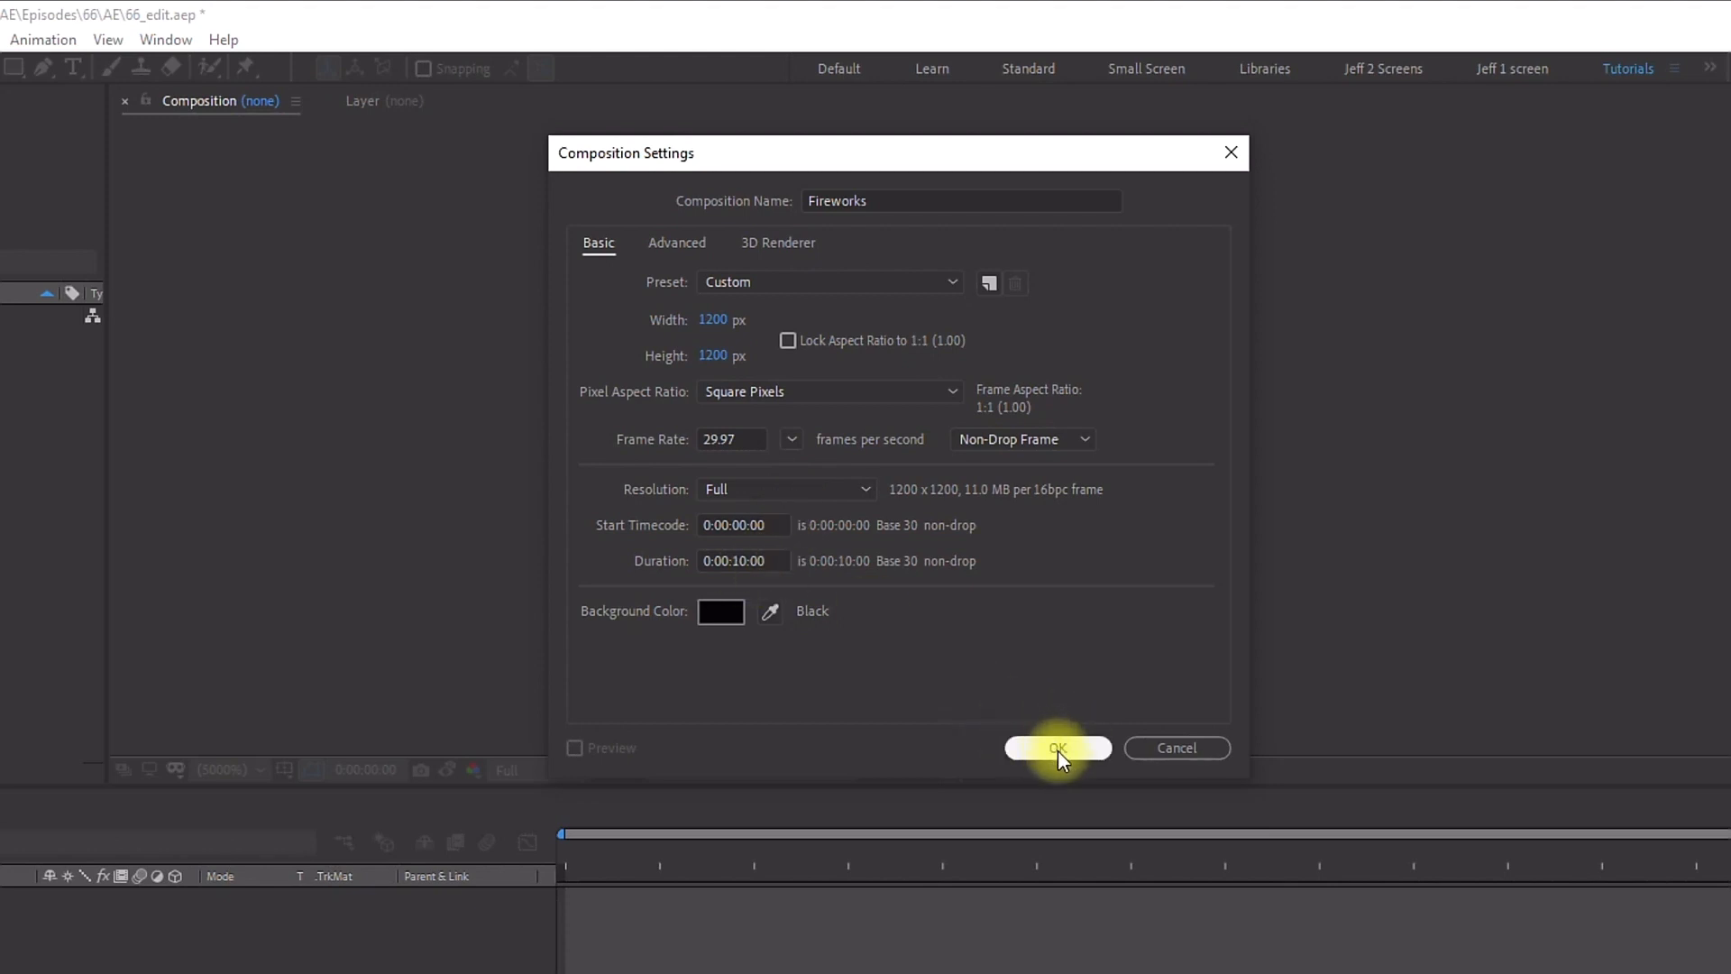
# Step: Confirm the Fireworks composition settings and add a new shape layer to the composition
pyautogui.click(1058, 749)
pyautogui.click(204, 40)
pyautogui.moveTo(246, 66)
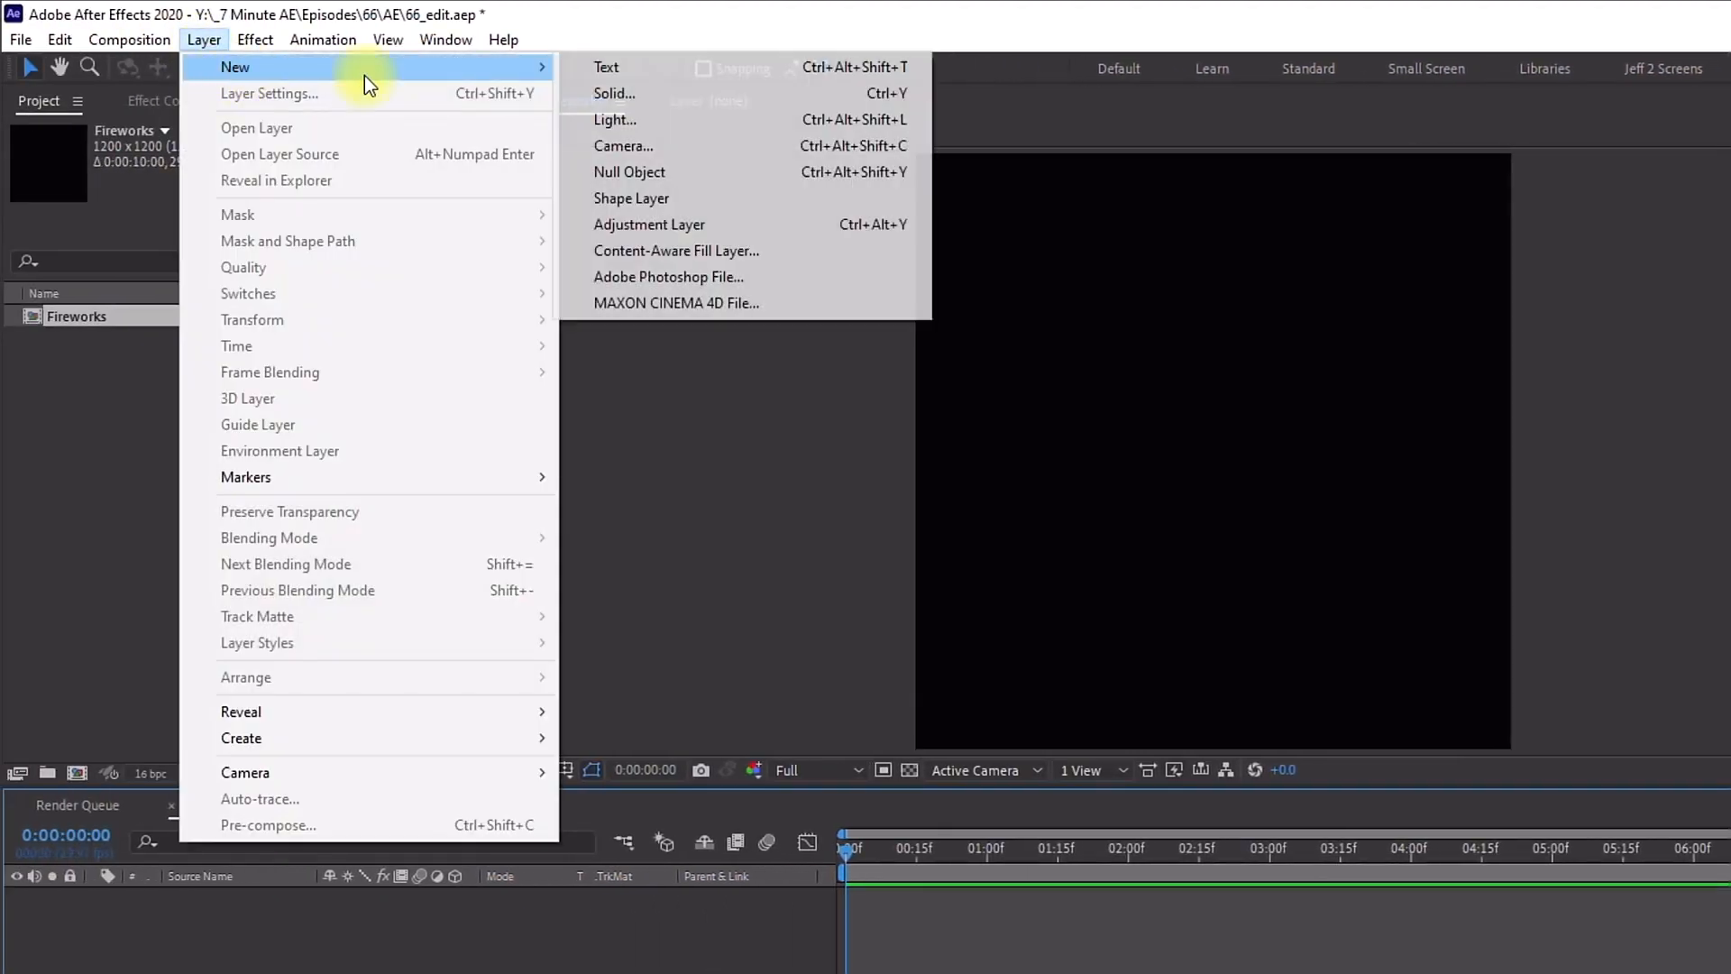
pyautogui.click(642, 200)
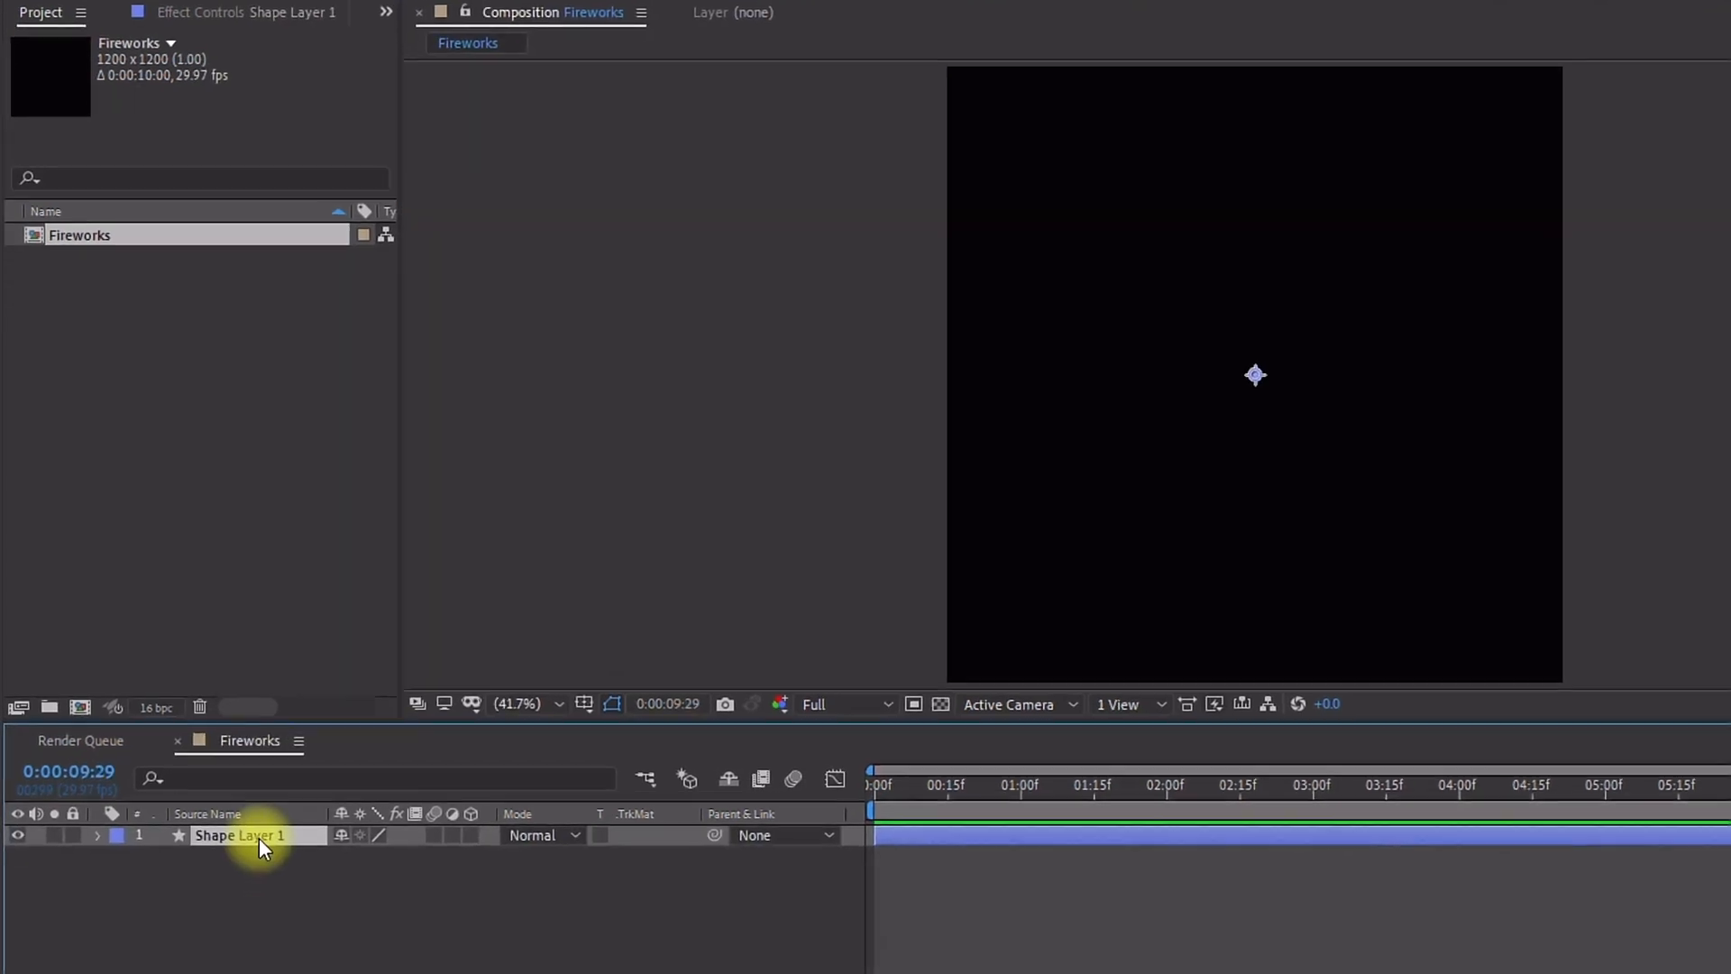
# Step: Rename the shape layer to Fireworks
pyautogui.press('Return')
pyautogui.write('Fireworks')
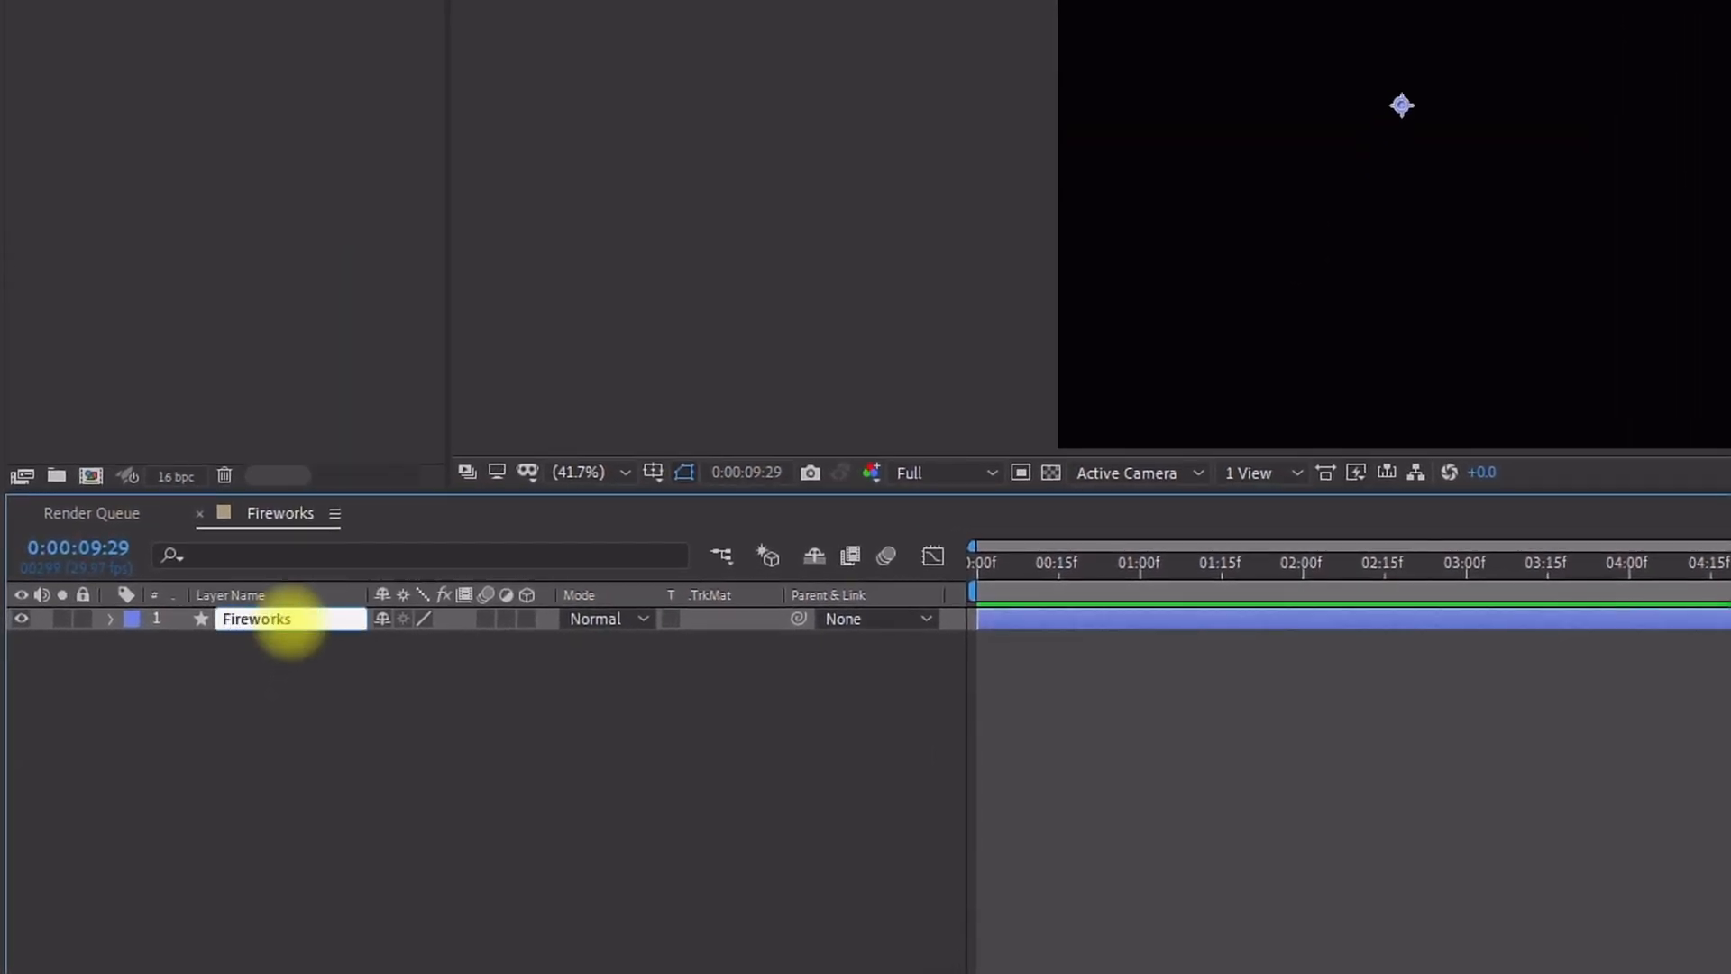
pyautogui.click(175, 732)
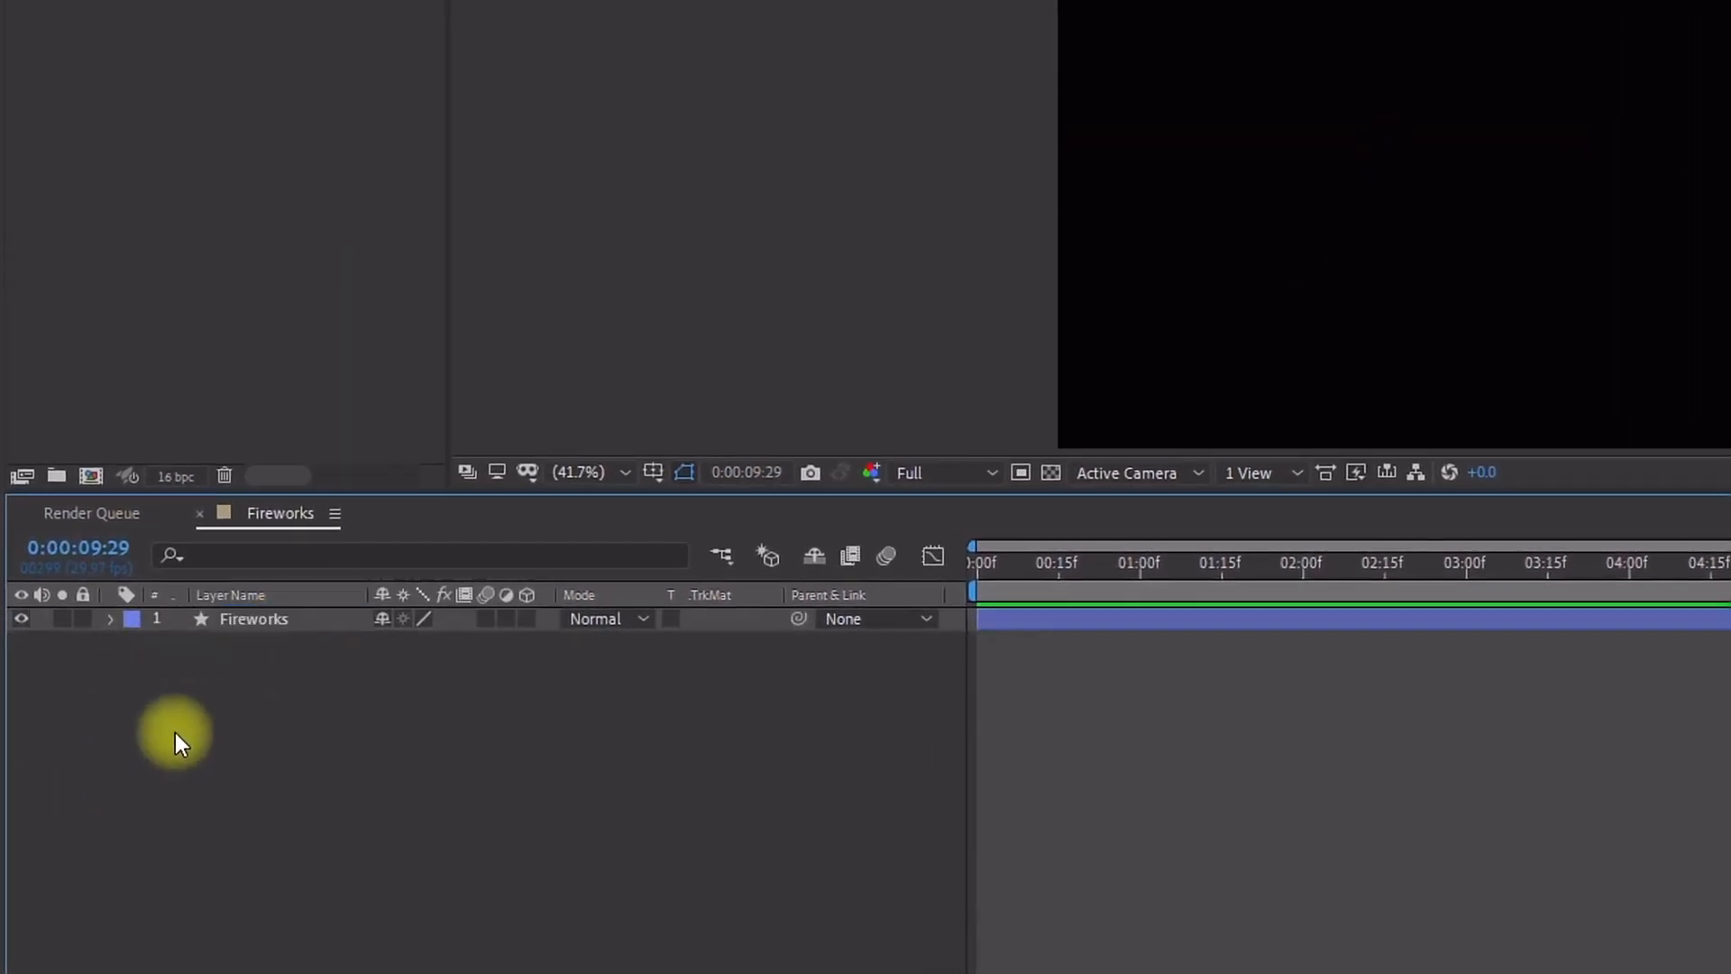
# Step: Expand the Fireworks layer and apply a Color Control expression effect to it
pyautogui.click(108, 623)
pyautogui.click(252, 613)
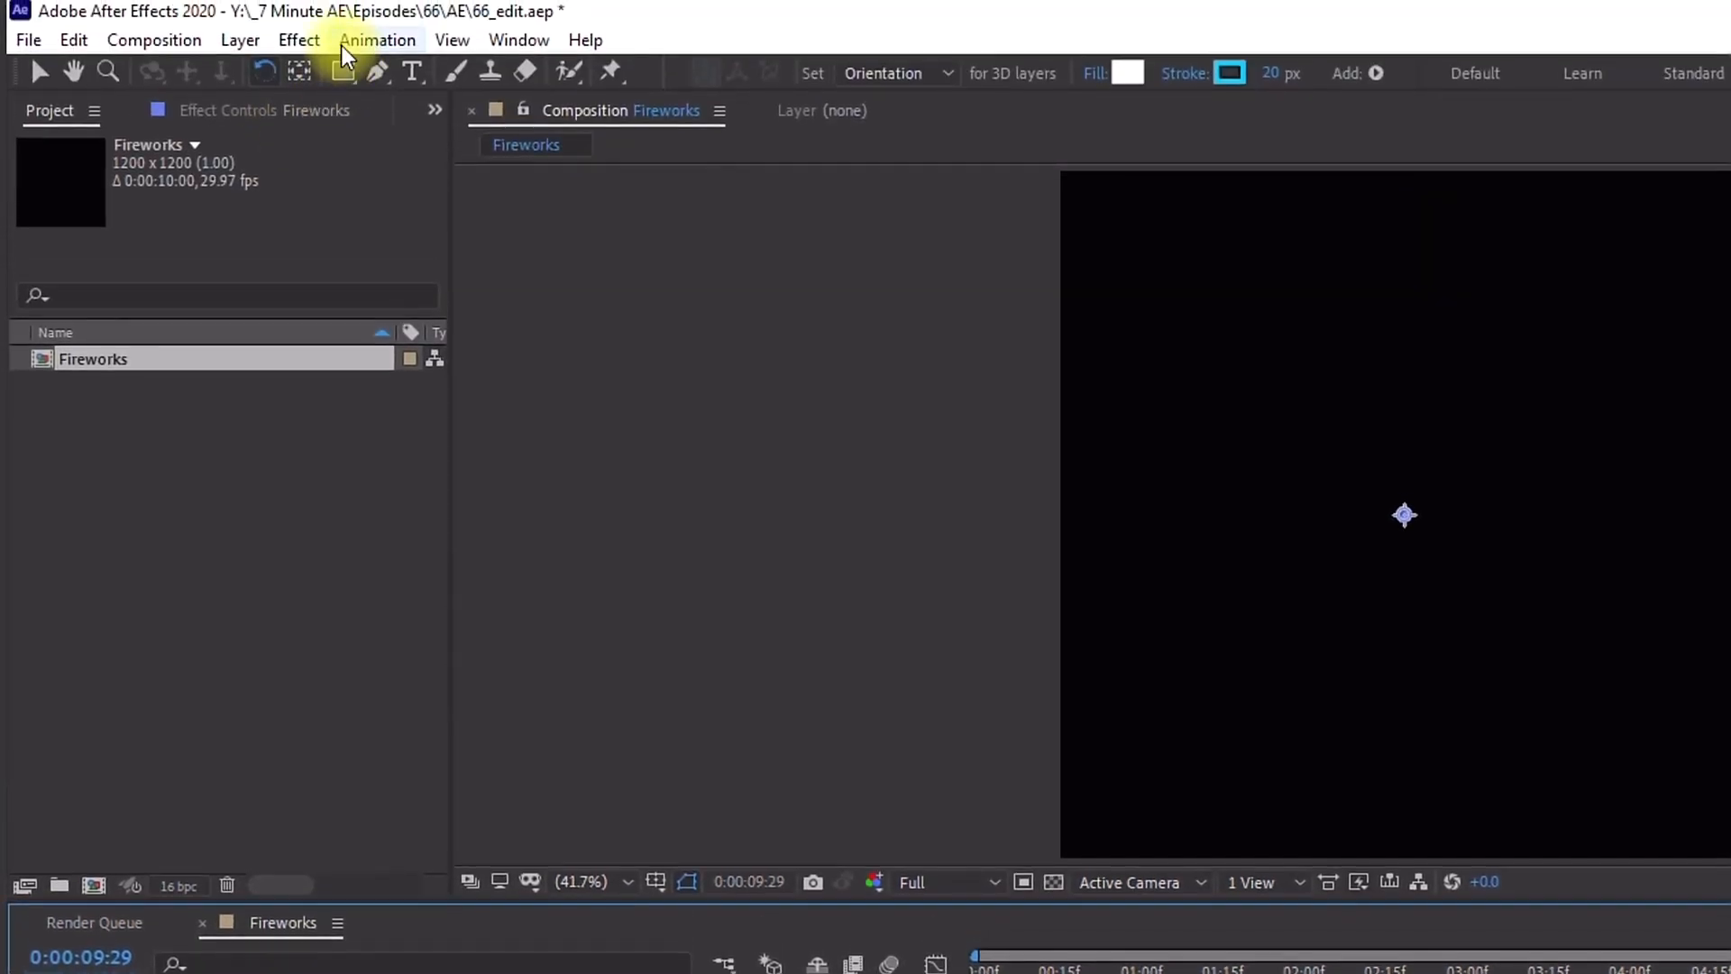
pyautogui.click(298, 40)
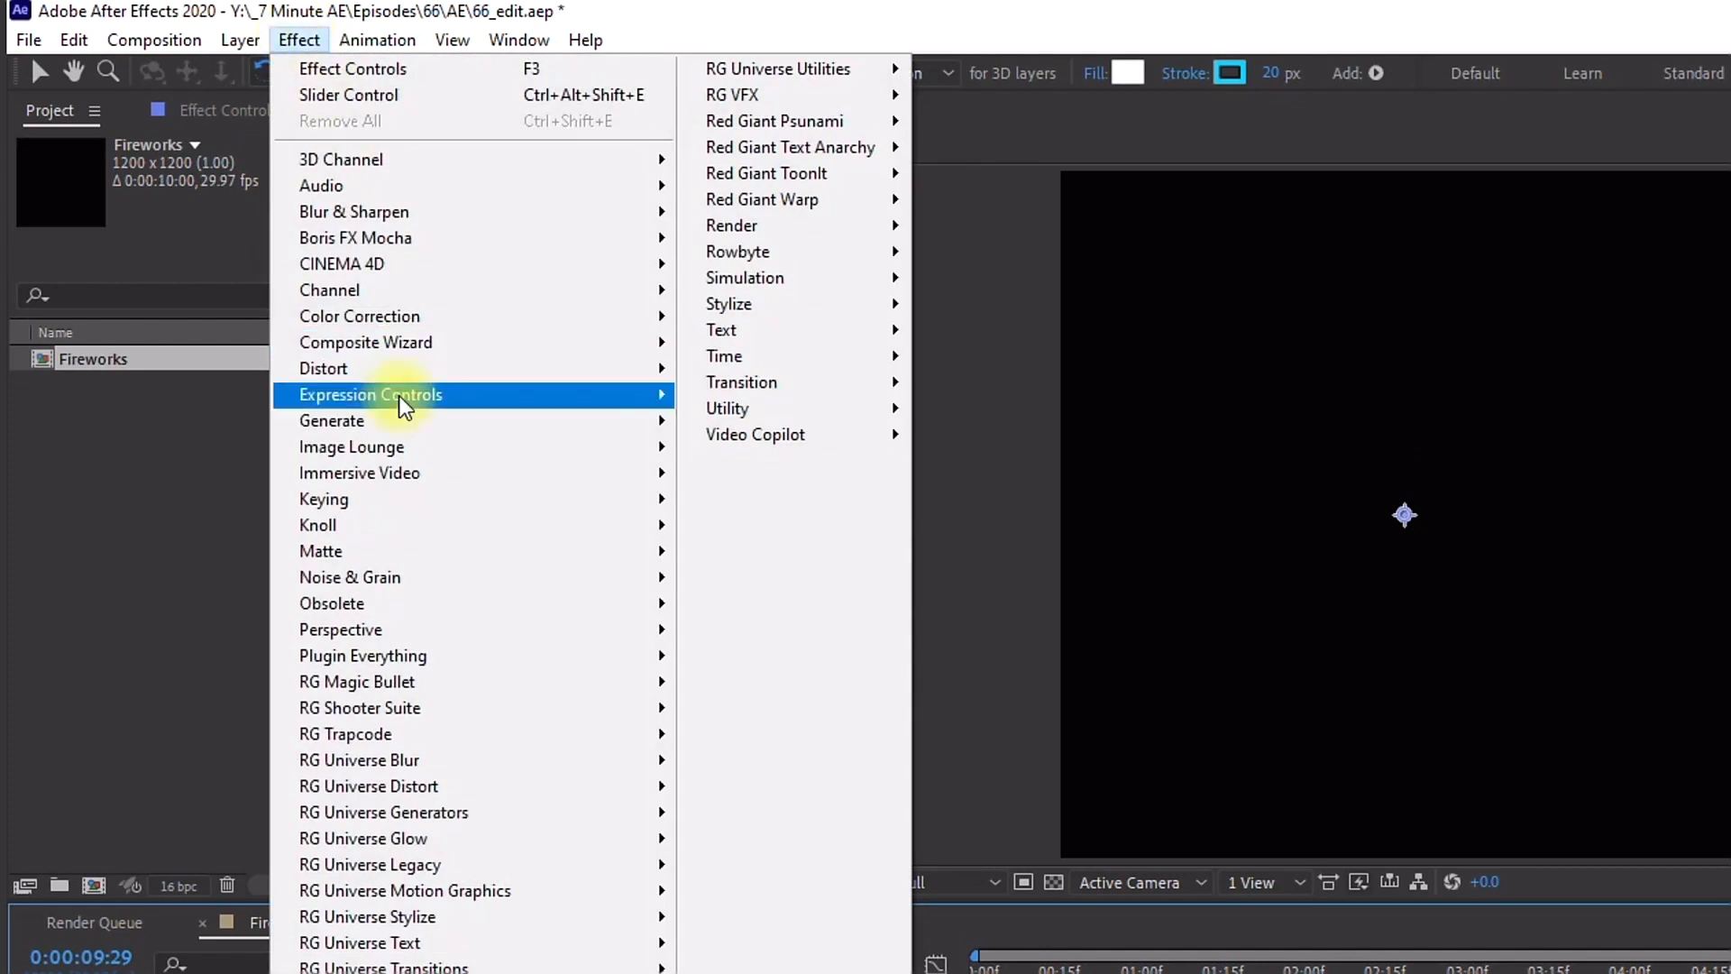
pyautogui.moveTo(403, 408)
pyautogui.click(834, 492)
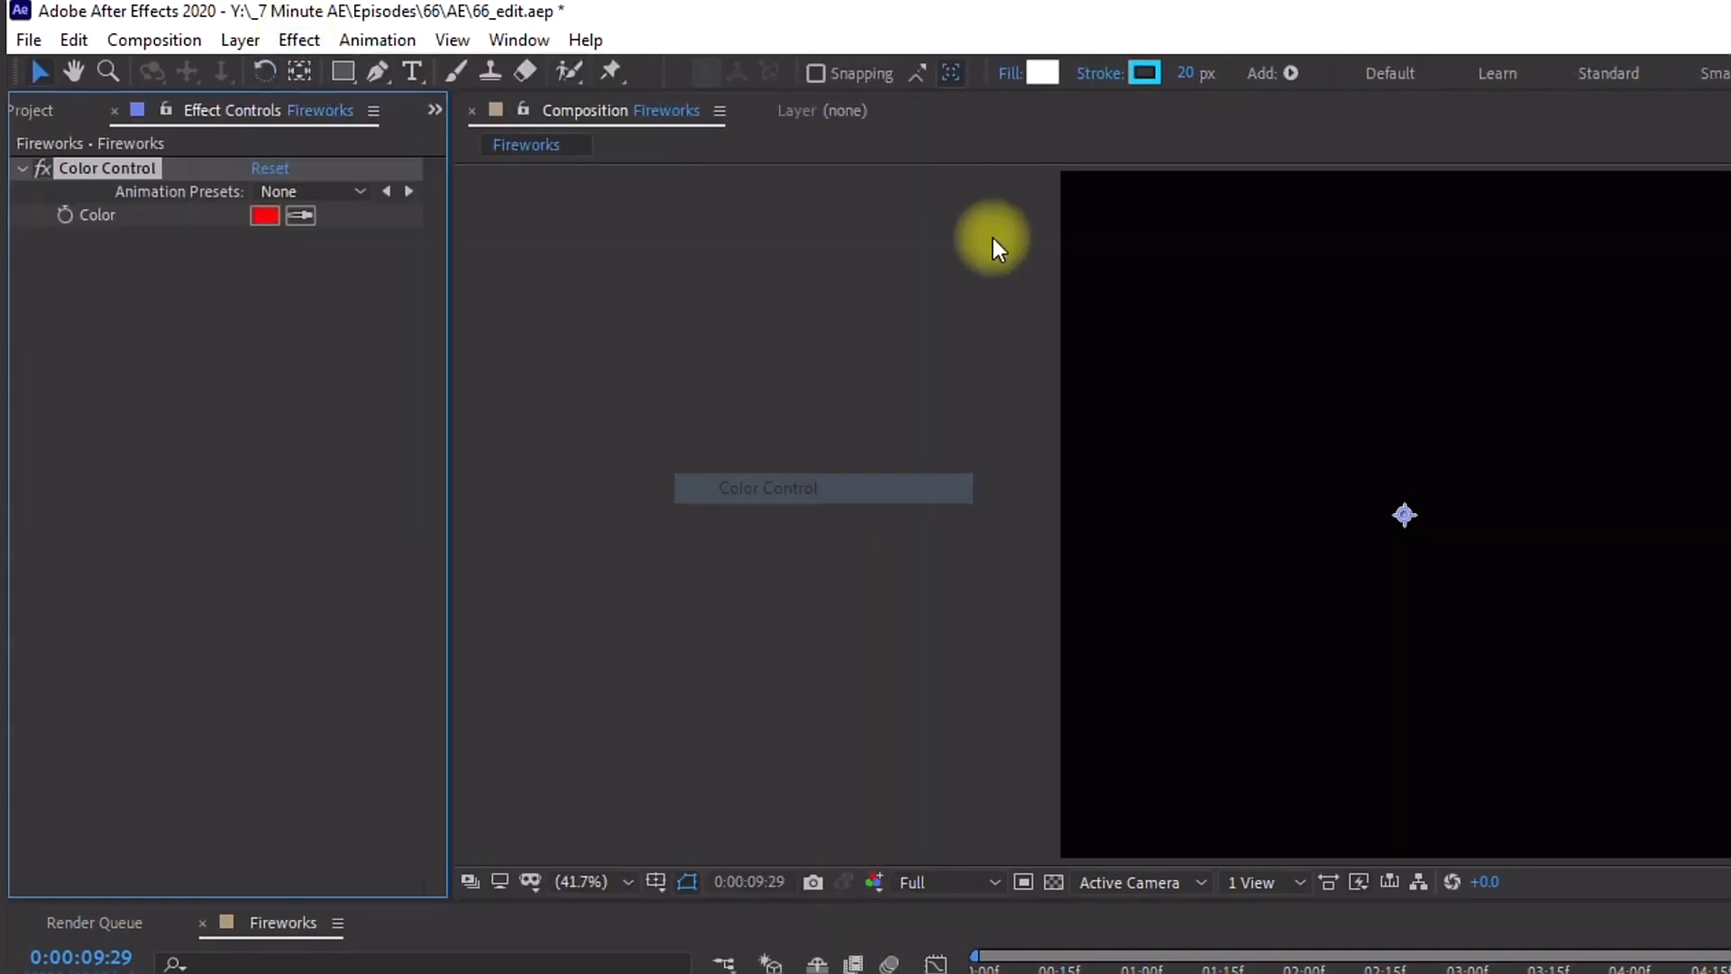
# Step: Rename the Color Control effect to Color 1 and duplicate it into effects Color 1 through Color 5
pyautogui.press('Return')
pyautogui.write('Color')
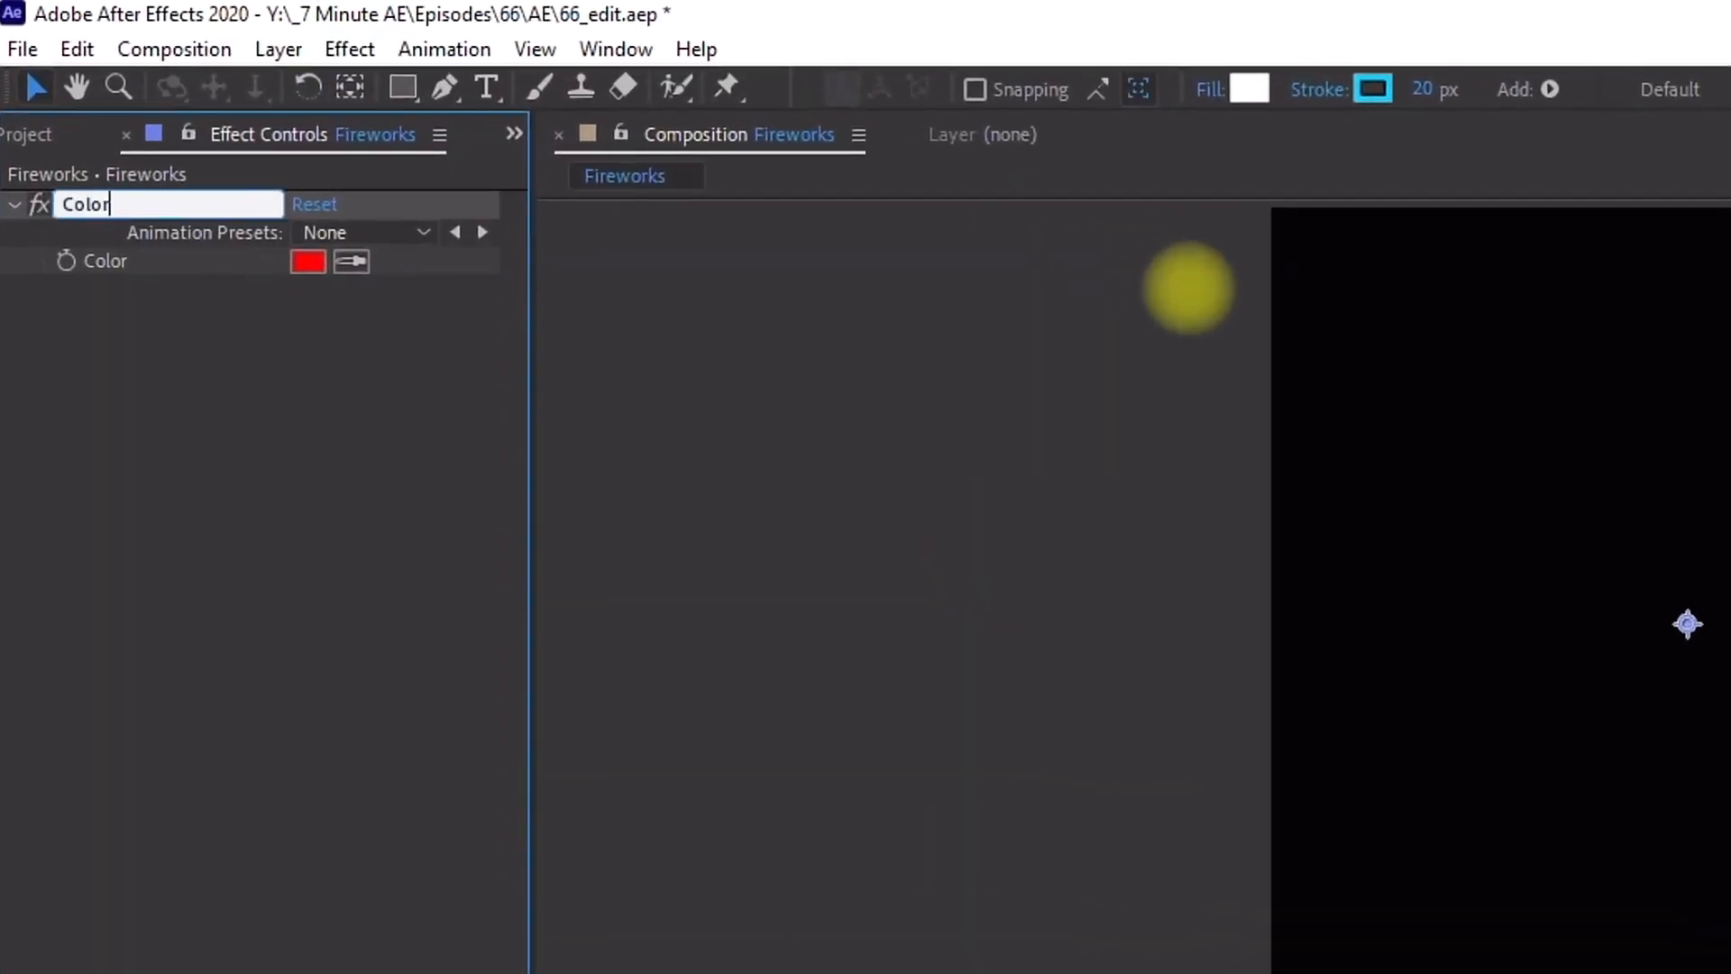
pyautogui.write(' 1')
pyautogui.press('Return')
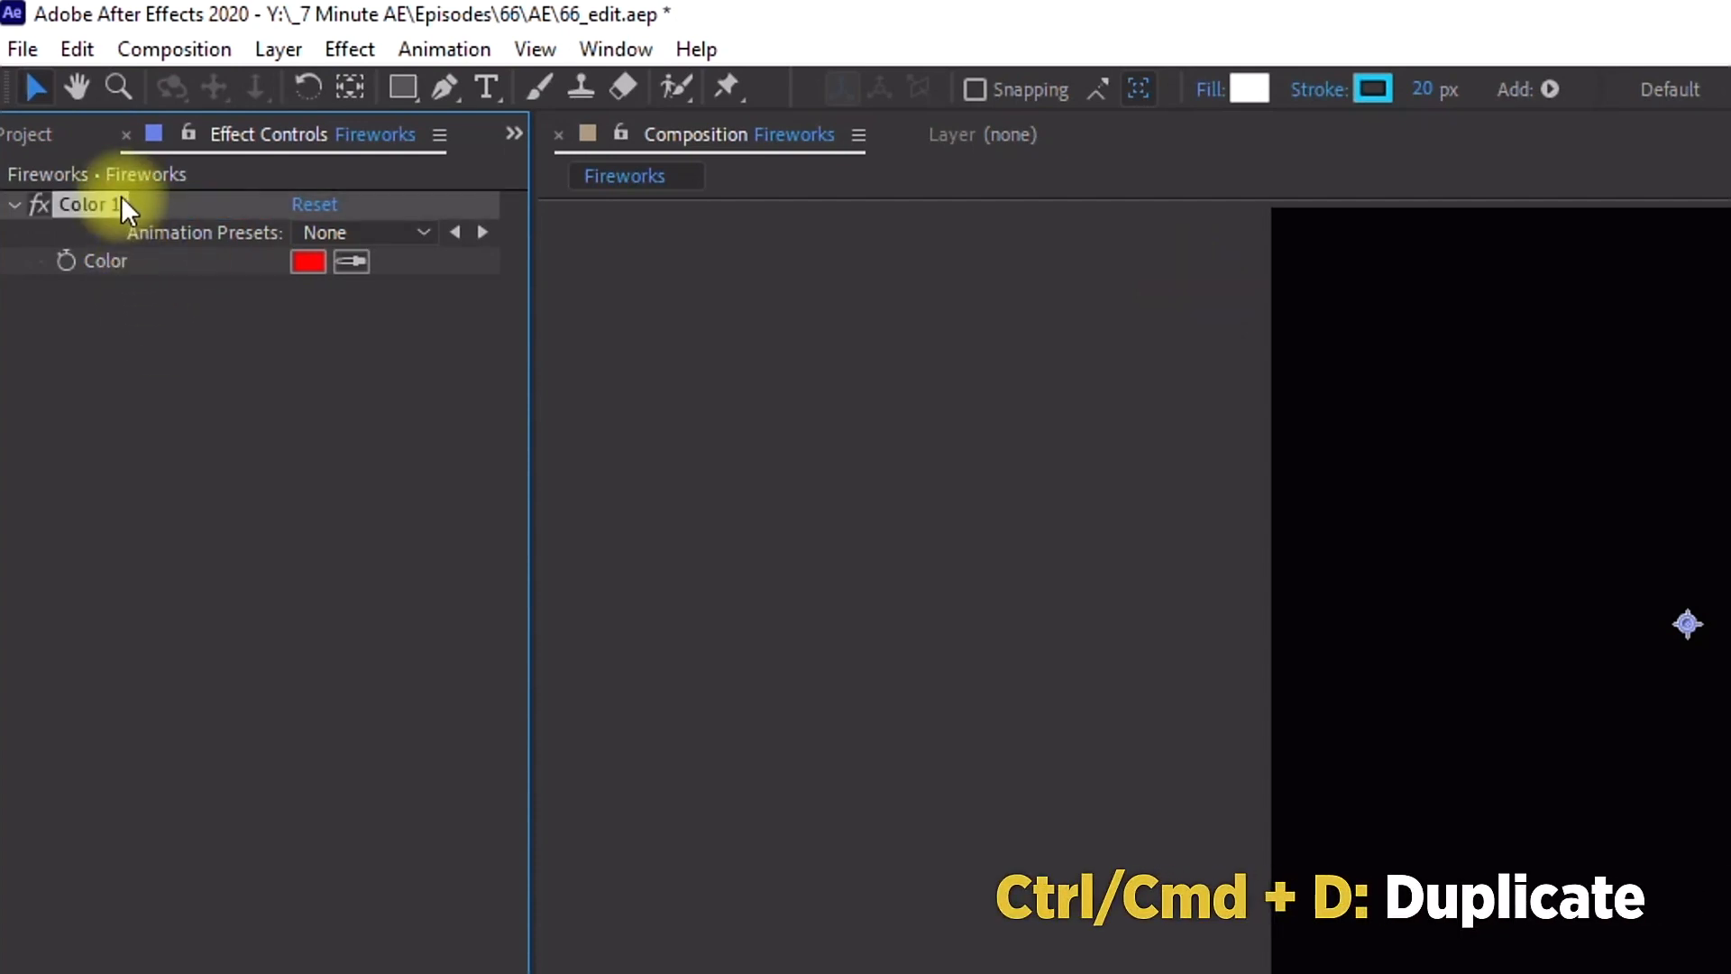
pyautogui.hotkey('ctrl', 'd')
pyautogui.hotkey('ctrl', 'd')
pyautogui.hotkey('ctrl', 'd')
pyautogui.hotkey('ctrl', 'd')
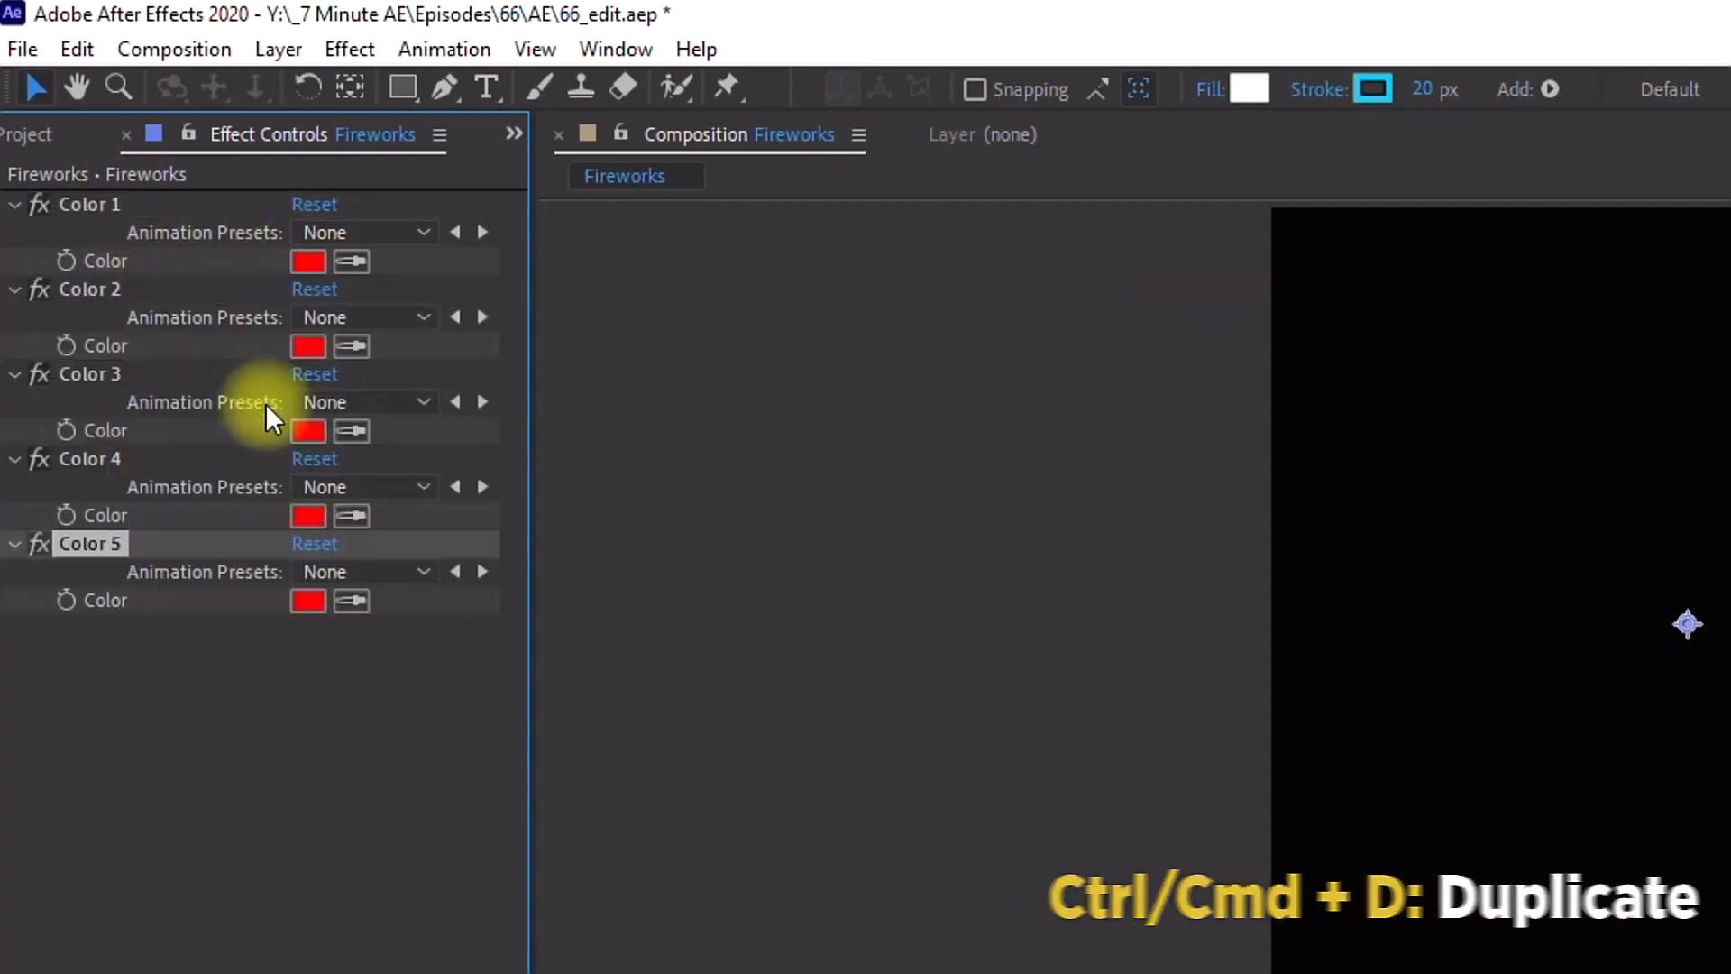
# Step: Set Color 1 to orange FF9C00 and Color 2 to yellow FFF600
pyautogui.click(311, 260)
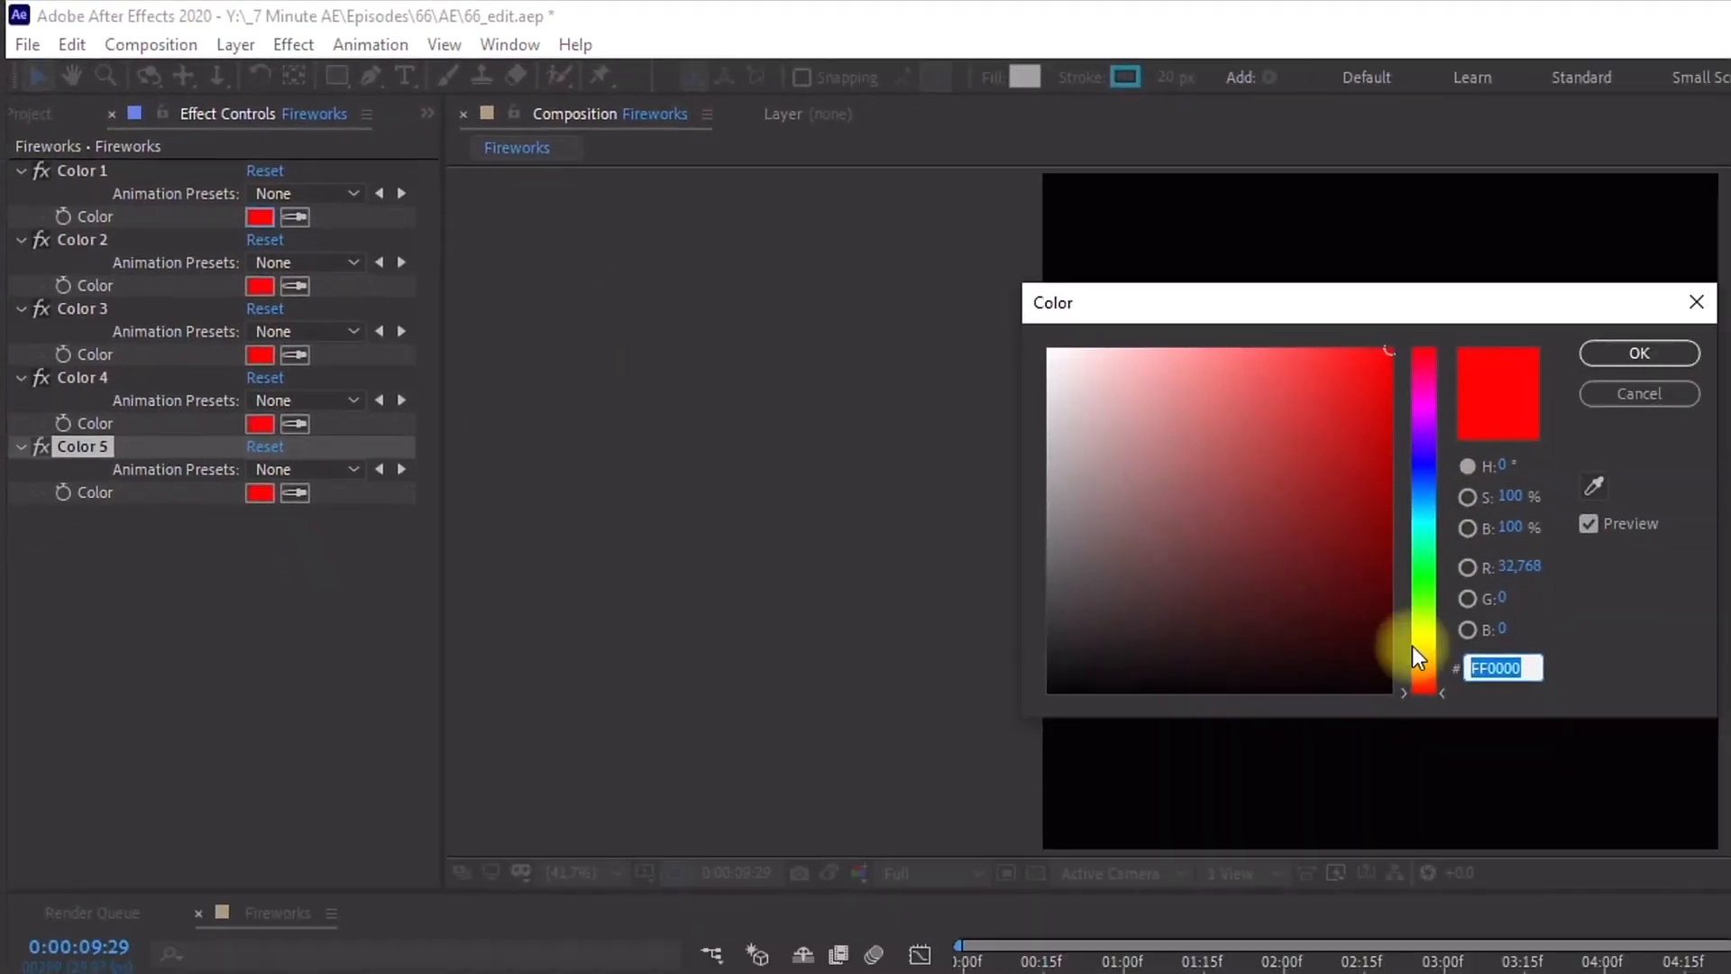
pyautogui.click(1424, 655)
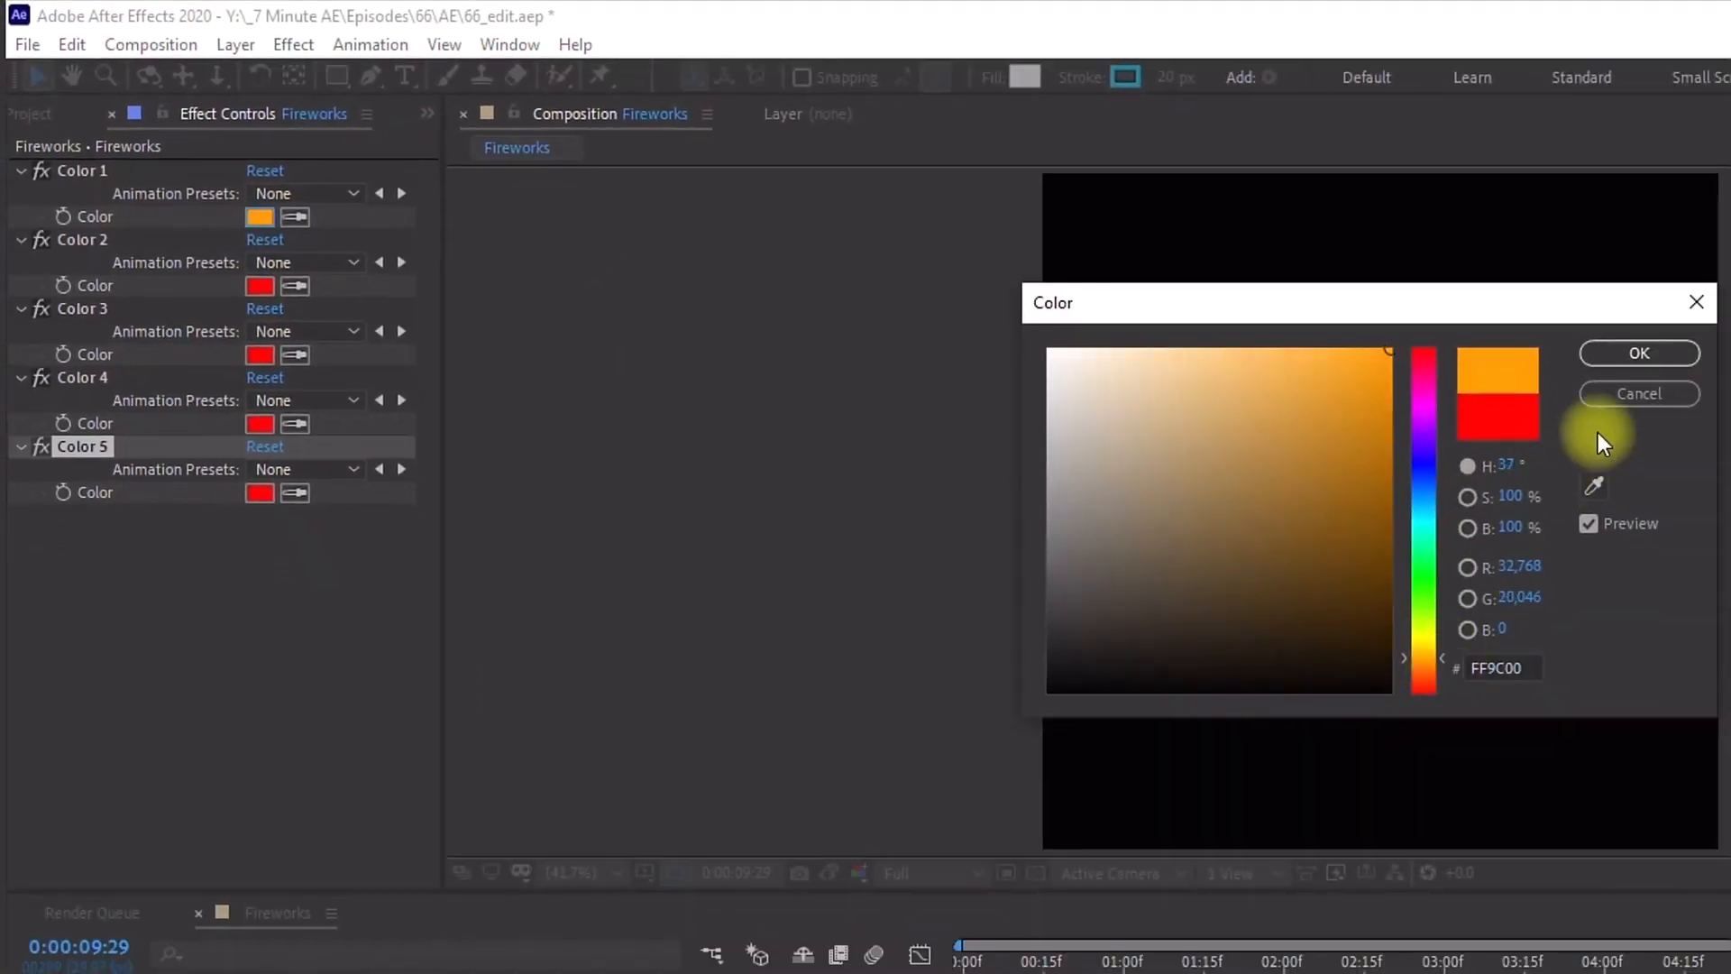
pyautogui.click(1625, 361)
pyautogui.click(261, 287)
pyautogui.click(1425, 639)
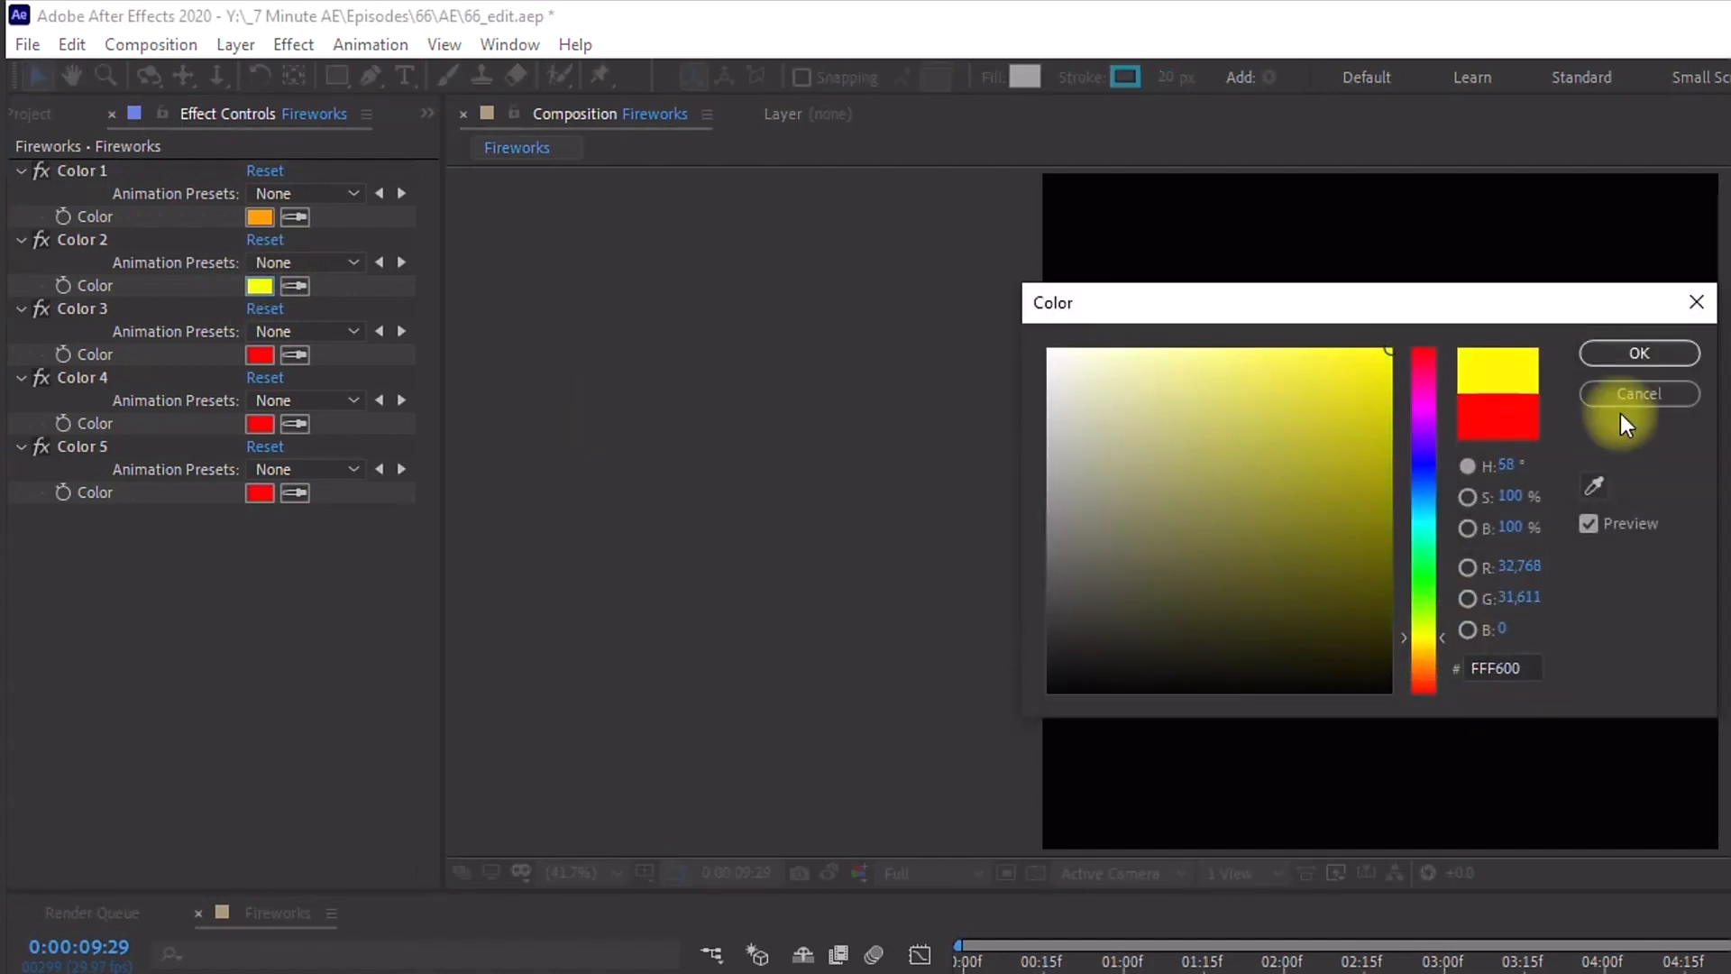
pyautogui.click(1640, 352)
# Step: Set Color 3 to a dark red and Color 4 to pale yellow F8F35F
pyautogui.click(261, 356)
pyautogui.moveTo(1376, 358); pyautogui.dragTo(1393, 447)
pyautogui.click(1639, 353)
pyautogui.click(259, 424)
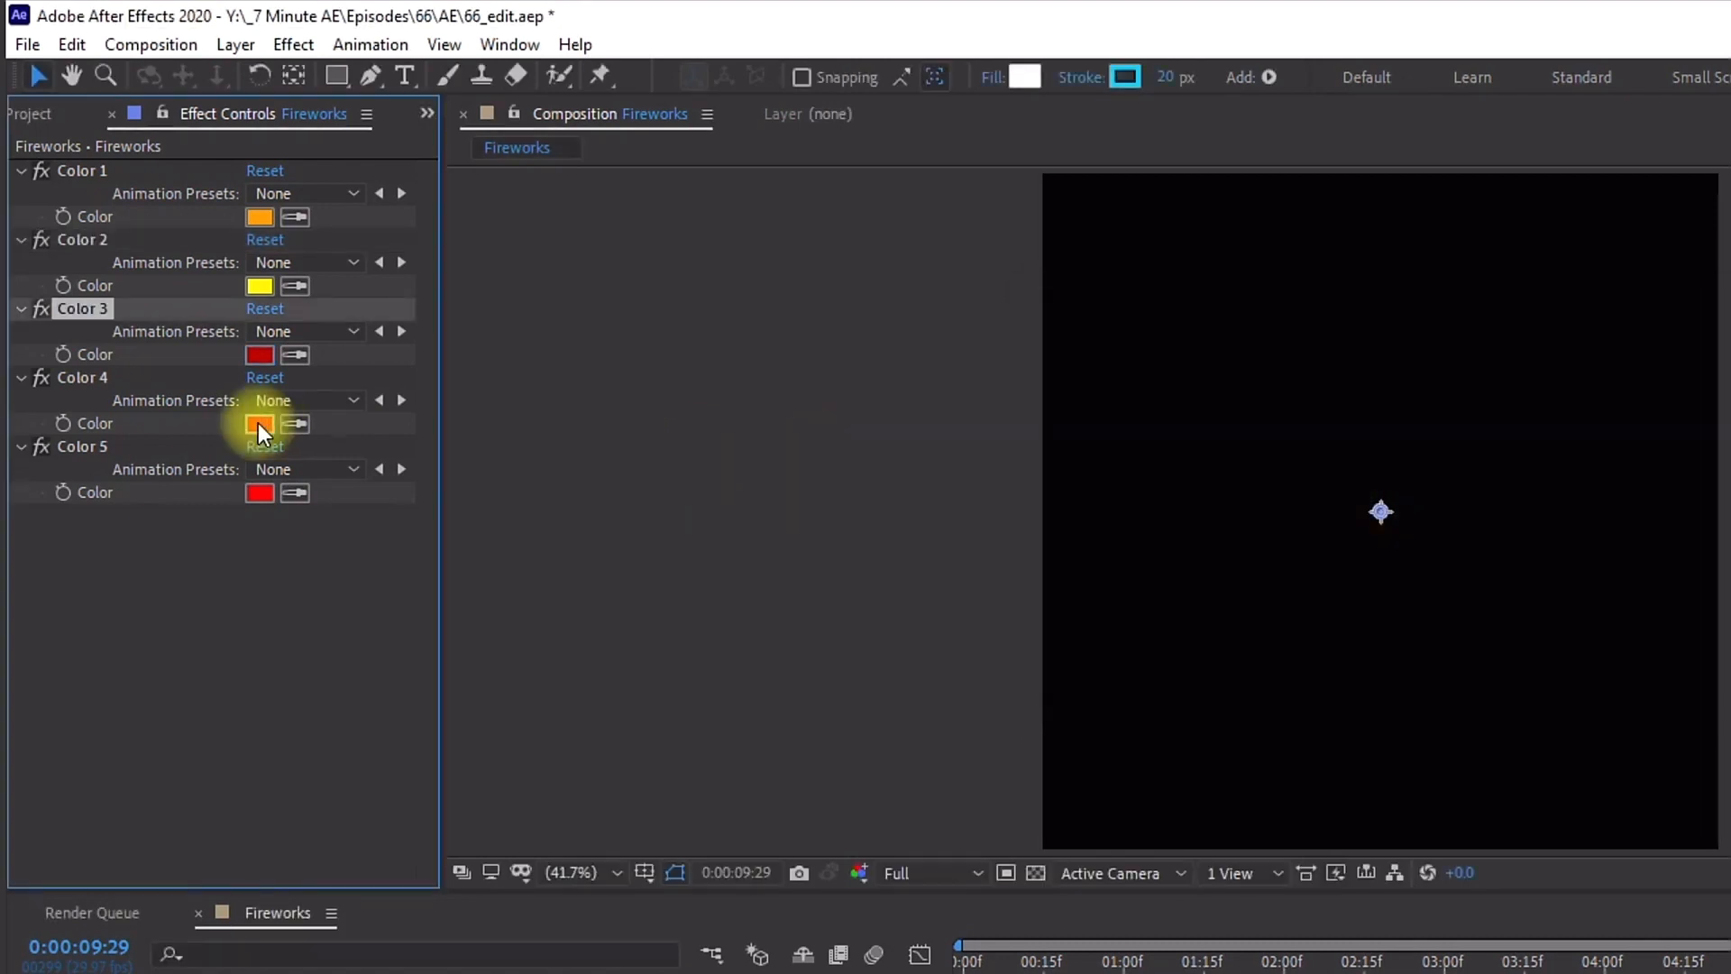
pyautogui.moveTo(1440, 686); pyautogui.dragTo(1433, 651)
pyautogui.moveTo(1380, 482); pyautogui.dragTo(1259, 357)
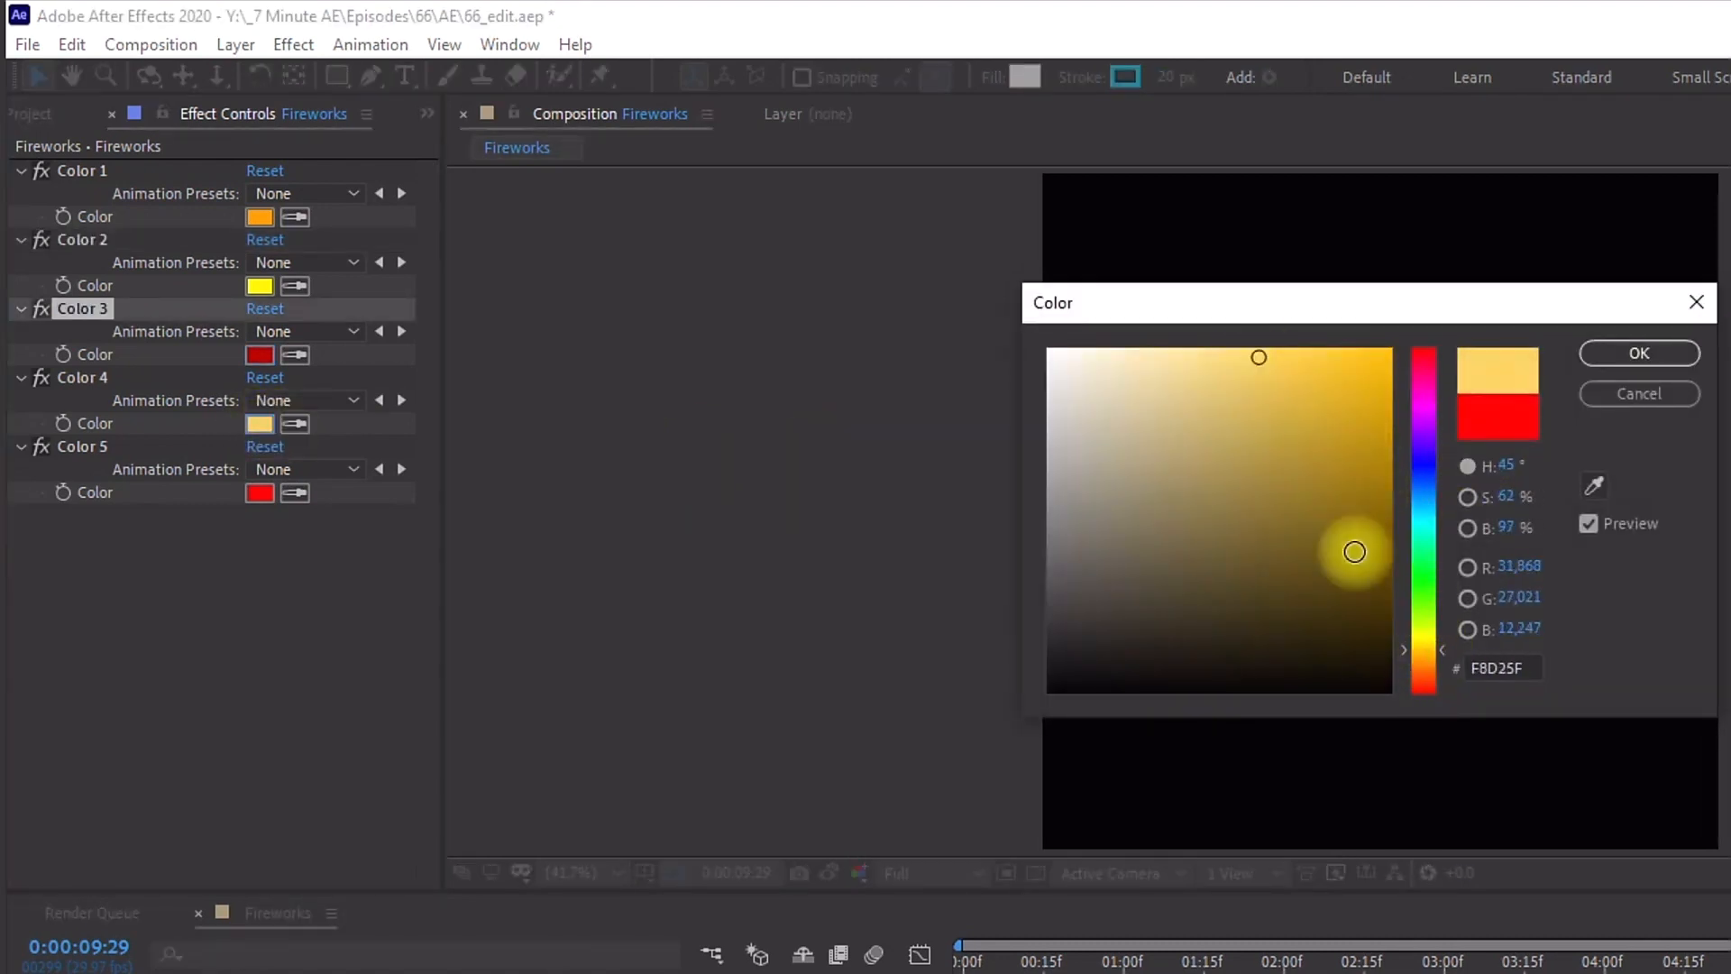
pyautogui.moveTo(1437, 647); pyautogui.dragTo(1442, 641)
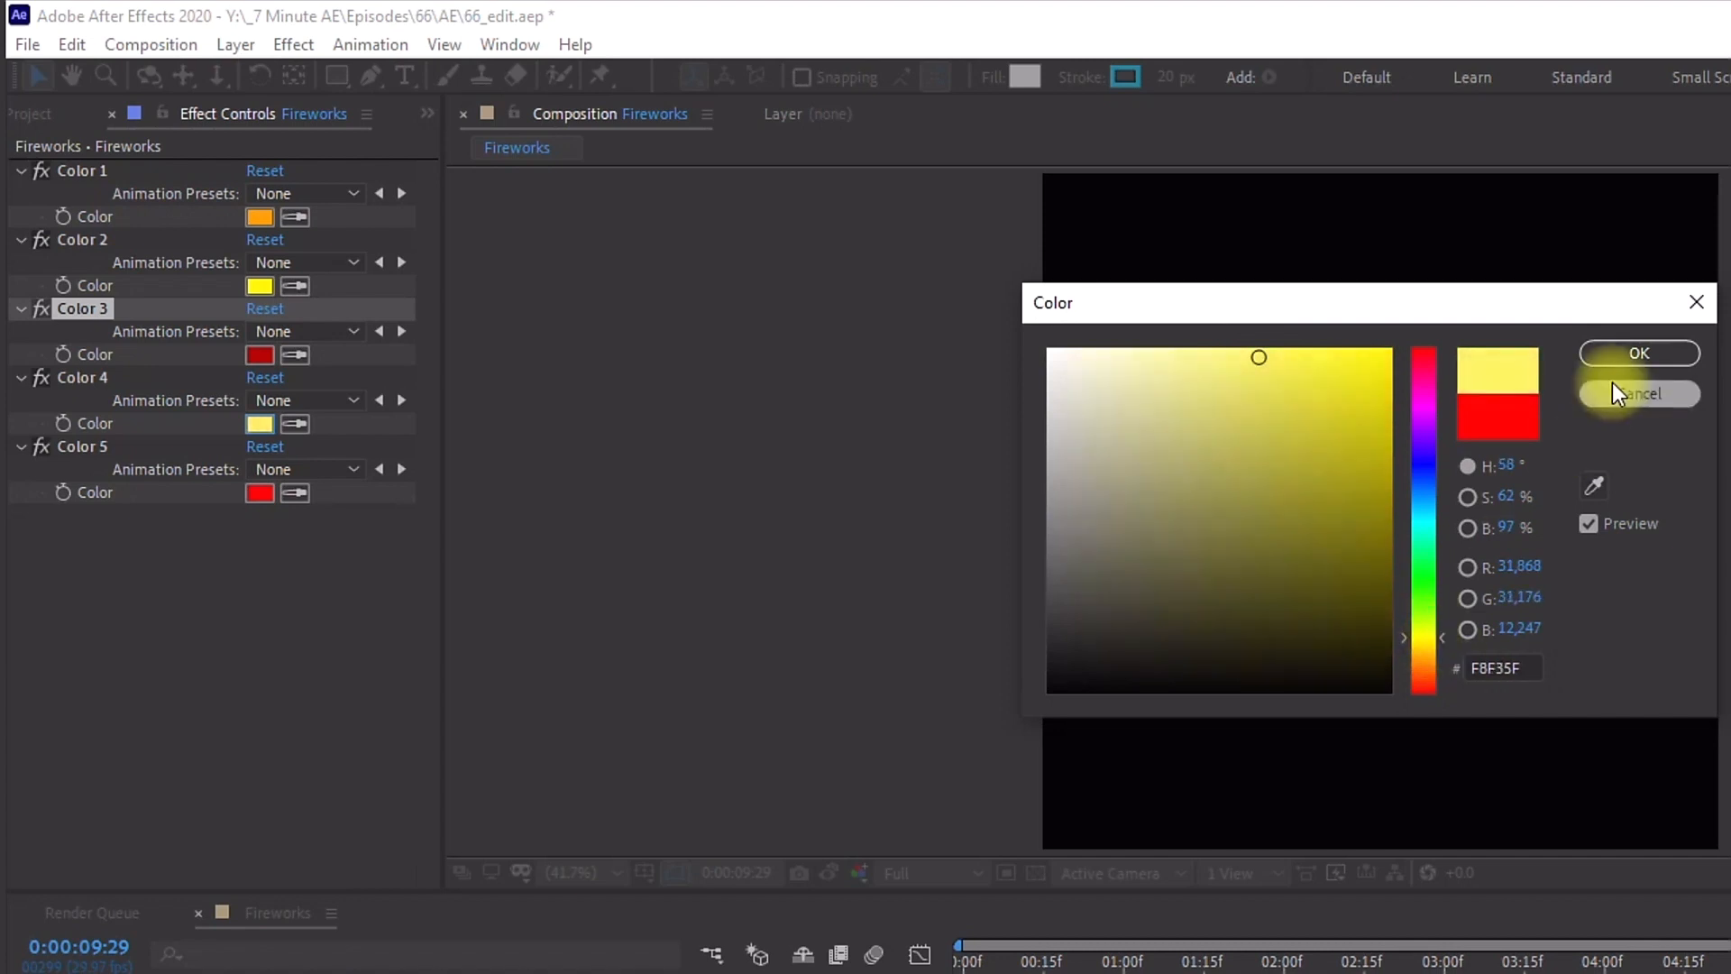
pyautogui.click(1628, 357)
# Step: Set Color 5 to orange FF6000
pyautogui.click(273, 494)
pyautogui.moveTo(1439, 683); pyautogui.dragTo(1442, 672)
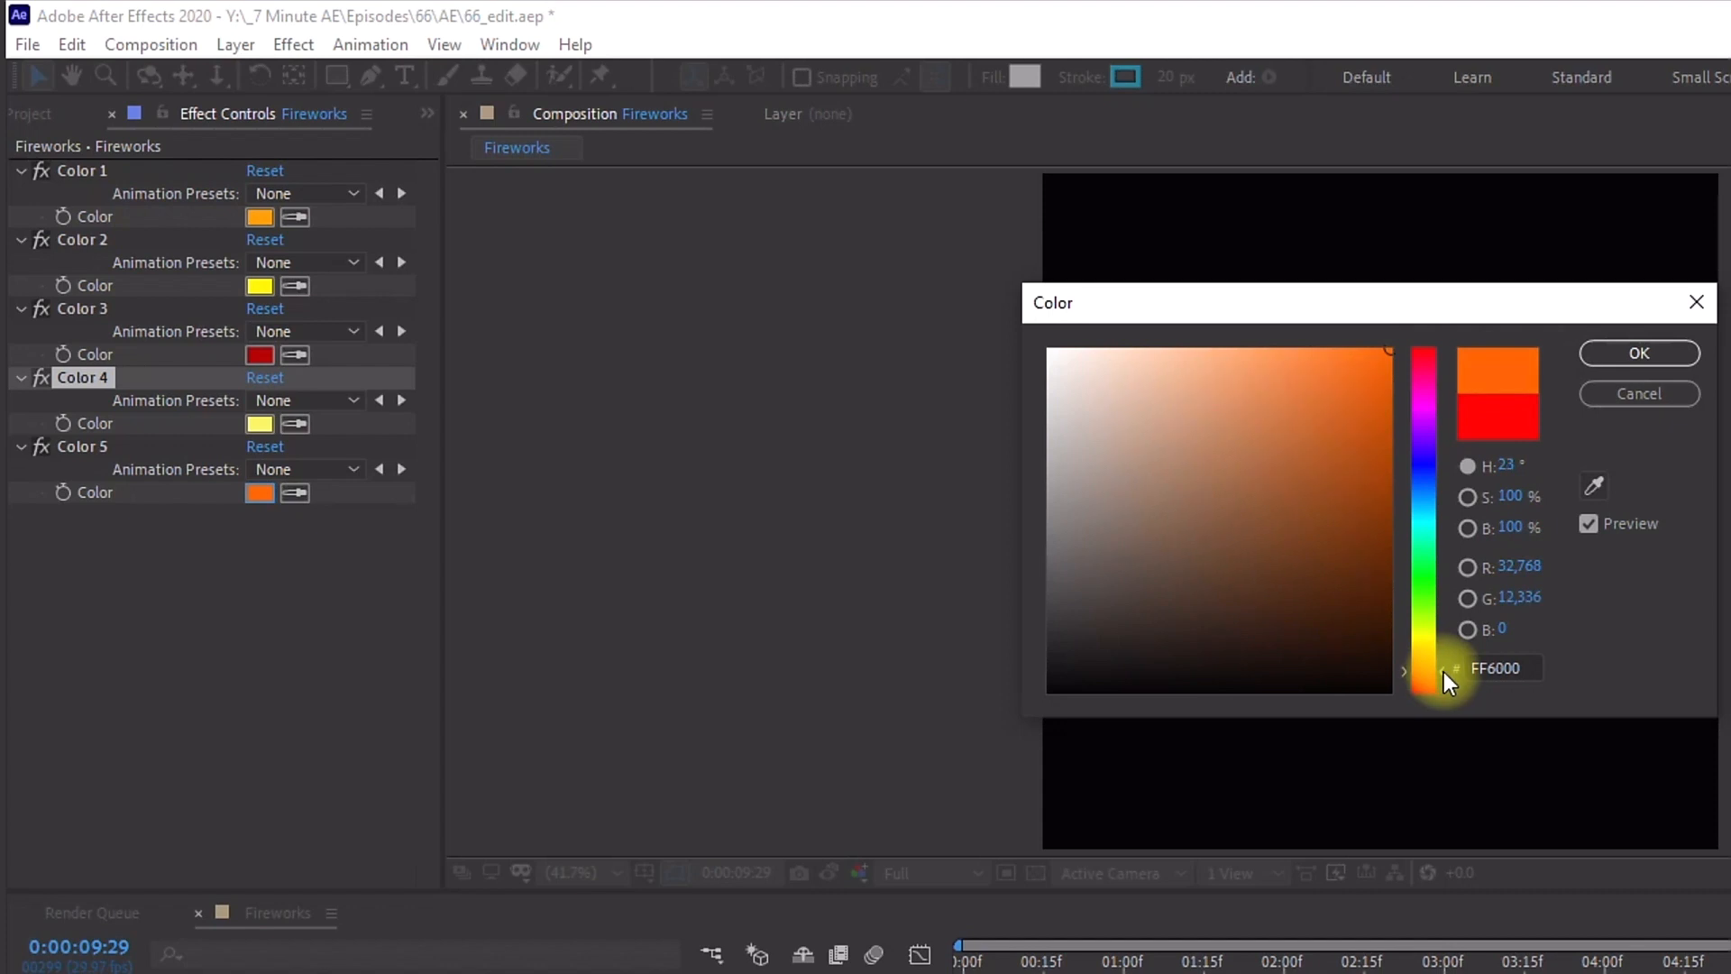
pyautogui.click(1628, 347)
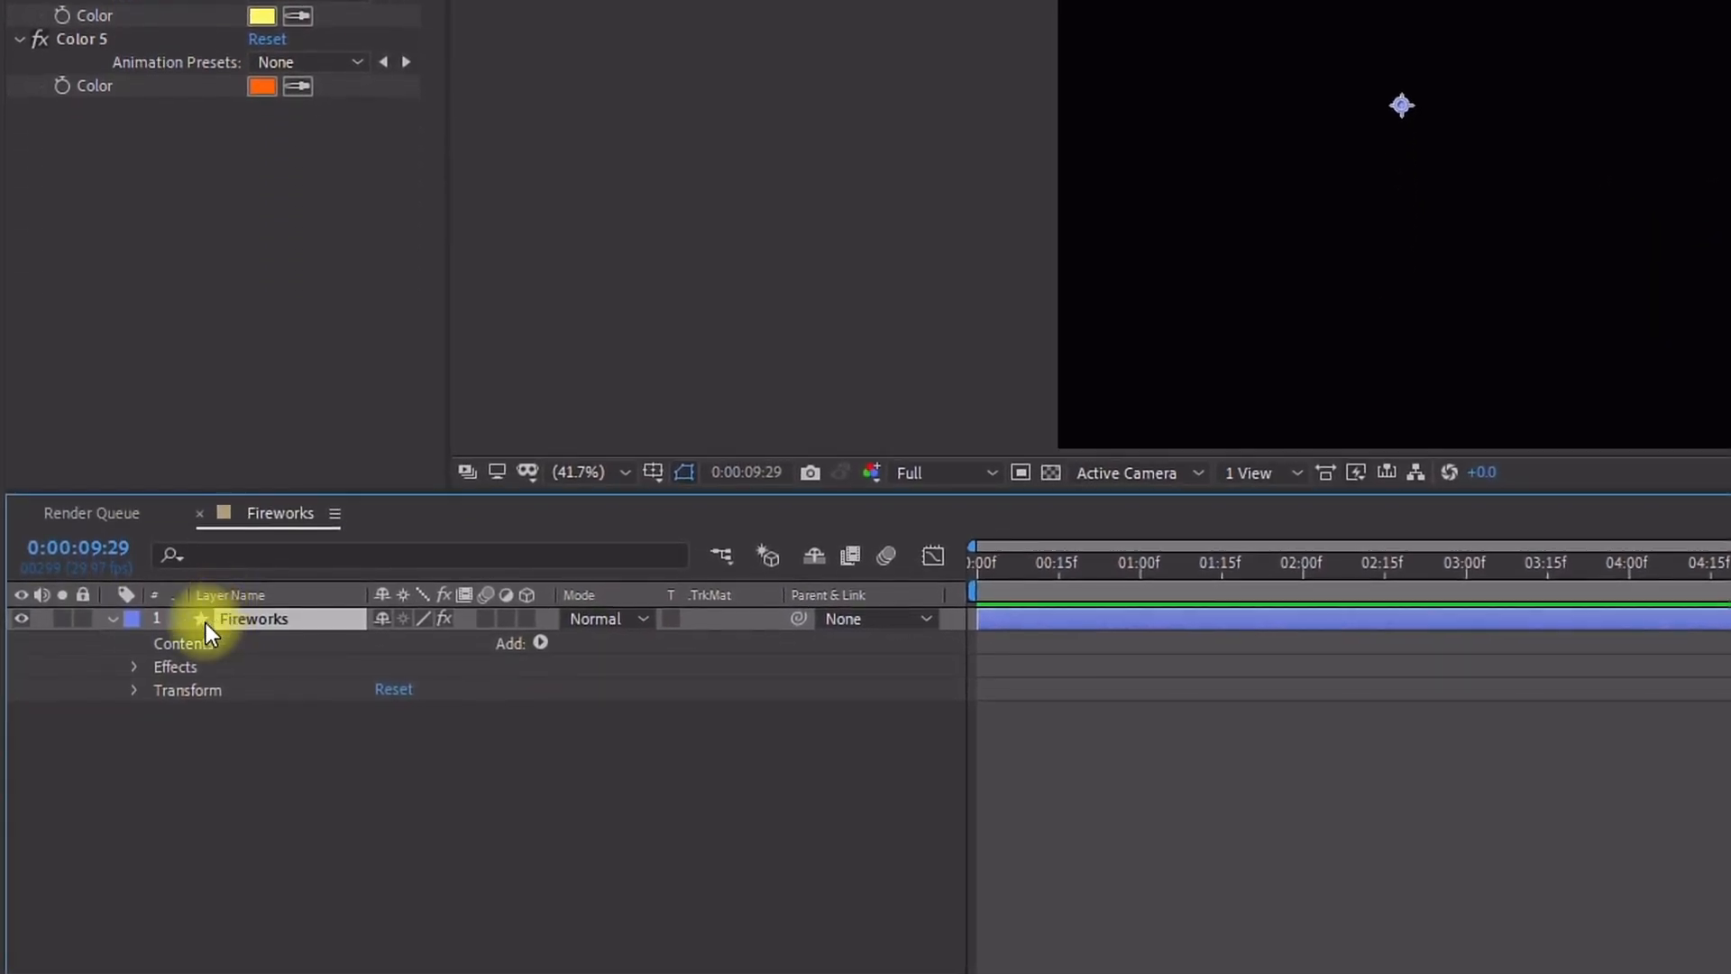
# Step: Add an empty group to the layer's contents and name it Lines
pyautogui.click(541, 641)
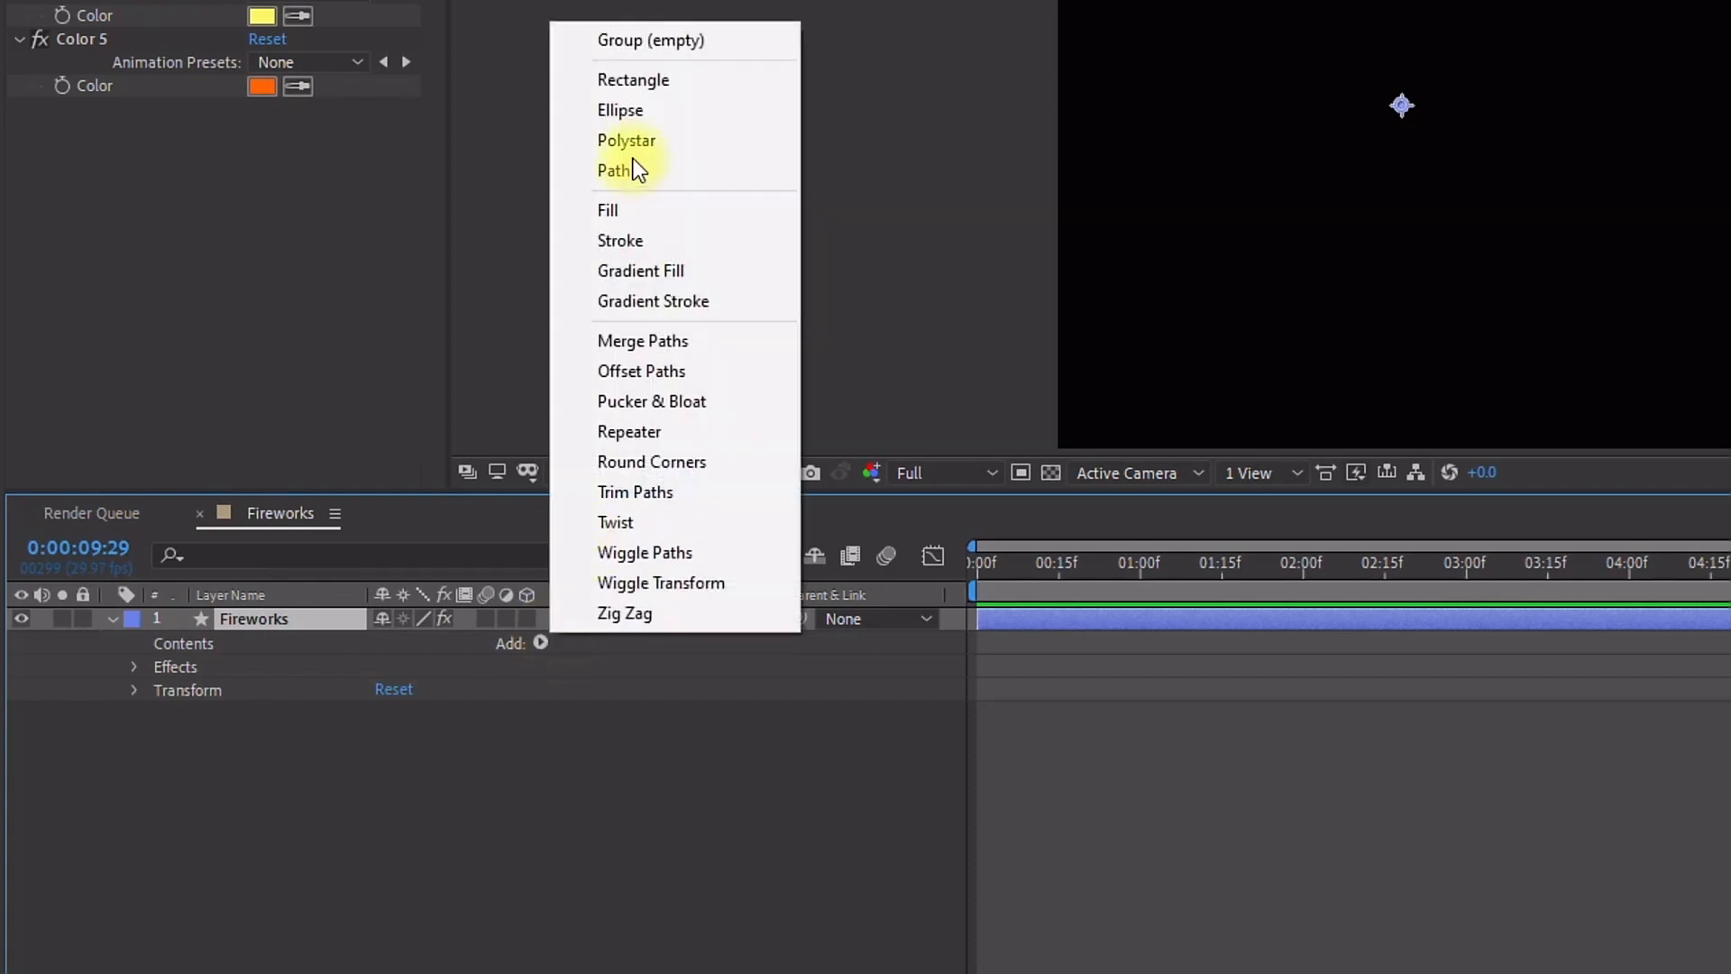
pyautogui.click(648, 41)
pyautogui.write('L')
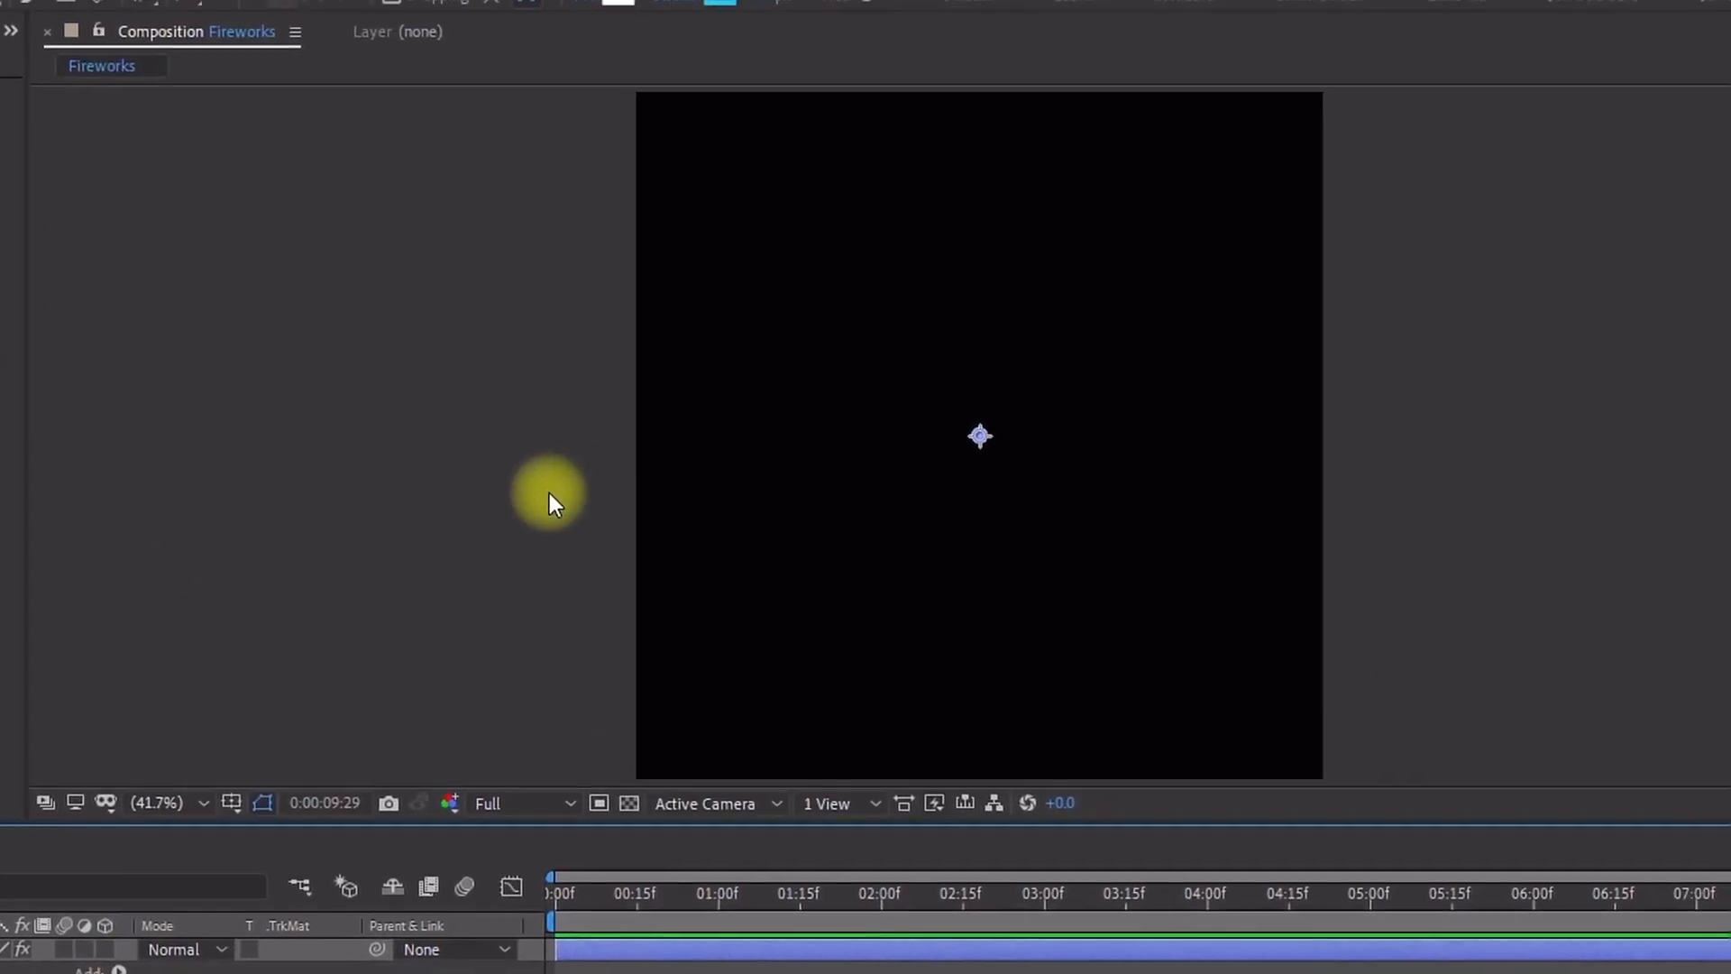
# Step: Show rulers and safe margins and place a vertical and a horizontal guide through the composition's centre
pyautogui.hotkey('ctrl', 'r')
pyautogui.moveTo(43, 381); pyautogui.dragTo(978, 266)
pyautogui.moveTo(1044, 115); pyautogui.dragTo(1092, 450)
pyautogui.press("'")
pyautogui.press('.')
pyautogui.press('.')
pyautogui.press('.')
pyautogui.press('.')
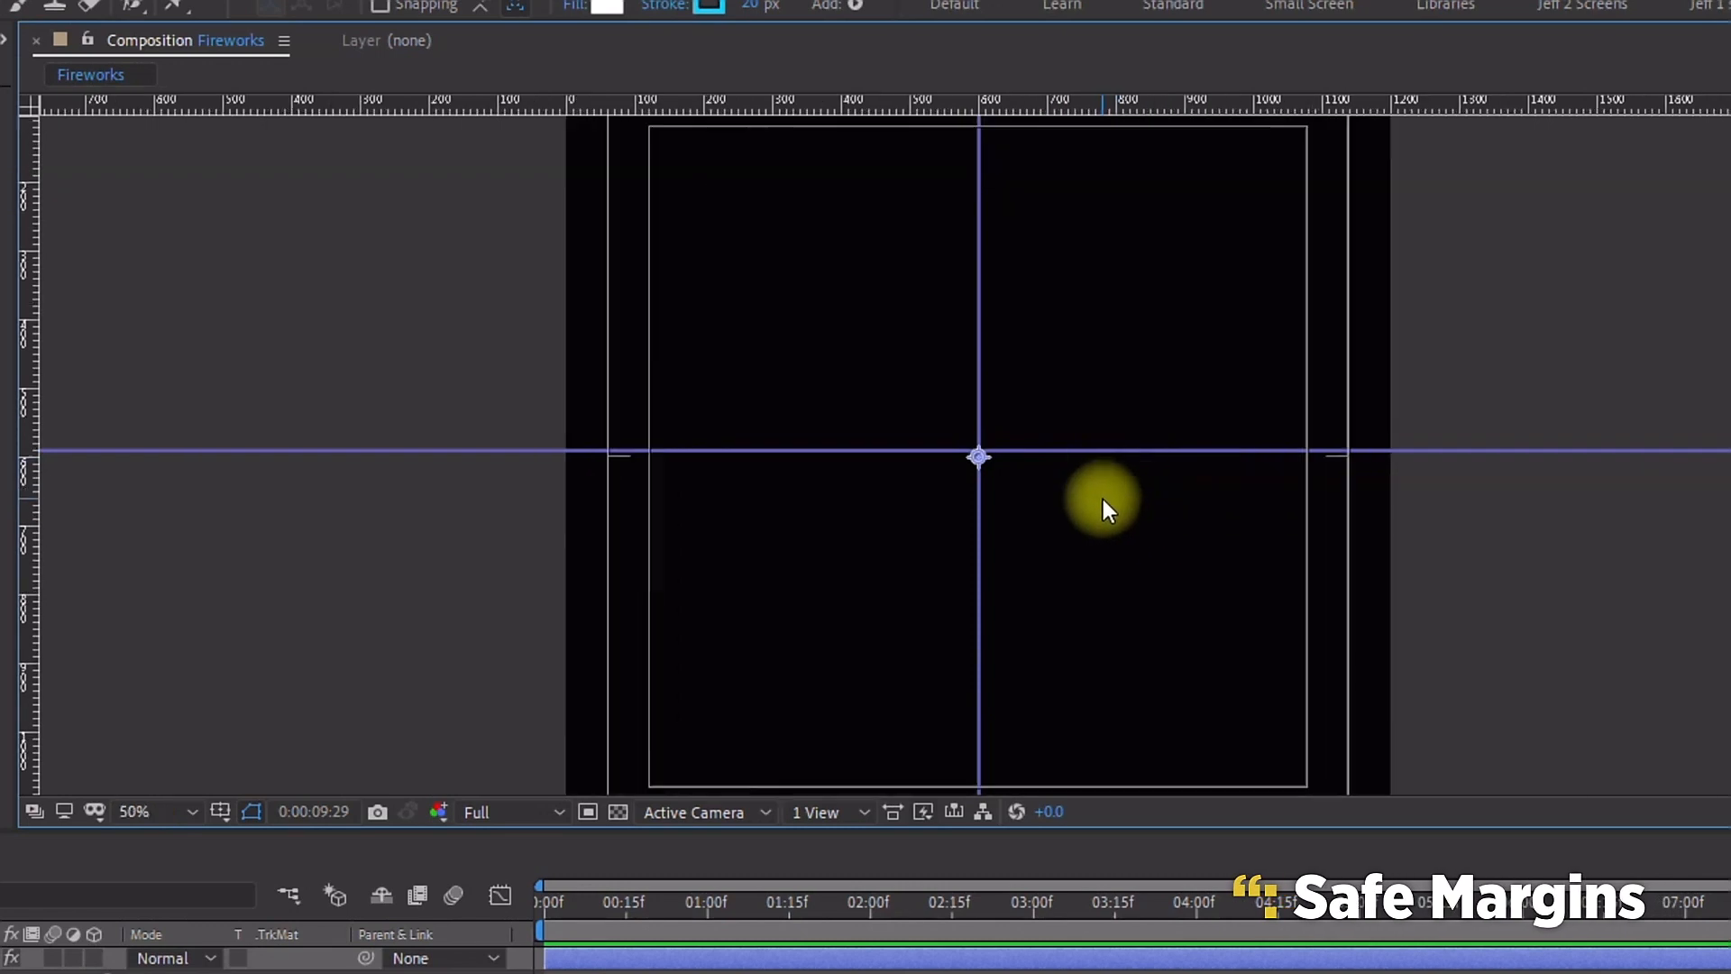
pyautogui.moveTo(1048, 412); pyautogui.dragTo(1036, 469)
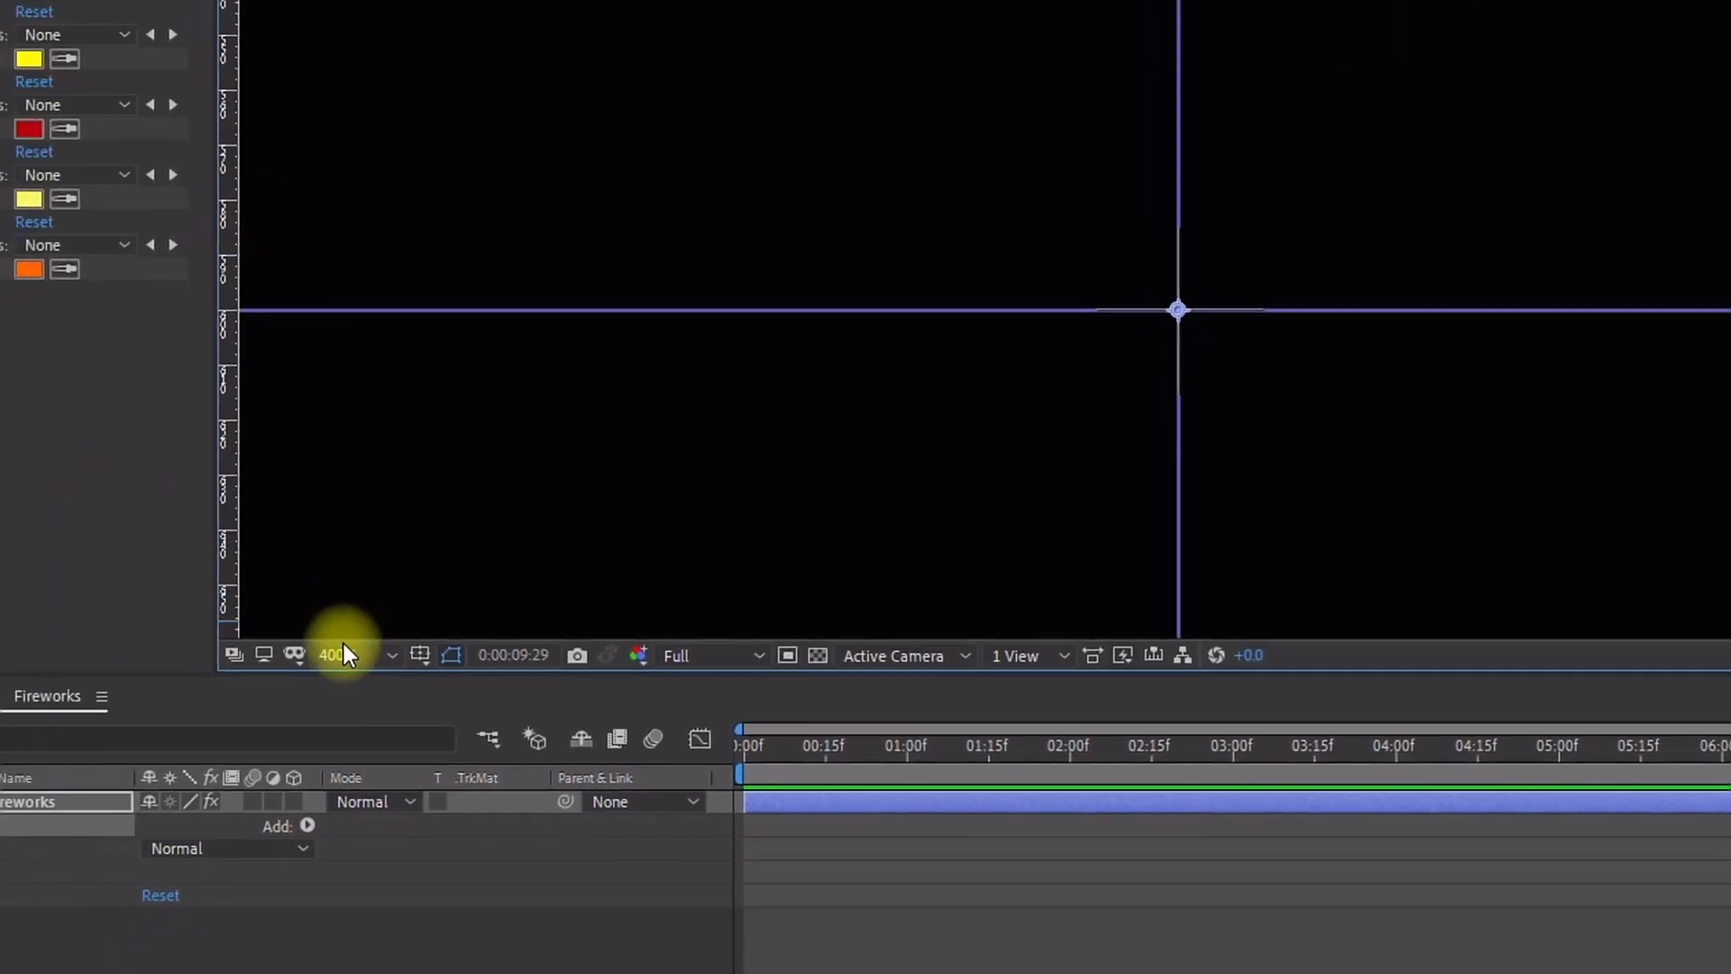
pyautogui.click(138, 812)
pyautogui.click(595, 502)
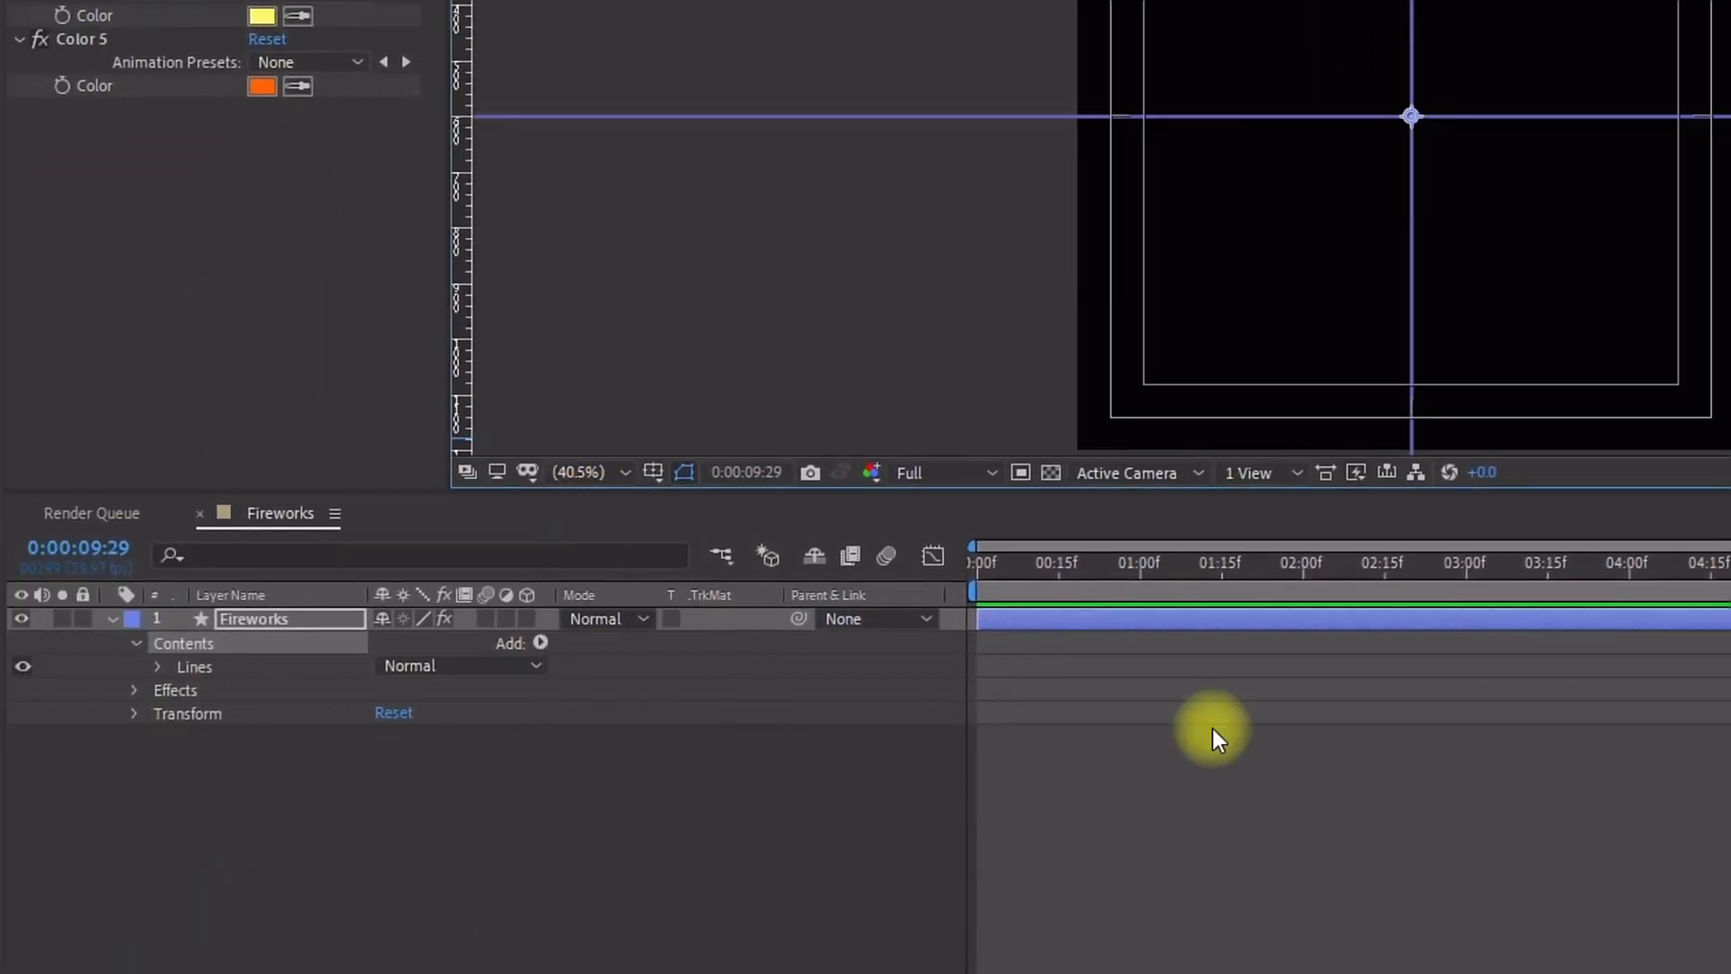
# Step: Add a path to the Lines group and draw a short vertical line upward from the composition centre along the guide
pyautogui.click(204, 666)
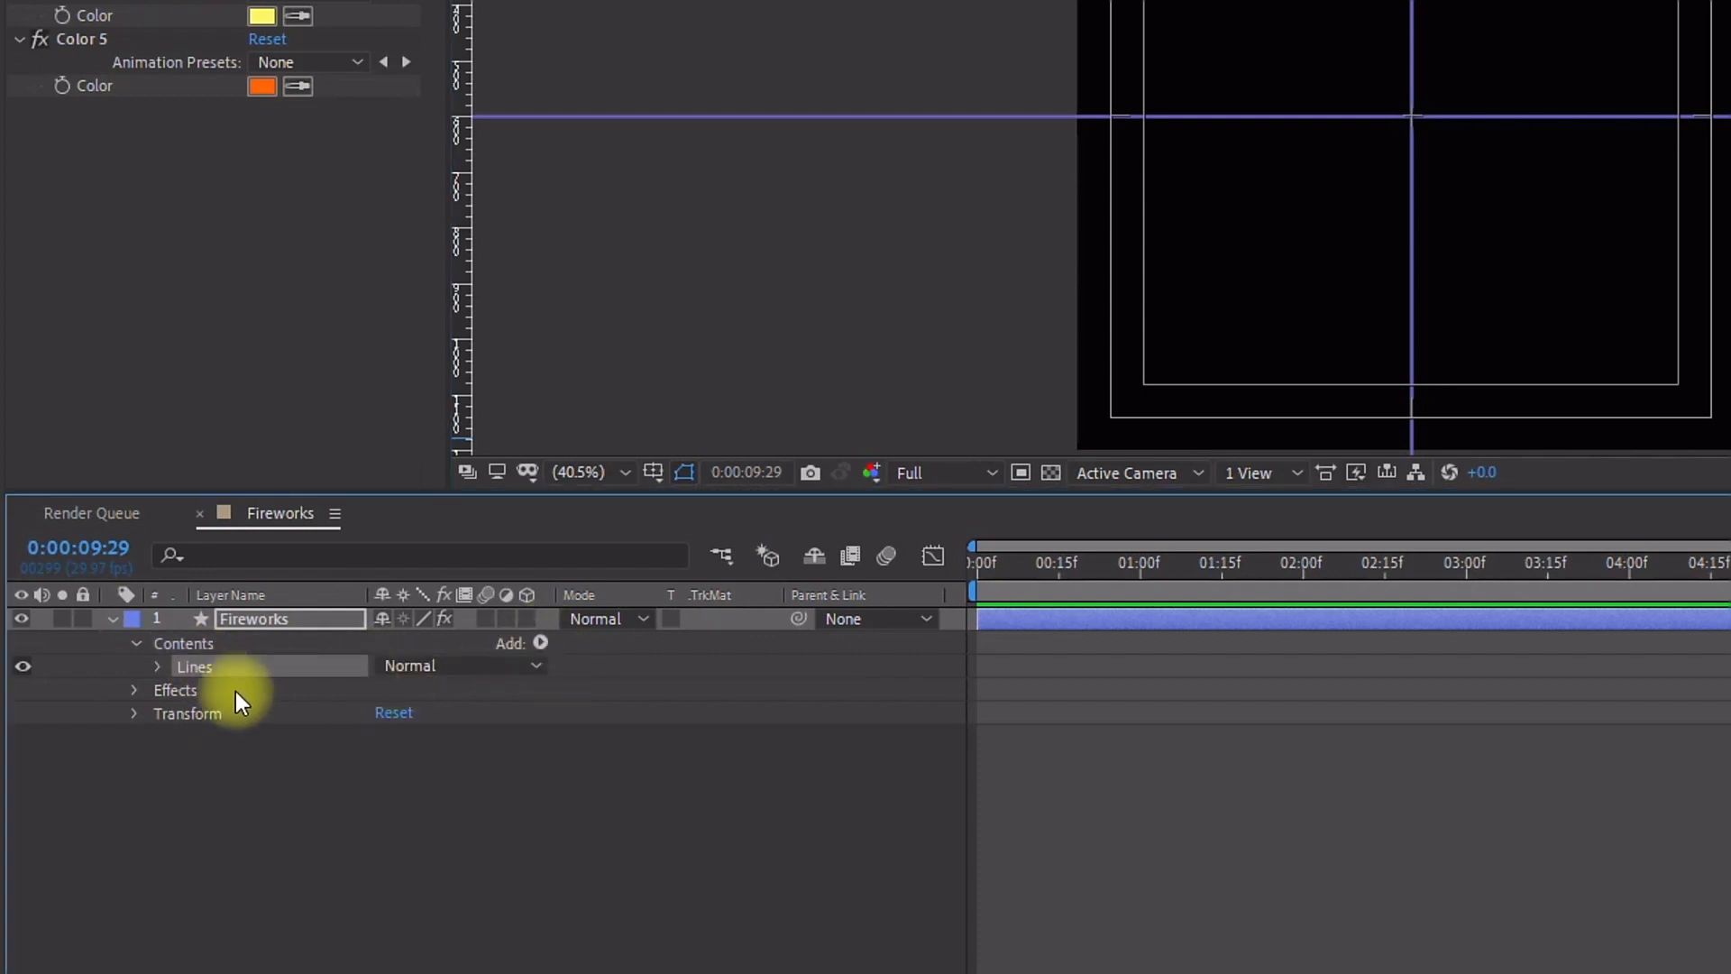
pyautogui.click(521, 645)
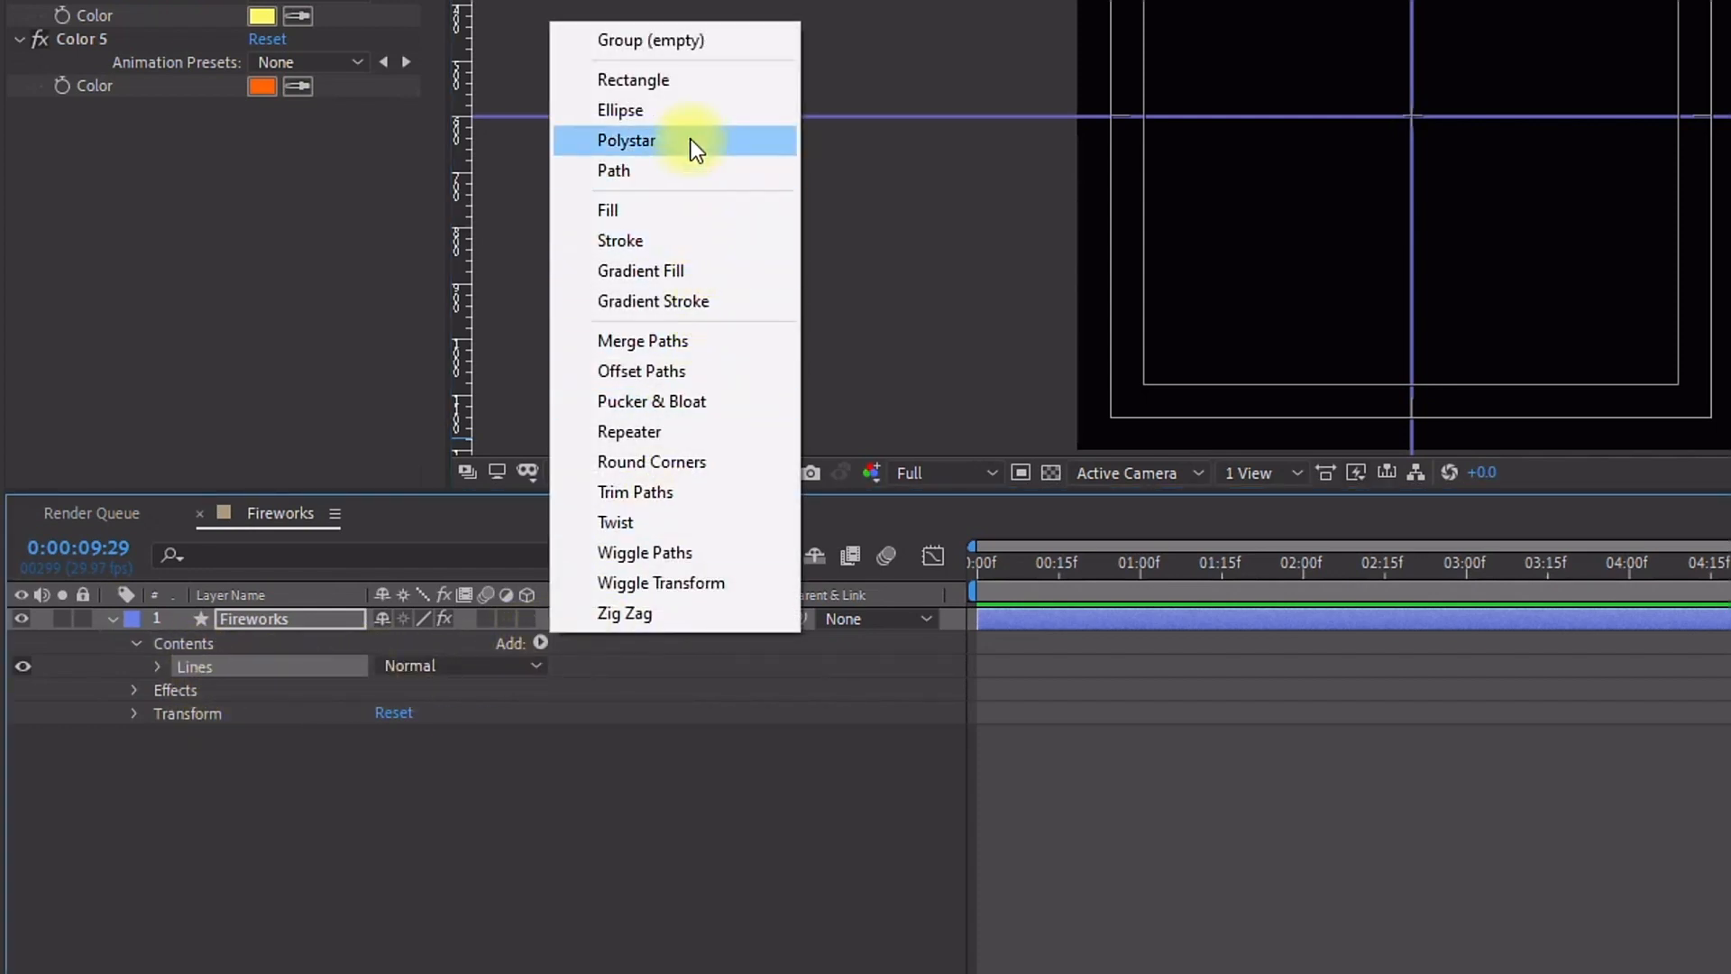
pyautogui.click(706, 169)
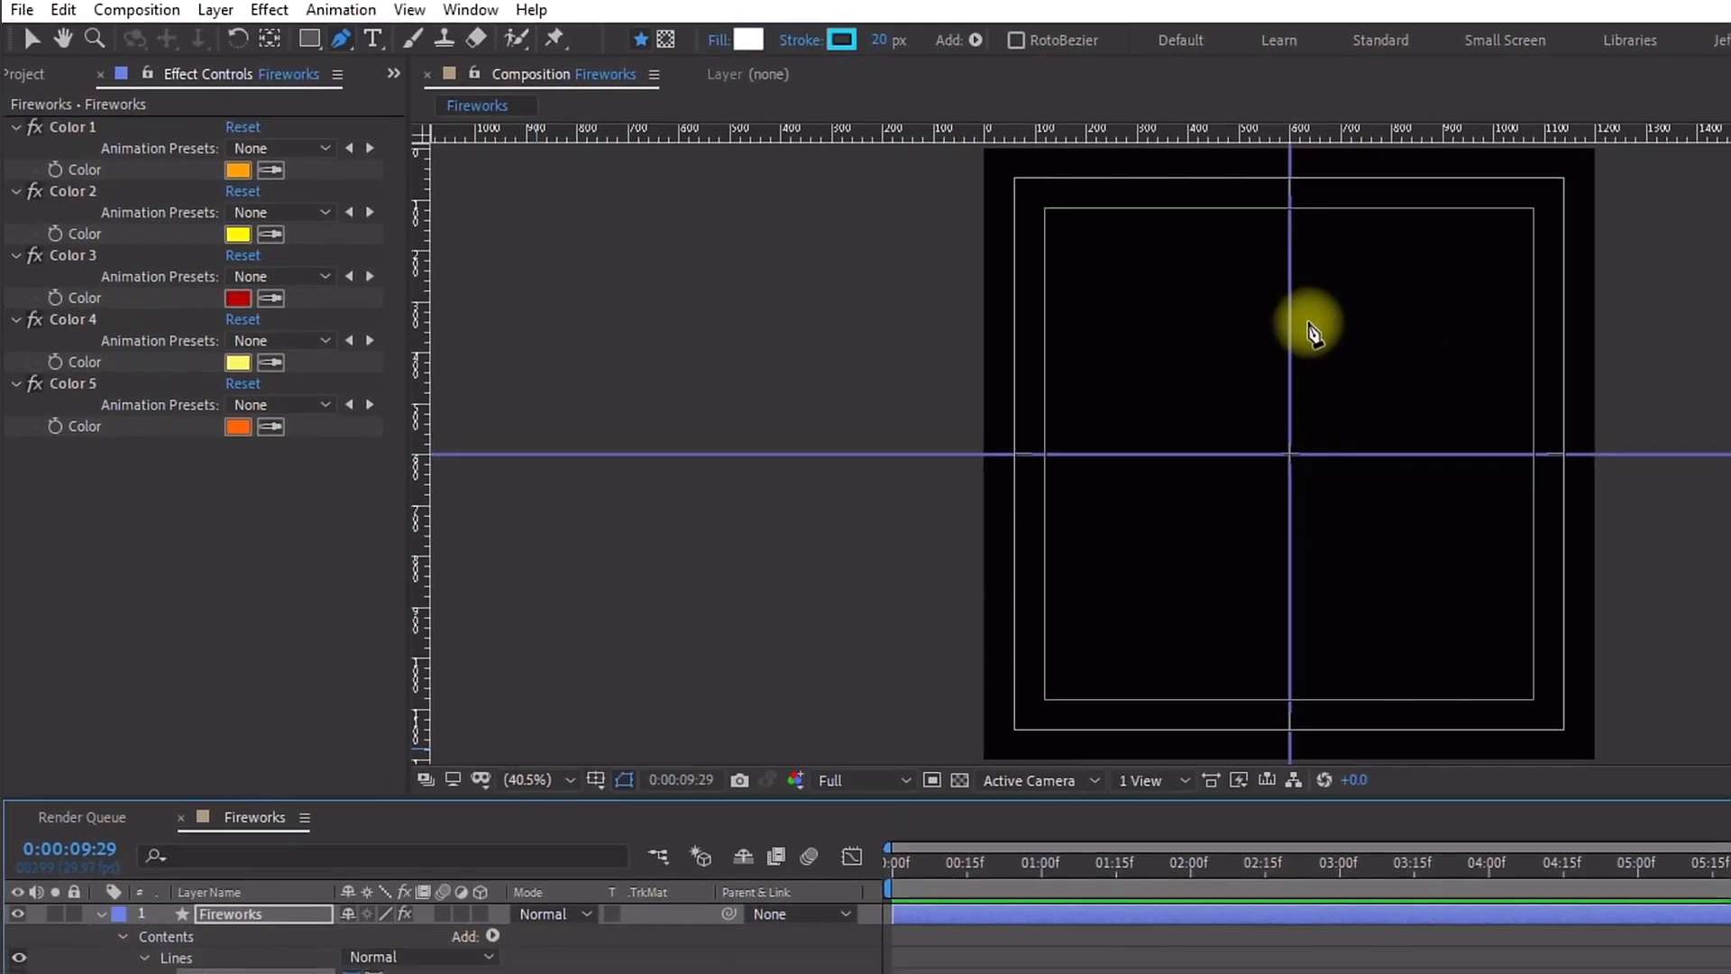
pyautogui.click(1294, 353)
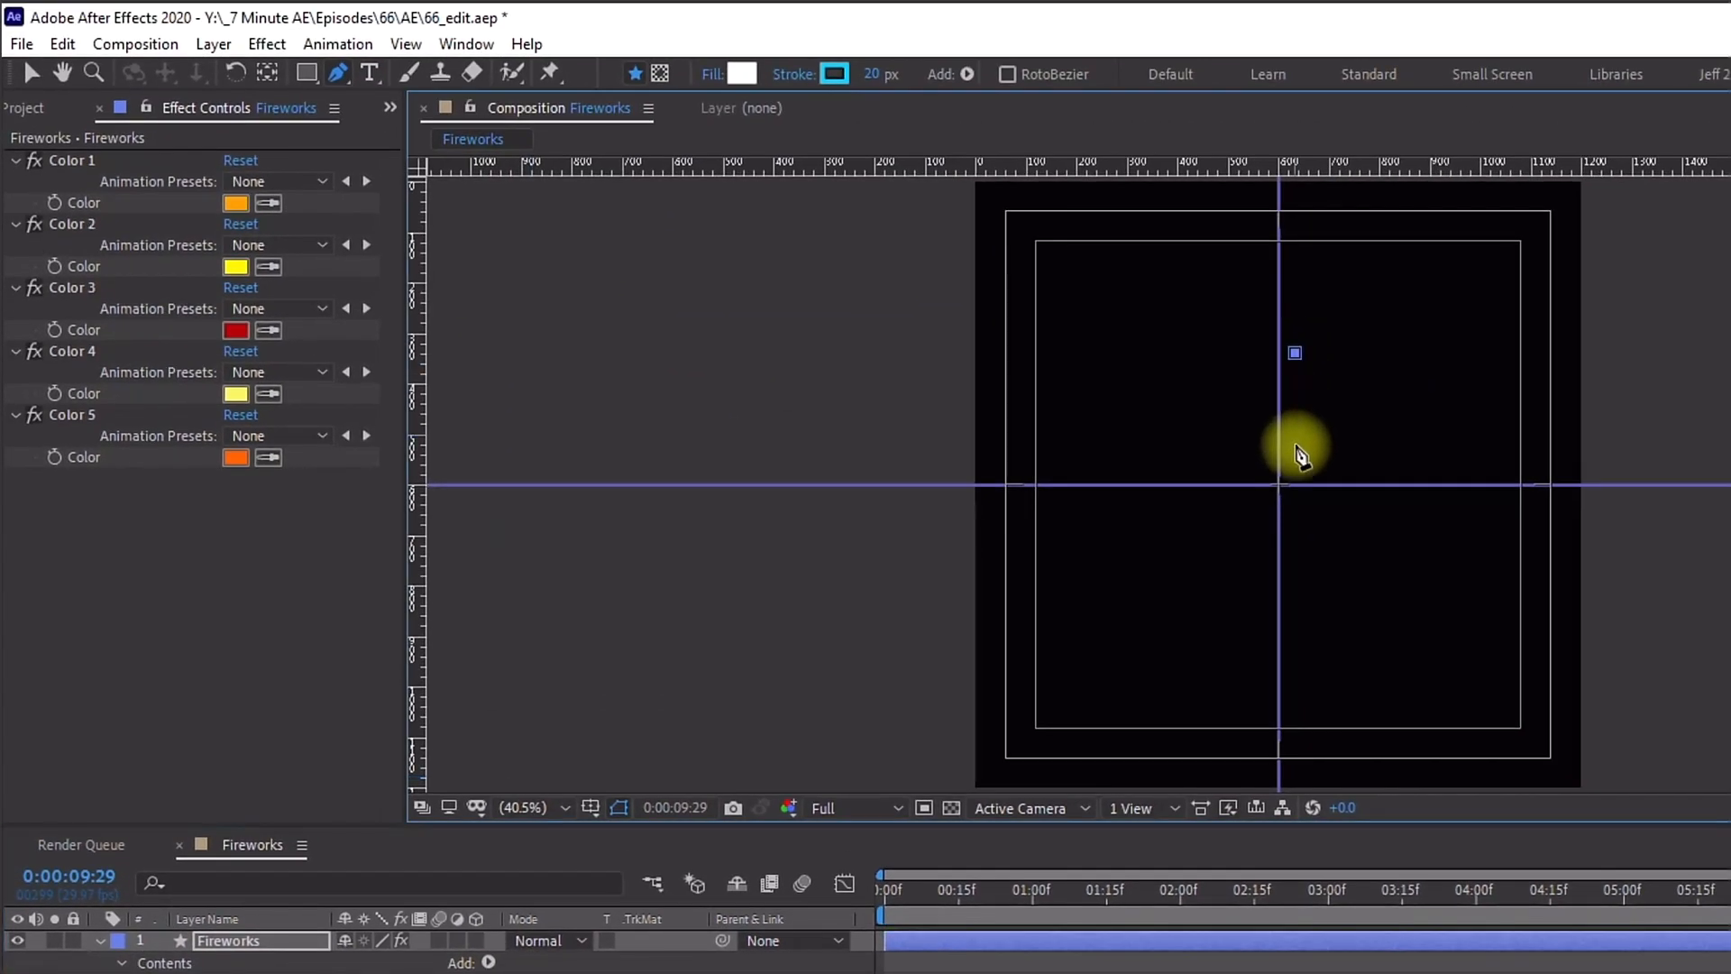
pyautogui.click(1297, 463)
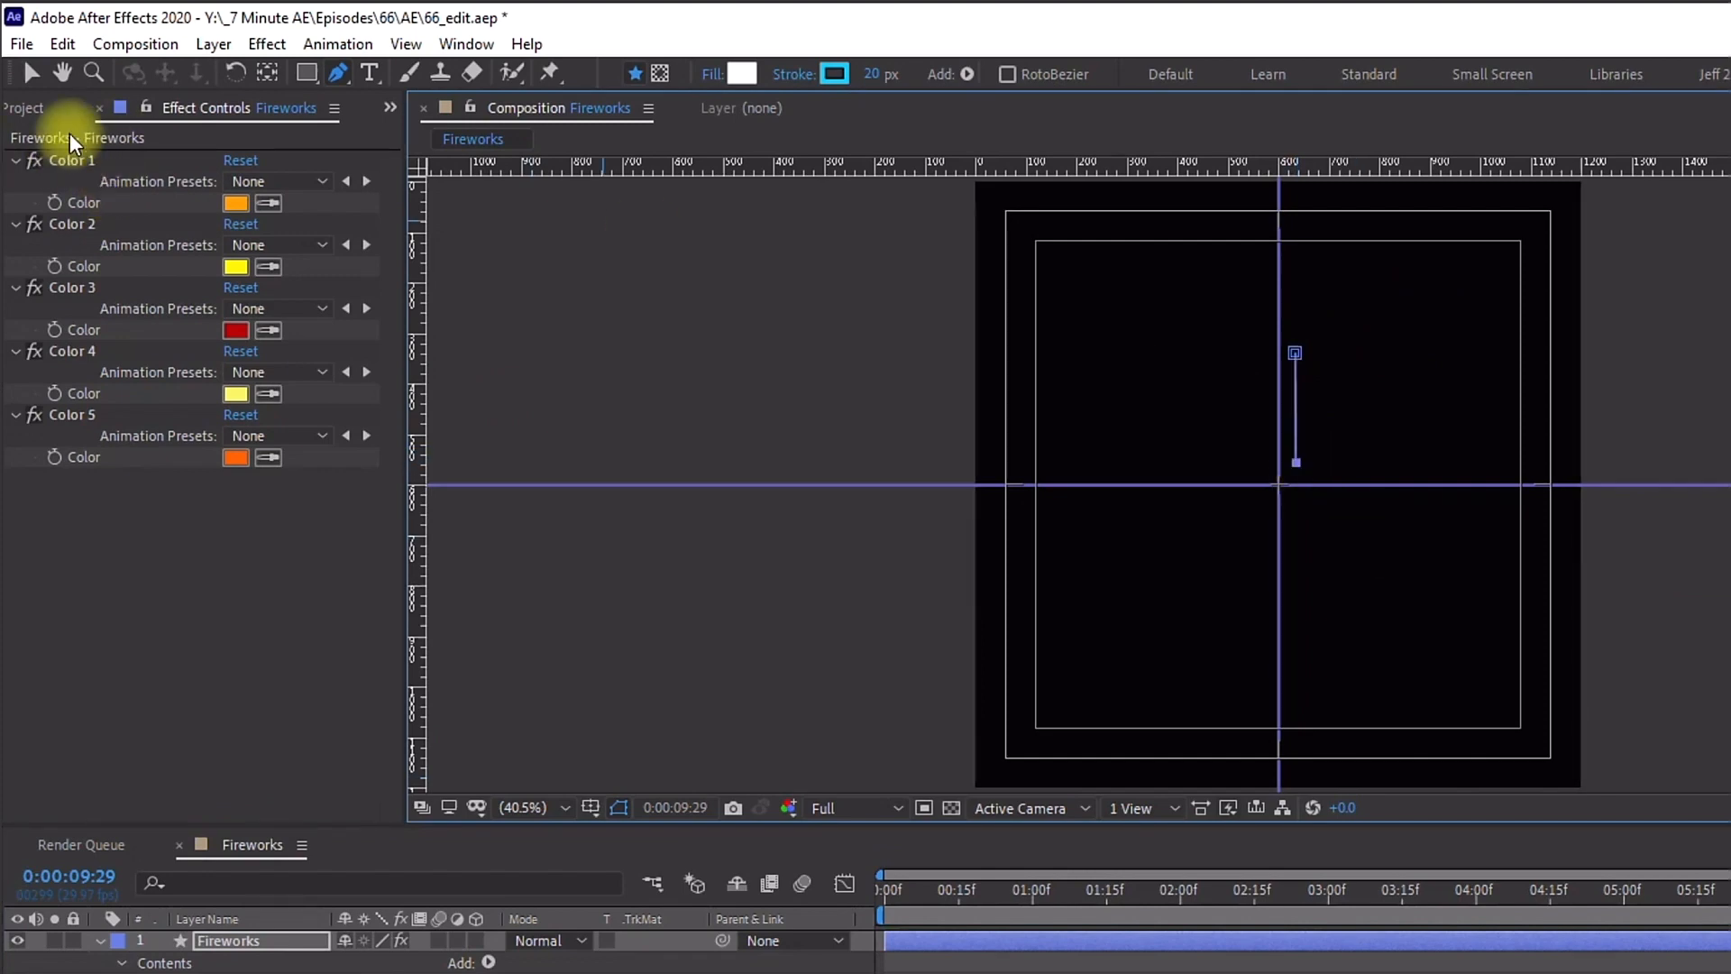
pyautogui.click(31, 73)
pyautogui.moveTo(1296, 463); pyautogui.dragTo(1282, 485)
pyautogui.moveTo(1294, 353); pyautogui.dragTo(1278, 363)
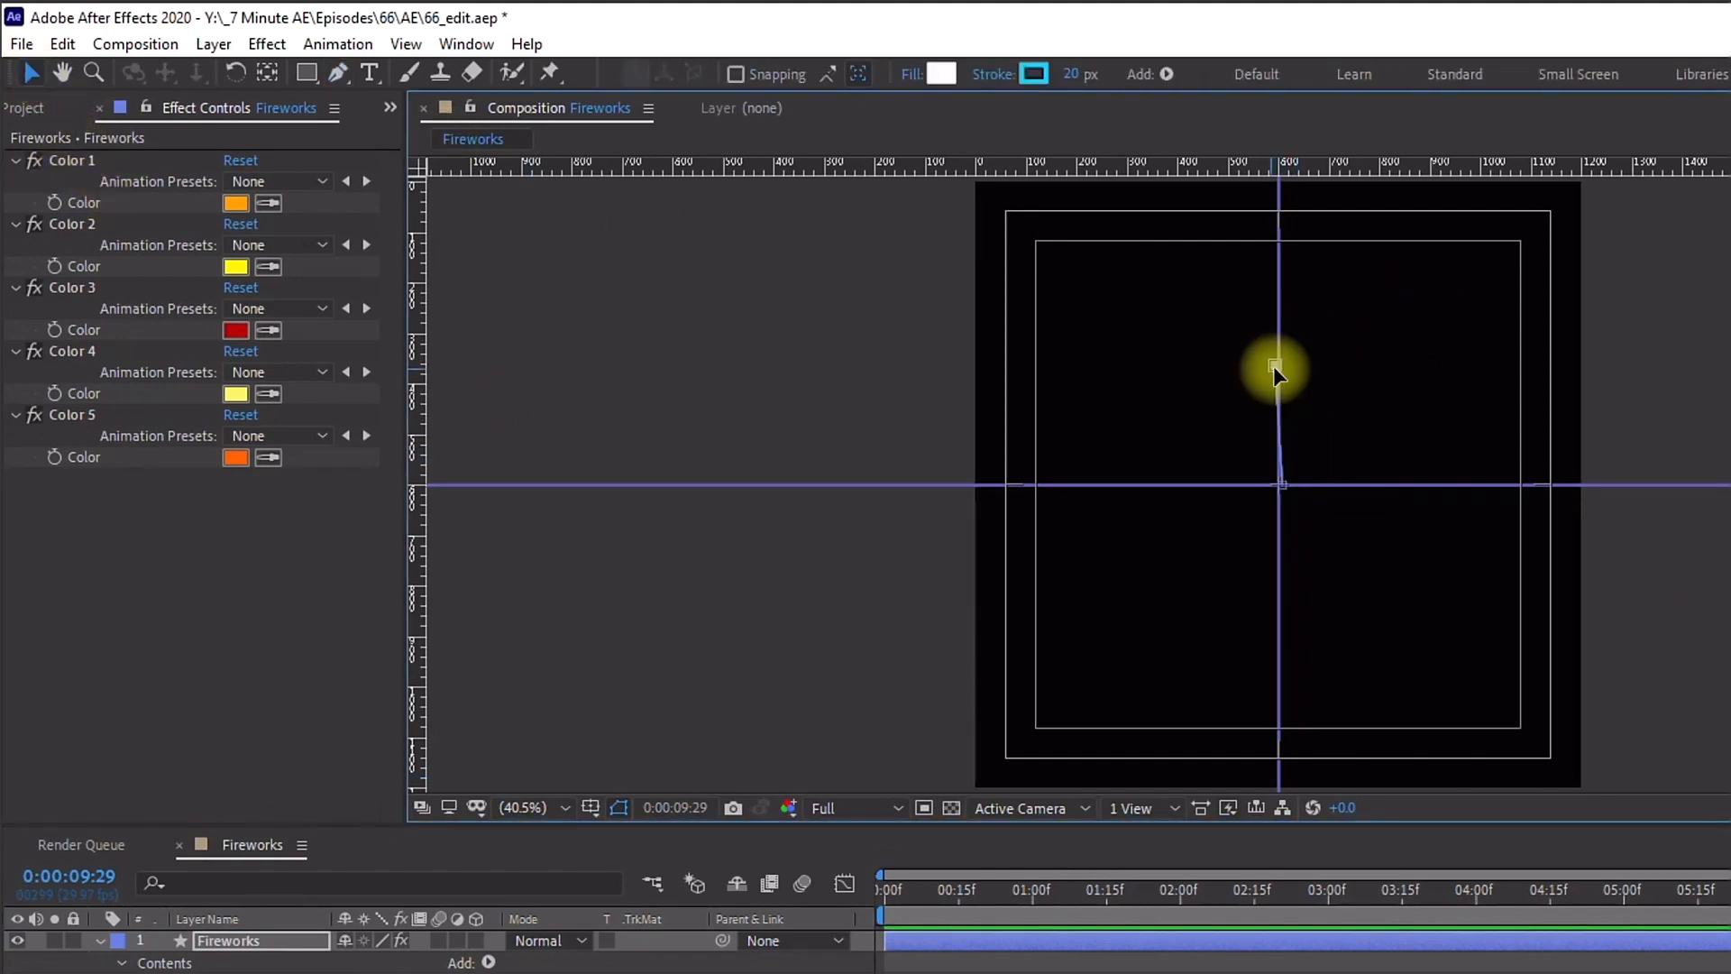
pyautogui.moveTo(1281, 482); pyautogui.dragTo(1276, 480)
pyautogui.moveTo(1281, 364); pyautogui.dragTo(1281, 376)
# Step: Add a stroke to the Lines group and expand its properties
pyautogui.click(1167, 73)
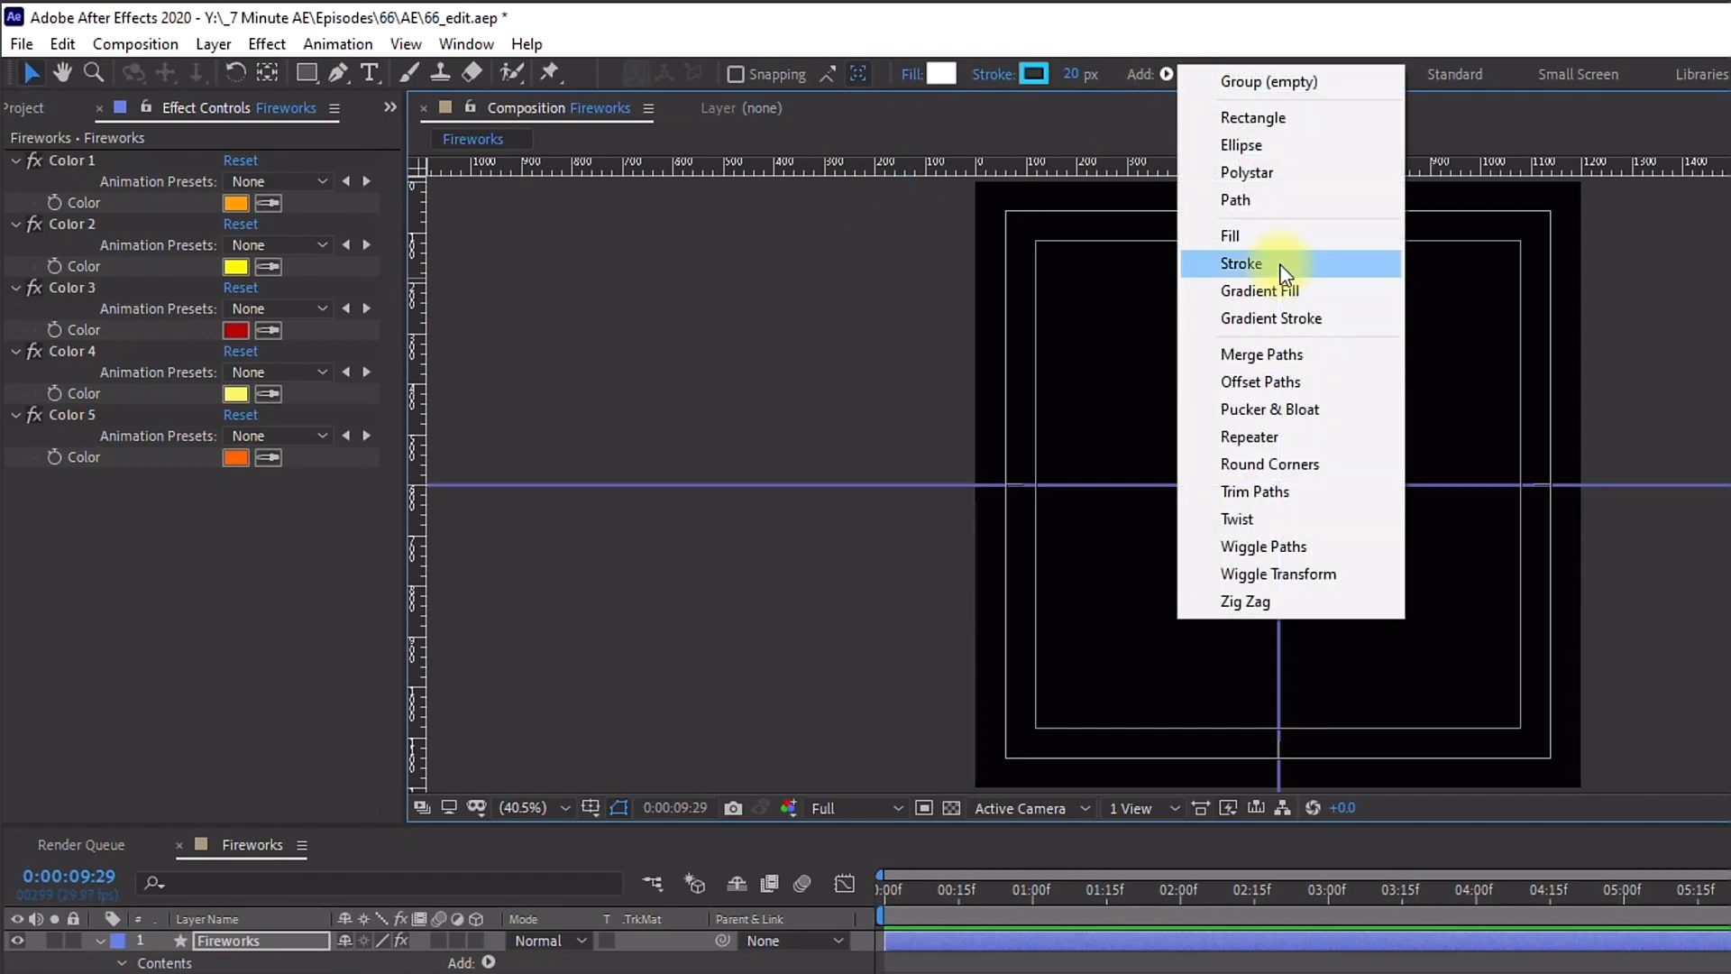
pyautogui.click(1242, 264)
pyautogui.click(1081, 74)
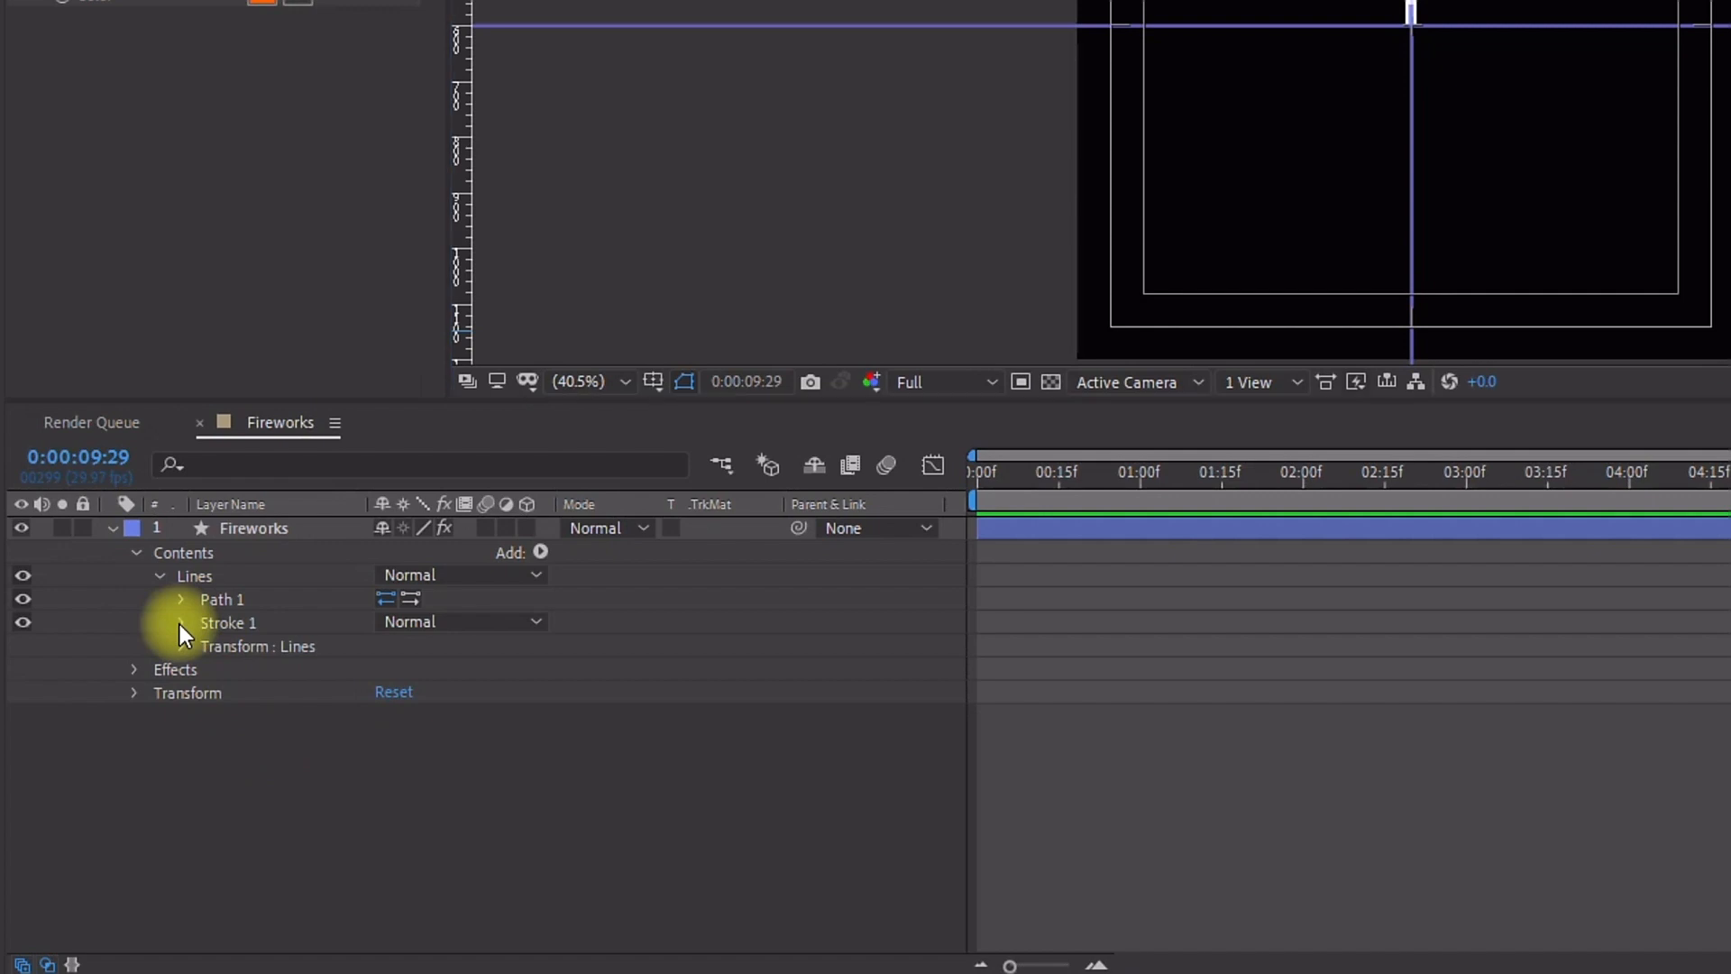
pyautogui.click(180, 624)
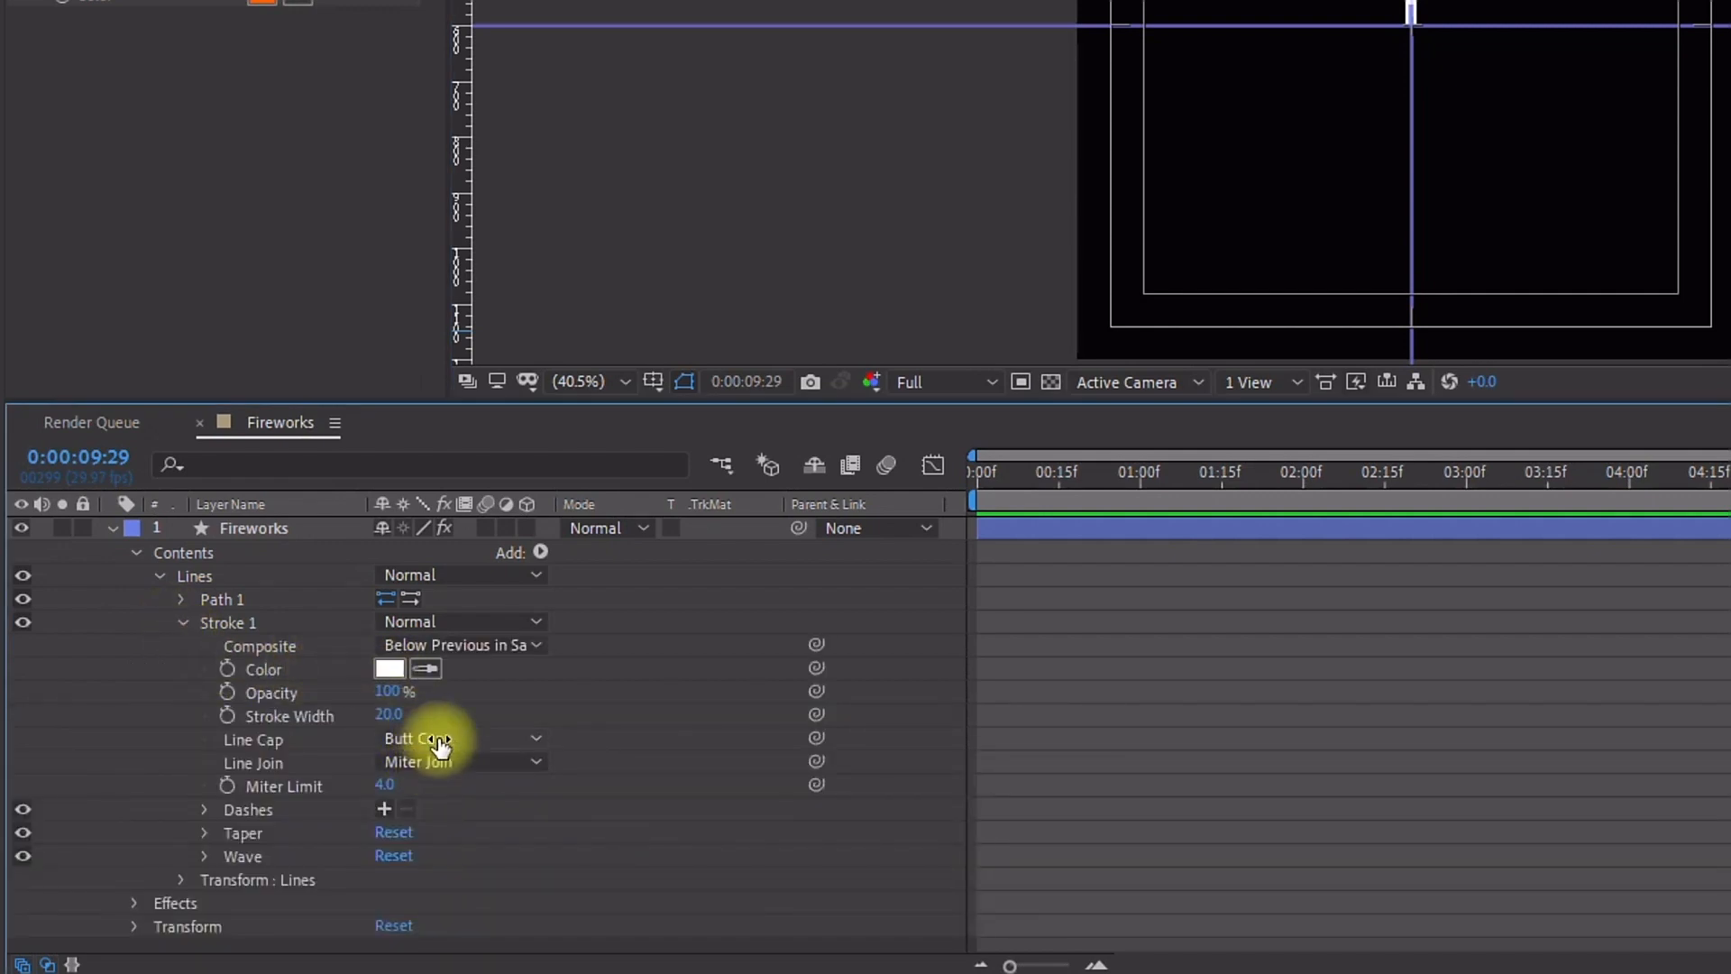
# Step: Set the stroke's Line Cap to Round Cap and Line Join to Round Join
pyautogui.click(437, 741)
pyautogui.click(472, 800)
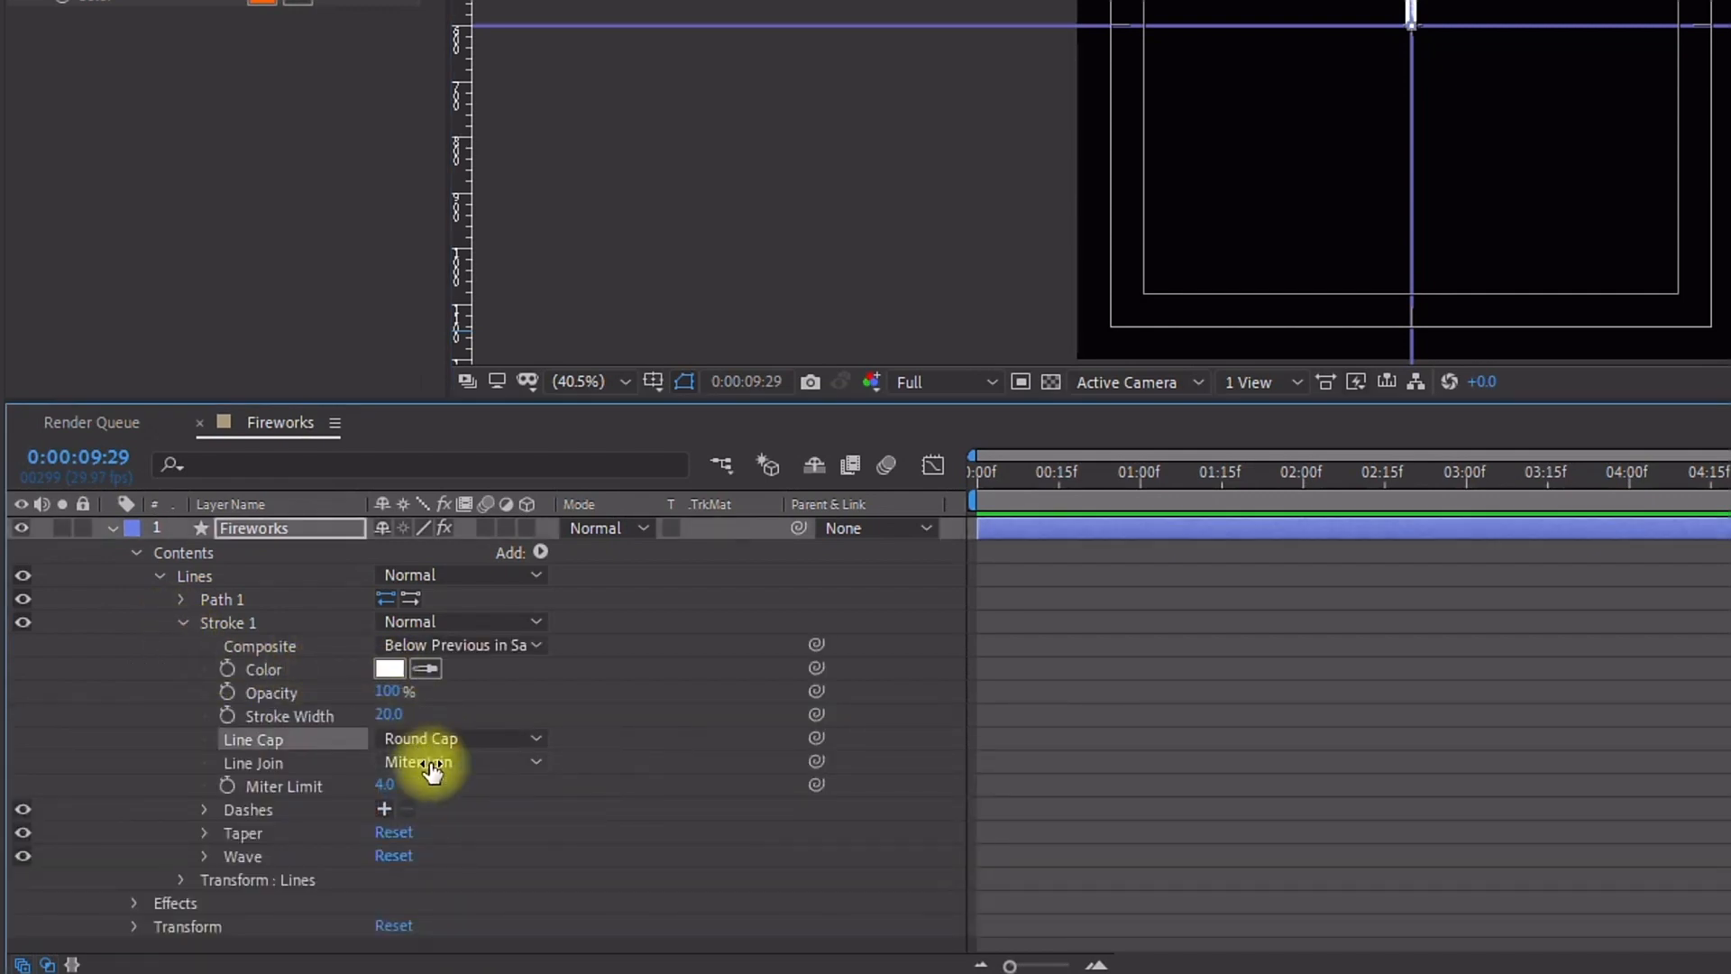
pyautogui.click(436, 763)
pyautogui.click(501, 830)
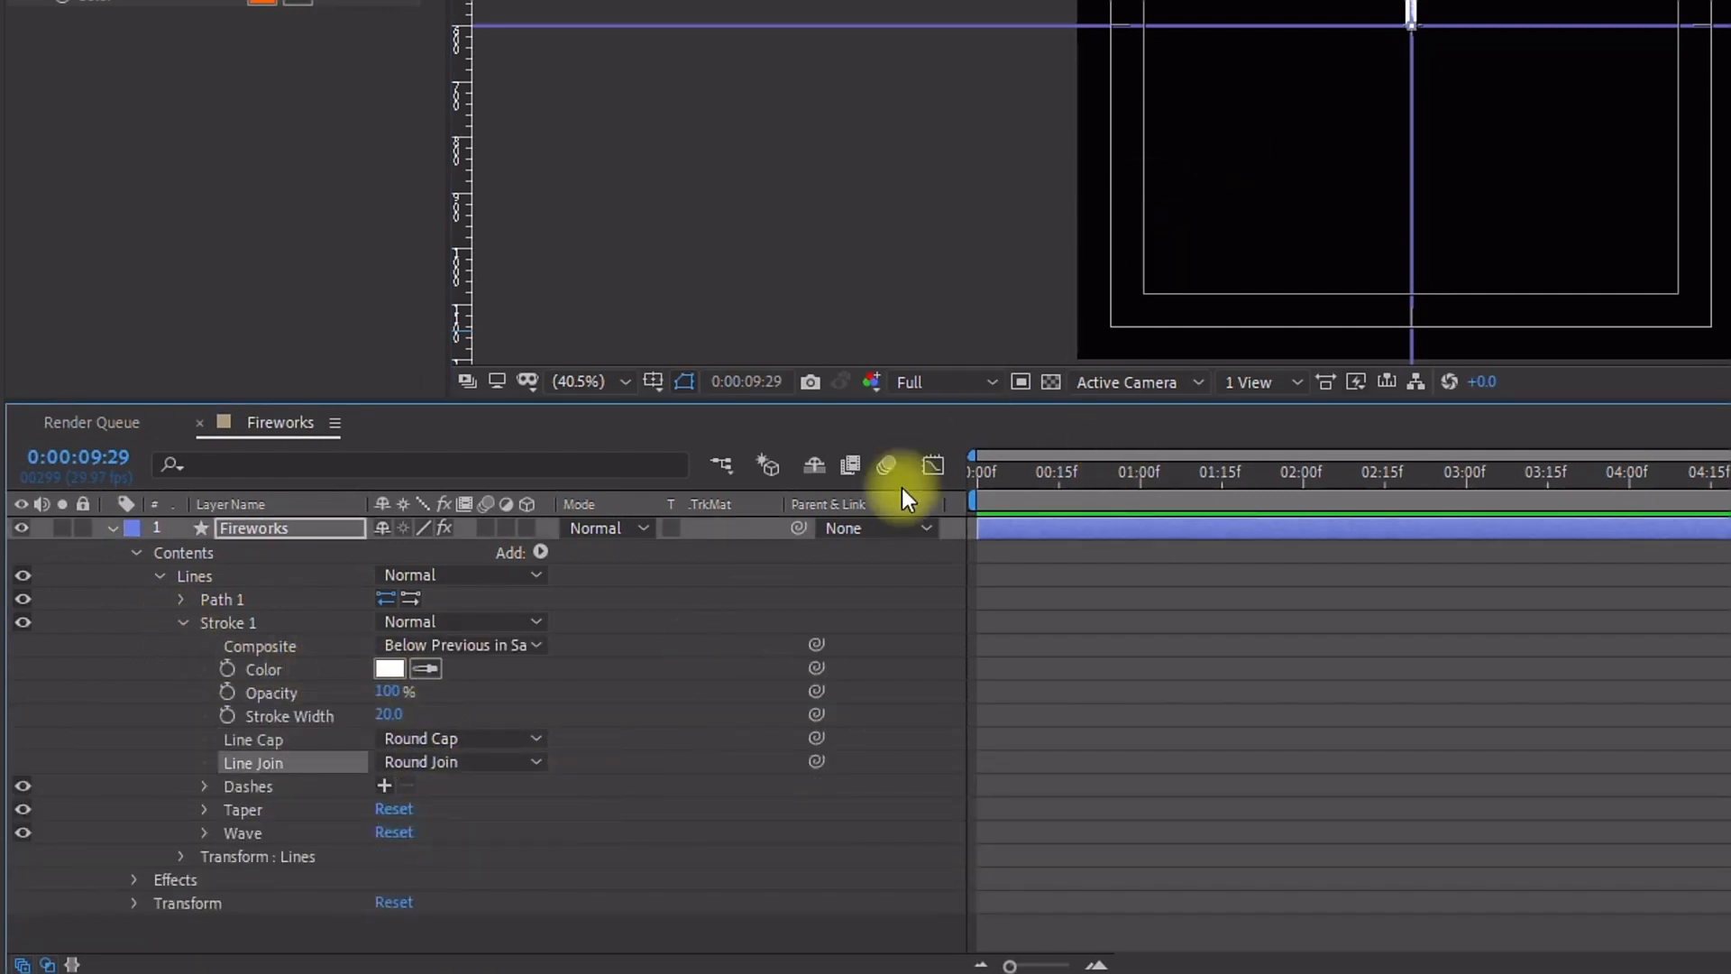
# Step: Link the stroke color to the Color 1 effect using the pick whip
pyautogui.click(214, 628)
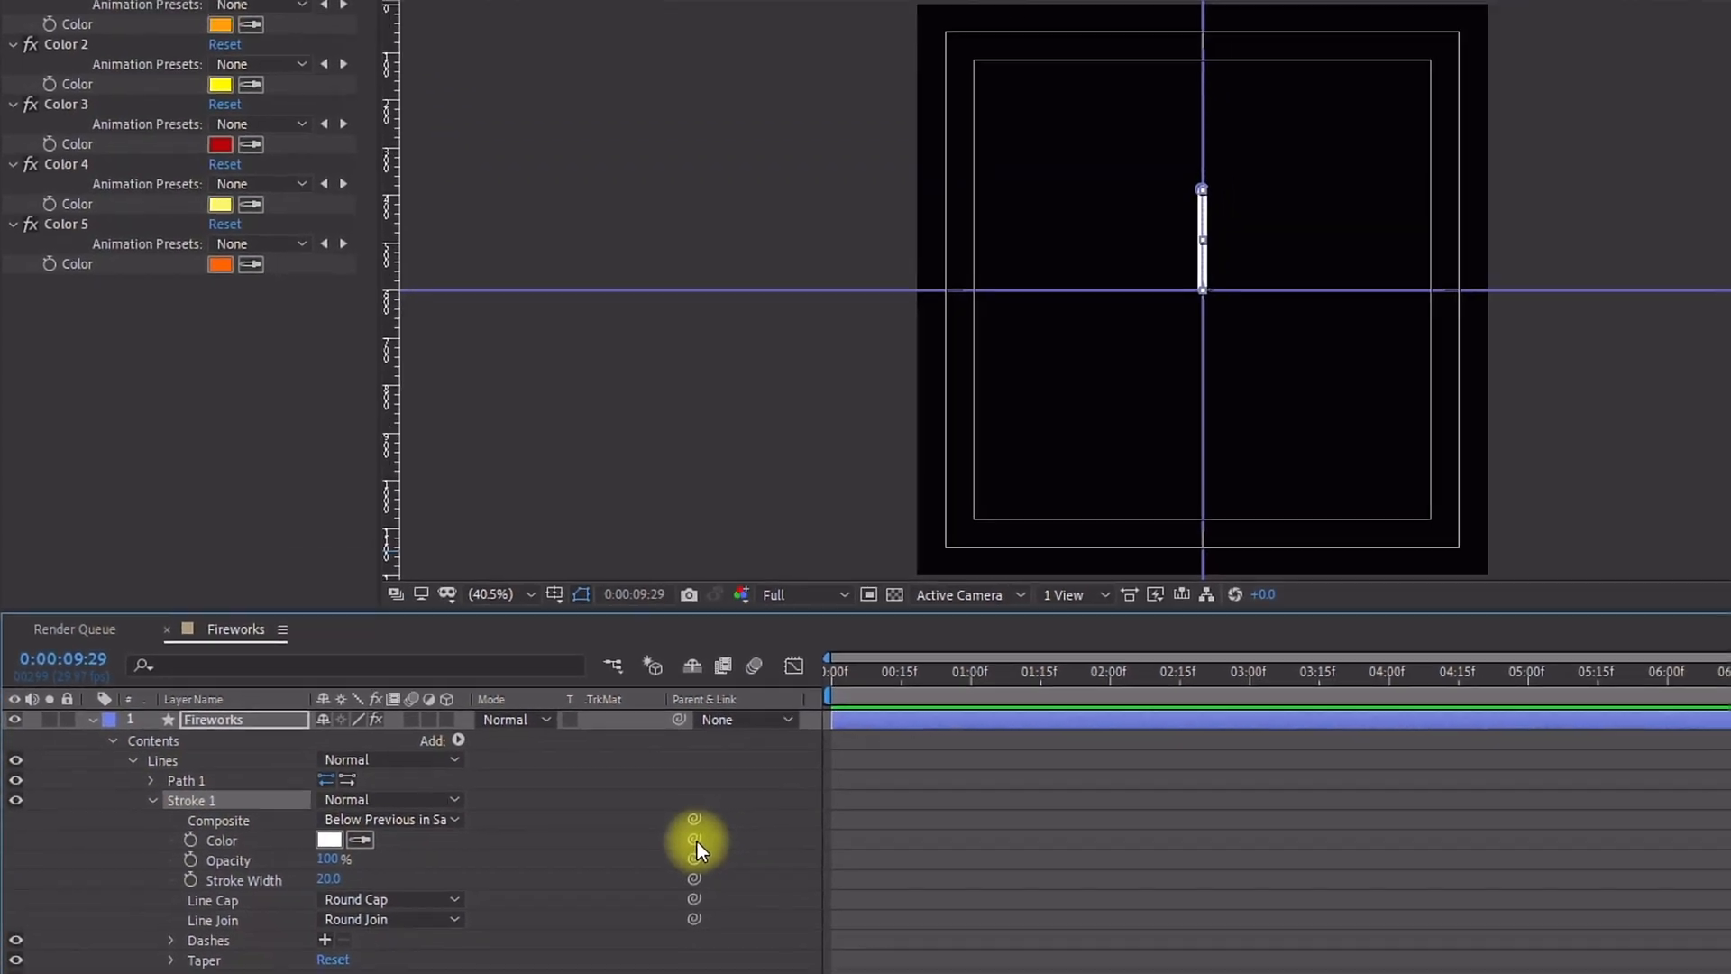
pyautogui.moveTo(696, 841)
pyautogui.mouseDown()
pyautogui.moveTo(472, 490)
pyautogui.moveTo(68, 29)
pyautogui.mouseUp()
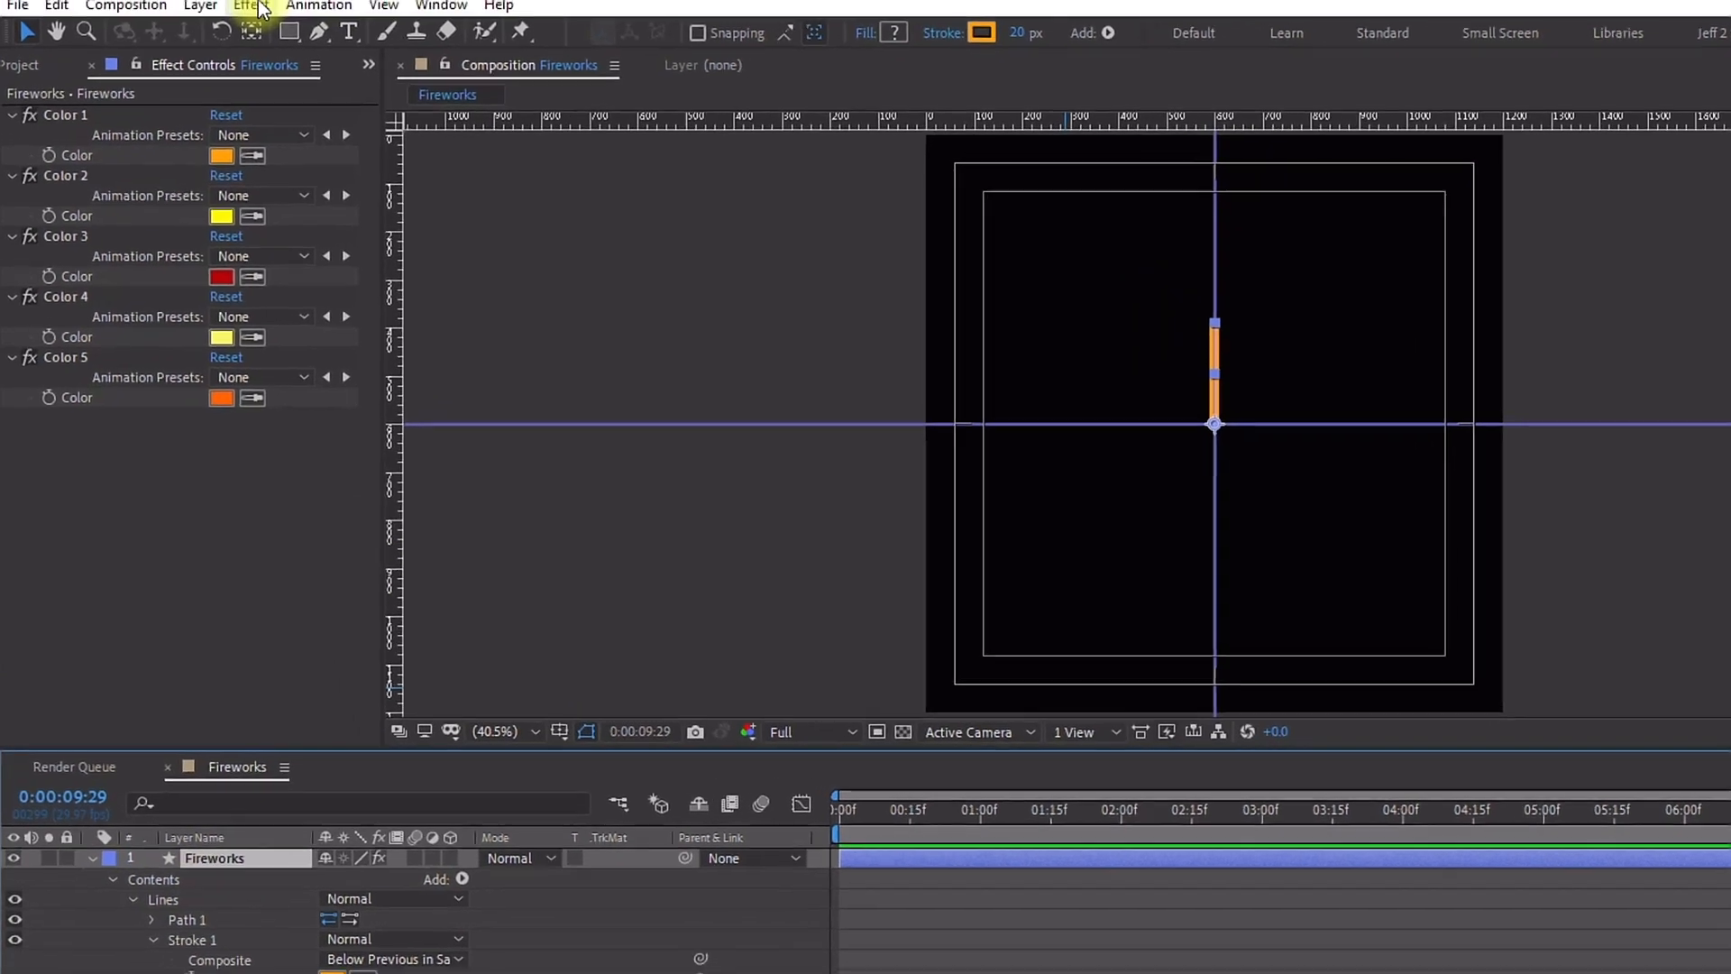
# Step: Apply a Slider Control expression effect to the Fireworks layer
pyautogui.click(297, 42)
pyautogui.moveTo(423, 396)
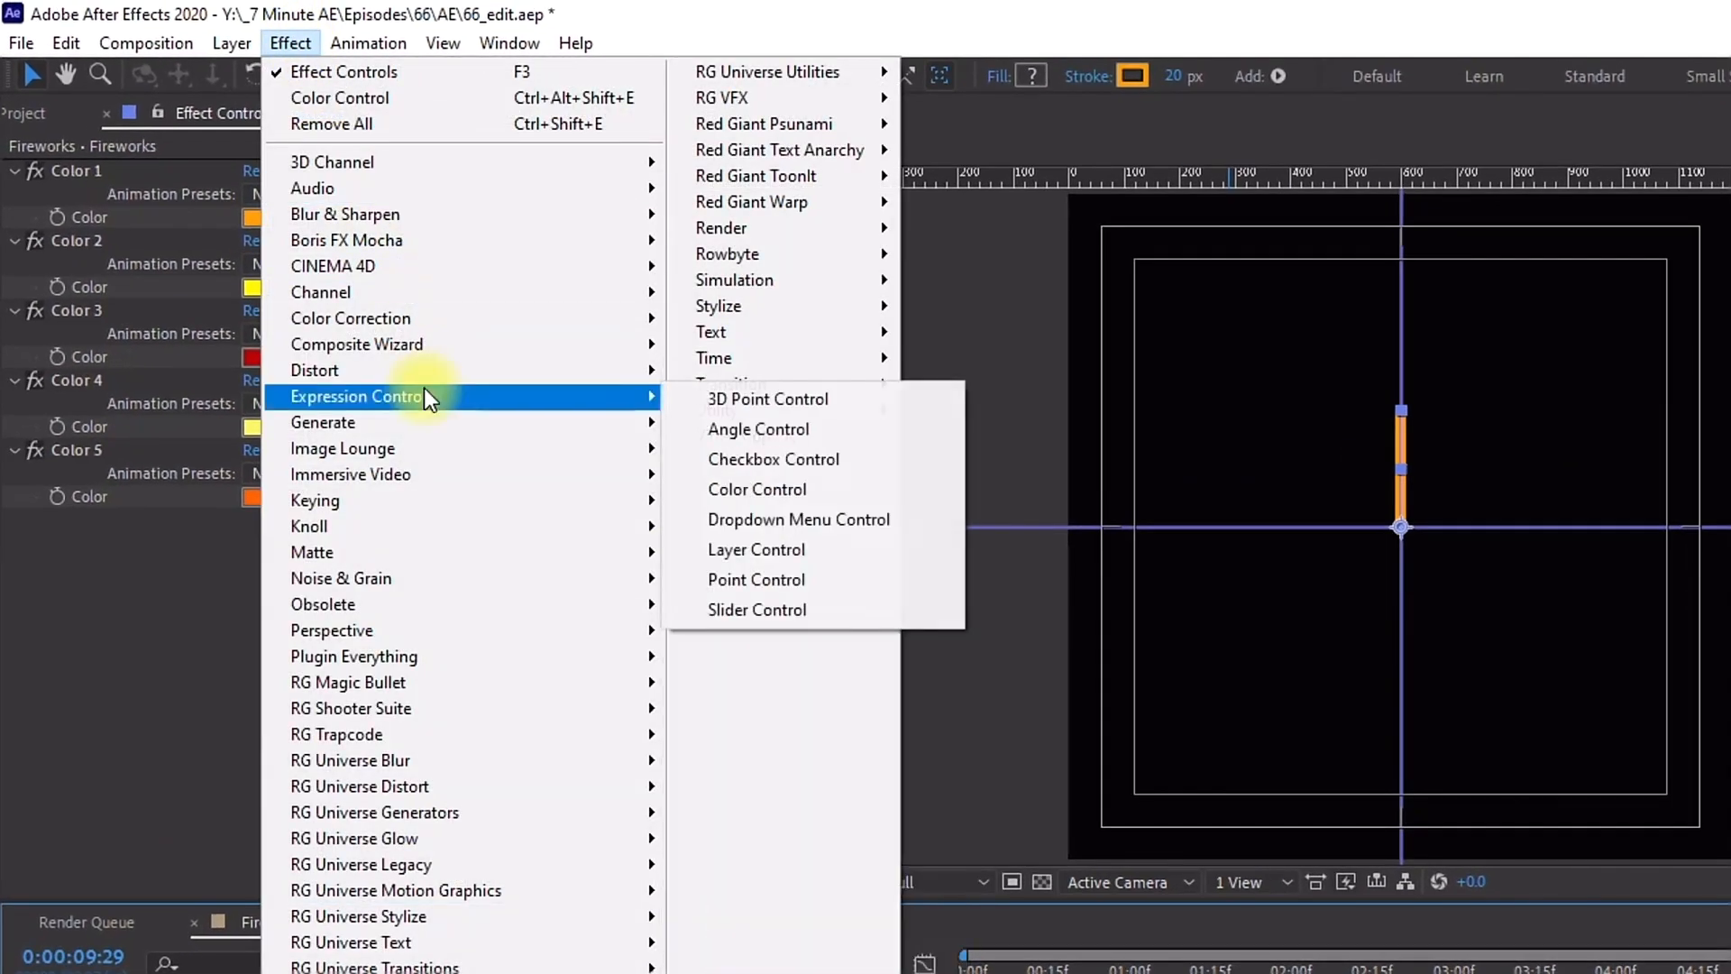
pyautogui.click(793, 606)
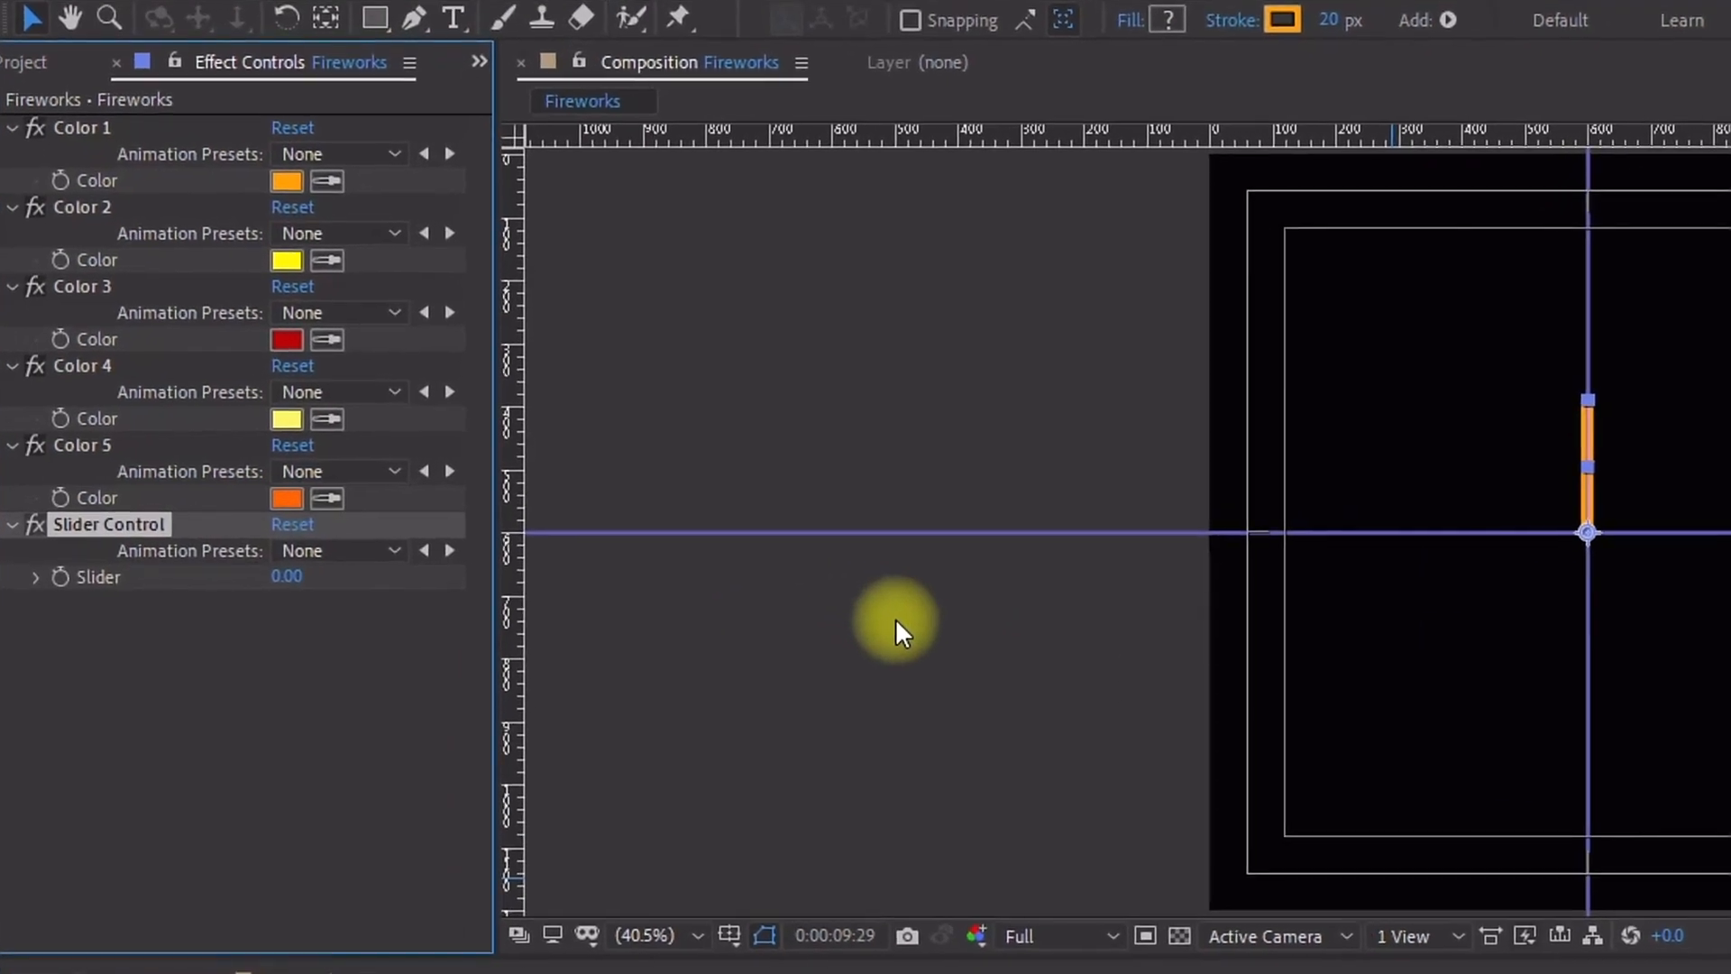
# Step: Rename the Slider Control effect to Stroke Width
pyautogui.press('Return')
pyautogui.write('Stroke Width')
pyautogui.press('Return')
pyautogui.click(148, 523)
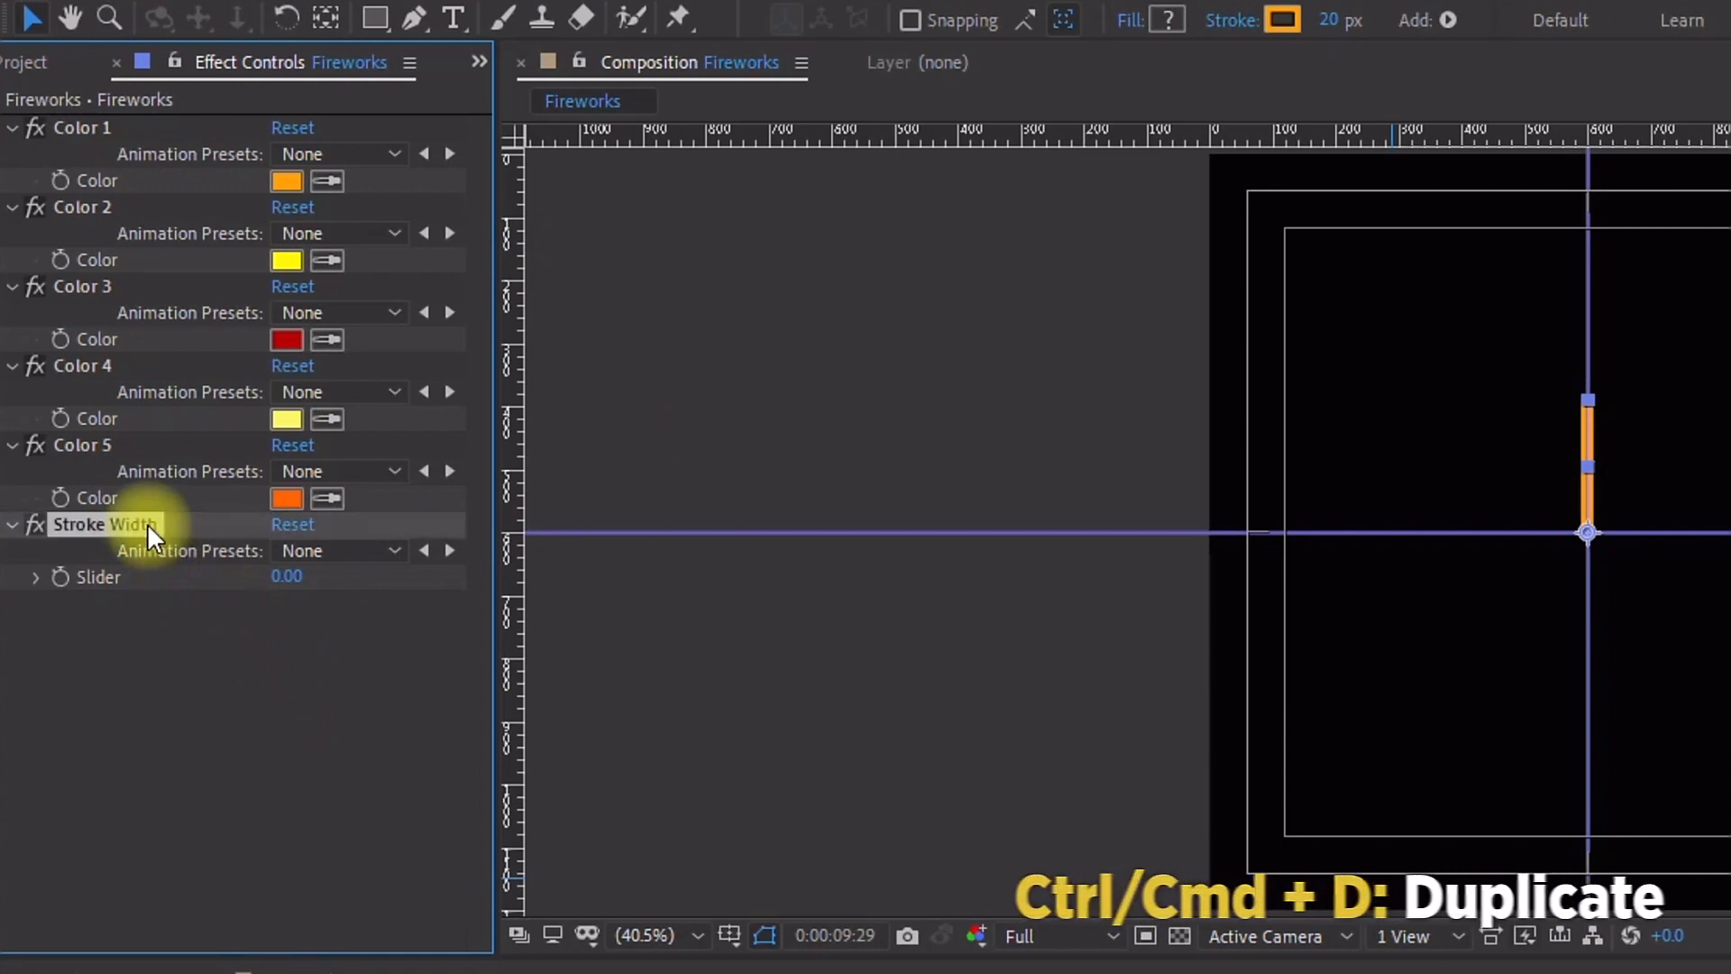
# Step: Duplicate the Stroke Width effect and rename the copy Circle Size
pyautogui.hotkey('ctrl', 'd')
pyautogui.press('Return')
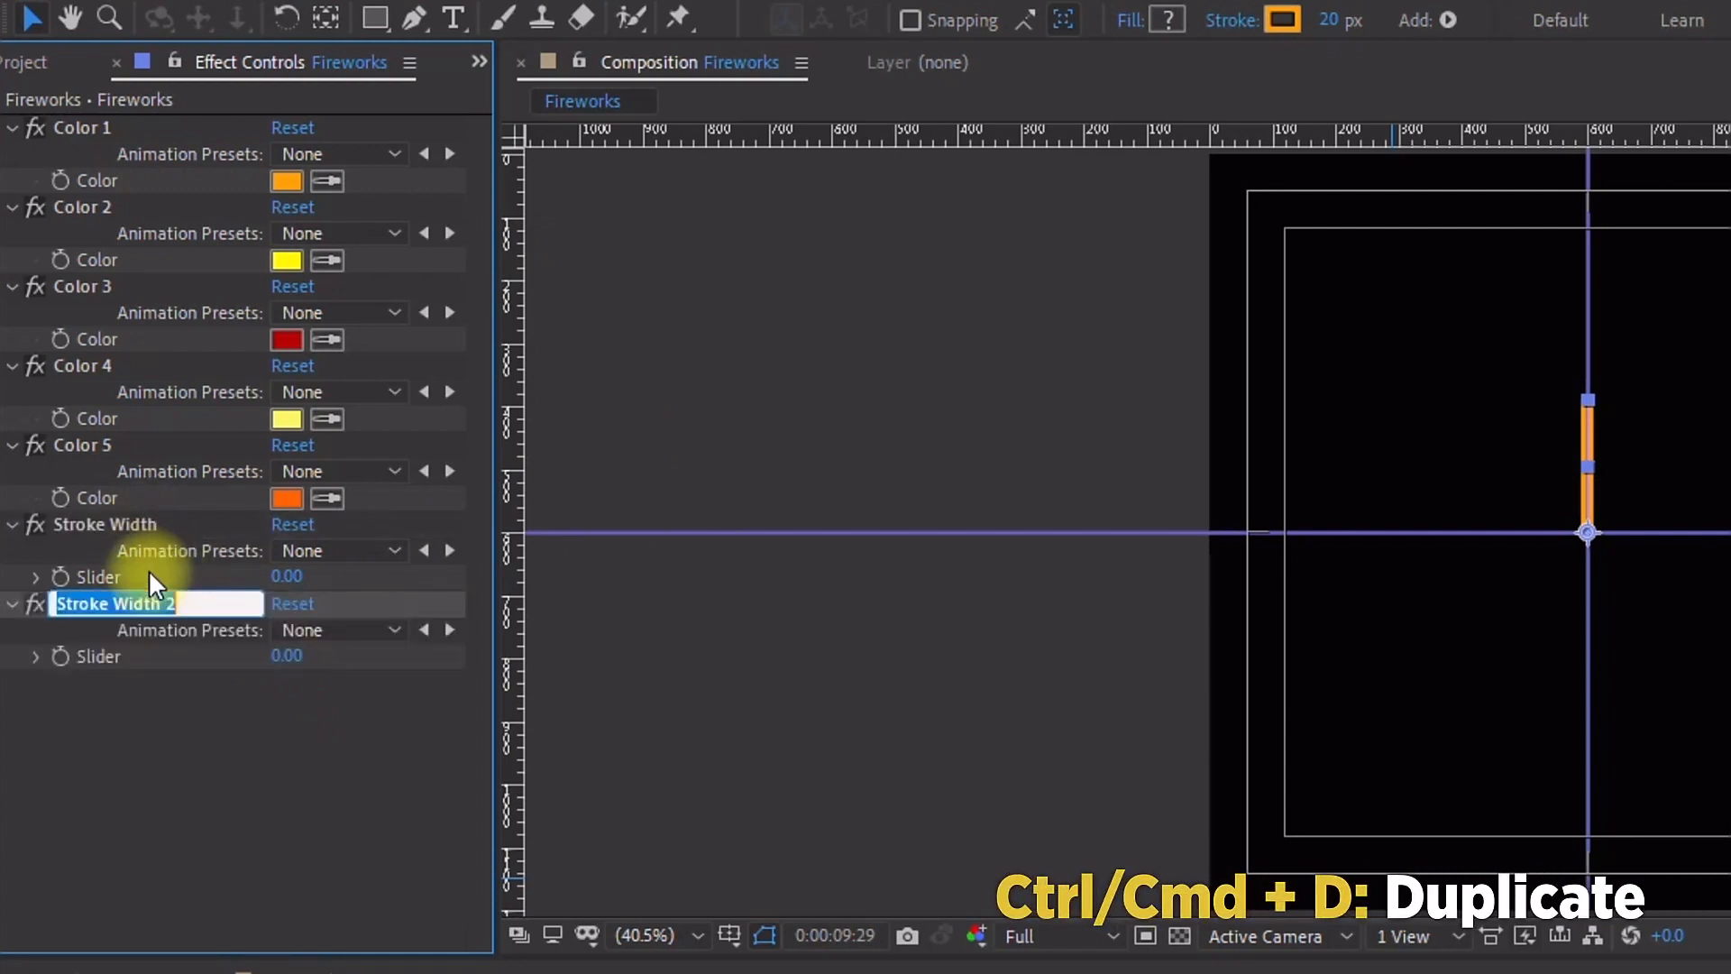
pyautogui.write('Circle Size')
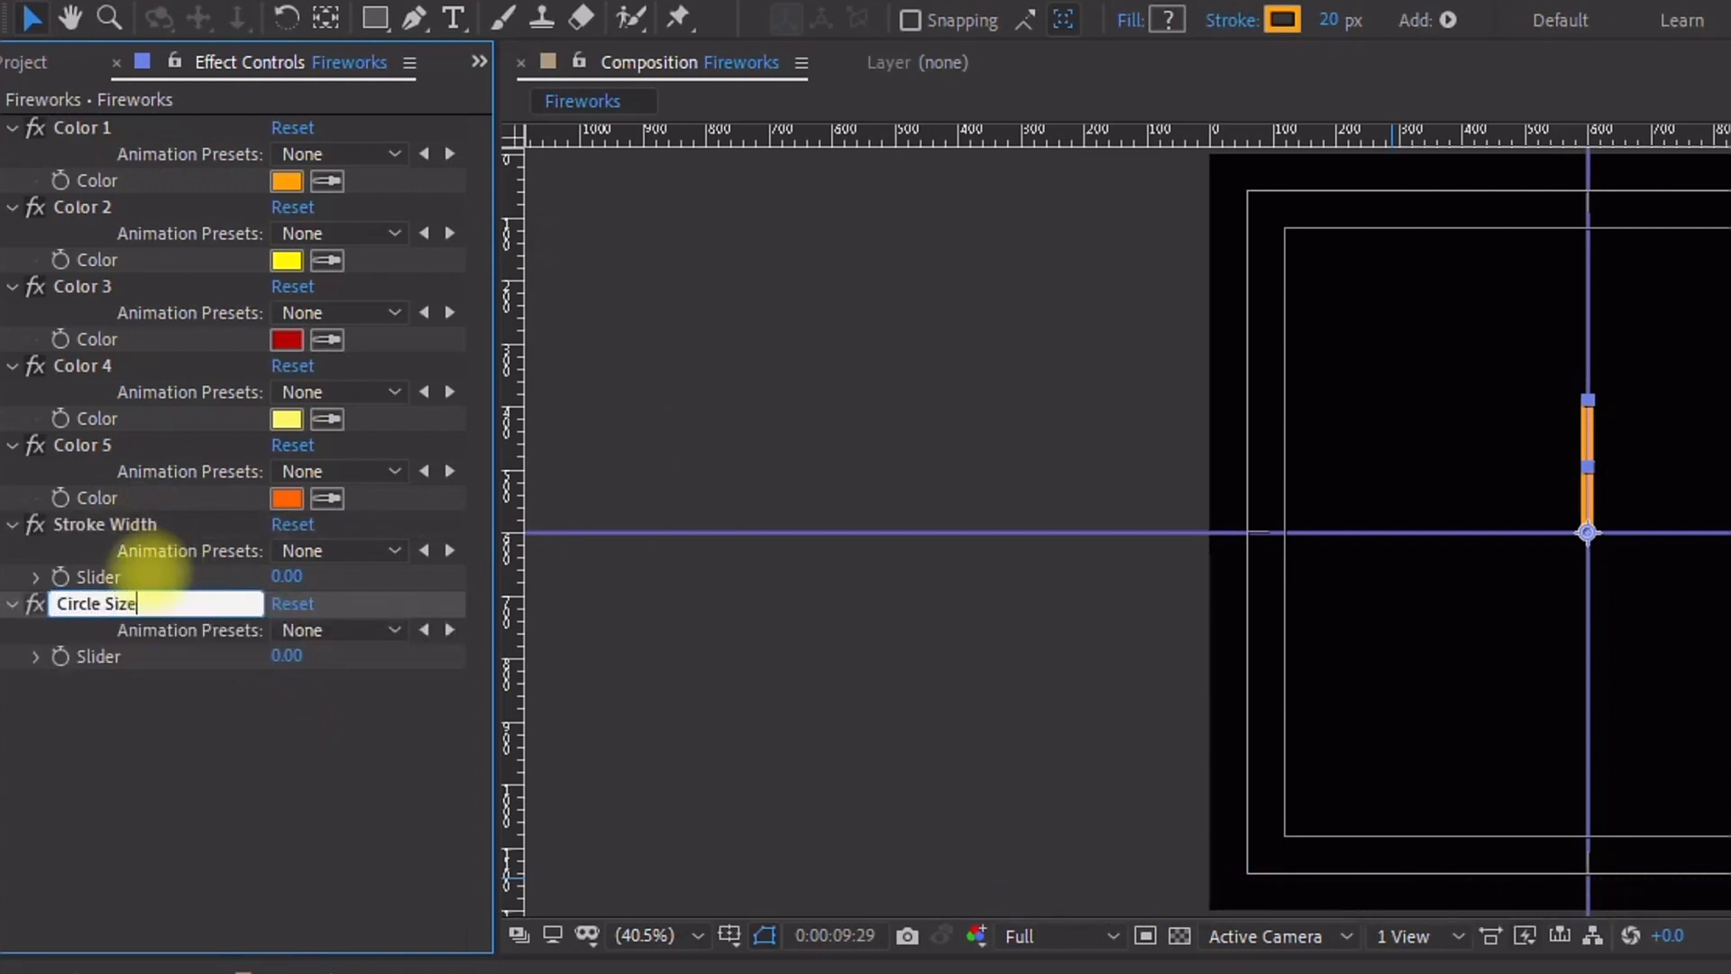
pyautogui.click(163, 712)
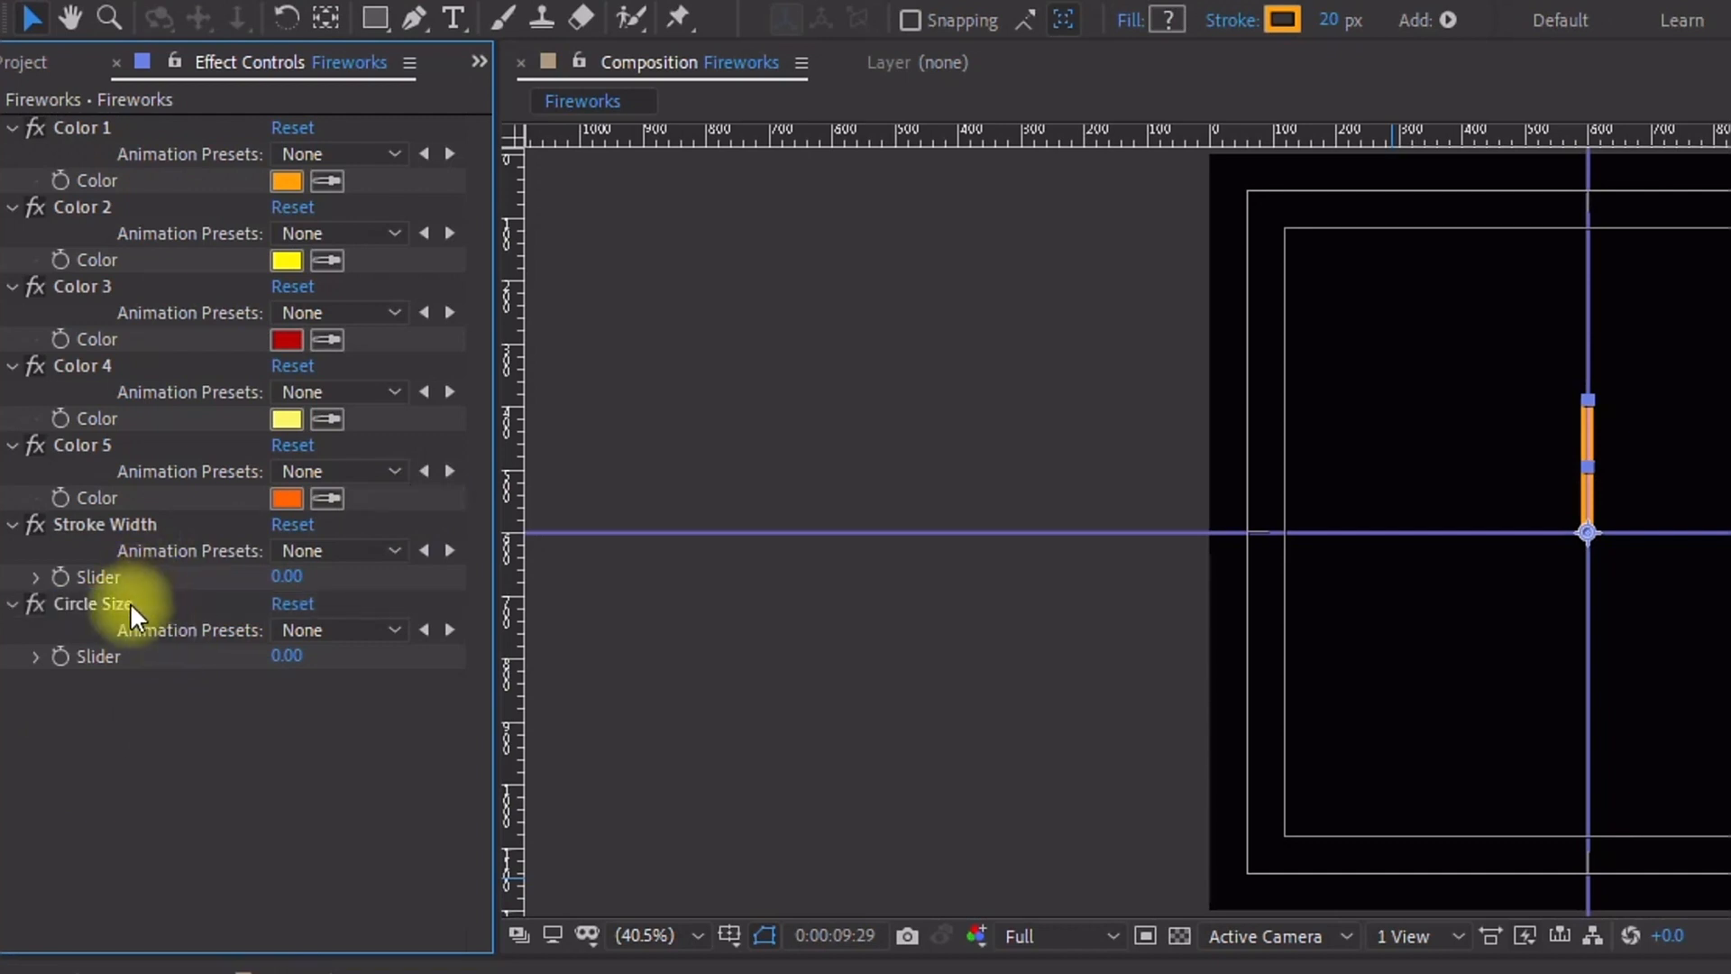
# Step: Duplicate the Circle Size effect and rename the copy Repeater Copies
pyautogui.click(130, 602)
pyautogui.hotkey('ctrl', 'd')
pyautogui.press('Return')
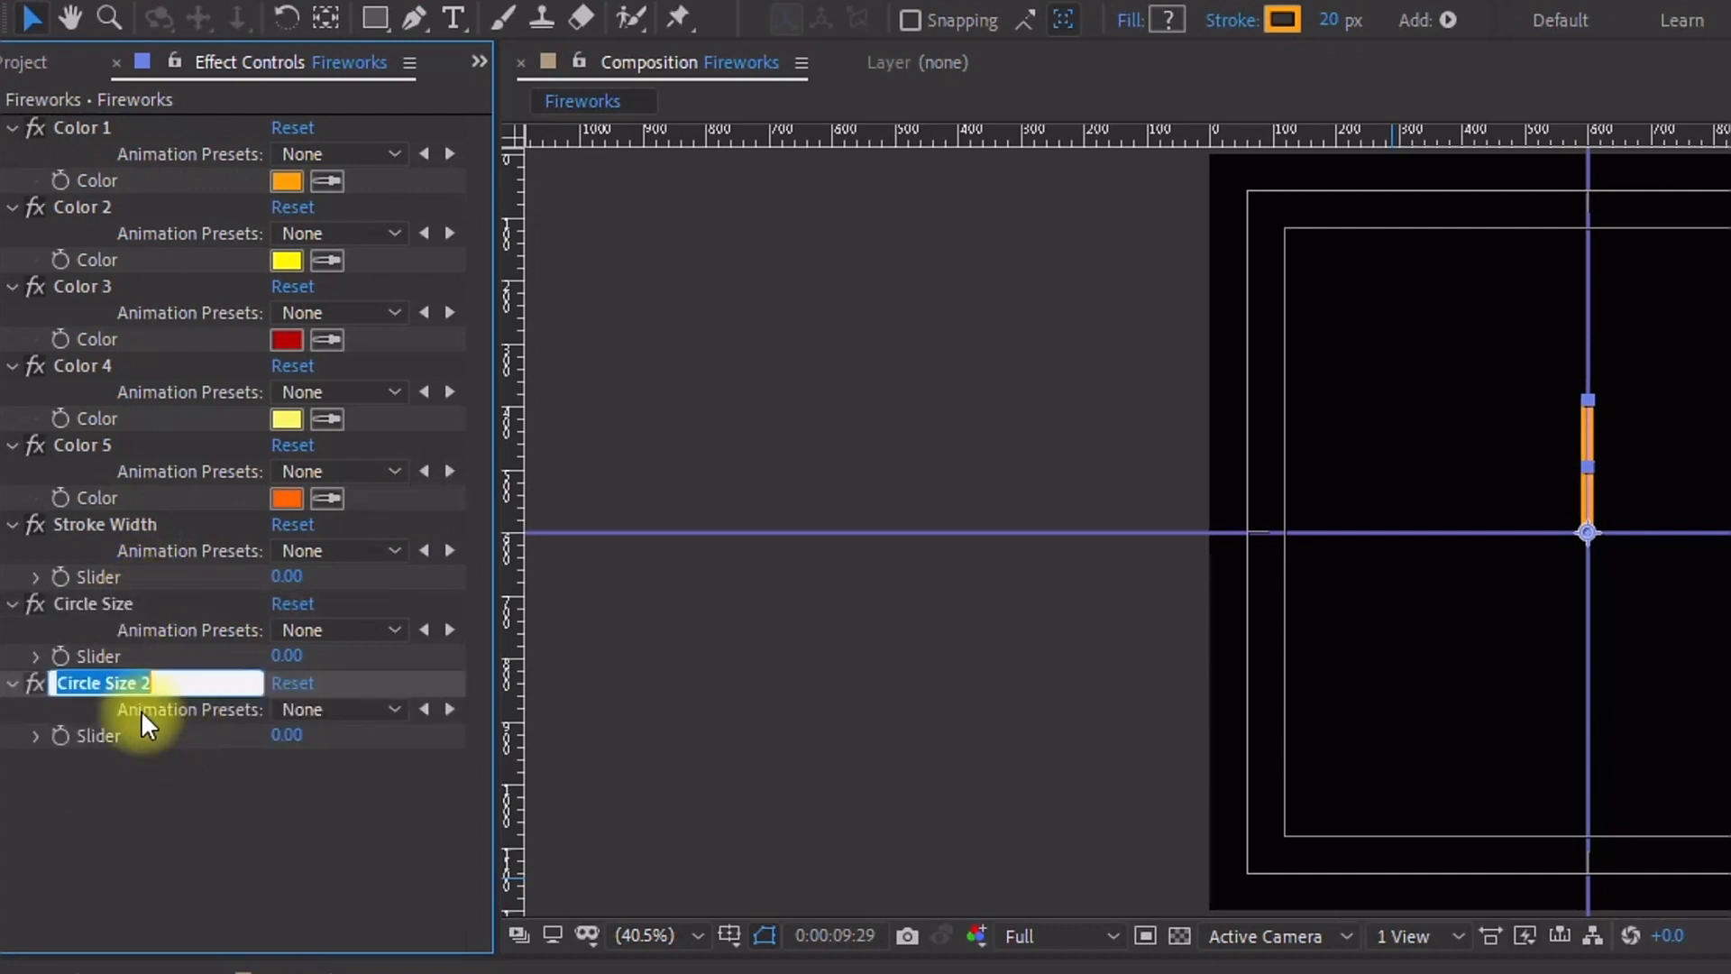
pyautogui.write('Repeater Cop')
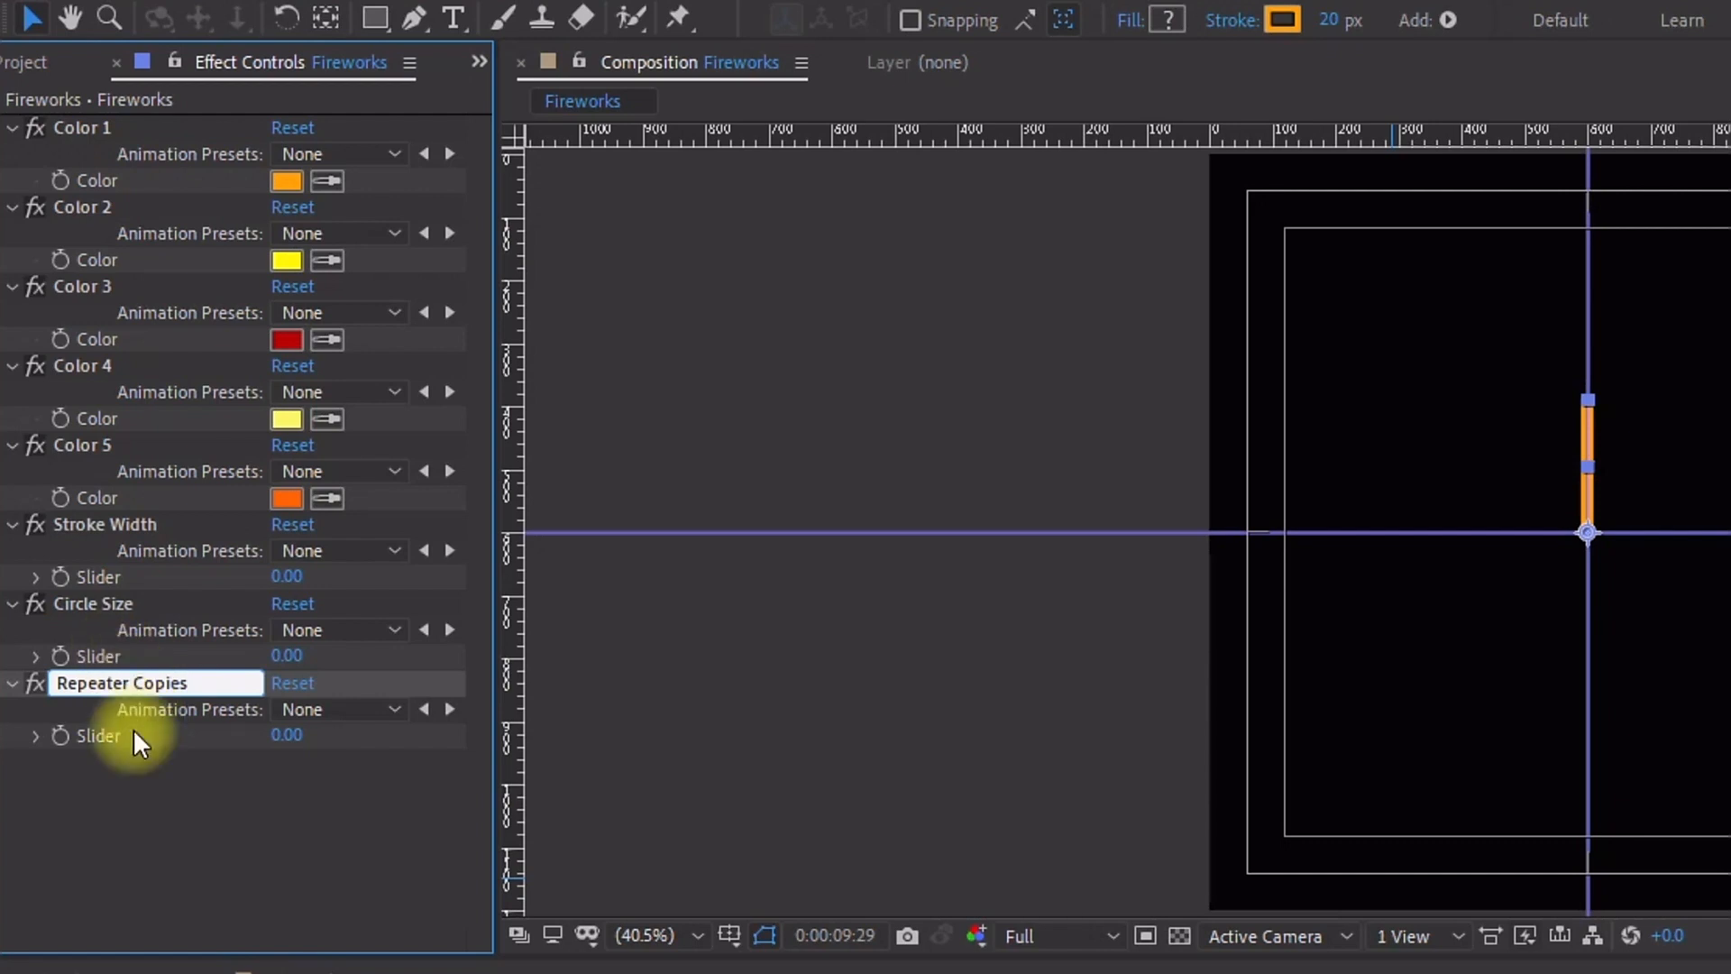
pyautogui.write('ies')
pyautogui.press('Return')
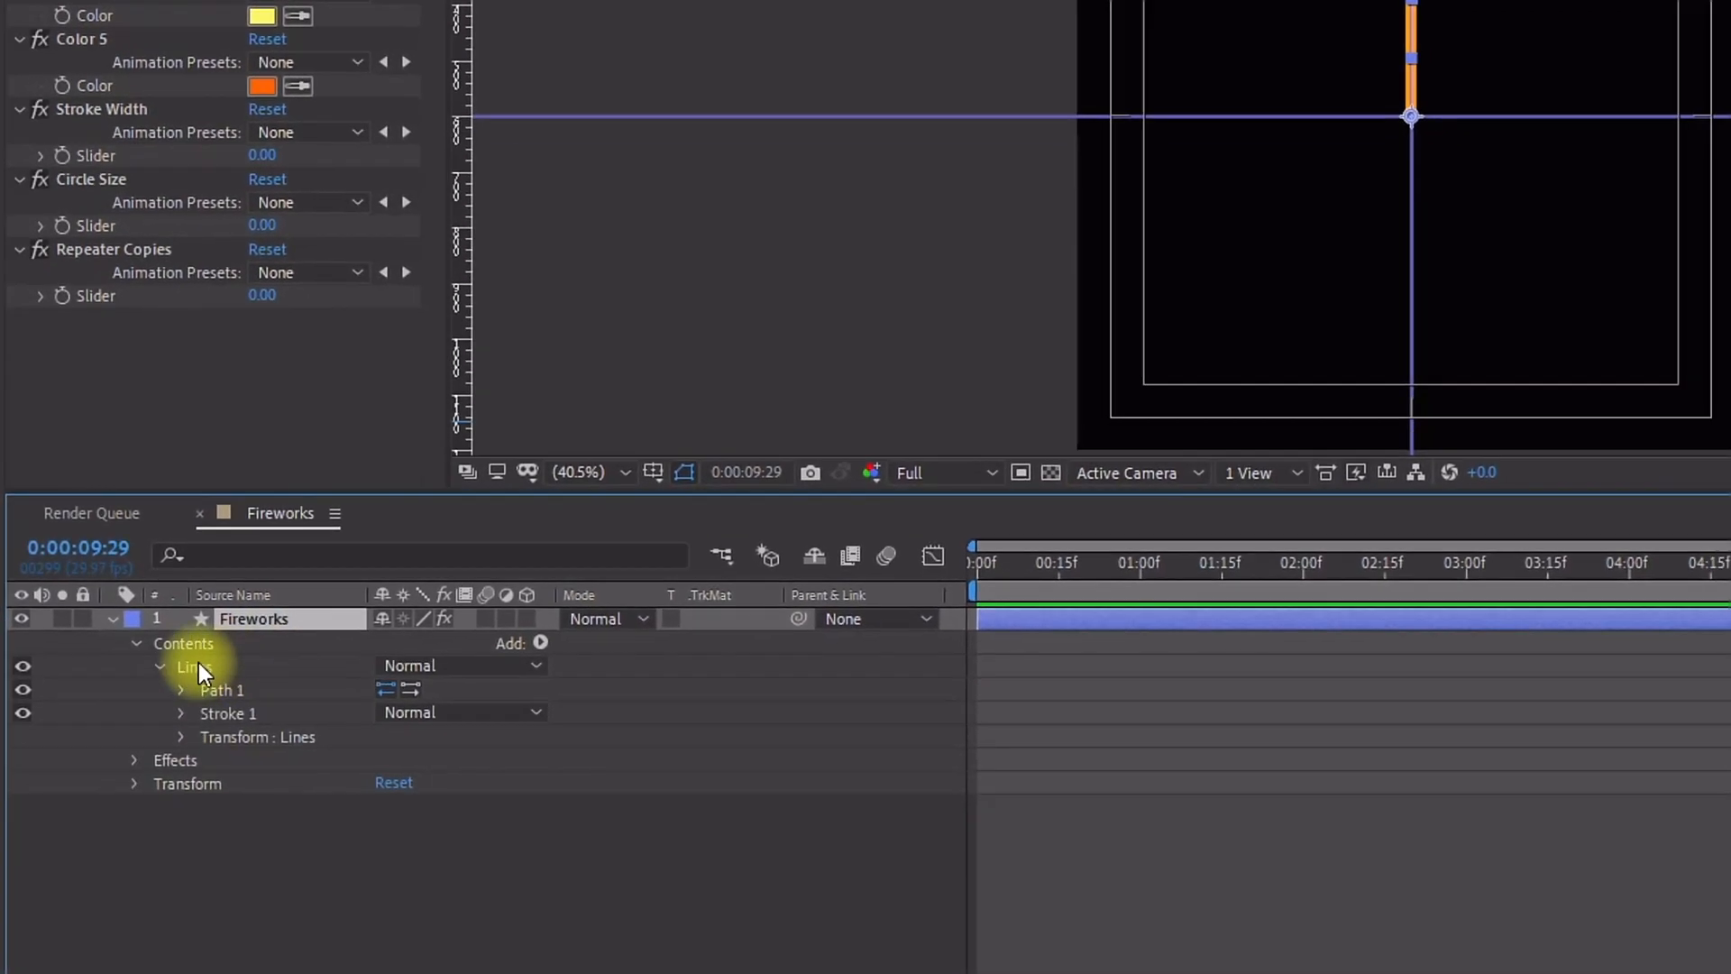
# Step: Add a Trim Paths operator to the Lines group
pyautogui.click(197, 666)
pyautogui.click(540, 642)
pyautogui.click(651, 491)
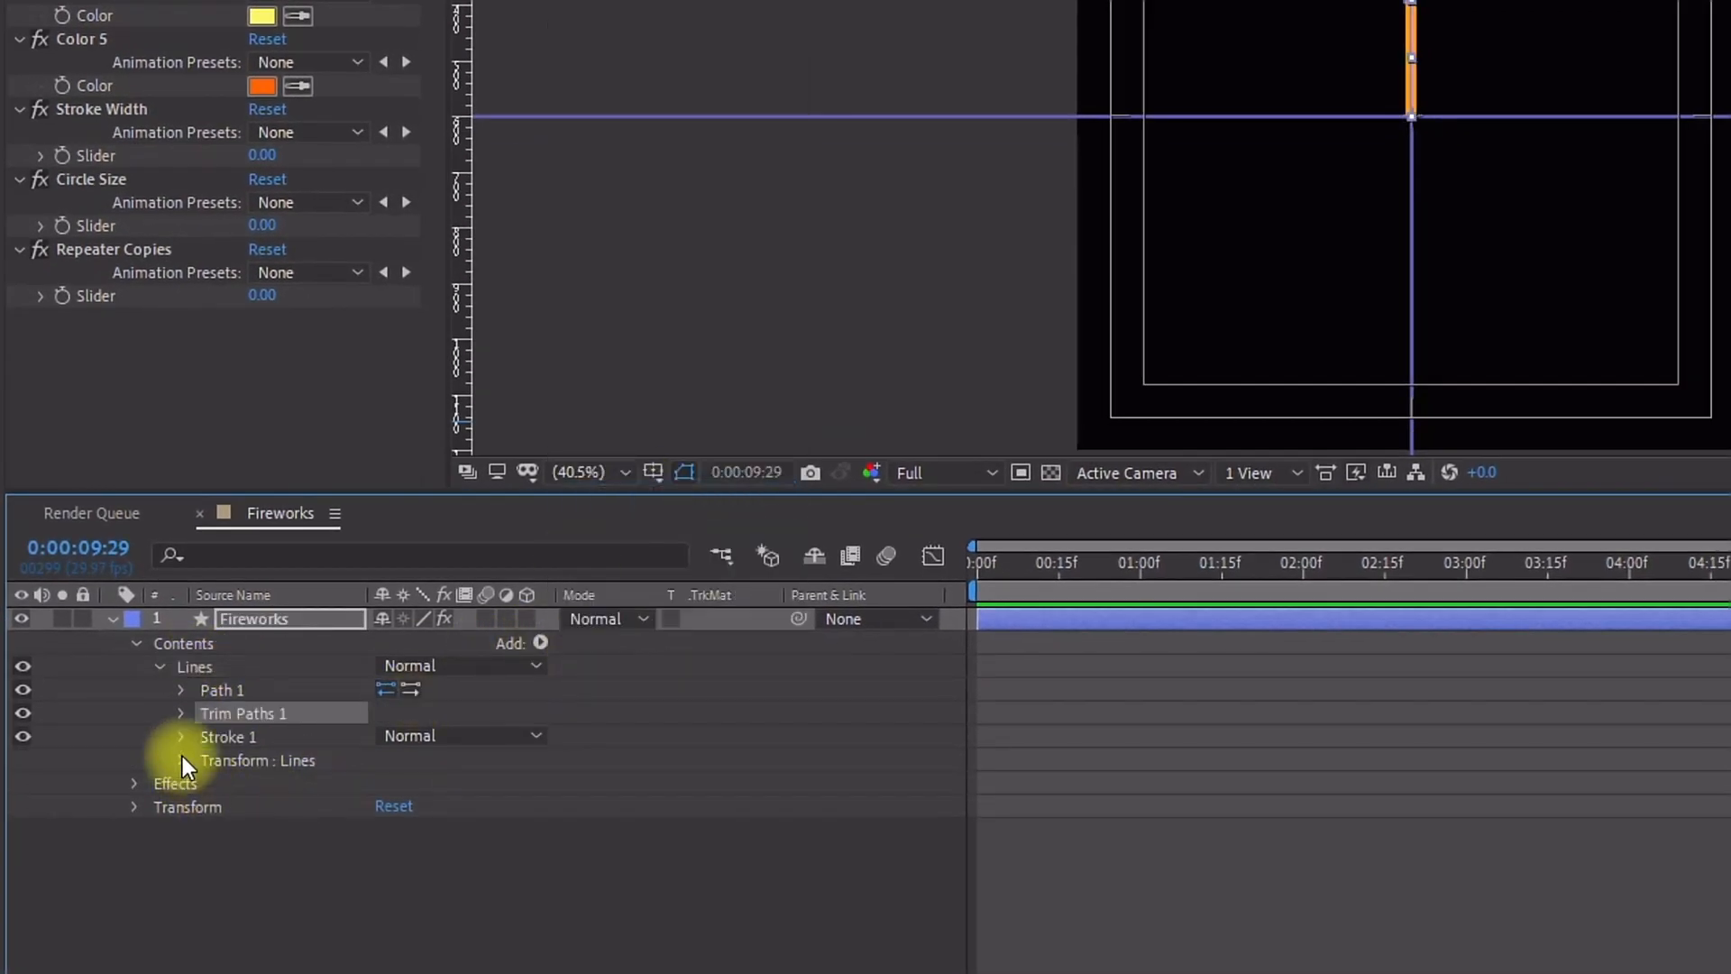
# Step: At the first frame, set a keyframe on the Trim Paths End at 0%
pyautogui.click(184, 713)
pyautogui.moveTo(1091, 560); pyautogui.dragTo(951, 570)
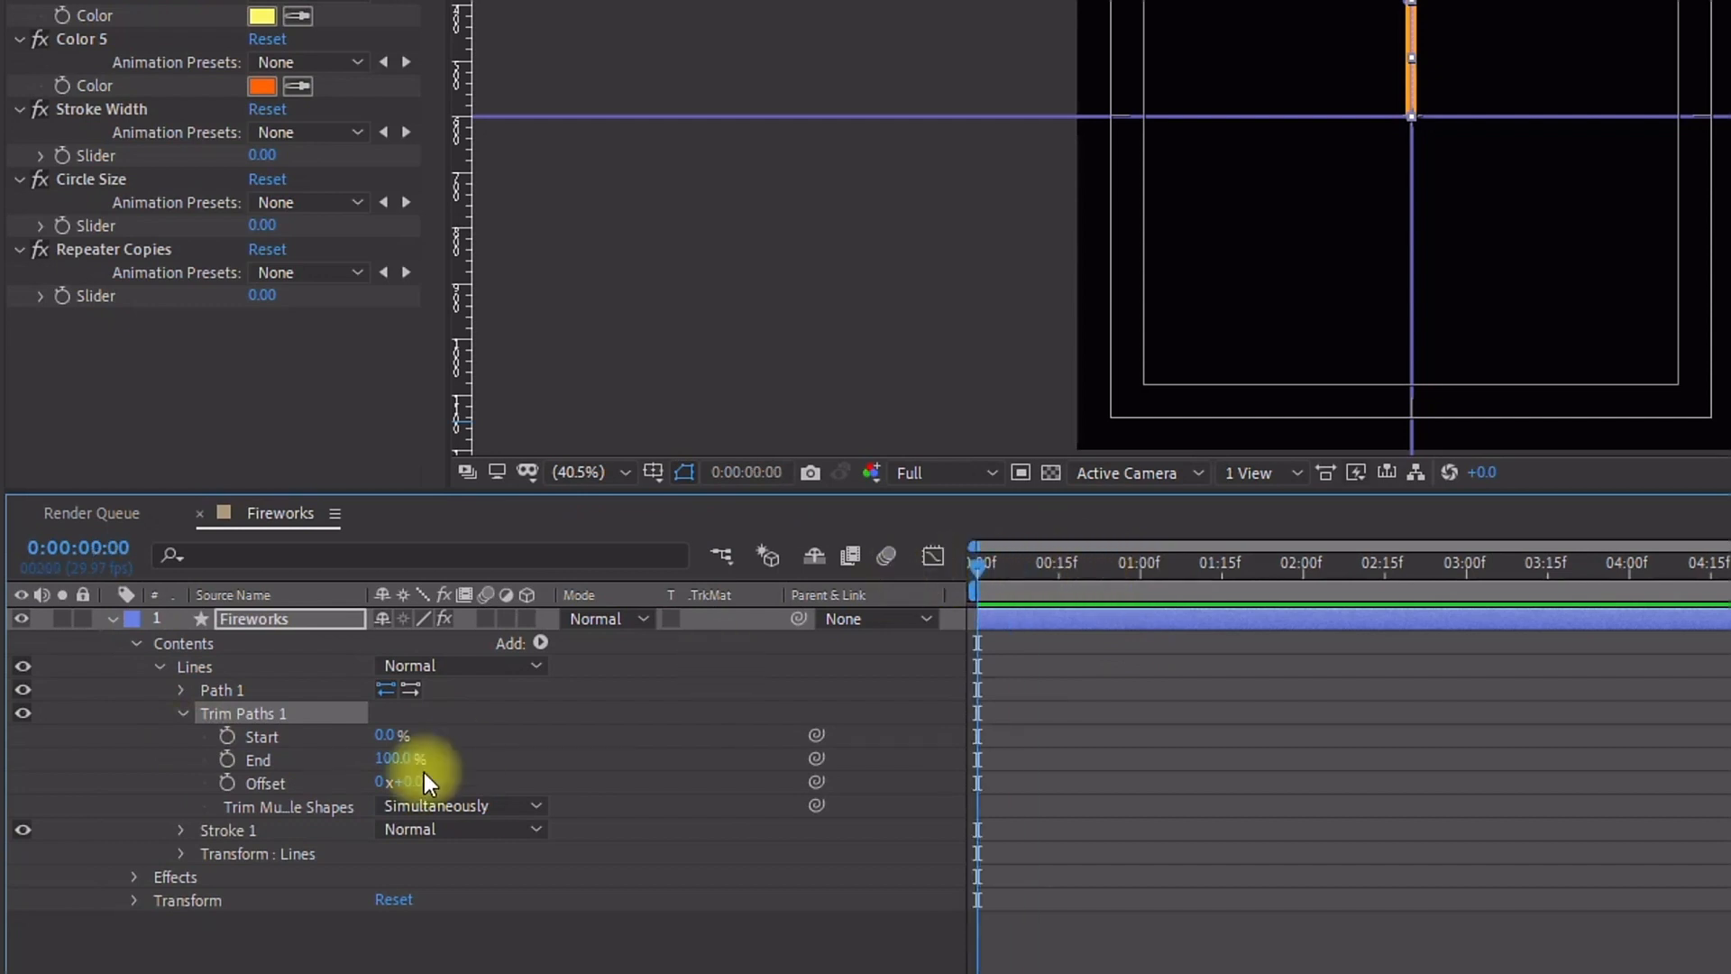
pyautogui.click(226, 762)
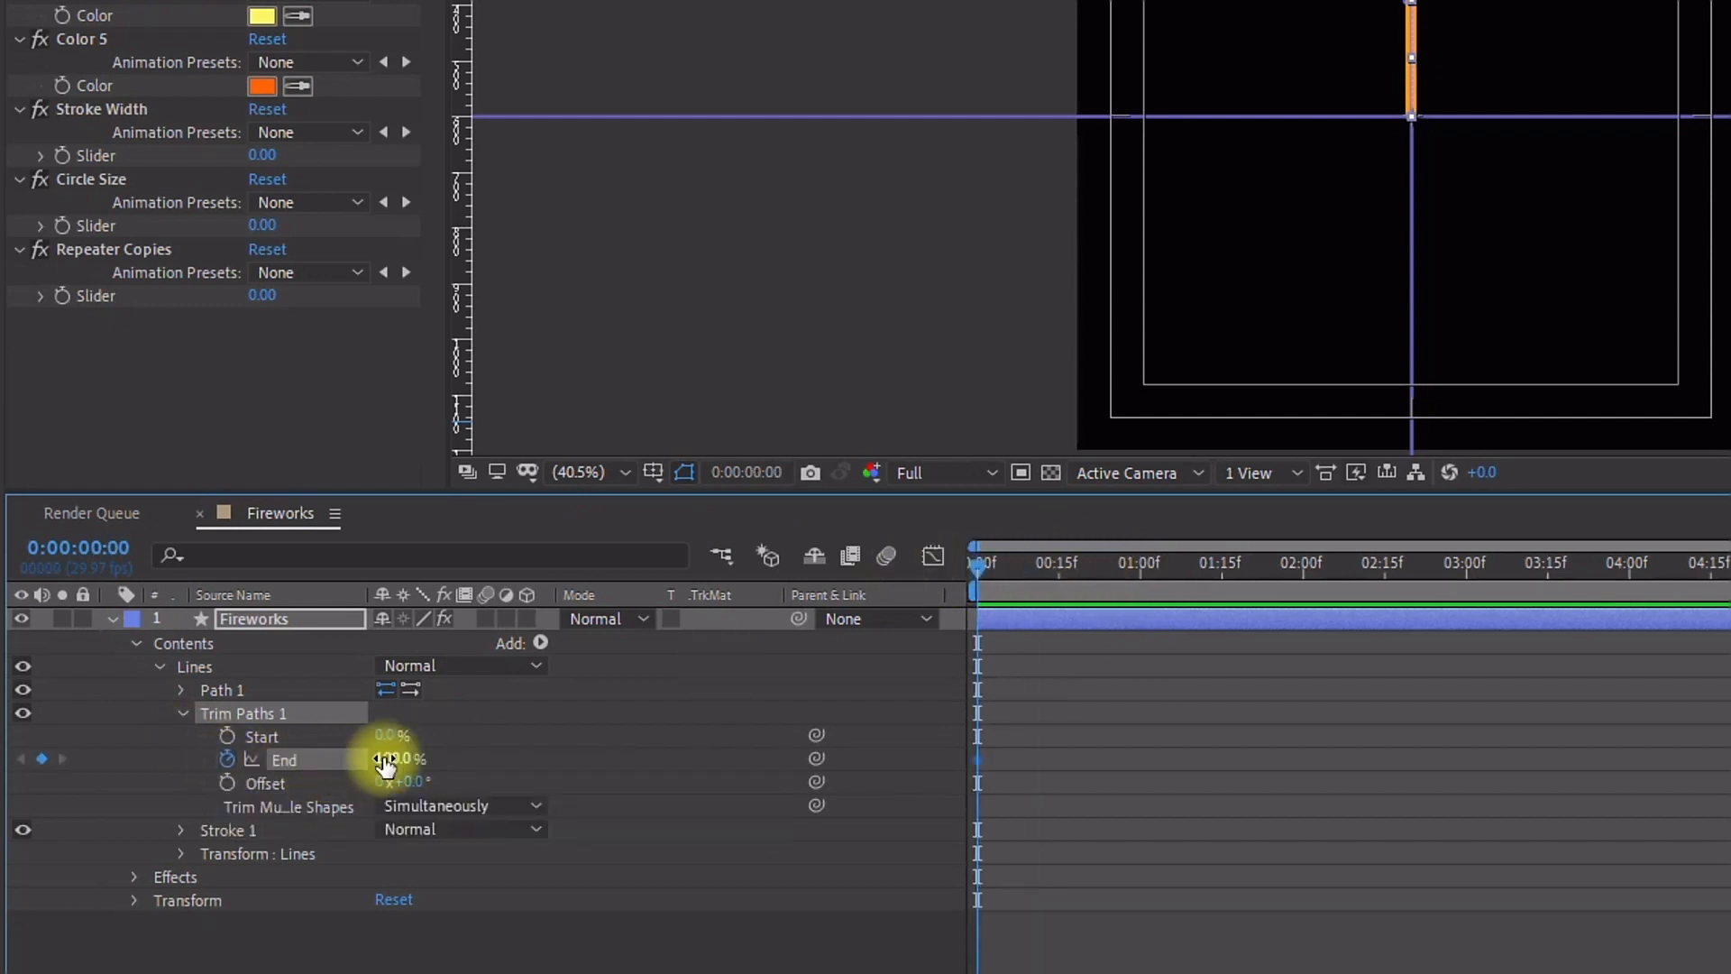
pyautogui.click(390, 757)
pyautogui.write('0')
pyautogui.press('Return')
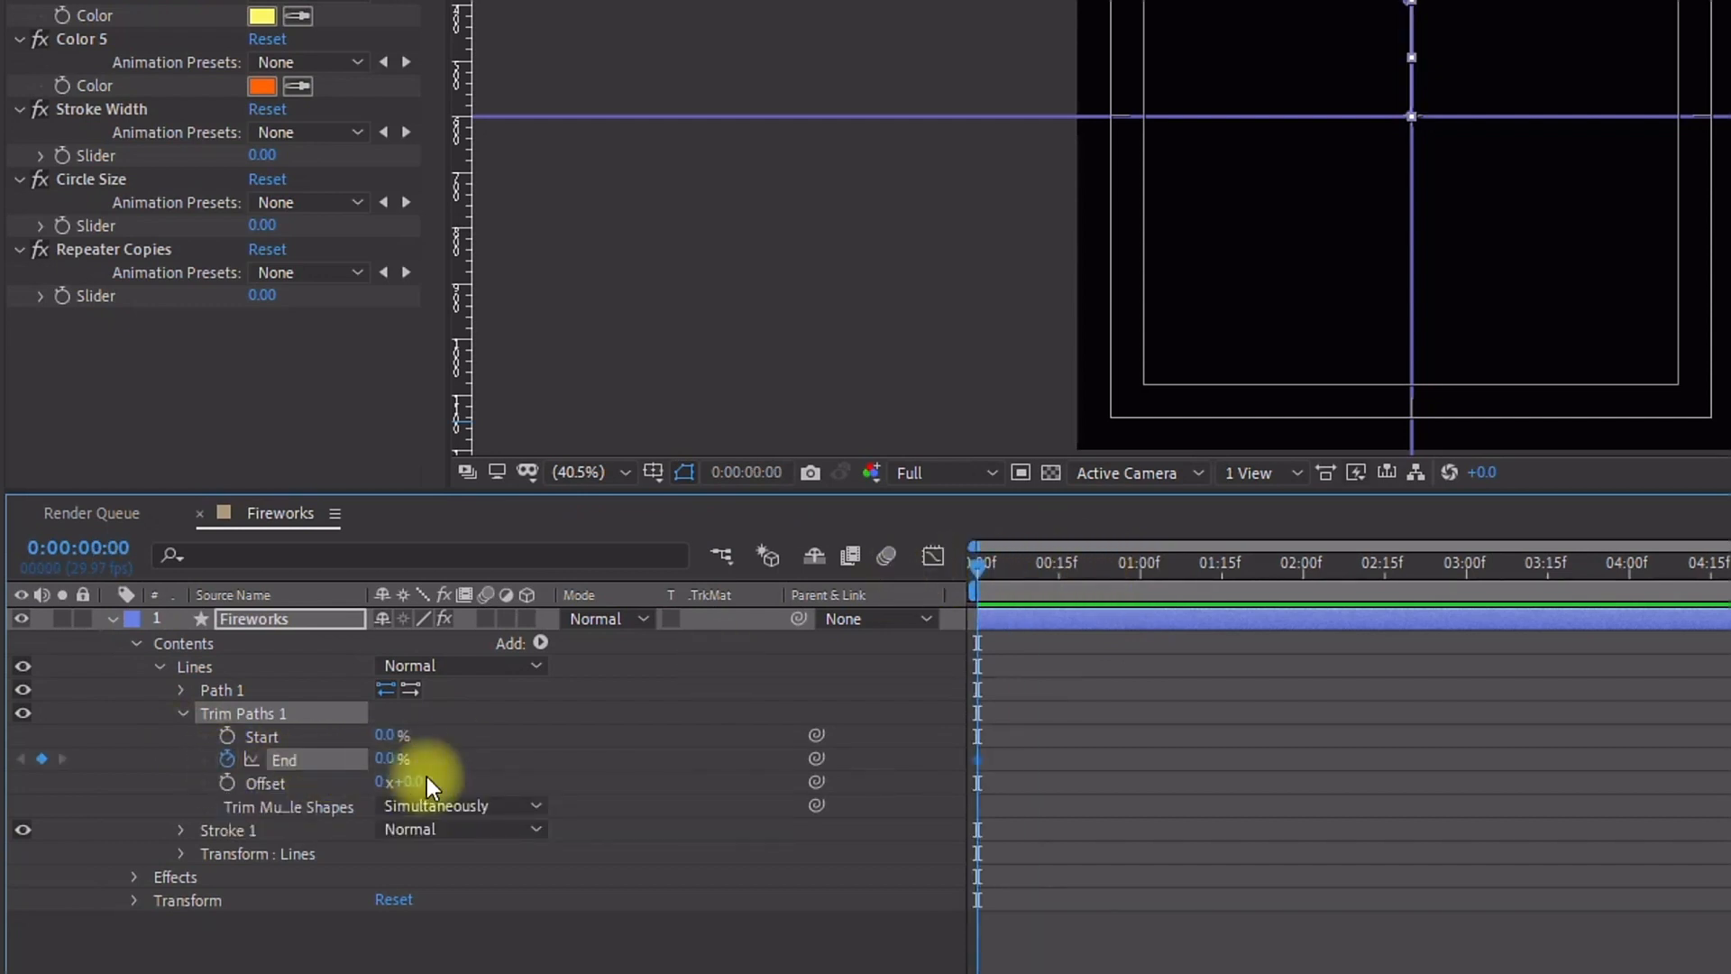
# Step: Ten frames later, set the Trim Paths End to 100%
pyautogui.hotkey('shift', 'pagedown')
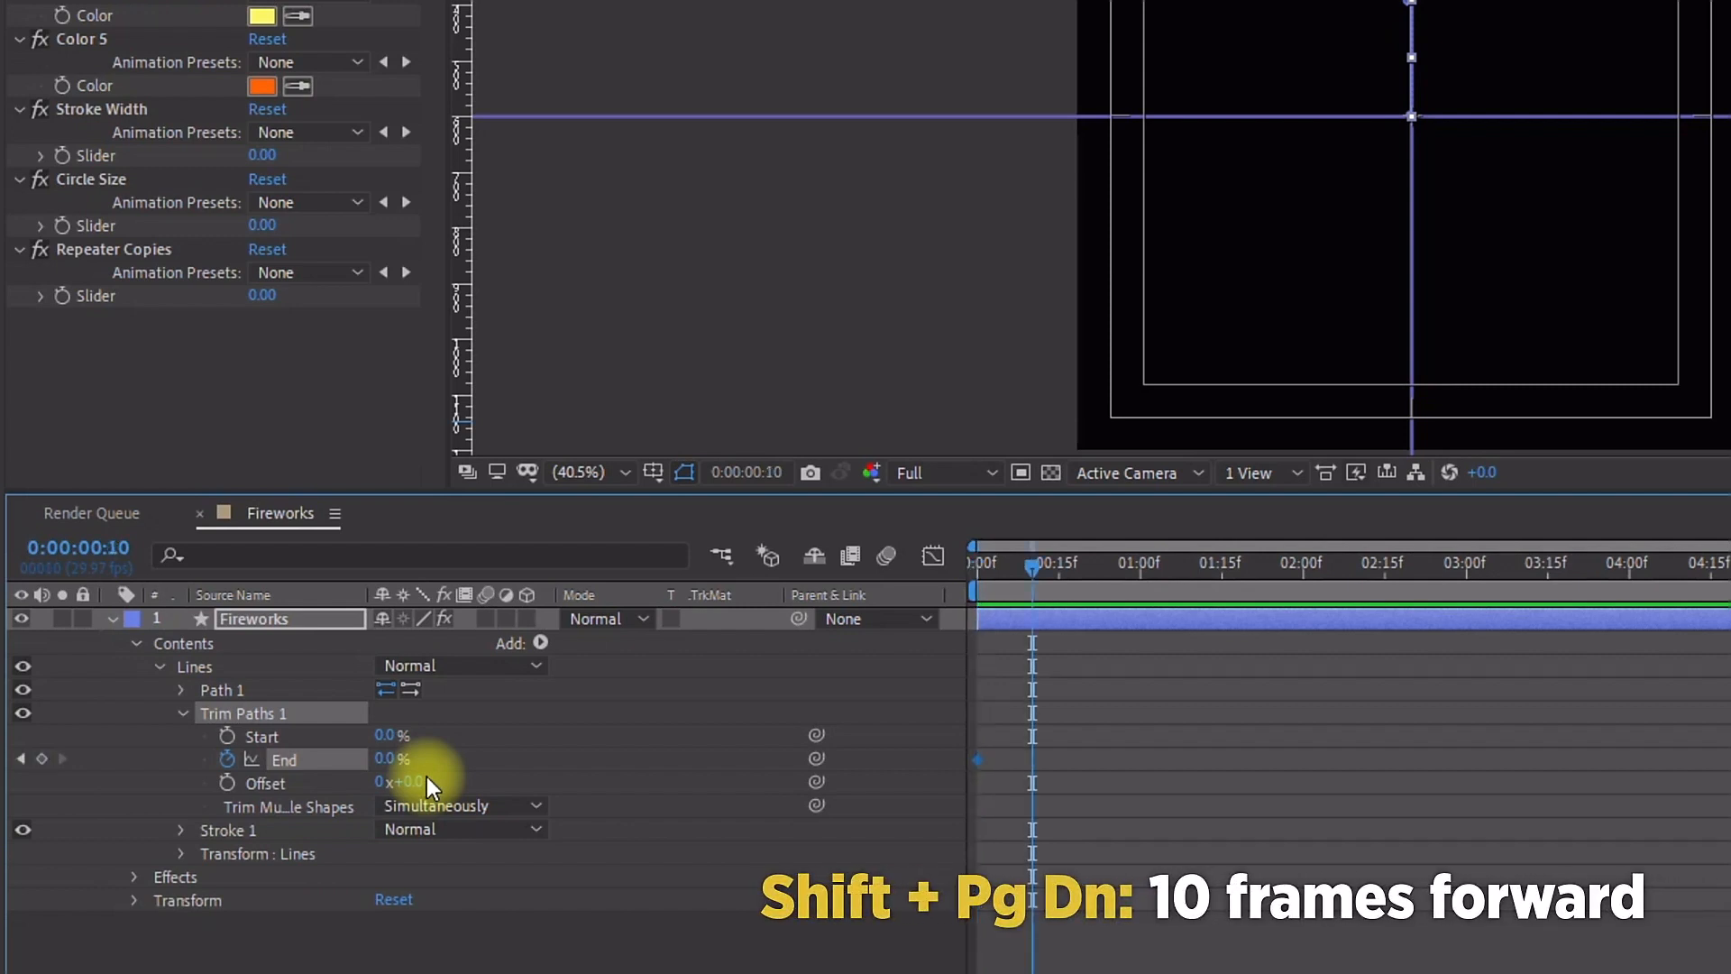
pyautogui.press('=')
pyautogui.press('=')
pyautogui.press('=')
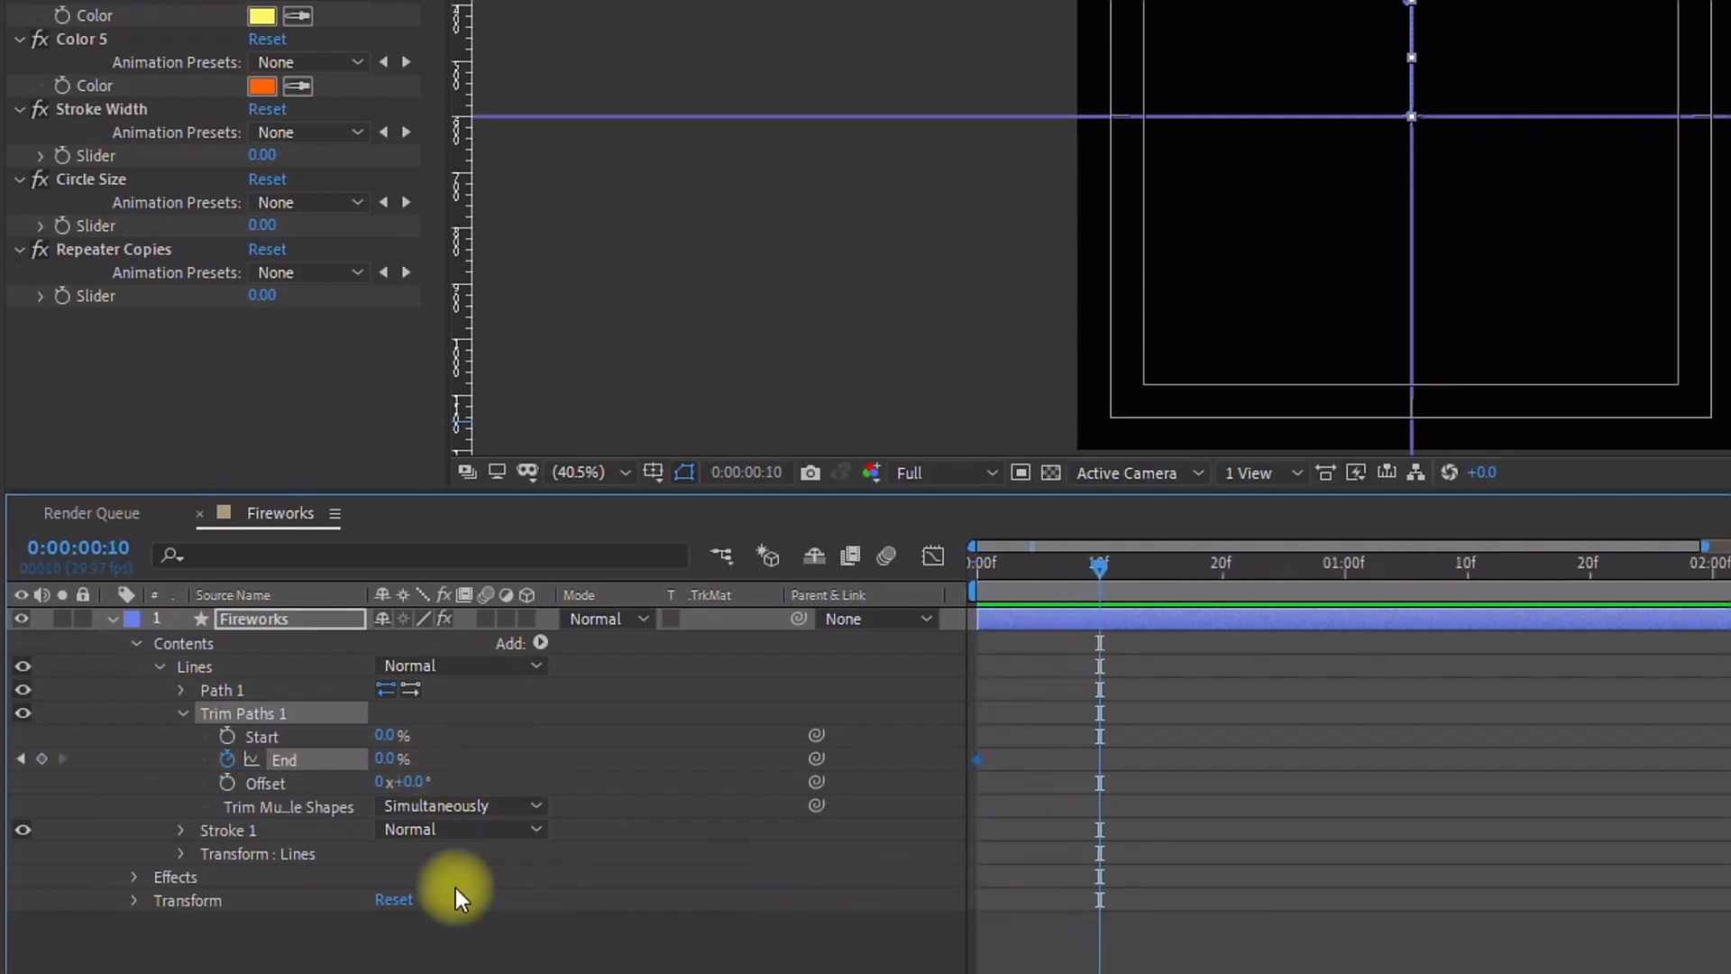
pyautogui.moveTo(388, 759); pyautogui.dragTo(881, 758)
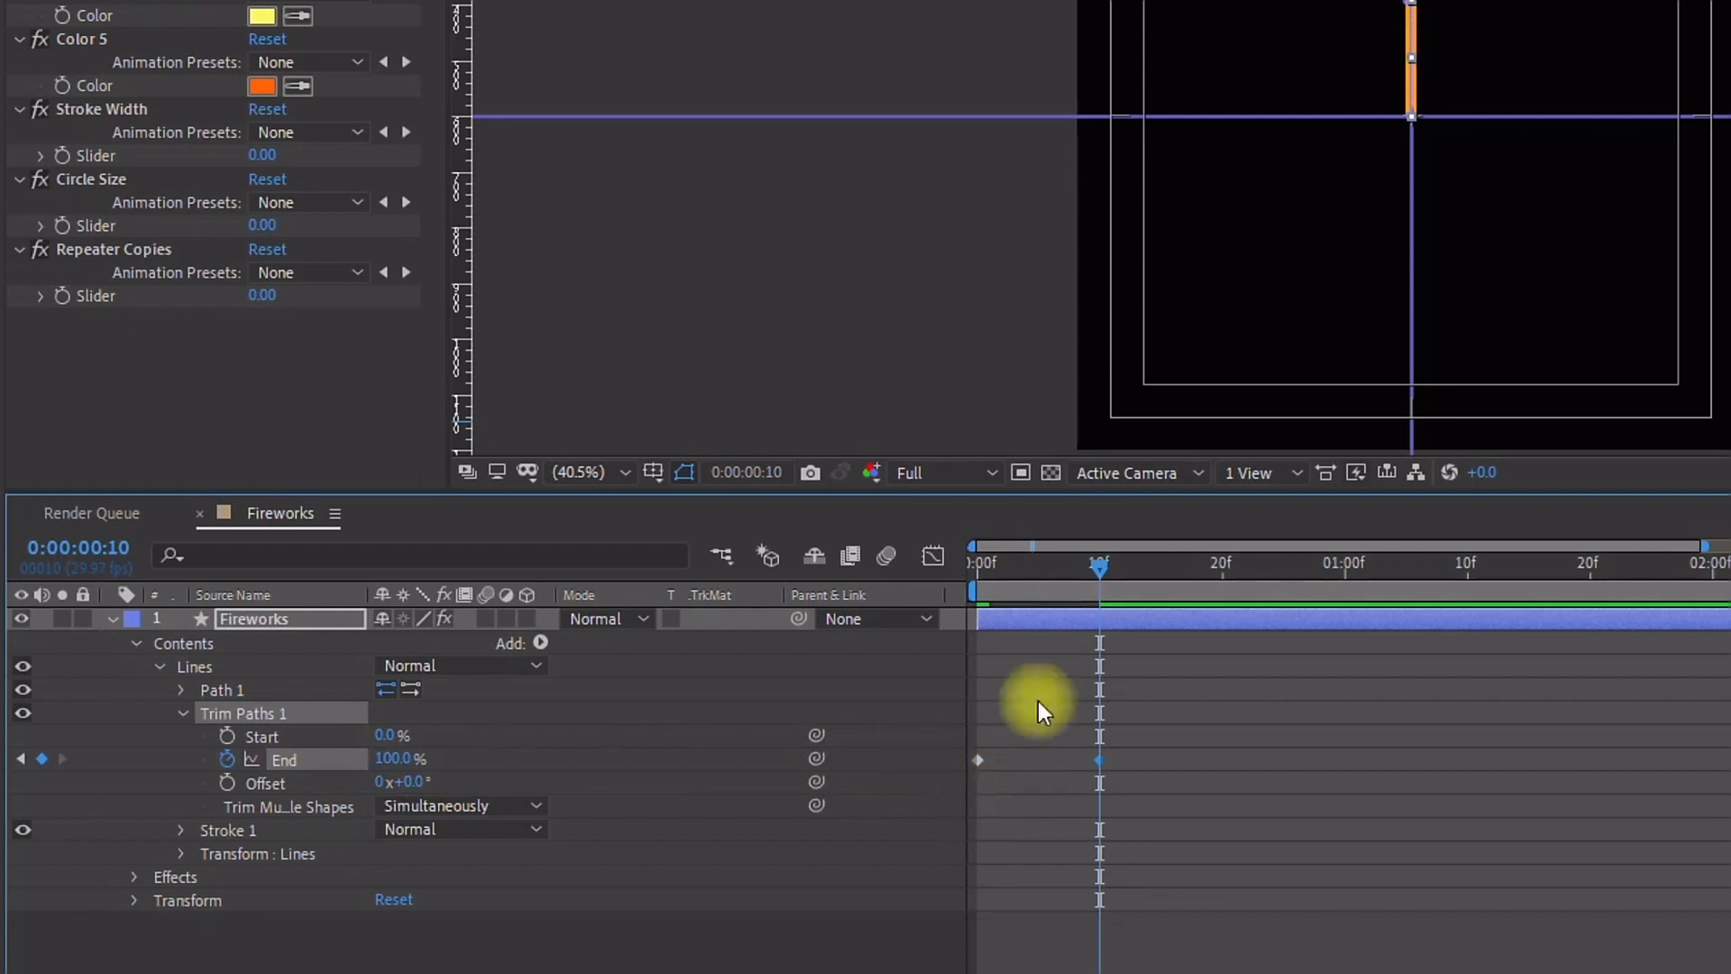
# Step: Keyframe the Trim Paths Start at 0% at frame 10 and 100% at frame 20
pyautogui.click(231, 734)
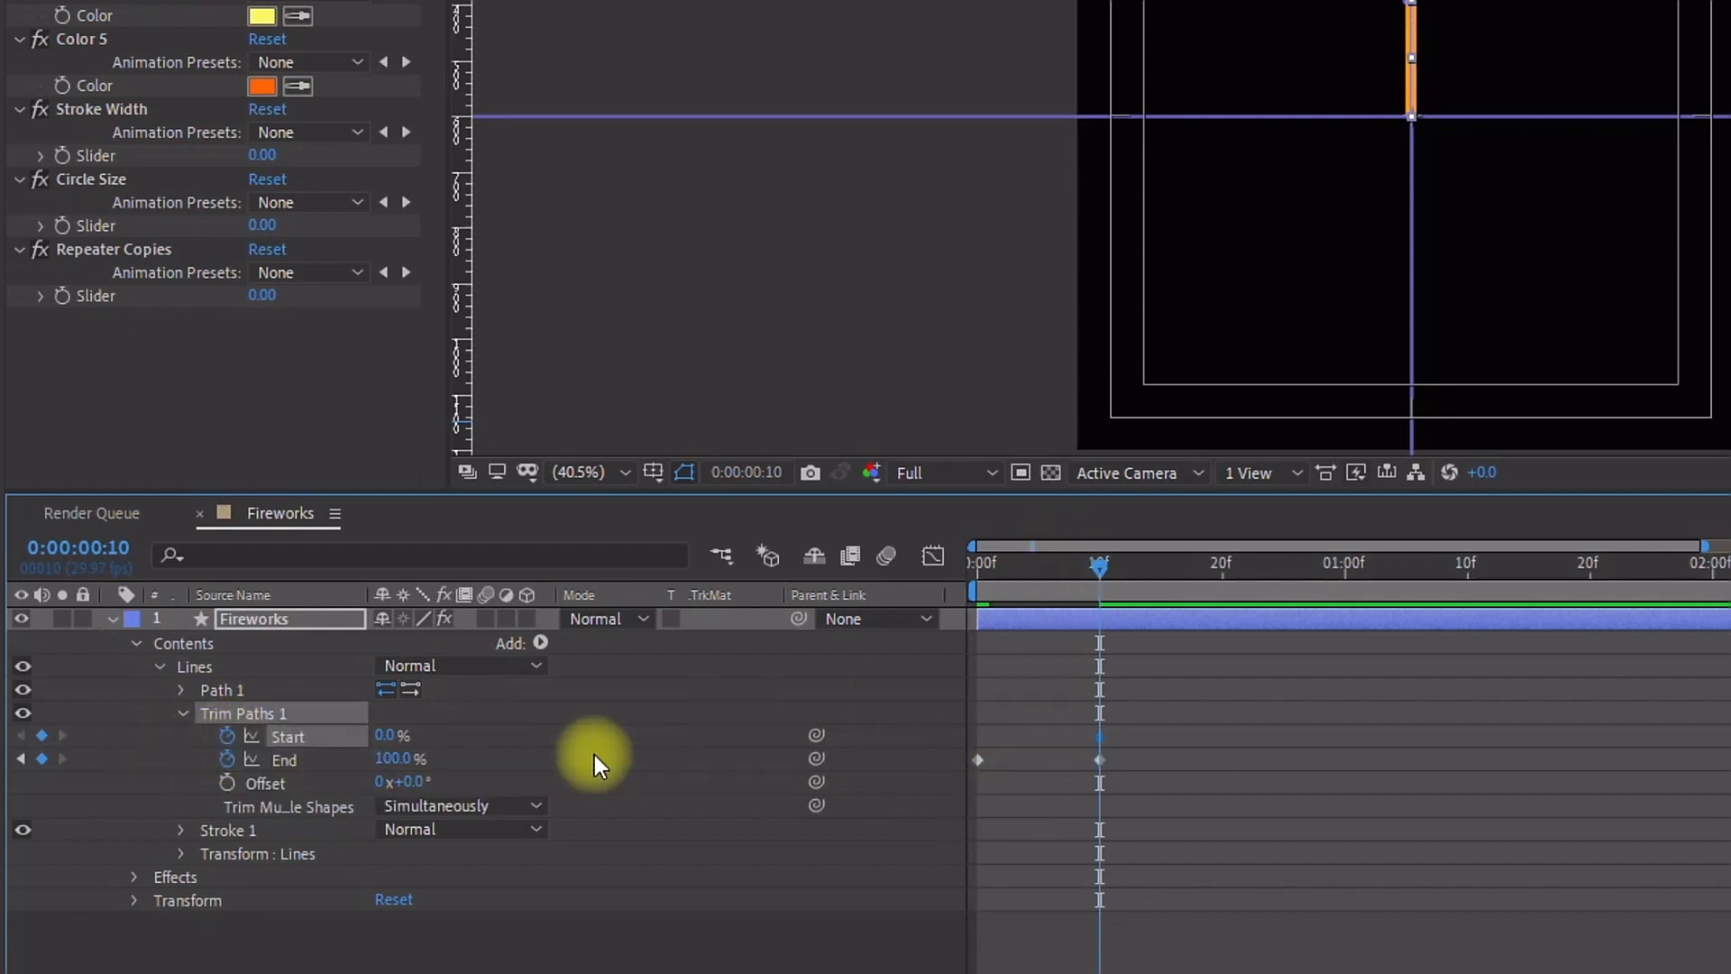
pyautogui.hotkey('shift', 'pagedown')
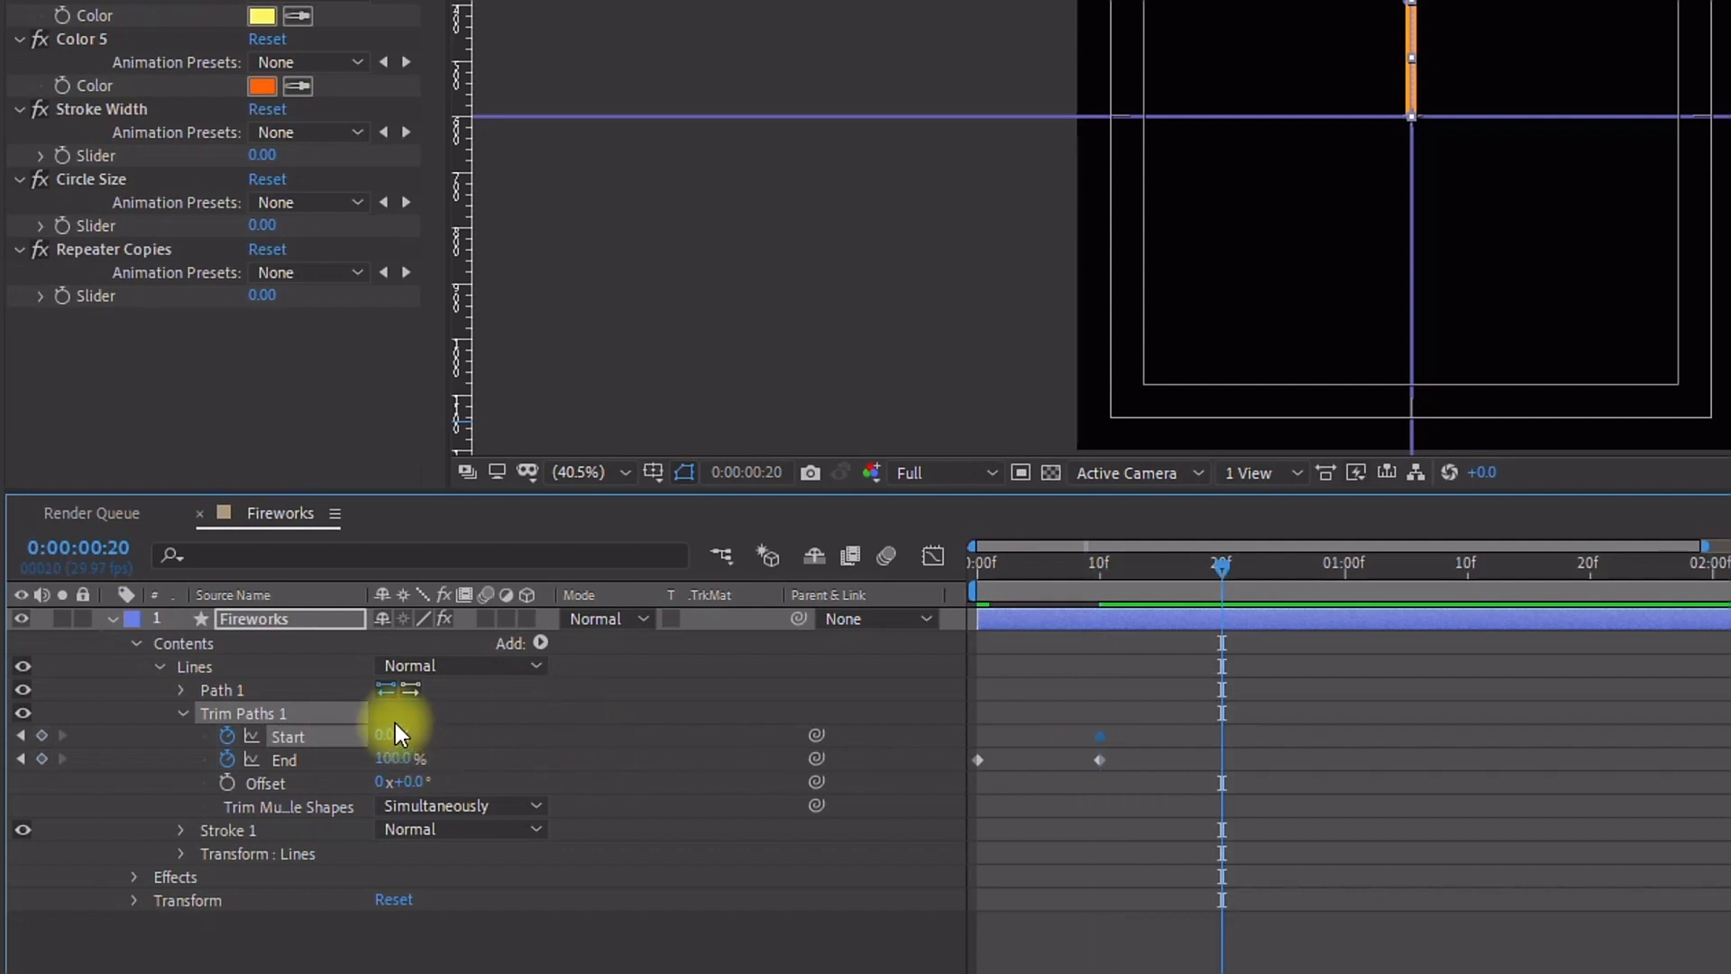
pyautogui.moveTo(388, 737); pyautogui.dragTo(1043, 715)
# Step: Select all the Trim Paths keyframes and apply Easy Ease to them
pyautogui.moveTo(1289, 694); pyautogui.dragTo(965, 834)
pyautogui.rightClick(1096, 757)
pyautogui.moveTo(1295, 734)
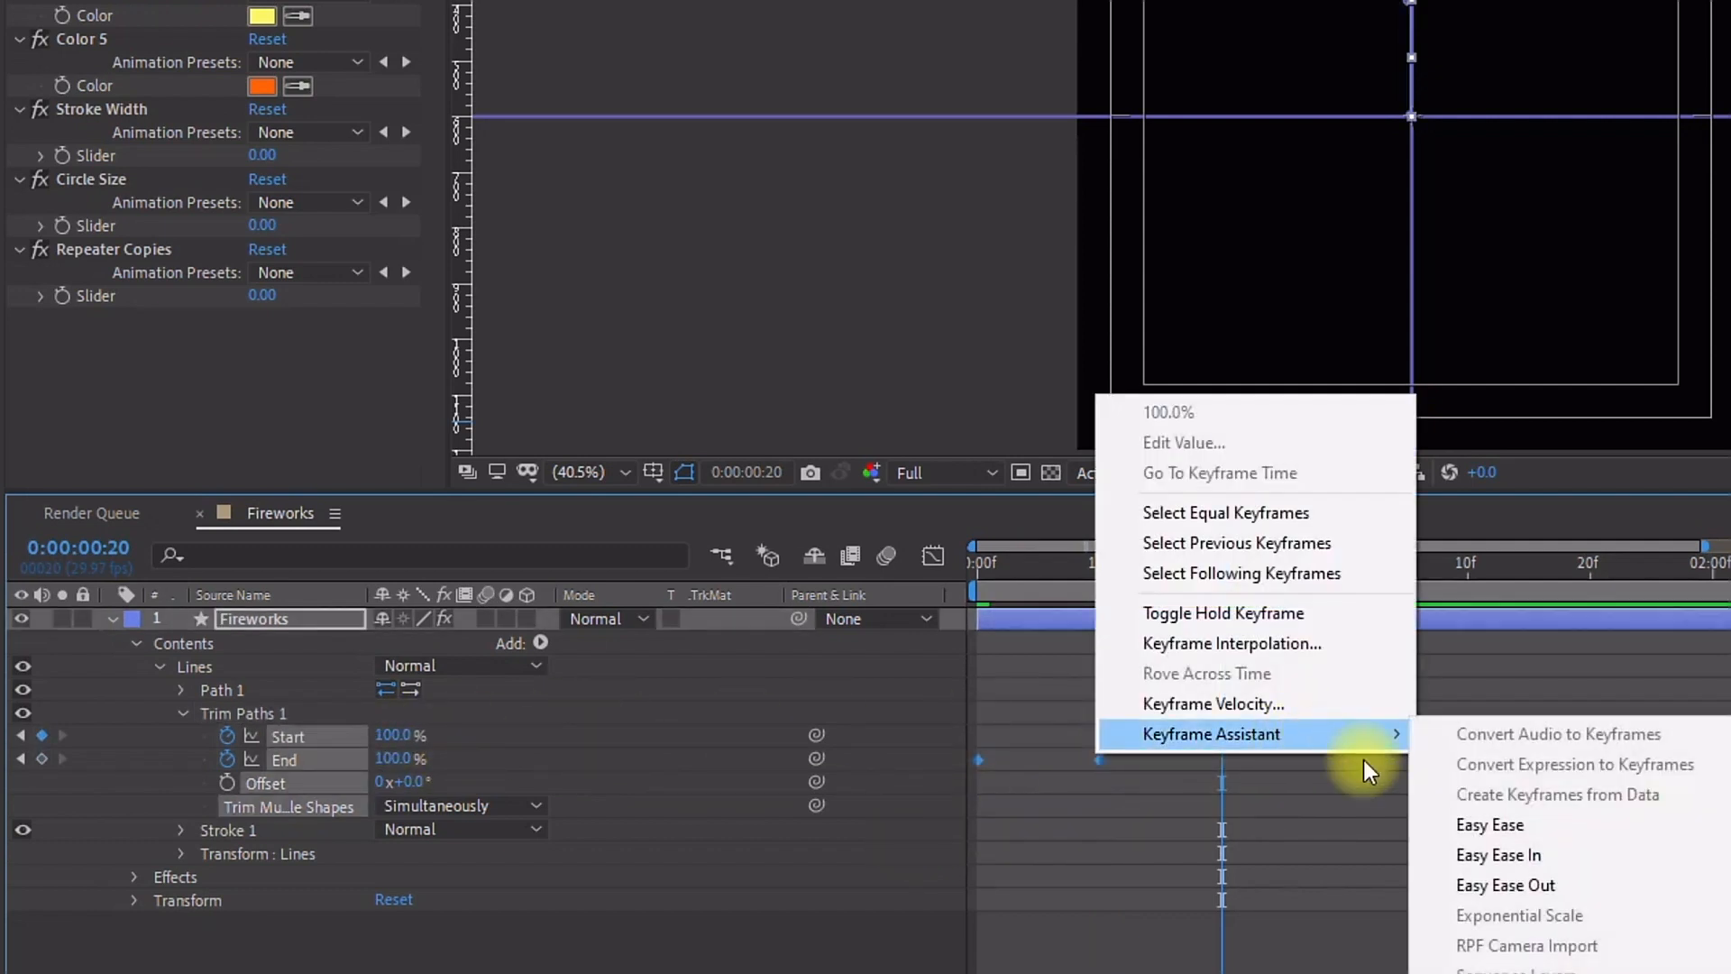
pyautogui.click(1504, 824)
# Step: Preview the trim path line animation
pyautogui.click(1344, 564)
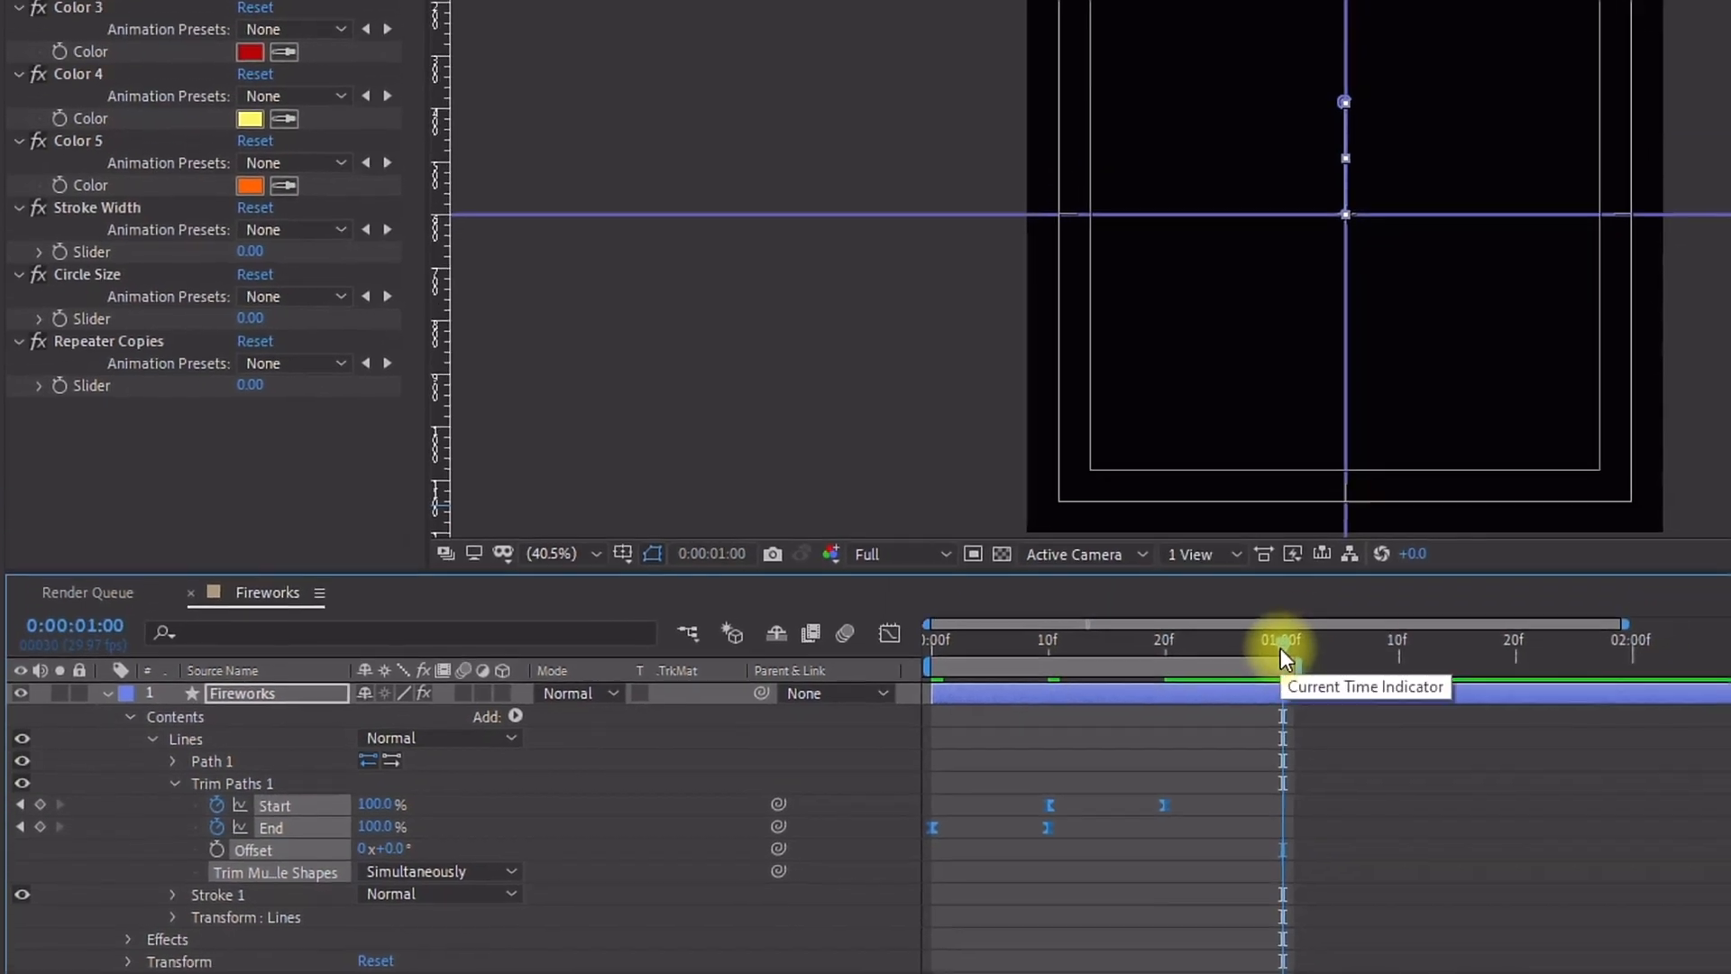
pyautogui.press('space')
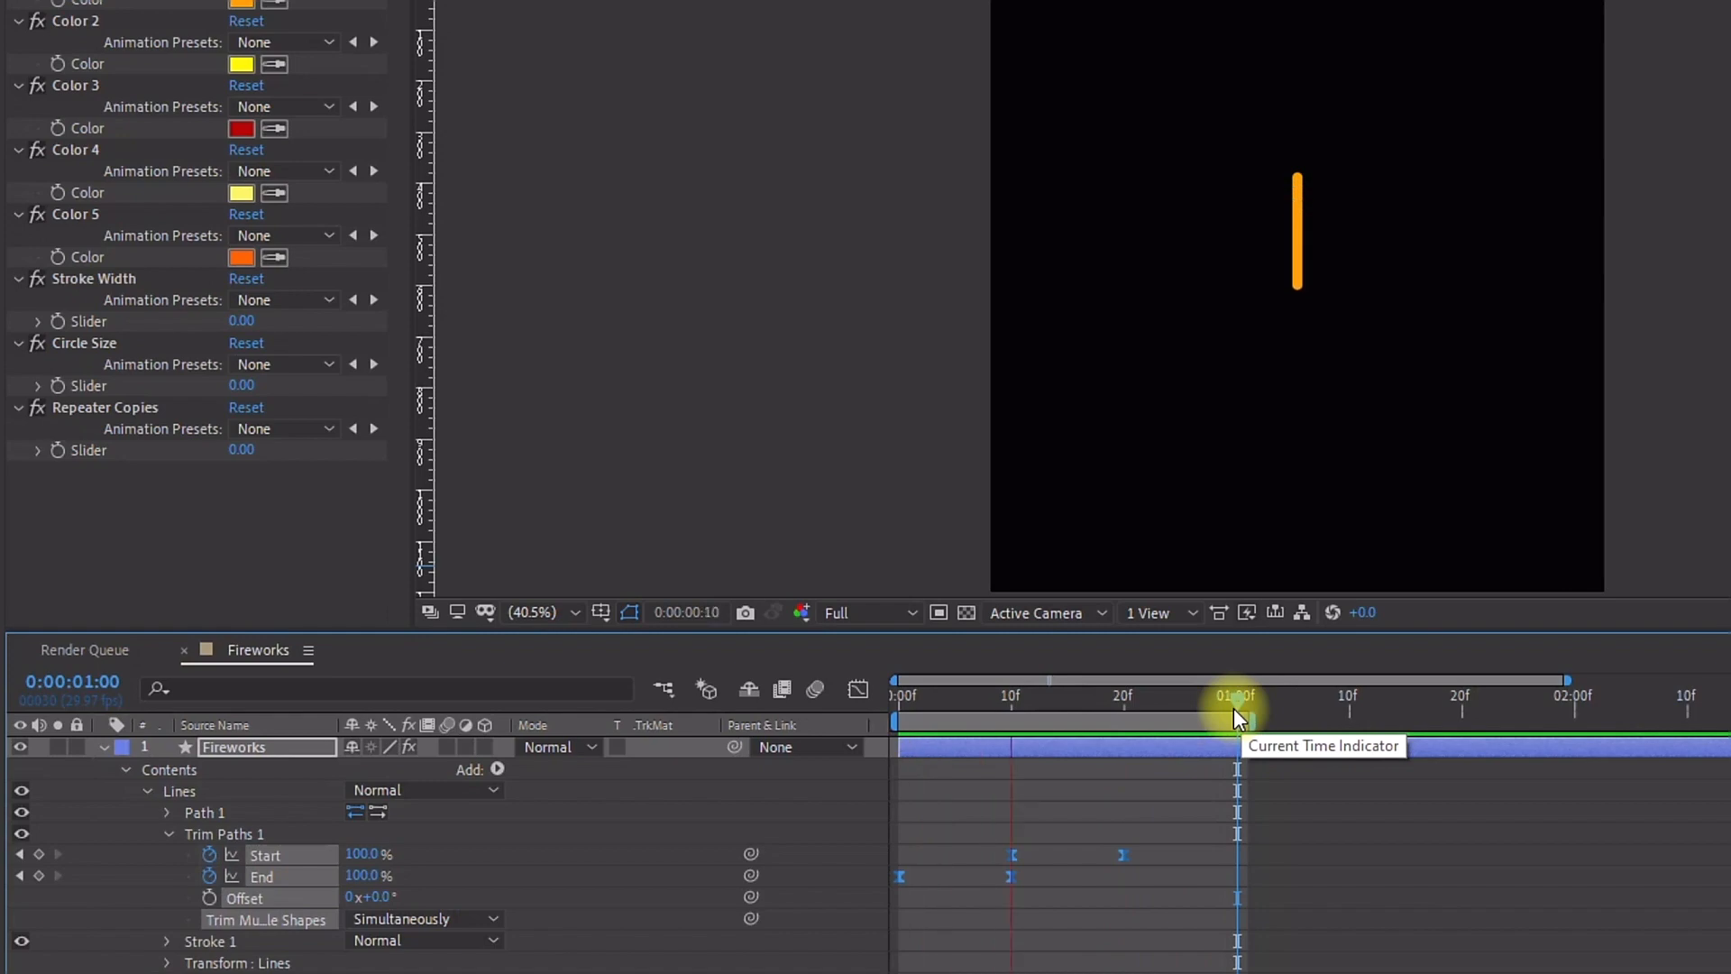
pyautogui.press('space')
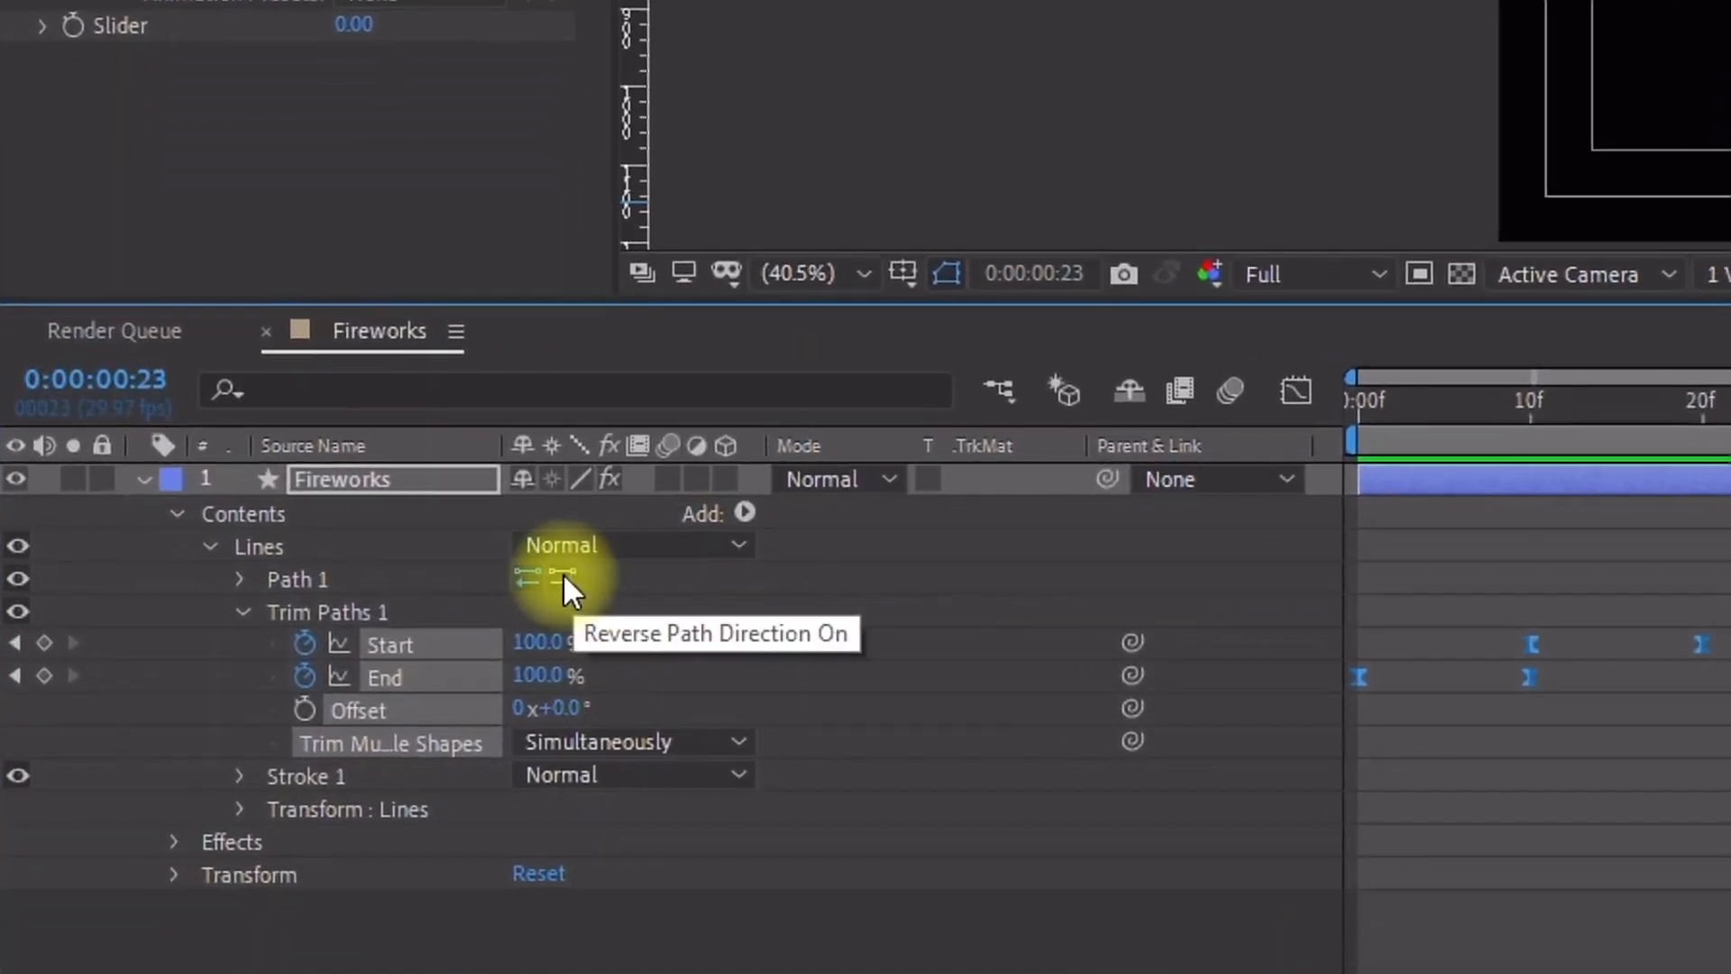
# Step: Reverse the path direction of Path 1 and play the animation again
pyautogui.click(563, 572)
pyautogui.press('space')
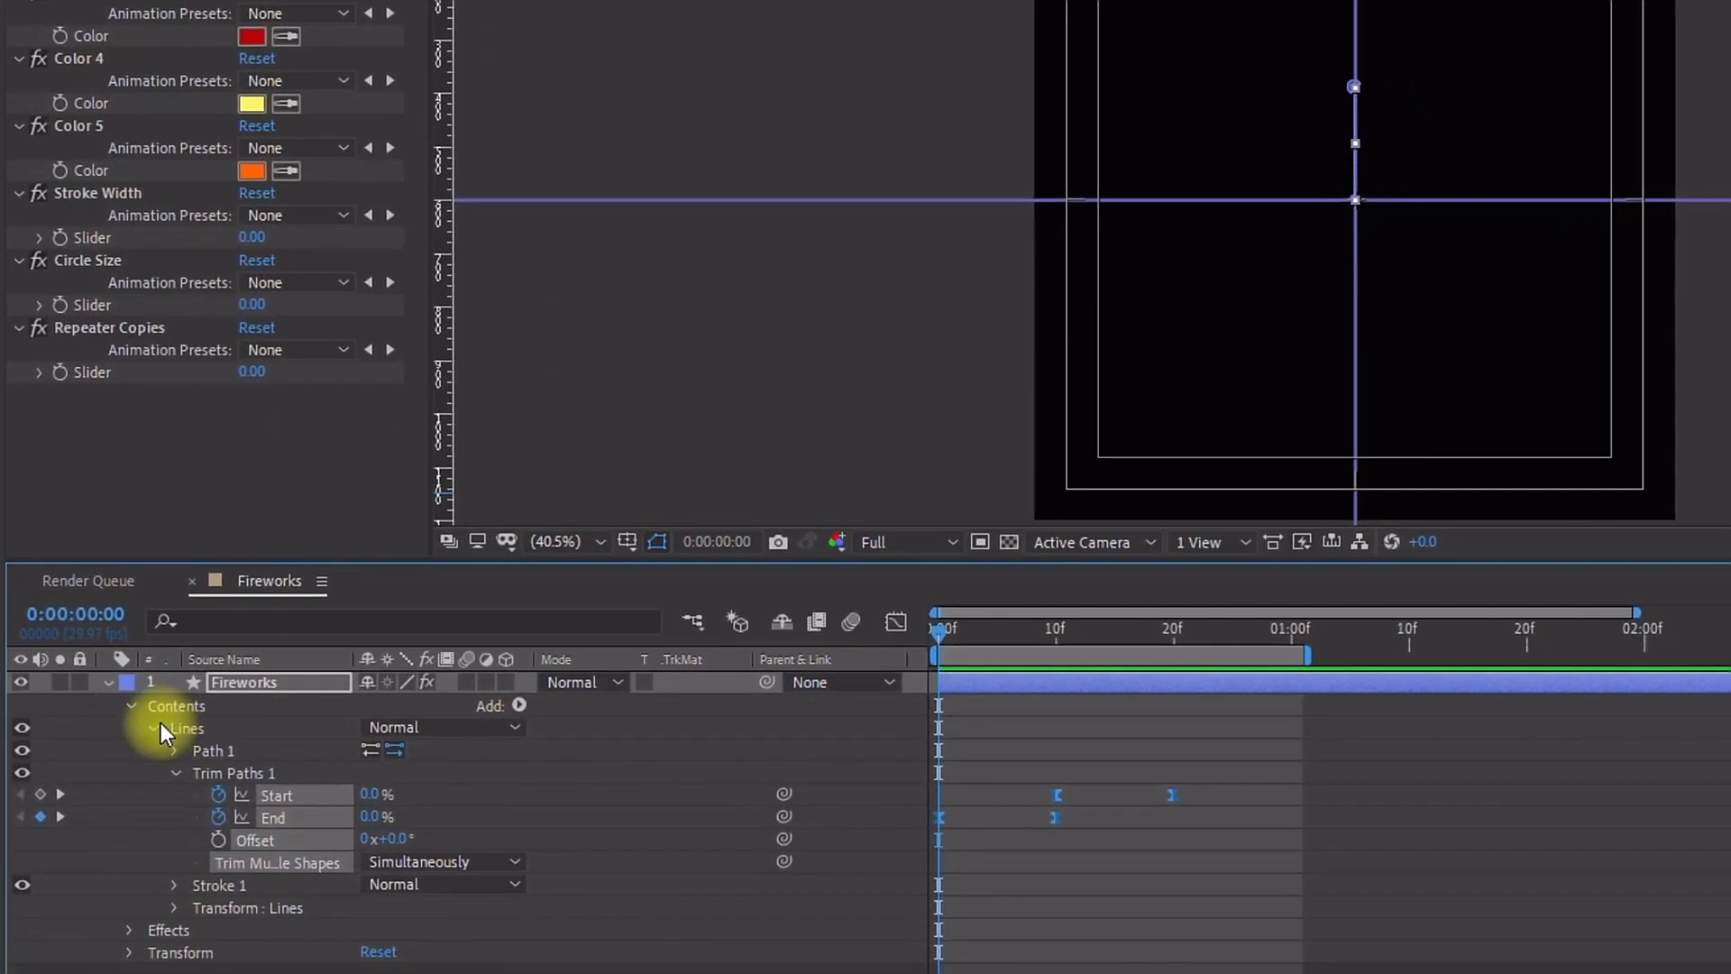
# Step: Add an empty group to the layer's contents and rename it Lines 1
pyautogui.click(148, 791)
pyautogui.click(165, 769)
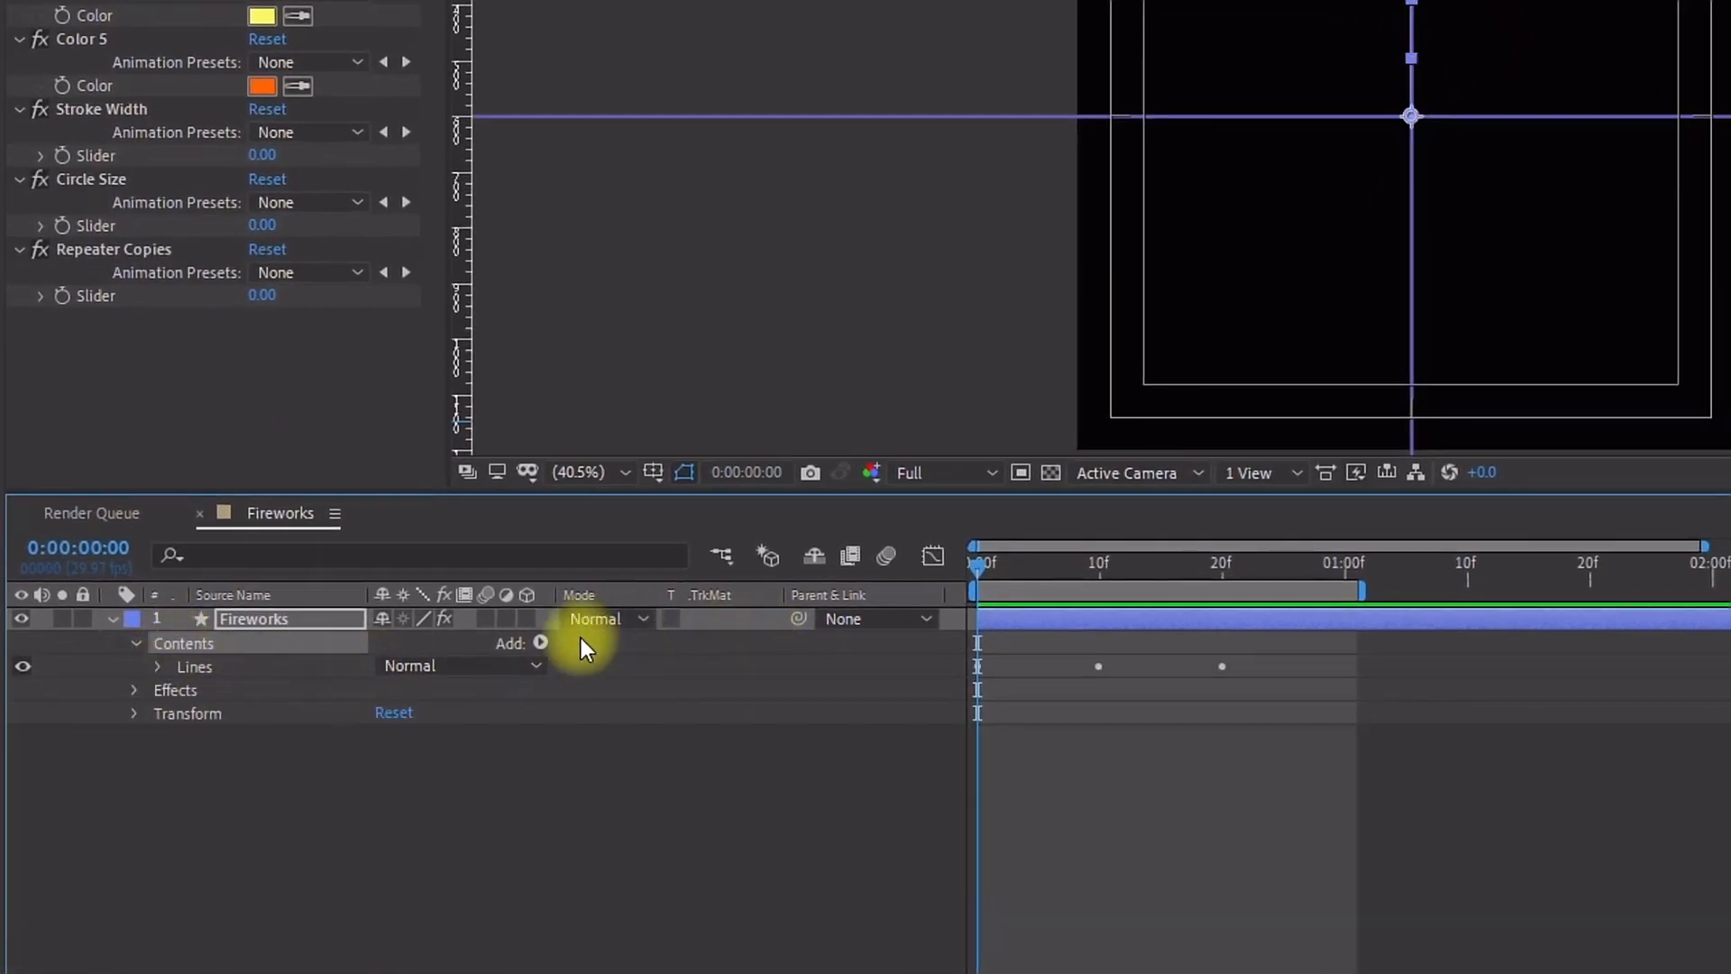
pyautogui.click(538, 642)
pyautogui.click(658, 40)
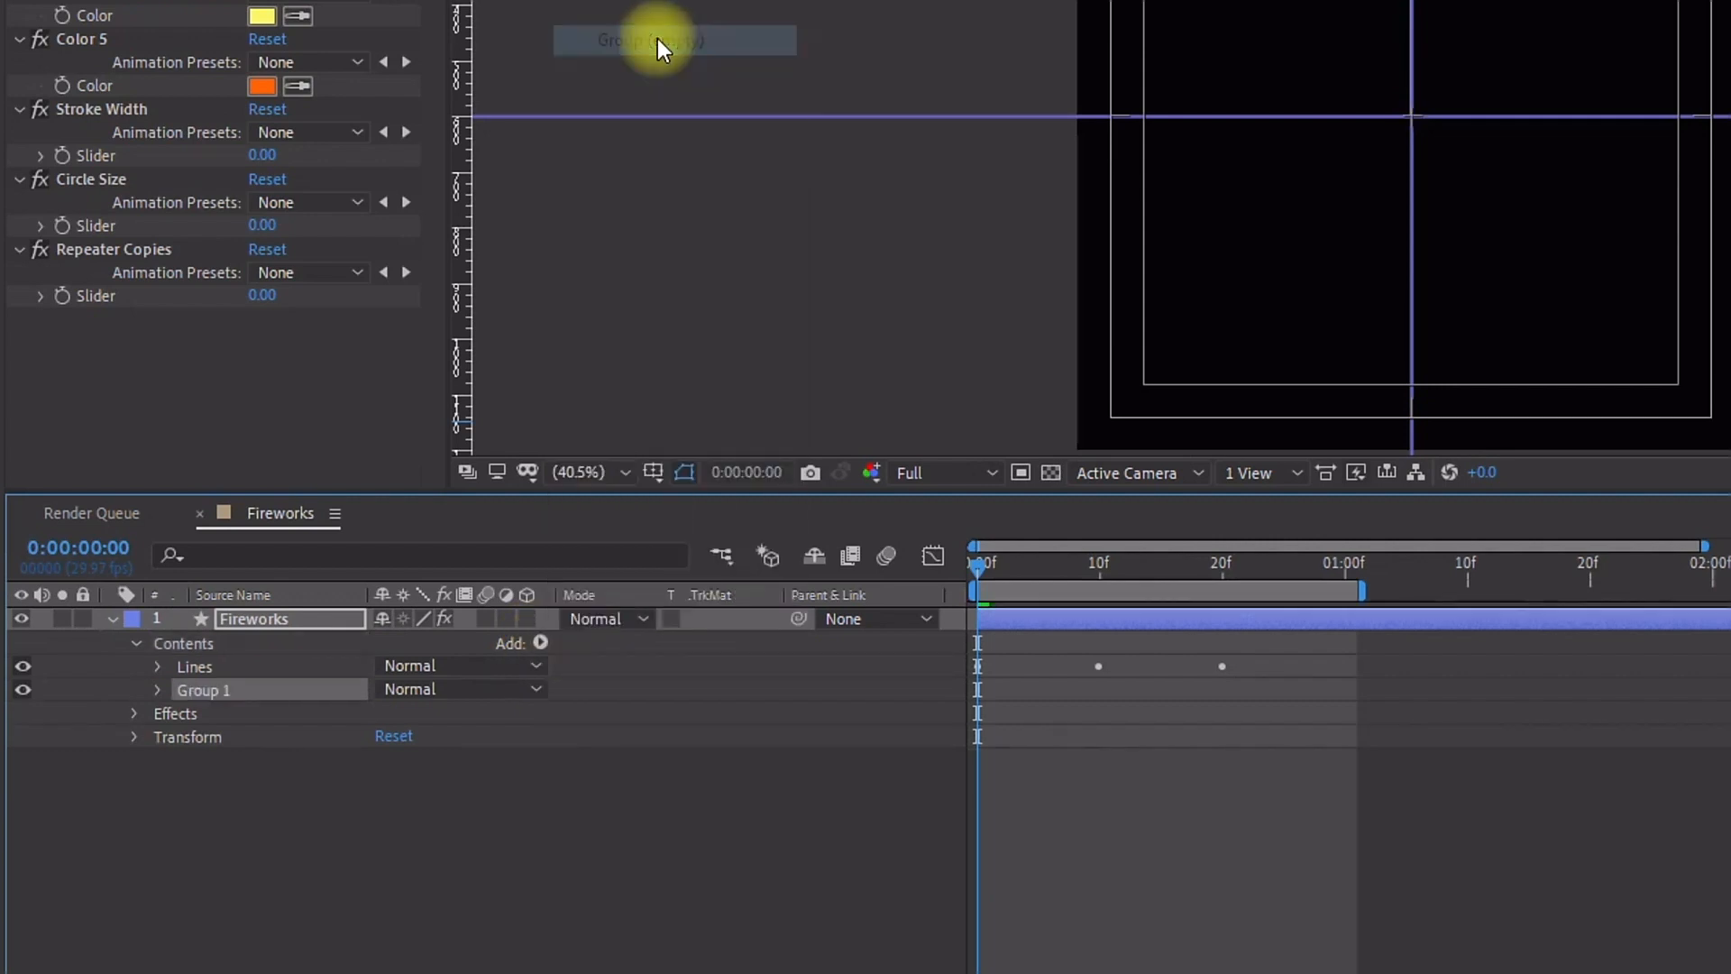
pyautogui.press('Return')
pyautogui.write('Lines')
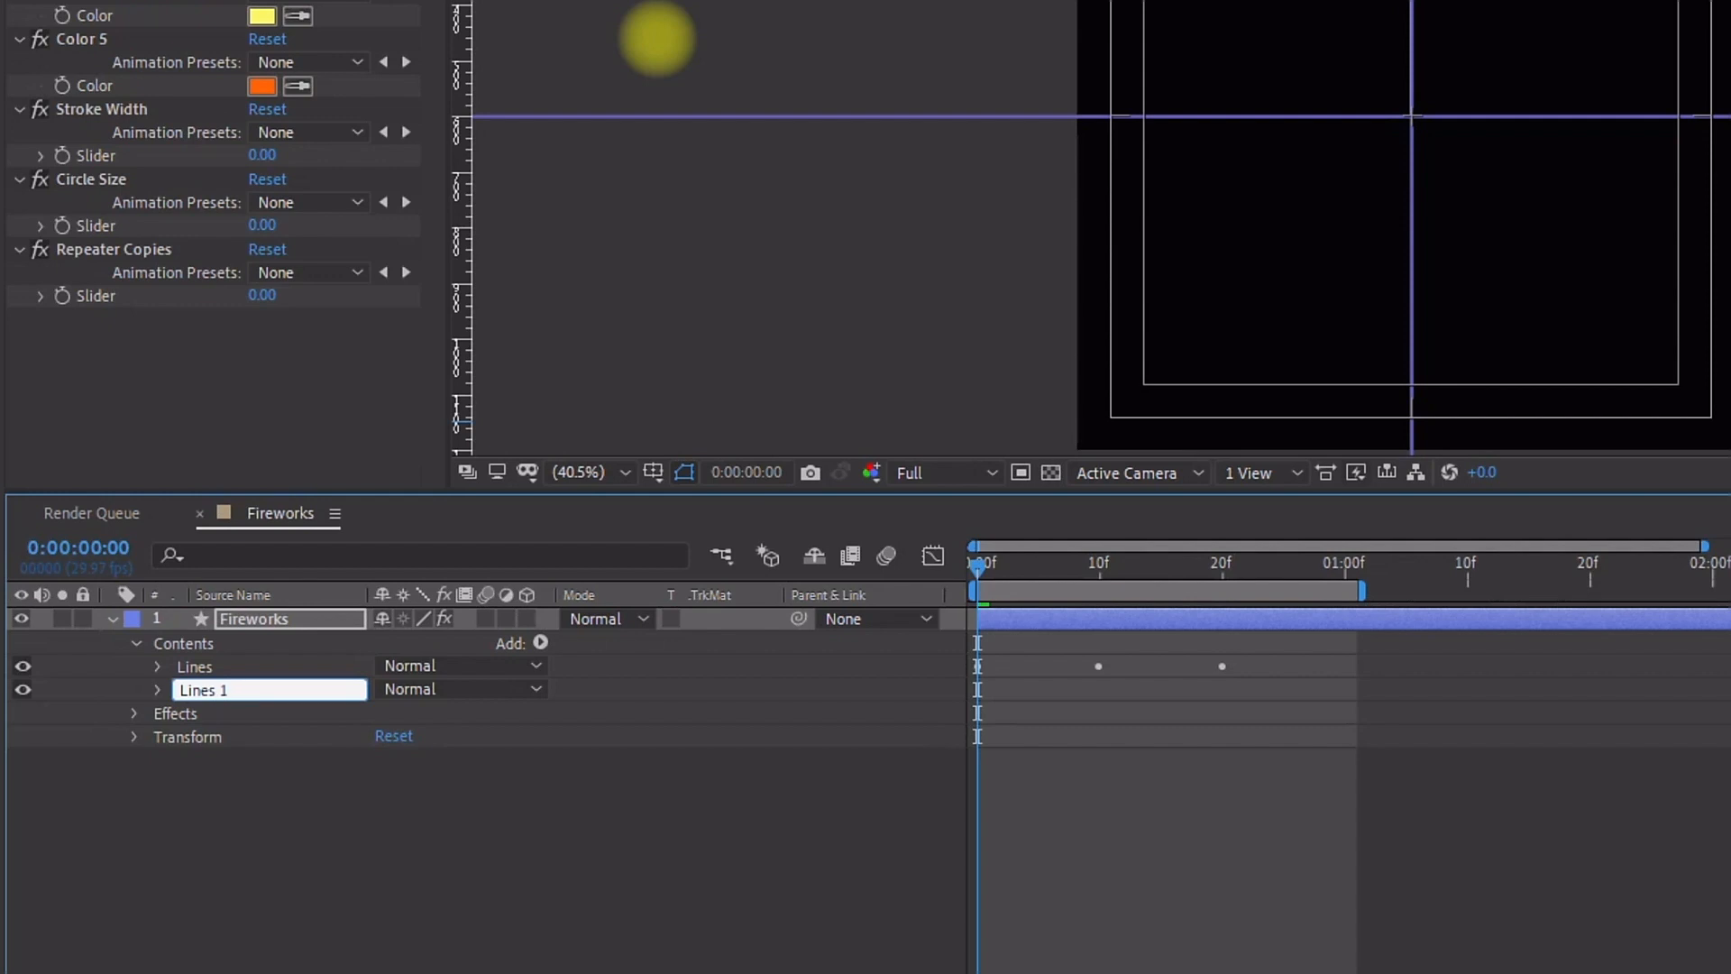
# Step: Move the Lines group inside the Lines 1 group
pyautogui.click(192, 665)
pyautogui.moveTo(193, 674); pyautogui.dragTo(202, 685)
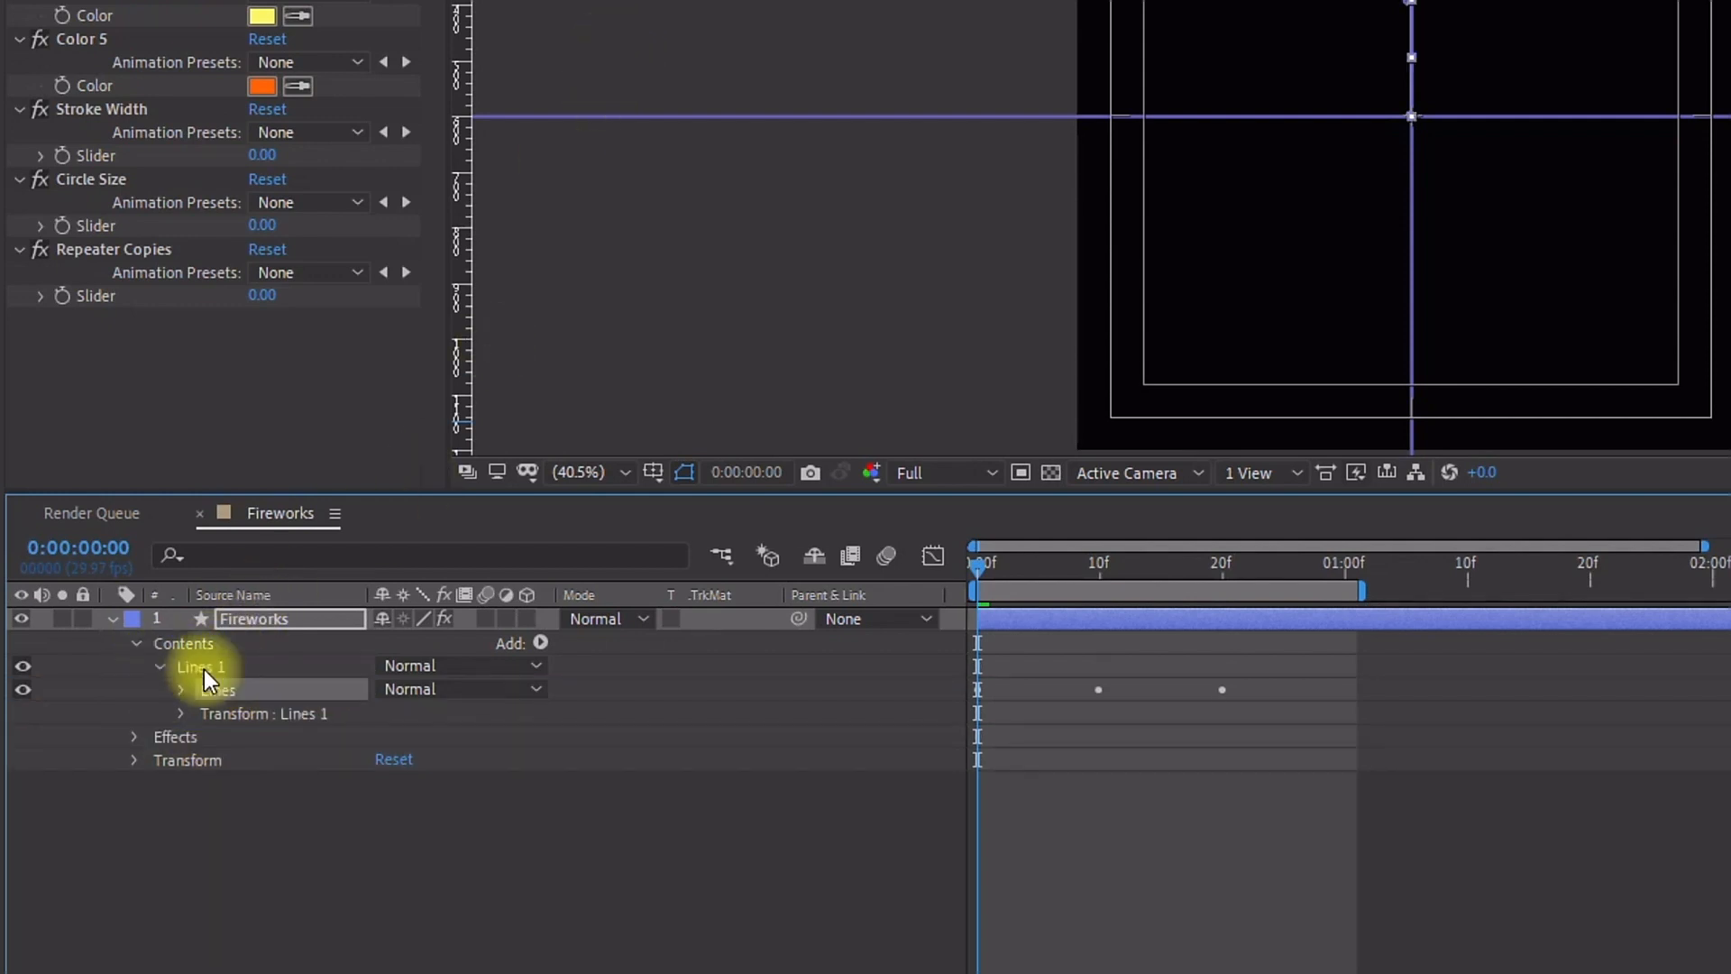
# Step: Add a Repeater to the Lines 1 group and expand its properties
pyautogui.click(200, 667)
pyautogui.click(538, 643)
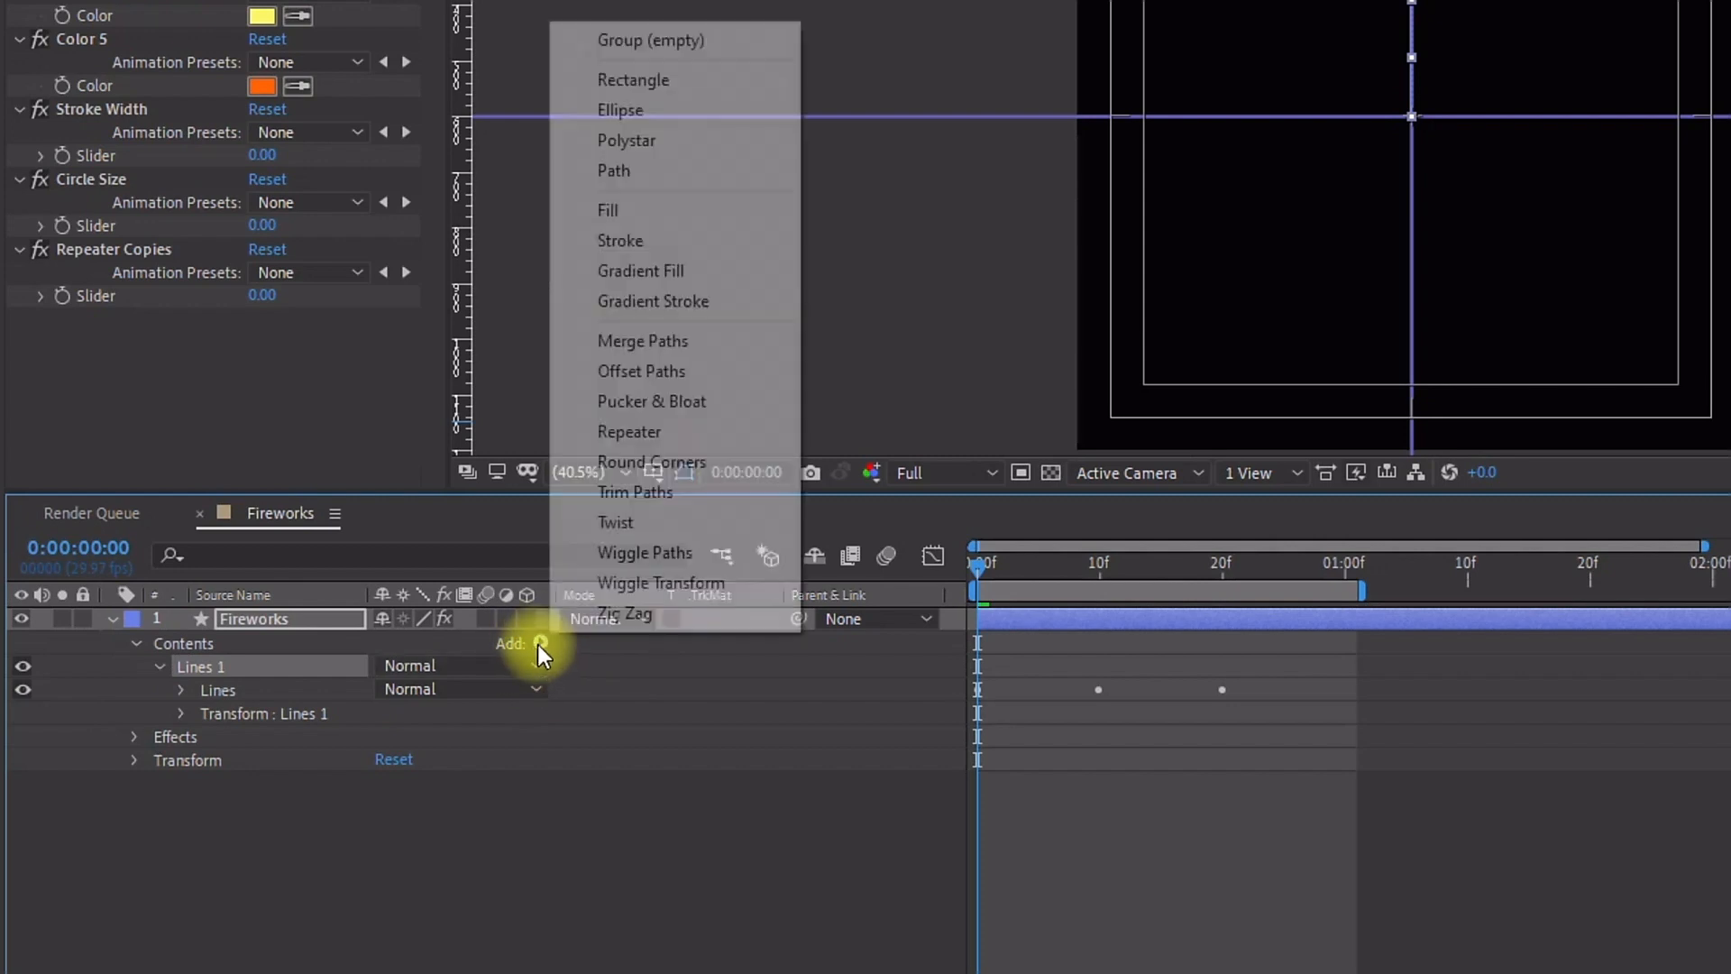
pyautogui.click(647, 436)
pyautogui.click(181, 713)
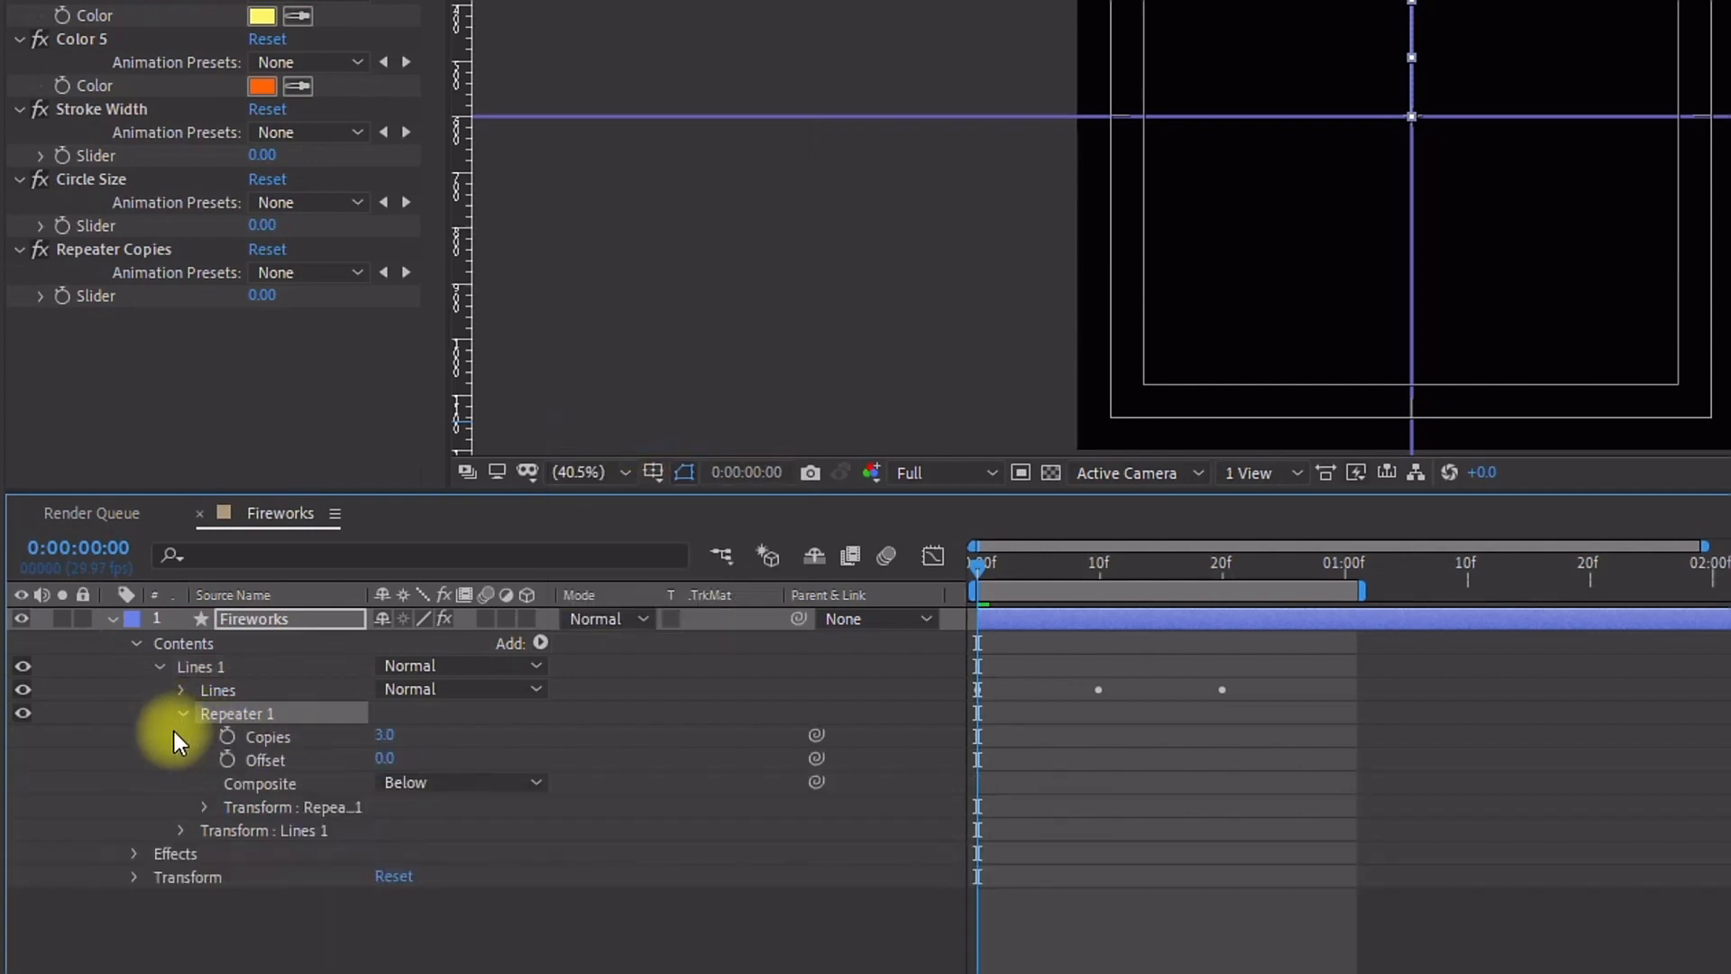
# Step: Link the Repeater's Copies to the Repeater Copies slider with the pick whip
pyautogui.click(207, 807)
pyautogui.moveTo(978, 568); pyautogui.dragTo(1225, 588)
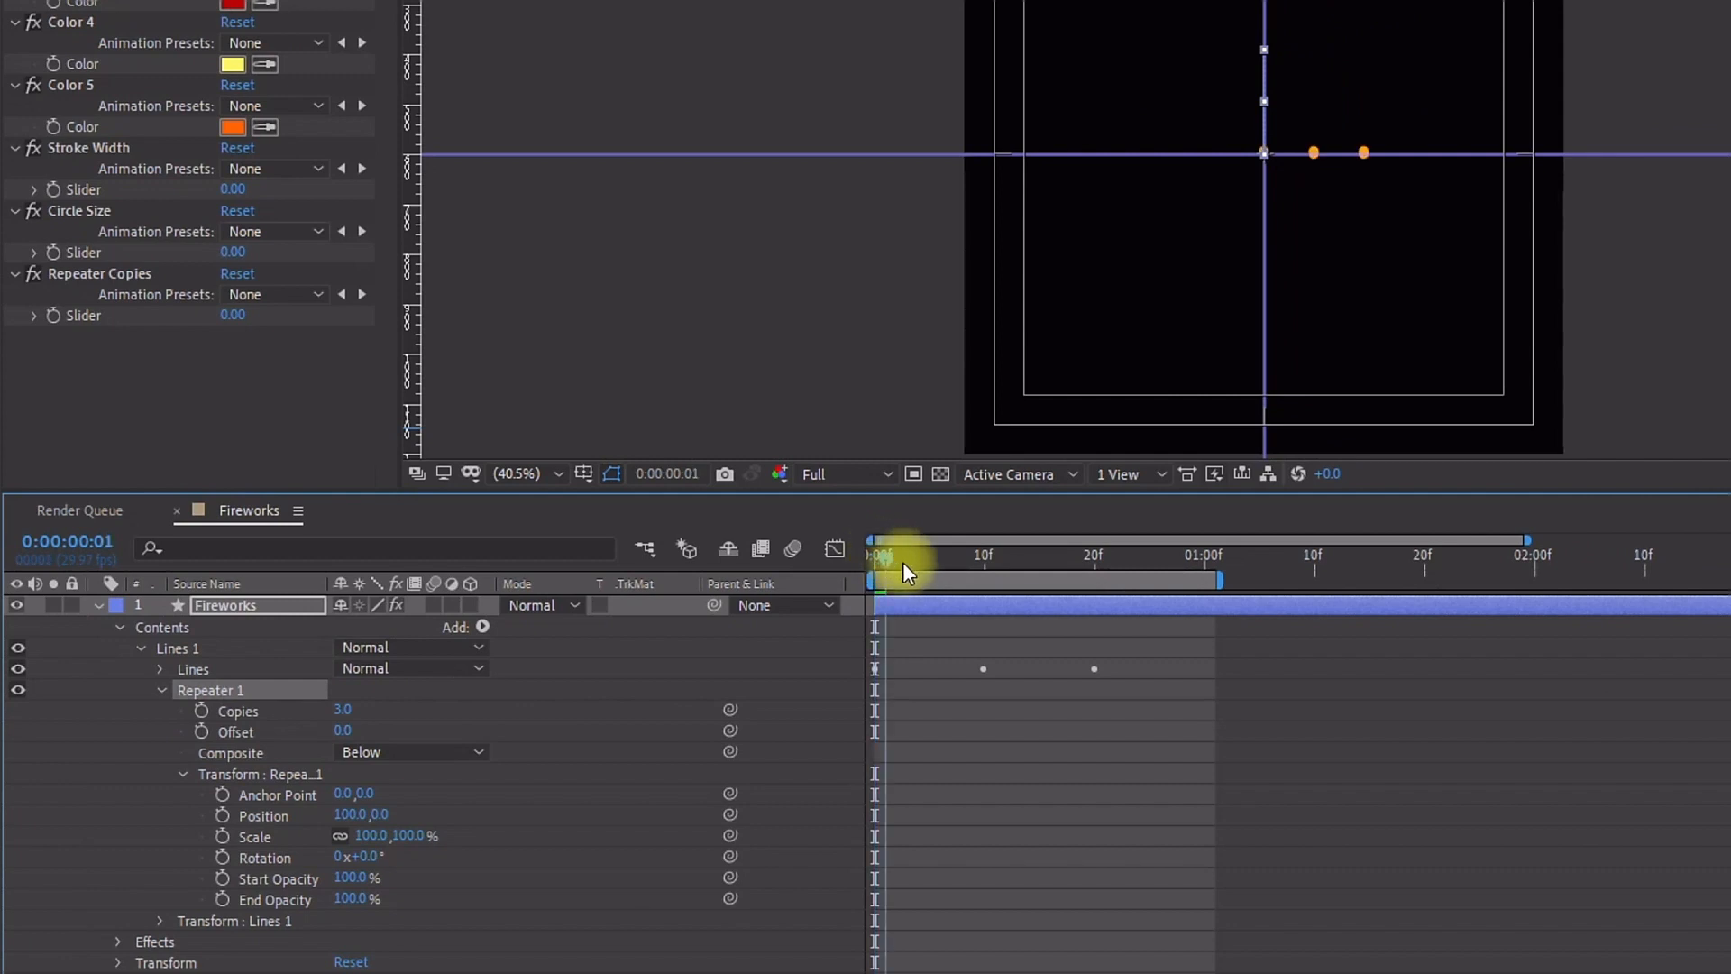
pyautogui.moveTo(1098, 580); pyautogui.dragTo(749, 586)
pyautogui.click(373, 710)
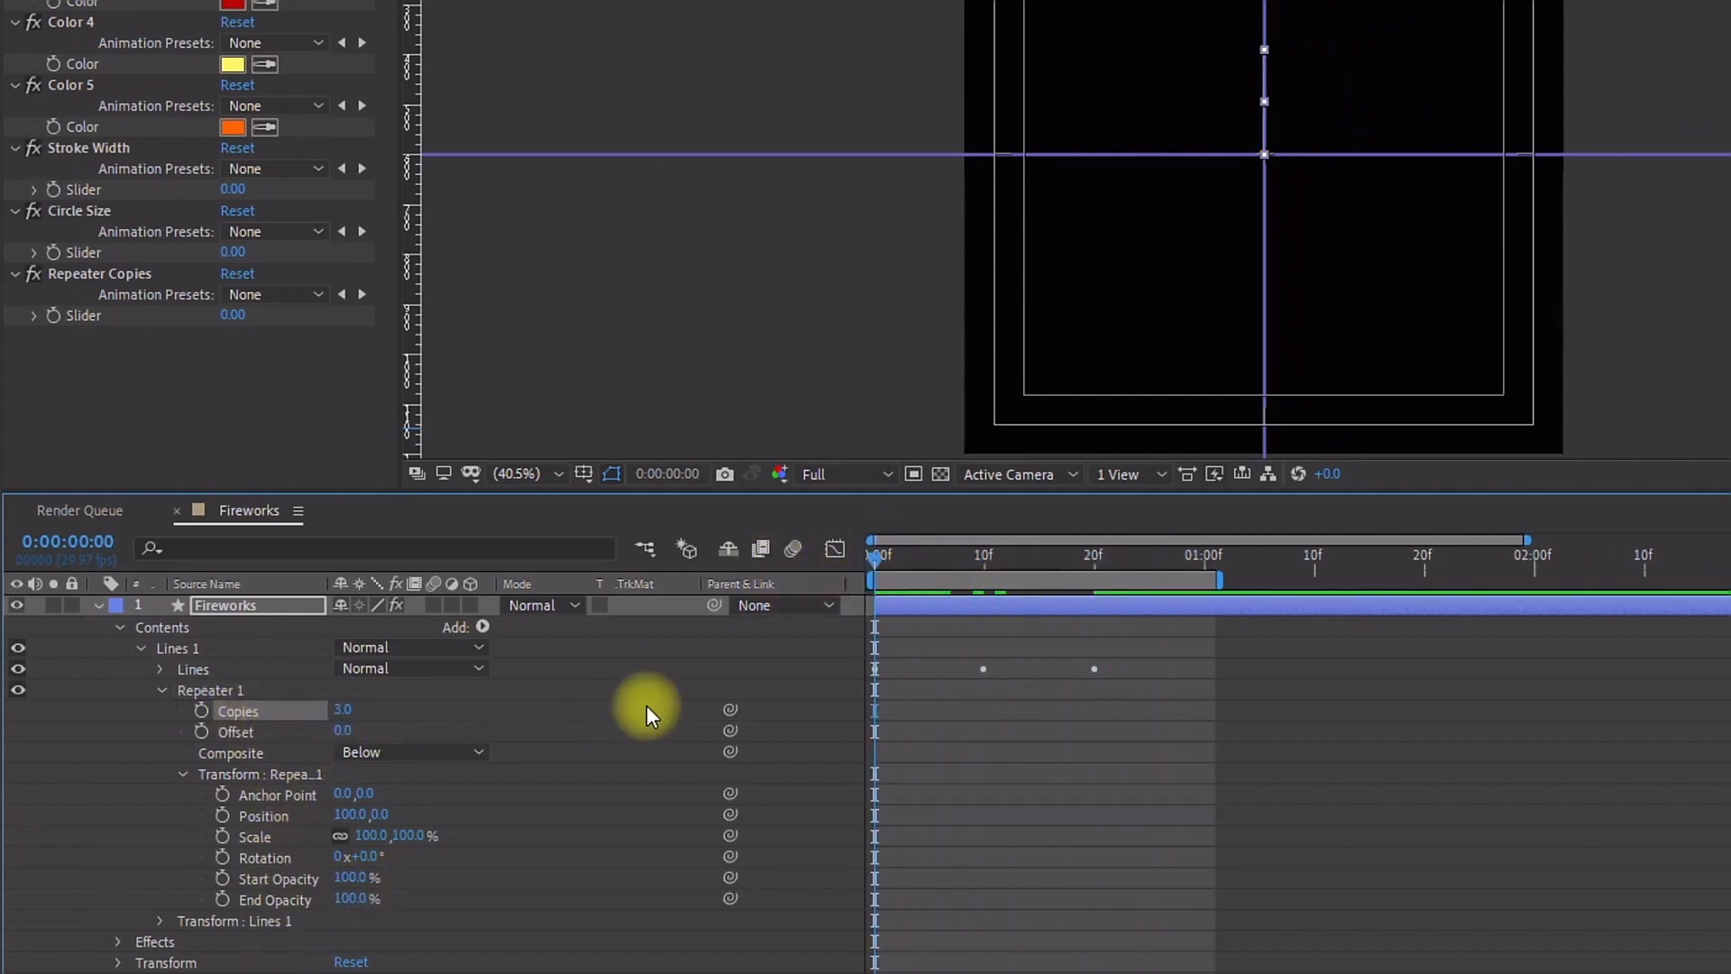
pyautogui.moveTo(731, 716); pyautogui.dragTo(97, 327)
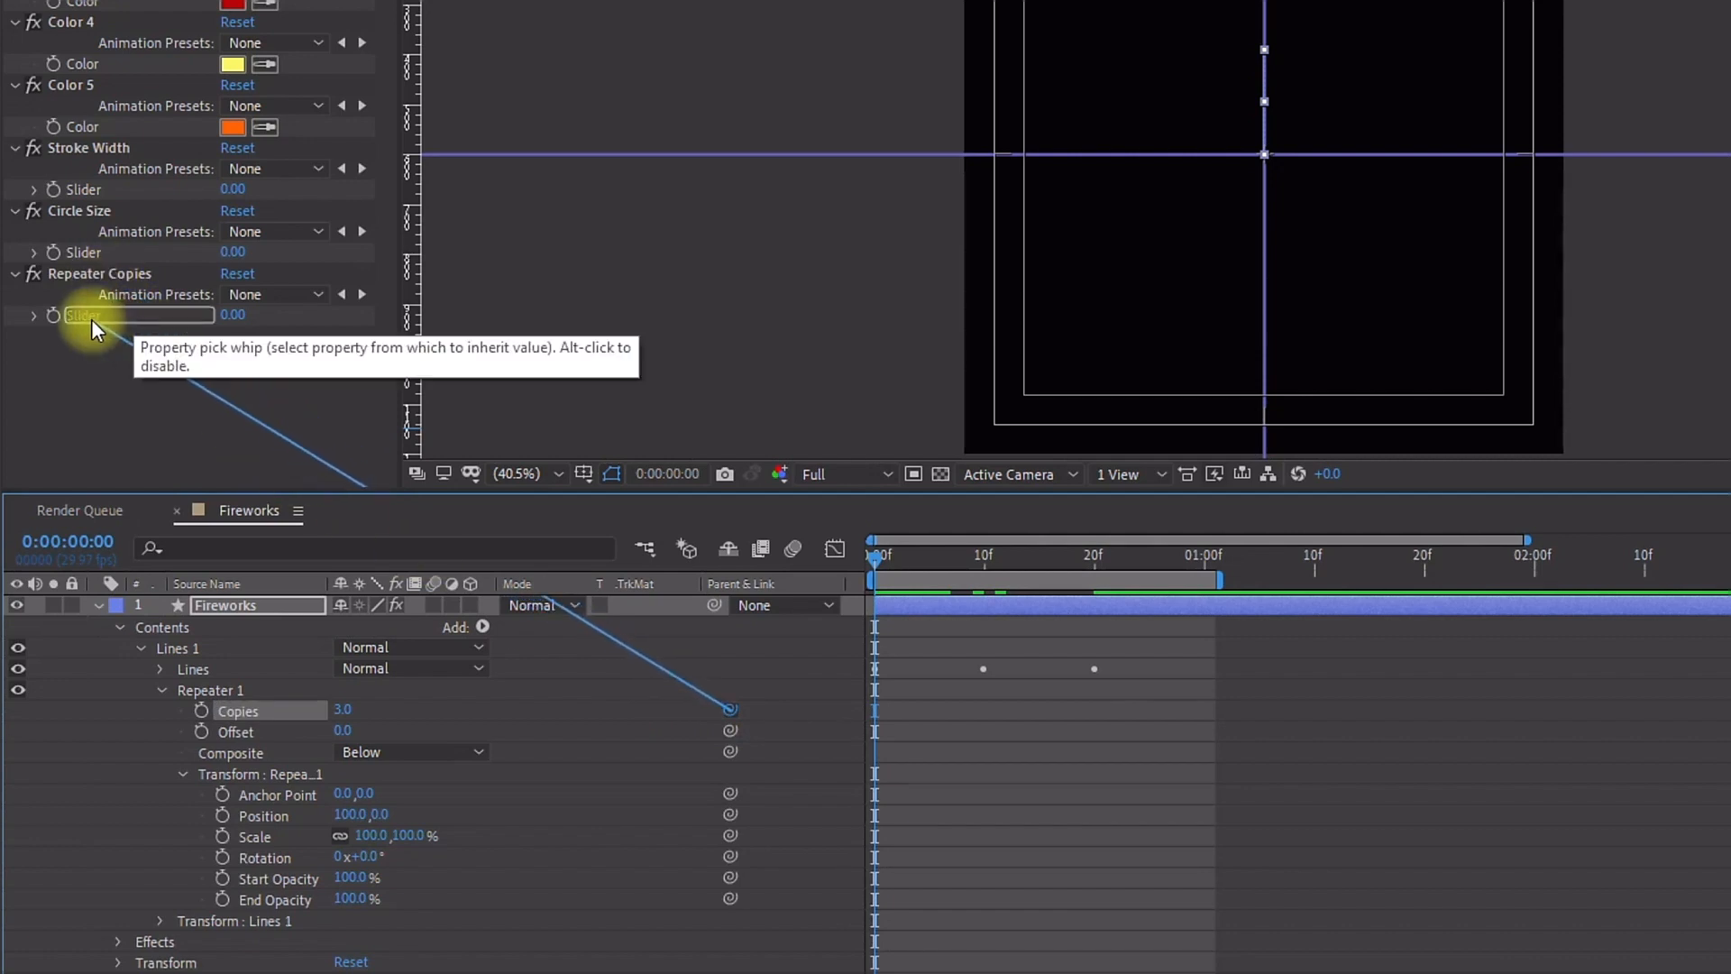
pyautogui.moveTo(93, 329); pyautogui.dragTo(94, 323)
# Step: Set the Repeater Copies slider to 6
pyautogui.click(233, 316)
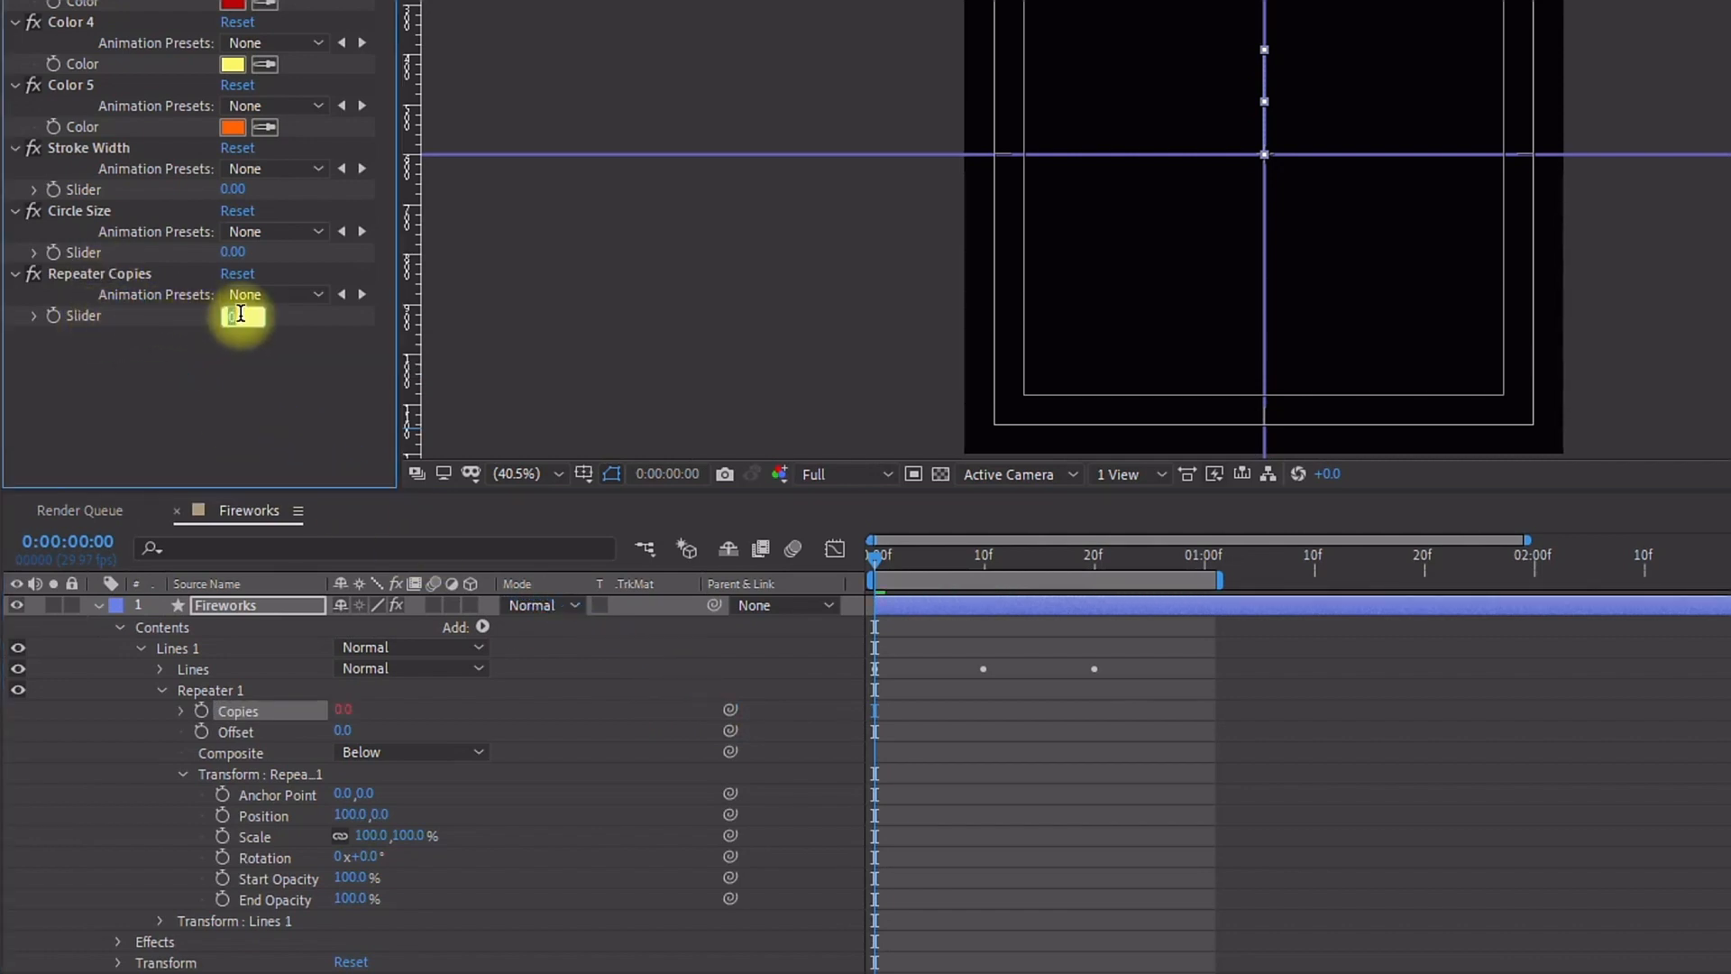
pyautogui.write('6')
pyautogui.click(600, 775)
pyautogui.moveTo(873, 556)
pyautogui.mouseDown()
pyautogui.moveTo(1042, 577)
pyautogui.moveTo(880, 571)
pyautogui.mouseUp()
pyautogui.press('k')
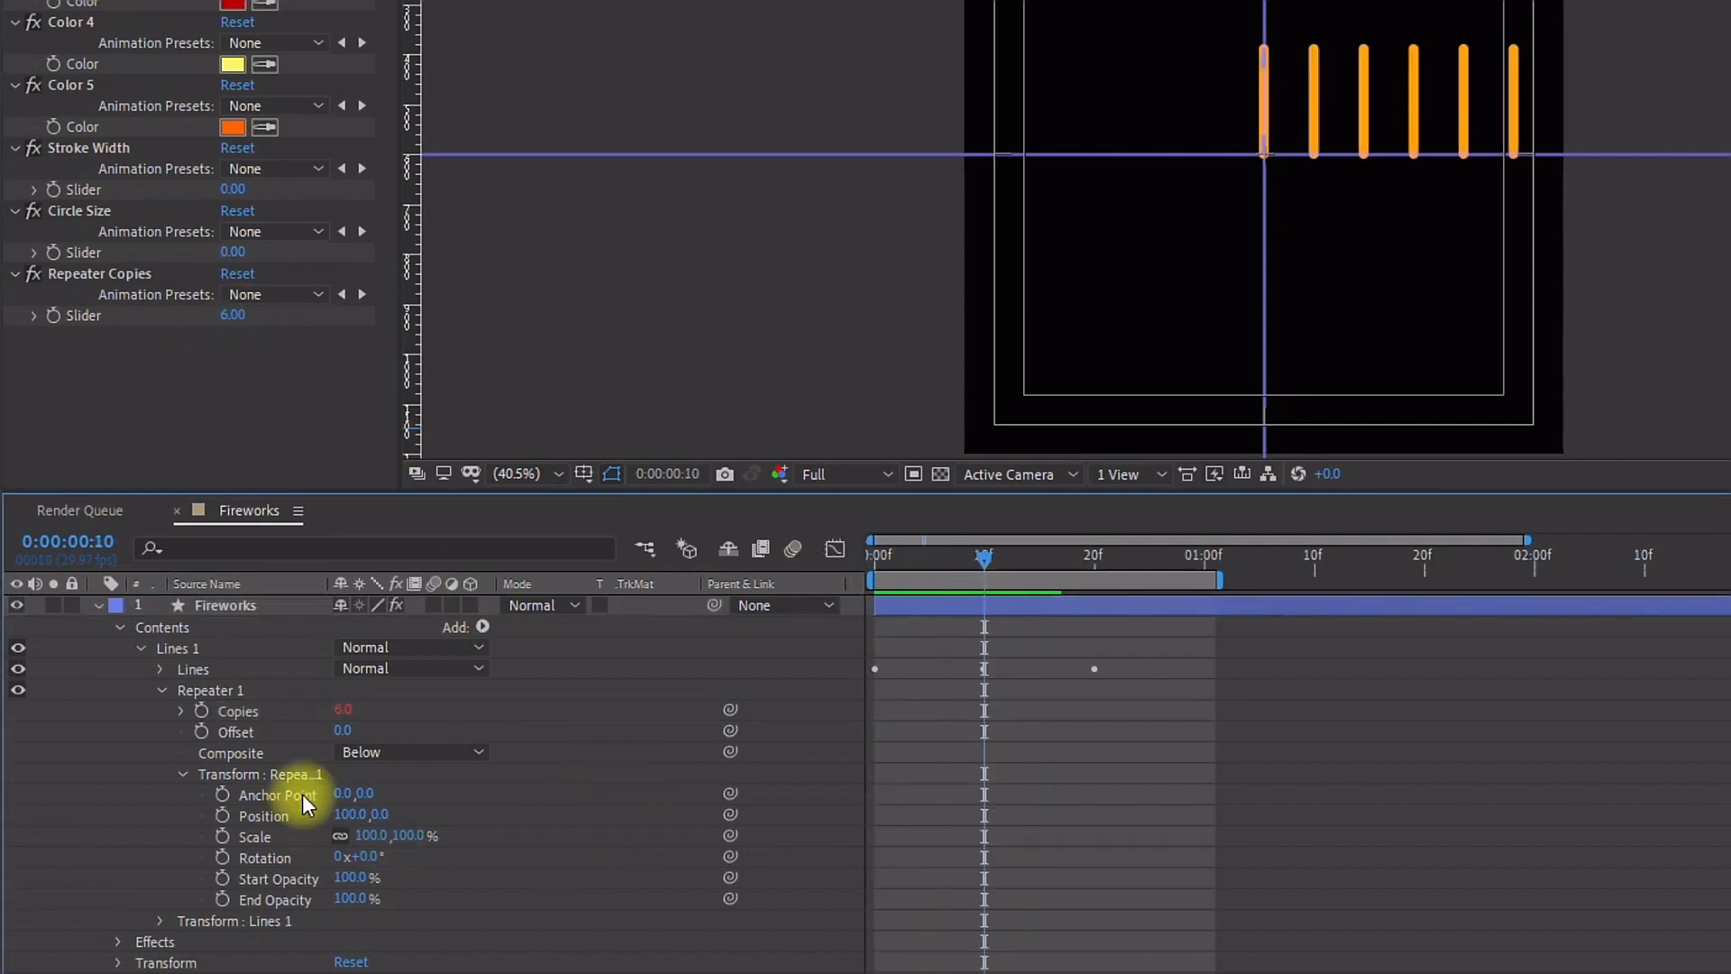
# Step: Set the repeater transform's Position to 0,0
pyautogui.click(244, 778)
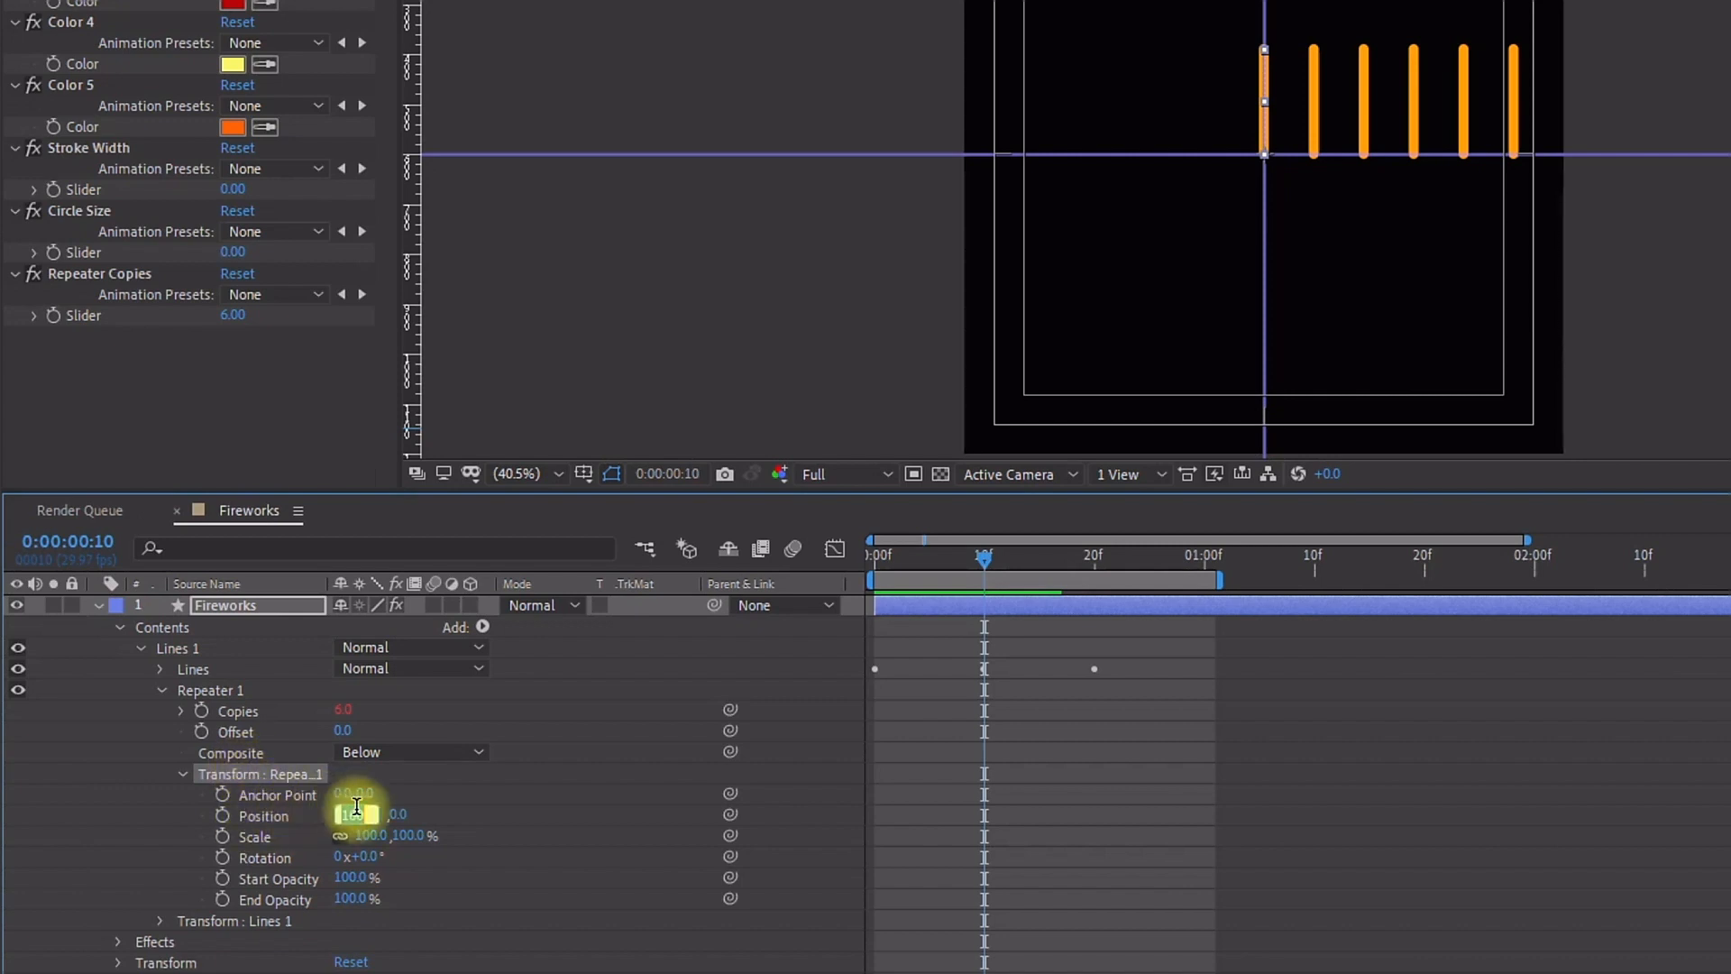
pyautogui.write('0')
pyautogui.click(526, 811)
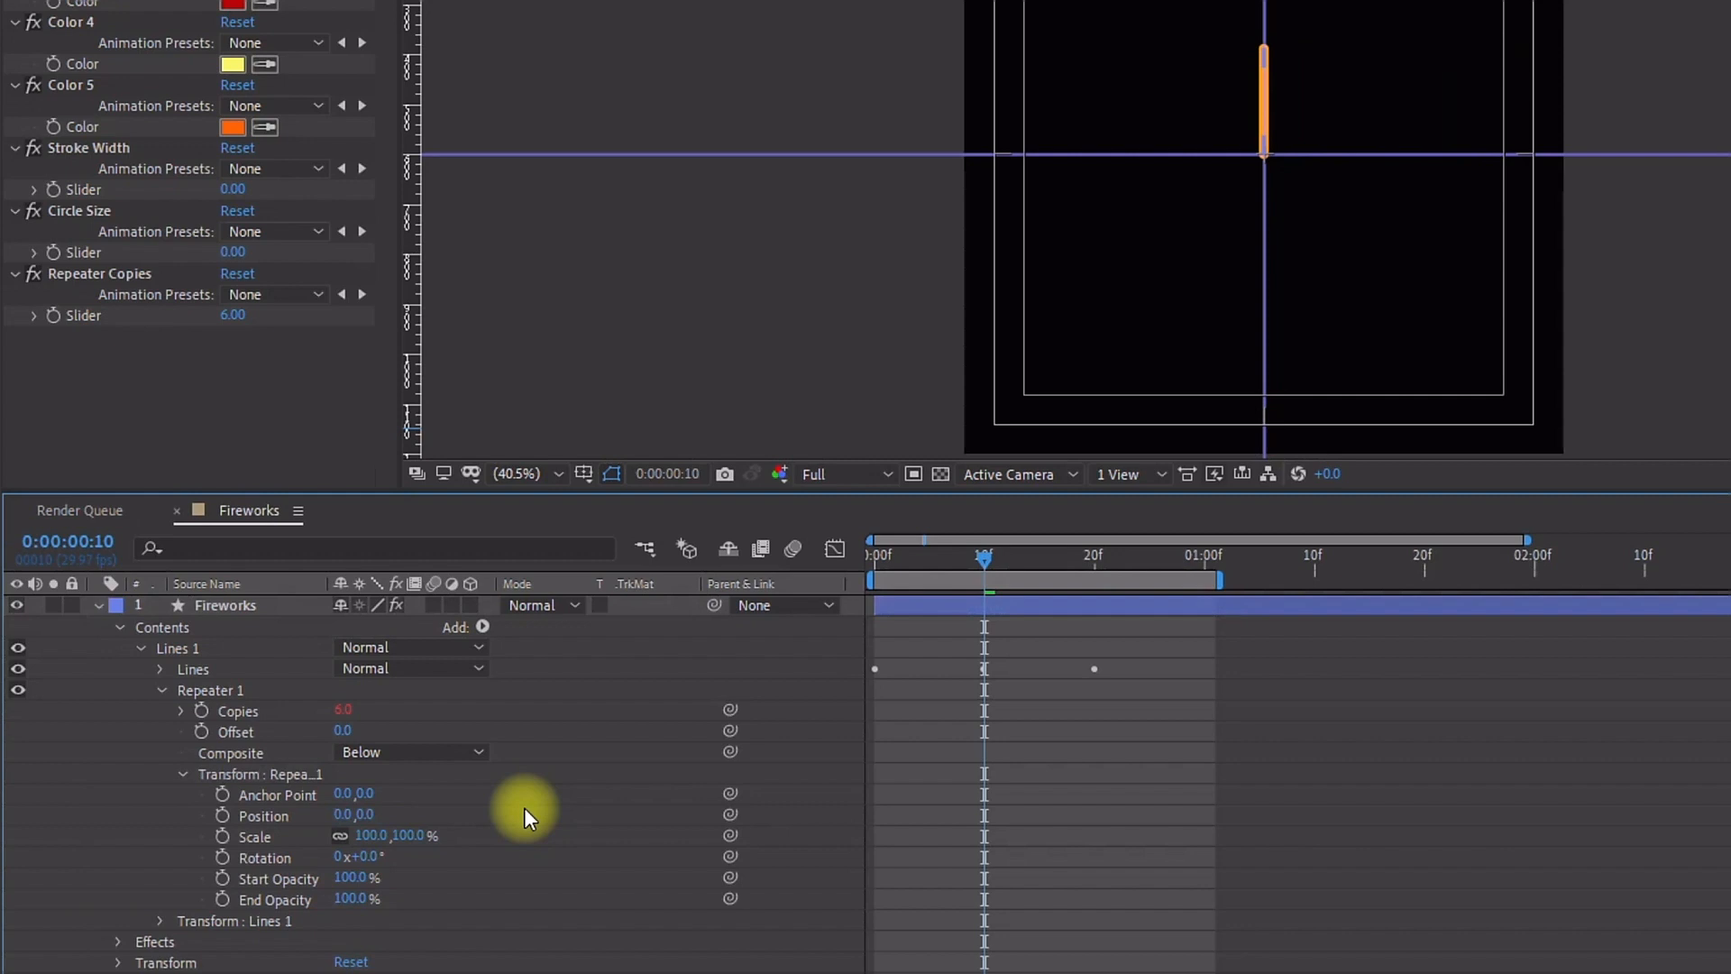
# Step: Give the repeater's Rotation an expression dividing 360 by the Repeater 1 Copies value, using the pick whip
pyautogui.press('Home')
pyautogui.click(244, 858)
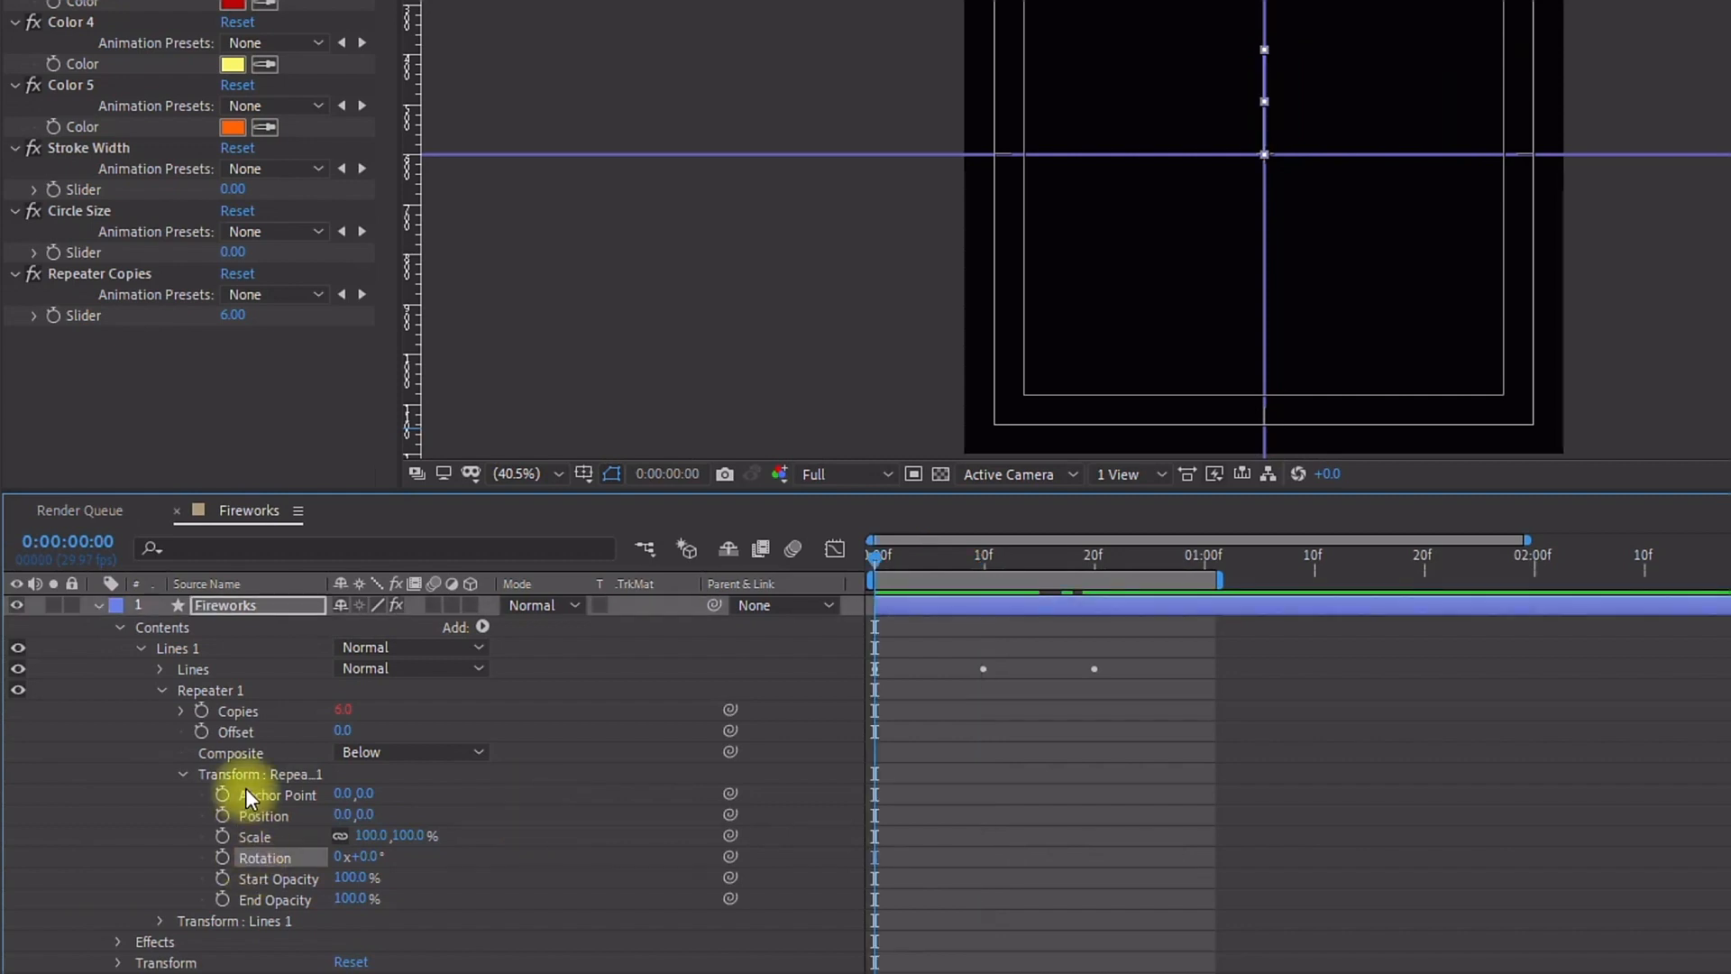
pyautogui.keyDown('alt'); pyautogui.click(221, 858); pyautogui.keyUp('alt')
pyautogui.write('360/')
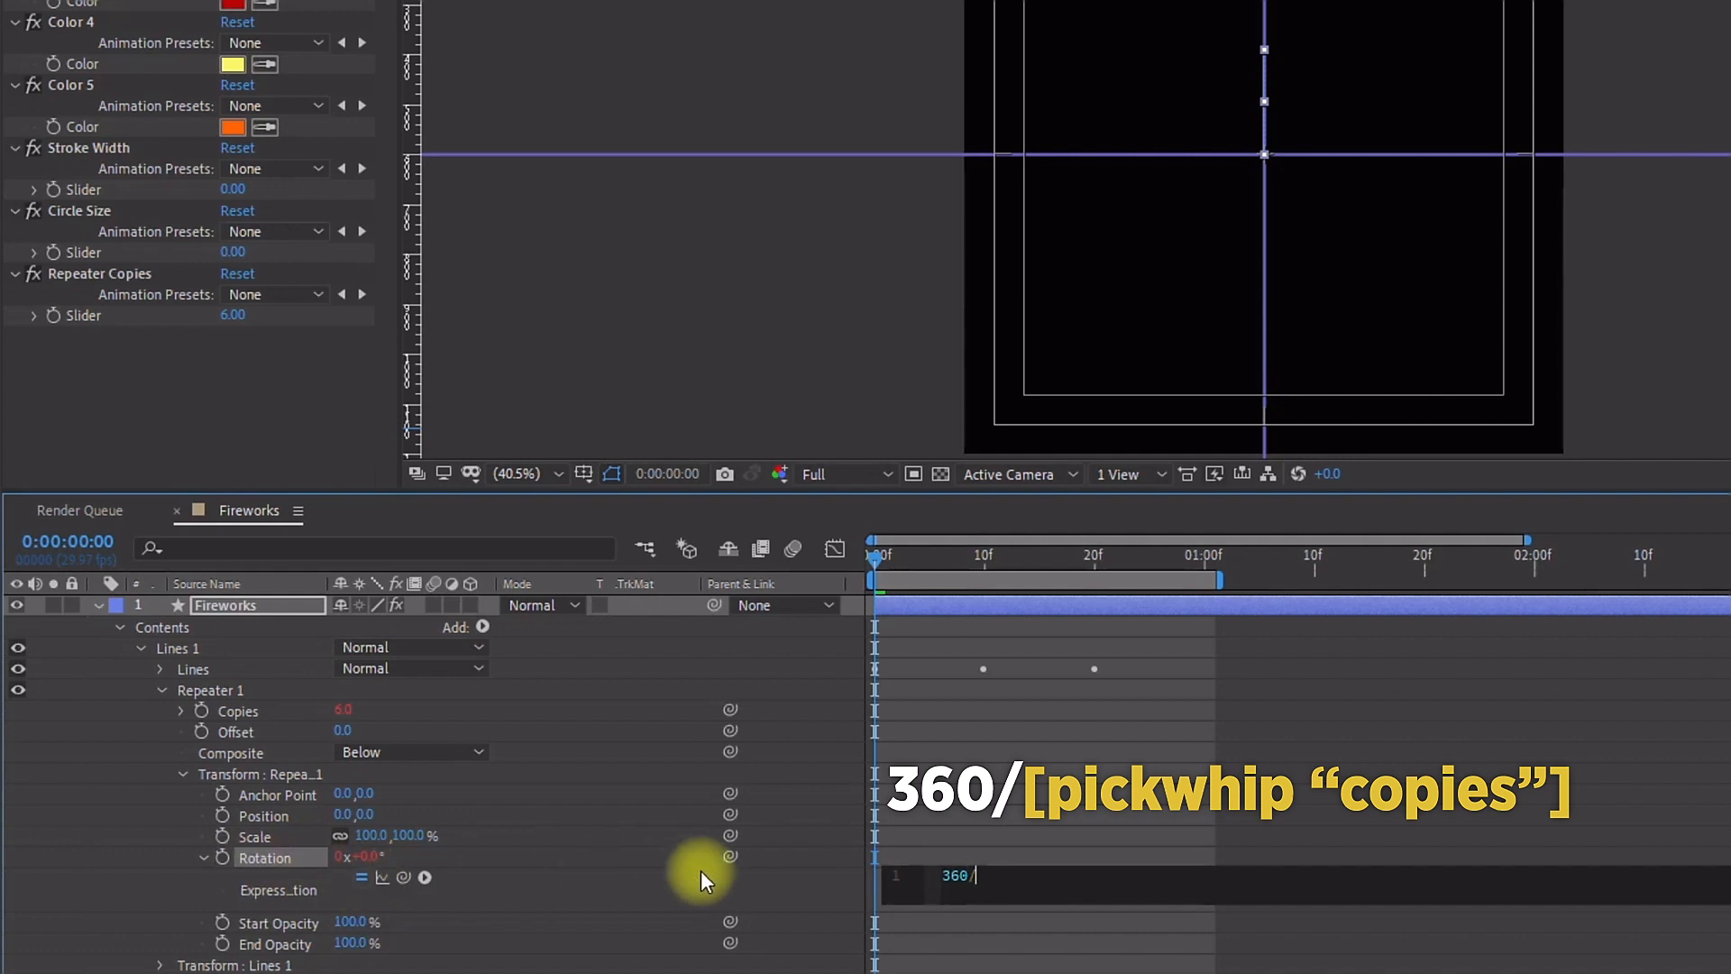
pyautogui.moveTo(731, 858); pyautogui.dragTo(262, 721)
pyautogui.moveTo(881, 560); pyautogui.dragTo(822, 564)
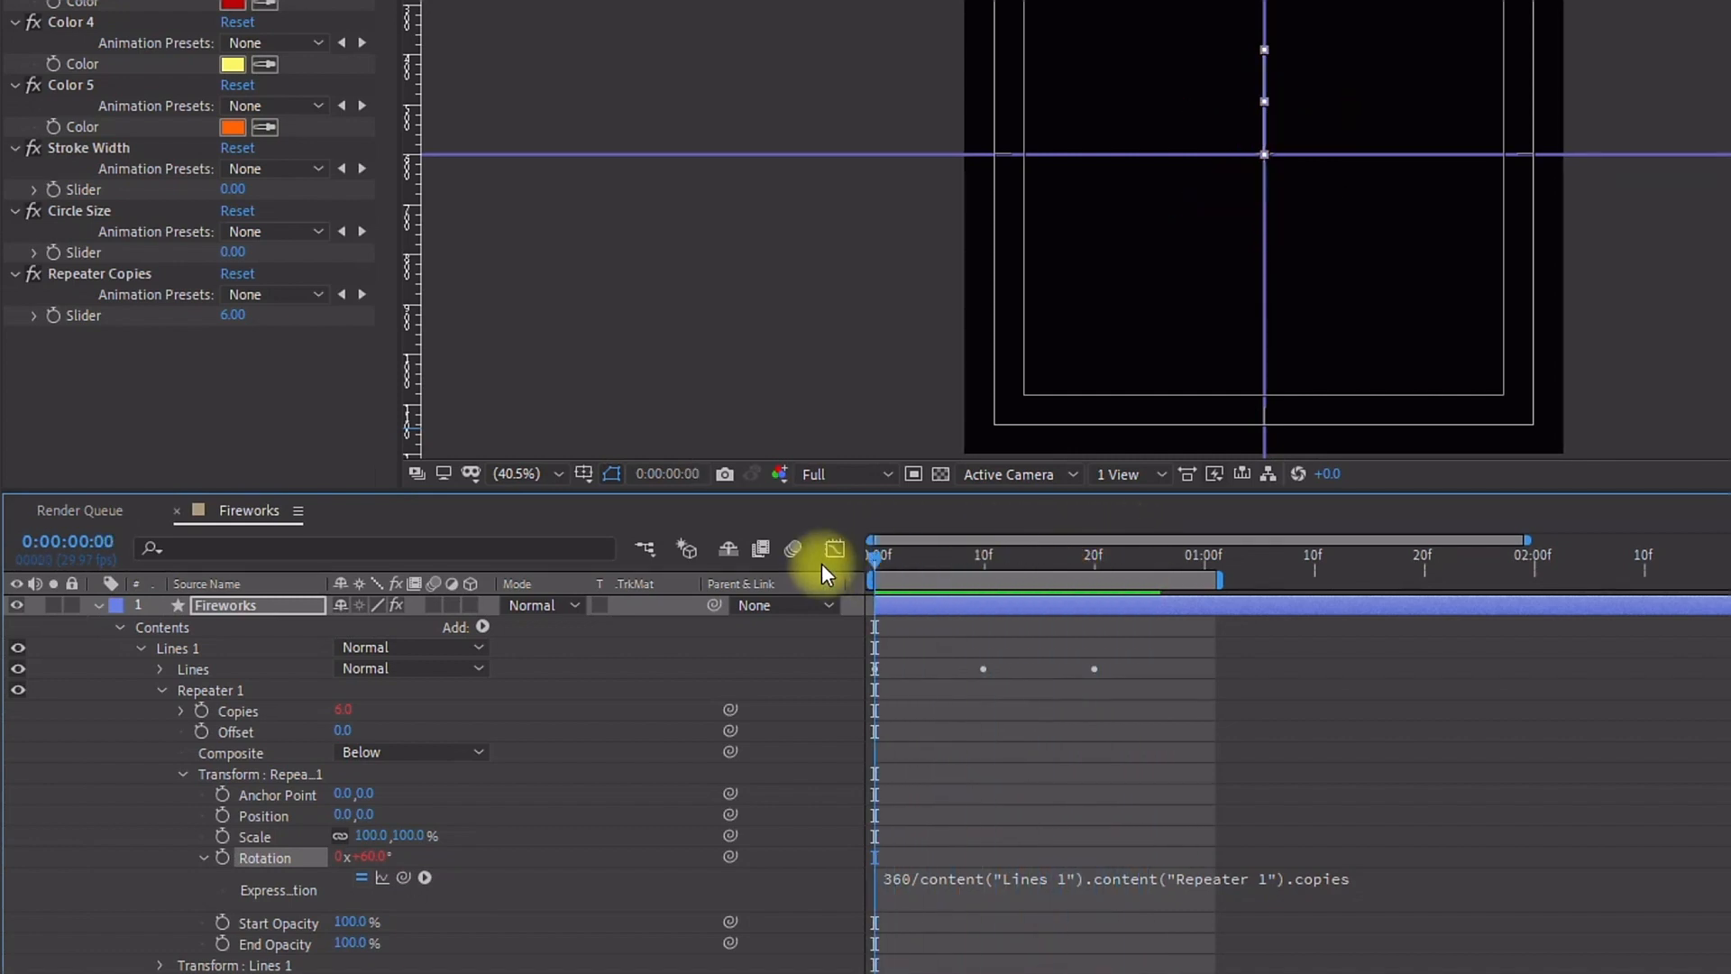
# Step: Animate the Lines group's transform Position to 0,-384 at frame 20
pyautogui.click(163, 691)
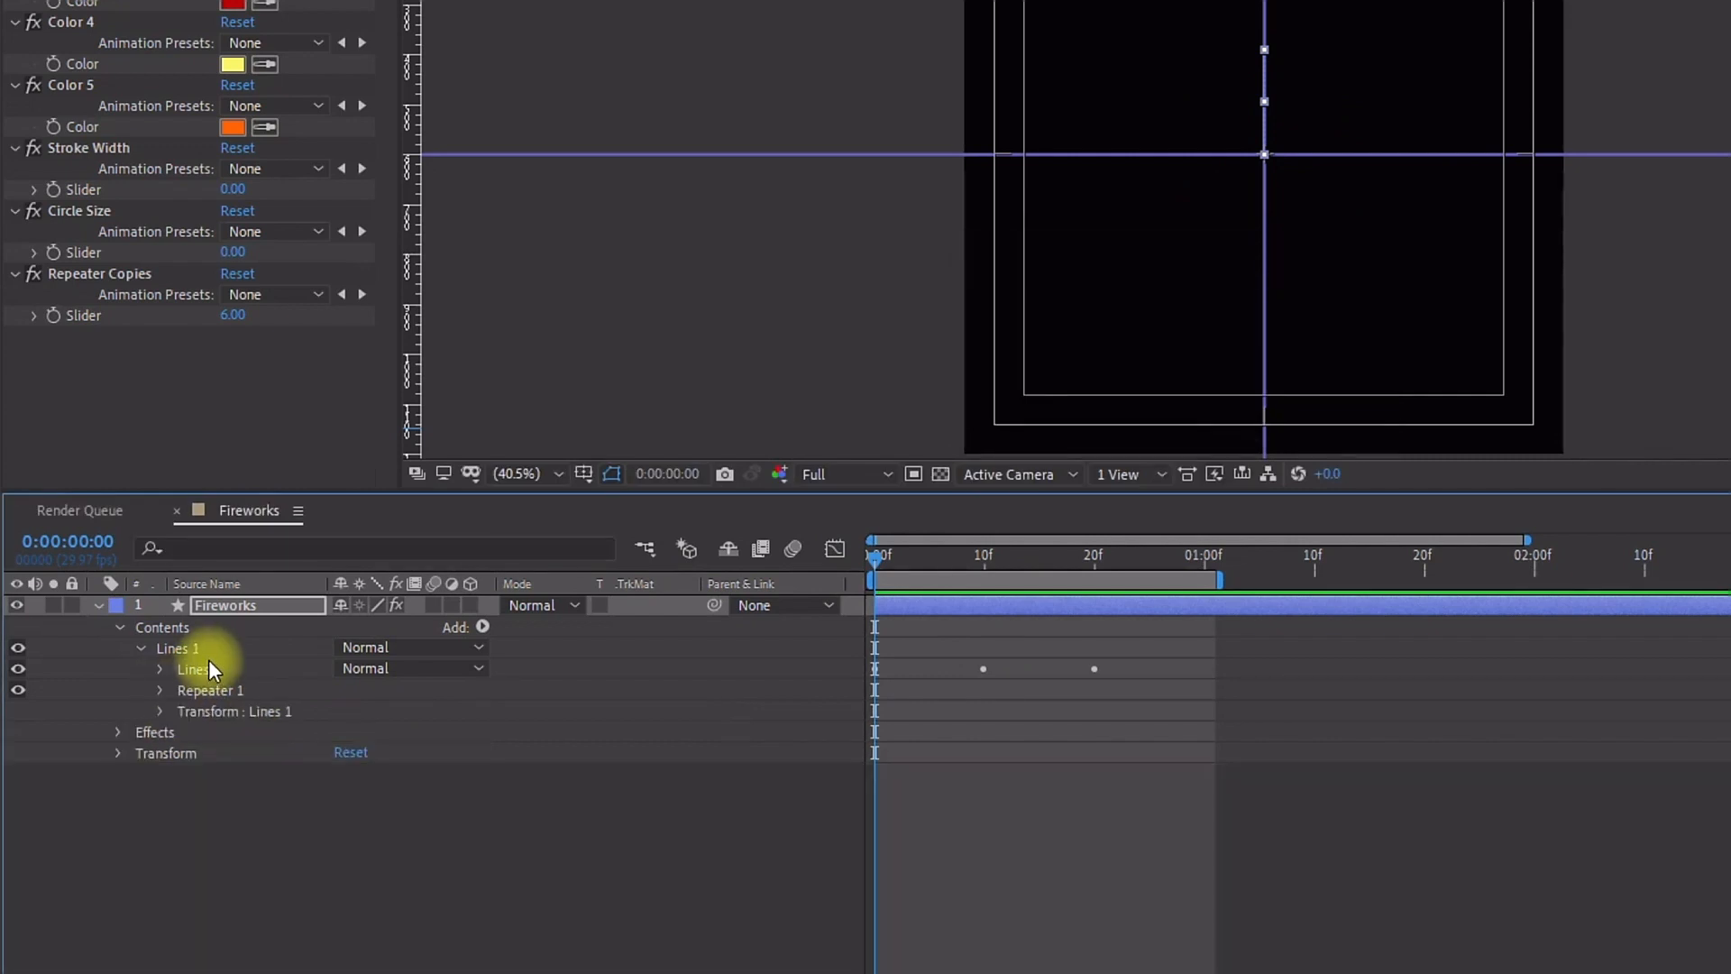
pyautogui.click(213, 671)
pyautogui.click(160, 669)
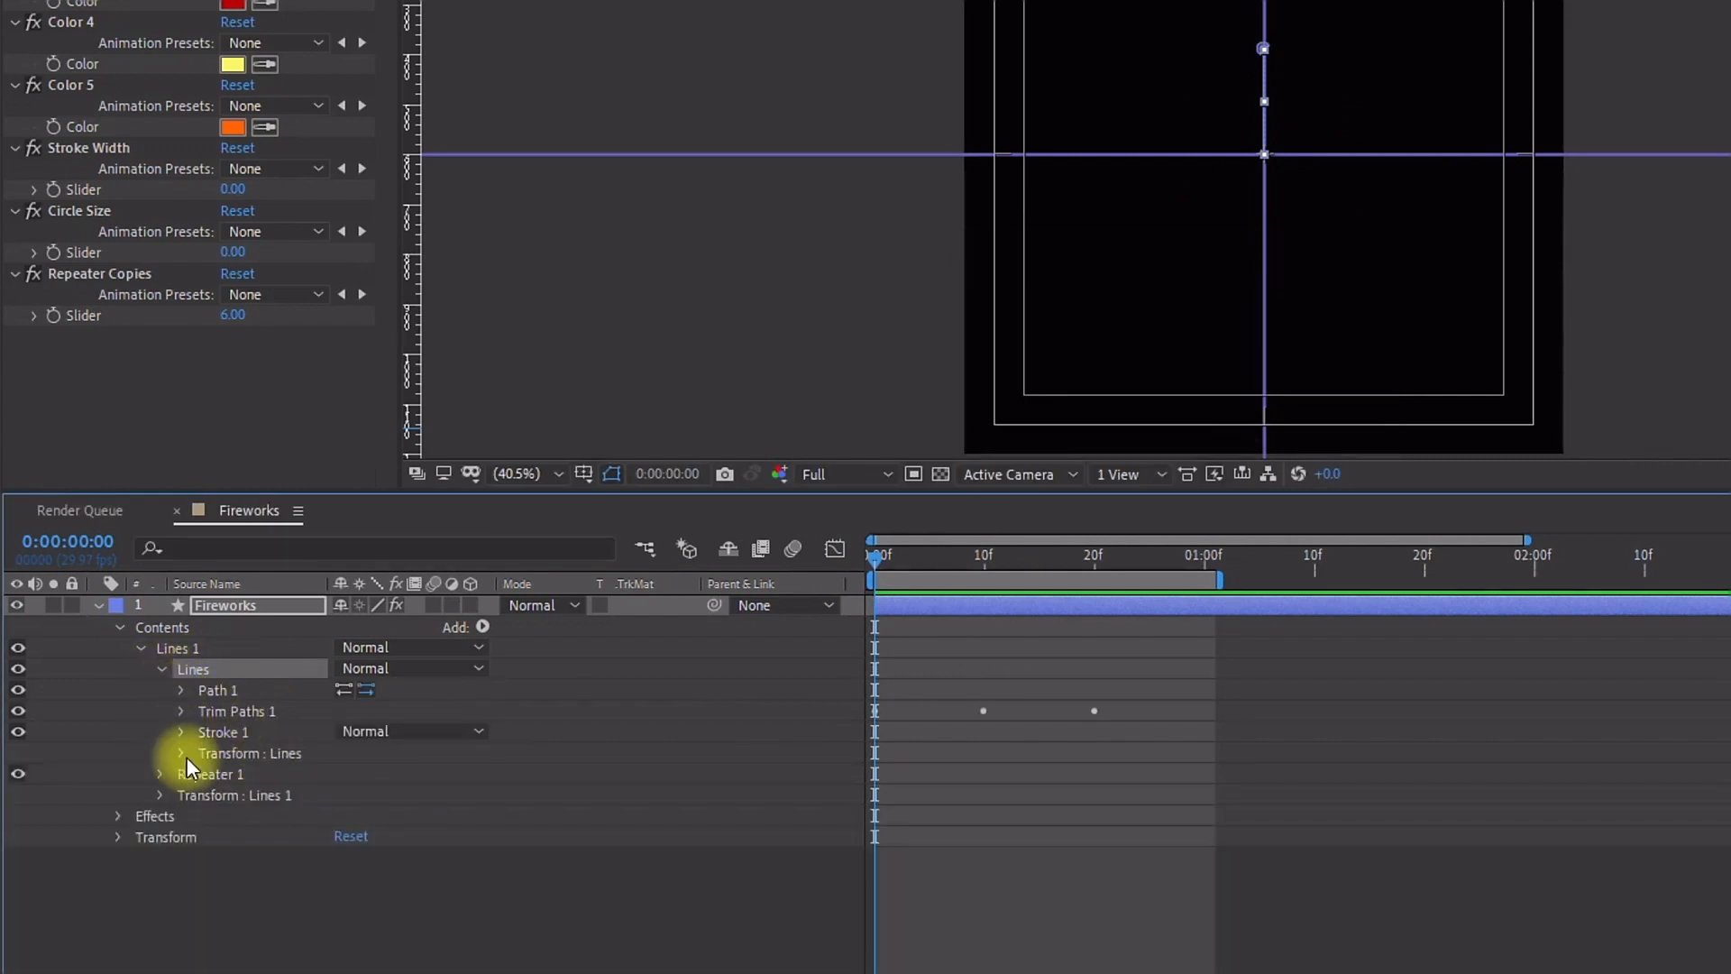
pyautogui.click(181, 753)
pyautogui.click(220, 754)
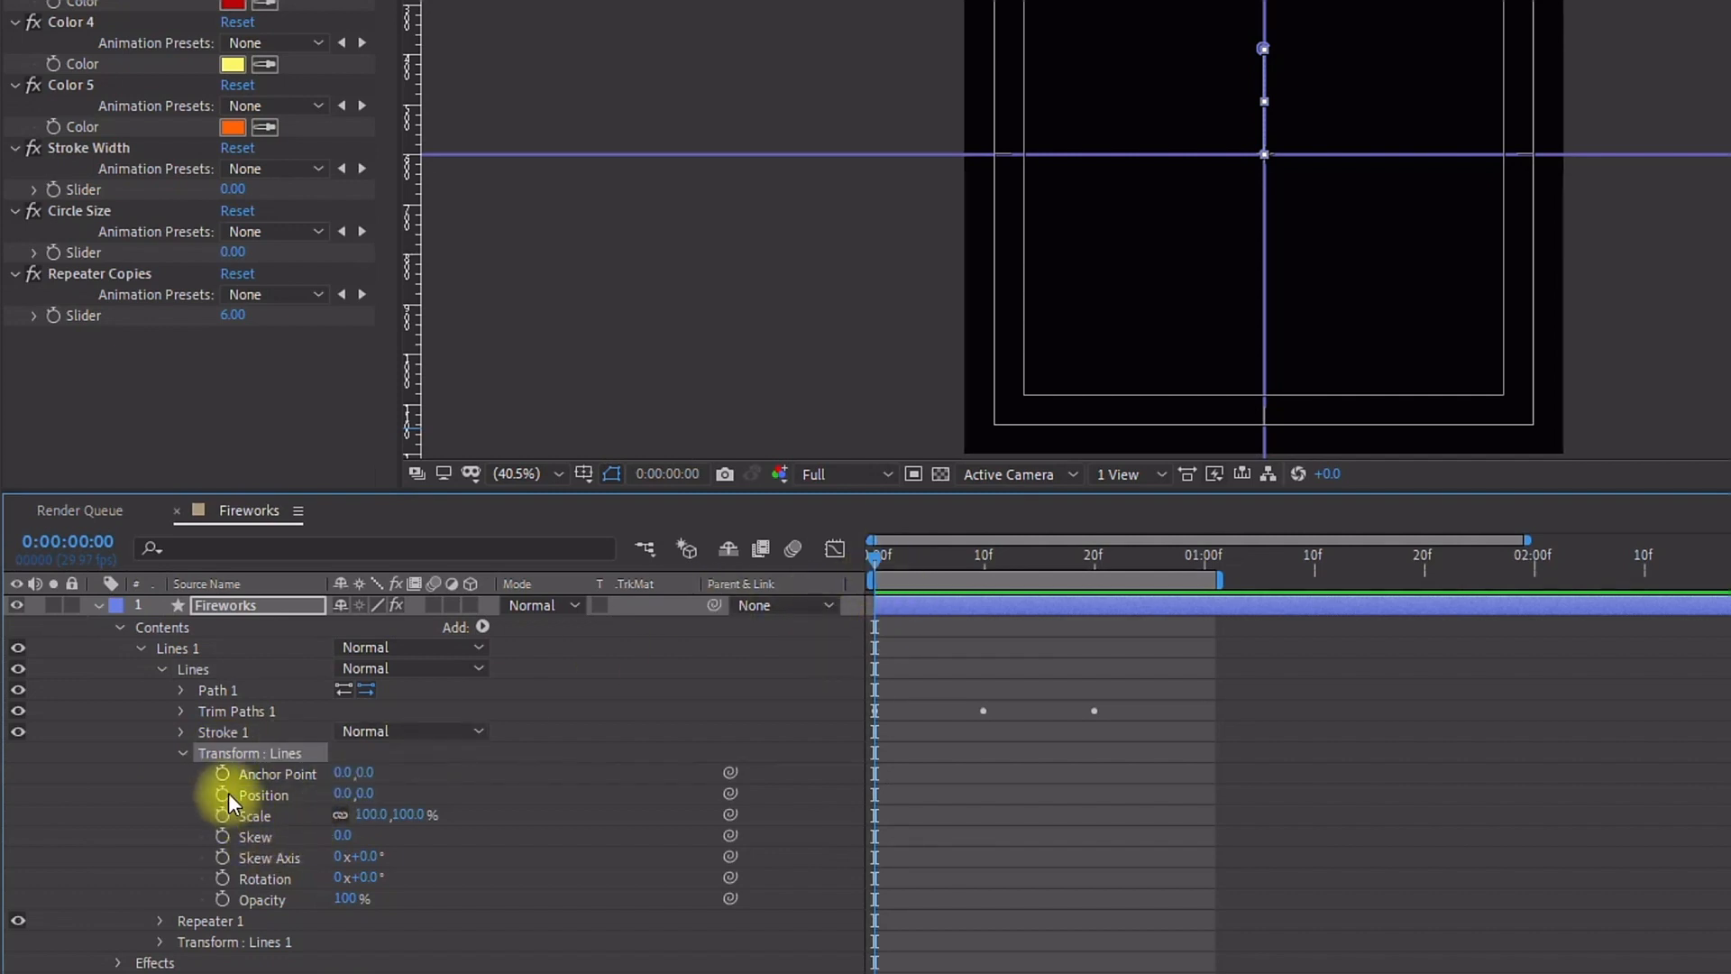
pyautogui.moveTo(888, 559); pyautogui.dragTo(1108, 551)
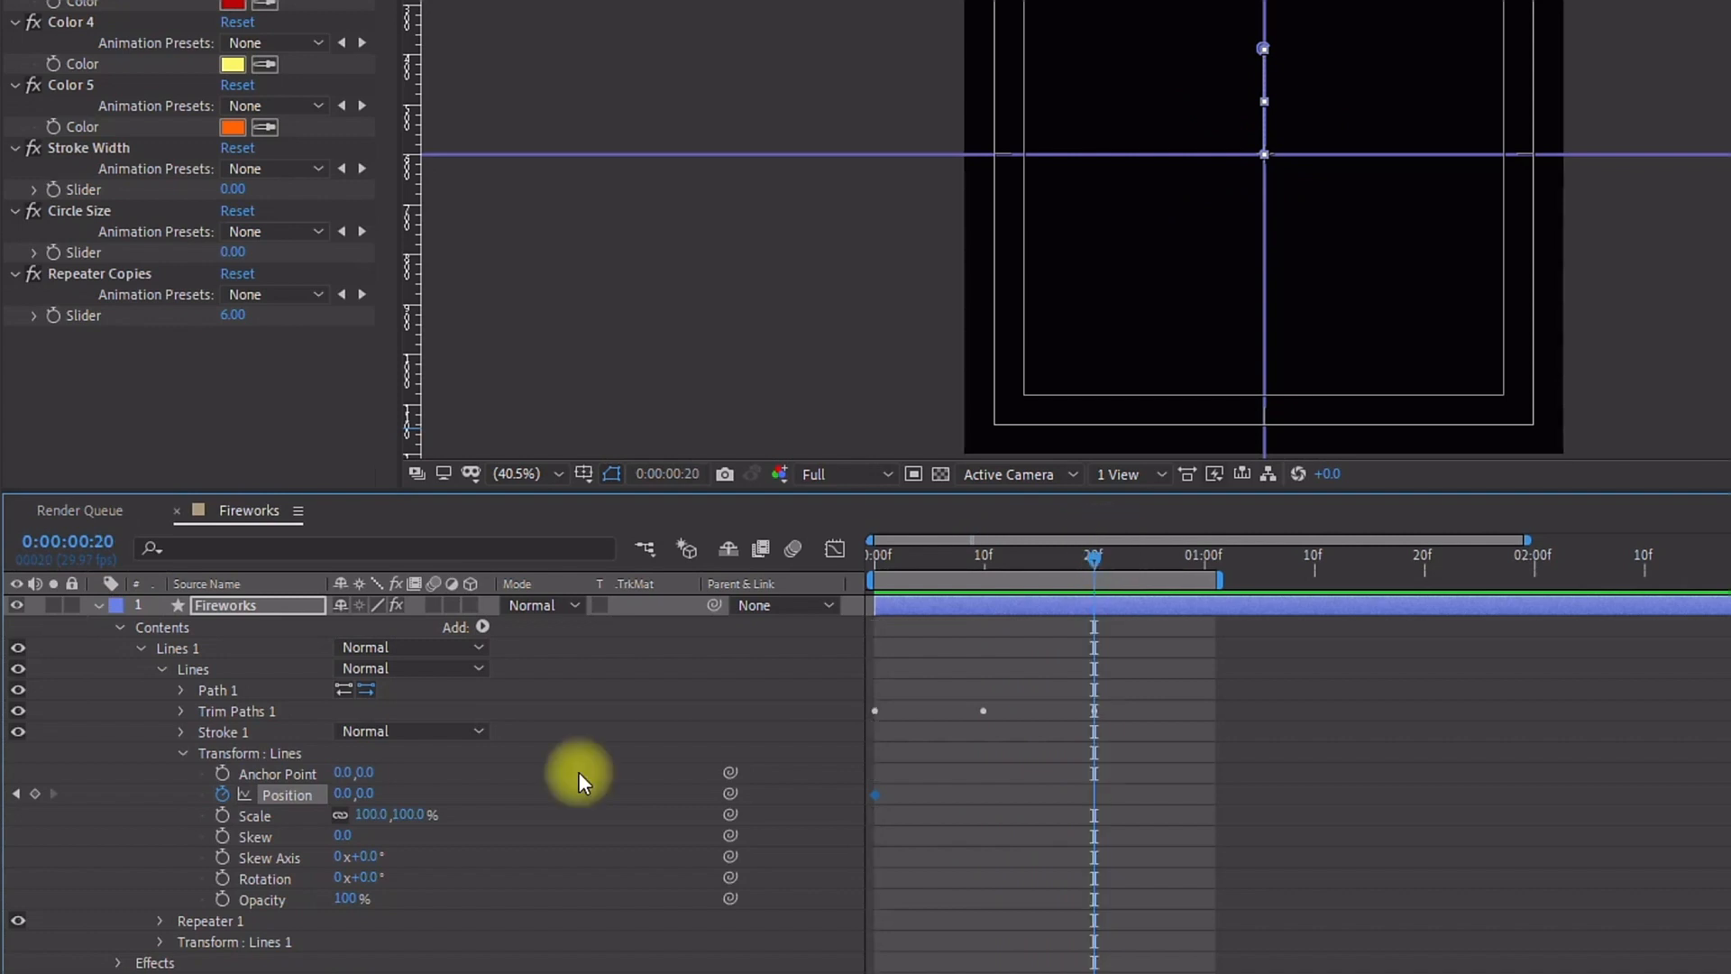
pyautogui.moveTo(367, 795); pyautogui.dragTo(18, 727)
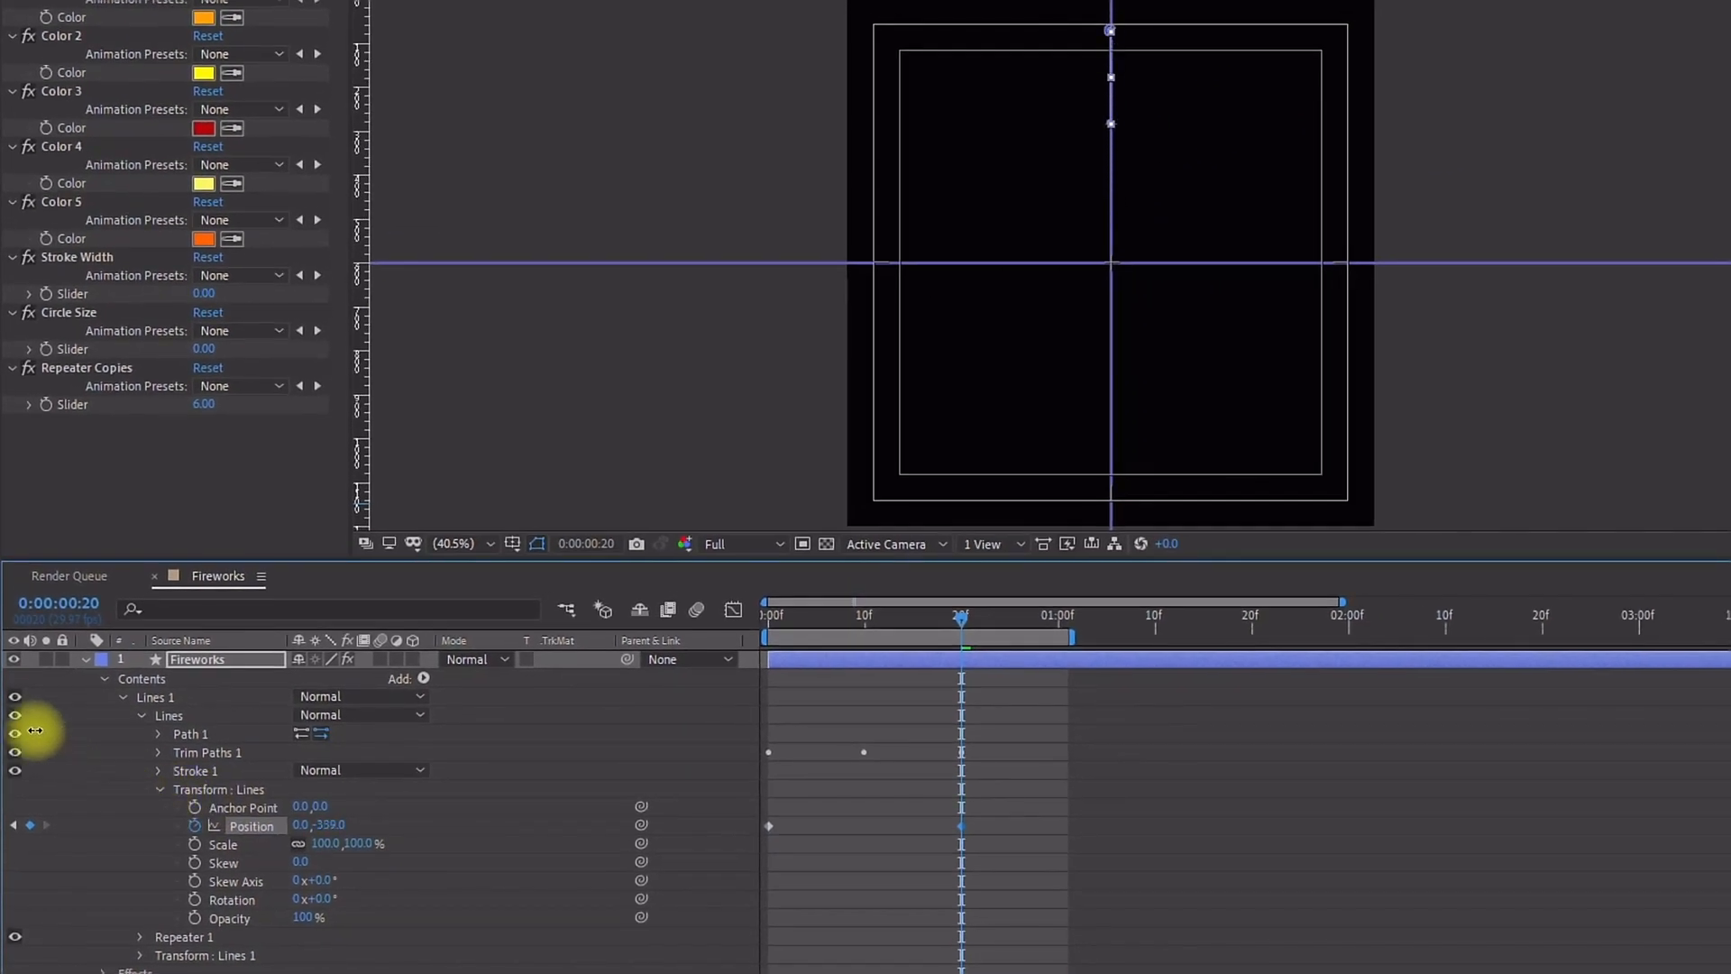
# Step: Preview the burst with the safe margins and guides hidden in the viewer
pyautogui.press('space')
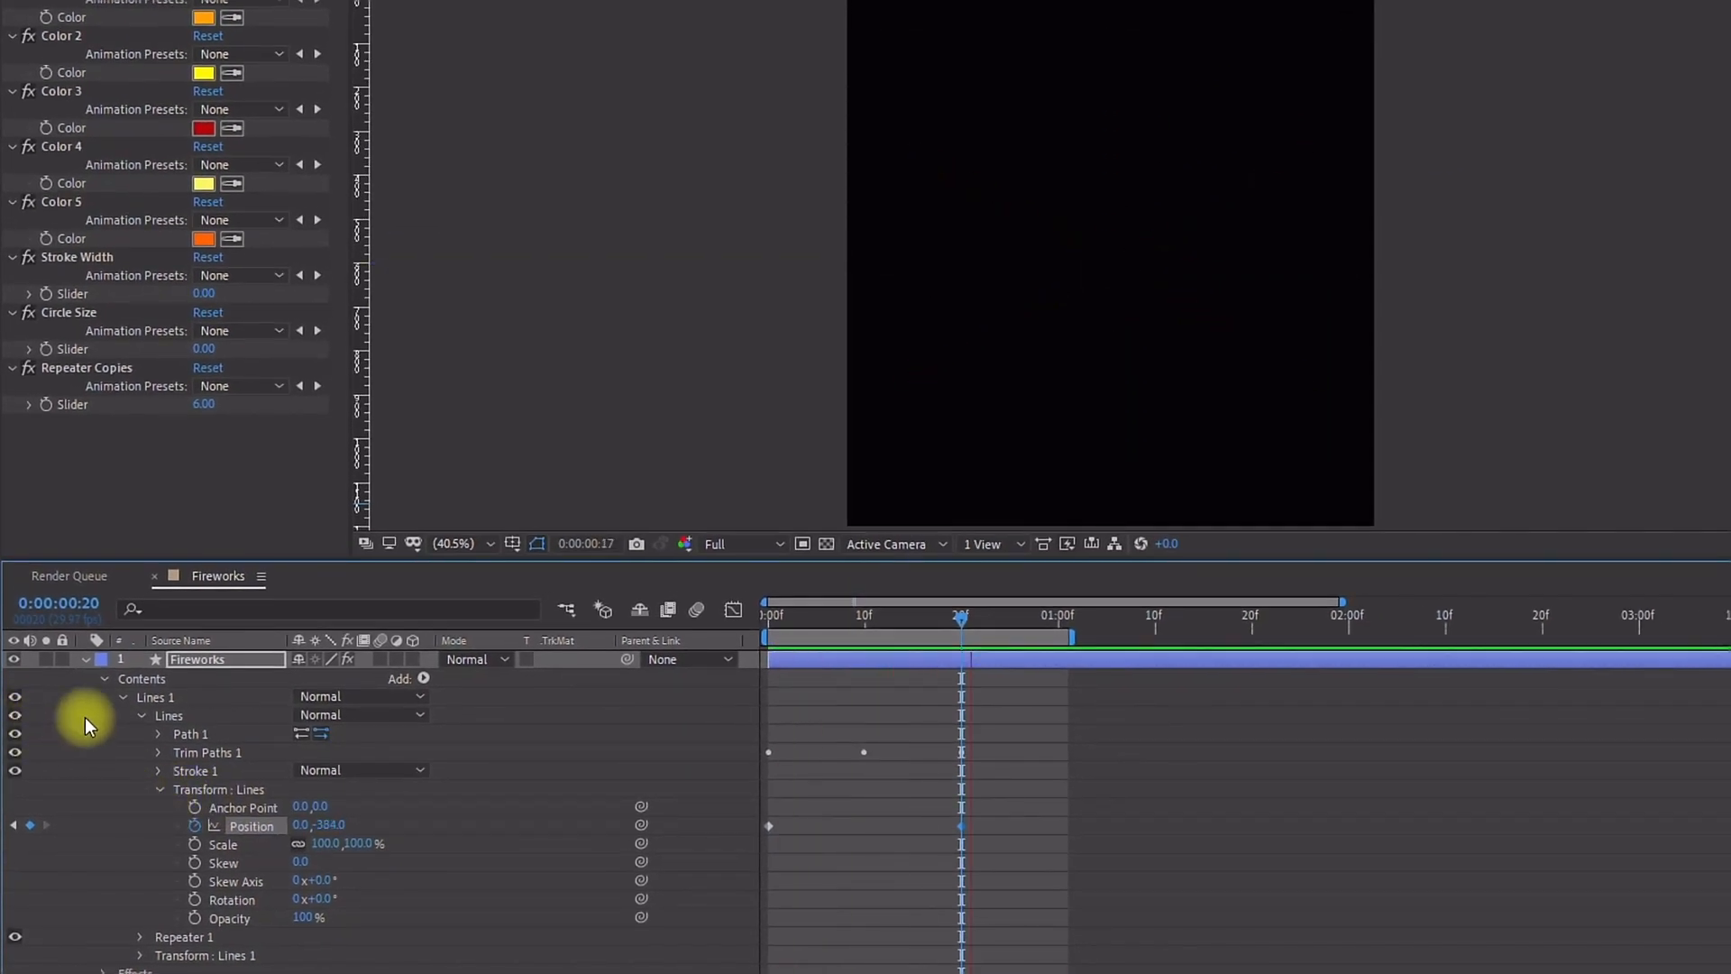
pyautogui.click(933, 617)
pyautogui.click(852, 697)
pyautogui.press("'")
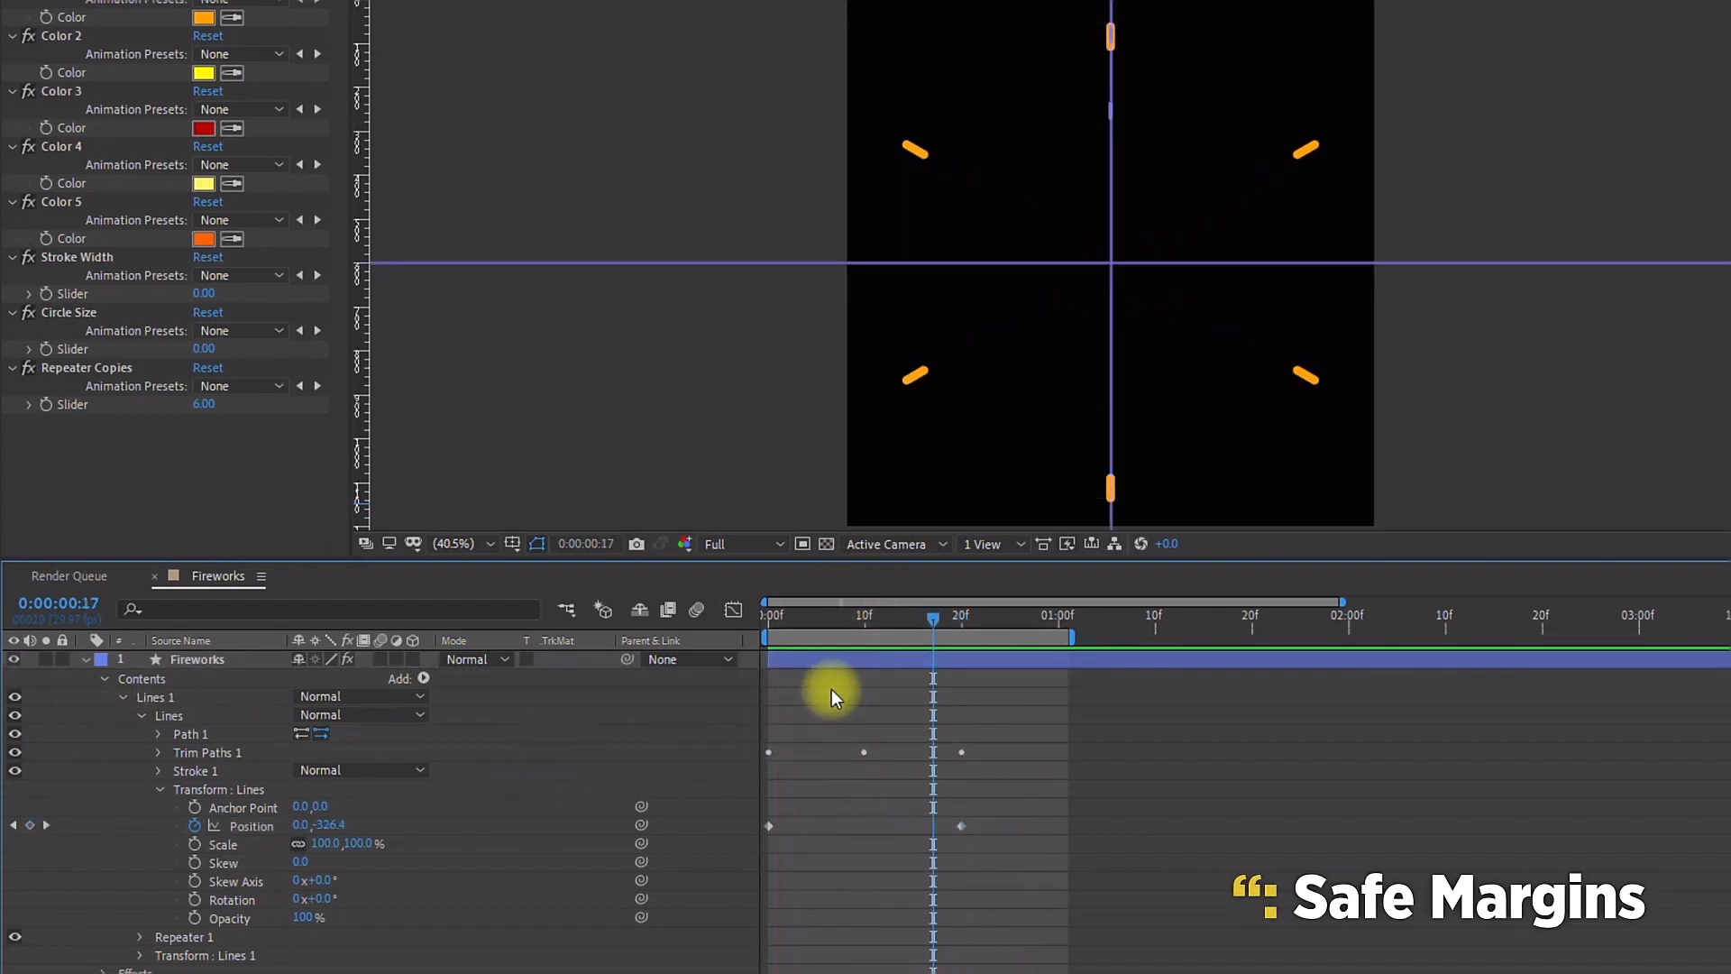
pyautogui.click(512, 543)
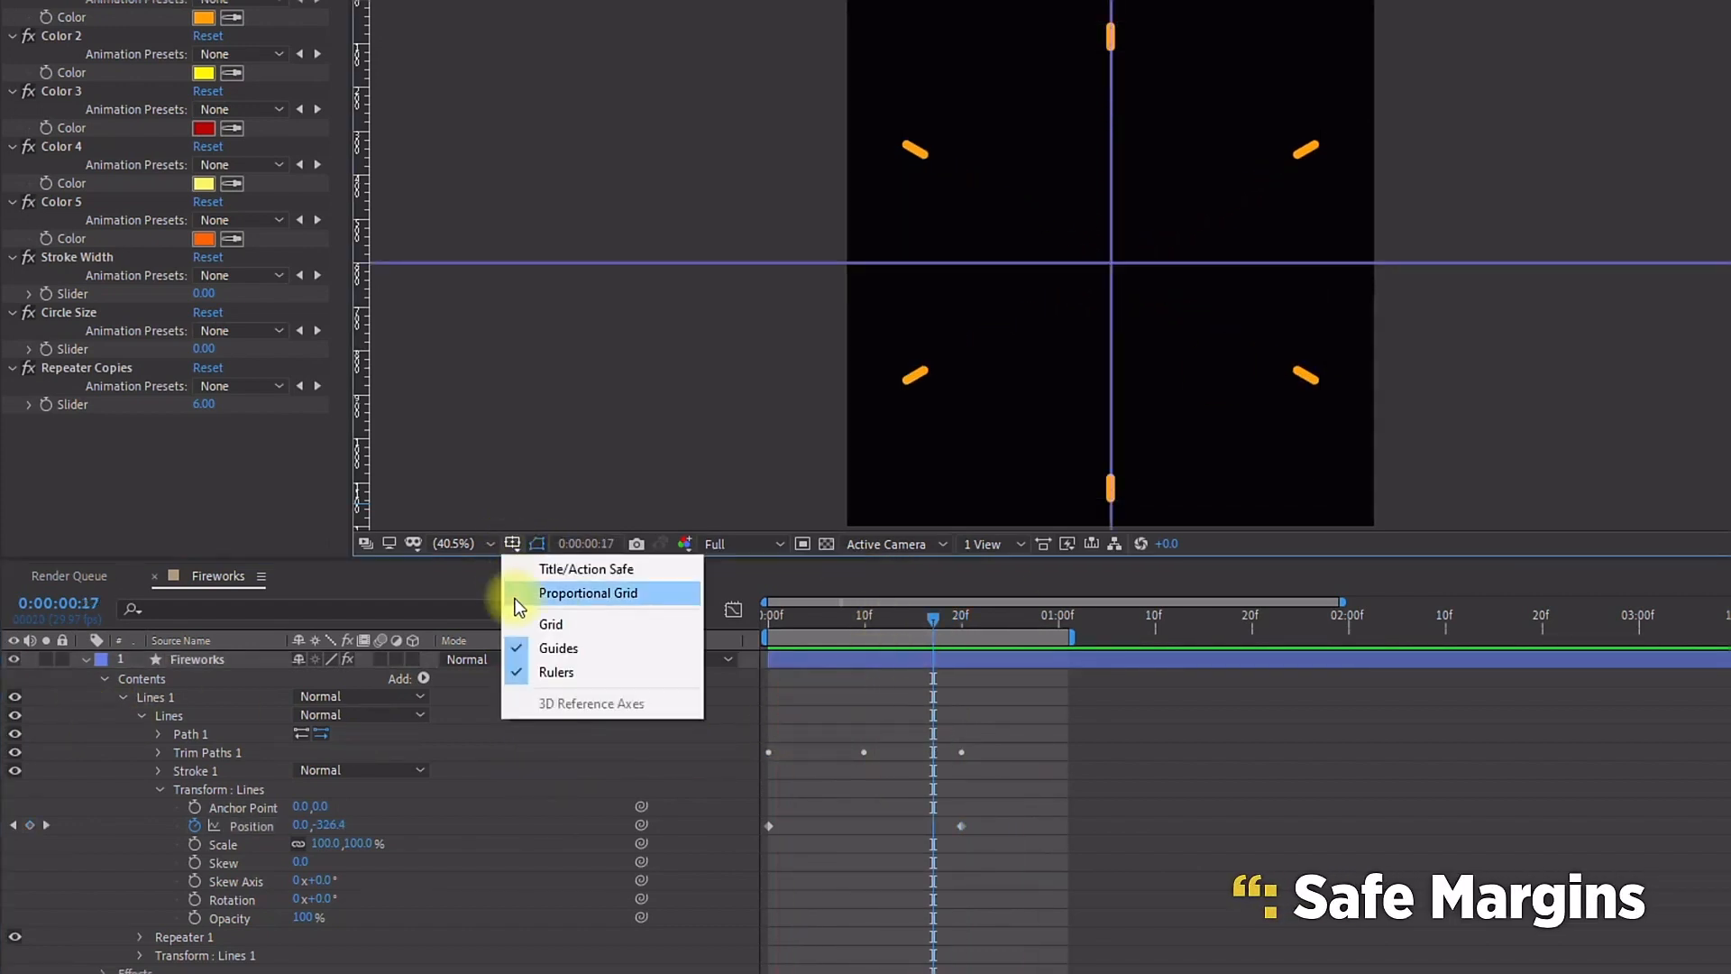
pyautogui.click(560, 652)
pyautogui.click(994, 722)
pyautogui.press('space')
pyautogui.moveTo(951, 624); pyautogui.dragTo(854, 620)
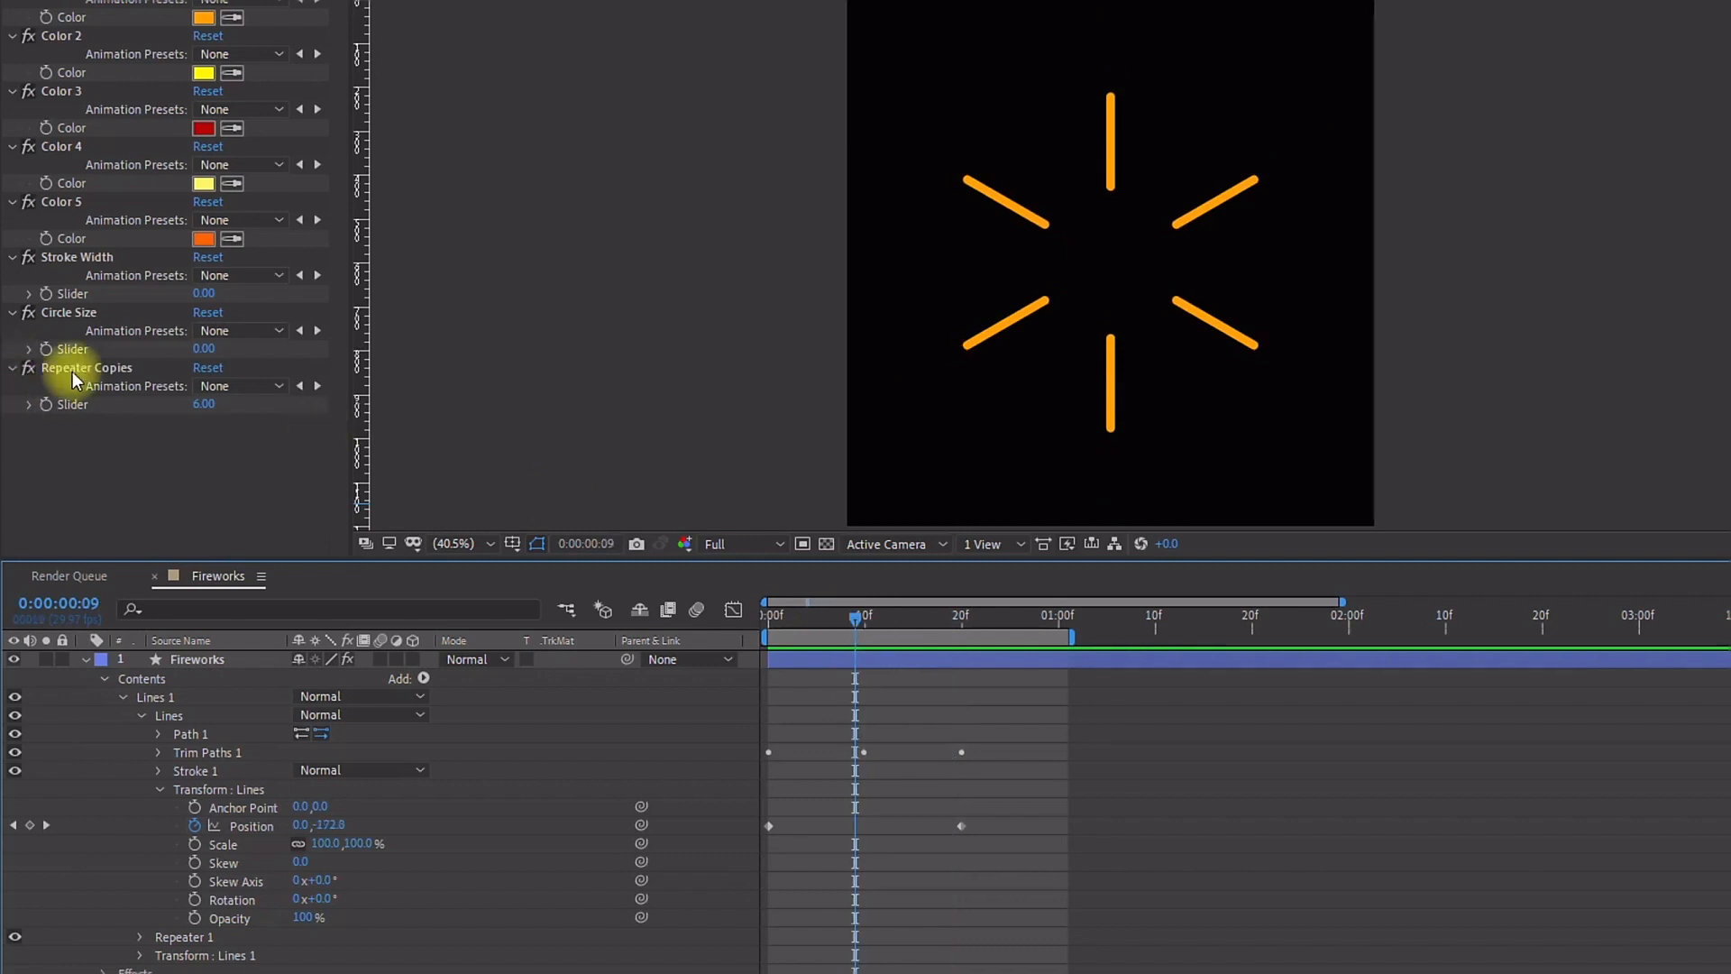
# Step: Preview the burst with the Repeater Copies slider at 5, then set the slider to 7
pyautogui.click(231, 407)
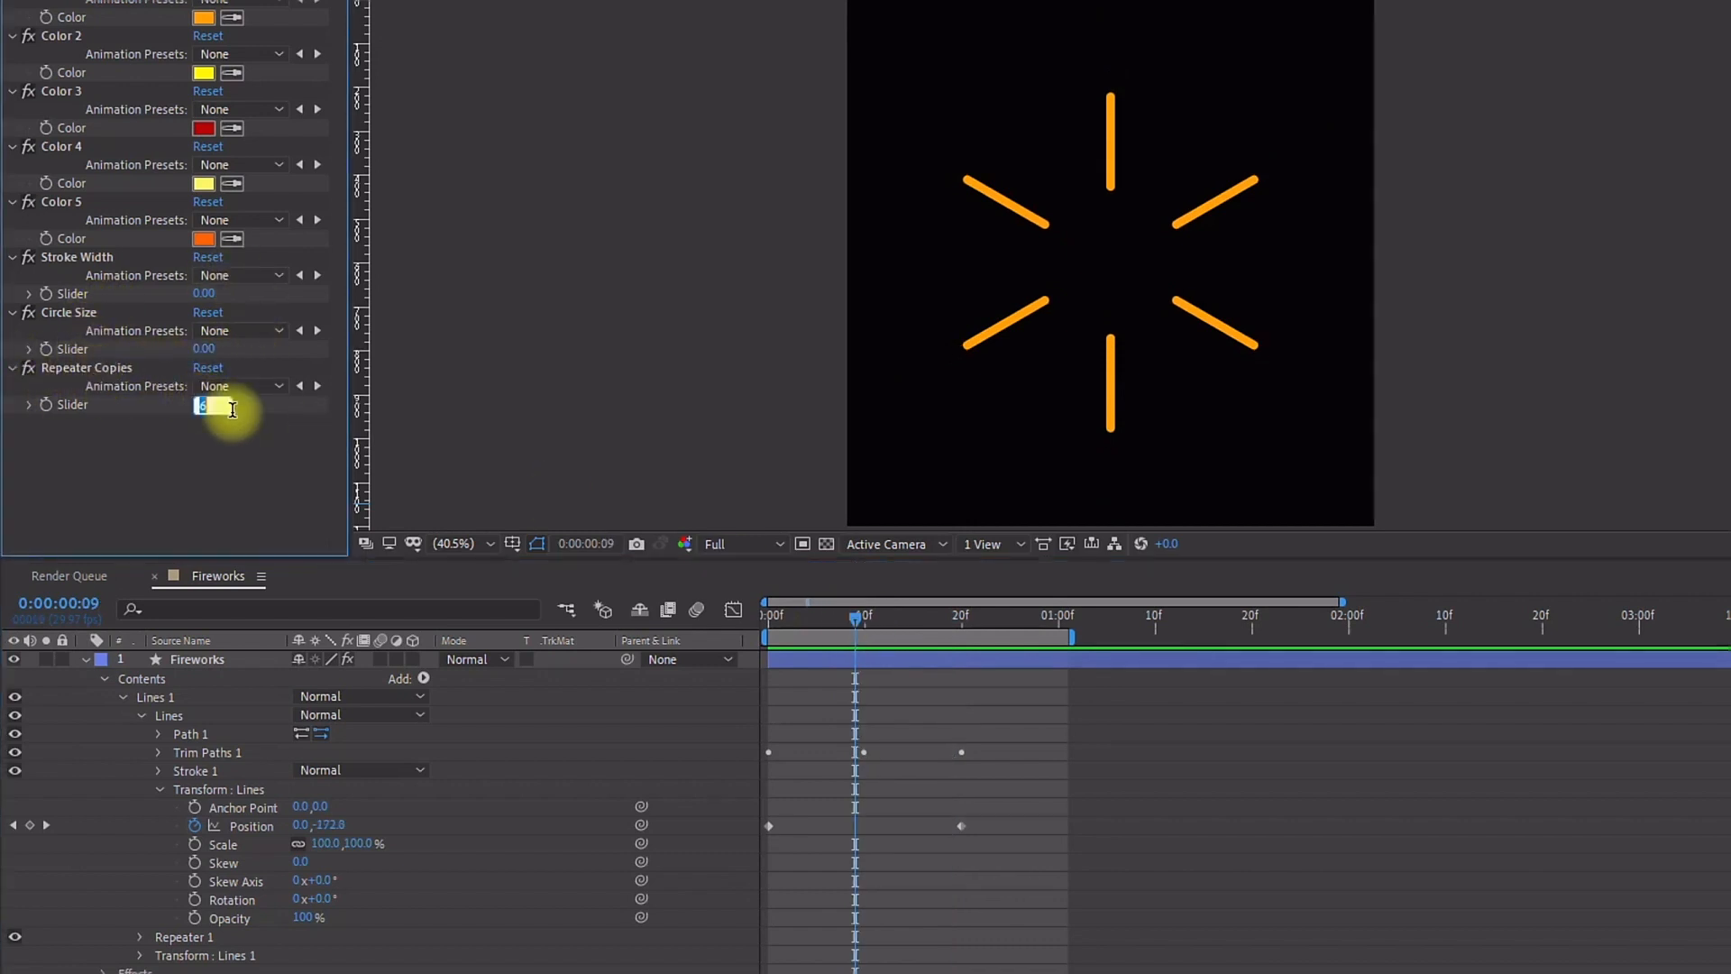
pyautogui.write('5')
pyautogui.click(842, 689)
pyautogui.press('space')
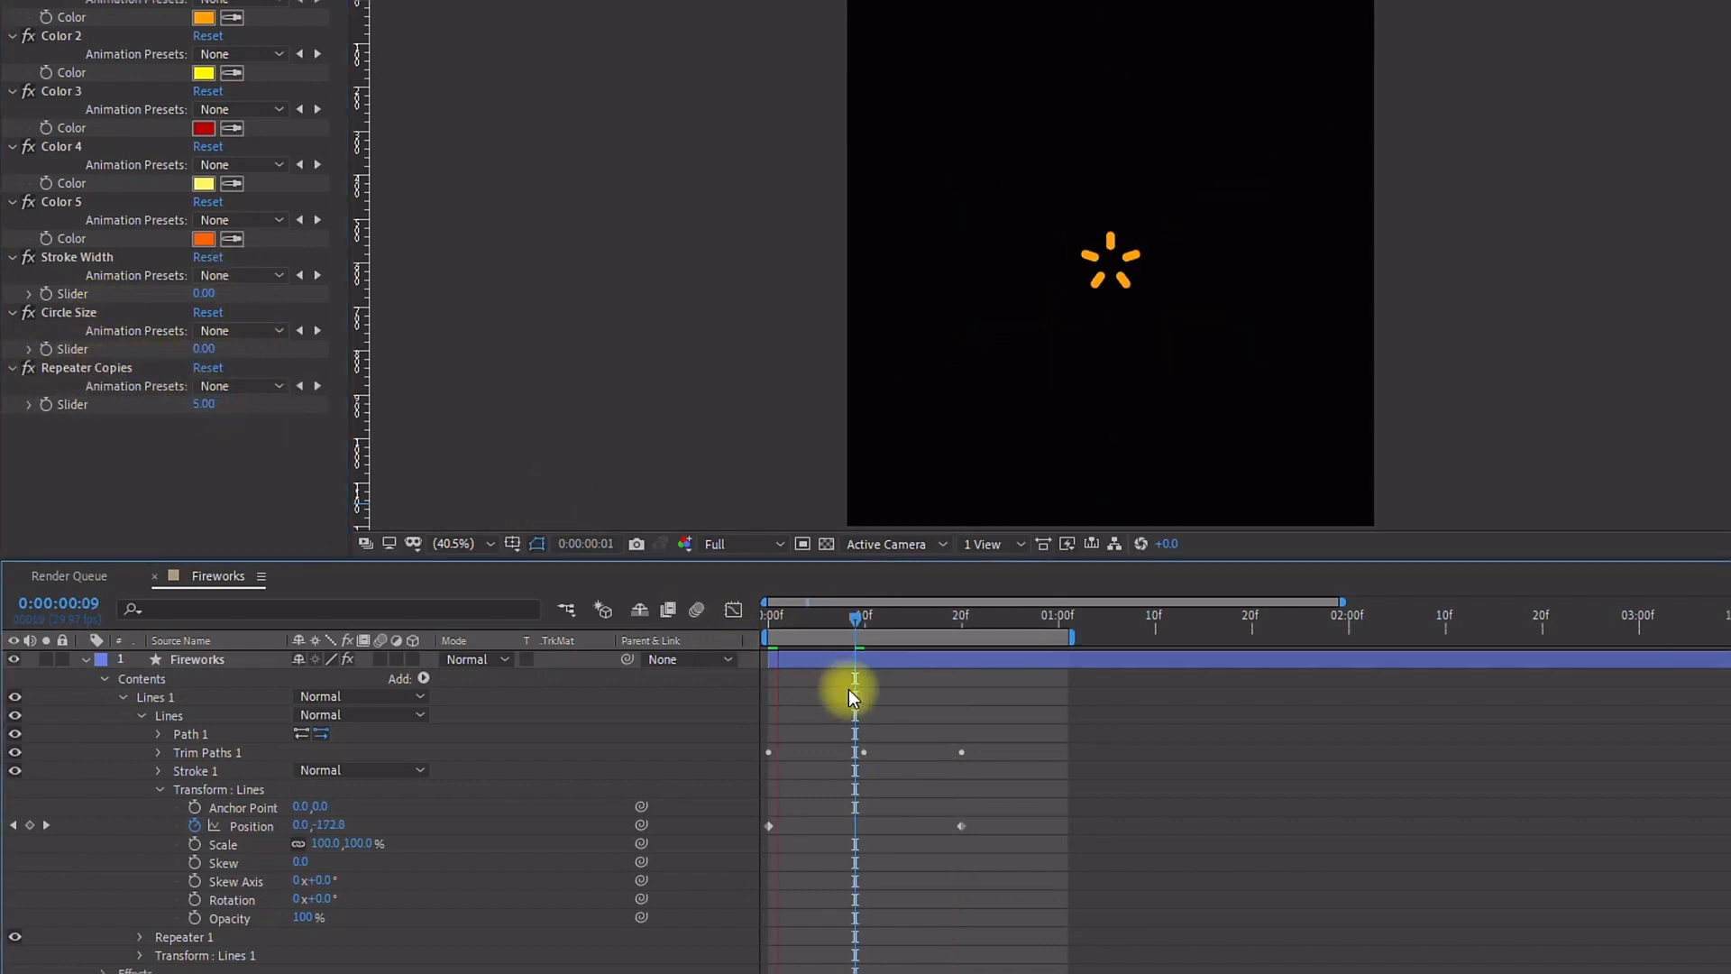
pyautogui.press('space')
pyautogui.click(202, 405)
pyautogui.write('7')
# Step: Link Stroke 1's Stroke Width to the Stroke Width slider with the pick whip
pyautogui.click(155, 791)
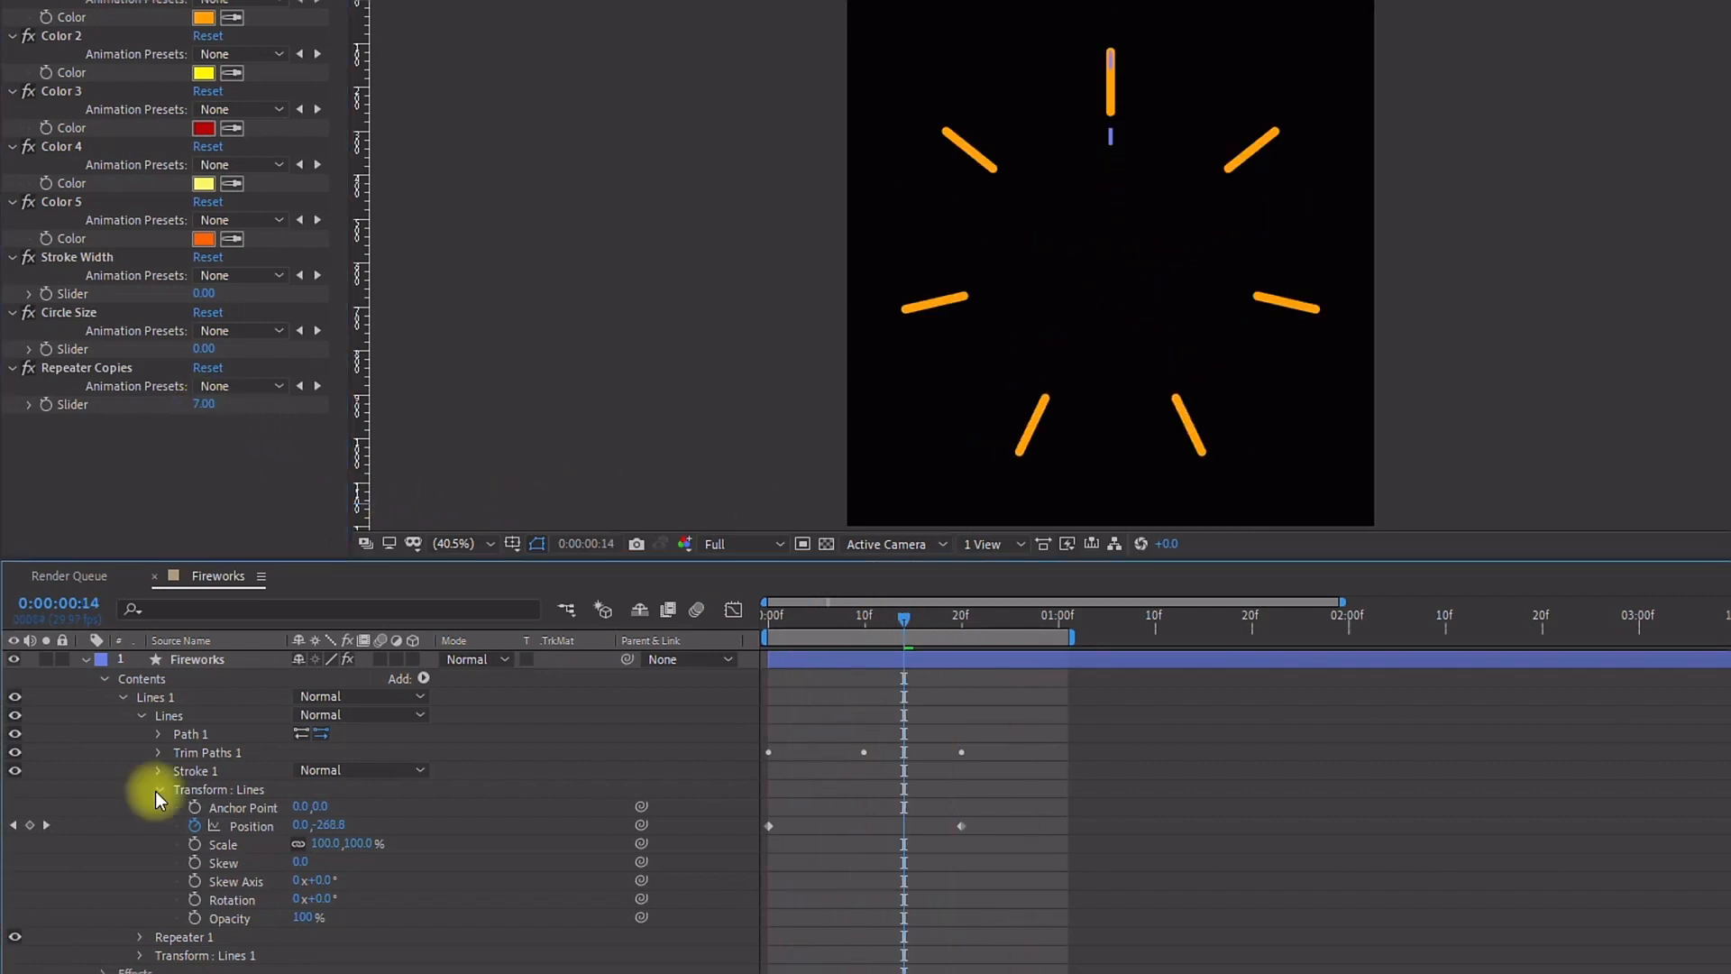
pyautogui.click(155, 792)
pyautogui.click(159, 770)
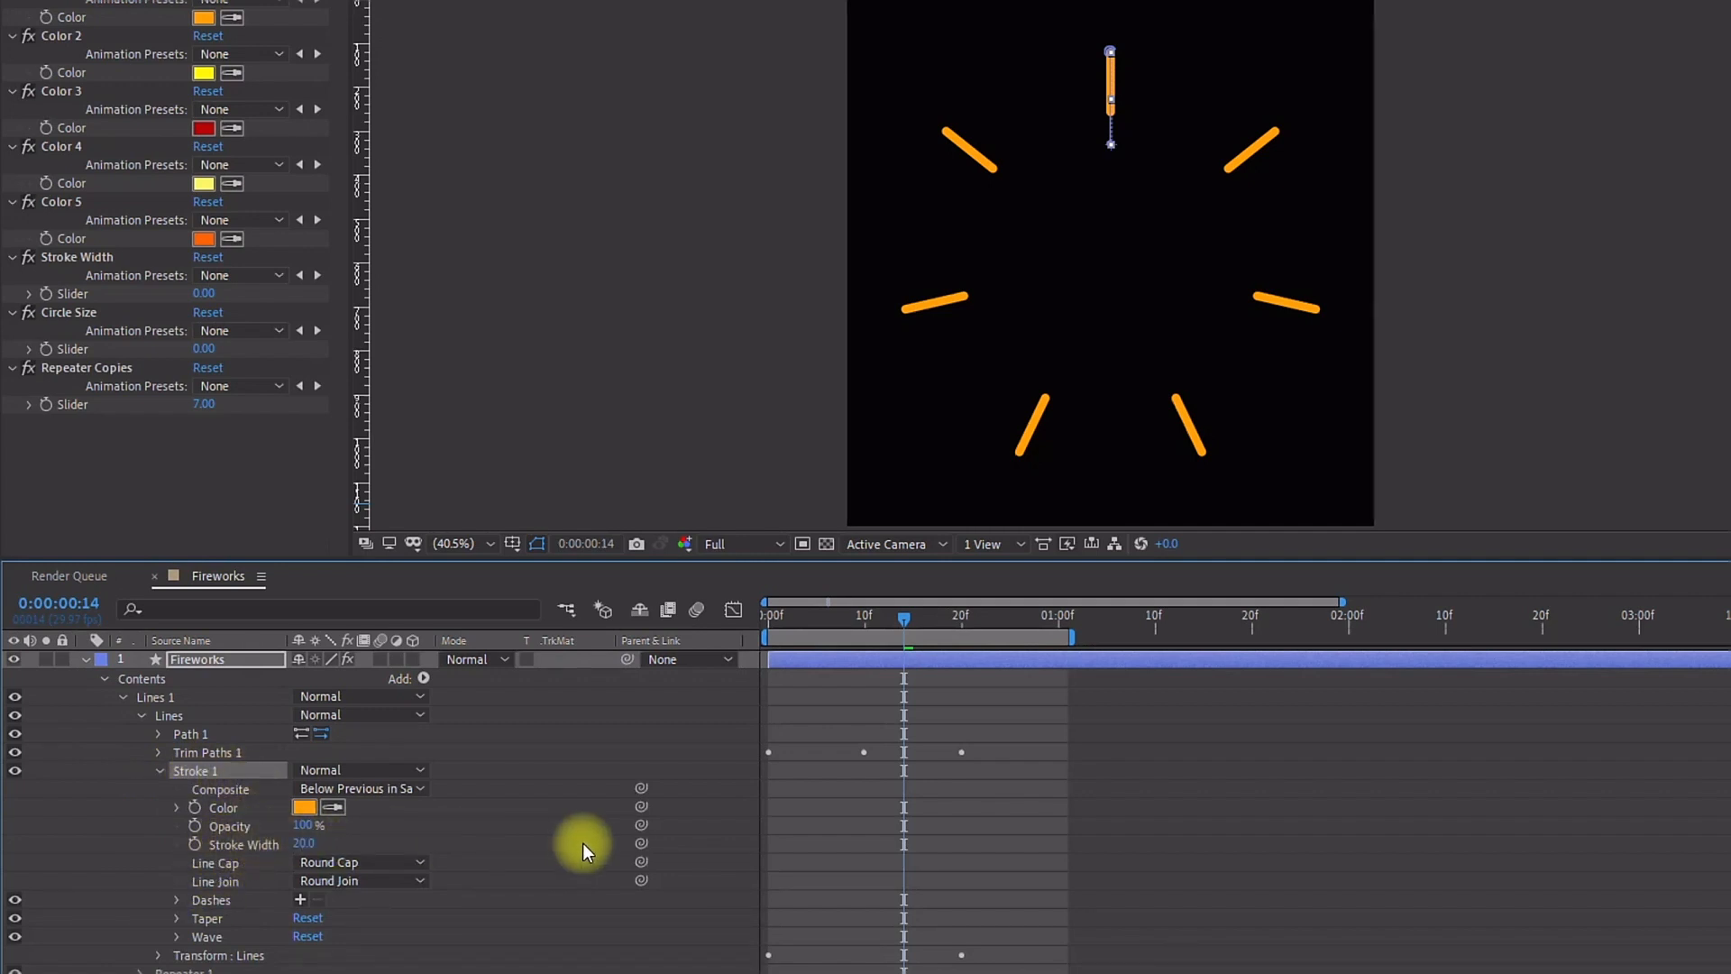
pyautogui.moveTo(641, 841)
pyautogui.mouseDown()
pyautogui.moveTo(226, 498)
pyautogui.moveTo(75, 257)
pyautogui.moveTo(85, 290)
pyautogui.mouseUp()
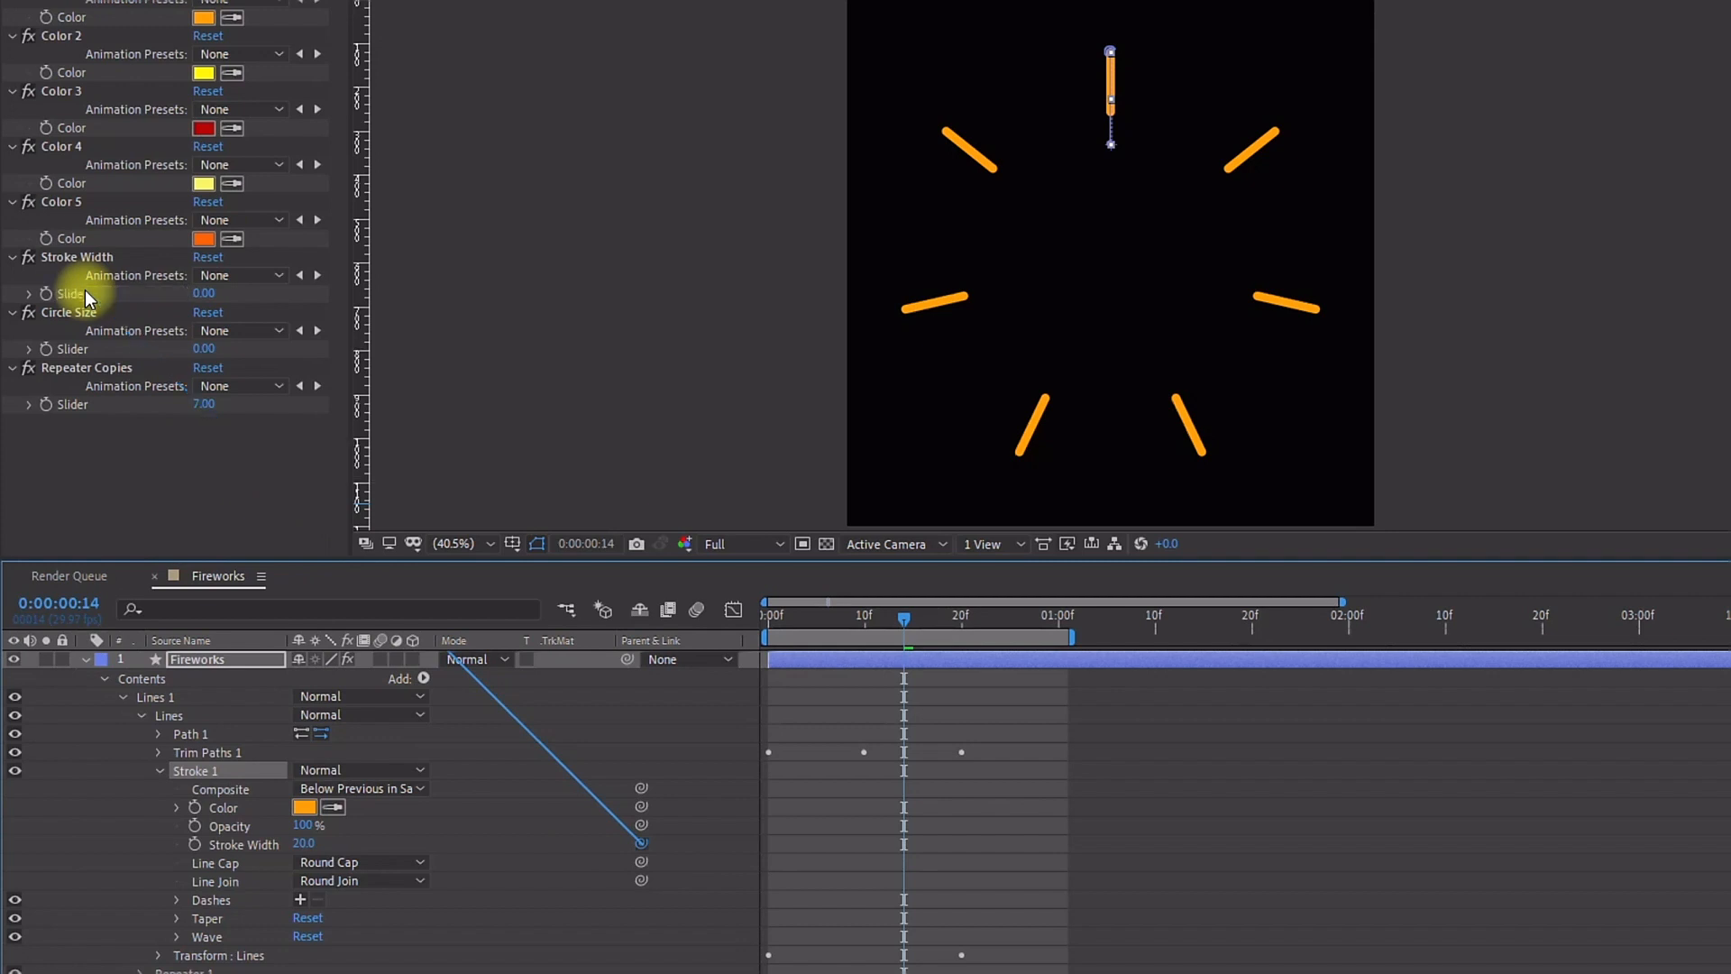
# Step: Try Stroke Width slider values of 10, 20 and 50, settling on 25
pyautogui.click(203, 296)
pyautogui.write('10')
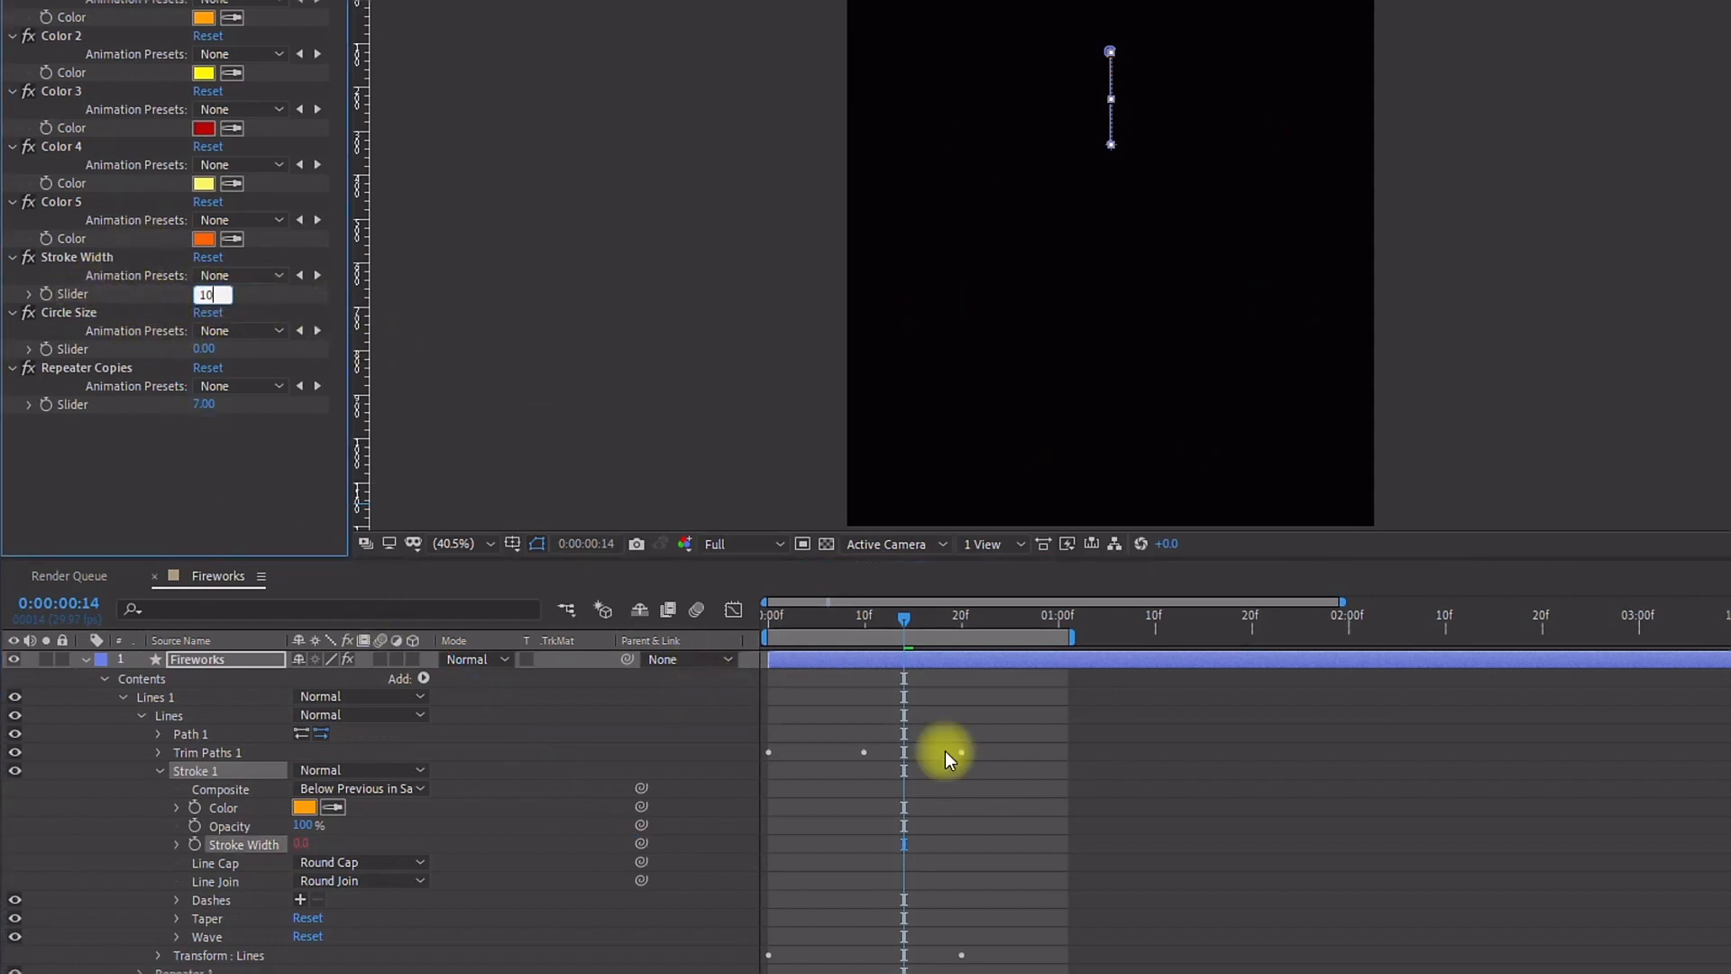
pyautogui.click(839, 705)
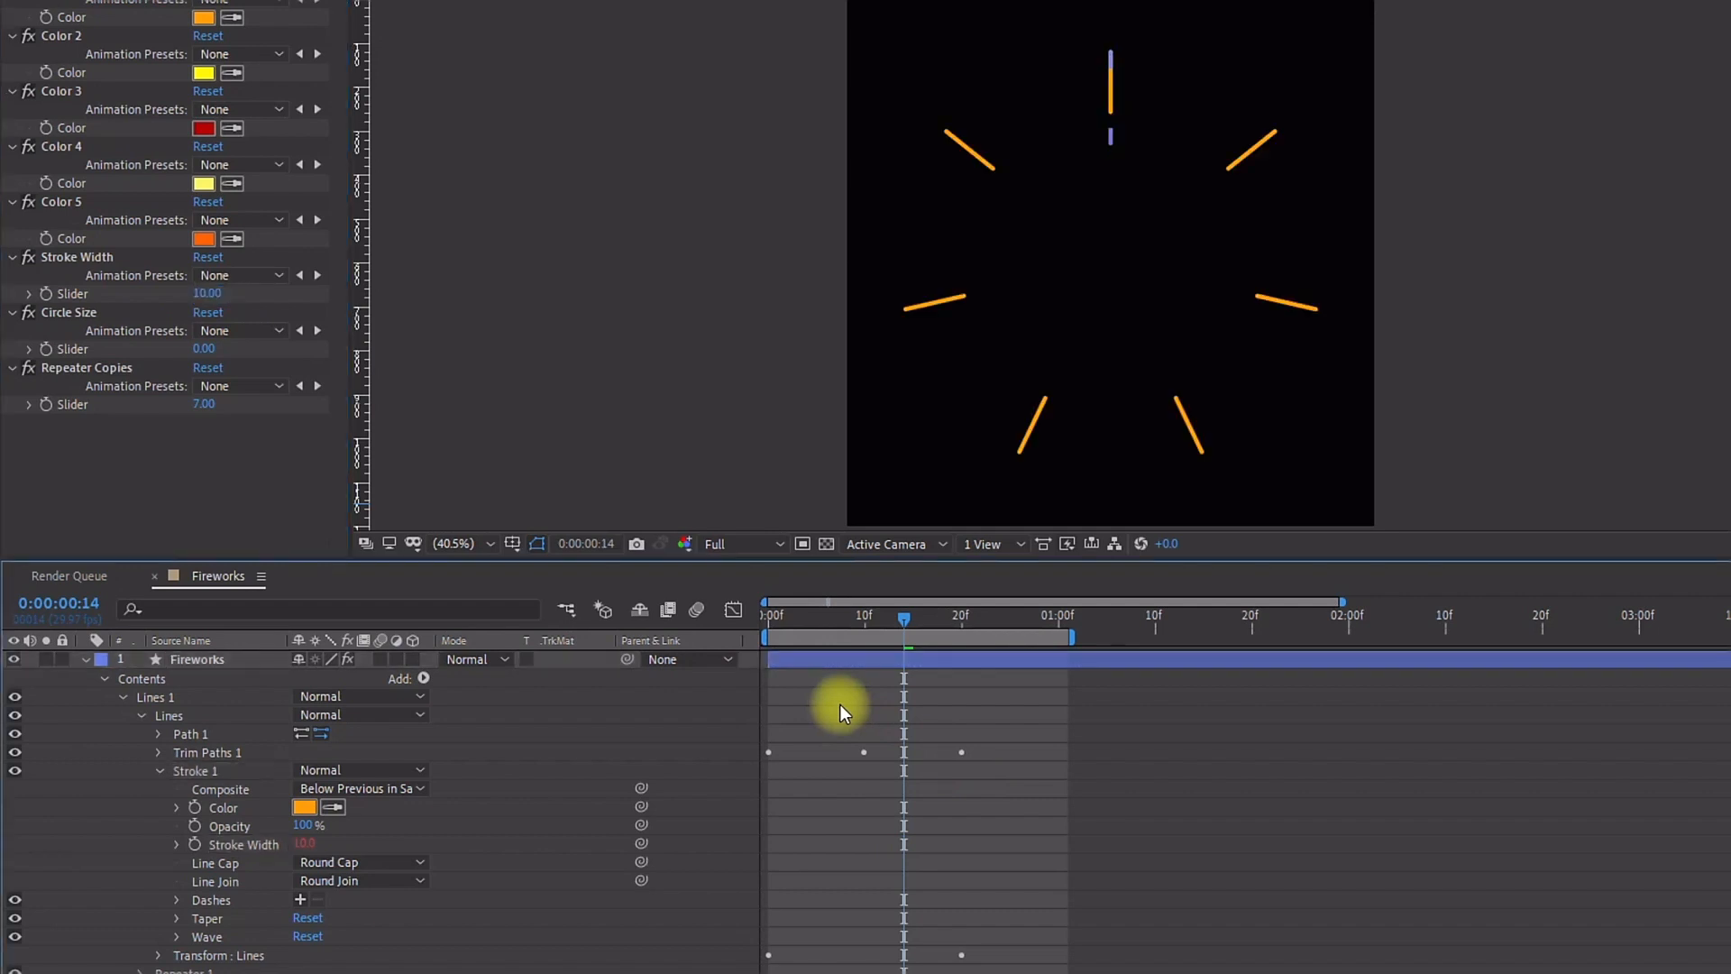
pyautogui.click(200, 296)
pyautogui.write('20')
pyautogui.press('Return')
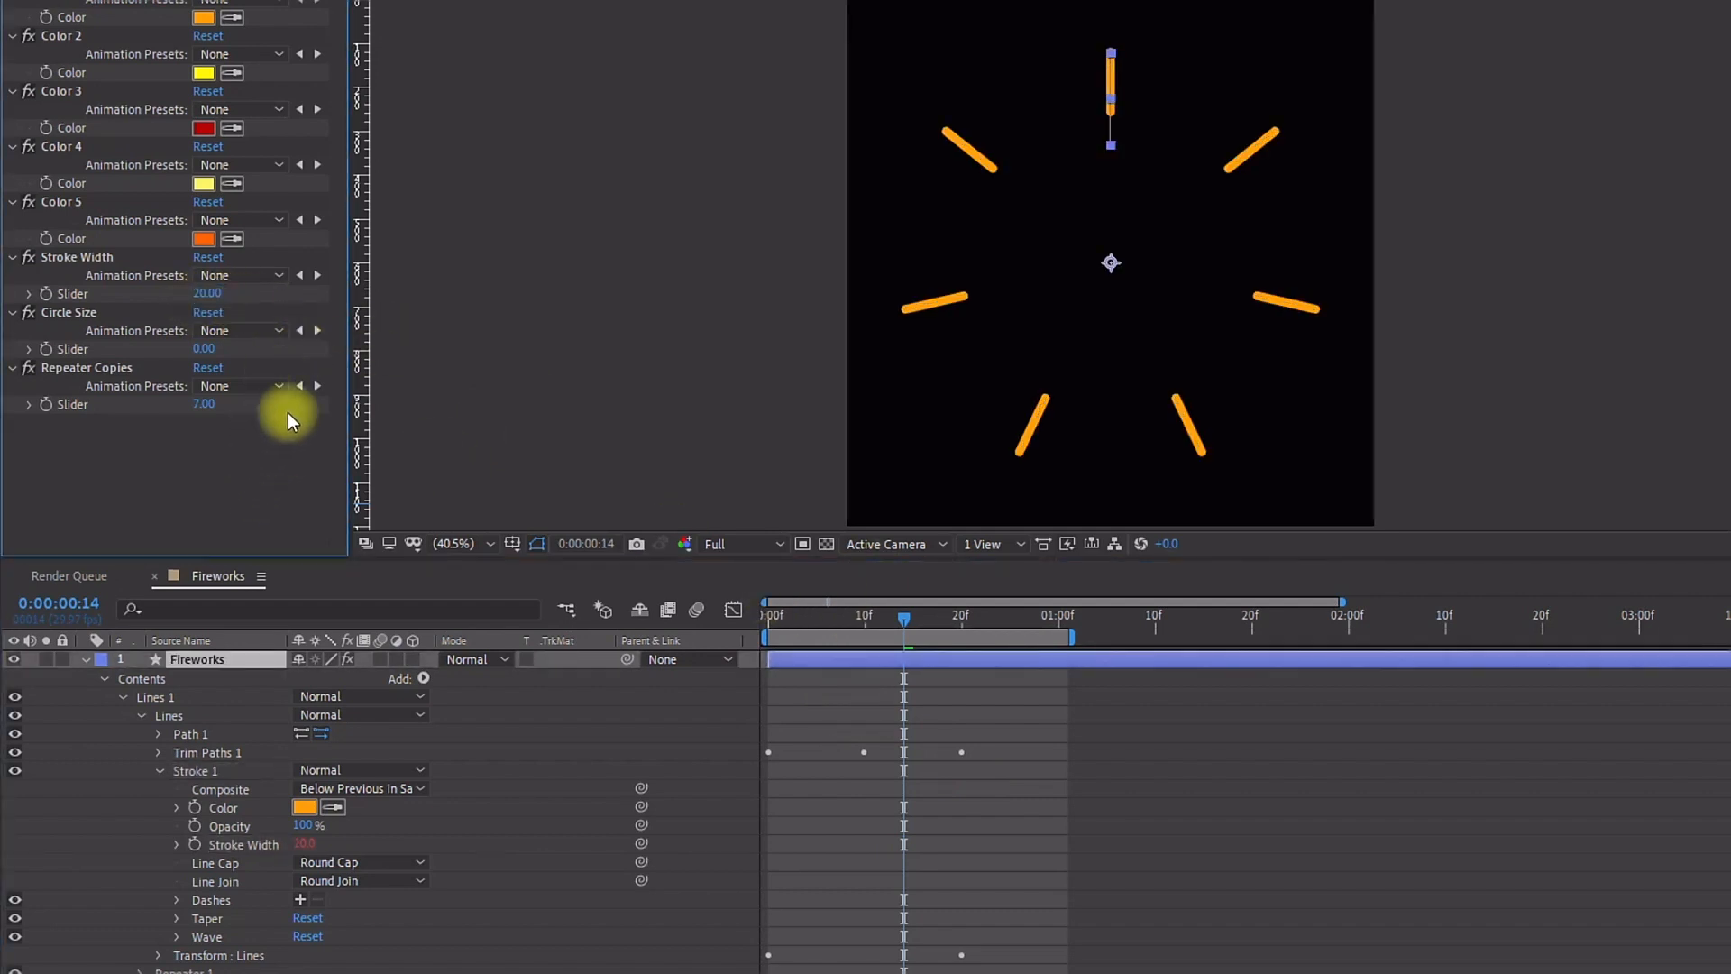
pyautogui.click(210, 294)
pyautogui.write('50')
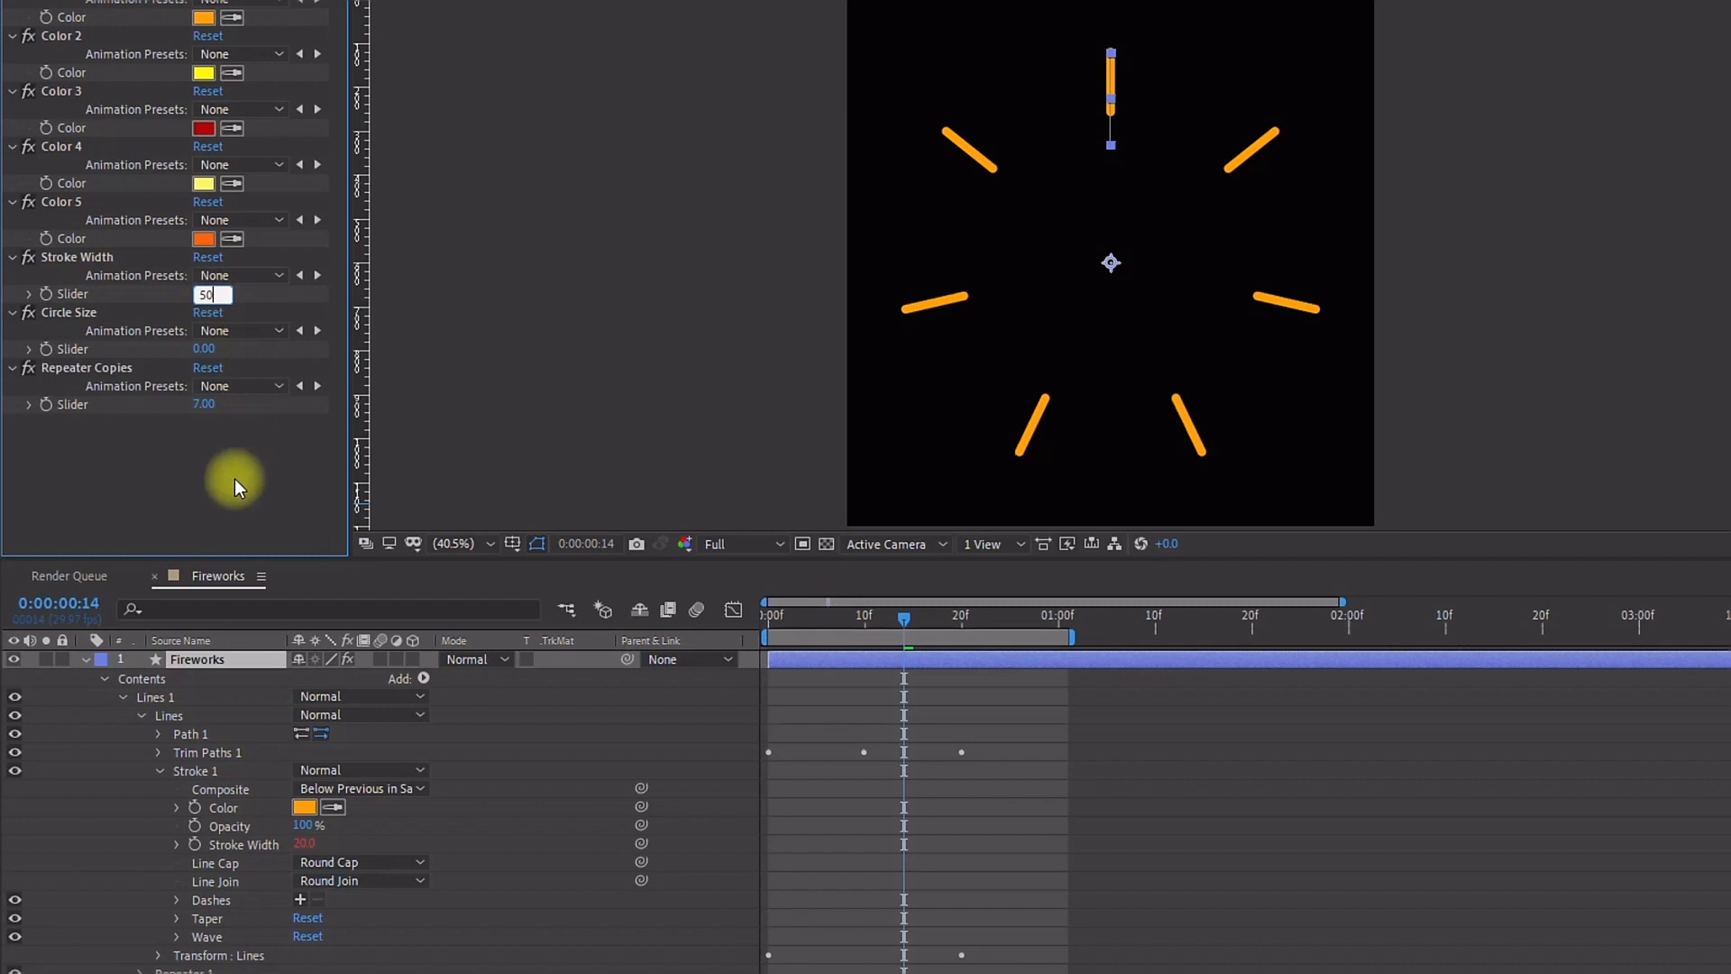
pyautogui.click(236, 485)
pyautogui.click(204, 293)
pyautogui.write('25')
pyautogui.click(274, 487)
pyautogui.moveTo(778, 617)
pyautogui.mouseDown()
pyautogui.moveTo(843, 607)
pyautogui.moveTo(684, 614)
pyautogui.mouseUp()
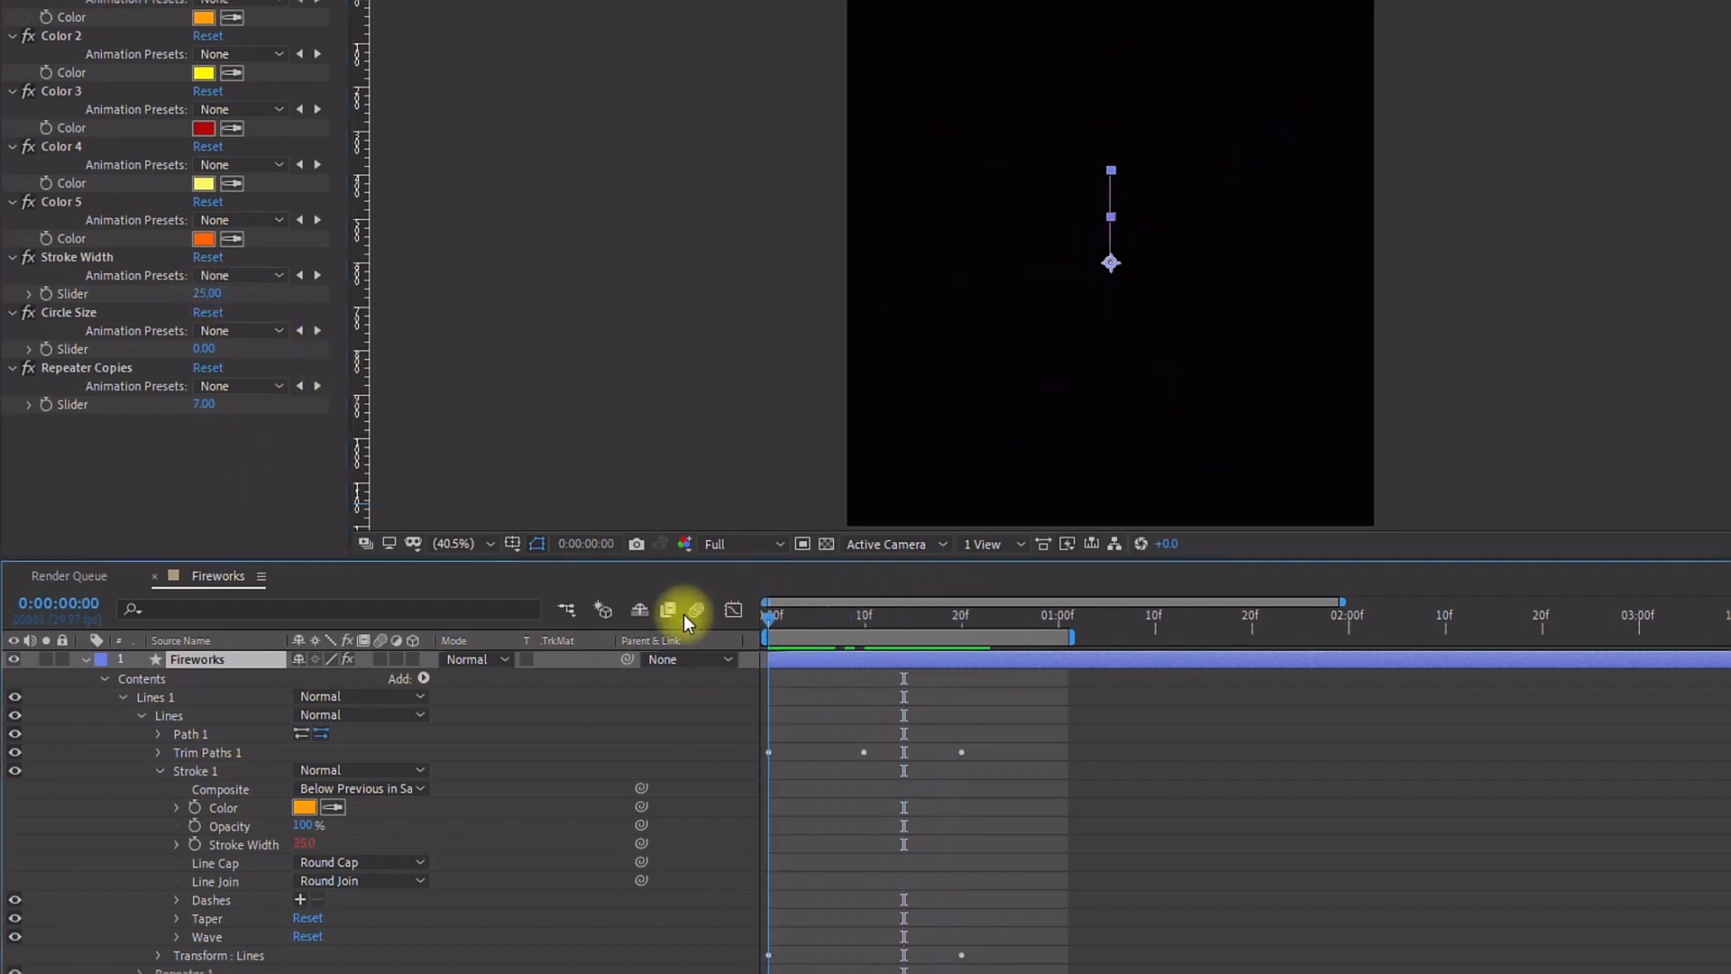
# Step: Duplicate the Lines 1 group and move the copy below the original
pyautogui.click(122, 696)
pyautogui.click(160, 701)
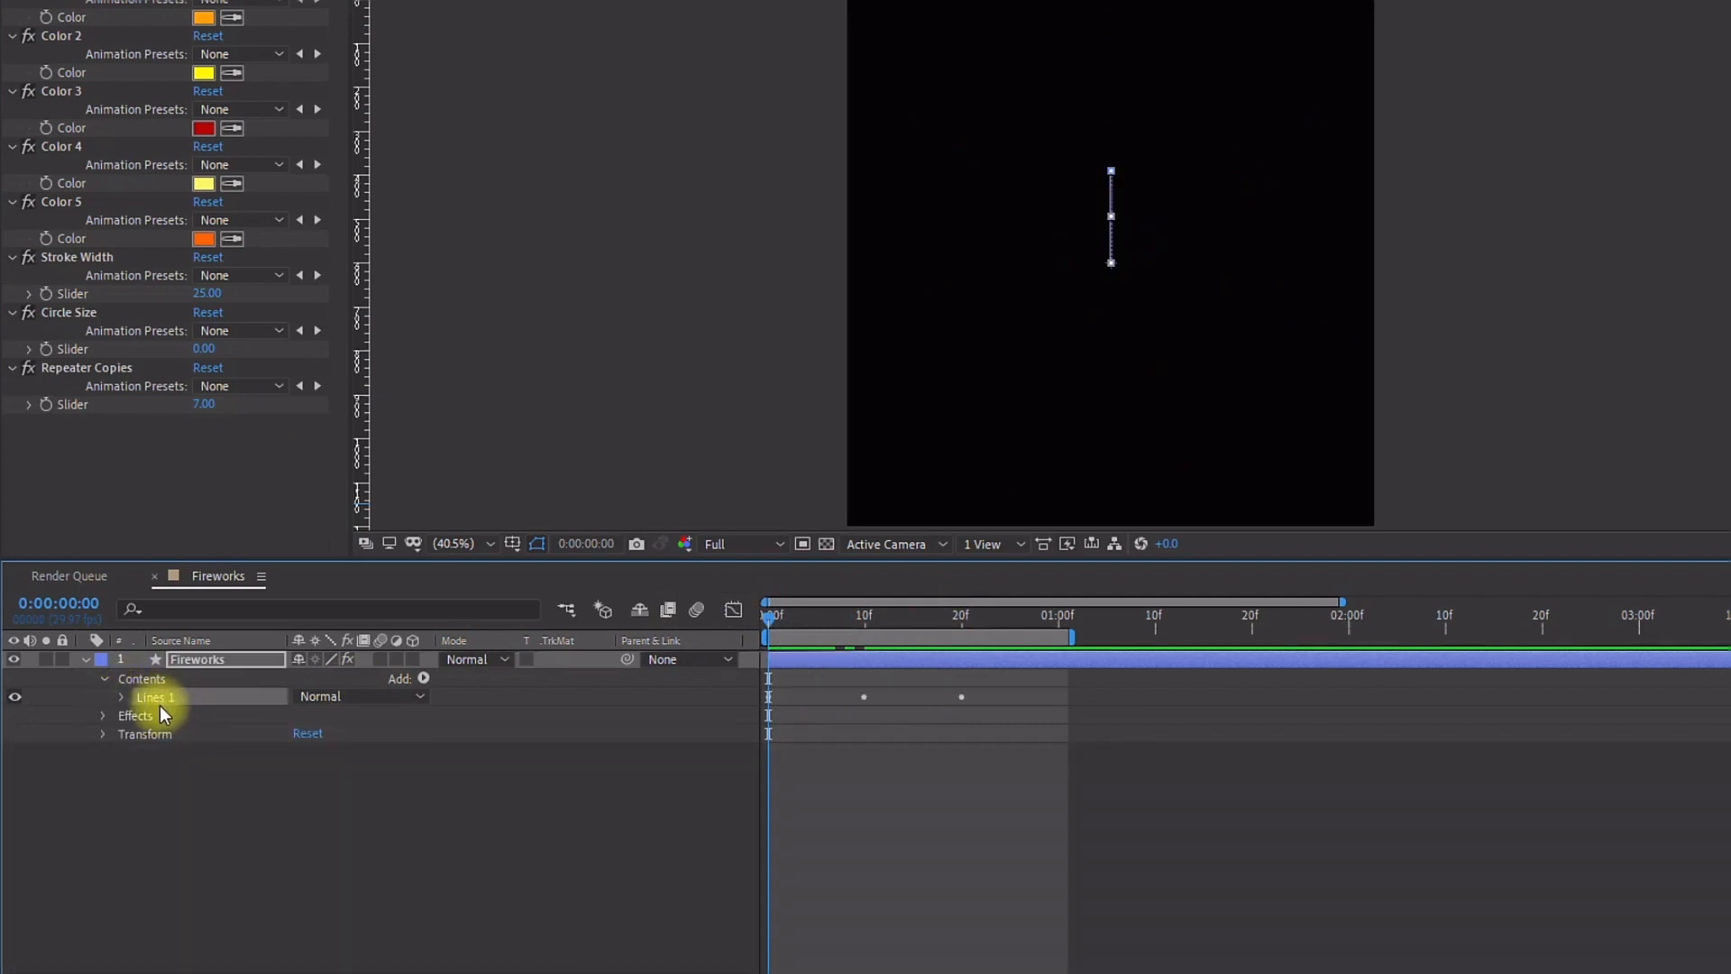
pyautogui.hotkey('ctrl', 'd')
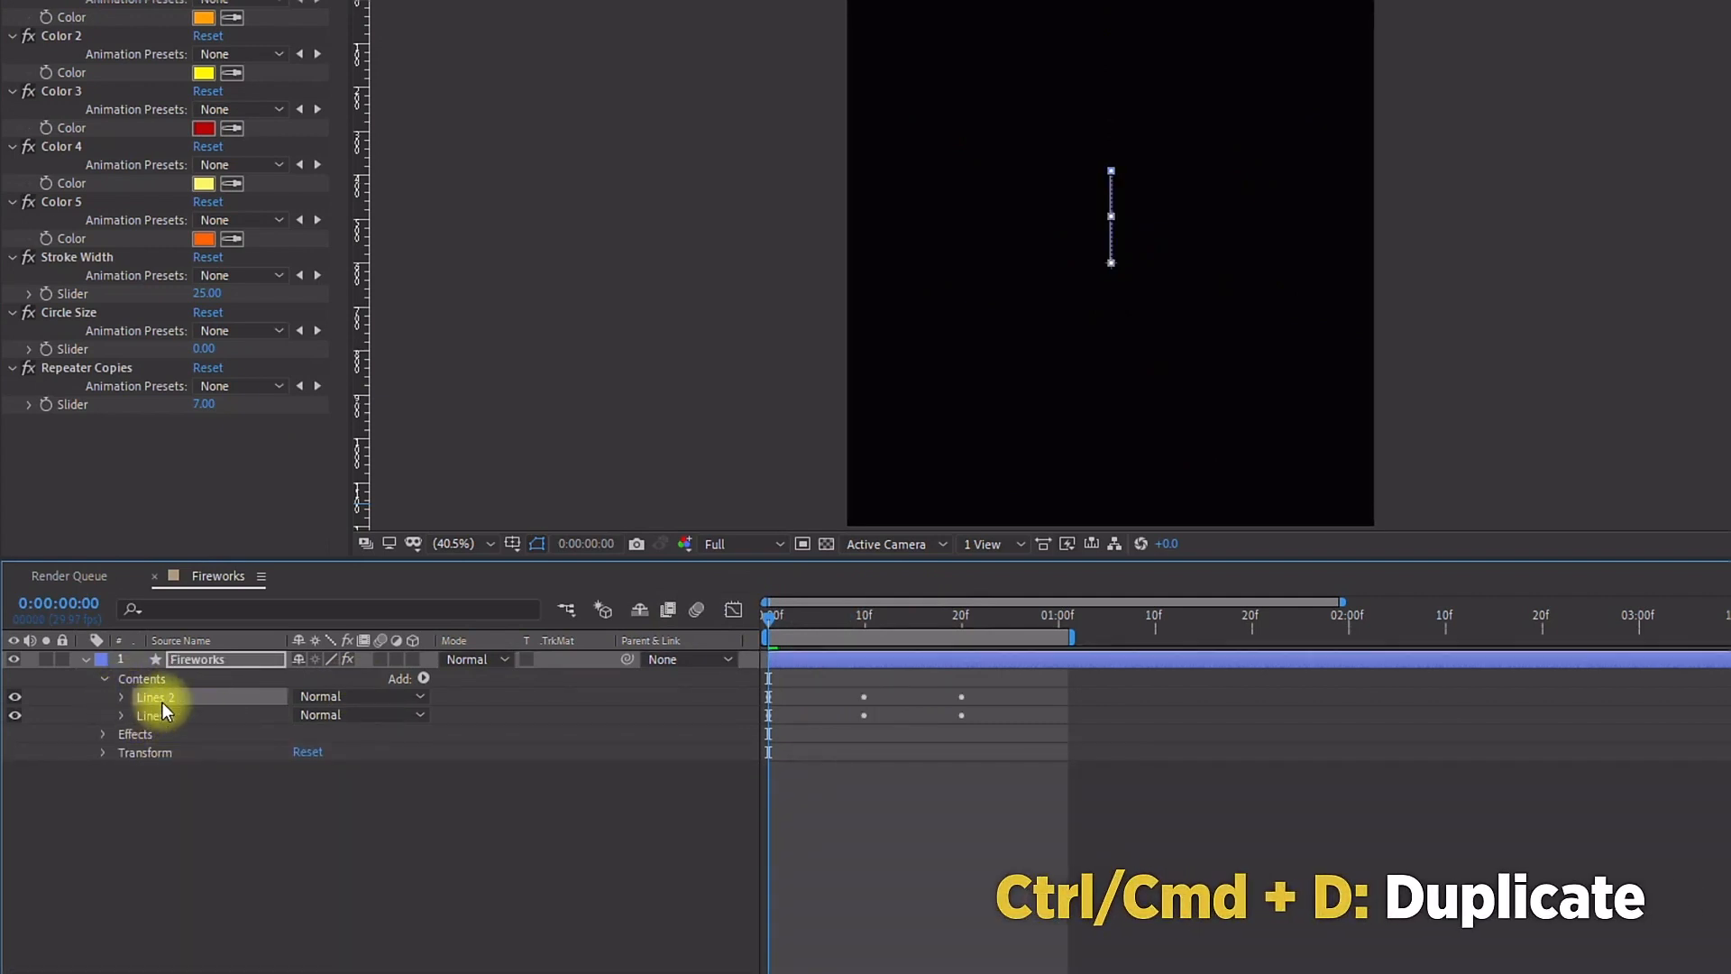
pyautogui.moveTo(153, 696); pyautogui.dragTo(154, 729)
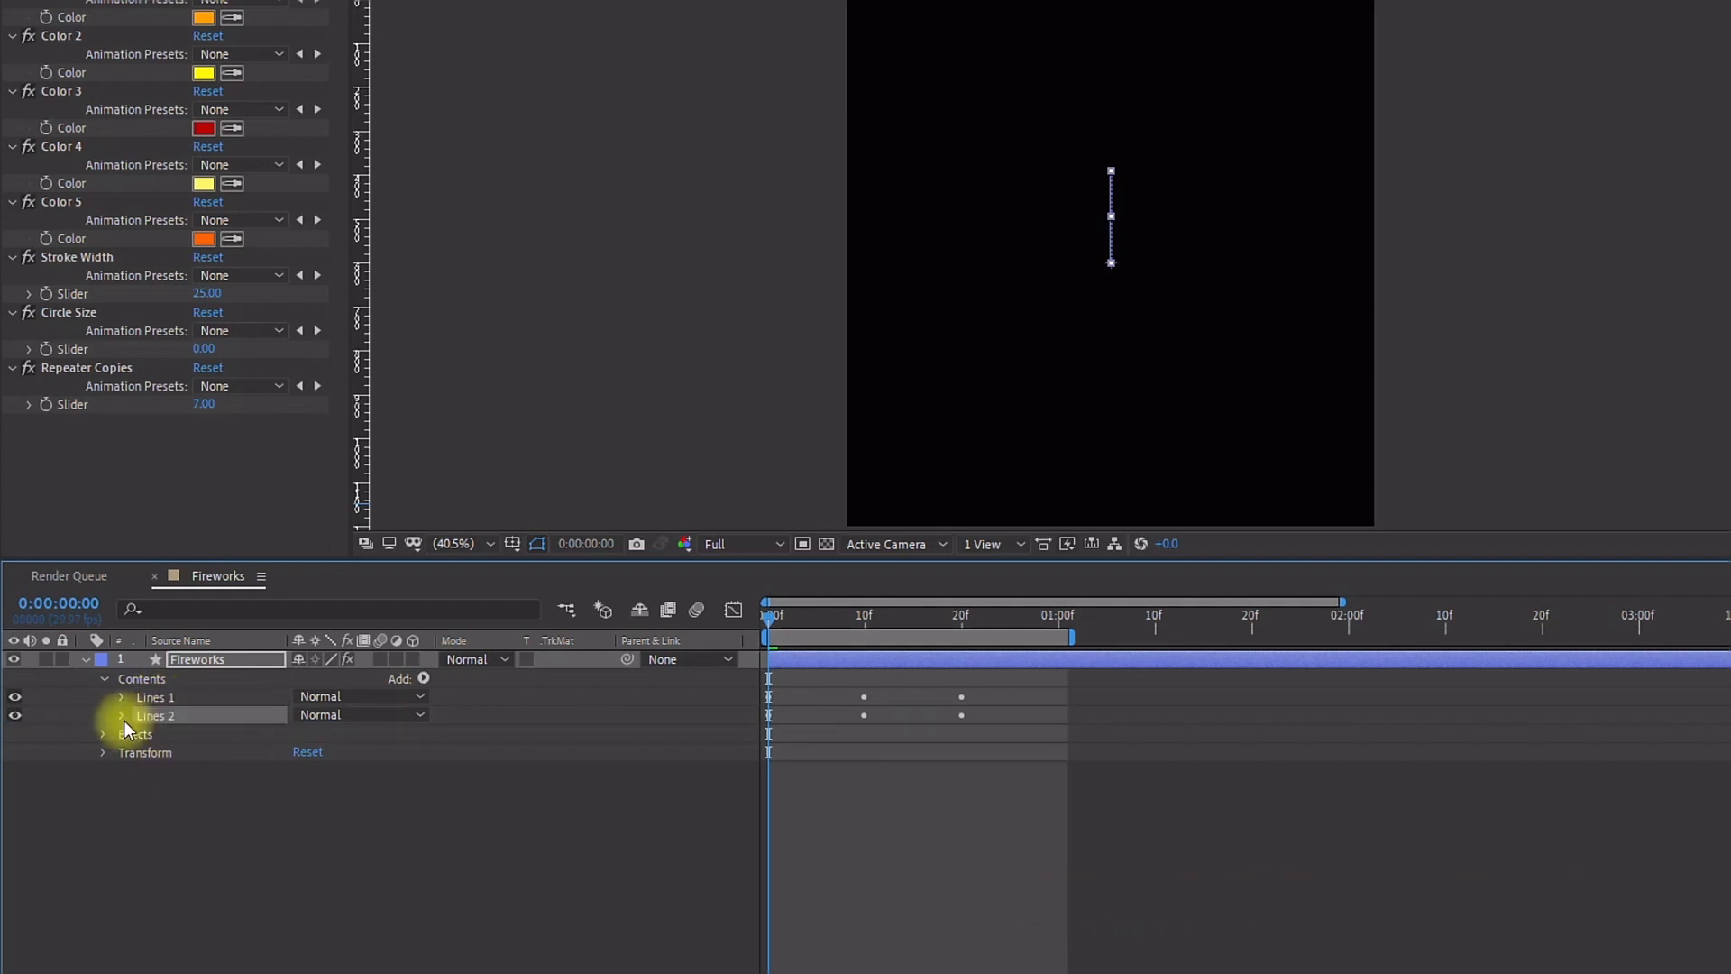
# Step: Link the Lines 2 group's stroke Color to the Color 2 control with the pick whip
pyautogui.click(122, 717)
pyautogui.click(142, 734)
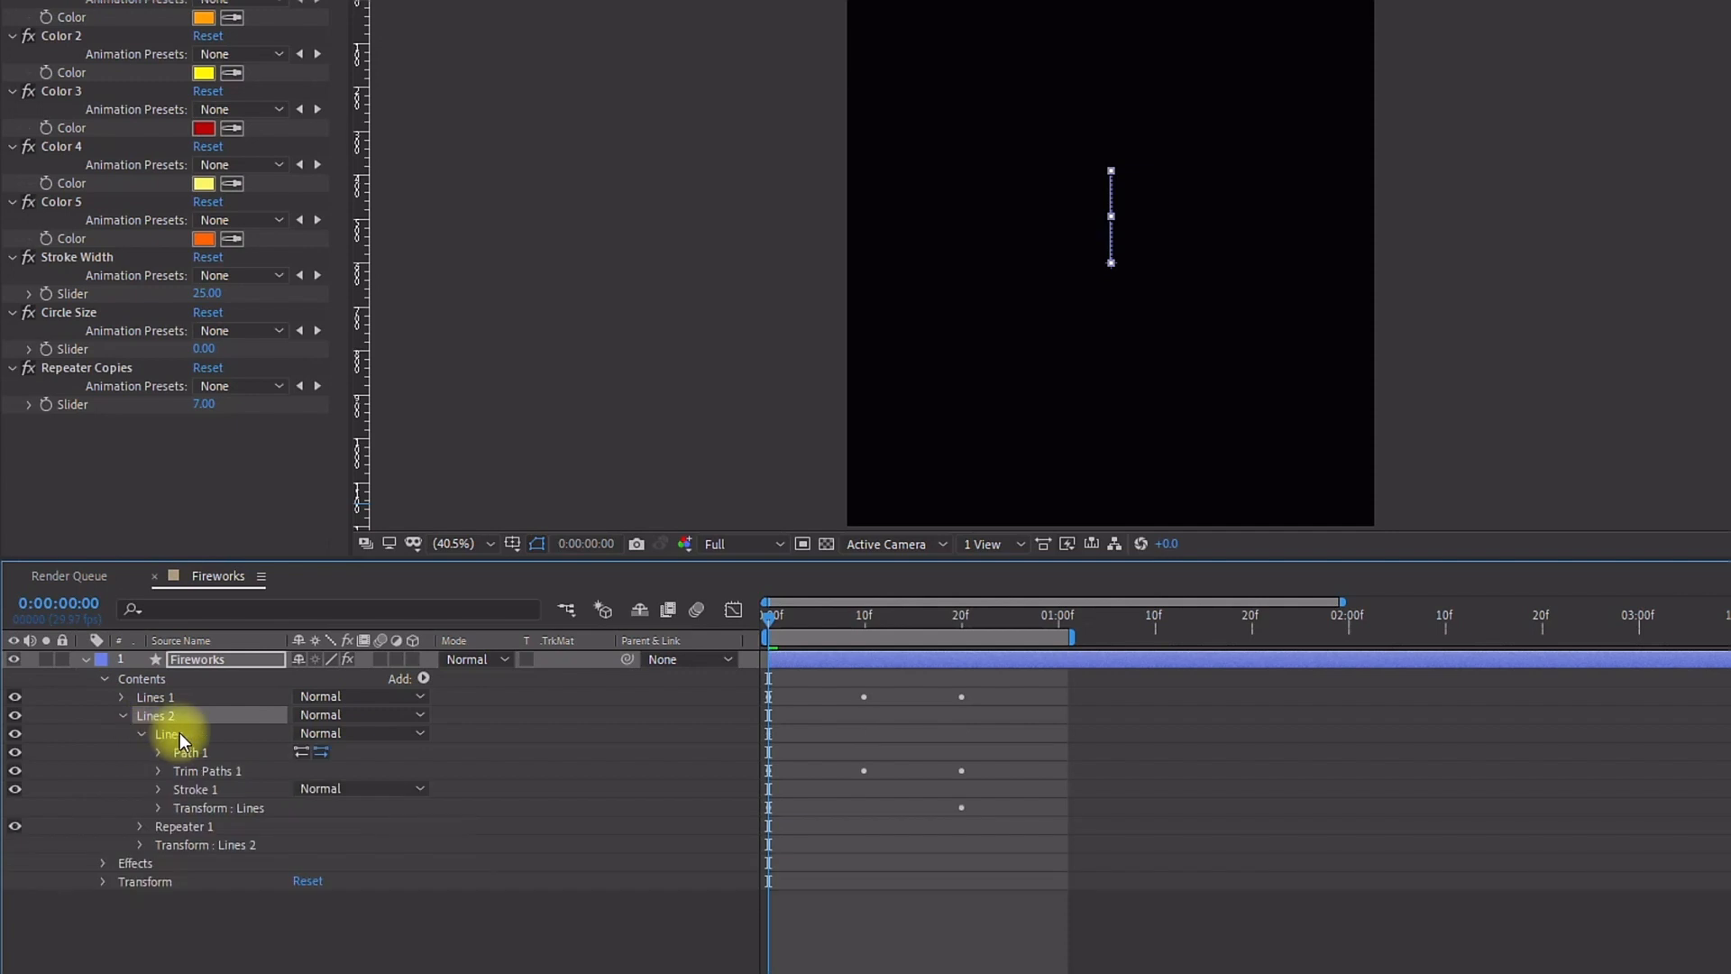
pyautogui.click(160, 789)
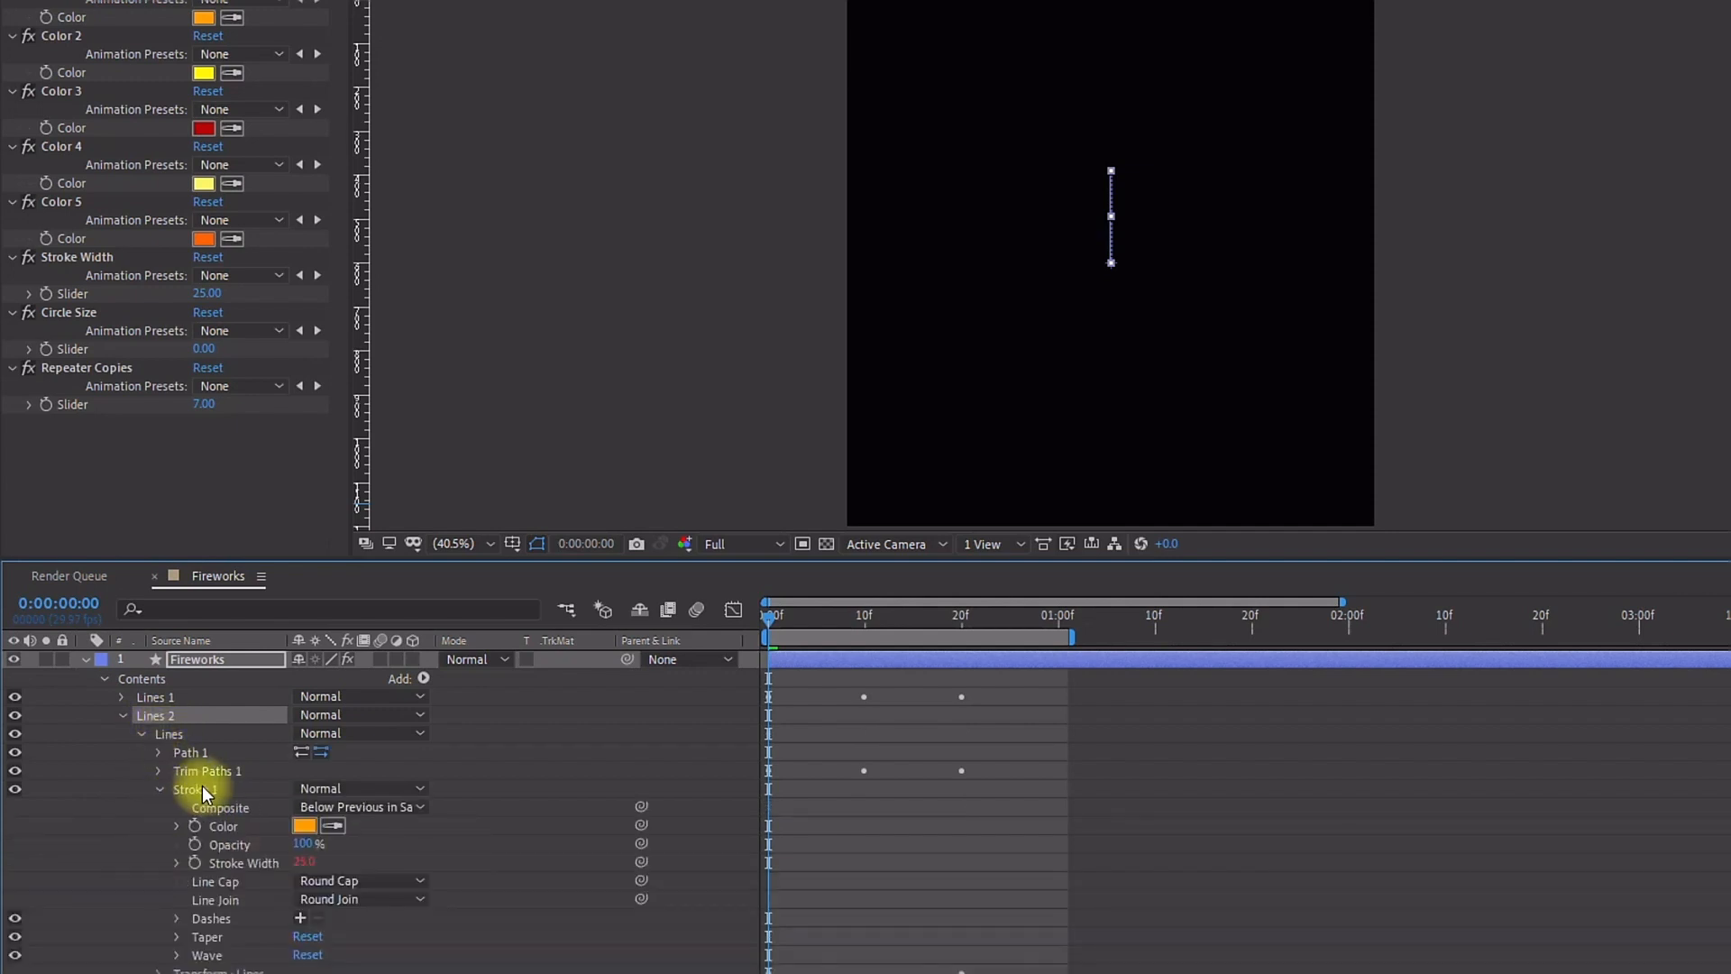
pyautogui.moveTo(625, 806)
pyautogui.mouseDown()
pyautogui.moveTo(70, 46)
pyautogui.moveTo(78, 72)
pyautogui.mouseUp()
pyautogui.moveTo(794, 615)
pyautogui.mouseDown()
pyautogui.moveTo(879, 610)
pyautogui.moveTo(815, 610)
pyautogui.mouseUp()
# Step: Rotate the Lines 2 group slightly by scrubbing its transform Rotation
pyautogui.click(122, 715)
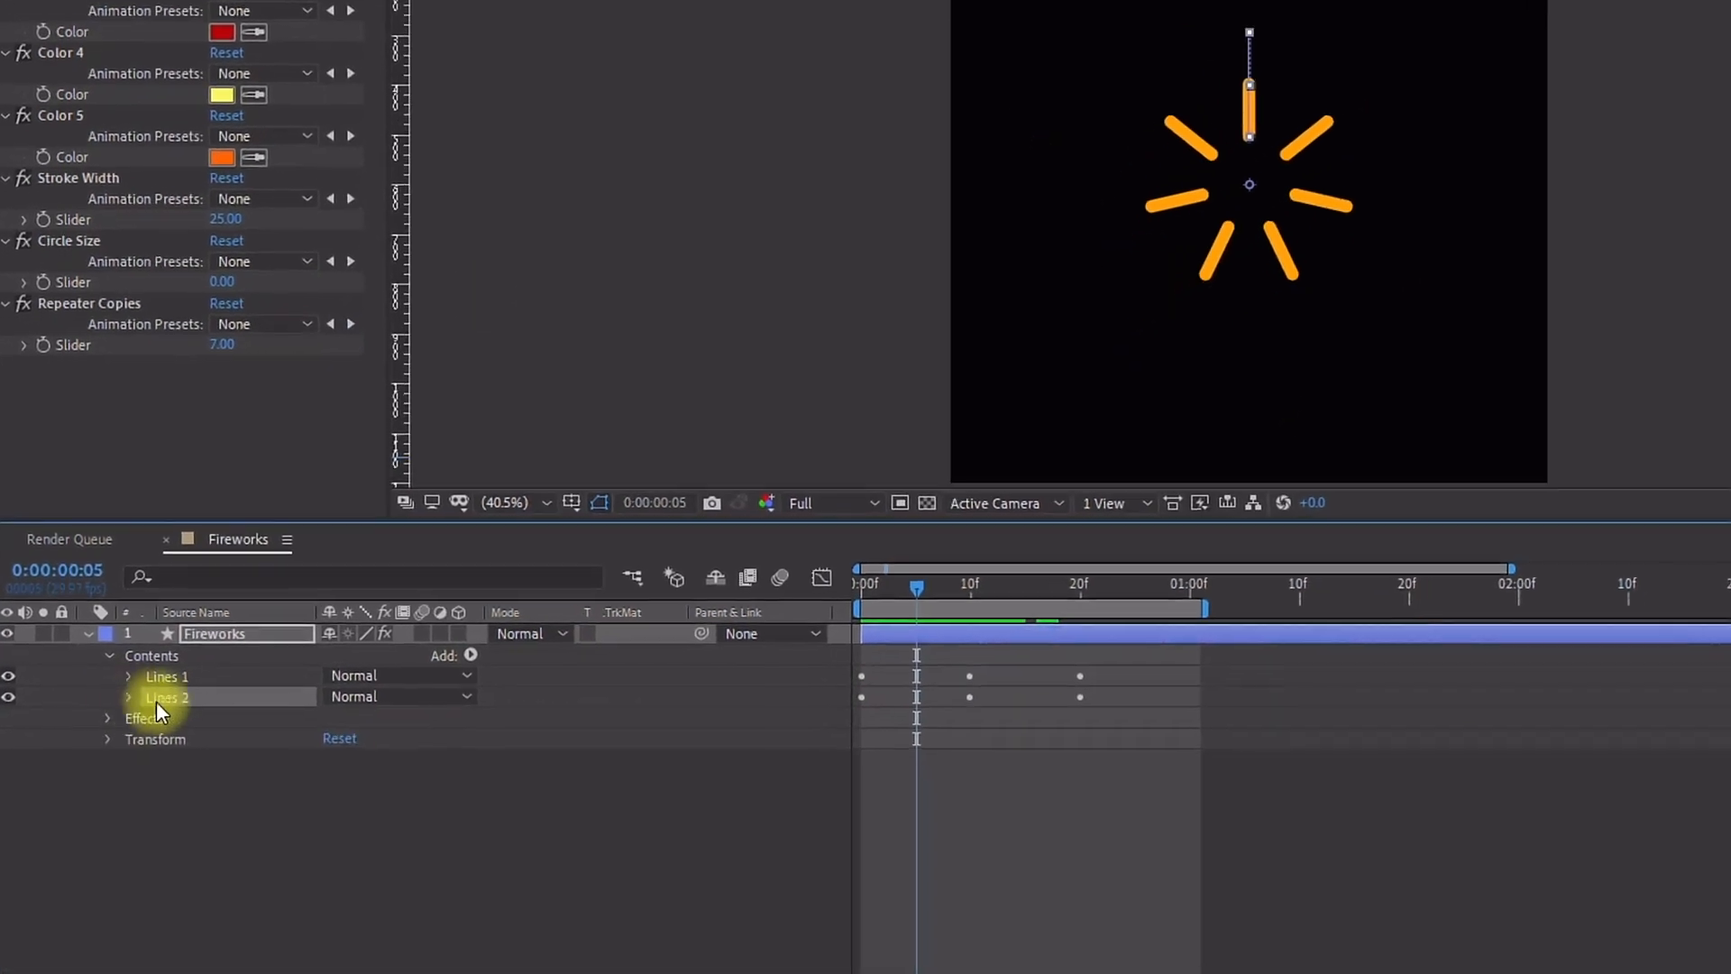
pyautogui.click(129, 698)
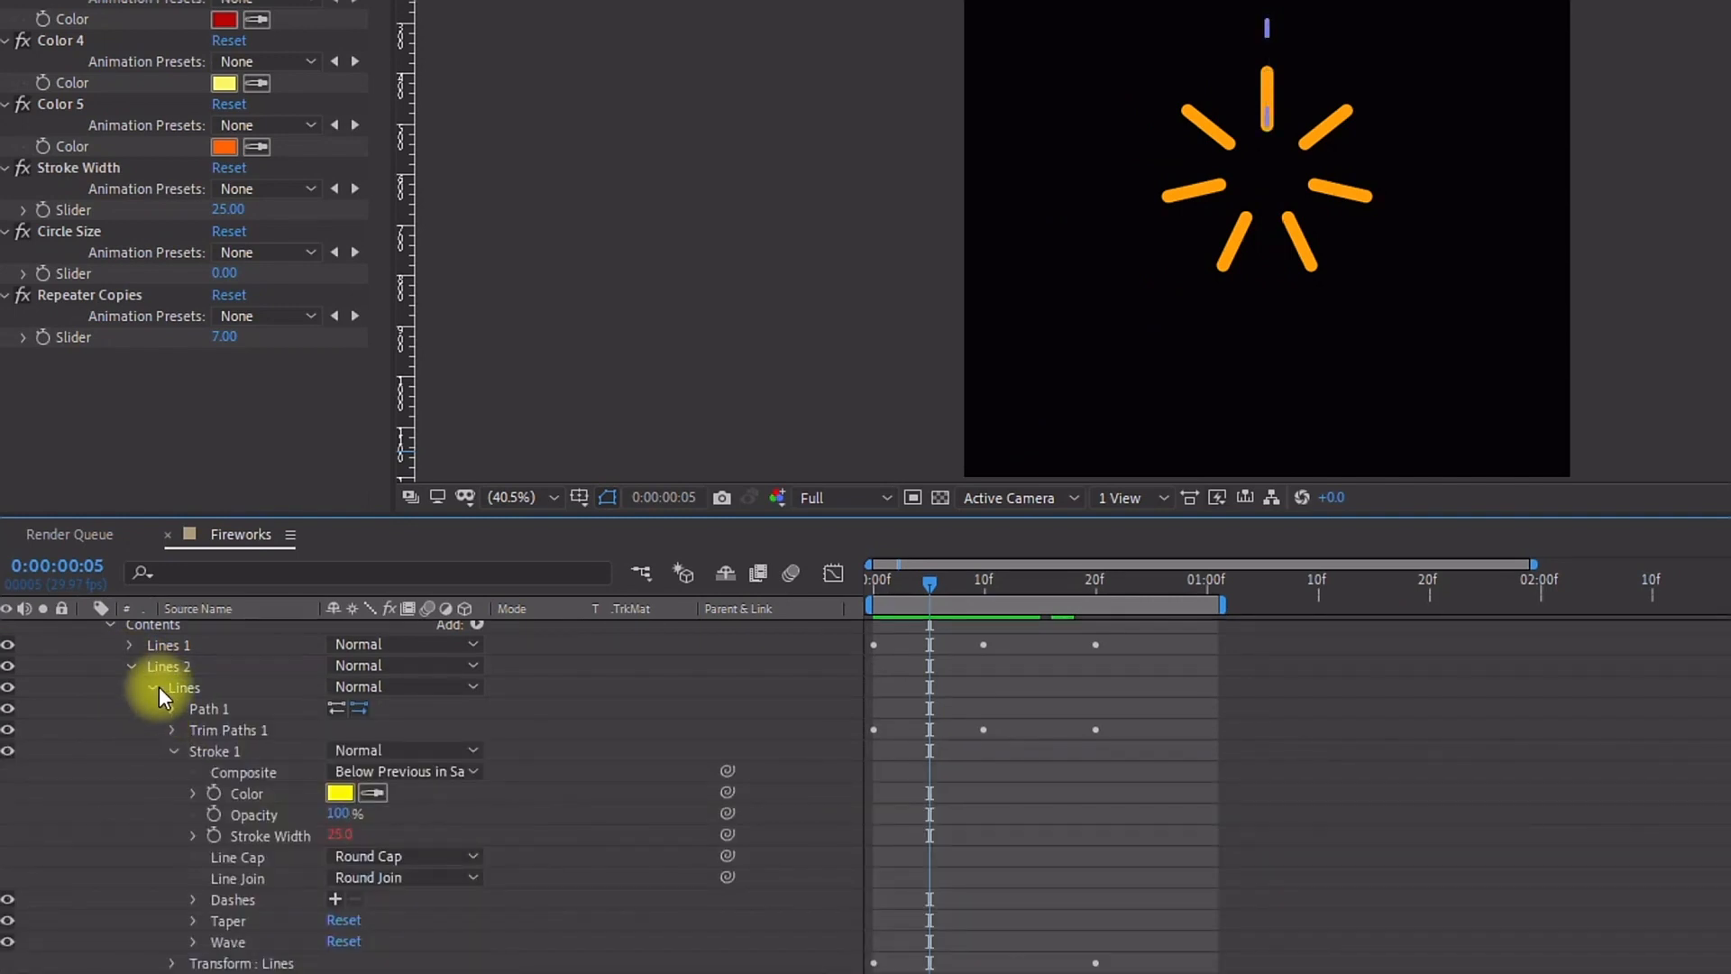
pyautogui.click(153, 688)
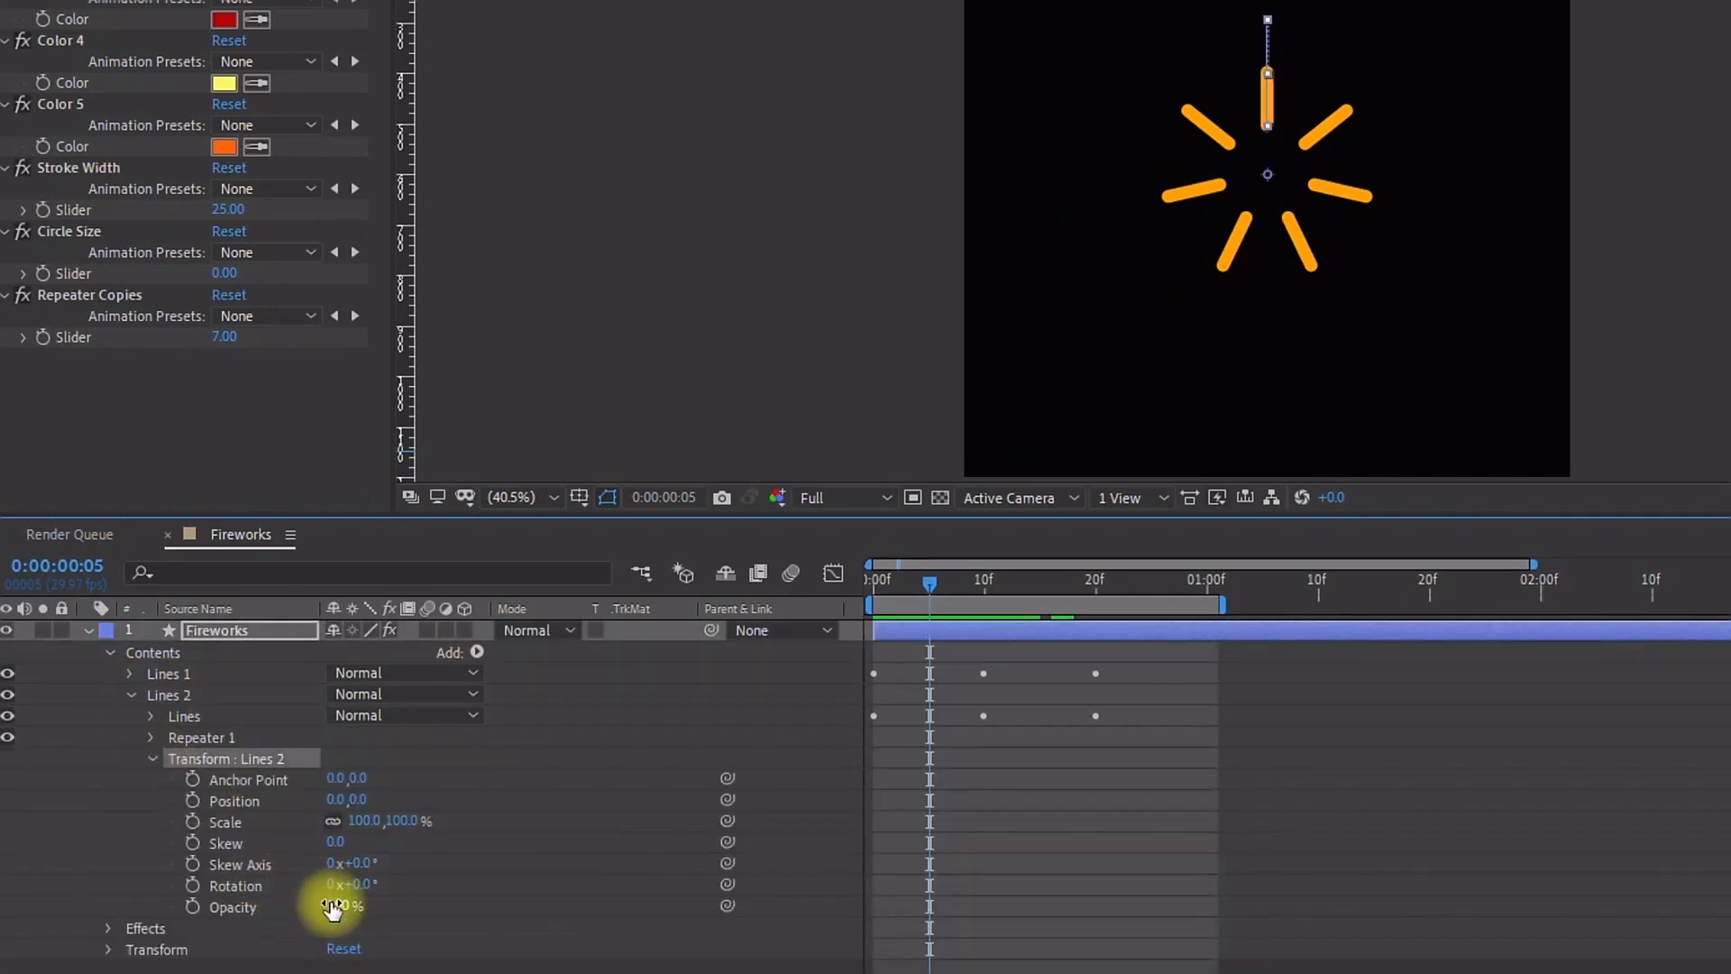
pyautogui.moveTo(360, 883)
pyautogui.mouseDown()
pyautogui.moveTo(398, 881)
pyautogui.moveTo(380, 876)
pyautogui.mouseUp()
# Step: Reveal the layer's keyframes and shift the Lines 2 group's keyframes four frames later
pyautogui.moveTo(926, 586); pyautogui.dragTo(970, 571)
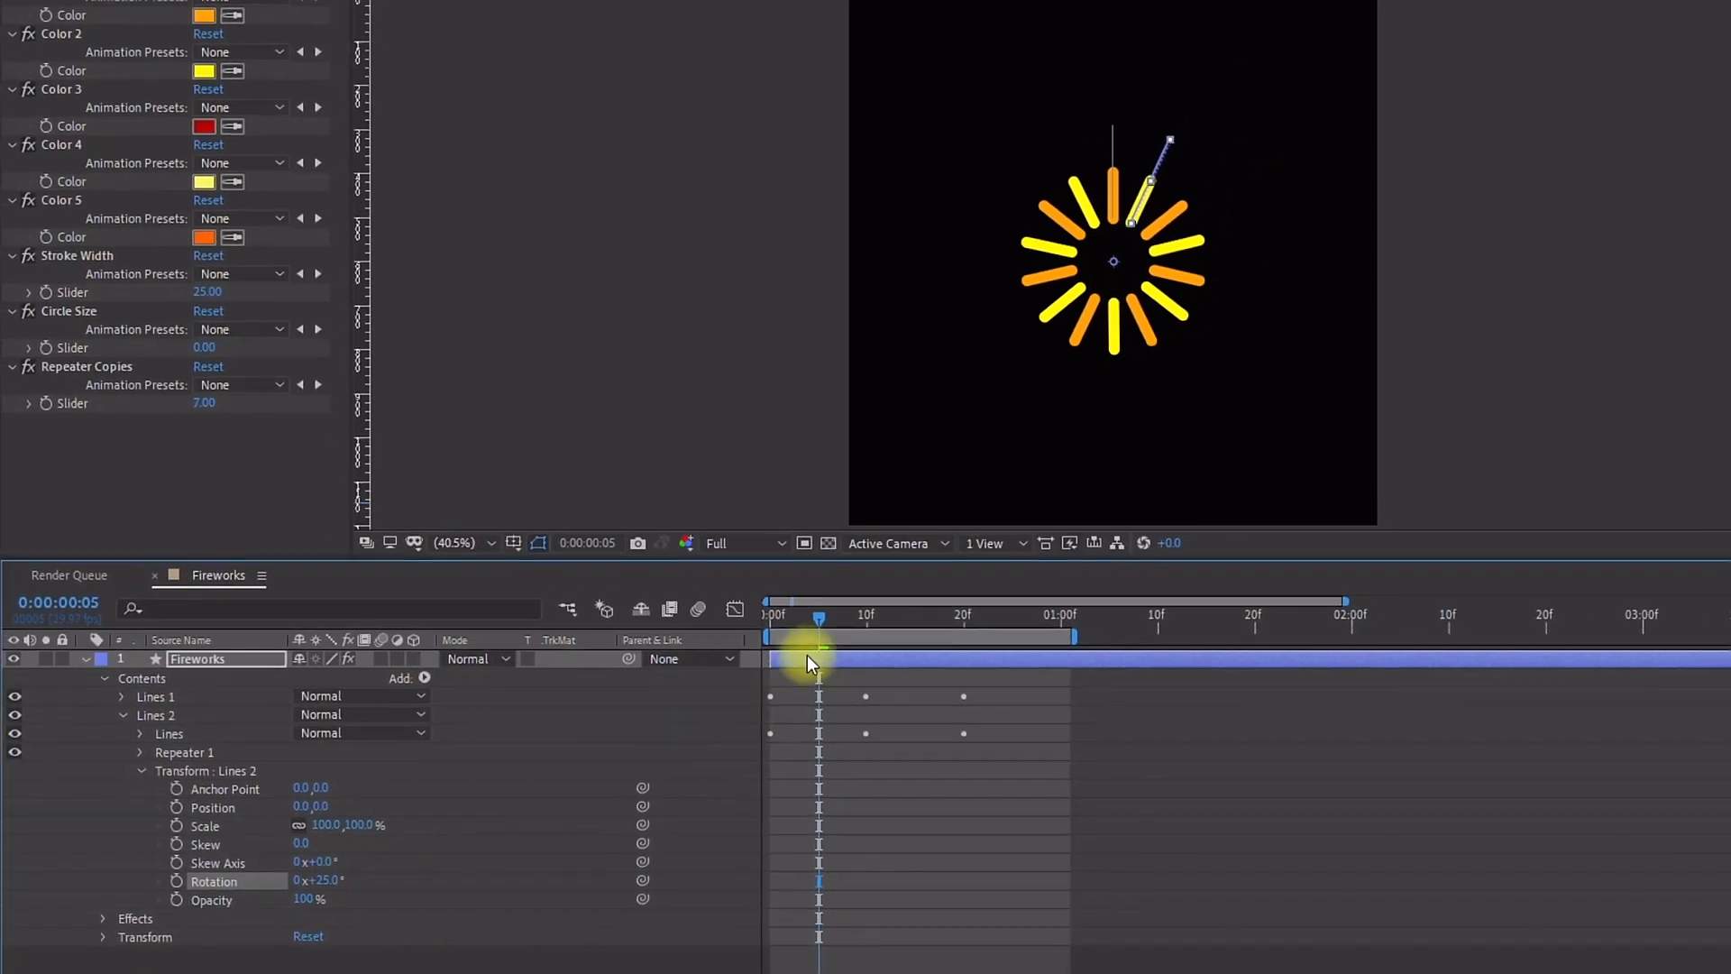
pyautogui.moveTo(853, 608); pyautogui.dragTo(768, 622)
pyautogui.click(790, 658)
pyautogui.press('u')
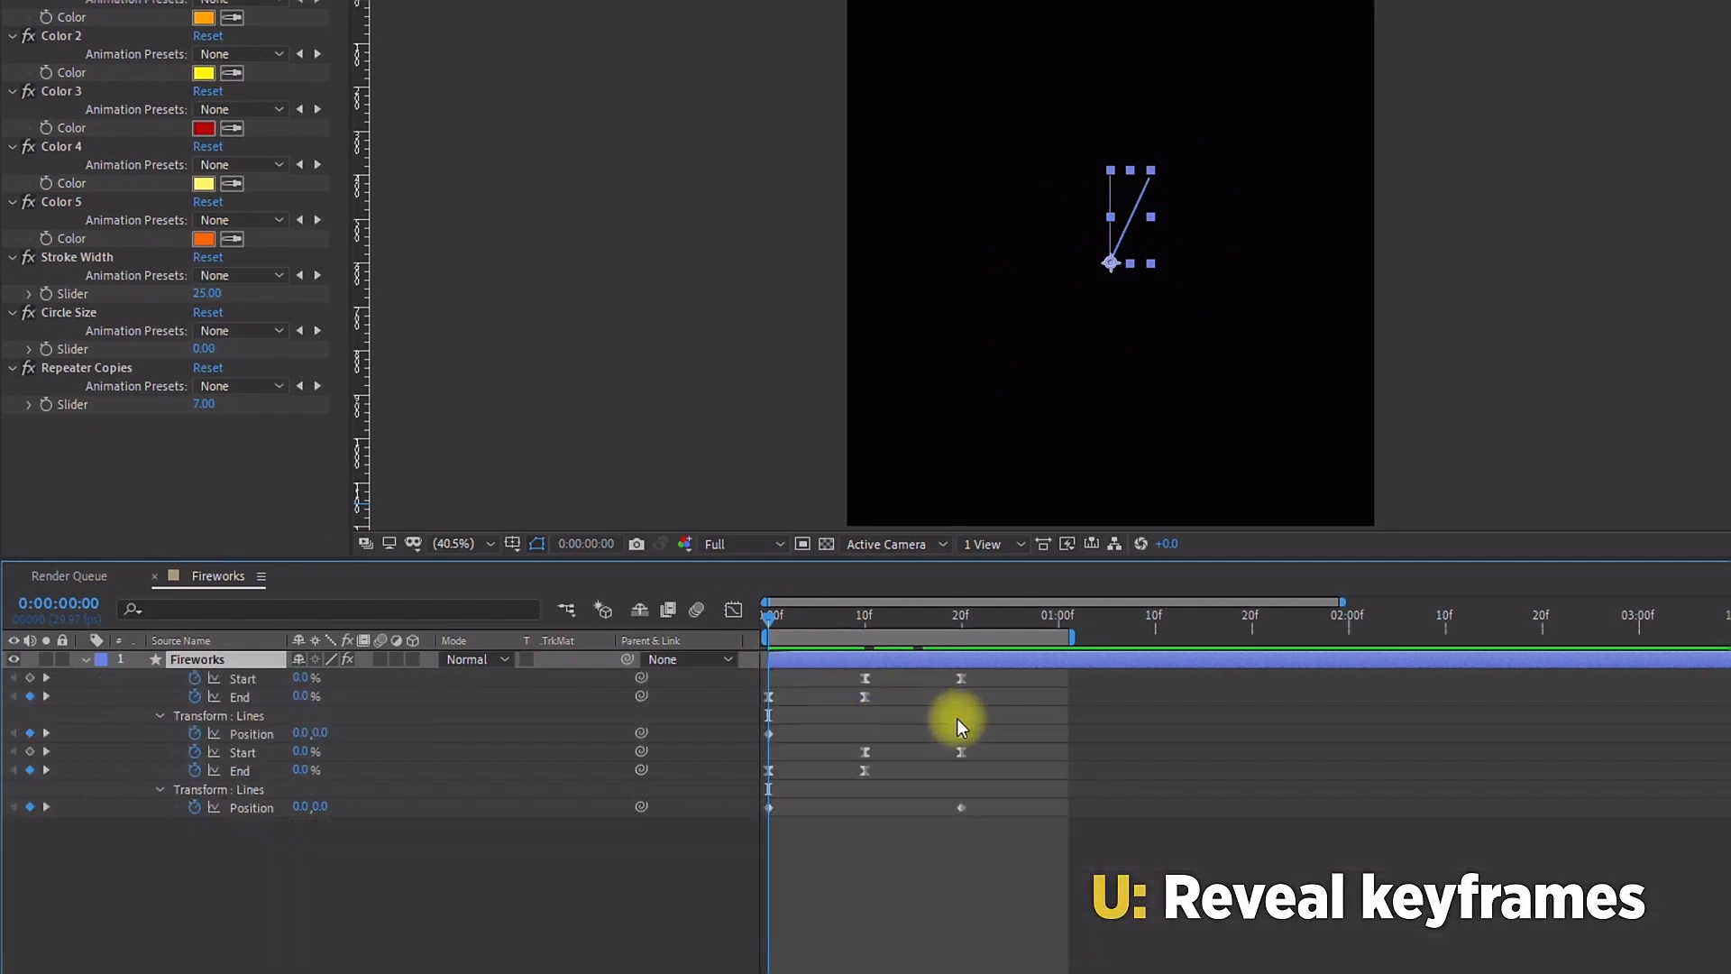
pyautogui.moveTo(1004, 750); pyautogui.dragTo(710, 851)
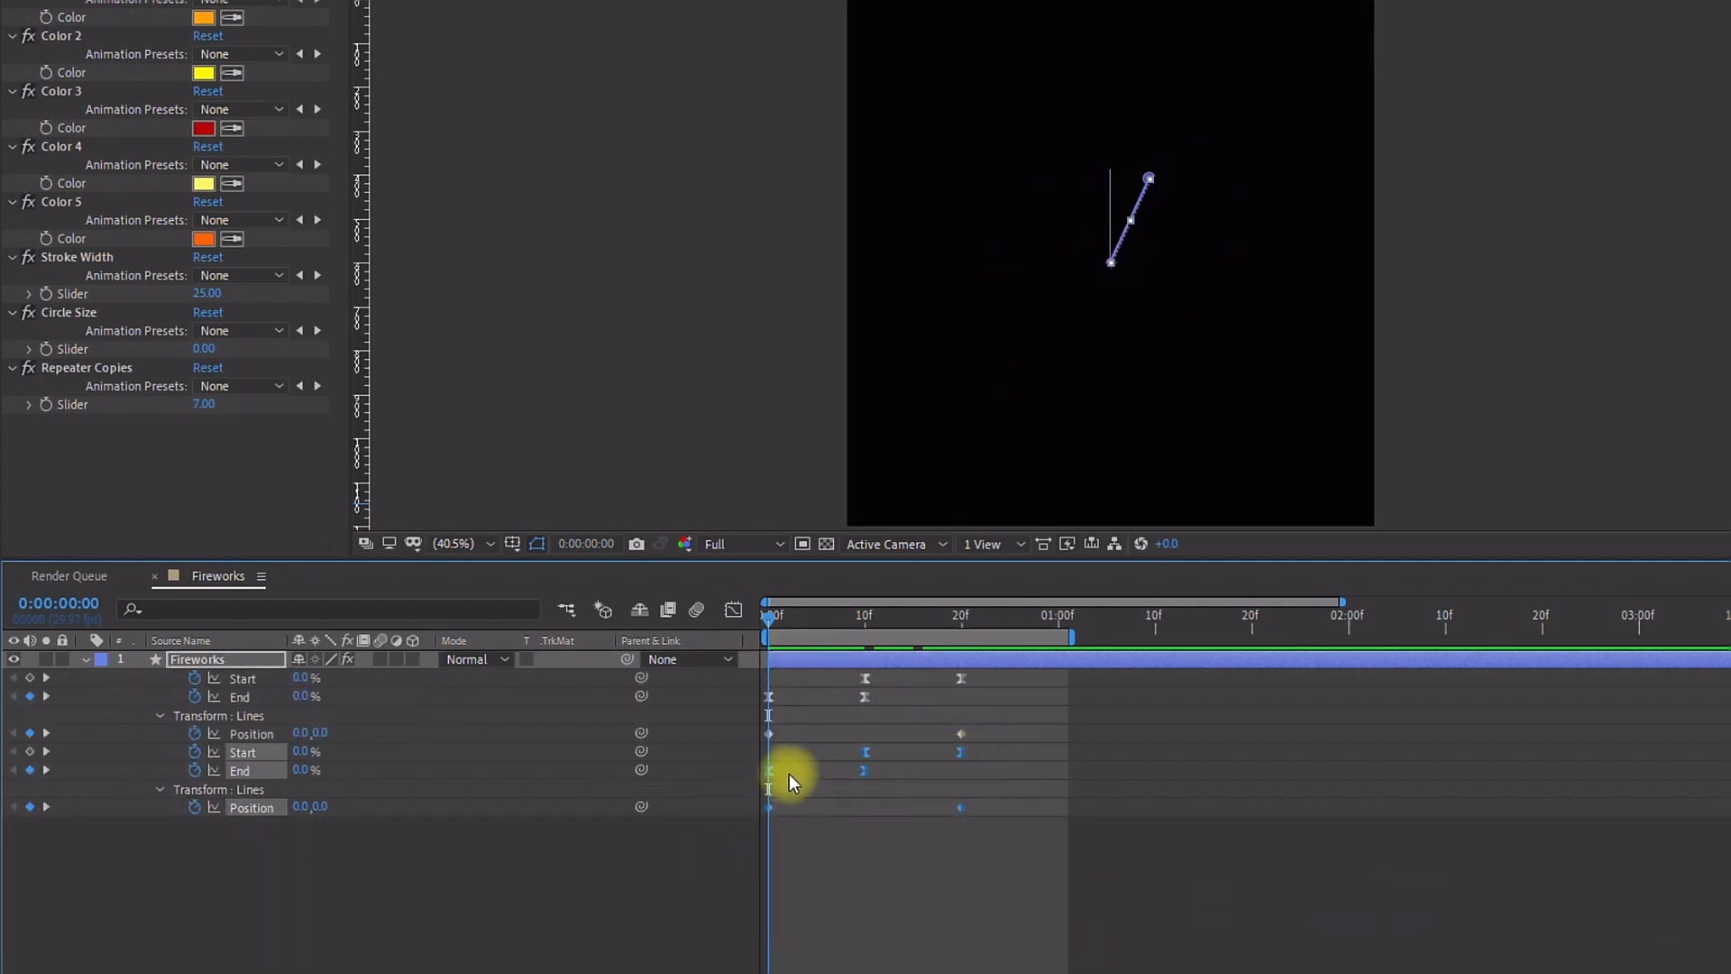
pyautogui.press('pagedown')
pyautogui.press('pagedown')
pyautogui.press('pagedown')
pyautogui.press('pagedown')
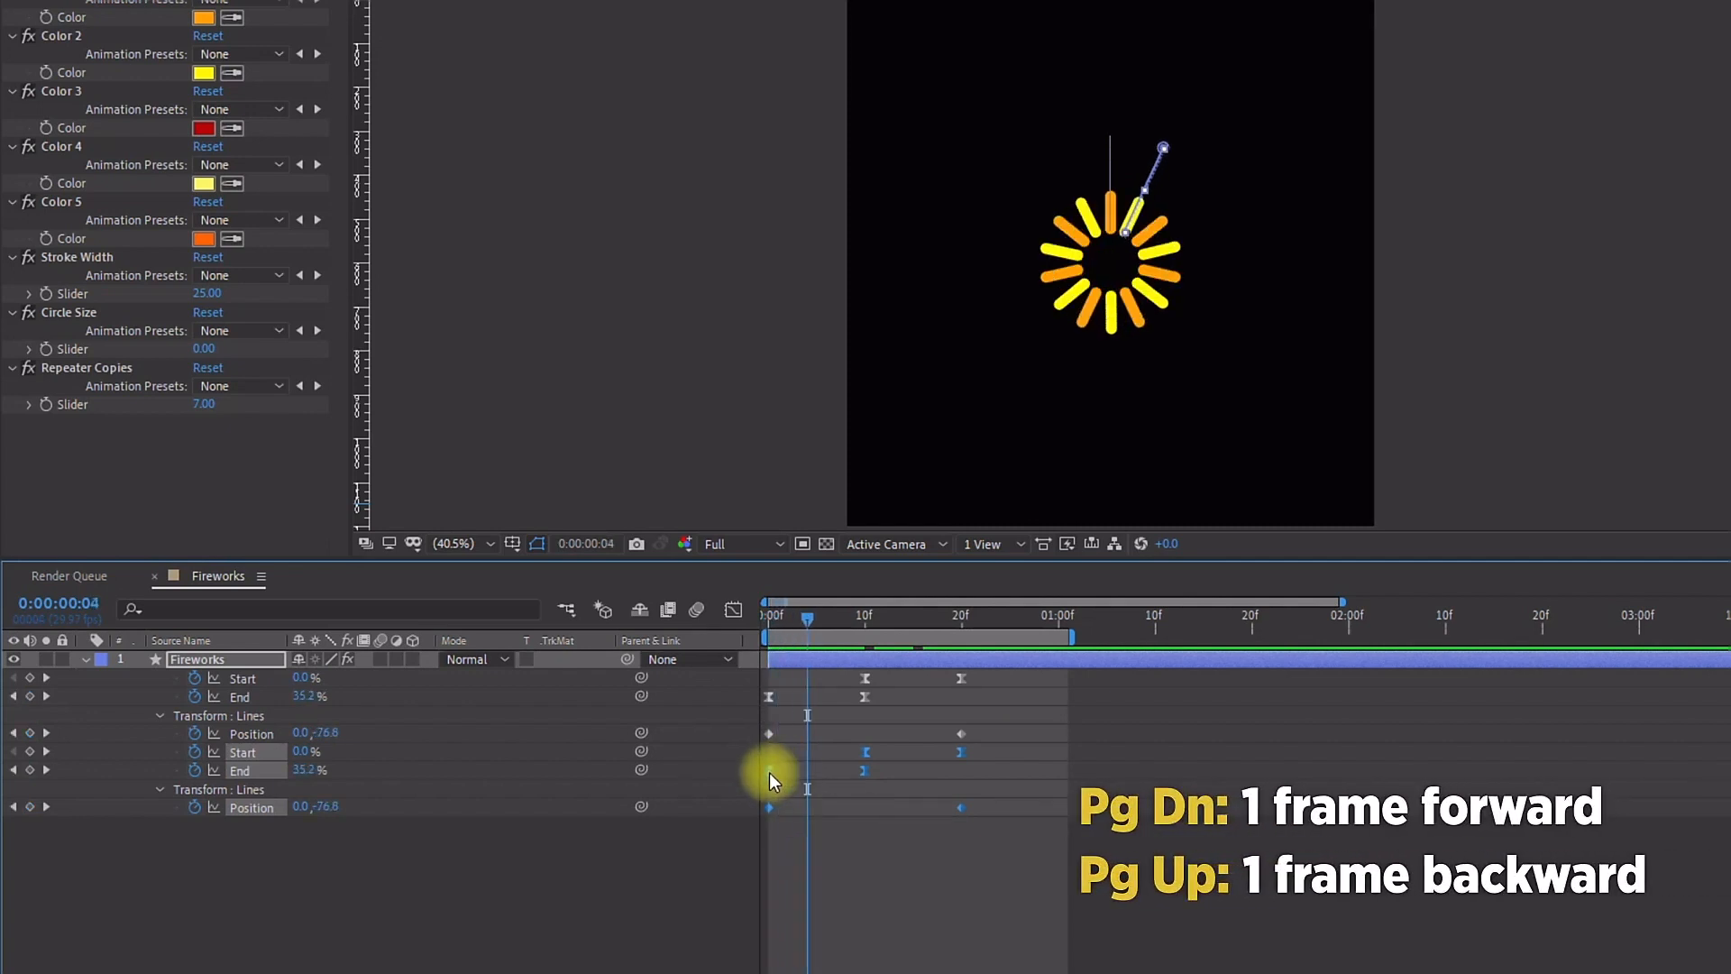
pyautogui.moveTo(775, 771); pyautogui.dragTo(805, 783)
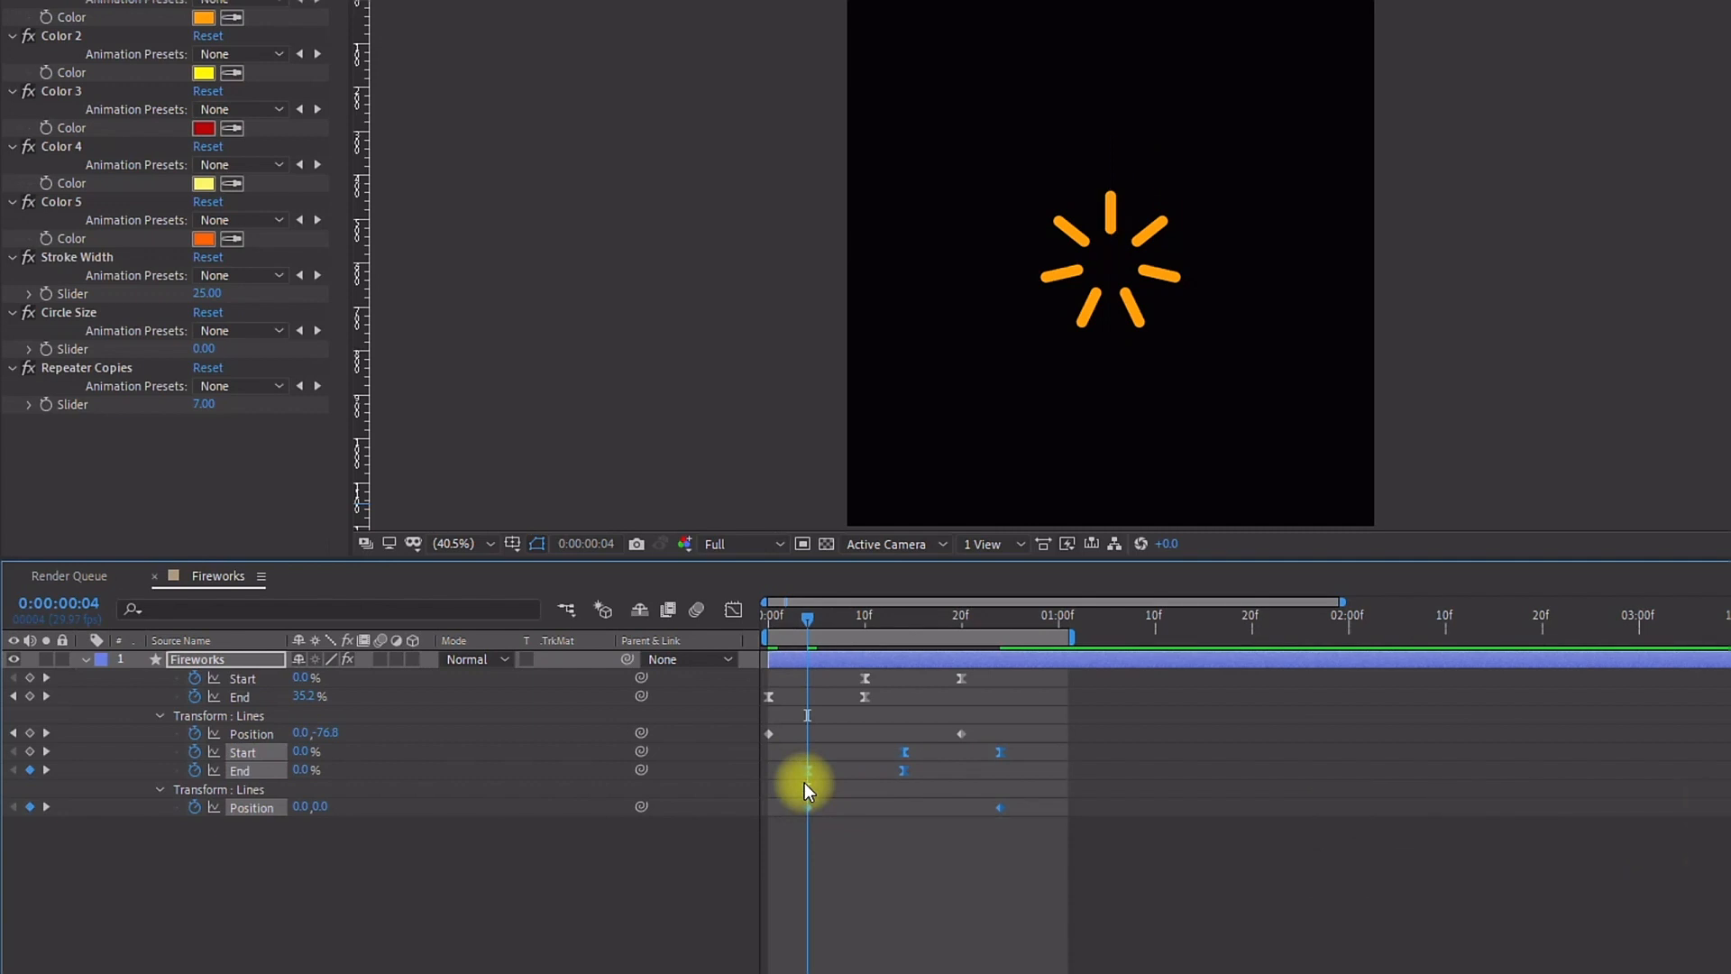
# Step: Preview the staggered burst animation from the start
pyautogui.press('space')
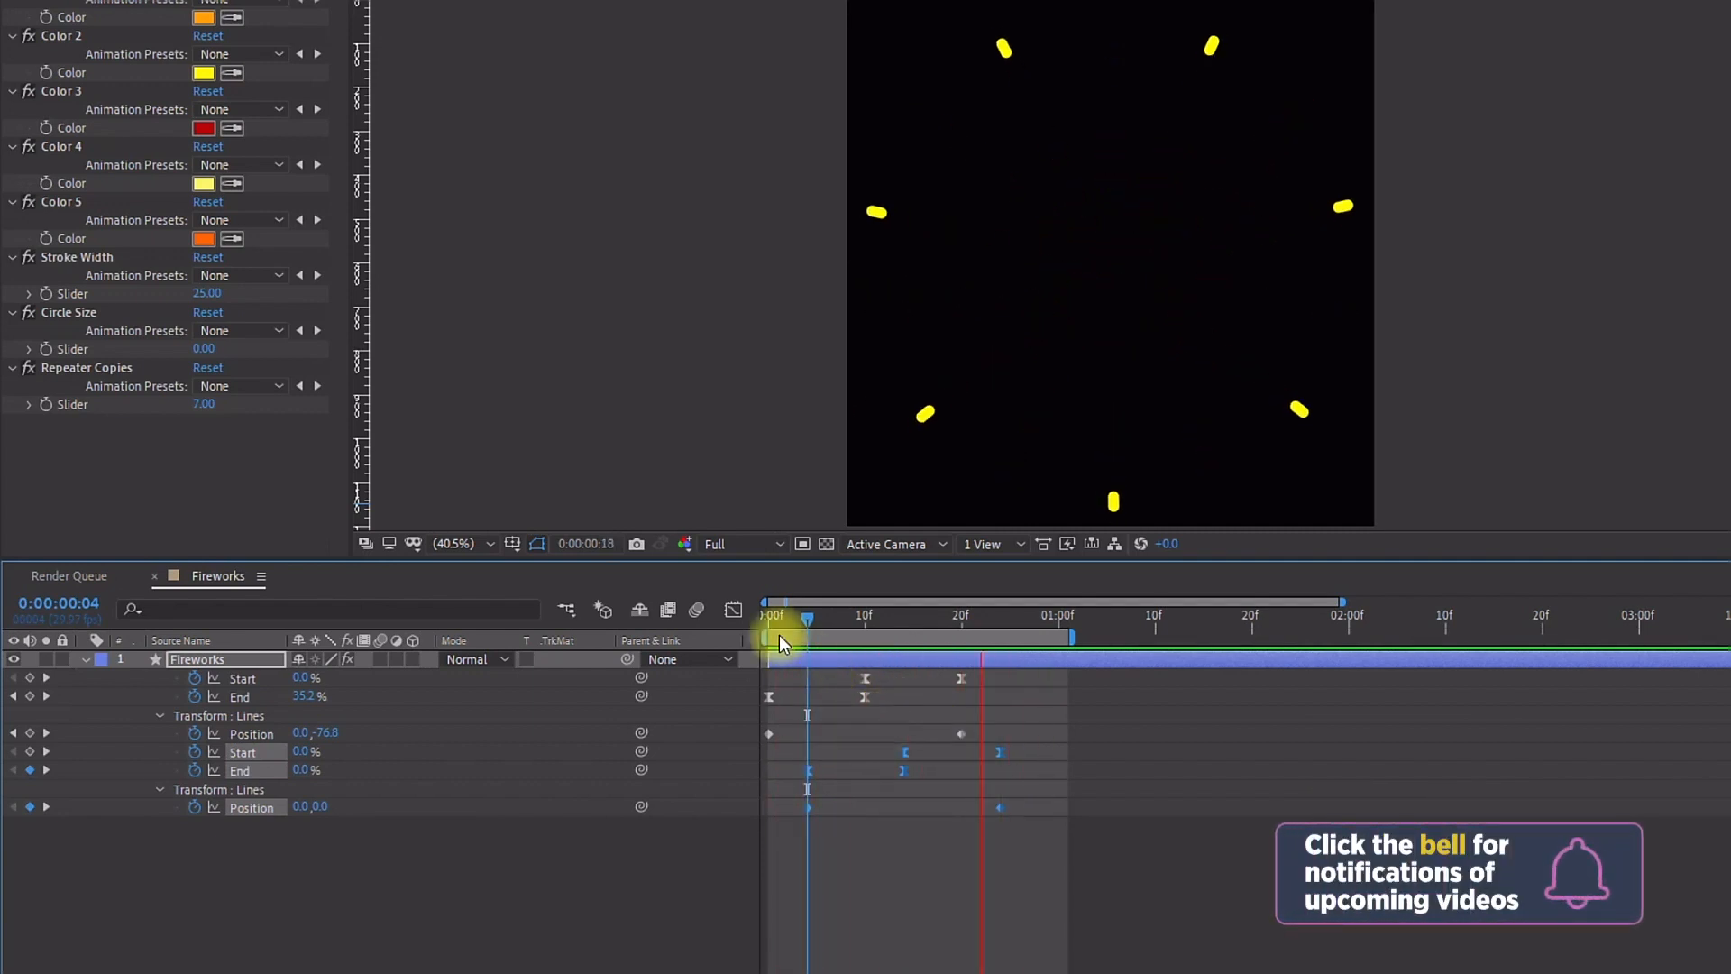
pyautogui.press('space')
pyautogui.moveTo(775, 629); pyautogui.dragTo(734, 630)
pyautogui.click(208, 660)
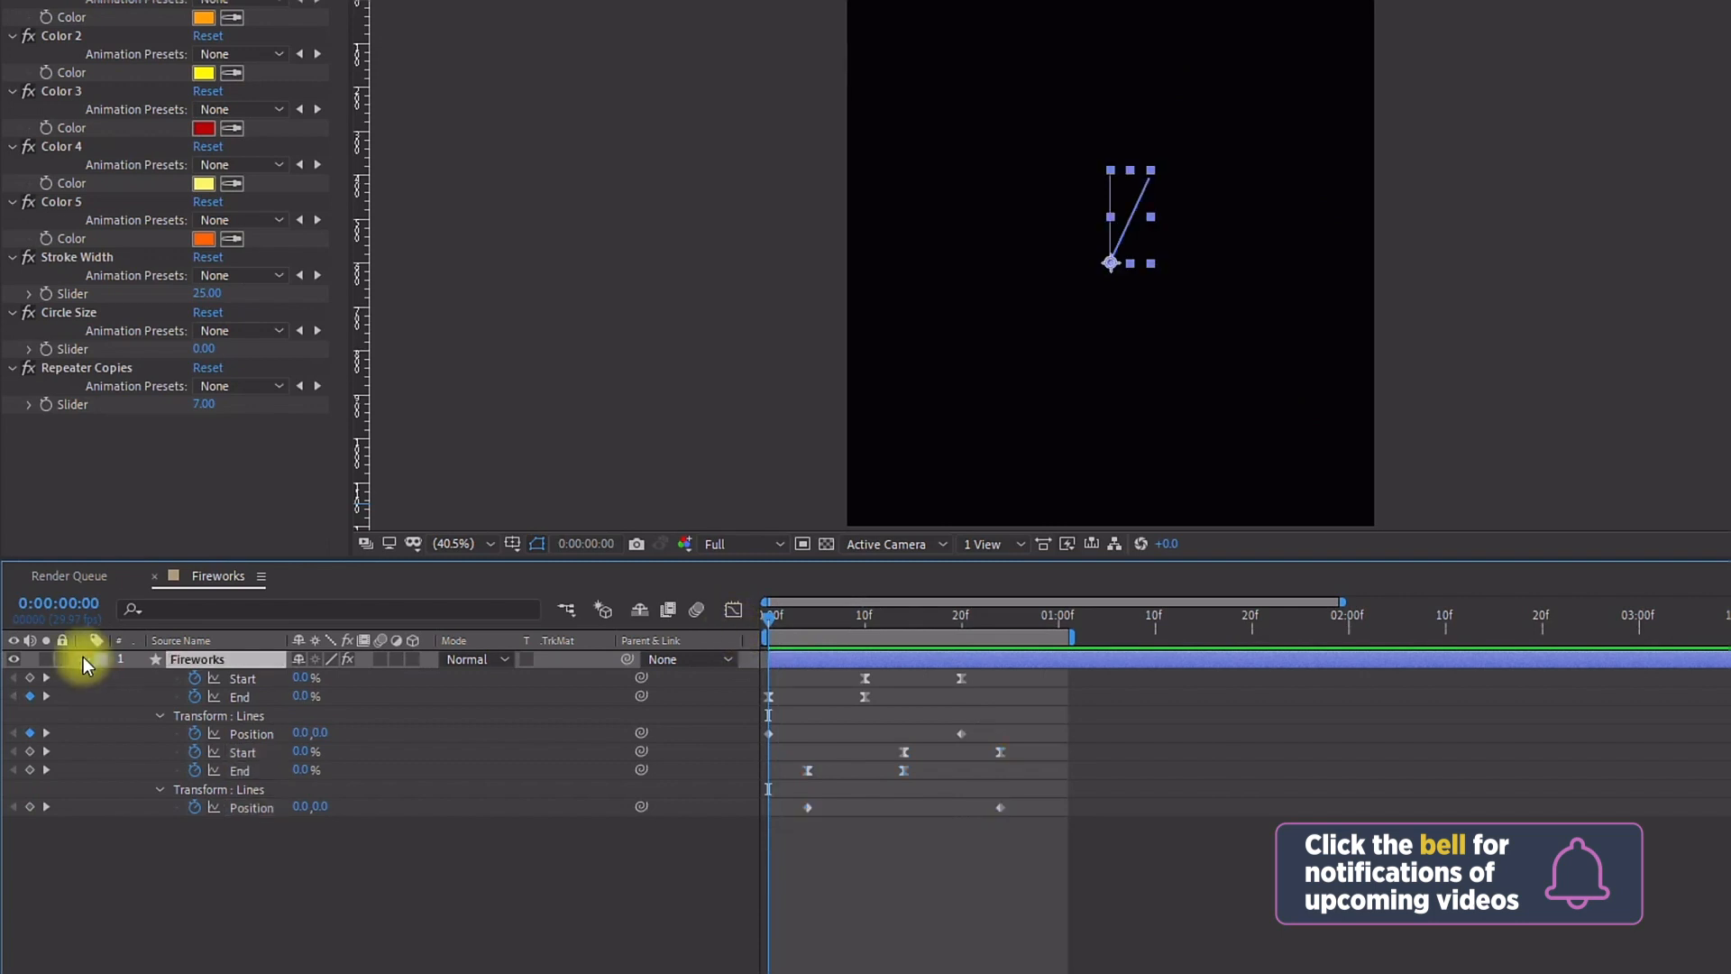
# Step: Keyframe the Lines 1 group's transform Rotation at 0° at the start and 20° at frame 20
pyautogui.click(86, 659)
pyautogui.click(87, 661)
pyautogui.click(157, 699)
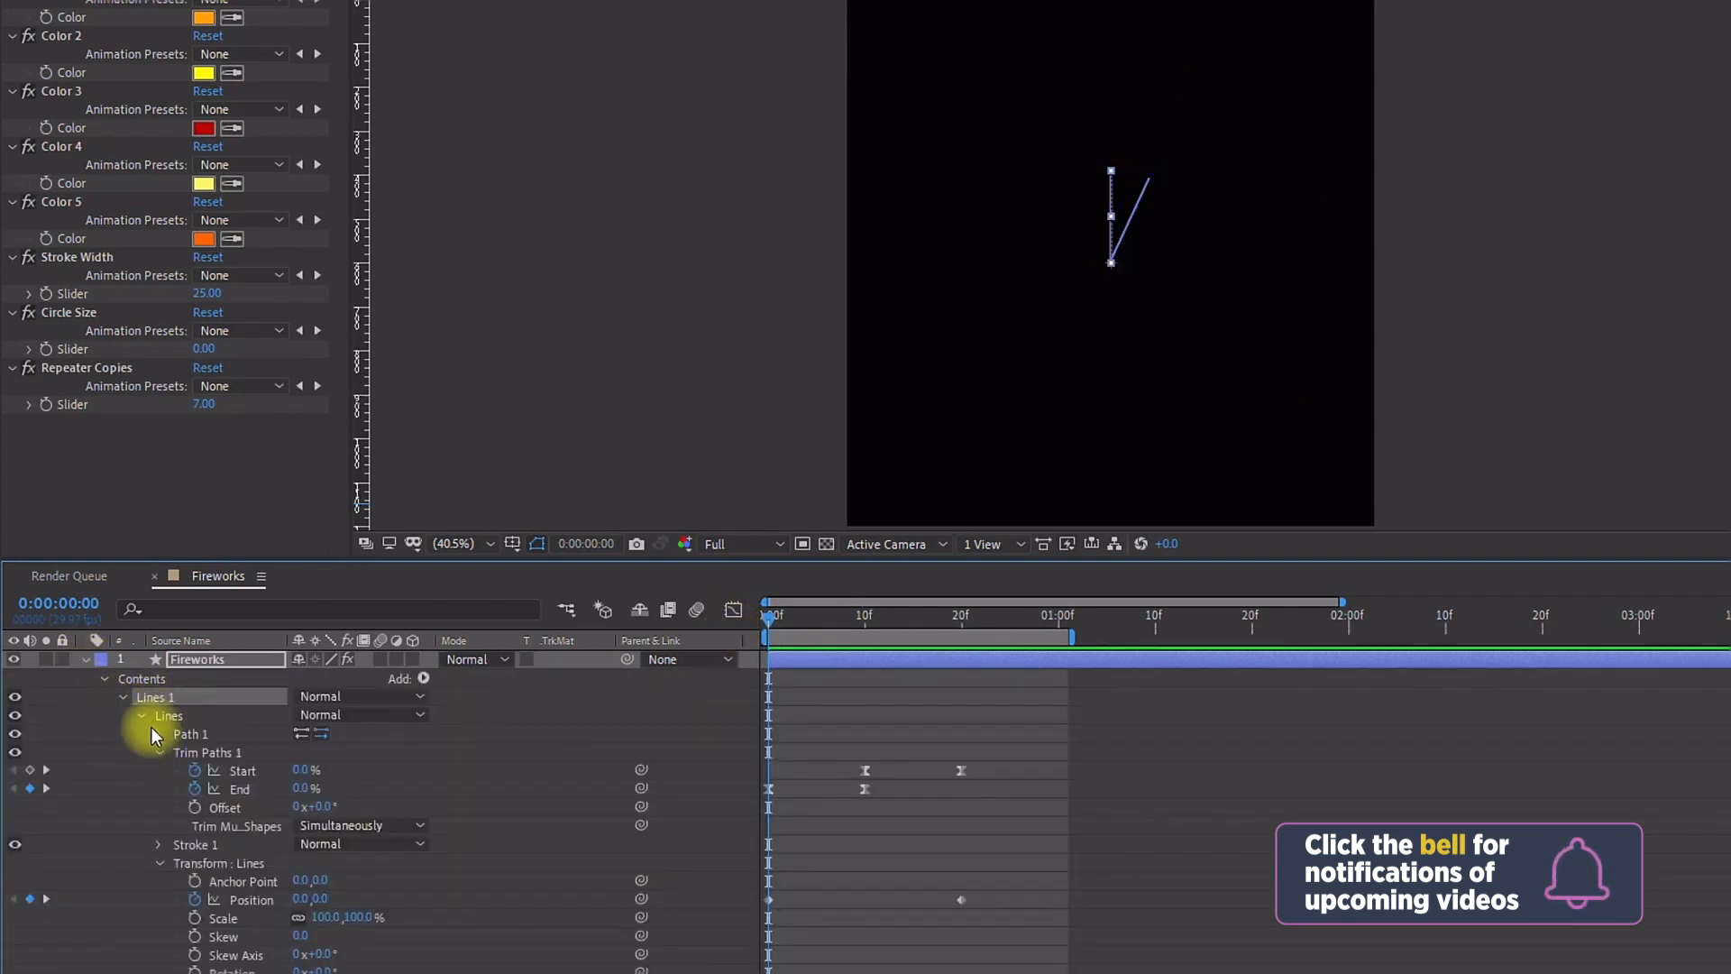
pyautogui.click(139, 716)
pyautogui.click(182, 753)
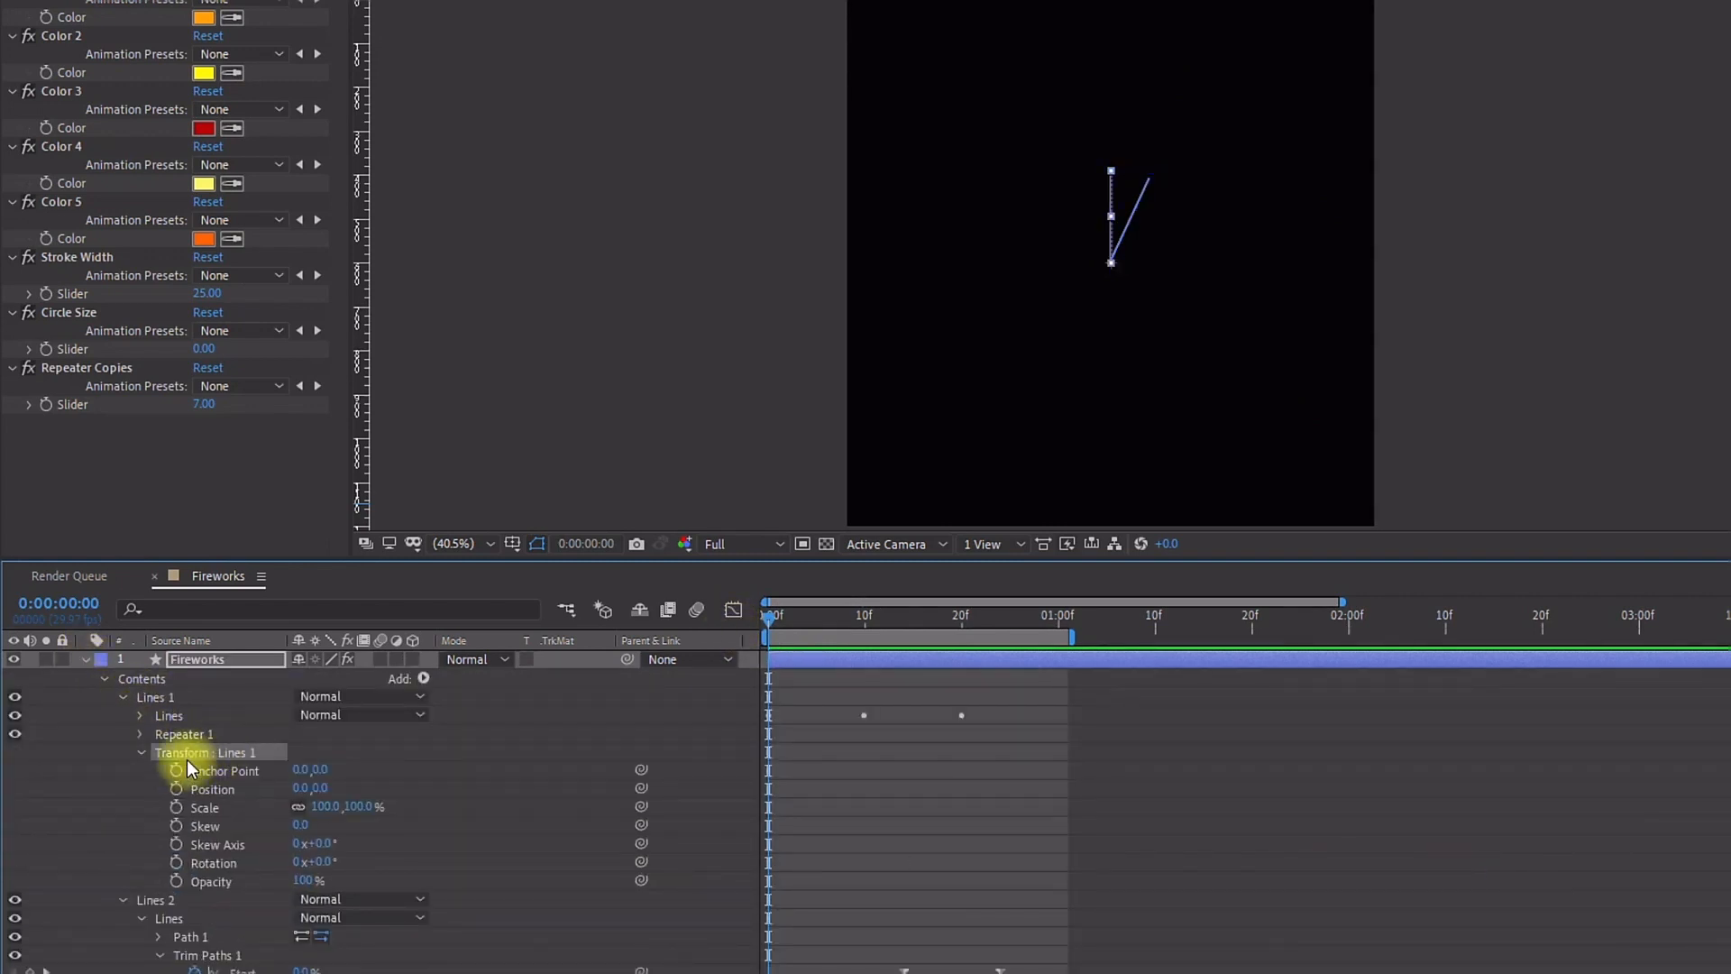
pyautogui.click(177, 866)
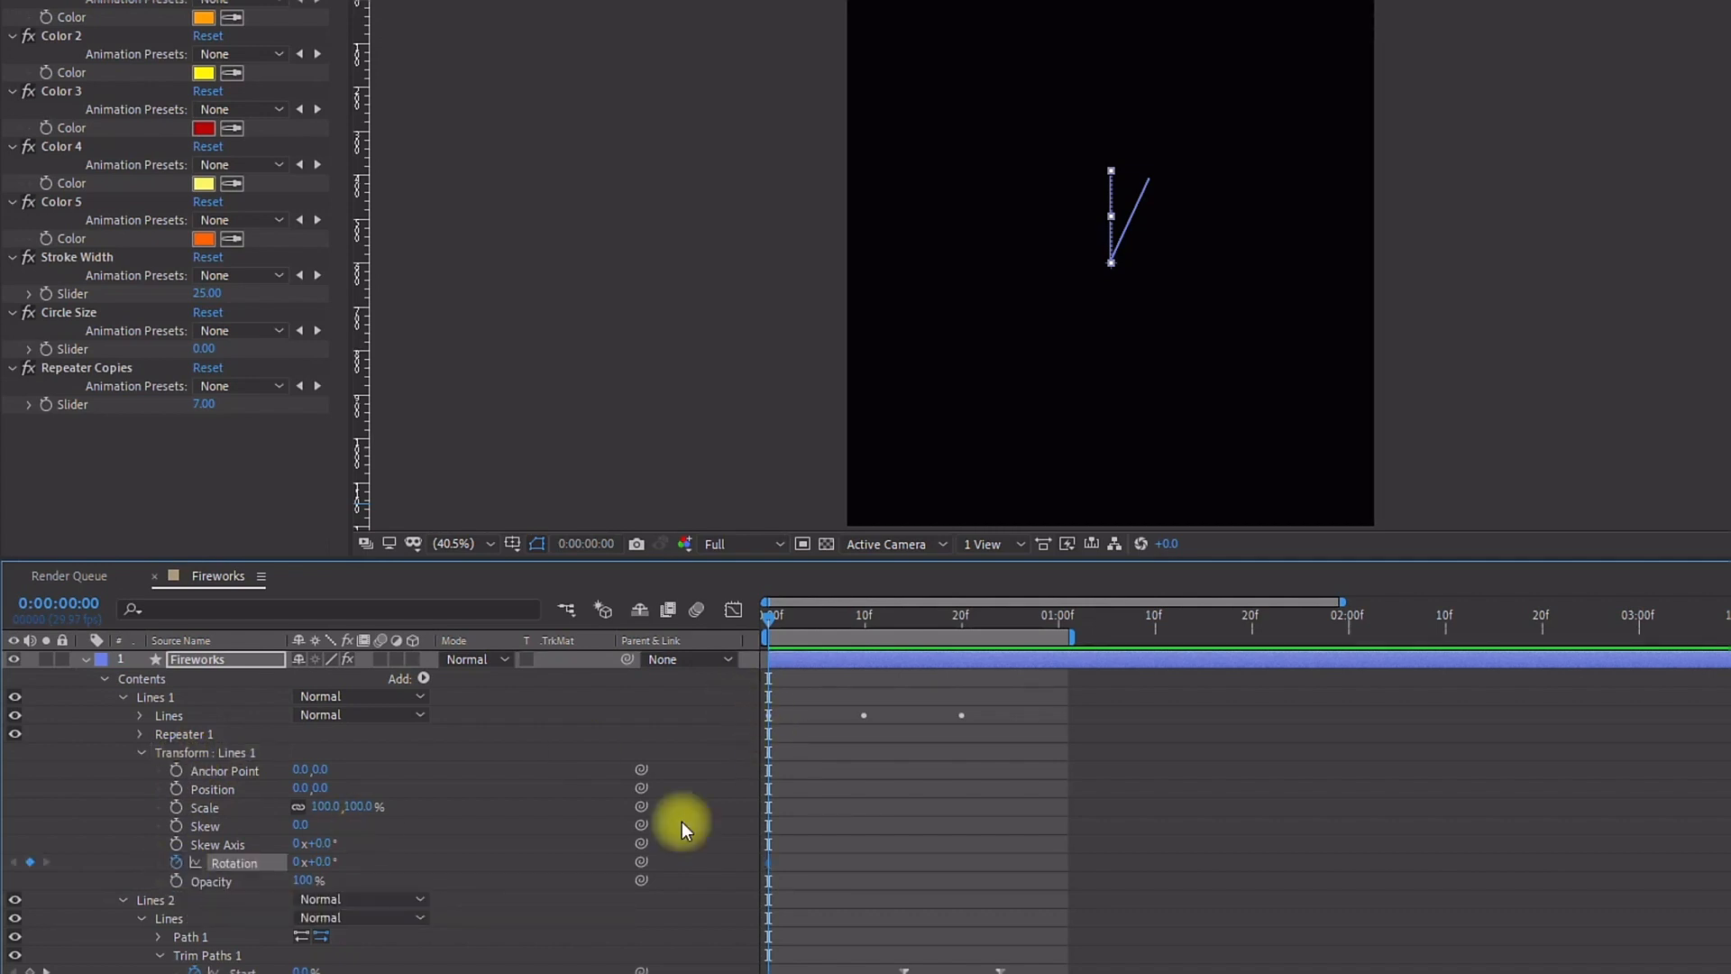
pyautogui.click(961, 615)
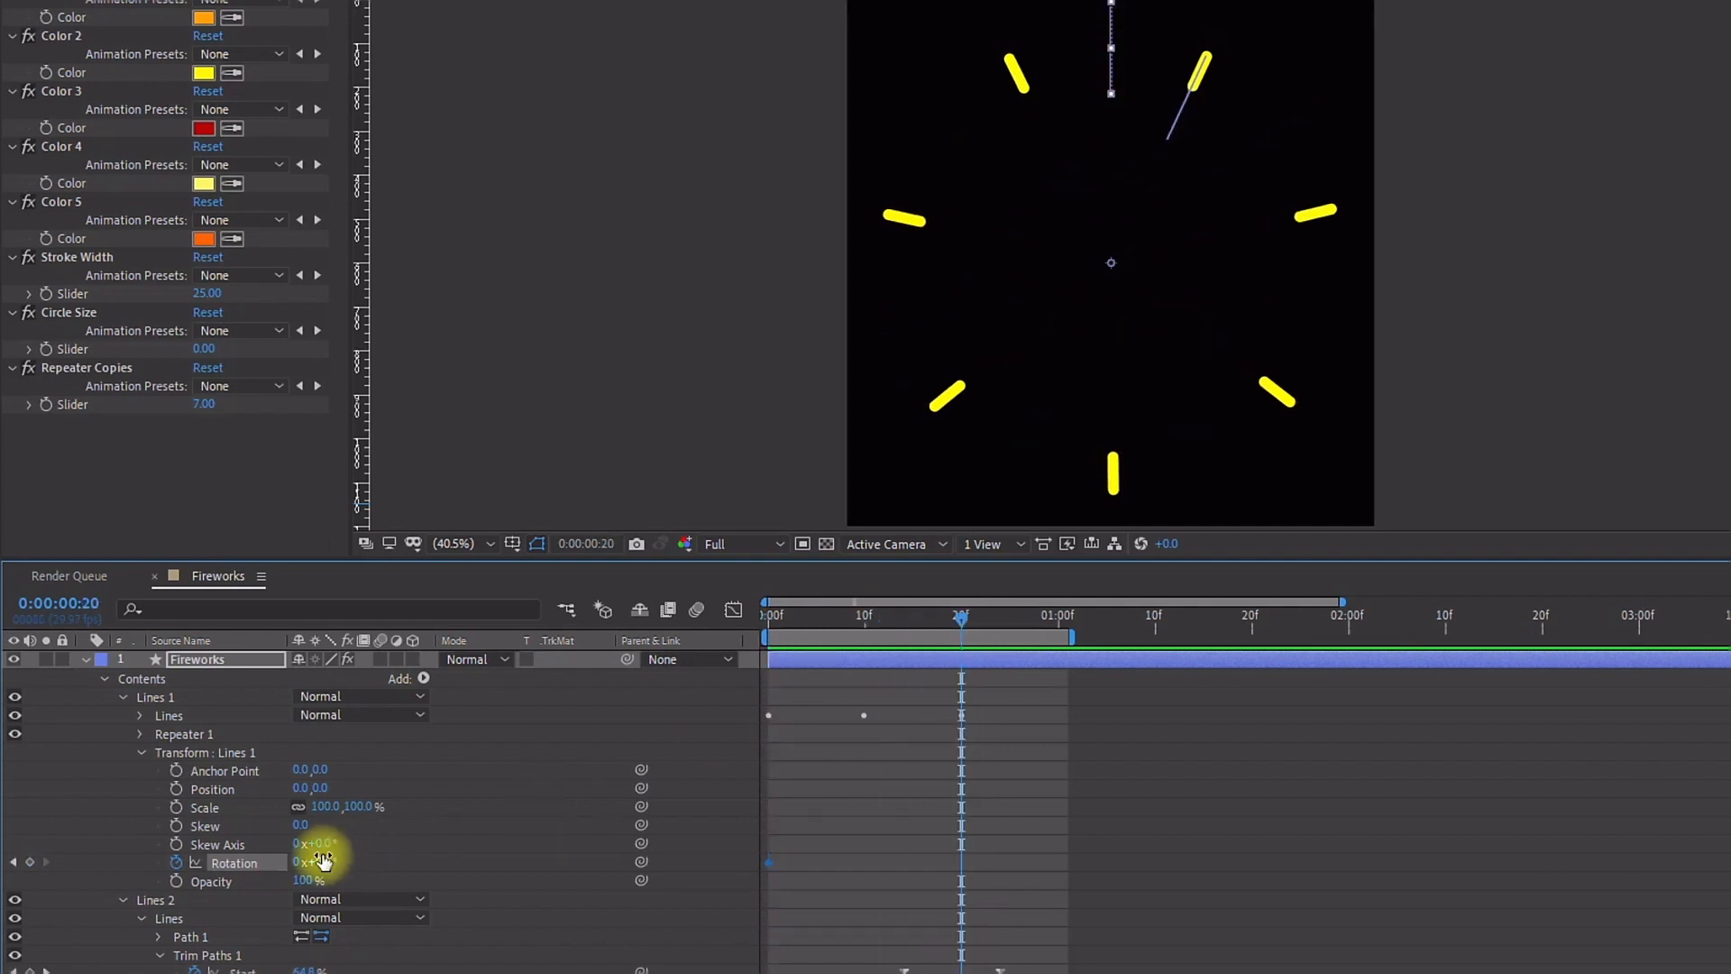
pyautogui.click(882, 786)
pyautogui.moveTo(768, 621); pyautogui.dragTo(959, 670)
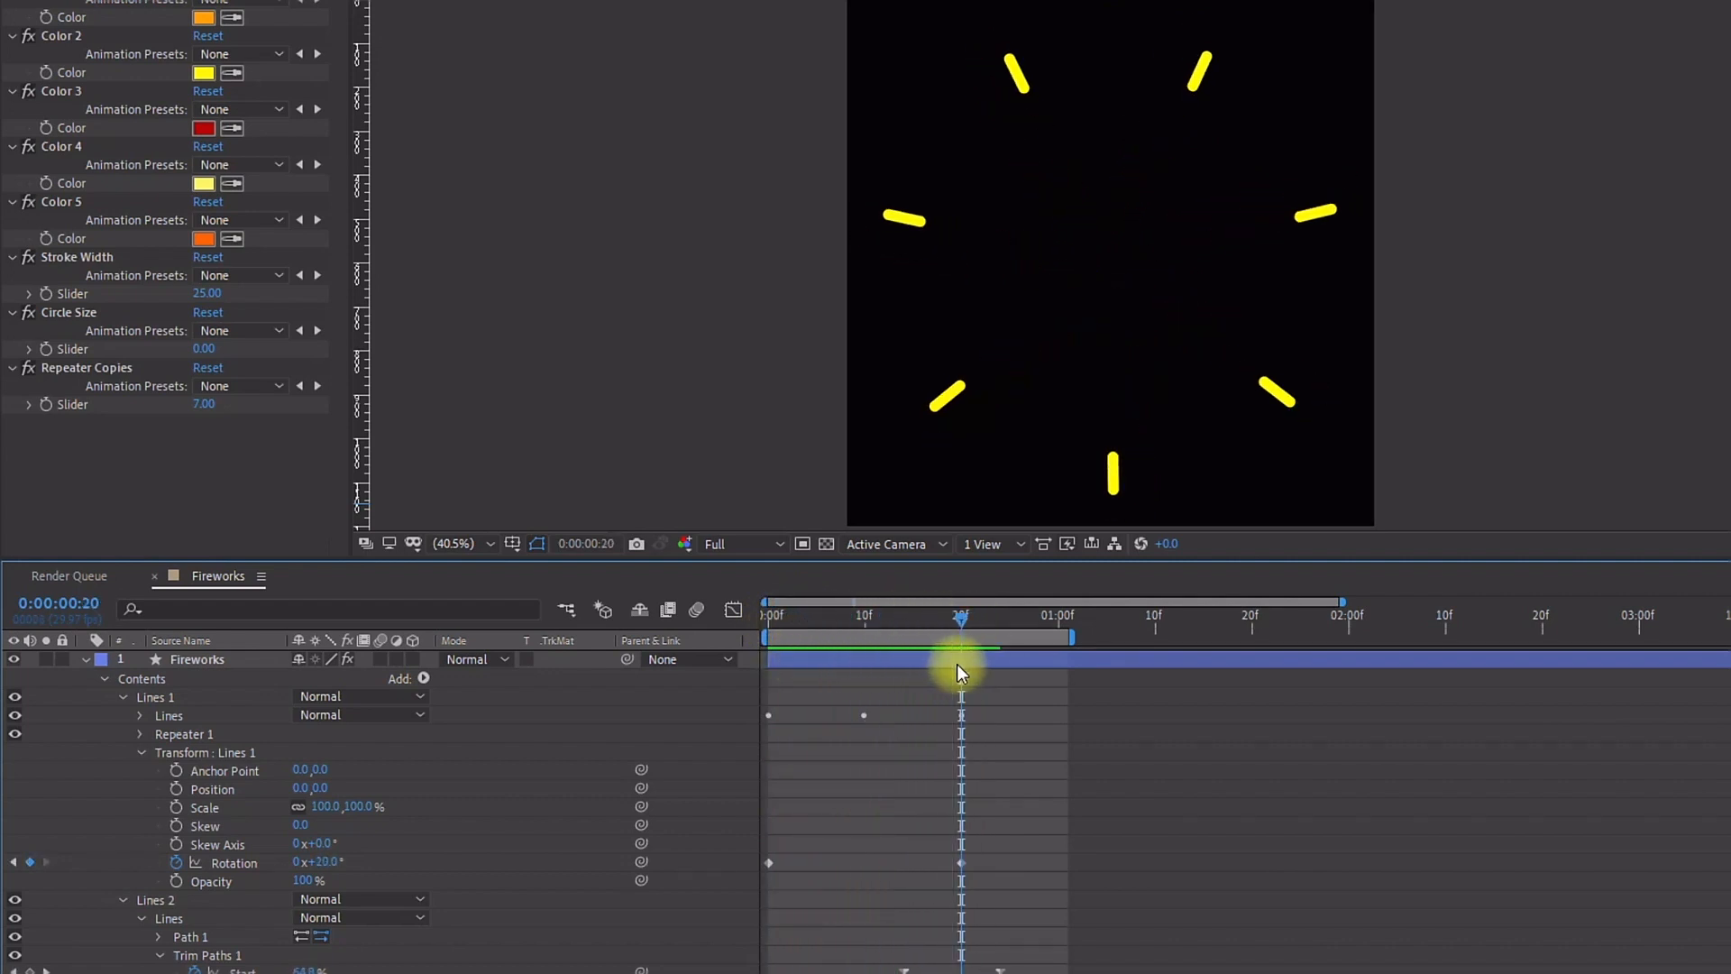
pyautogui.moveTo(958, 670); pyautogui.dragTo(769, 667)
# Step: Keyframe the Lines 2 group's transform Rotation at 25° on frame 4 and 45° on frame 24, then preview
pyautogui.click(124, 697)
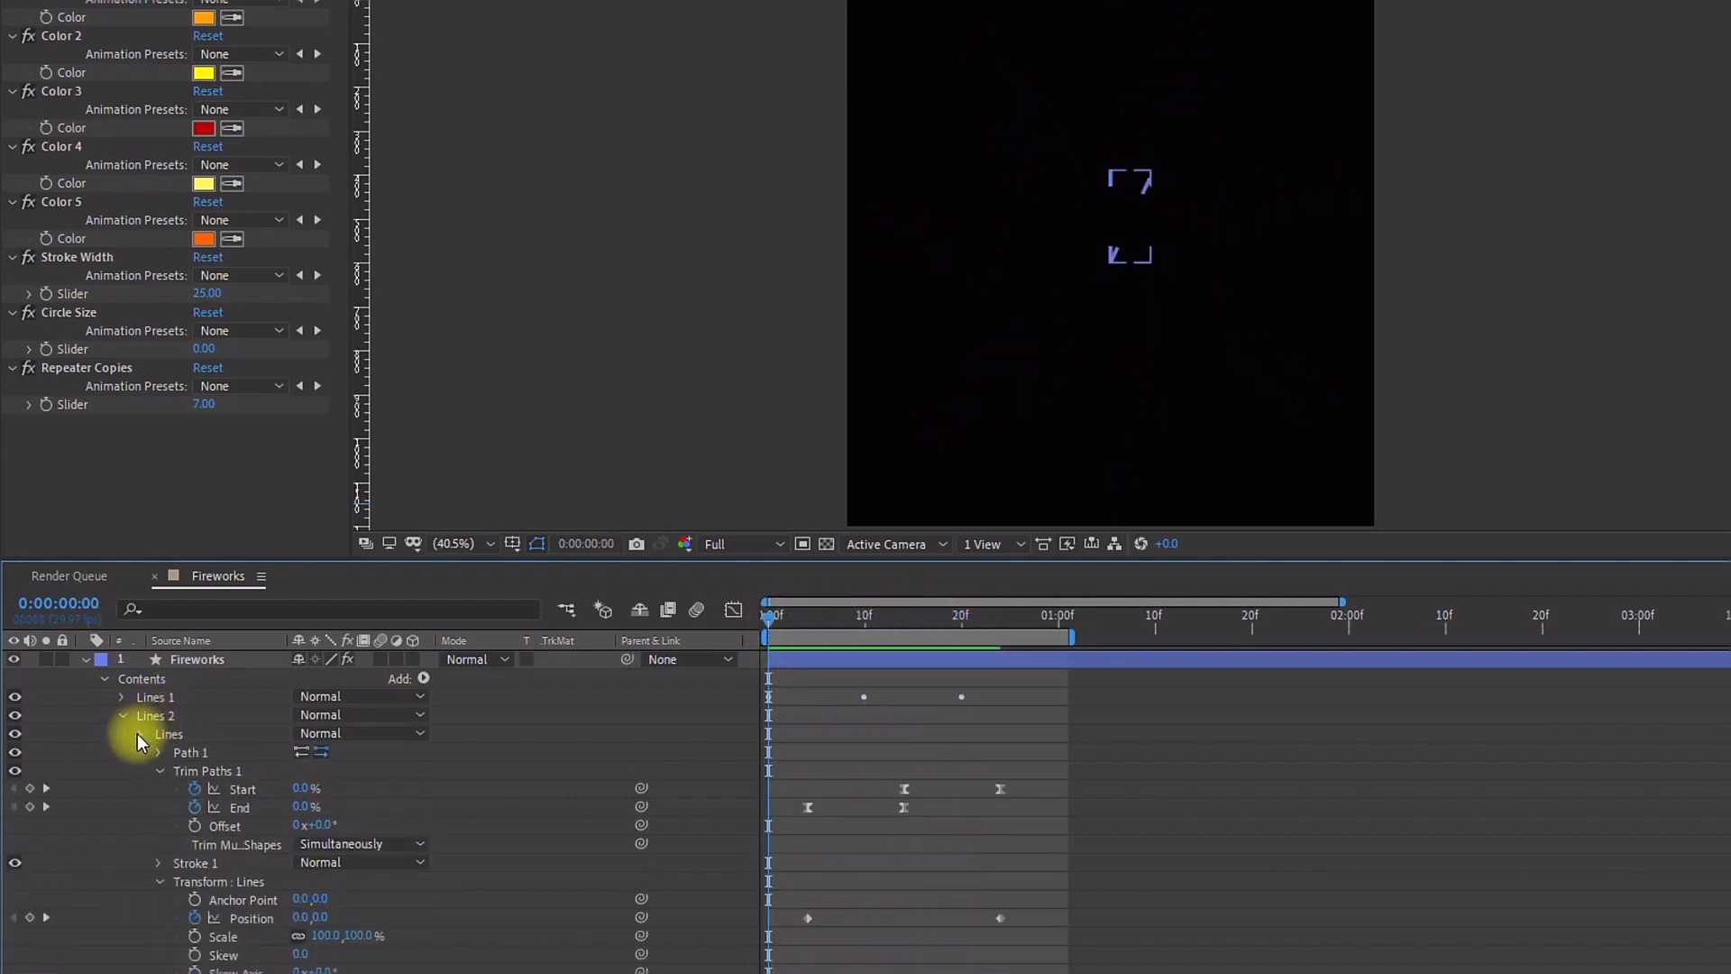
pyautogui.click(139, 735)
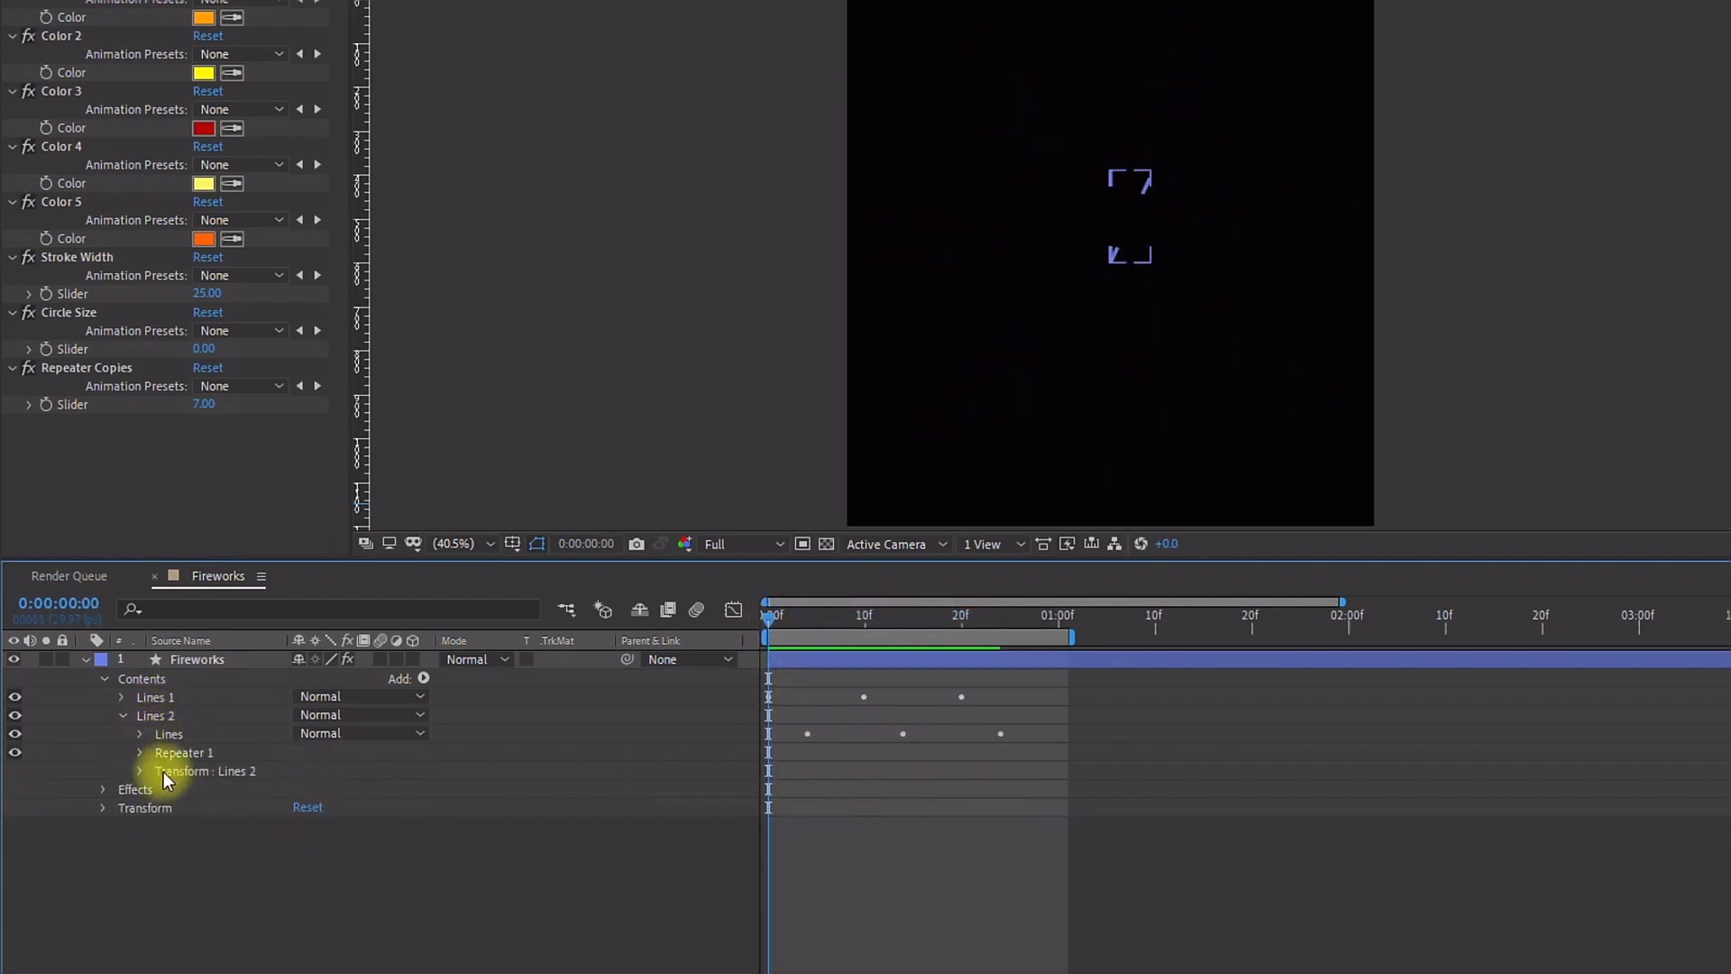
pyautogui.click(141, 771)
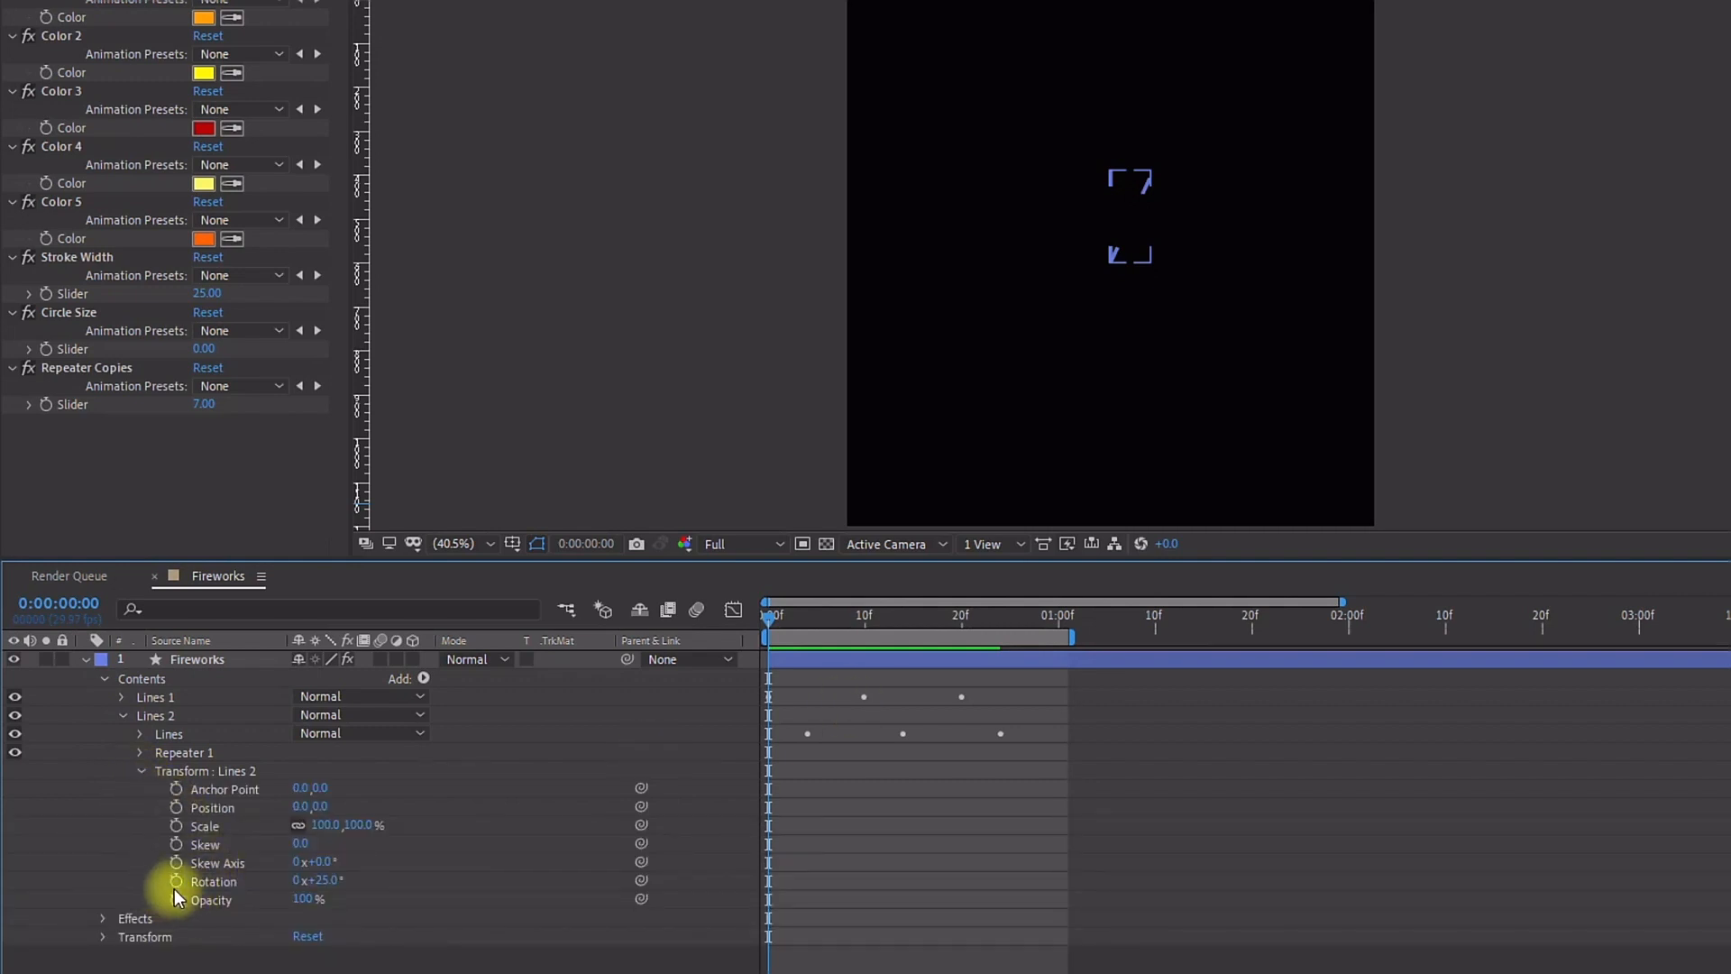
pyautogui.press('space')
pyautogui.click(803, 615)
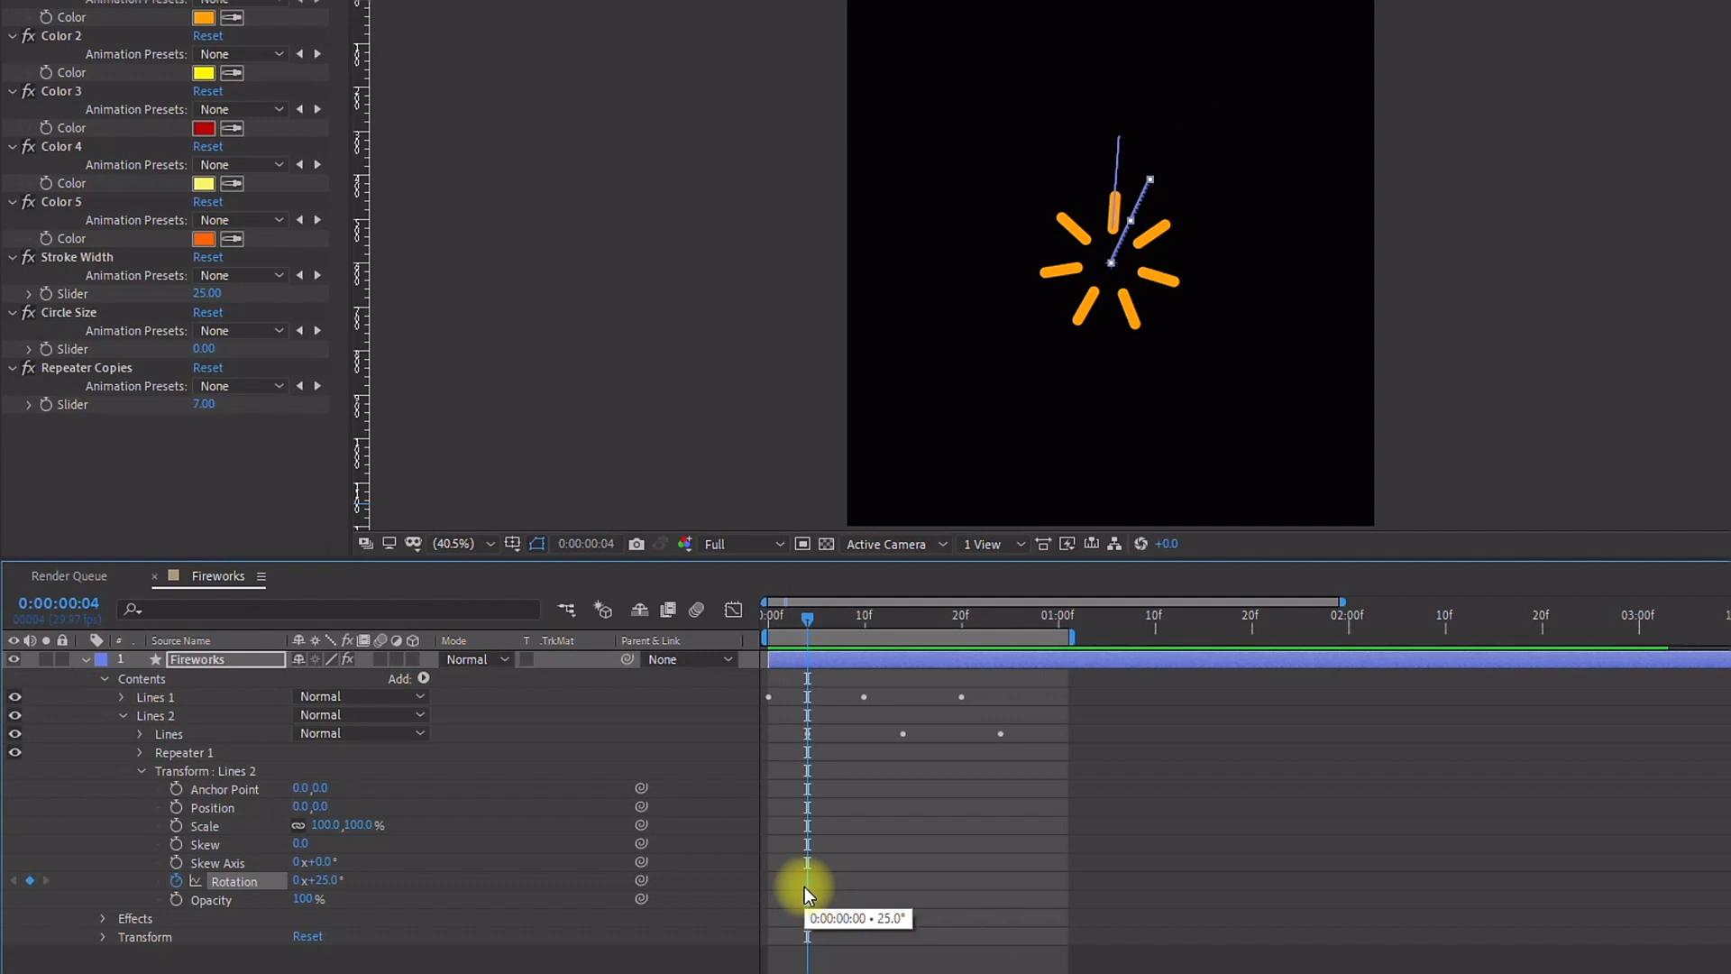
pyautogui.moveTo(807, 619); pyautogui.dragTo(997, 632)
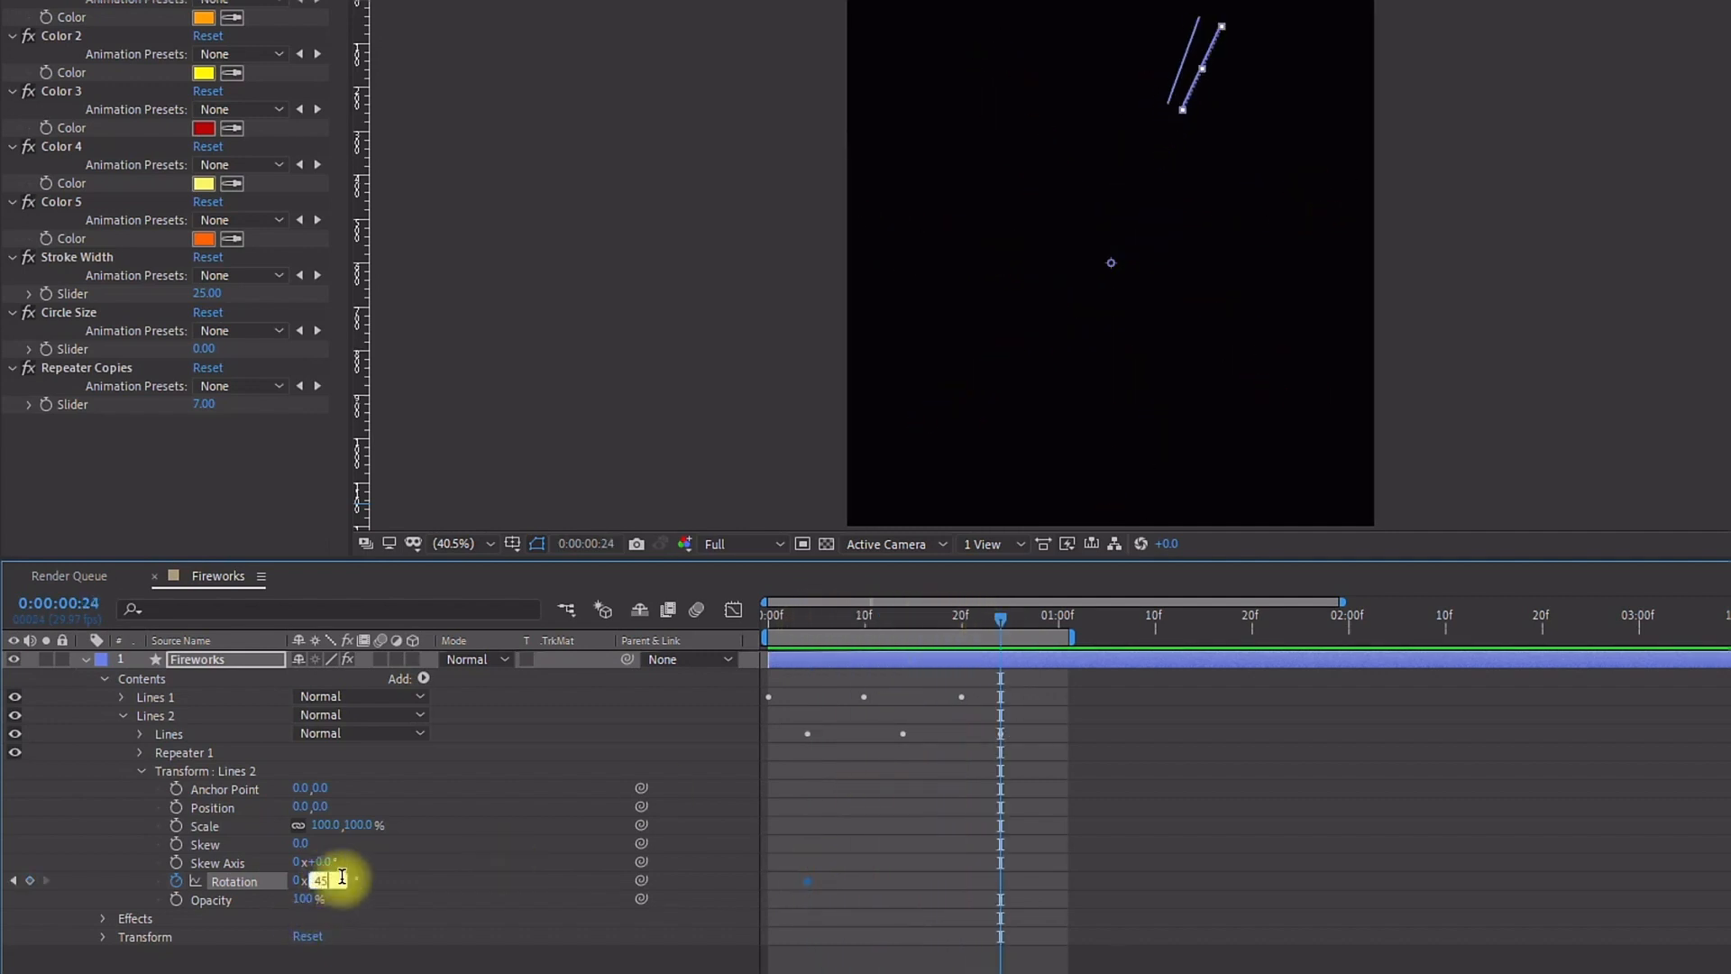
pyautogui.press('Return')
pyautogui.press('space')
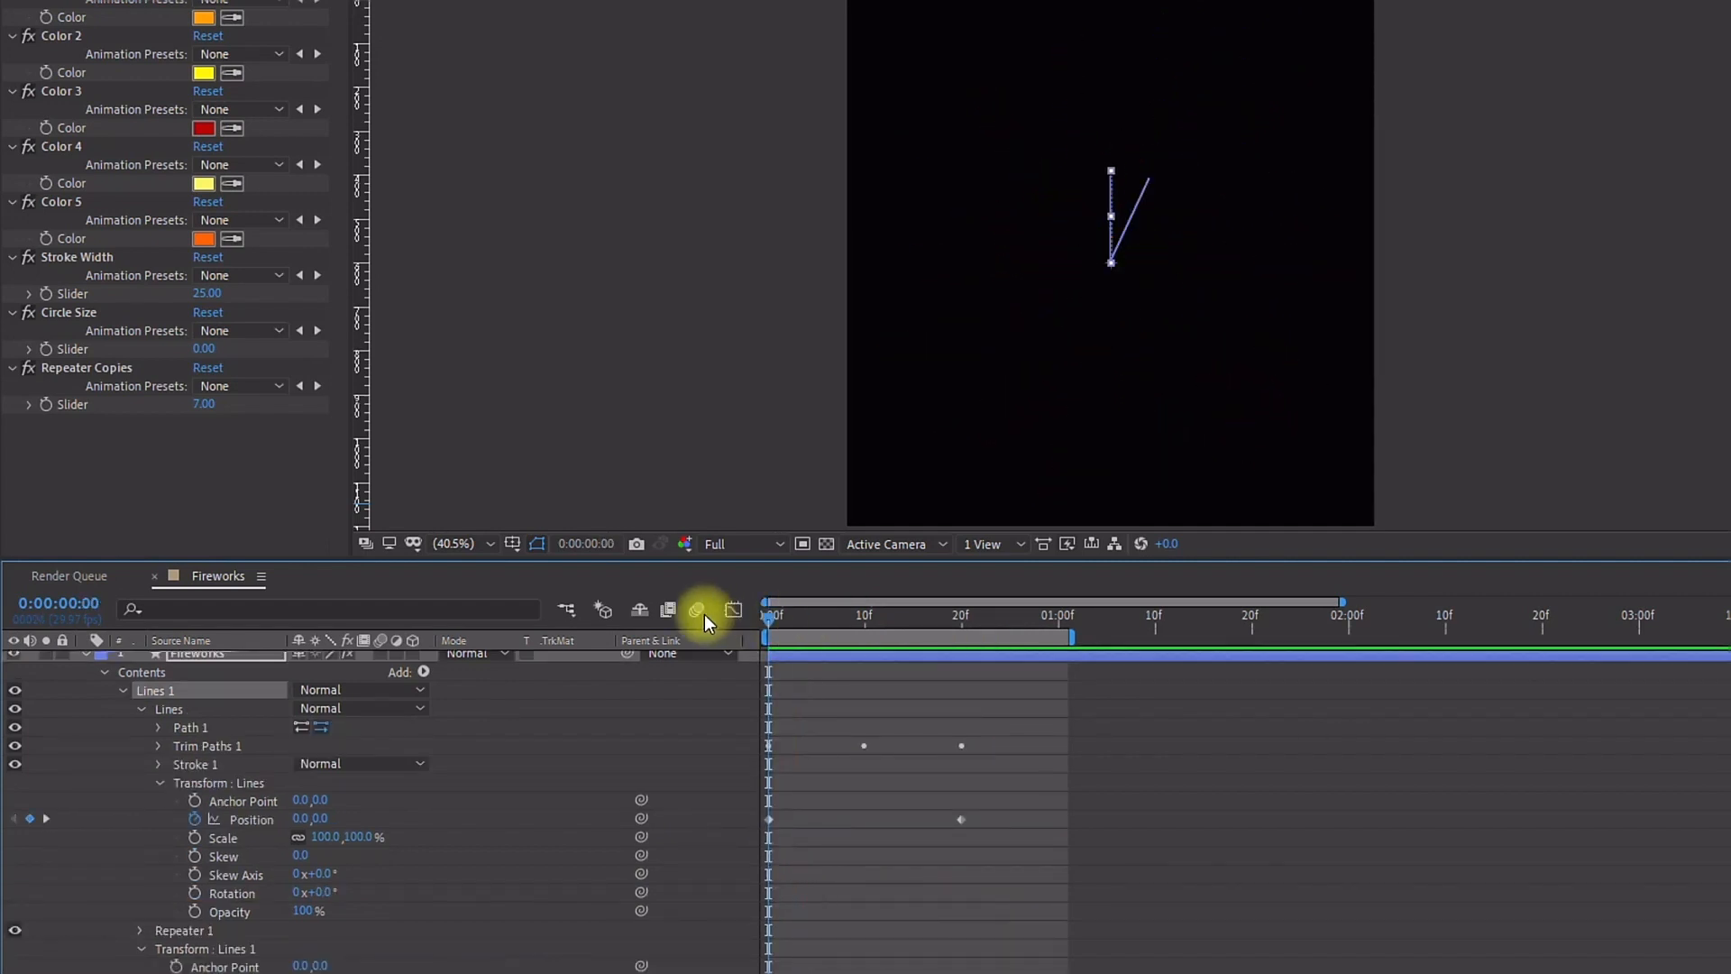
# Step: Duplicate the Lines 2 group and move the copy to the bottom of the layer's contents
pyautogui.click(155, 784)
pyautogui.click(124, 690)
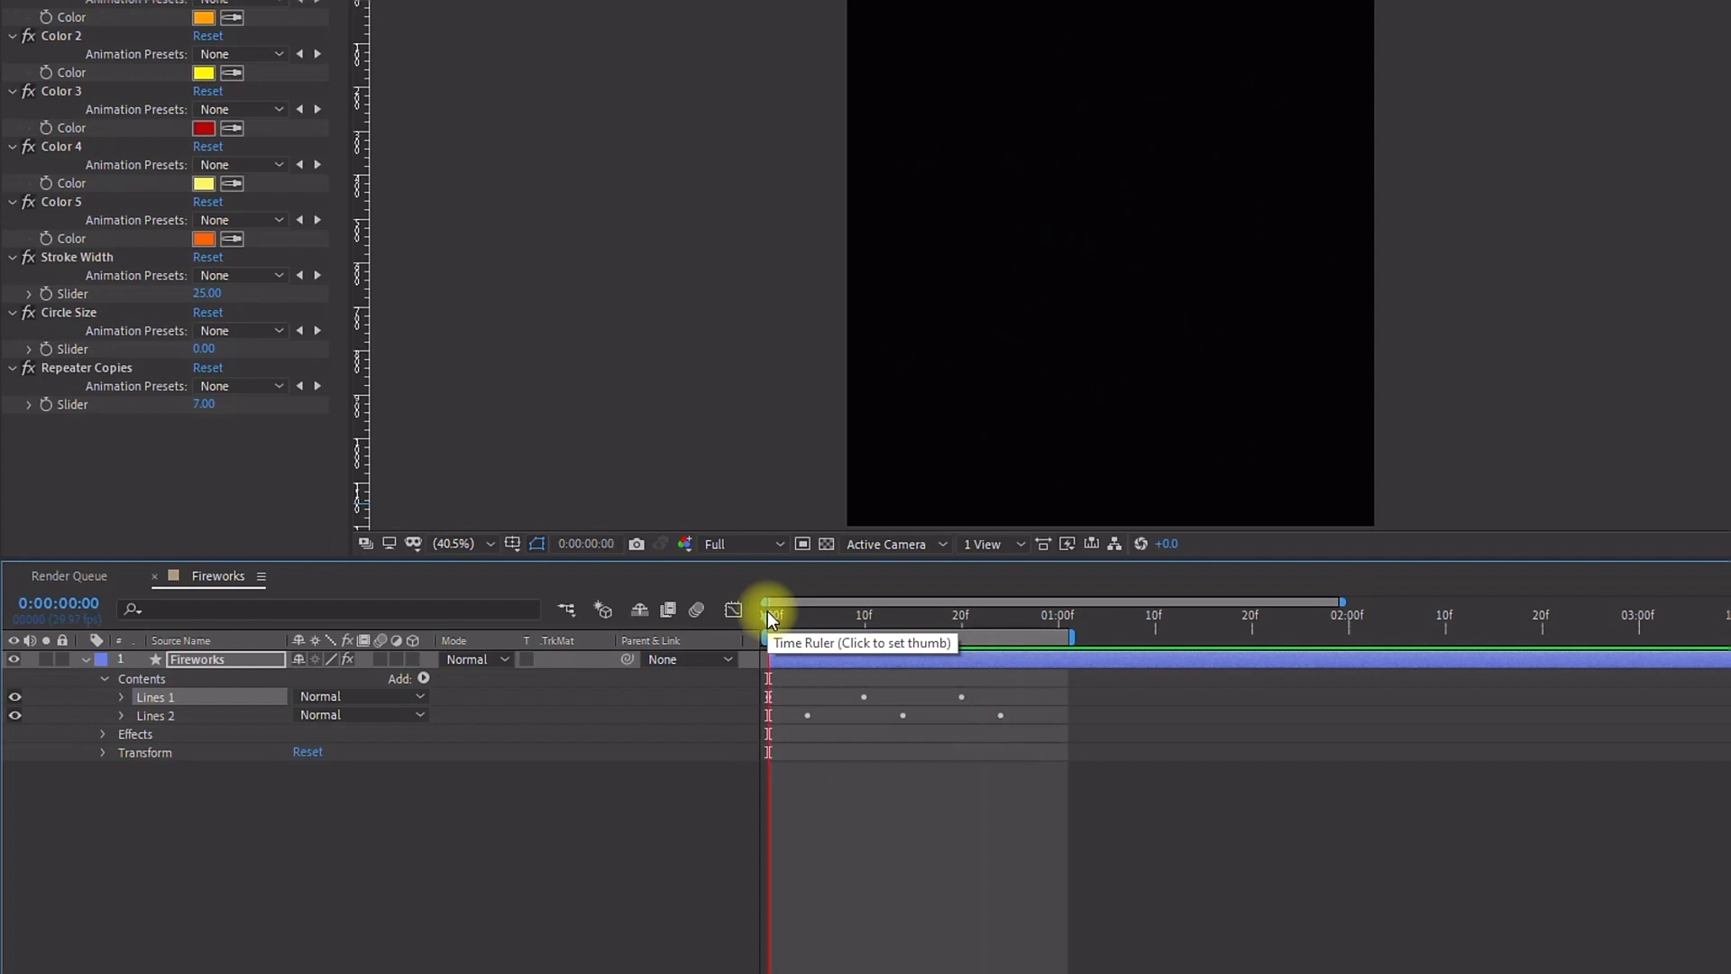
pyautogui.press('space')
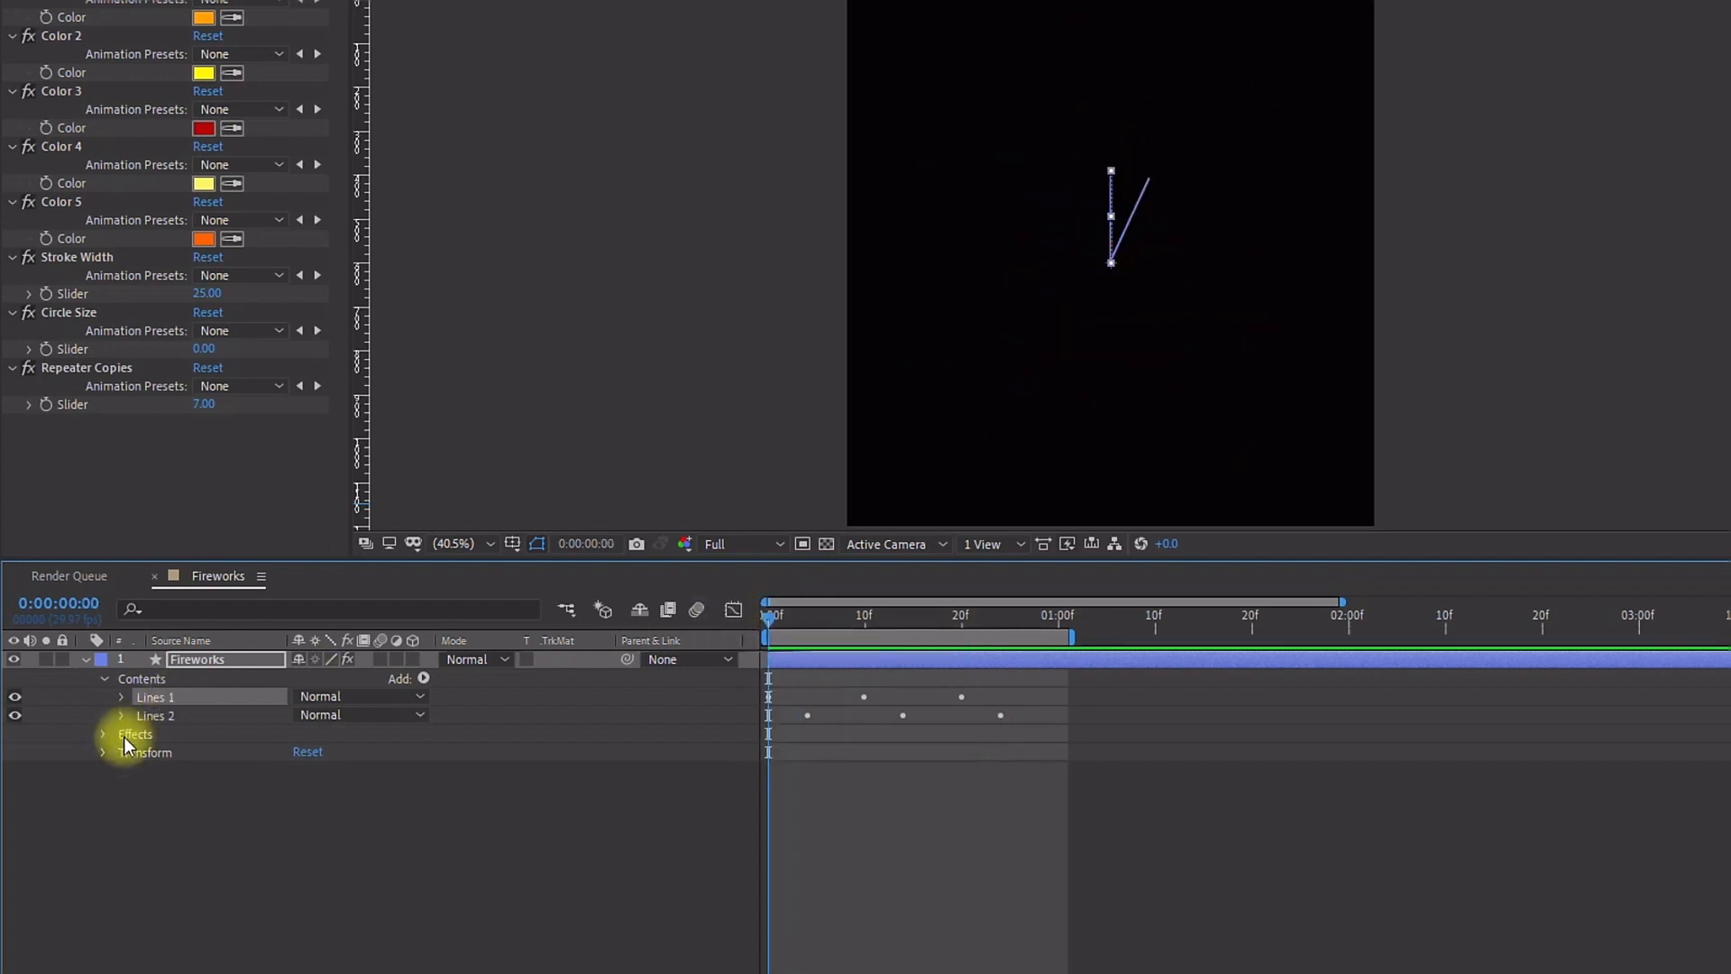
pyautogui.click(146, 718)
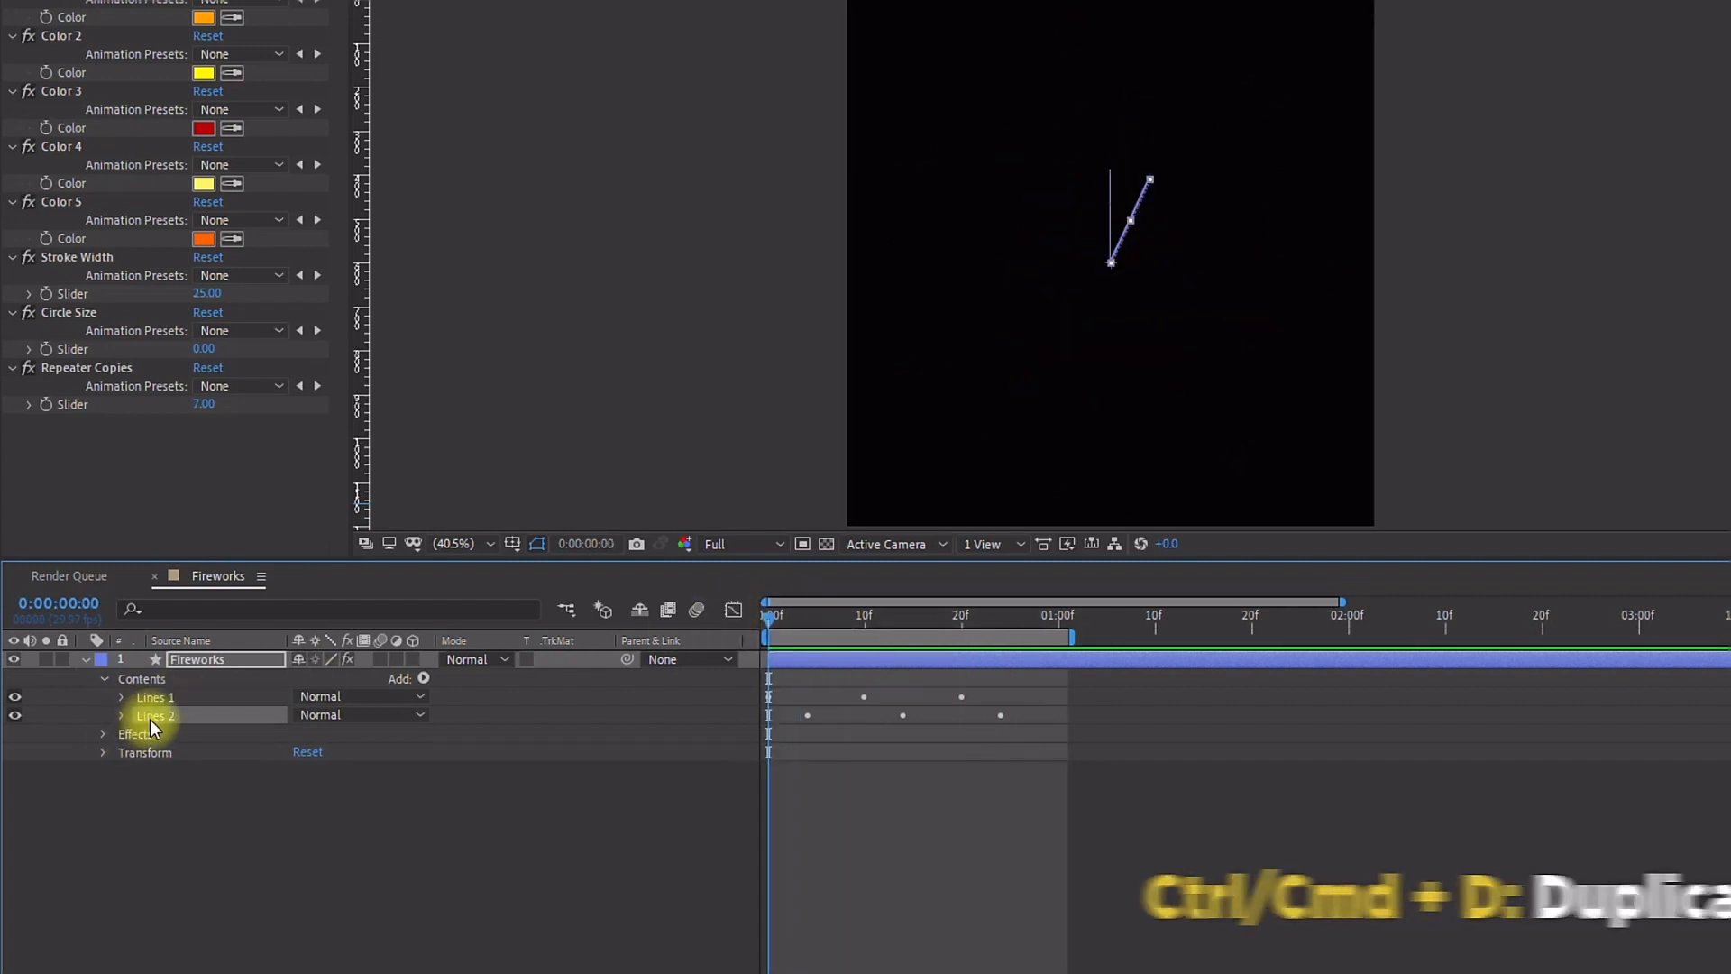
pyautogui.hotkey('ctrl', 'd')
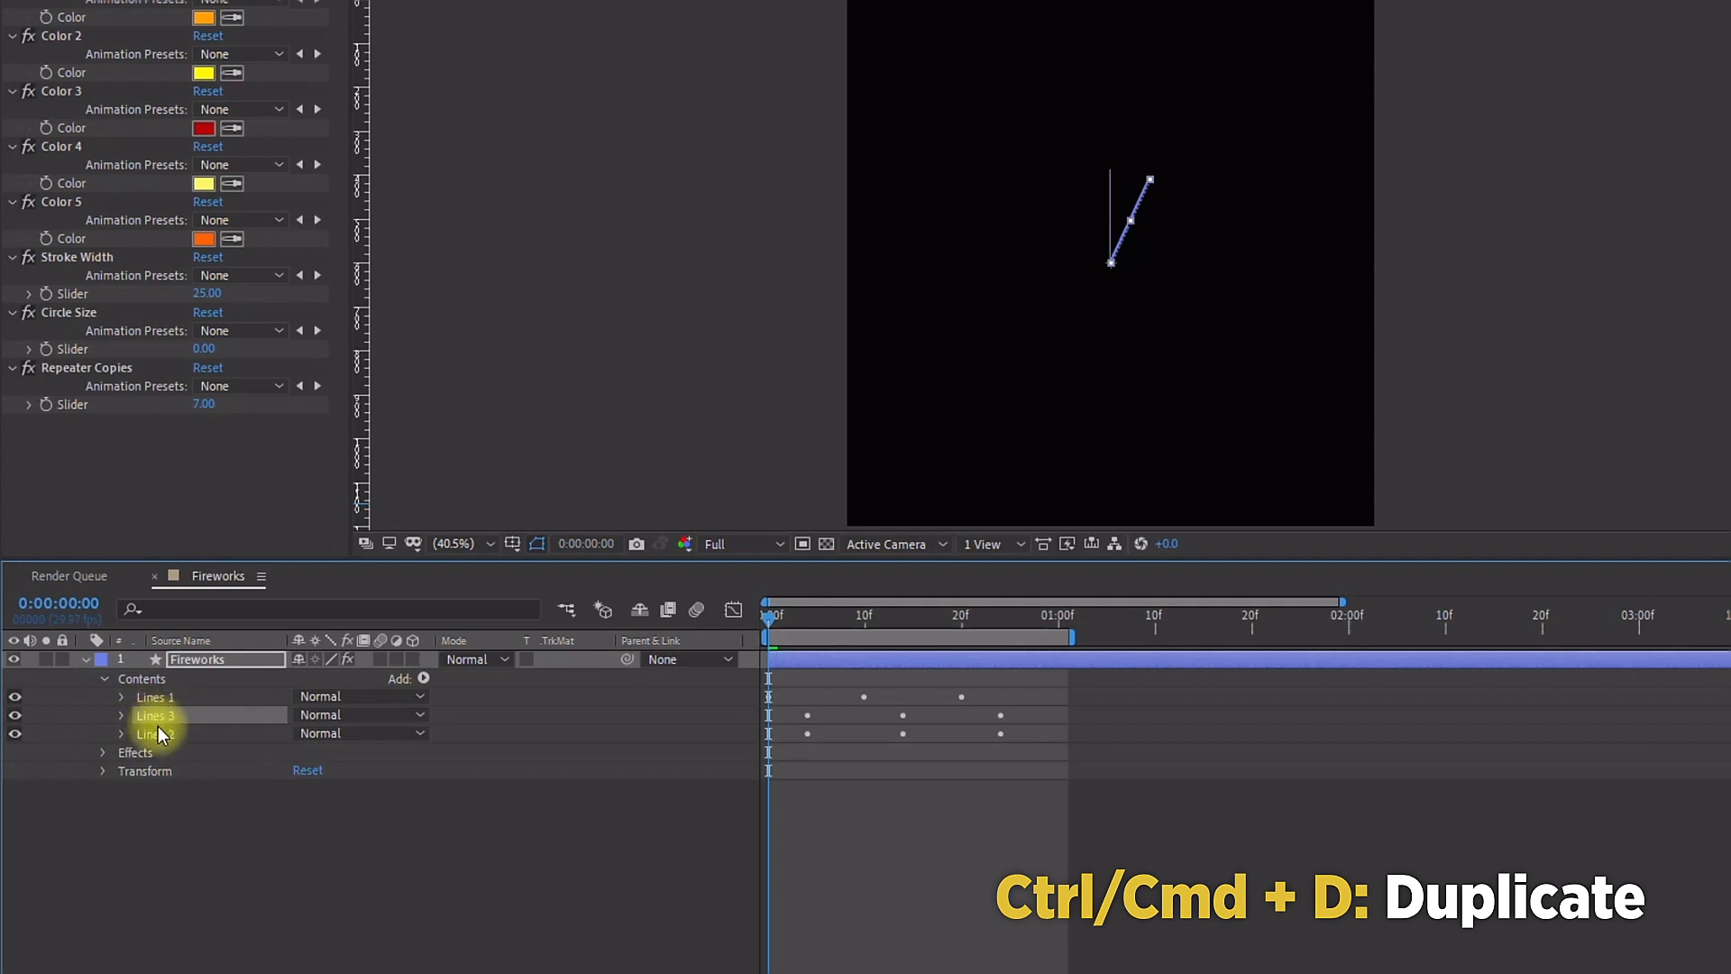
pyautogui.moveTo(153, 717); pyautogui.dragTo(148, 754)
# Step: Link the Lines 3 group's stroke Color to the Color 3 control with the pick whip
pyautogui.click(142, 752)
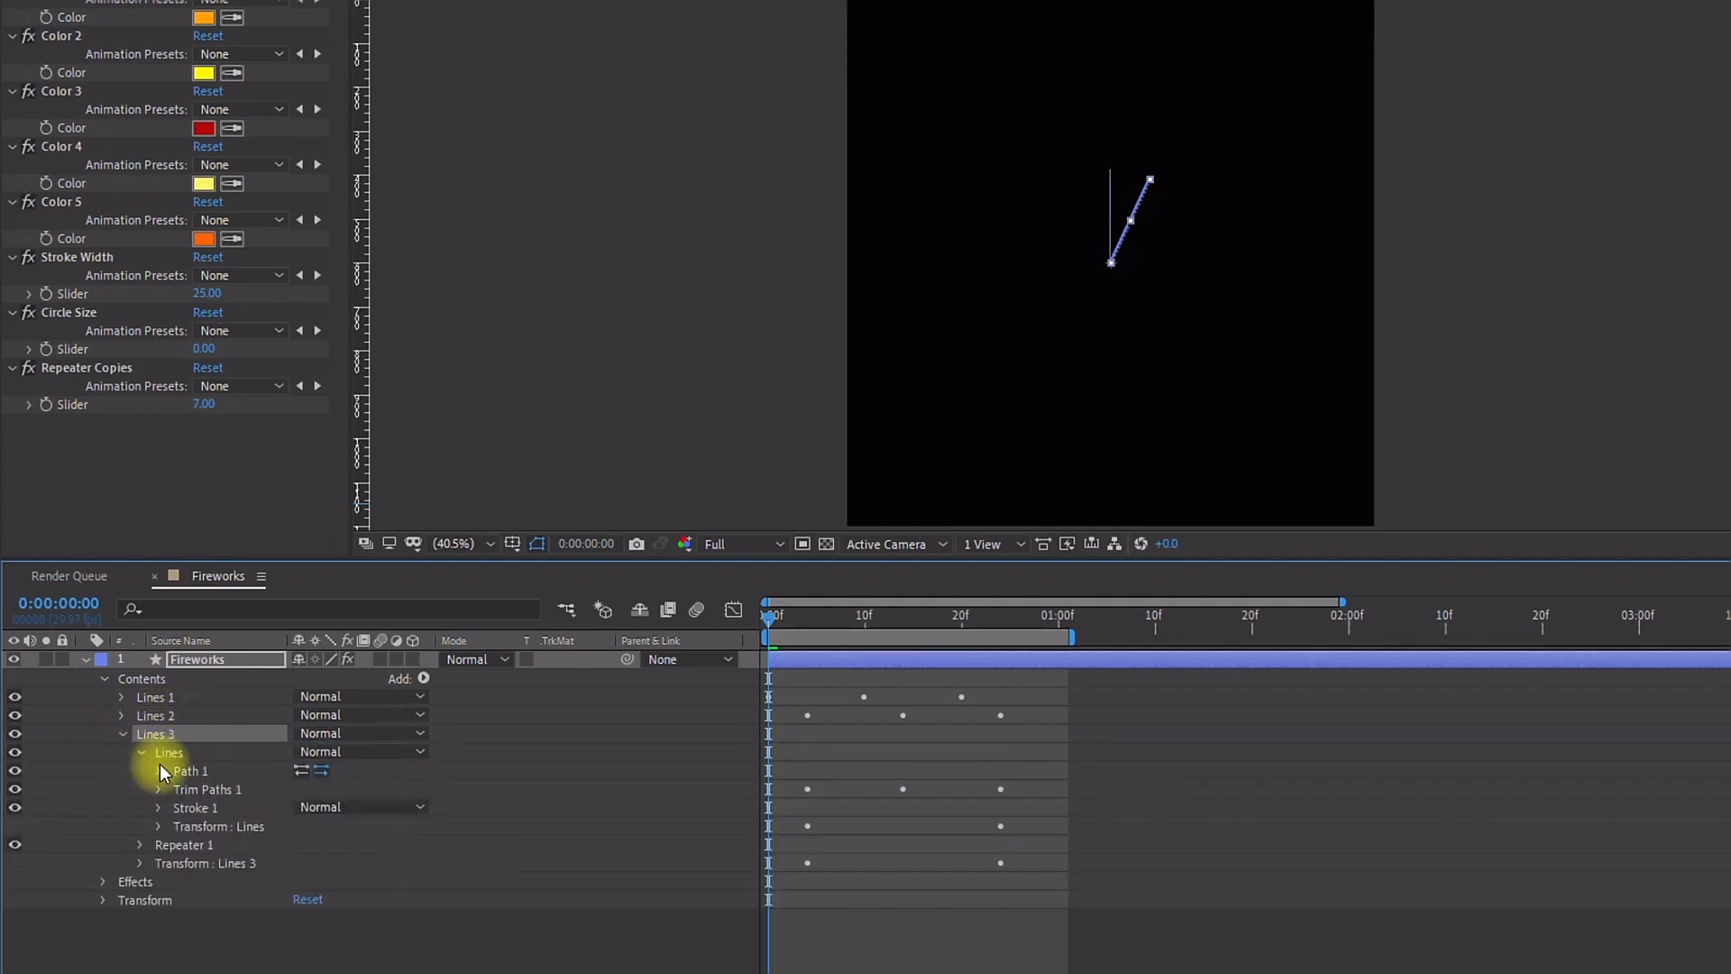
pyautogui.click(159, 808)
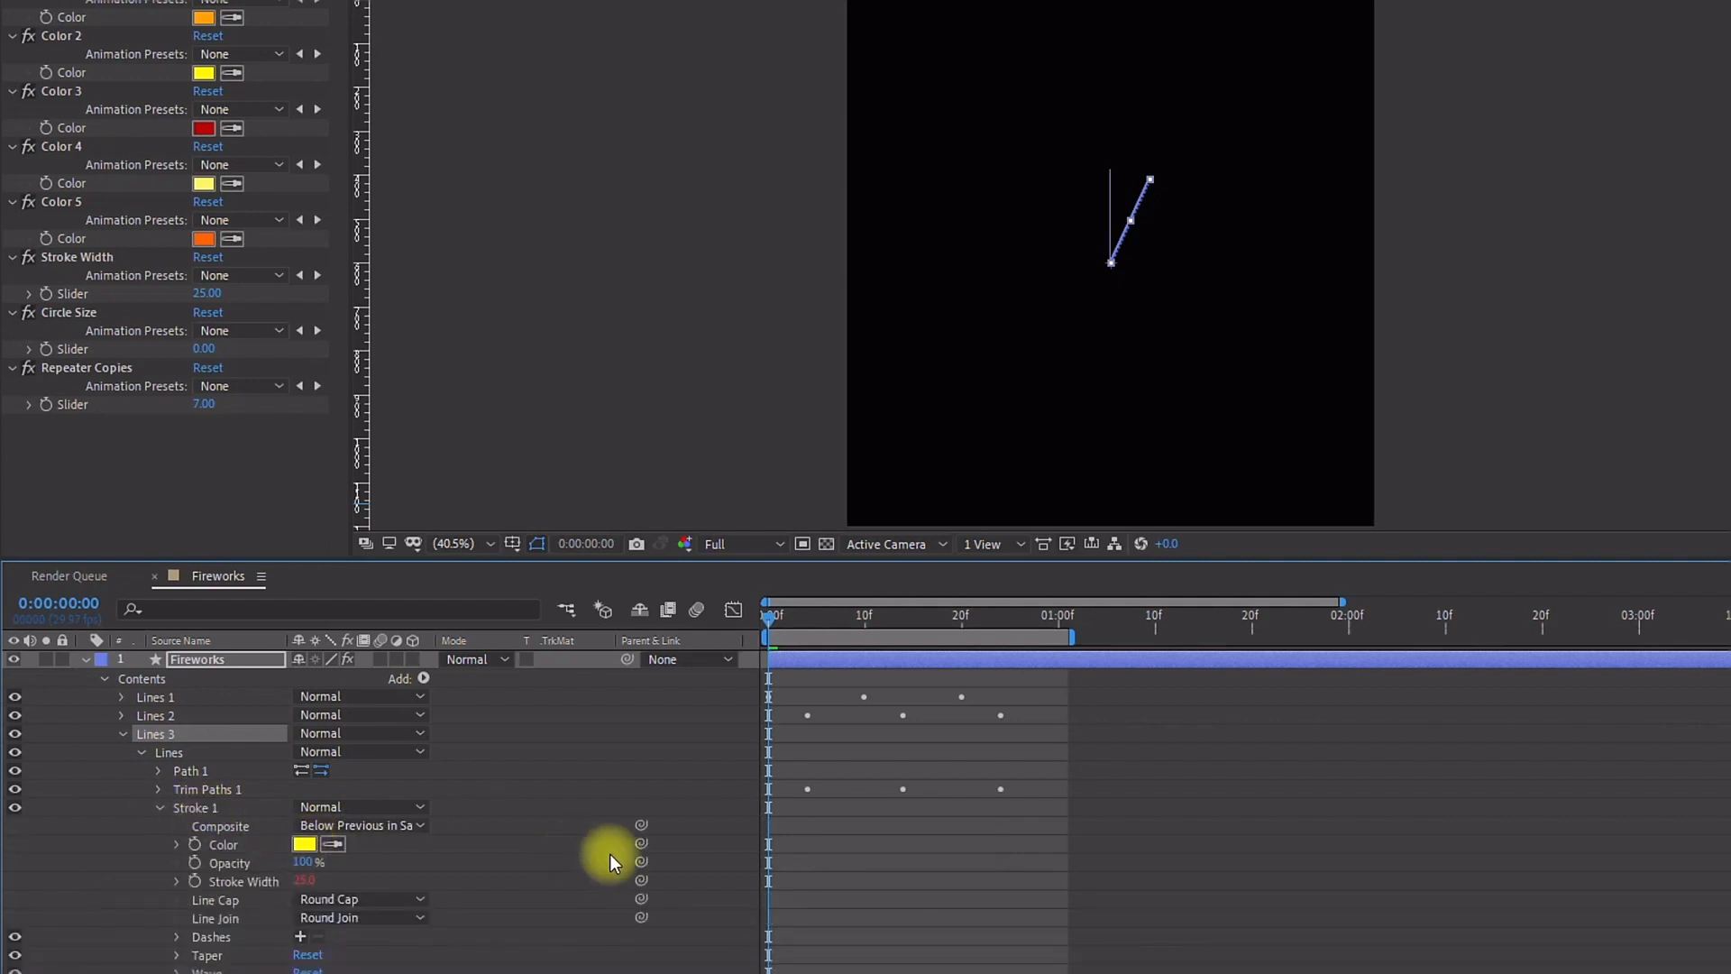
pyautogui.moveTo(642, 844)
pyautogui.mouseDown()
pyautogui.moveTo(33, 230)
pyautogui.moveTo(77, 128)
pyautogui.mouseUp()
# Step: Add a Rotation keyframe to the Lines 3 group at frame 13 and scrub it to 52°
pyautogui.click(769, 629)
pyautogui.press('space')
pyautogui.moveTo(792, 617); pyautogui.dragTo(864, 609)
pyautogui.click(160, 807)
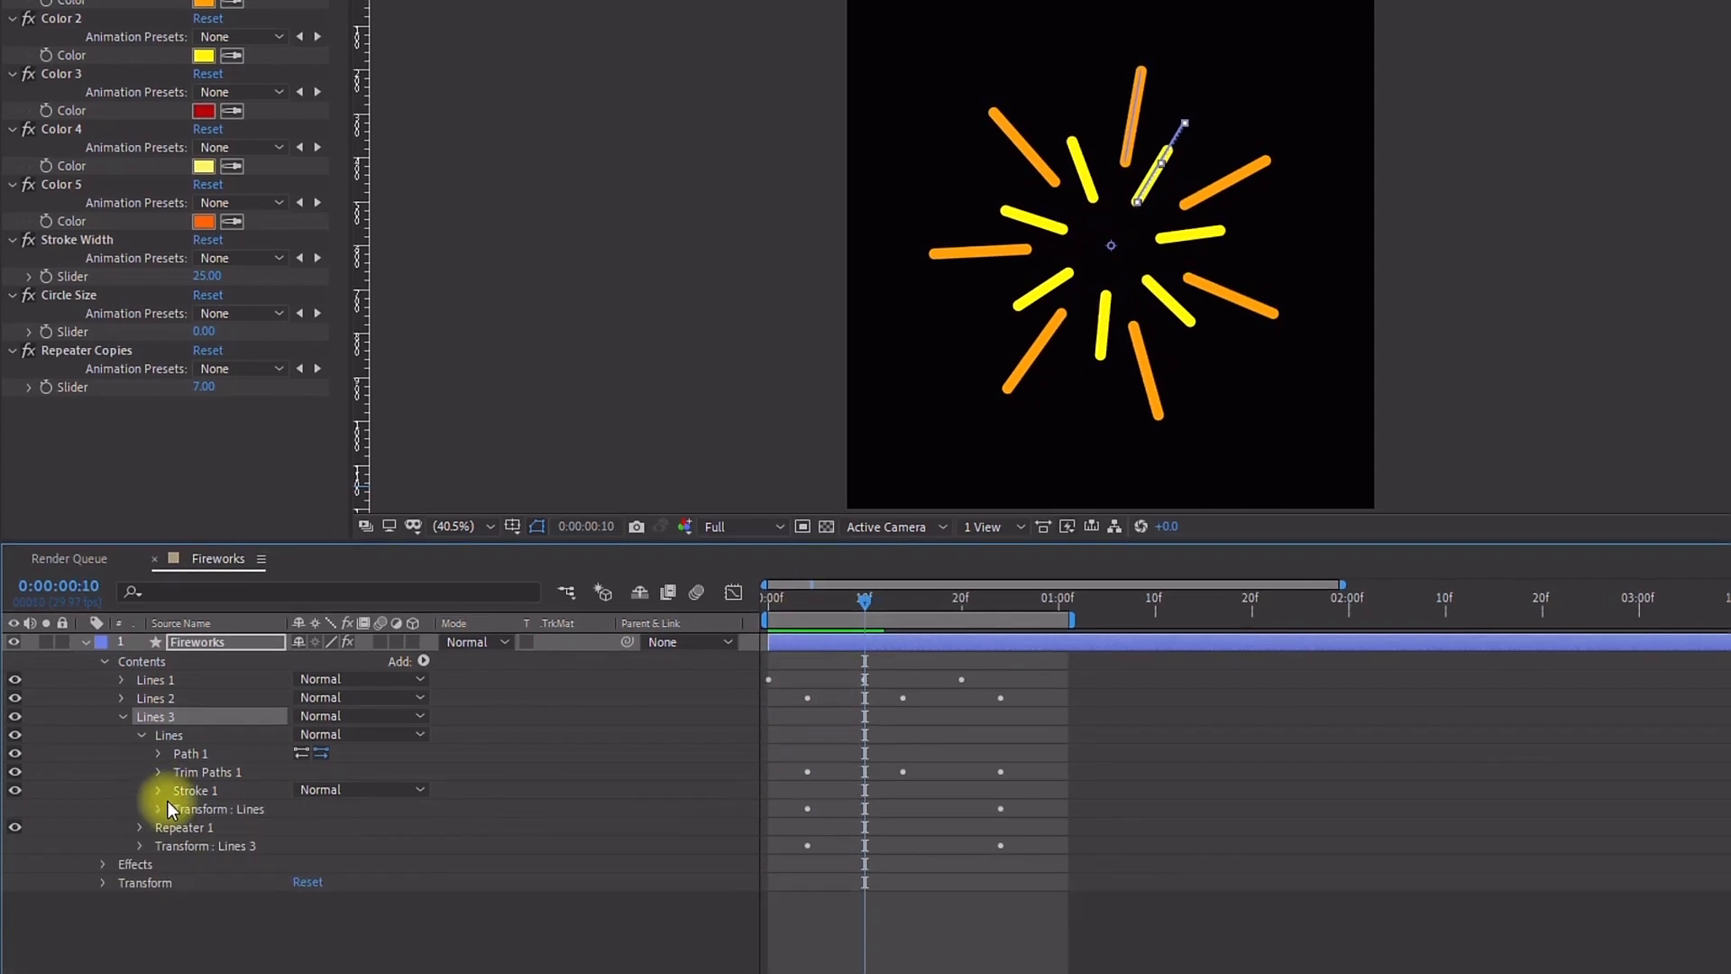
pyautogui.click(137, 809)
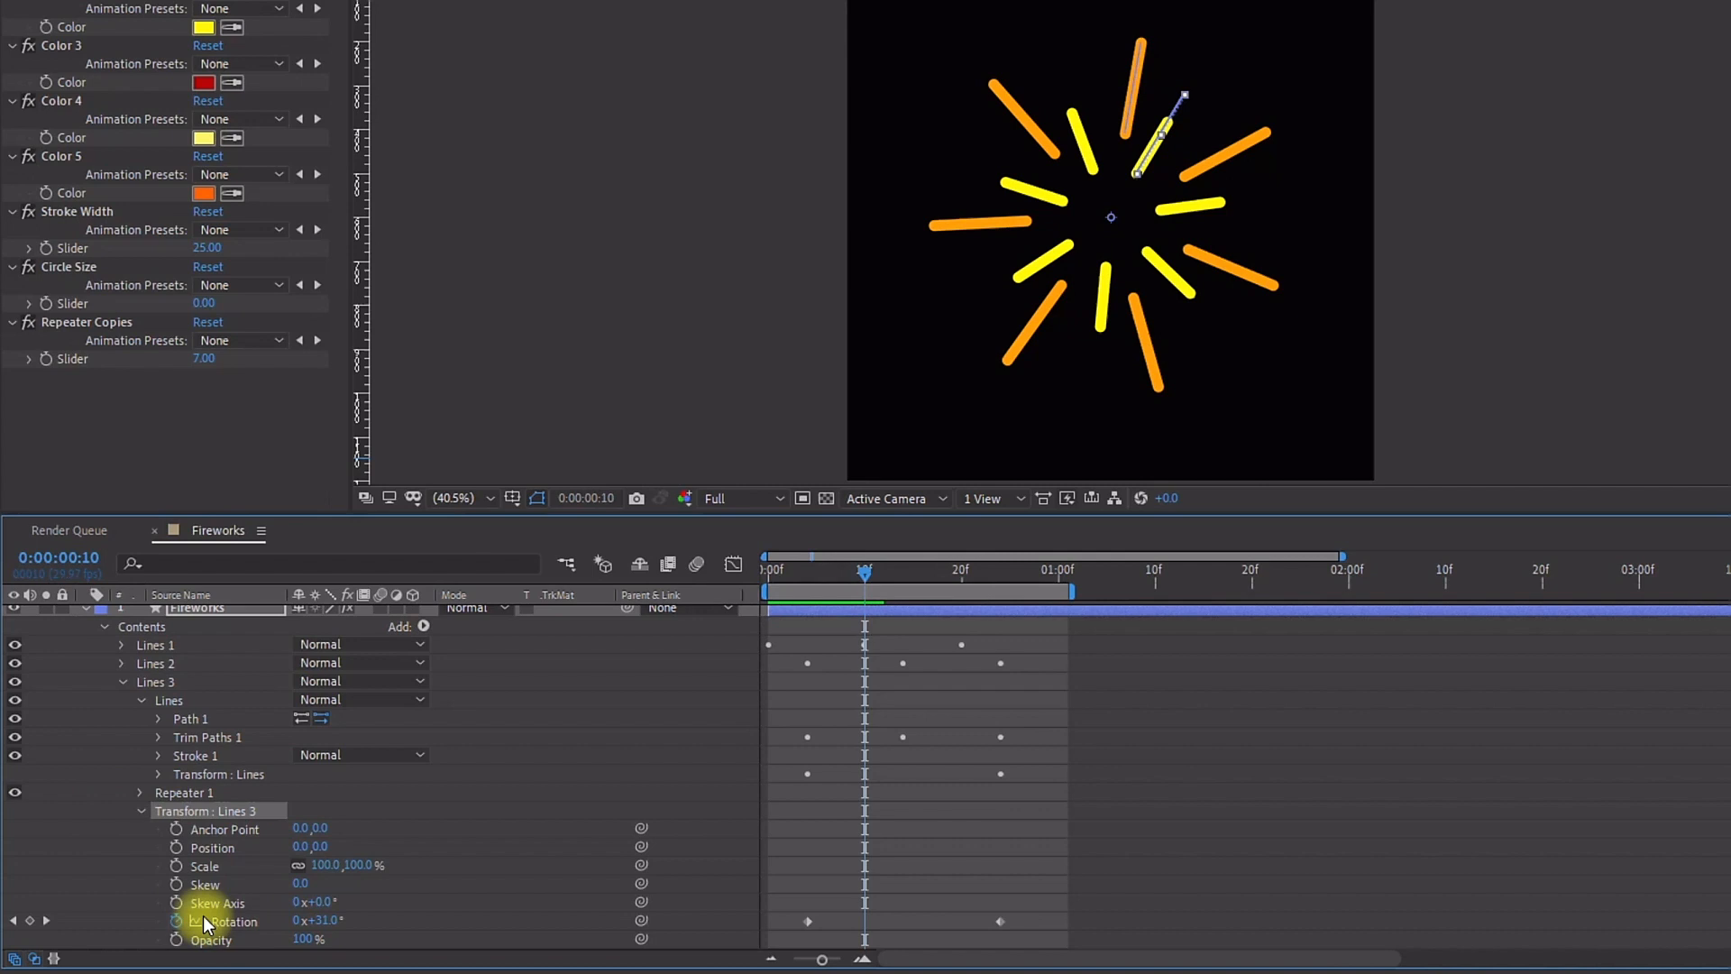
pyautogui.moveTo(920, 586); pyautogui.dragTo(896, 587)
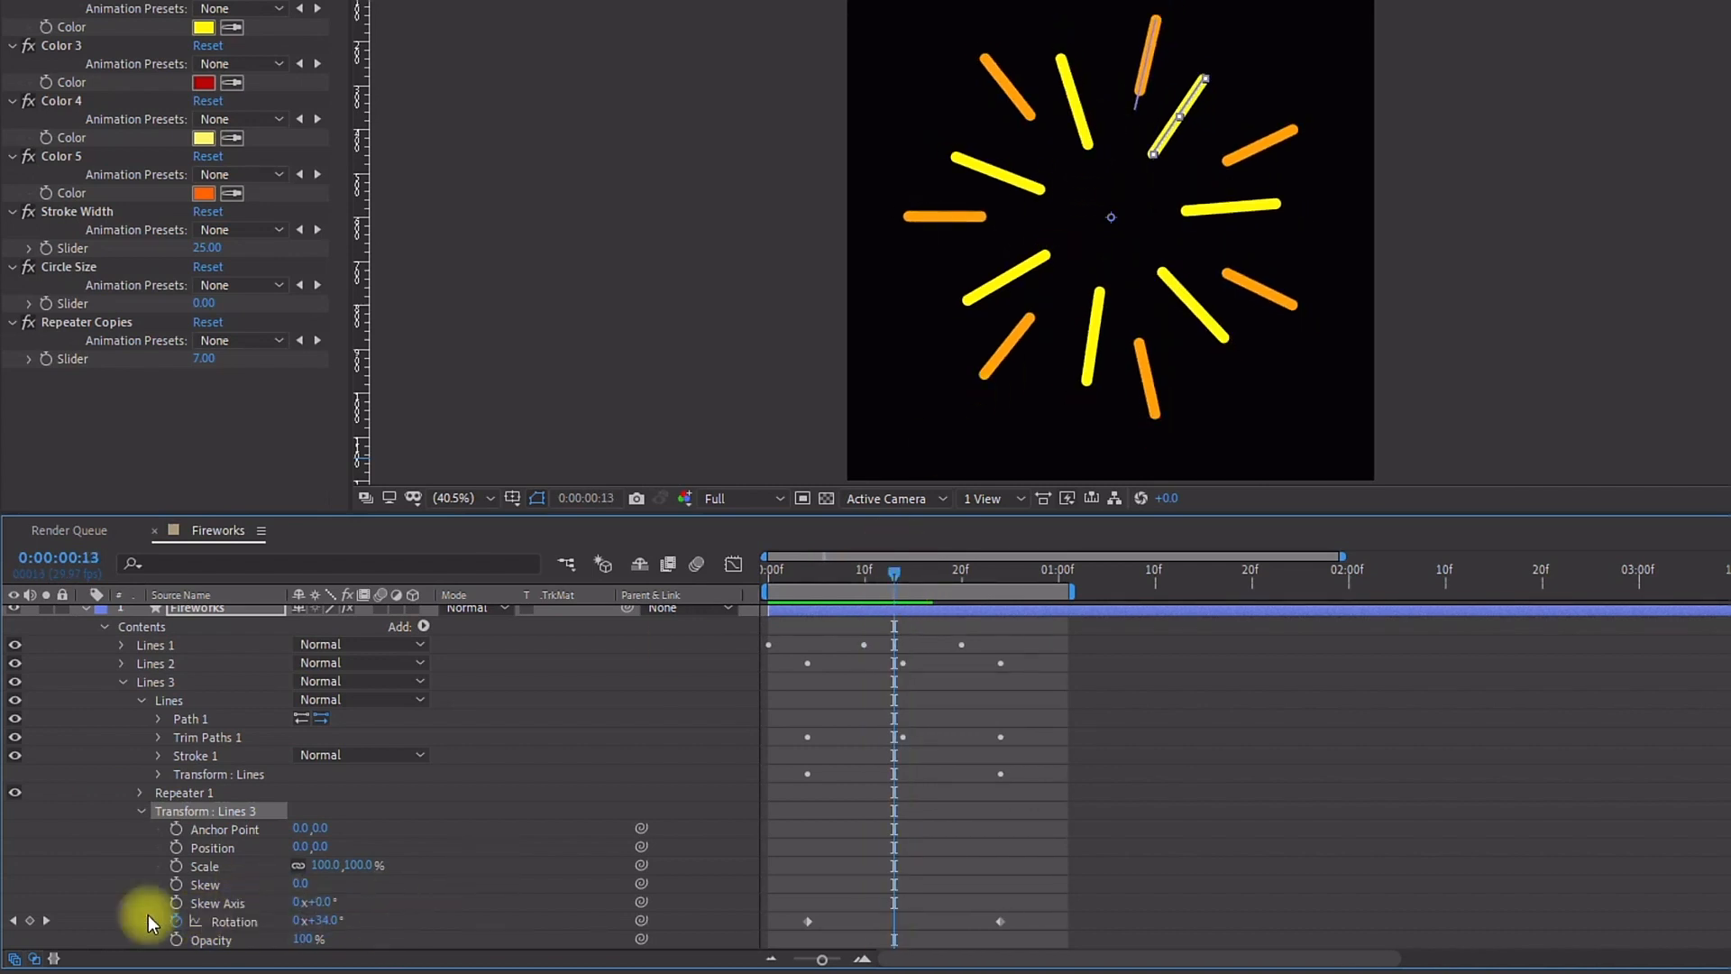
pyautogui.click(36, 921)
pyautogui.scroll(-1, 771, 874)
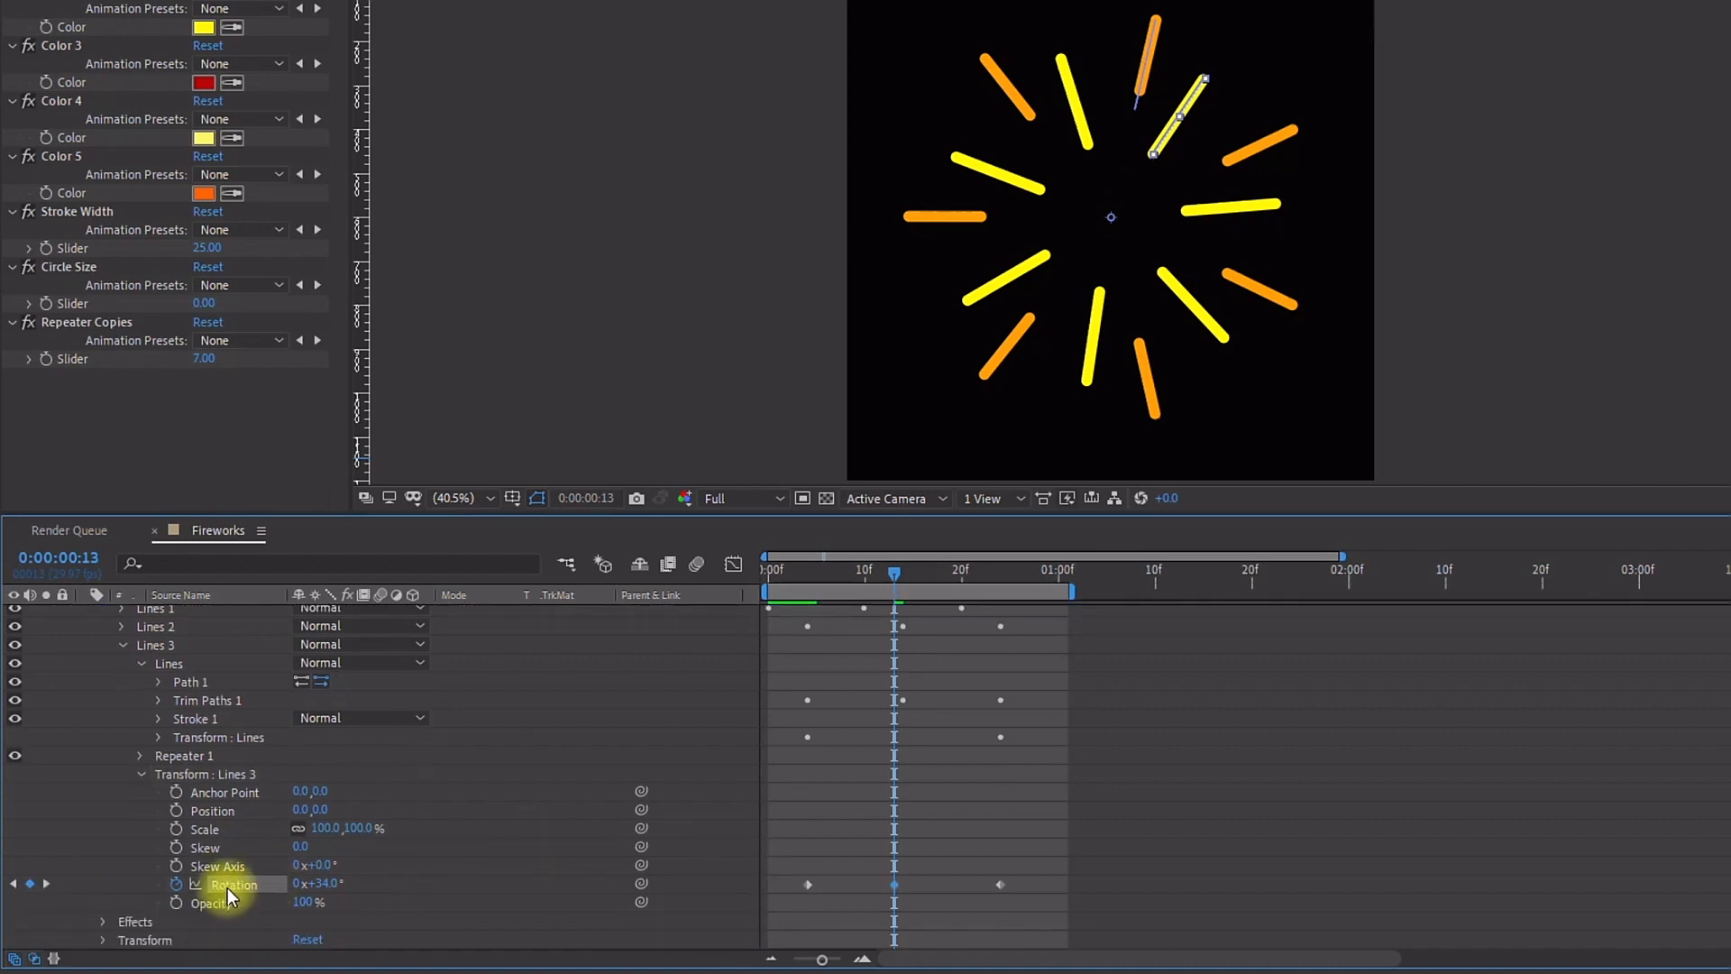
pyautogui.moveTo(321, 890)
pyautogui.mouseDown()
pyautogui.moveTo(356, 884)
pyautogui.moveTo(331, 872)
pyautogui.moveTo(254, 893)
pyautogui.mouseUp()
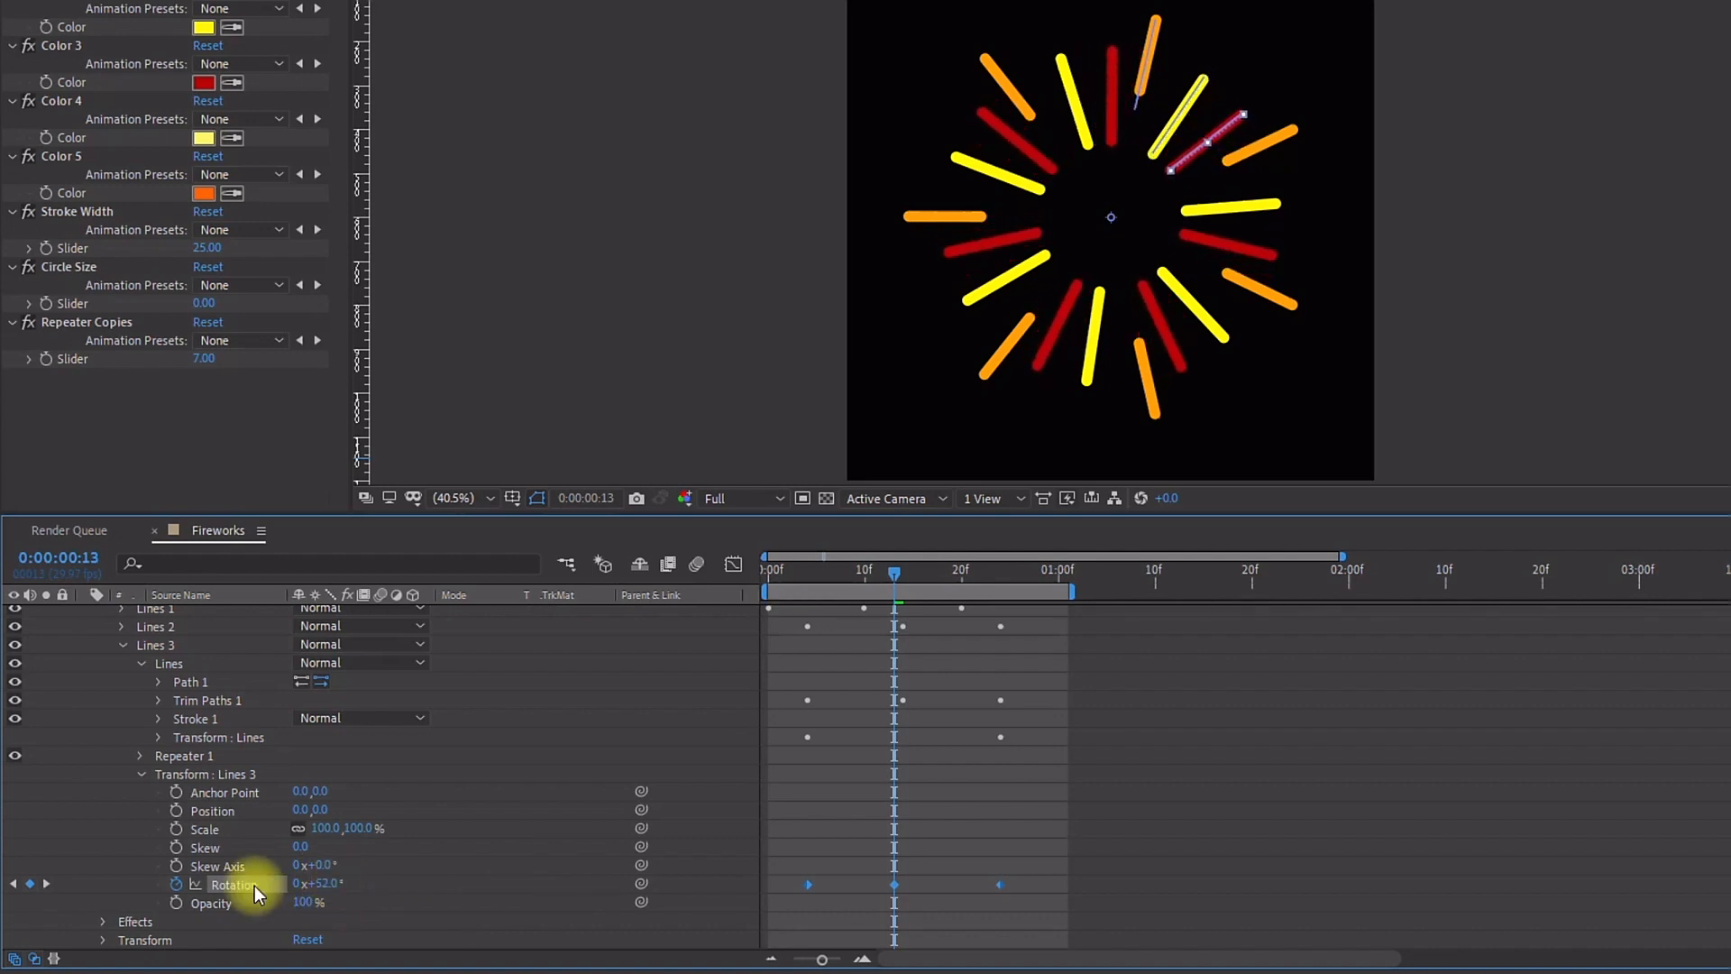
pyautogui.moveTo(916, 862); pyautogui.dragTo(880, 893)
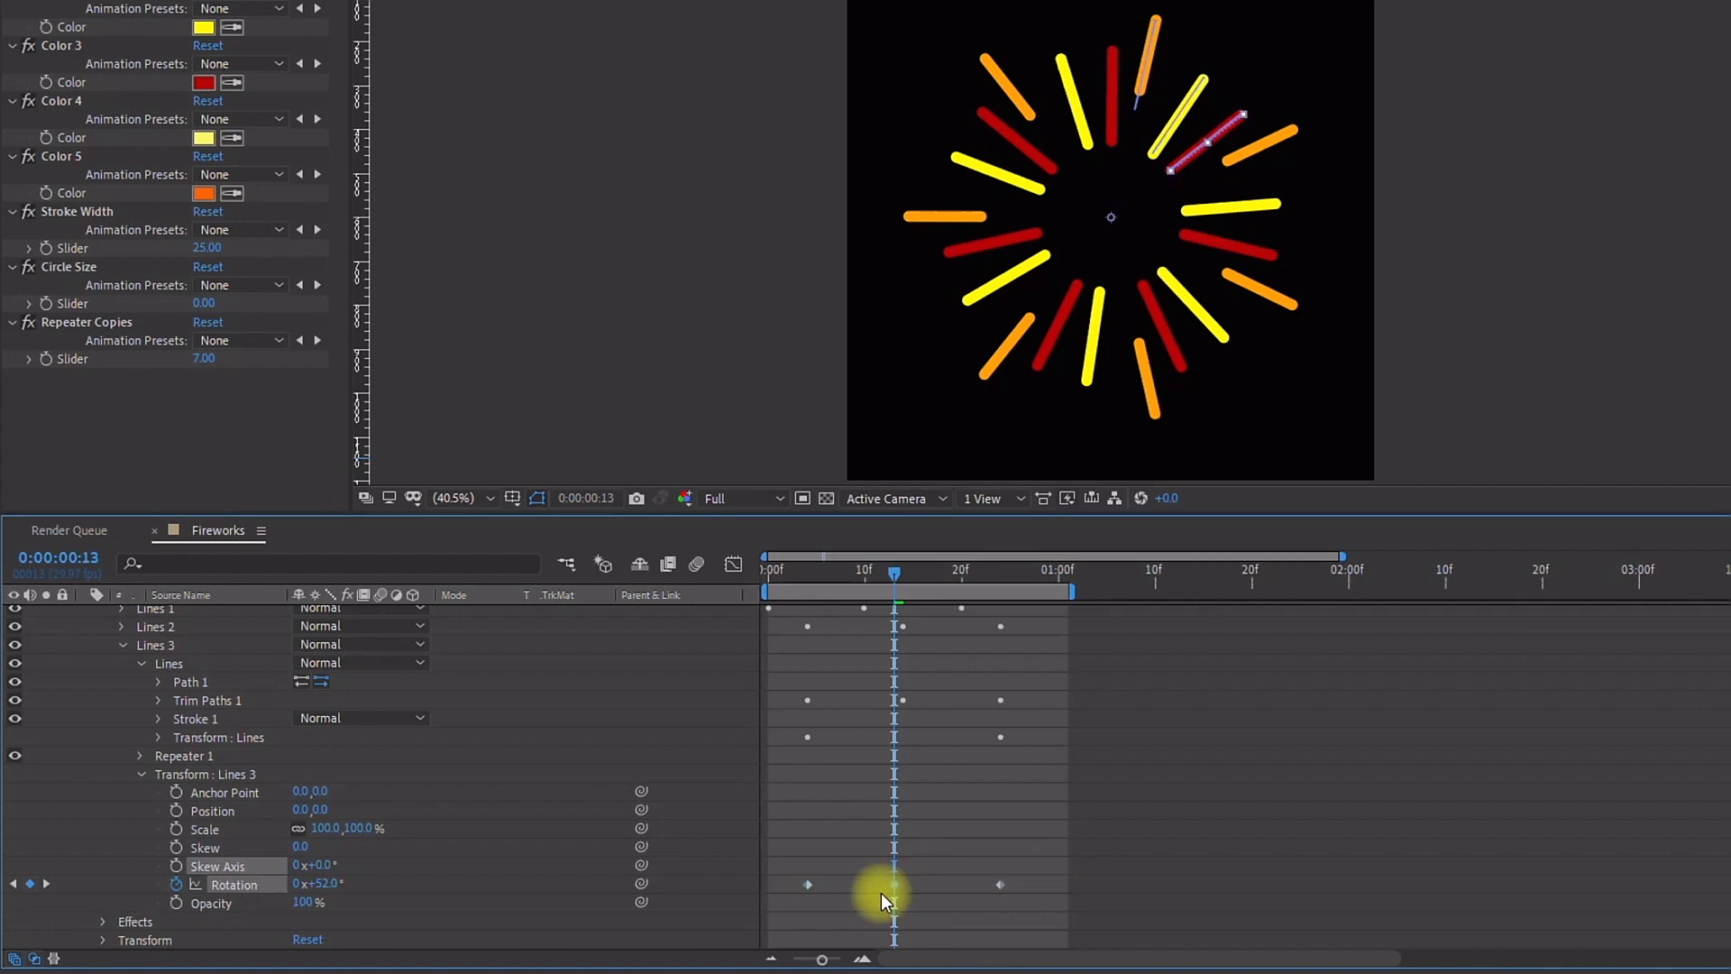
# Step: Shift the Lines 3 group's keyframes four frames later and preview the burst from the start
pyautogui.press('u')
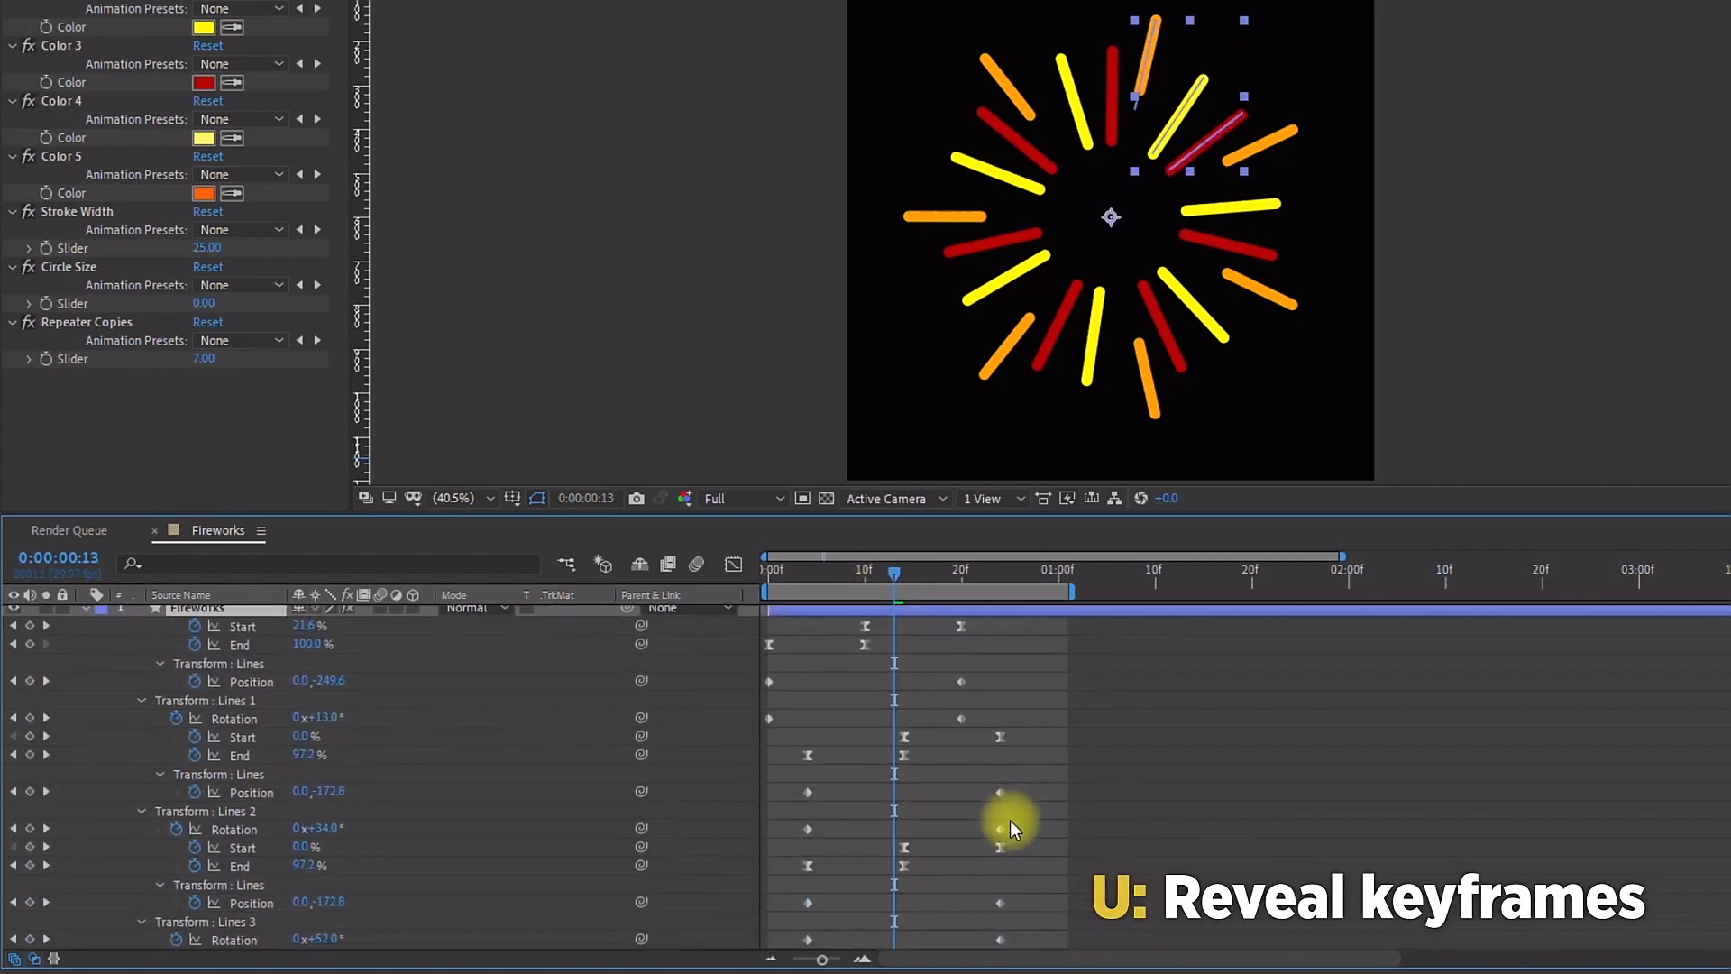
pyautogui.moveTo(1057, 842); pyautogui.dragTo(765, 947)
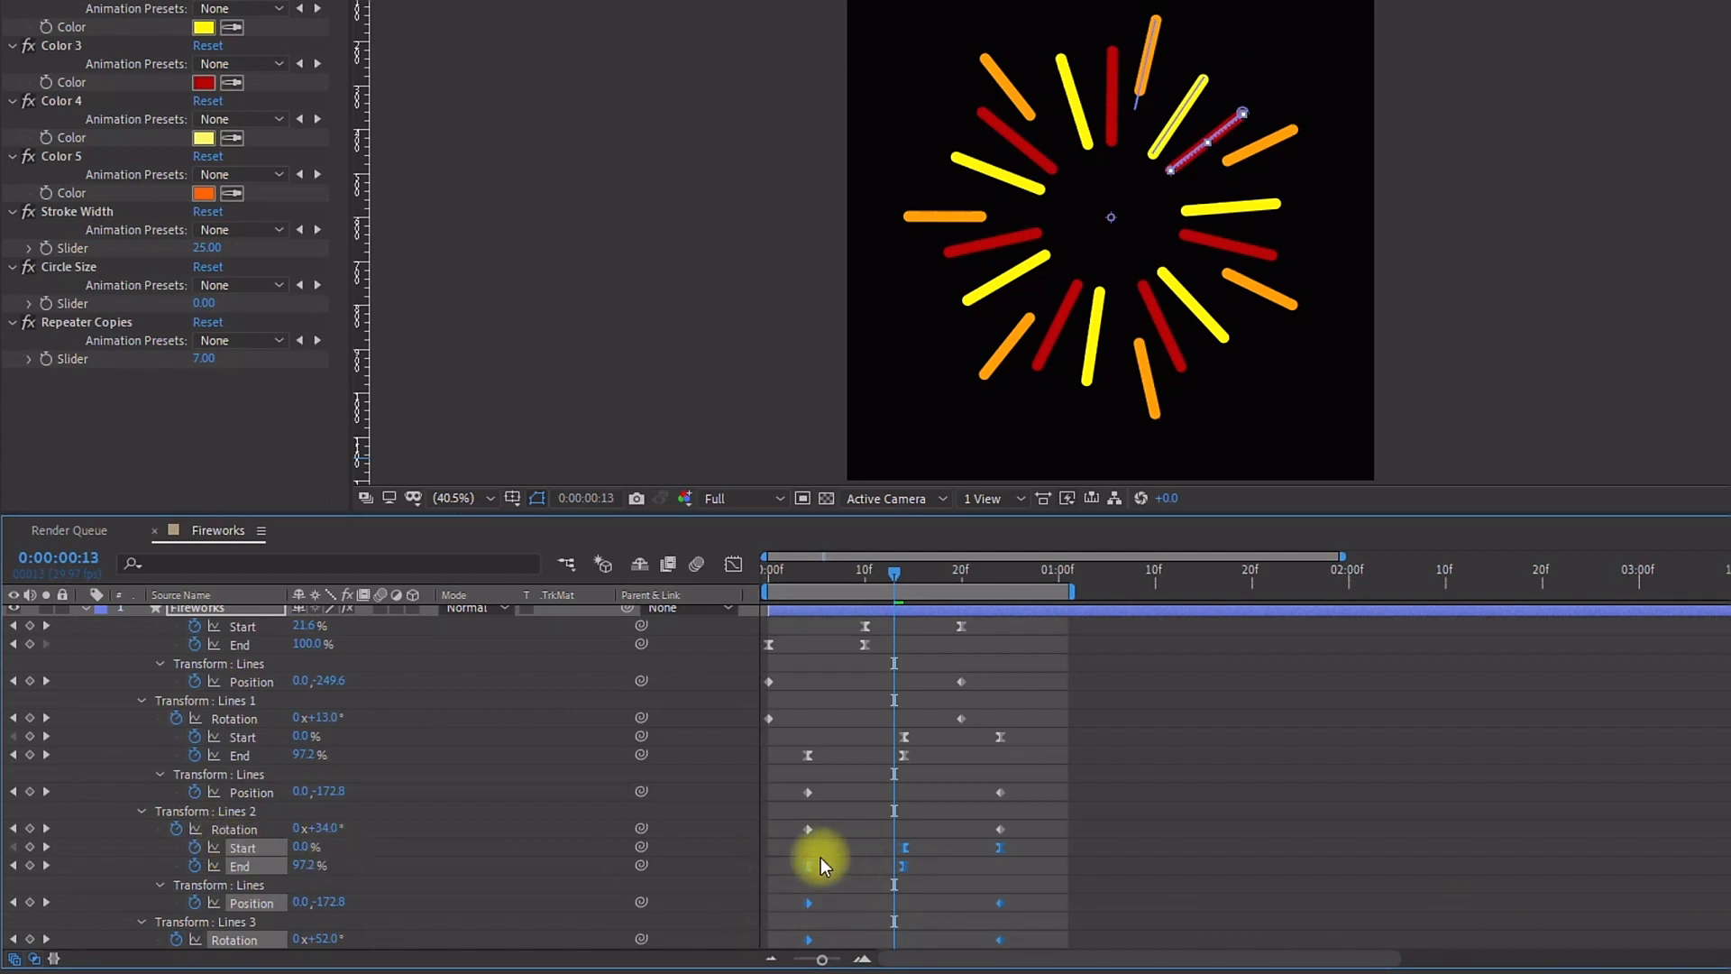
pyautogui.click(808, 575)
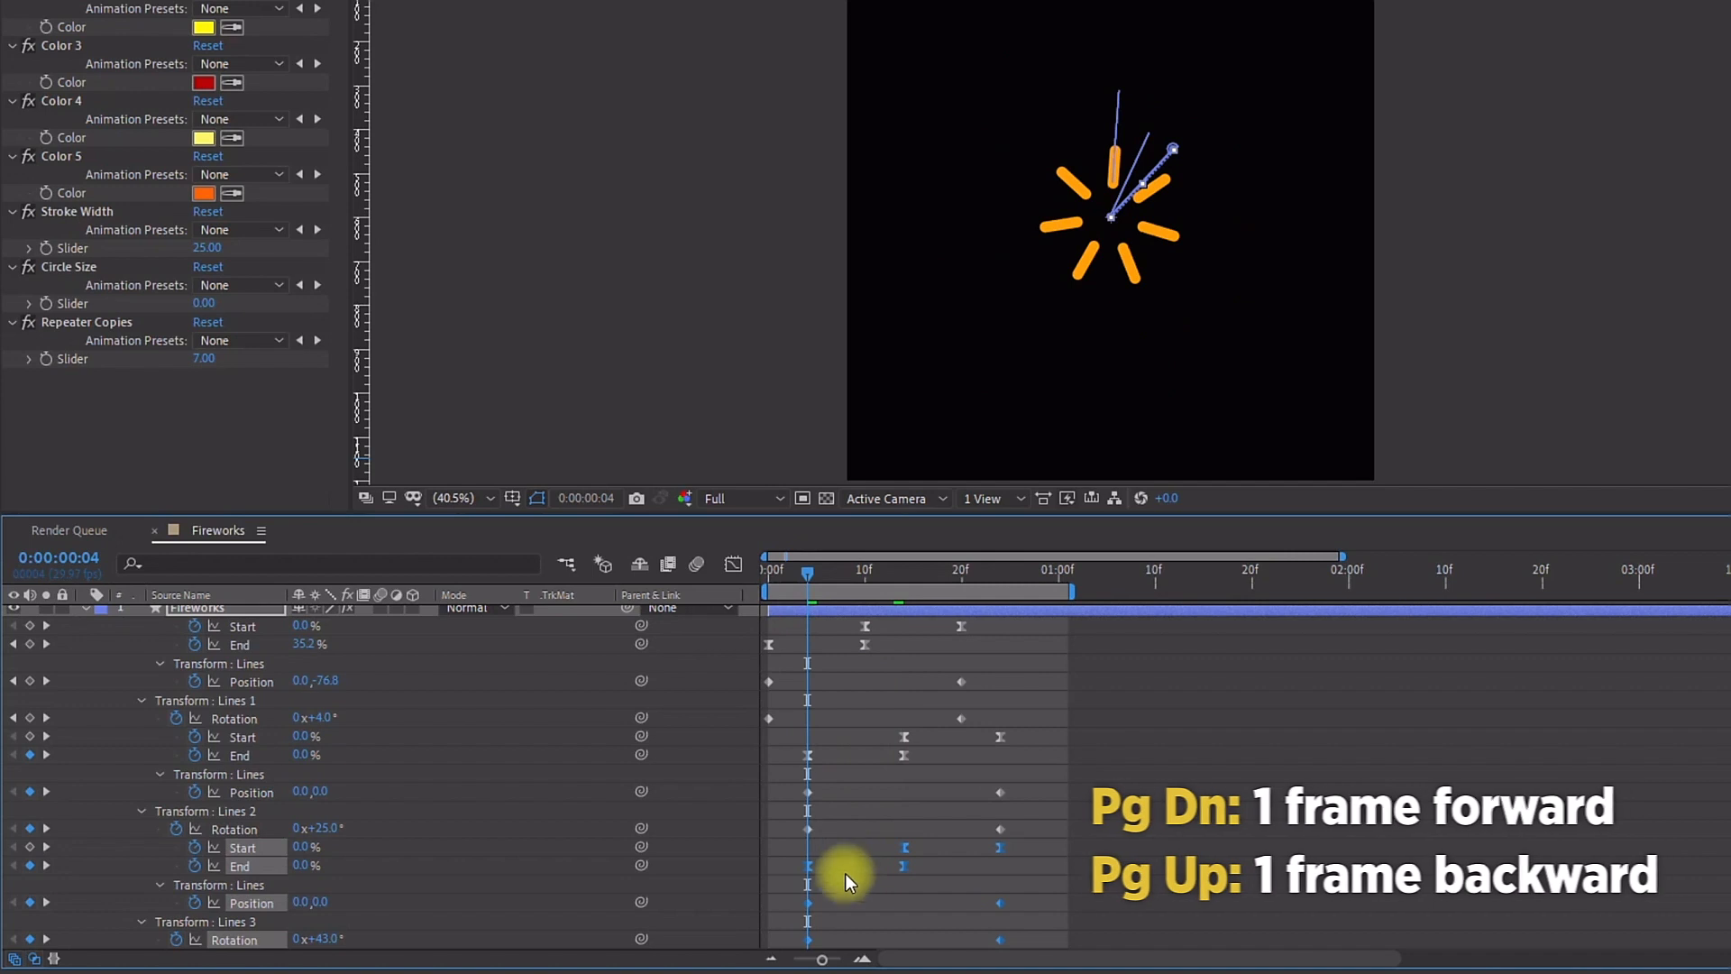
pyautogui.press('pagedown')
pyautogui.press('pagedown')
pyautogui.press('pagedown')
pyautogui.moveTo(826, 869); pyautogui.dragTo(840, 858)
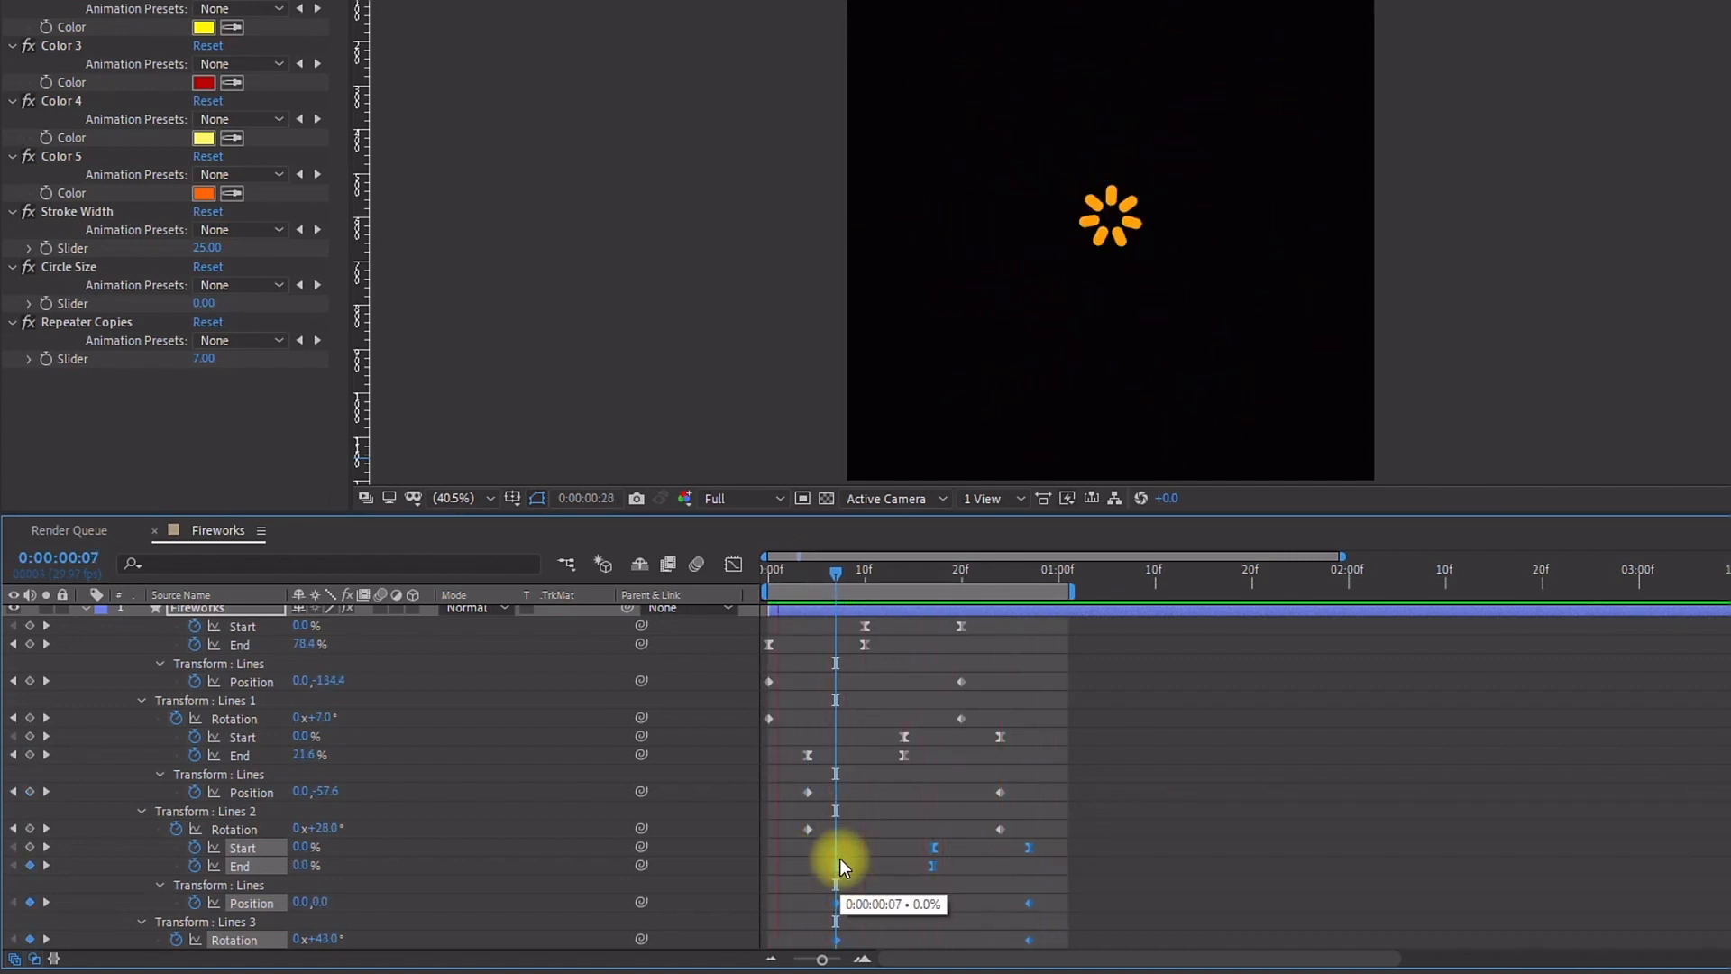
pyautogui.press('Home')
pyautogui.moveTo(835, 863); pyautogui.dragTo(848, 868)
pyautogui.press('space')
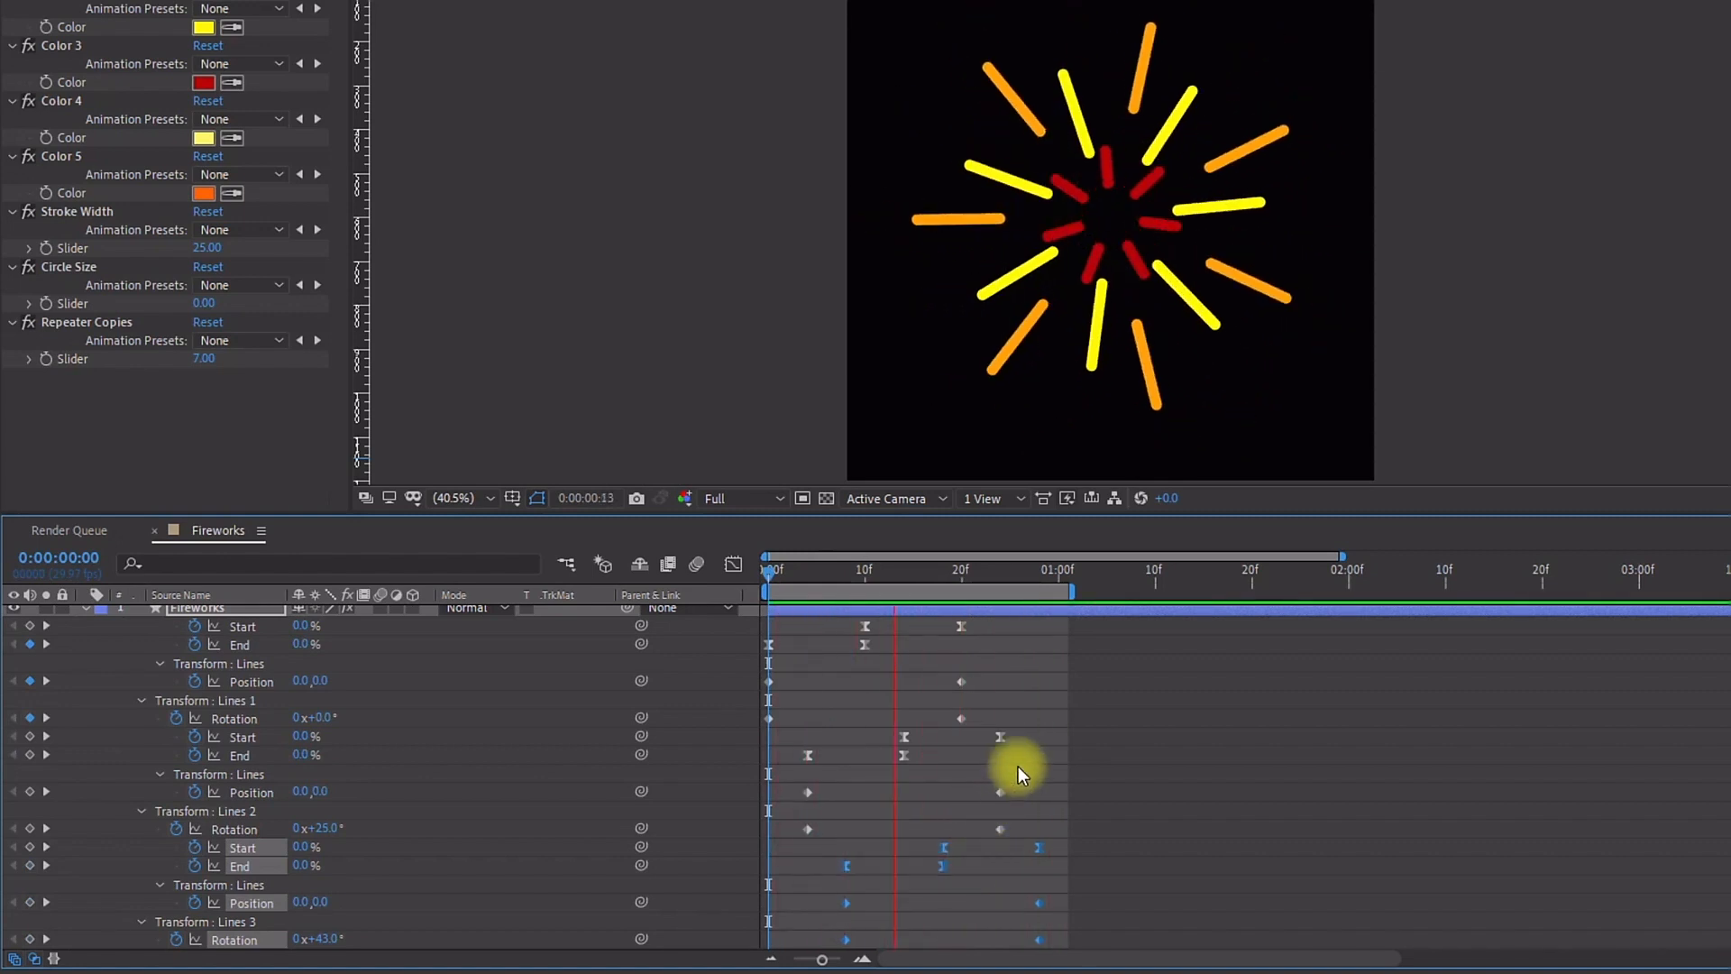
pyautogui.press('space')
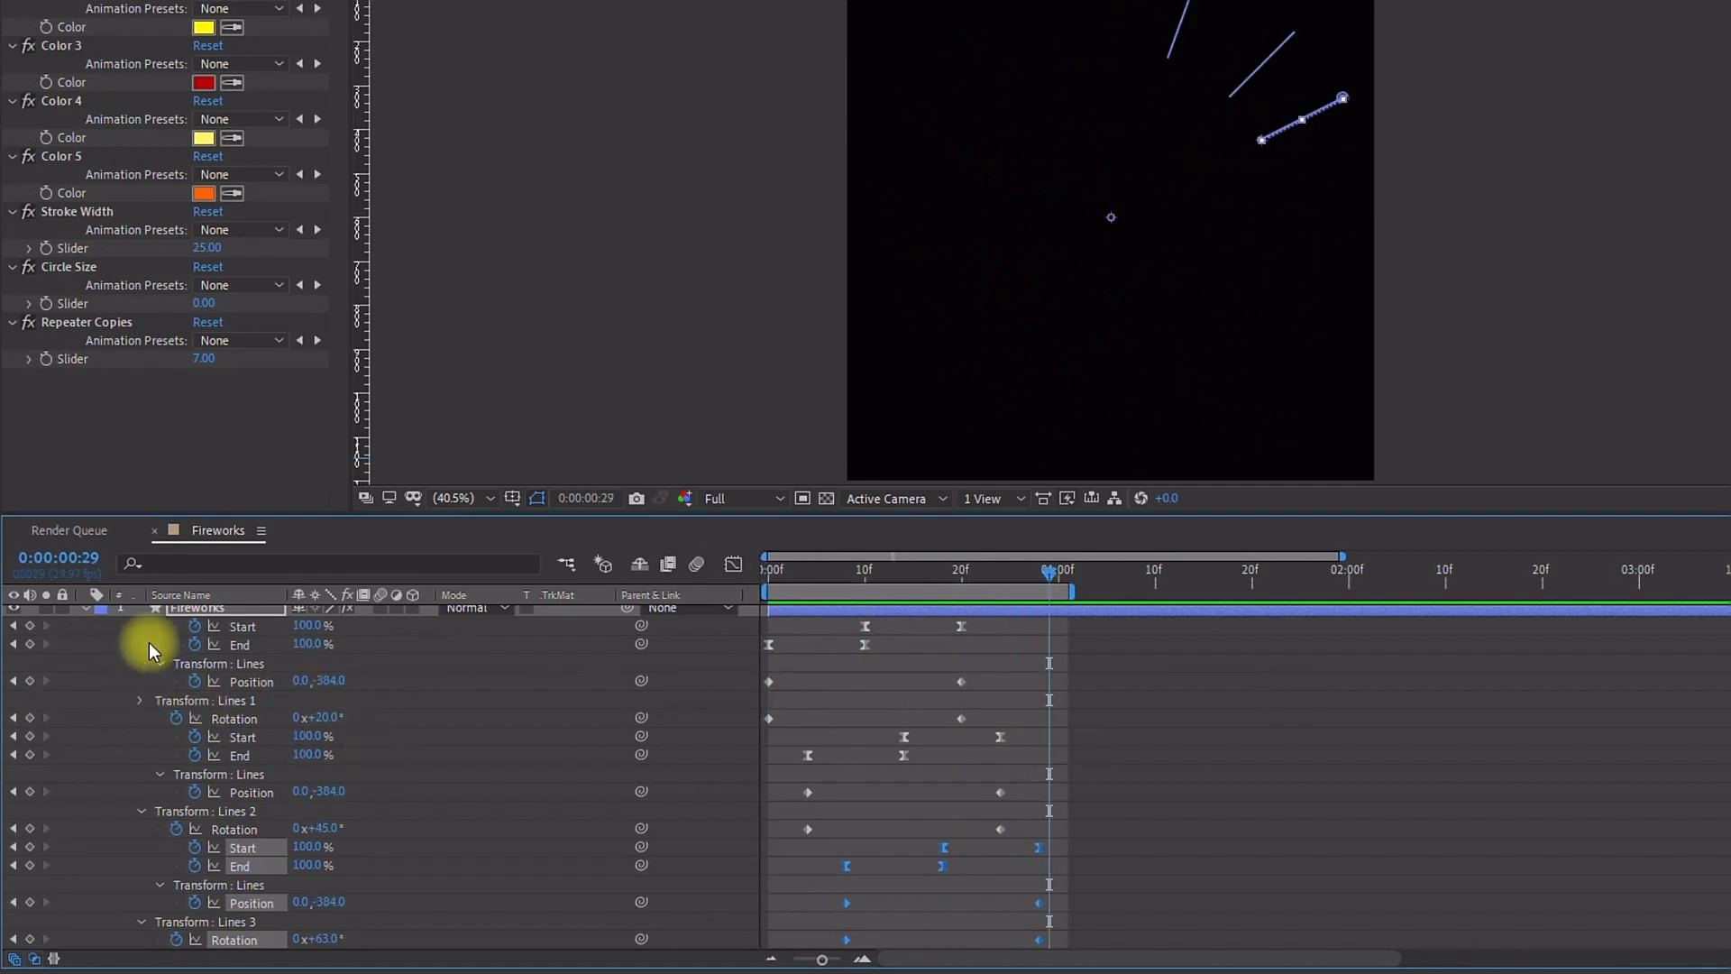
# Step: Collapse the line groups and add an empty group named Circle 1 to the layer's contents
pyautogui.click(84, 610)
pyautogui.click(84, 618)
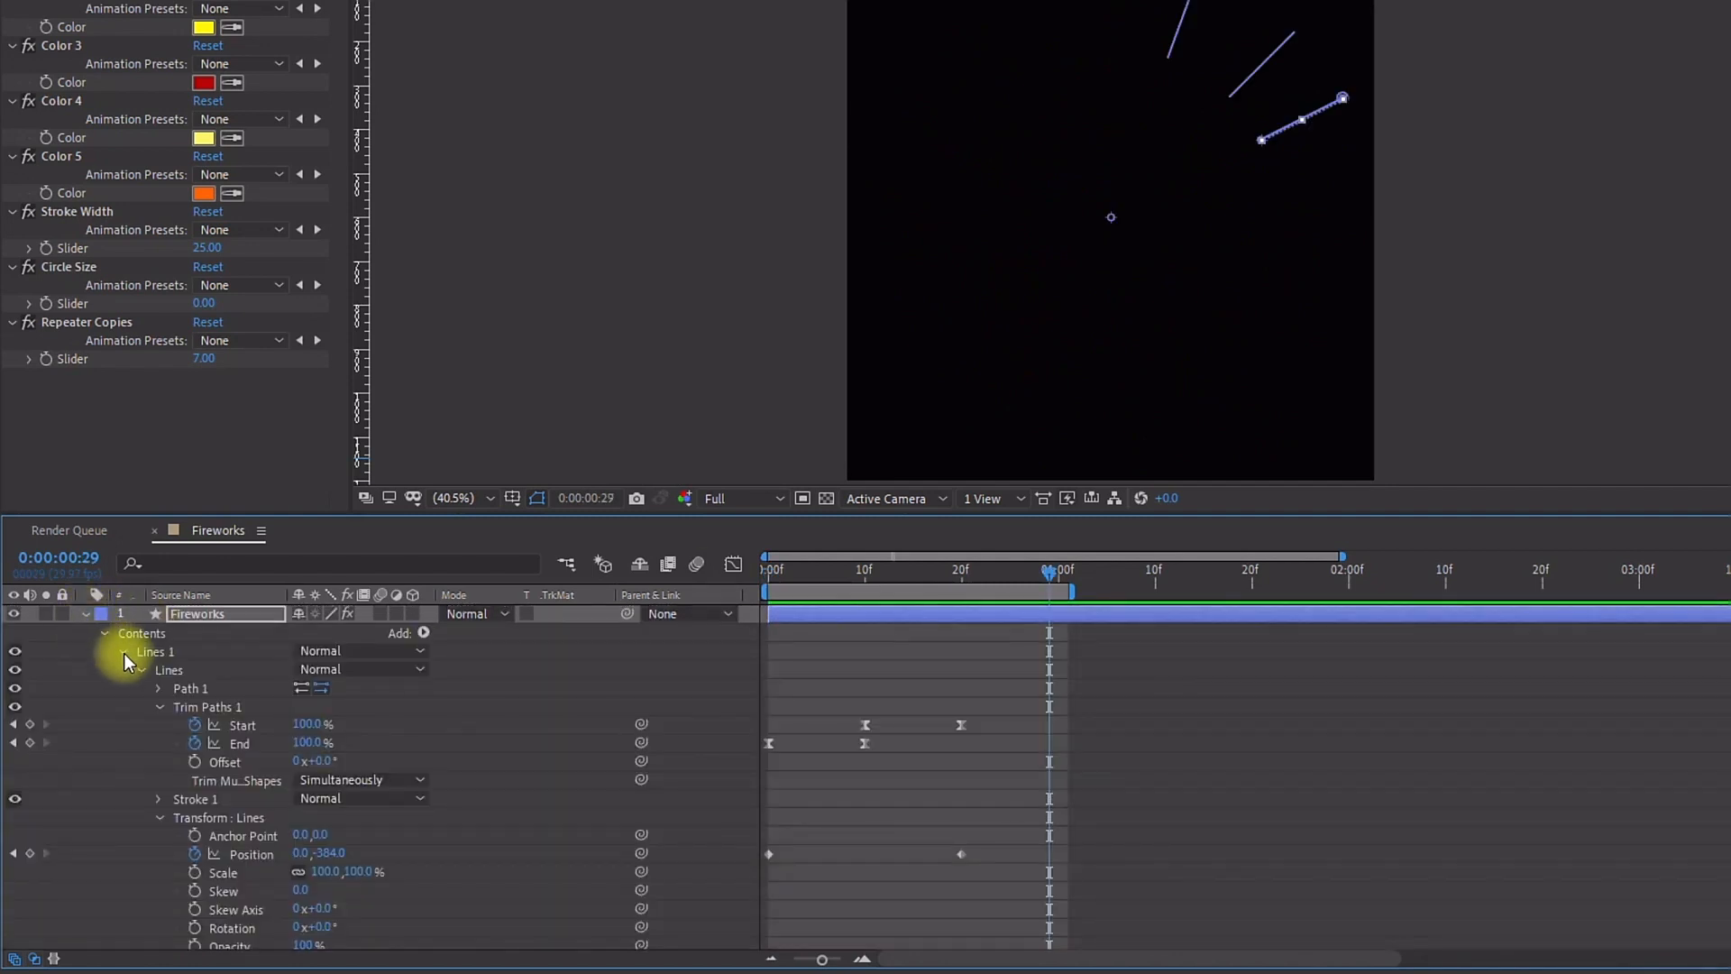
pyautogui.click(123, 653)
pyautogui.click(122, 672)
pyautogui.click(121, 690)
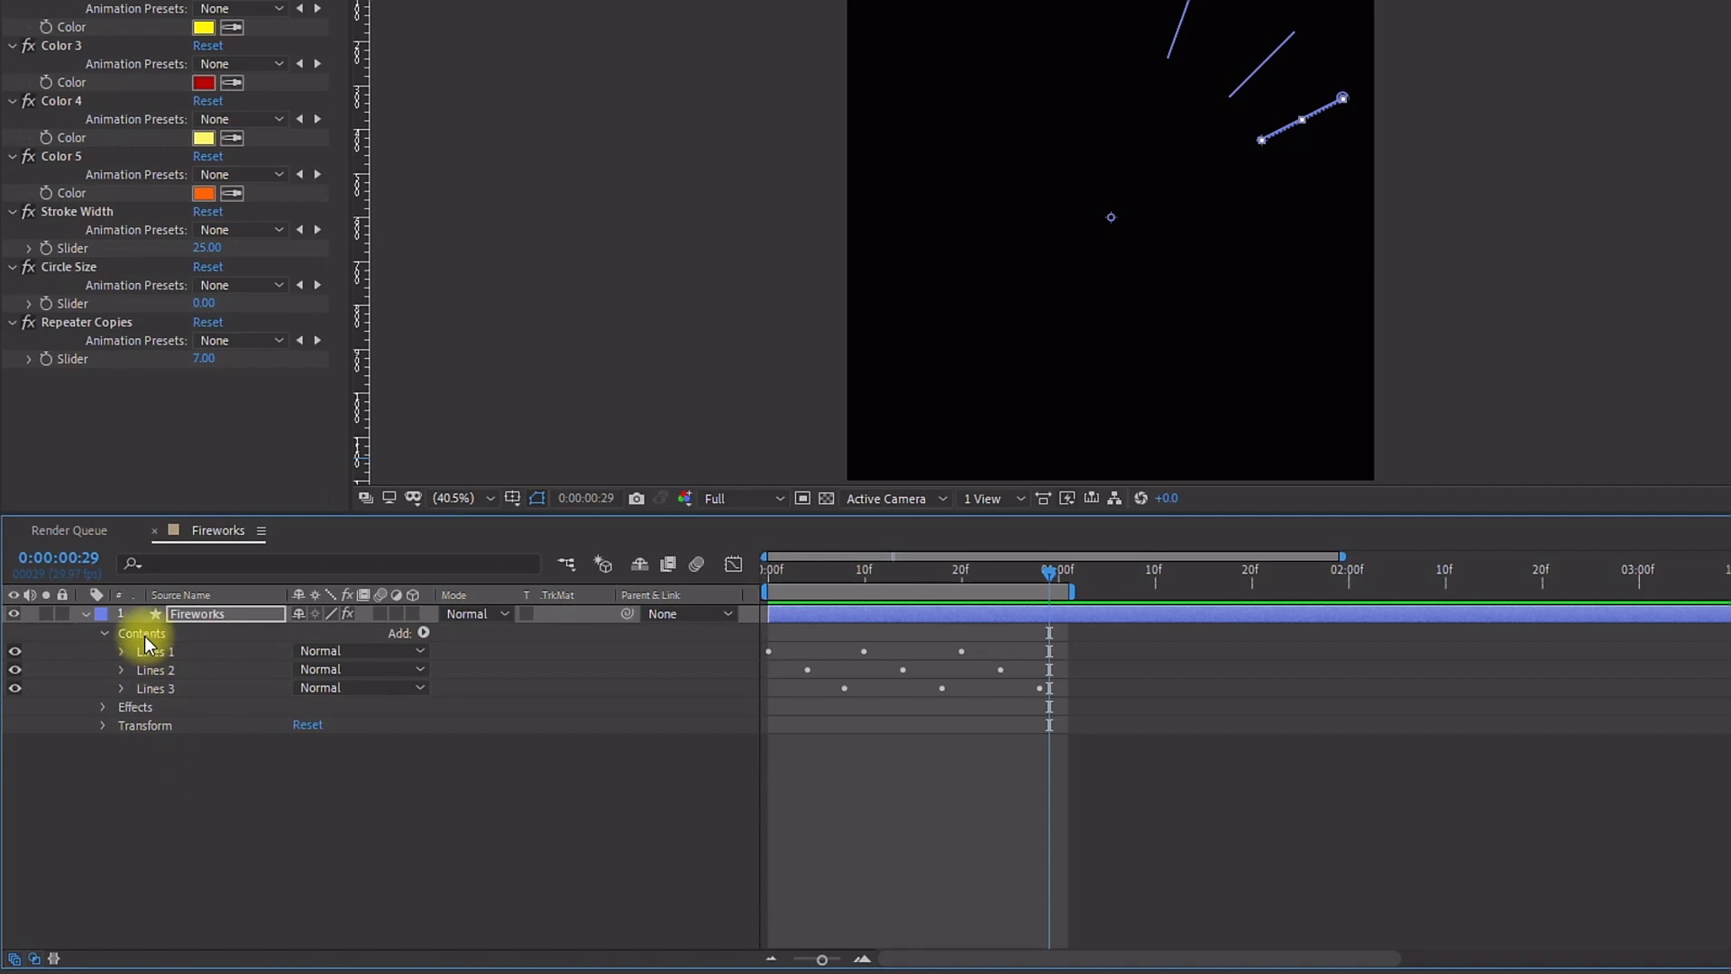
pyautogui.click(423, 633)
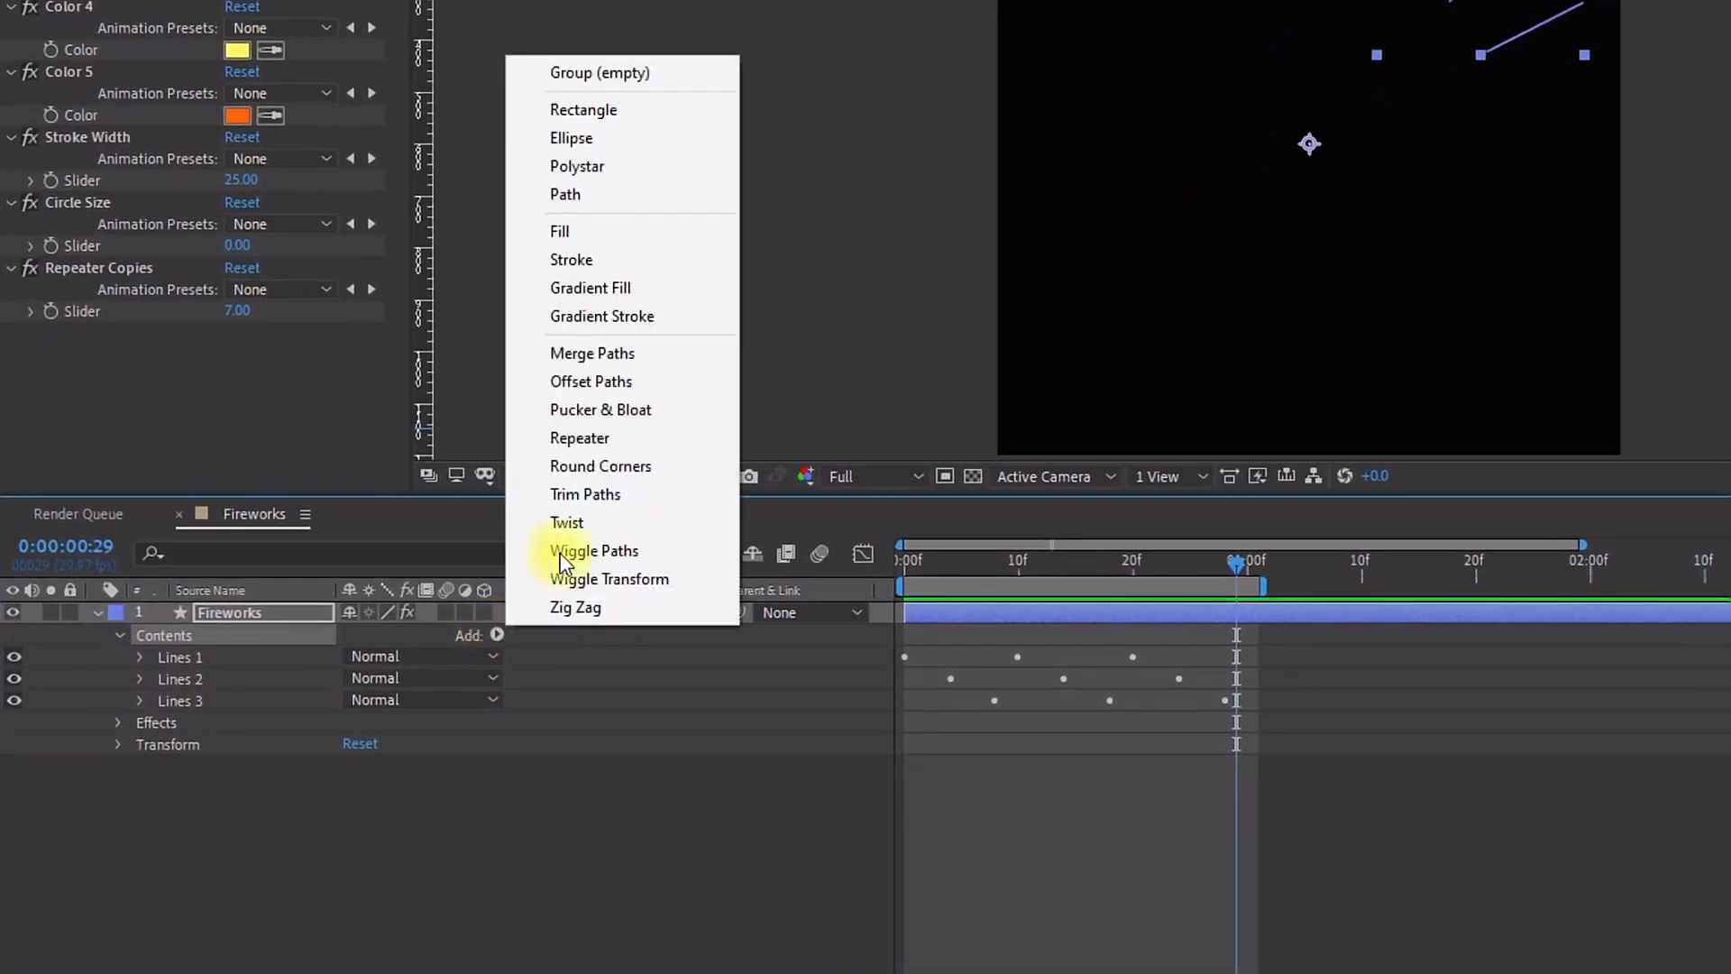
pyautogui.click(585, 81)
pyautogui.press('Return')
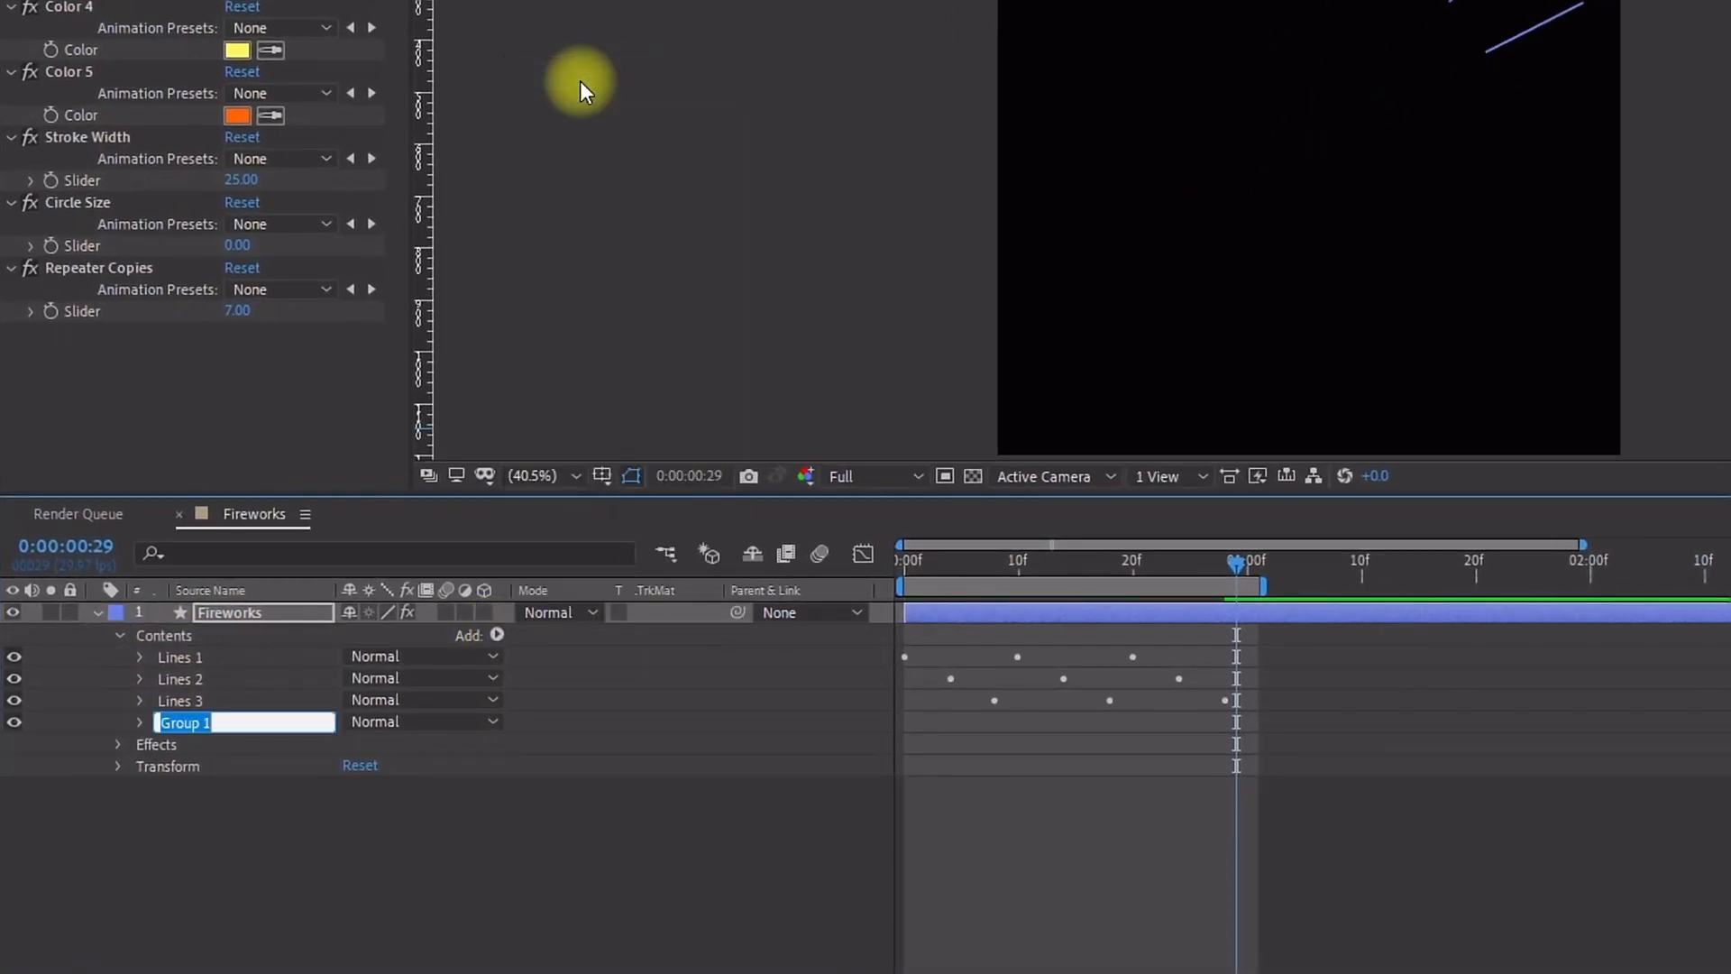
pyautogui.write('Circle 1')
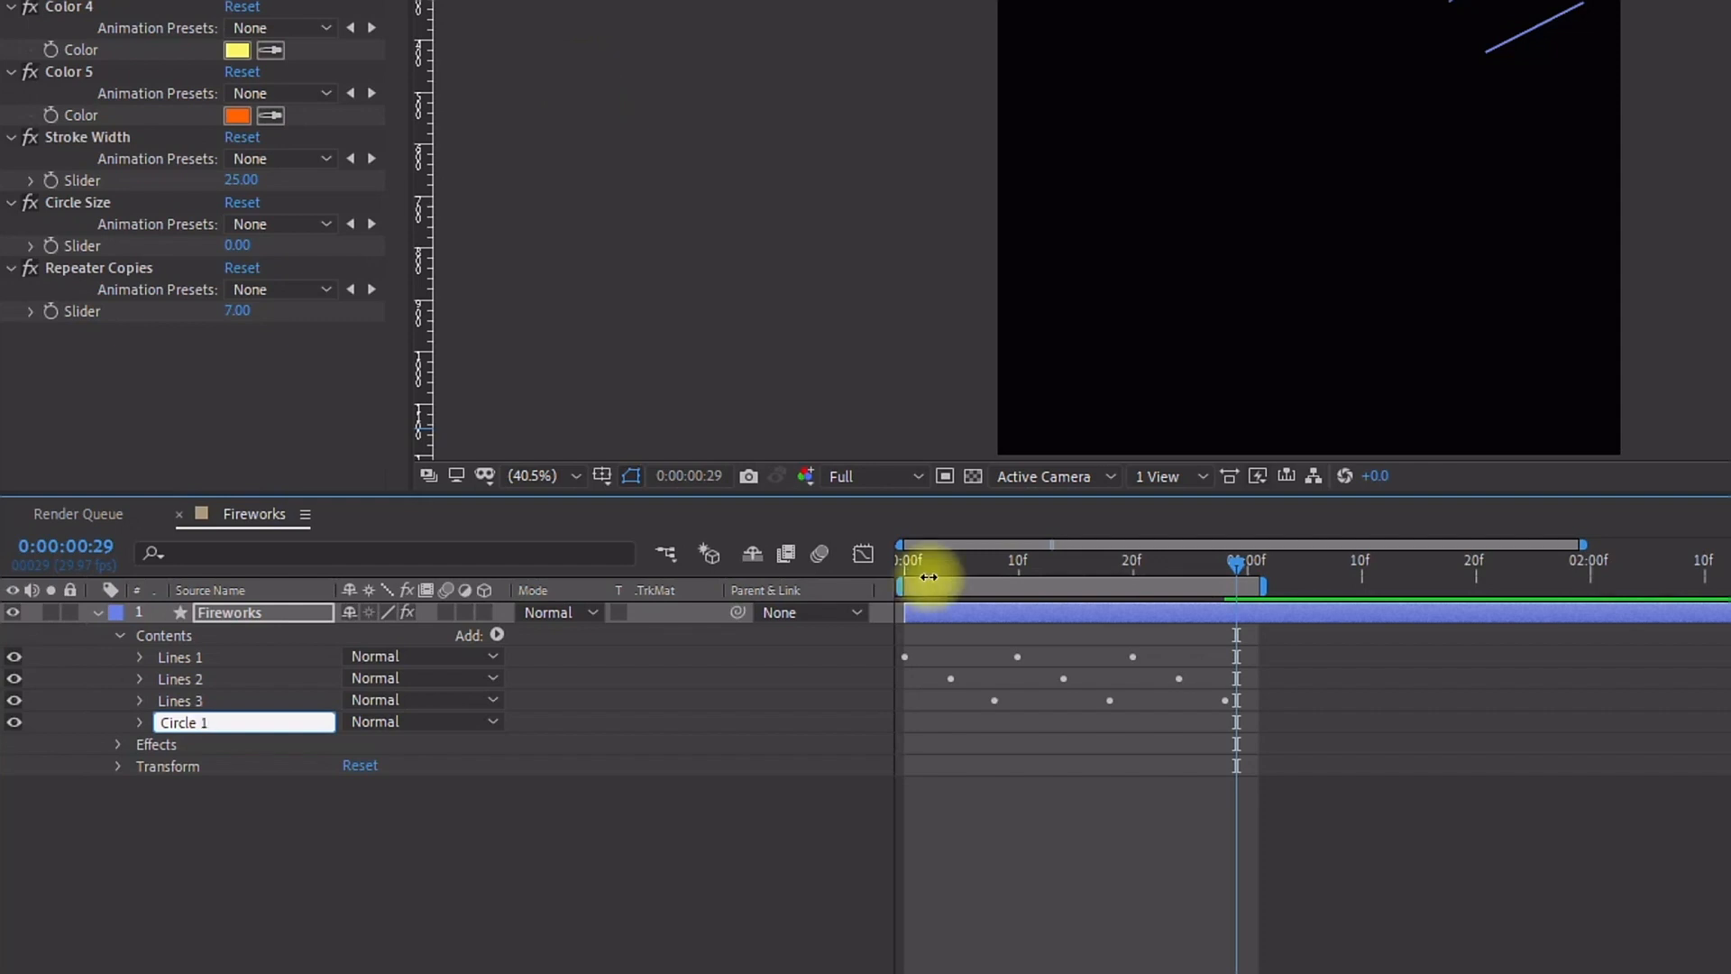
# Step: Add an Ellipse path and a Fill to the Circle 1 group
pyautogui.moveTo(922, 570); pyautogui.dragTo(844, 581)
pyautogui.click(140, 723)
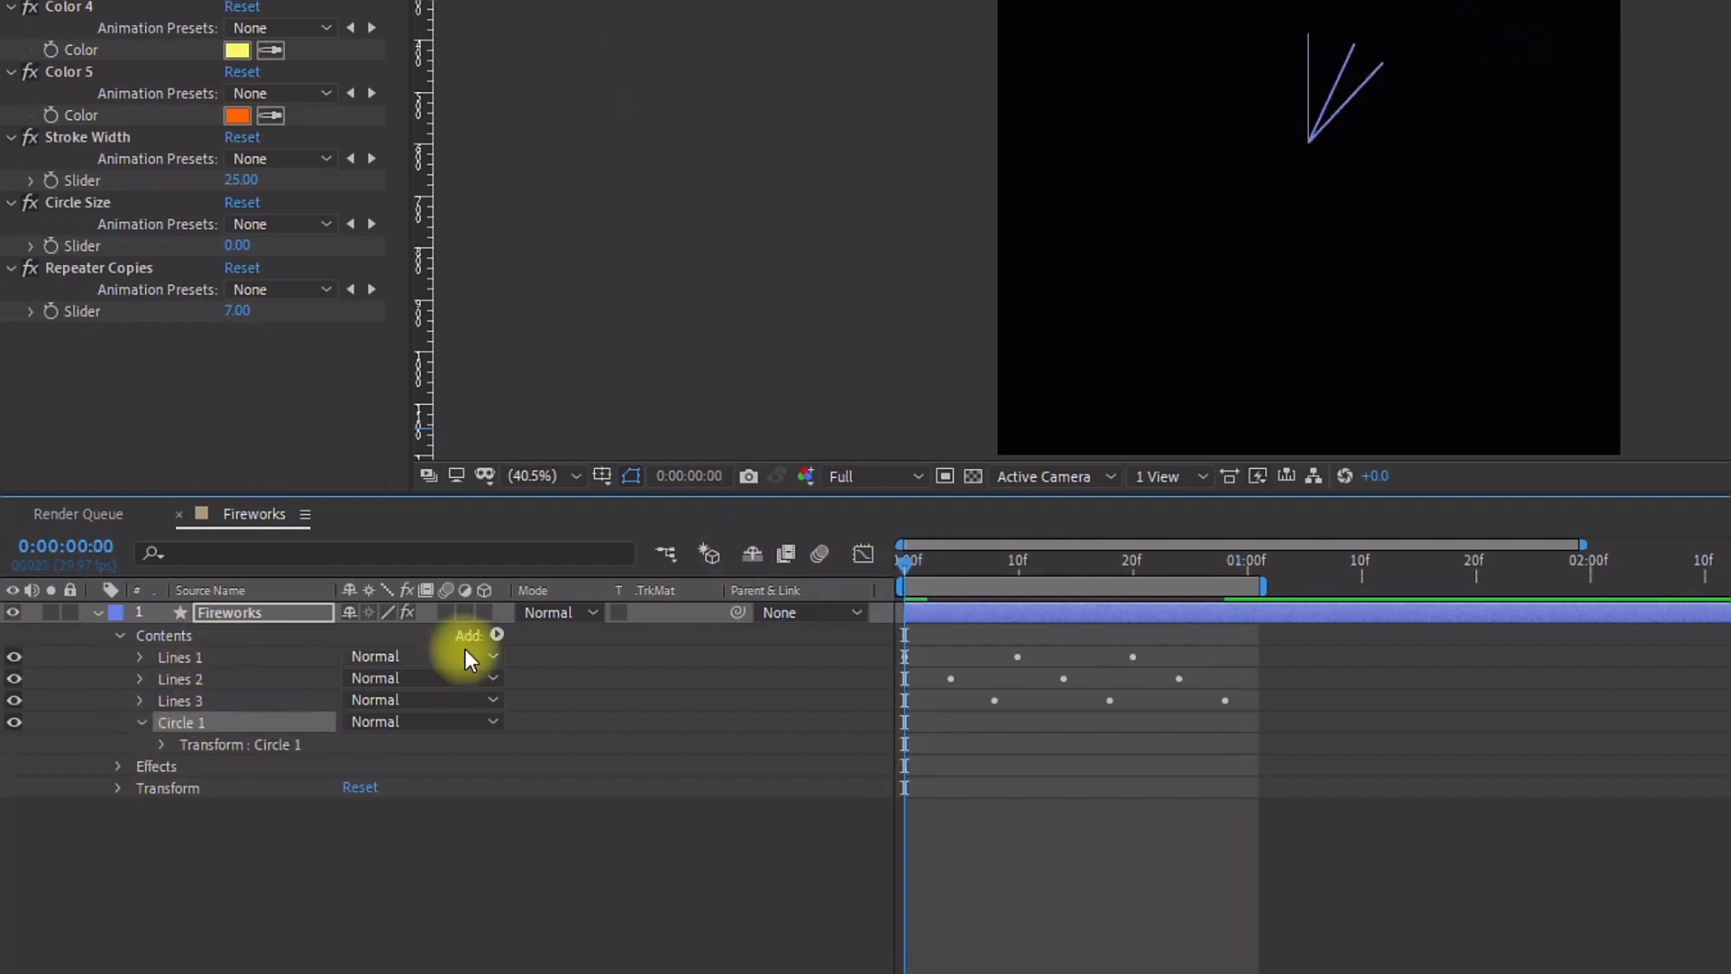
pyautogui.click(498, 634)
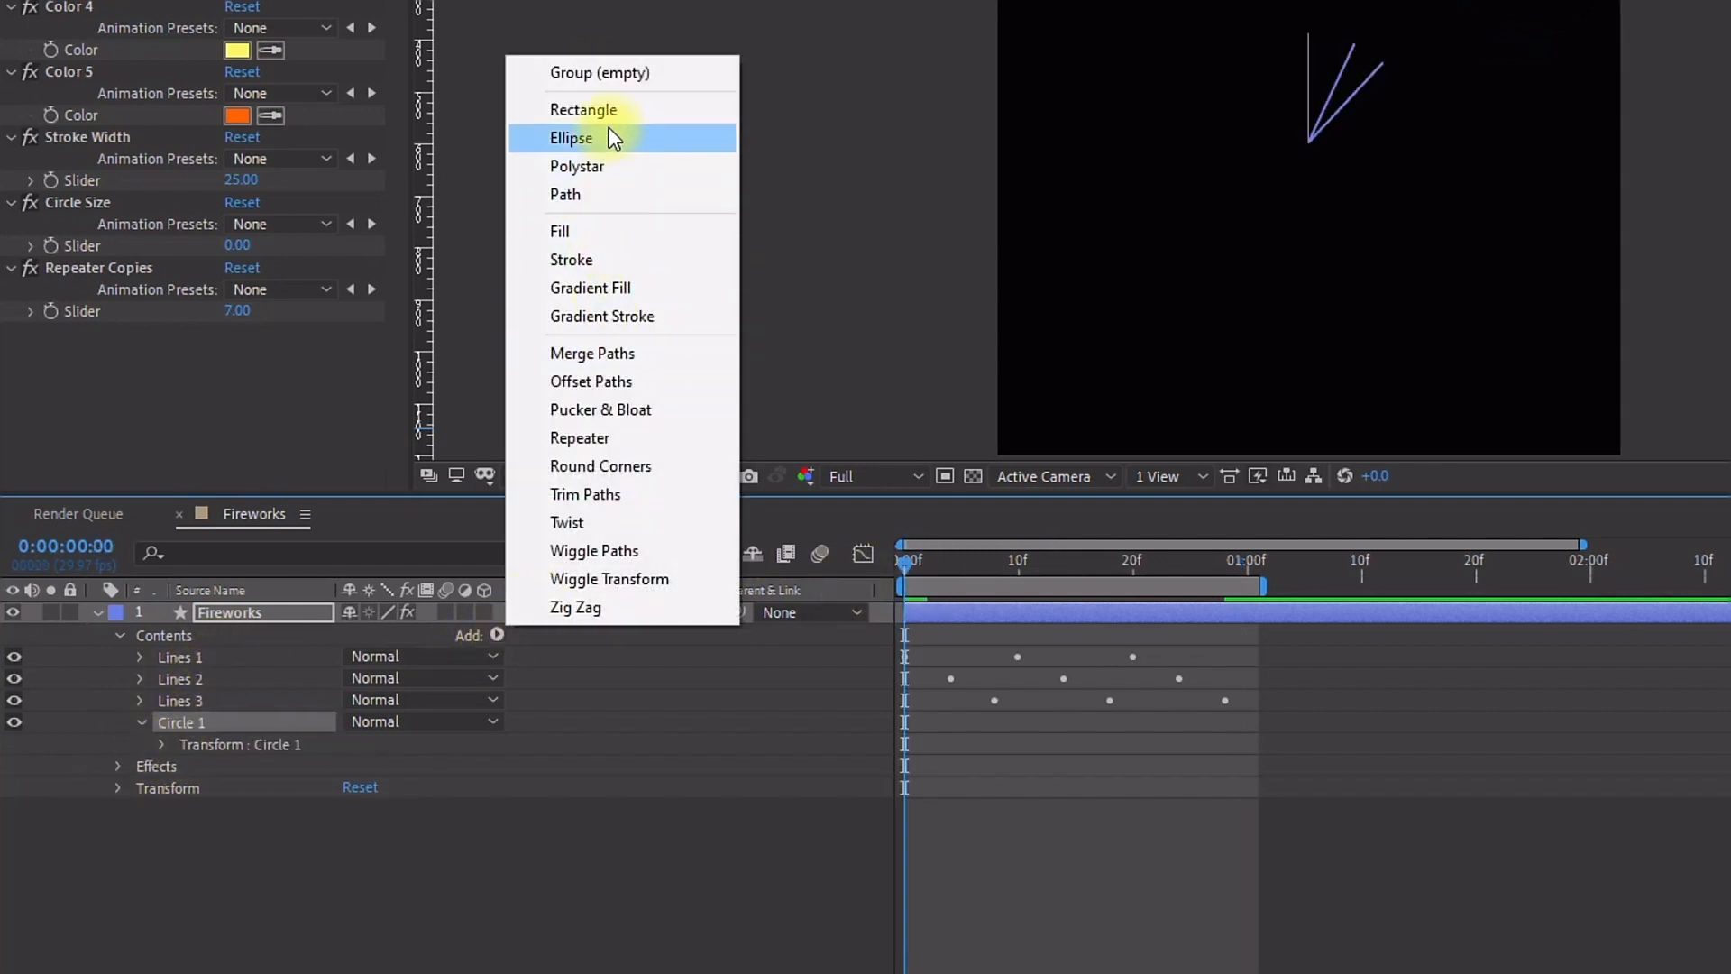
pyautogui.click(606, 133)
pyautogui.click(498, 635)
pyautogui.click(610, 228)
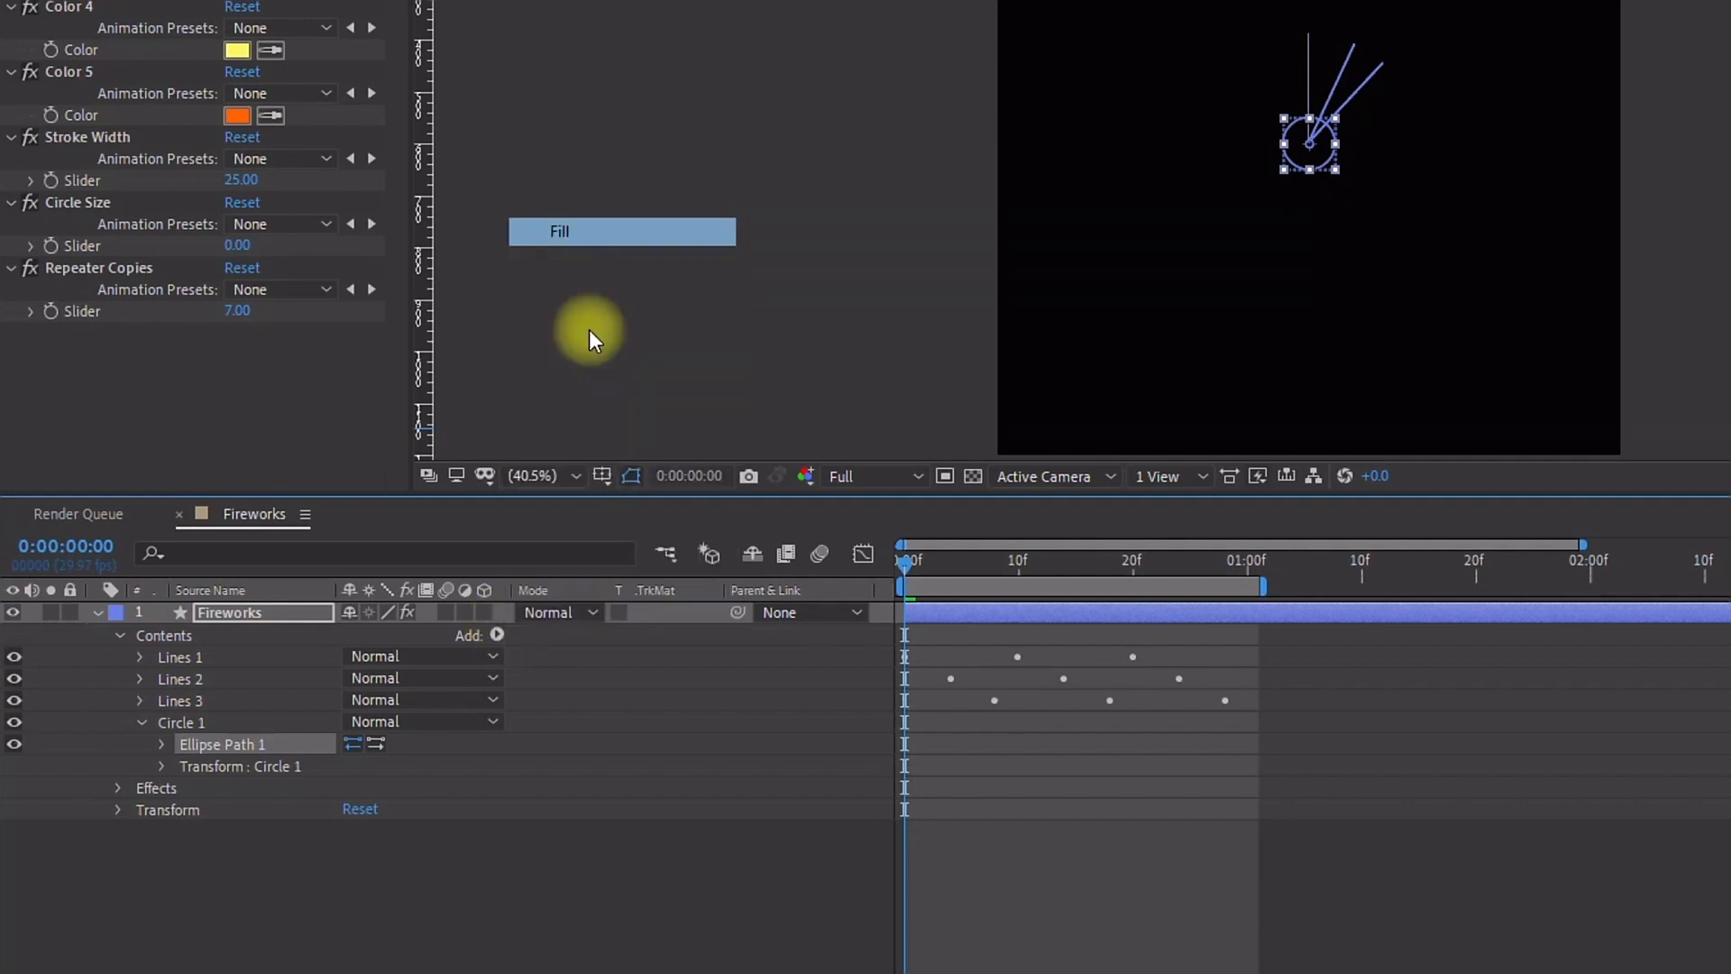
# Step: Link the Circle 1 fill color to the Color 4 effect's color with the pickwhip
pyautogui.click(161, 765)
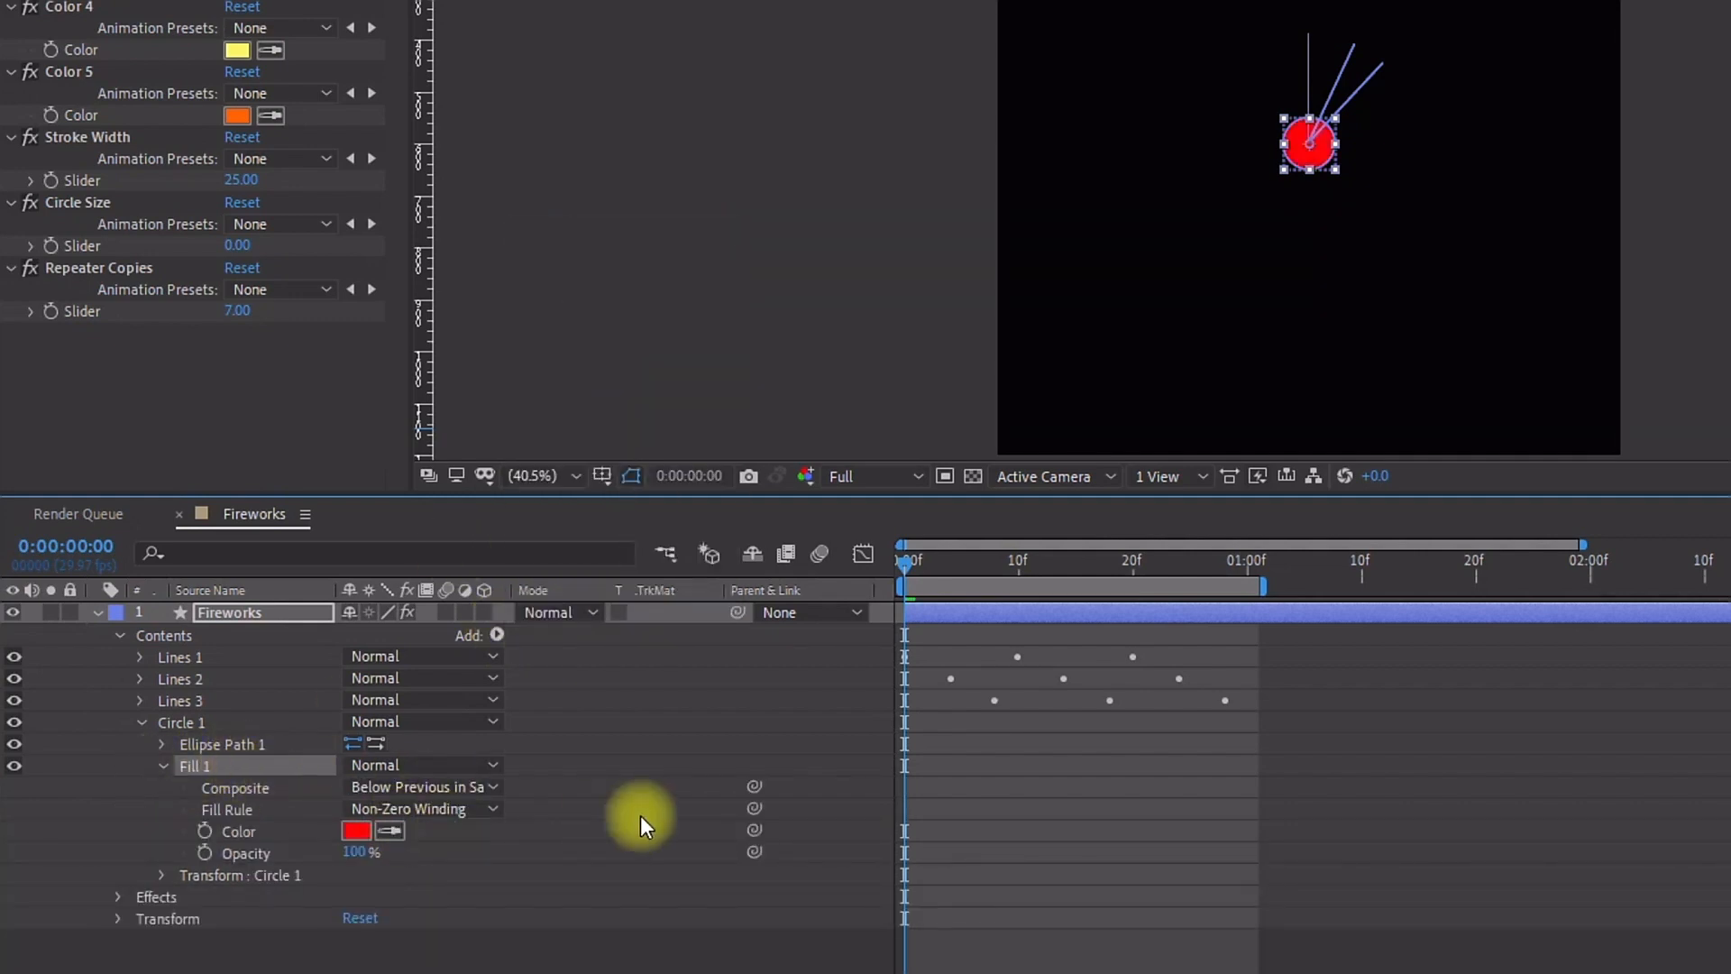
pyautogui.moveTo(721, 819); pyautogui.dragTo(79, 78)
# Step: Add a Repeater to Circle 1 and link its Copies to the Repeater Copies slider
pyautogui.click(166, 708)
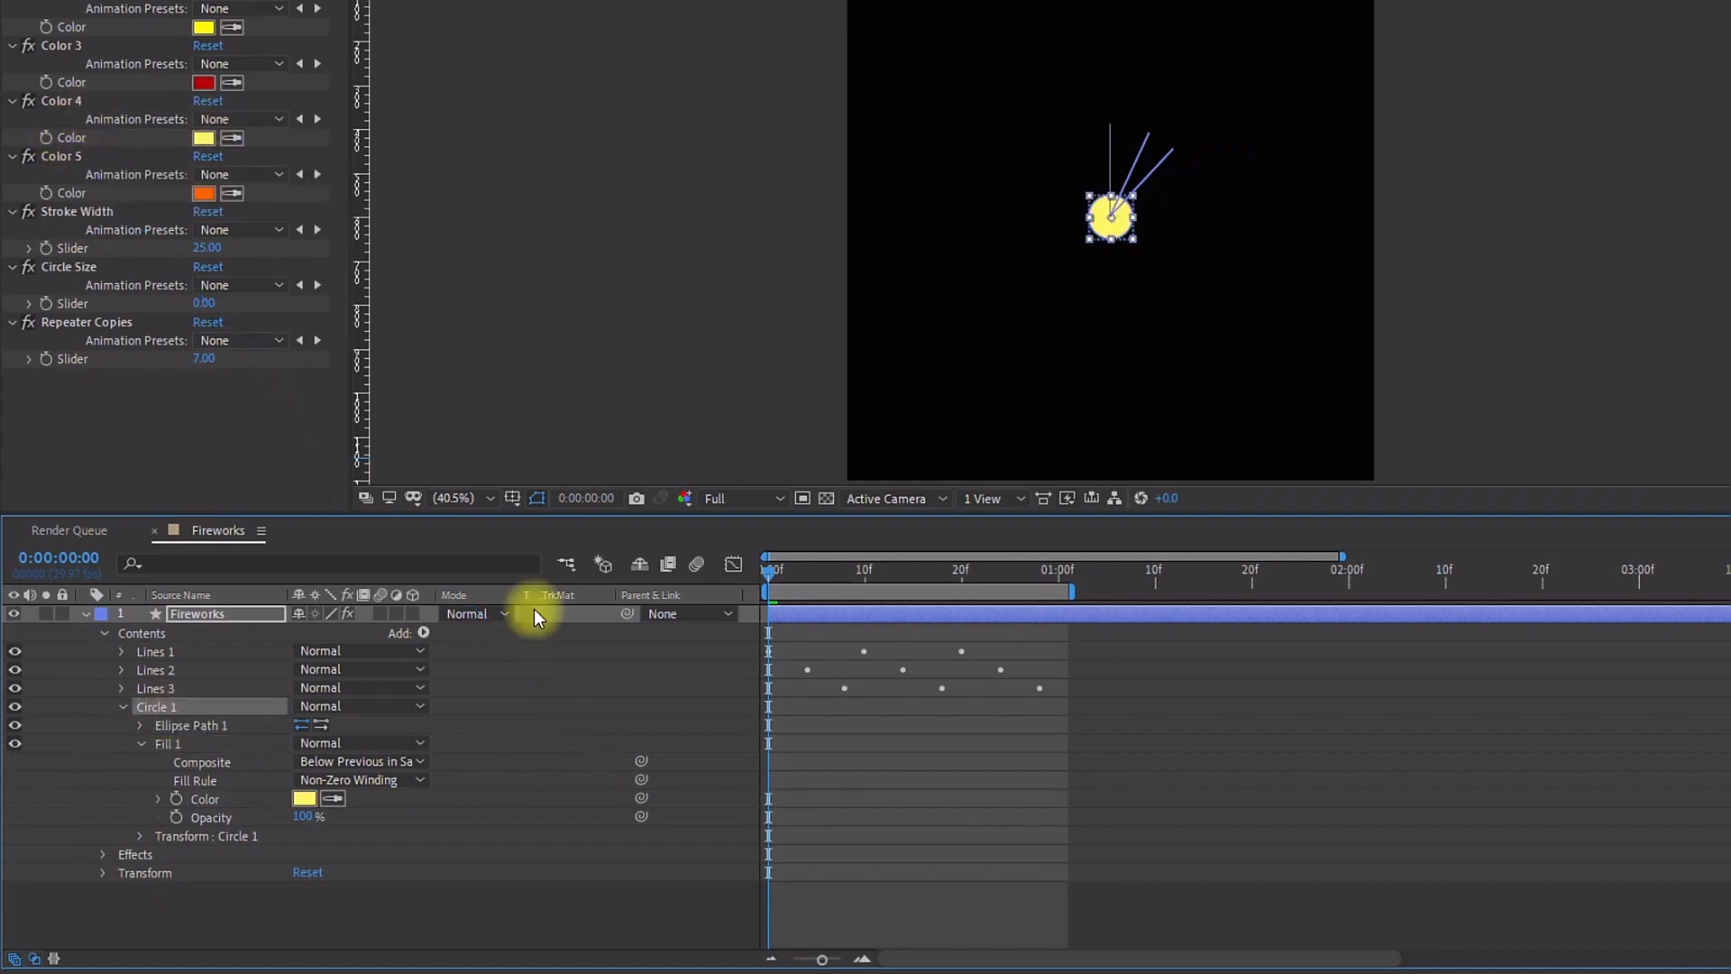
pyautogui.click(423, 633)
pyautogui.click(533, 466)
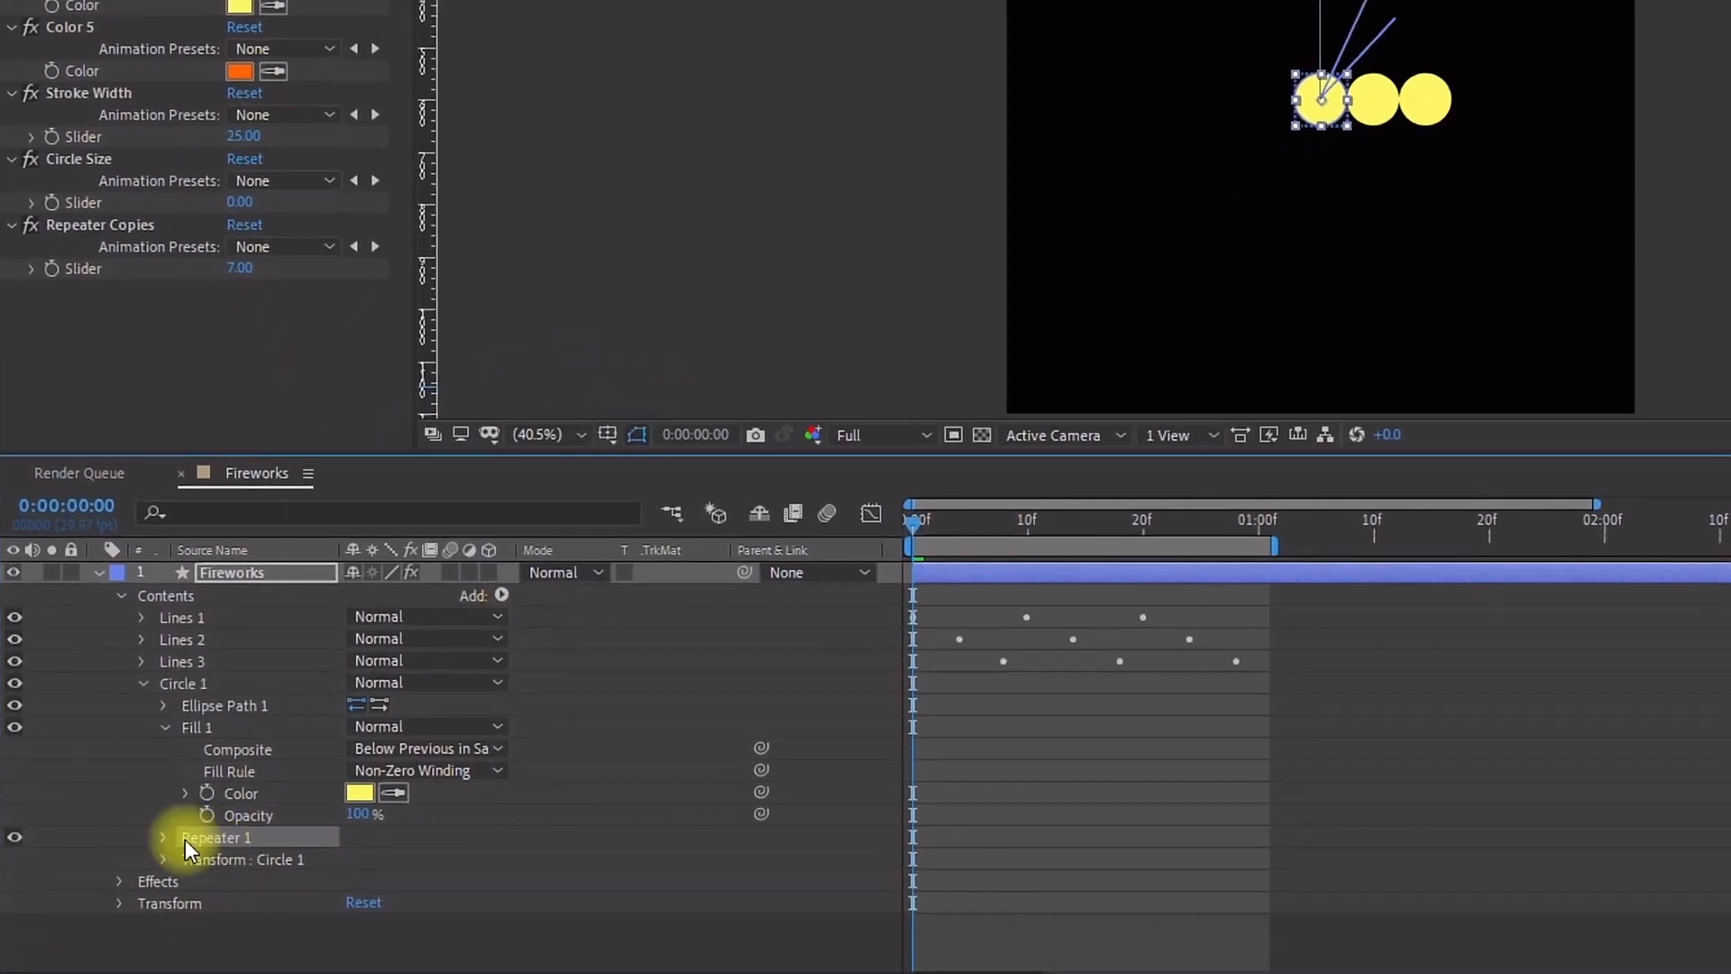
pyautogui.click(161, 837)
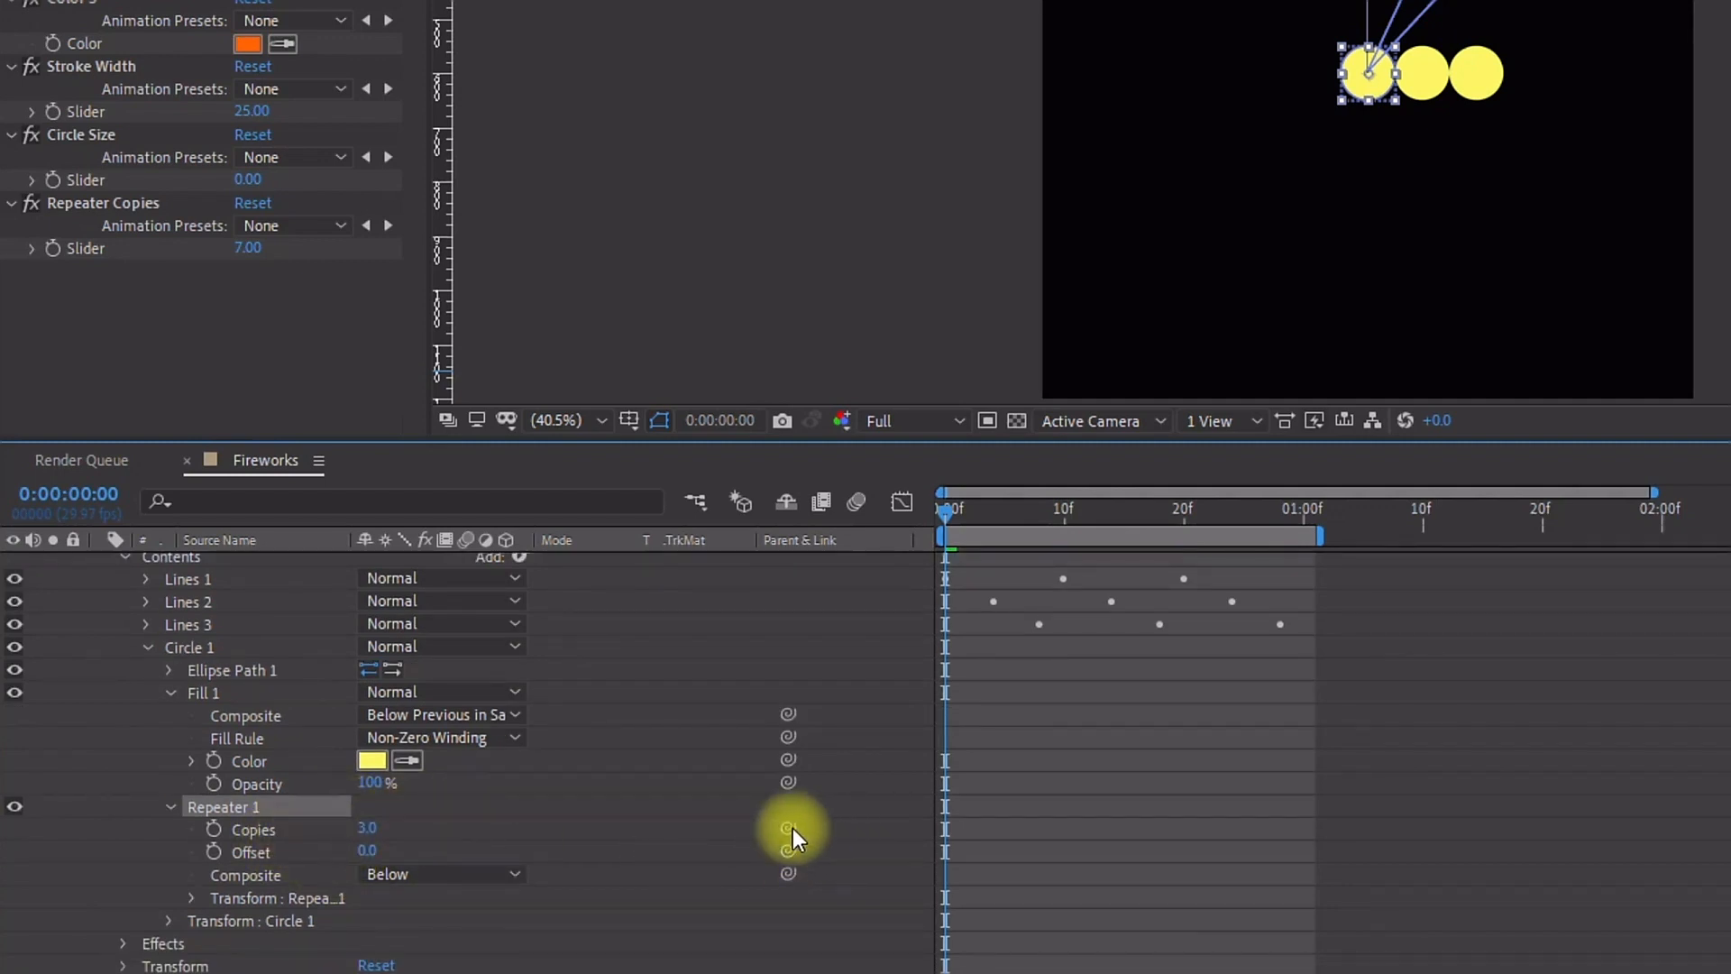
pyautogui.moveTo(790, 828); pyautogui.dragTo(105, 240)
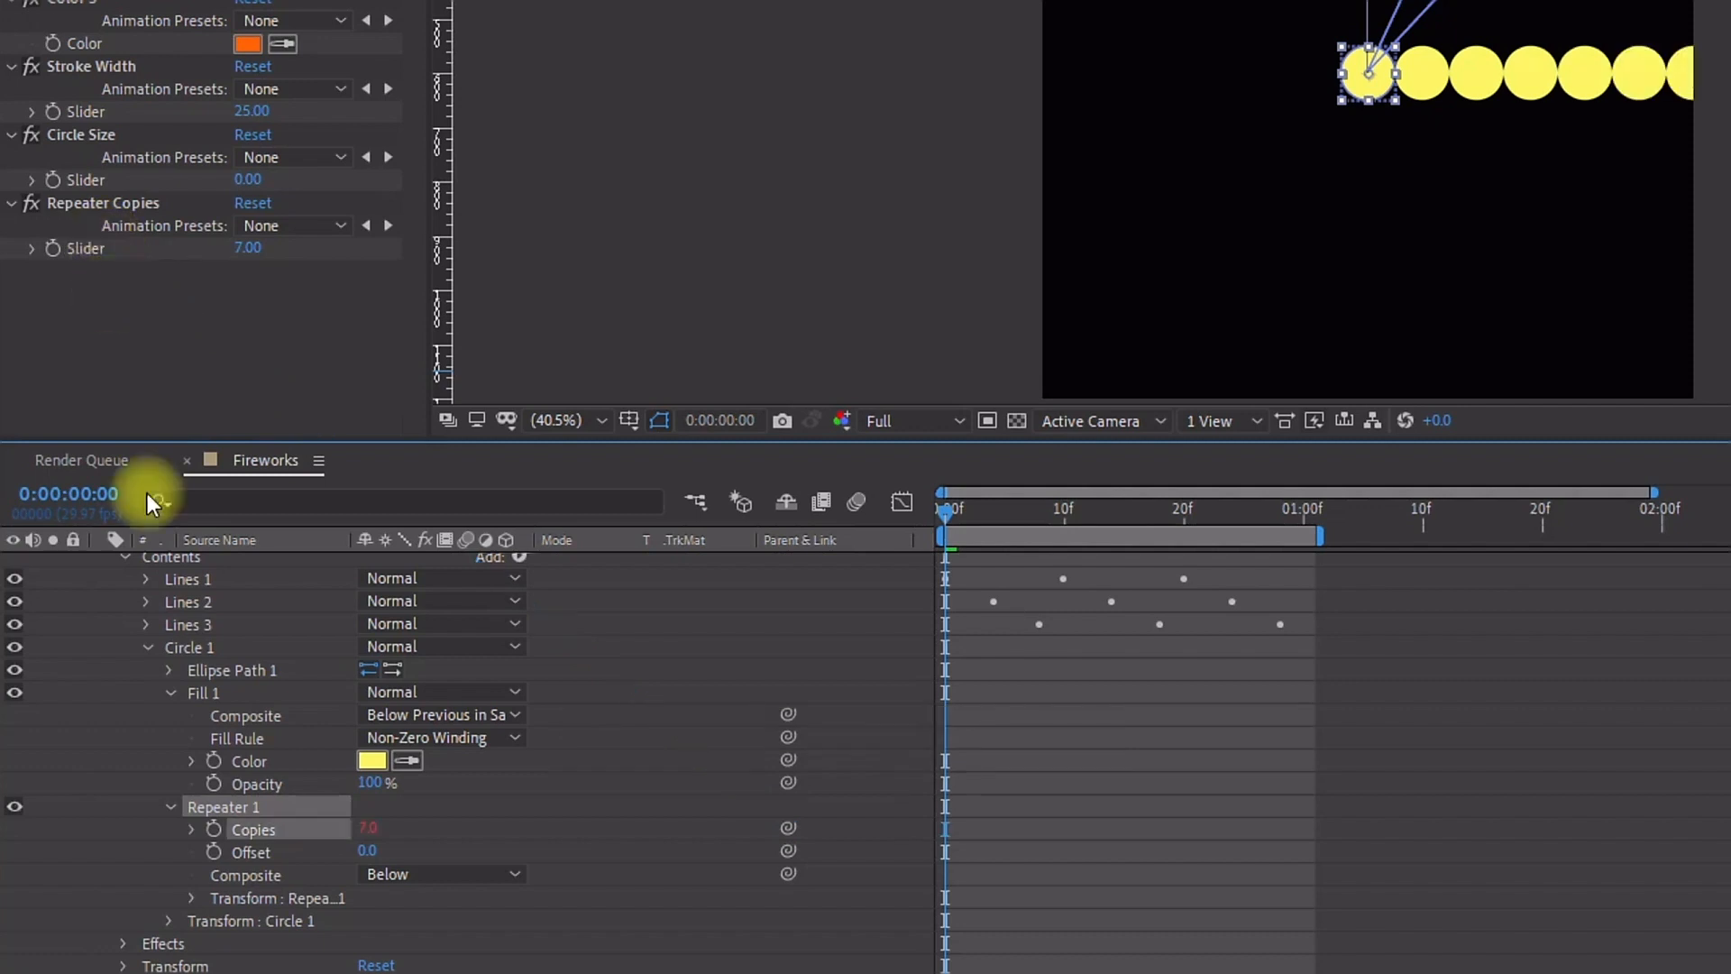
# Step: Set the Repeater's transform position to 0,0
pyautogui.click(192, 899)
pyautogui.scroll(-2, 204, 900)
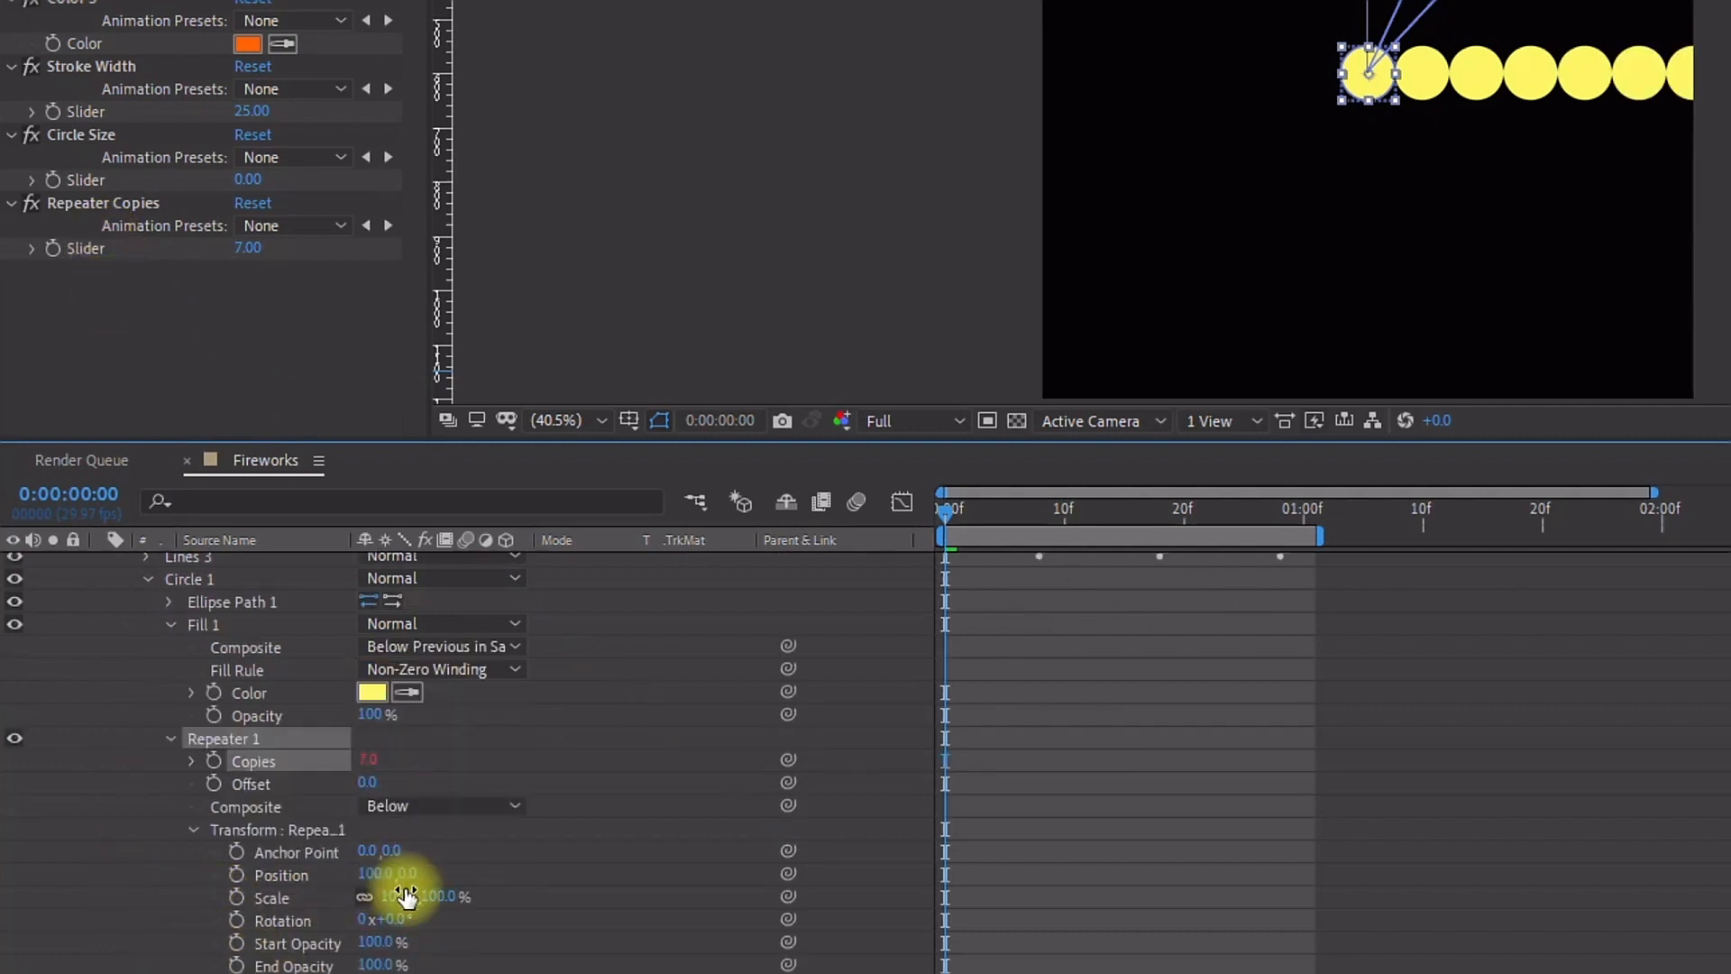
pyautogui.write('0')
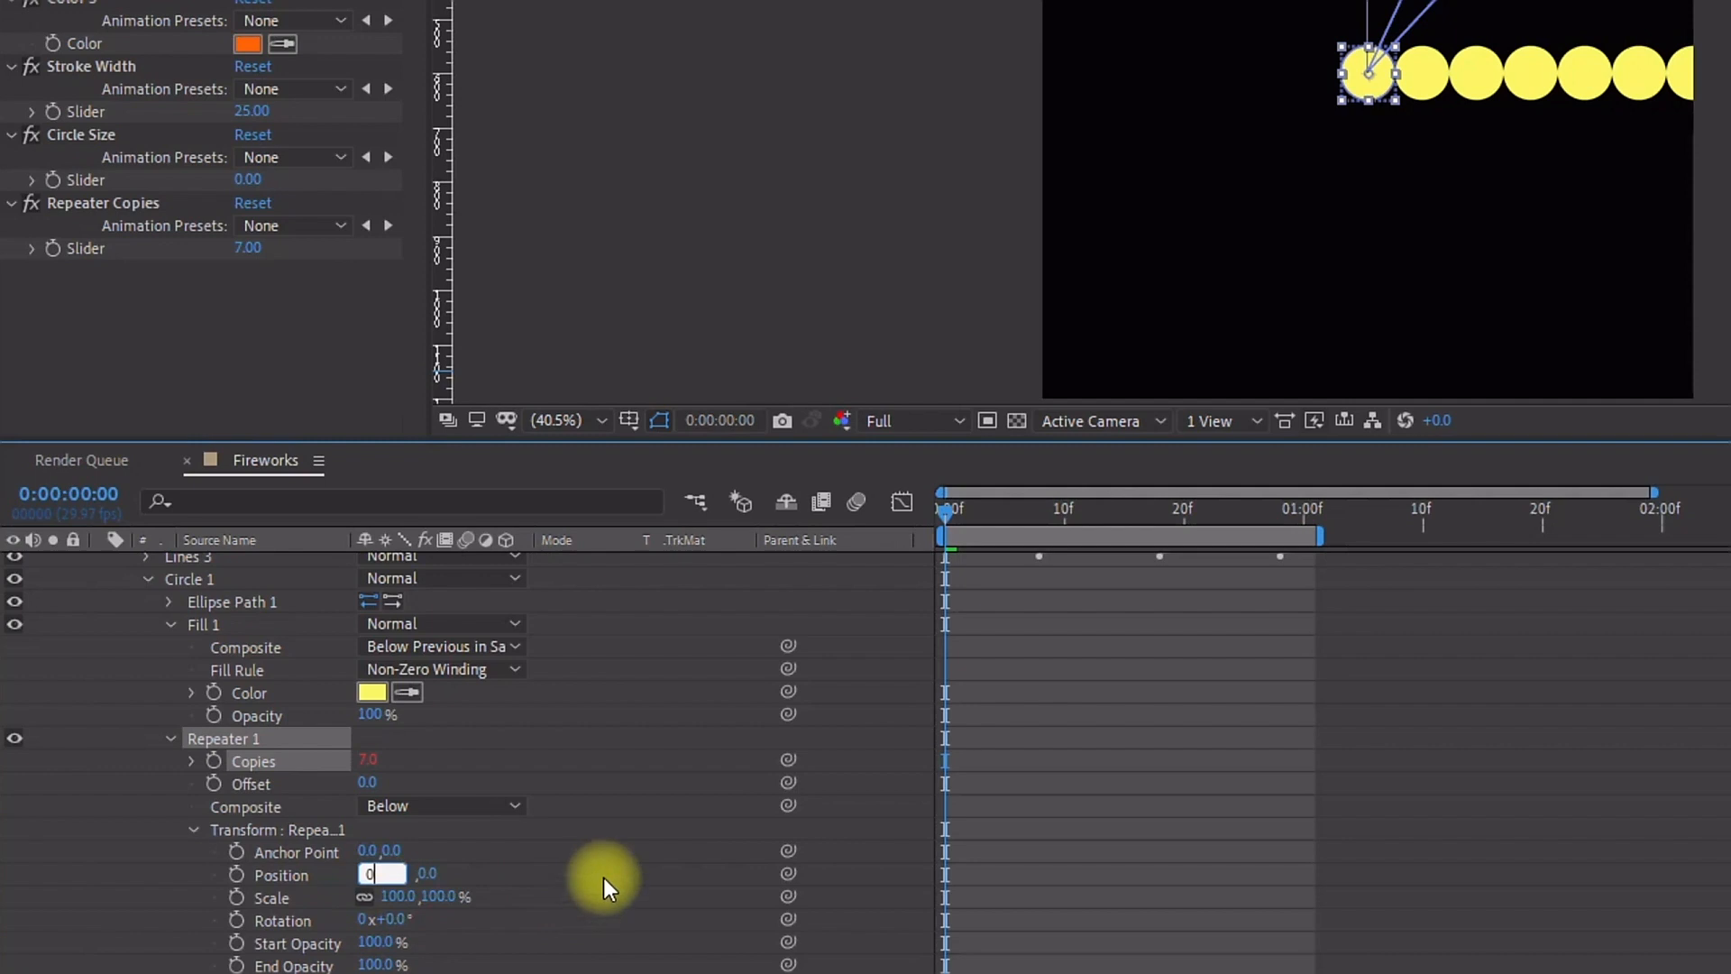
pyautogui.click(623, 870)
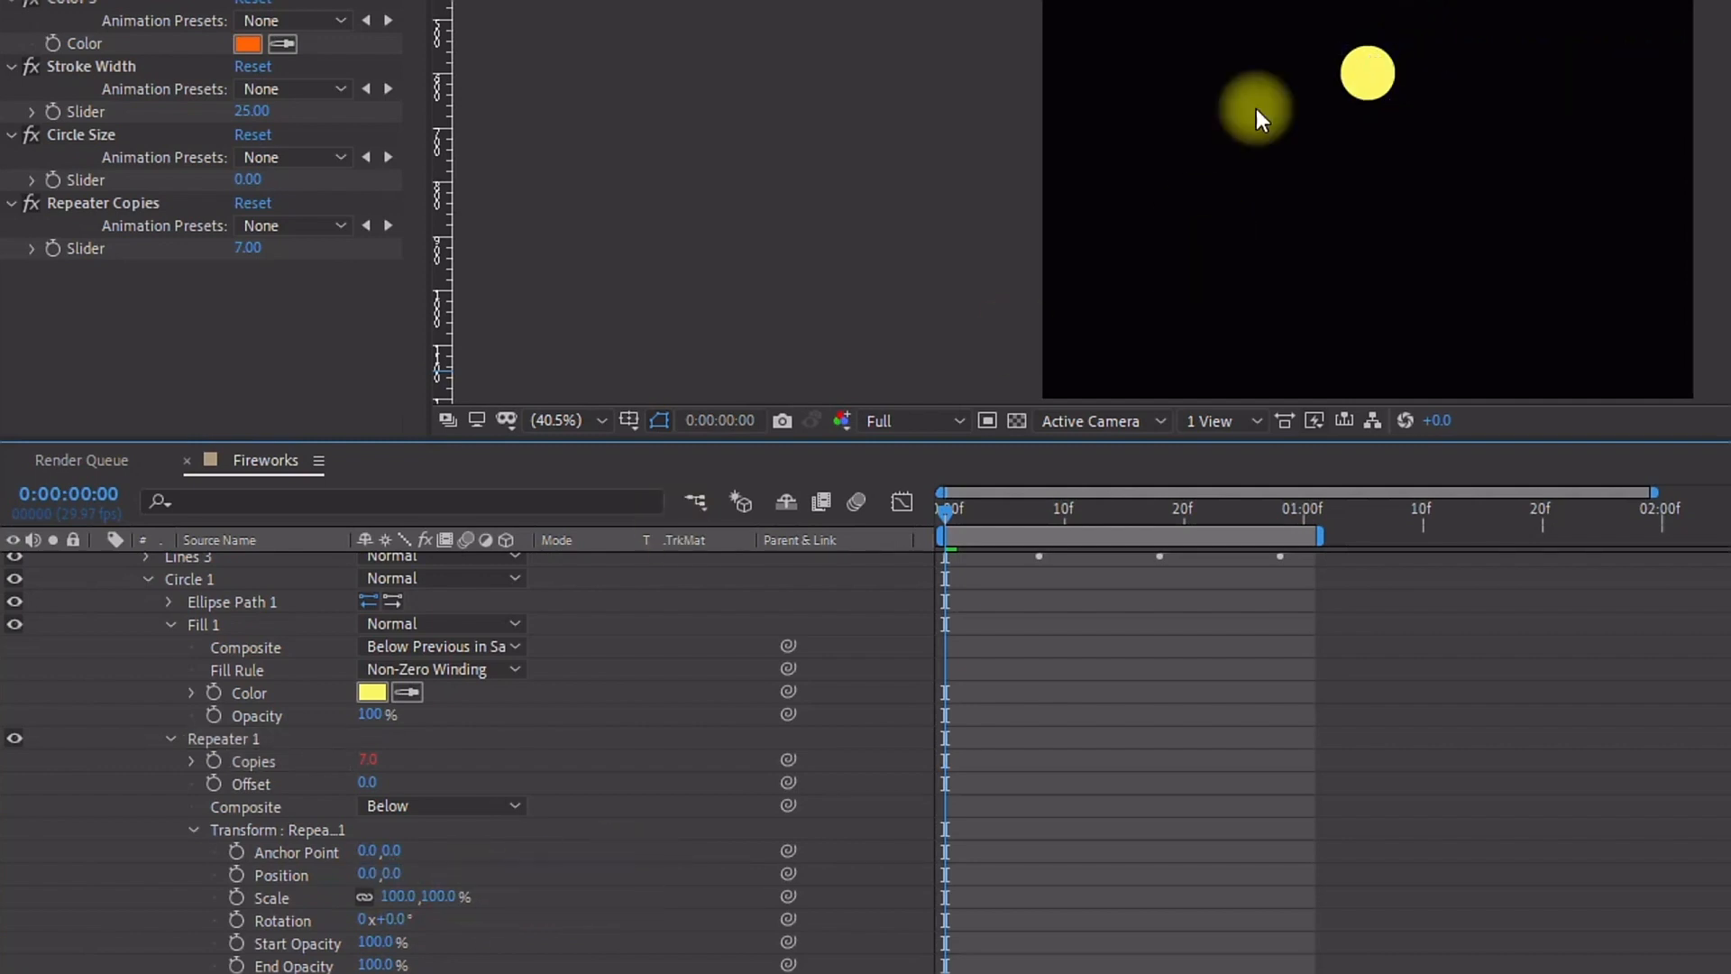
# Step: Add an expression to the Repeater's transform rotation dividing 360 by the repeater's copies
pyautogui.scroll(-2, 350, 918)
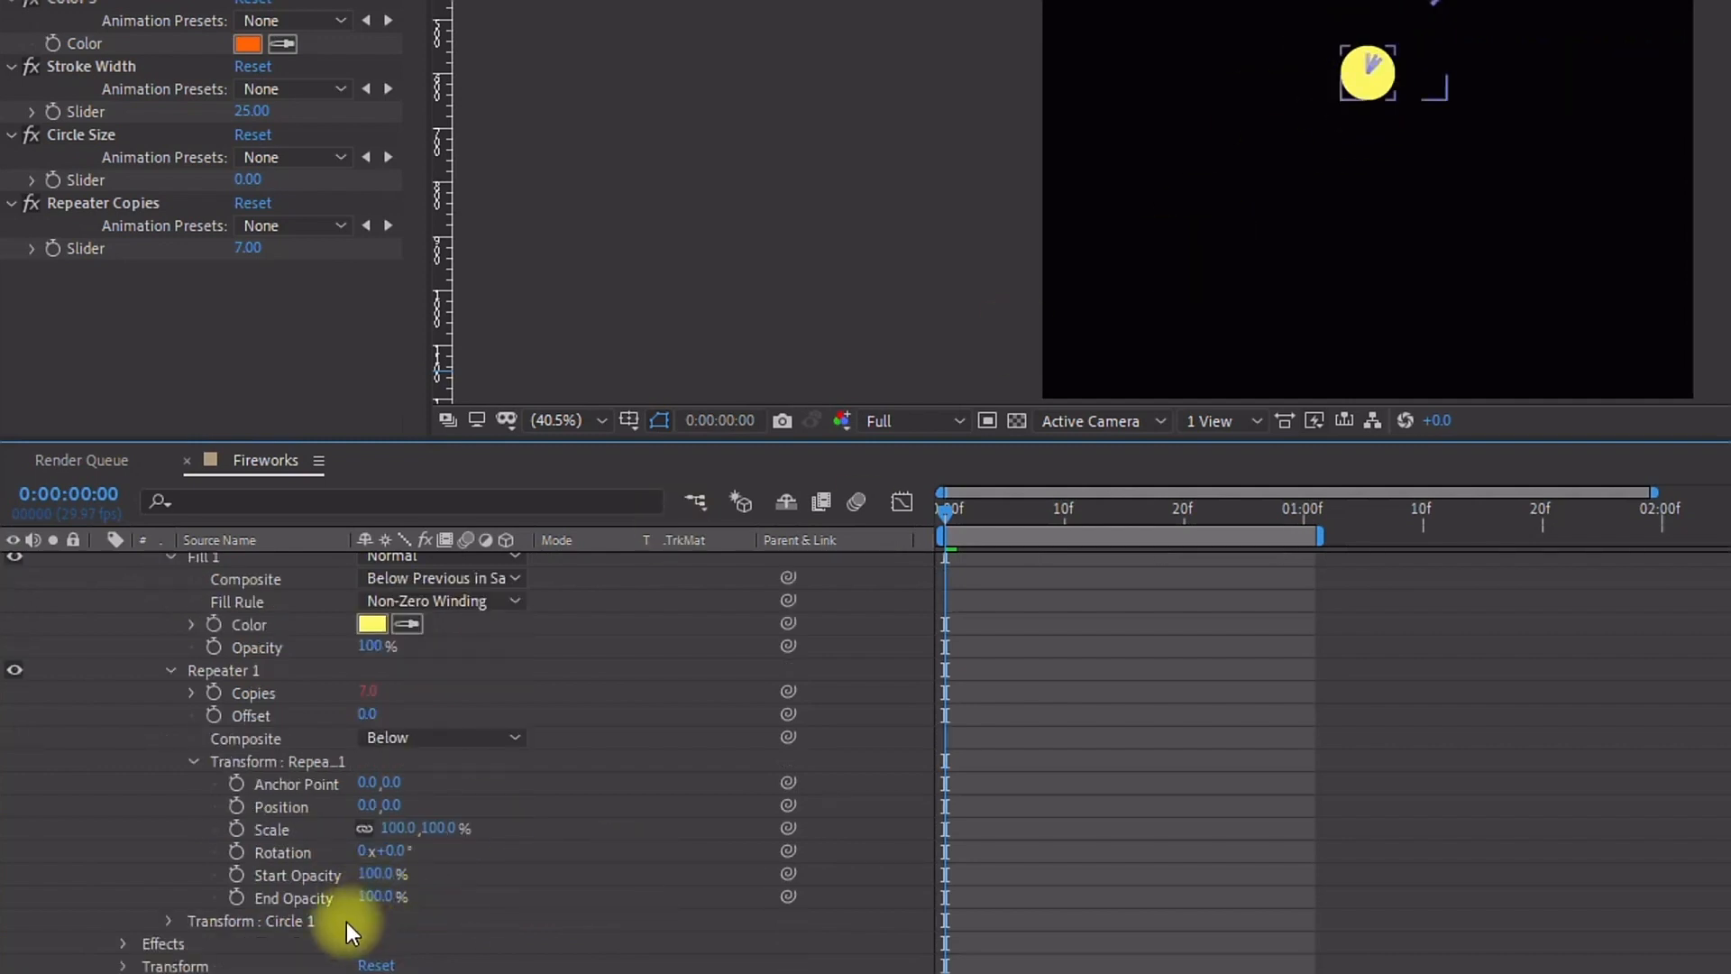
pyautogui.keyDown('alt'); pyautogui.click(243, 853); pyautogui.keyUp('alt')
pyautogui.write('360')
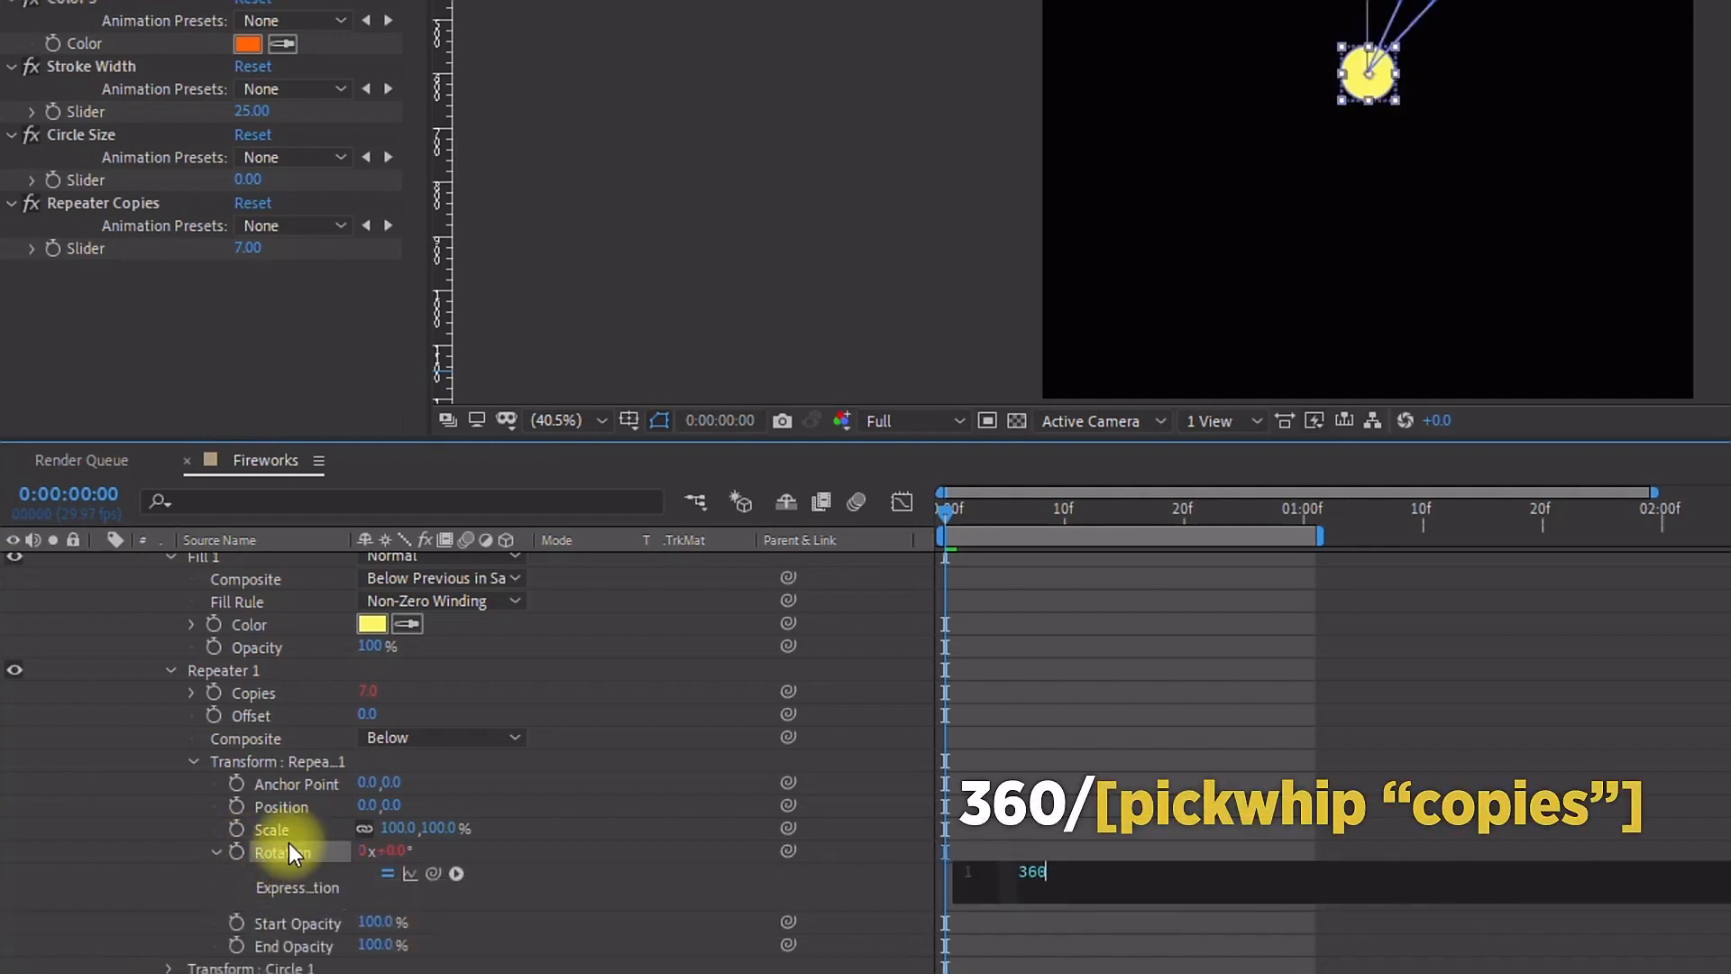
pyautogui.write('/')
pyautogui.moveTo(433, 873); pyautogui.dragTo(262, 692)
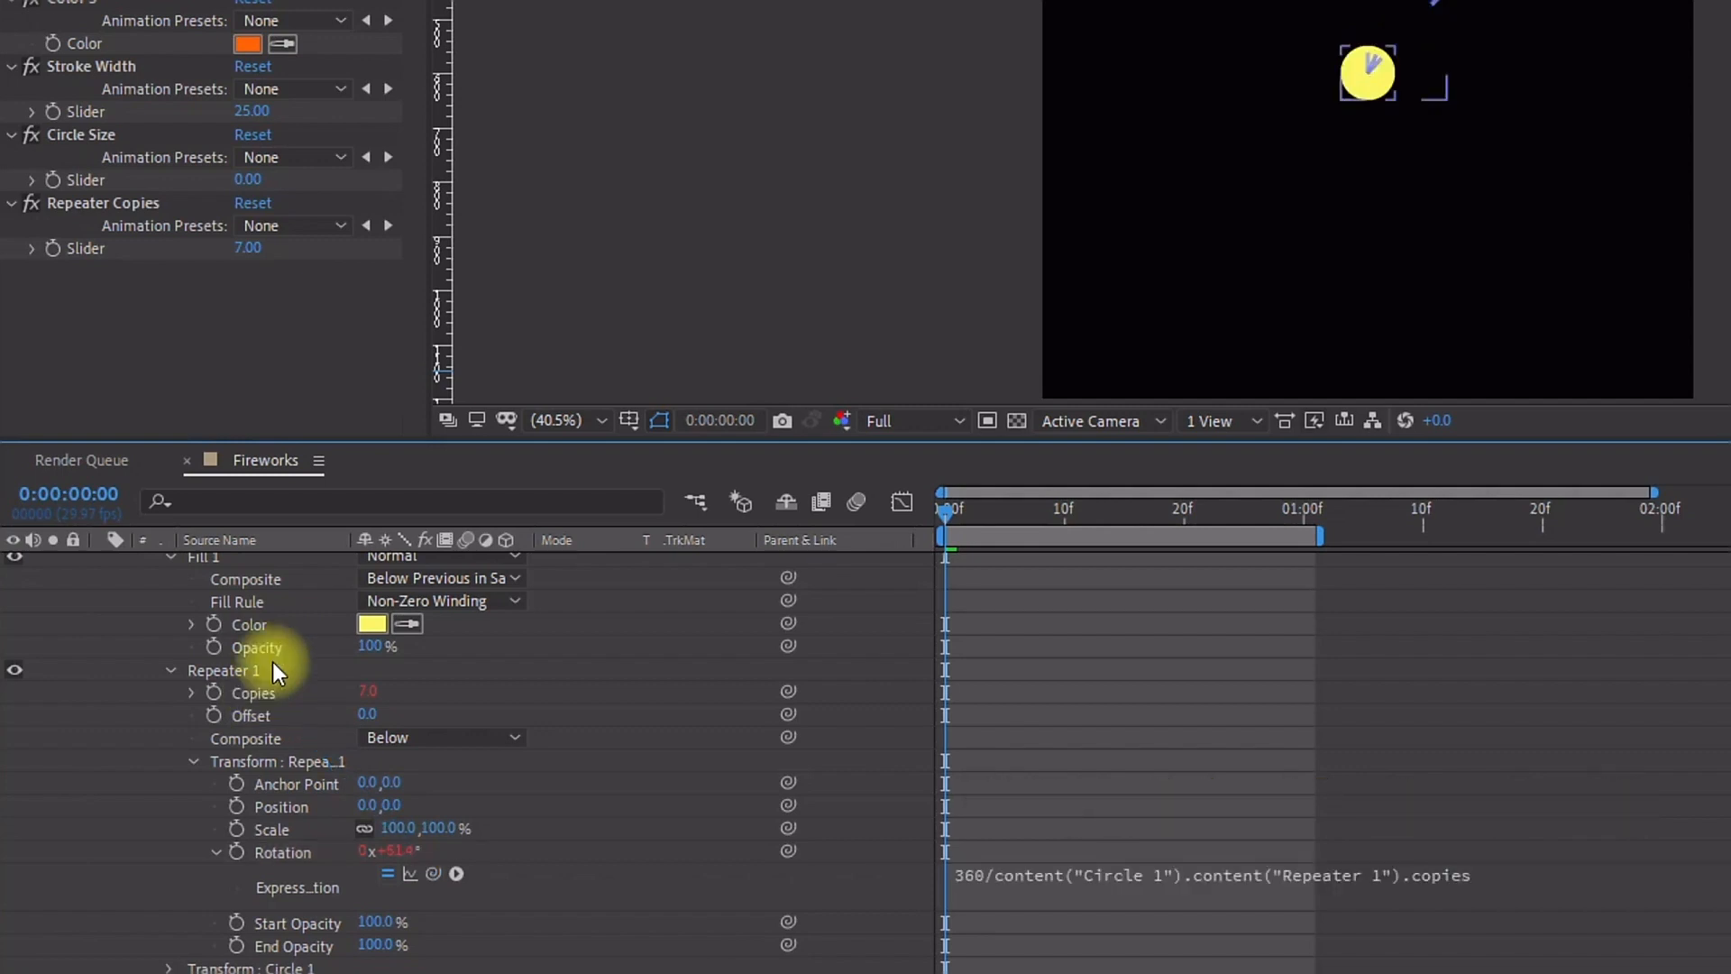
# Step: Set the Circle 1 ellipse path size to 35
pyautogui.scroll(3, 251, 676)
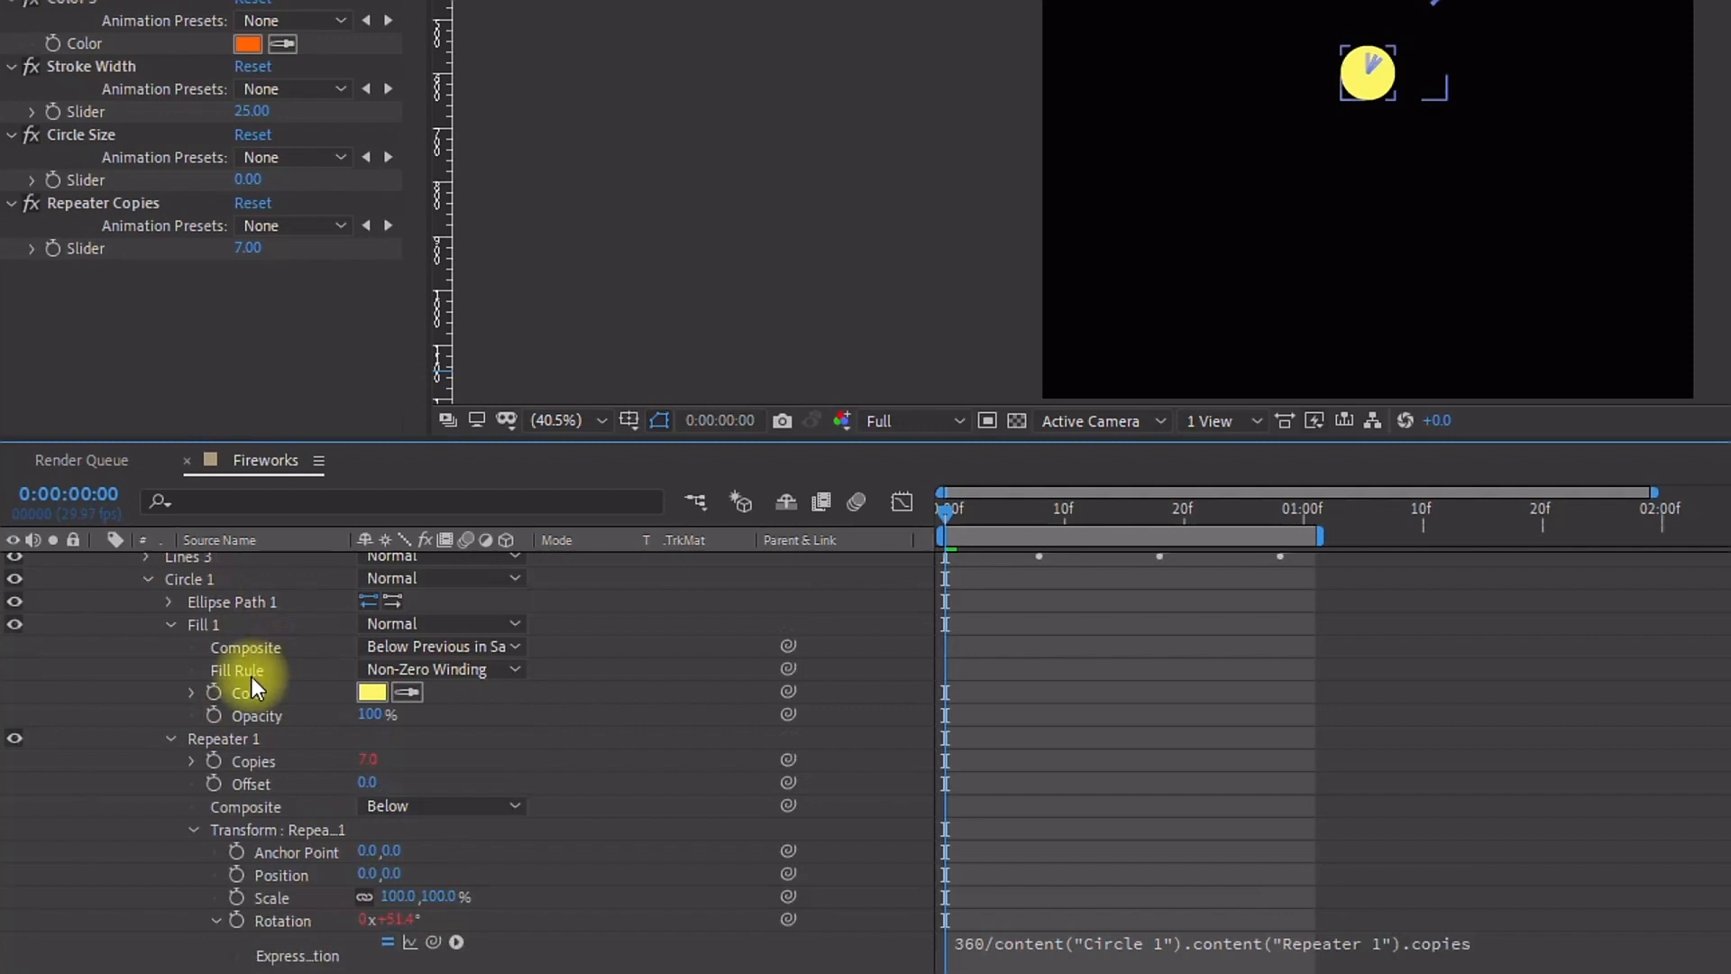
pyautogui.click(171, 624)
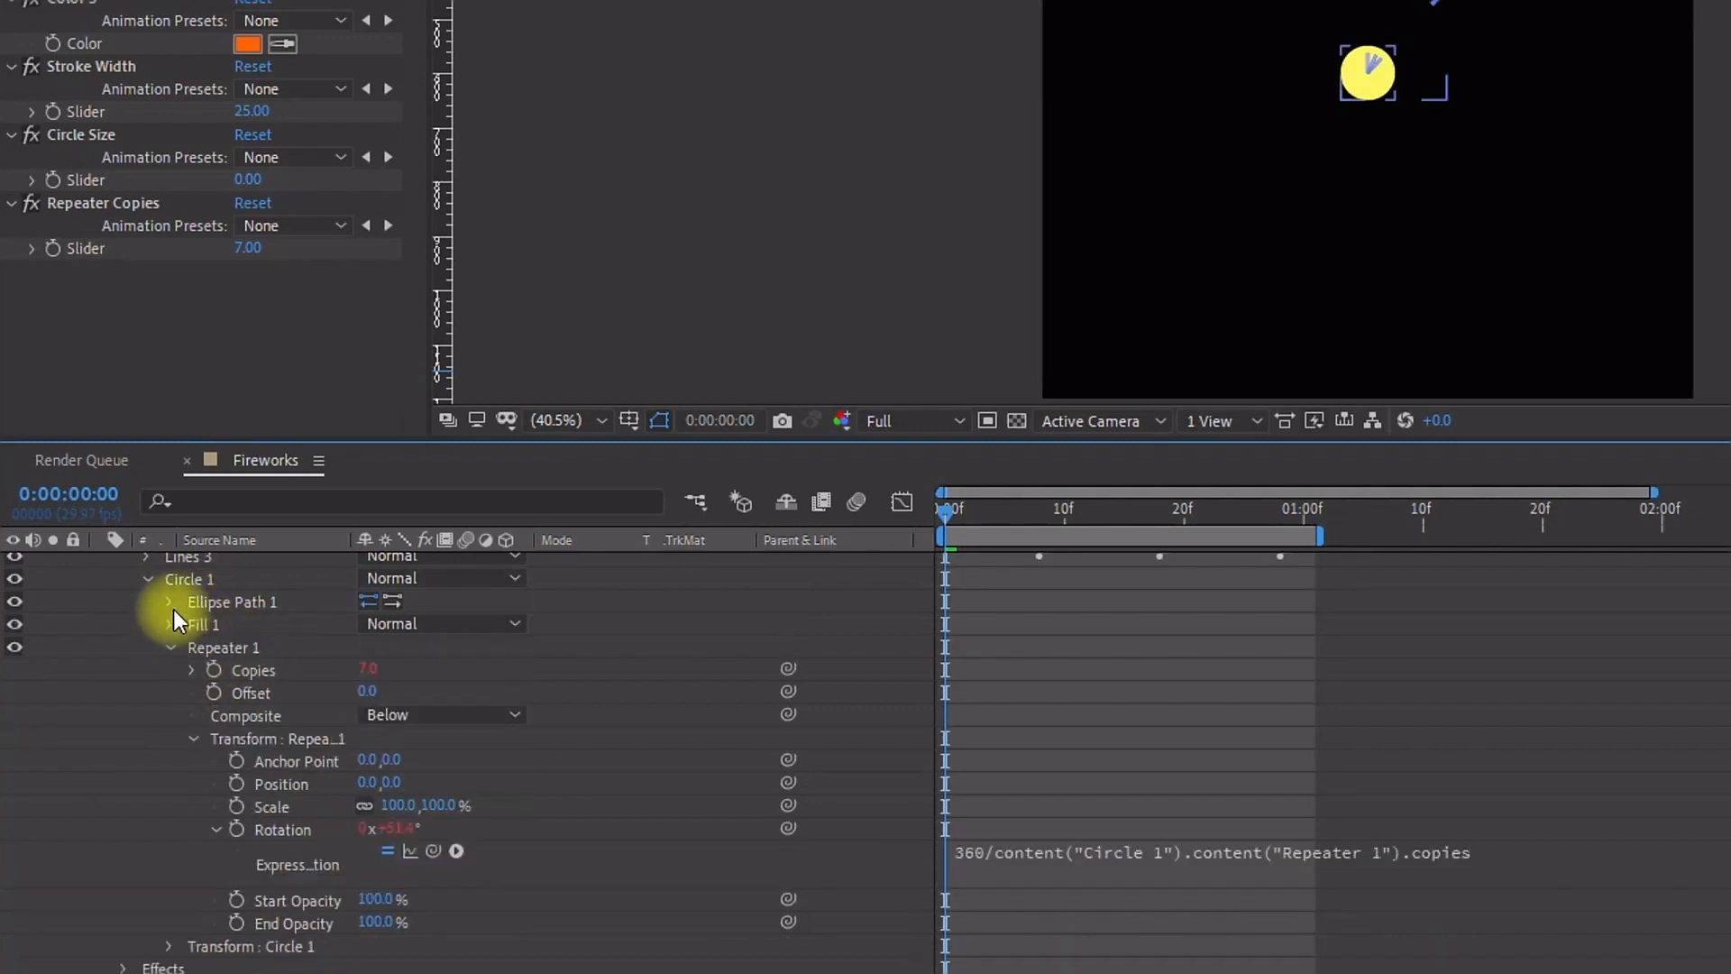
pyautogui.click(169, 601)
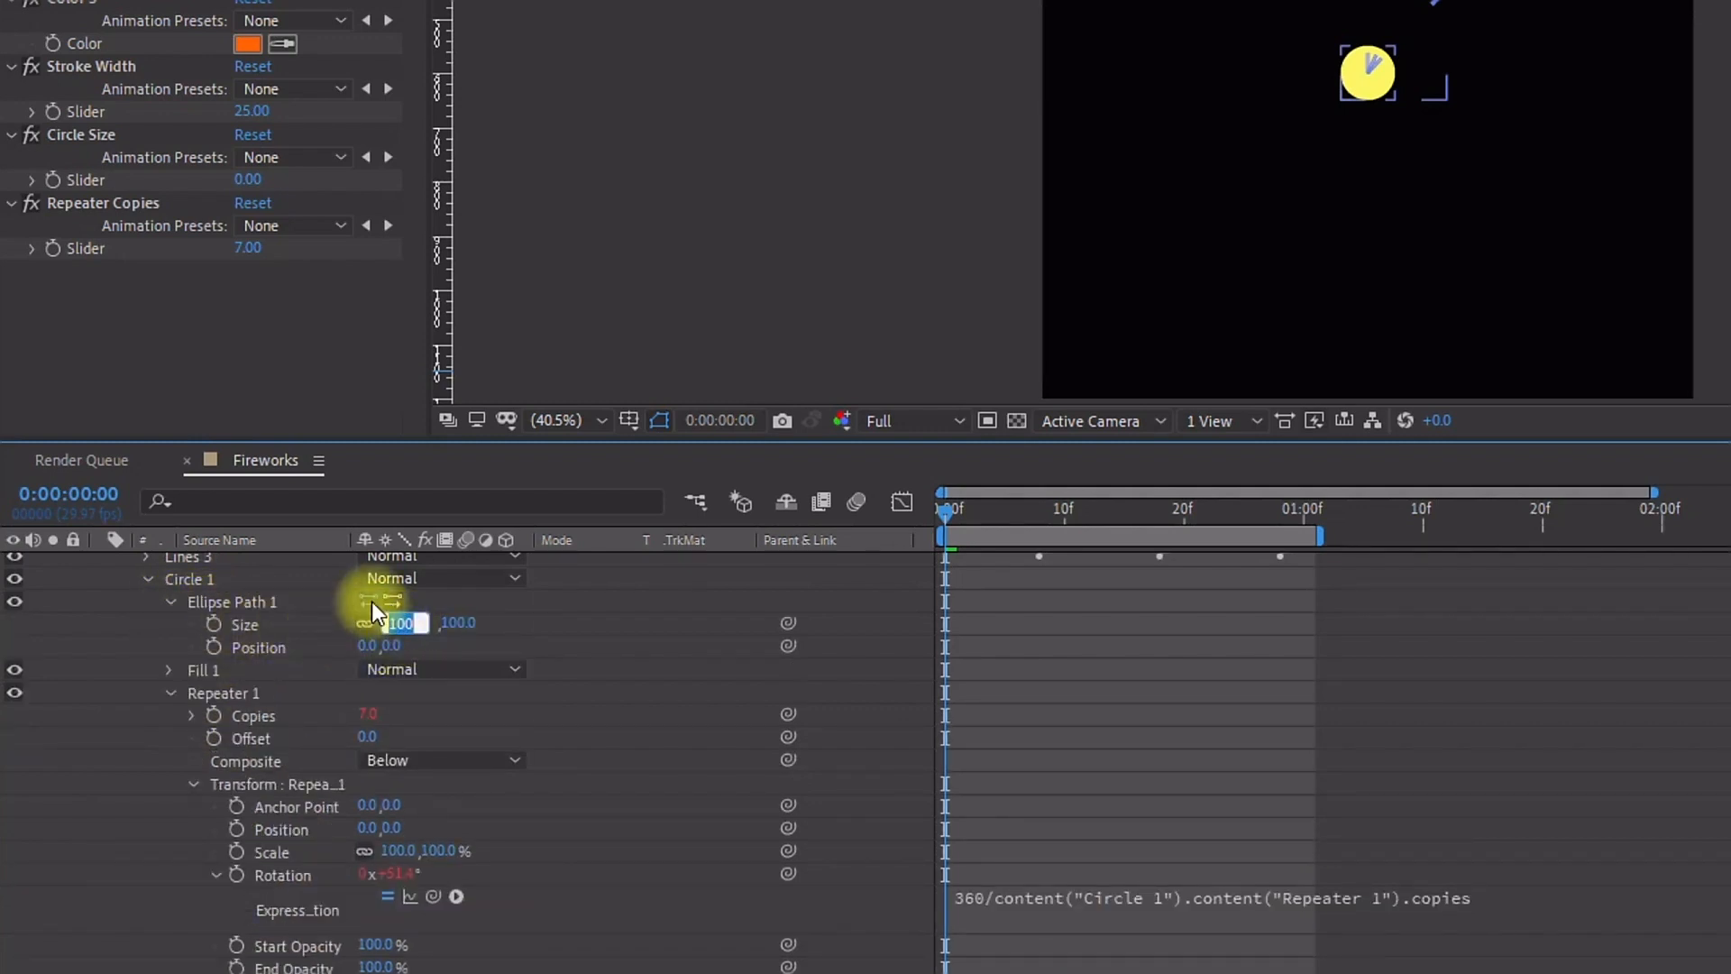
pyautogui.write('35')
pyautogui.press('Return')
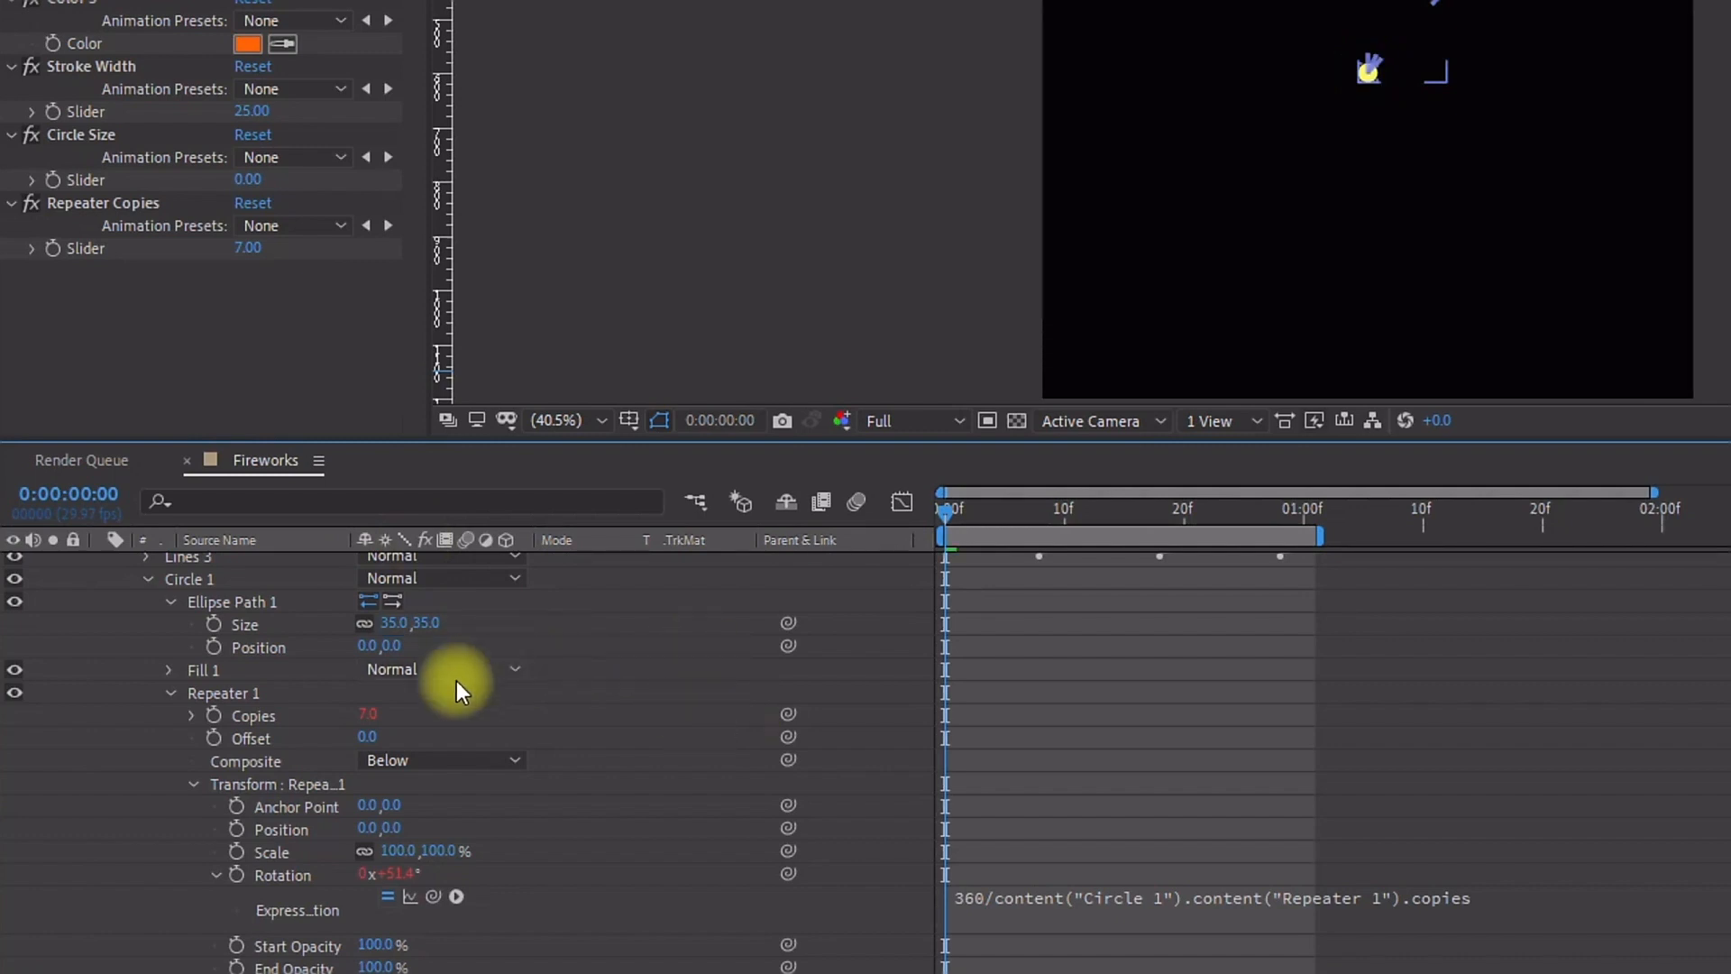
# Step: Animate the ellipse path position from 0,0 at frame 0 to 0,-232 at frame 20
pyautogui.click(213, 646)
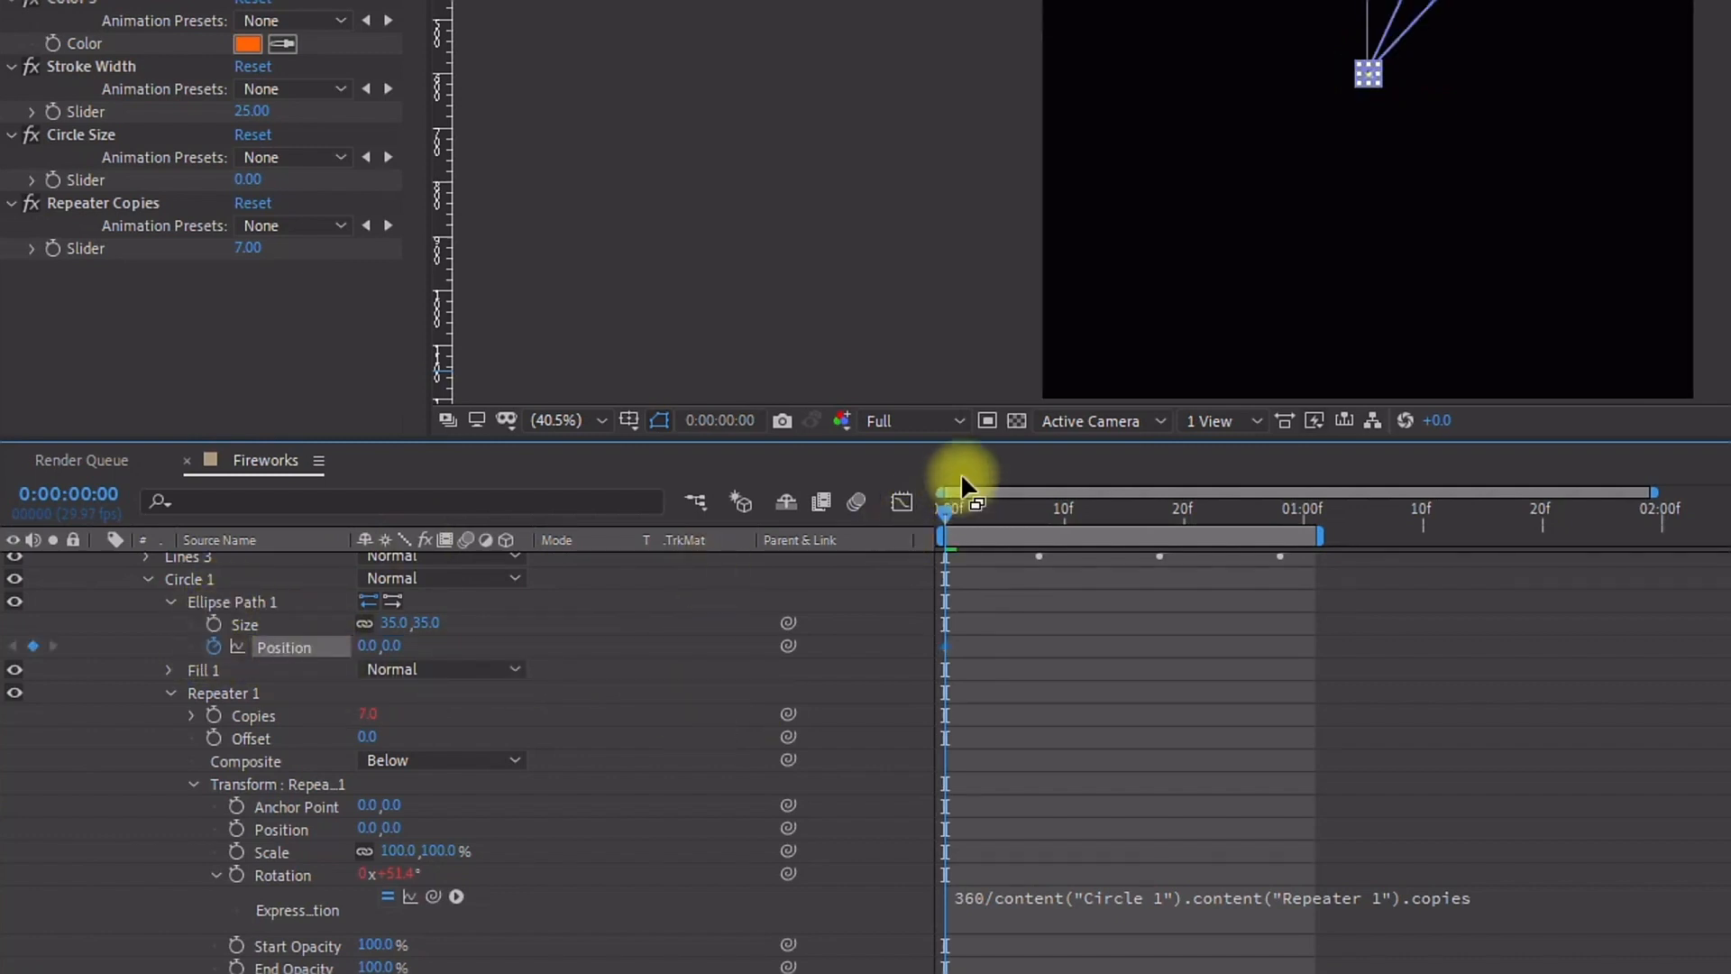
pyautogui.hotkey('shift', 'pagedown')
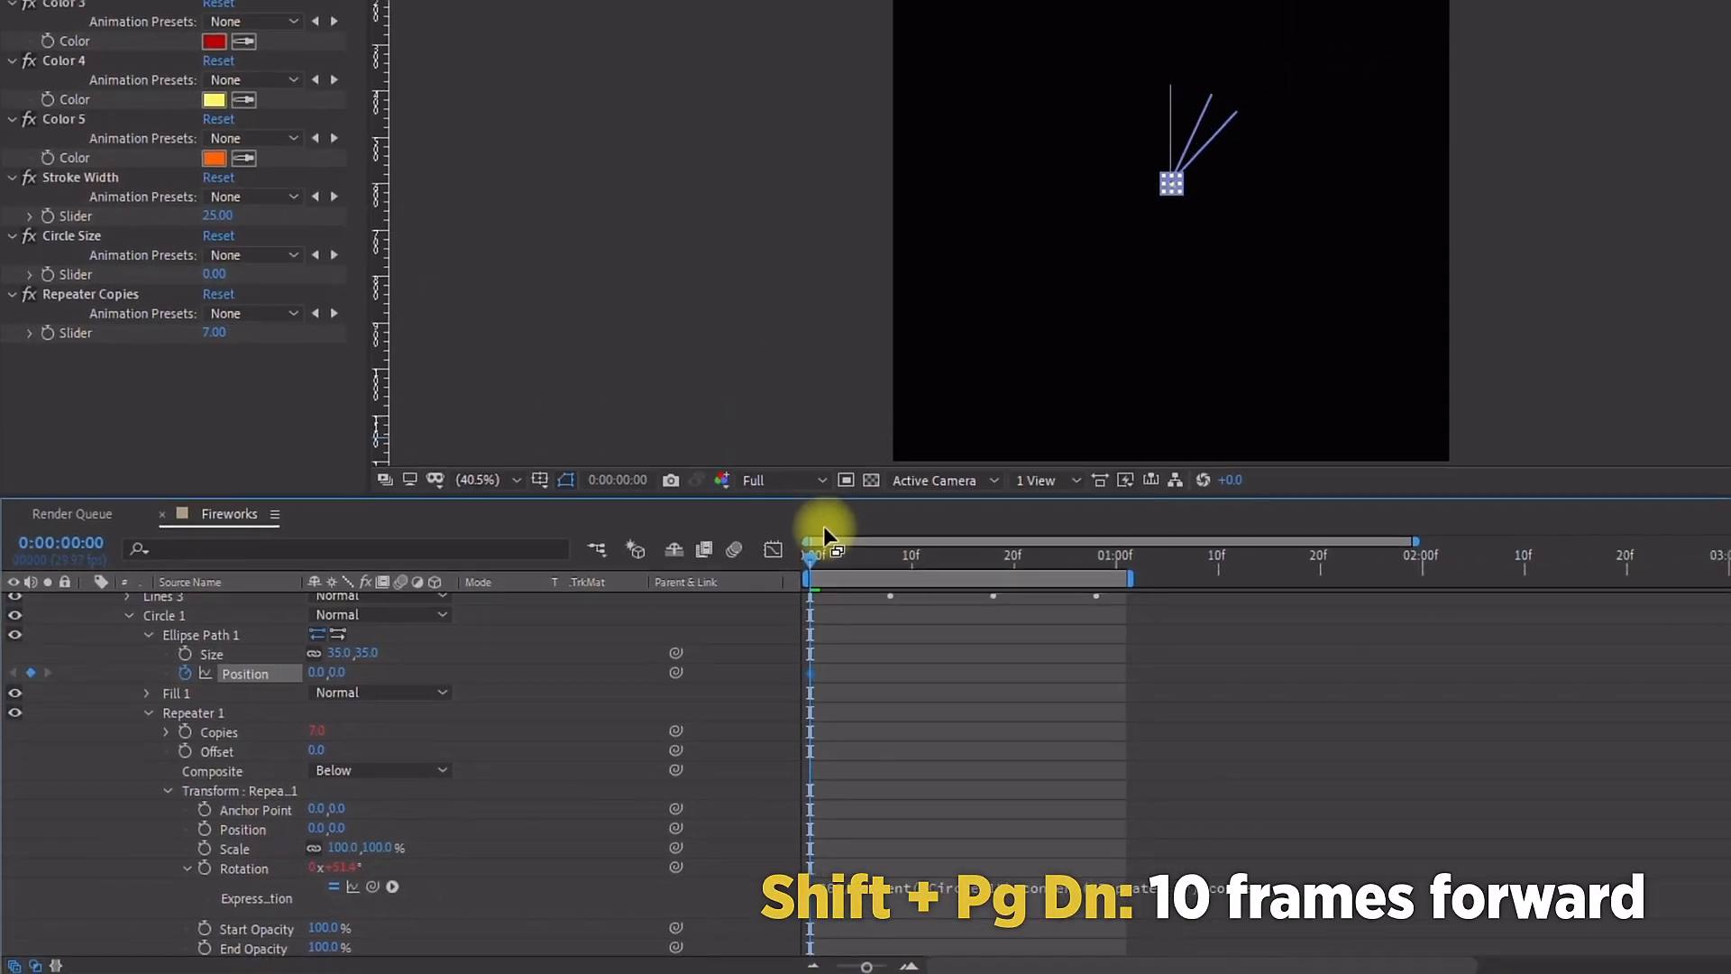
pyautogui.hotkey('shift', 'pagedown')
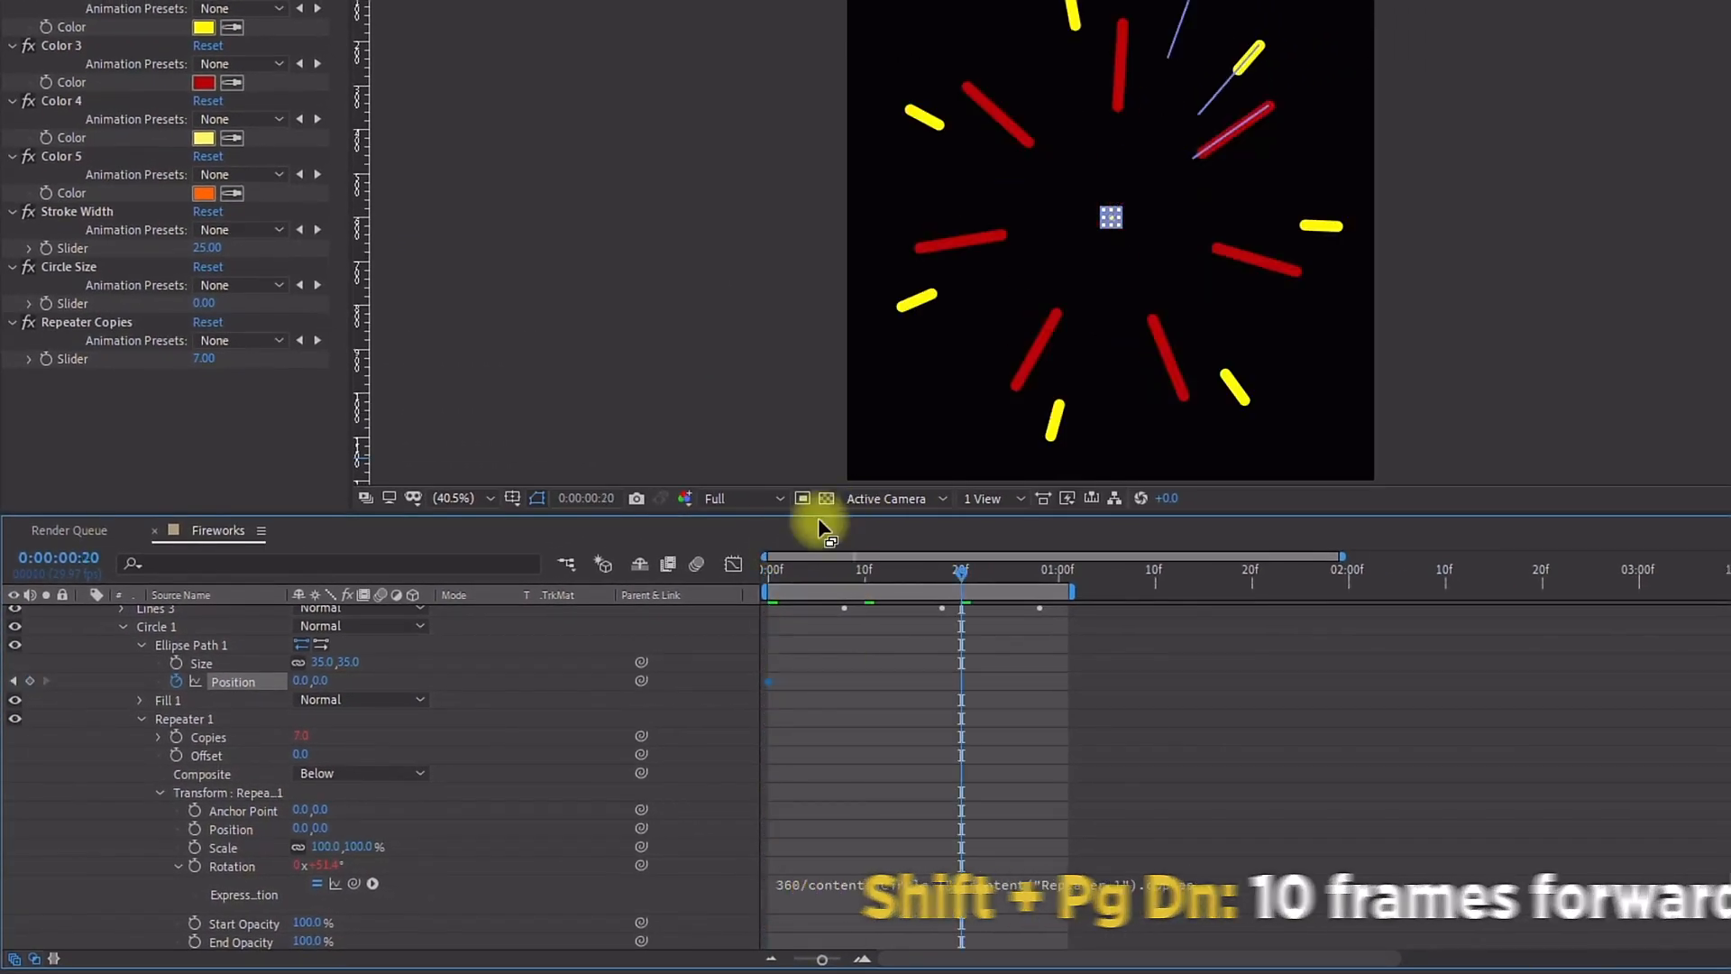
pyautogui.moveTo(322, 679); pyautogui.dragTo(204, 664)
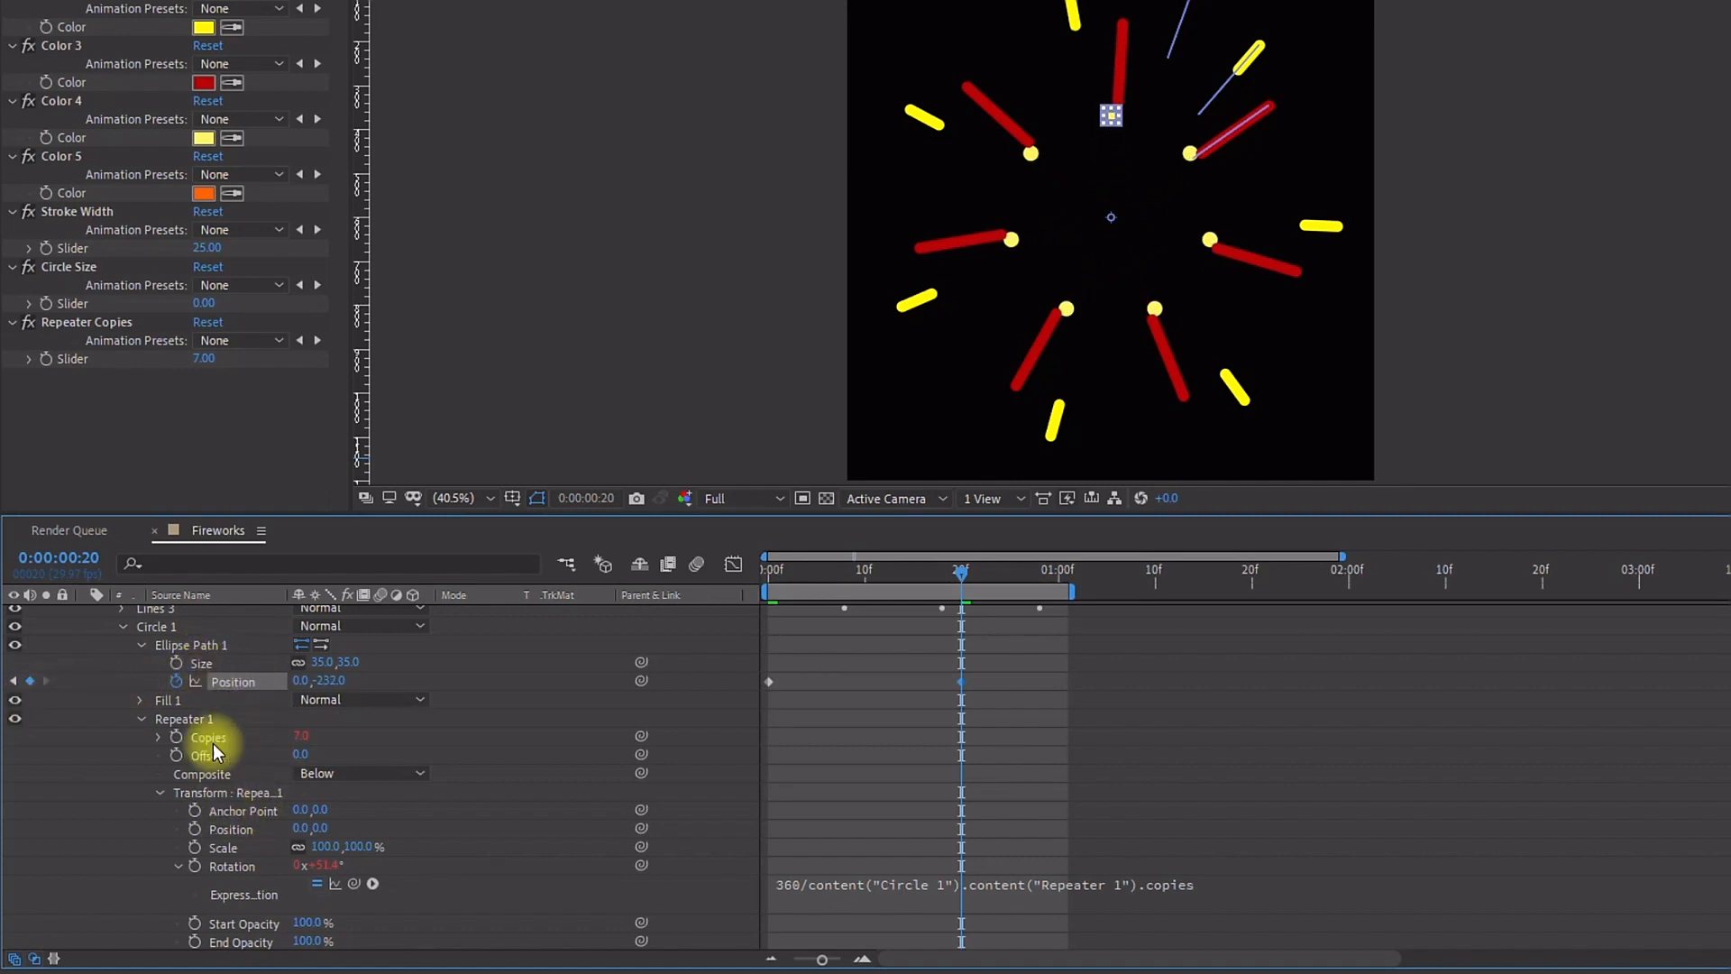
# Step: Link the ellipse size to the Circle Size slider and set that slider to 35
pyautogui.click(243, 668)
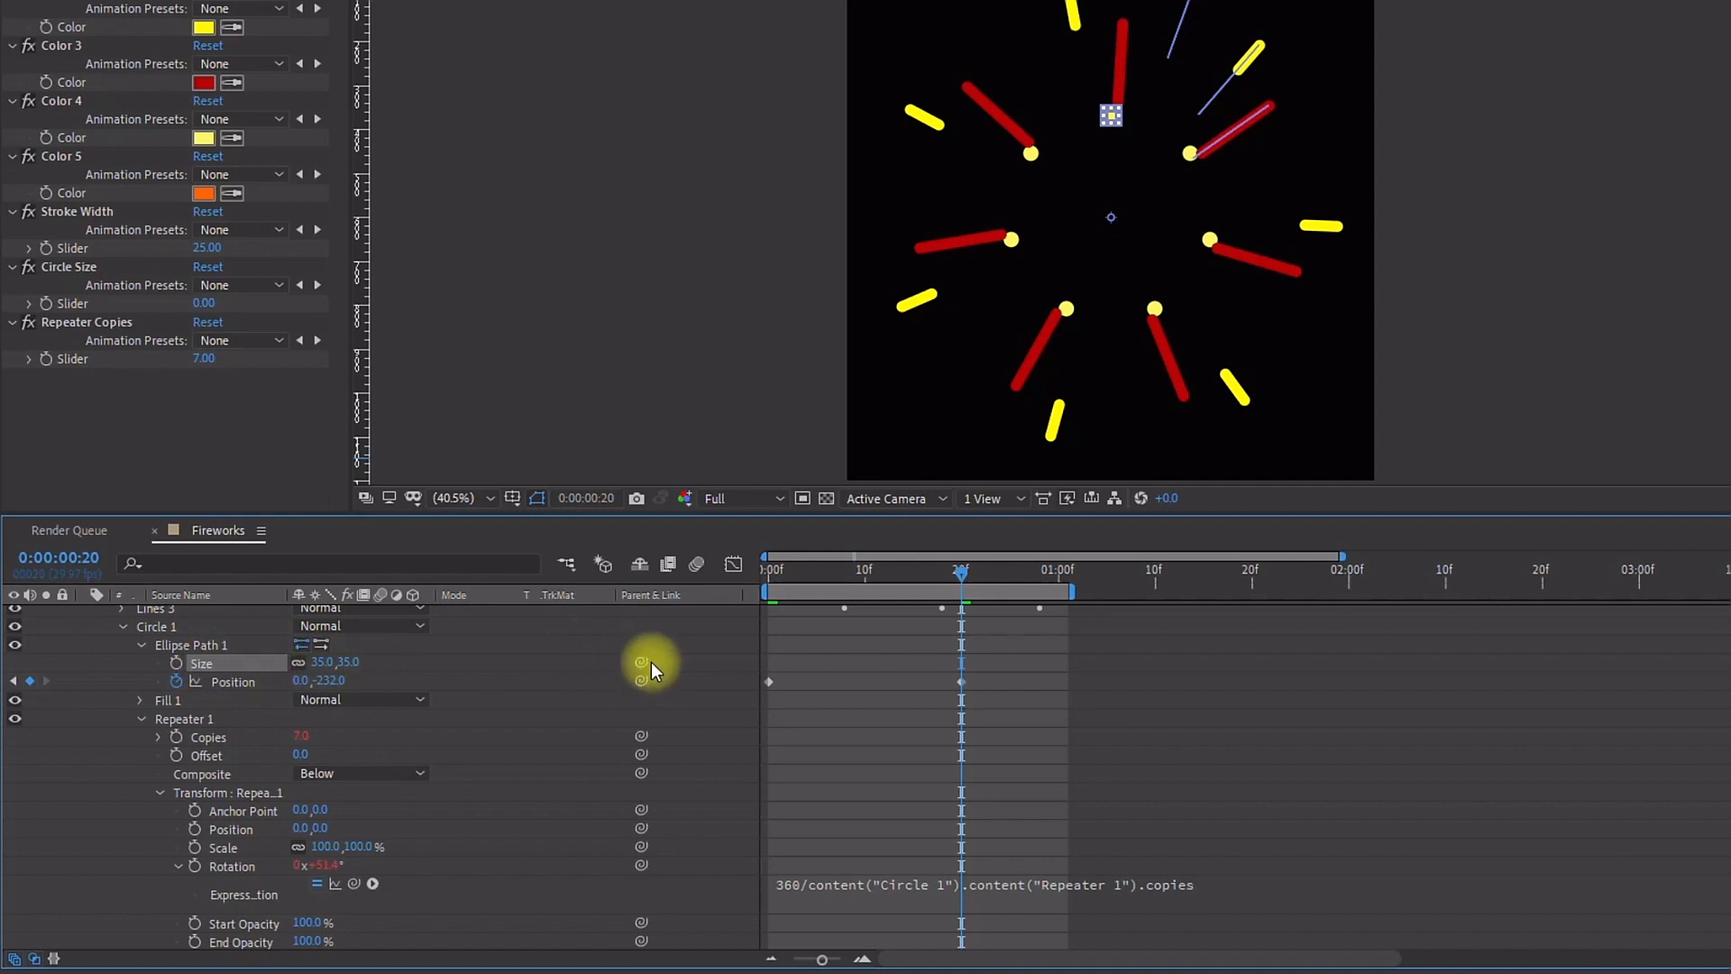
pyautogui.moveTo(641, 661); pyautogui.dragTo(78, 299)
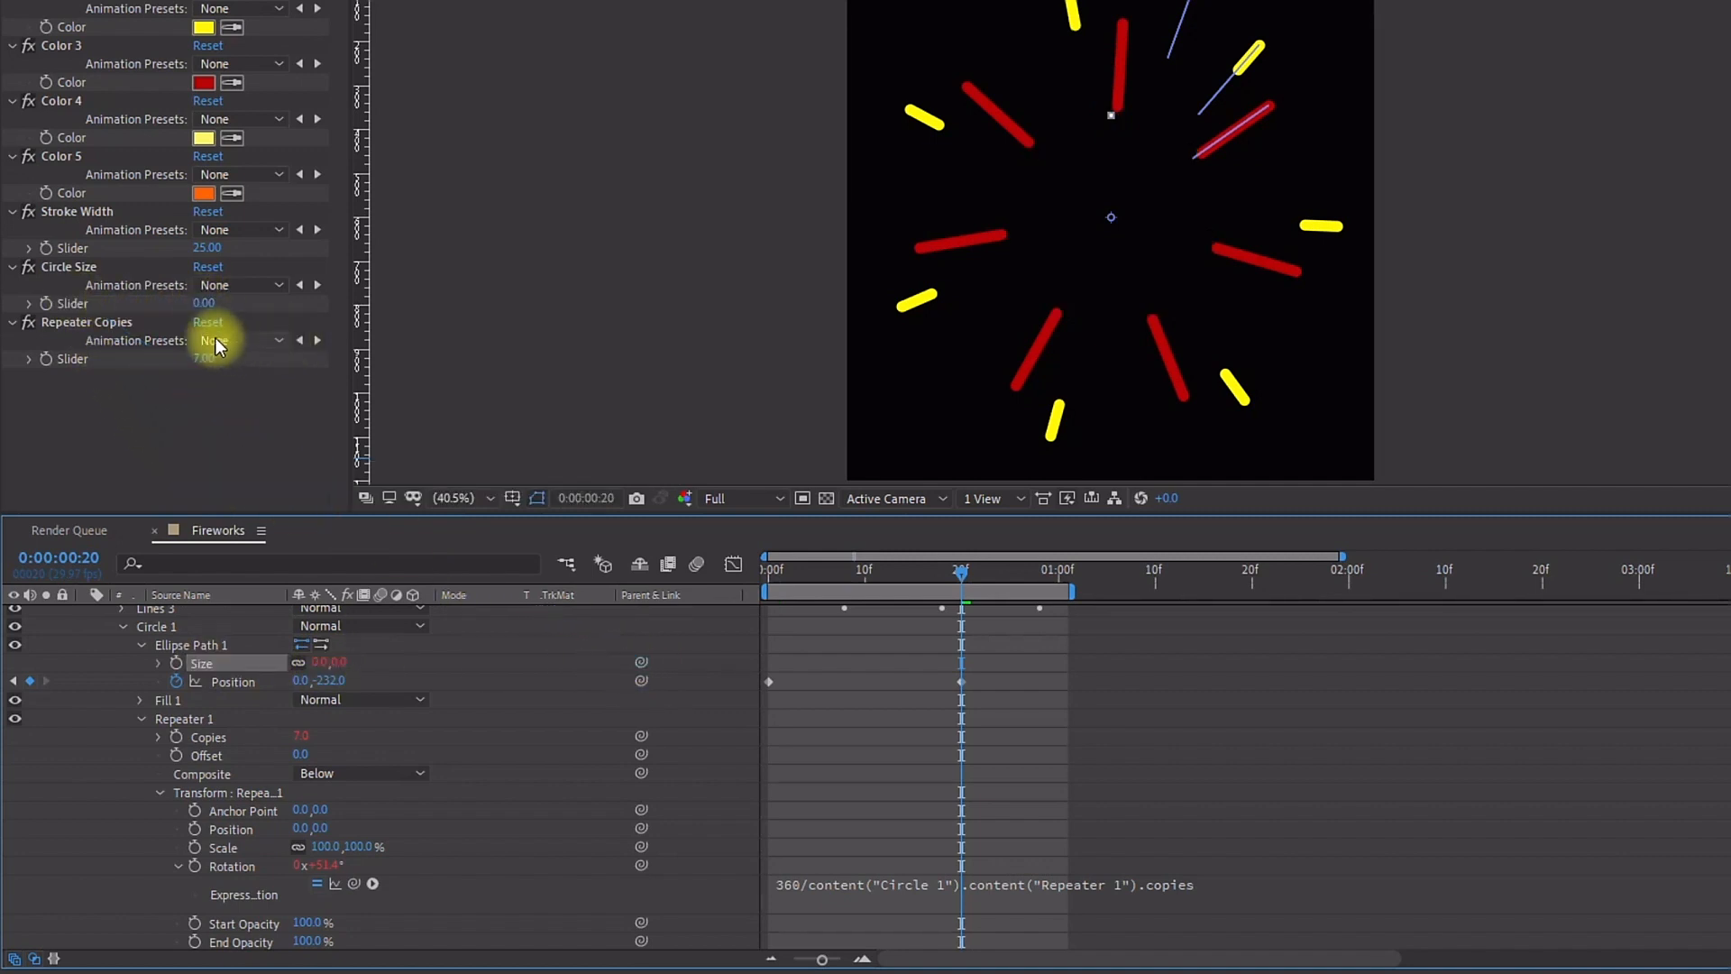
pyautogui.click(213, 304)
pyautogui.write('20')
pyautogui.press('Return')
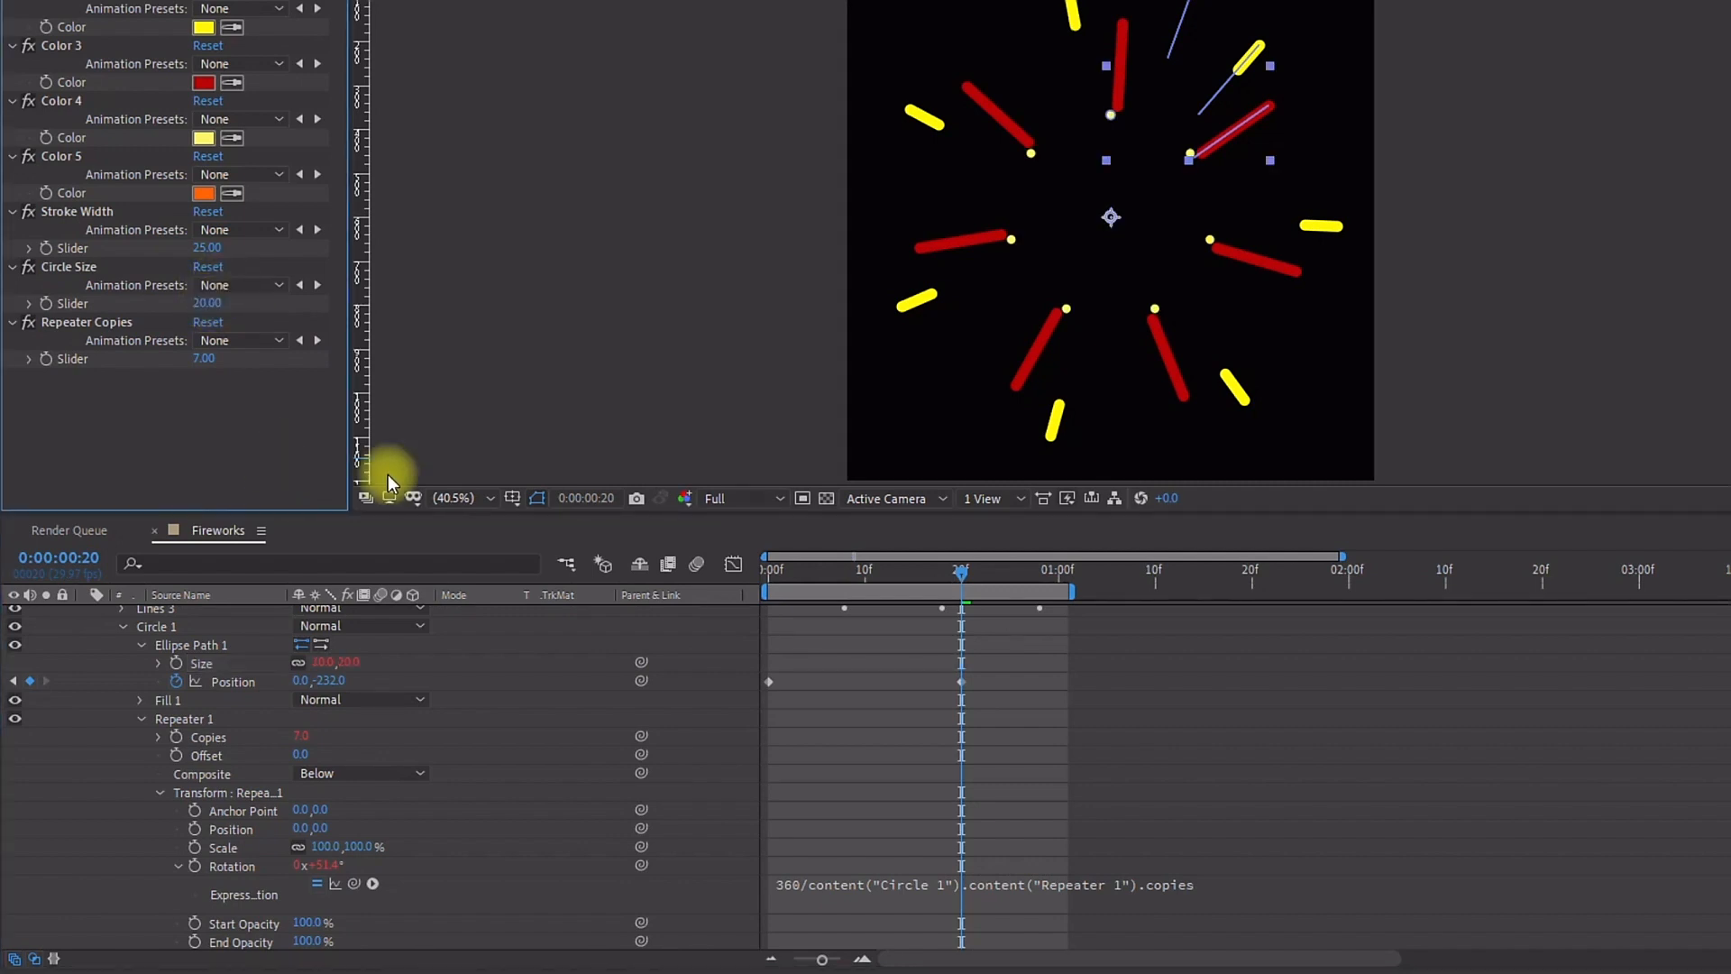
pyautogui.click(209, 303)
pyautogui.write('35')
pyautogui.press('Return')
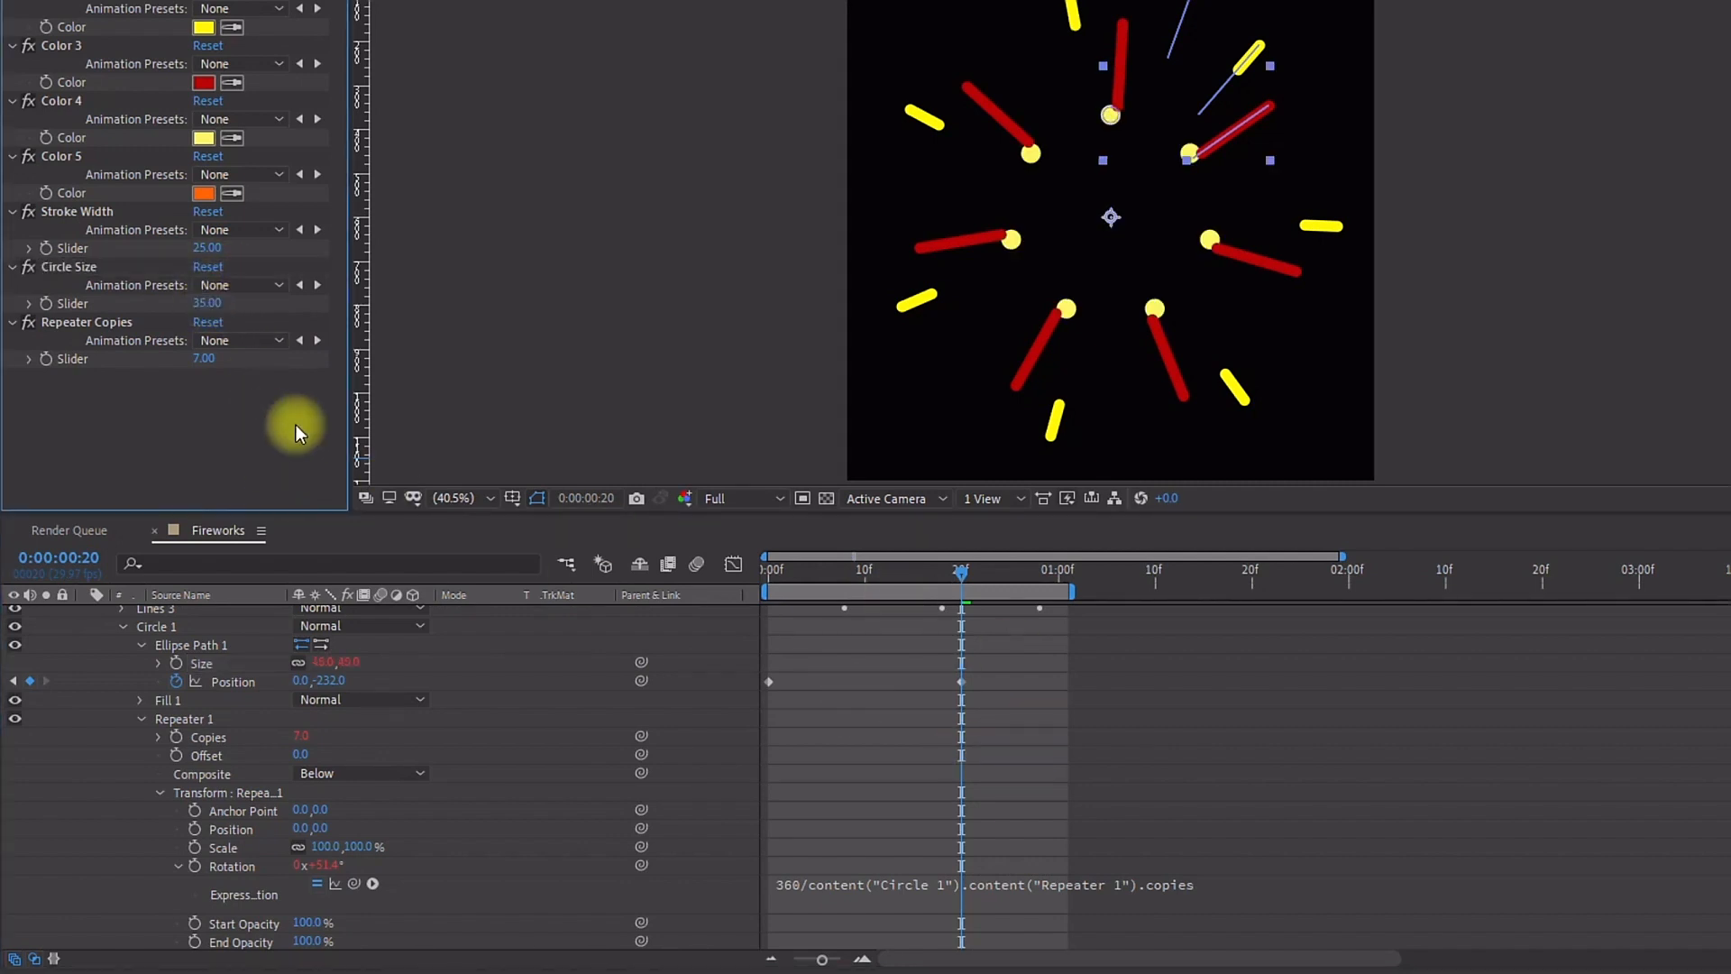
# Step: Preview the burst animation
pyautogui.press('space')
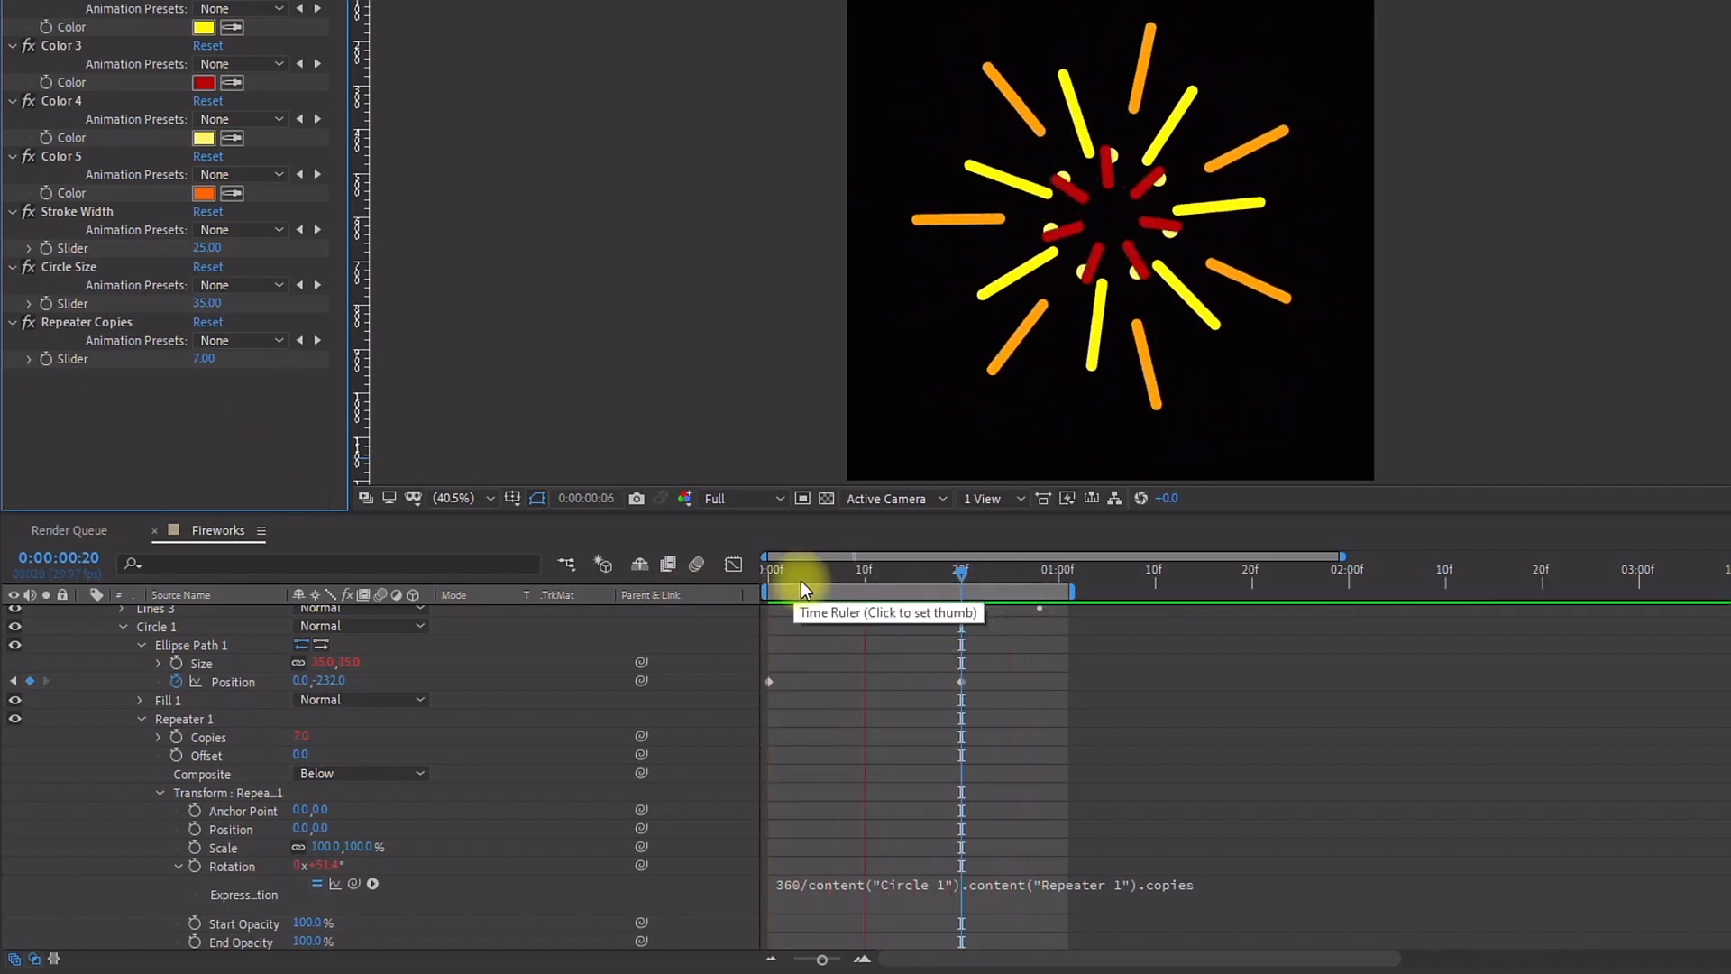
pyautogui.moveTo(787, 570); pyautogui.dragTo(743, 596)
pyautogui.scroll(3, 36, 694)
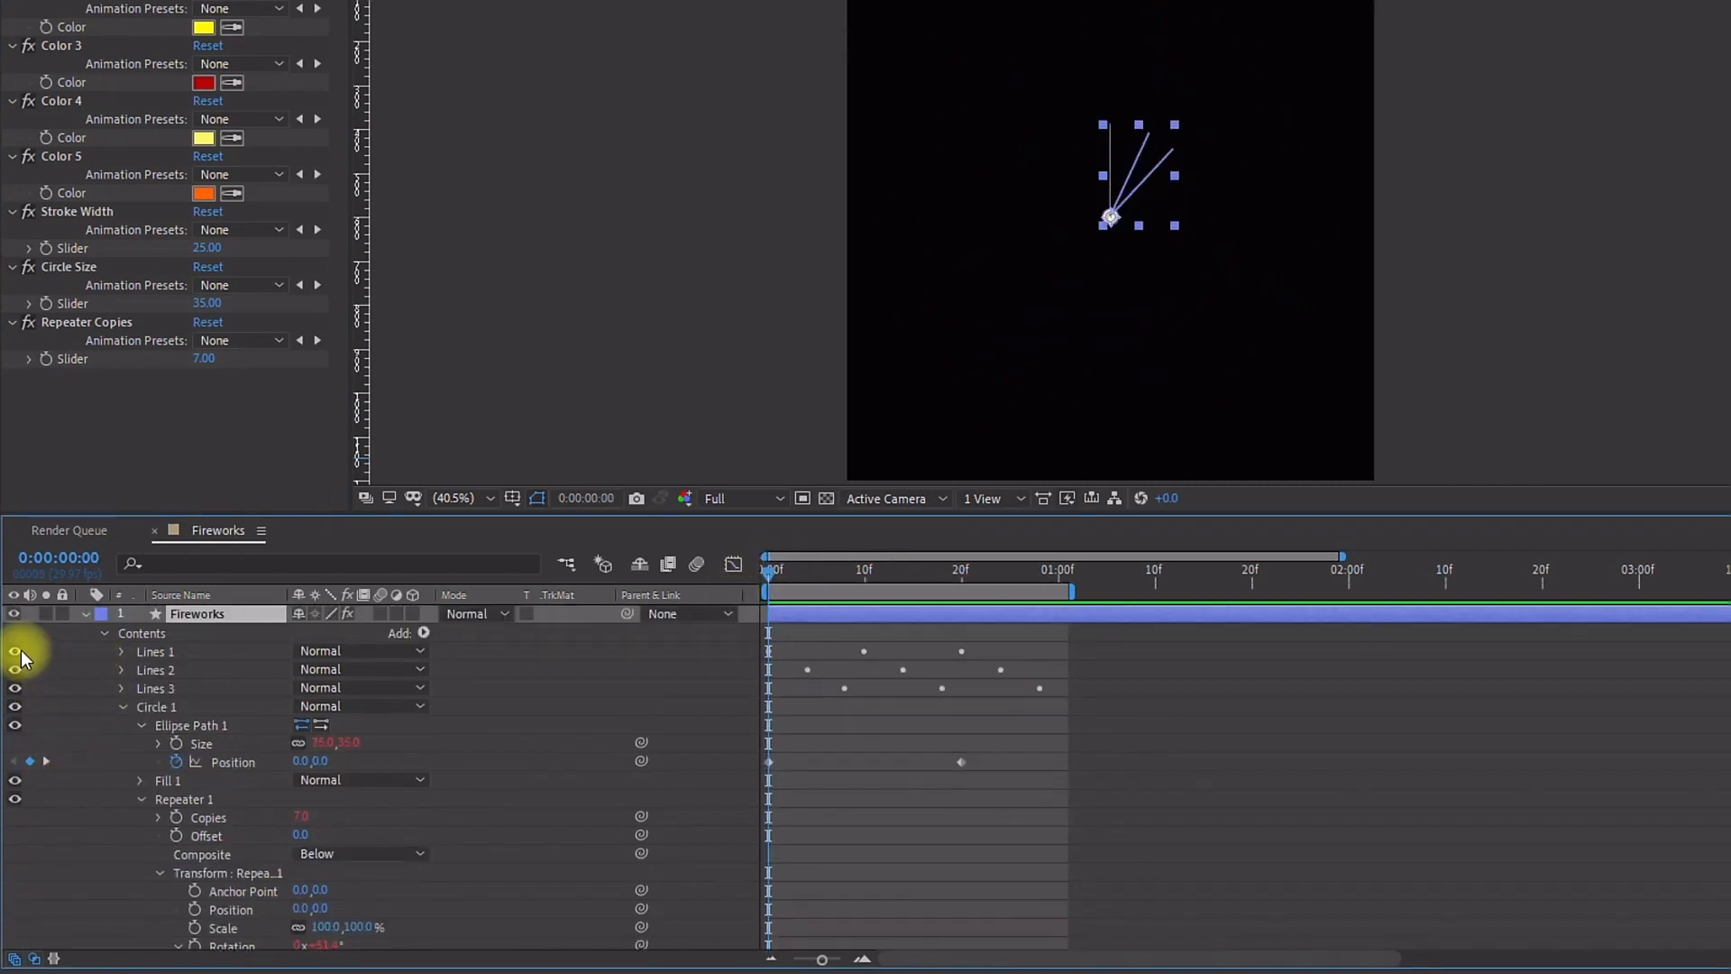
# Step: Hide the Lines 1, Lines 2 and Lines 3 groups and return to the first frame
pyautogui.moveTo(15, 676); pyautogui.dragTo(15, 695)
pyautogui.click(777, 573)
pyautogui.moveTo(788, 576)
pyautogui.mouseDown()
pyautogui.moveTo(992, 588)
pyautogui.moveTo(768, 586)
pyautogui.mouseUp()
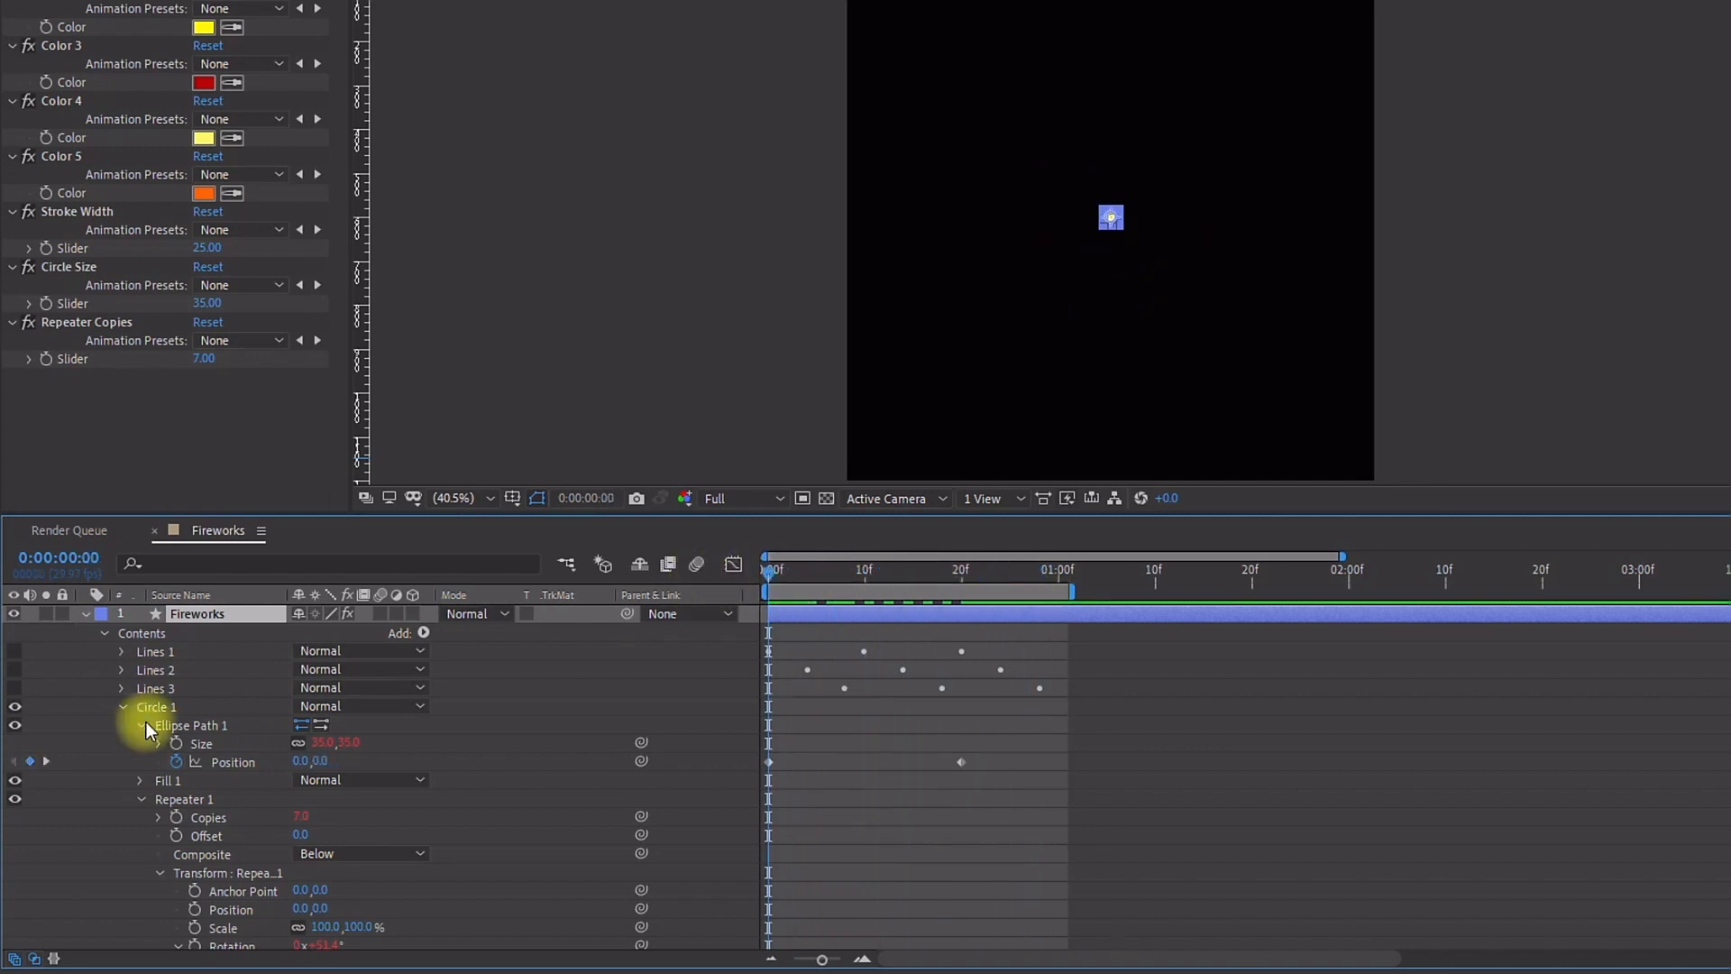
# Step: Animate Circle 1's group rotation from 0° at frame 0 to 35° at frame 20
pyautogui.click(141, 727)
pyautogui.click(140, 762)
pyautogui.click(174, 709)
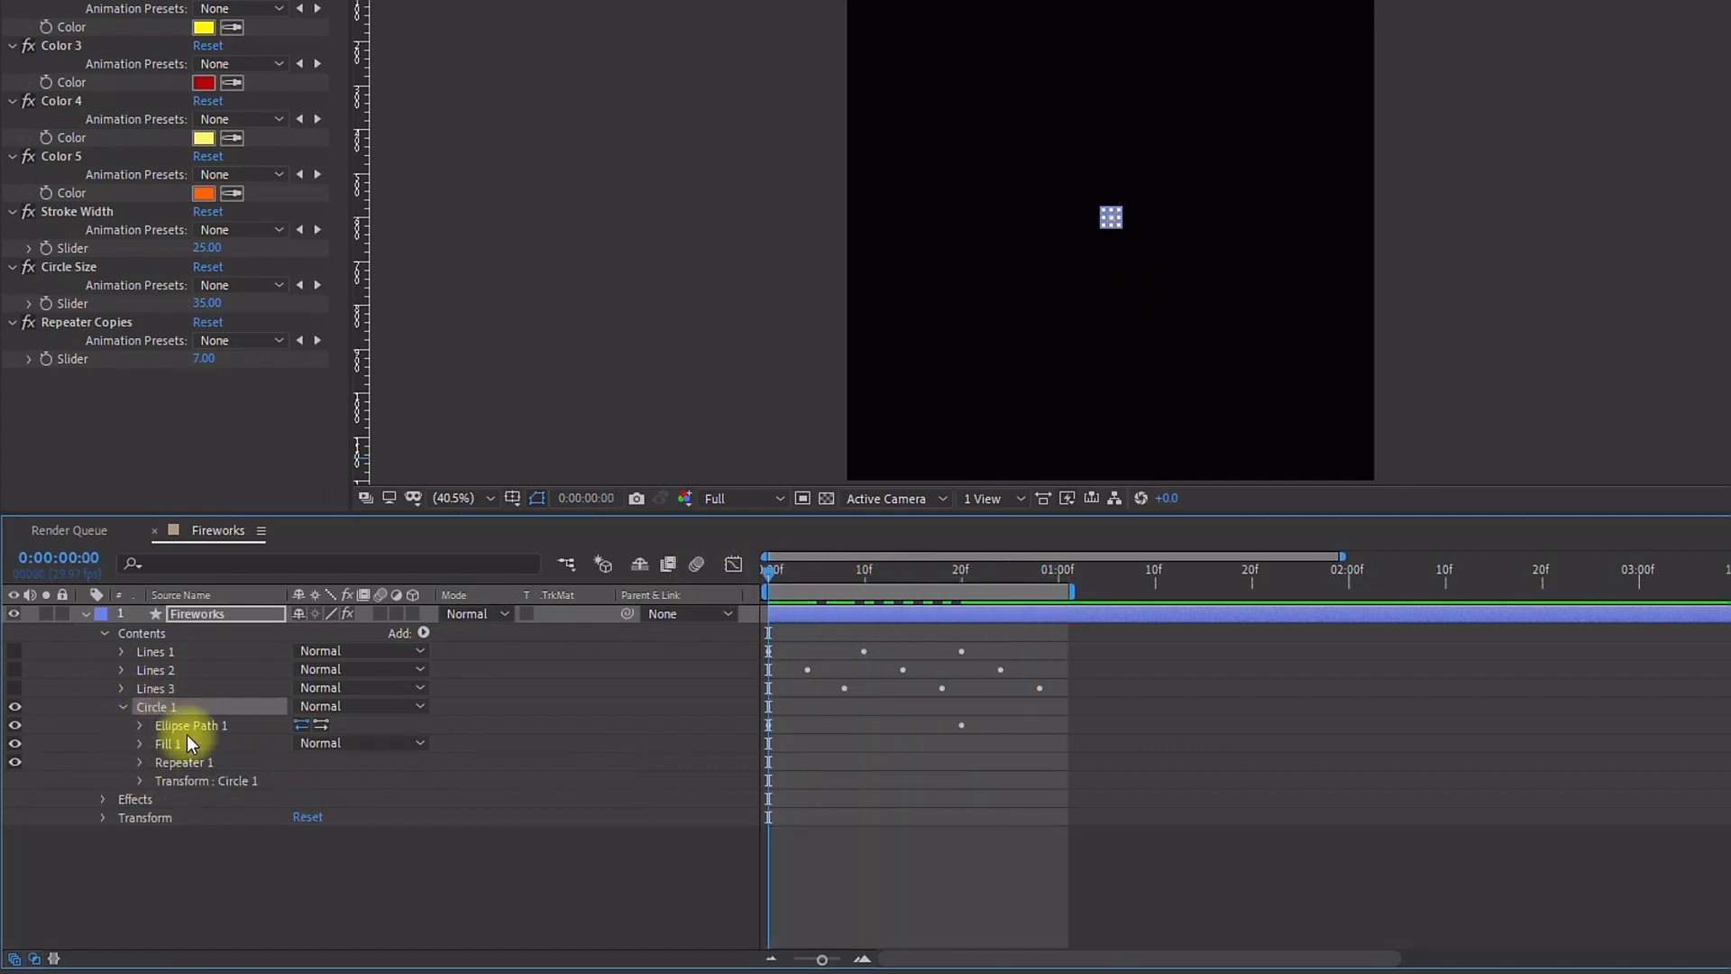
pyautogui.click(186, 783)
pyautogui.click(140, 781)
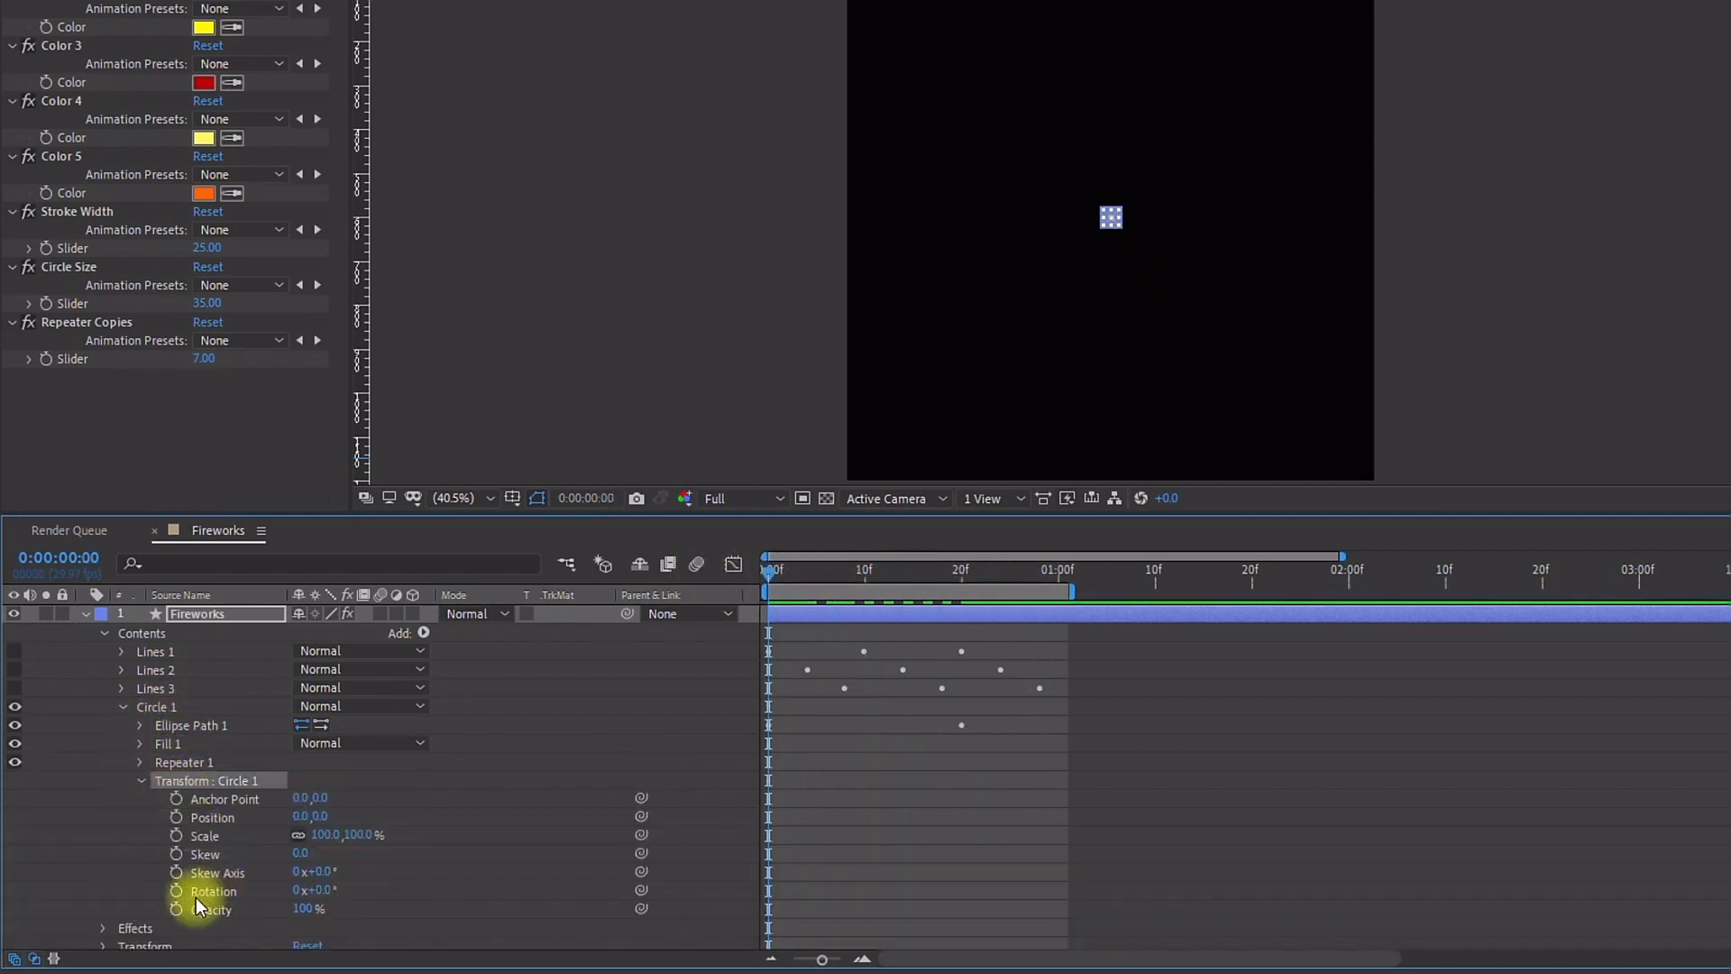
pyautogui.click(177, 891)
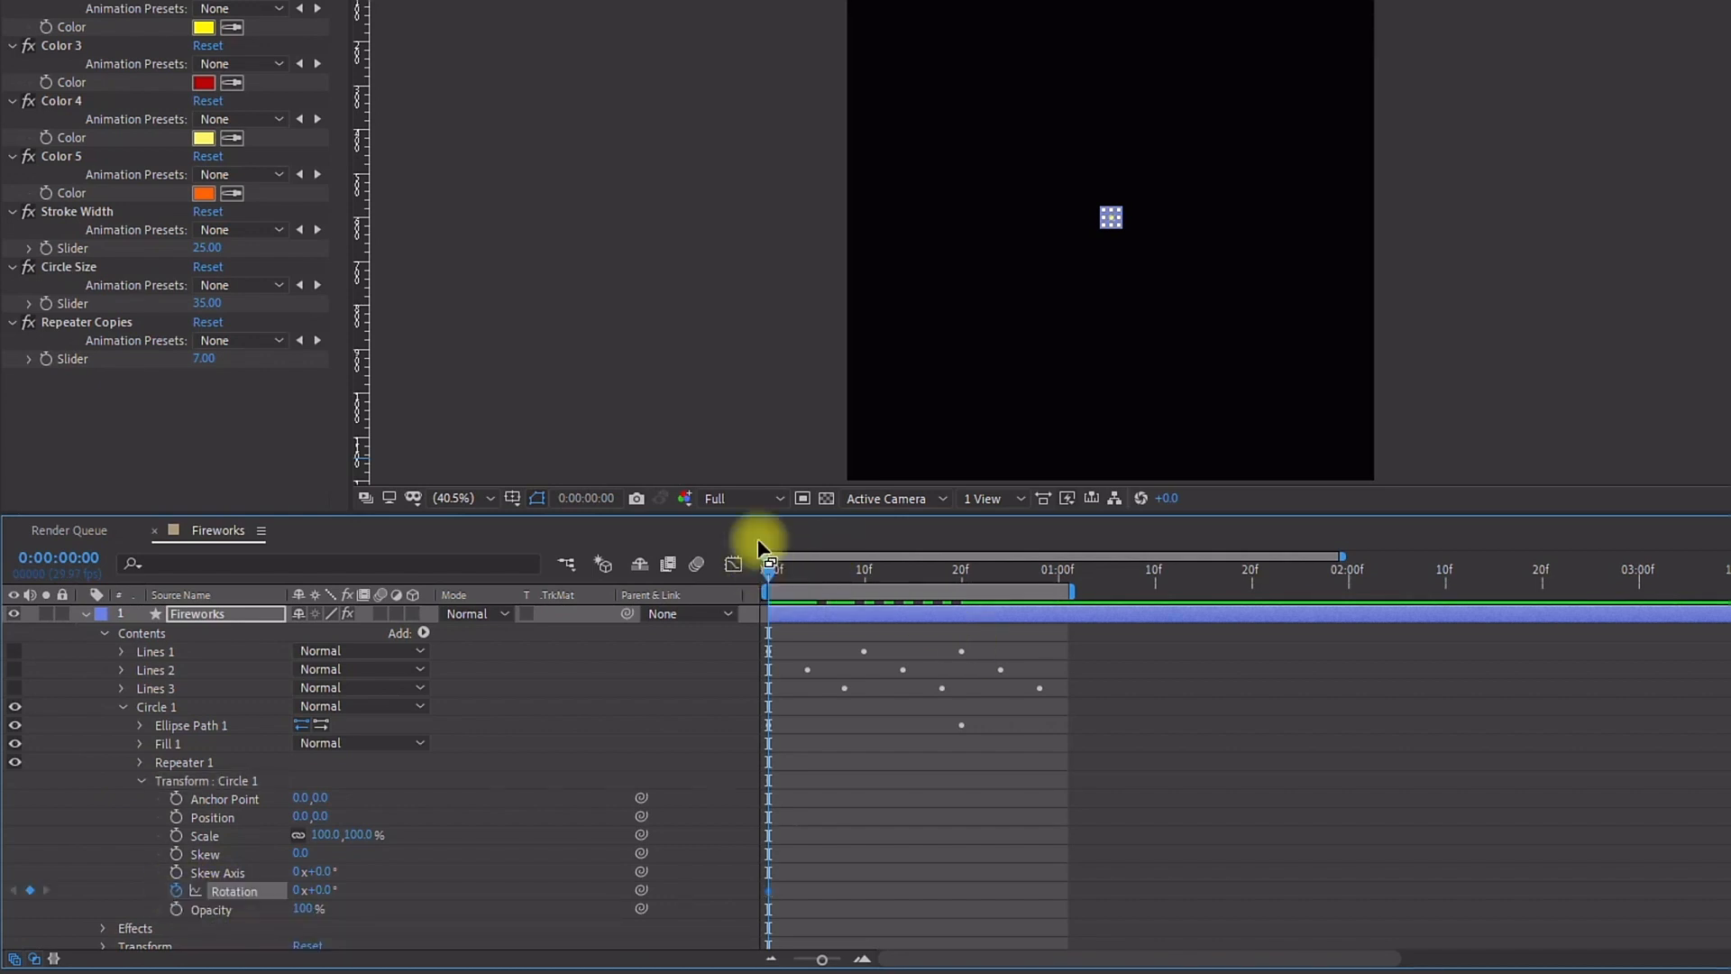
pyautogui.hotkey('shift', 'pagedown')
pyautogui.hotkey('shift', 'pagedown')
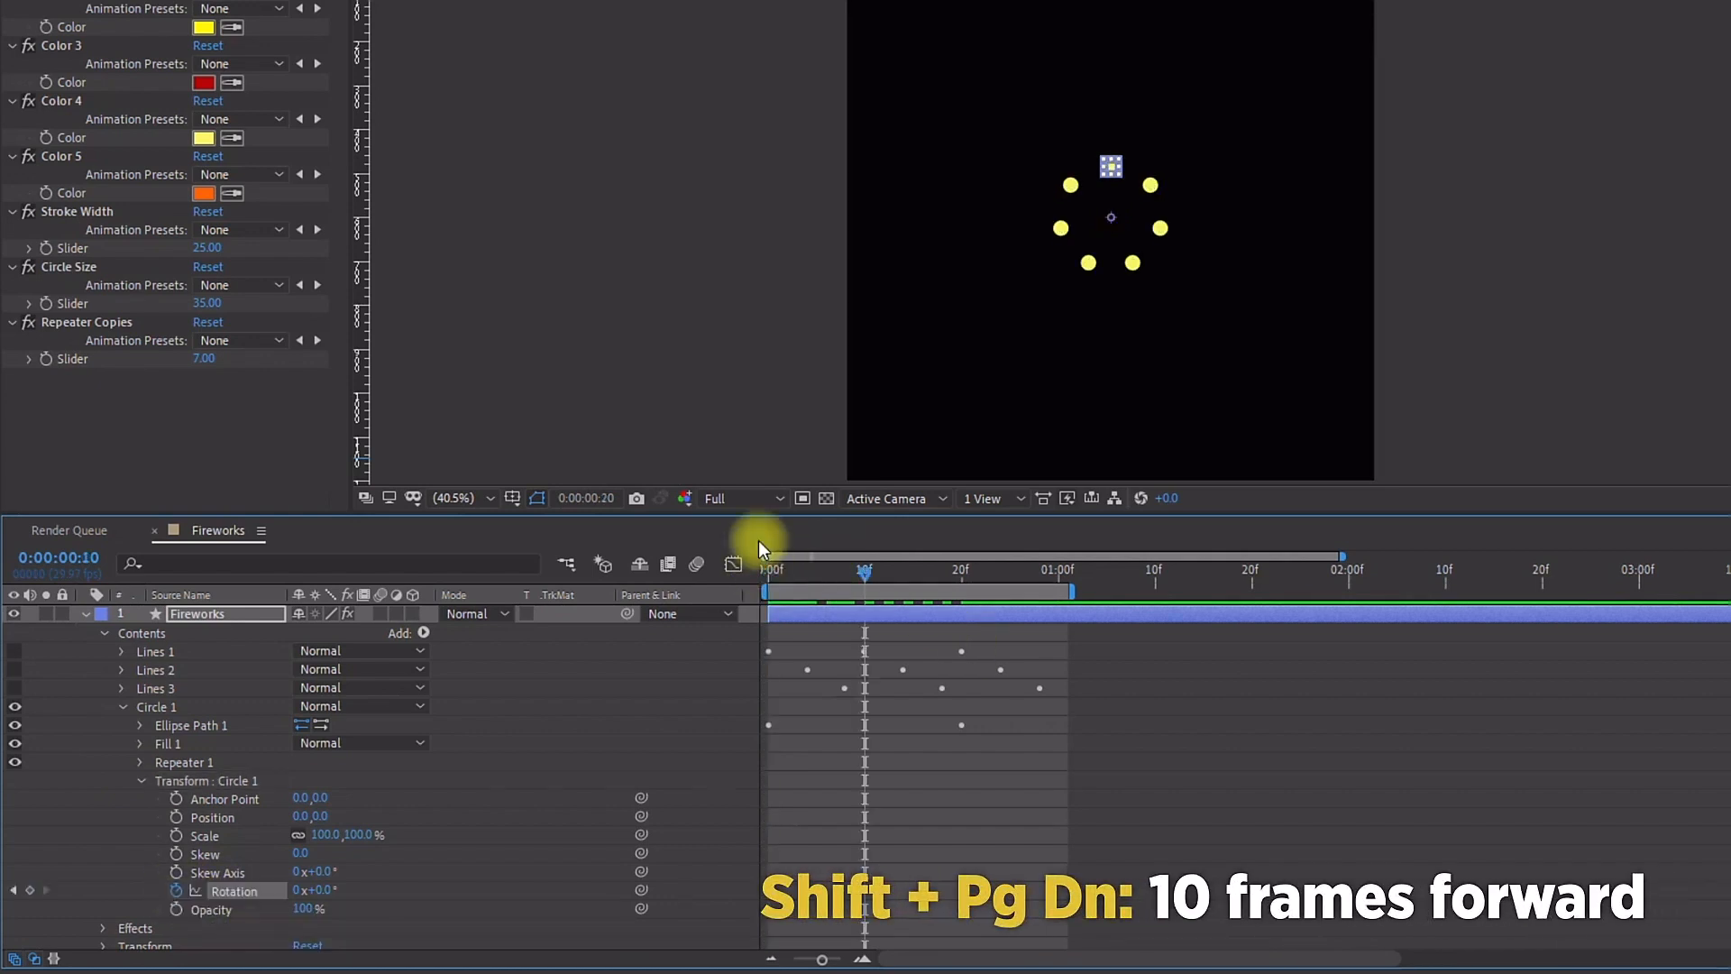
pyautogui.click(322, 890)
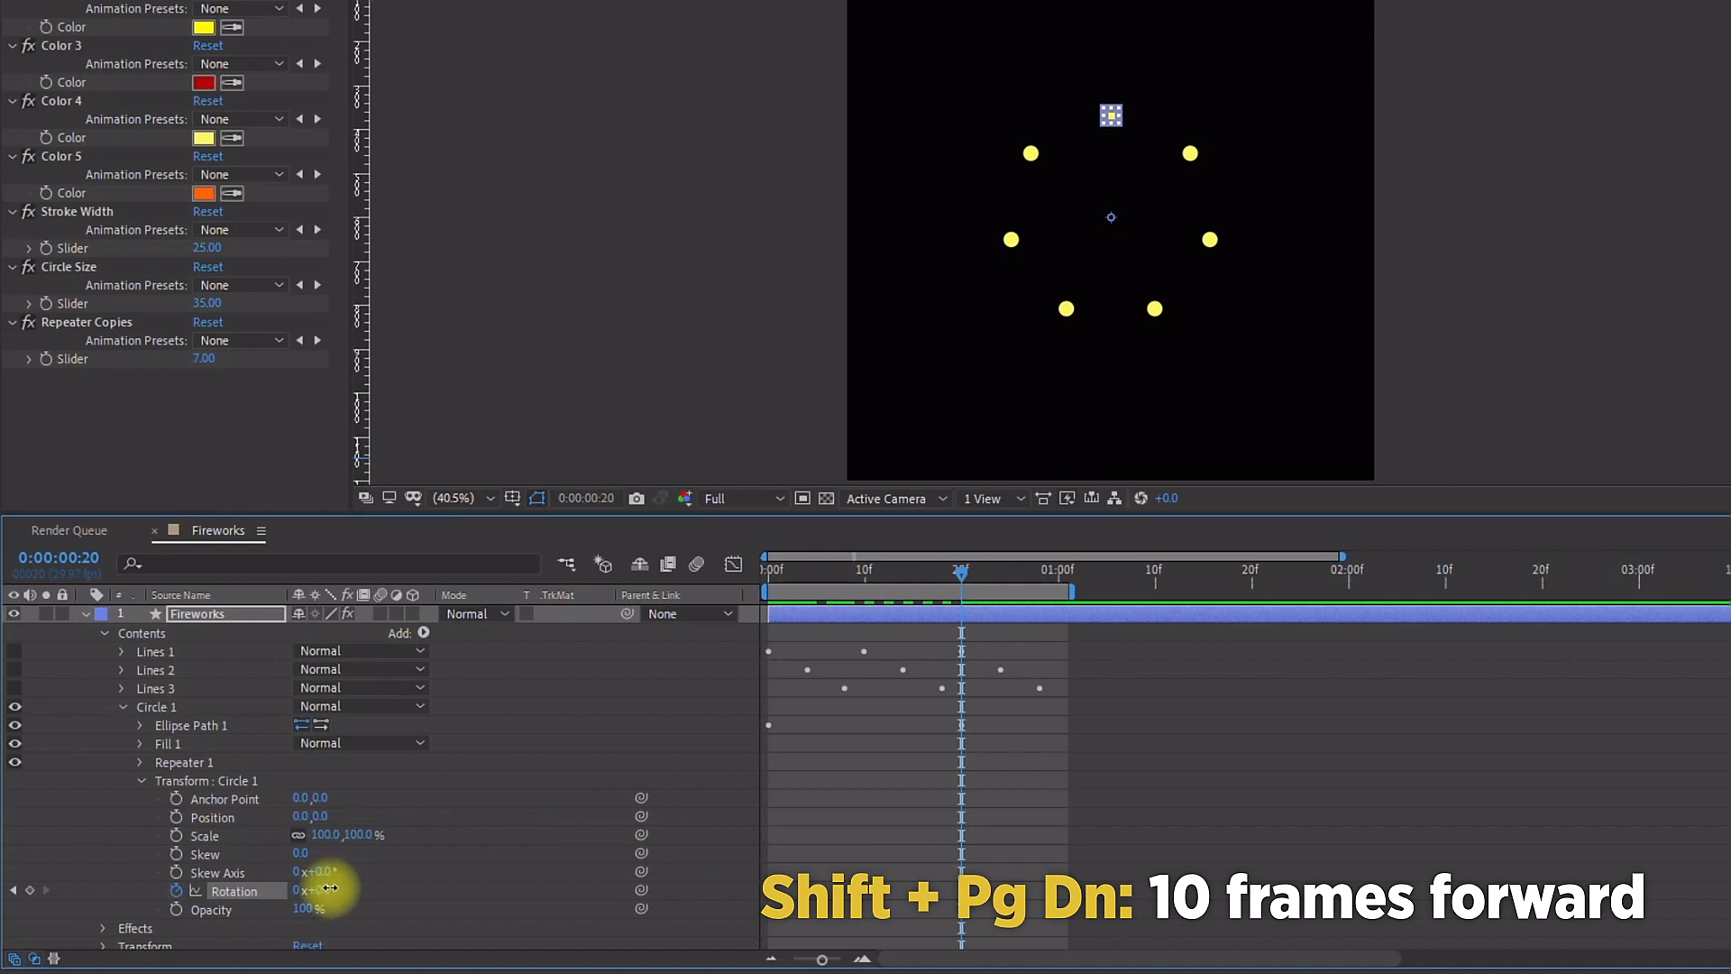
pyautogui.write('356')
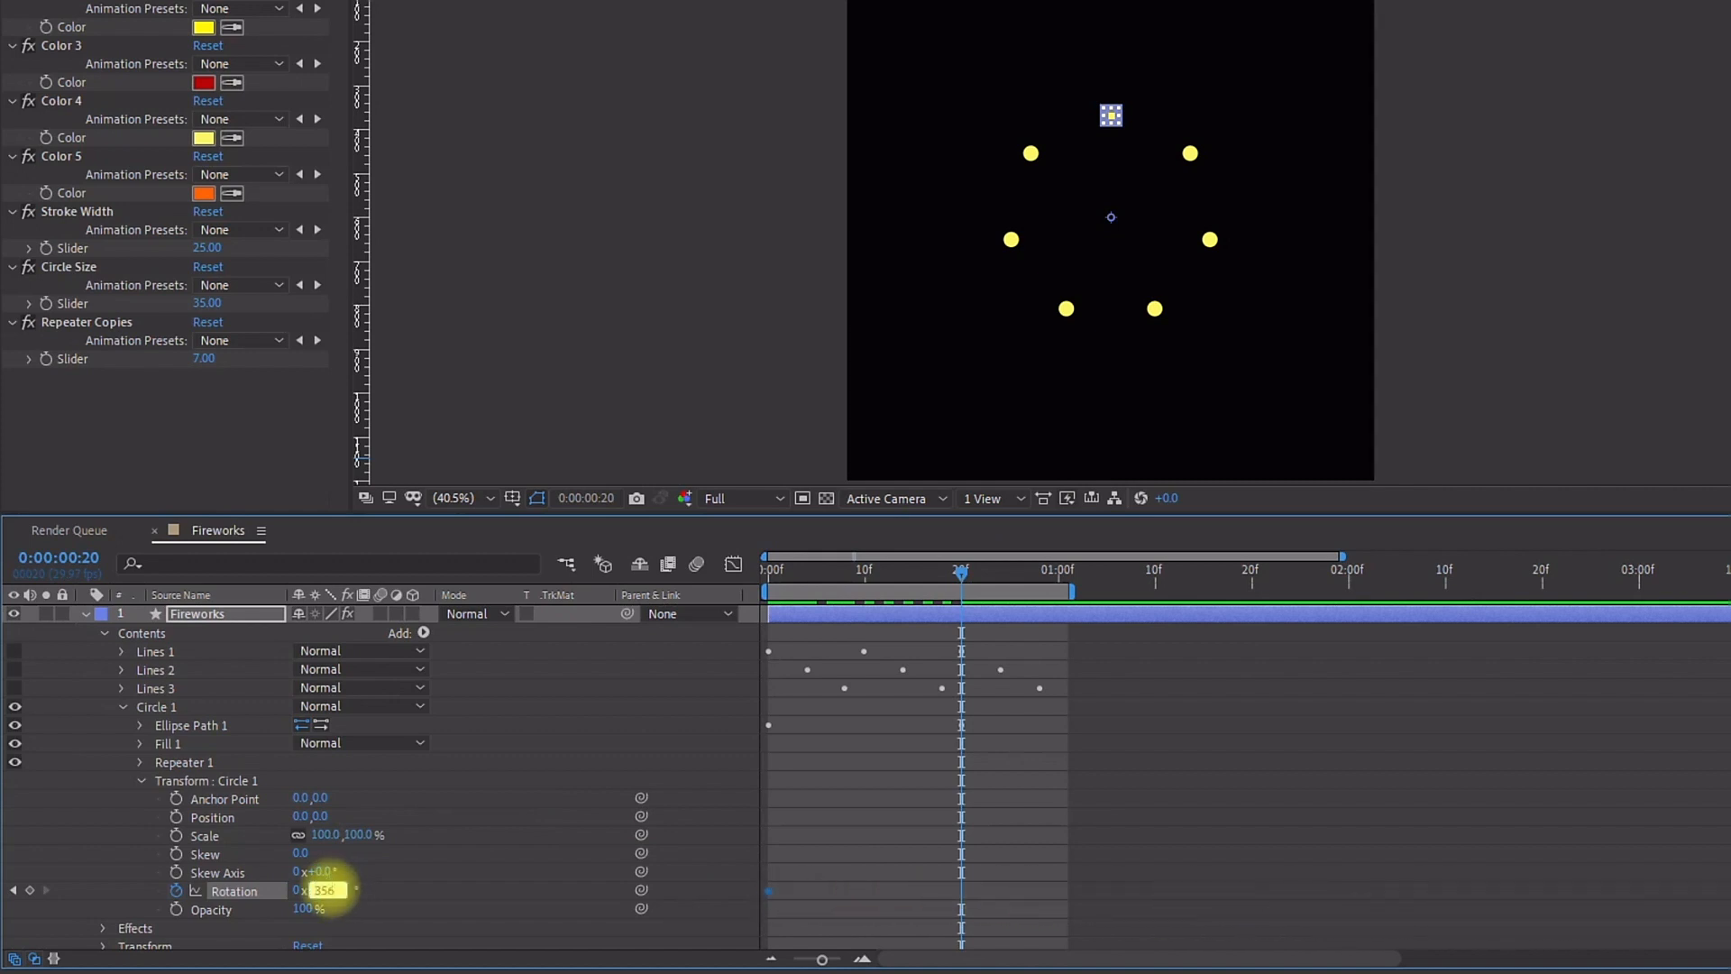
pyautogui.write('5')
pyautogui.press('Return')
# Step: Keyframe Circle 1's opacity at 0% on the first frame
pyautogui.press('space')
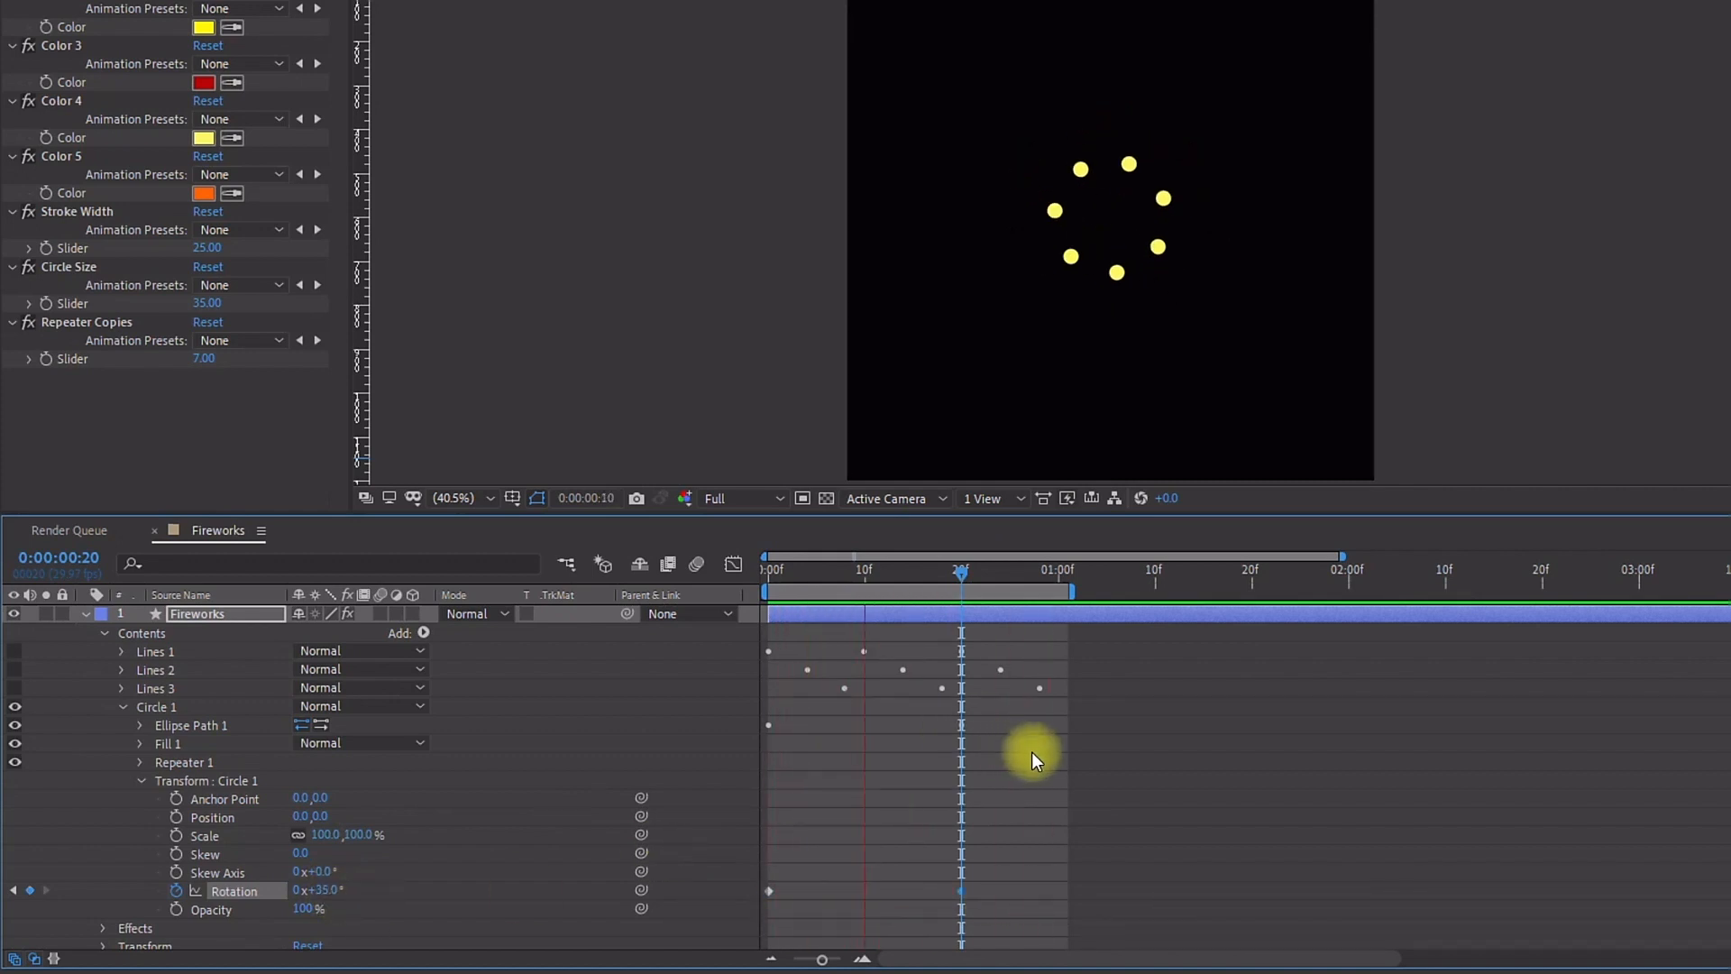
pyautogui.press('Home')
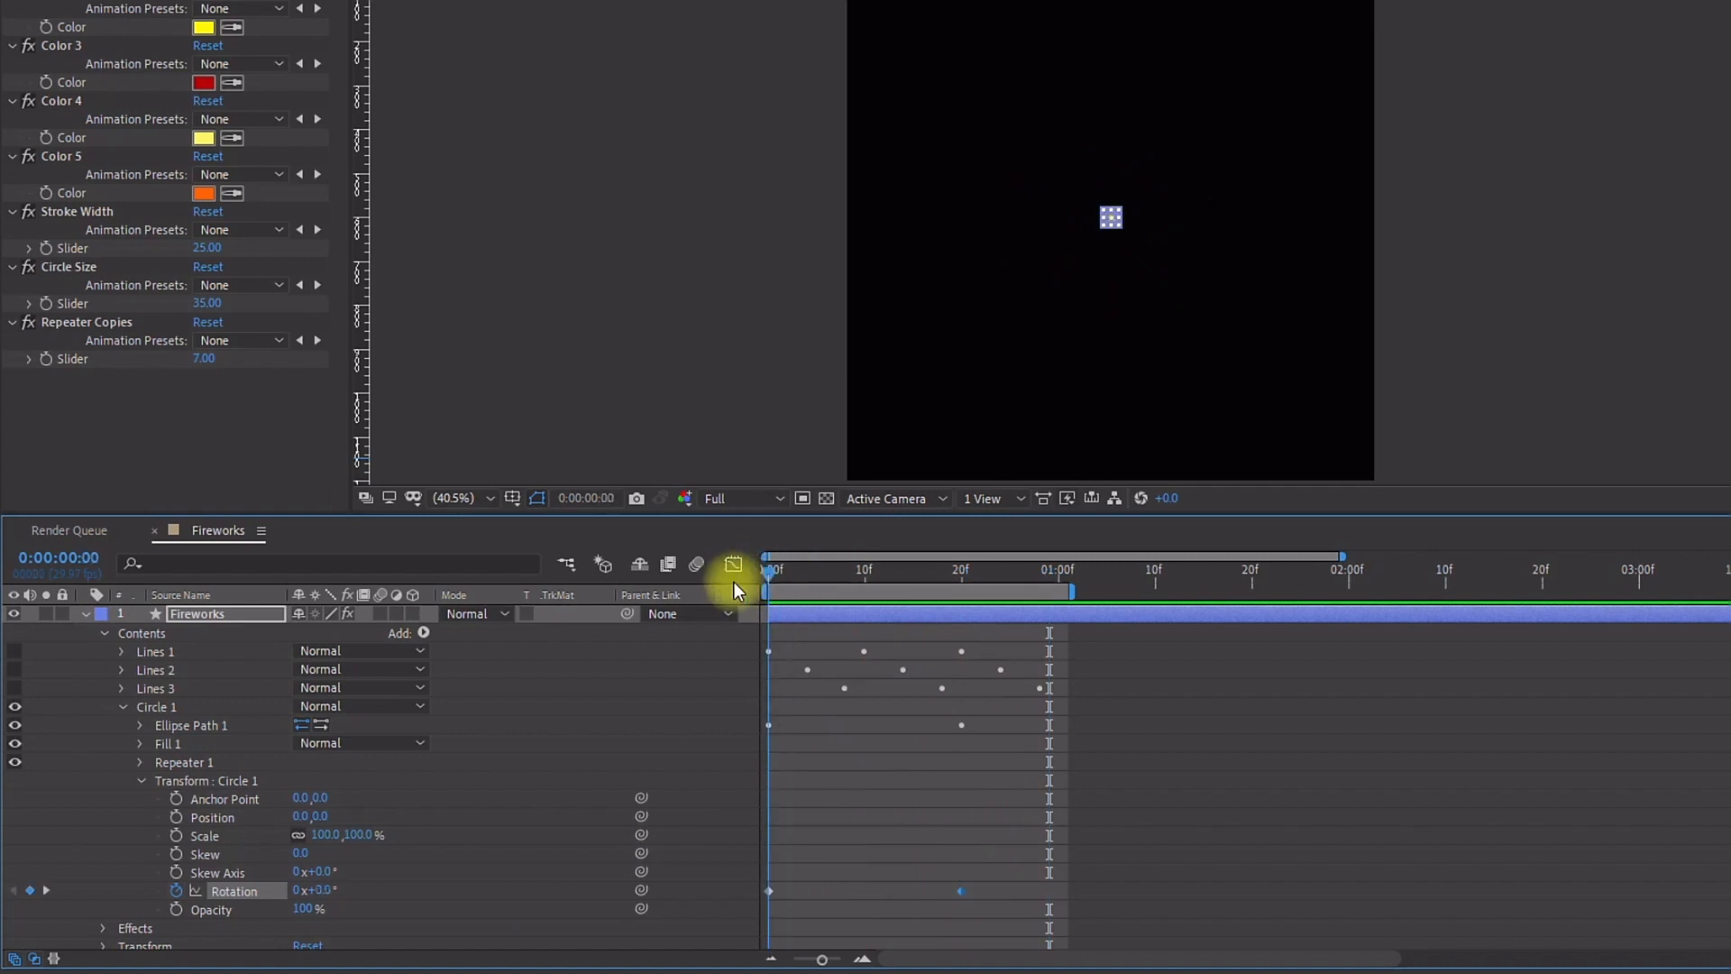
pyautogui.click(176, 909)
pyautogui.click(302, 909)
pyautogui.write('0')
pyautogui.press('Return')
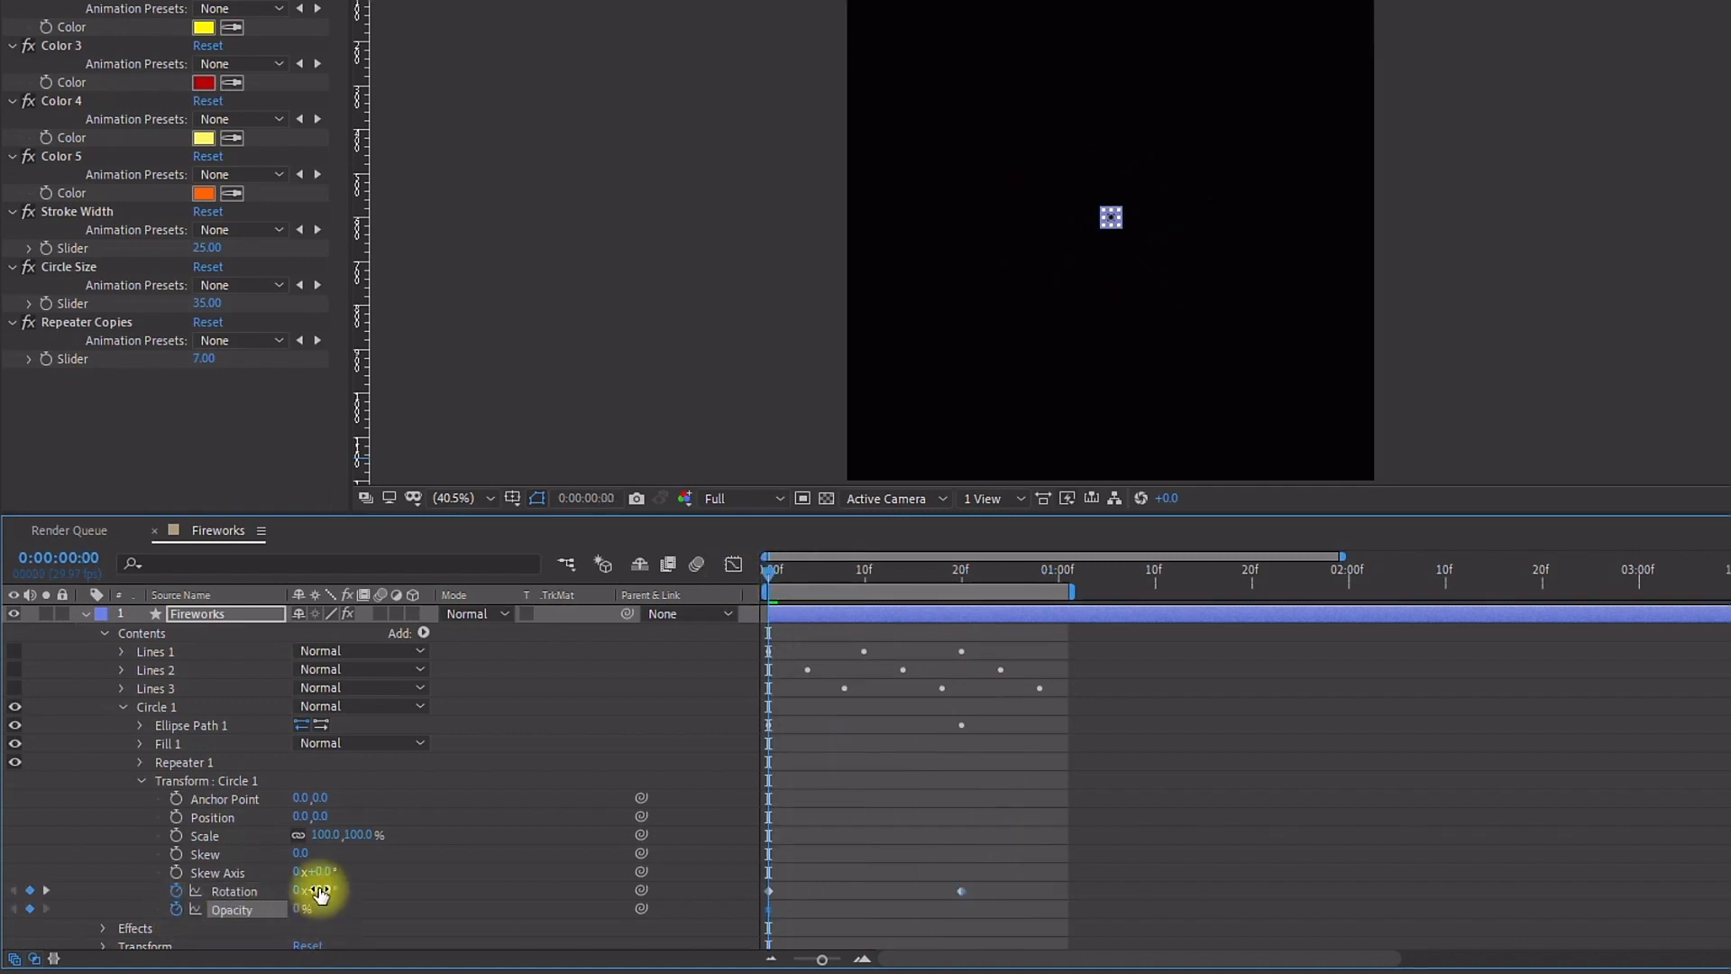
# Step: Set Circle 1's opacity to 100% at frame 5
pyautogui.press('pagedown')
pyautogui.press('pagedown')
pyautogui.press('pagedown')
pyautogui.press('pagedown')
pyautogui.press('pagedown')
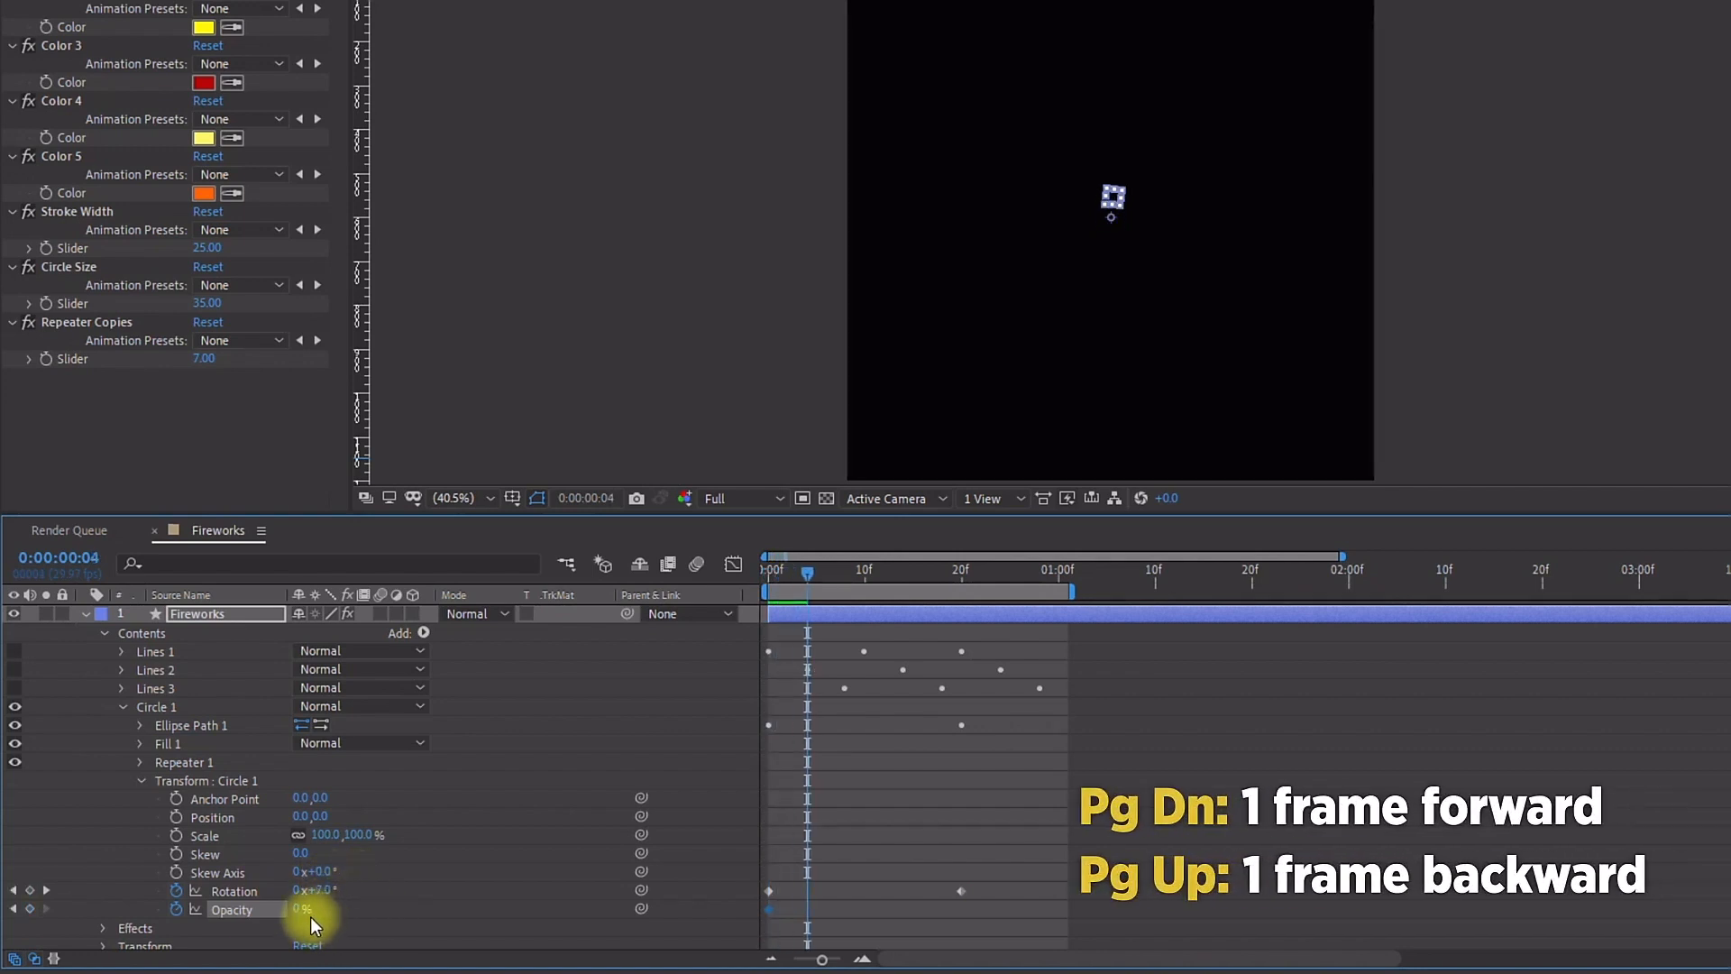
pyautogui.moveTo(310, 916); pyautogui.dragTo(495, 889)
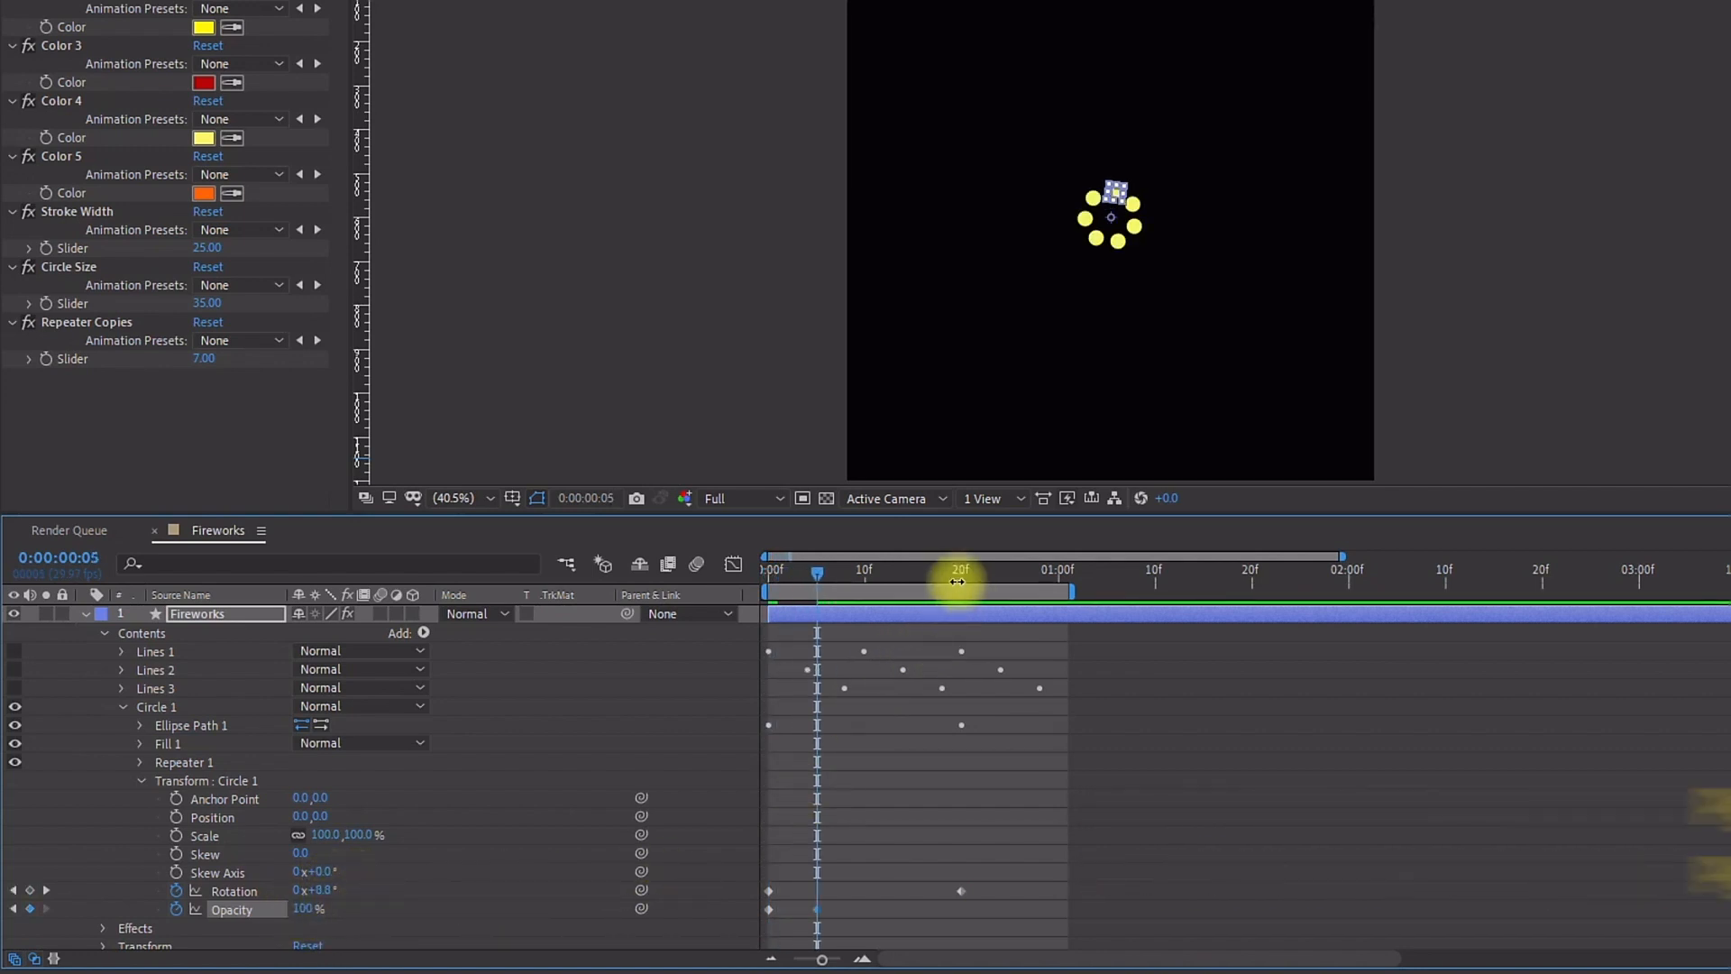
# Step: Add a 0% opacity keyframe for Circle 1 at frame 20
pyautogui.click(959, 575)
pyautogui.click(30, 908)
pyautogui.moveTo(316, 907); pyautogui.dragTo(106, 882)
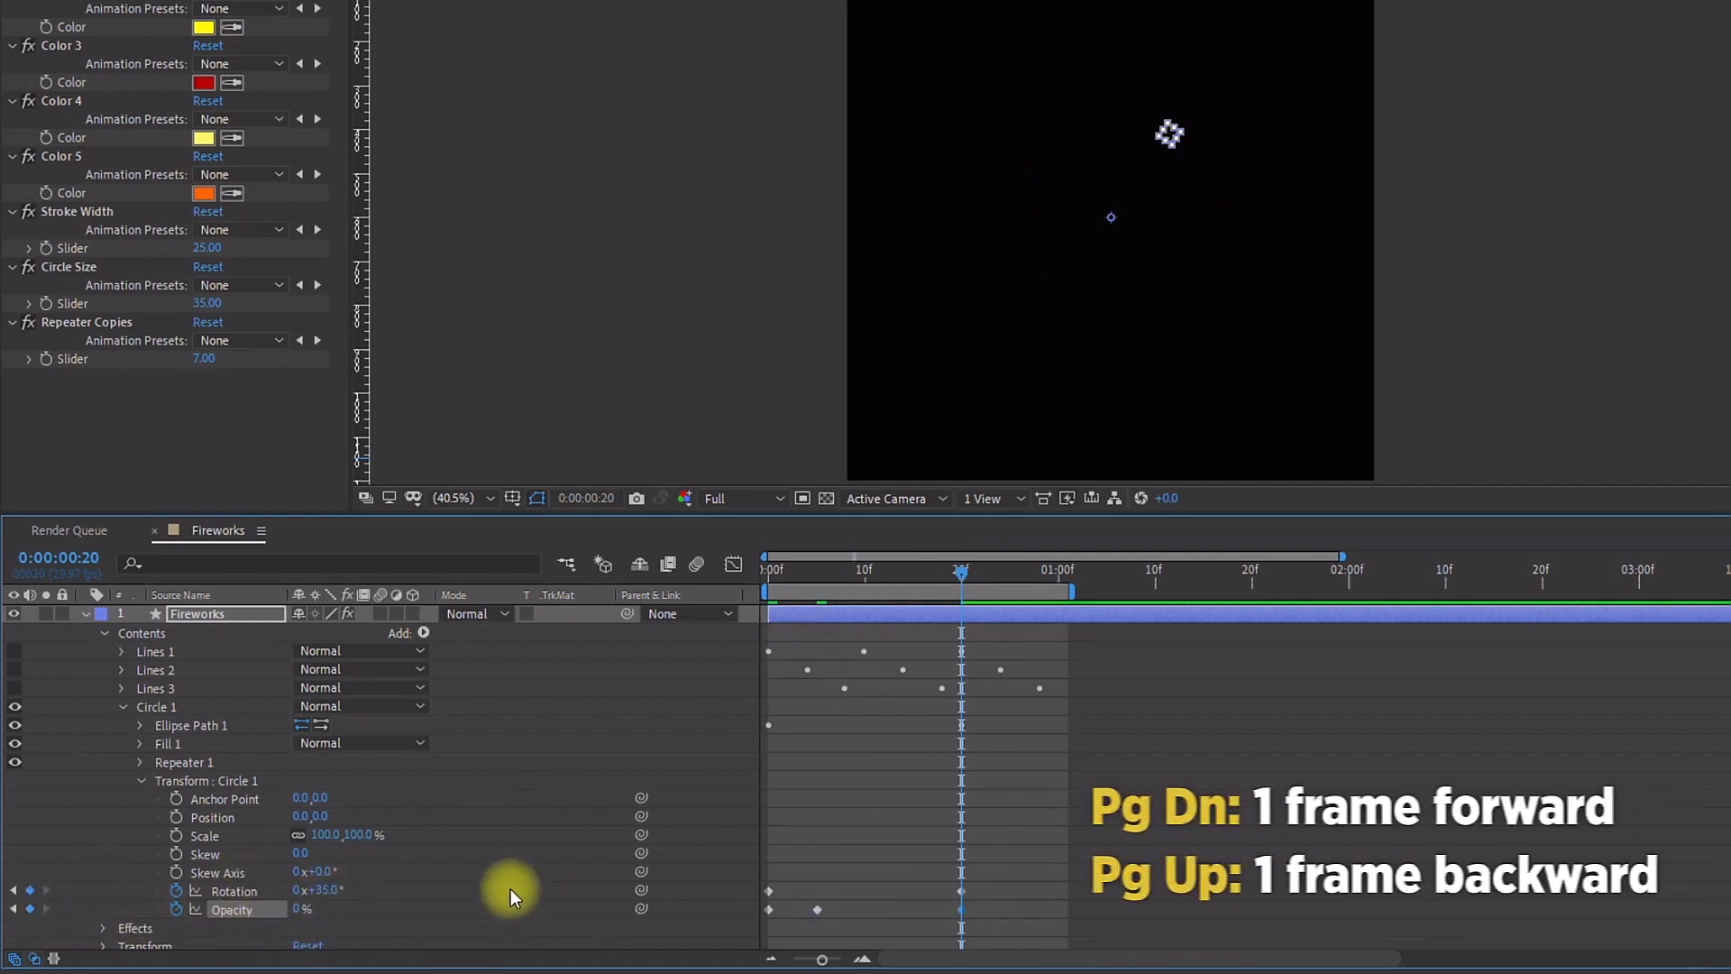
# Step: Add a 100% opacity keyframe for Circle 1 at frame 15
pyautogui.press('pageup')
pyautogui.press('pageup')
pyautogui.press('pageup')
pyautogui.press('pageup')
pyautogui.press('pageup')
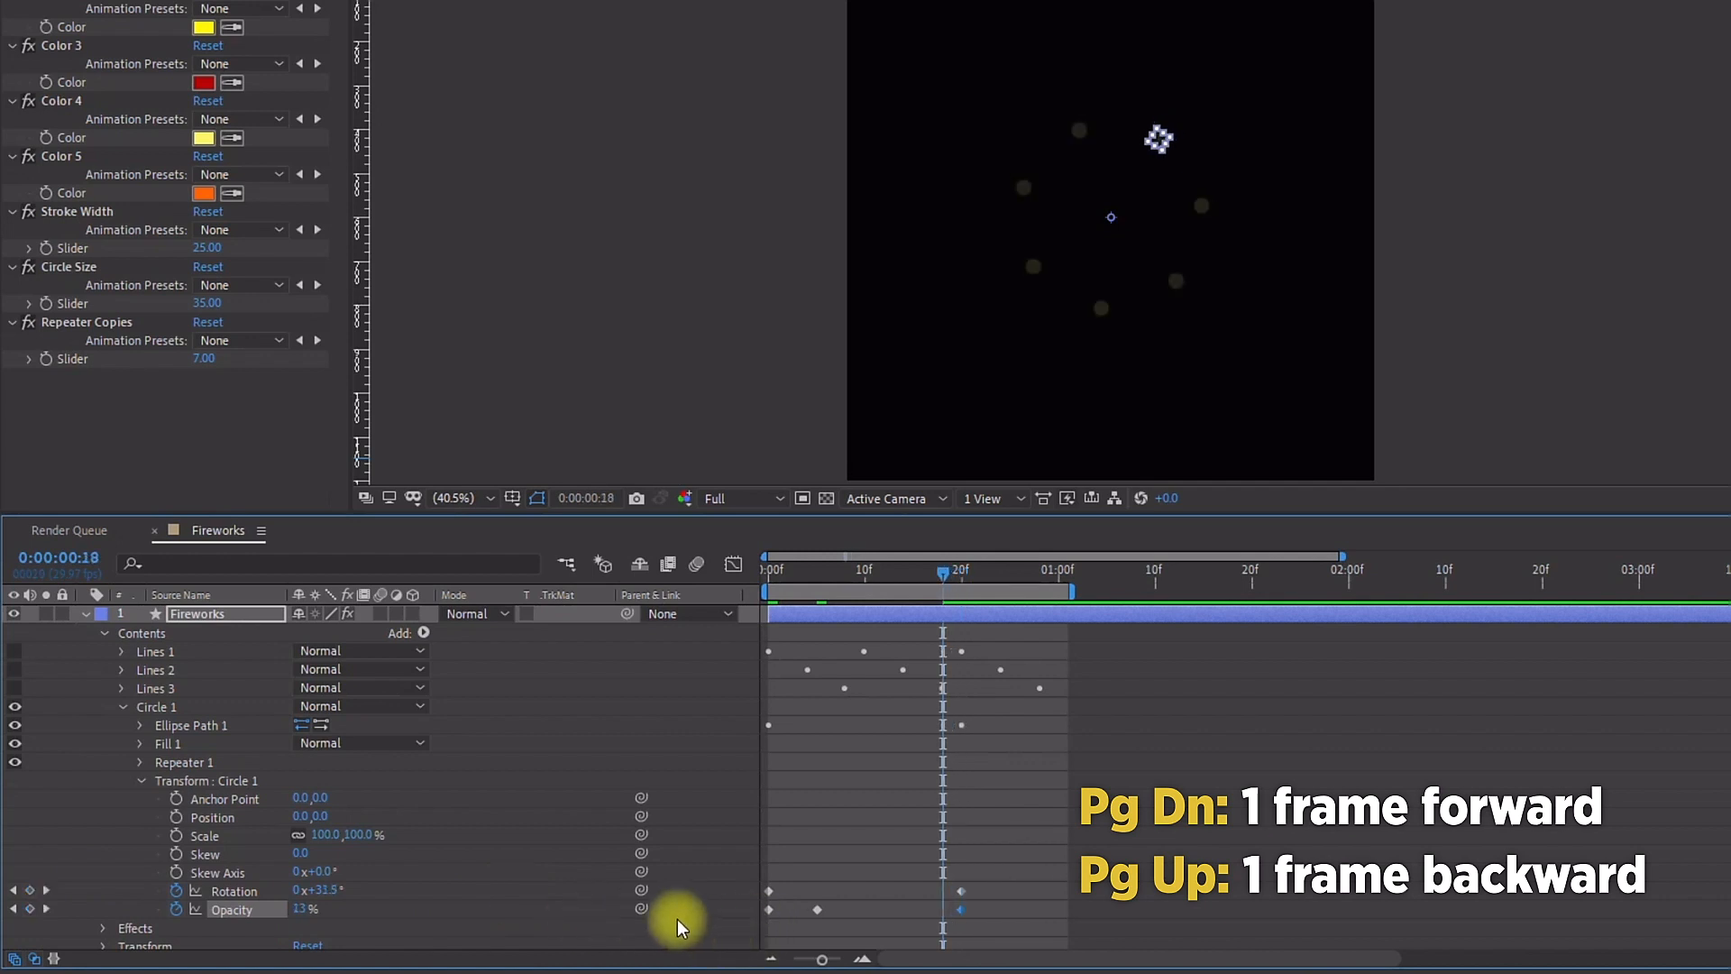
pyautogui.moveTo(300, 911); pyautogui.dragTo(406, 892)
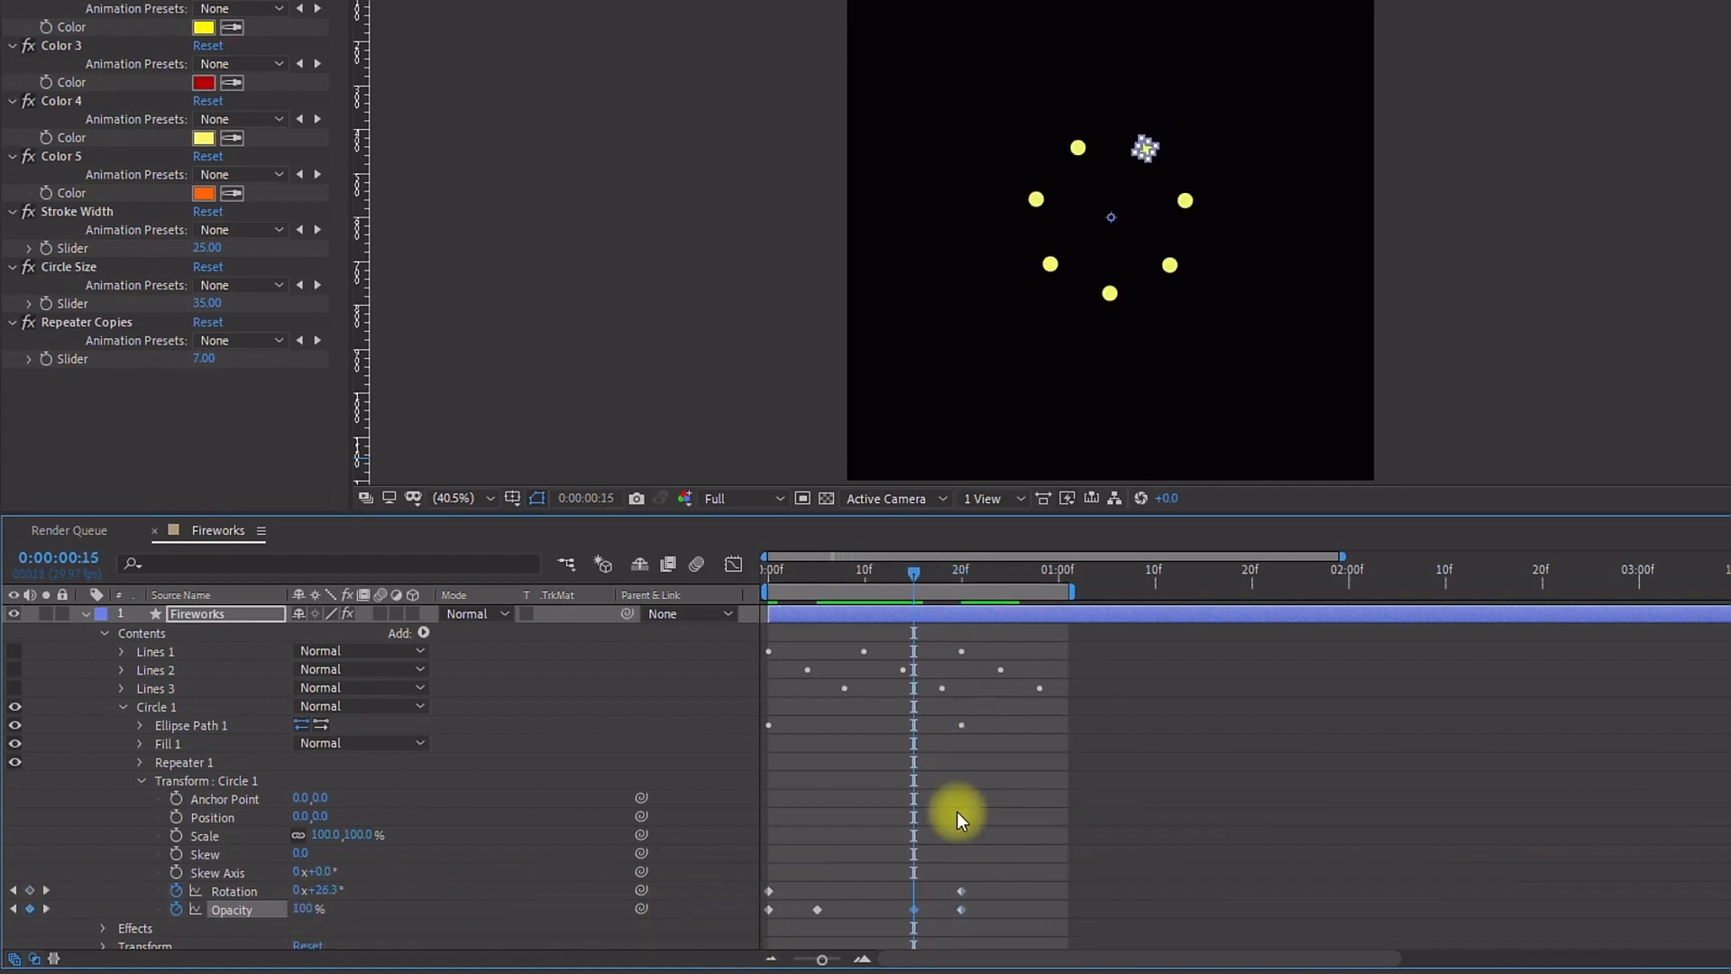
# Step: Unhide the Lines 1, Lines 2 and Lines 3 groups and preview the burst
pyautogui.press('space')
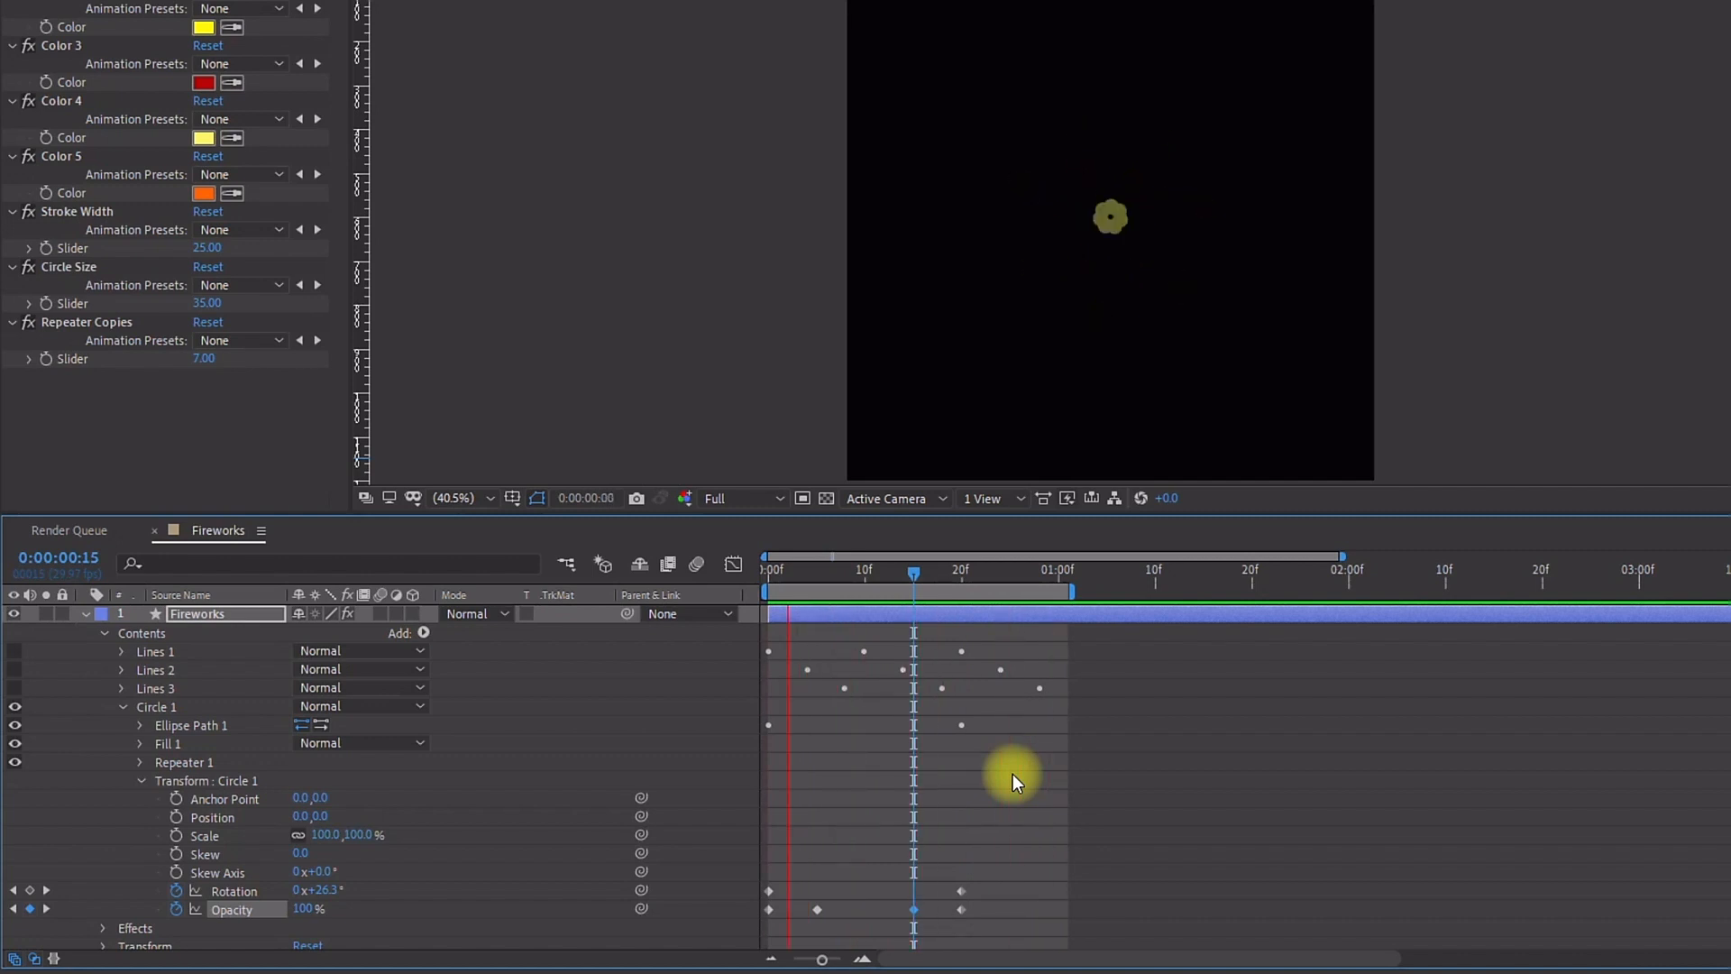
pyautogui.moveTo(15, 651); pyautogui.dragTo(15, 688)
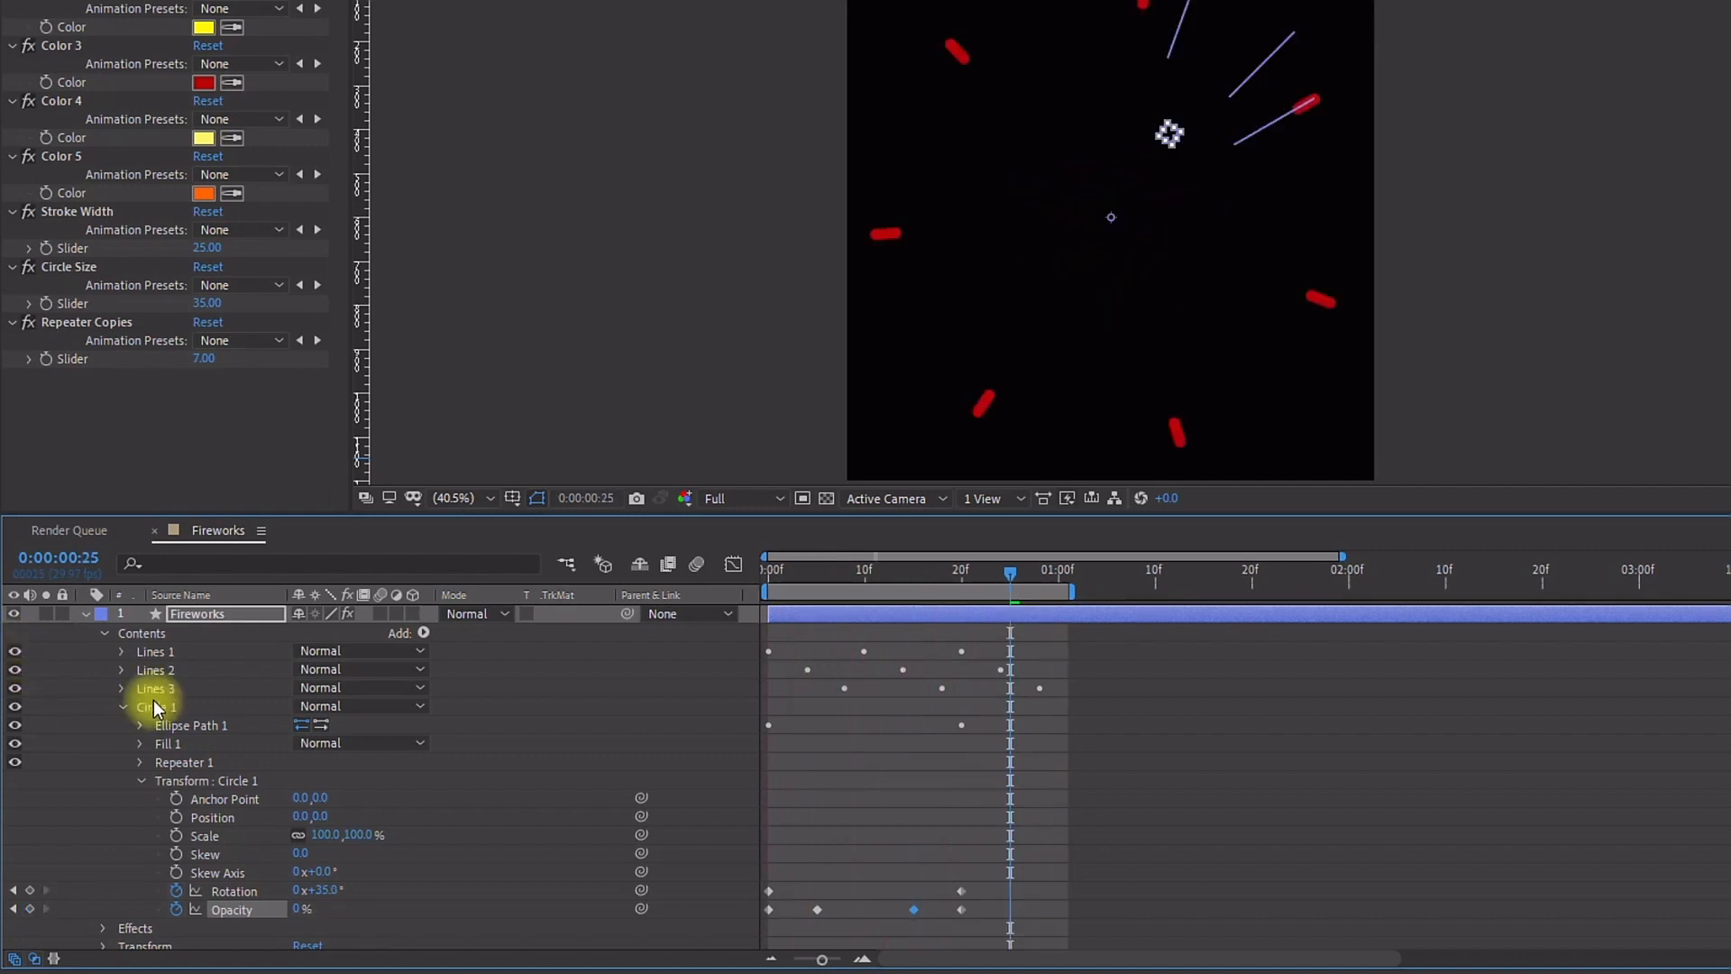
pyautogui.press('space')
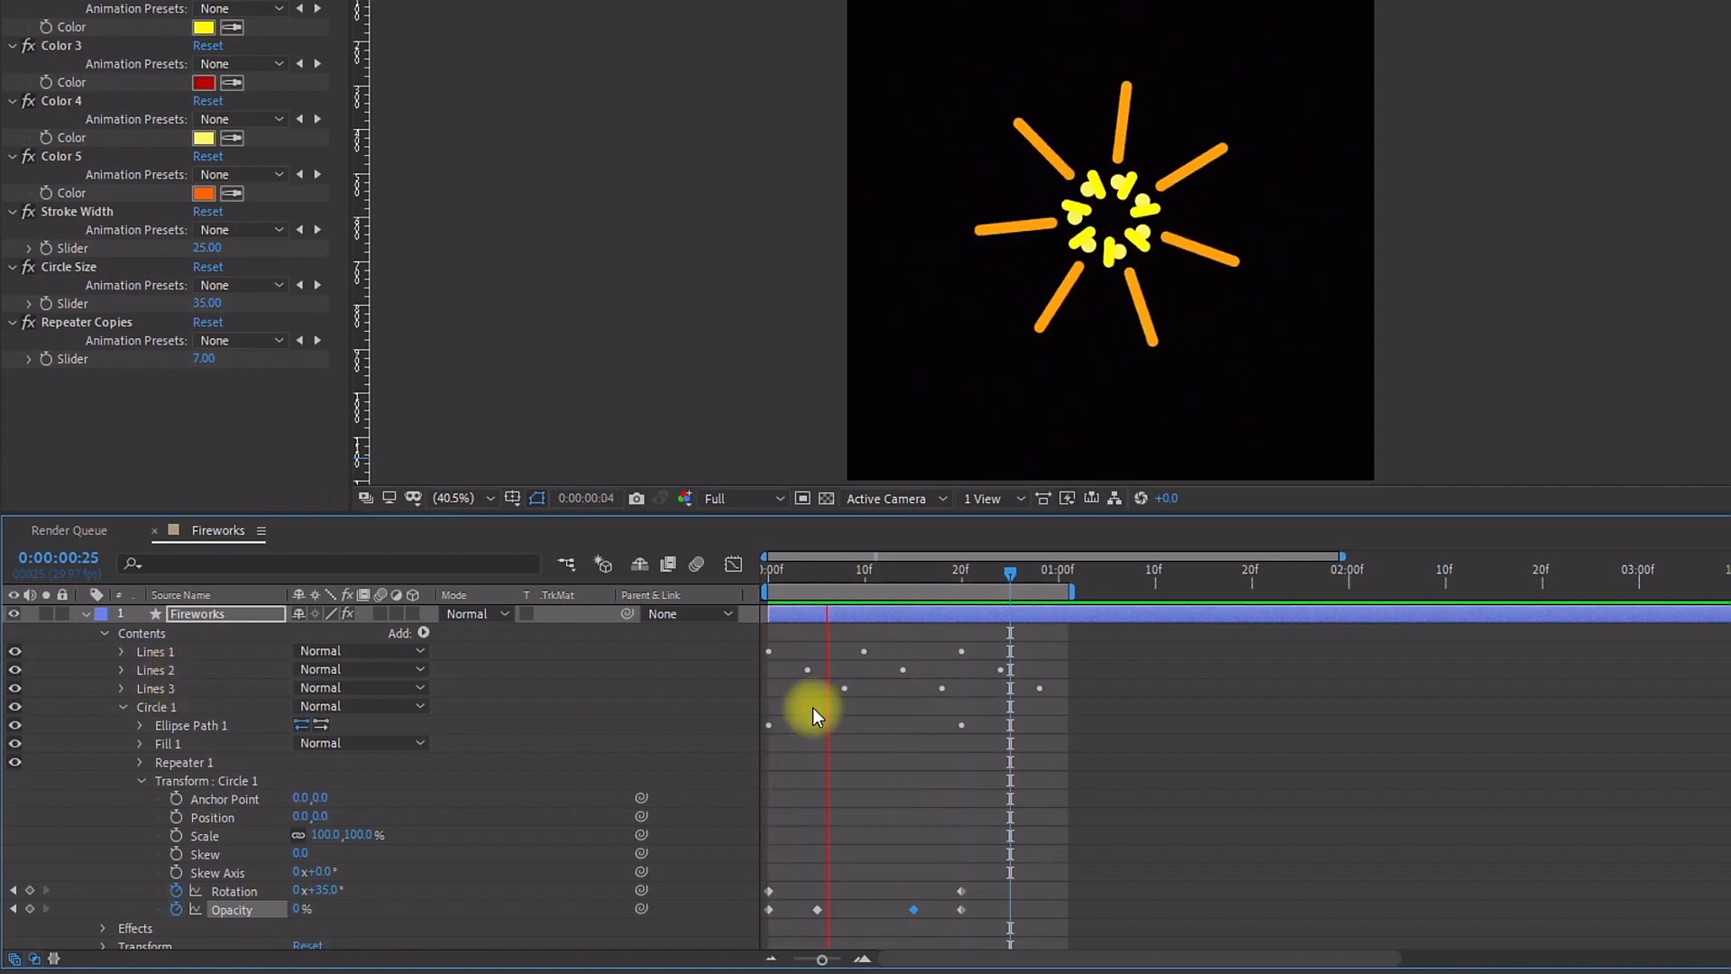
# Step: Shift the Lines 3 position and Circle 1 keyframes so they start at about frame 10
pyautogui.click(786, 610)
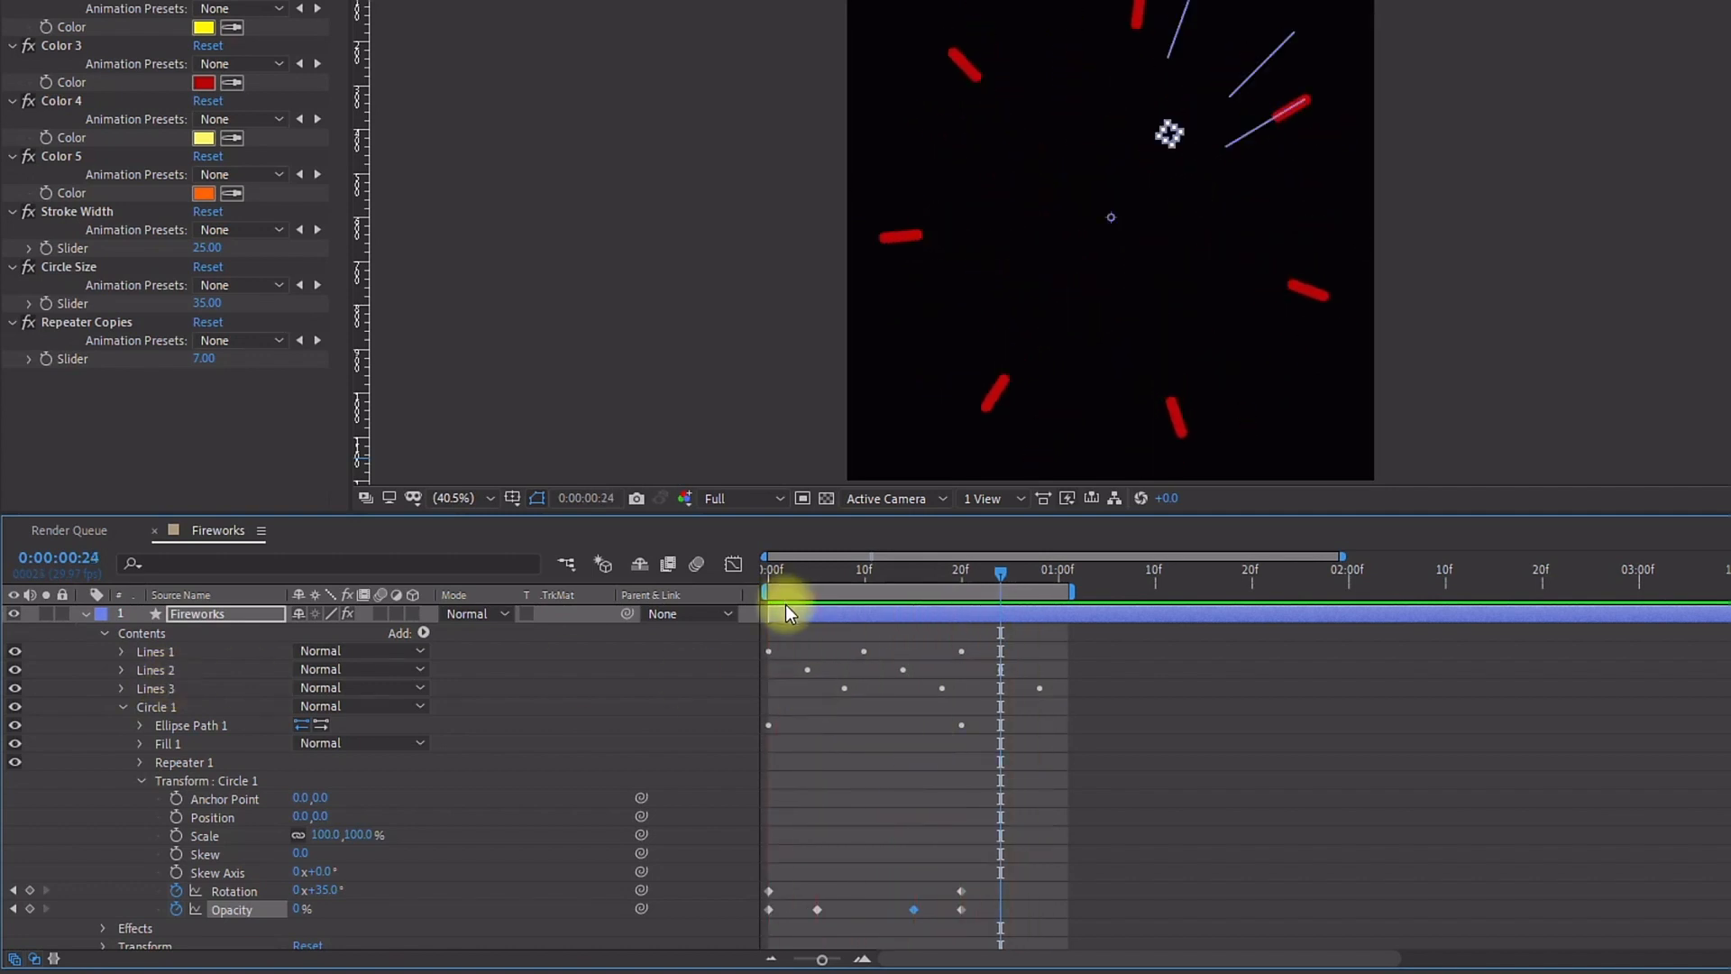
pyautogui.press('u')
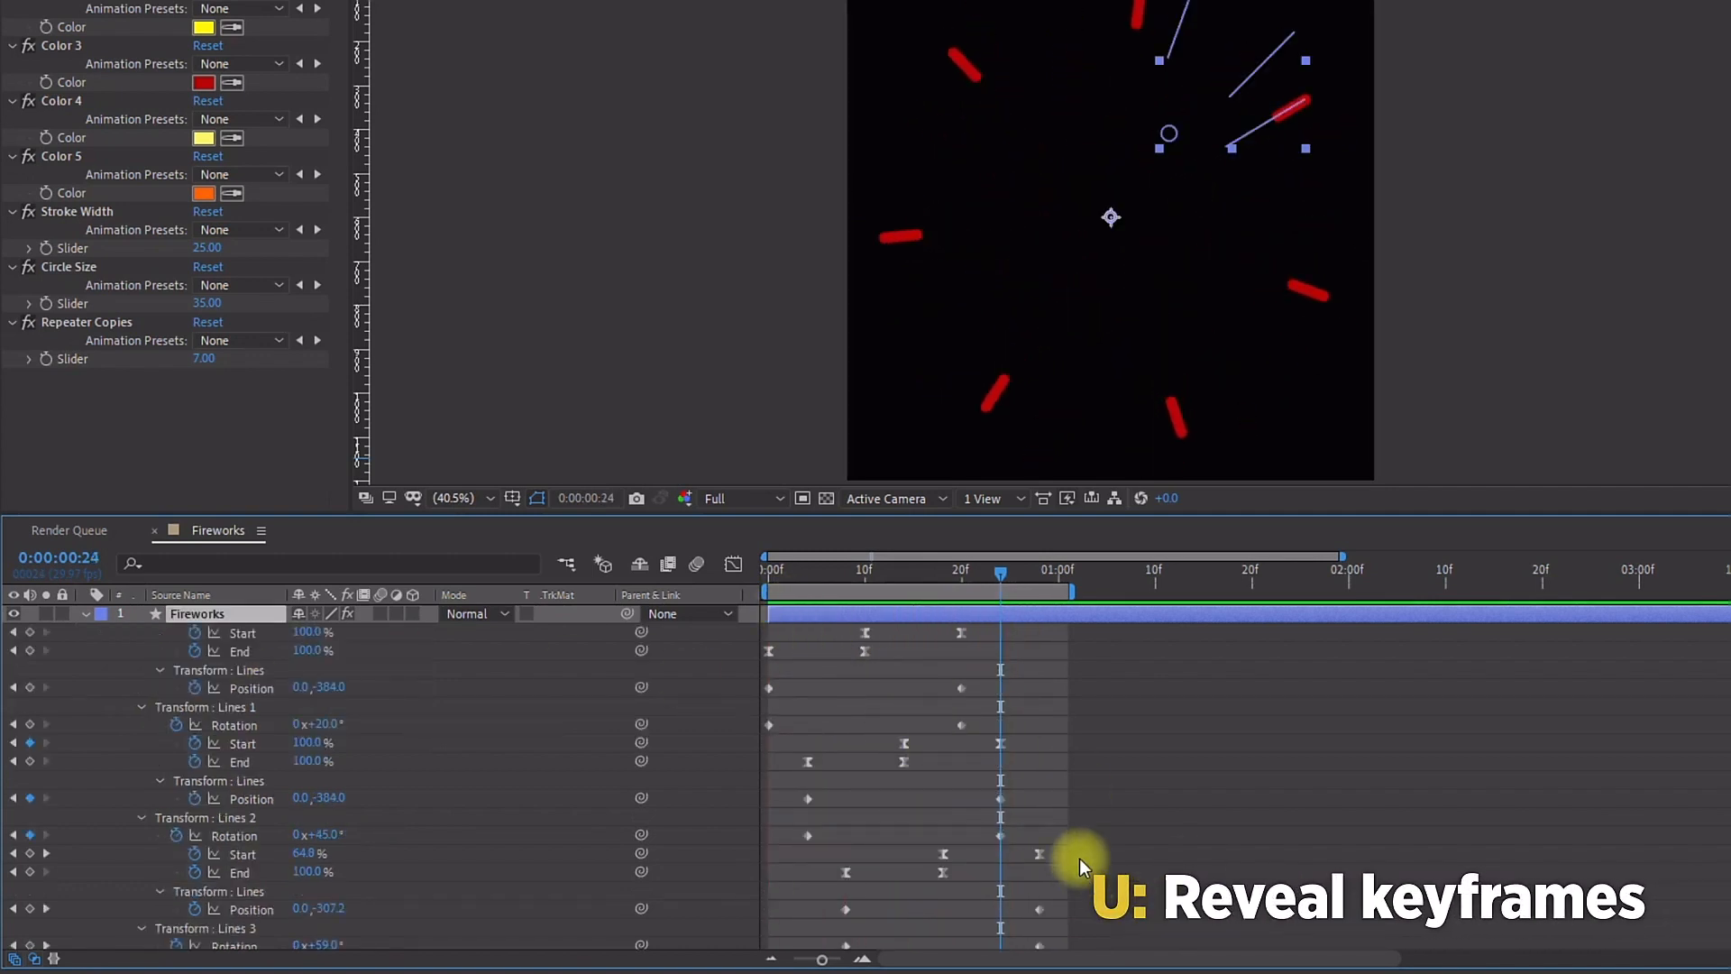
pyautogui.scroll(-2, 1079, 858)
pyautogui.moveTo(999, 900); pyautogui.dragTo(757, 960)
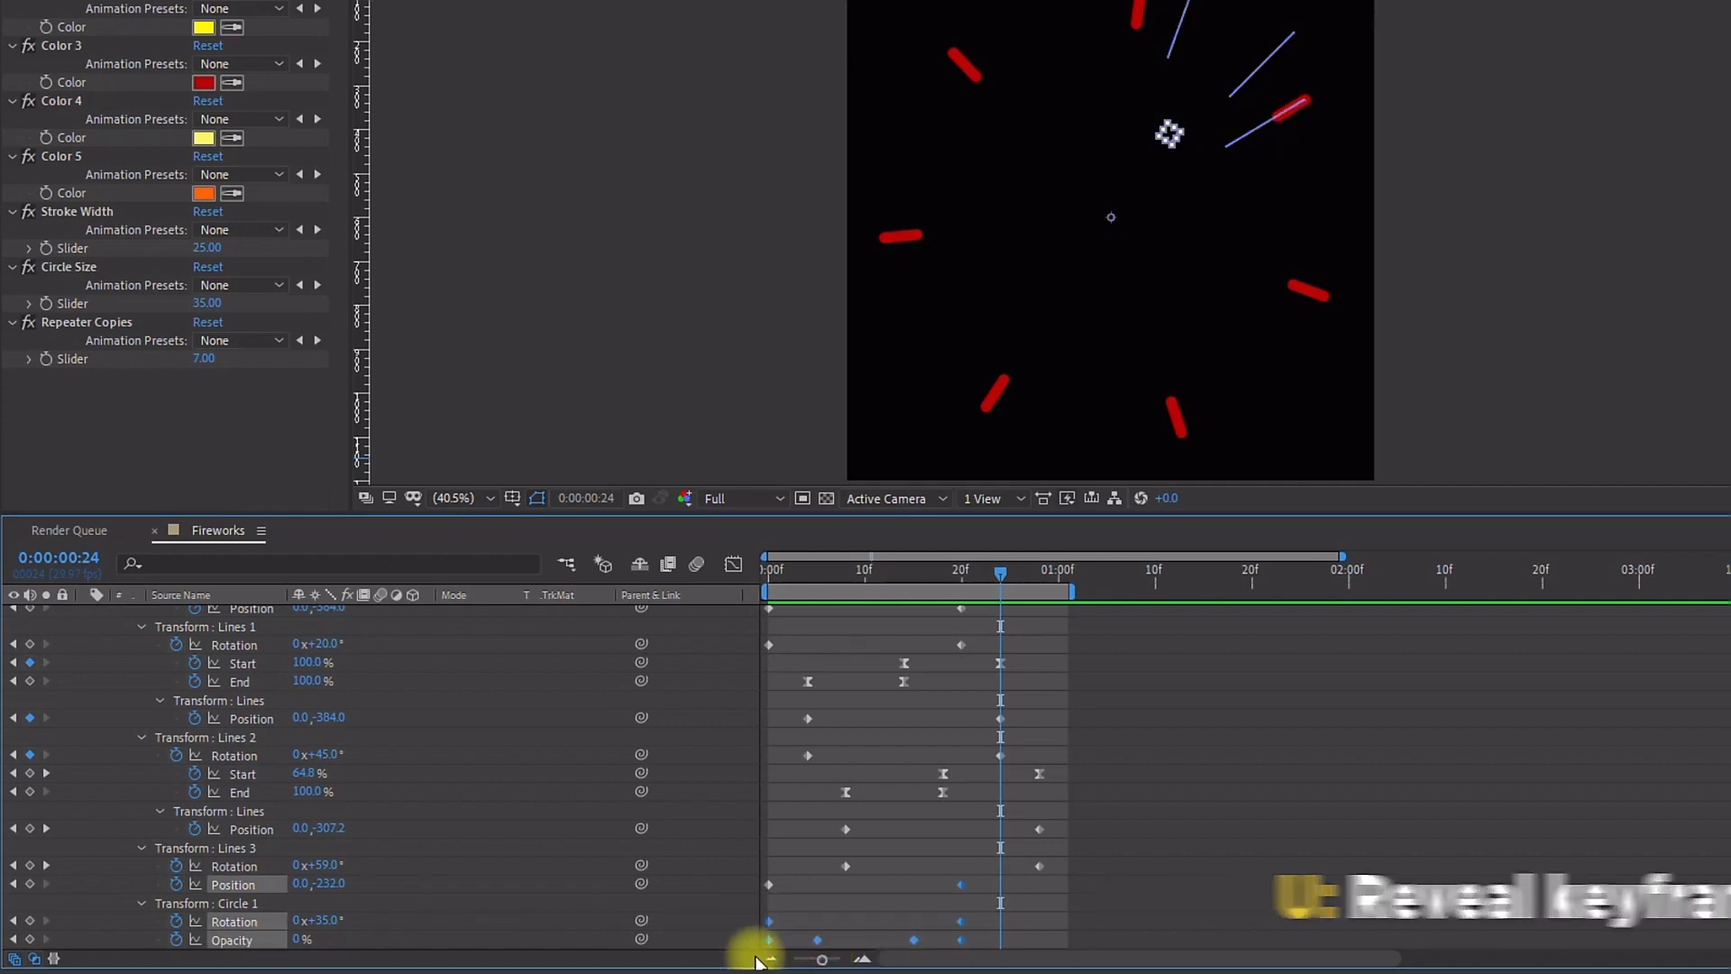
pyautogui.click(846, 563)
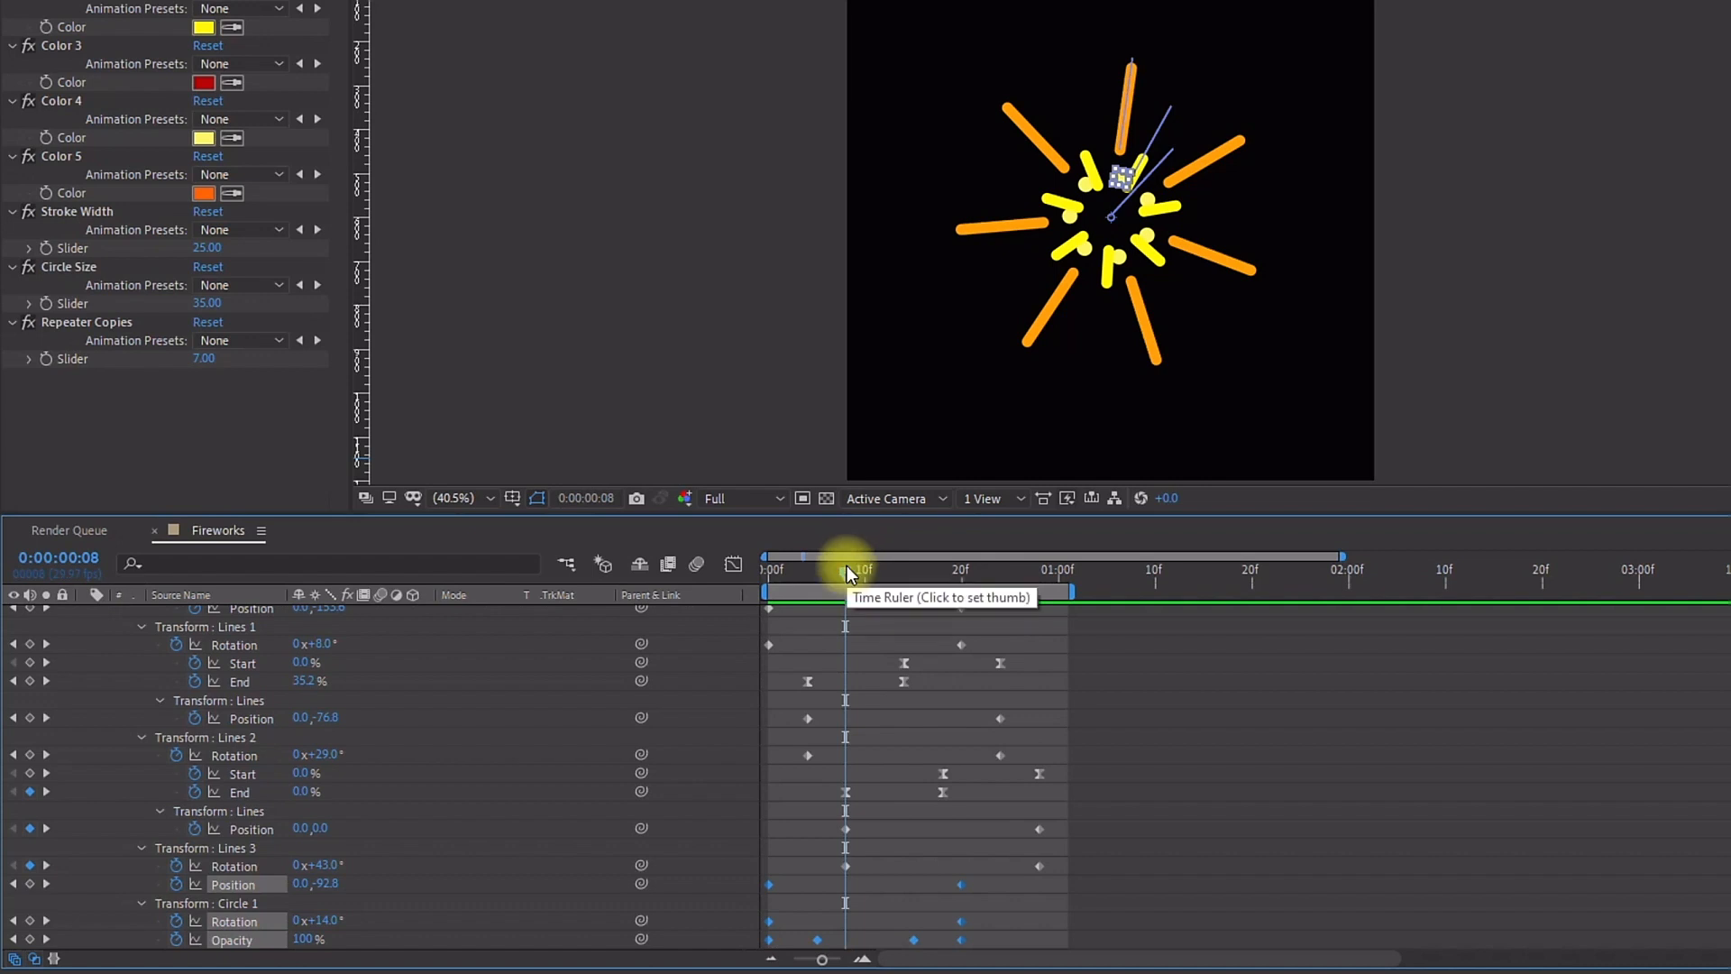
pyautogui.press('pagedown')
pyautogui.press('pagedown')
pyautogui.press('pagedown')
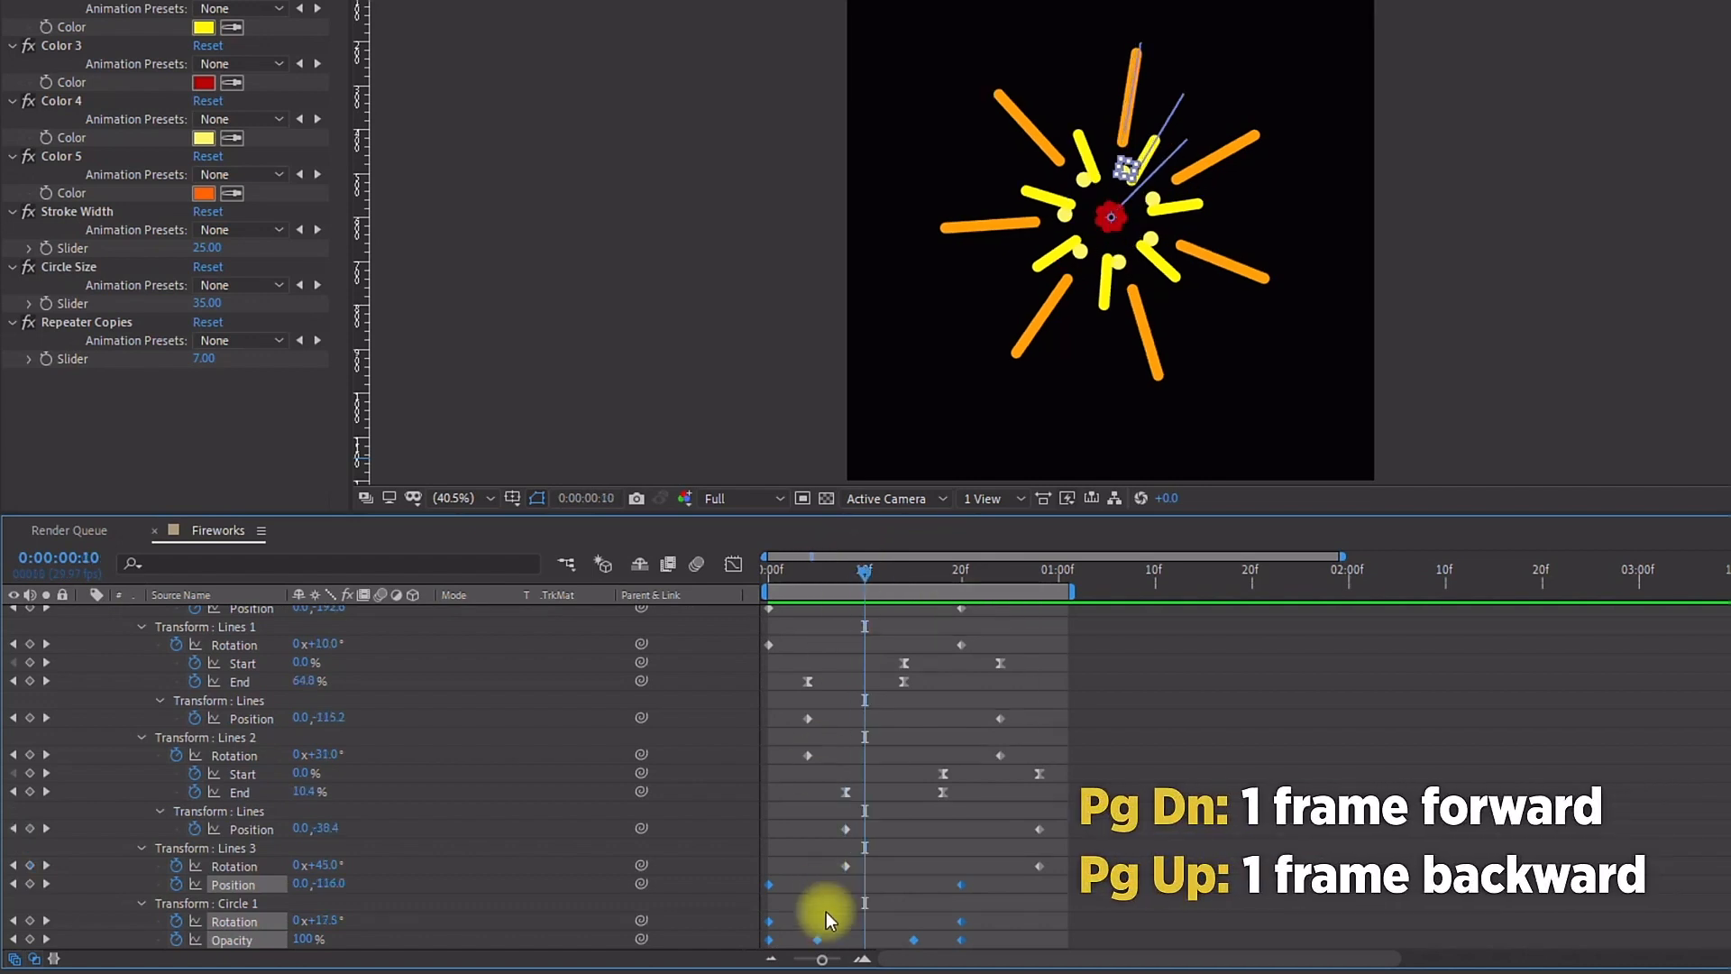
pyautogui.moveTo(771, 883); pyautogui.dragTo(874, 901)
# Step: Extend the work area end to about 1:10, nudge the shifted keyframes, and preview the burst
pyautogui.moveTo(1071, 591); pyautogui.dragTo(1147, 598)
pyautogui.press('space')
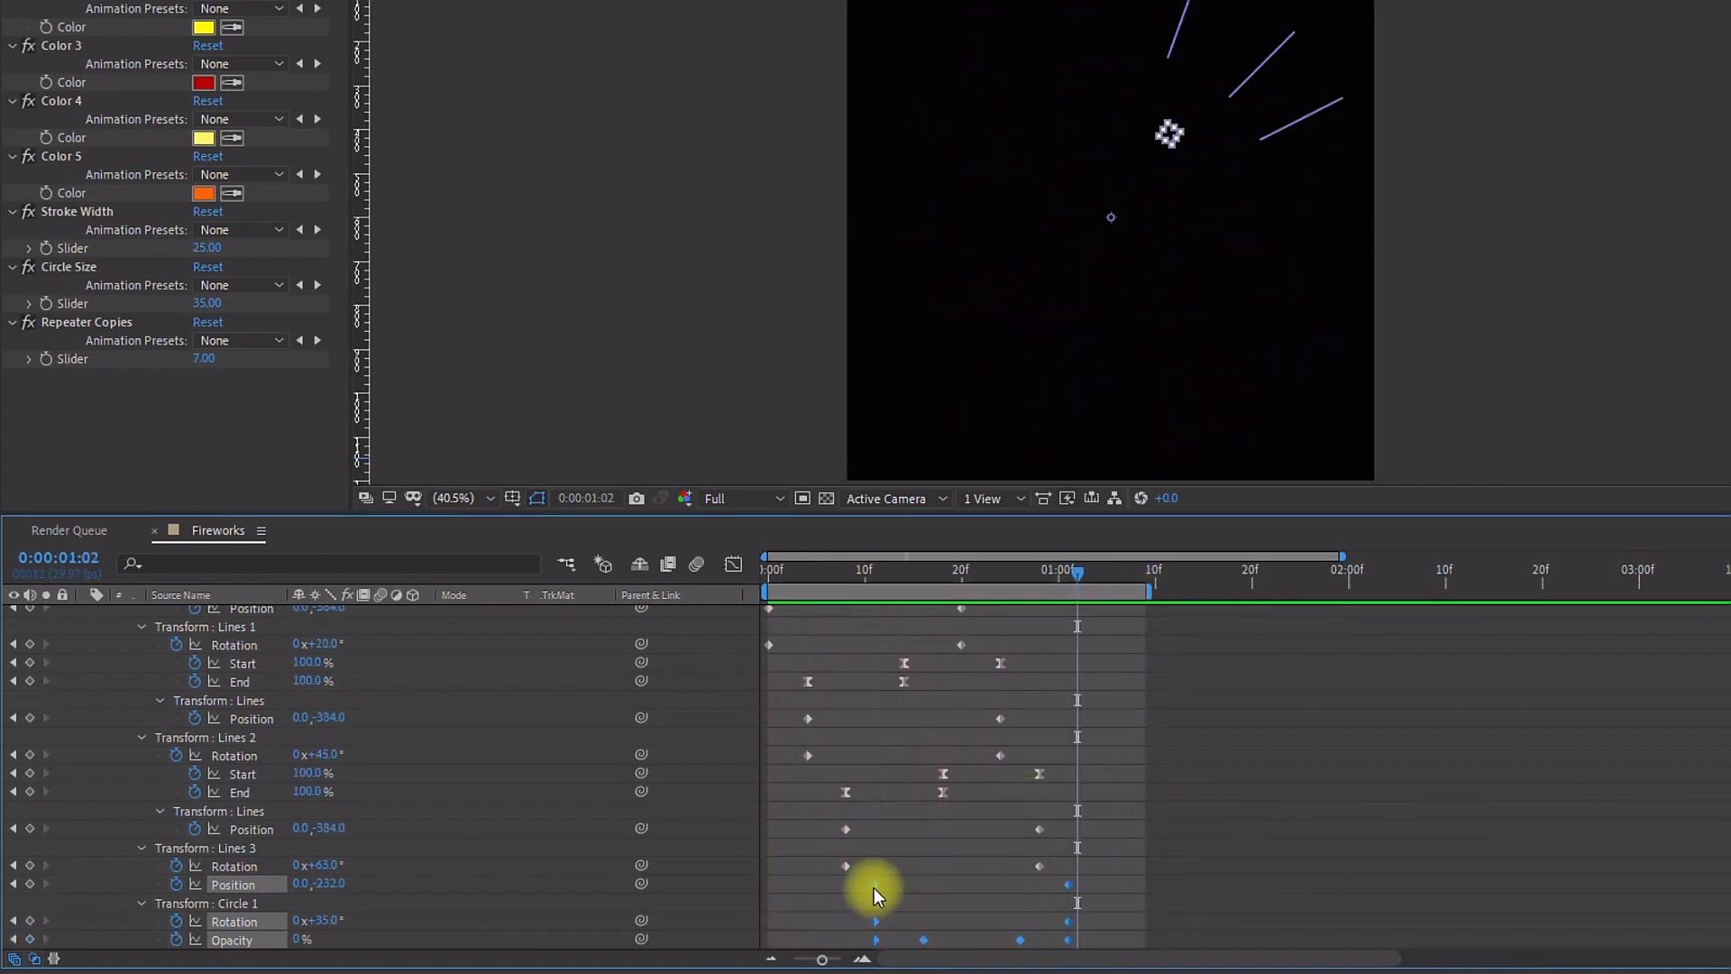
pyautogui.moveTo(871, 889); pyautogui.dragTo(862, 895)
pyautogui.press('space')
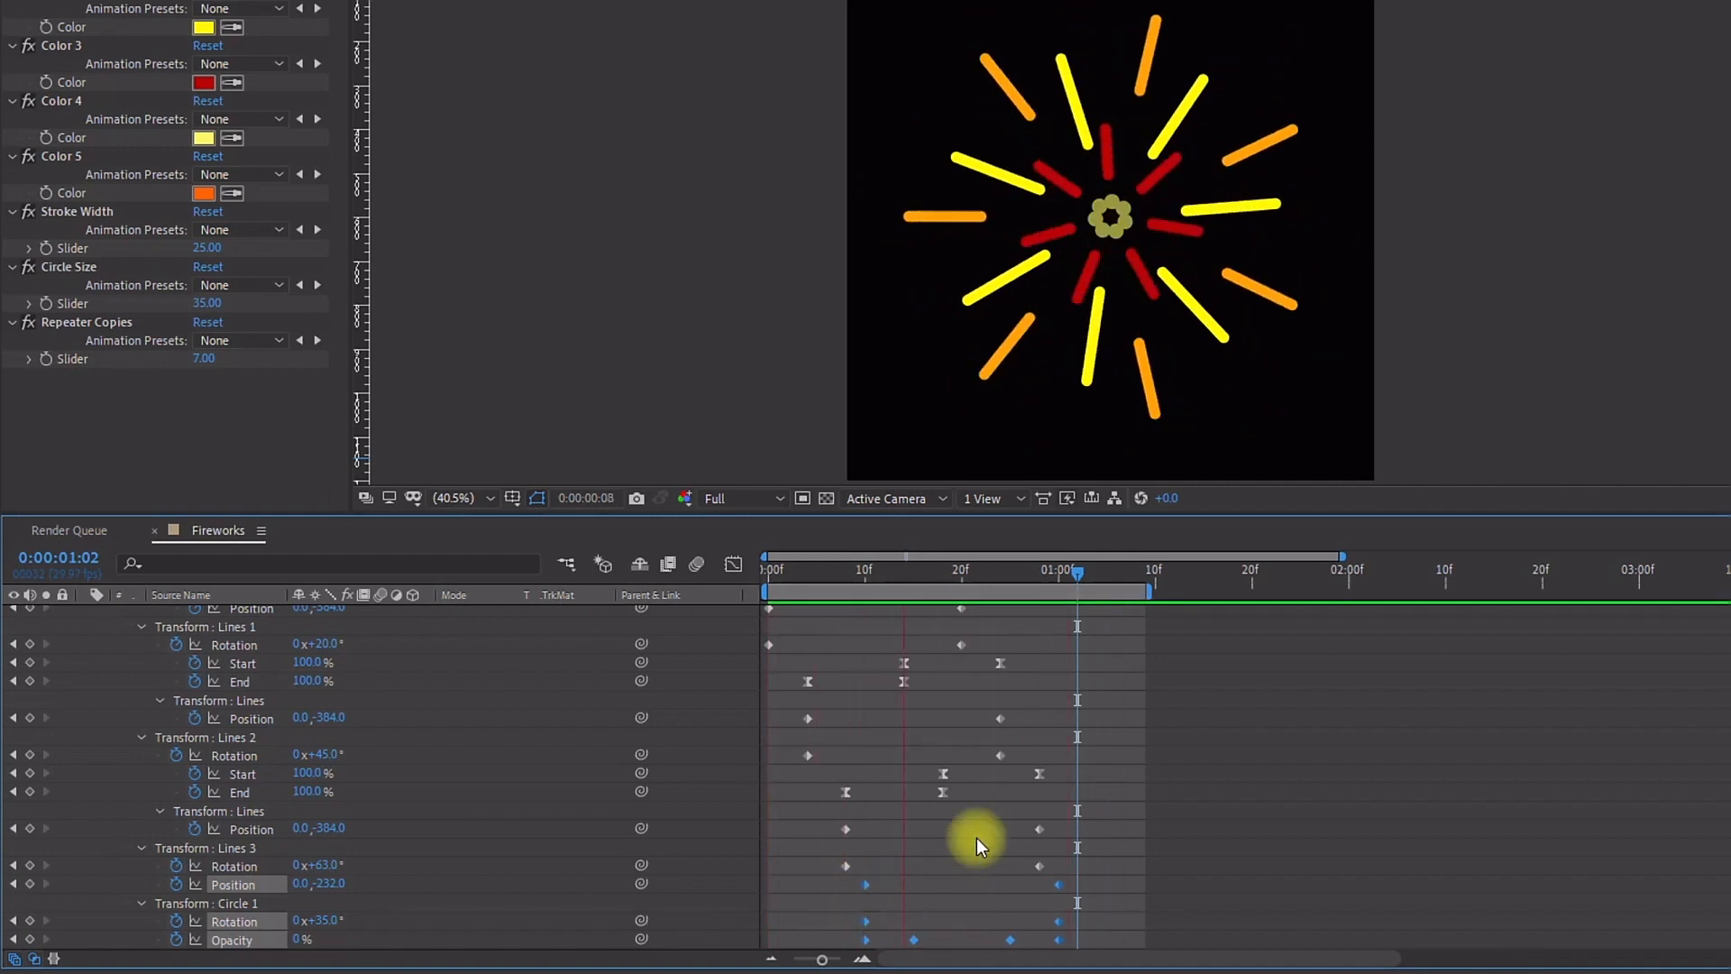
pyautogui.press('space')
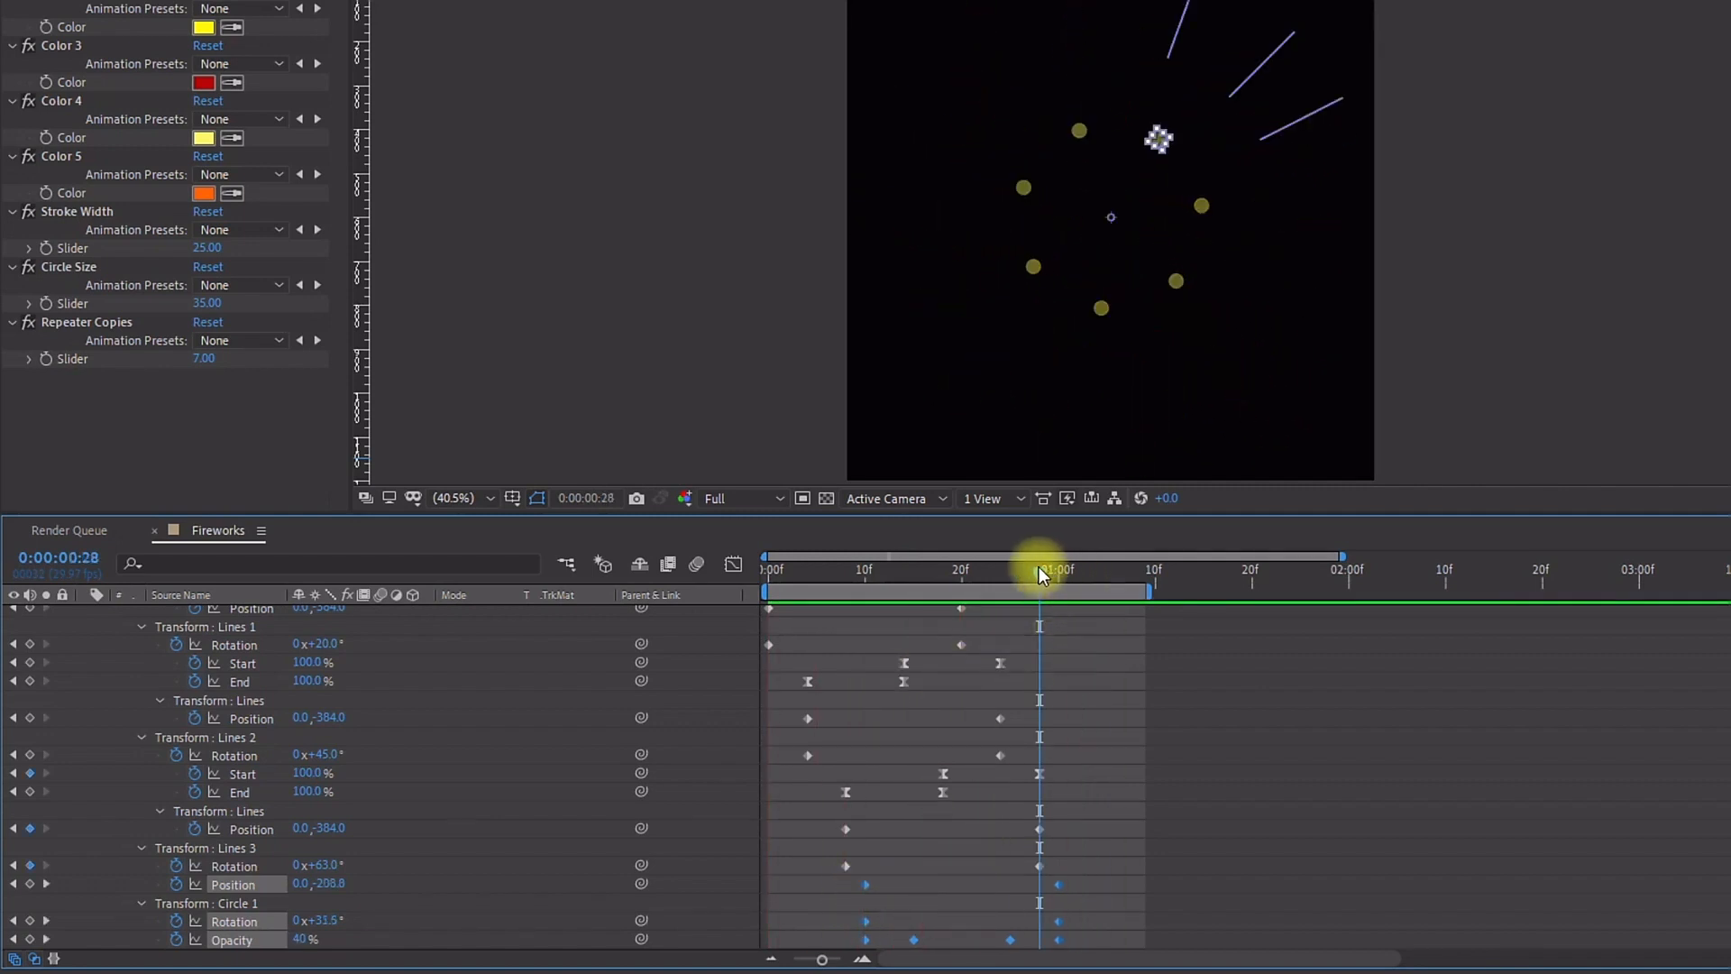
# Step: Set Lines 3's final position keyframe at 1:00 to 0, -363 and return to the start
pyautogui.moveTo(1039, 566); pyautogui.dragTo(1057, 572)
pyautogui.click(912, 901)
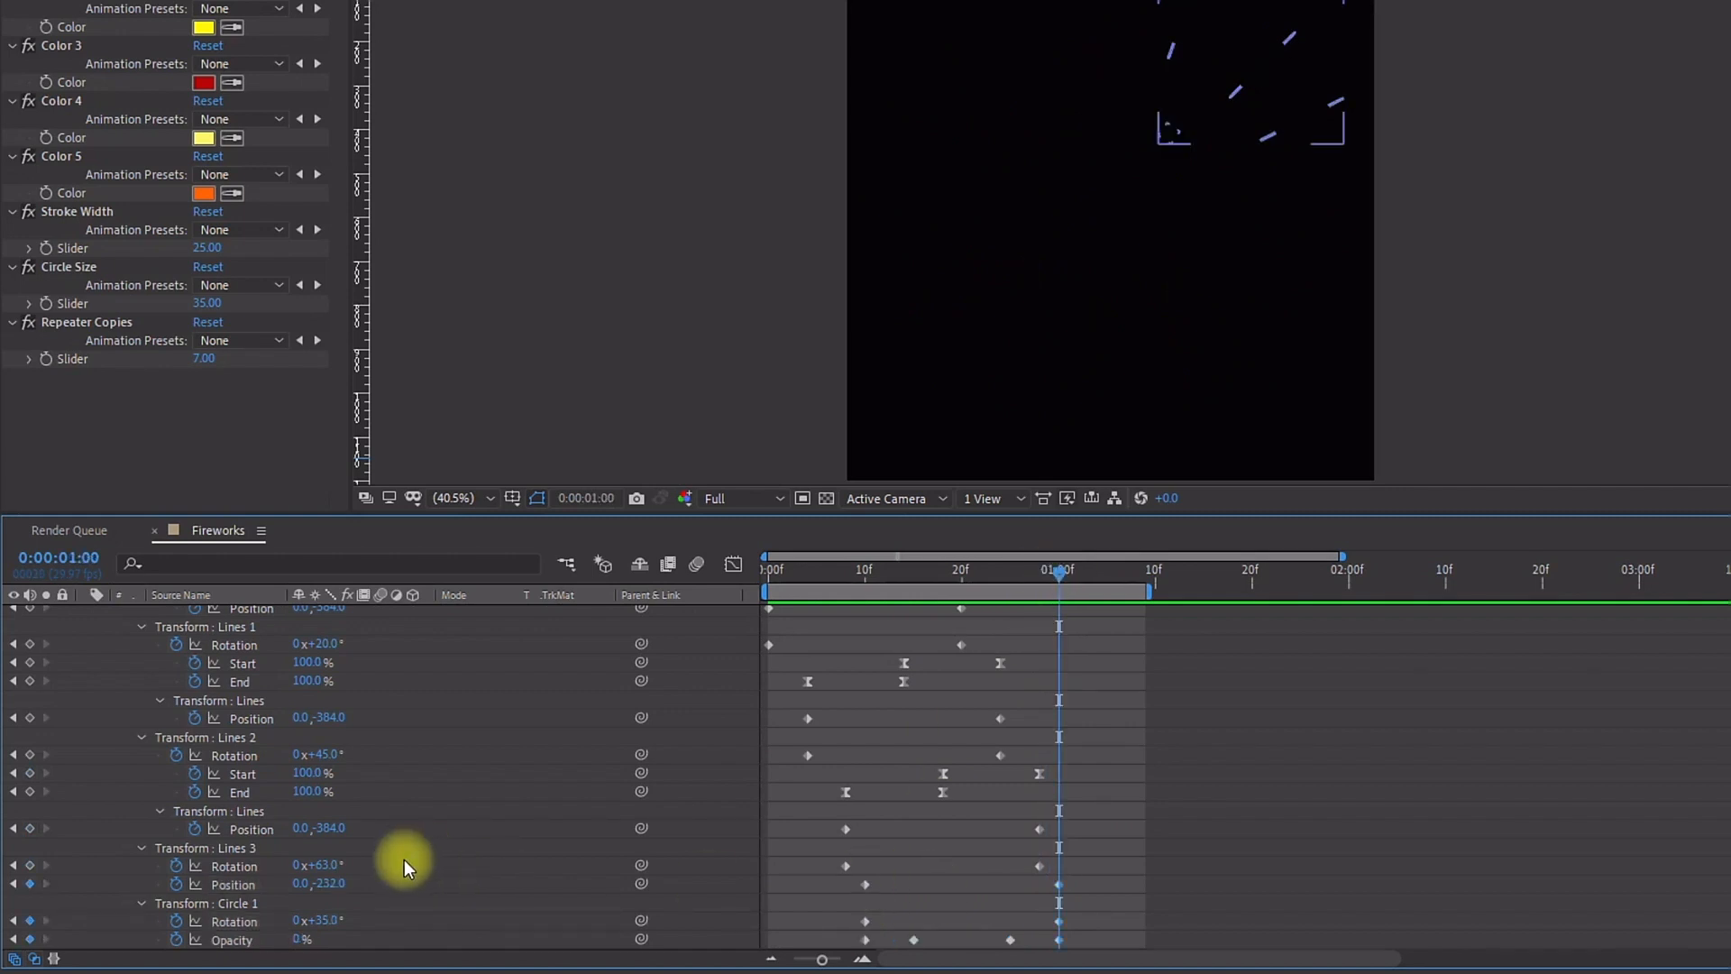
pyautogui.moveTo(338, 886); pyautogui.dragTo(195, 885)
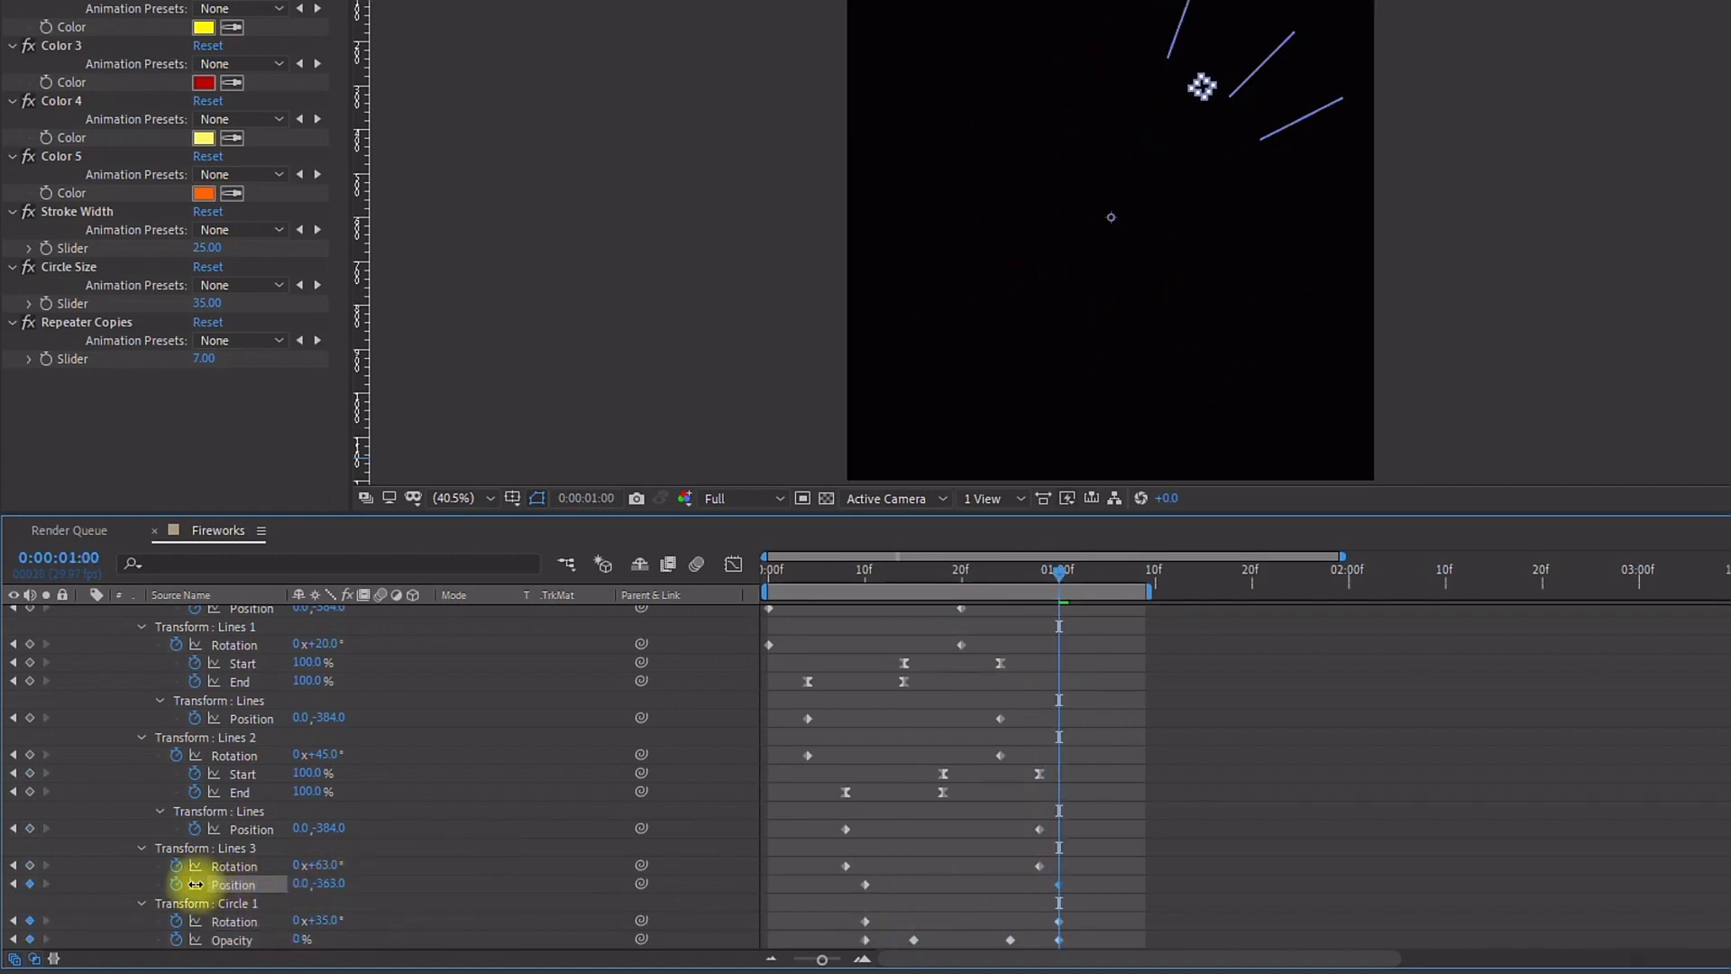
pyautogui.press('space')
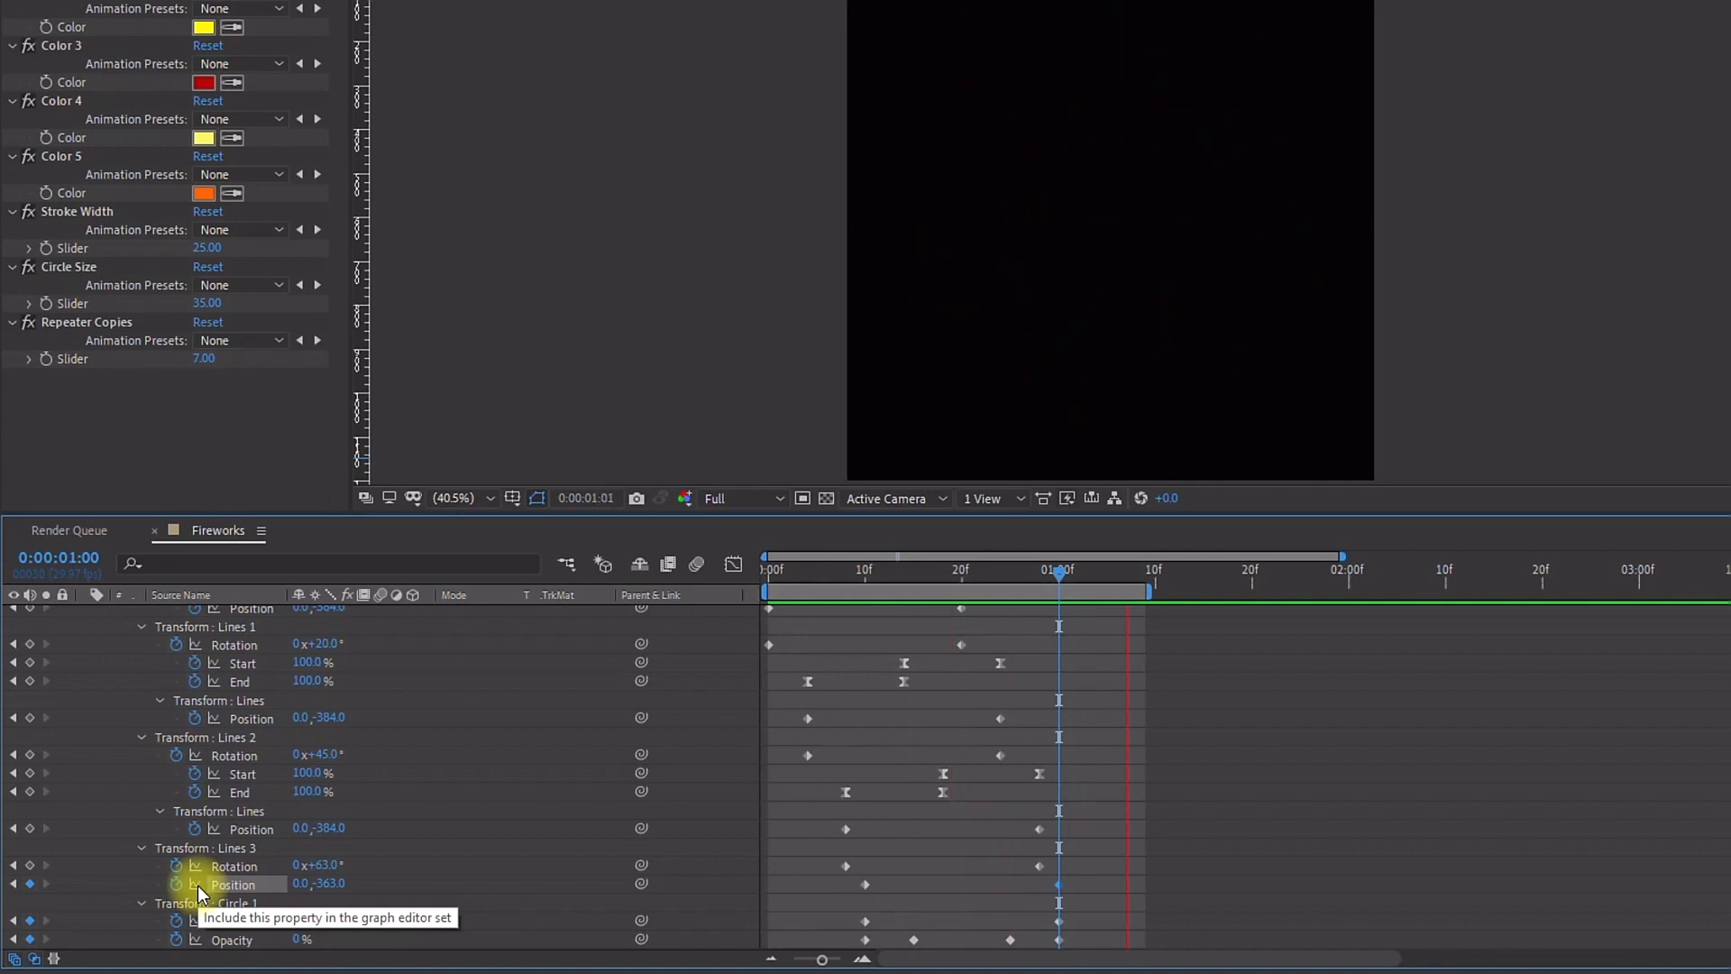
pyautogui.click(774, 573)
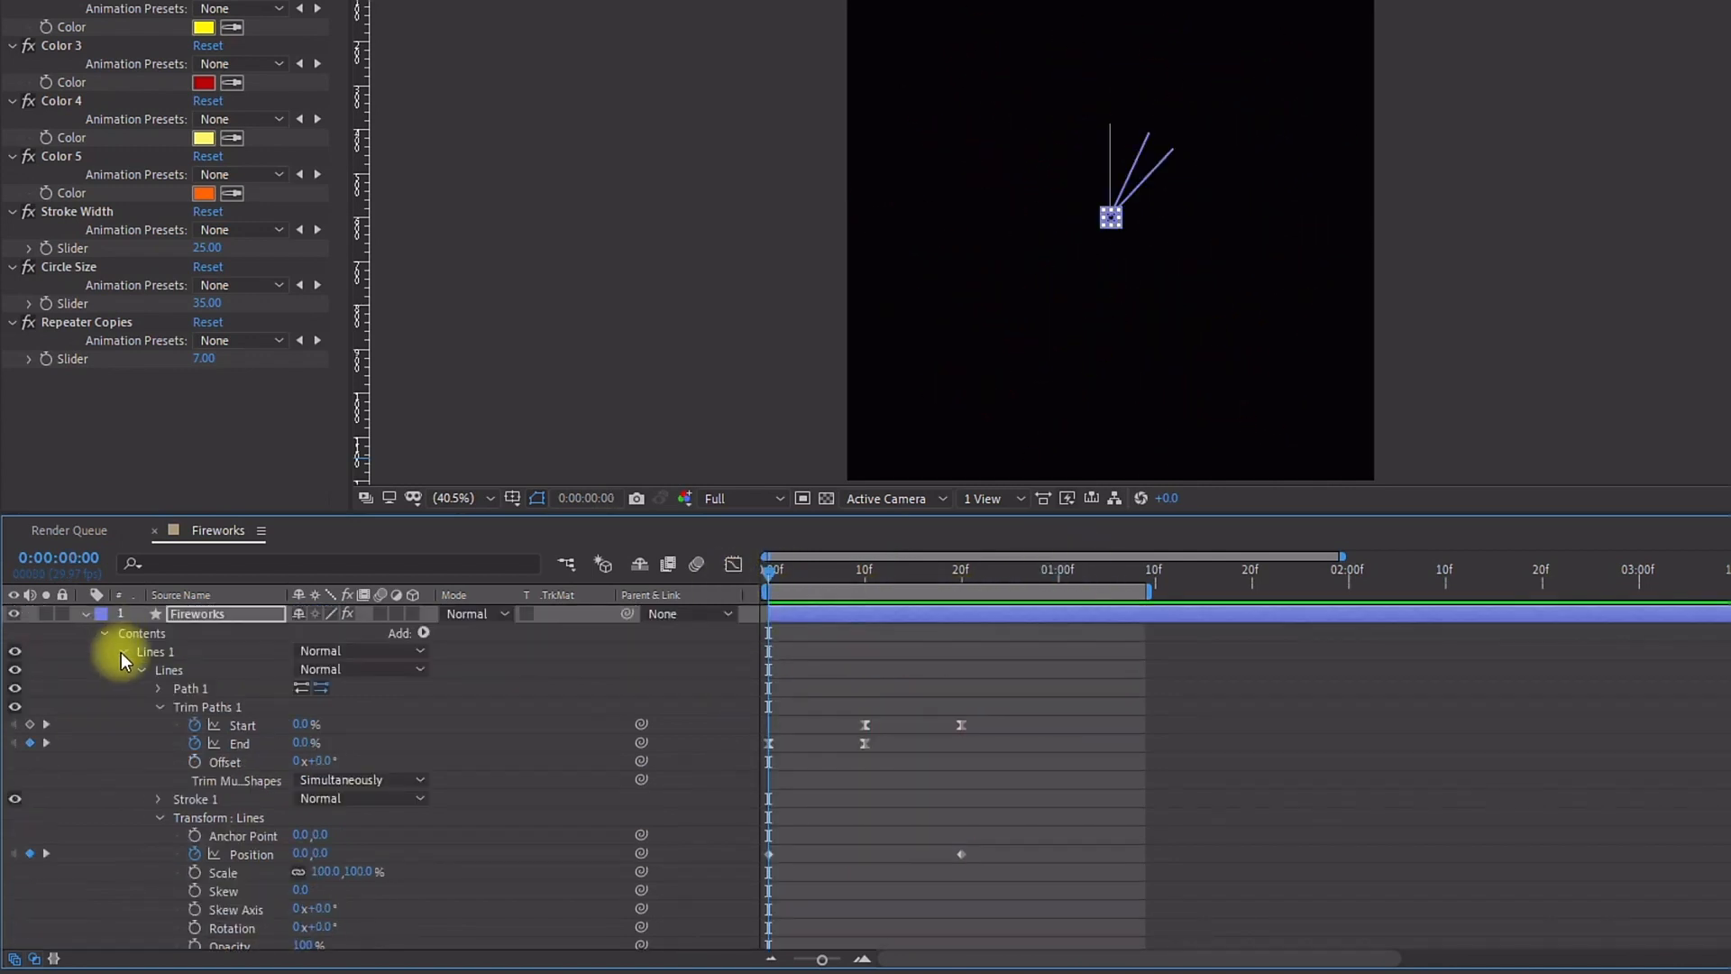
# Step: Collapse the content groups and duplicate Circle 1 as Circle 2
pyautogui.click(121, 652)
pyautogui.click(124, 671)
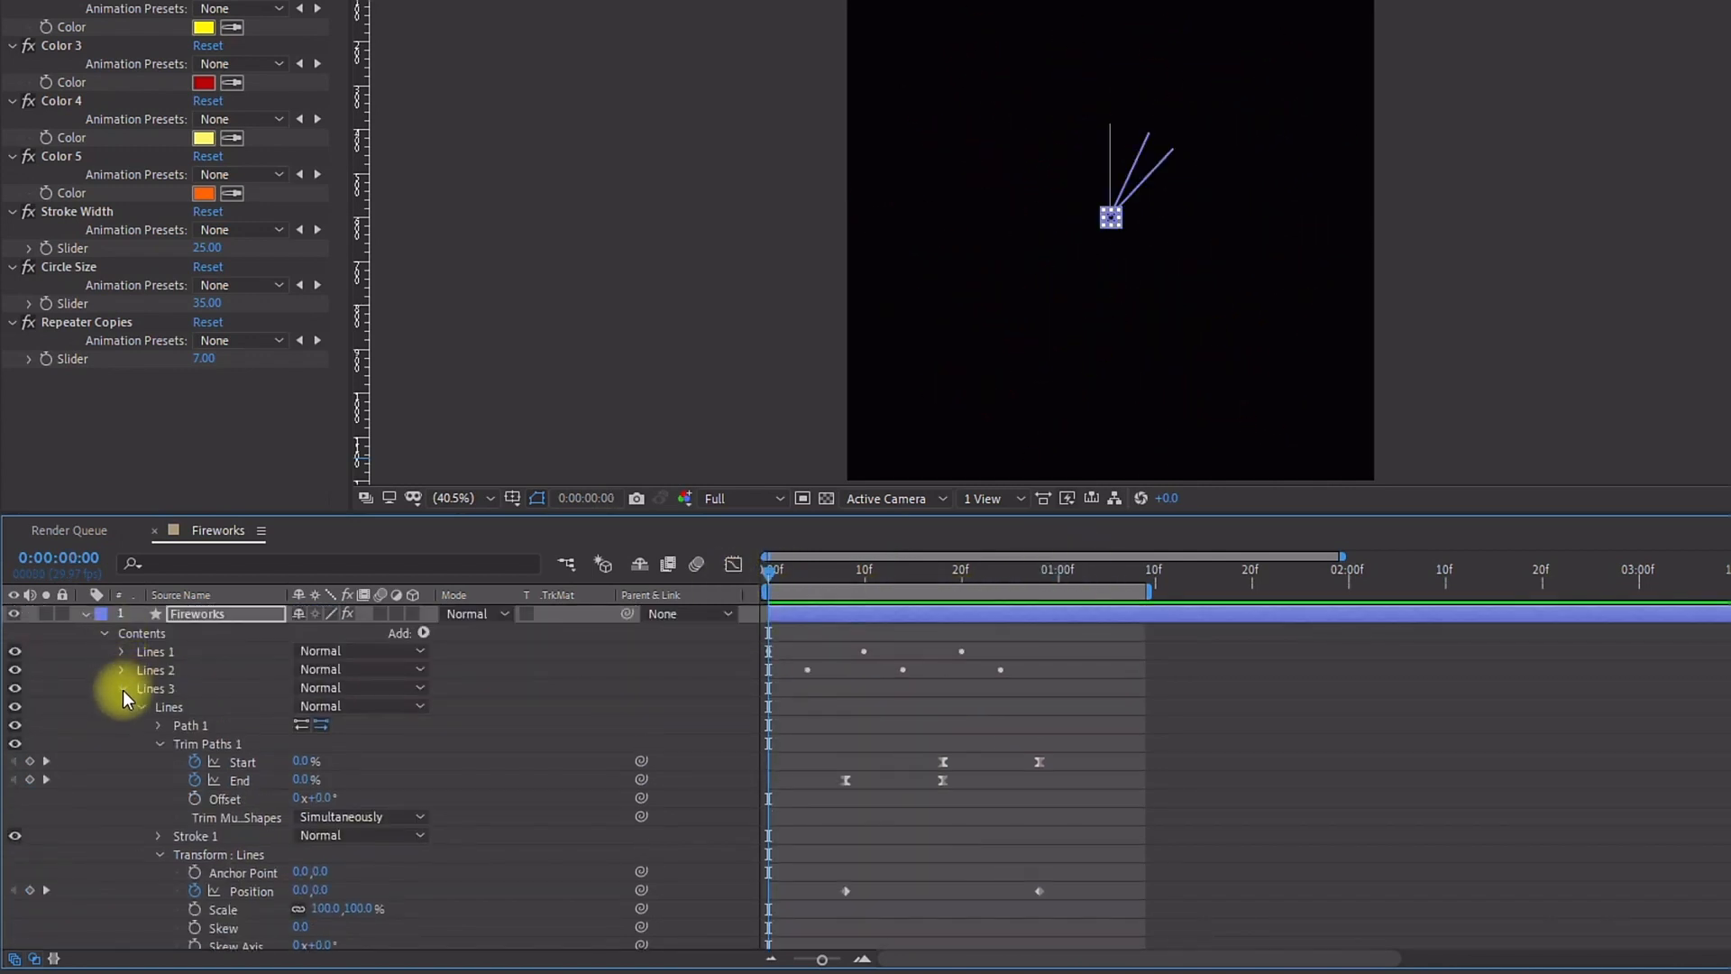
pyautogui.click(122, 689)
pyautogui.click(124, 708)
pyautogui.click(149, 710)
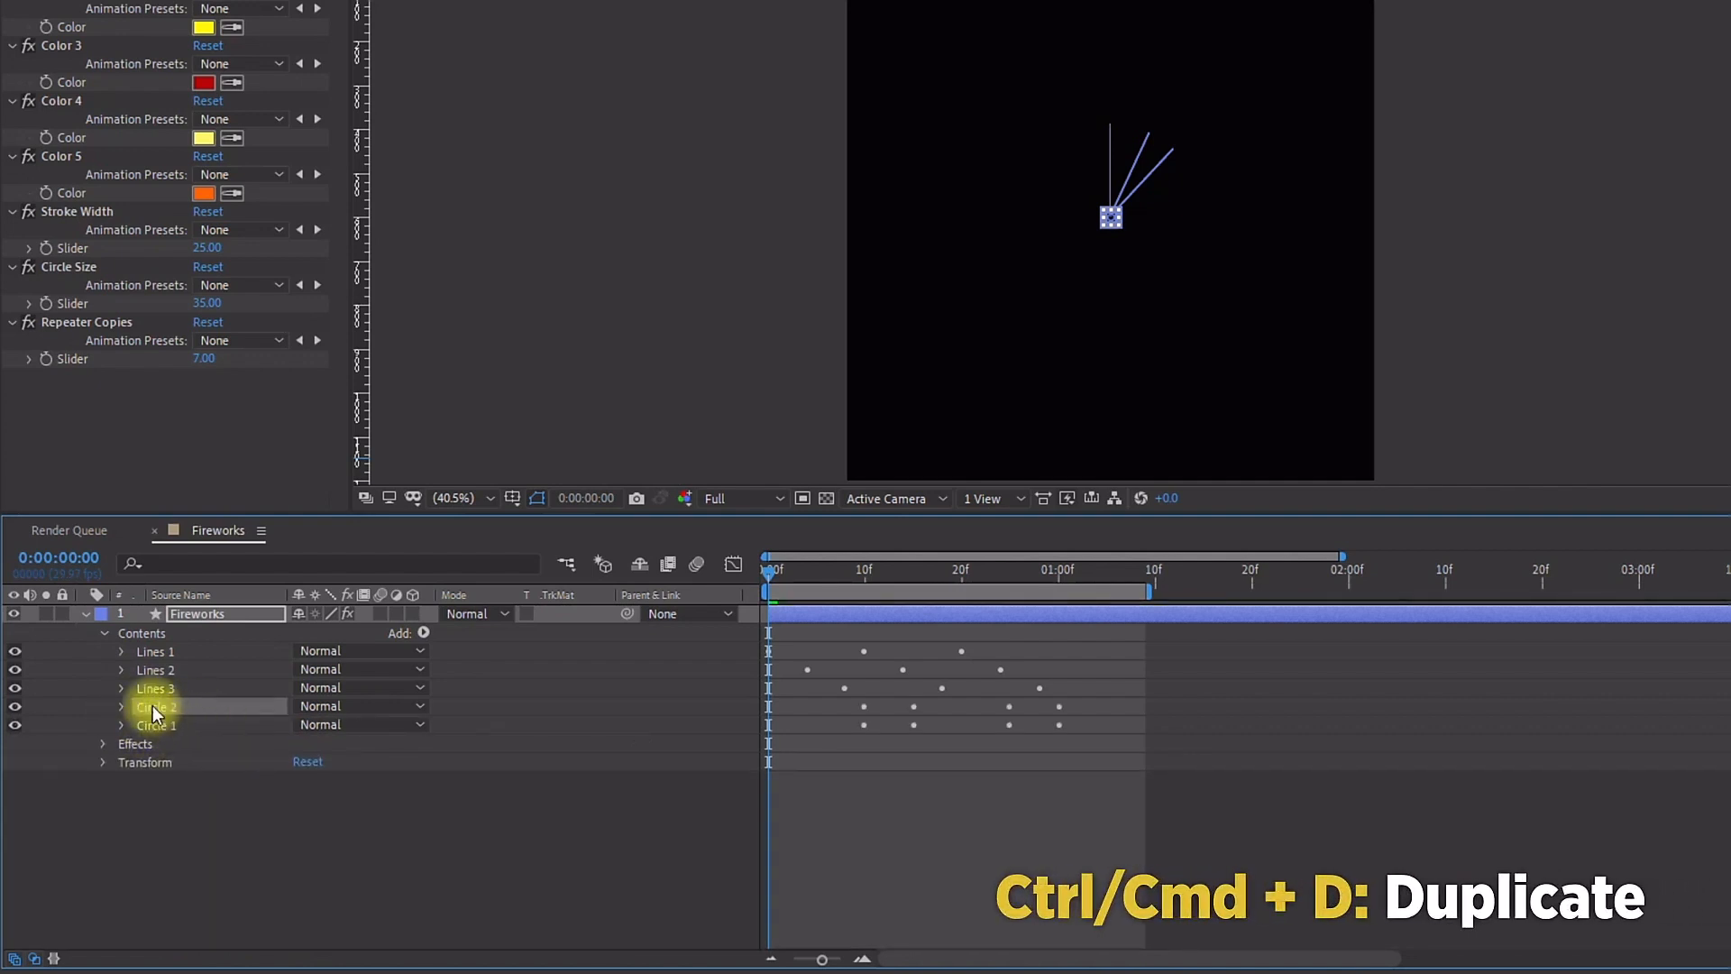
pyautogui.hotkey('ctrl', 'd')
# Step: Link Circle 2's fill color to the Color 5 control
pyautogui.moveTo(153, 733); pyautogui.dragTo(154, 733)
pyautogui.click(122, 726)
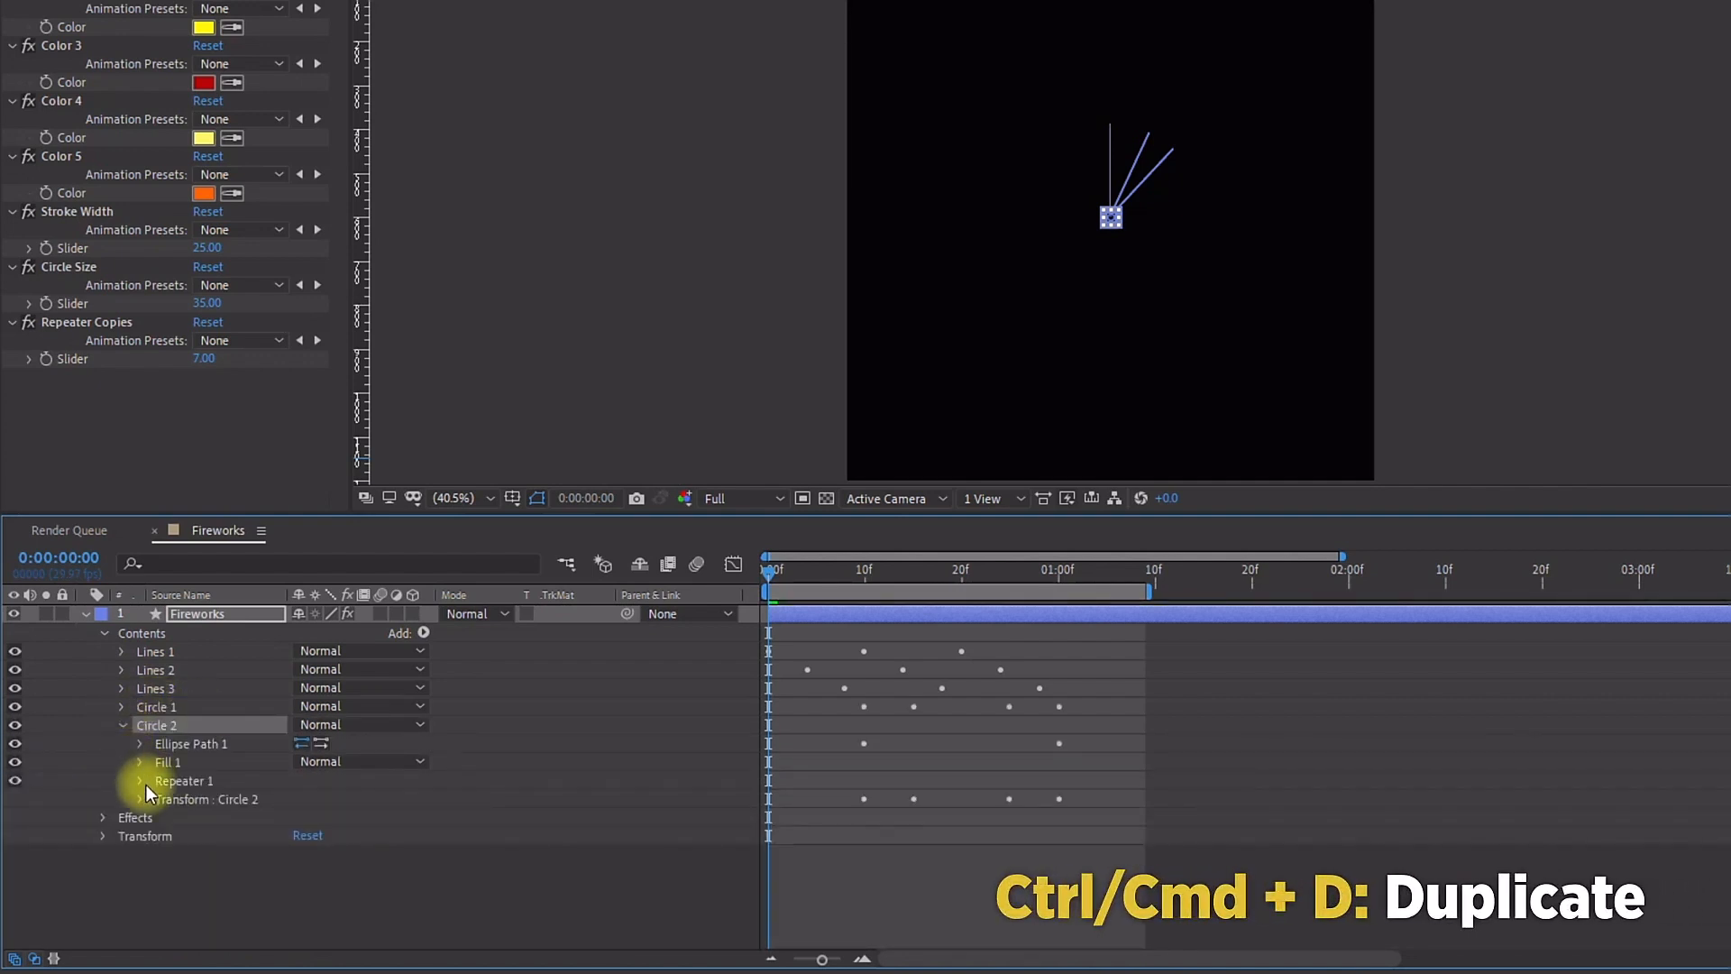
pyautogui.click(140, 762)
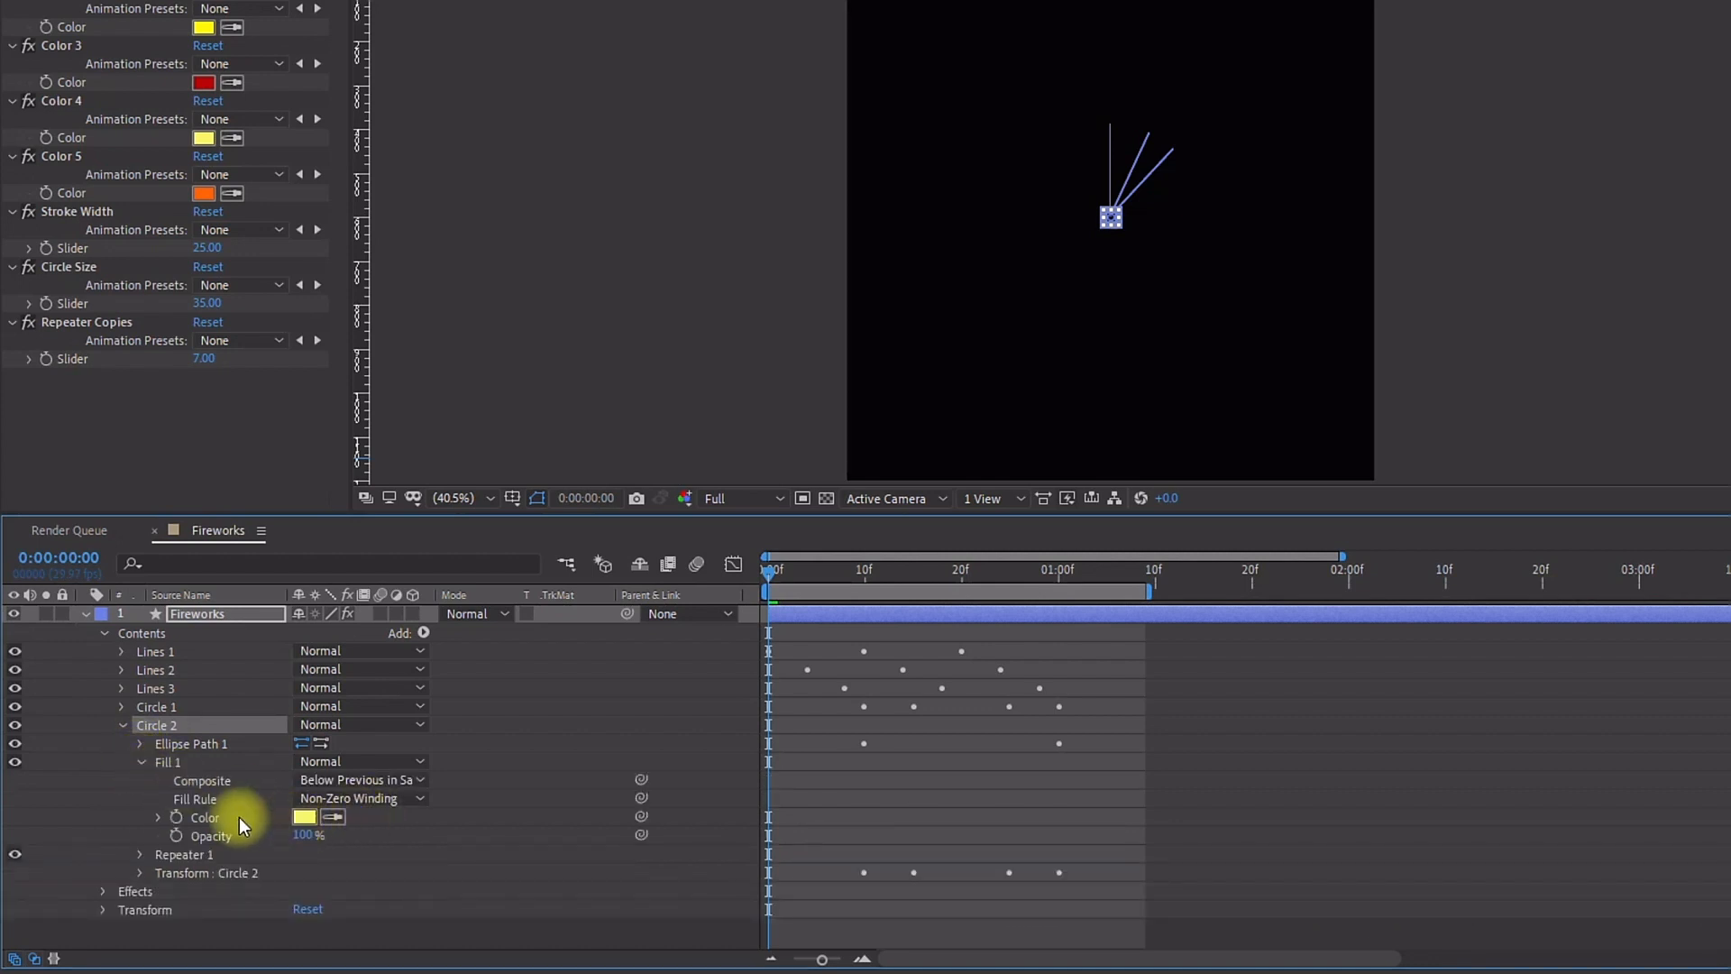
pyautogui.moveTo(641, 816); pyautogui.dragTo(81, 200)
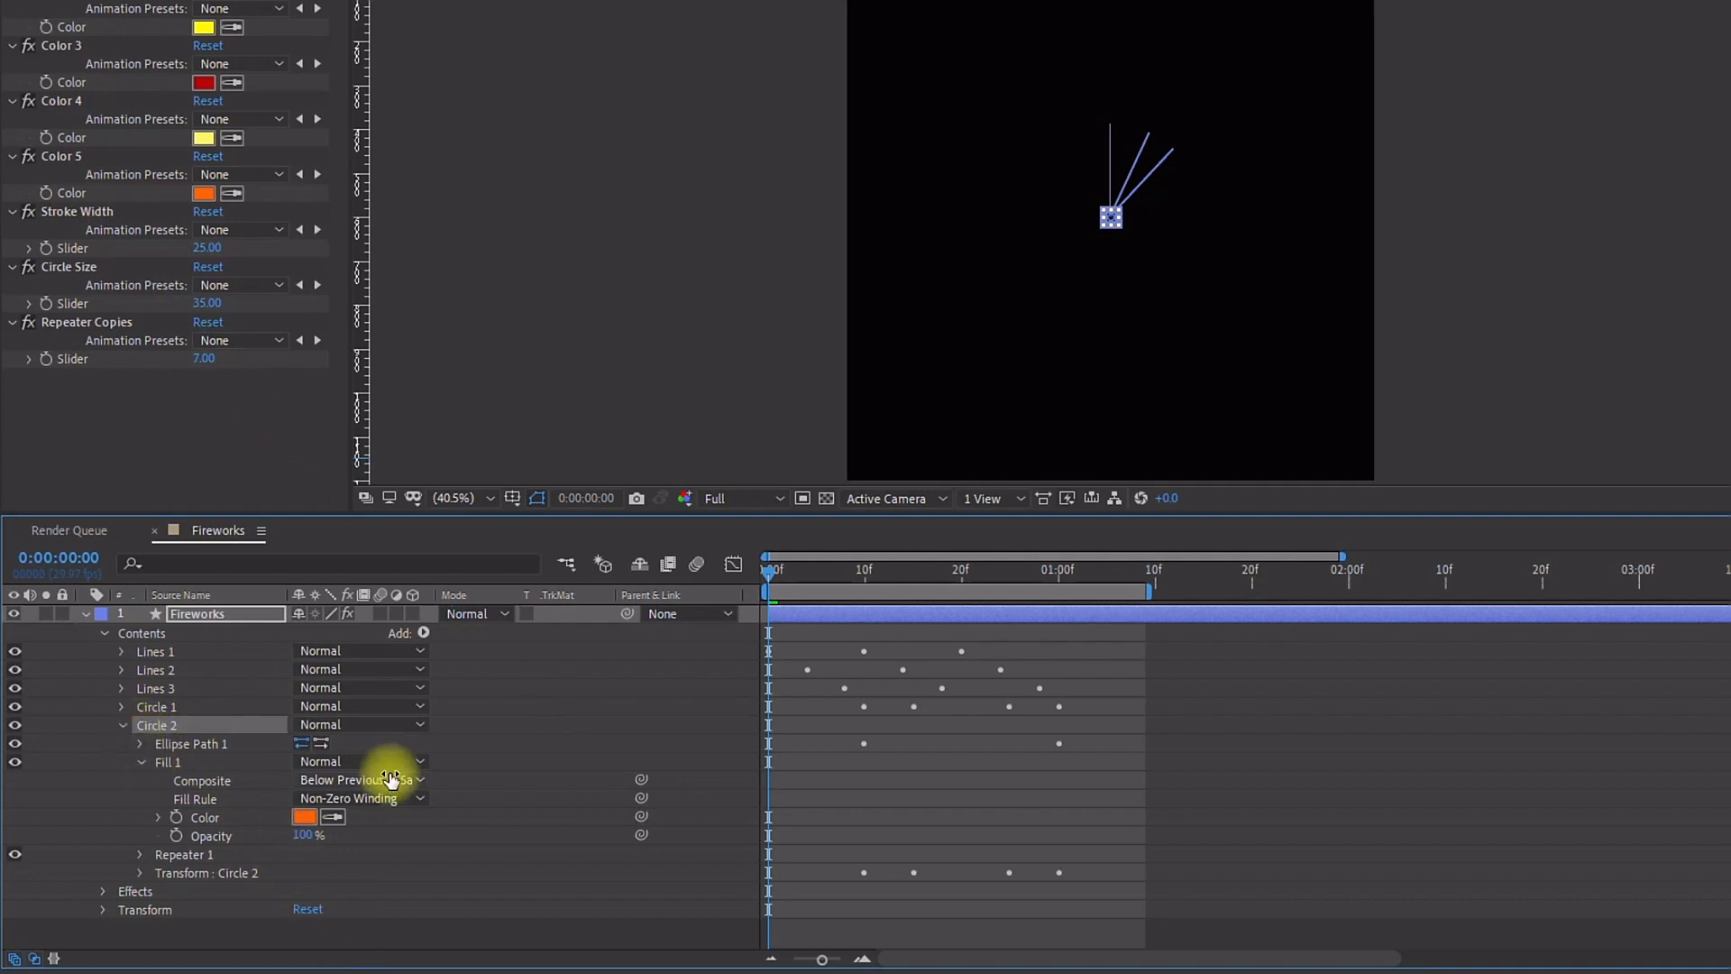
# Step: Hide the Lines 1, Lines 2 and Lines 3 groups
pyautogui.click(141, 854)
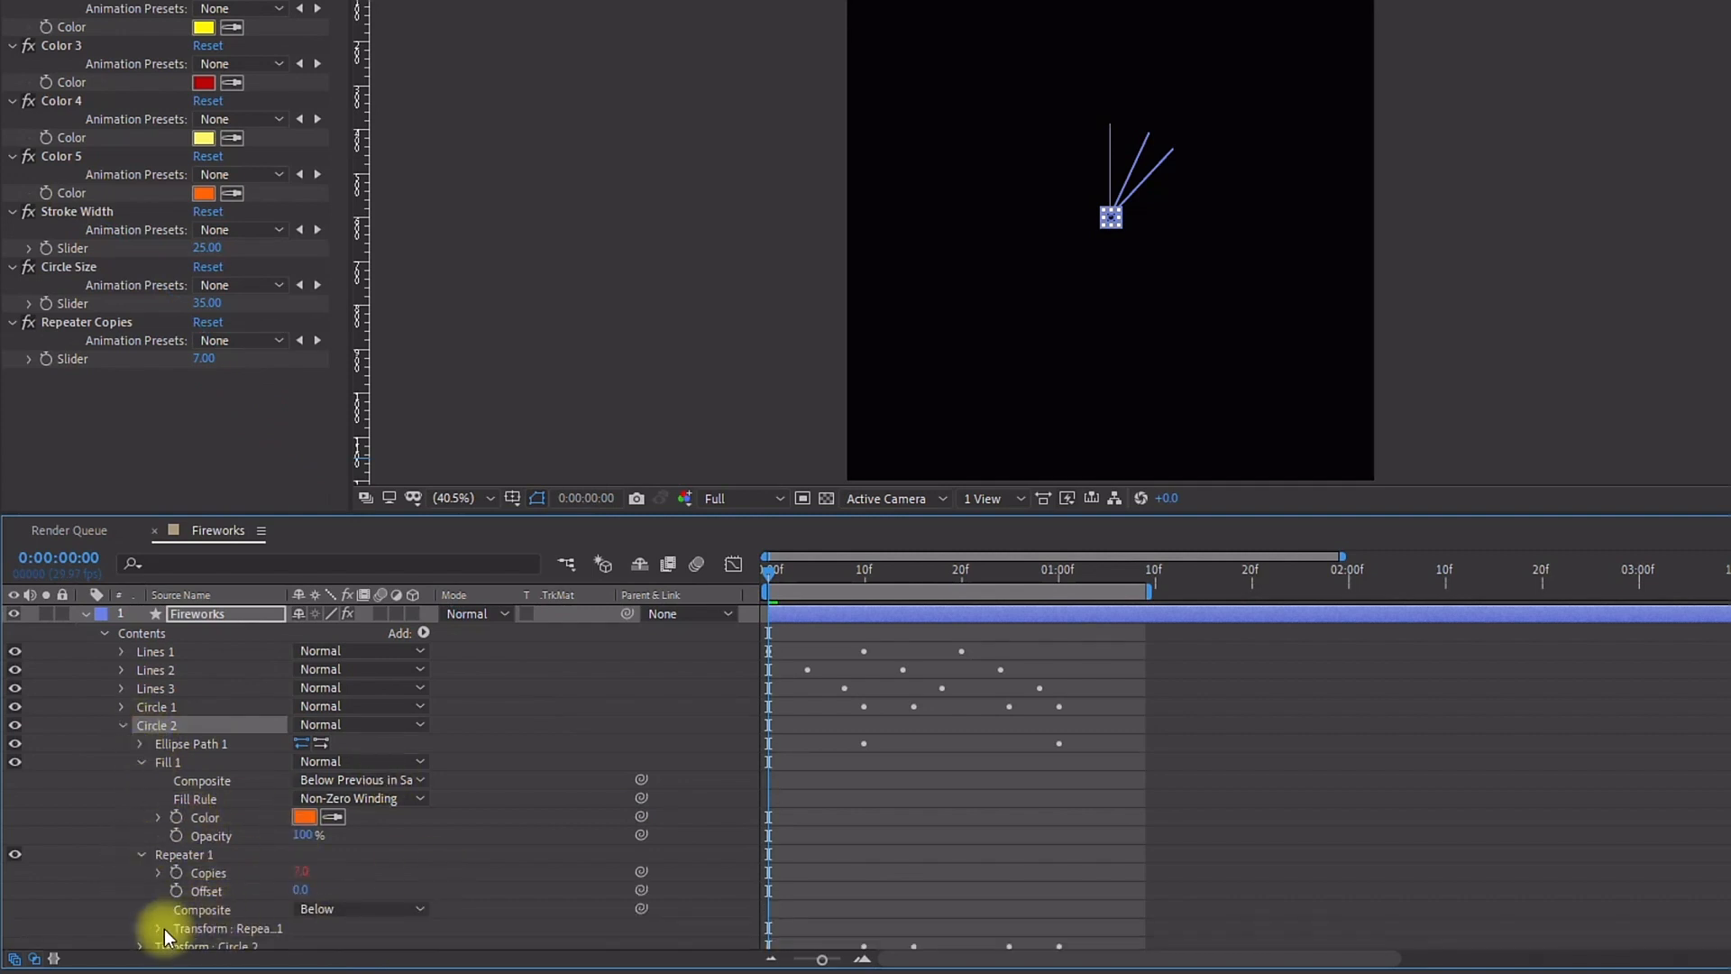
pyautogui.scroll(-1, 448, 837)
pyautogui.moveTo(816, 570); pyautogui.dragTo(913, 582)
pyautogui.click(153, 646)
pyautogui.scroll(1, 163, 646)
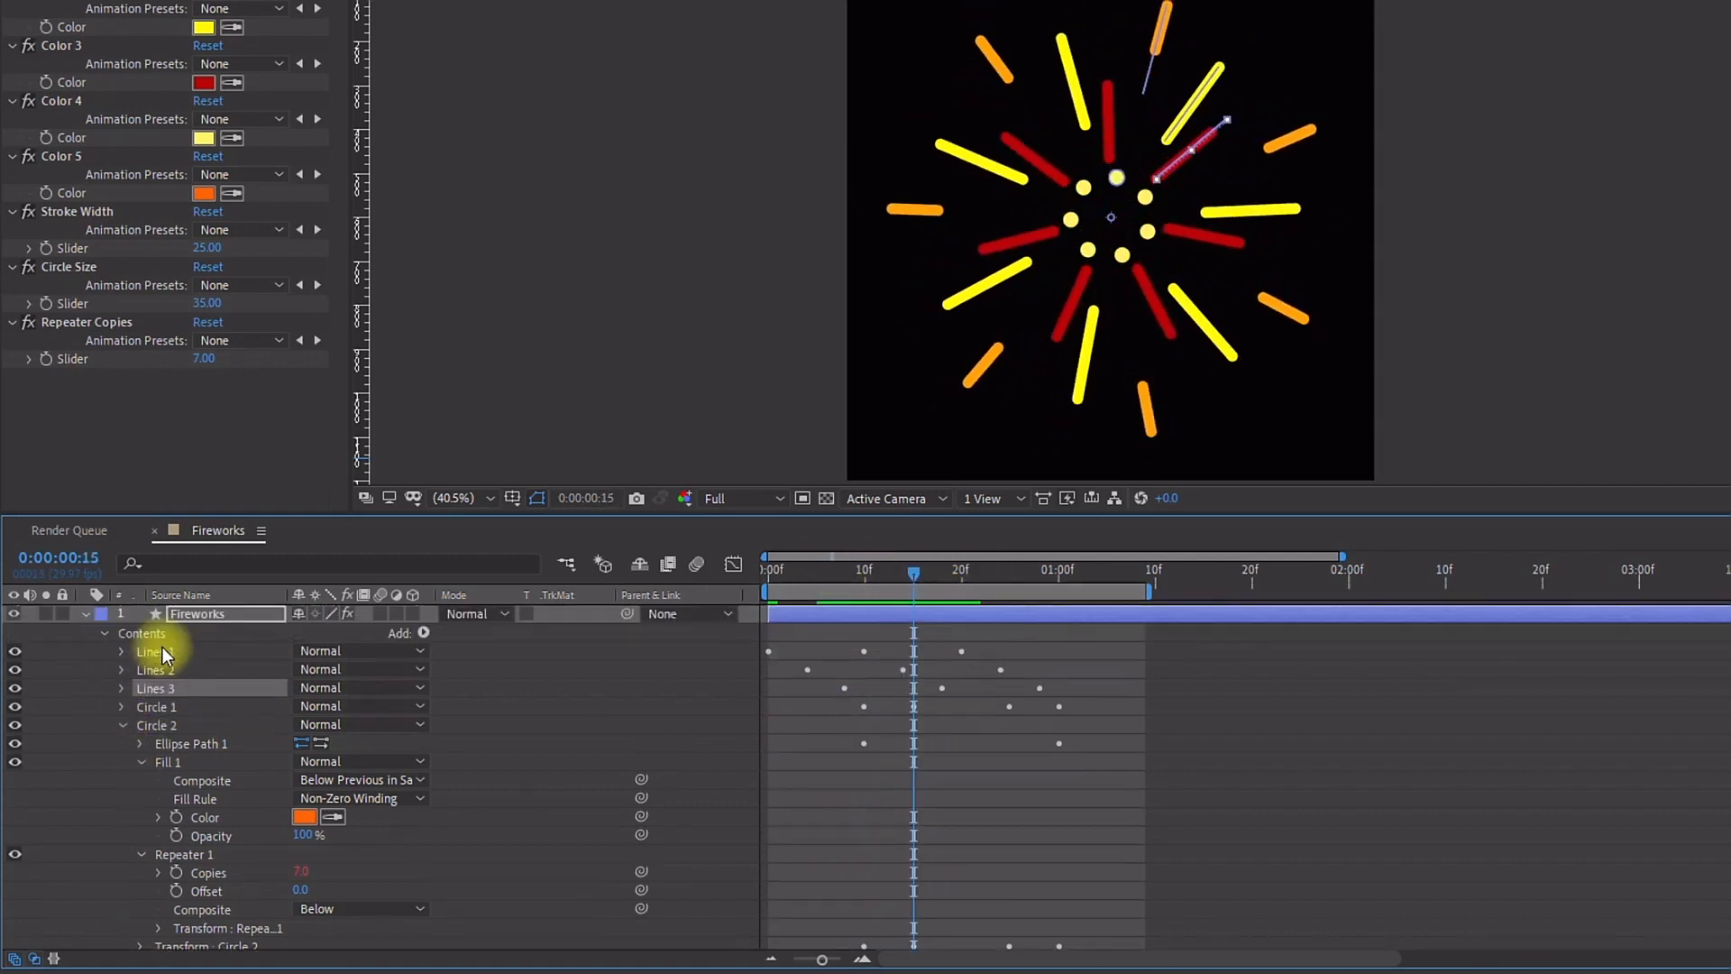
pyautogui.keyDown('shift'); pyautogui.click(161, 647); pyautogui.keyUp('shift')
pyautogui.click(14, 669)
# Step: Increase Circle 2's group rotation value at frame 22
pyautogui.scroll(-1, 205, 819)
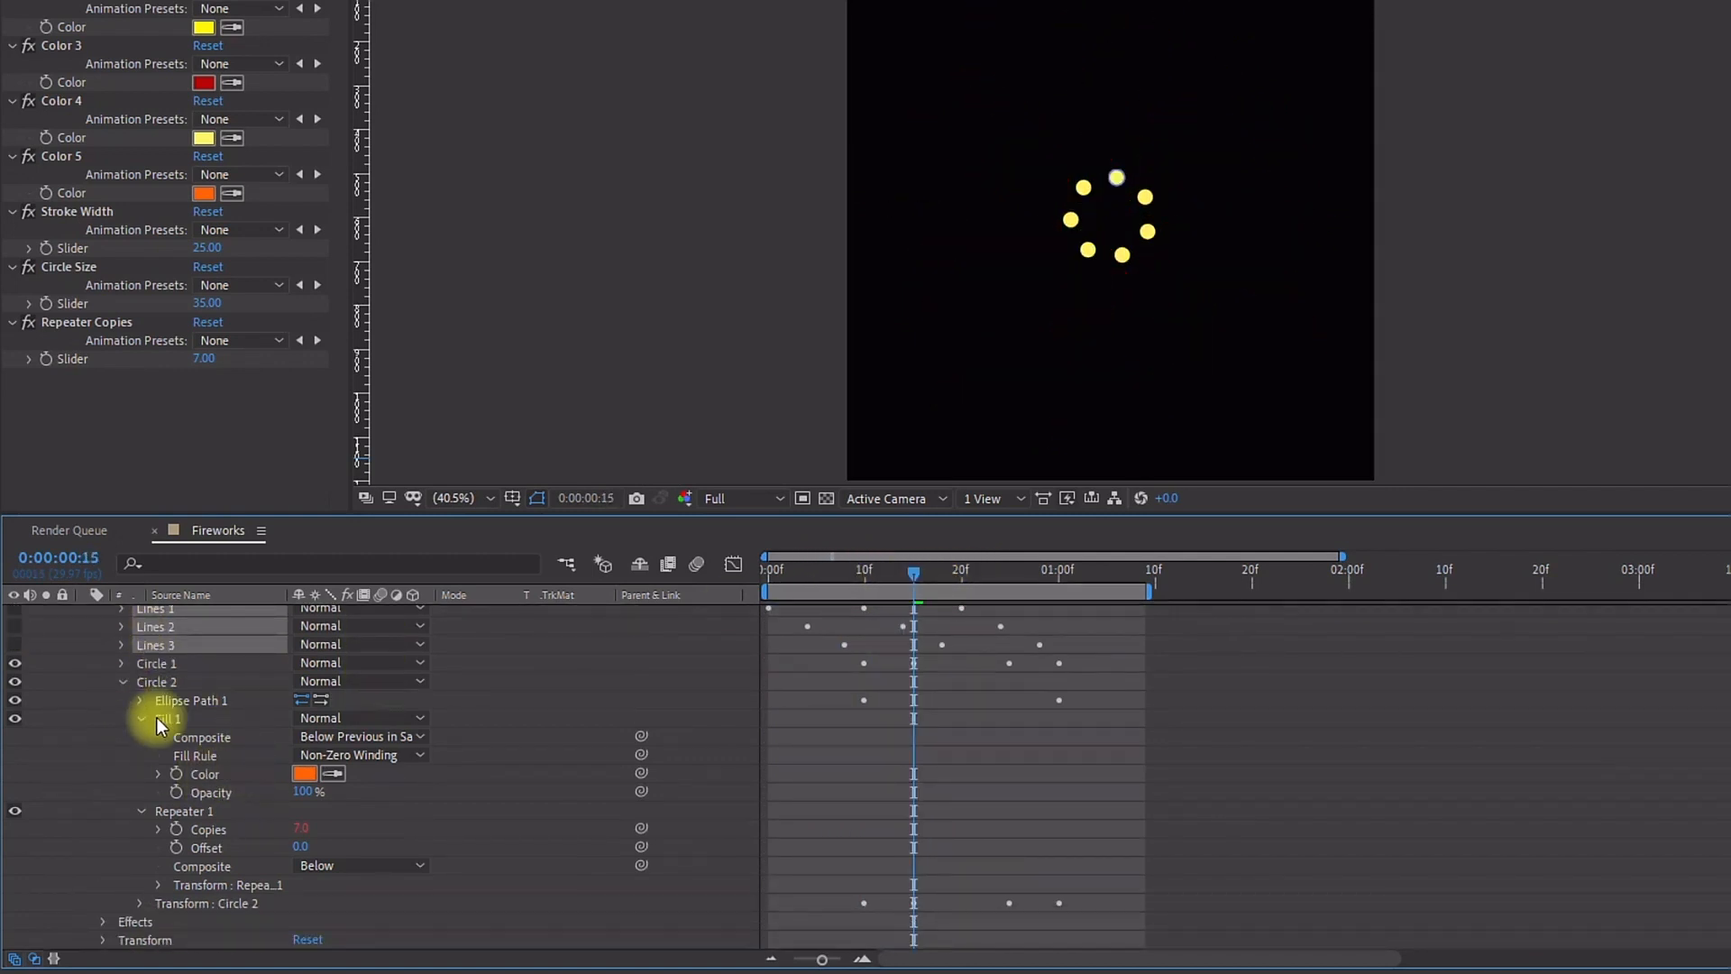
pyautogui.click(139, 902)
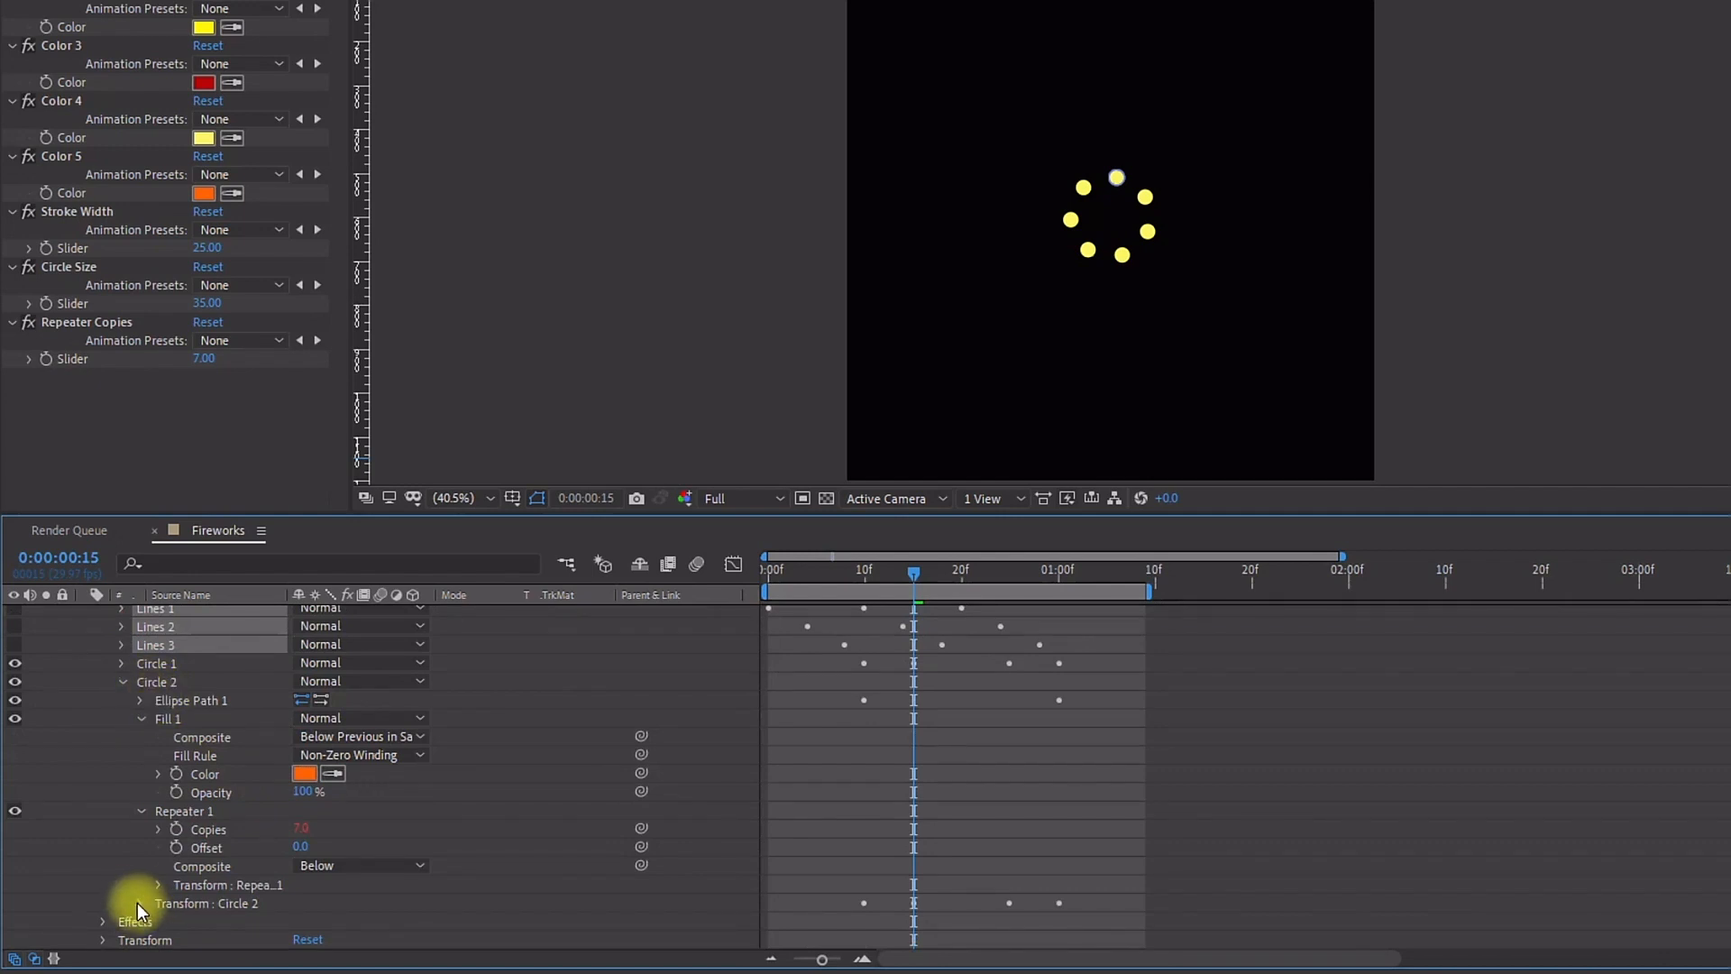
pyautogui.scroll(-2, 140, 902)
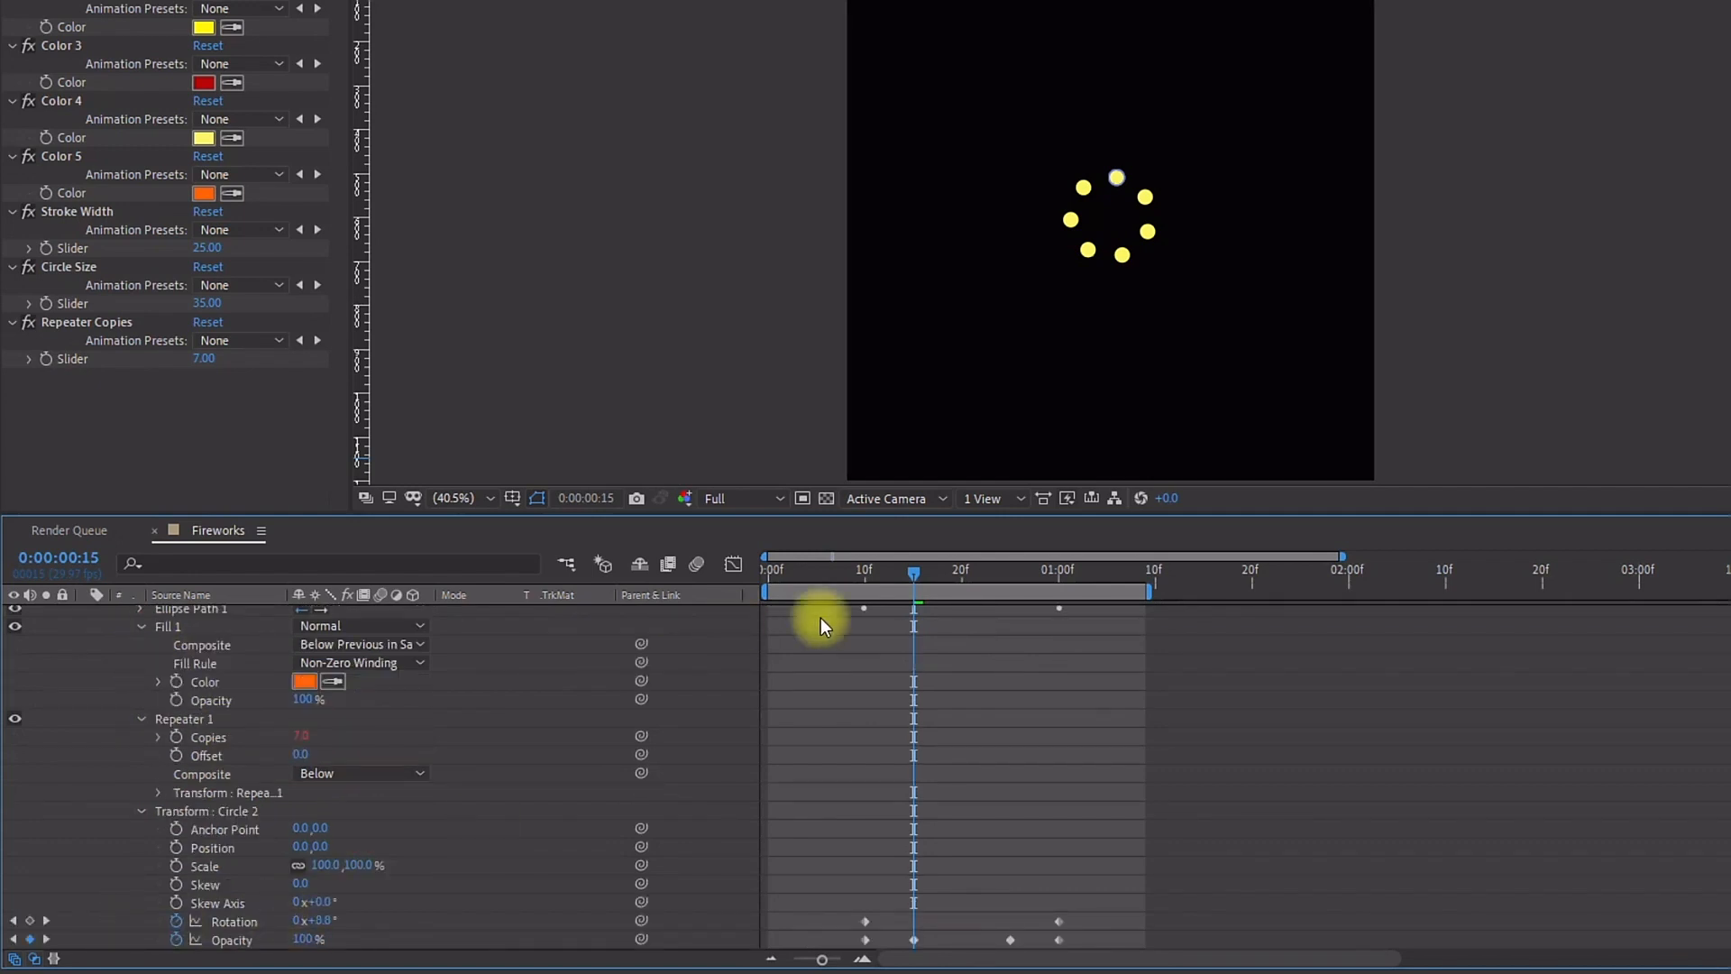
pyautogui.moveTo(852, 572); pyautogui.dragTo(981, 582)
pyautogui.click(233, 922)
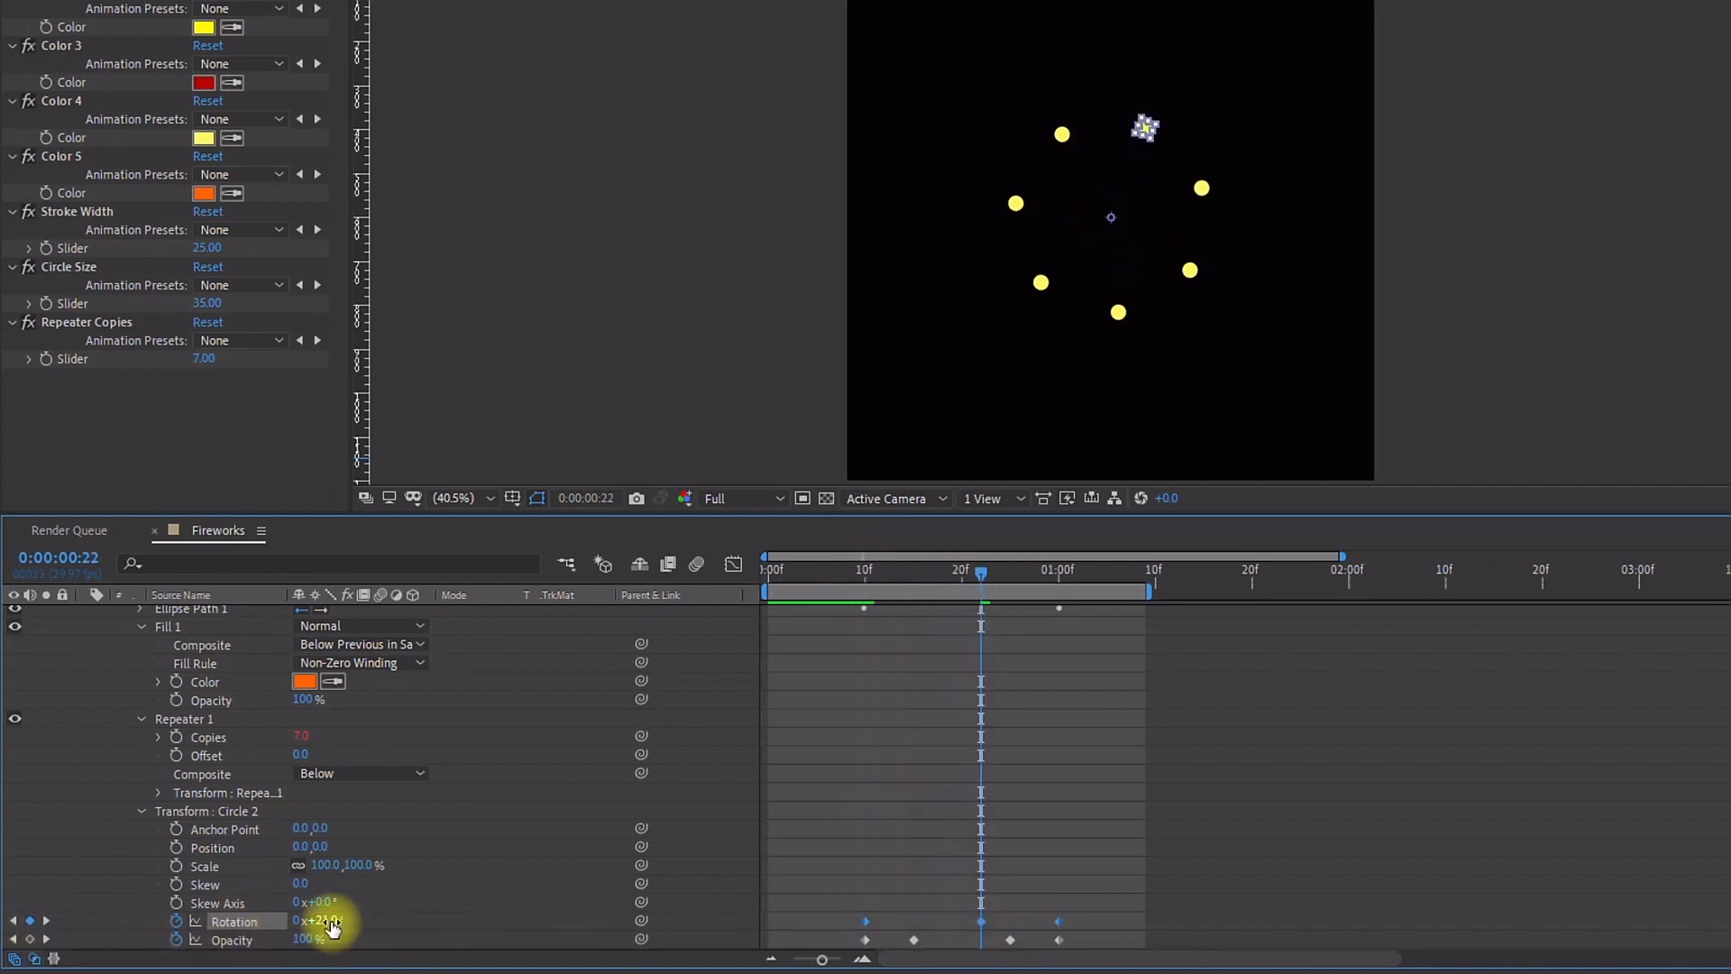
pyautogui.moveTo(337, 922); pyautogui.dragTo(365, 923)
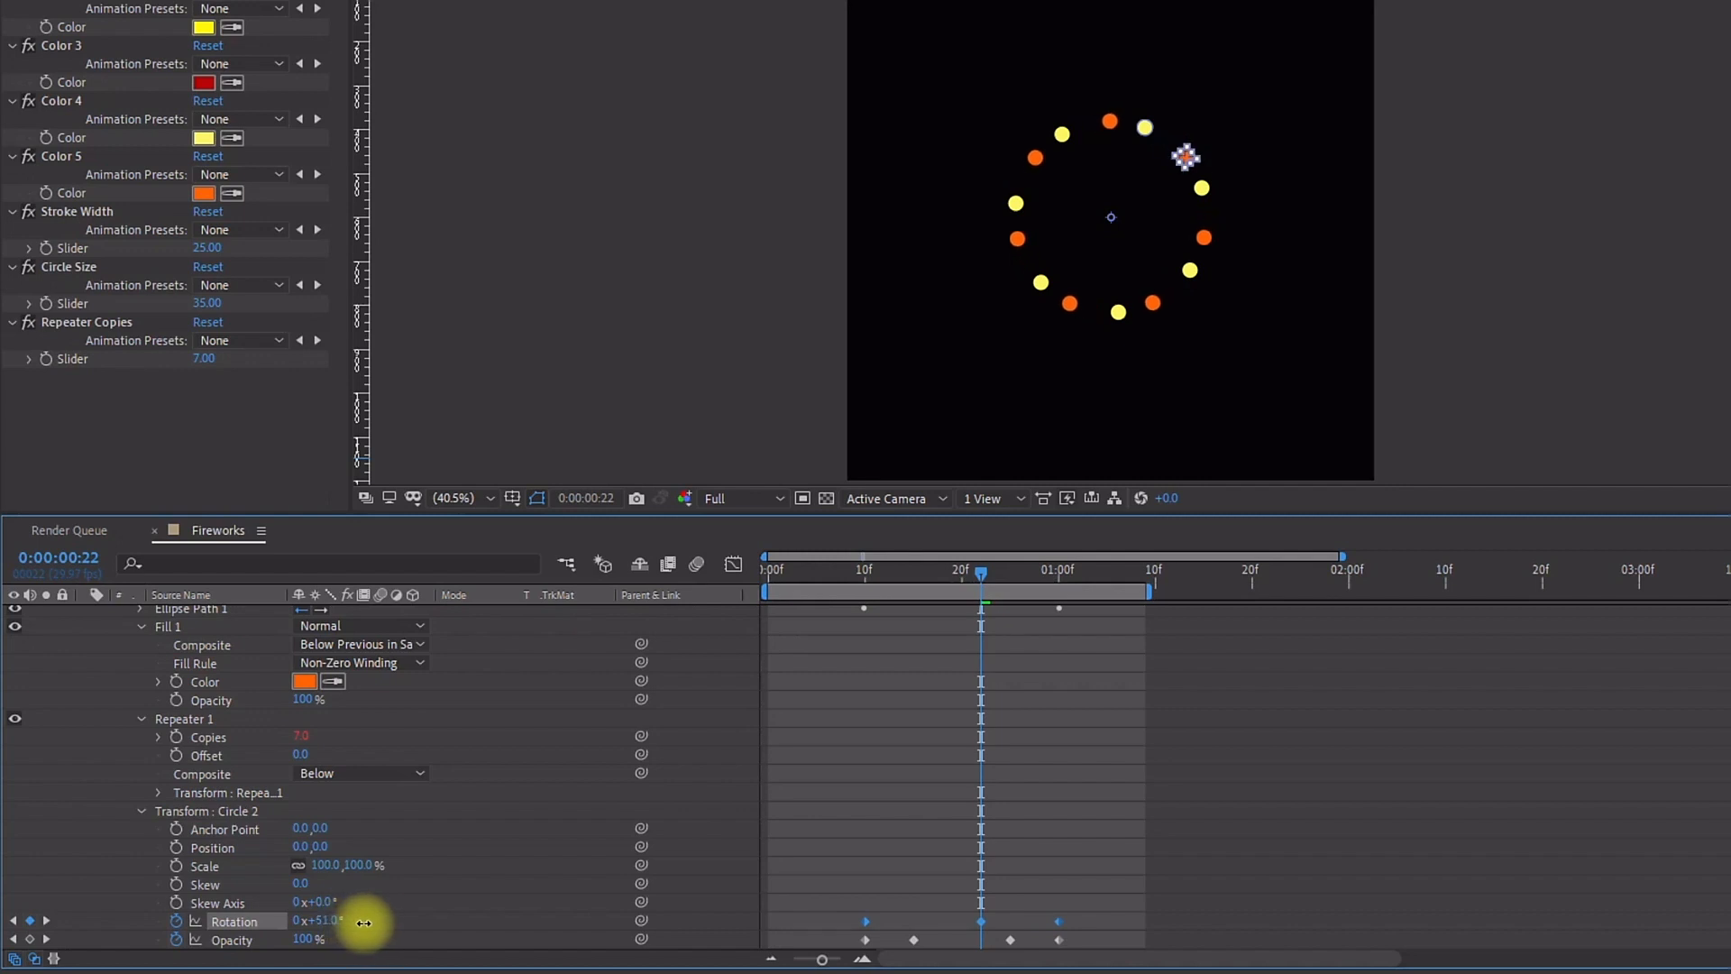
# Step: Expand Circle 2's Repeater 1 to examine its copies expression and transform
pyautogui.keyDown('ctrl'); pyautogui.click(142, 719); pyautogui.keyUp('ctrl')
pyautogui.keyDown('ctrl'); pyautogui.click(140, 757); pyautogui.keyUp('ctrl')
pyautogui.scroll(-1, 170, 764)
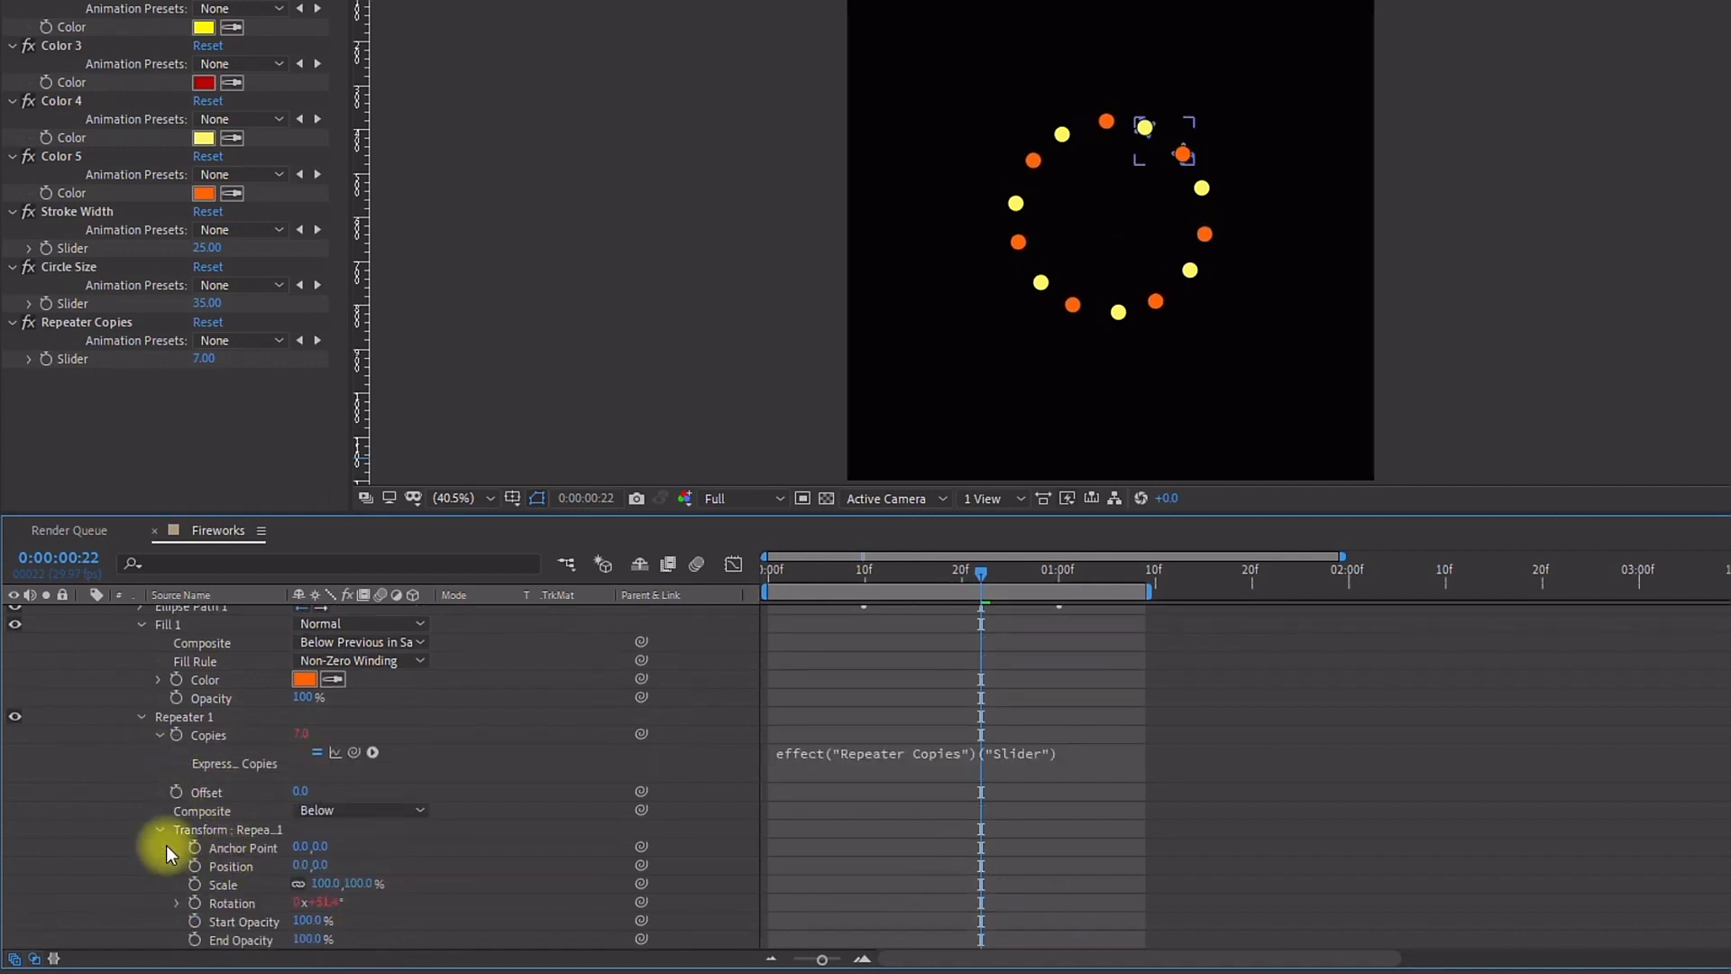
# Step: Expand Circle 2's repeater transform and open the Rotation property's expression for viewing
pyautogui.click(202, 829)
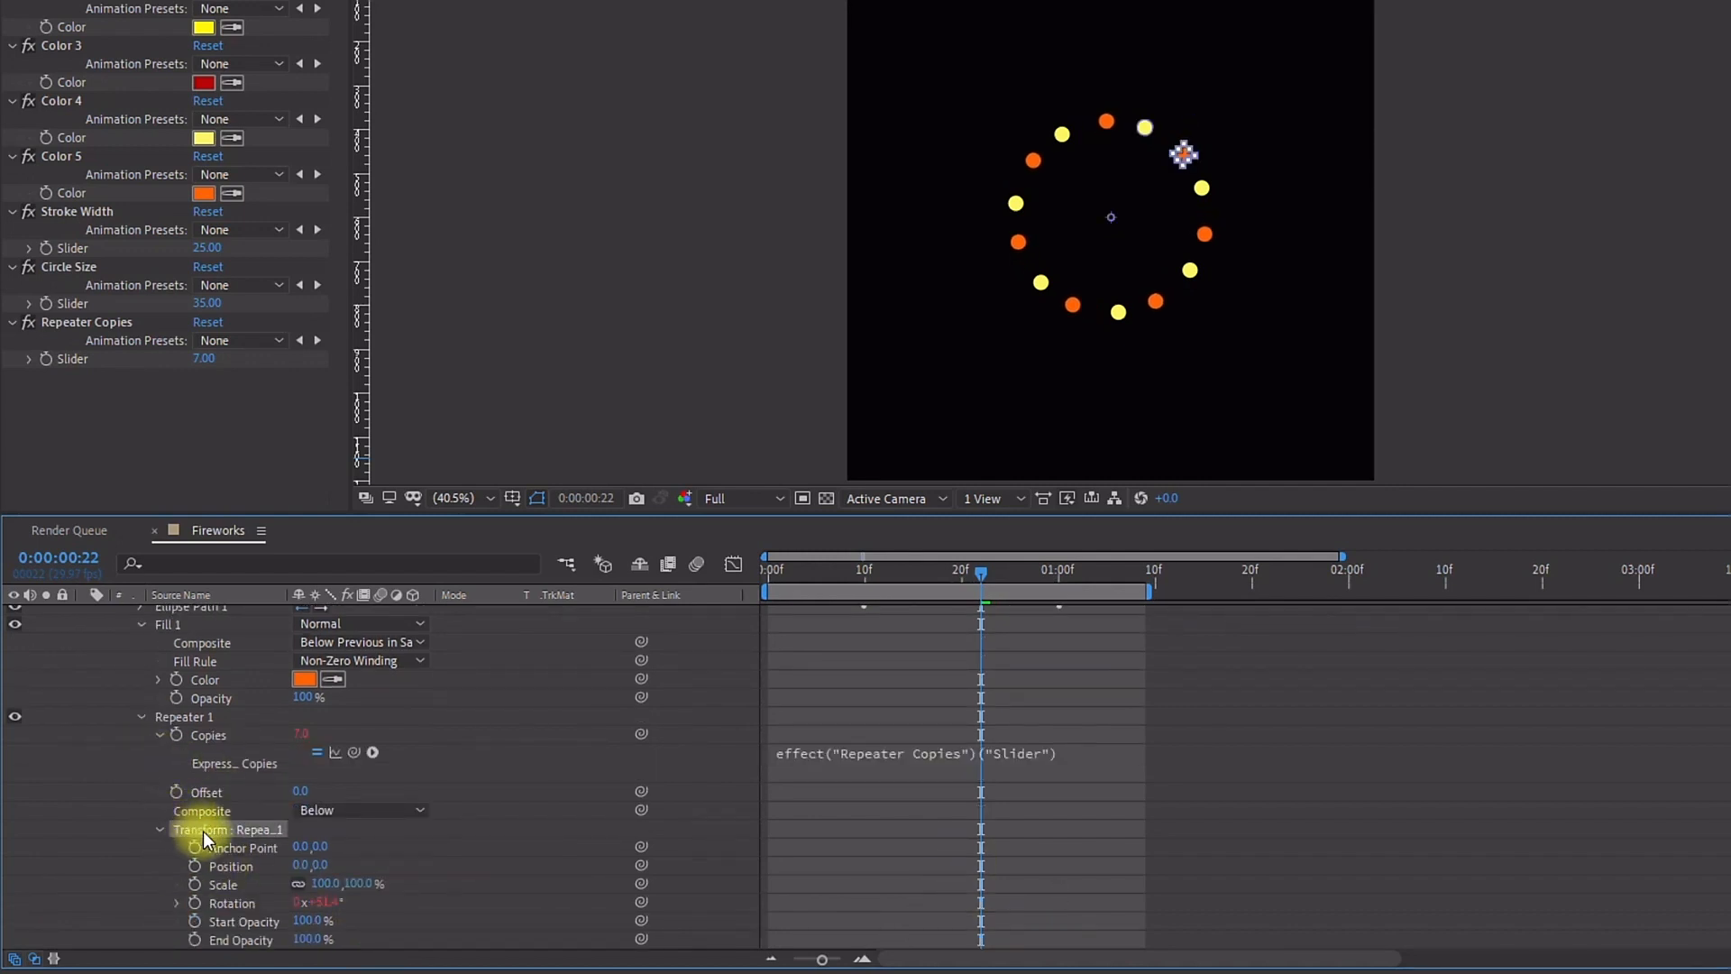
pyautogui.keyDown('alt'); pyautogui.click(195, 903); pyautogui.keyUp('alt')
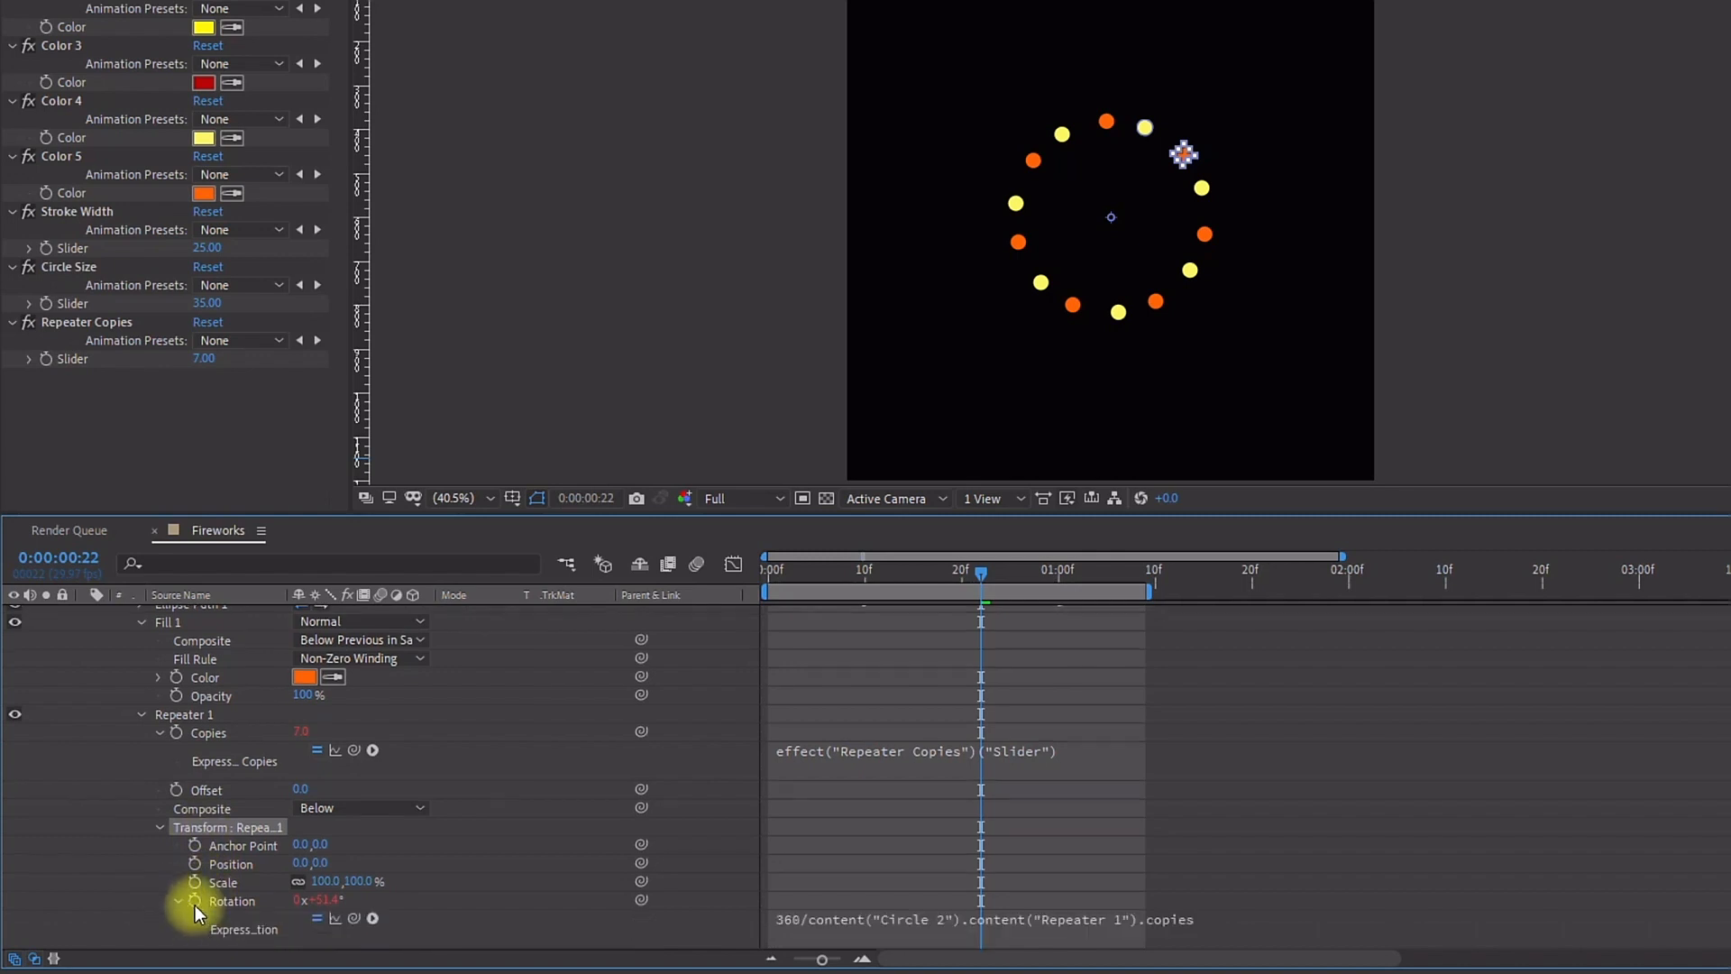
pyautogui.click(837, 916)
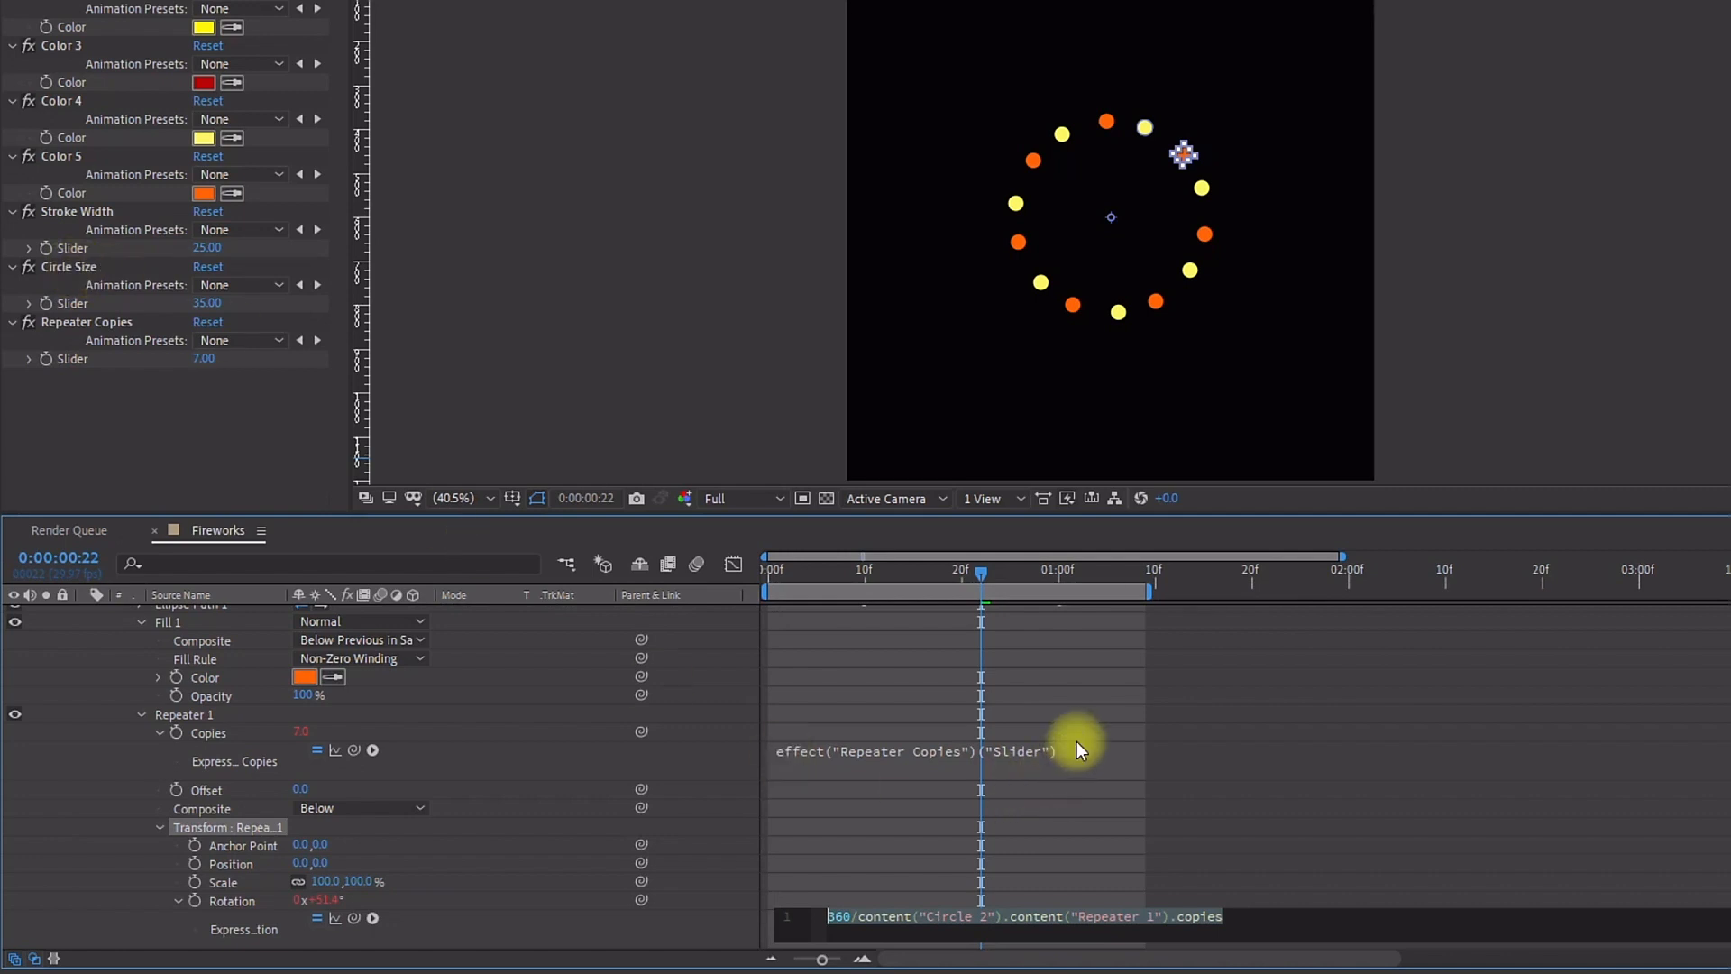
# Step: Edit Circle 2's repeater copies expression to subtract 3 from the slider, then to add 3 instead
pyautogui.click(1122, 748)
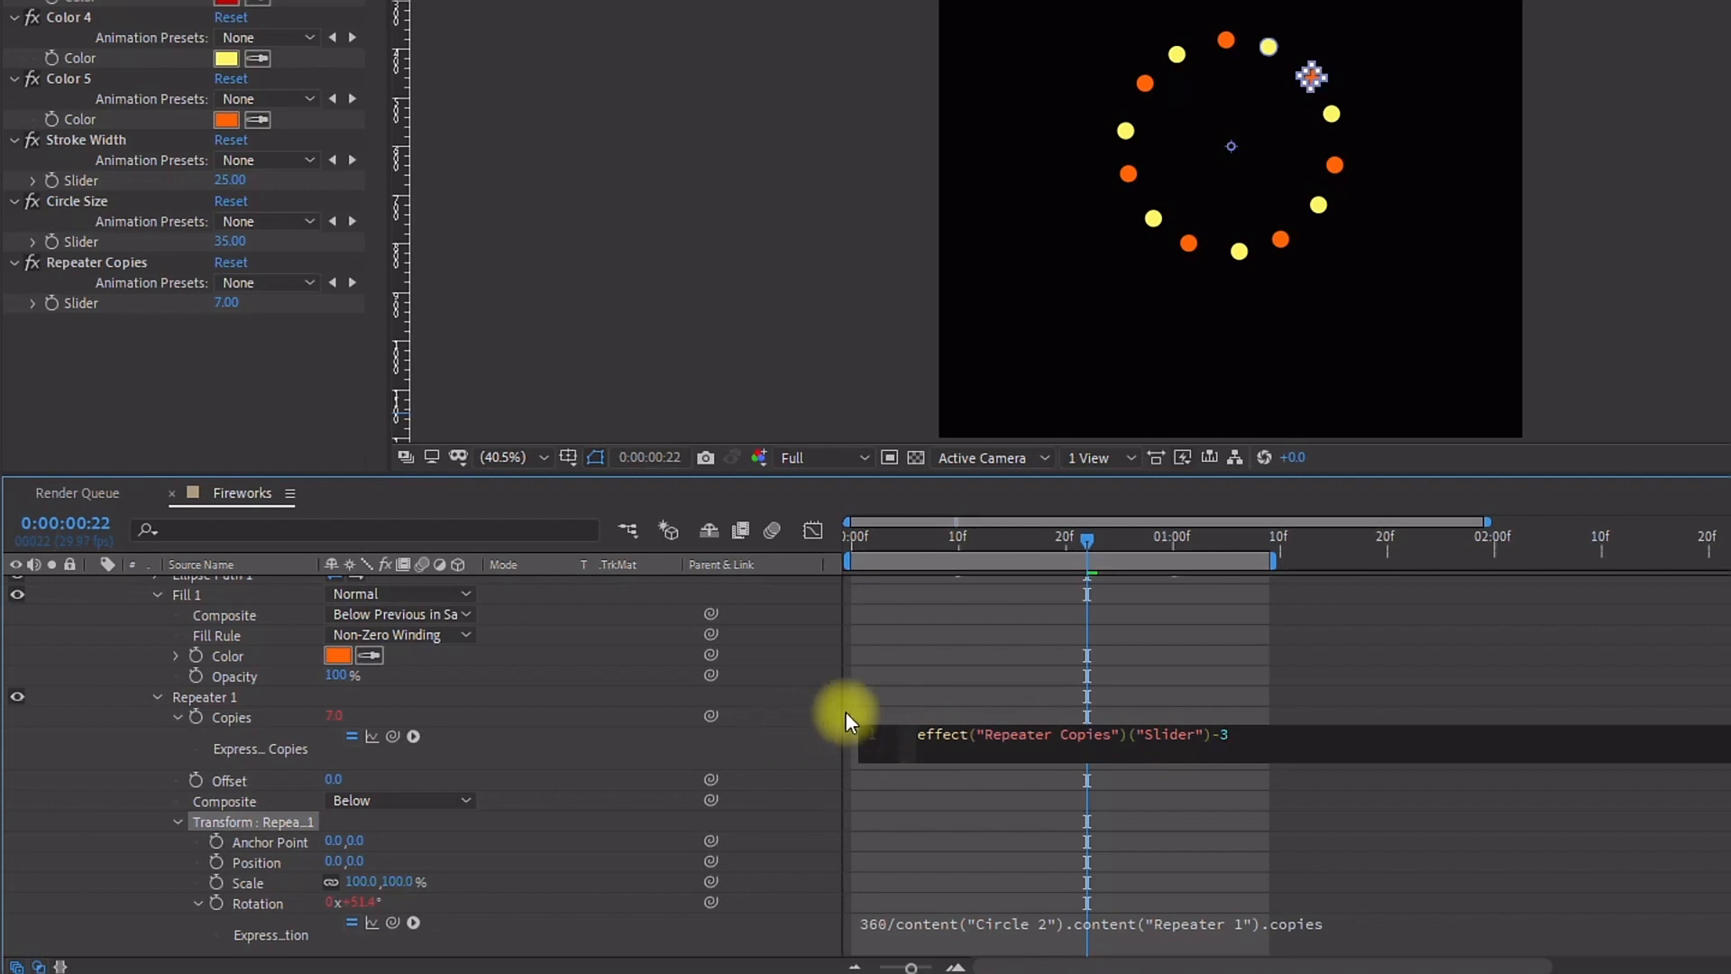
pyautogui.click(799, 721)
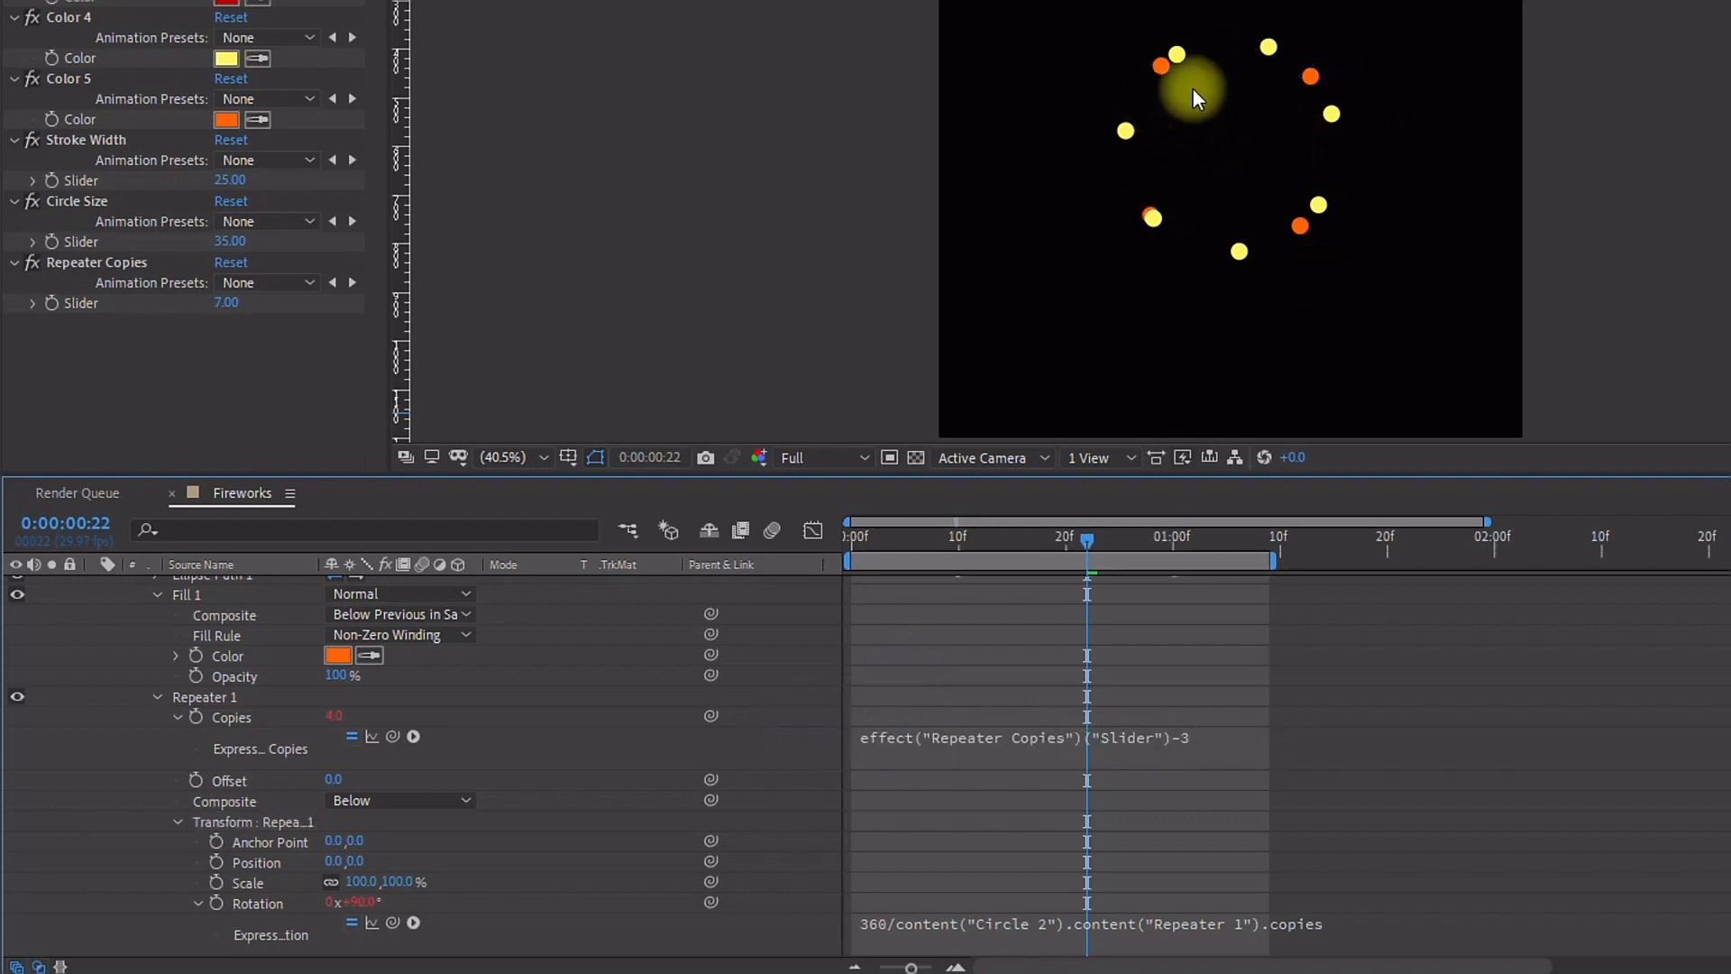
pyautogui.scroll(3, 164, 669)
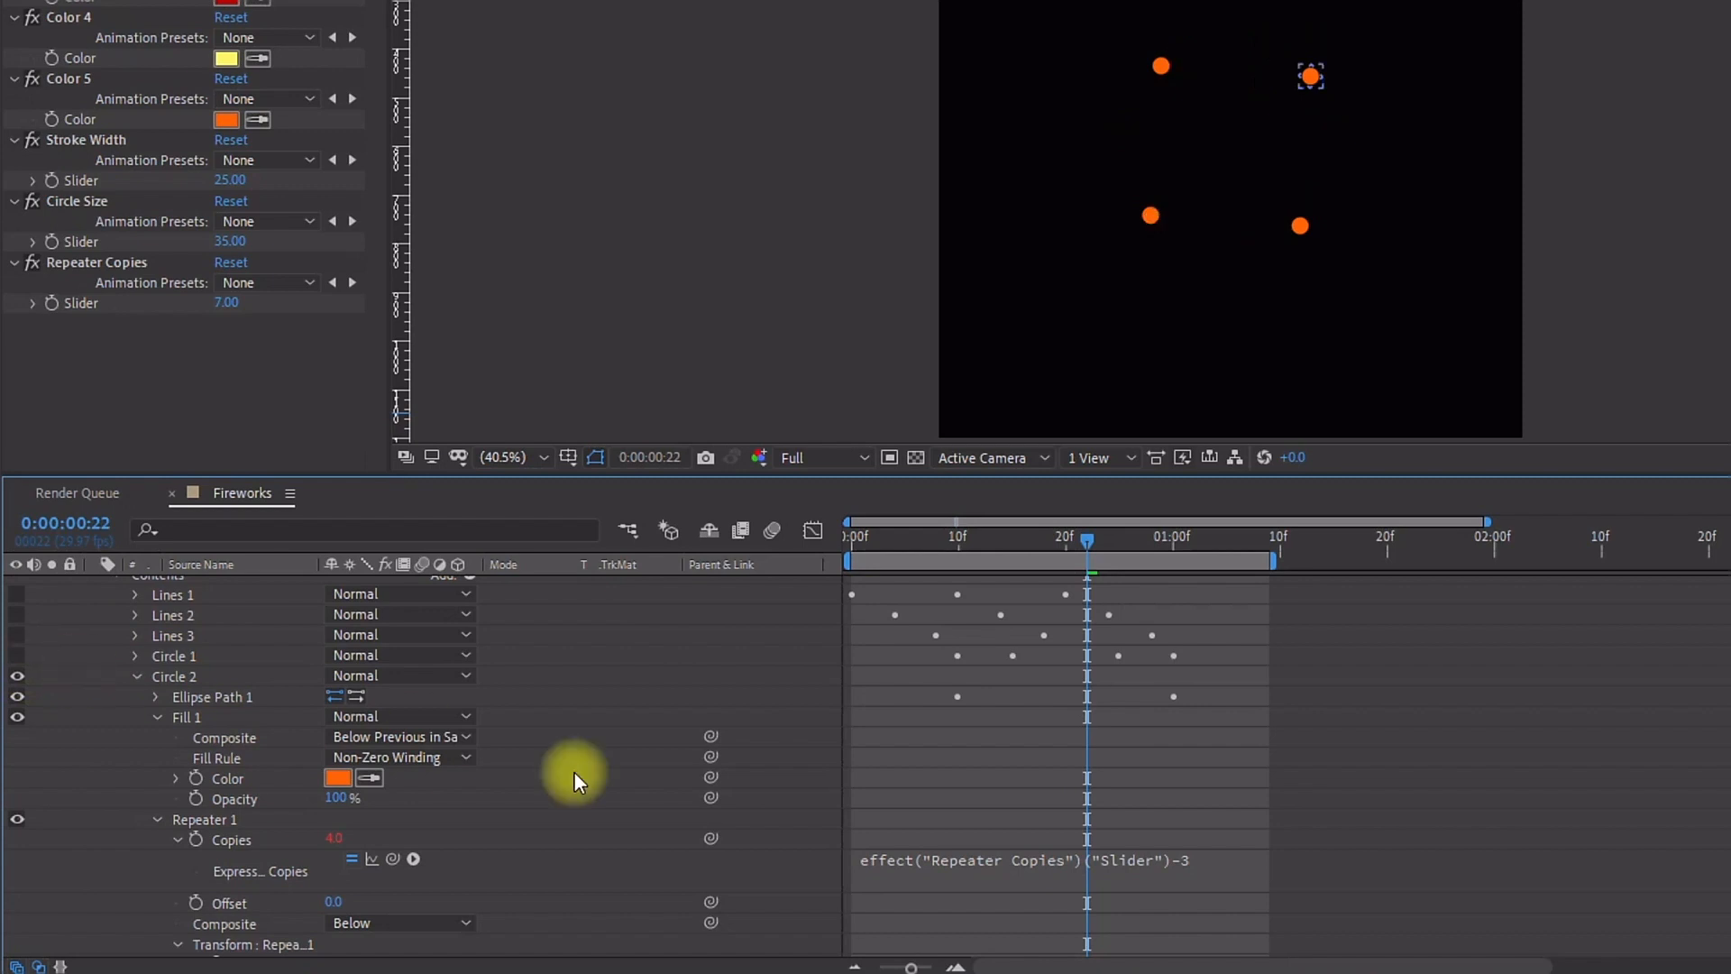
pyautogui.click(1192, 860)
pyautogui.press('BackSpace')
pyautogui.press('BackSpace')
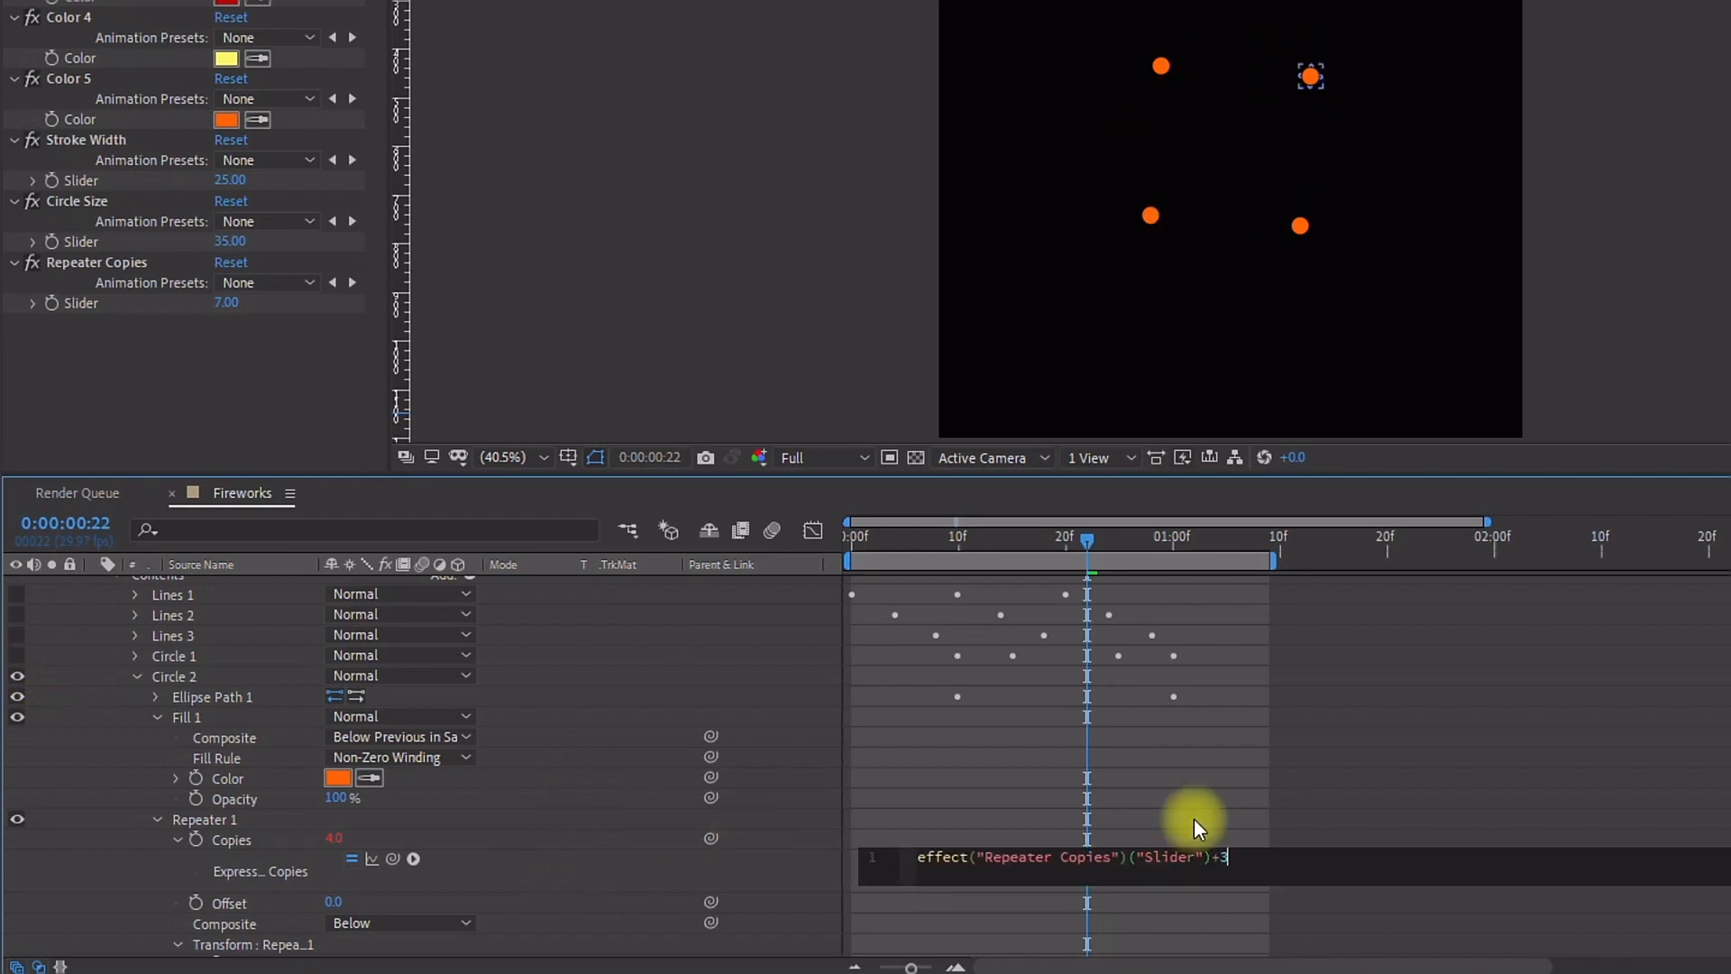
pyautogui.write('+3')
pyautogui.click(1231, 146)
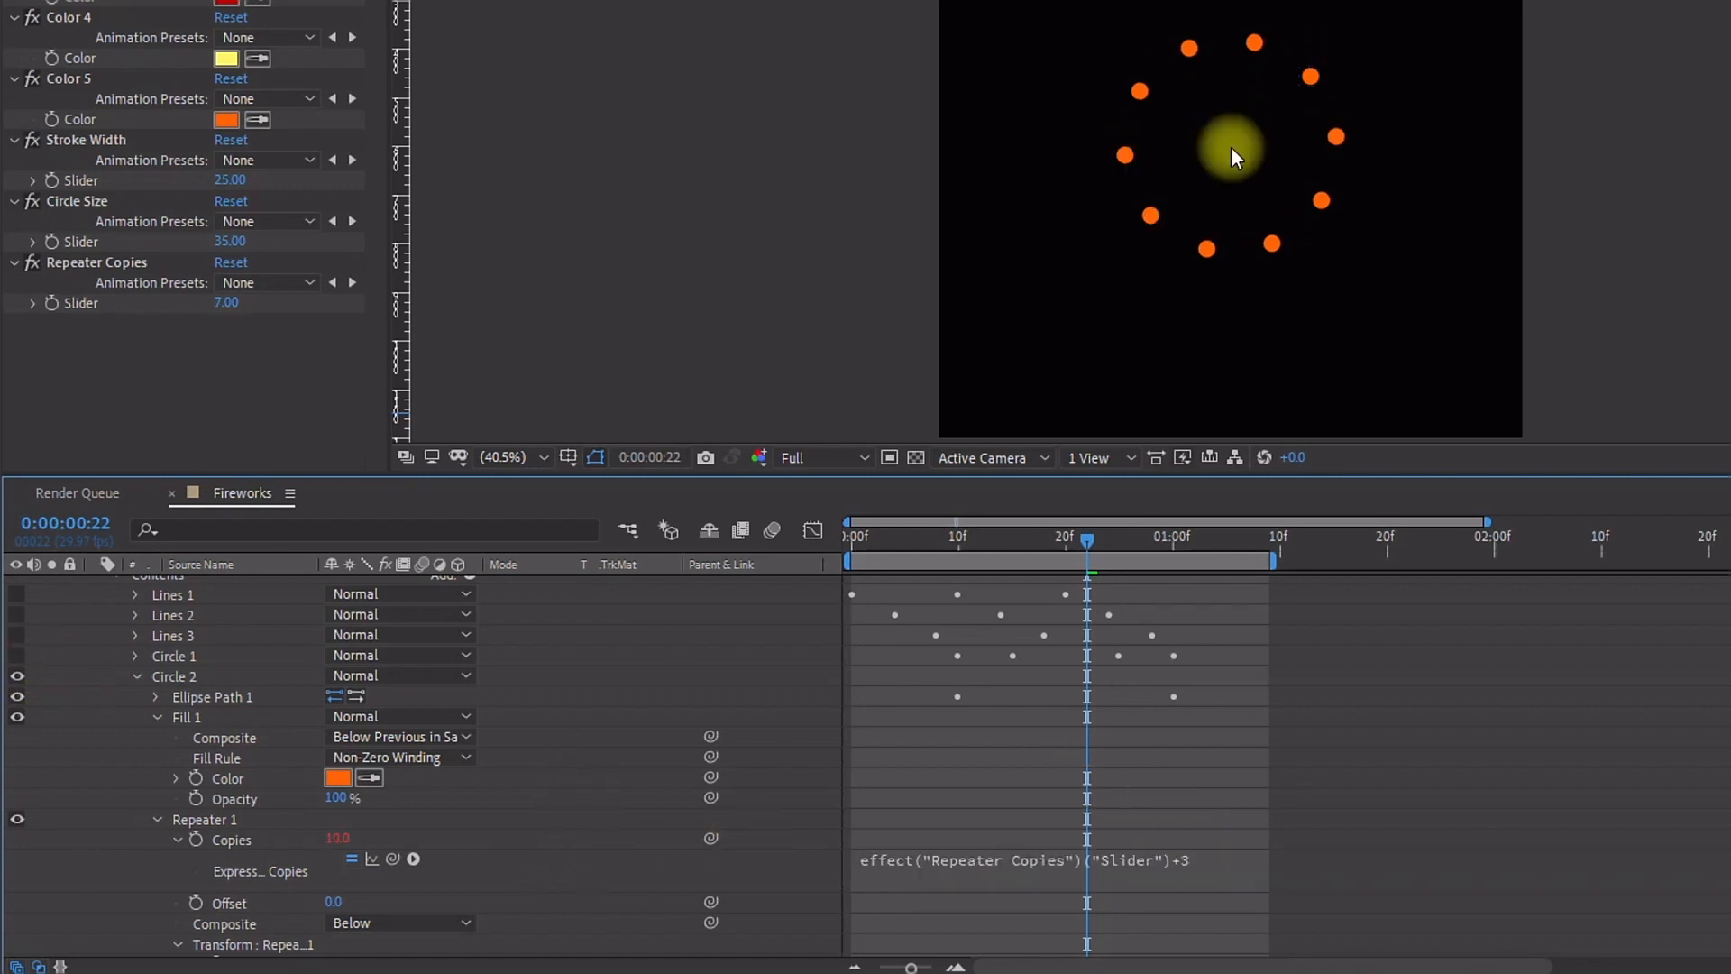
# Step: Show the Lines 1, Lines 2, Lines 3 and Circle 1 groups again
pyautogui.scroll(-3, 635, 844)
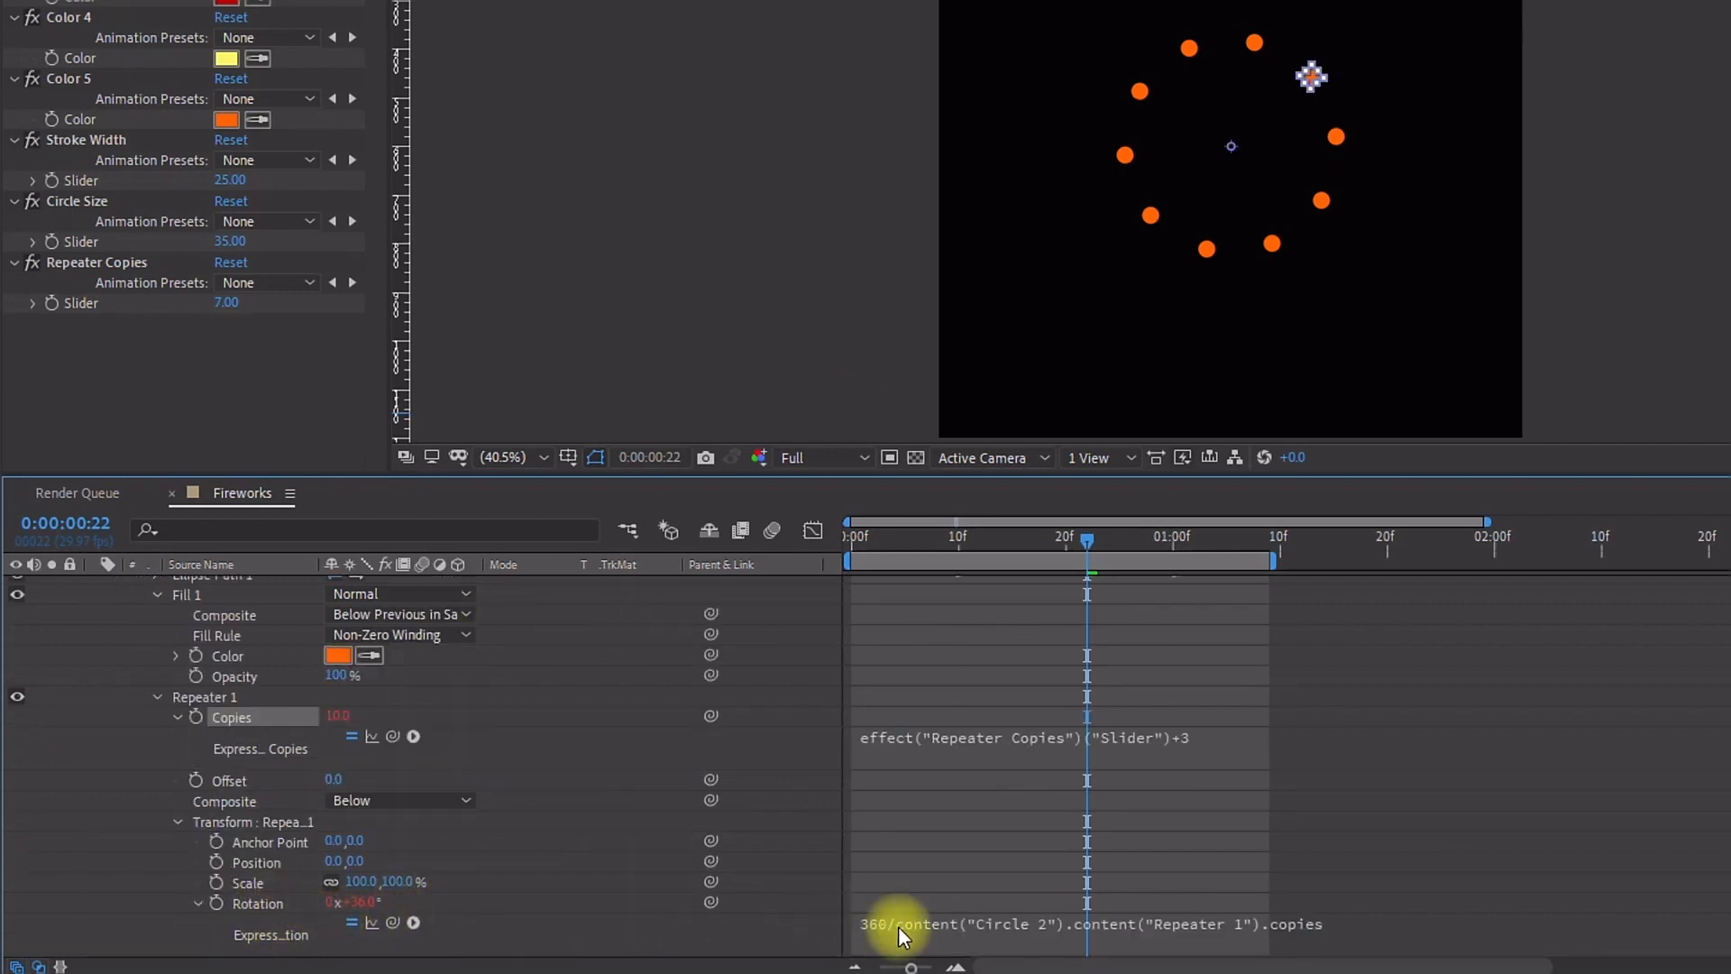
pyautogui.click(229, 727)
pyautogui.scroll(4, 99, 666)
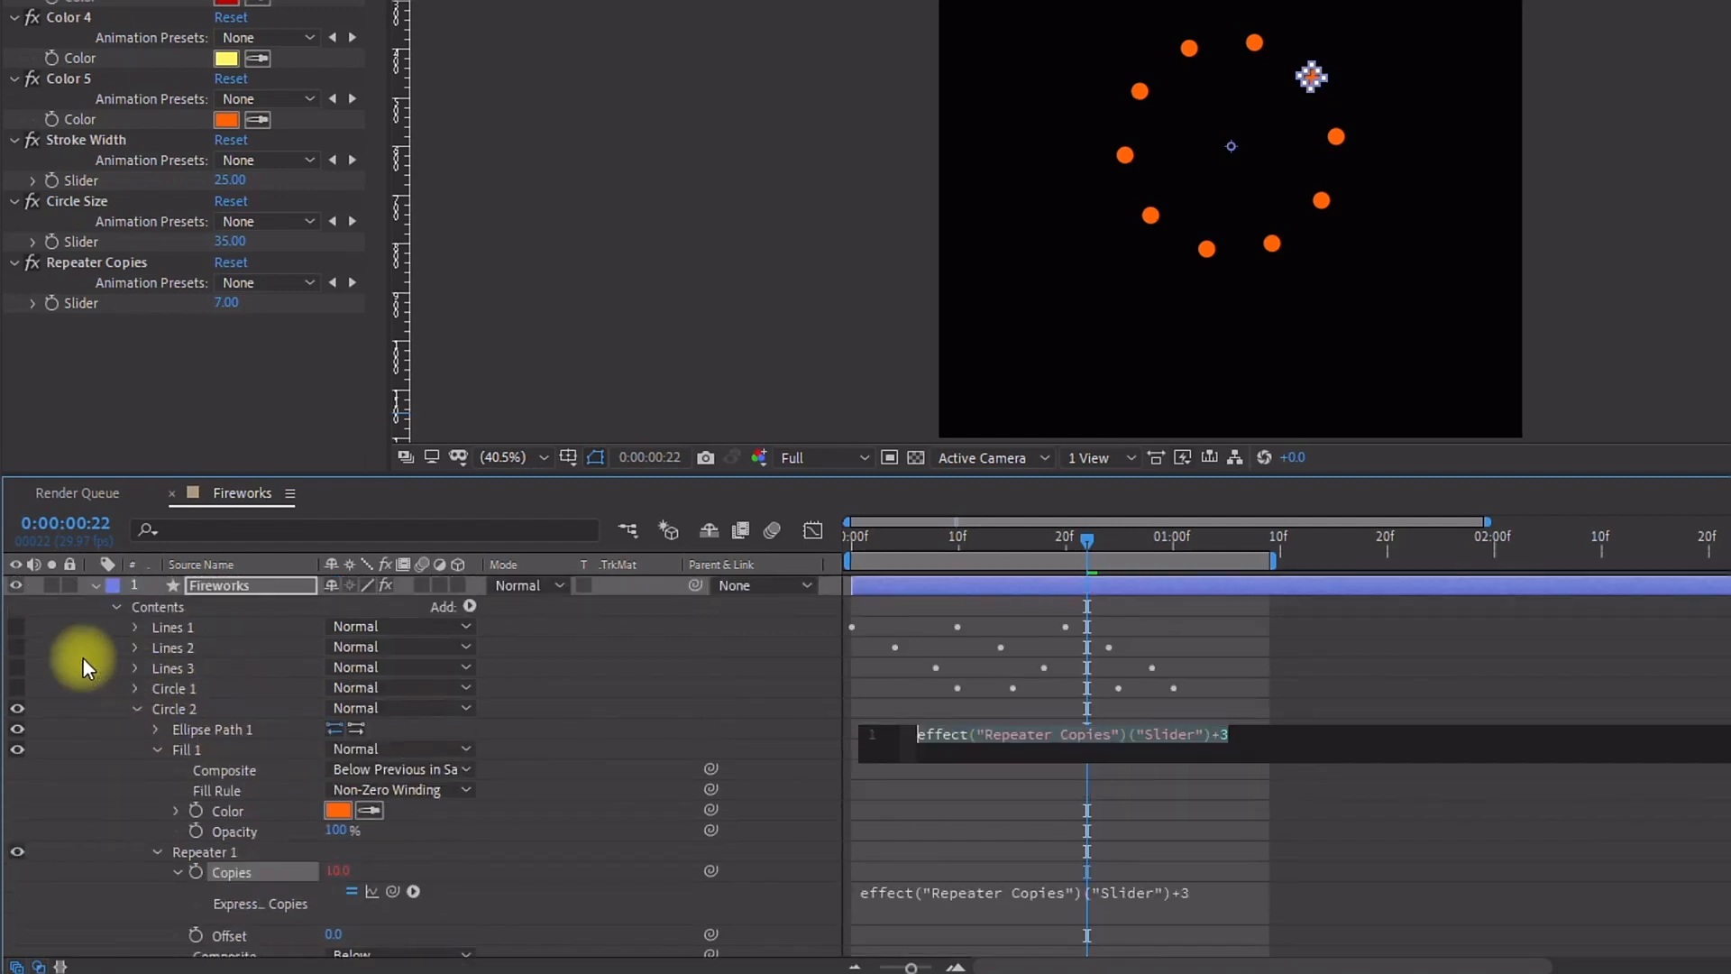
pyautogui.moveTo(25, 624); pyautogui.dragTo(18, 688)
pyautogui.moveTo(1142, 539); pyautogui.dragTo(1075, 559)
# Step: Set Circle 2's ellipse path Position to 0, -257 at the one-second keyframe and play the preview
pyautogui.click(174, 709)
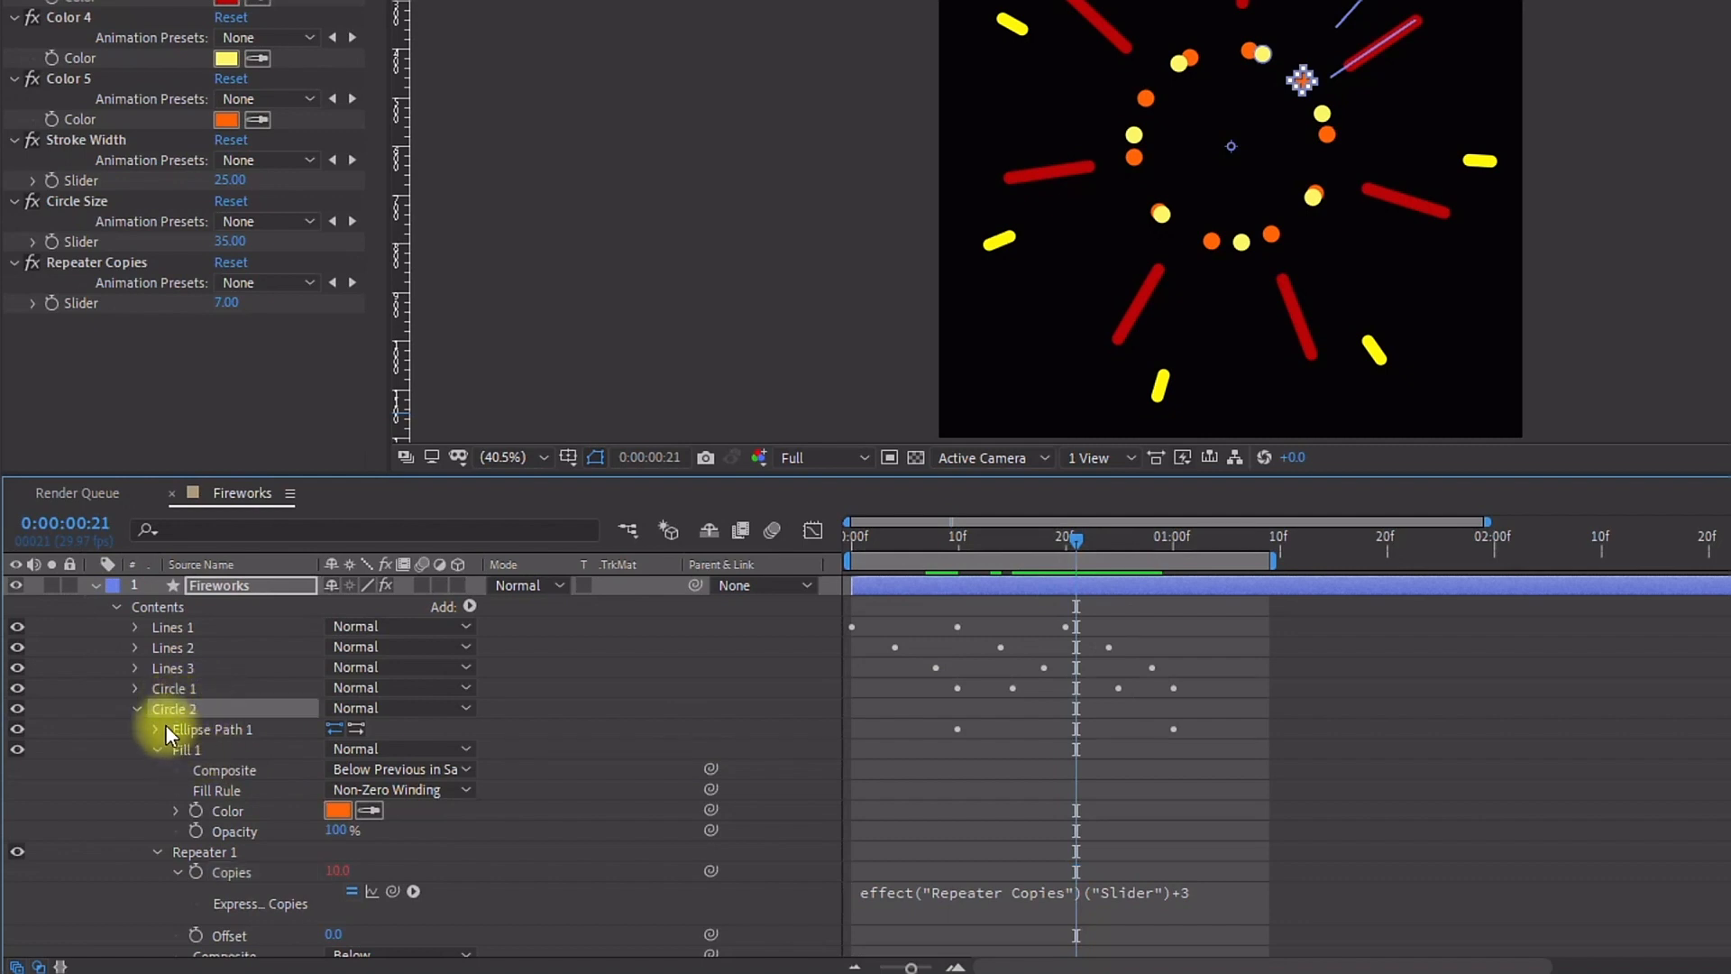
pyautogui.click(156, 729)
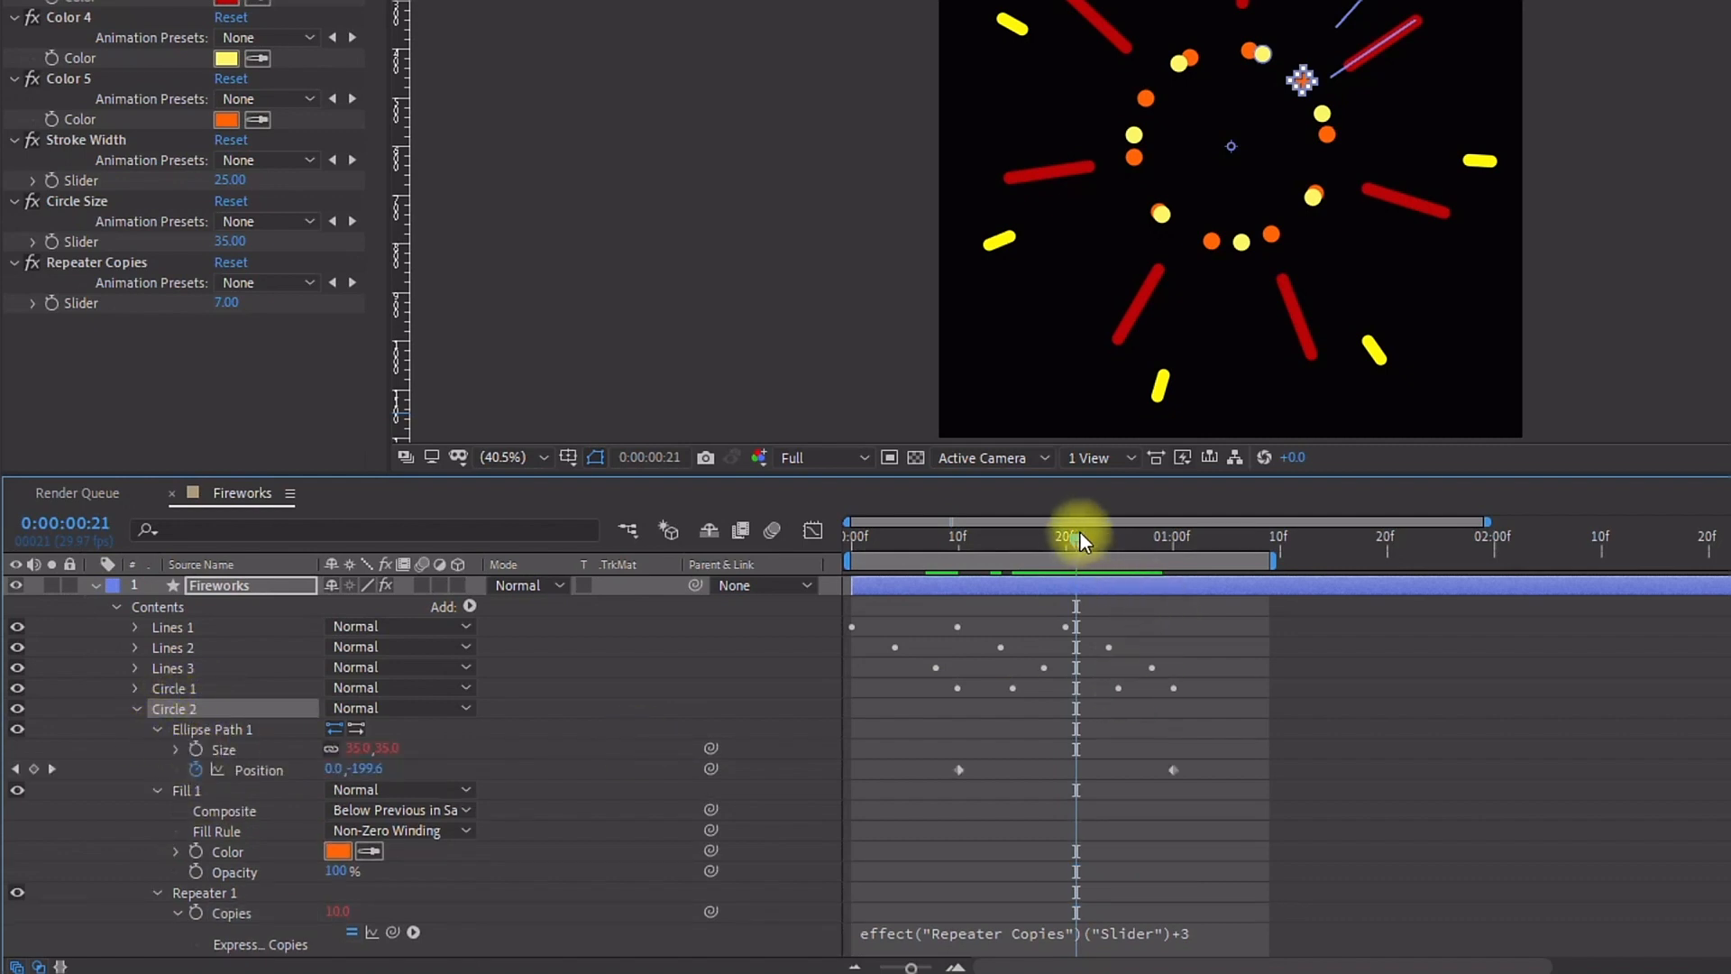
pyautogui.moveTo(1075, 533); pyautogui.dragTo(1175, 538)
pyautogui.moveTo(374, 769); pyautogui.dragTo(514, 747)
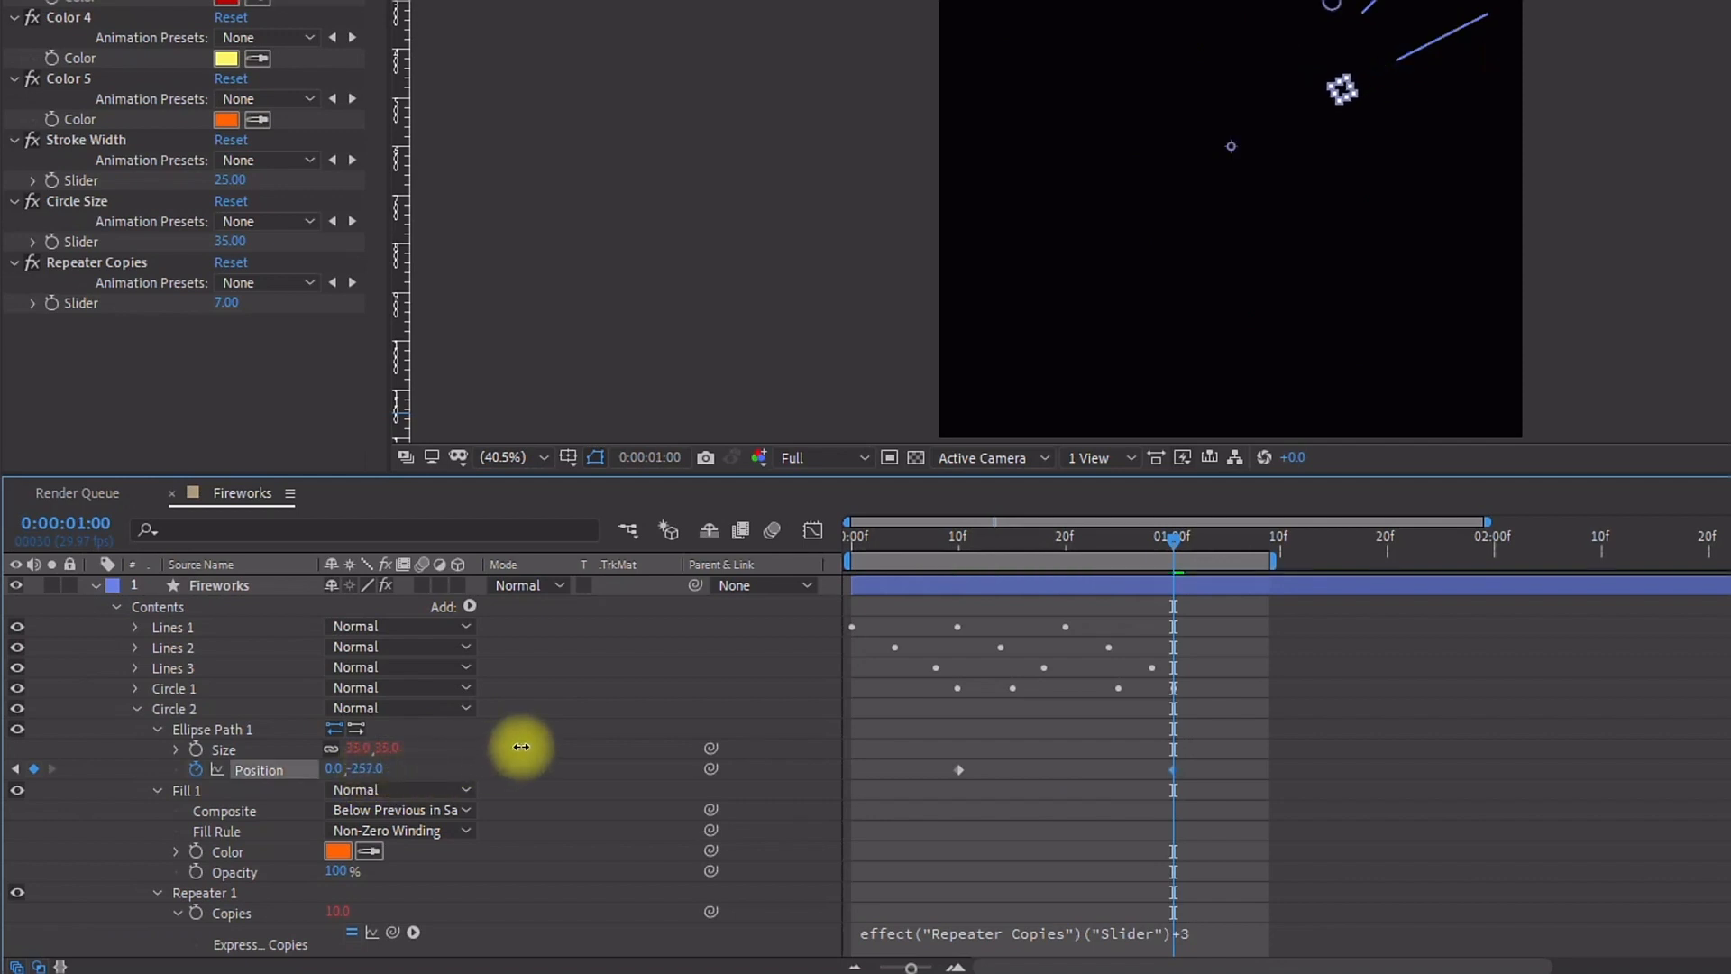
pyautogui.press('space')
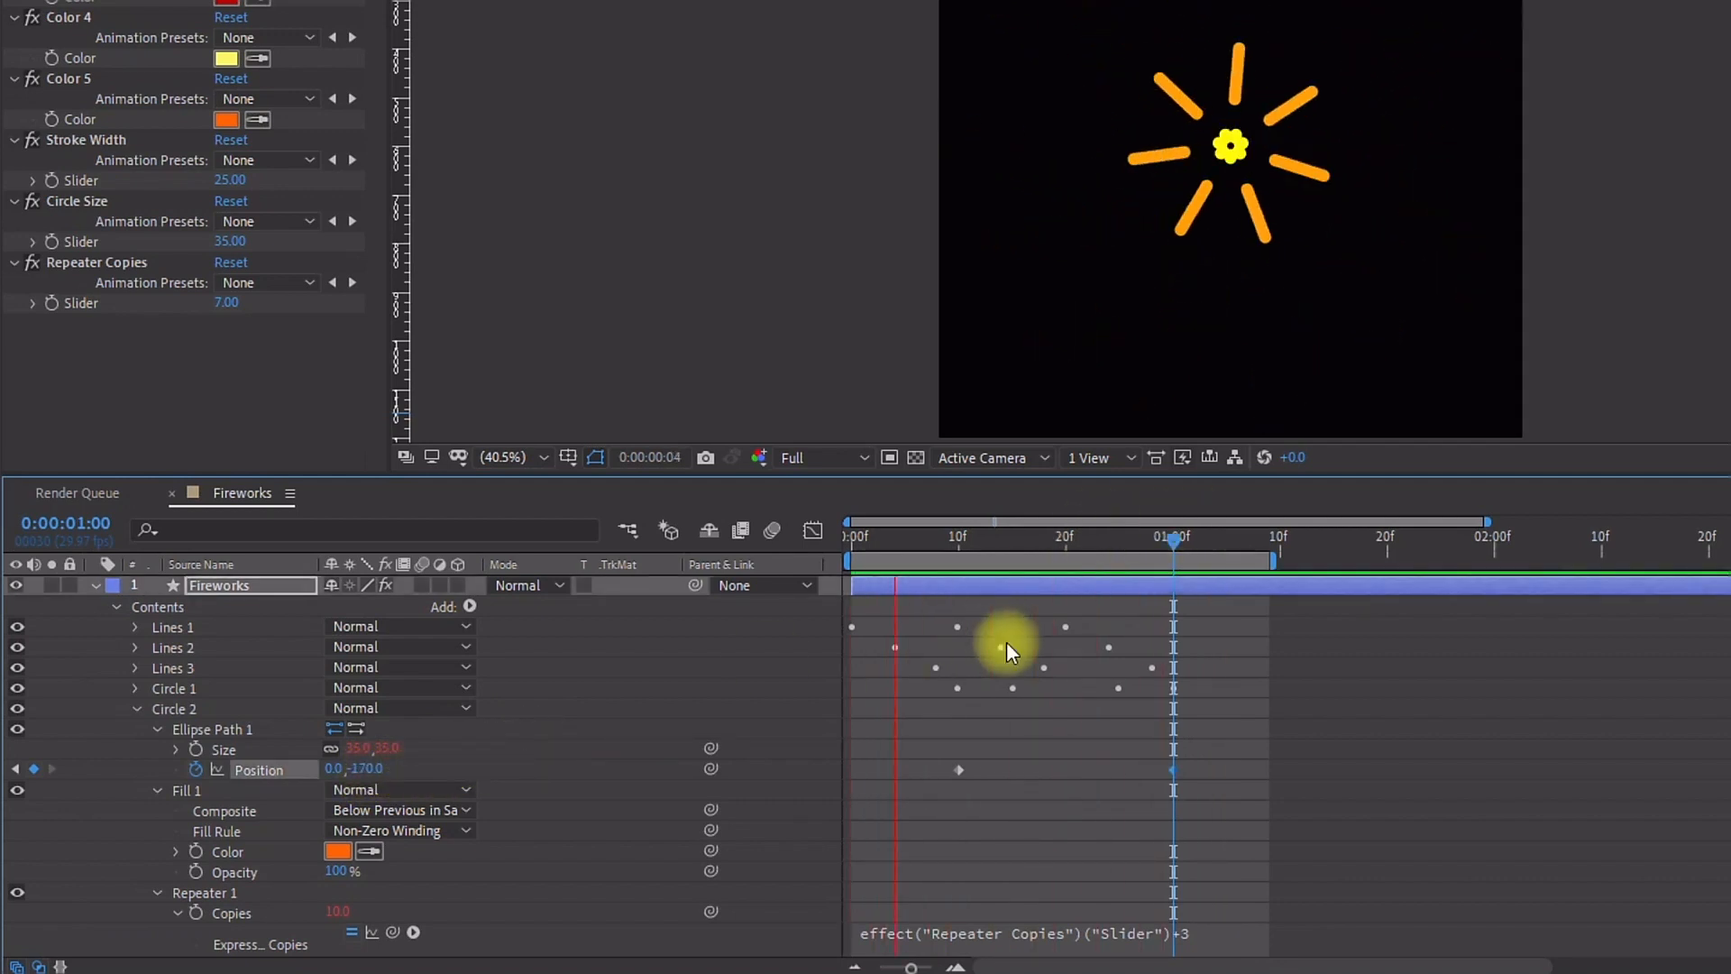
# Step: Change Circle 2's copies expression to subtract 2 from the Repeater Copies slider and preview the animation
pyautogui.click(1198, 929)
pyautogui.click(1246, 918)
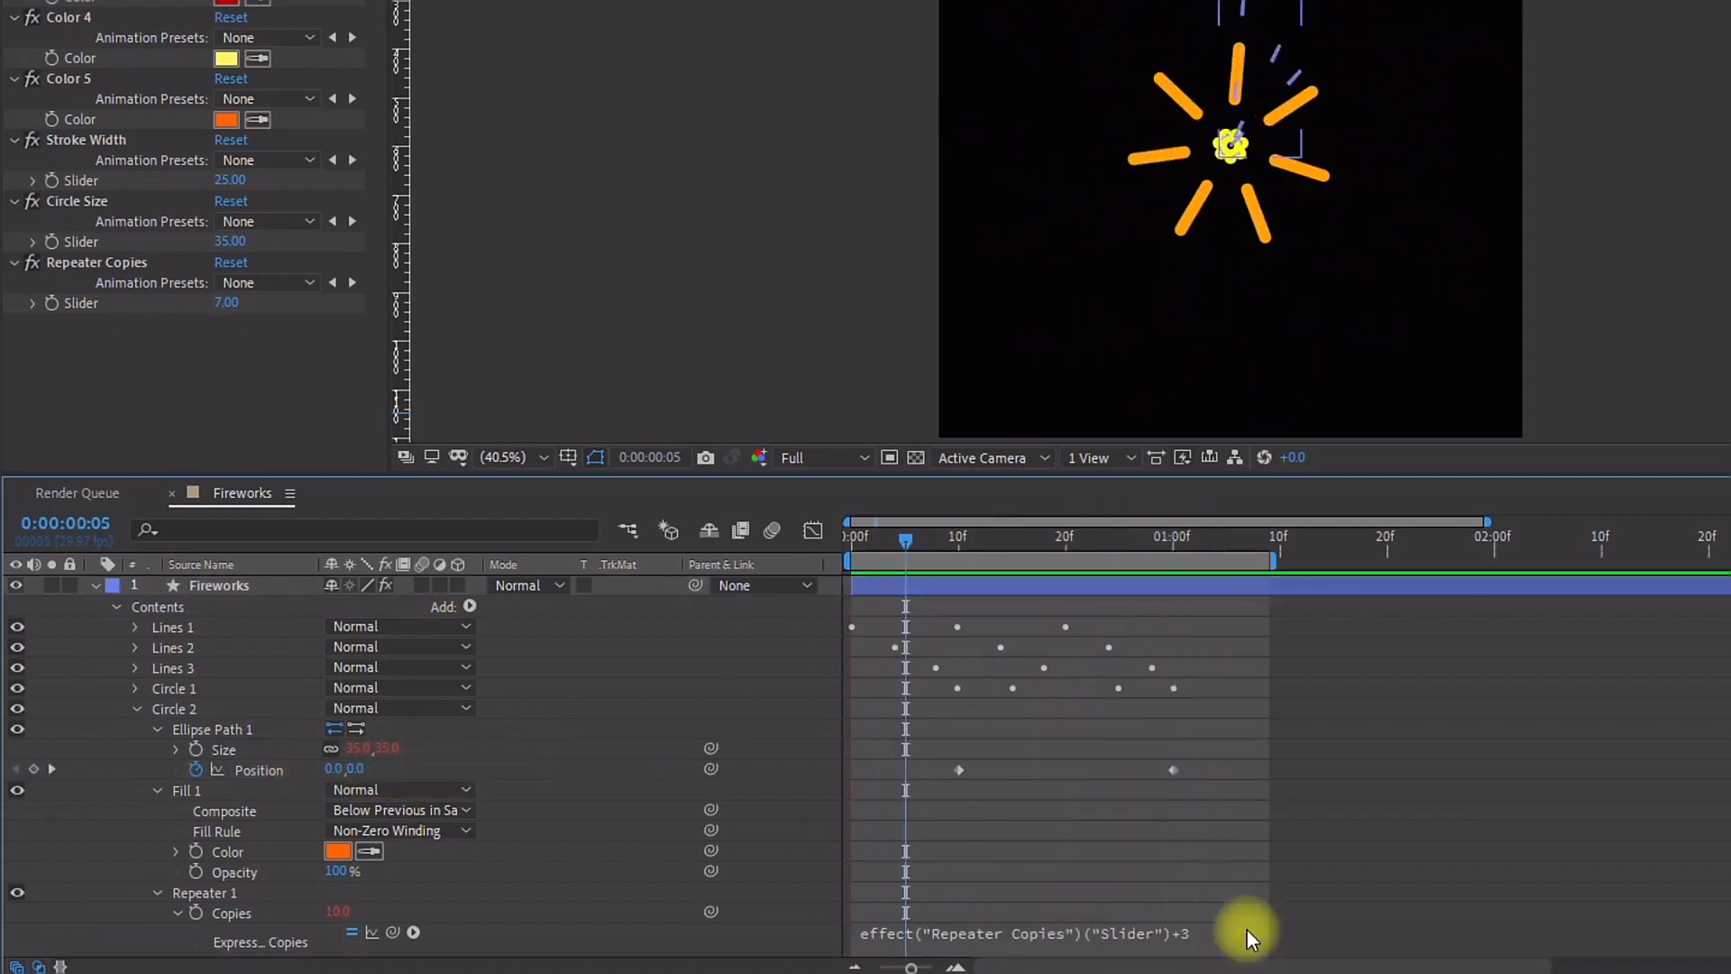
pyautogui.click(1161, 930)
pyautogui.press('BackSpace')
pyautogui.press('BackSpace')
pyautogui.write('-2')
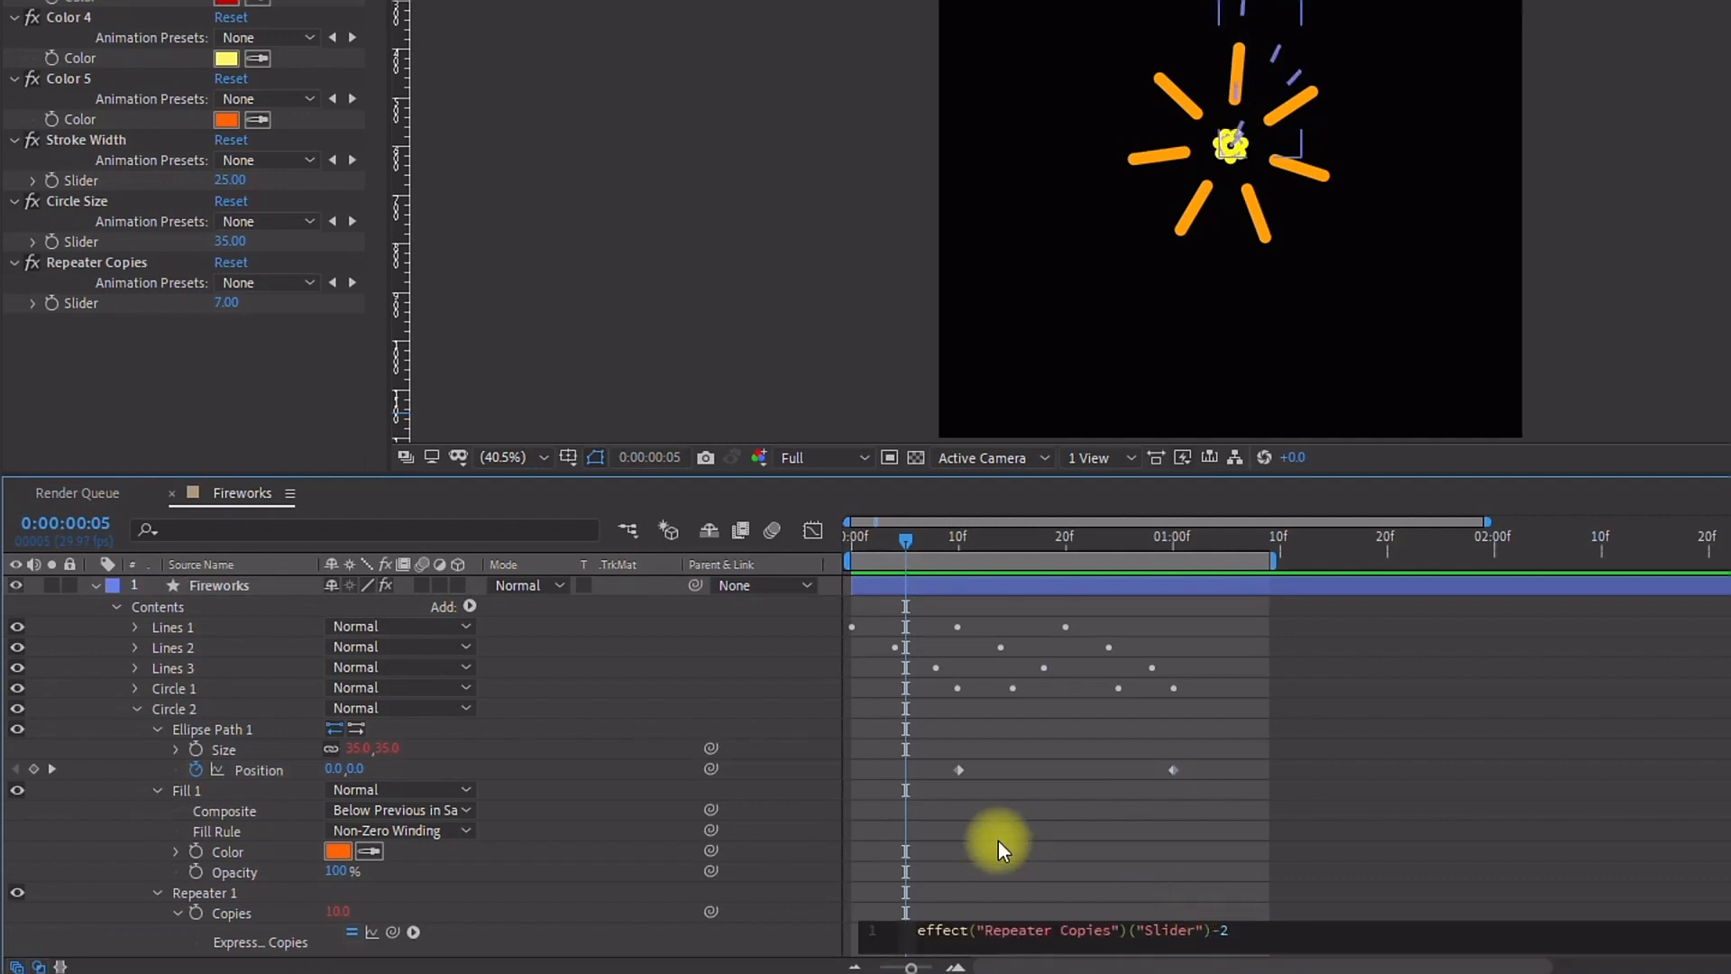
pyautogui.click(998, 839)
pyautogui.press('space')
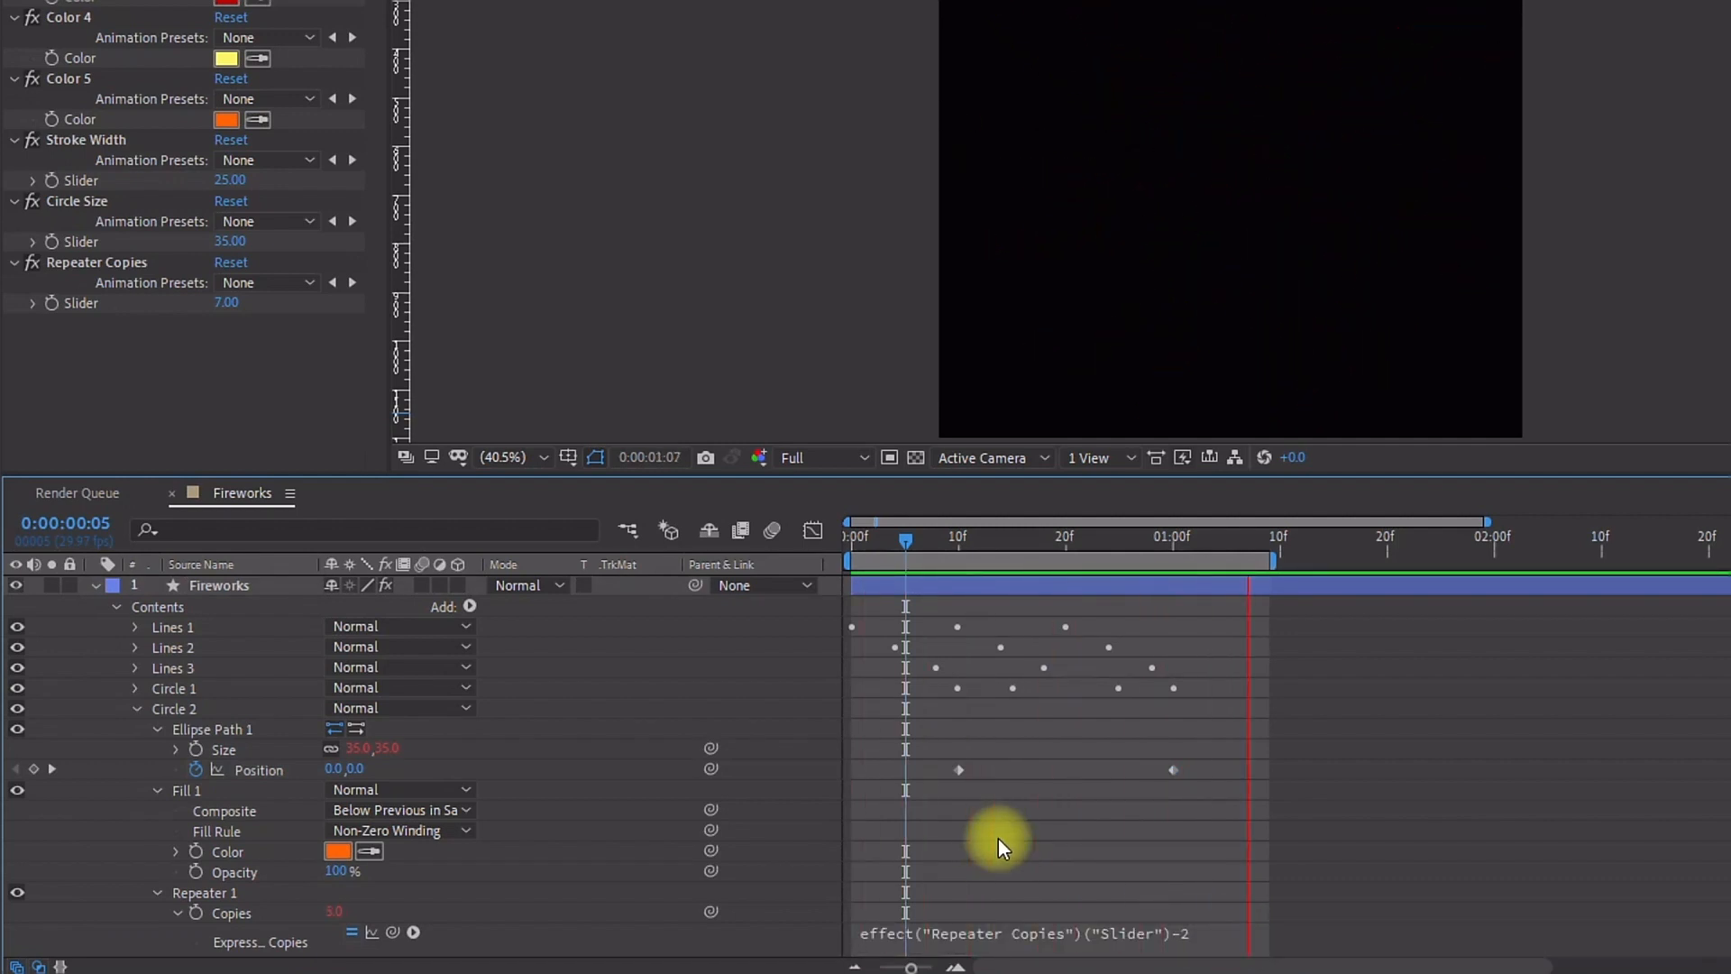
pyautogui.press('space')
# Step: Reveal the Fireworks layer's keyframes and shift Circle 1 and Circle 2's keyframes about four frames later
pyautogui.click(137, 709)
pyautogui.moveTo(613, 479); pyautogui.dragTo(613, 382)
pyautogui.click(181, 490)
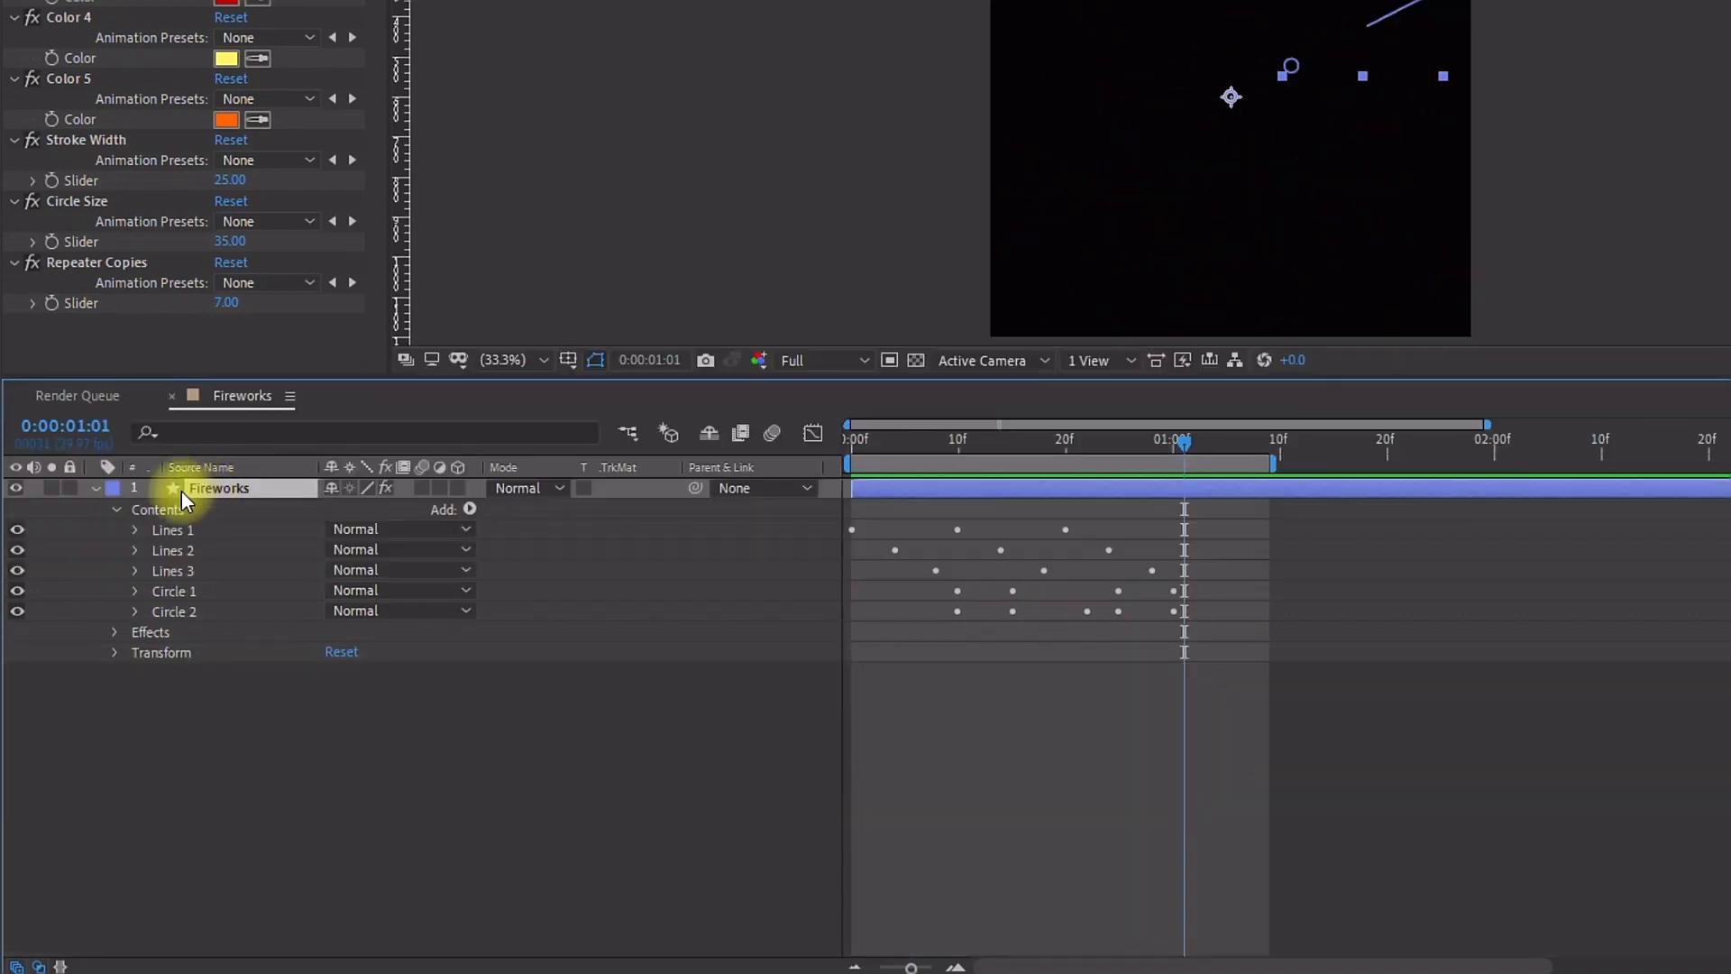
pyautogui.click(95, 488)
pyautogui.press('u')
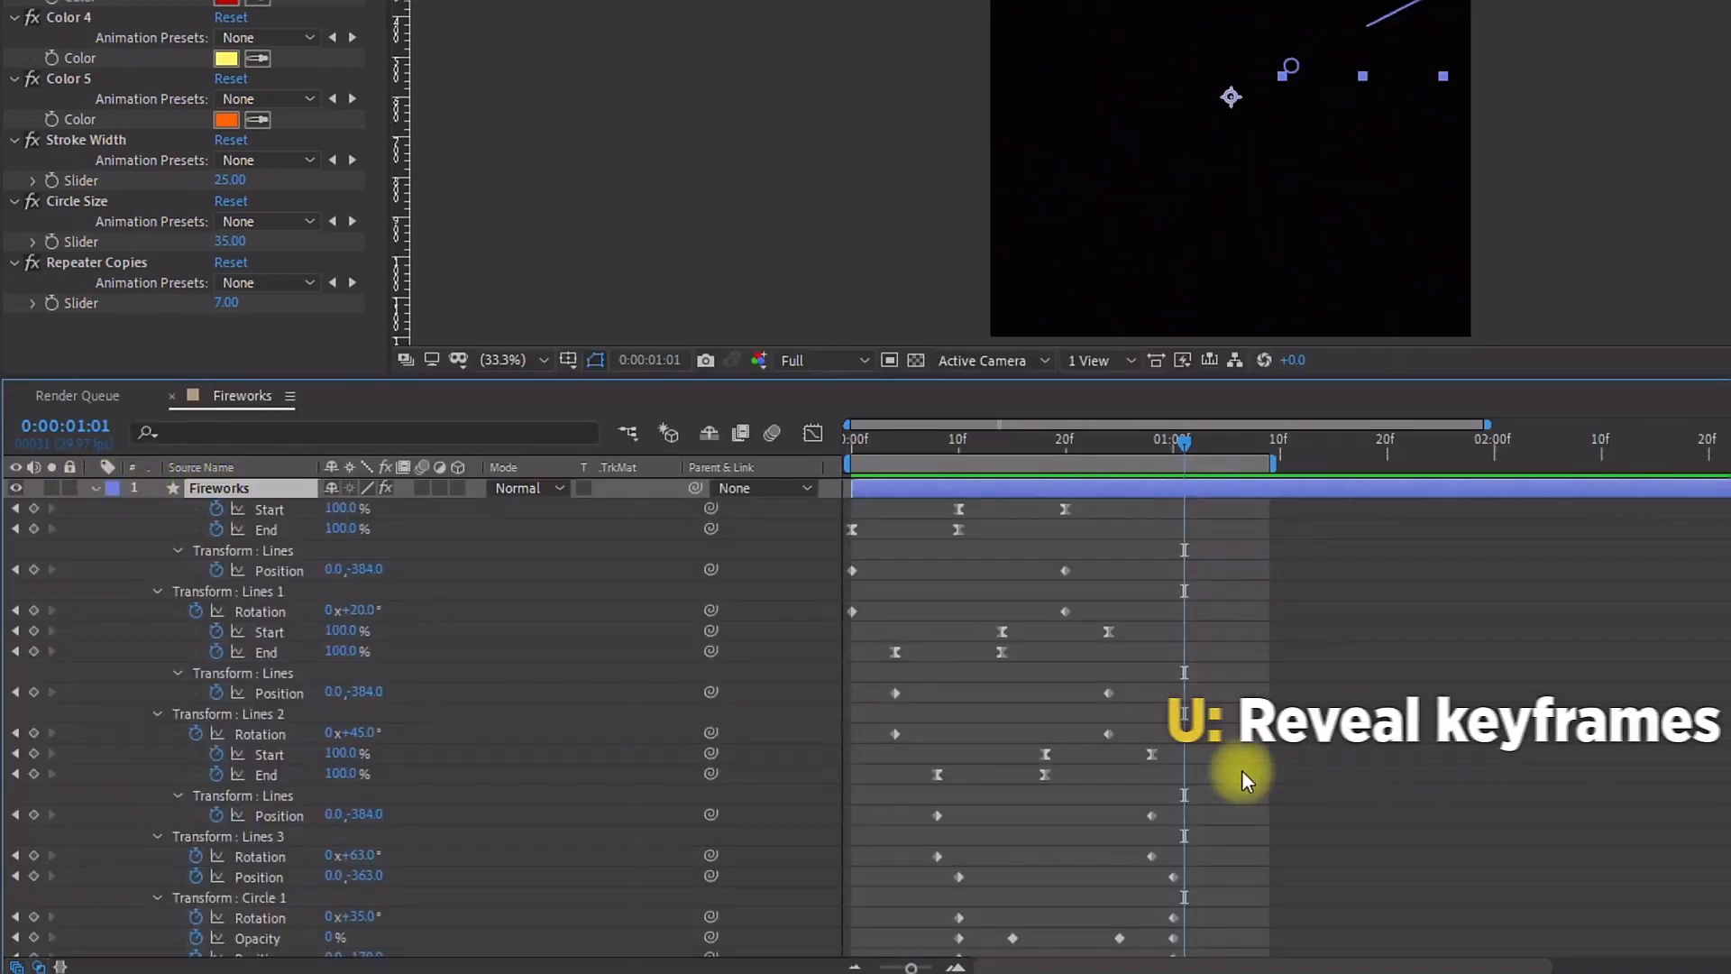
pyautogui.scroll(-2, 1176, 782)
pyautogui.moveTo(1231, 882); pyautogui.dragTo(896, 959)
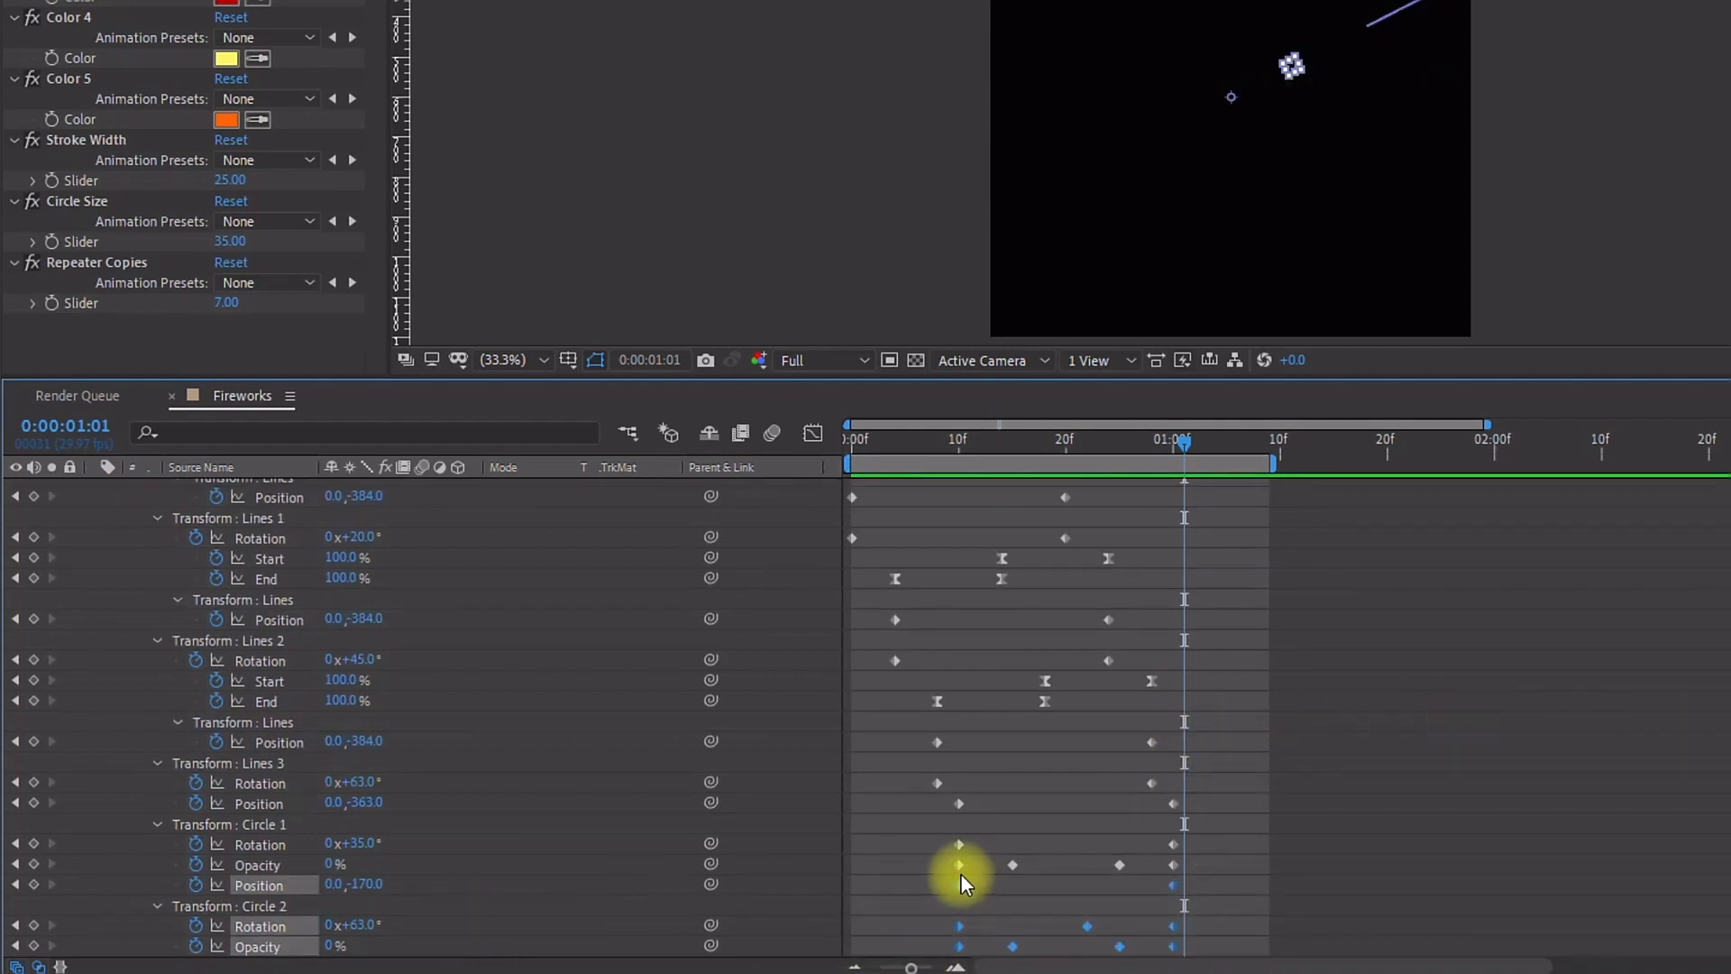
pyautogui.moveTo(959, 879); pyautogui.dragTo(1007, 877)
pyautogui.press('space')
# Step: At frame 20, recolor the Color 1 control to cyan
pyautogui.scroll(2, 988, 851)
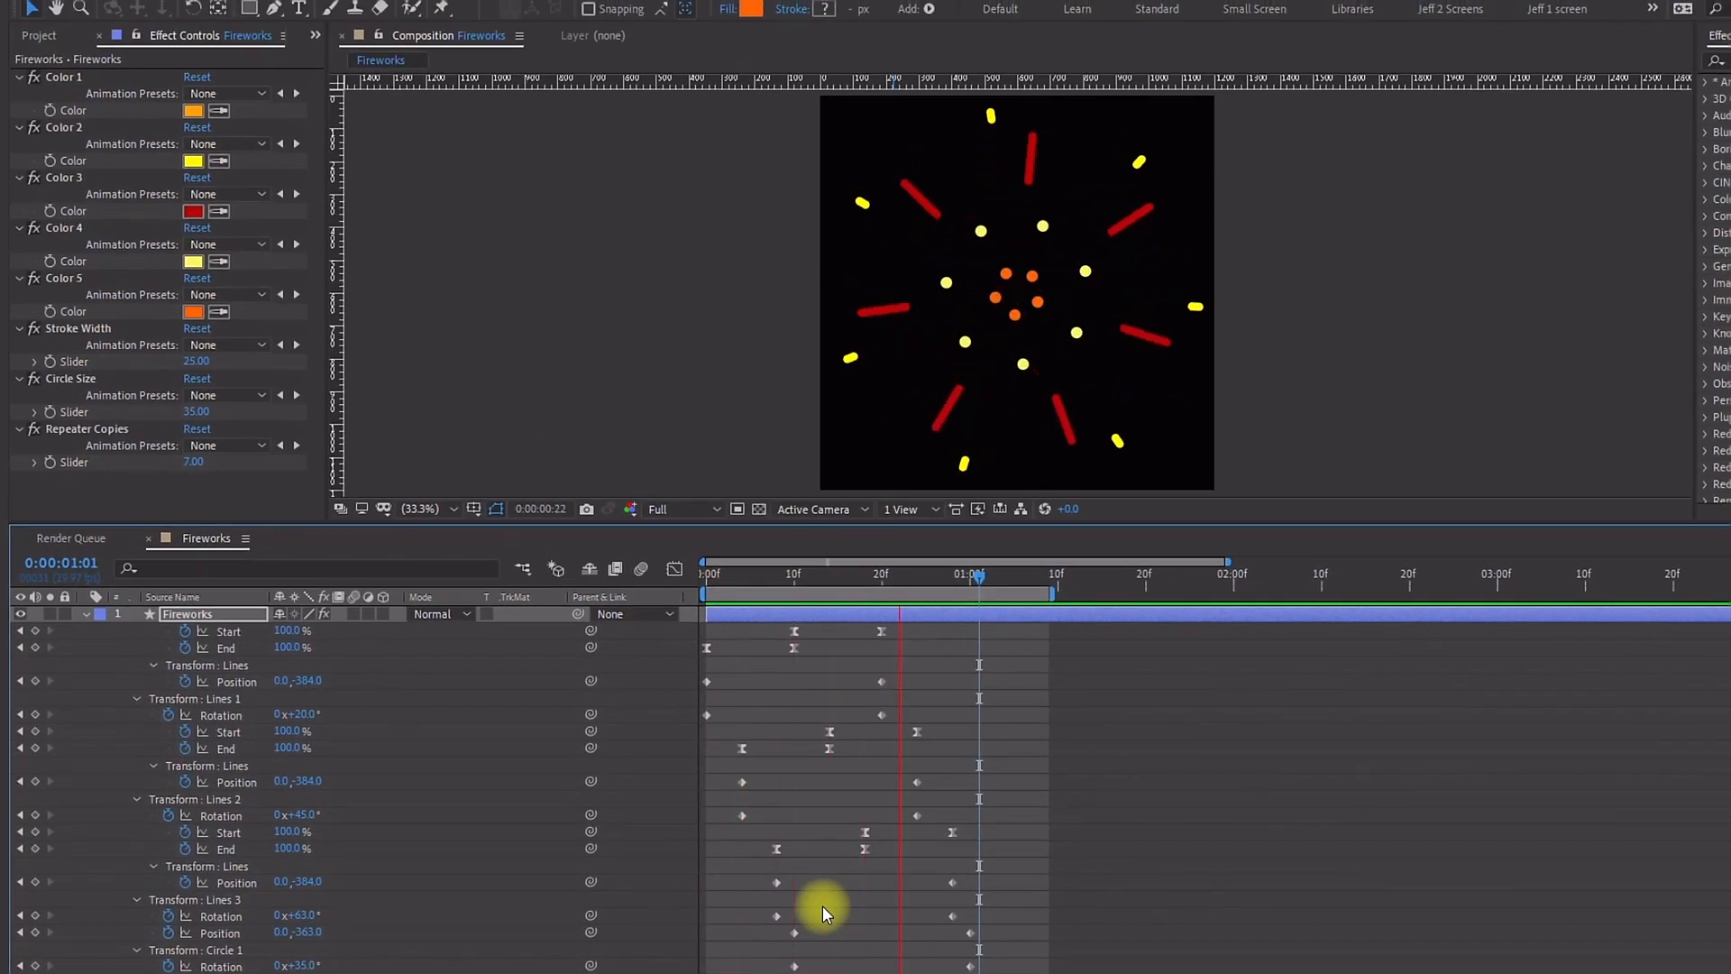
pyautogui.press('space')
pyautogui.click(842, 575)
pyautogui.moveTo(844, 575); pyautogui.dragTo(885, 588)
pyautogui.click(193, 110)
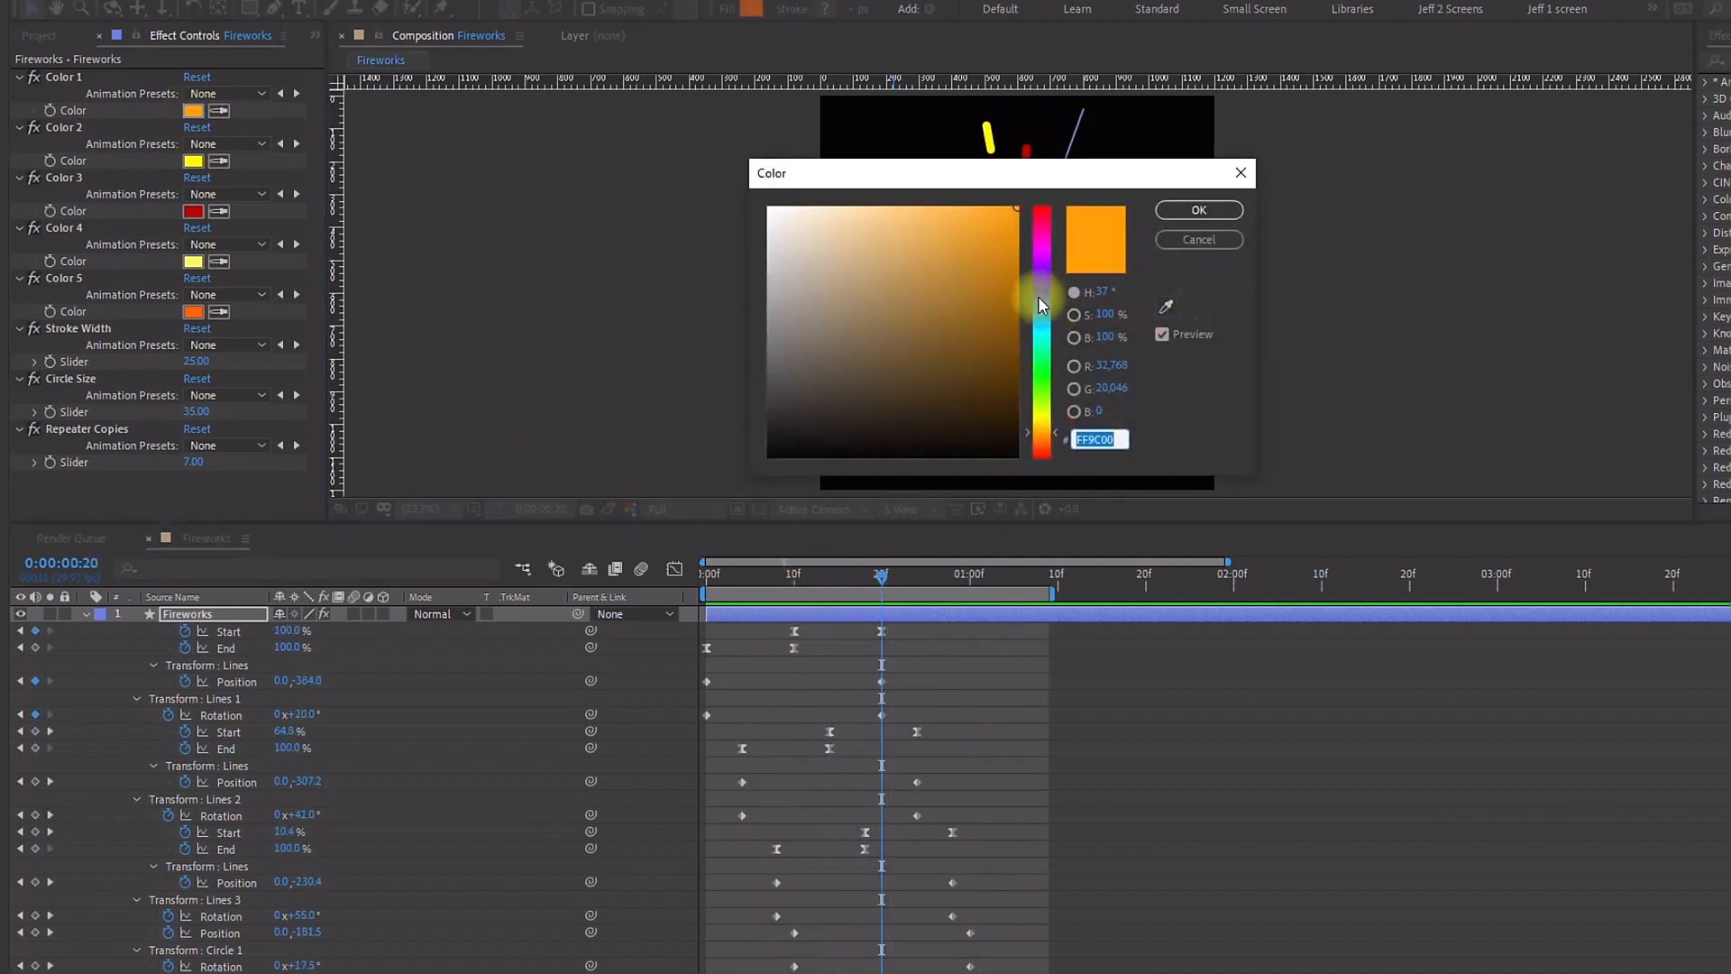
pyautogui.moveTo(1042, 187); pyautogui.dragTo(1461, 150)
pyautogui.click(1461, 291)
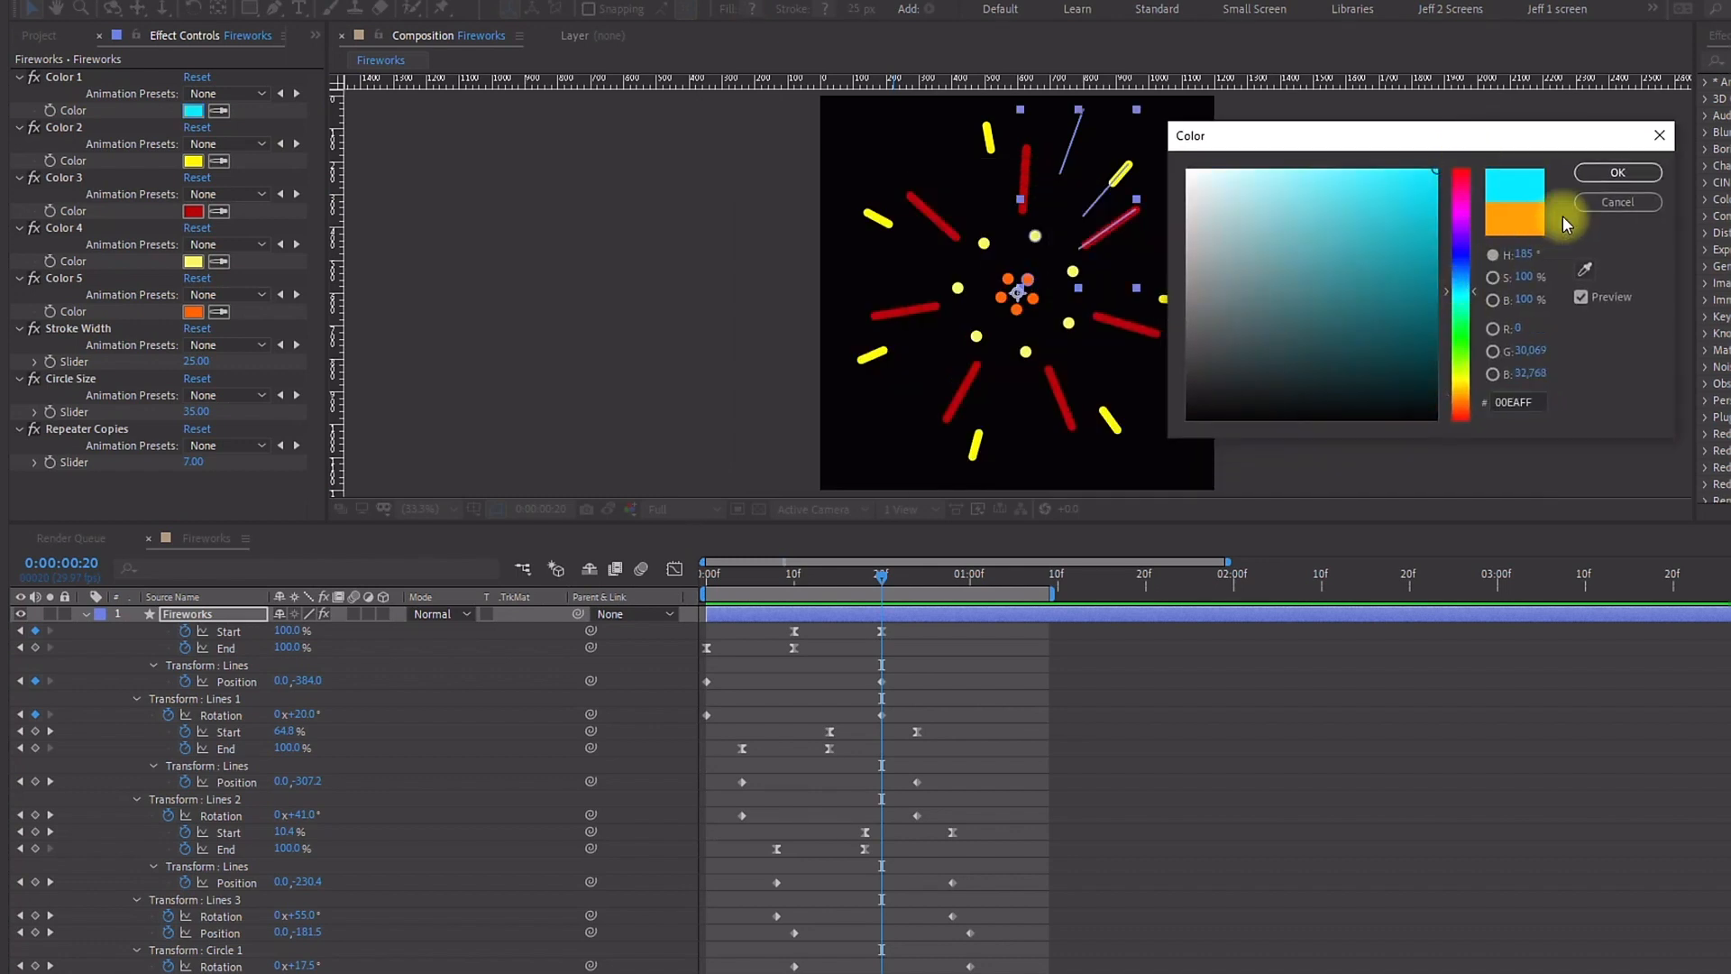
pyautogui.click(1604, 174)
# Step: Recolor the Color 2 control to blue and the Color 3 control to green
pyautogui.click(193, 161)
pyautogui.click(1460, 278)
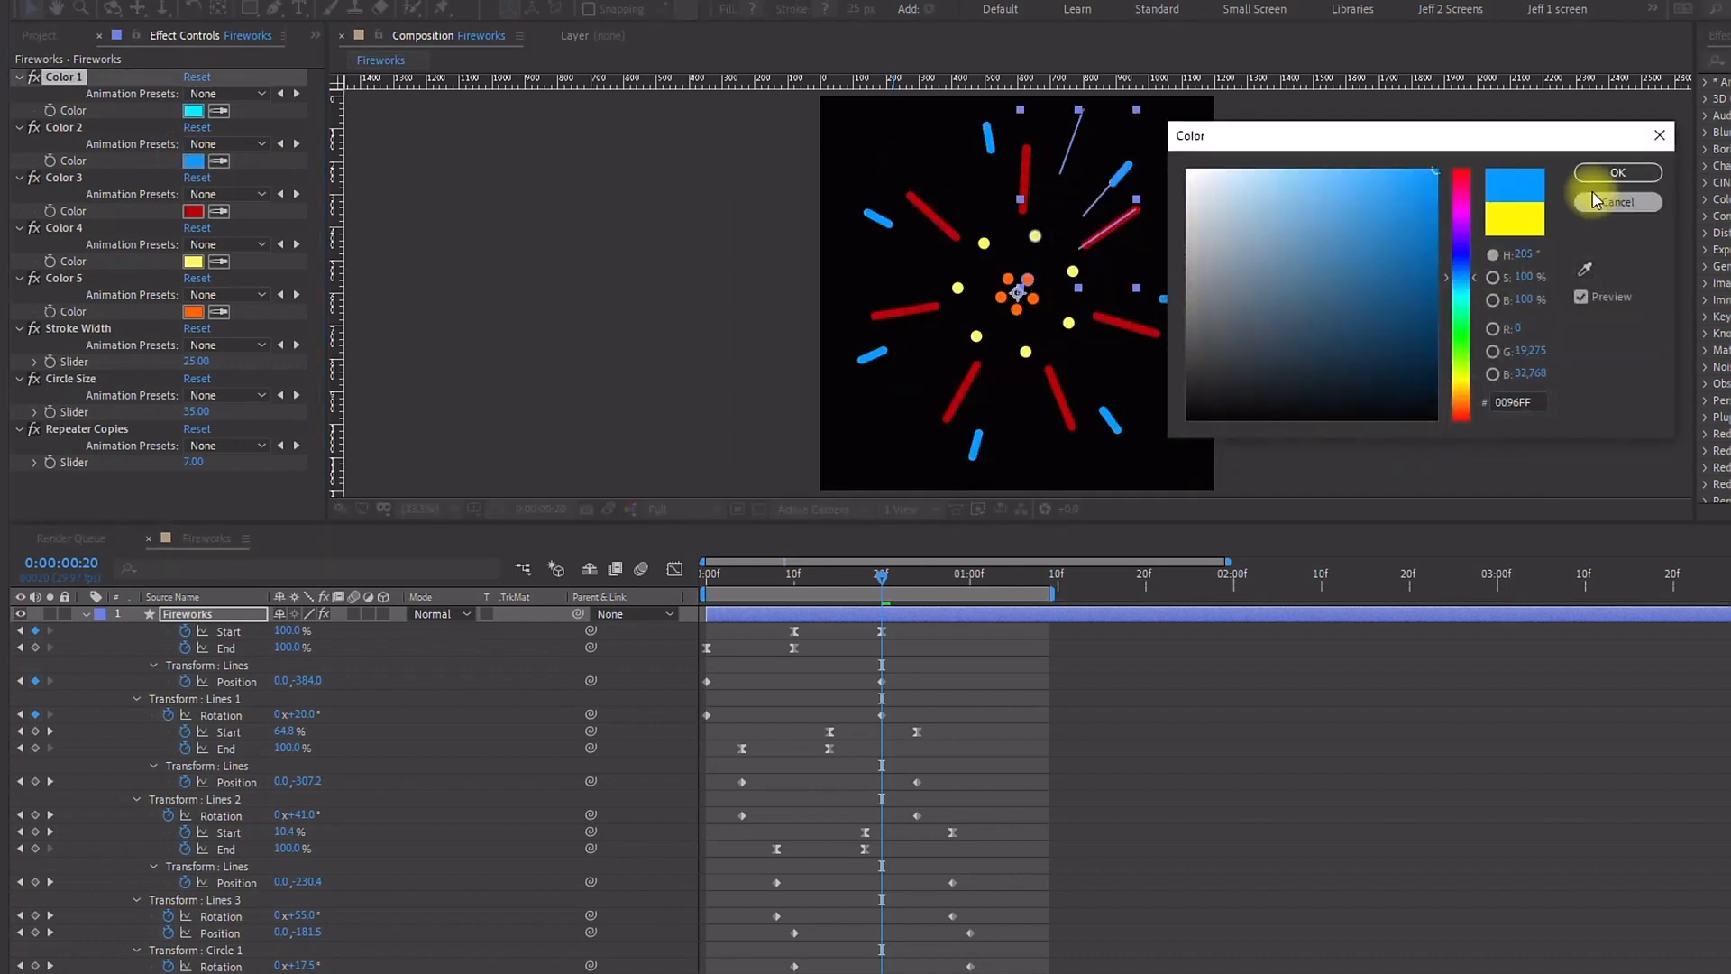
pyautogui.click(1619, 172)
pyautogui.click(193, 211)
pyautogui.click(1461, 354)
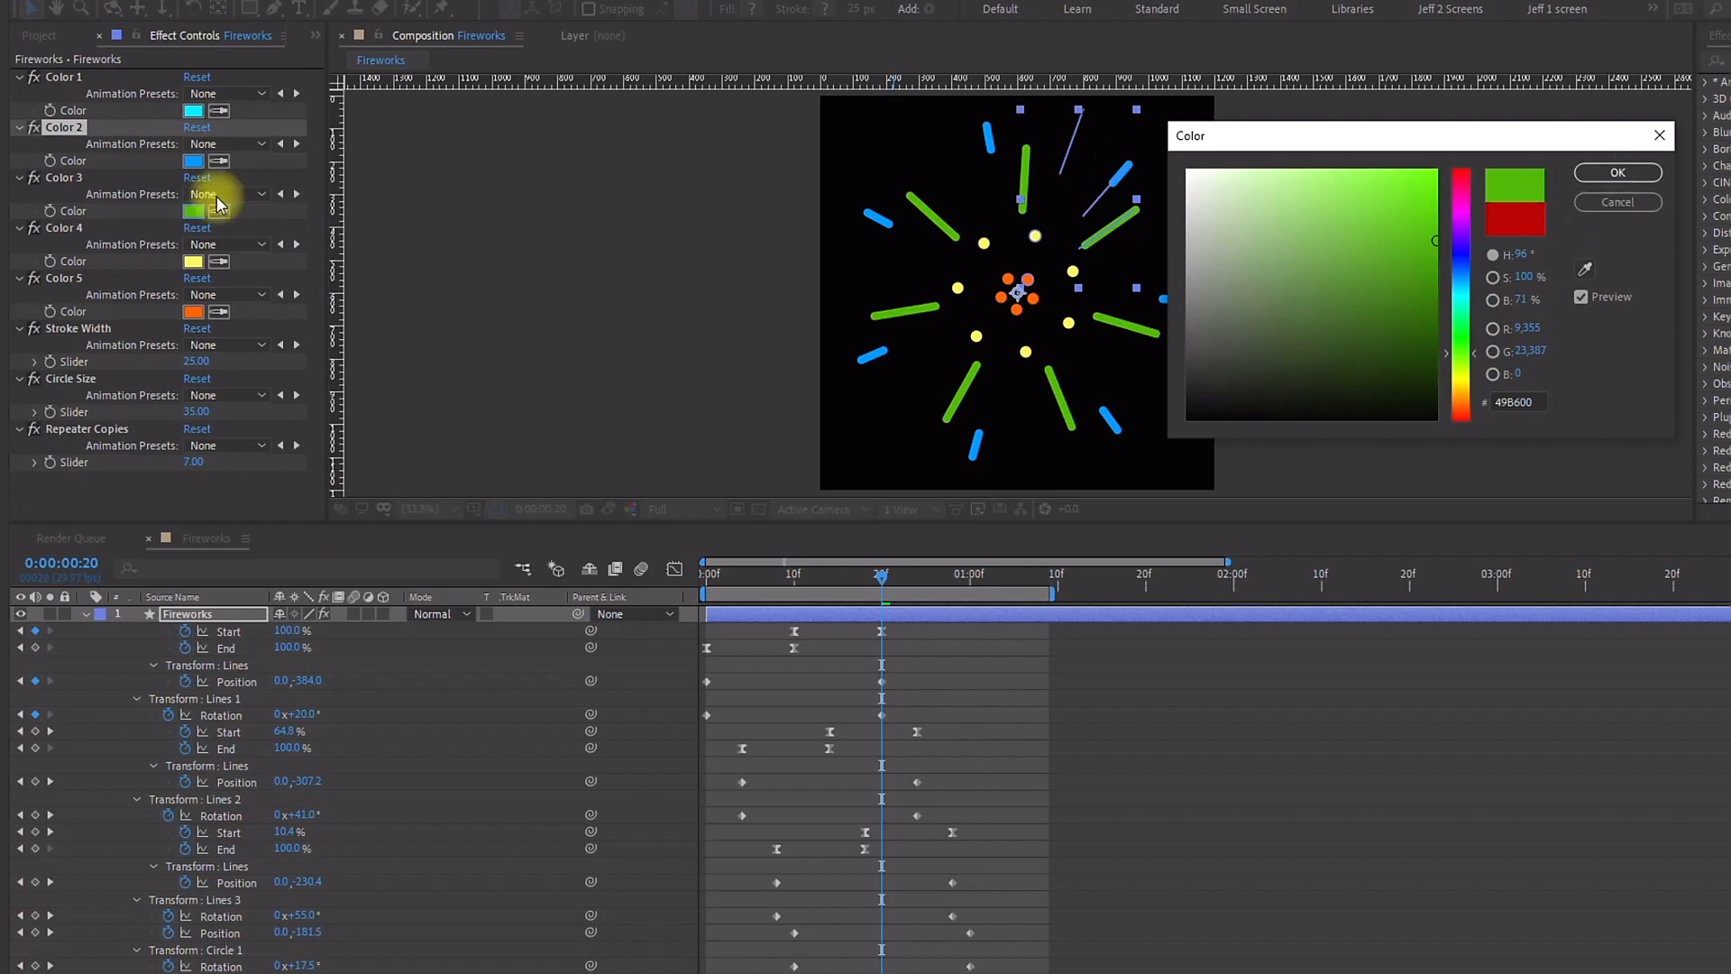
pyautogui.click(1619, 172)
# Step: Recolor the Color 4 and Color 5 controls to cyan
pyautogui.click(193, 261)
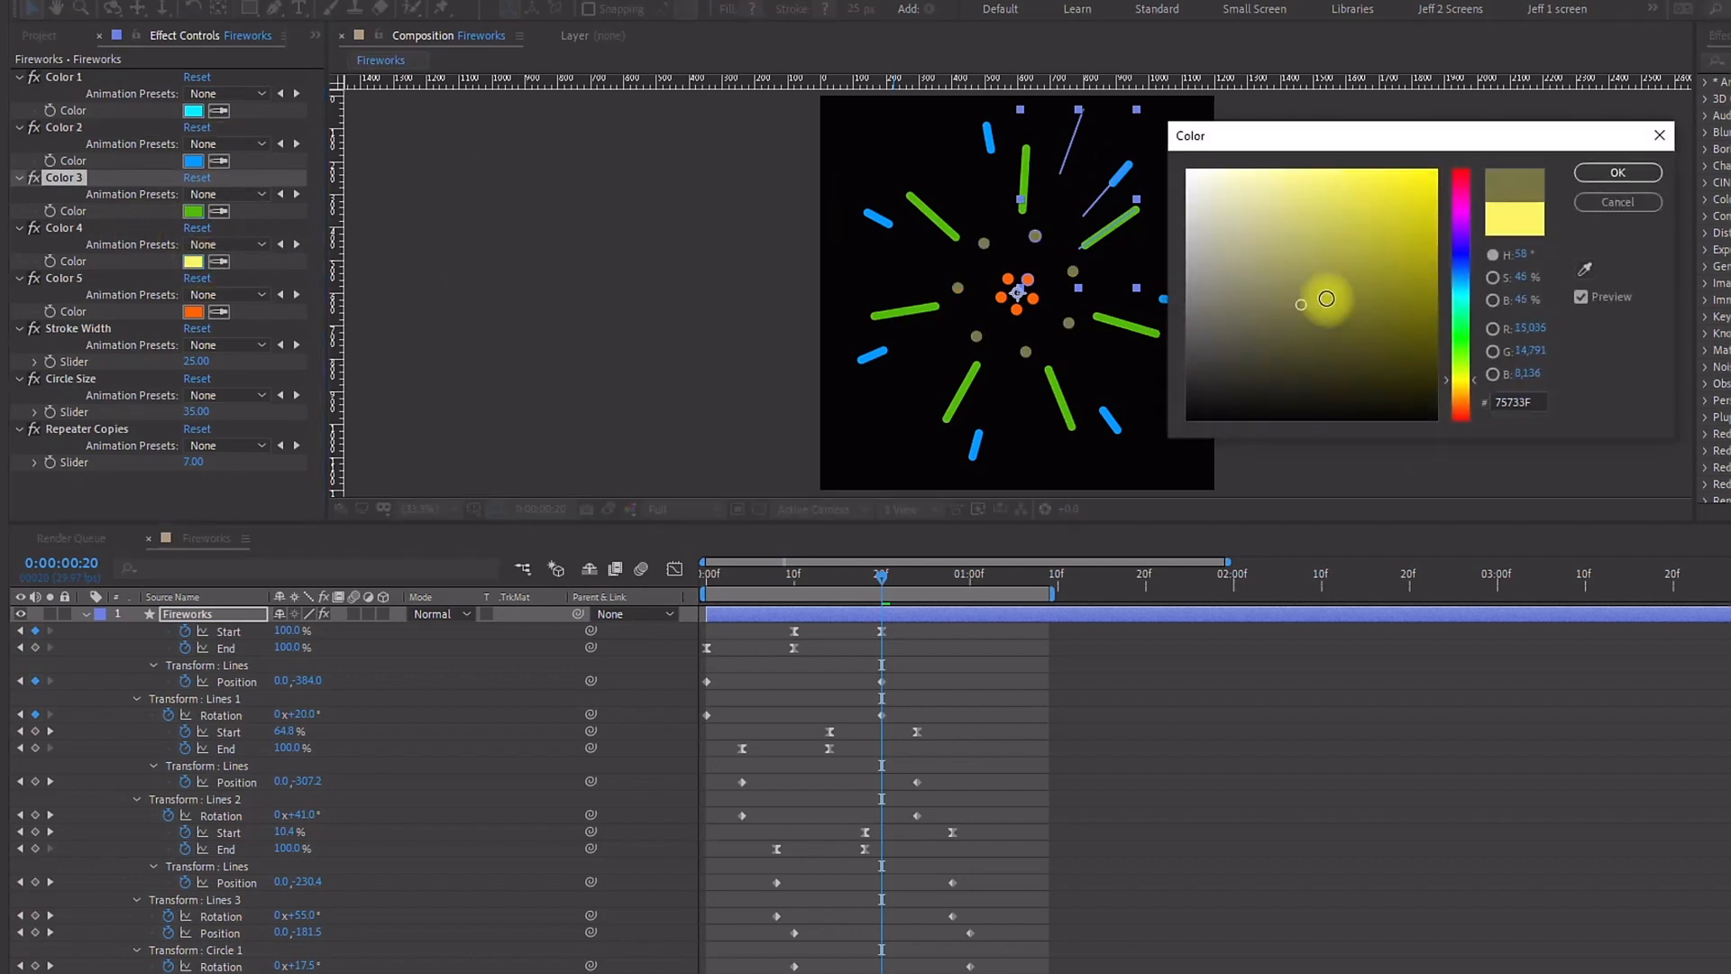
pyautogui.click(1461, 318)
pyautogui.click(1461, 290)
pyautogui.click(1618, 172)
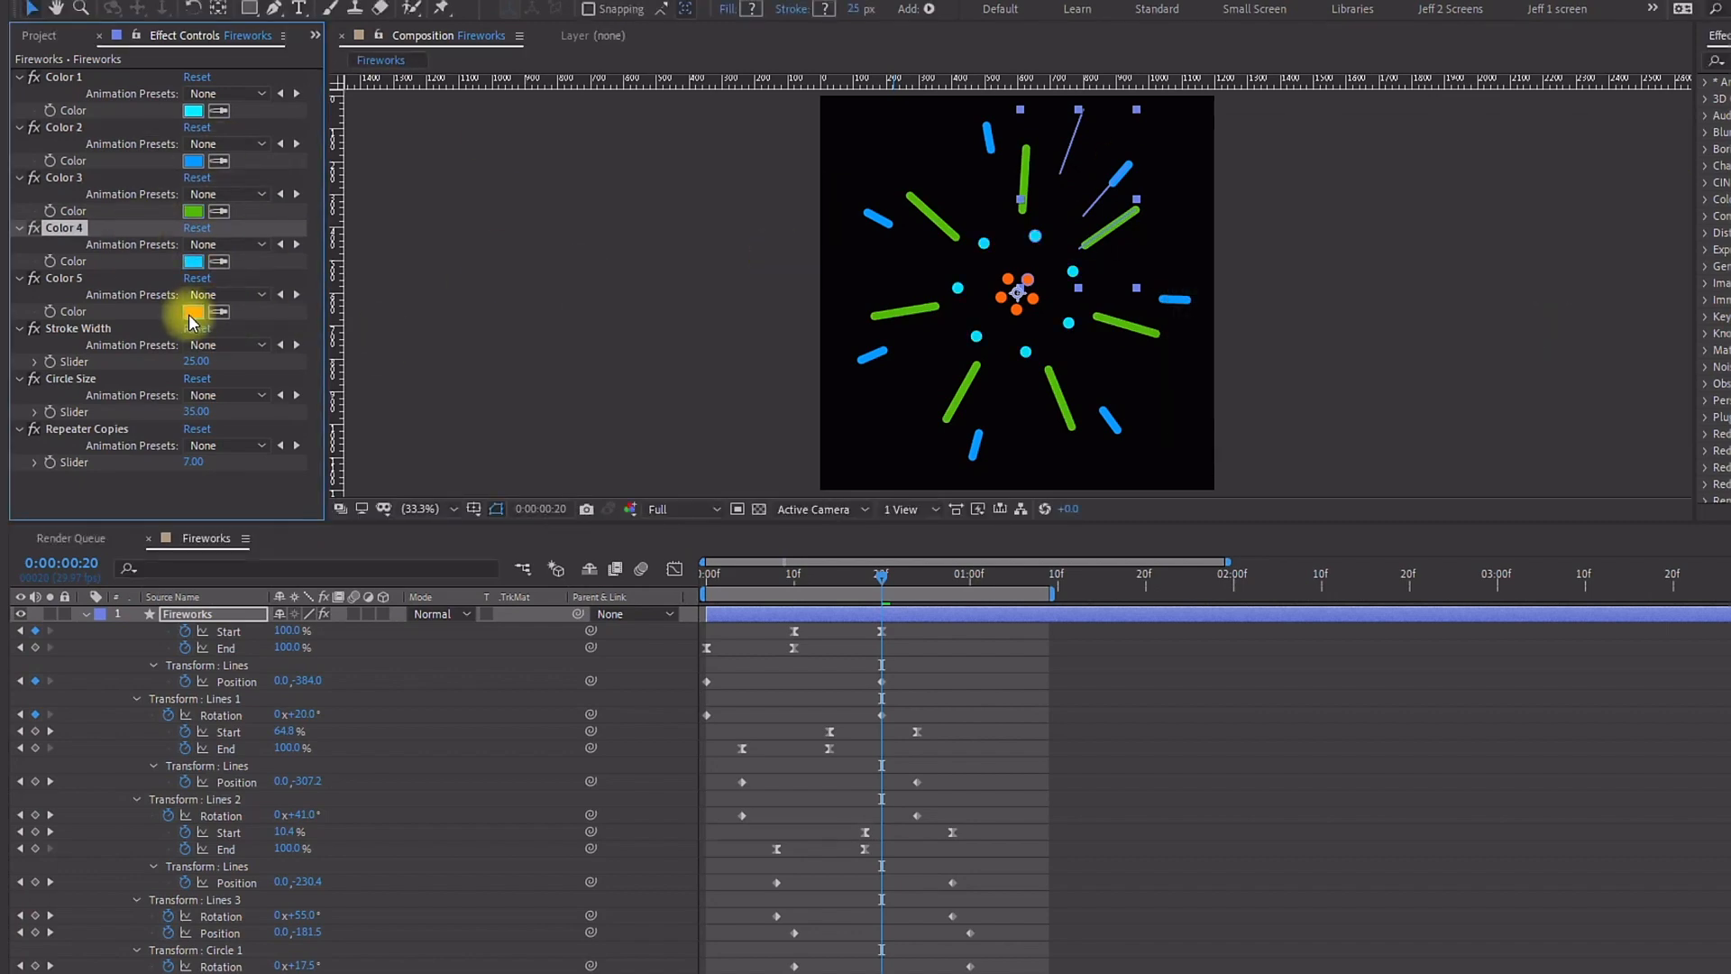
pyautogui.click(192, 311)
pyautogui.click(1458, 295)
pyautogui.click(1643, 172)
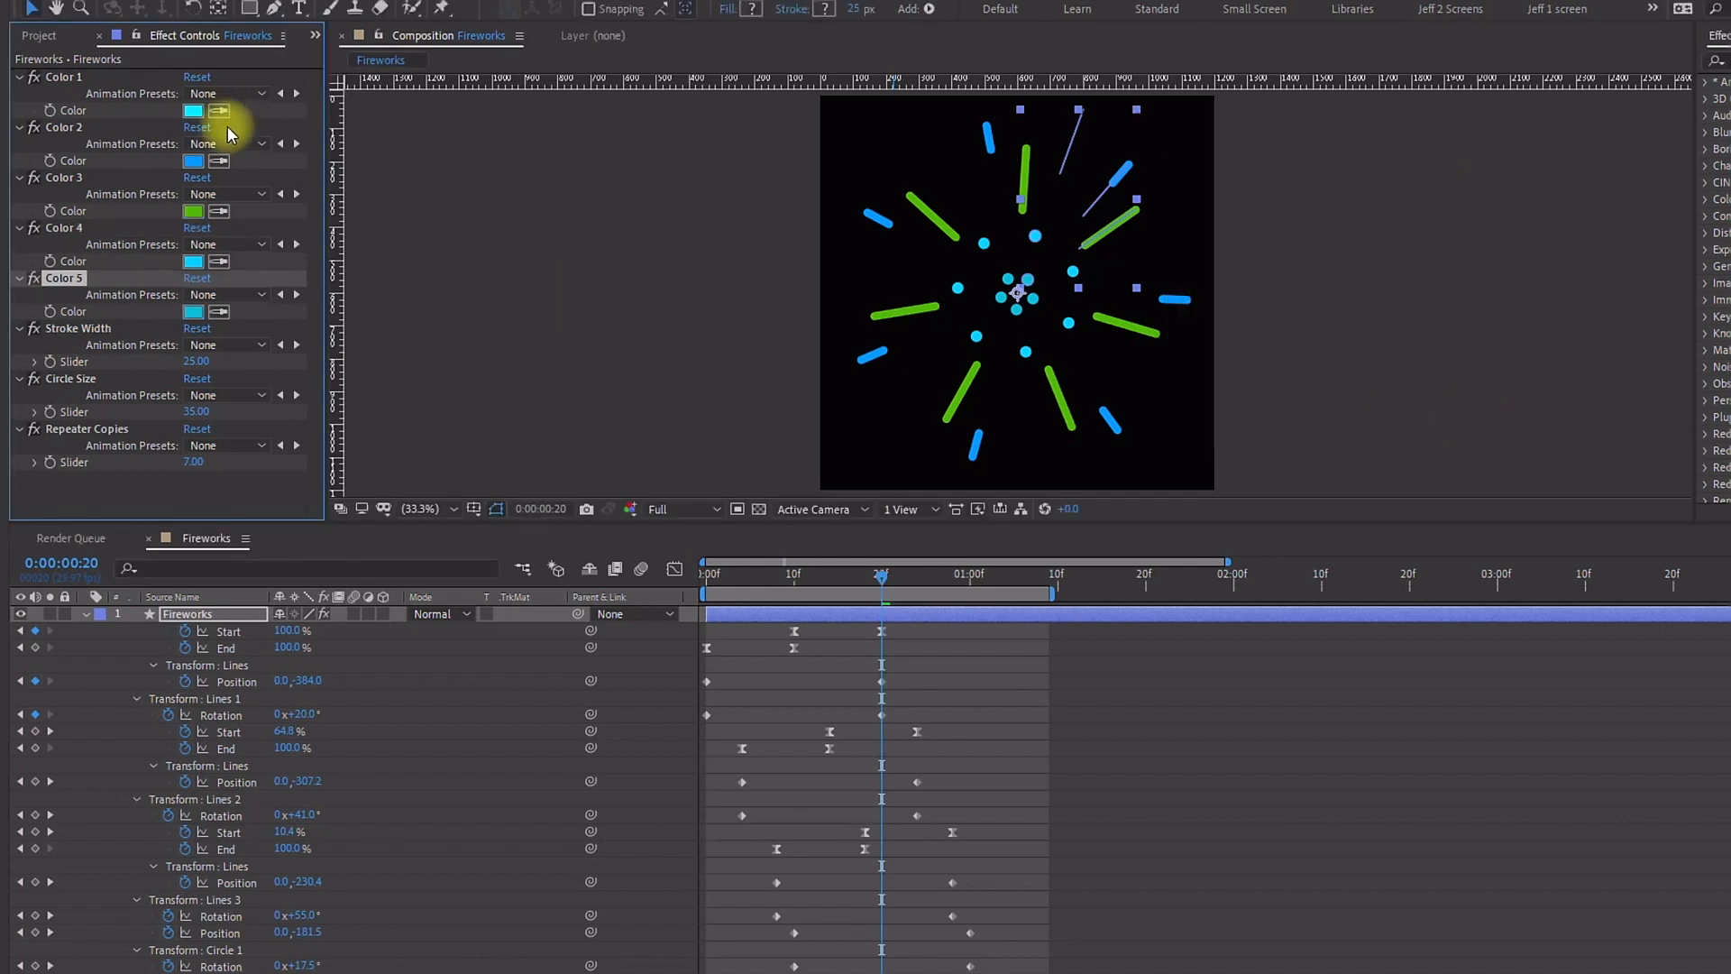
# Step: Undo the color control changes
pyautogui.hotkey('ctrl', 'z')
pyautogui.hotkey('ctrl', 'z')
pyautogui.hotkey('ctrl', 'z')
pyautogui.hotkey('ctrl', 'z')
pyautogui.hotkey('ctrl', 'z')
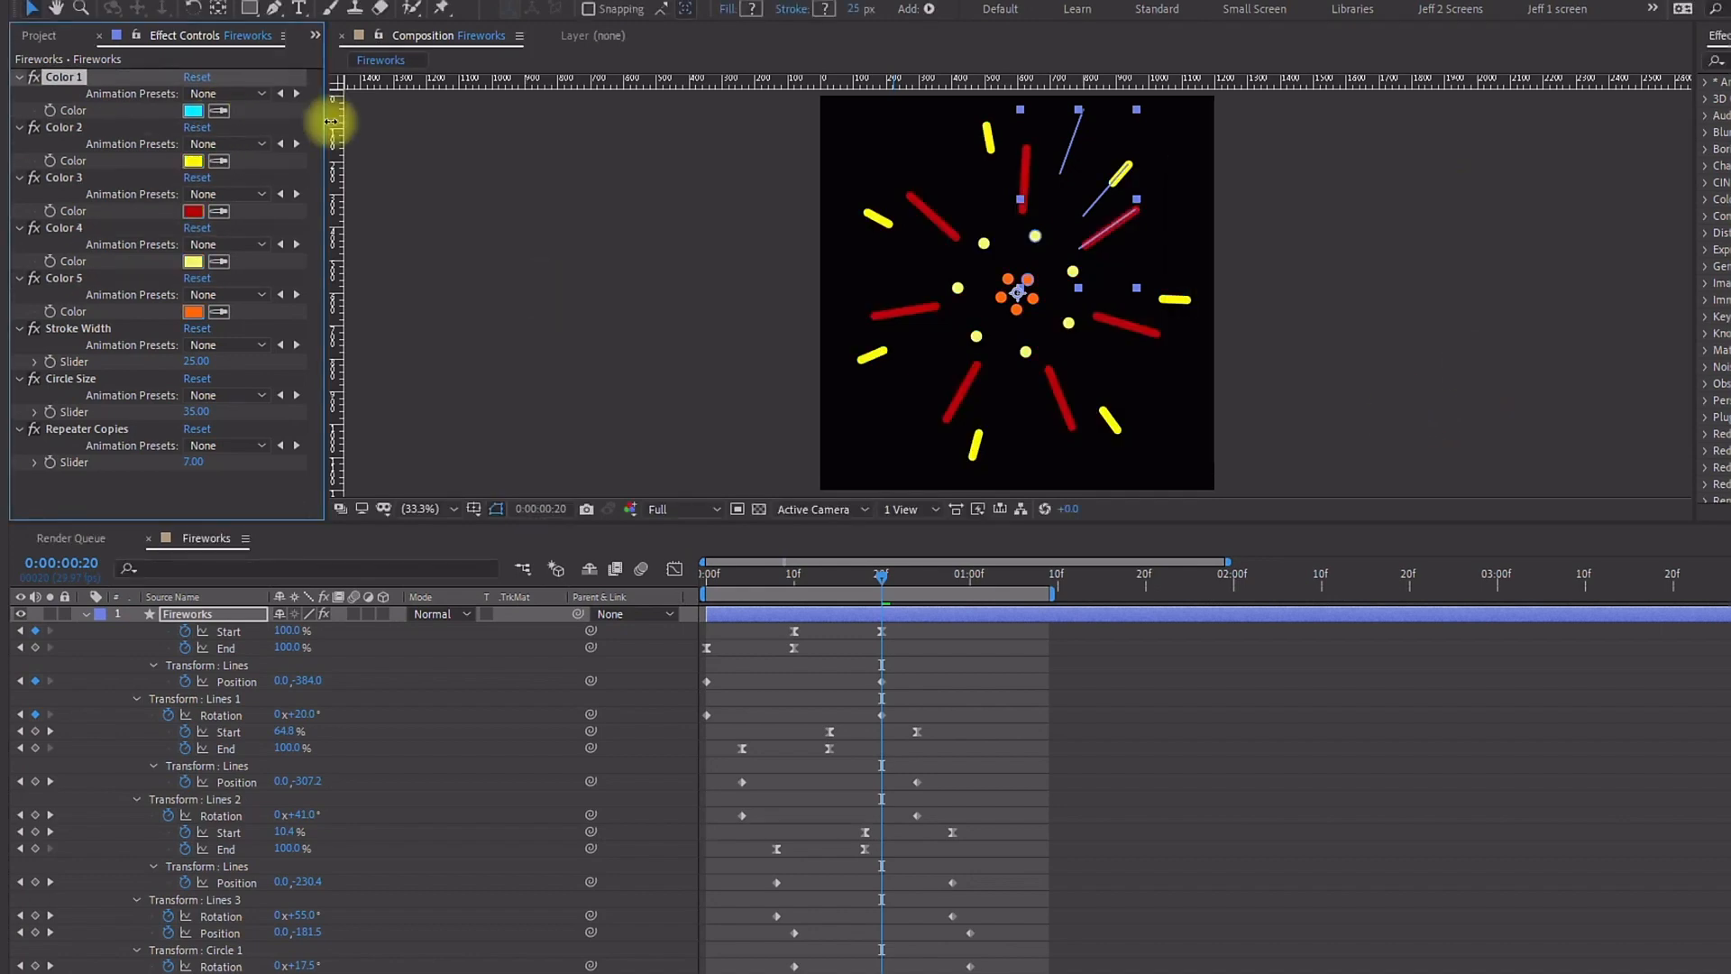
# Step: Collapse the layer's properties and set the composition height to 2500 px
pyautogui.click(81, 617)
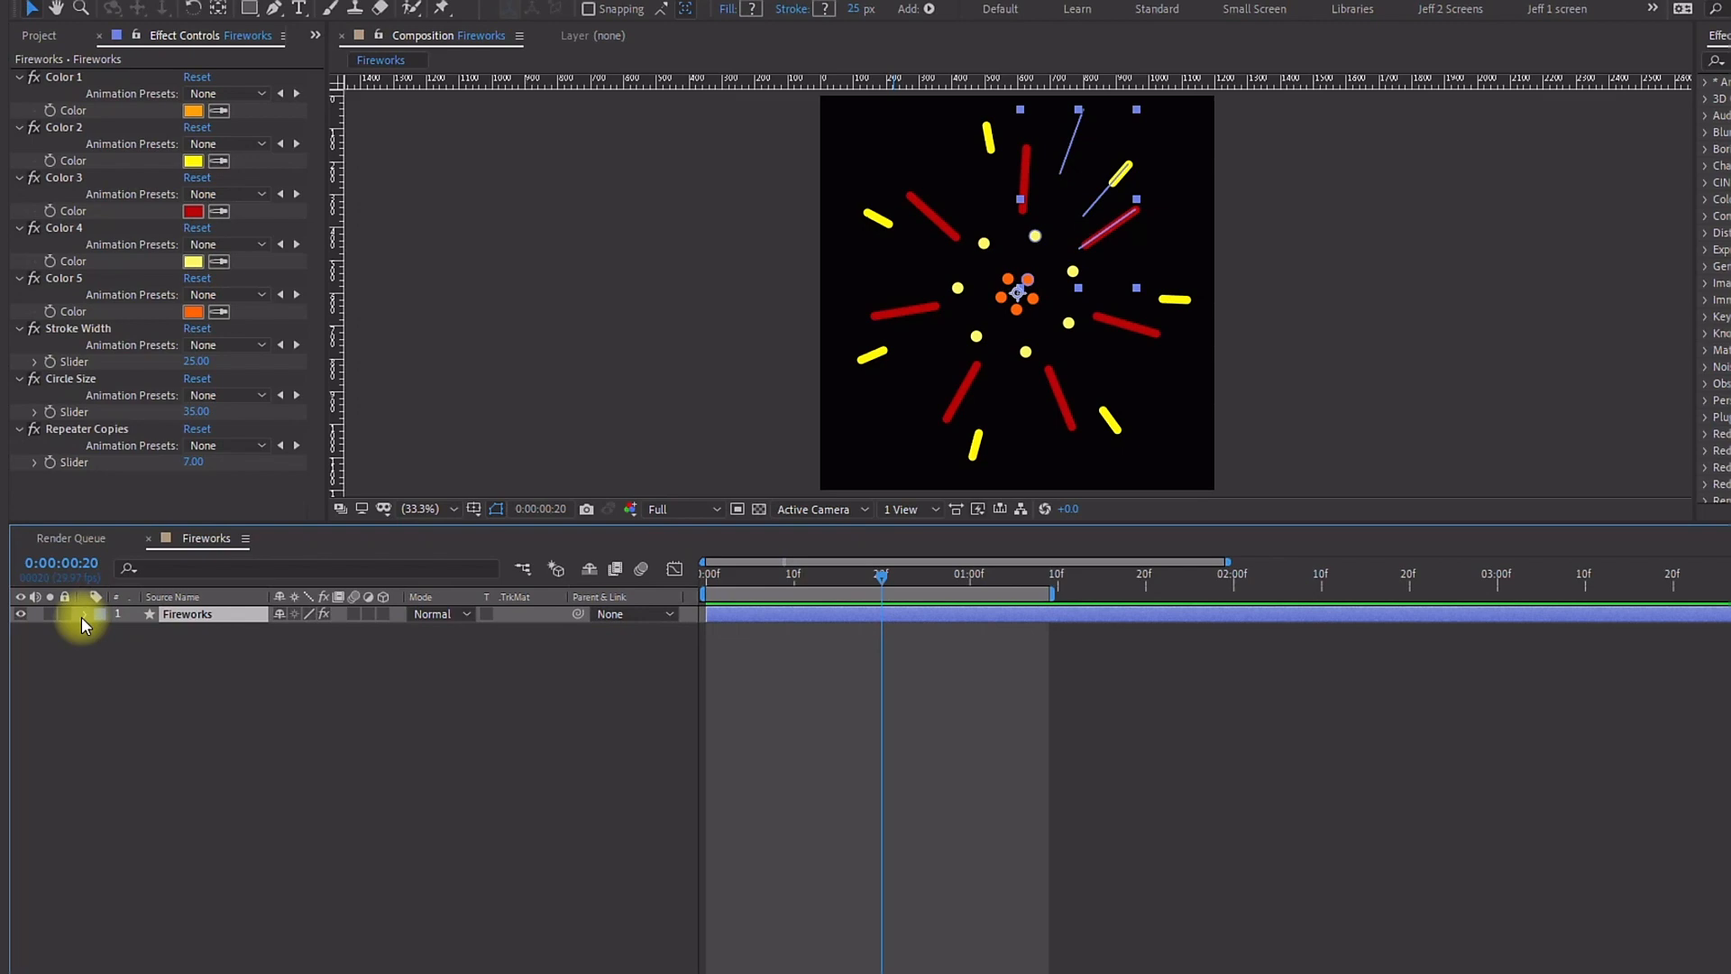
pyautogui.press('u')
pyautogui.hotkey('ctrl', 'k')
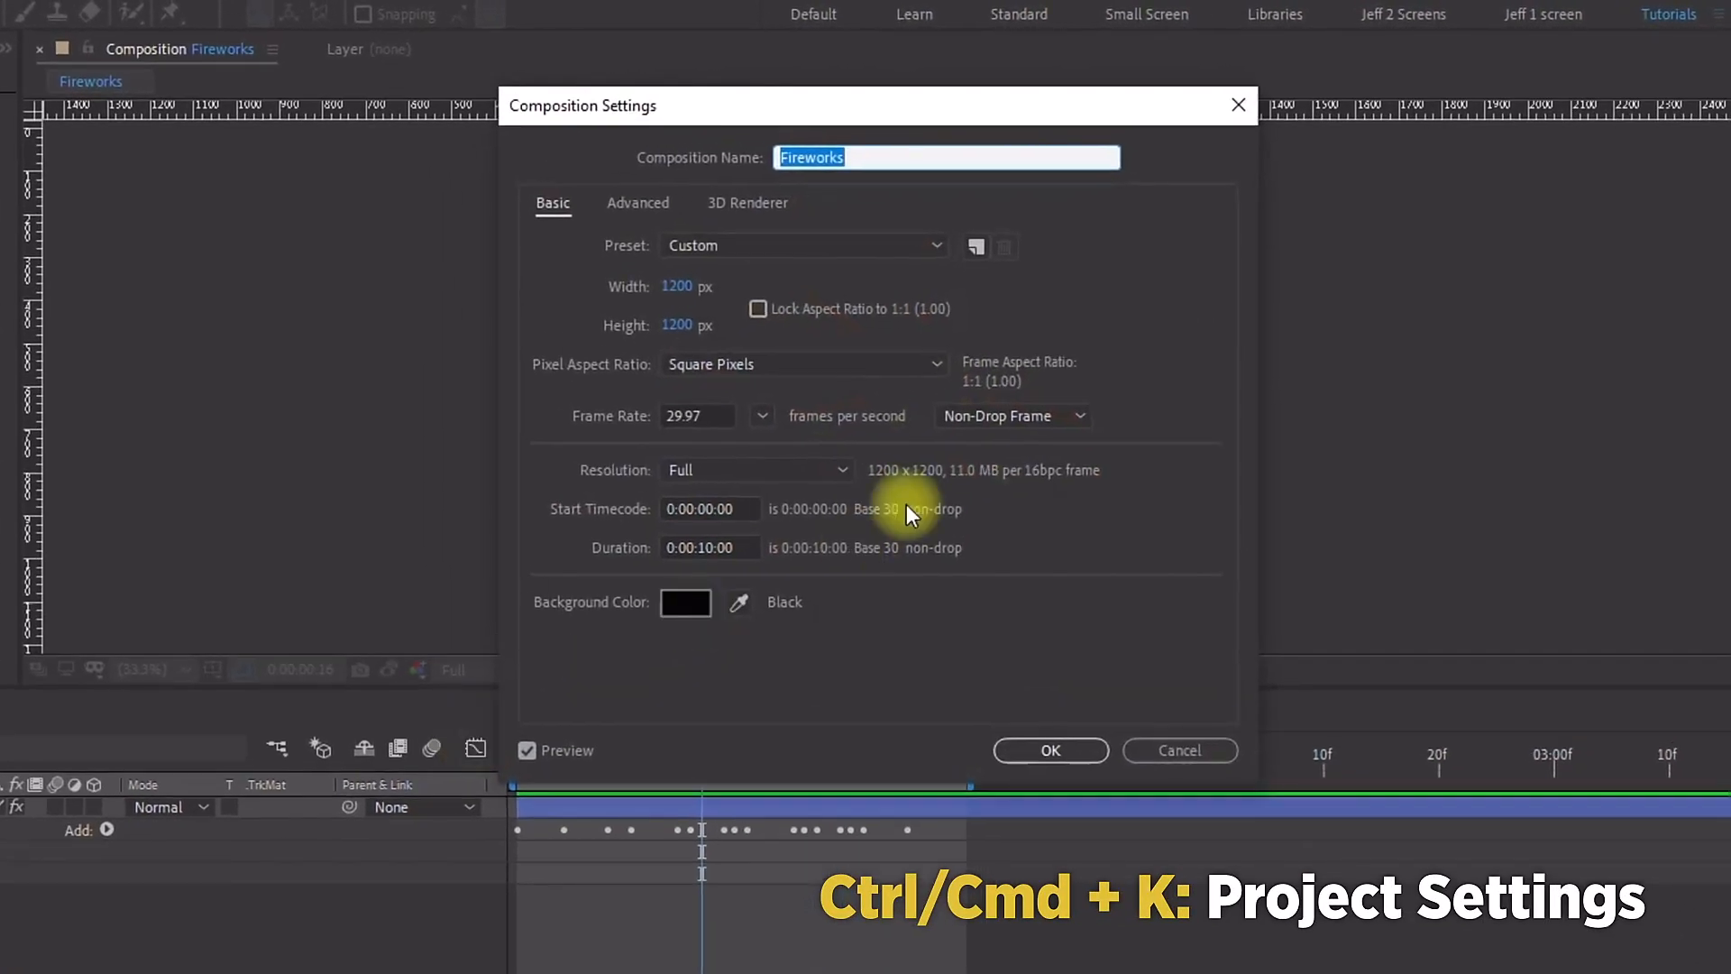
pyautogui.click(685, 326)
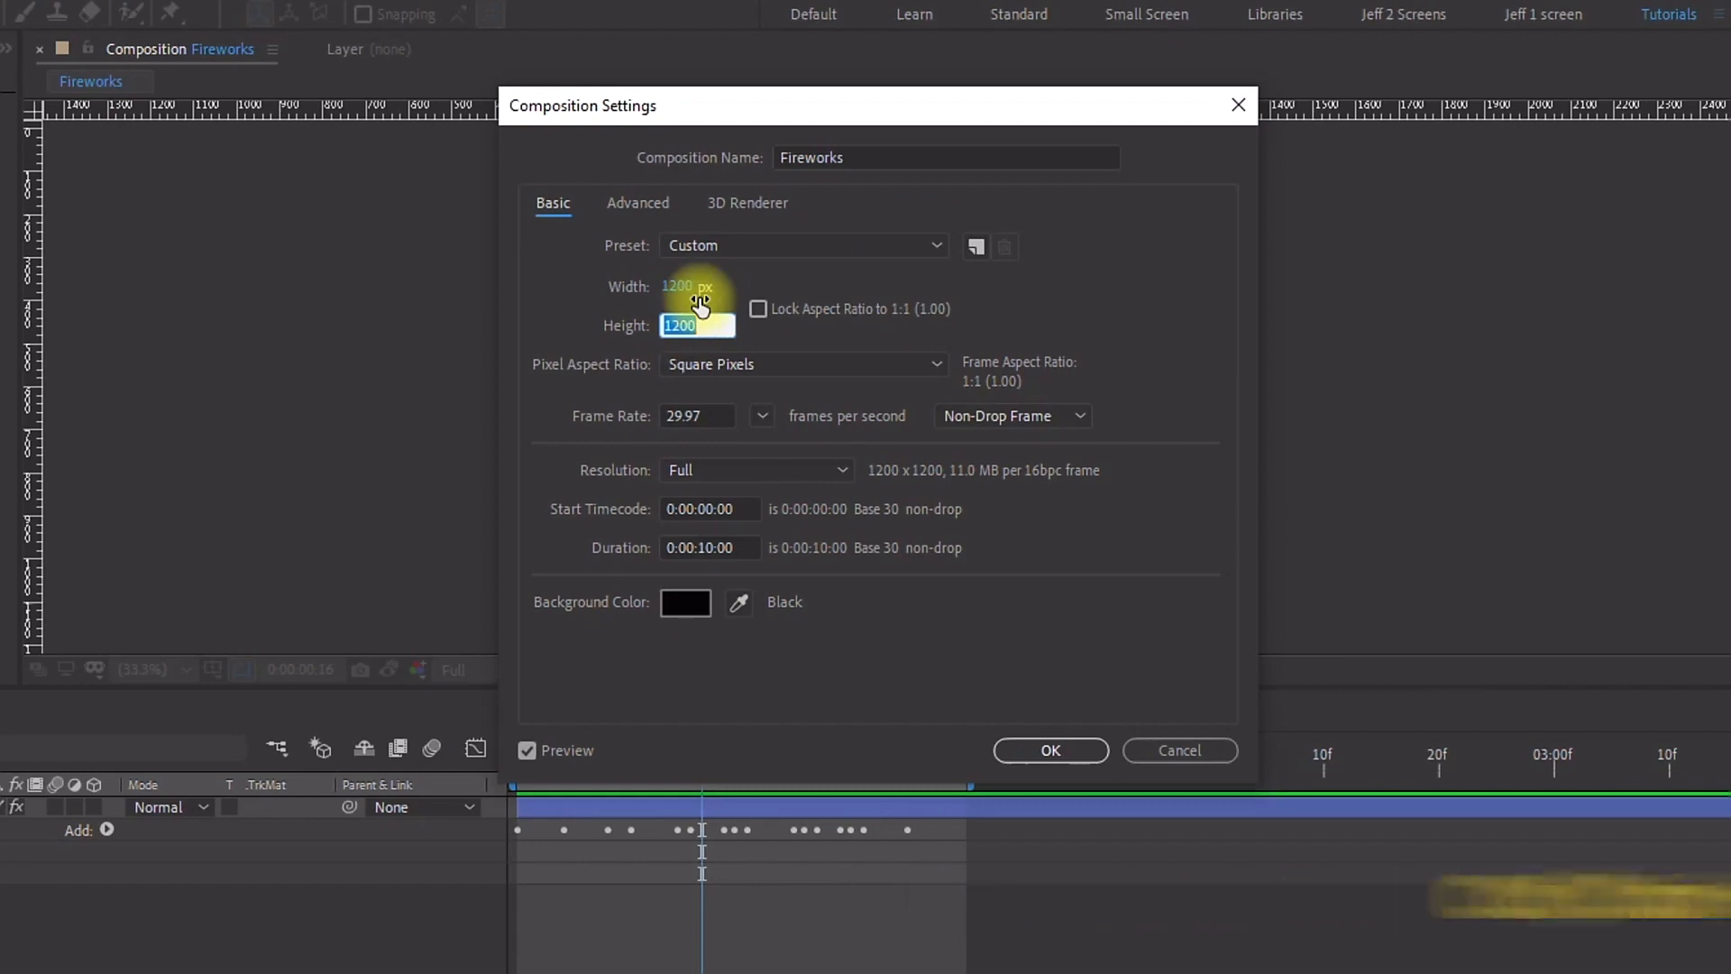
pyautogui.write('4500')
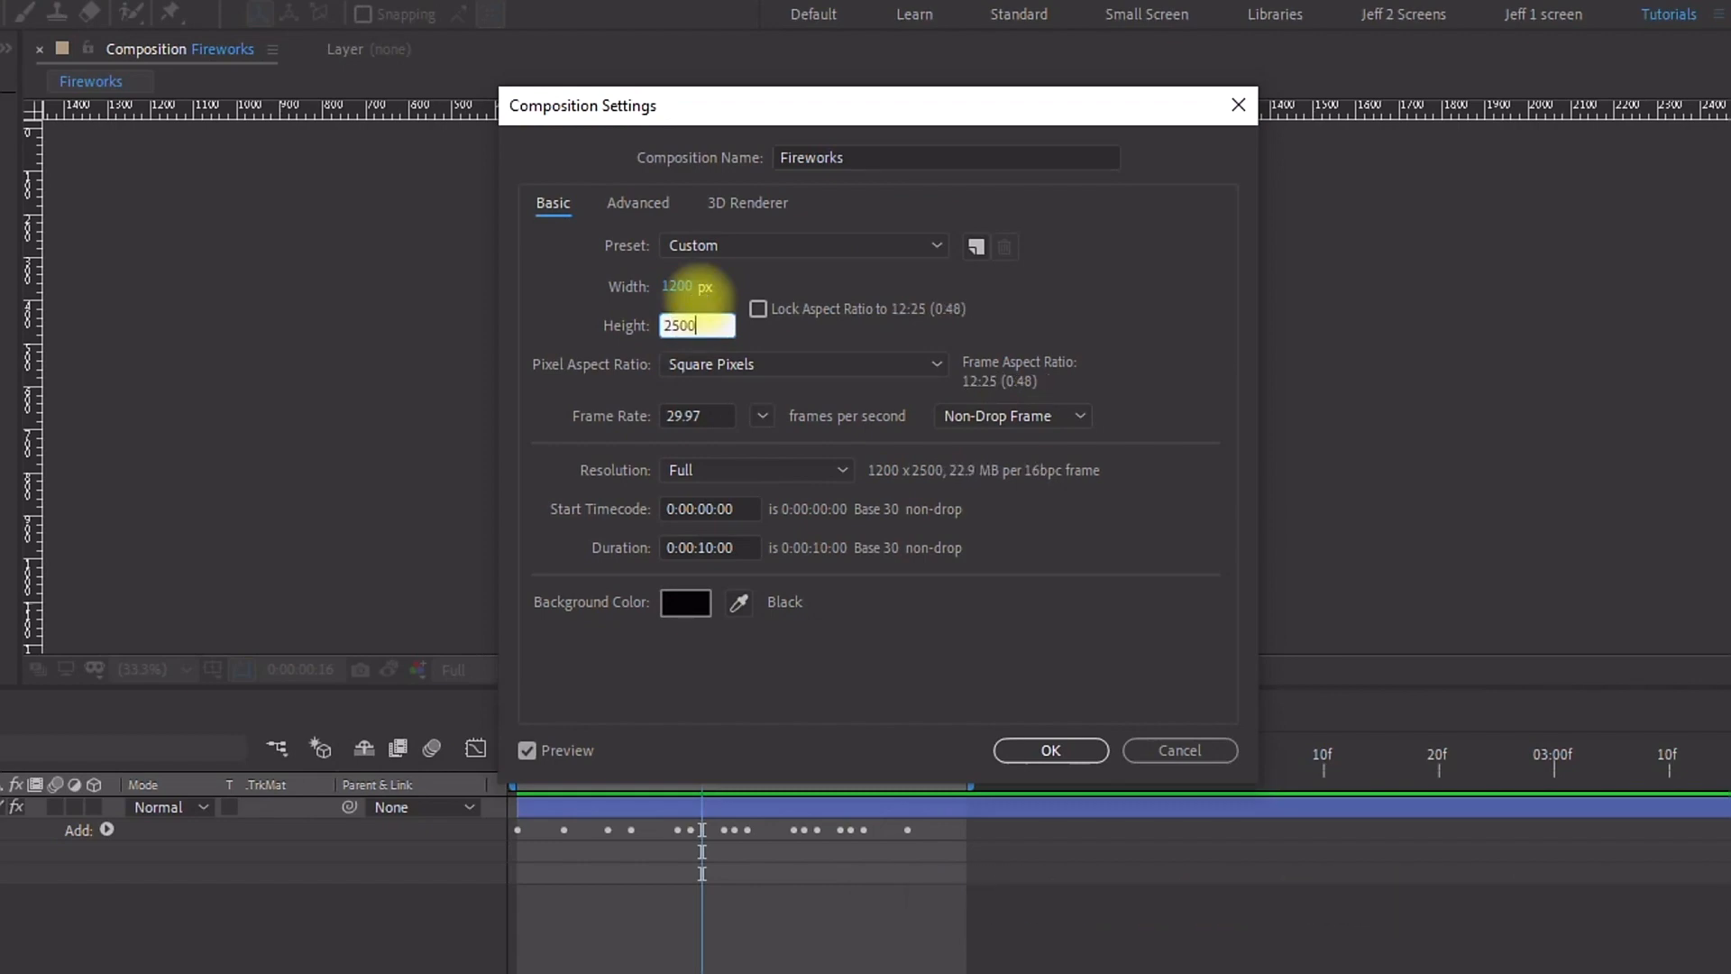
pyautogui.press('Return')
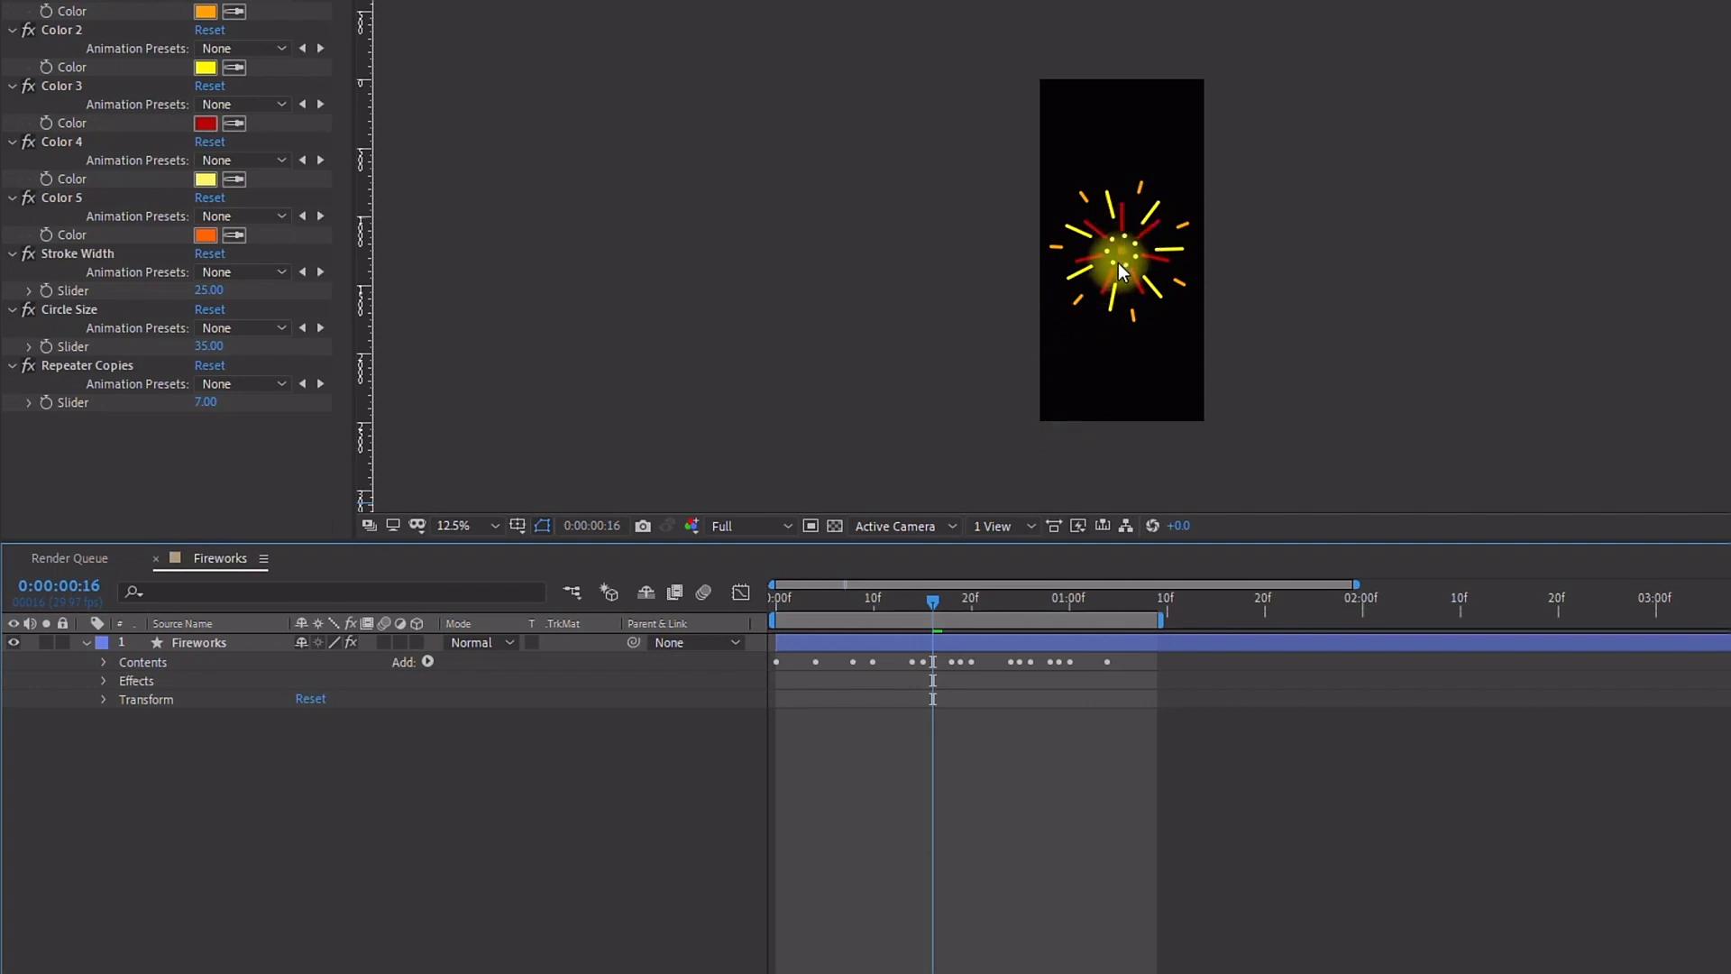
pyautogui.scroll(1, 1158, 318)
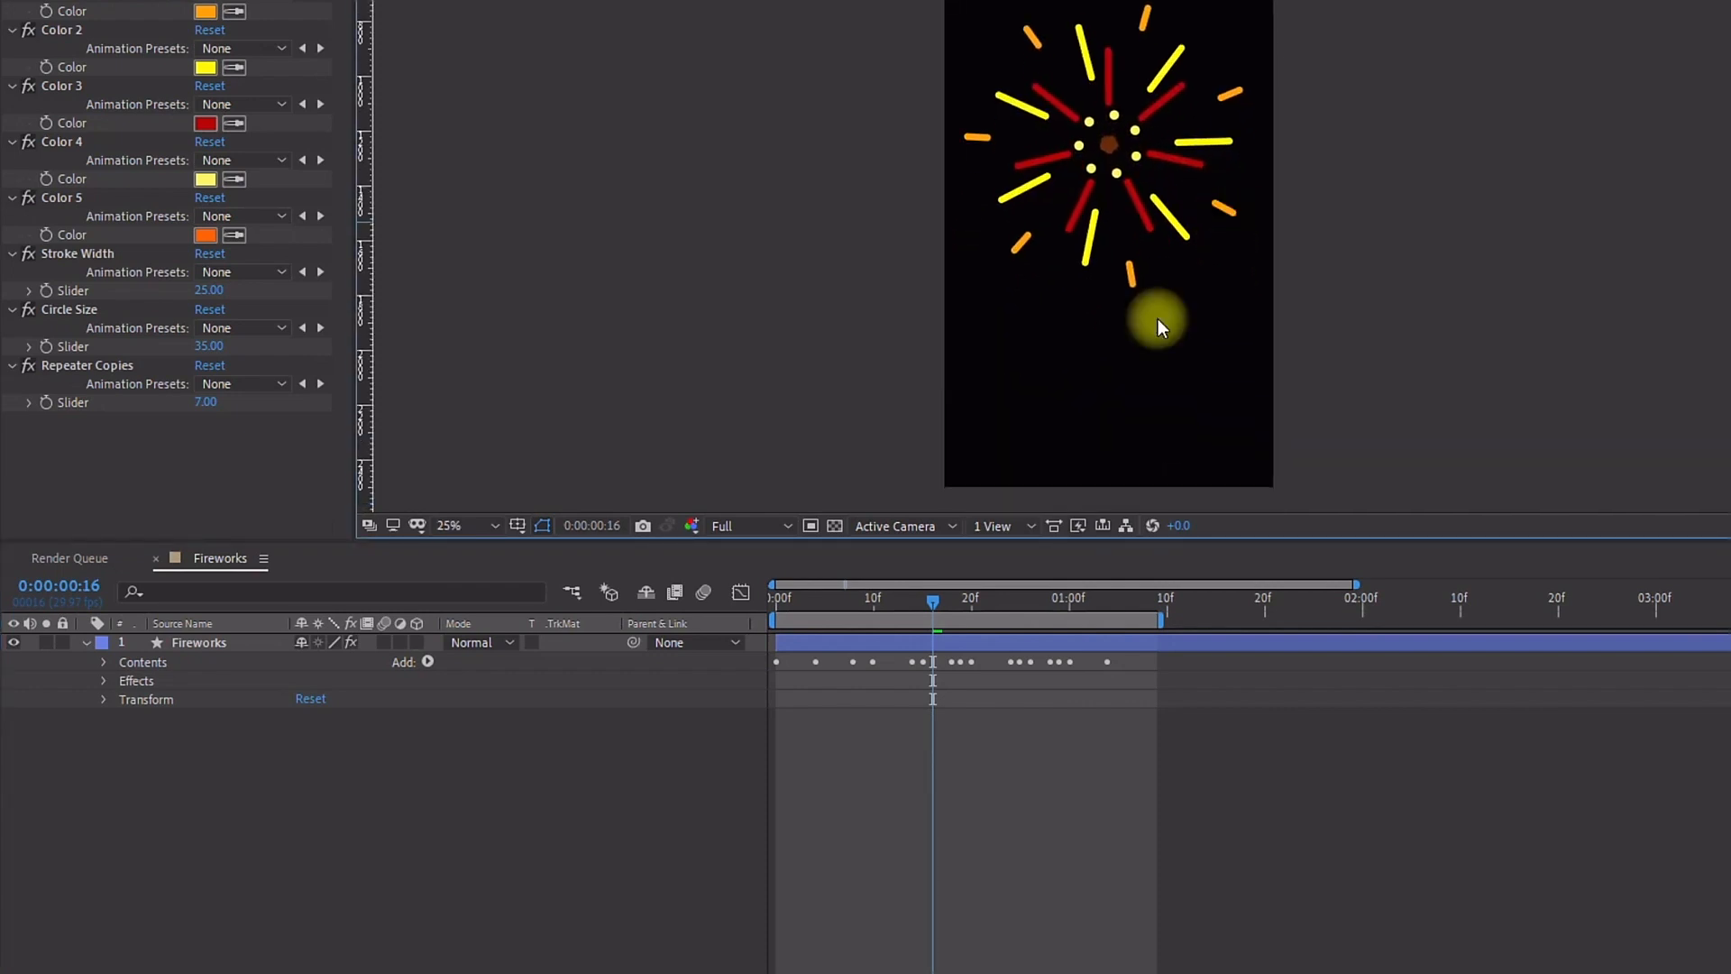
# Step: Add an empty group named Trail to the Fireworks layer's contents
pyautogui.click(103, 662)
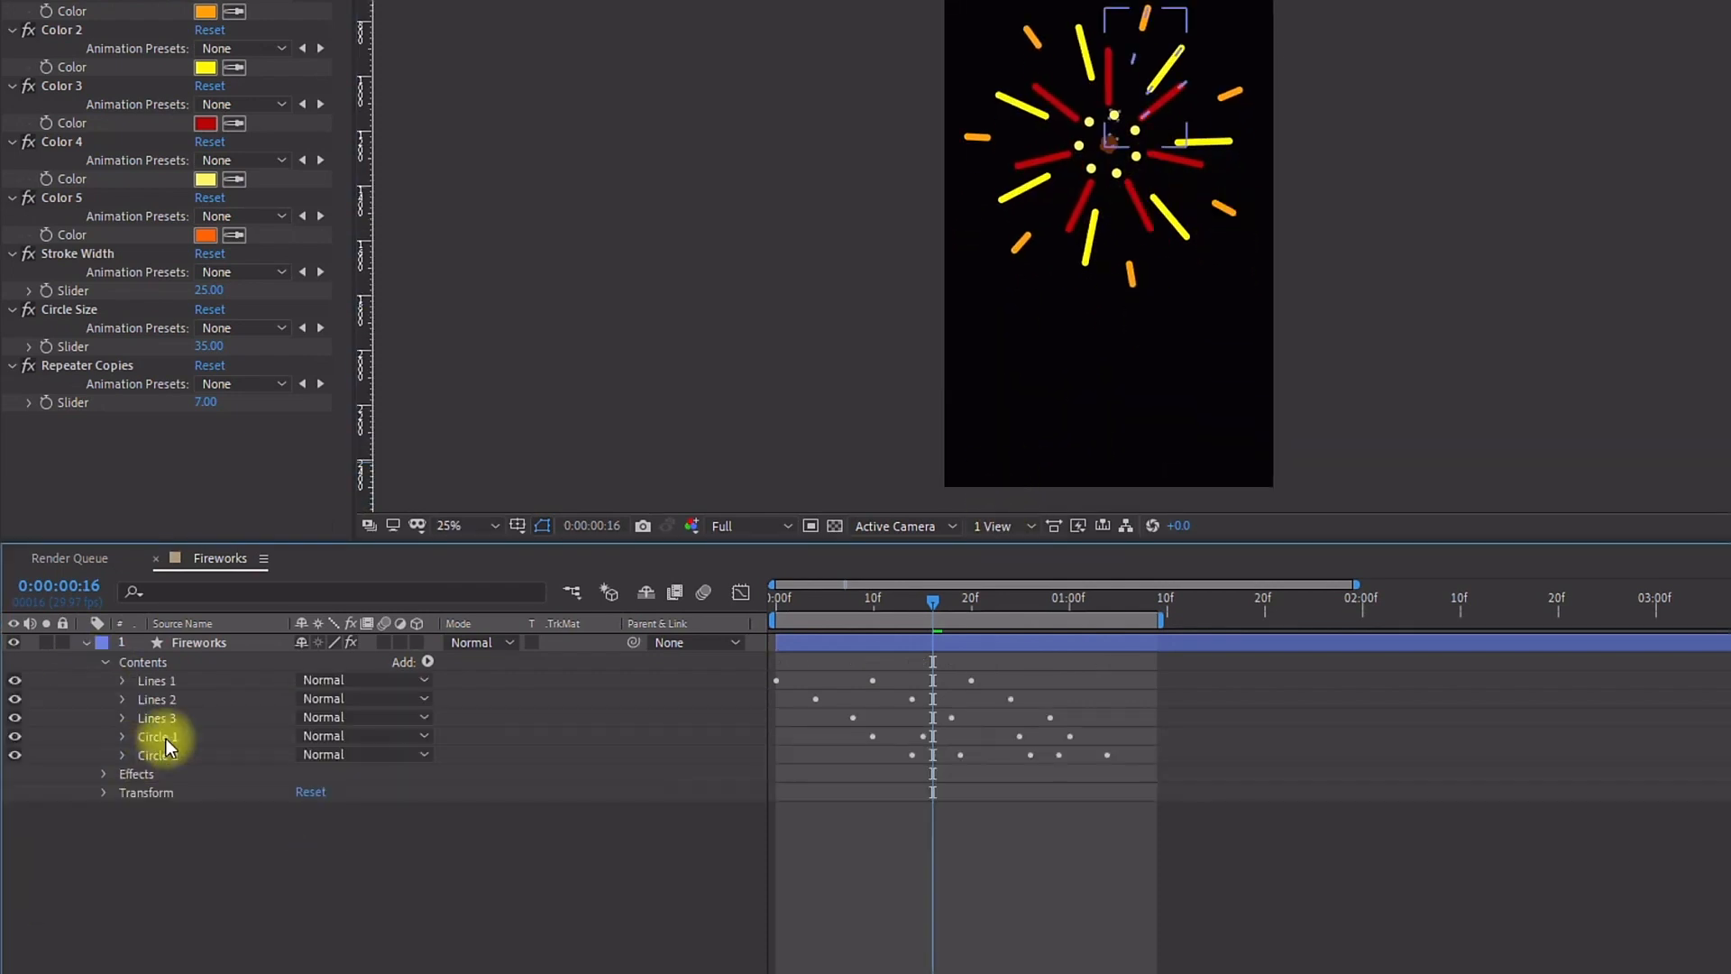
pyautogui.click(135, 661)
pyautogui.click(432, 662)
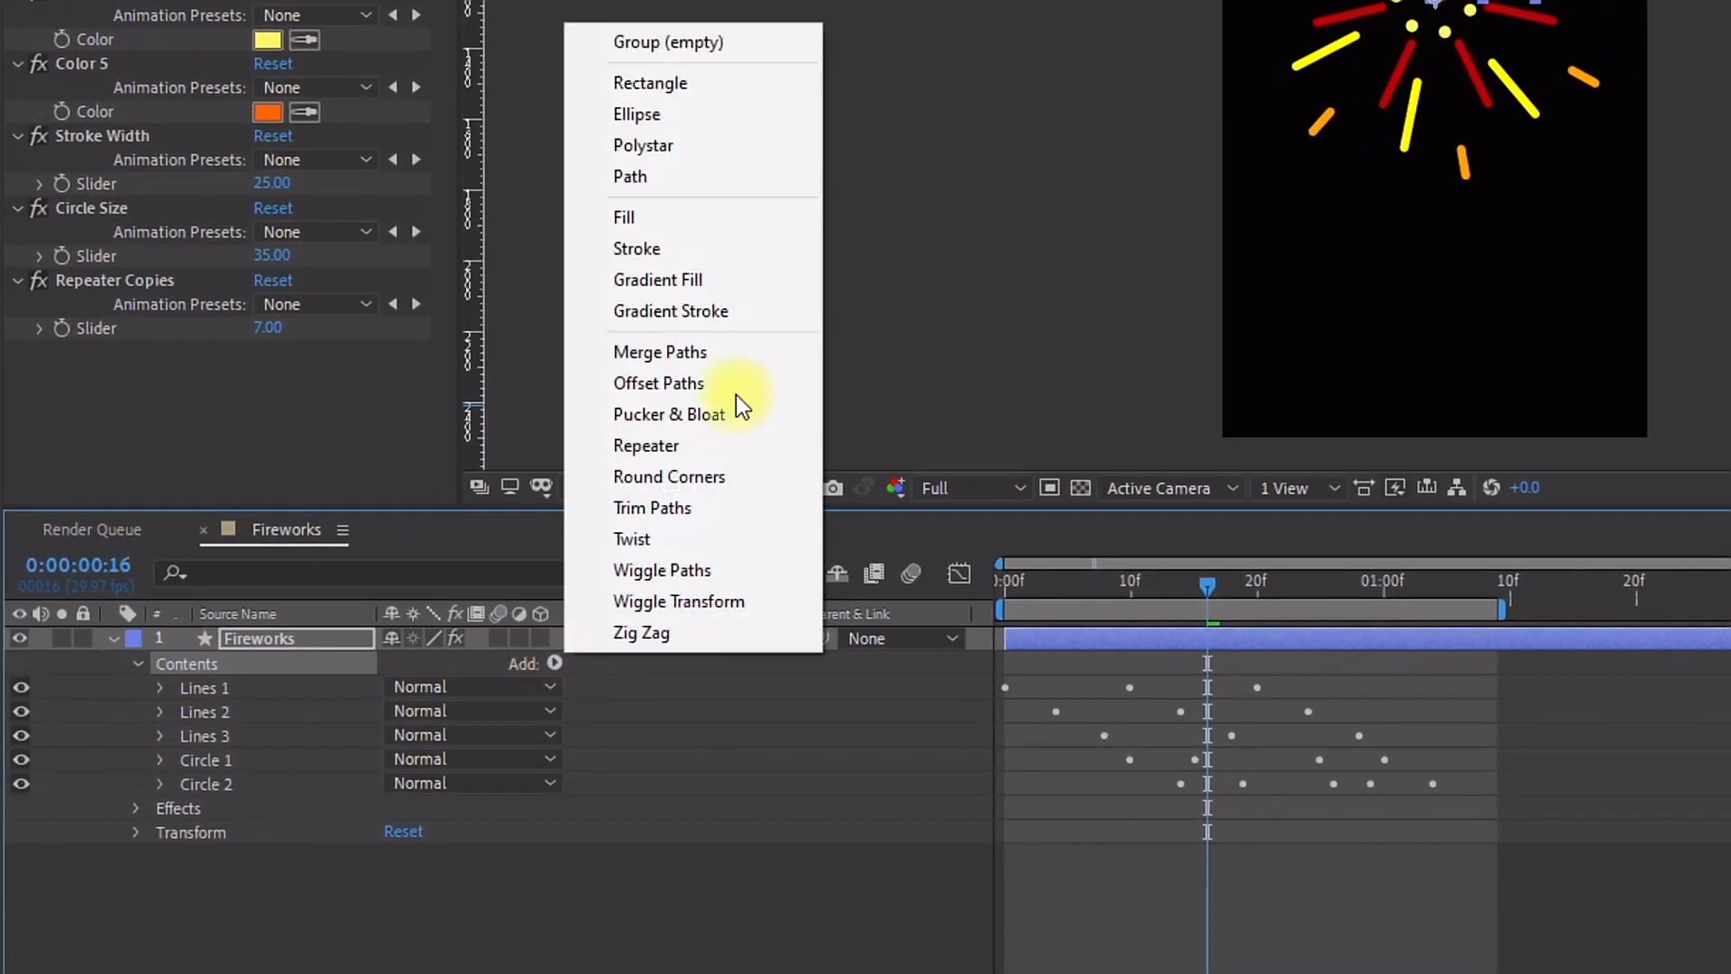
pyautogui.click(705, 39)
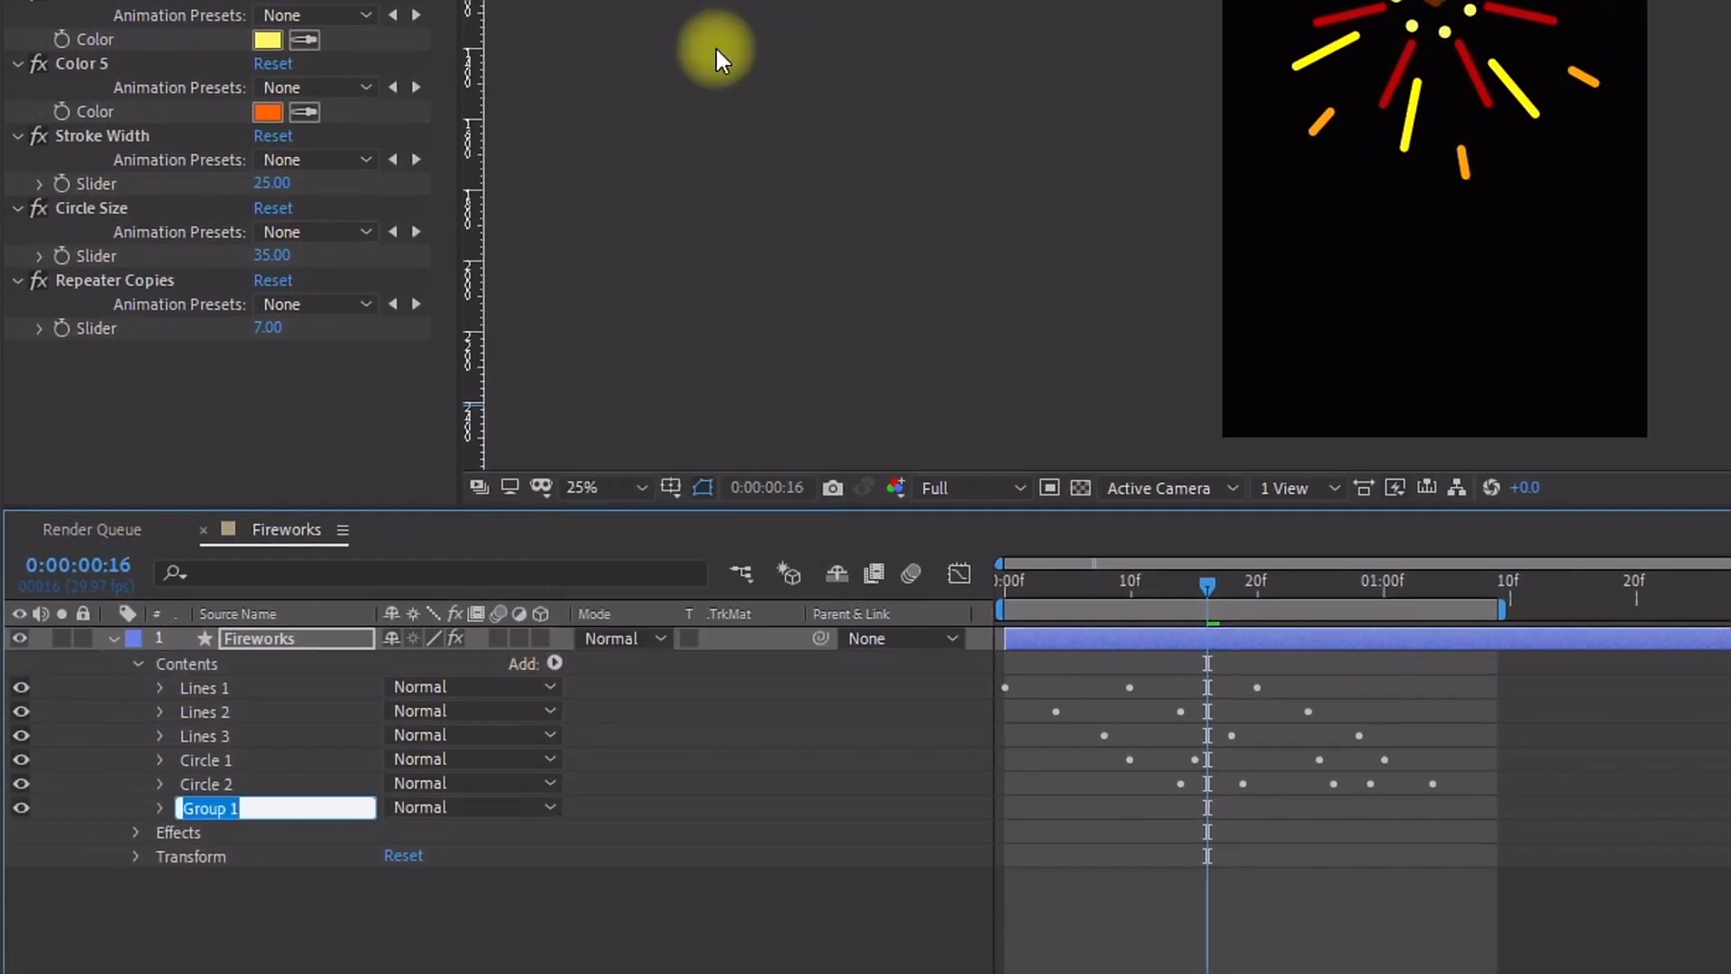
pyautogui.write('Trail')
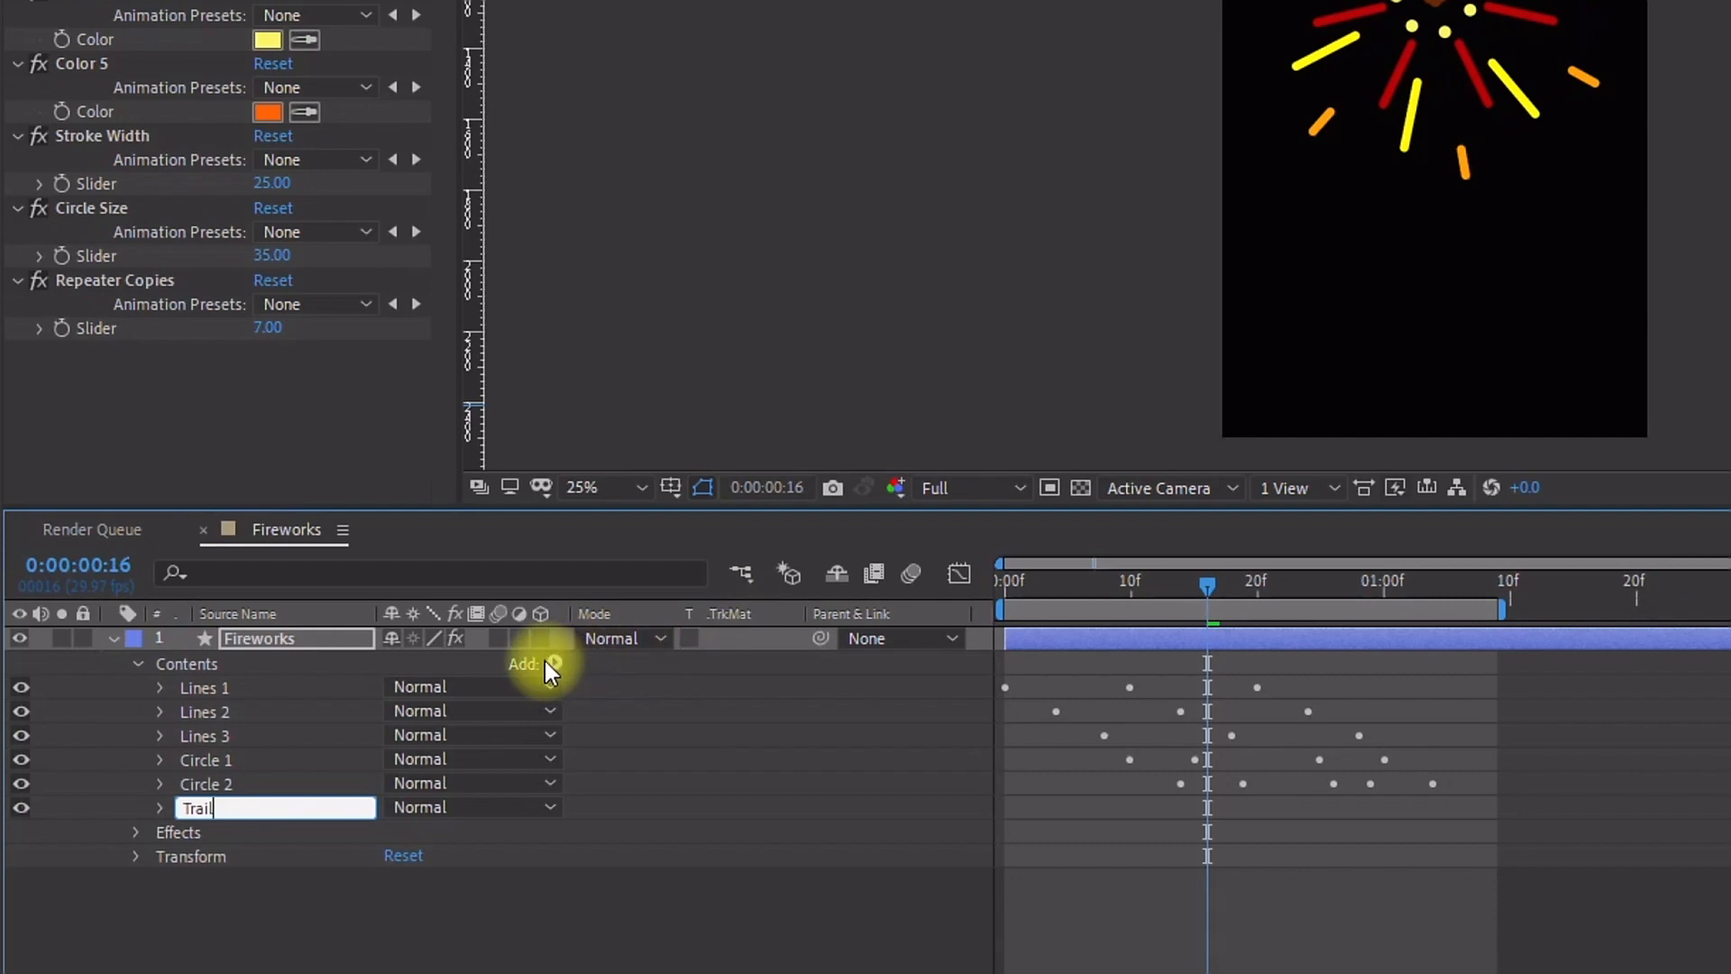
# Step: Add a path to the Trail group and draw a curve rising from the bottom of the composition to the burst center
pyautogui.click(552, 663)
pyautogui.click(665, 176)
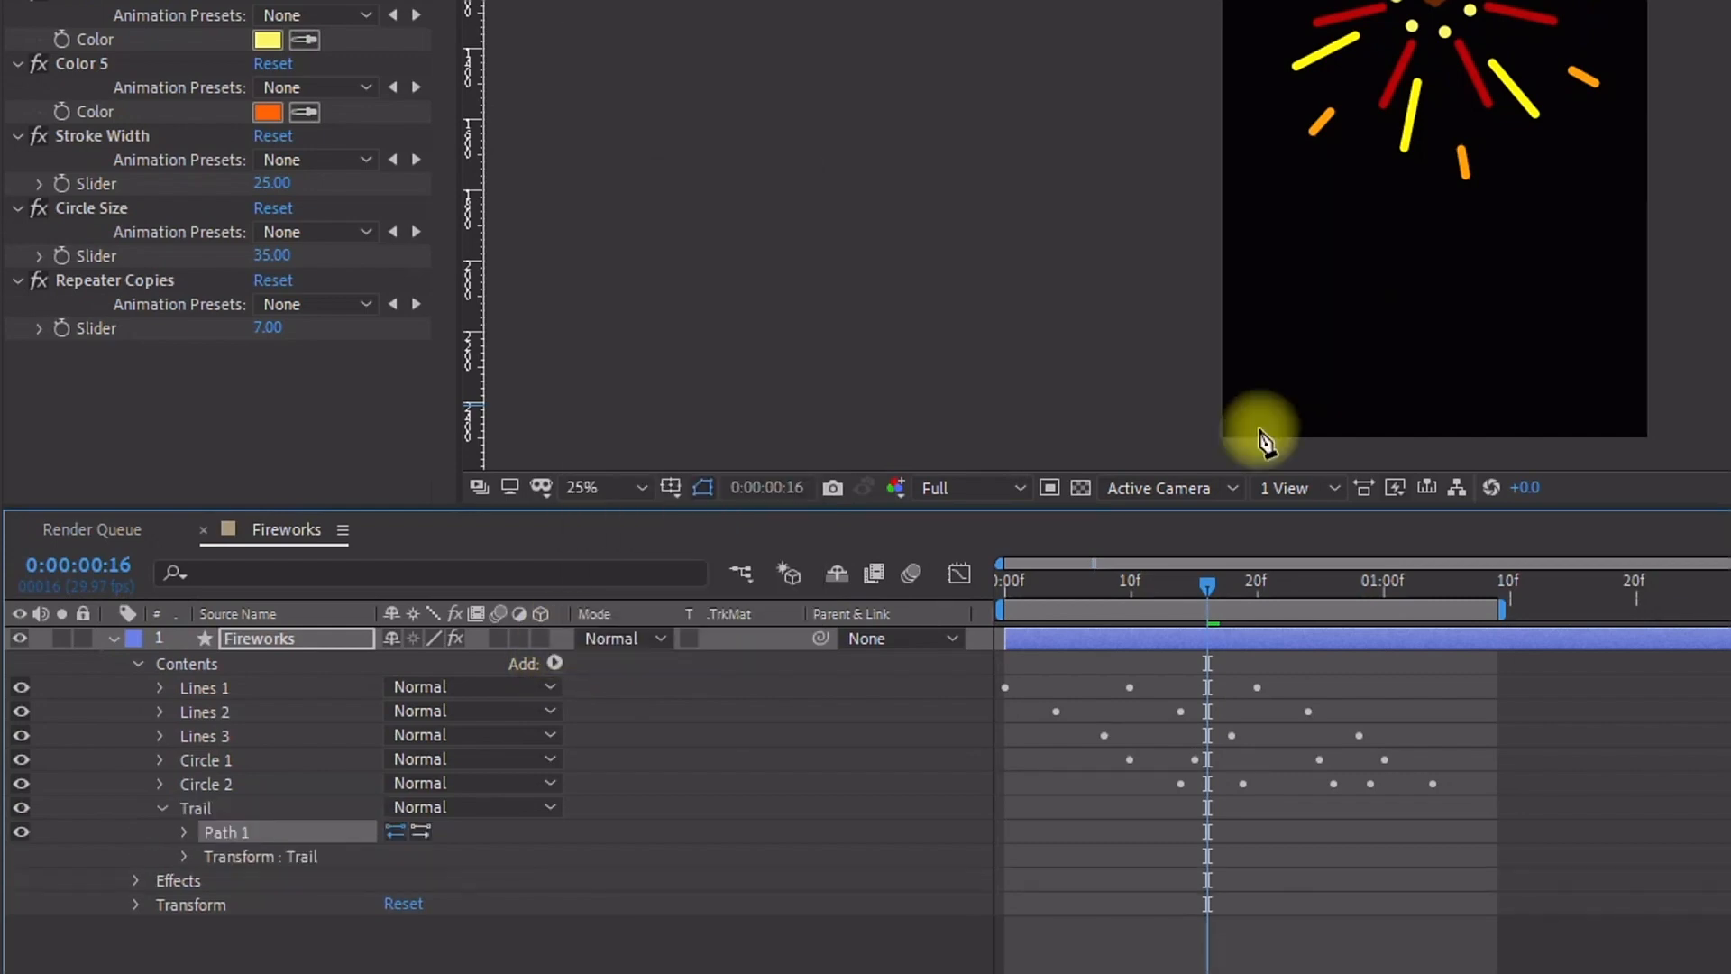
pyautogui.click(1270, 455)
pyautogui.moveTo(1280, 283); pyautogui.dragTo(1299, 196)
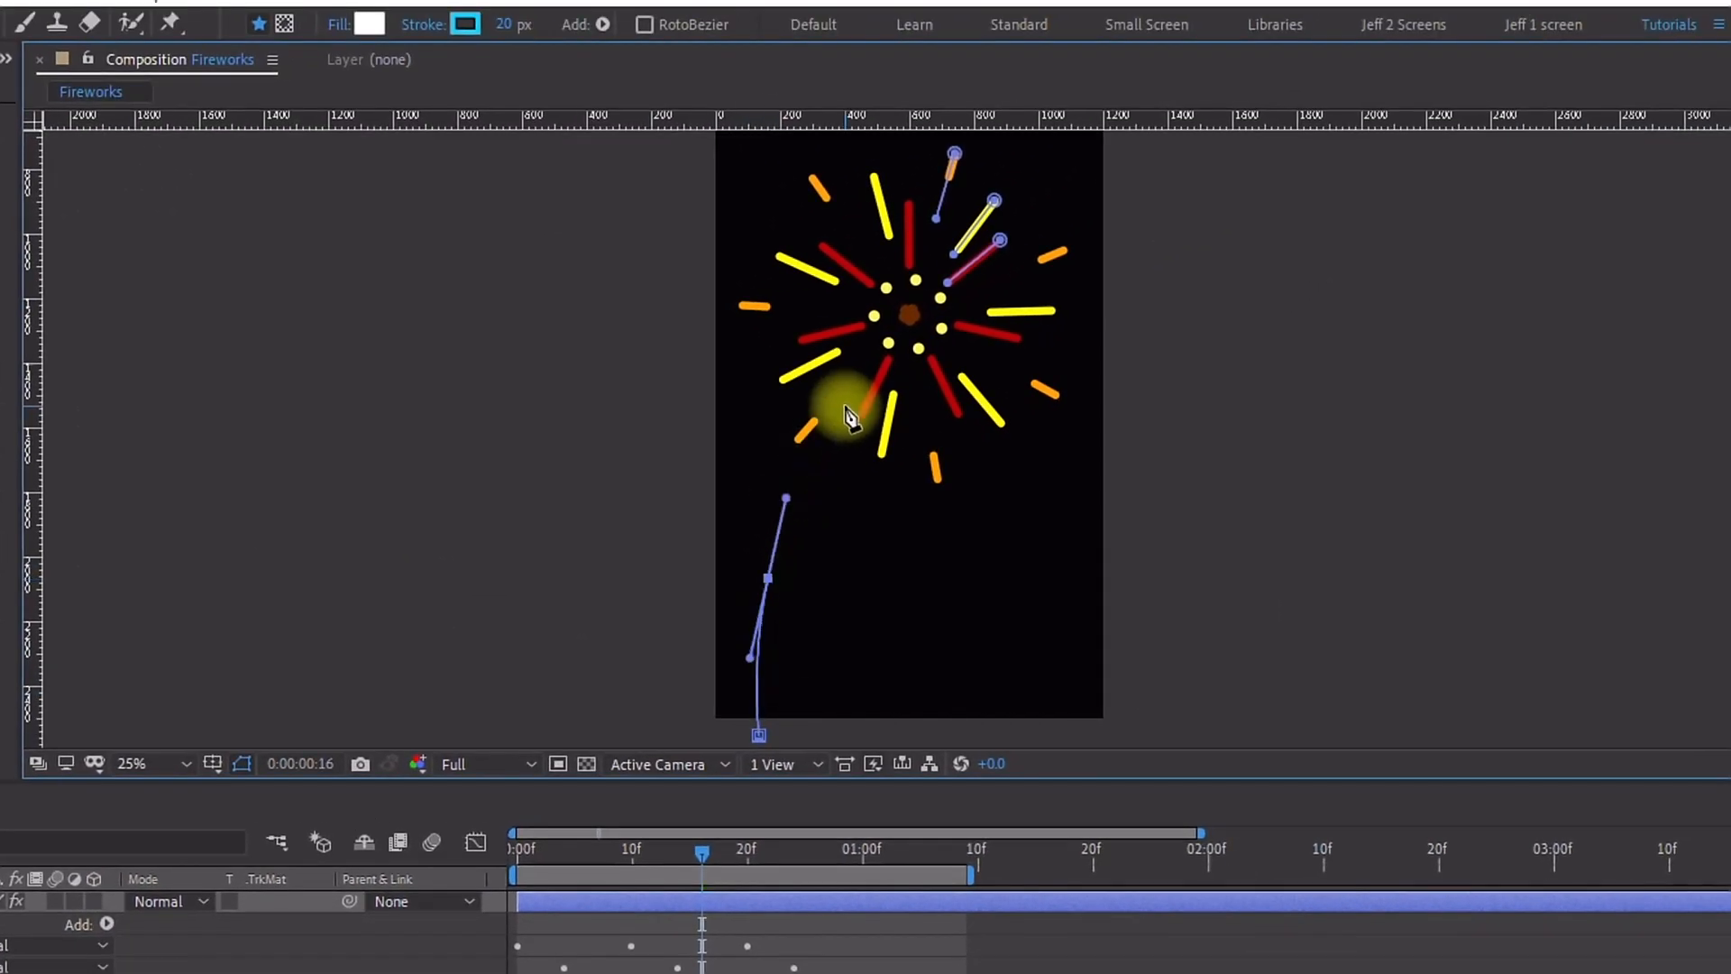
pyautogui.moveTo(854, 389); pyautogui.dragTo(938, 359)
pyautogui.scroll(3, 937, 337)
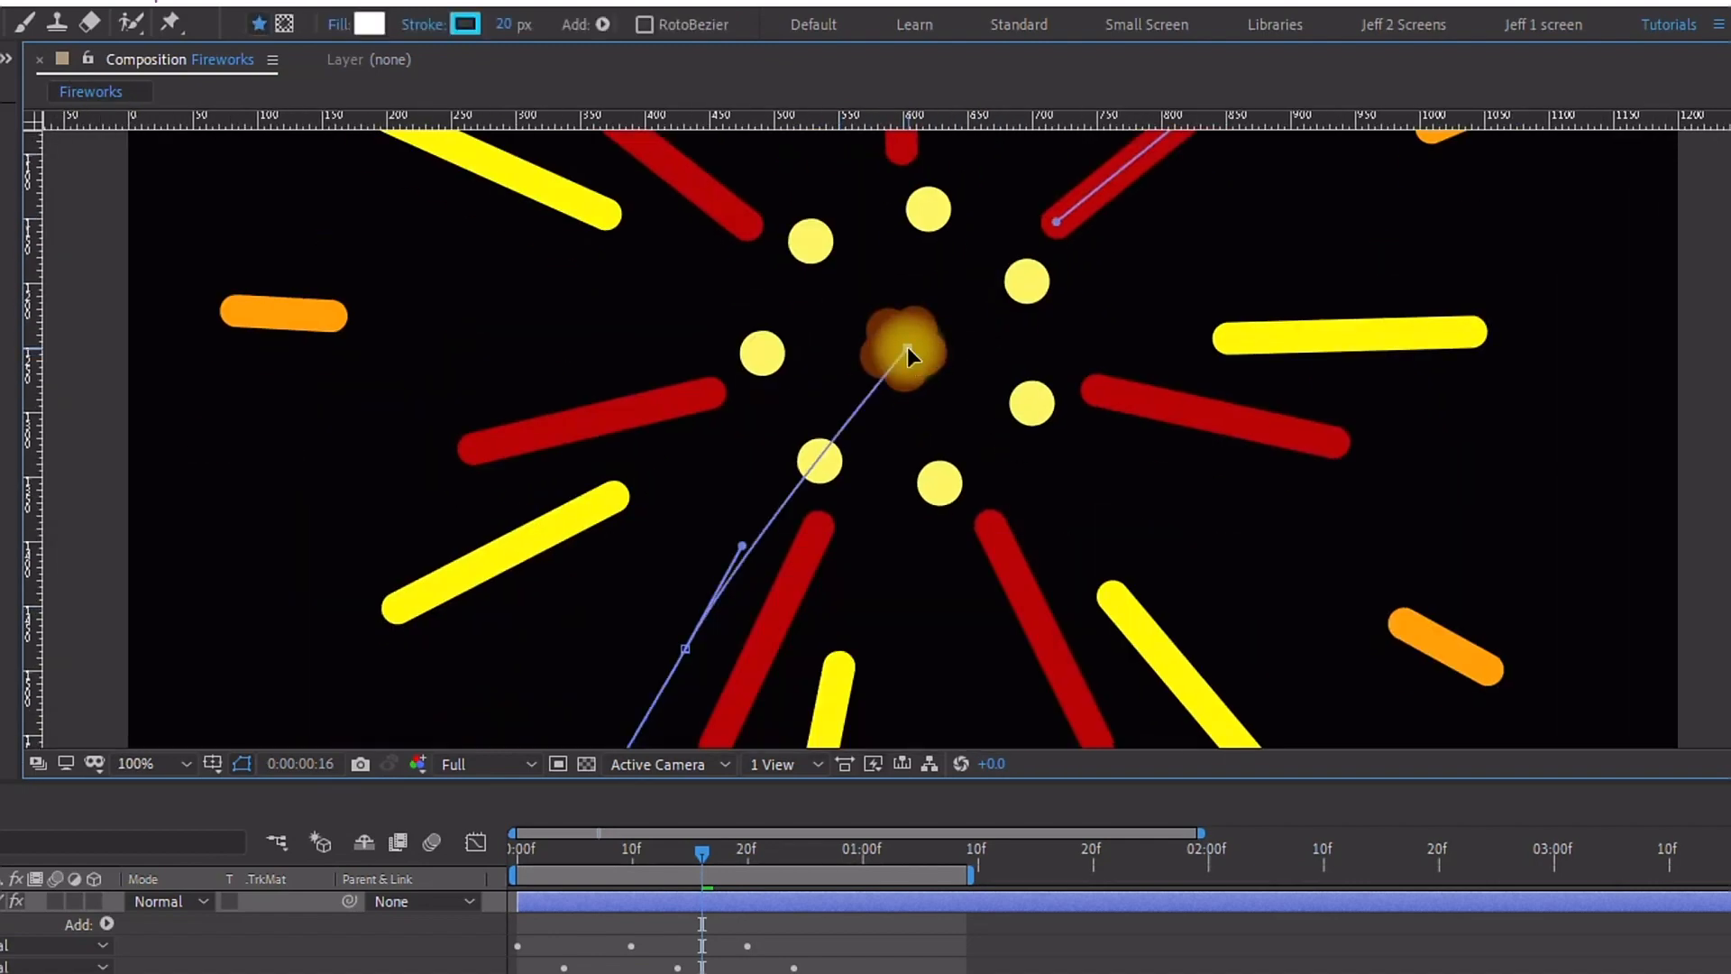
# Step: Add a white stroke to the trail path with a width of 10 px
pyautogui.click(602, 24)
pyautogui.click(692, 220)
pyautogui.click(500, 25)
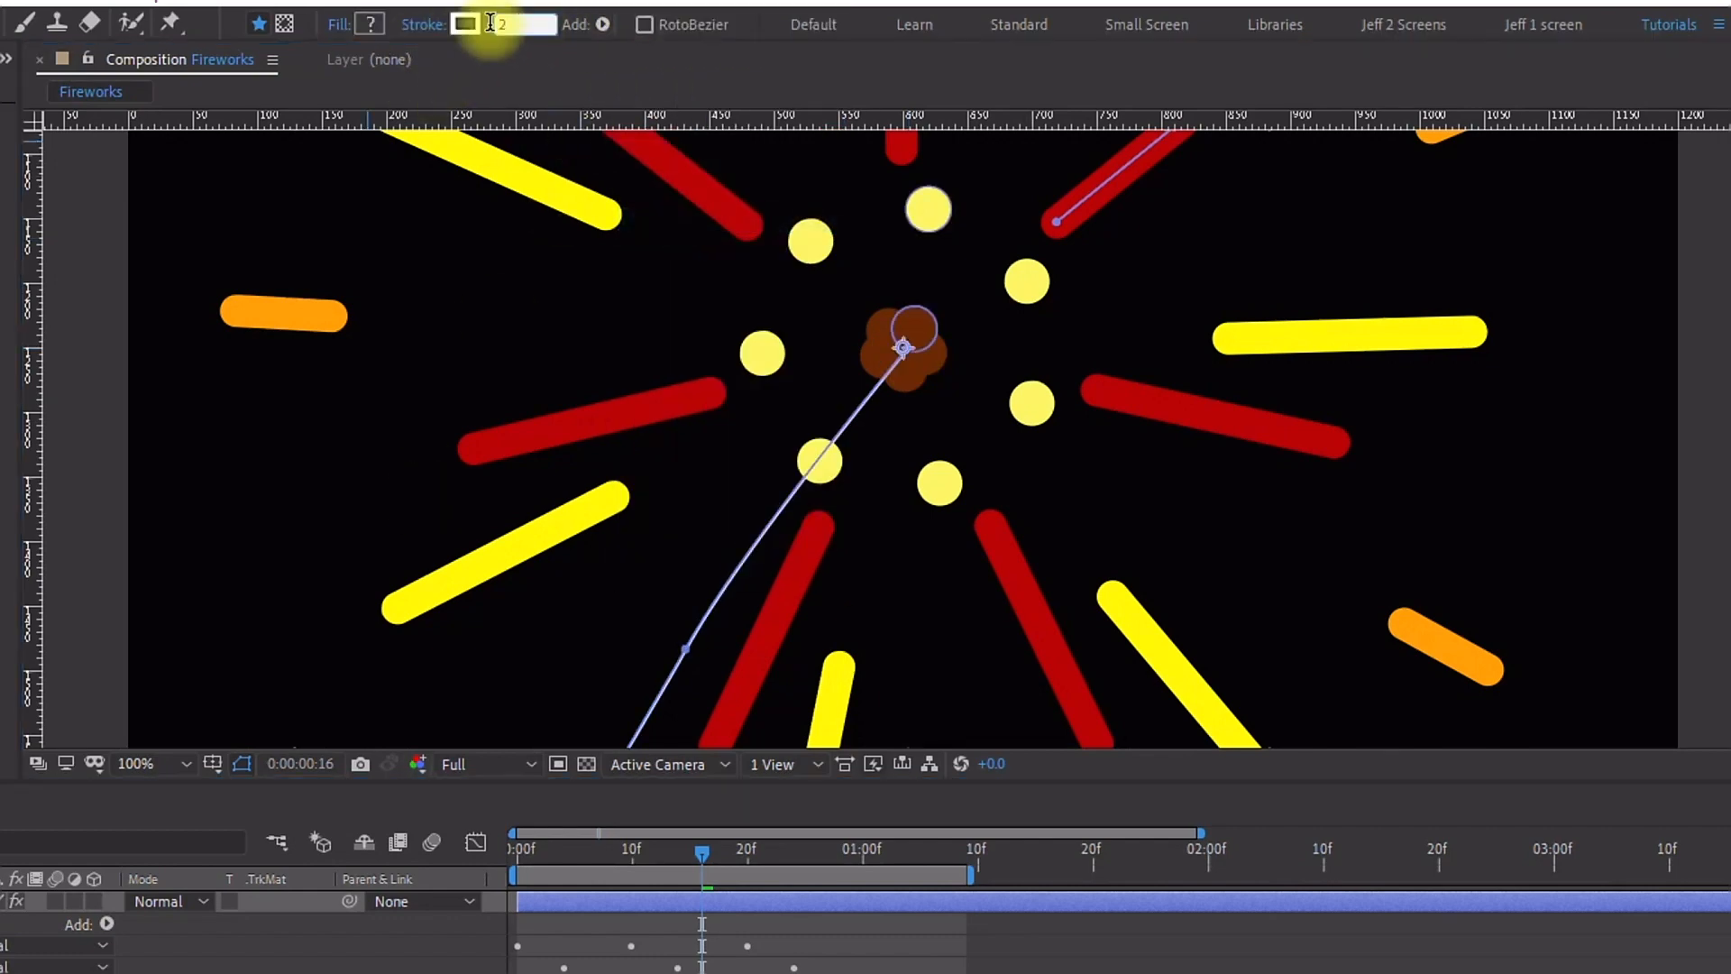
pyautogui.write('10')
pyautogui.click(610, 74)
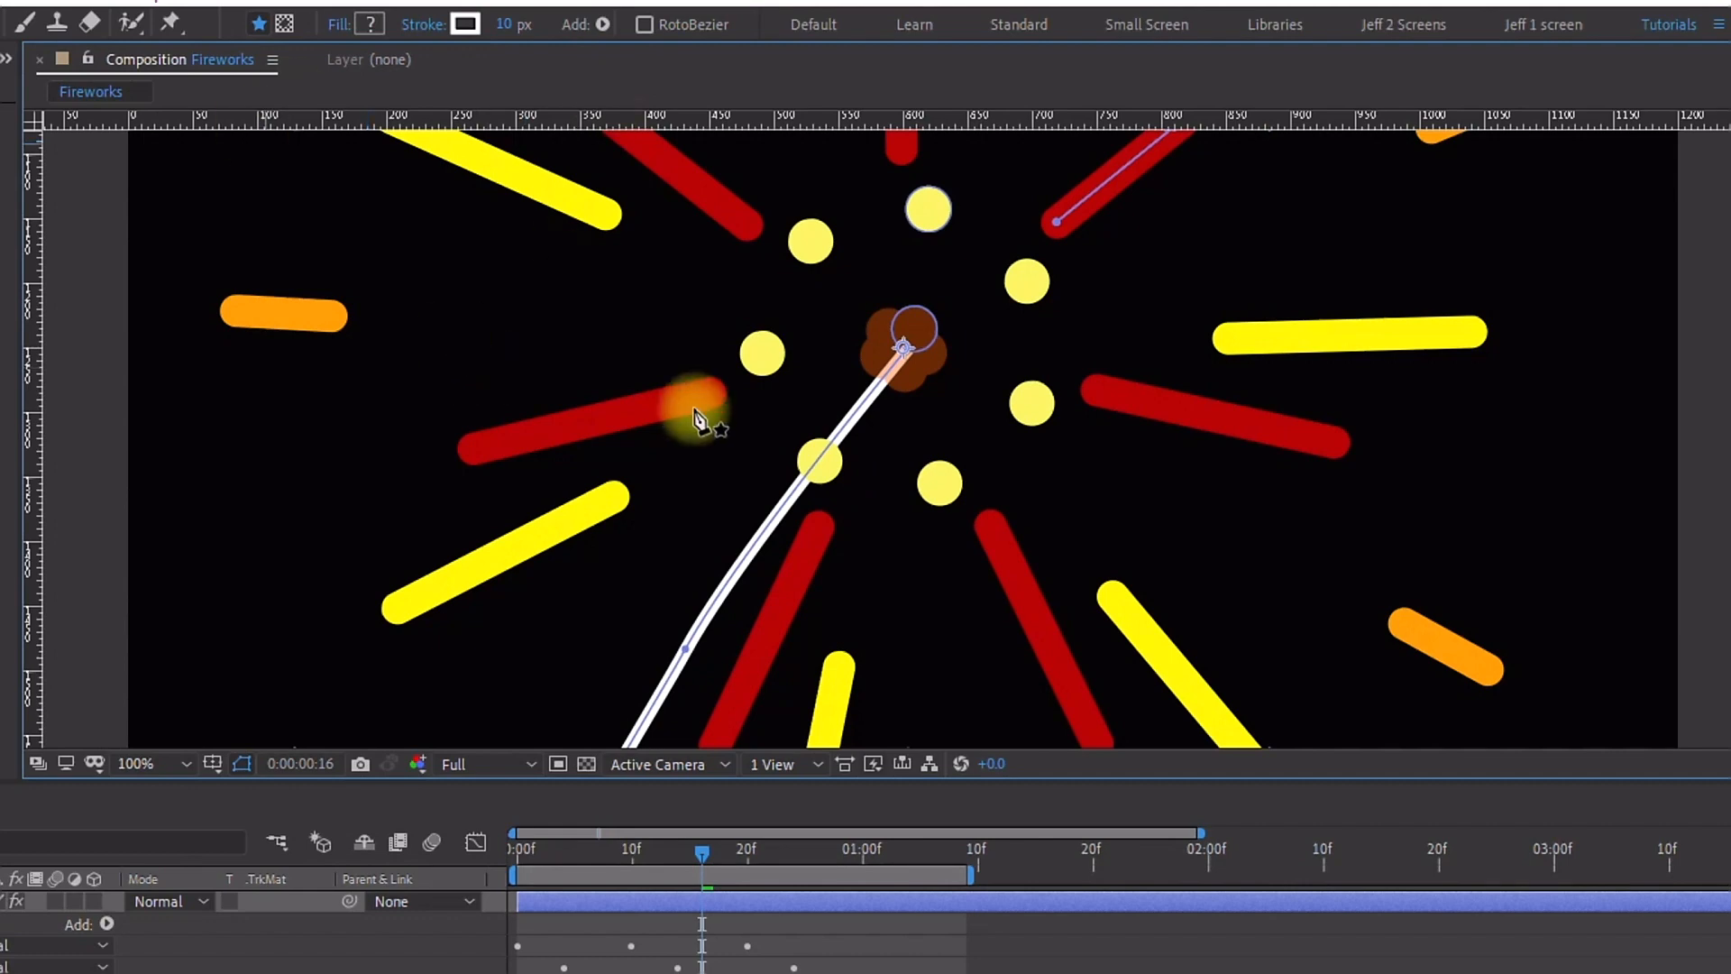
# Step: Set the trail stroke's line cap to Round Cap and line join to Round Join
pyautogui.scroll(-3, 708, 423)
pyautogui.scroll(2, 778, 473)
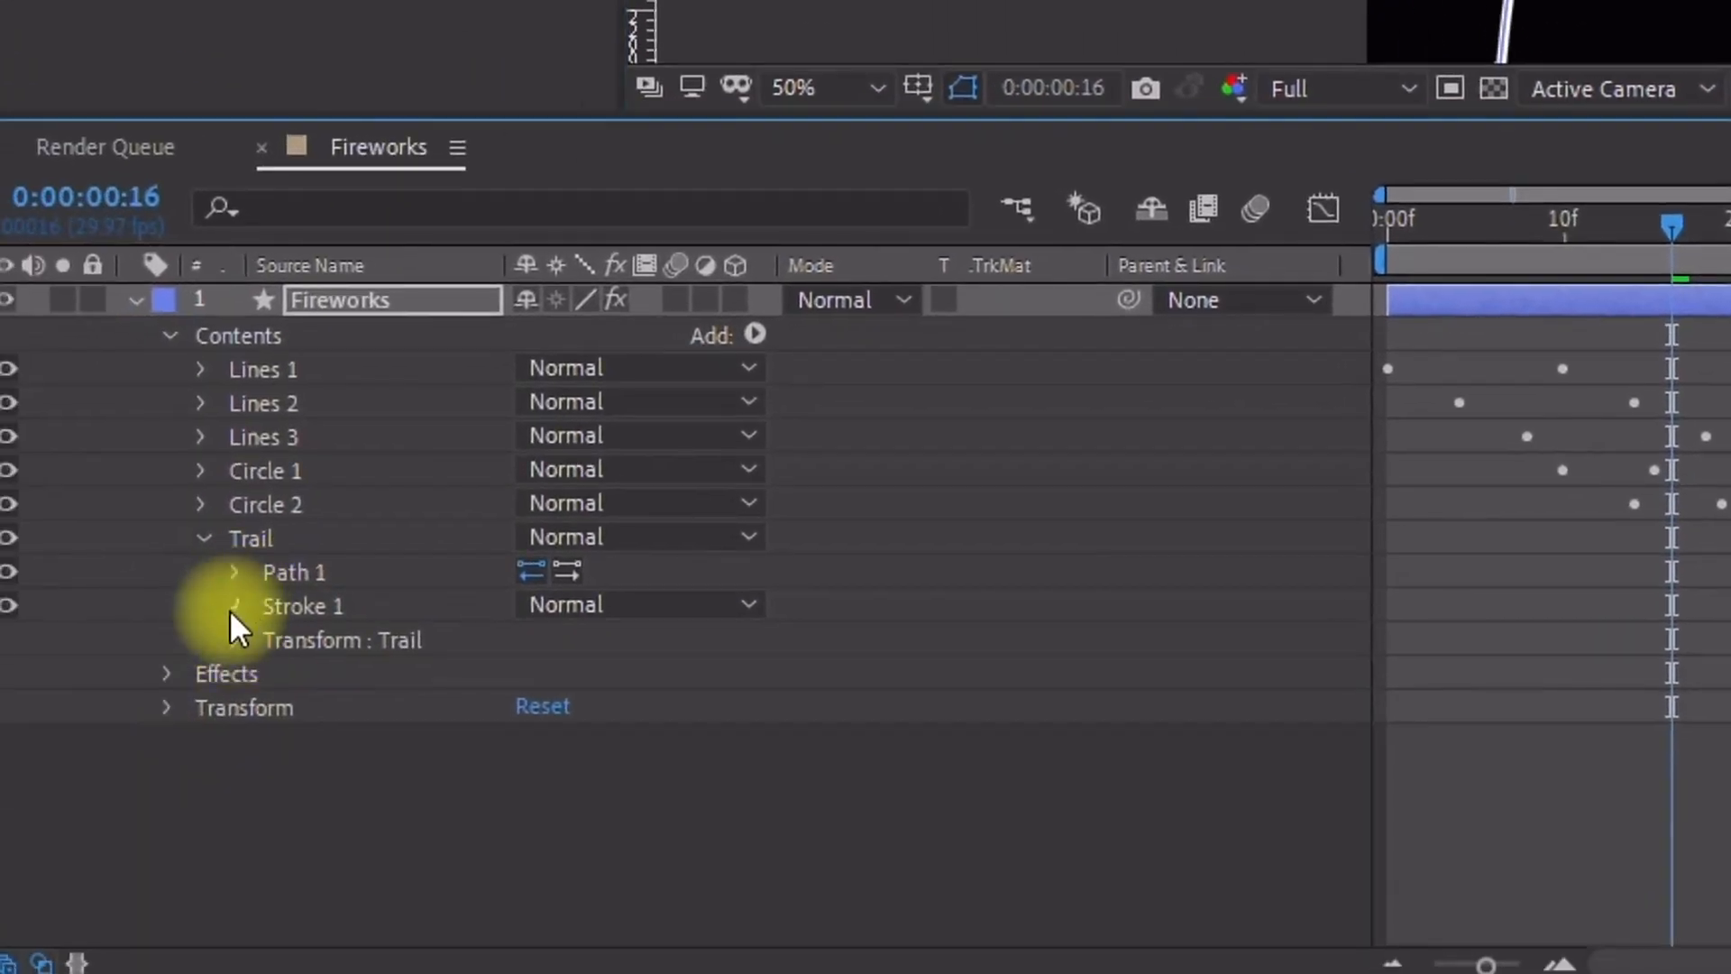
pyautogui.click(230, 608)
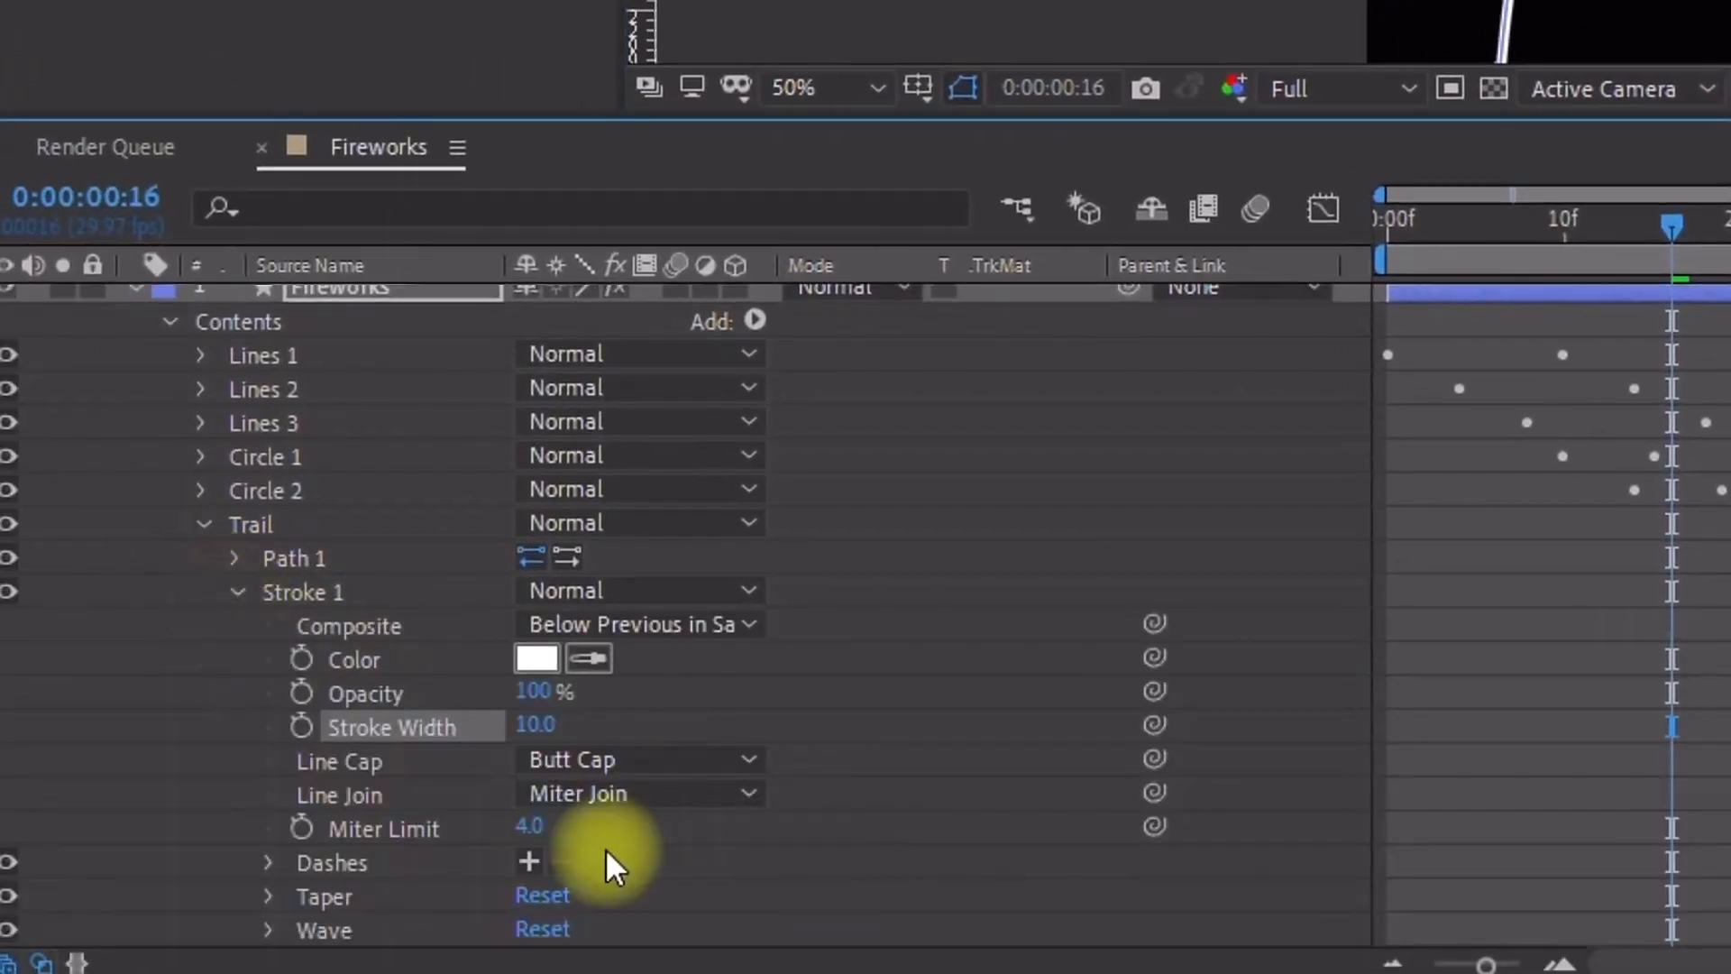
pyautogui.click(565, 764)
pyautogui.click(627, 848)
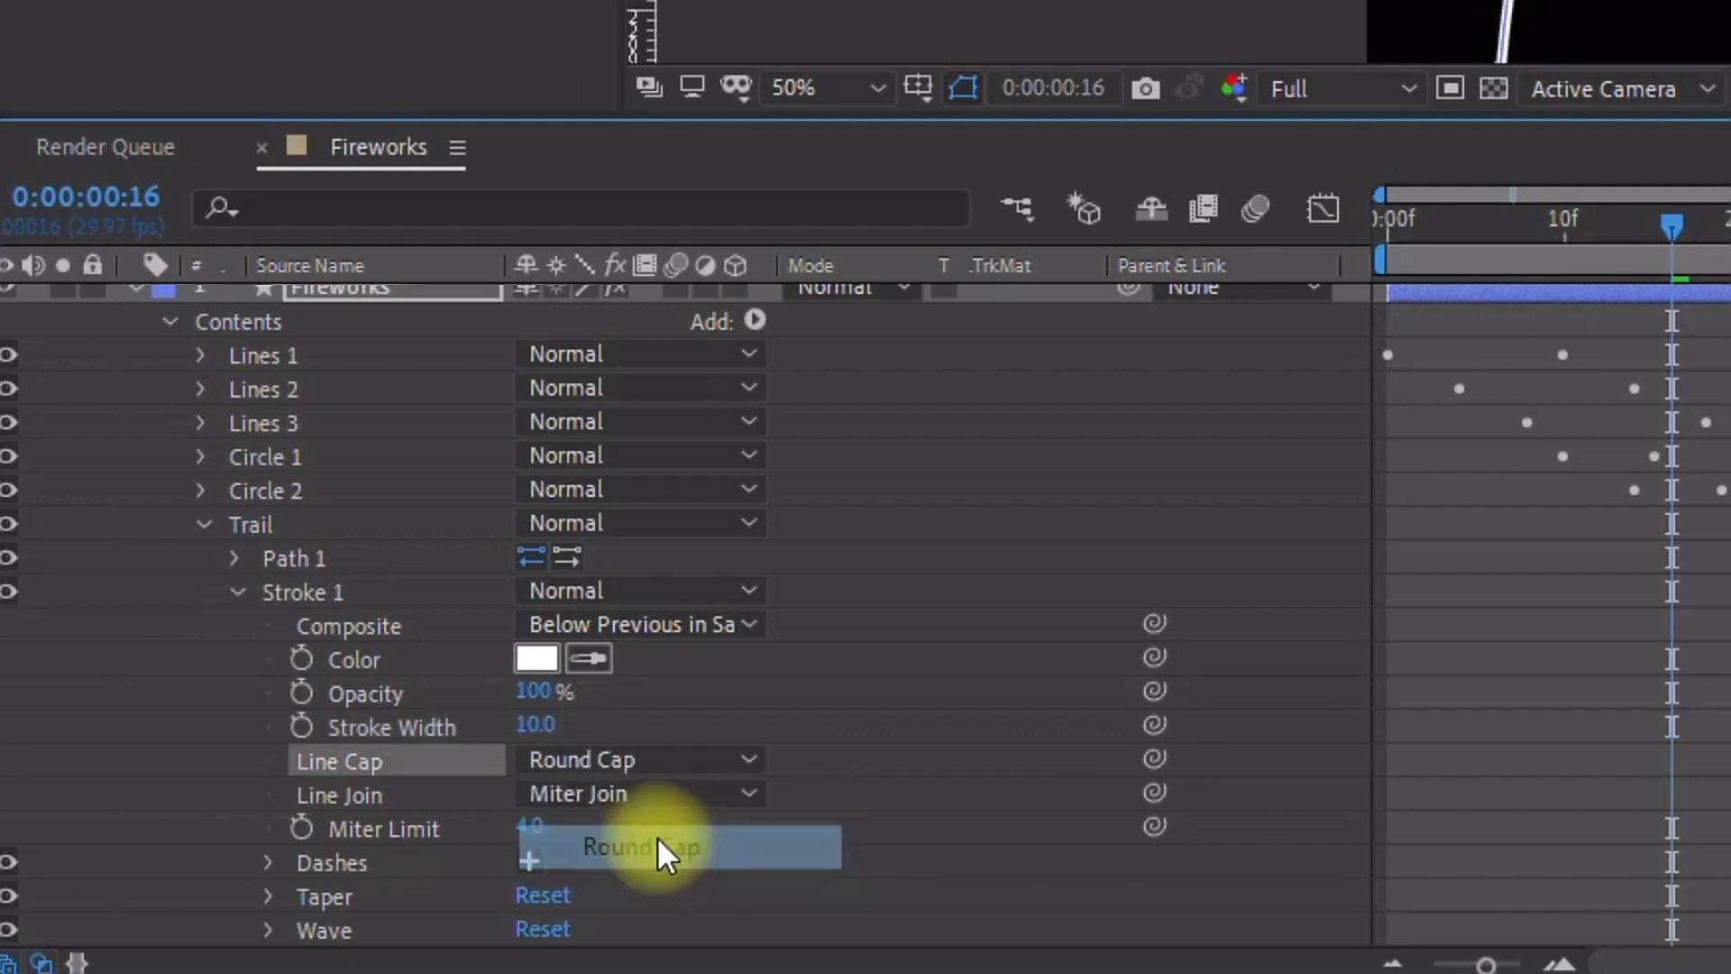
pyautogui.click(631, 797)
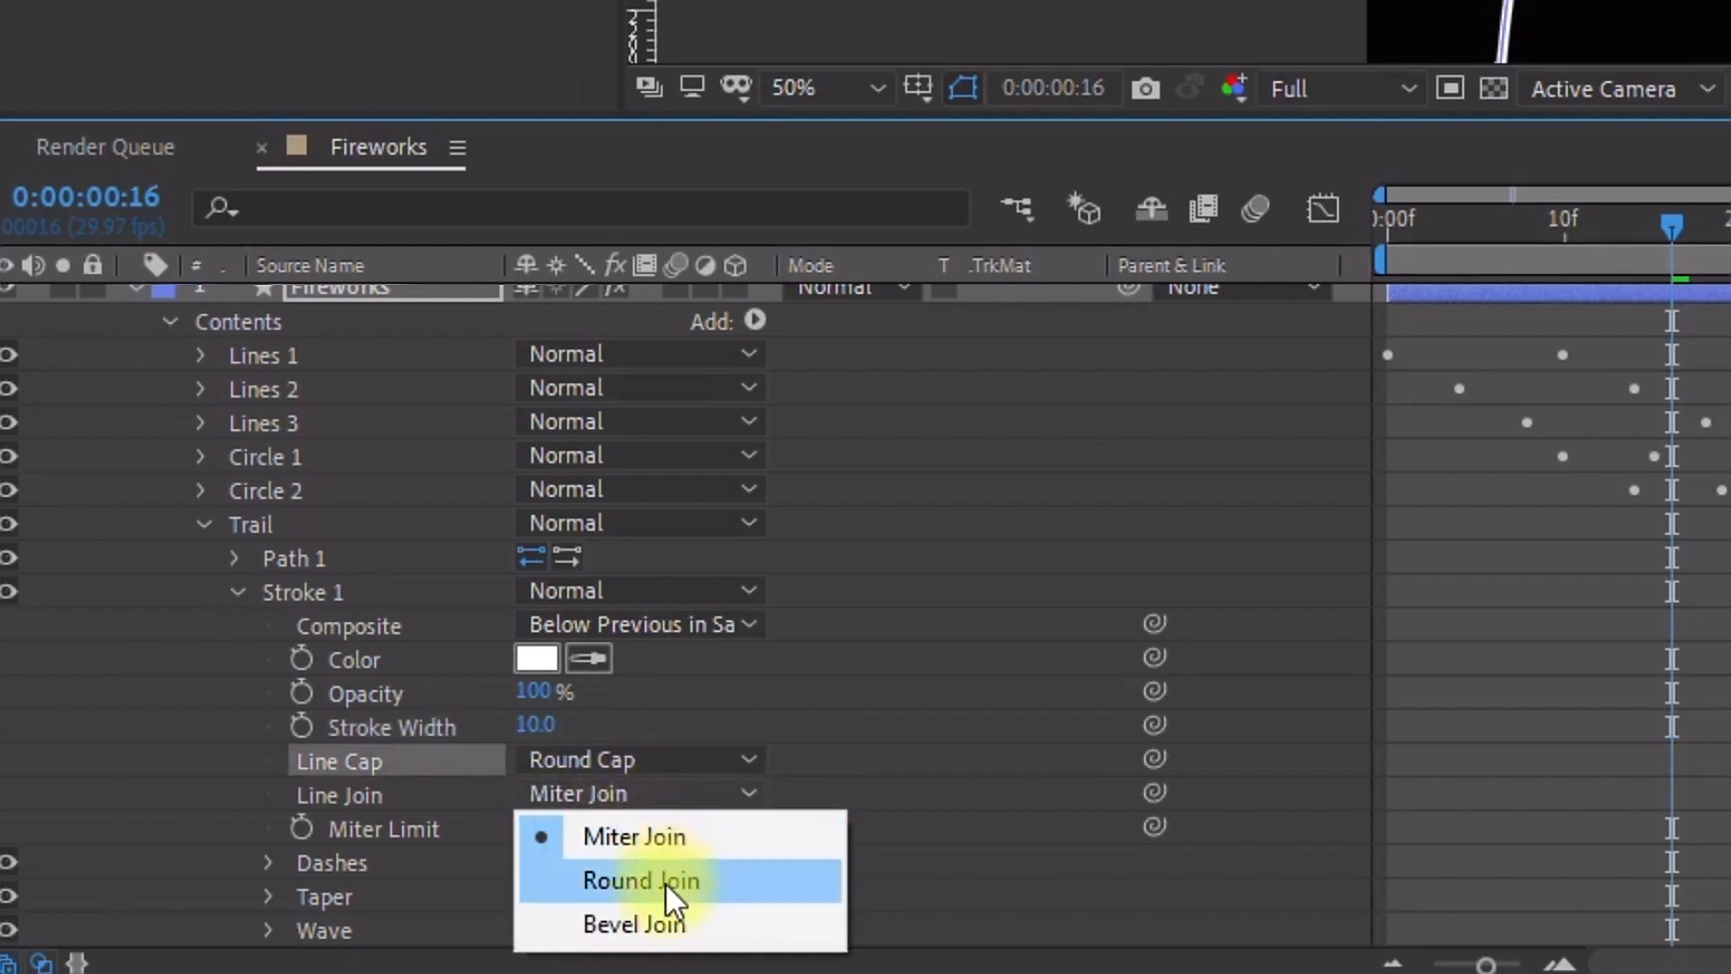
pyautogui.click(664, 881)
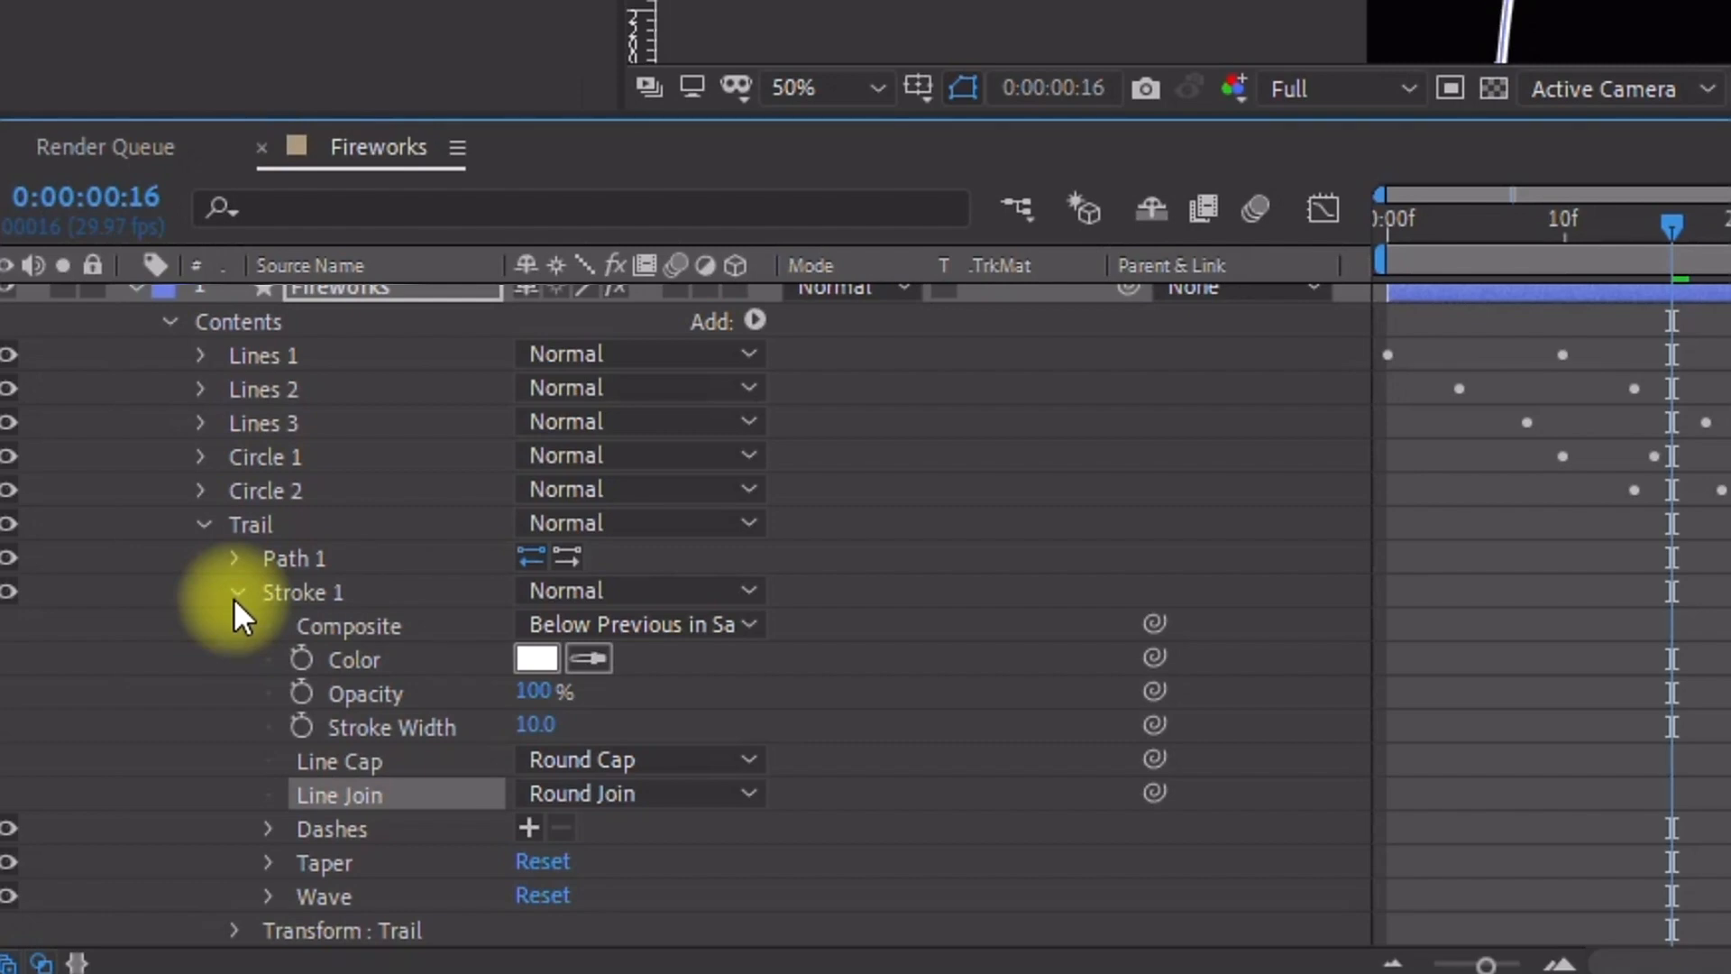
# Step: Open the trail stroke's Taper settings and set Start Length to 100%
pyautogui.scroll(1, 317, 896)
pyautogui.scroll(-2, 336, 858)
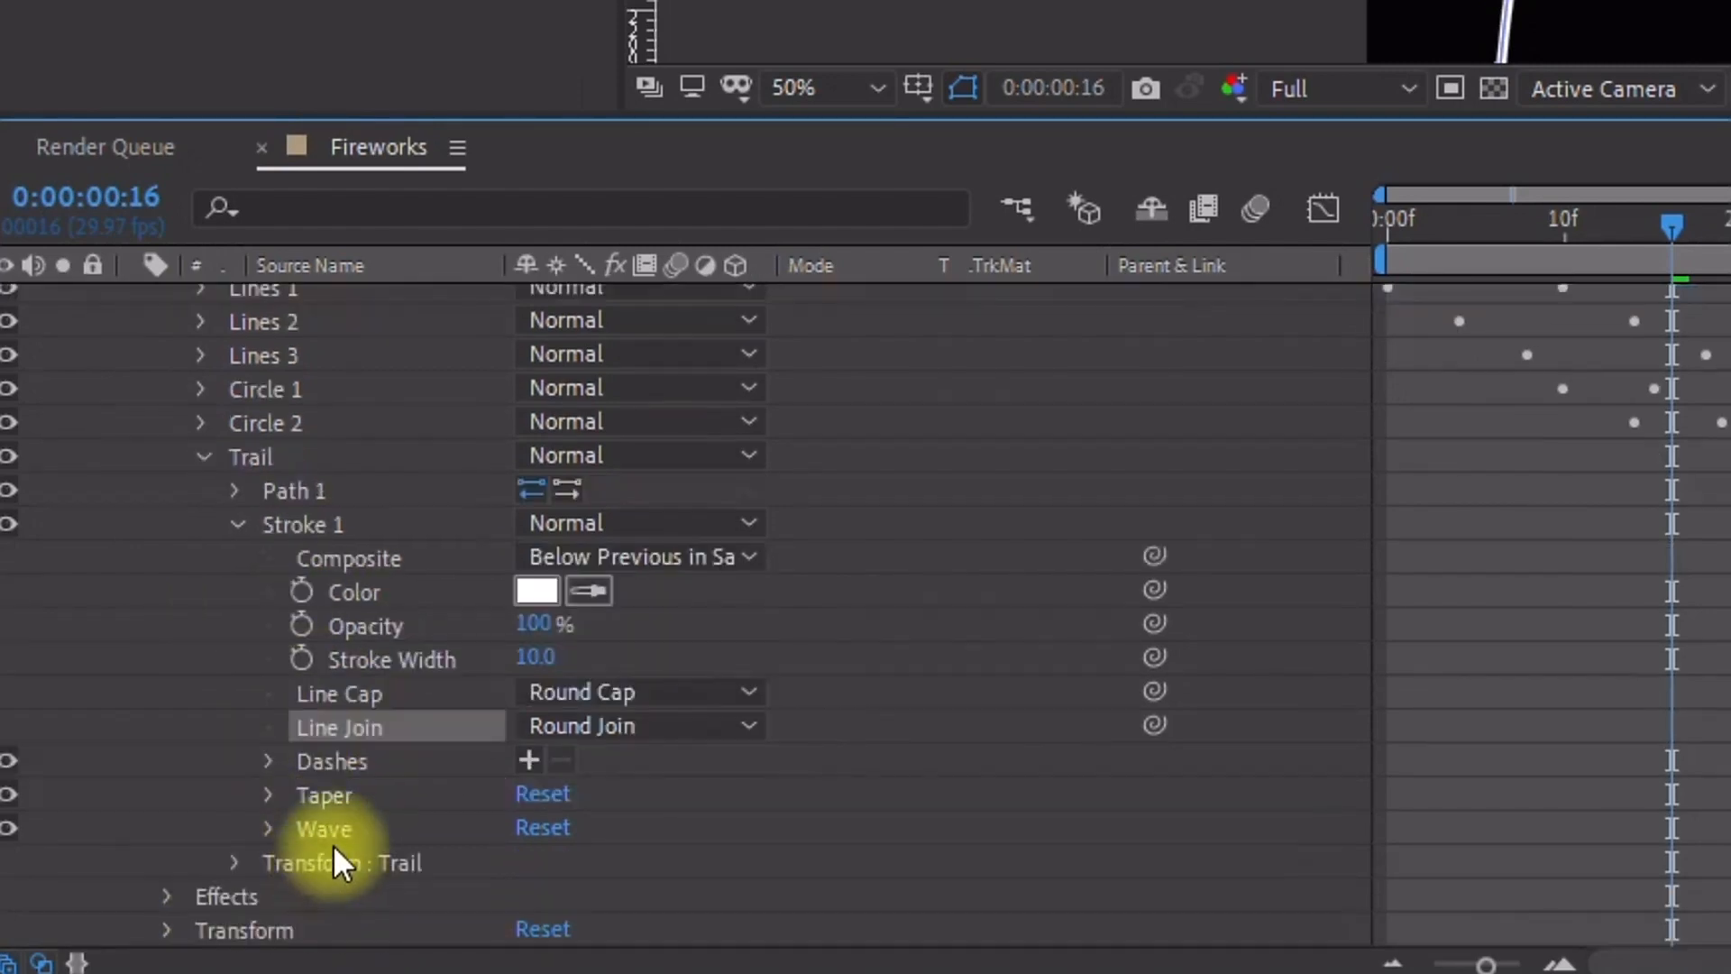
pyautogui.click(267, 796)
pyautogui.scroll(-2, 350, 731)
pyautogui.click(327, 693)
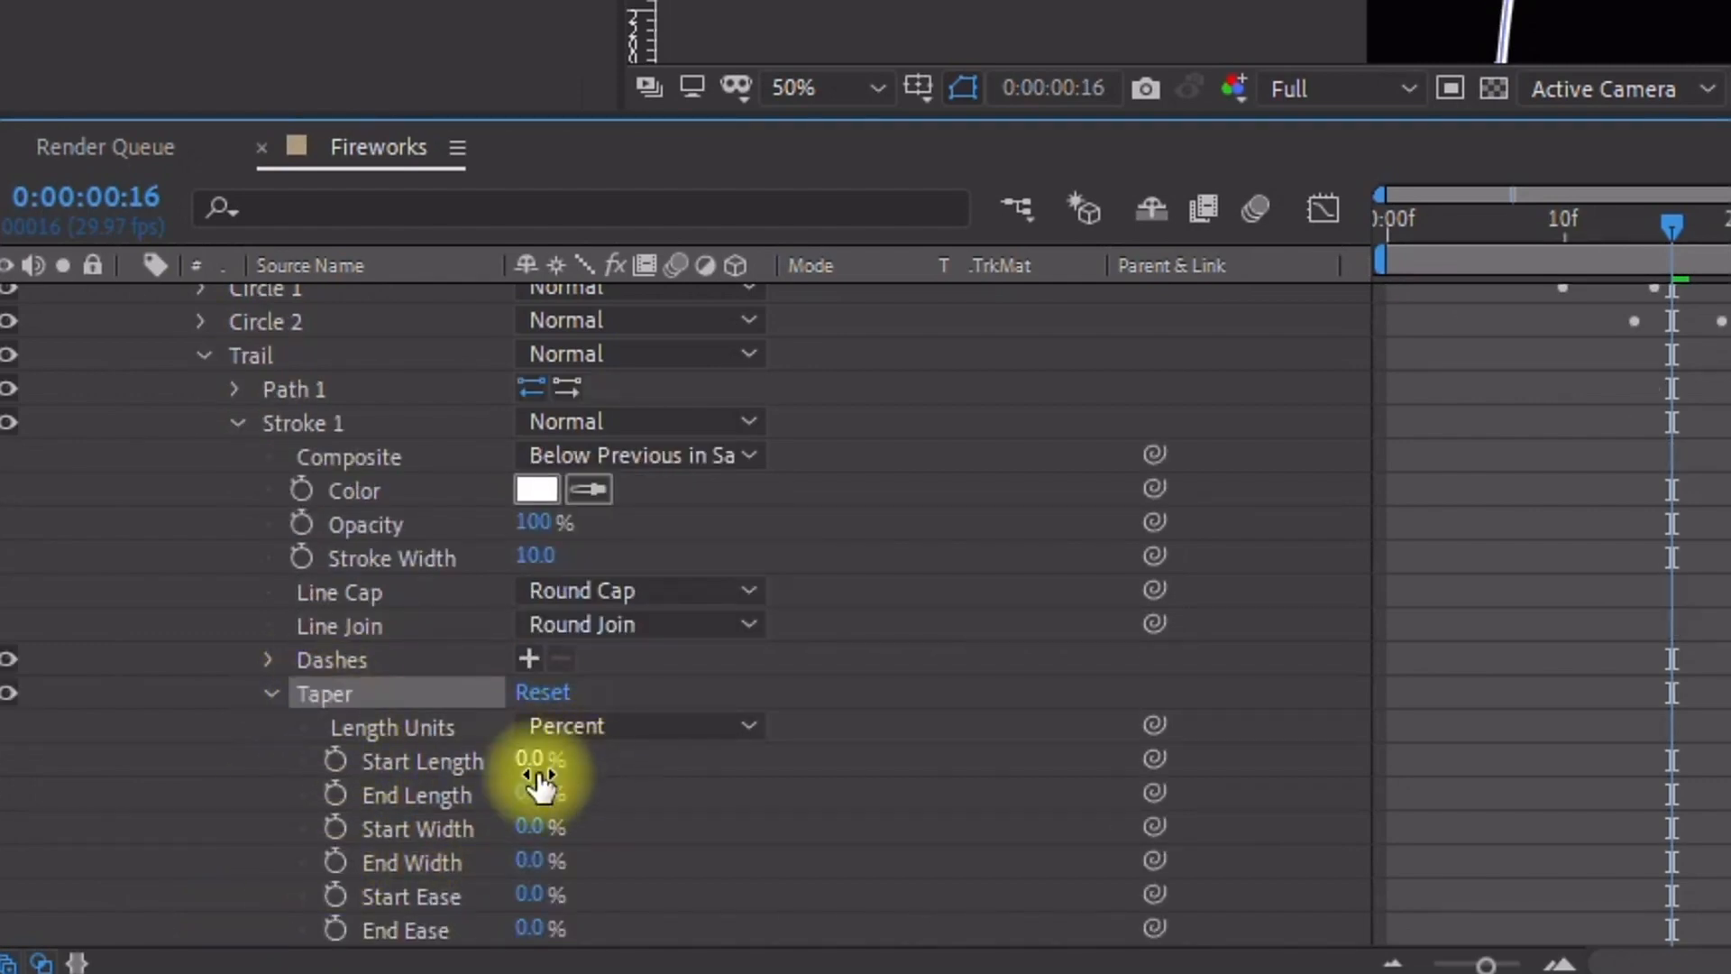
pyautogui.moveTo(528, 771); pyautogui.dragTo(997, 707)
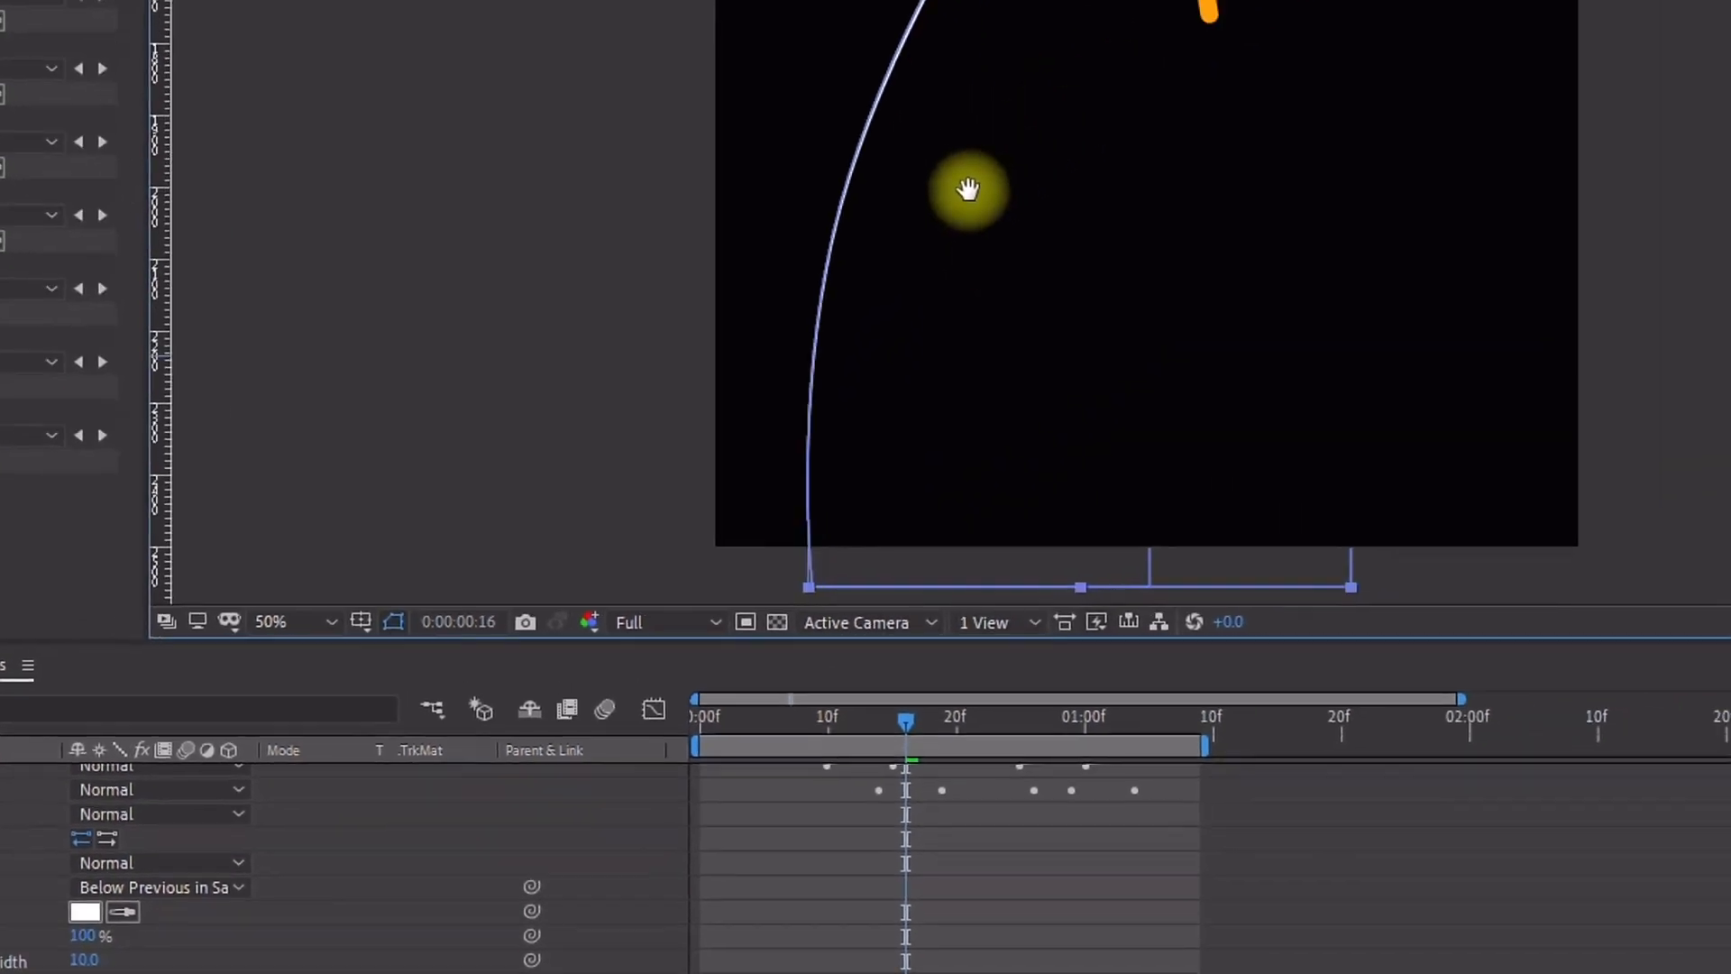
# Step: Increase the trail stroke width to 20 px
pyautogui.moveTo(970, 190); pyautogui.dragTo(796, 525)
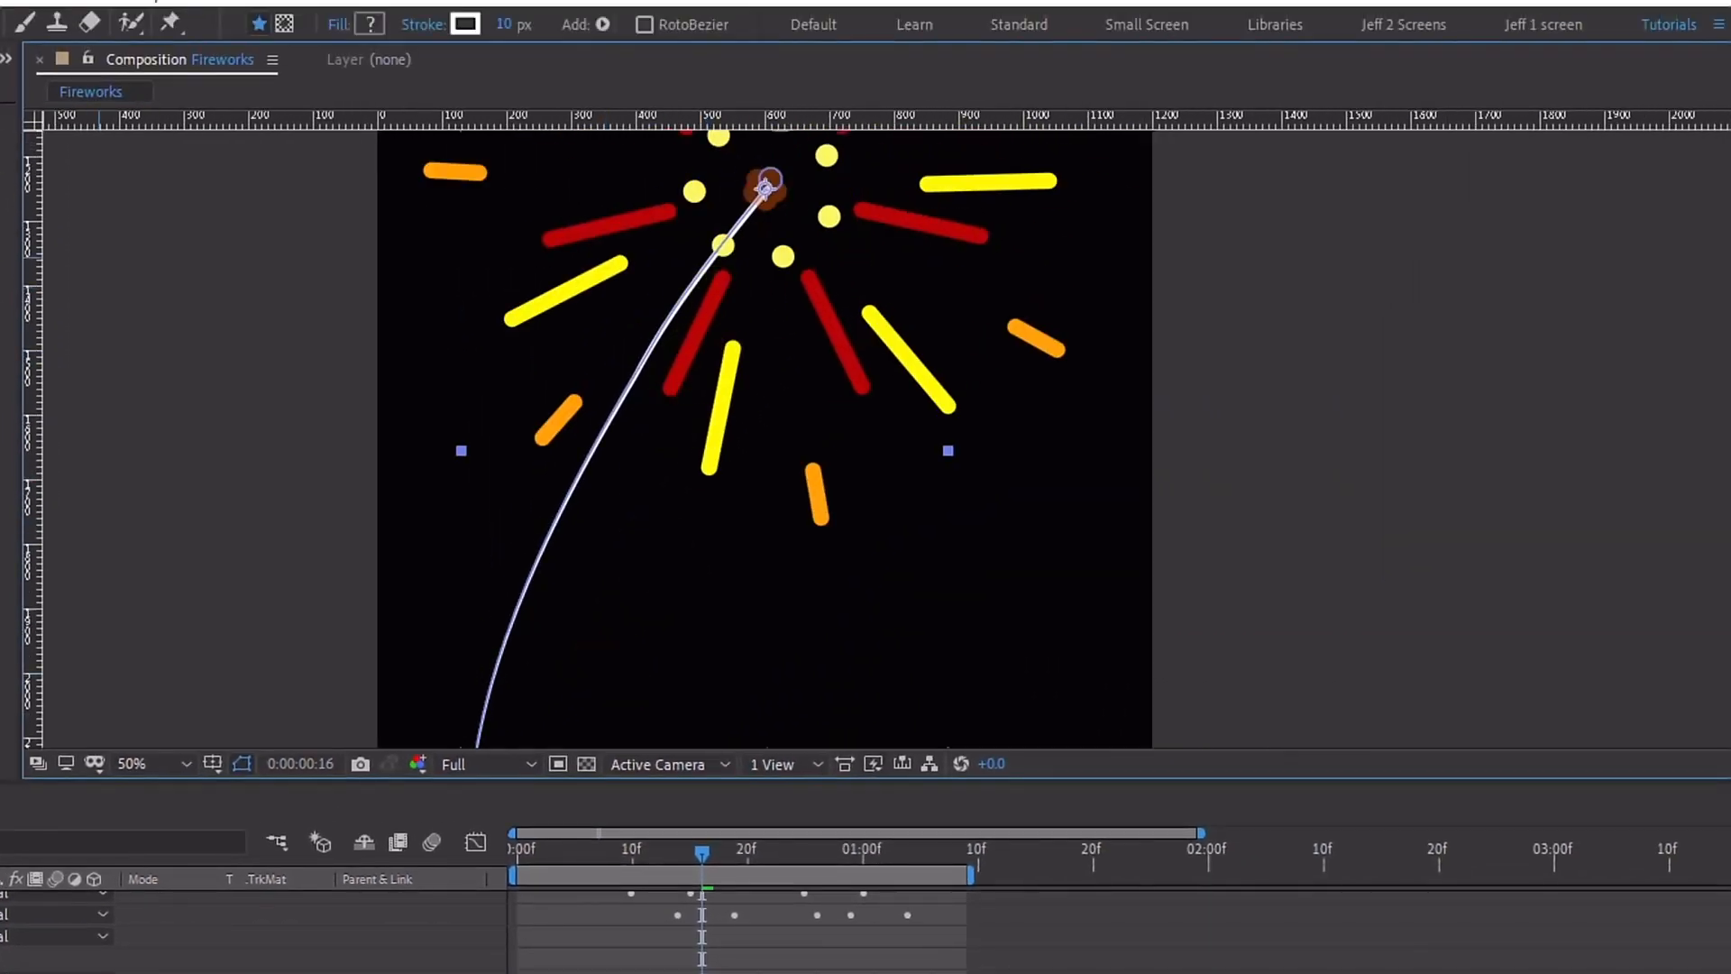
pyautogui.click(503, 25)
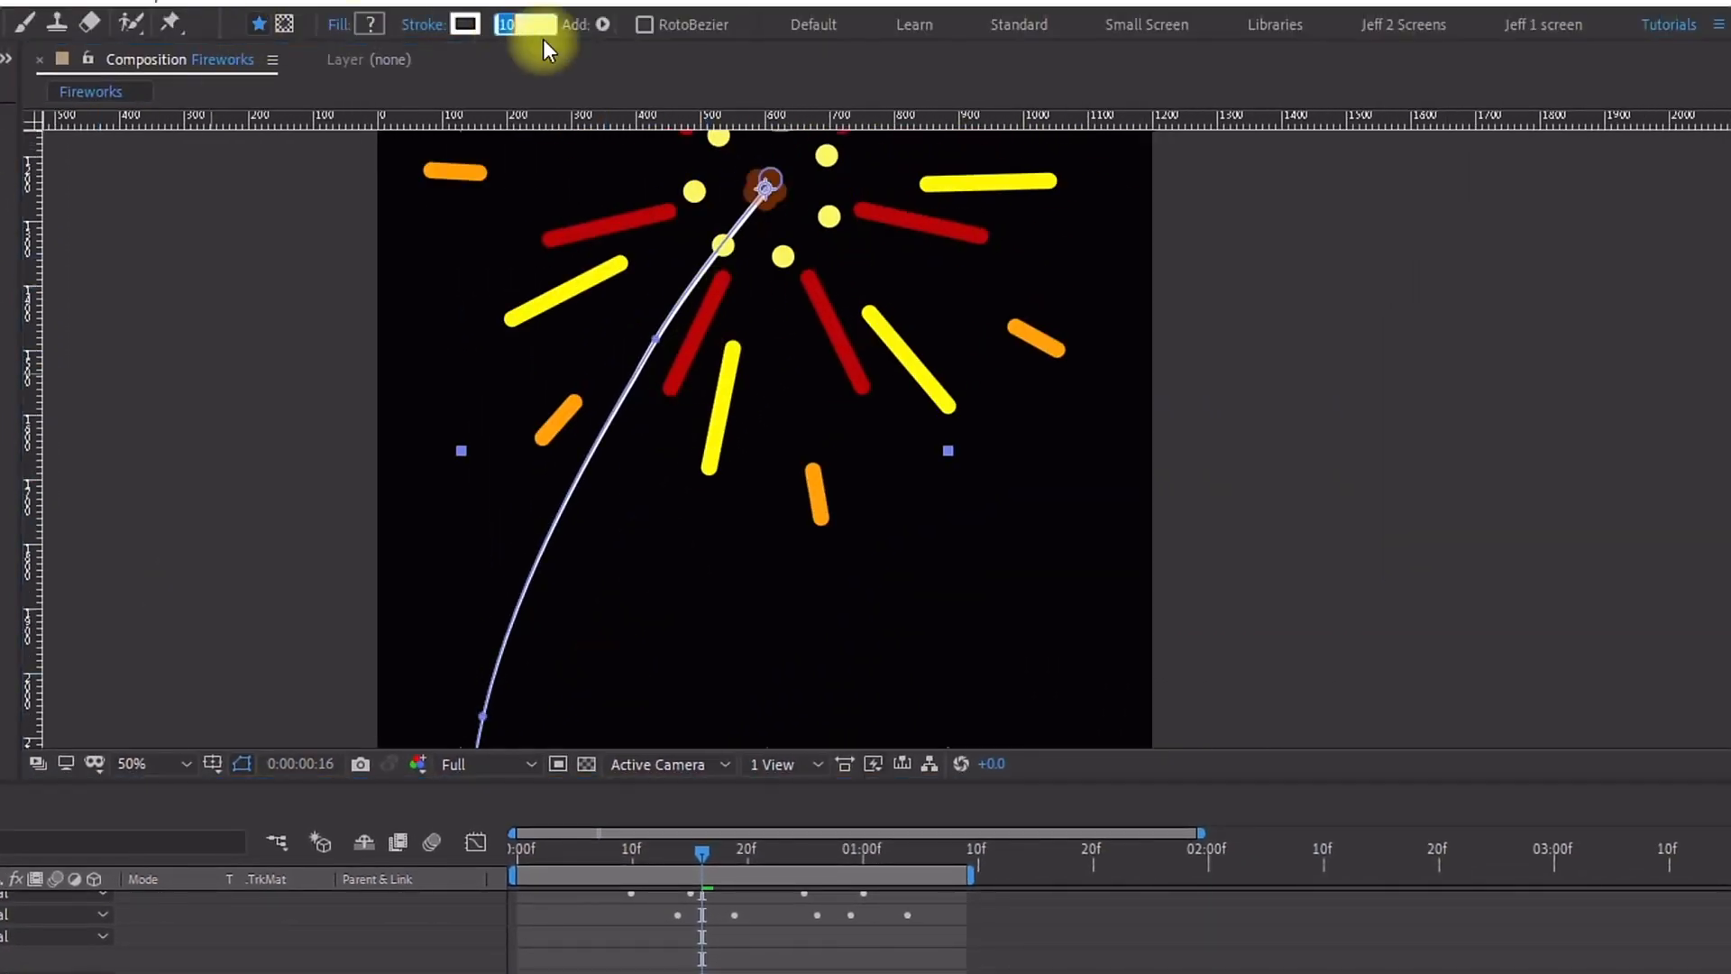
pyautogui.write('20')
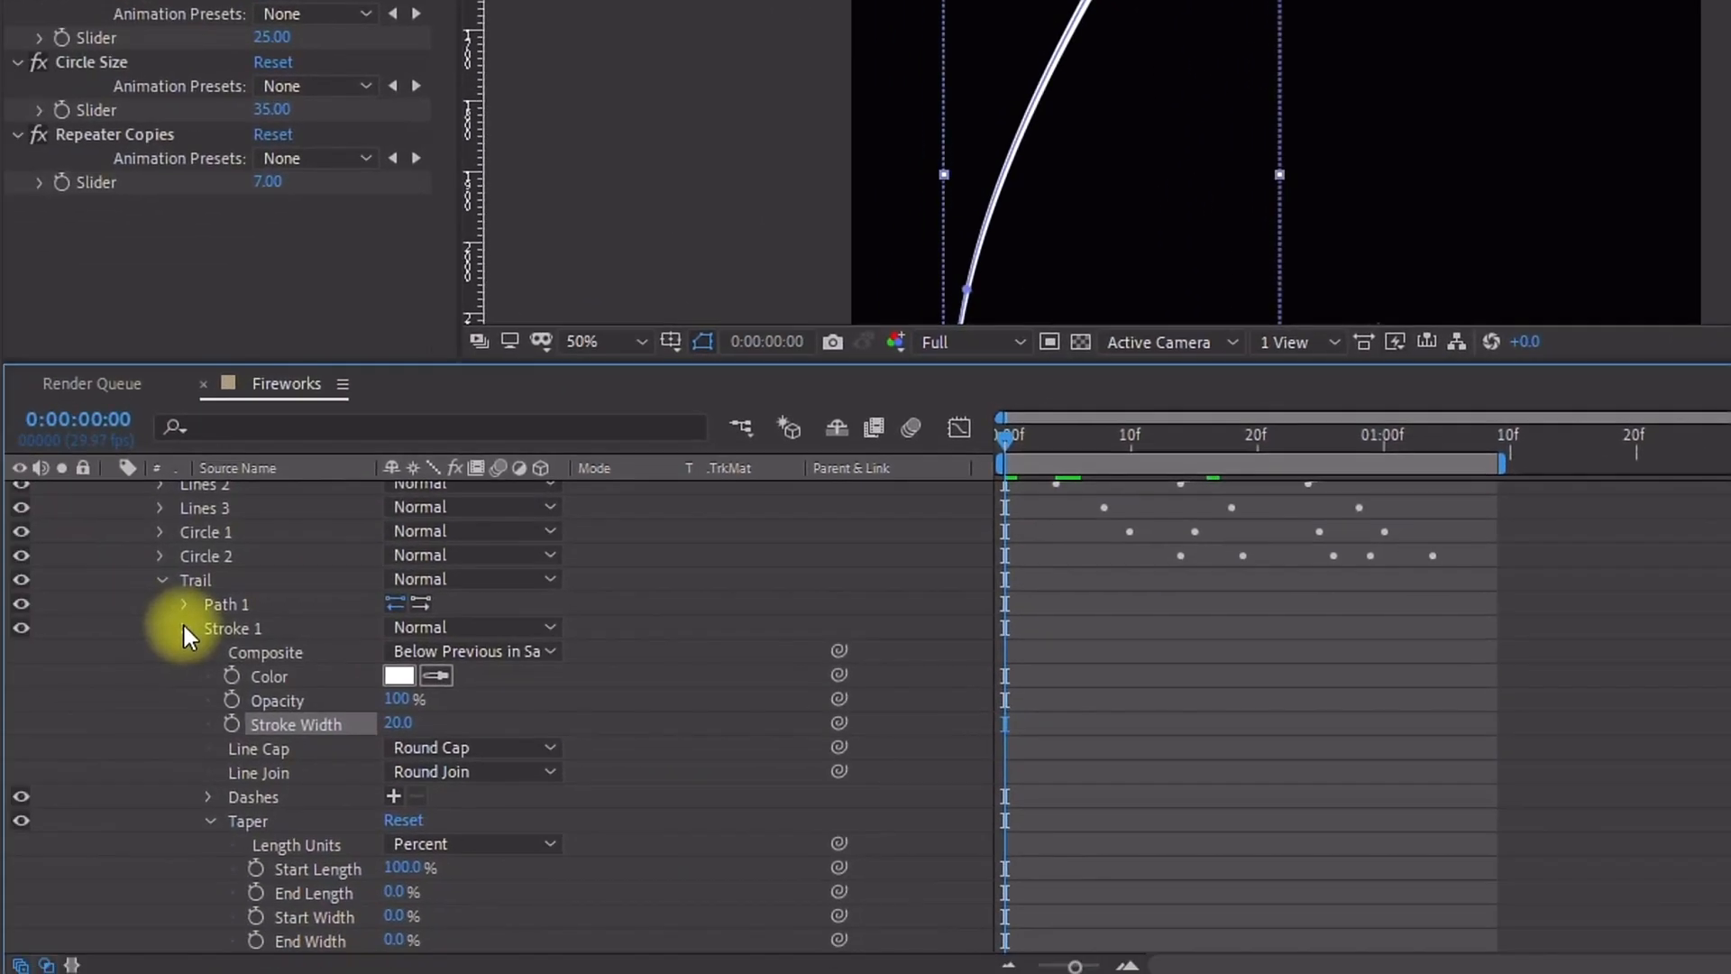
# Step: Add Trim Paths to the Trail group
pyautogui.click(184, 627)
pyautogui.click(204, 668)
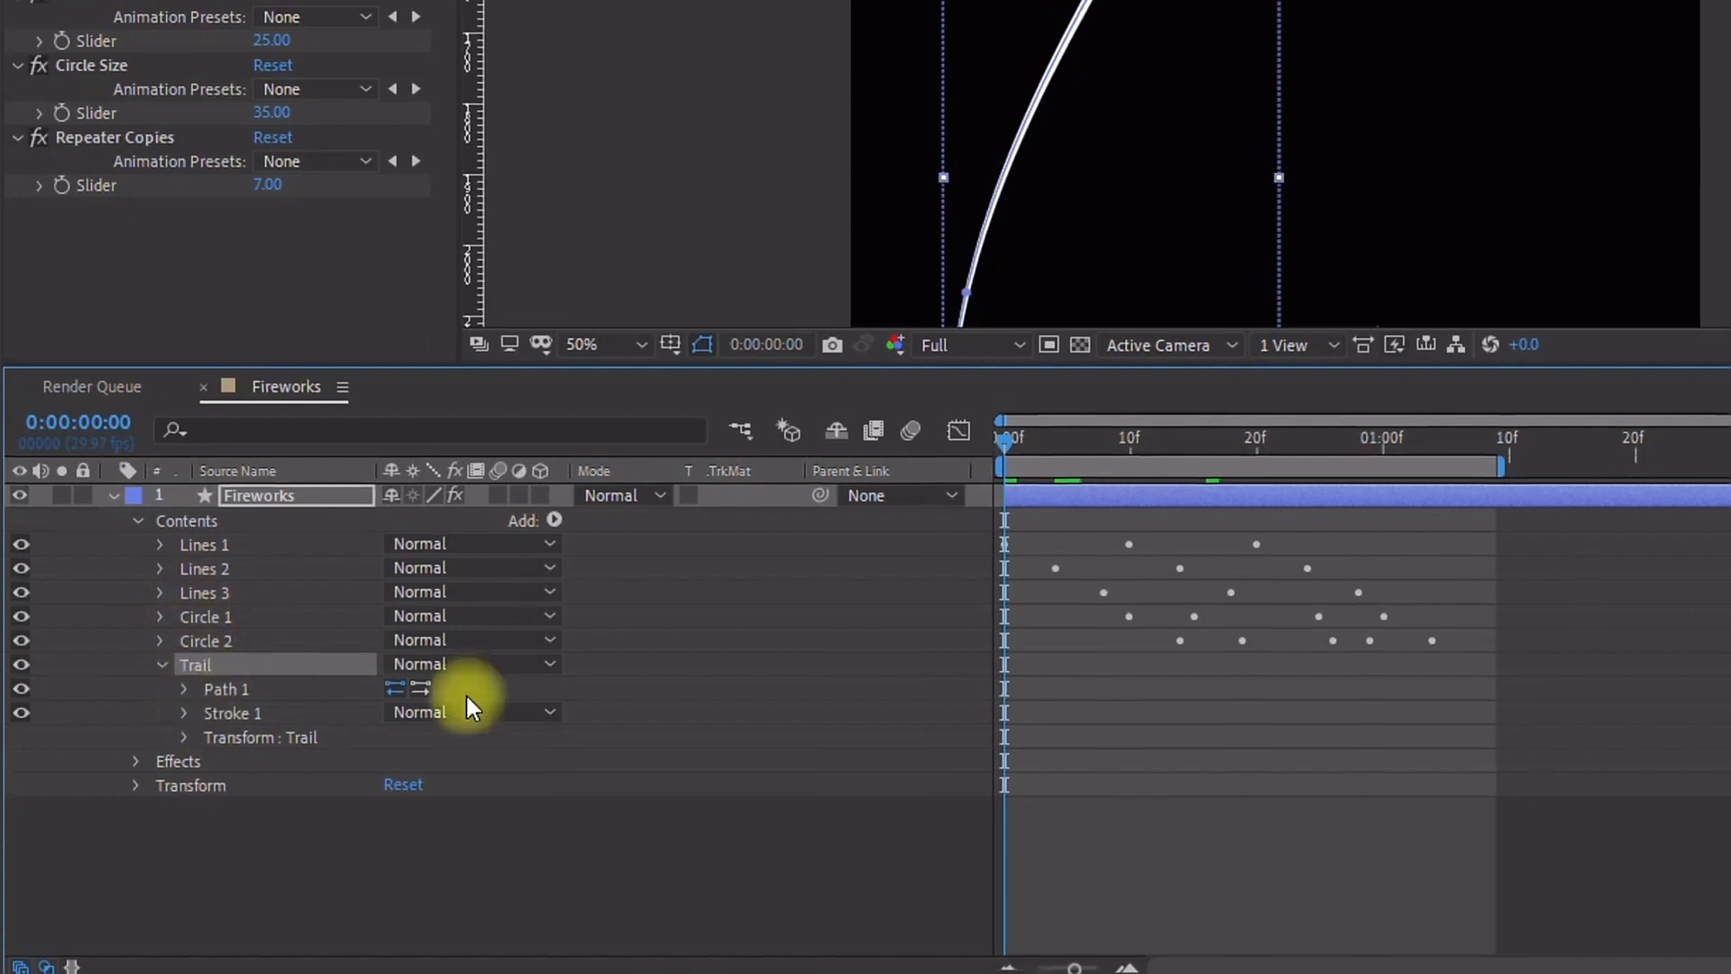
pyautogui.click(554, 516)
pyautogui.click(644, 523)
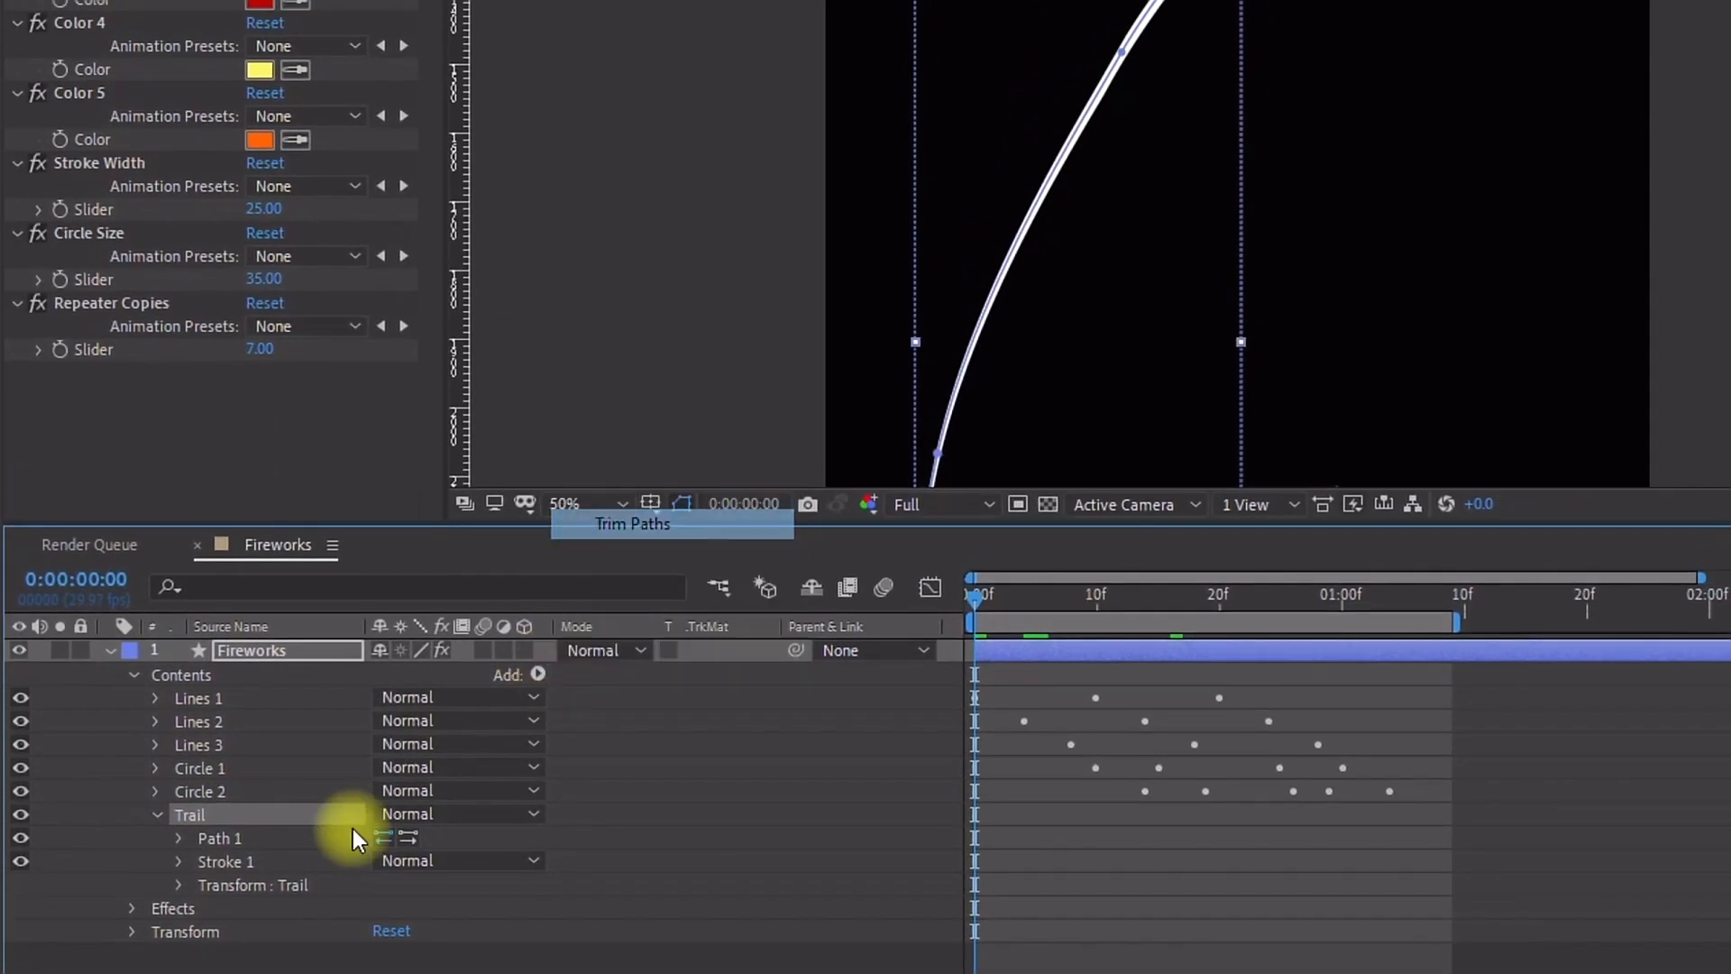
# Step: Keyframe the Trim Paths End from 0% at frame 0 to 100% at frame 15
pyautogui.click(180, 862)
pyautogui.click(223, 908)
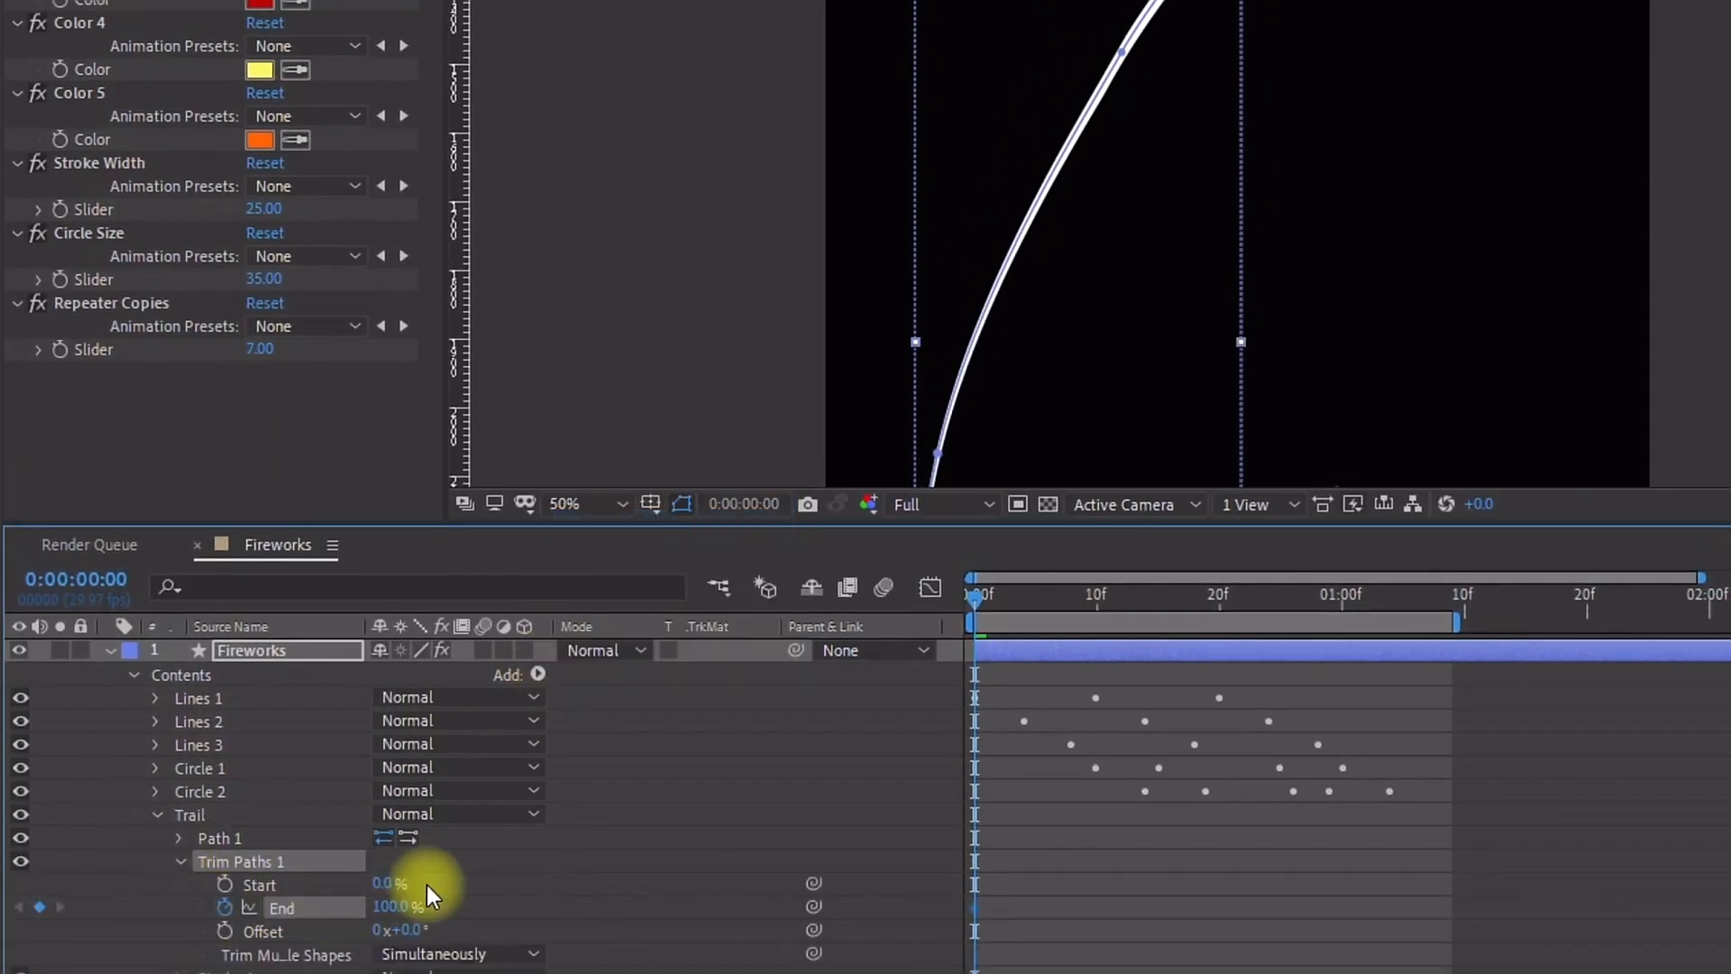
pyautogui.moveTo(401, 911); pyautogui.dragTo(97, 869)
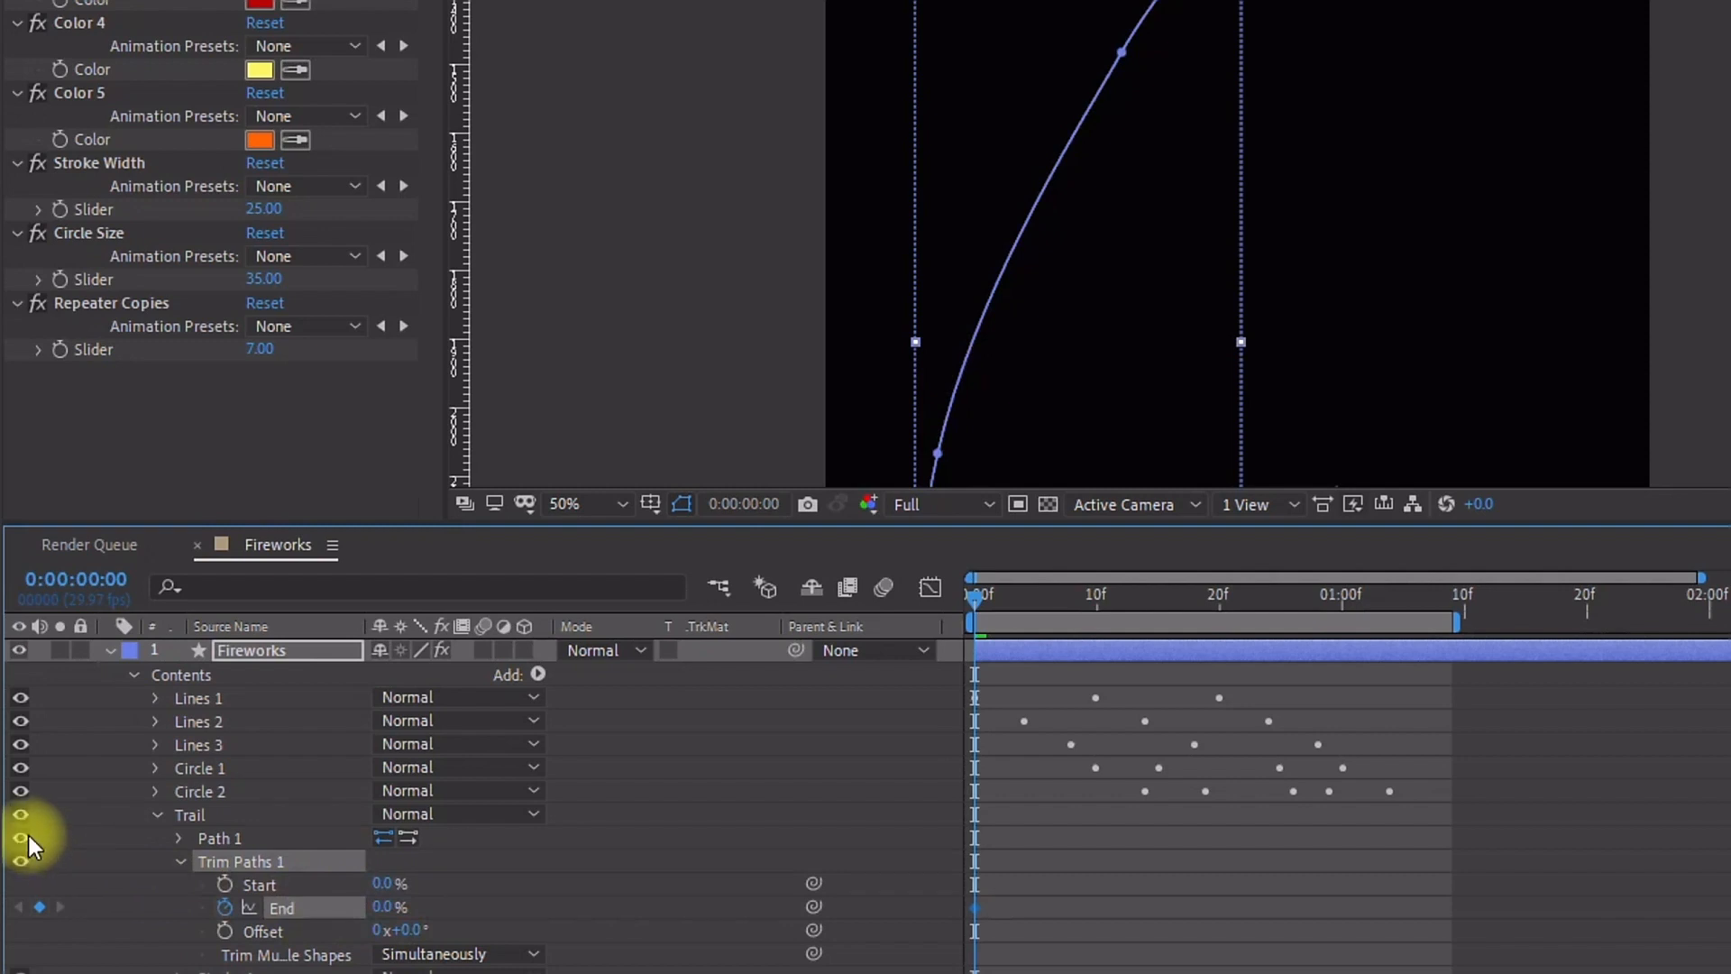
pyautogui.hotkey('shift', 'pagedown')
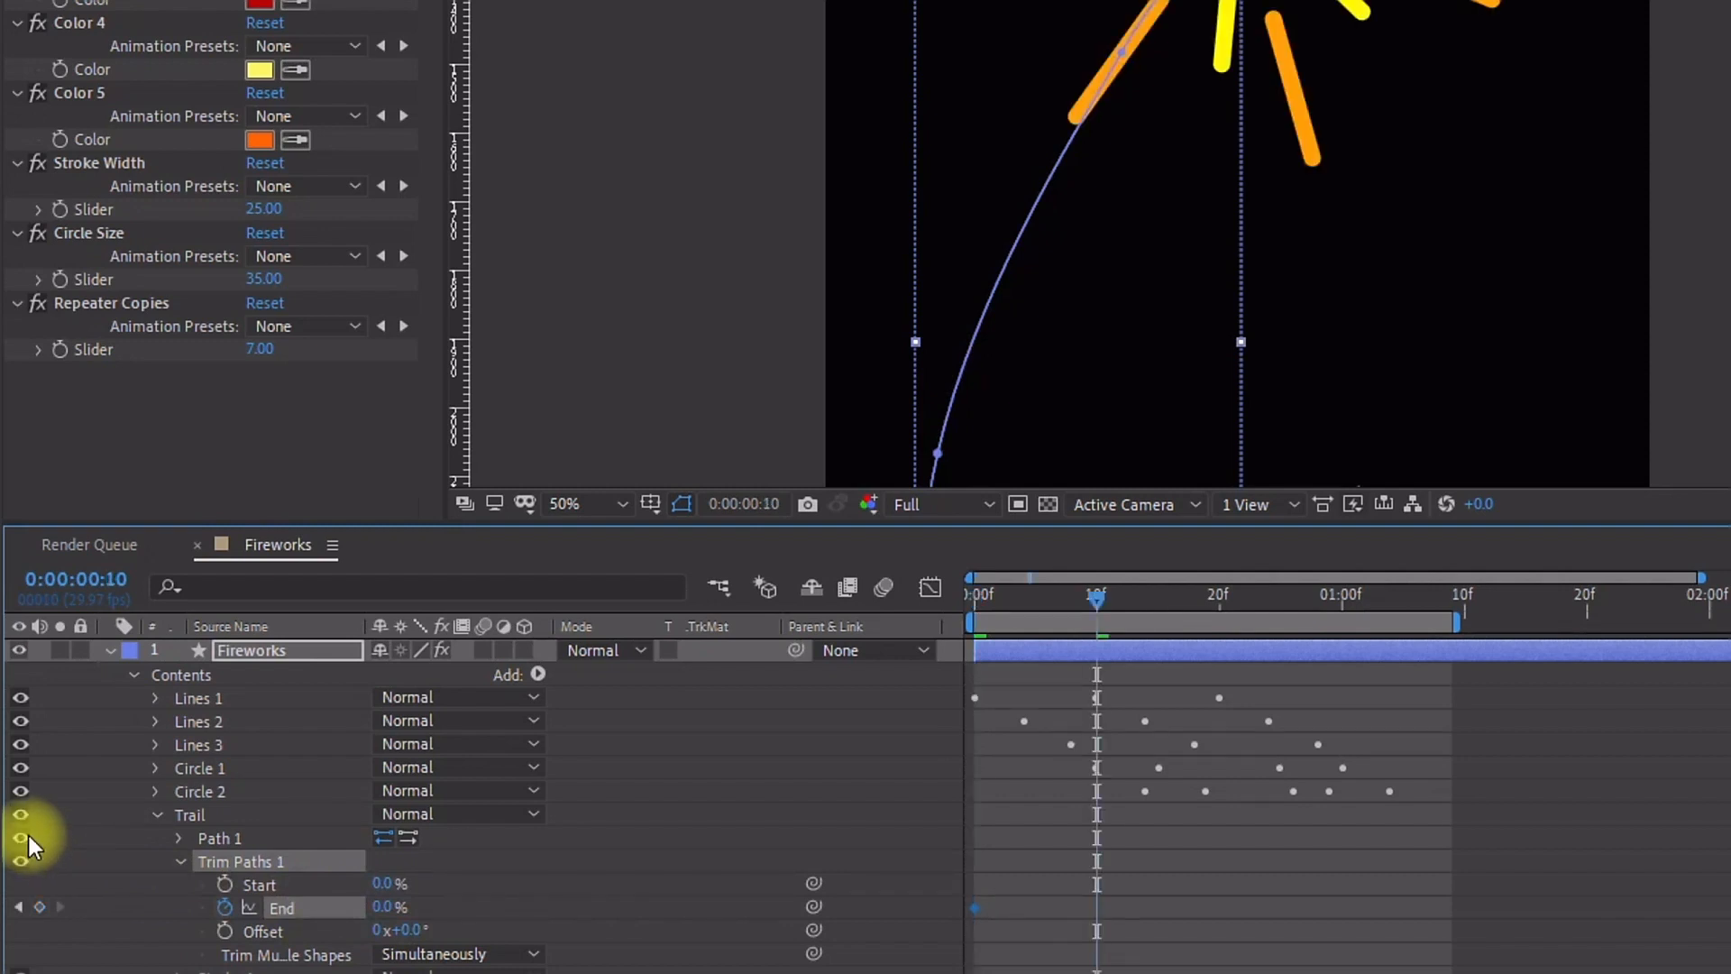
pyautogui.press('pagedown')
pyautogui.press('pagedown')
pyautogui.press('pagedown')
pyautogui.press('pagedown')
pyautogui.press('pagedown')
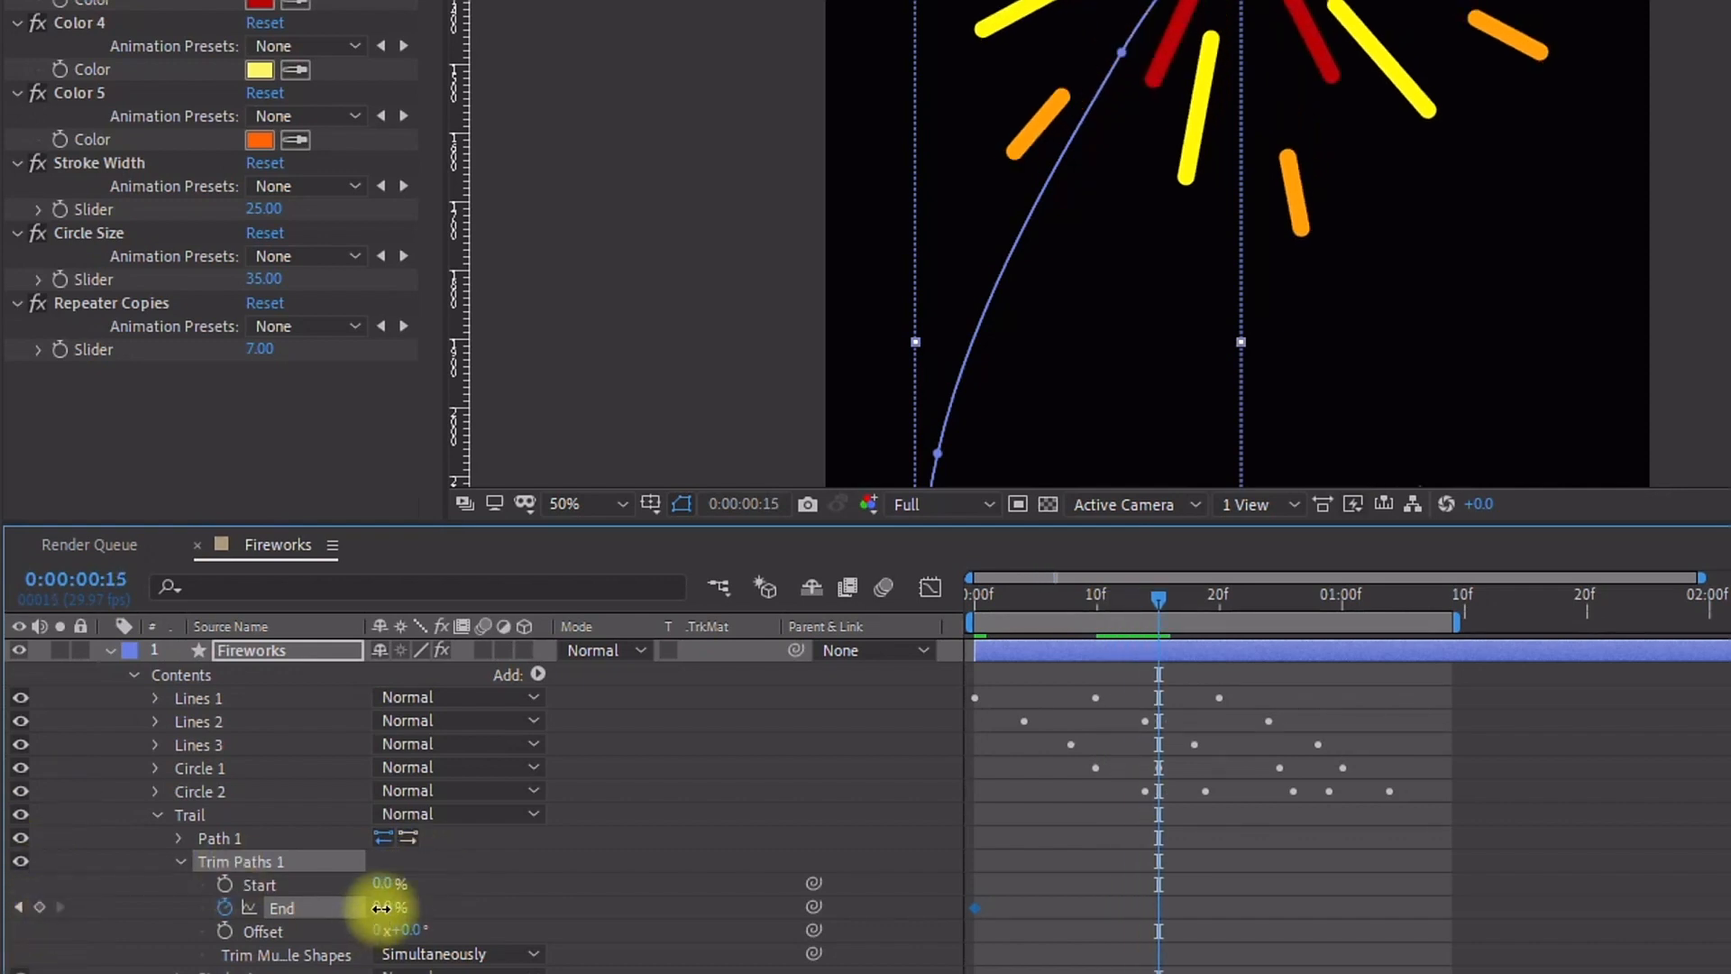
pyautogui.moveTo(386, 907); pyautogui.dragTo(839, 901)
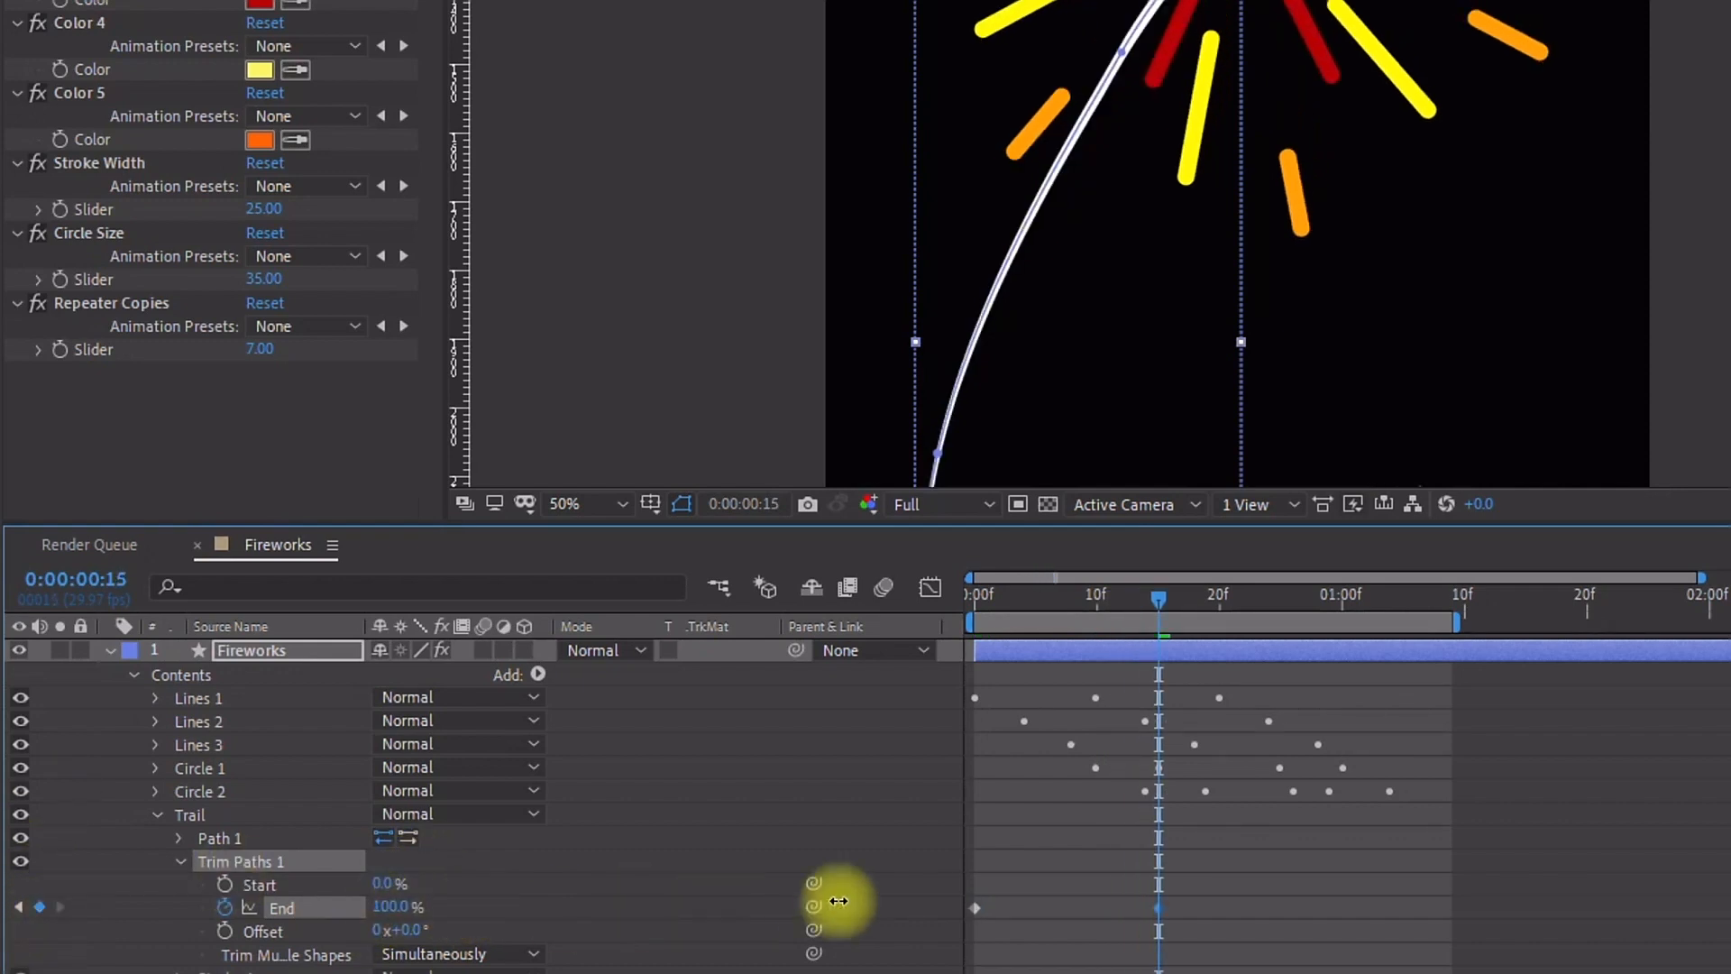
# Step: Keyframe the Trim Paths Start from 0% at frame 15 to 100% at frame 22
pyautogui.click(225, 884)
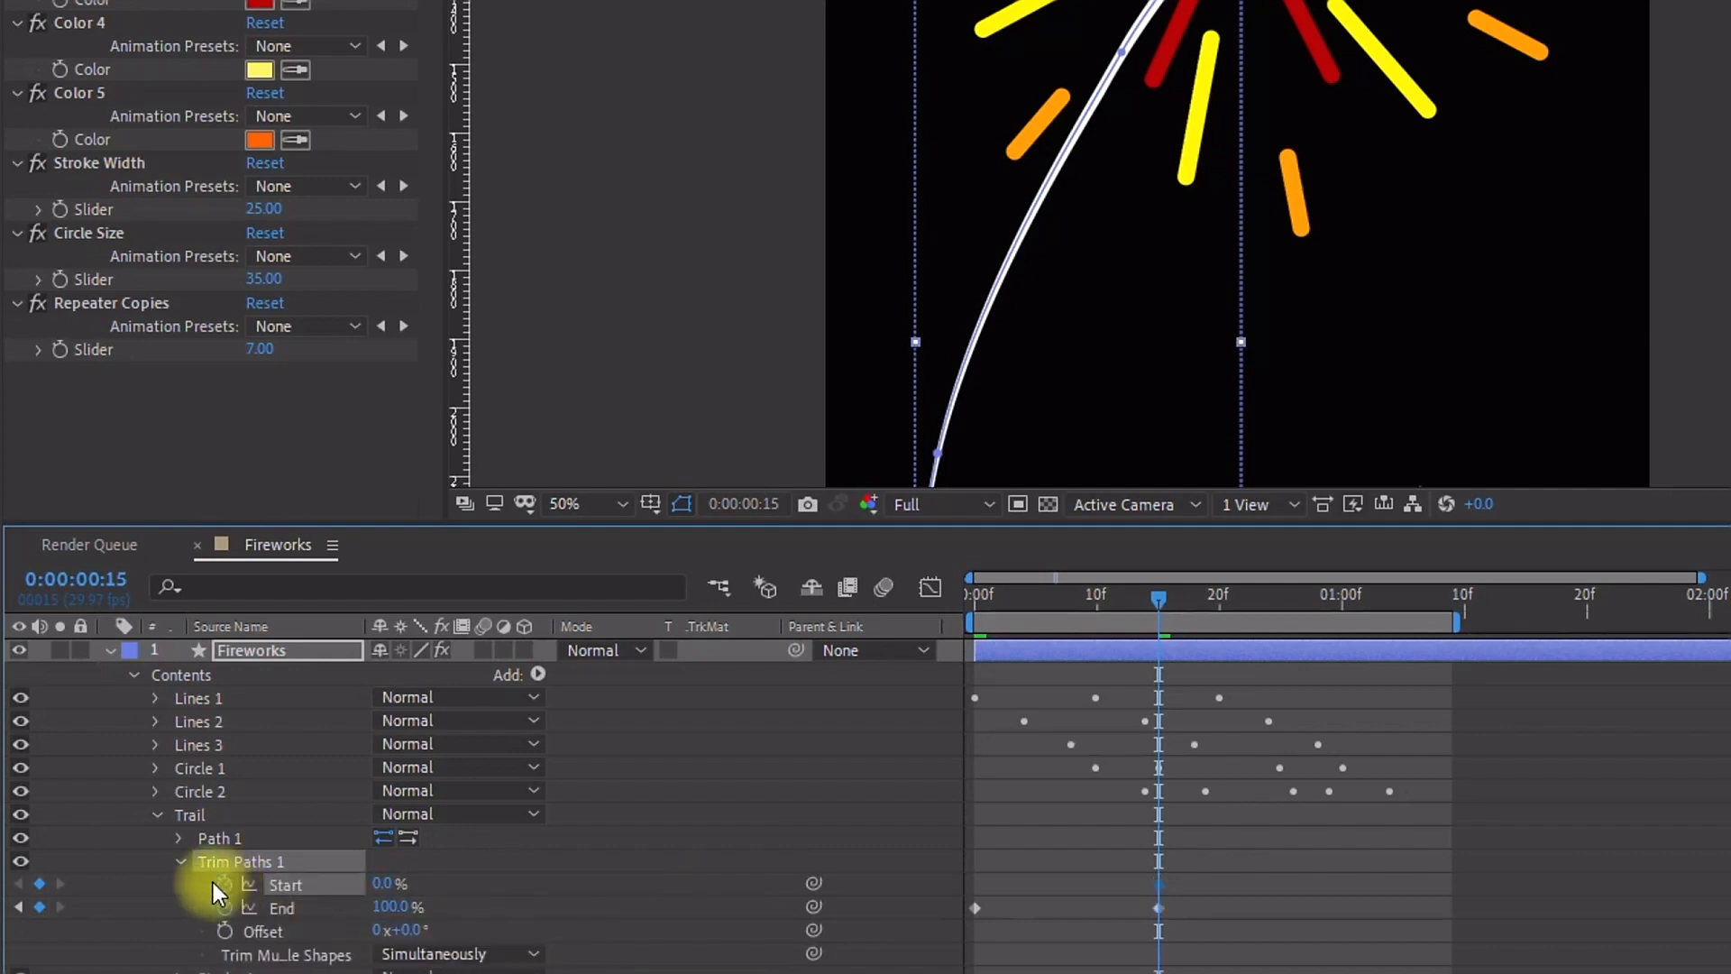
pyautogui.press('space')
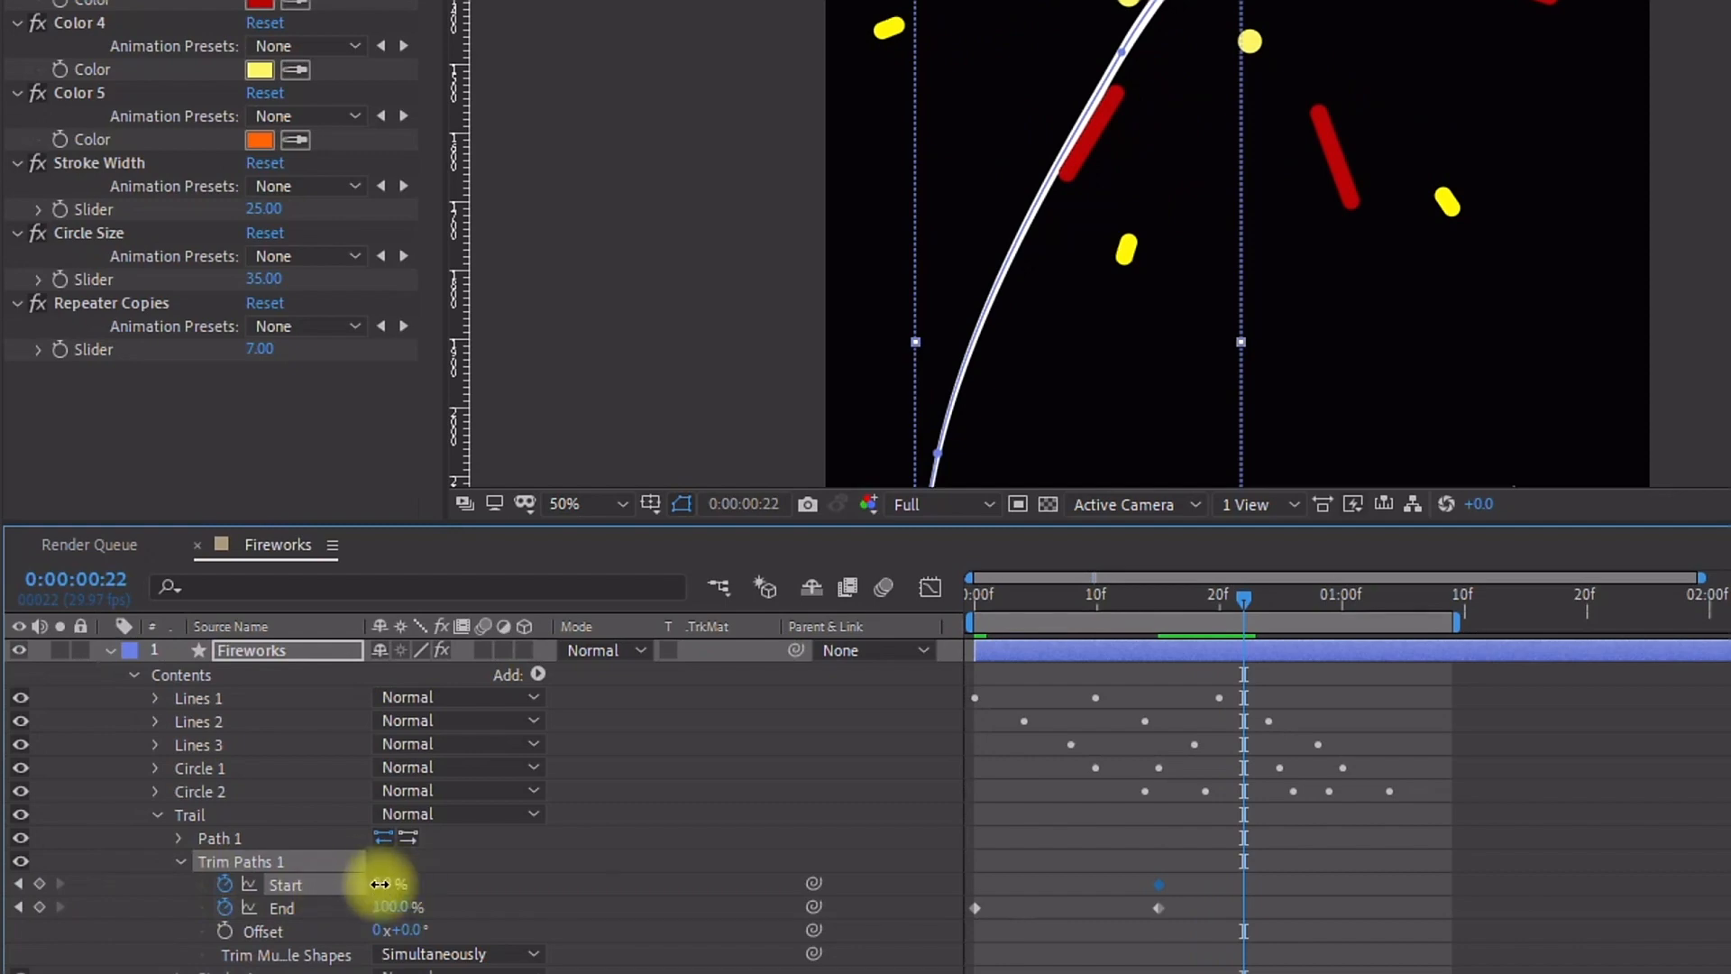
pyautogui.moveTo(382, 884); pyautogui.dragTo(985, 880)
# Step: Apply Easy Ease to the Trim Paths keyframes
pyautogui.moveTo(1298, 859); pyautogui.dragTo(919, 960)
pyautogui.rightClick(1166, 898)
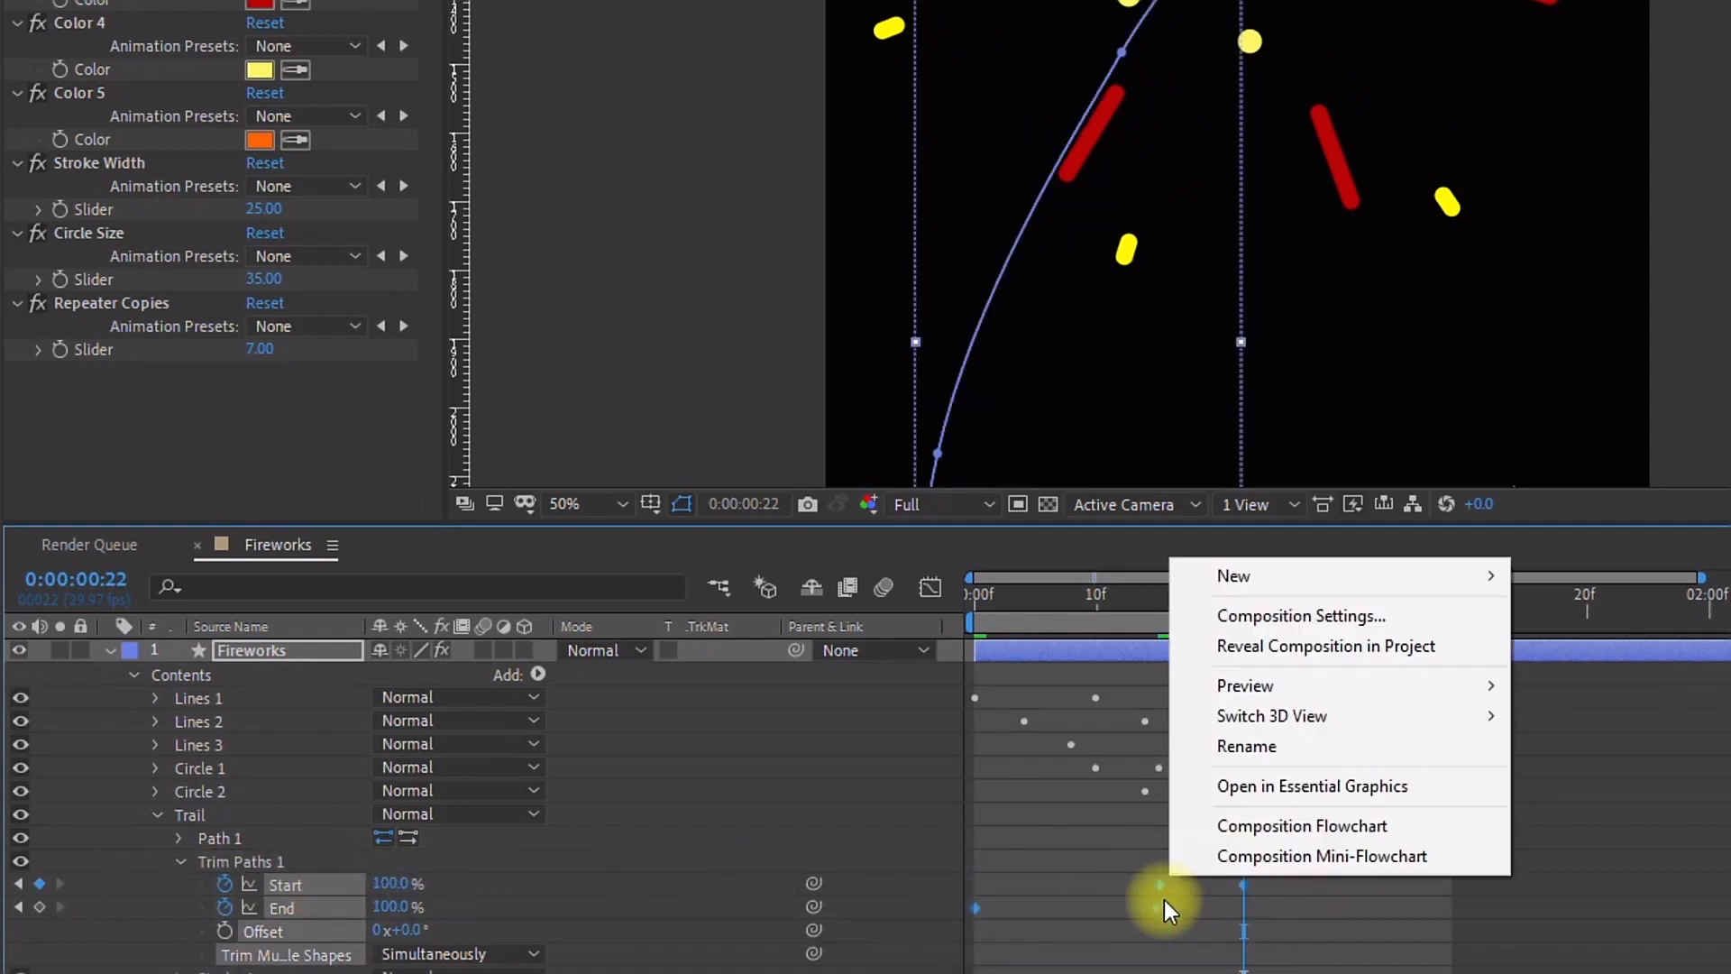
pyautogui.rightClick(1163, 902)
pyautogui.moveTo(1160, 842)
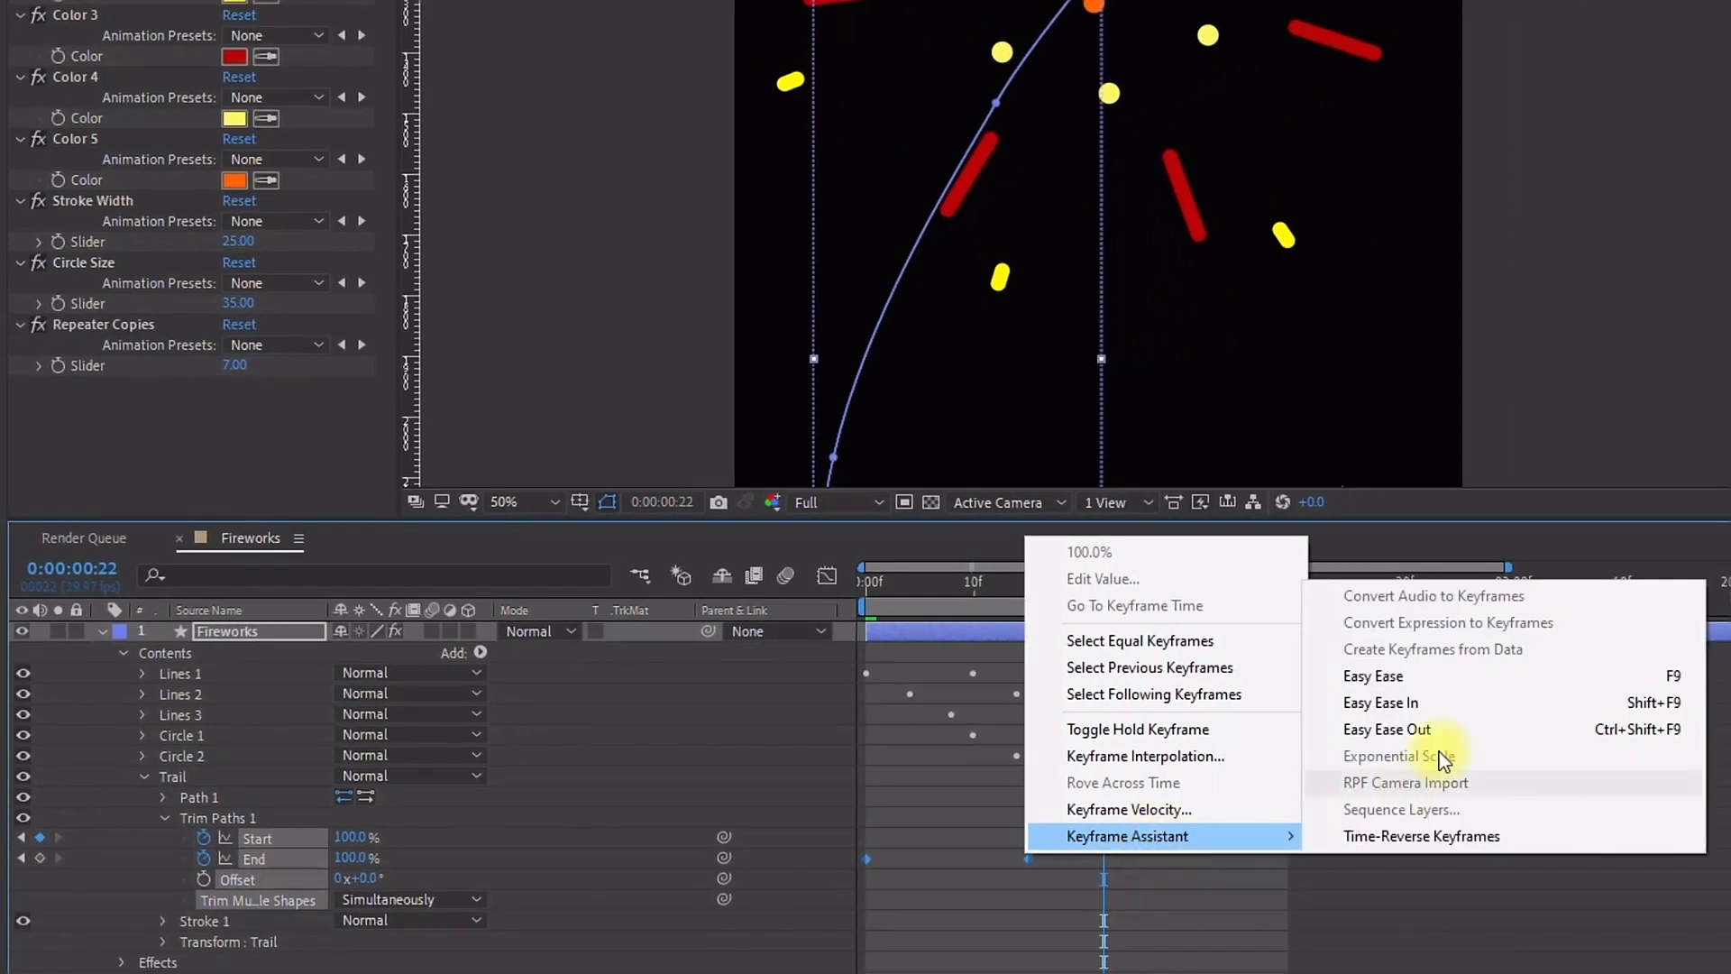
pyautogui.click(1461, 679)
# Step: Move the Start keyframes about five frames earlier so they overlap the End animation
pyautogui.moveTo(1151, 822); pyautogui.dragTo(975, 841)
pyautogui.moveTo(867, 588)
pyautogui.mouseDown()
pyautogui.moveTo(1049, 588)
pyautogui.moveTo(775, 613)
pyautogui.moveTo(888, 609)
pyautogui.mouseUp()
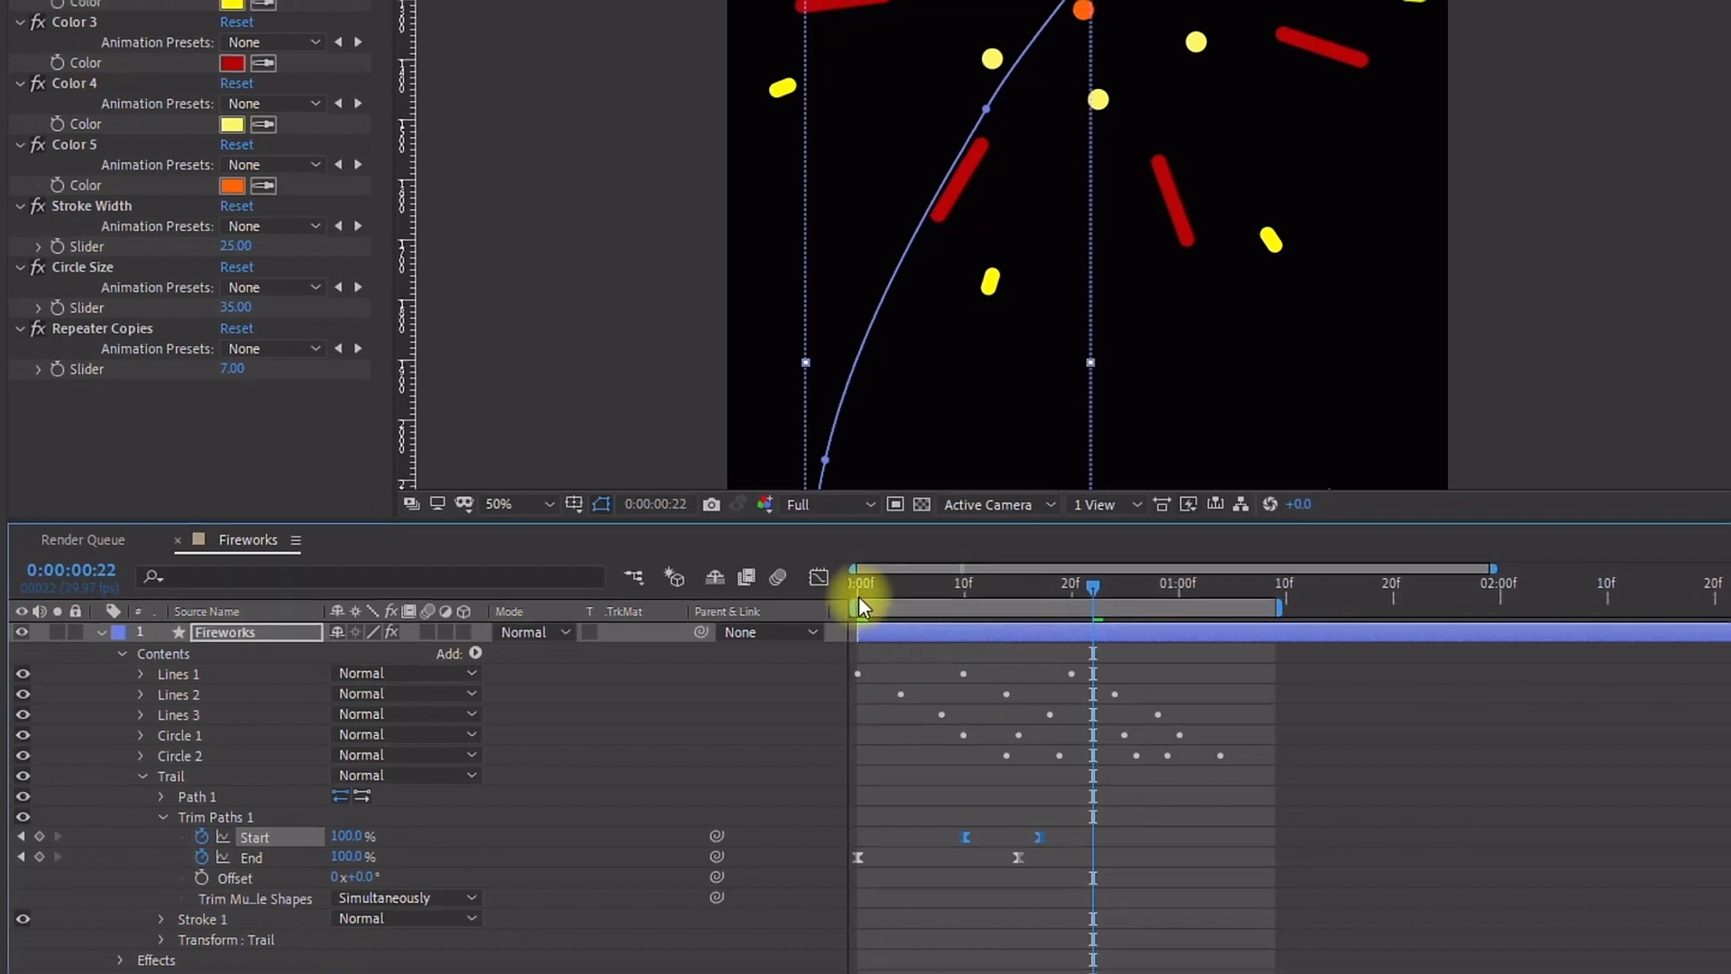
pyautogui.moveTo(750, 611); pyautogui.dragTo(810, 625)
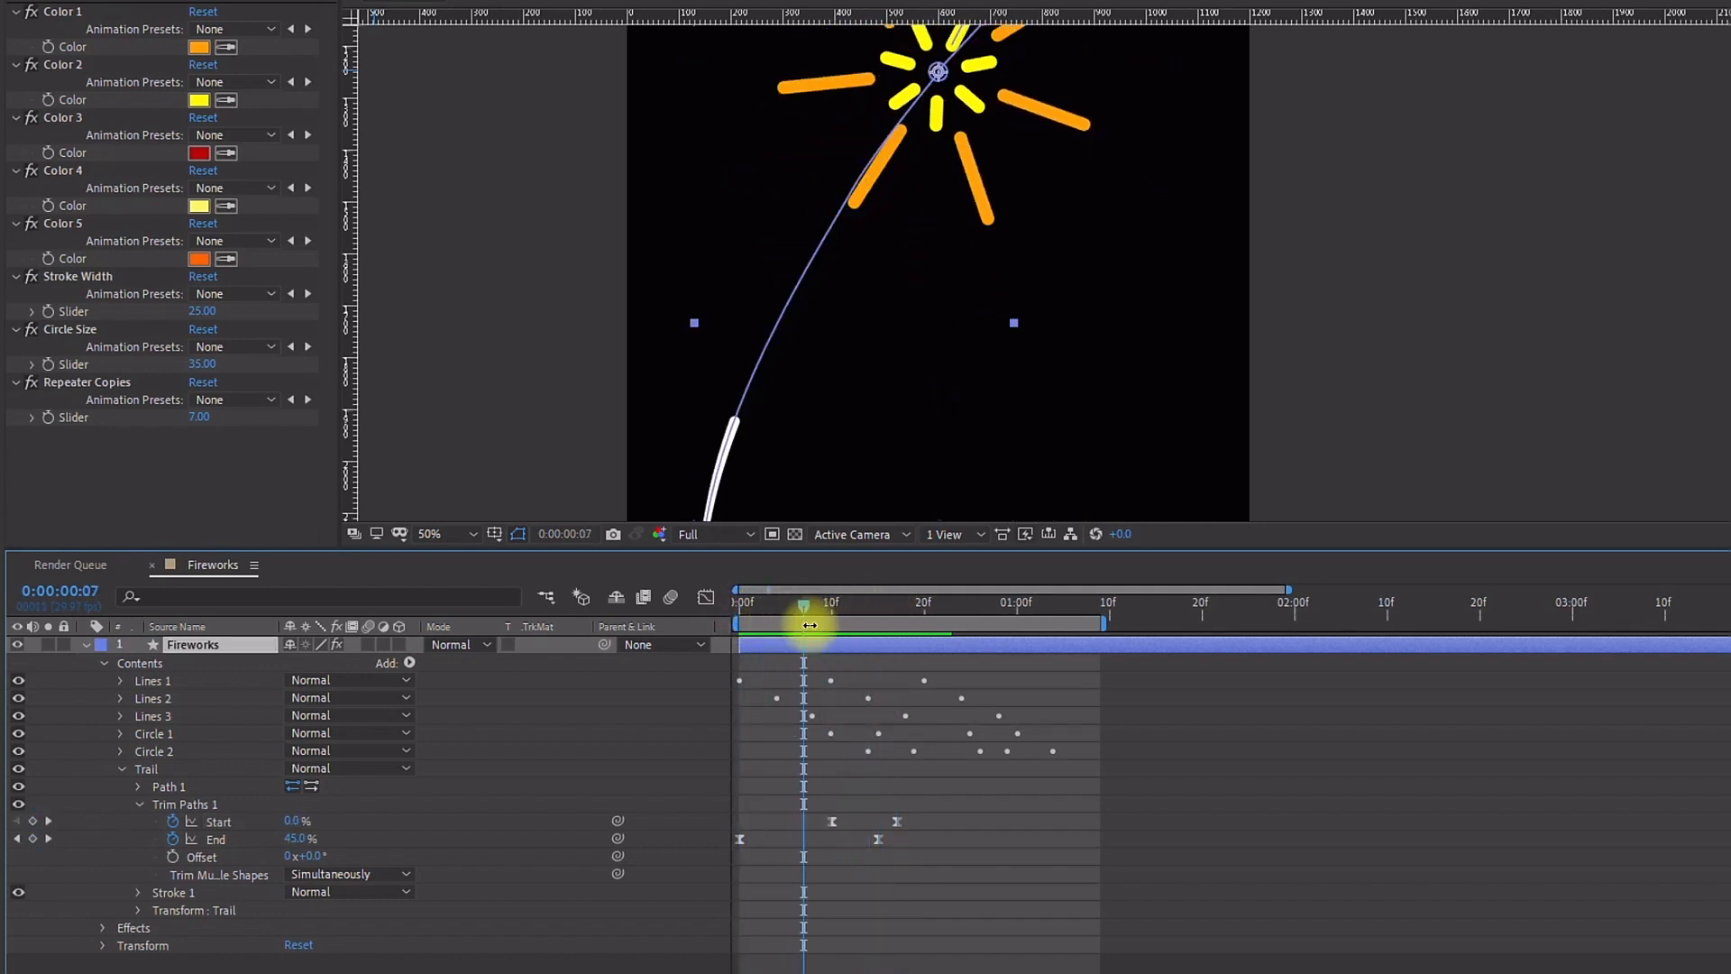
# Step: Reveal all keyframes and shift the burst's line and circle keyframes to begin at frame 15
pyautogui.press('u')
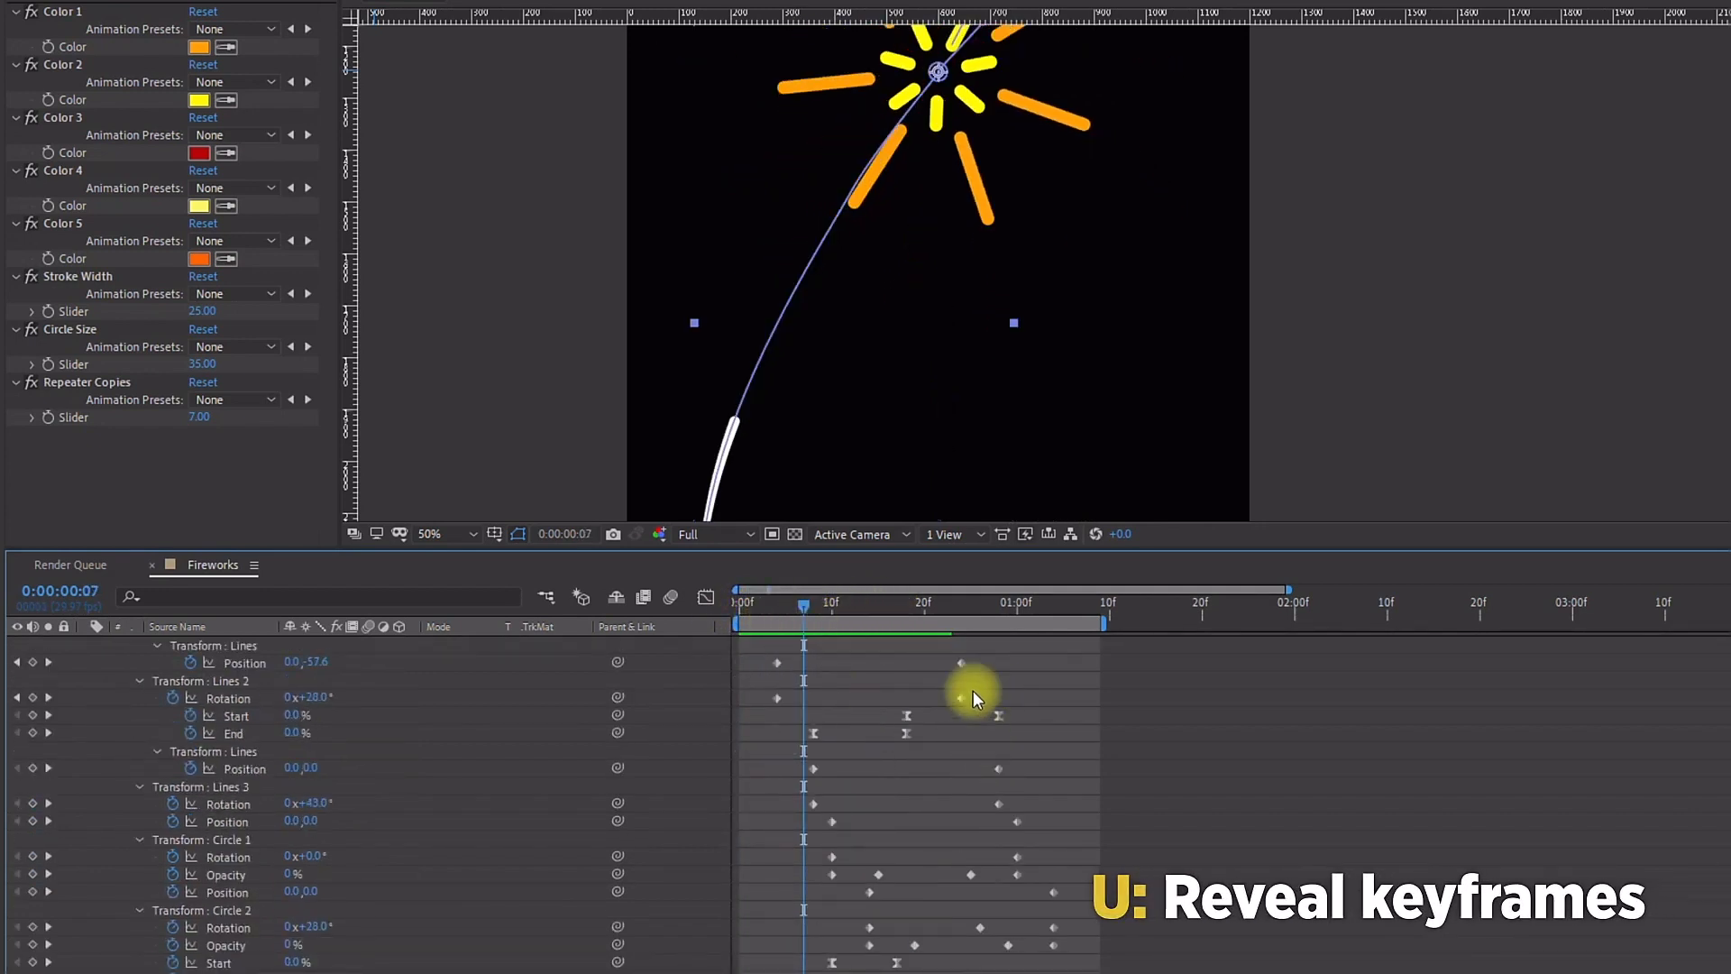
pyautogui.moveTo(934, 548); pyautogui.dragTo(946, 445)
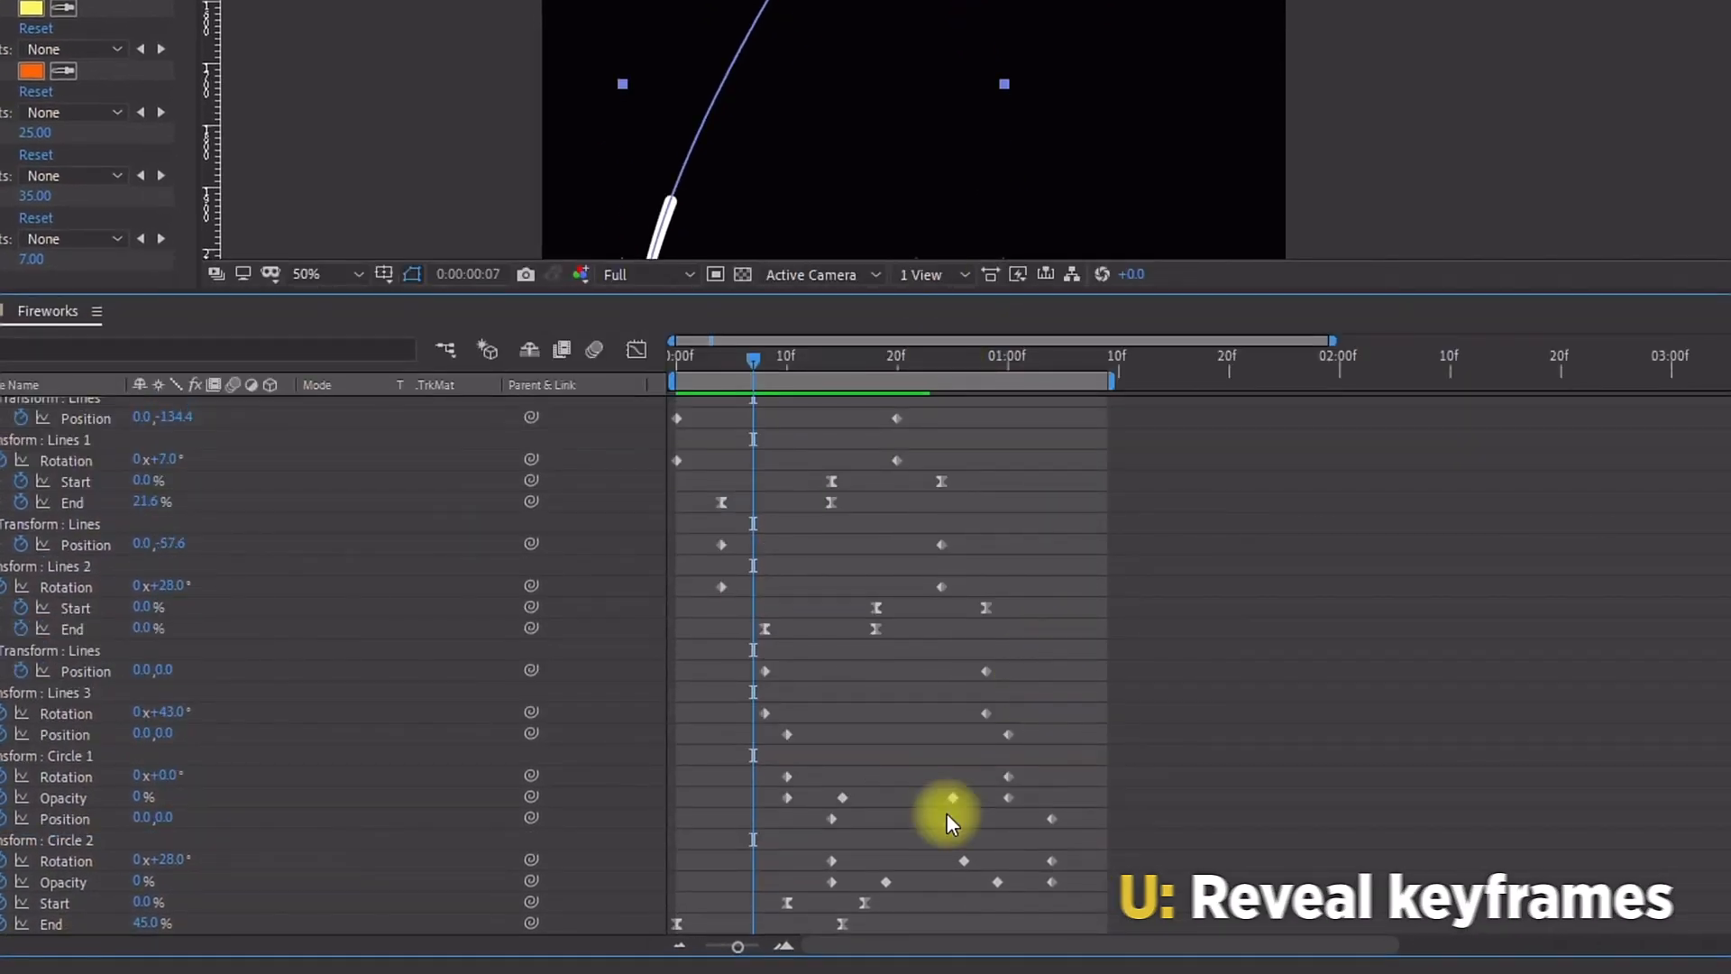
pyautogui.moveTo(1121, 877); pyautogui.dragTo(598, 328)
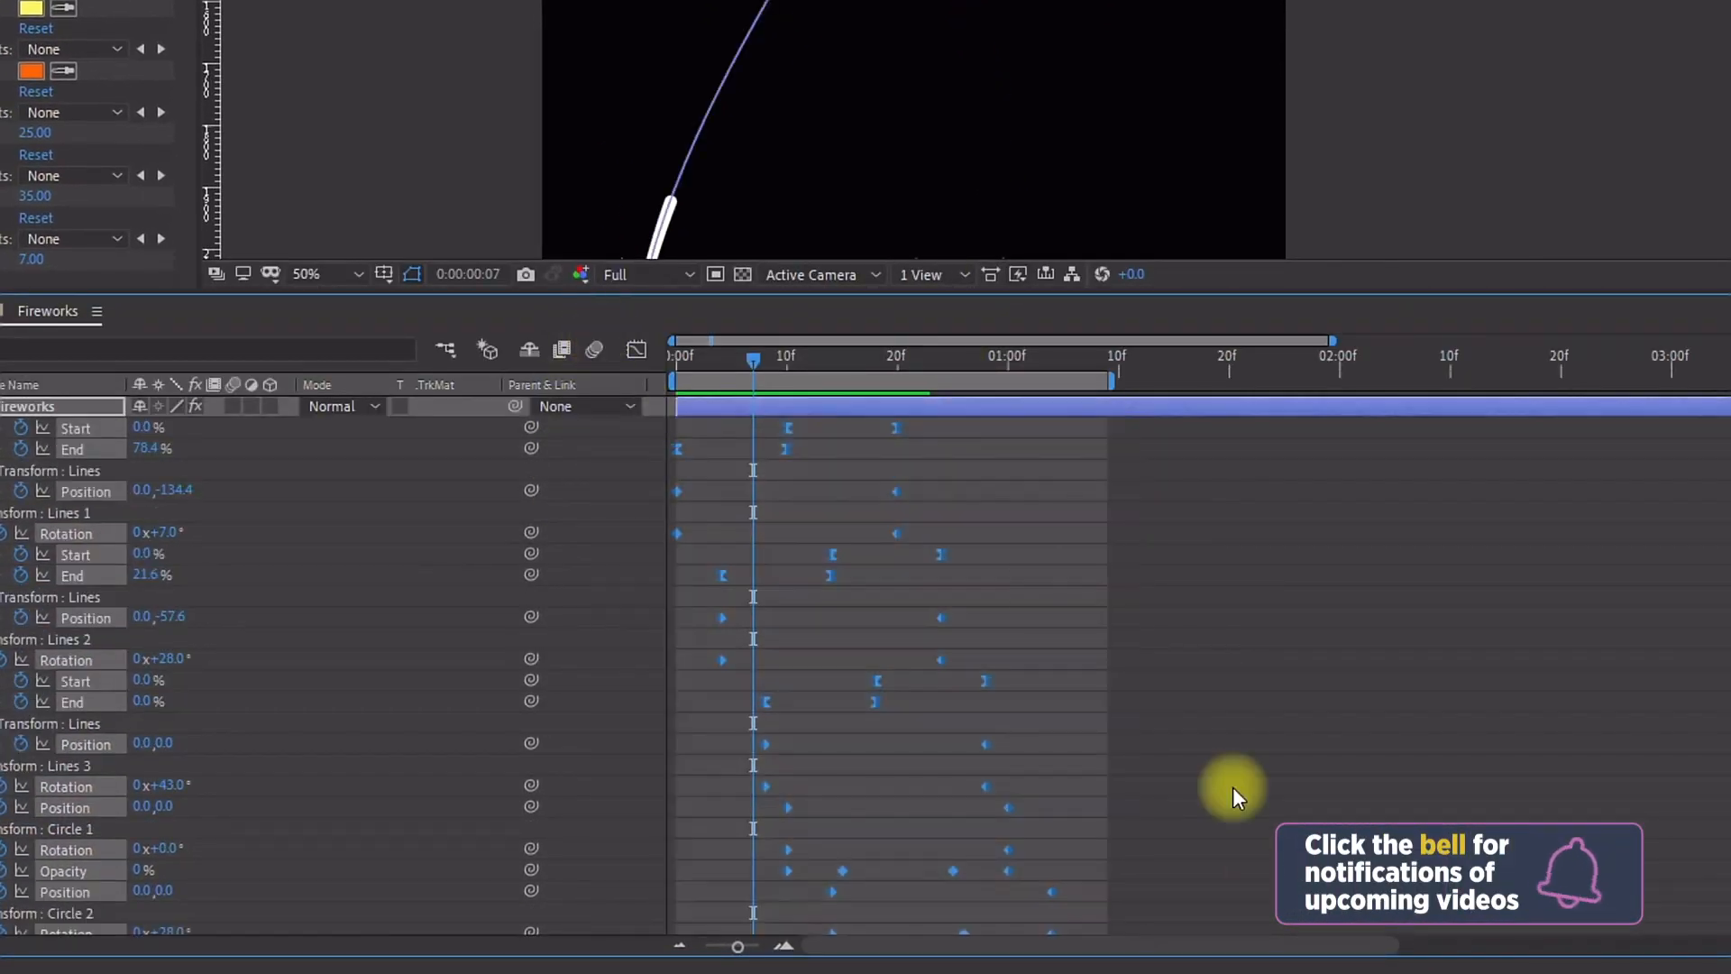
pyautogui.scroll(-2, 1104, 746)
pyautogui.moveTo(765, 366); pyautogui.dragTo(842, 375)
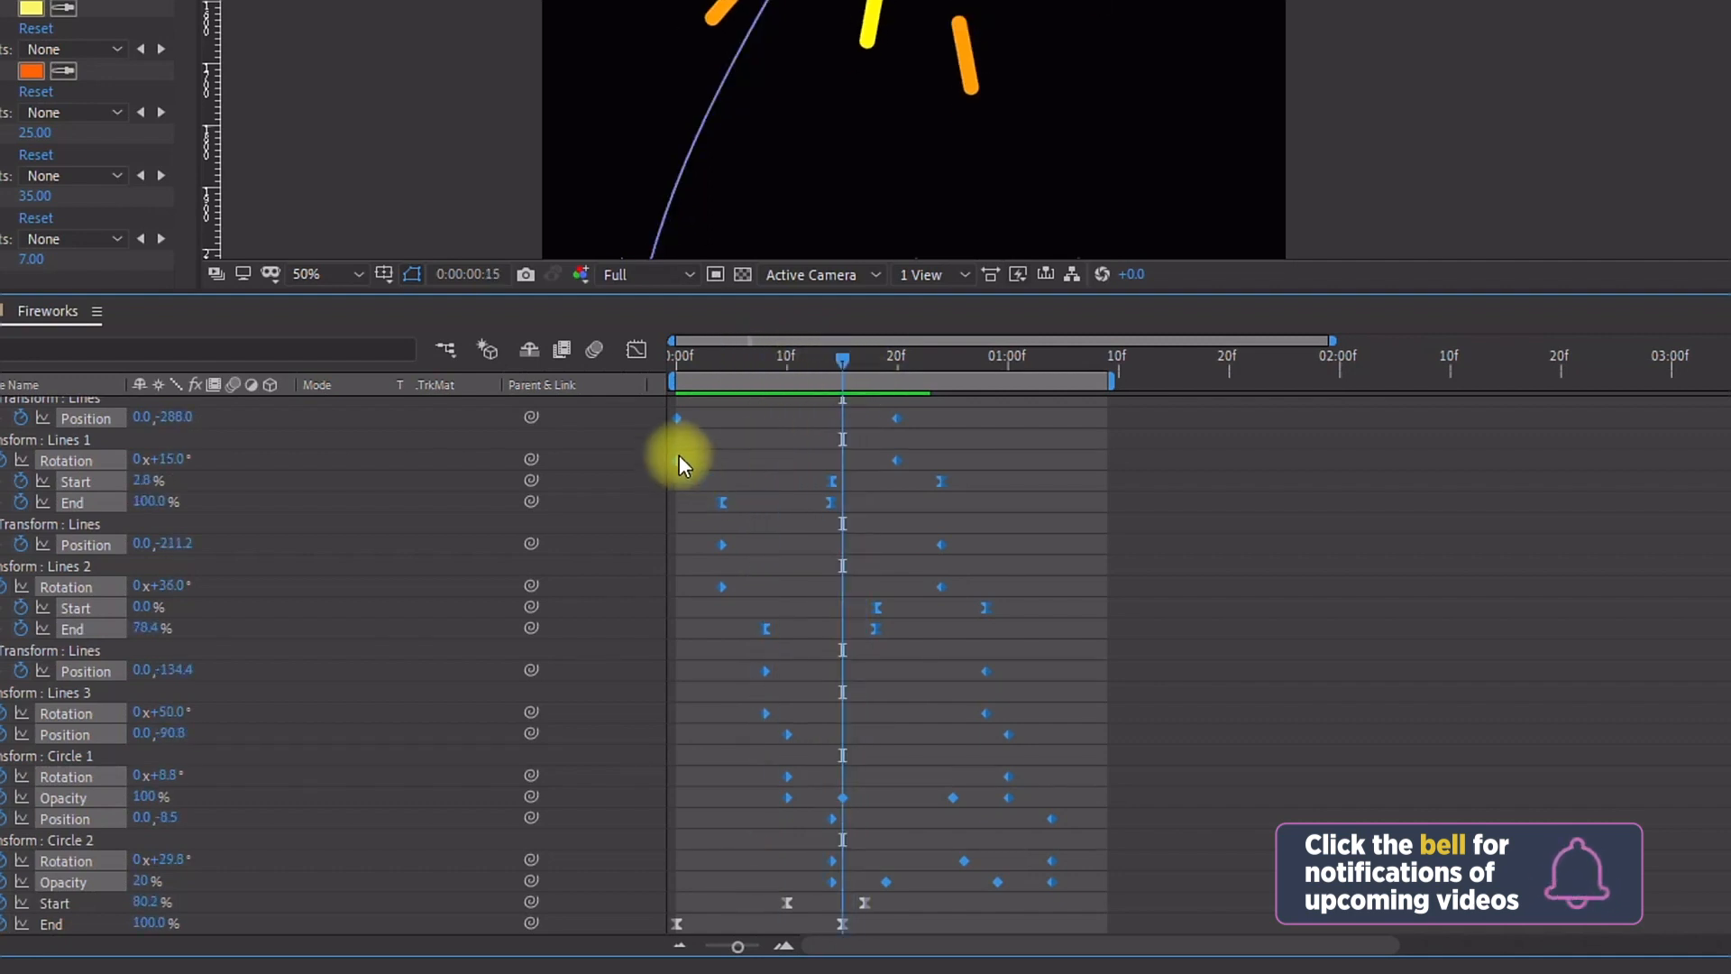
pyautogui.moveTo(679, 455); pyautogui.dragTo(844, 468)
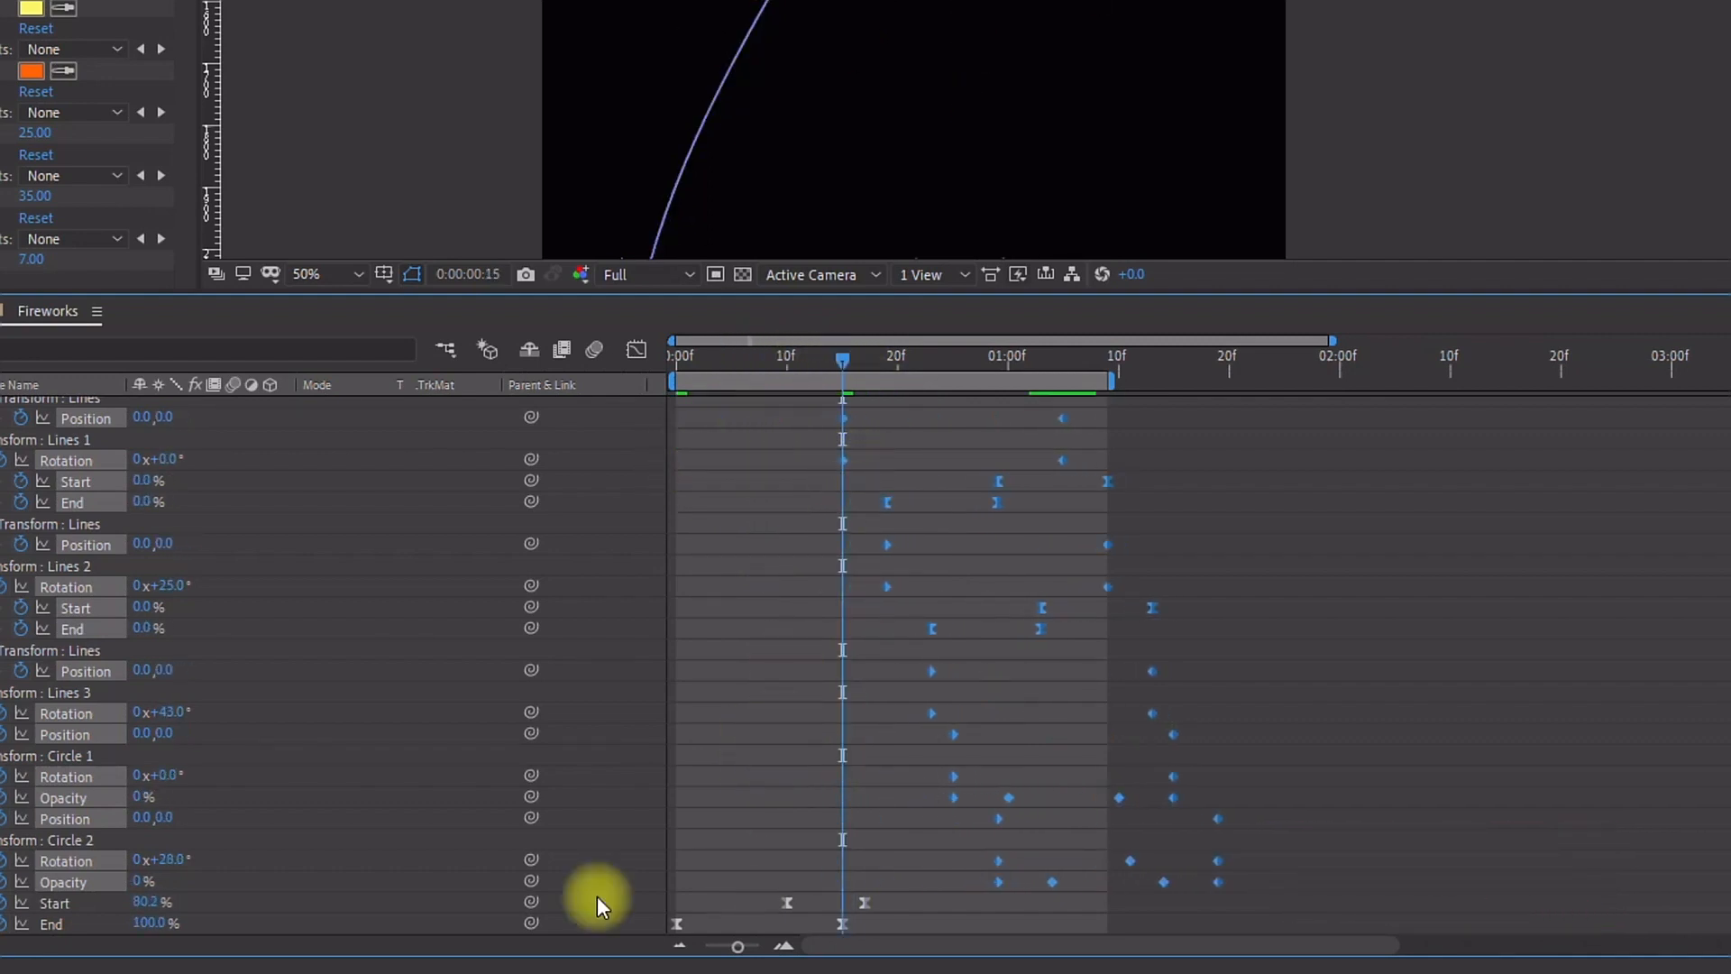
pyautogui.click(47, 925)
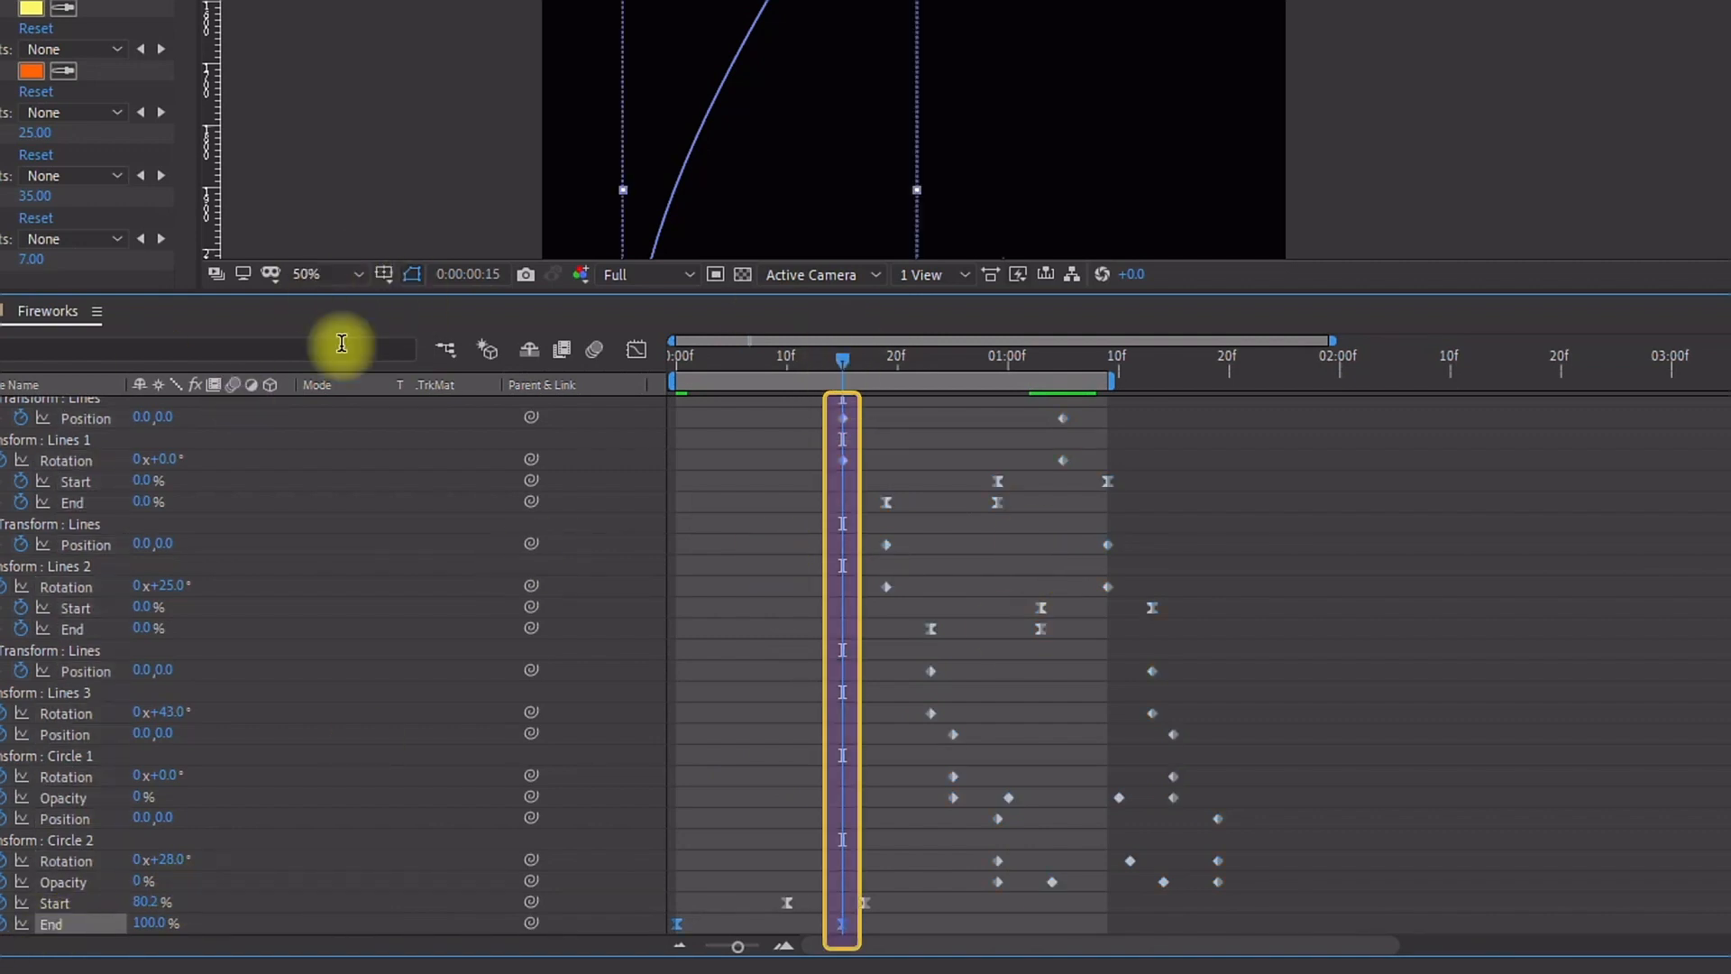
# Step: Fit the composition in the viewer and preview the fireworks animation
pyautogui.scroll(1, 326, 258)
pyautogui.click(344, 279)
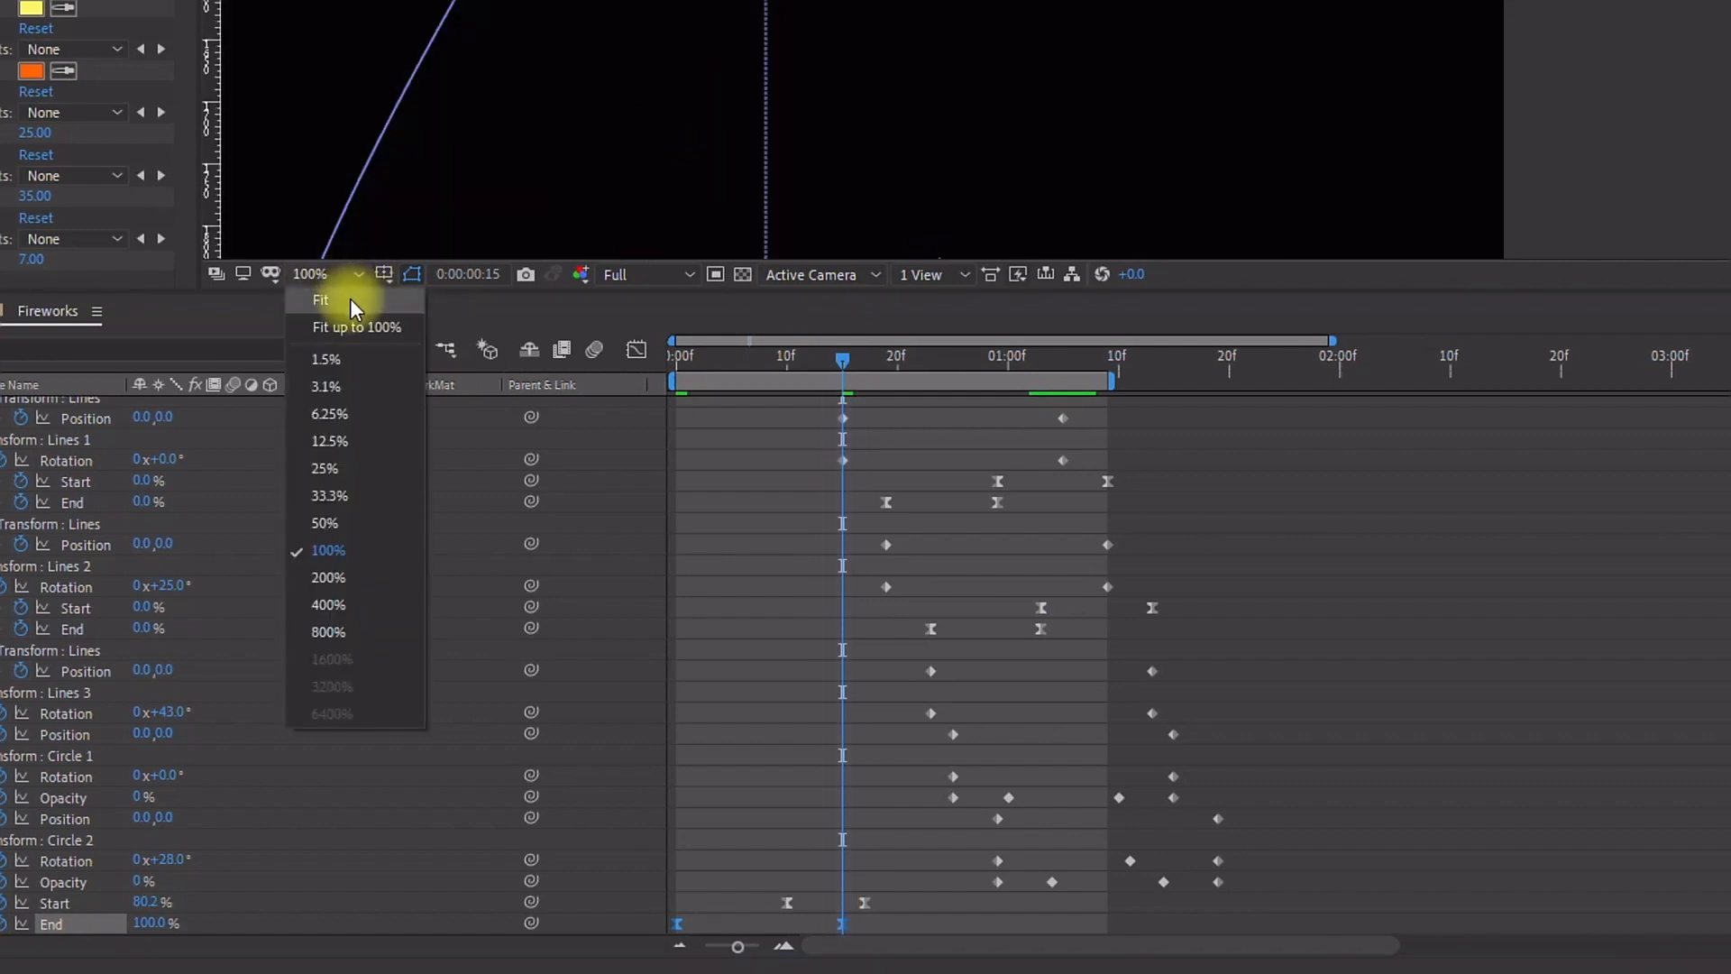
pyautogui.click(342, 299)
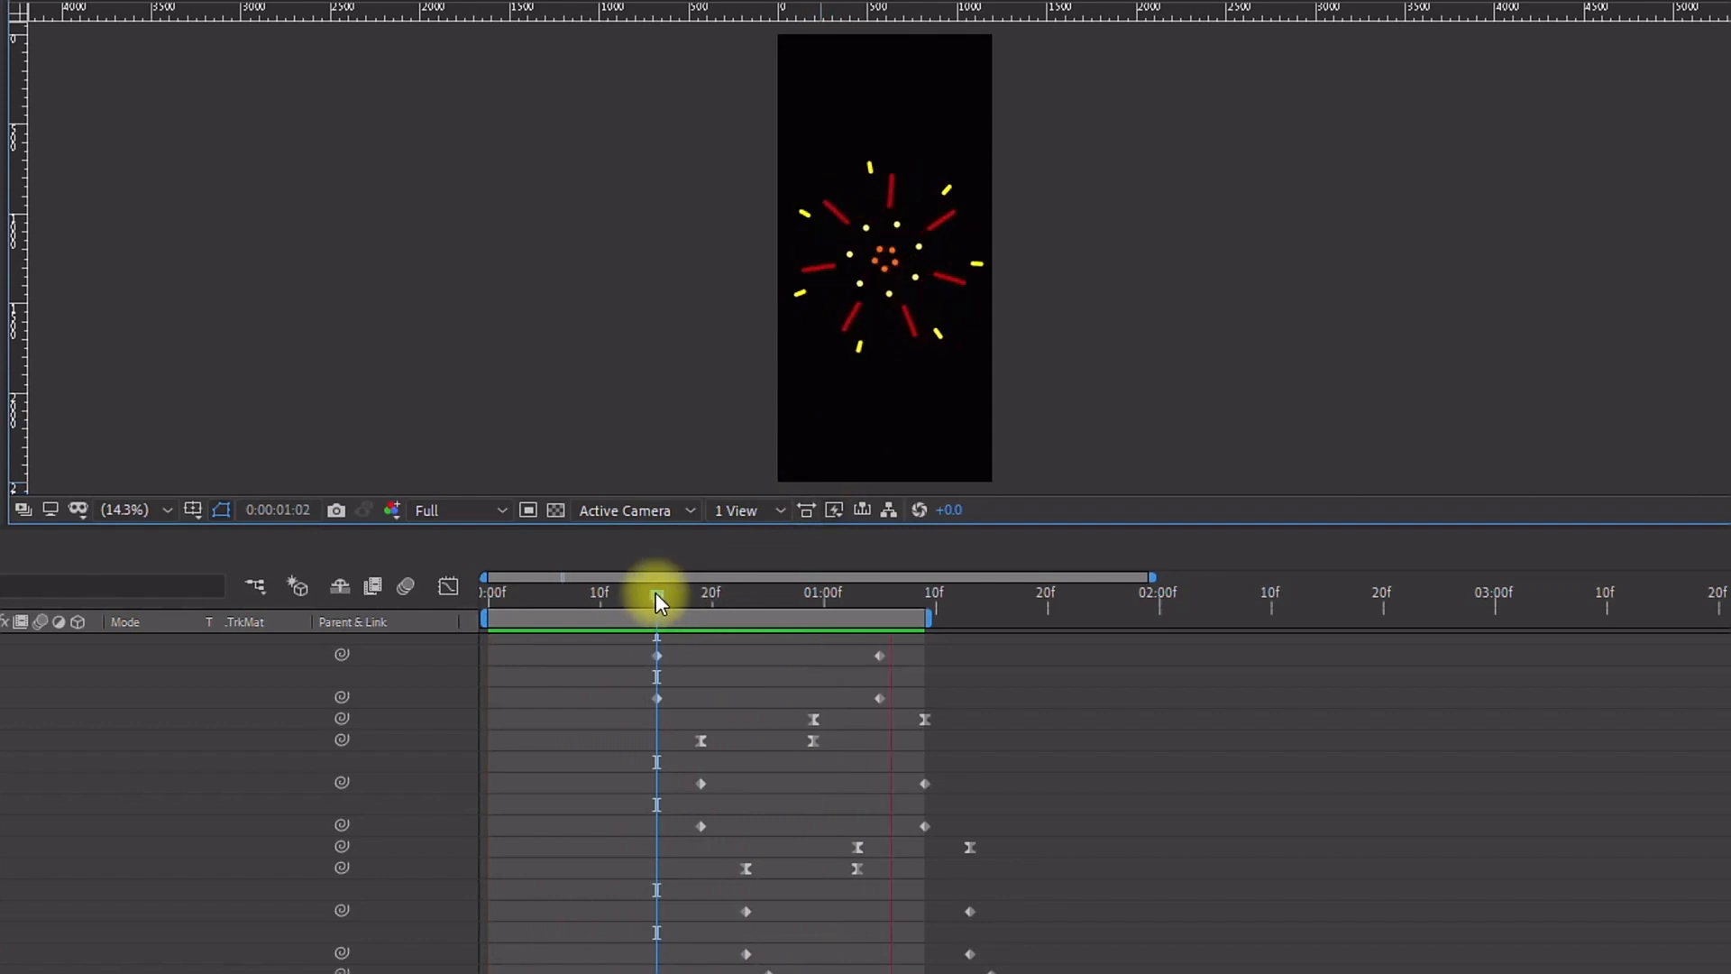
pyautogui.press('space')
pyautogui.moveTo(629, 529); pyautogui.dragTo(578, 952)
pyautogui.press('space')
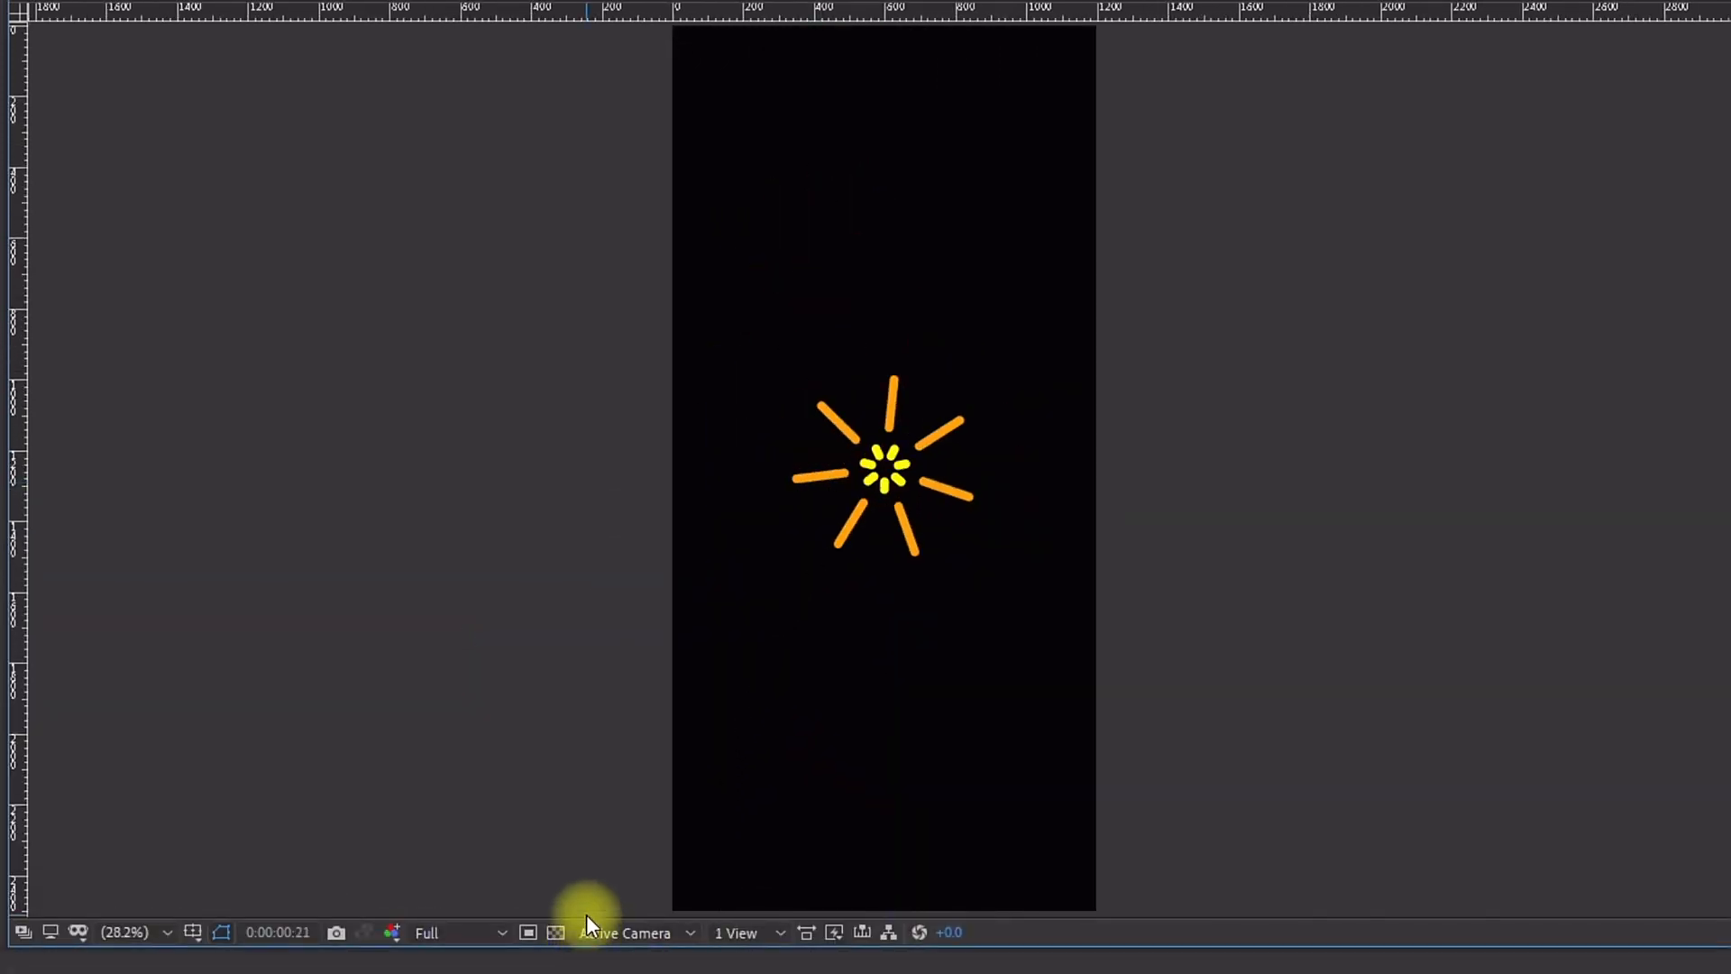
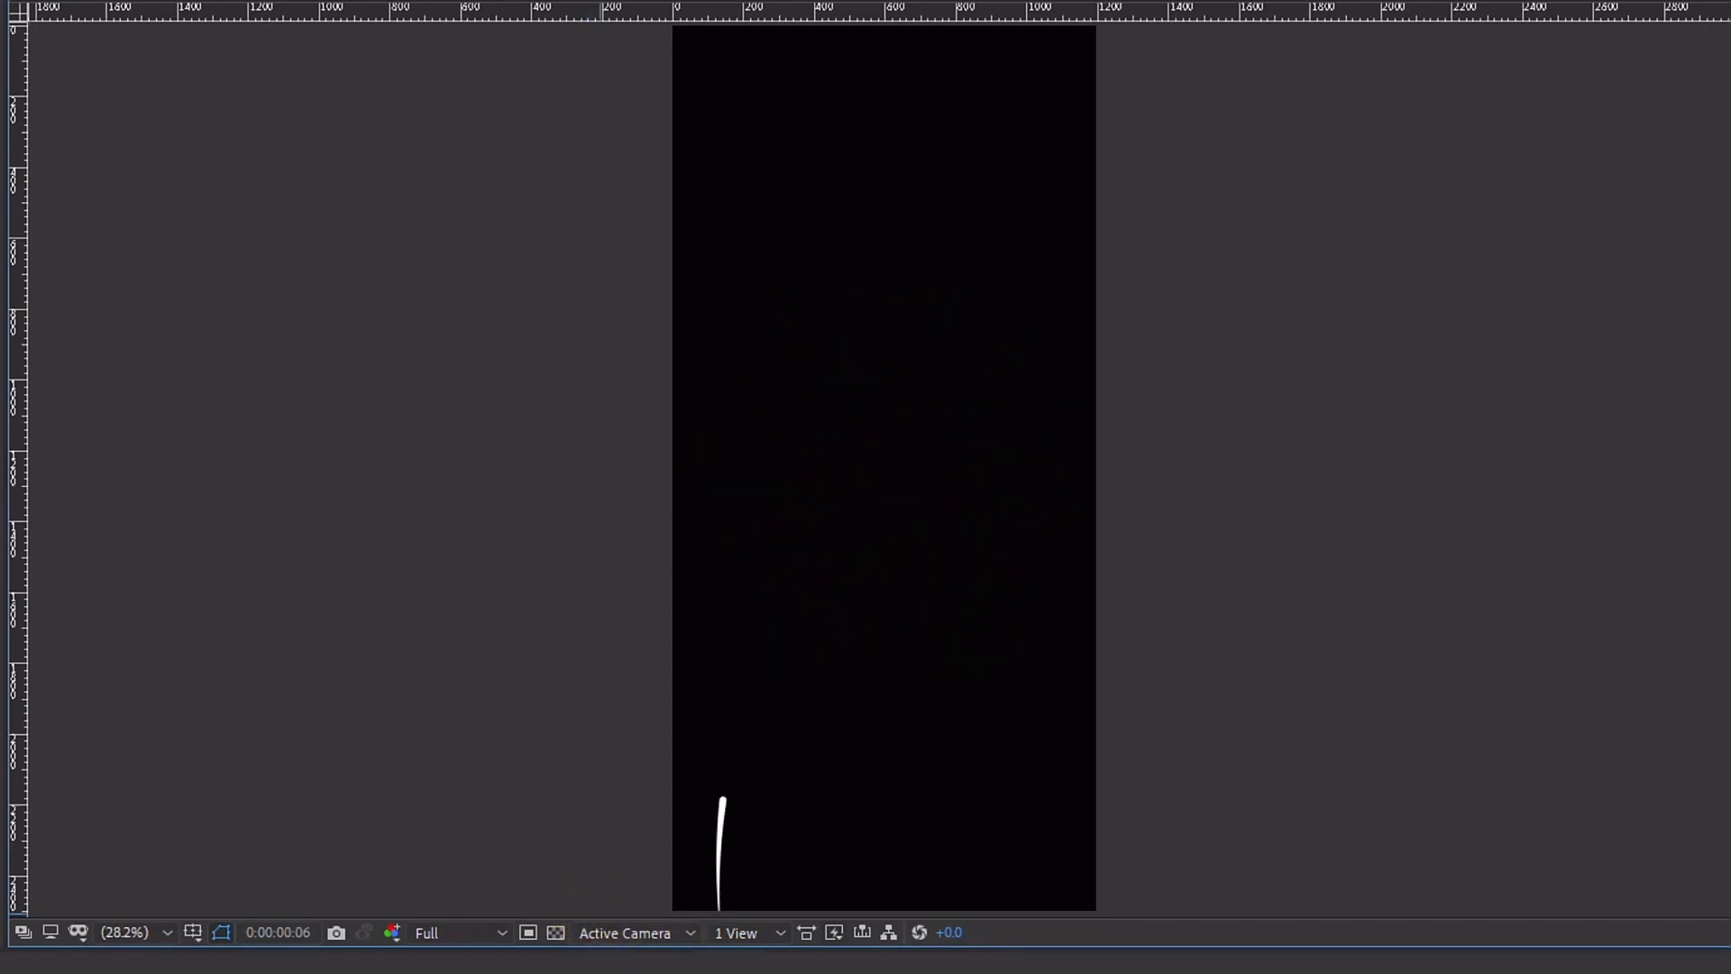
# Step: Stop the preview, collapse the layer, and apply the Turbulent Displace effect to the Fireworks layer
pyautogui.press('space')
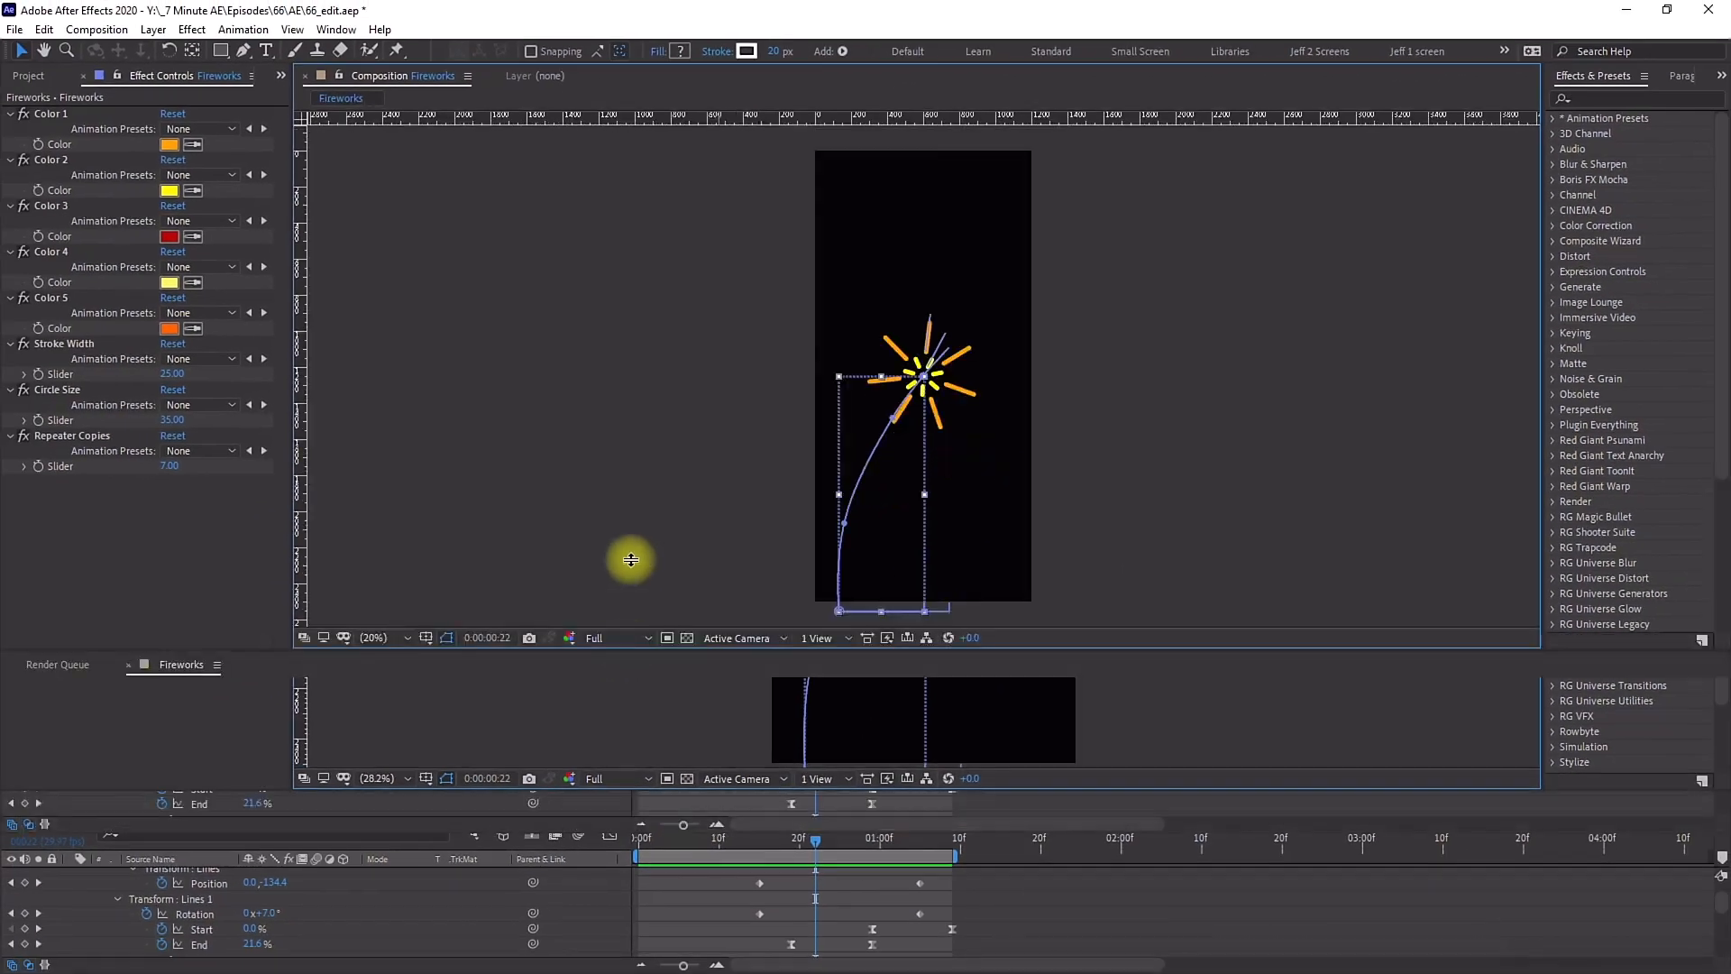
pyautogui.moveTo(631, 559); pyautogui.dragTo(479, 566)
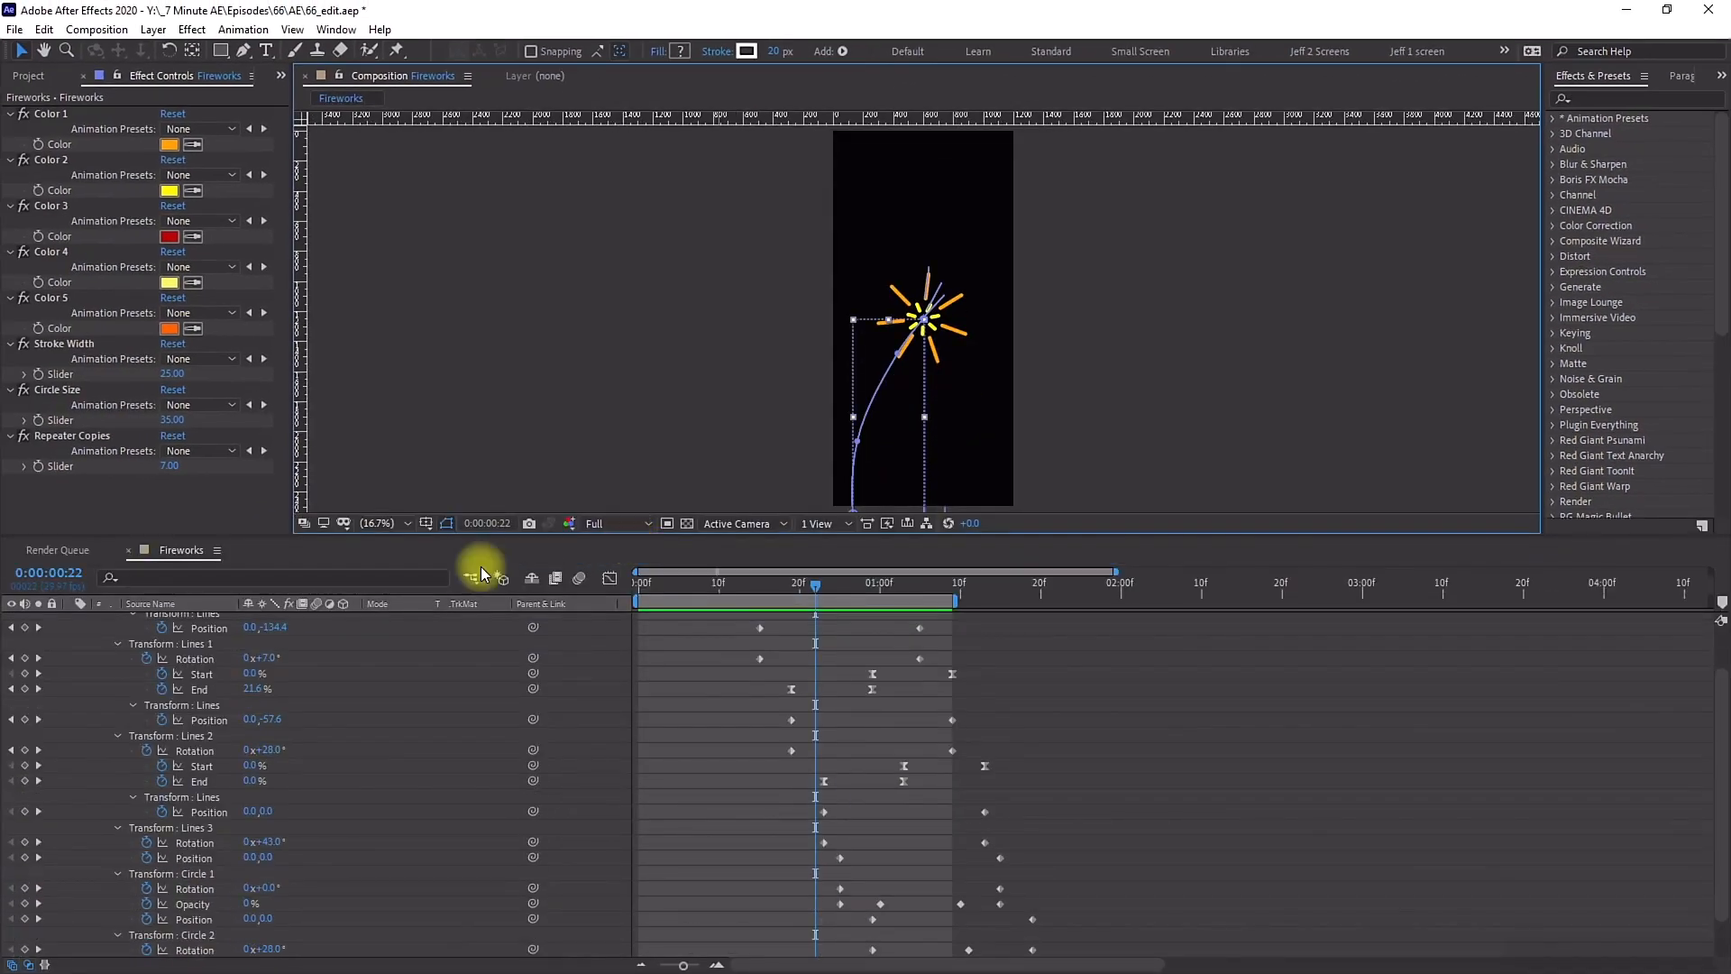
pyautogui.click(69, 619)
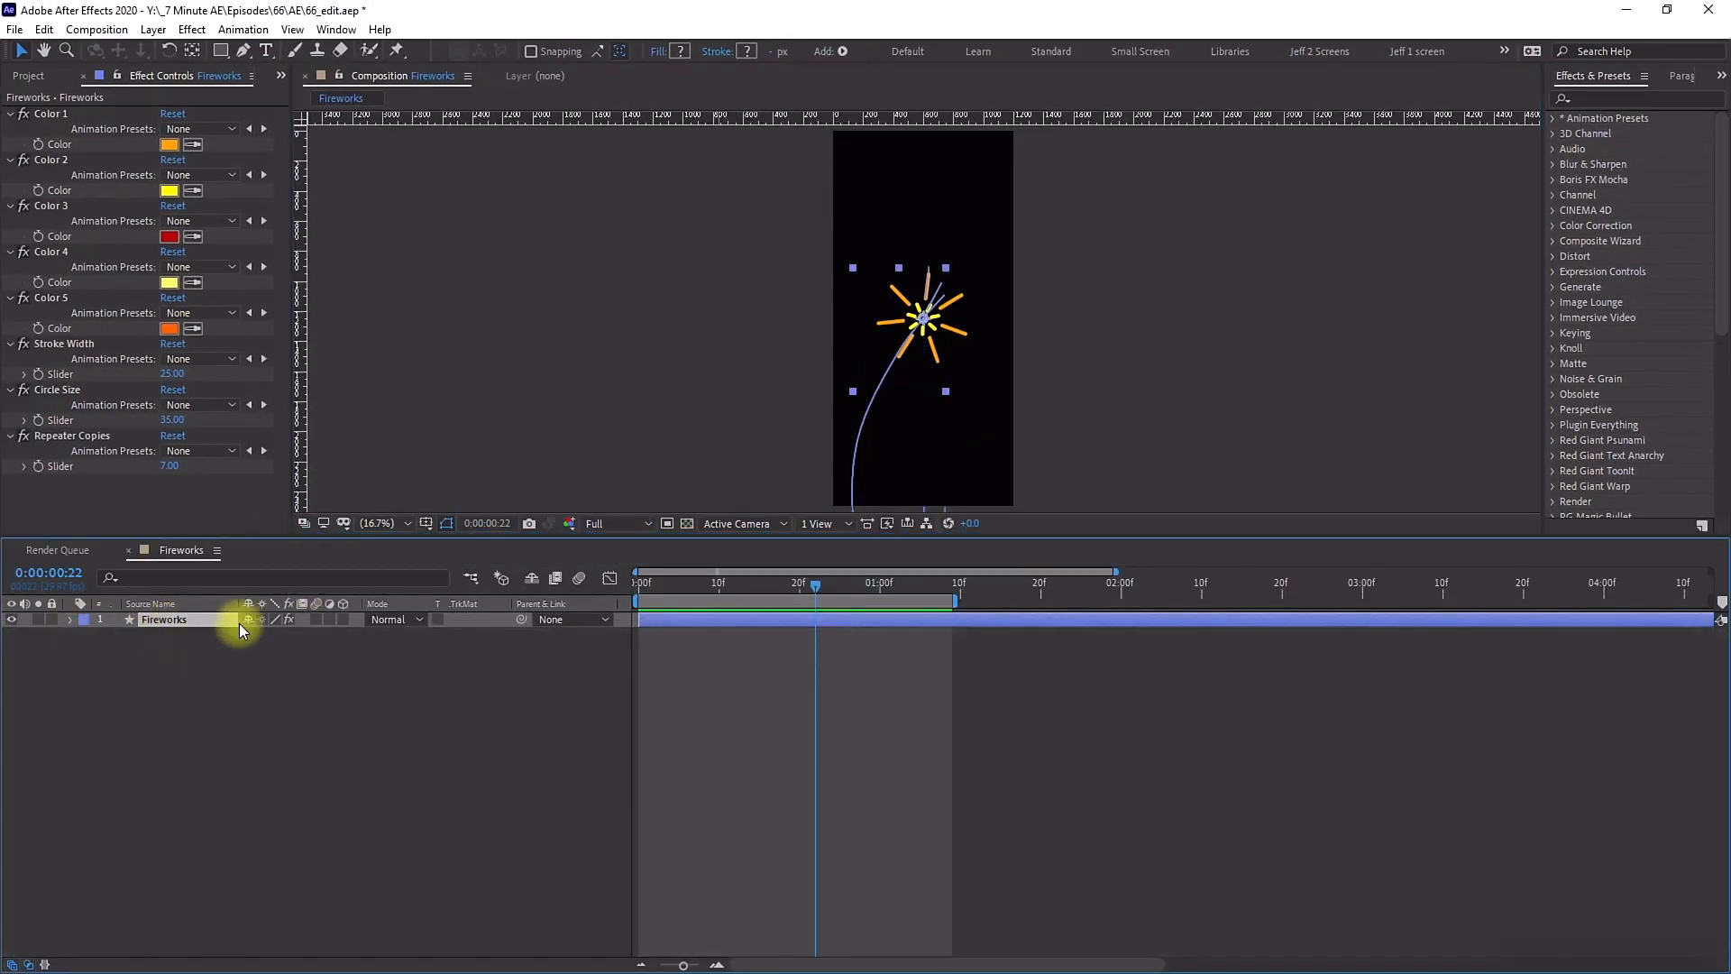
pyautogui.click(1618, 99)
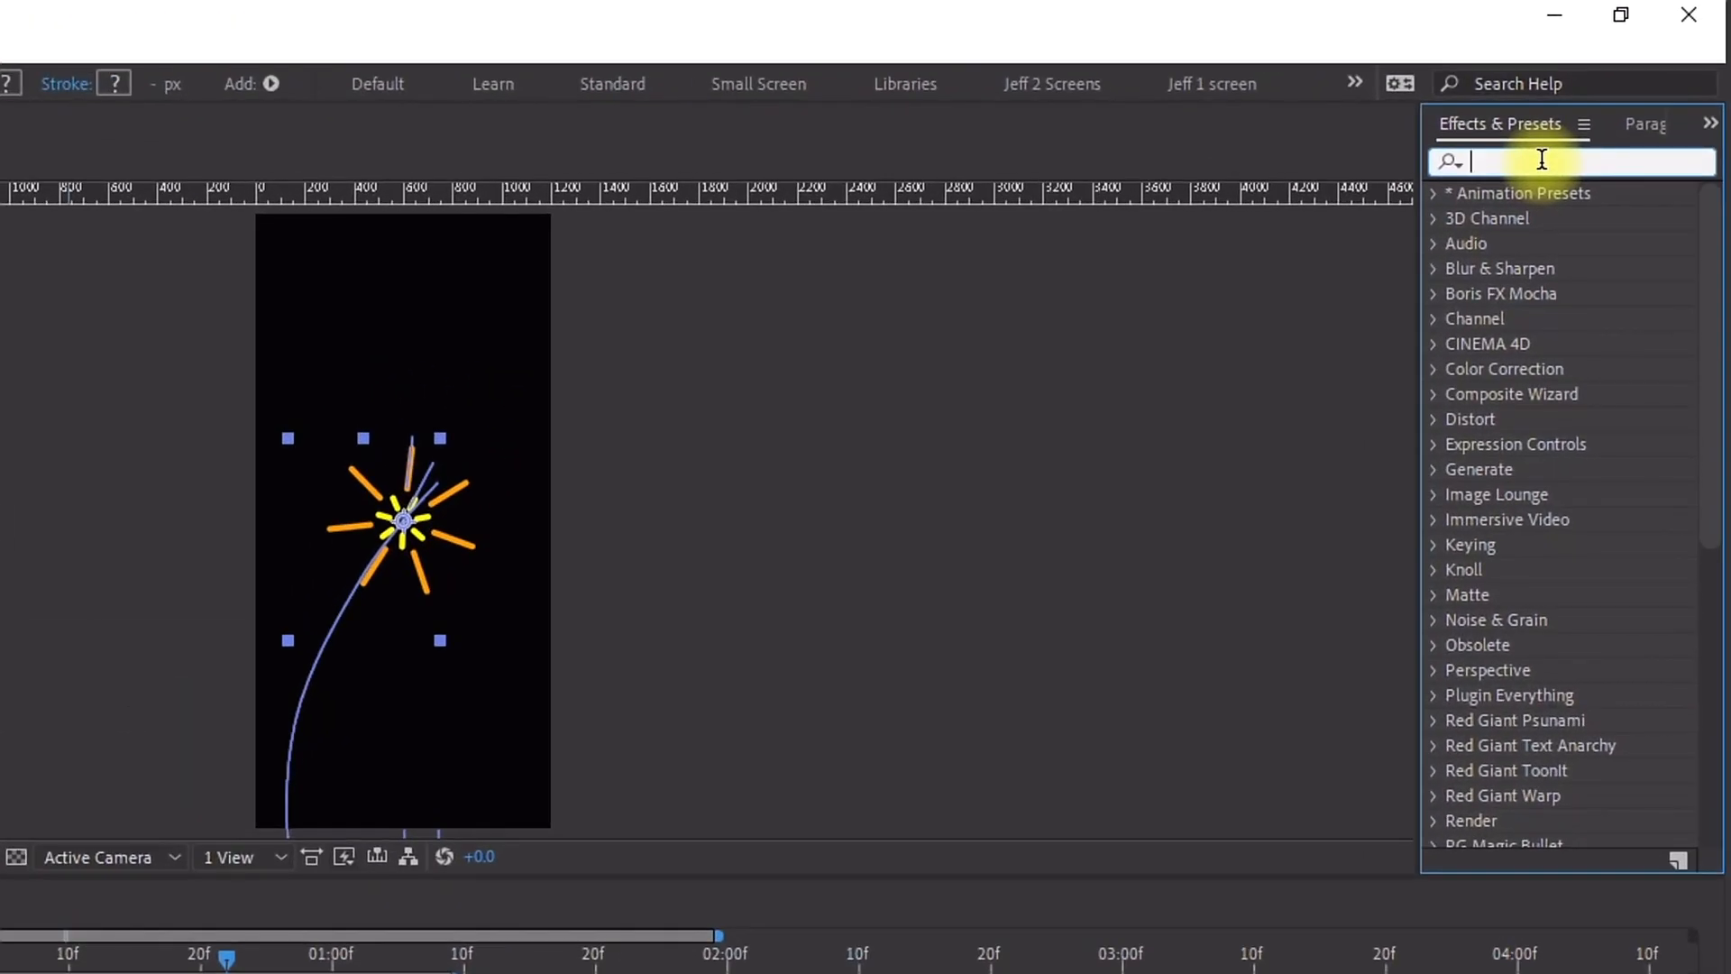
pyautogui.write('turbulent')
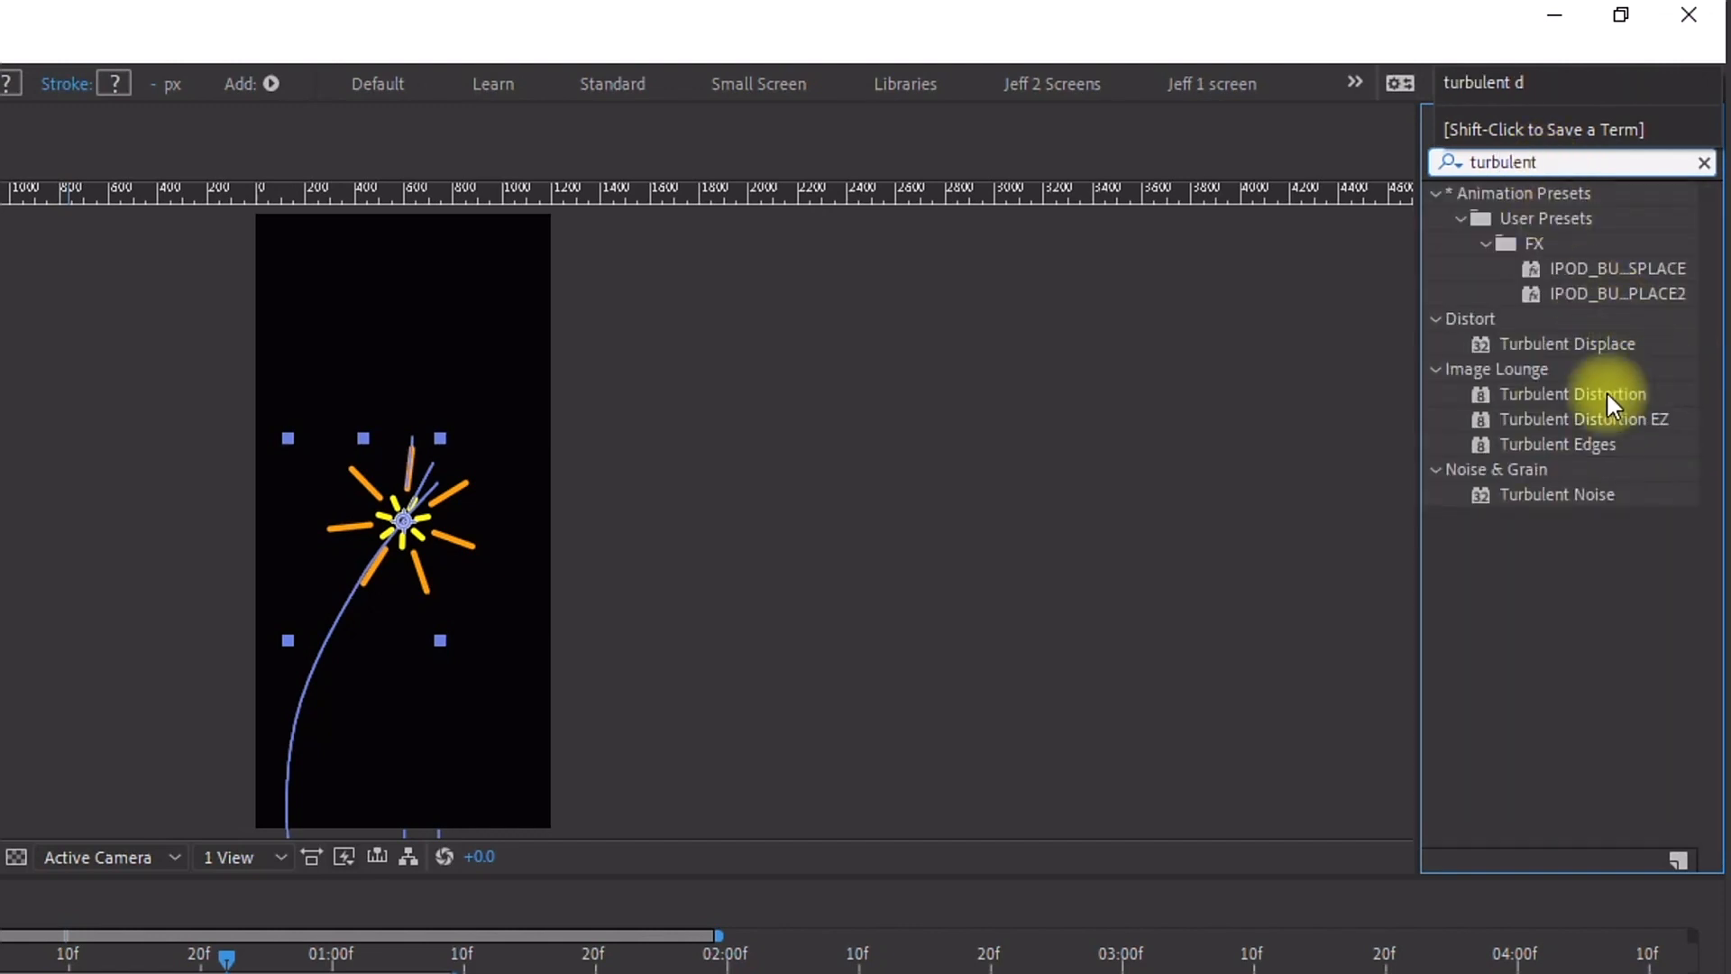
pyautogui.click(1586, 346)
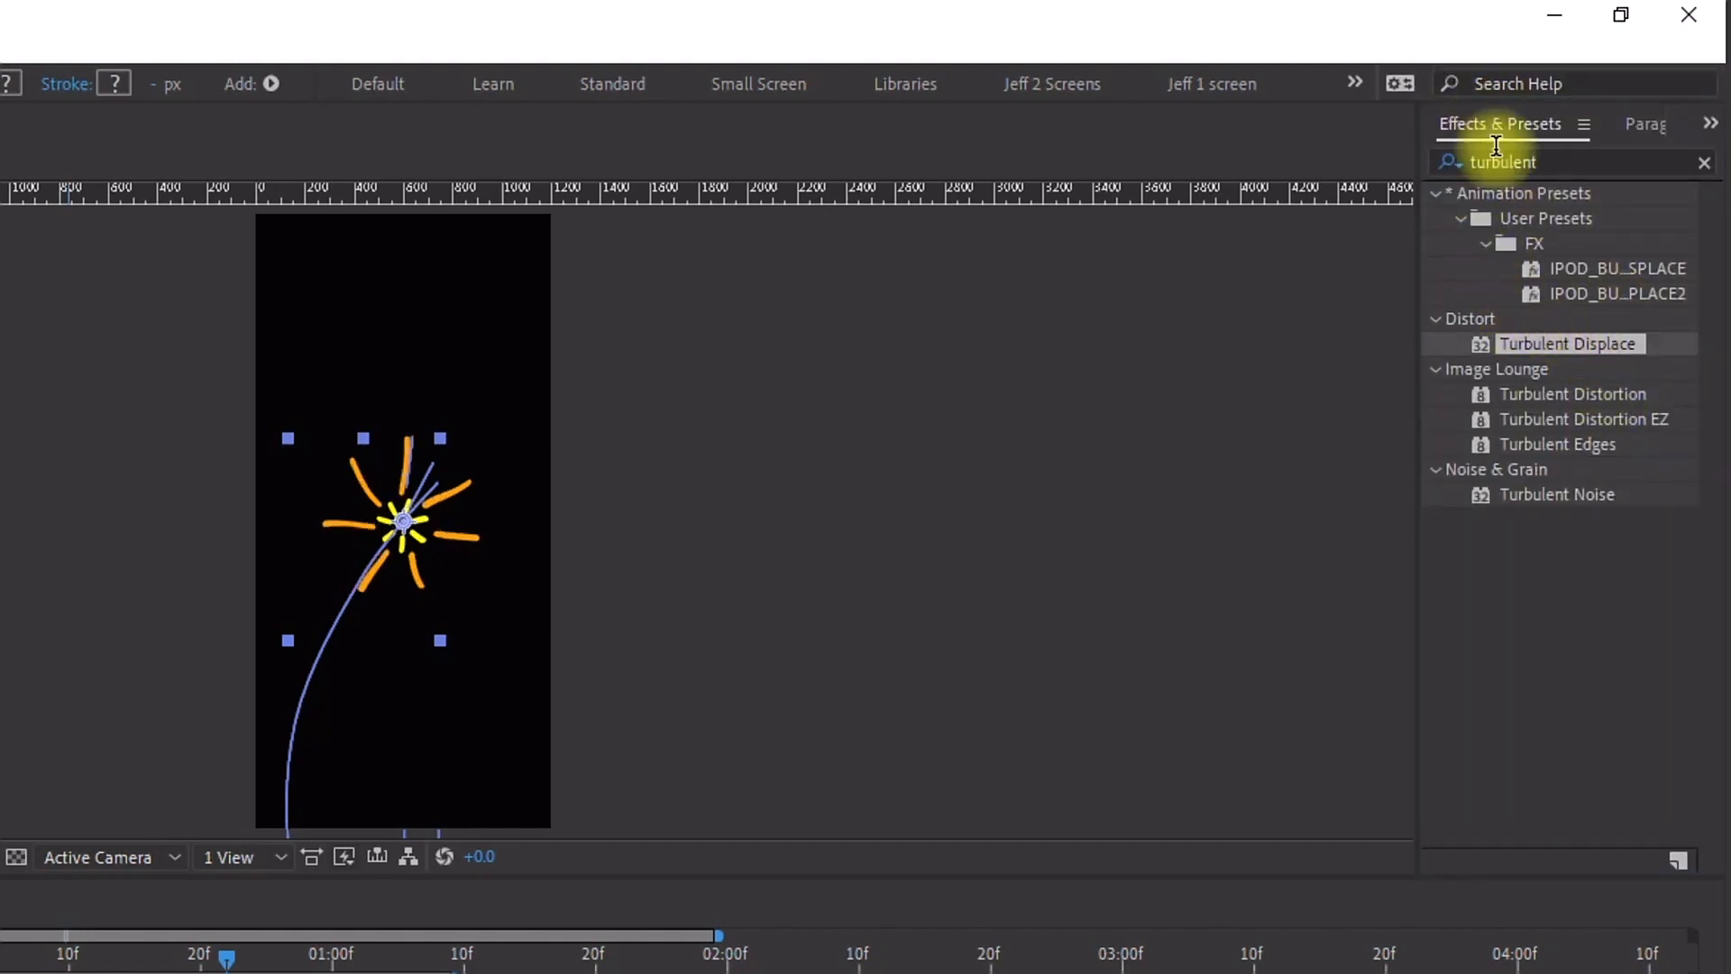
# Step: Search the effects for fractal noise and apply Fractal Noise to the layer
pyautogui.doubleClick(1524, 161)
pyautogui.write('gl')
pyautogui.press('BackSpace')
pyautogui.press('BackSpace')
pyautogui.write('fractal noise')
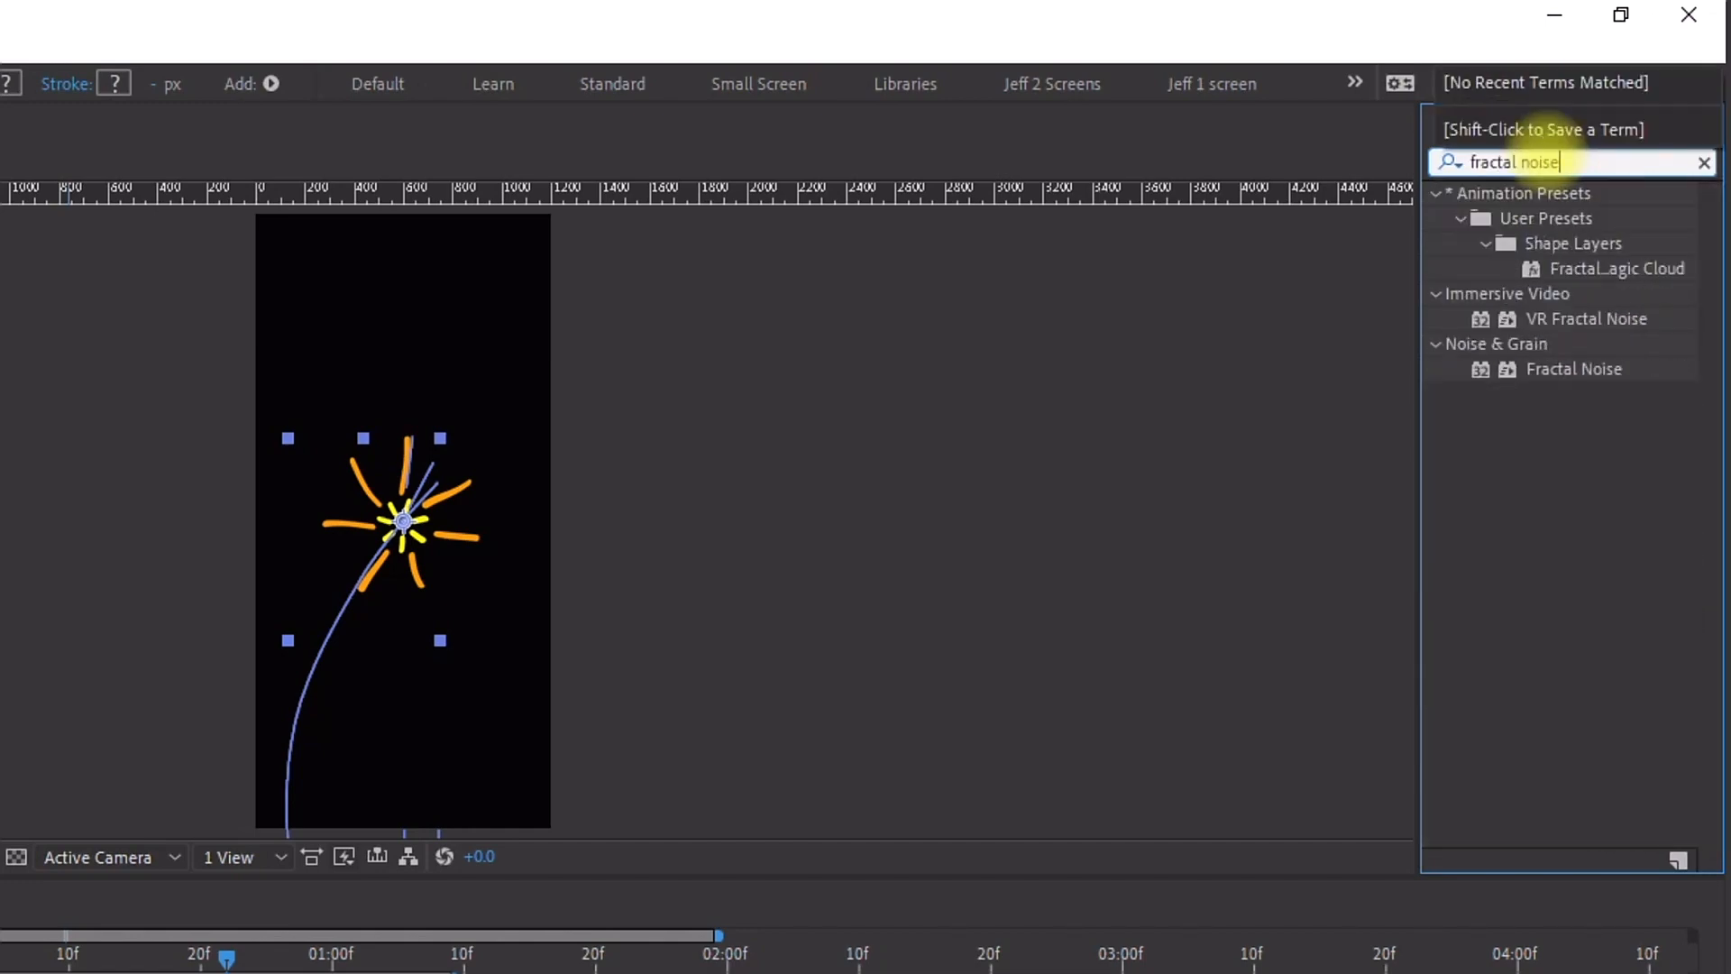
pyautogui.doubleClick(1545, 364)
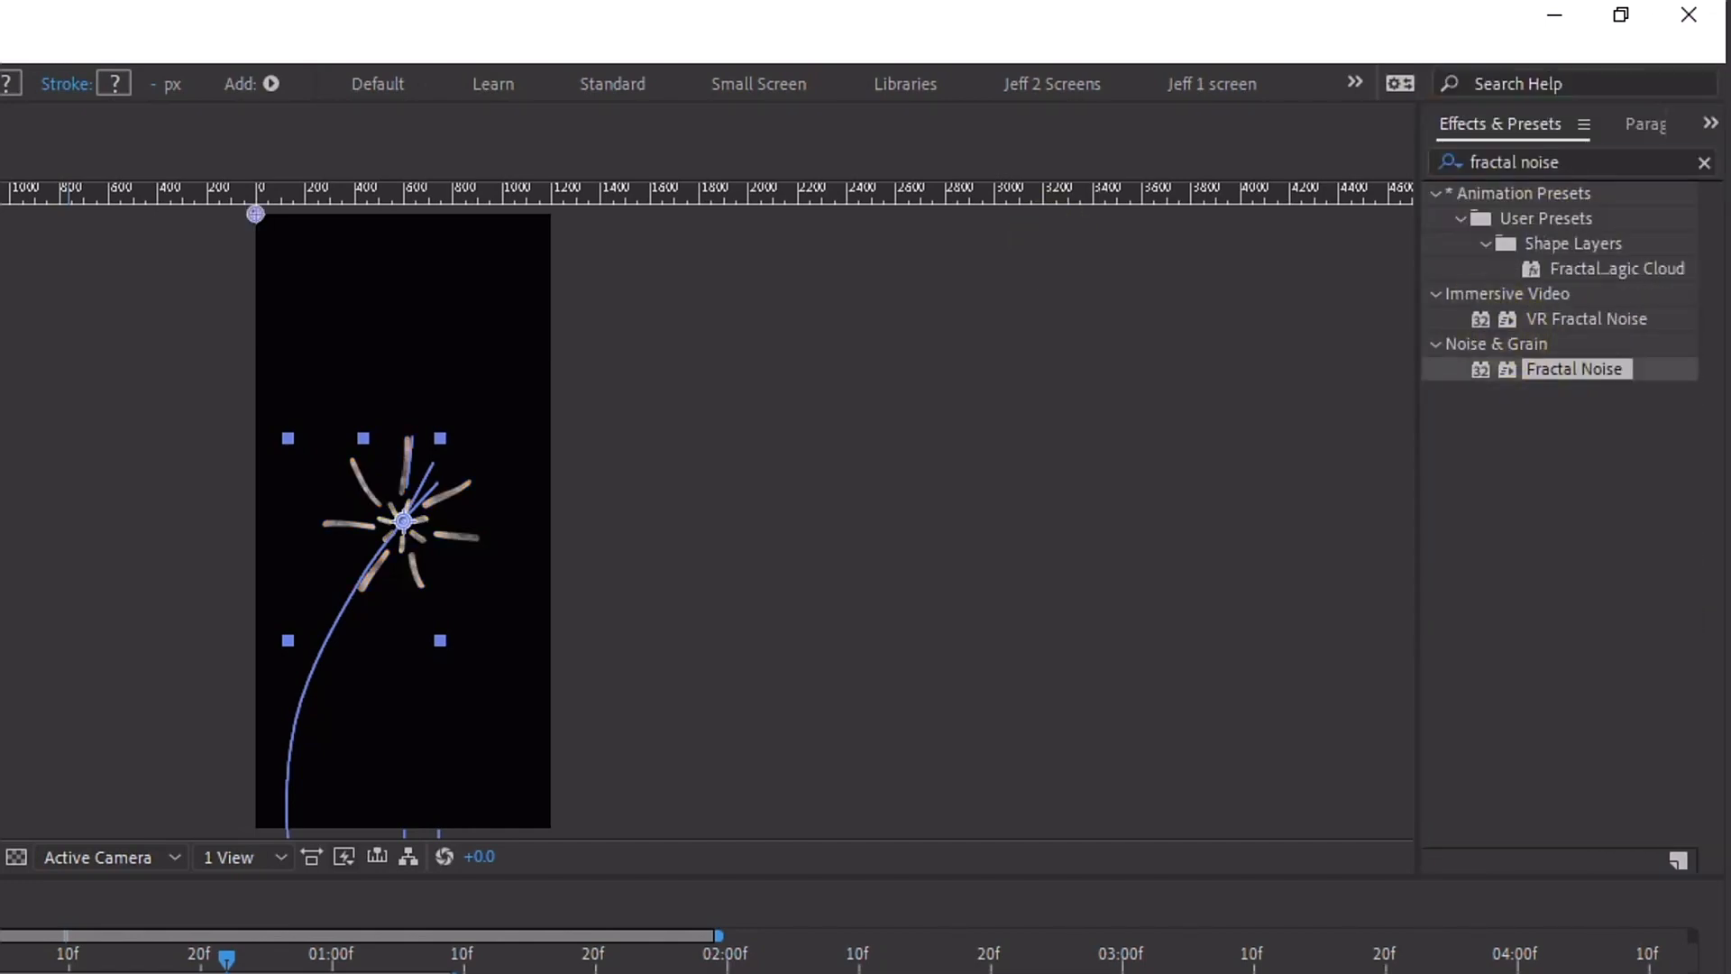
# Step: Apply the Stylize Glow effect to the Fireworks layer
pyautogui.click(318, 48)
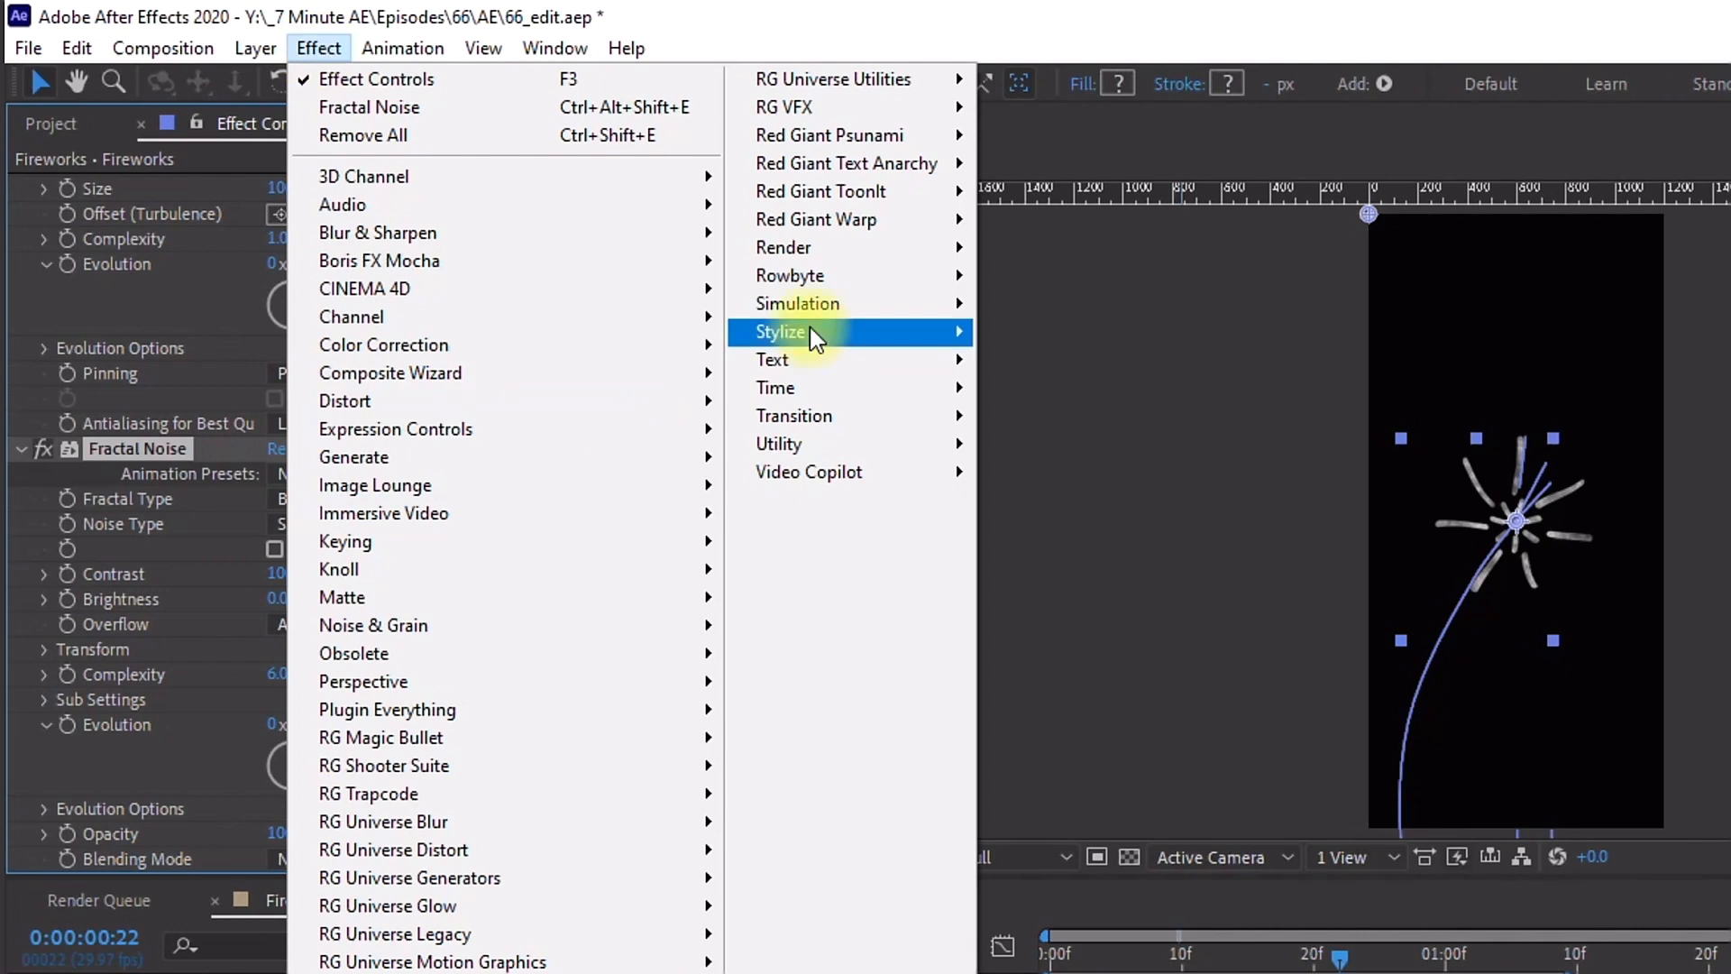
pyautogui.moveTo(810, 326)
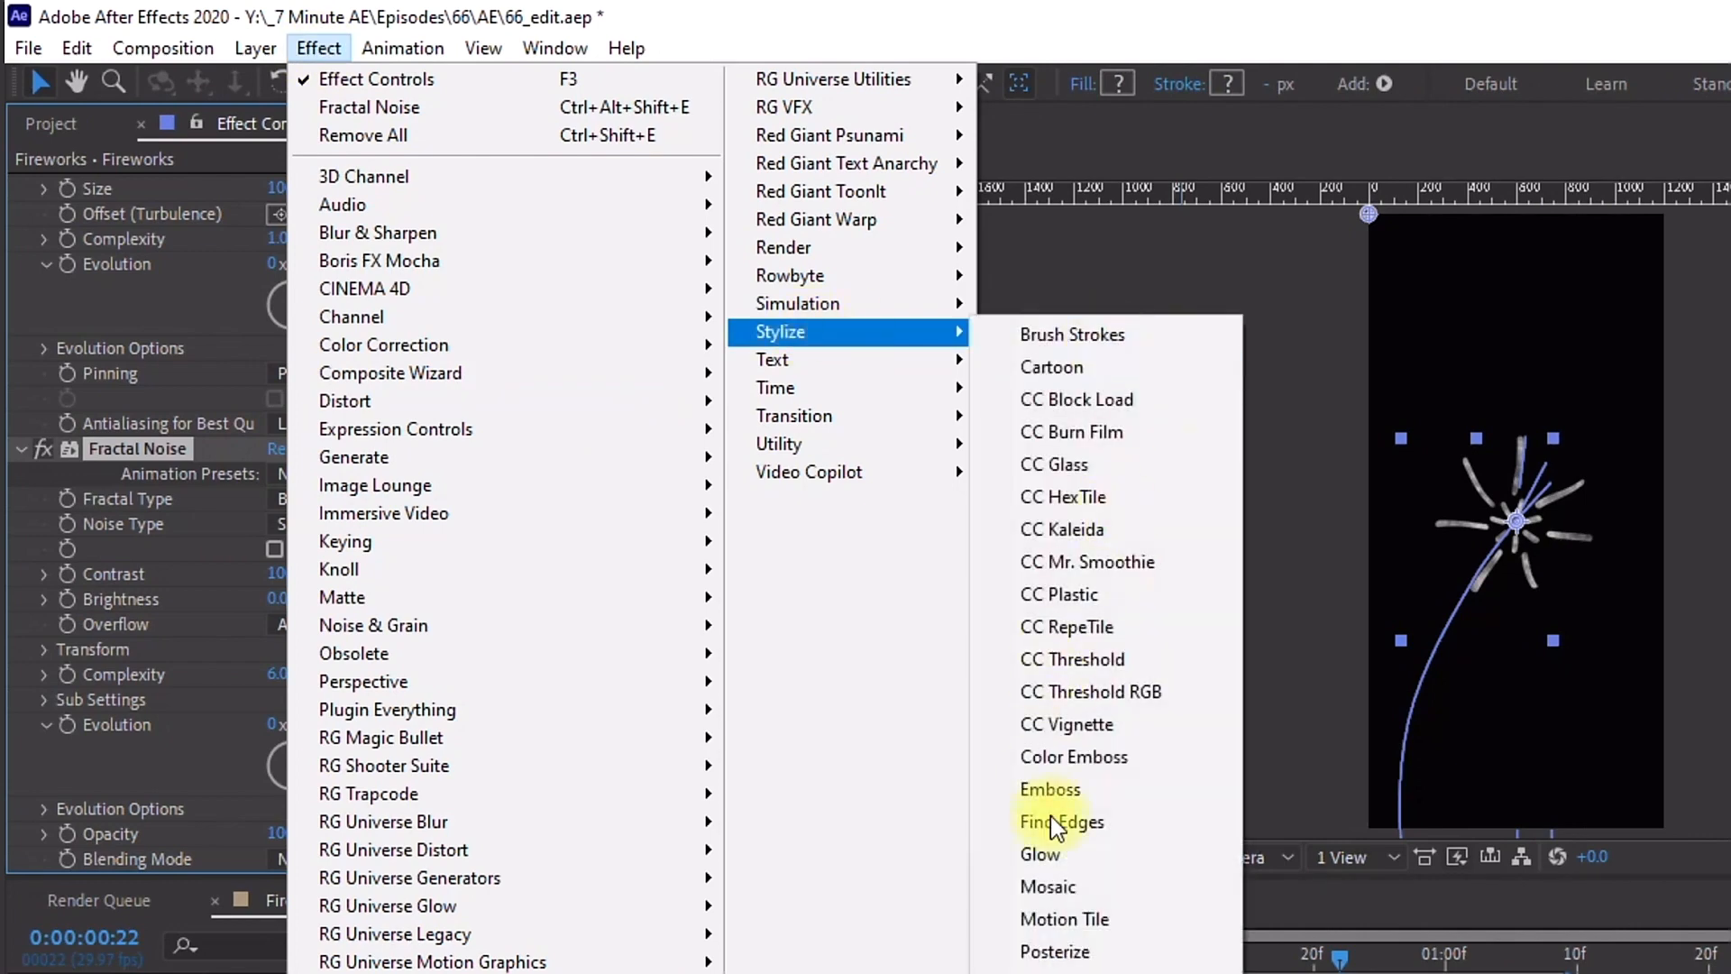
pyautogui.click(1046, 857)
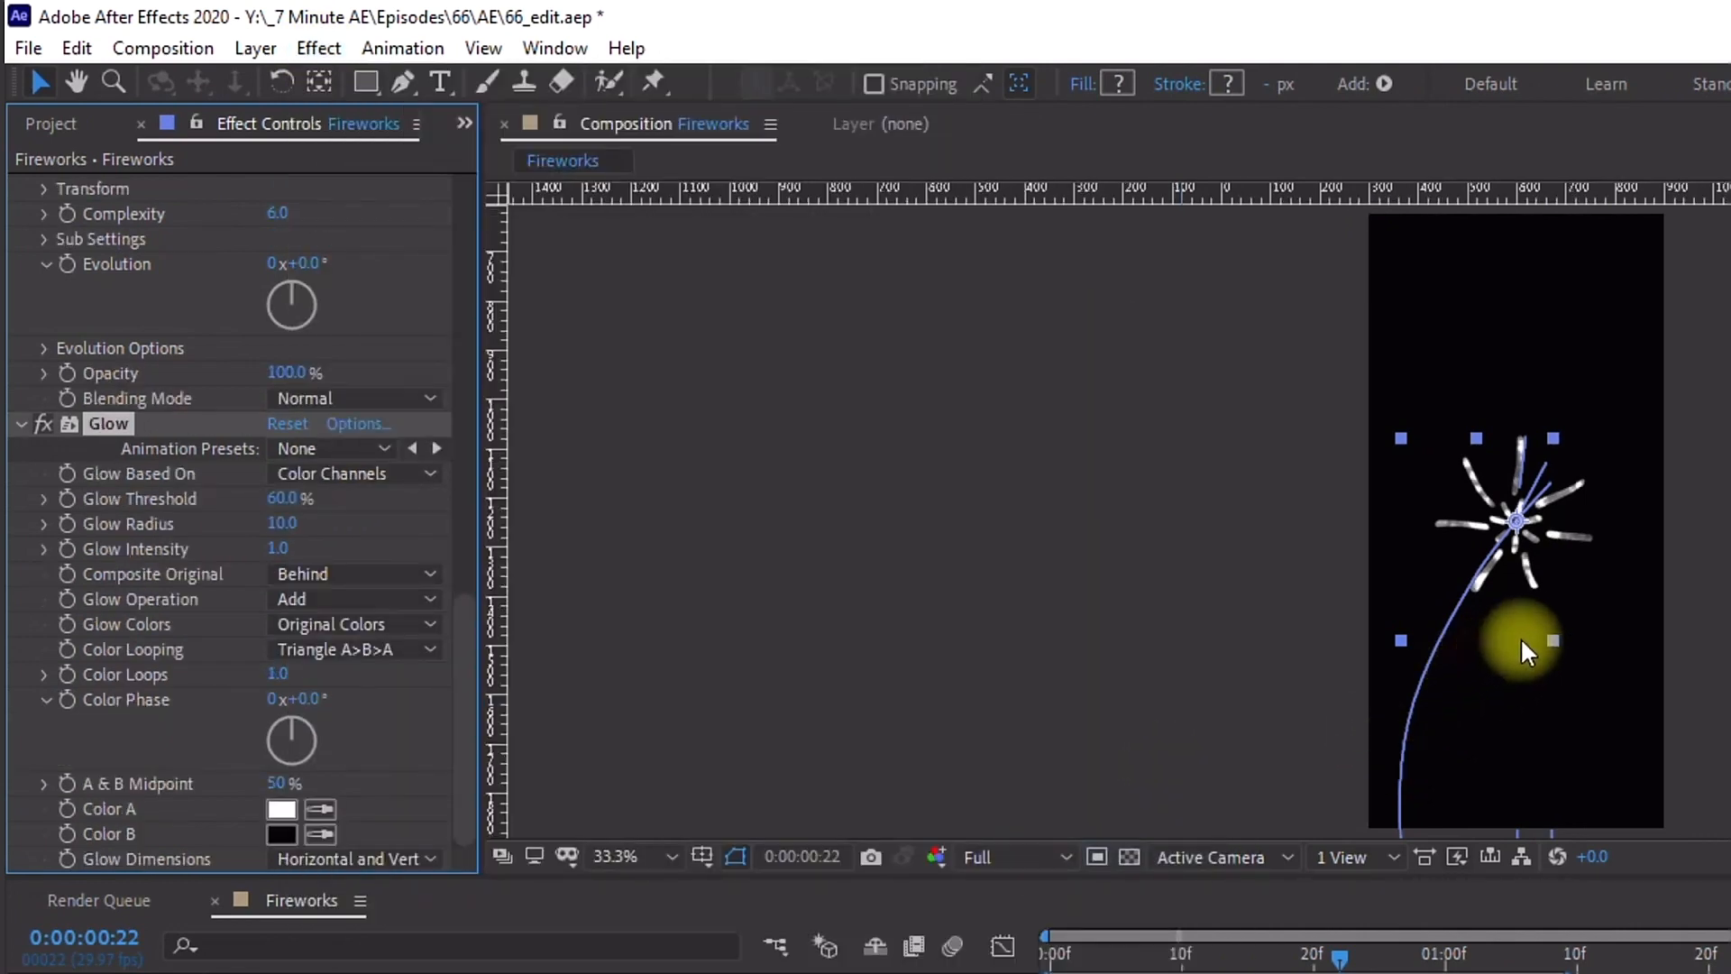
# Step: Set the Turbulent Displace Amount to 20
pyautogui.scroll(4, 1542, 631)
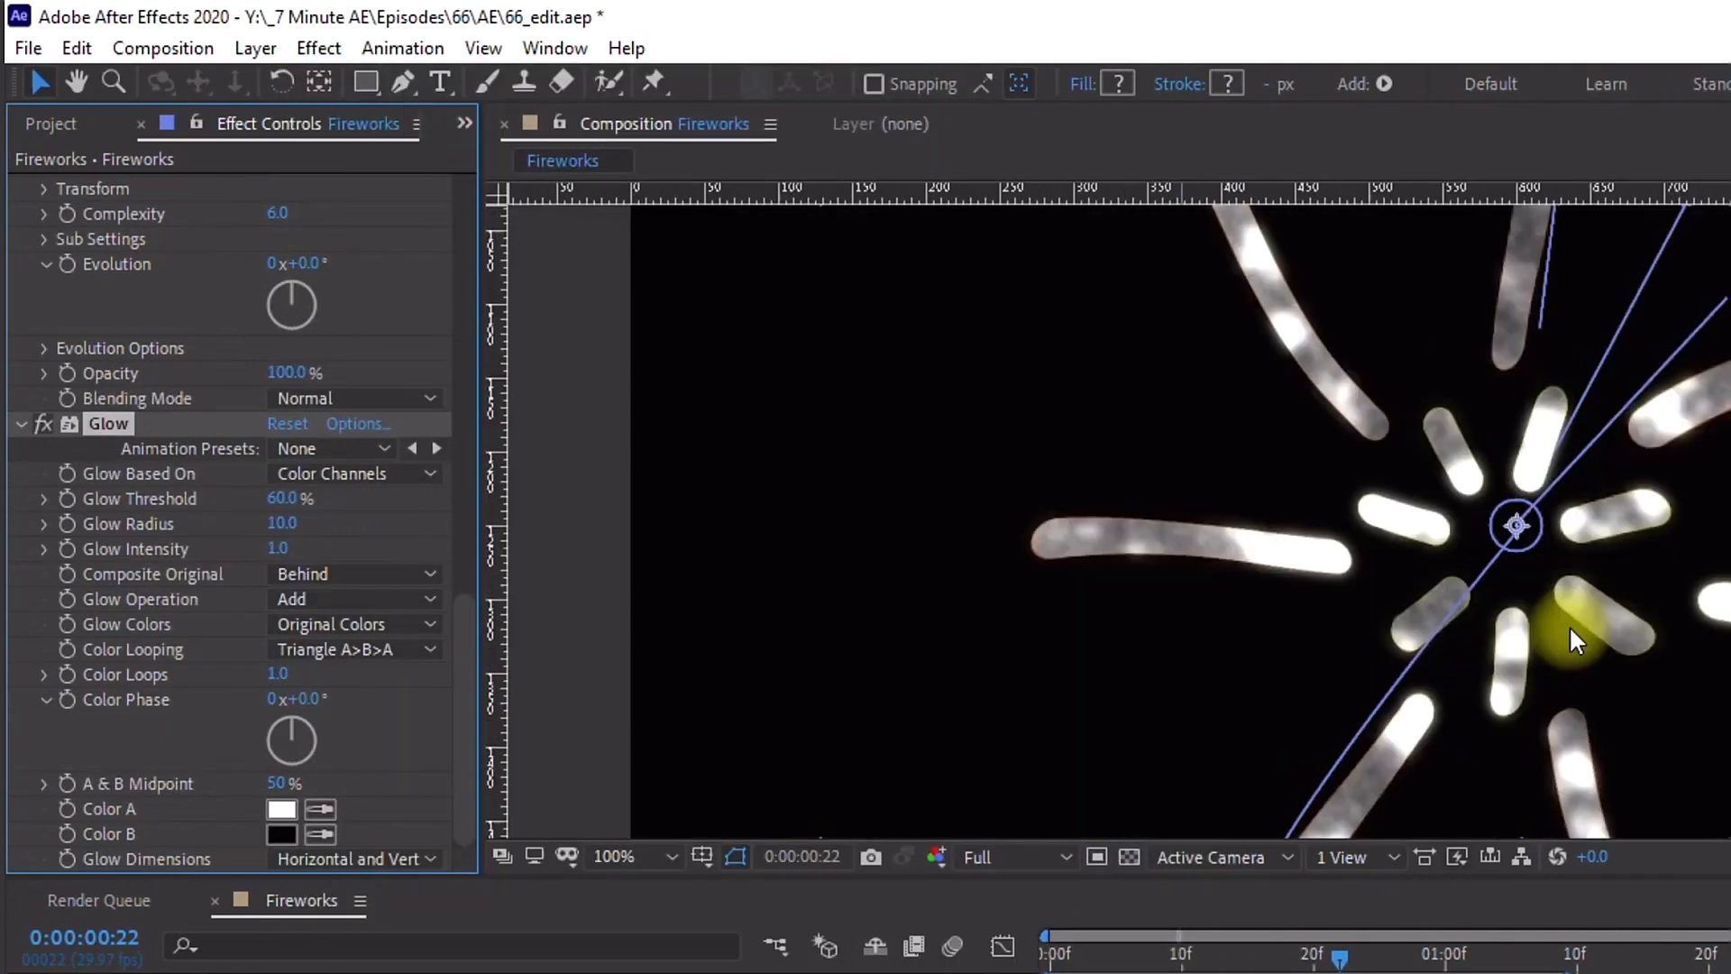
pyautogui.click(1129, 879)
pyautogui.moveTo(1127, 875); pyautogui.dragTo(1127, 973)
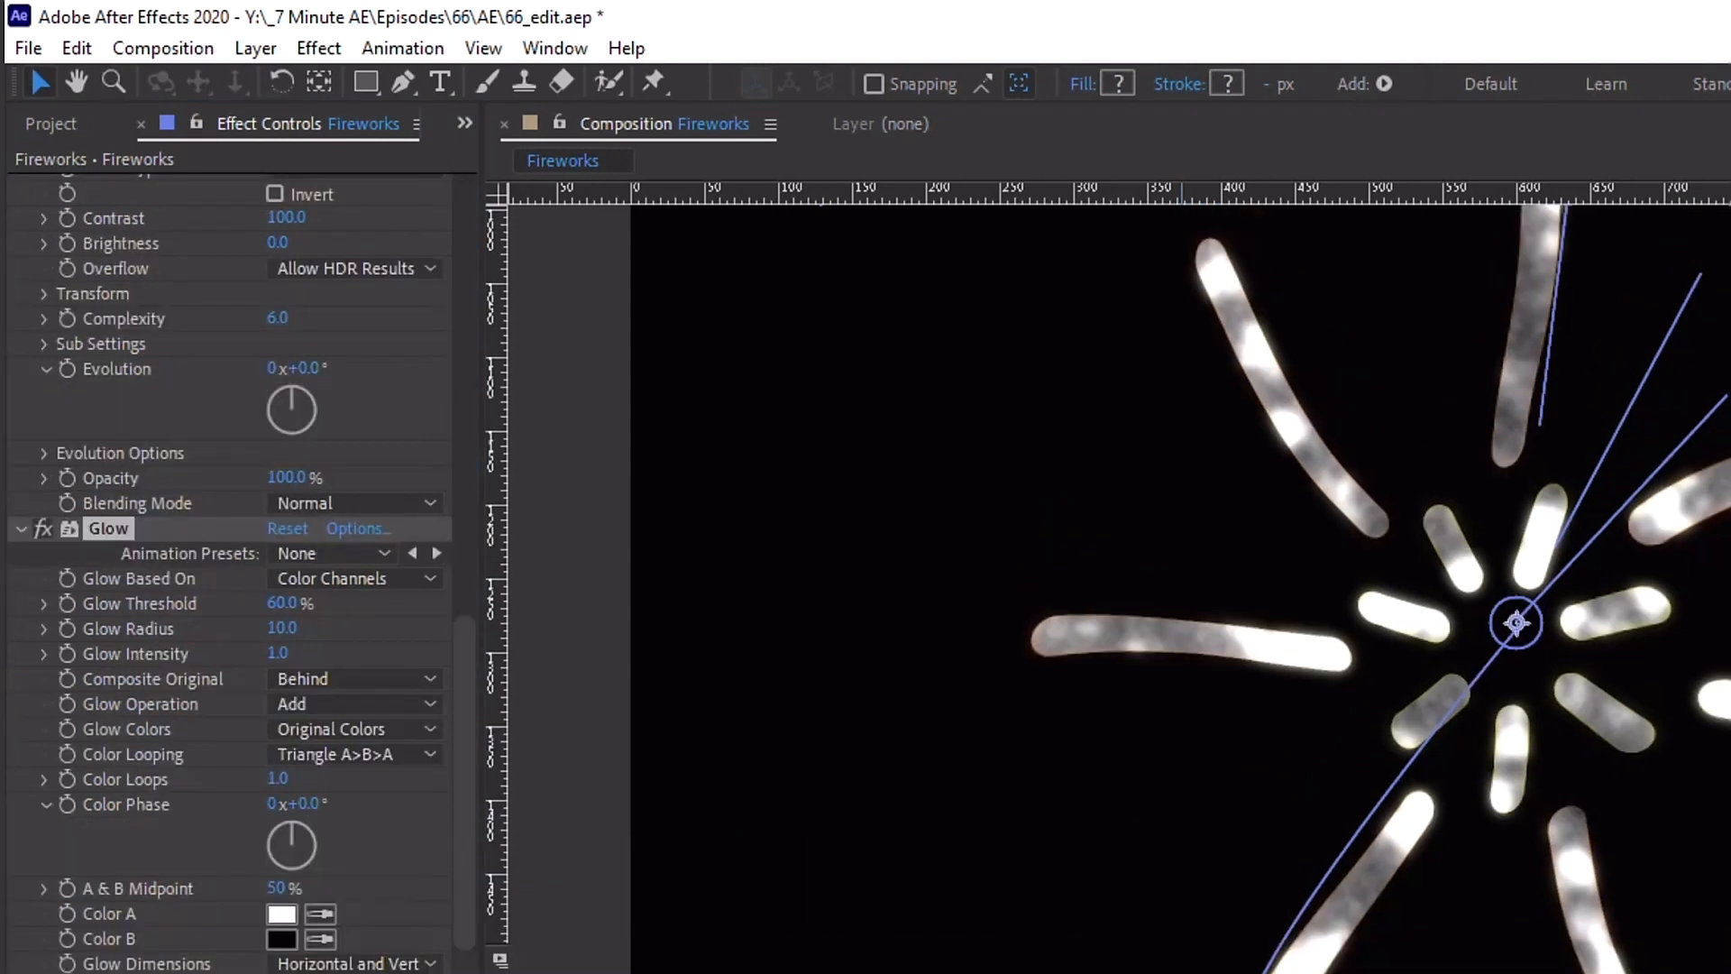
pyautogui.scroll(10, 20, 629)
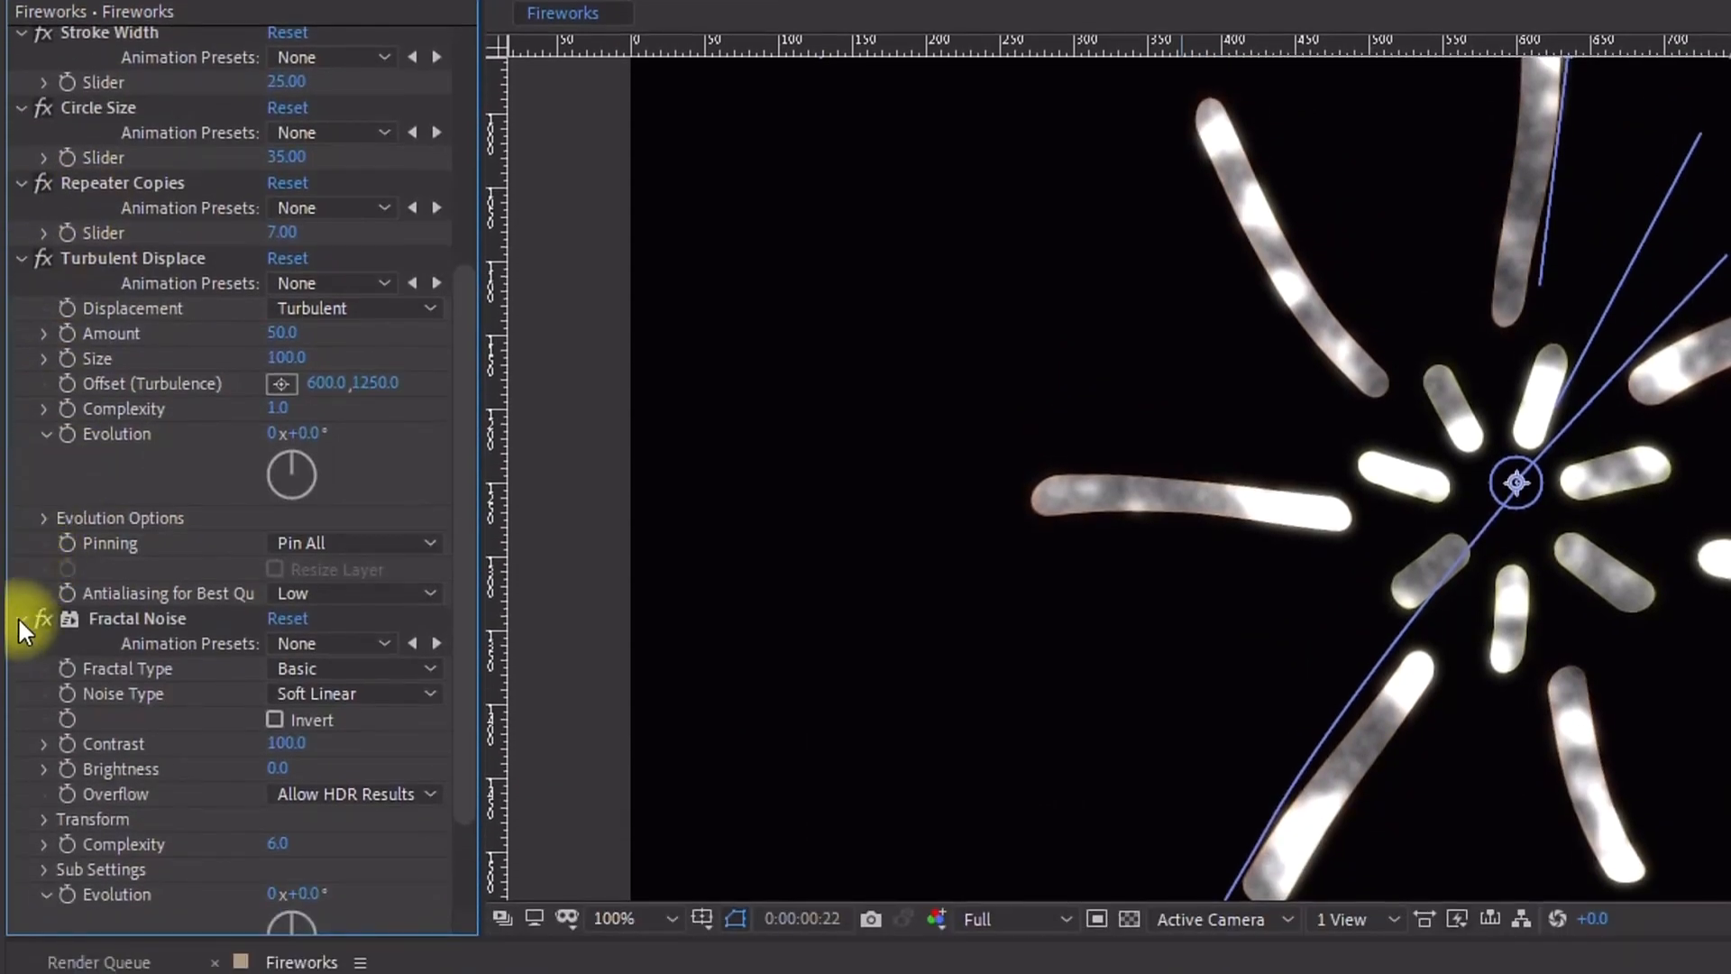
pyautogui.click(20, 618)
pyautogui.click(283, 609)
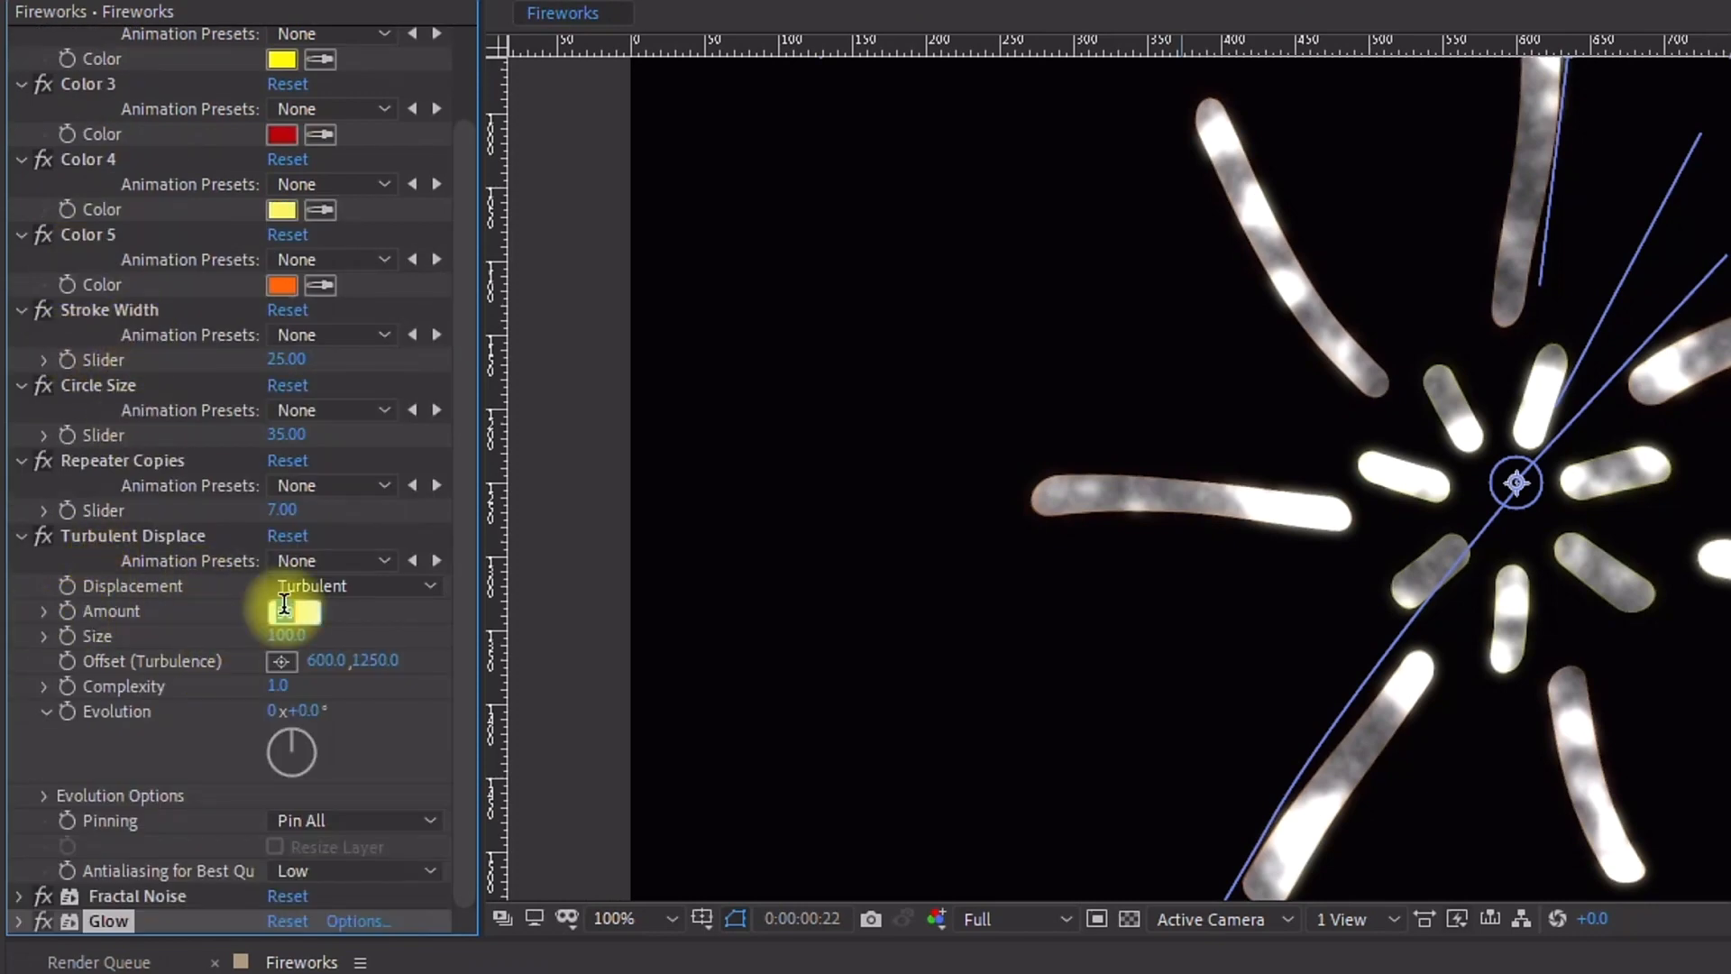
pyautogui.write('20')
pyautogui.click(397, 625)
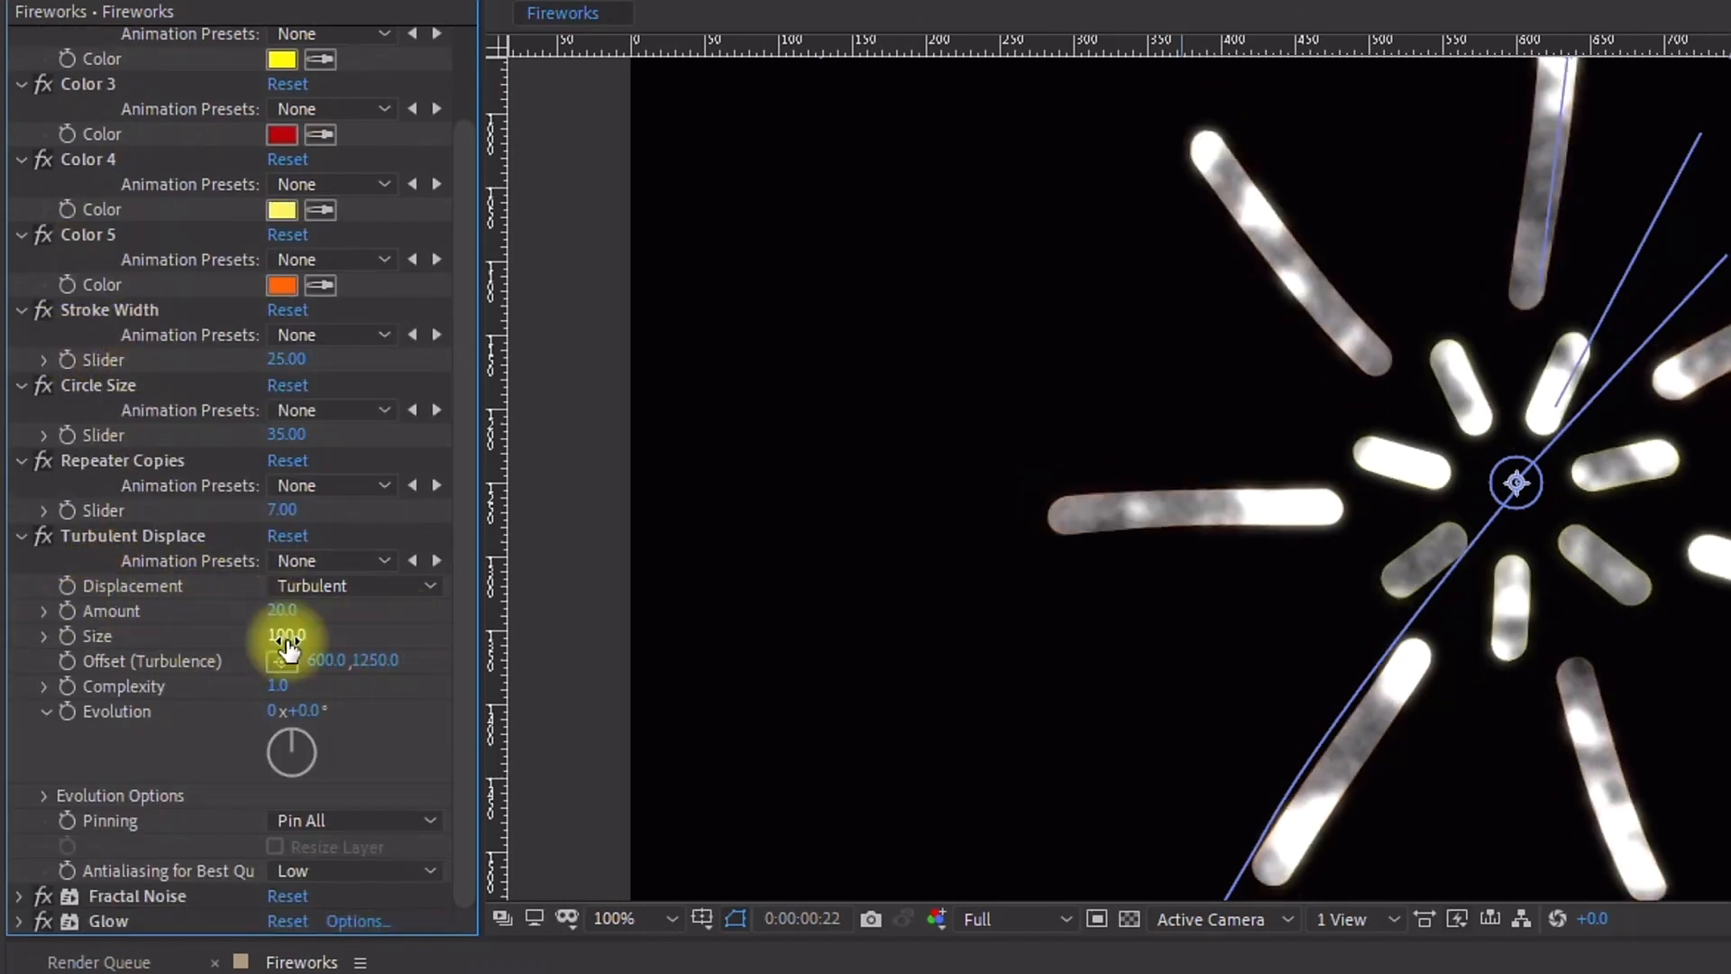
# Step: Add the expression time*100 to the Turbulent Displace Evolution property
pyautogui.keyDown('alt'); pyautogui.click(68, 710); pyautogui.keyUp('alt')
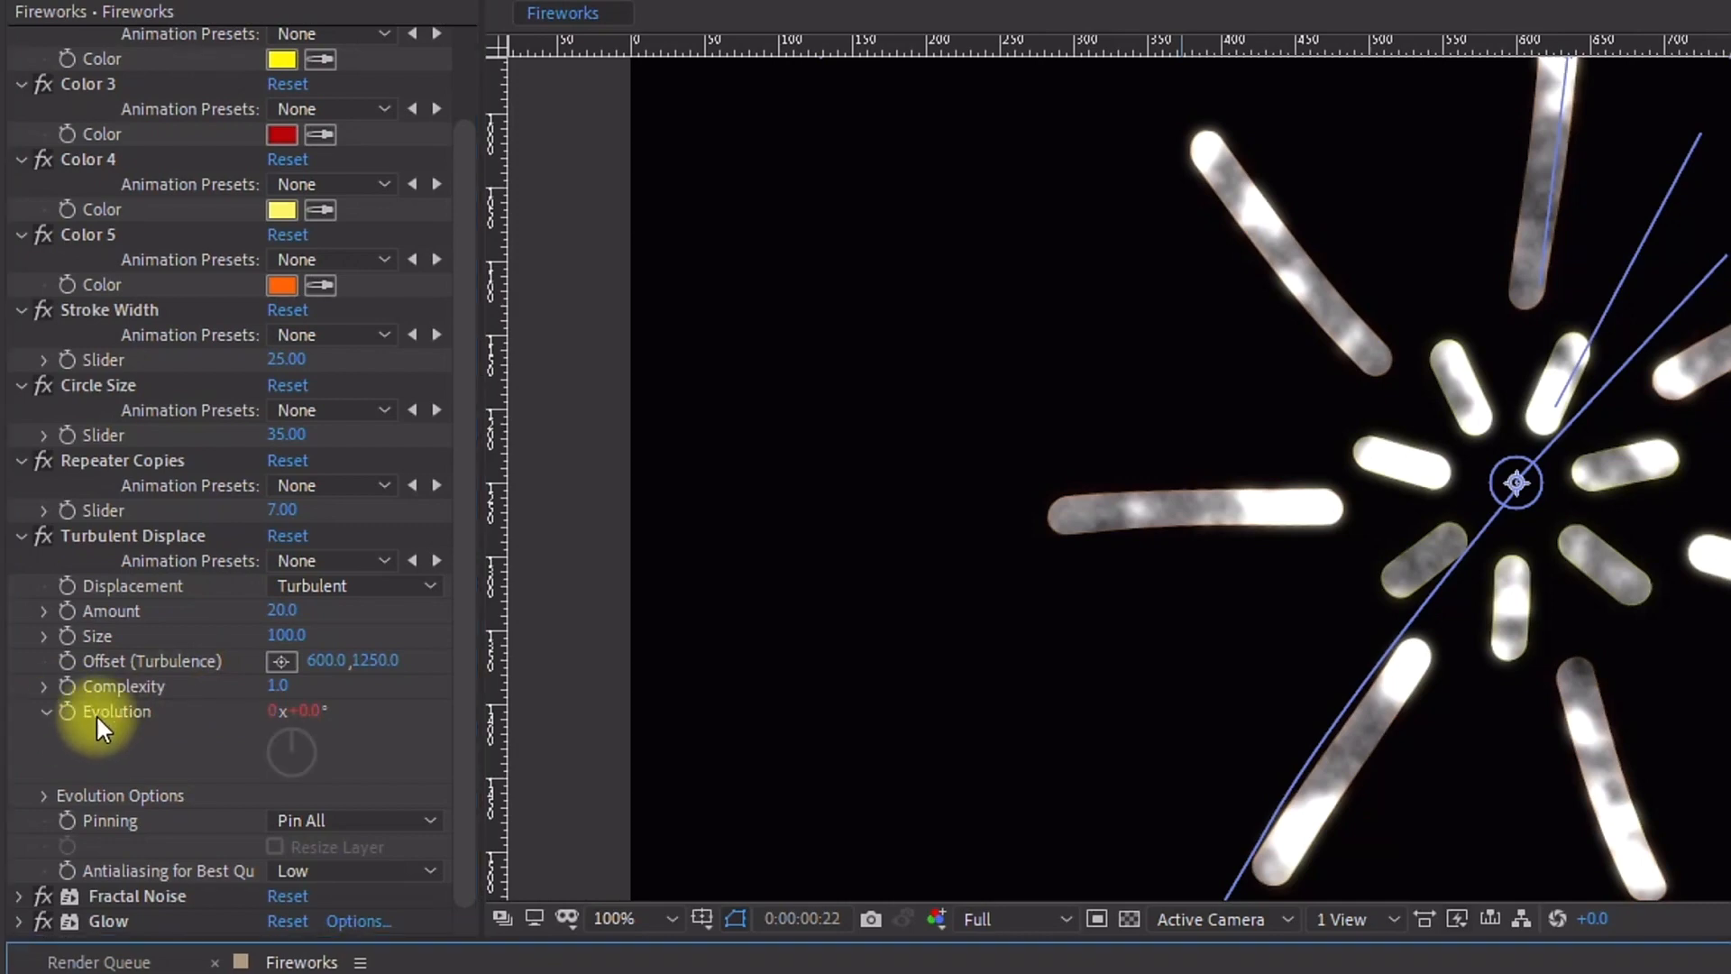
pyautogui.write('time')
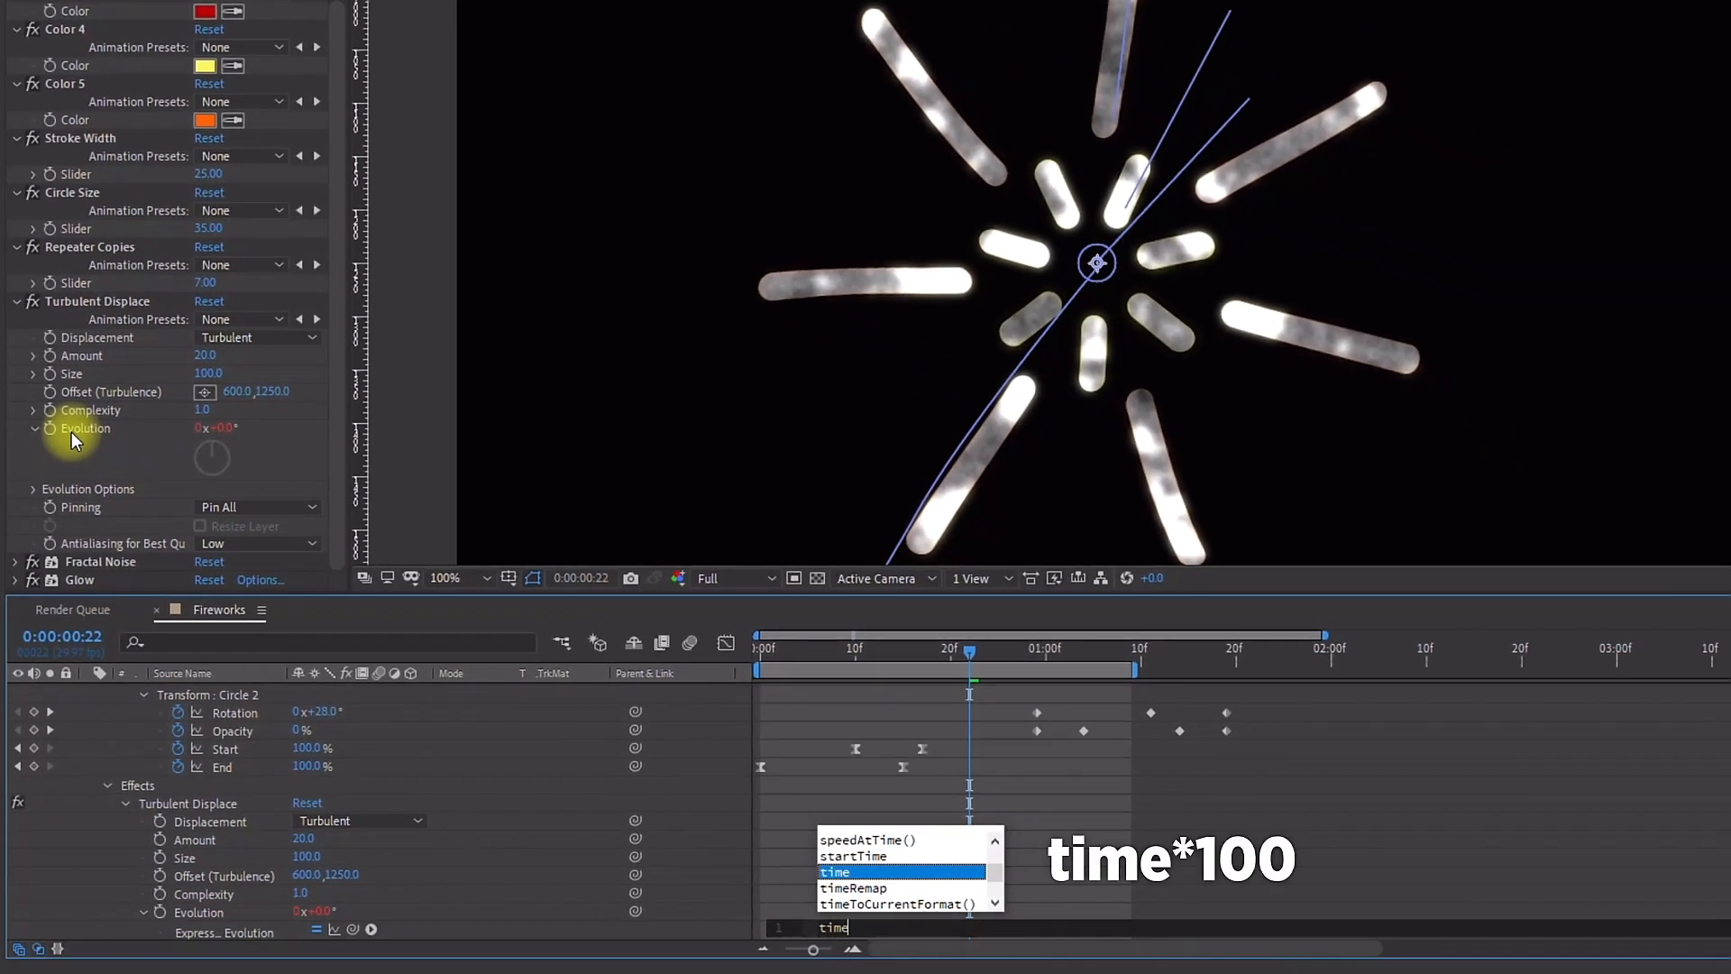
pyautogui.write('*100')
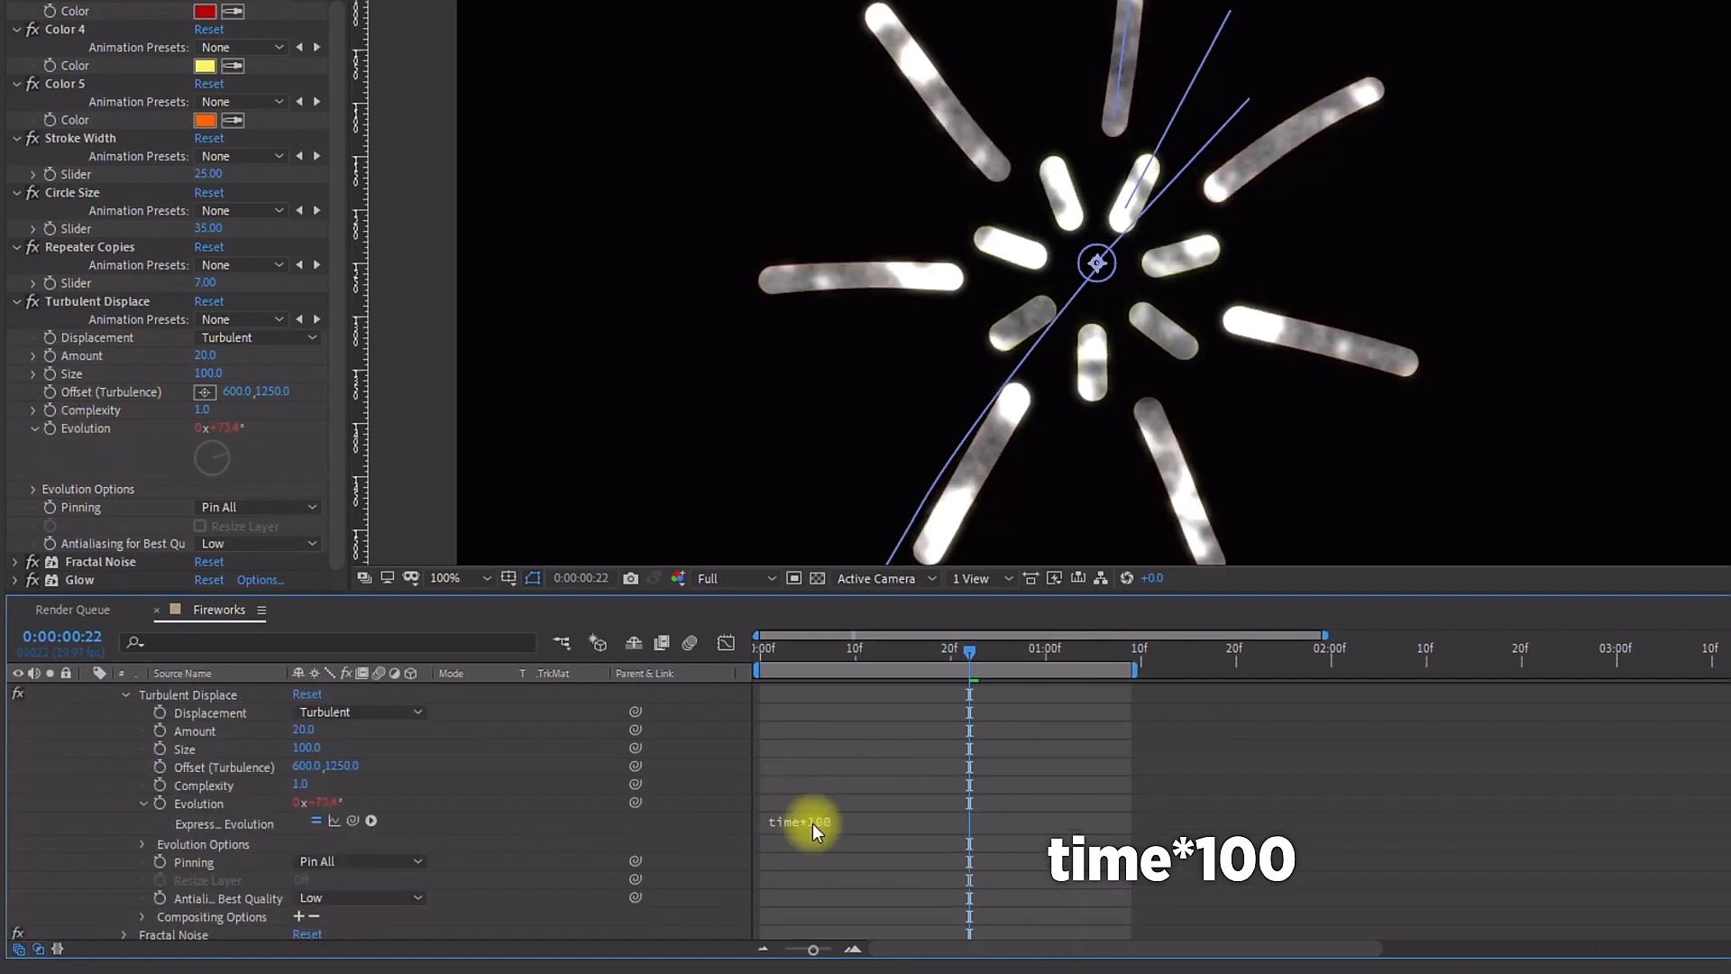
pyautogui.click(814, 823)
pyautogui.click(961, 782)
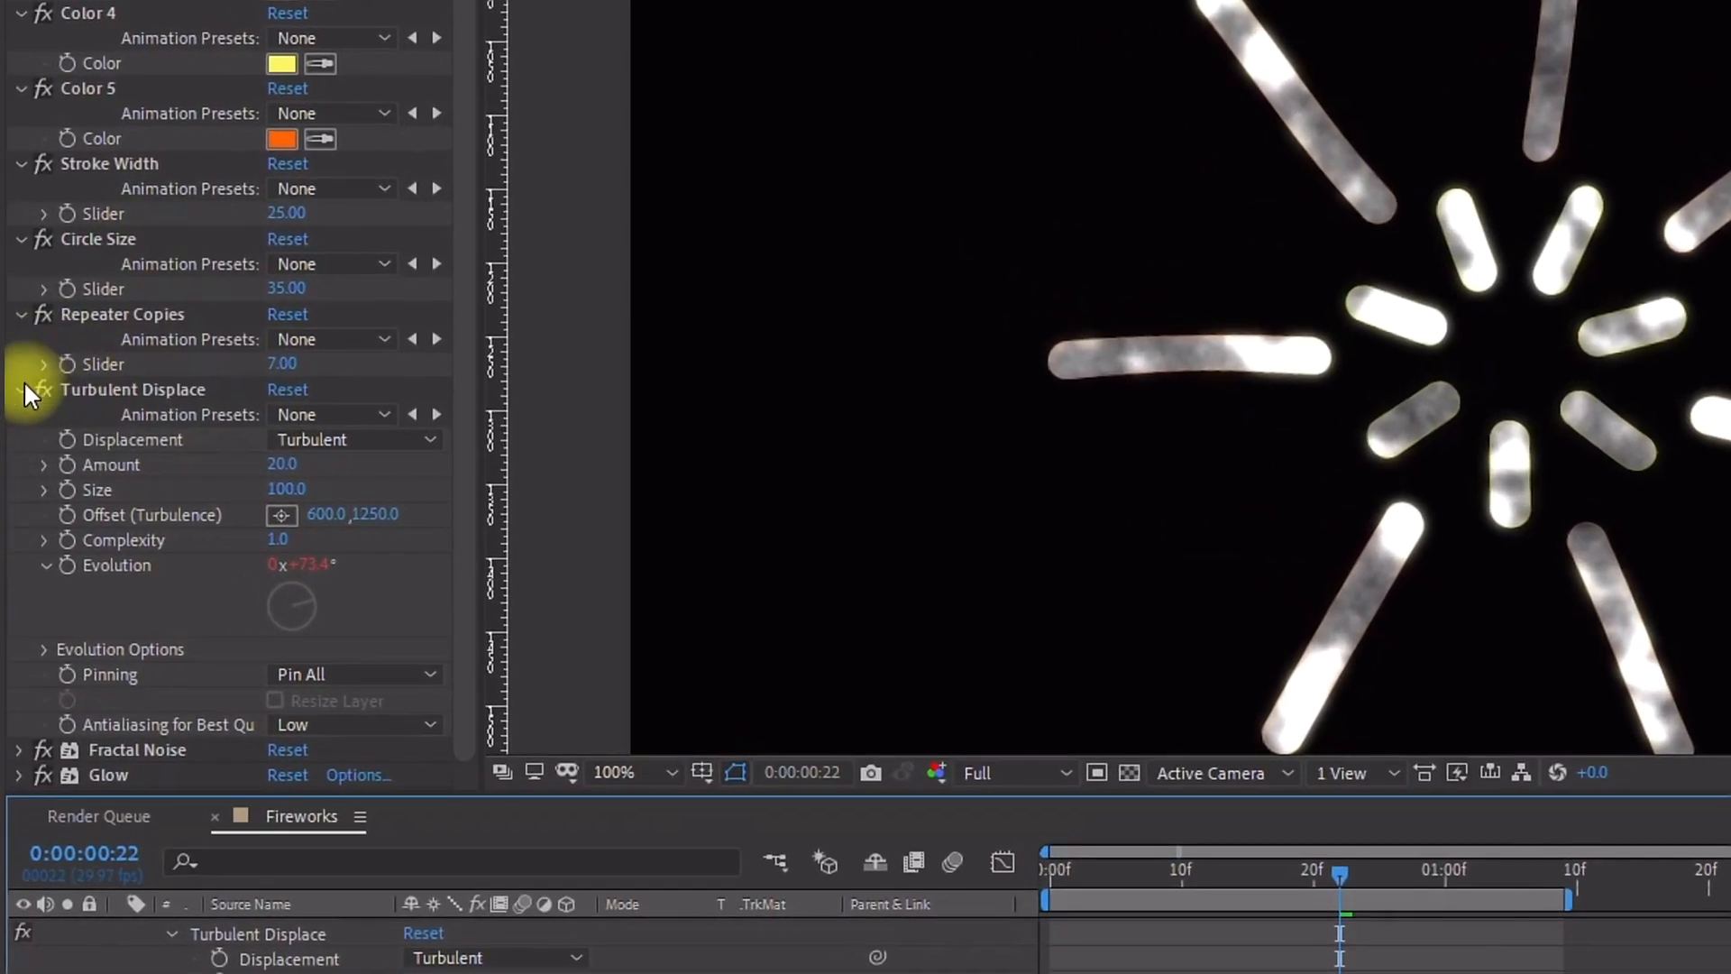
# Step: Set the Fractal Noise Fractal Type to Cloudy and its Noise Type to Linear
pyautogui.click(21, 389)
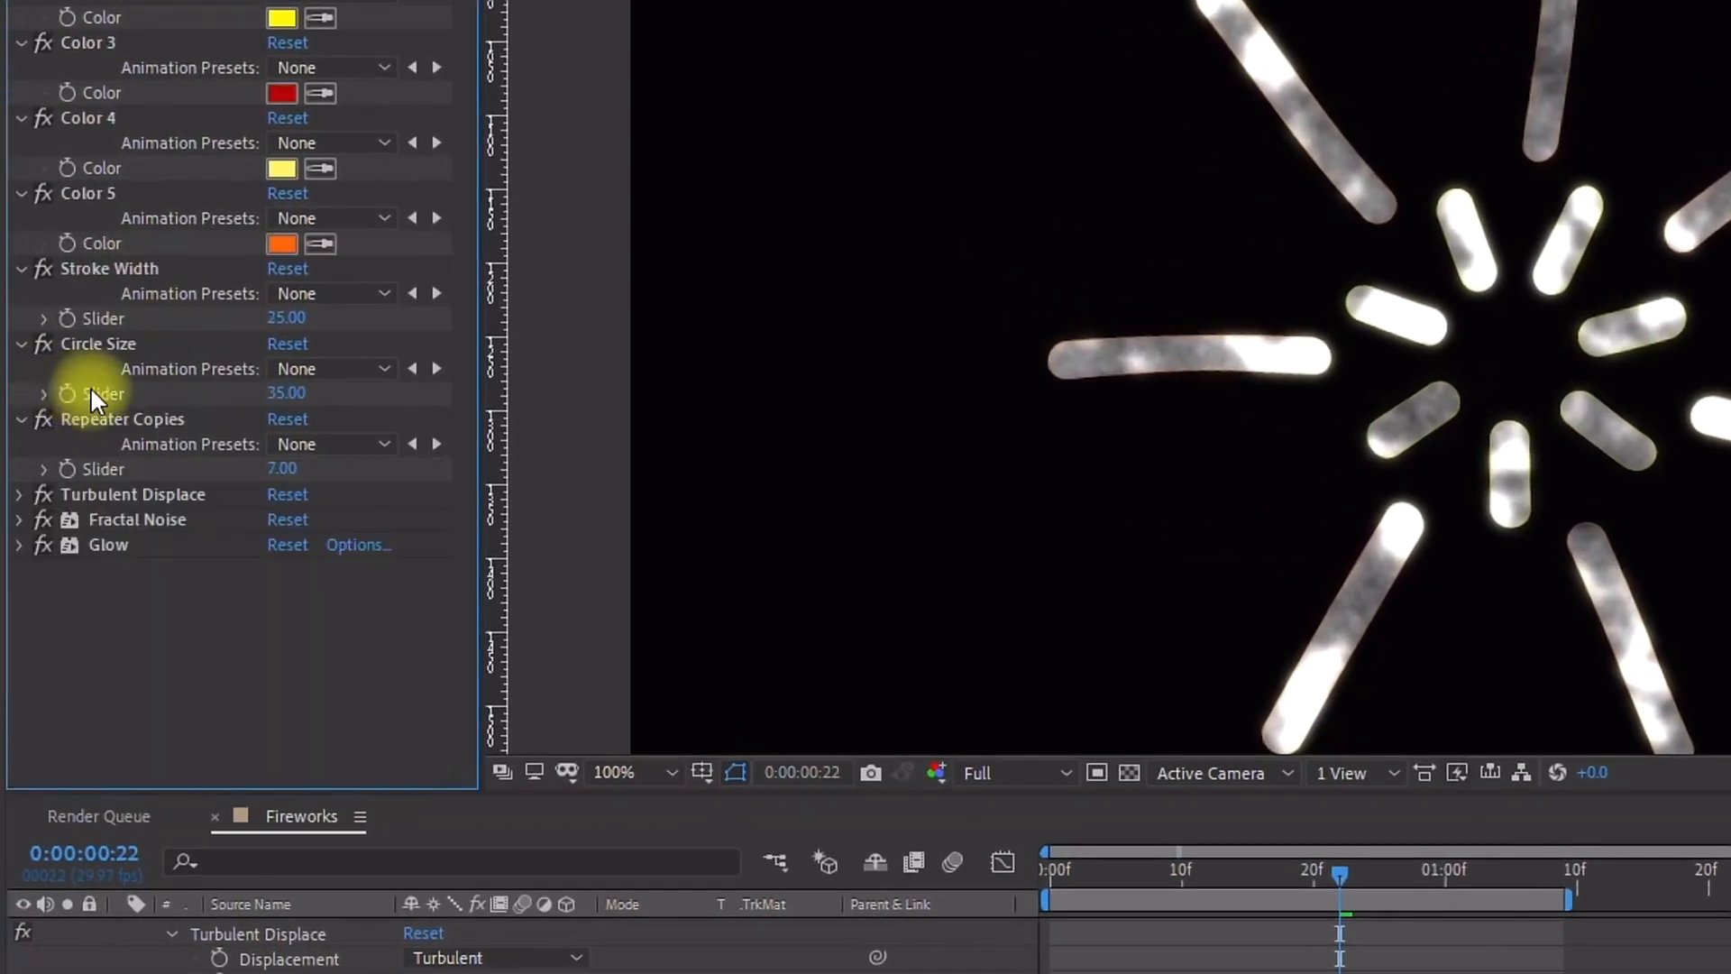
pyautogui.click(18, 519)
pyautogui.click(18, 520)
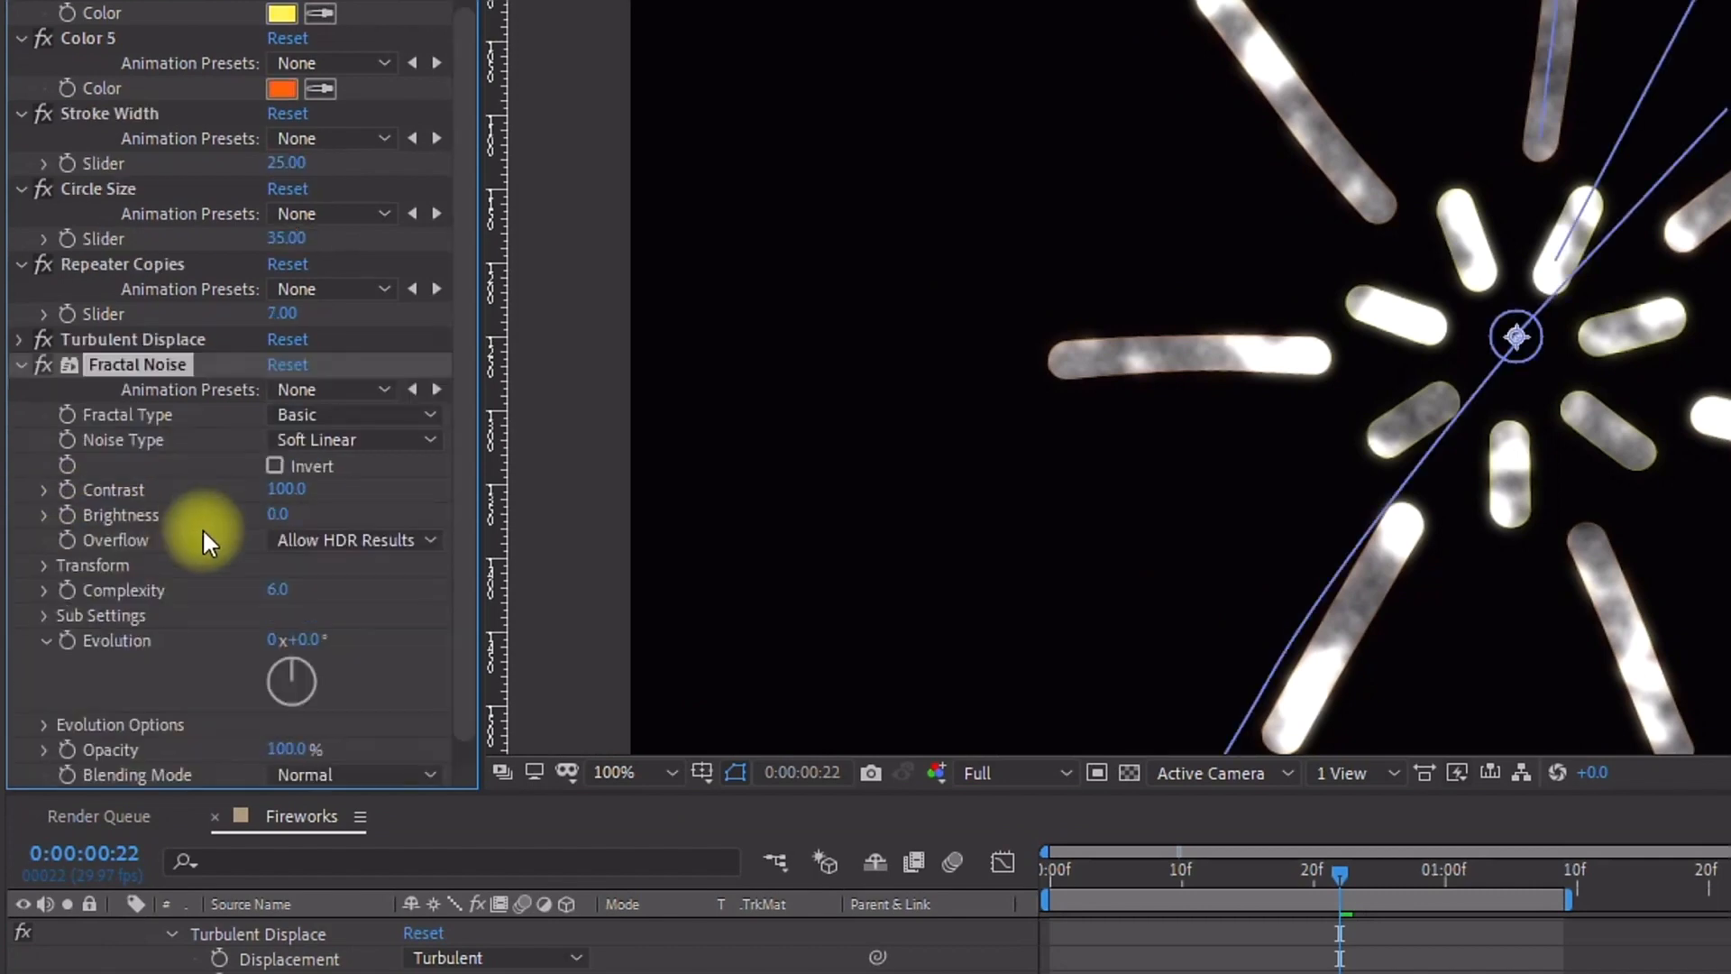
pyautogui.click(303, 413)
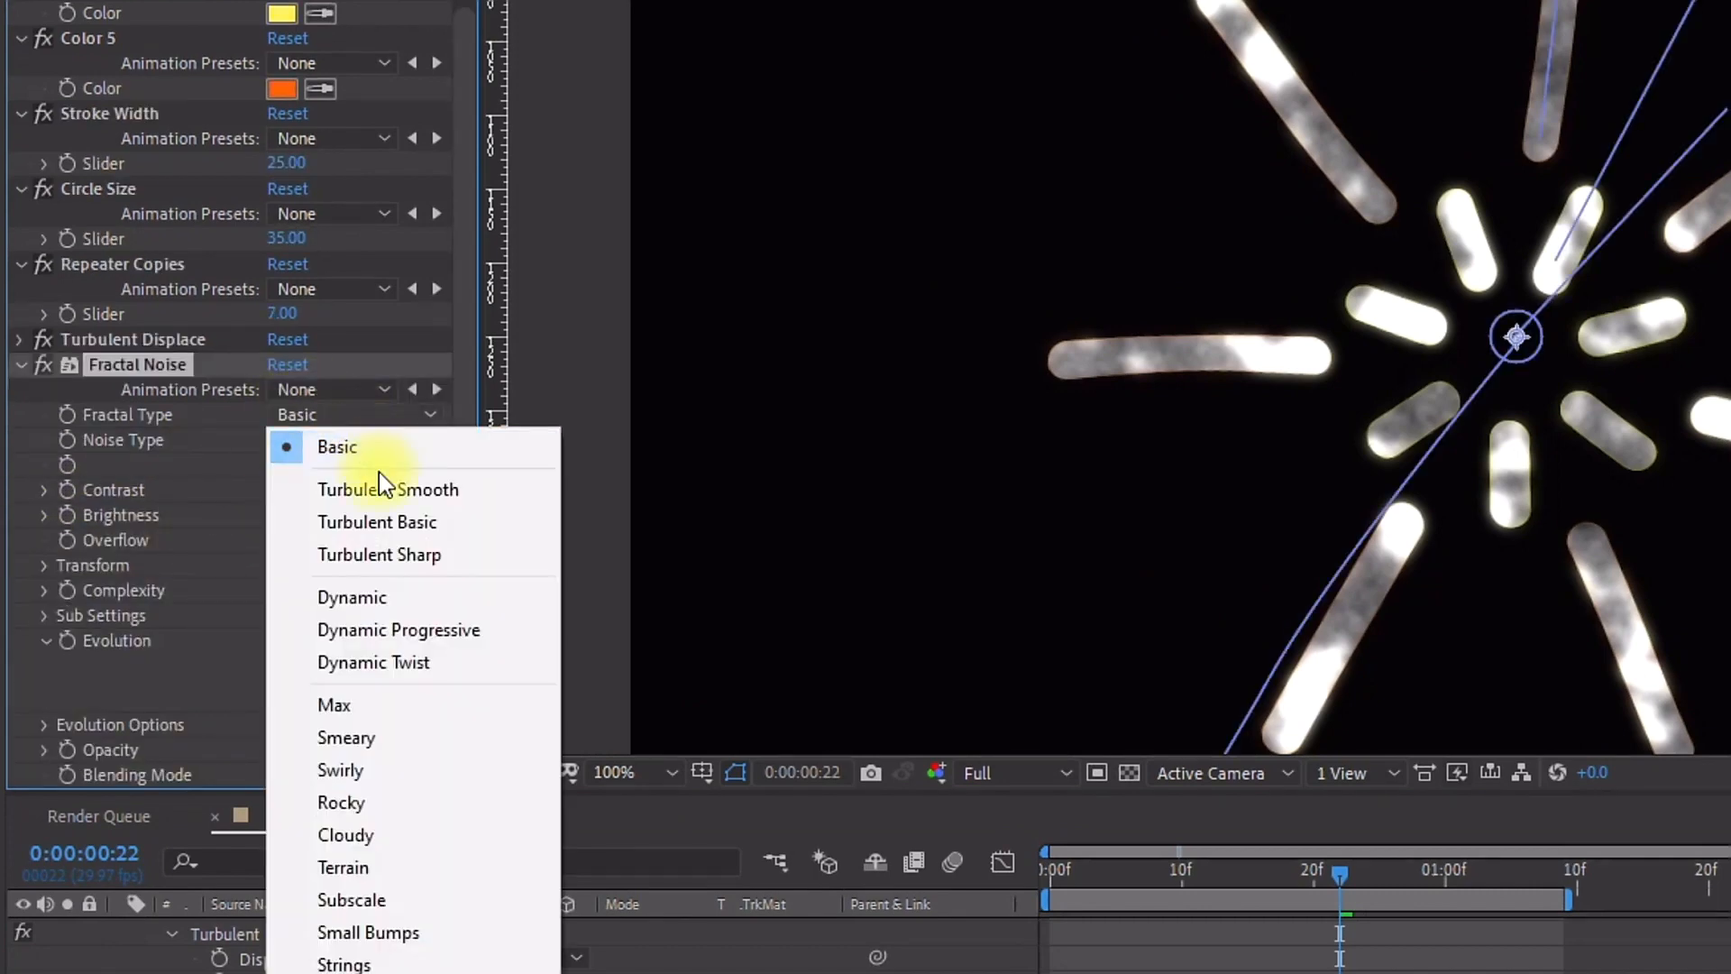
pyautogui.click(372, 835)
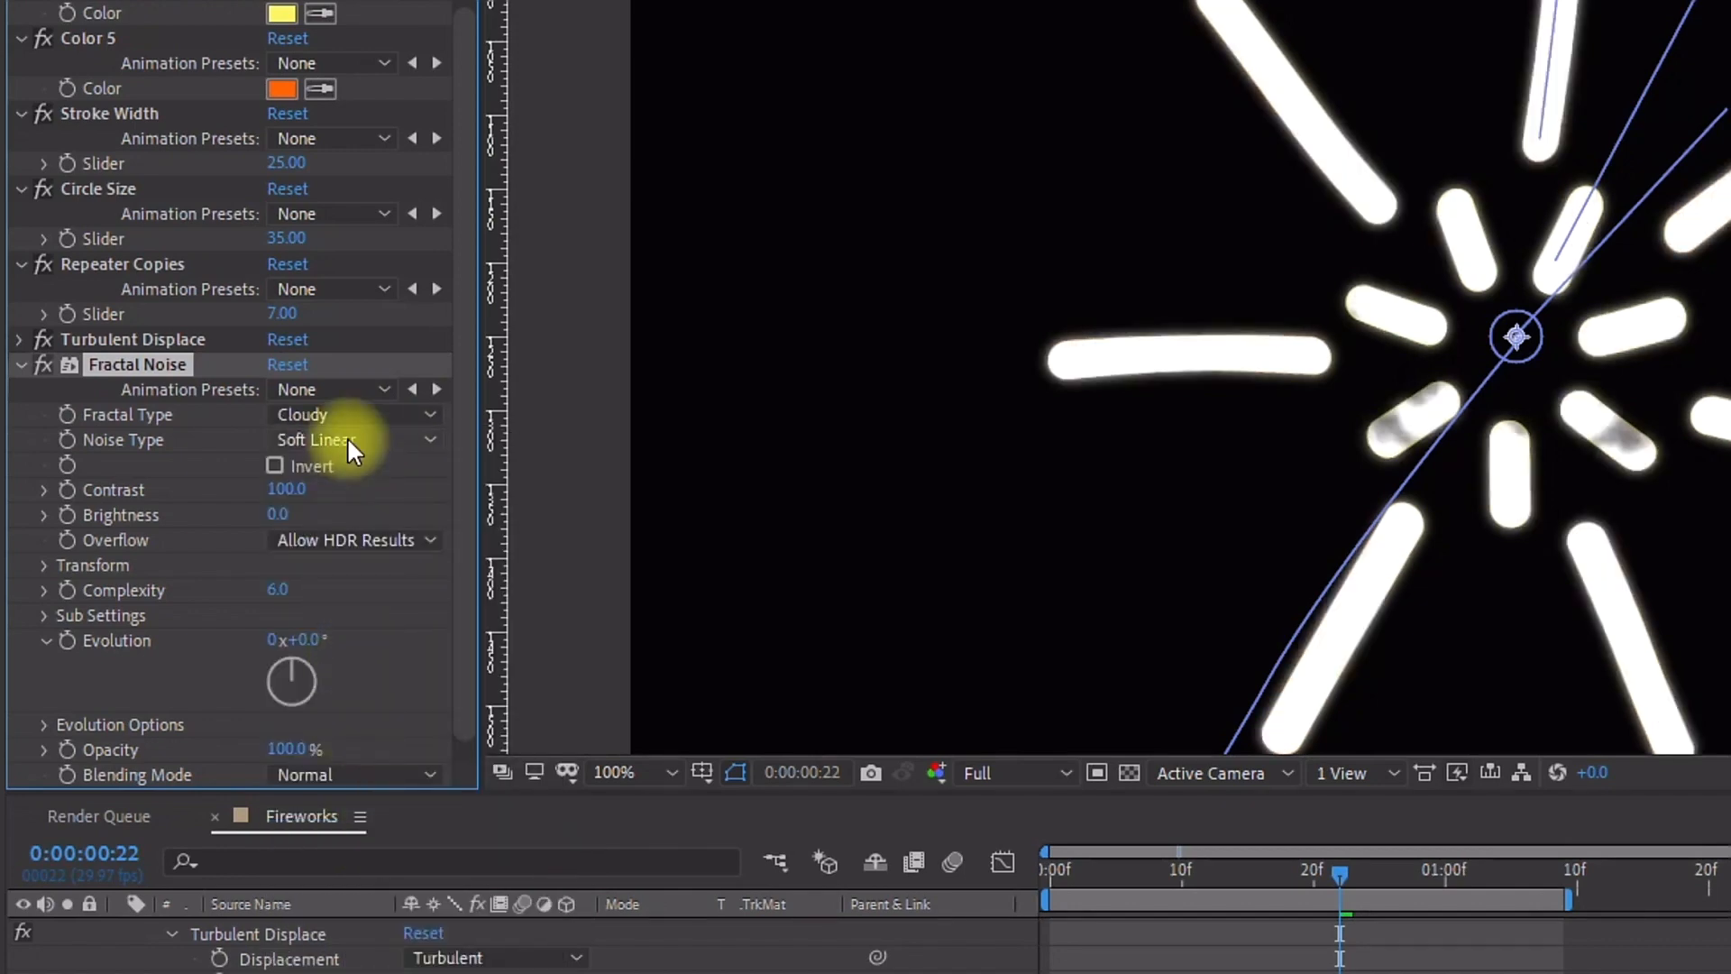
pyautogui.click(348, 438)
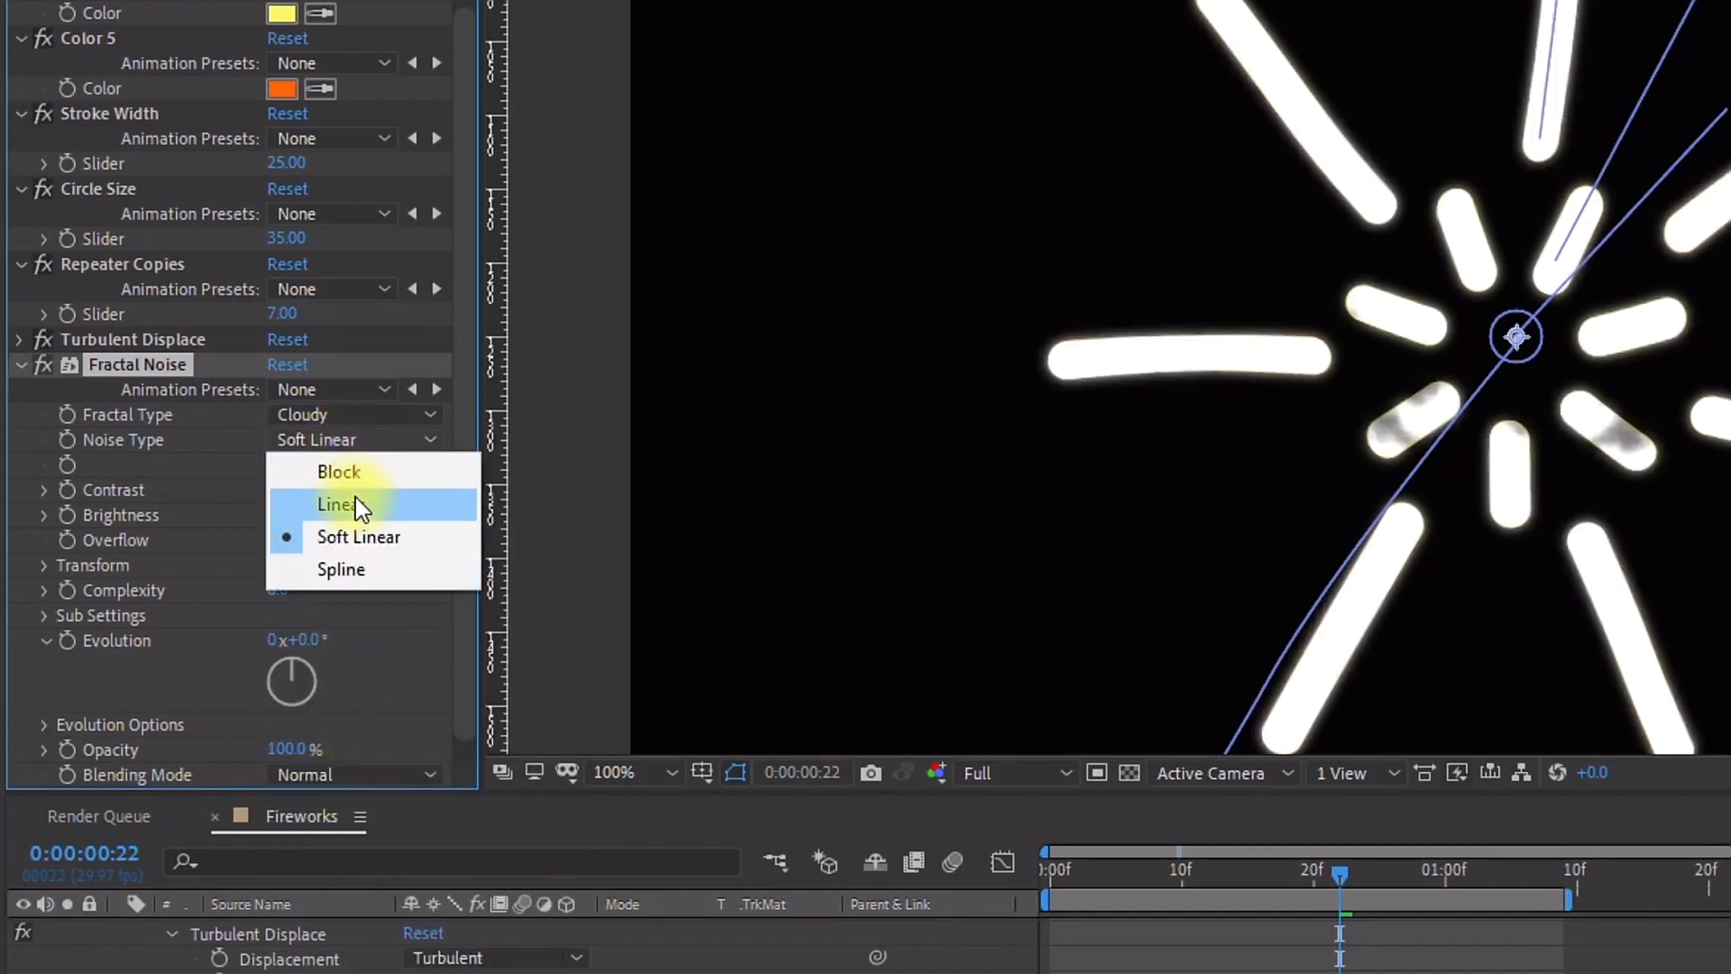
pyautogui.click(356, 498)
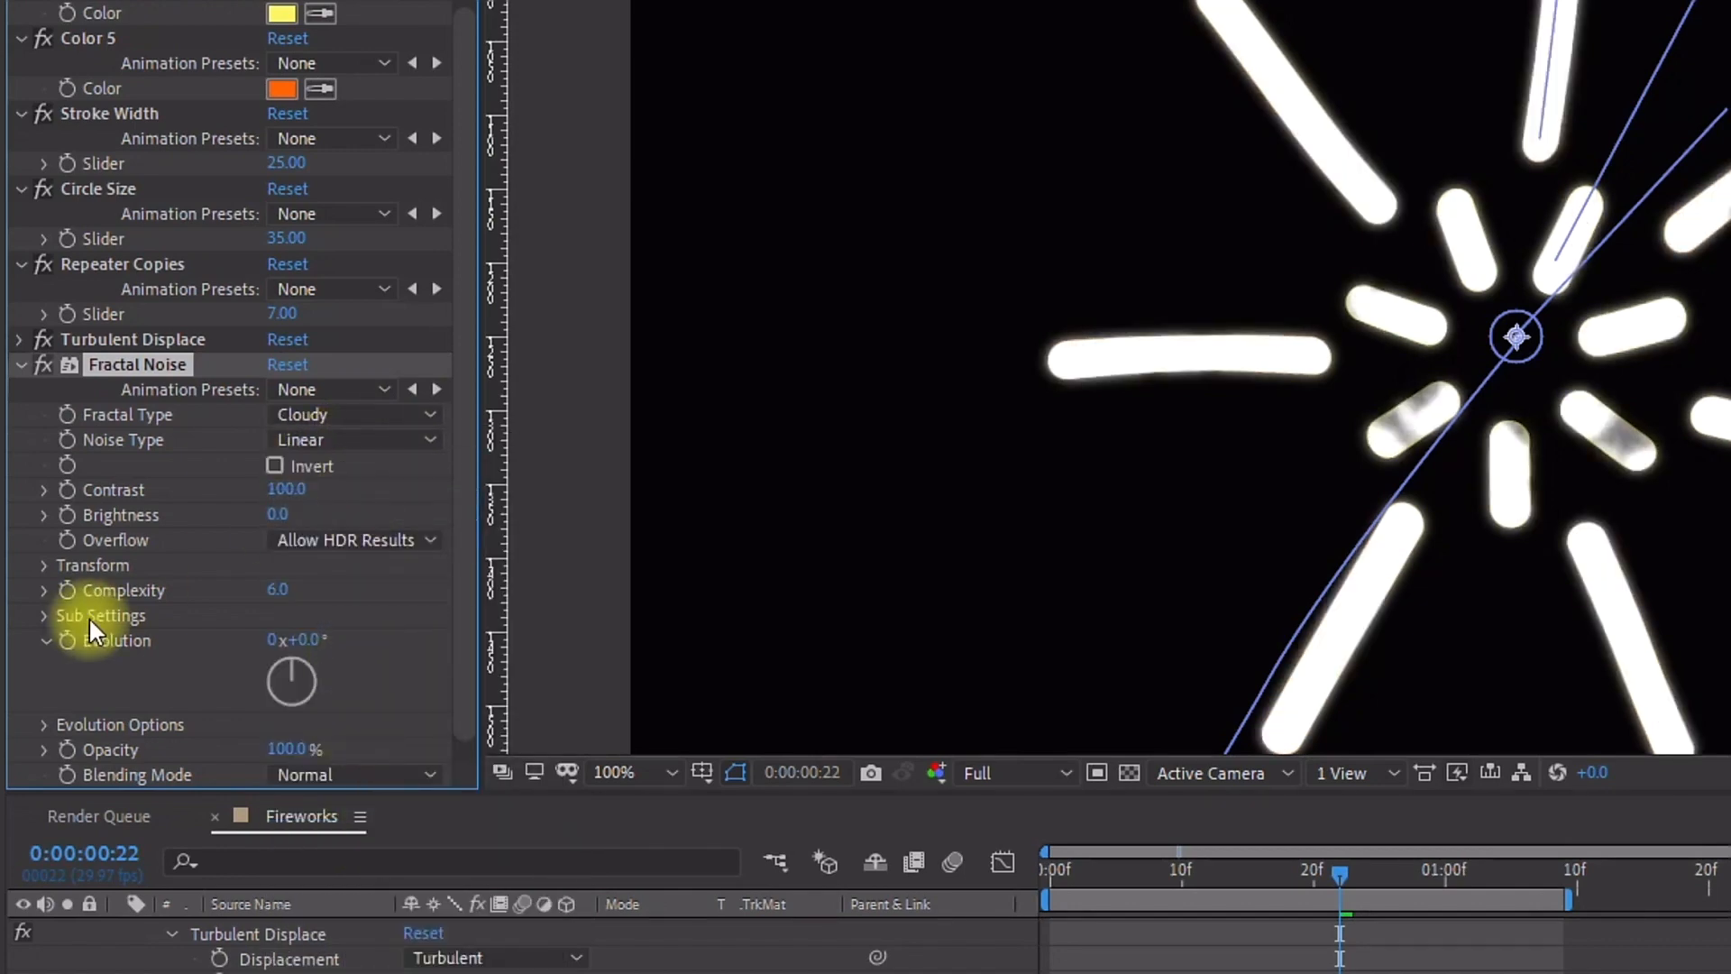
# Step: Set the Fractal Noise transform Scale to 200
pyautogui.click(43, 567)
pyautogui.click(286, 644)
pyautogui.write('200')
pyautogui.click(403, 661)
# Step: Set the Fractal Noise Blending Mode to Overlay
pyautogui.moveTo(1335, 874)
pyautogui.mouseDown()
pyautogui.moveTo(1311, 873)
pyautogui.moveTo(1352, 864)
pyautogui.mouseUp()
pyautogui.scroll(-5, 447, 575)
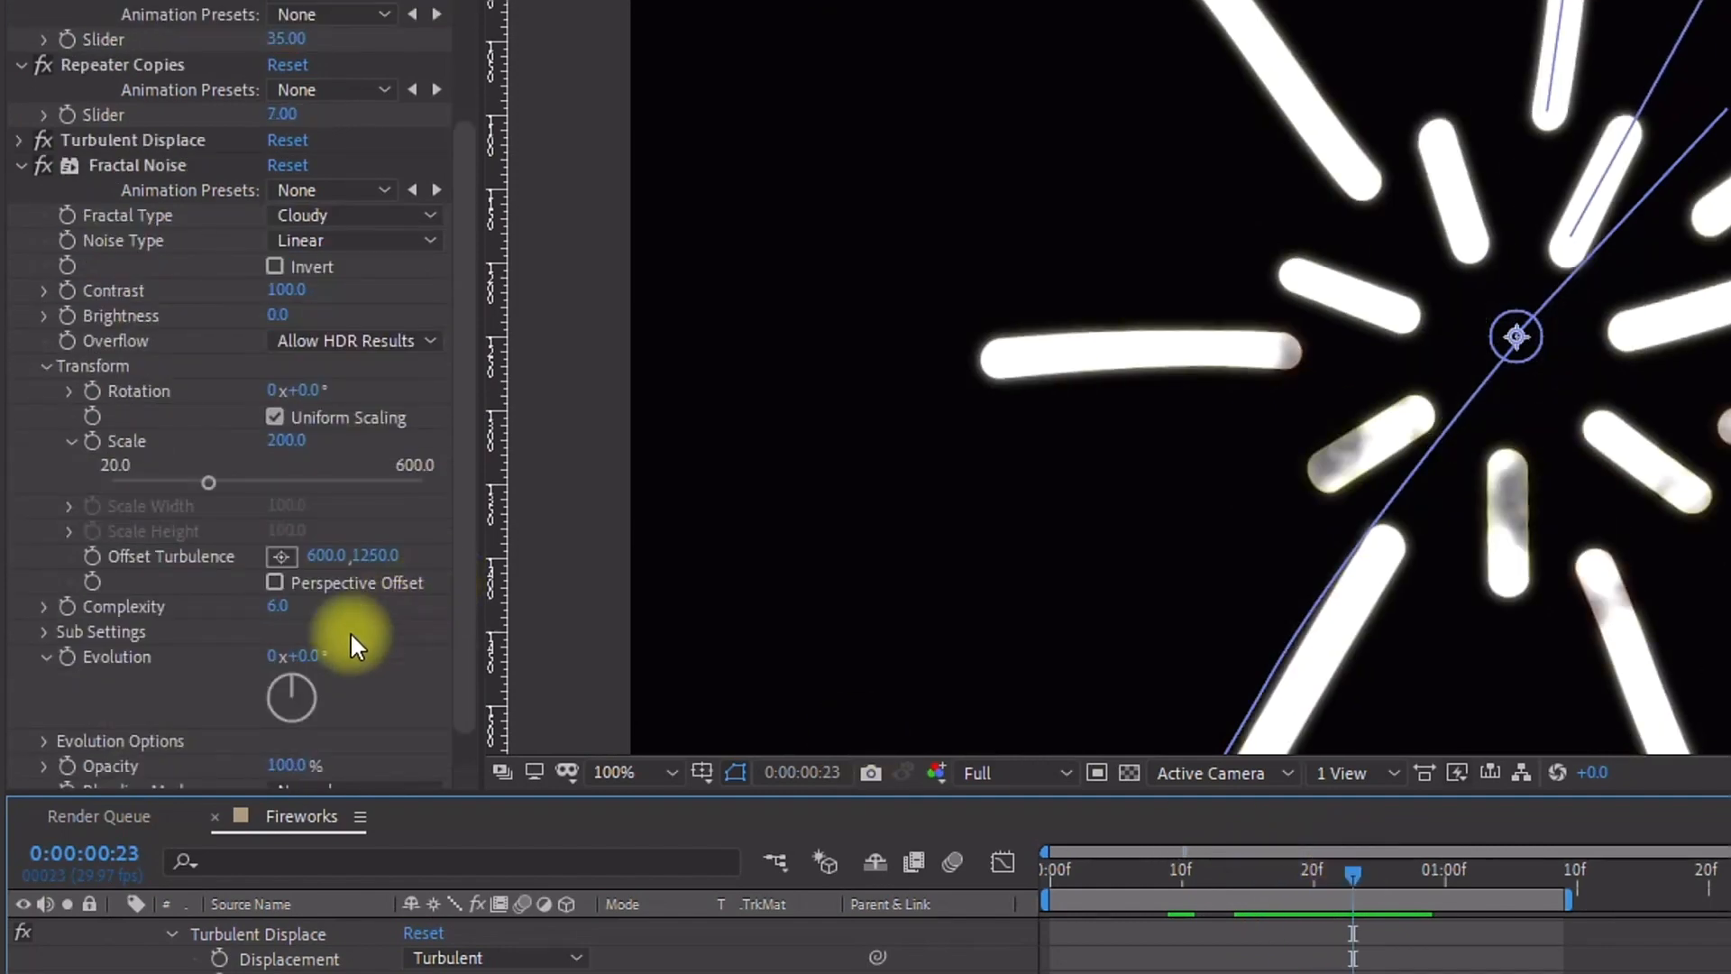
pyautogui.click(144, 747)
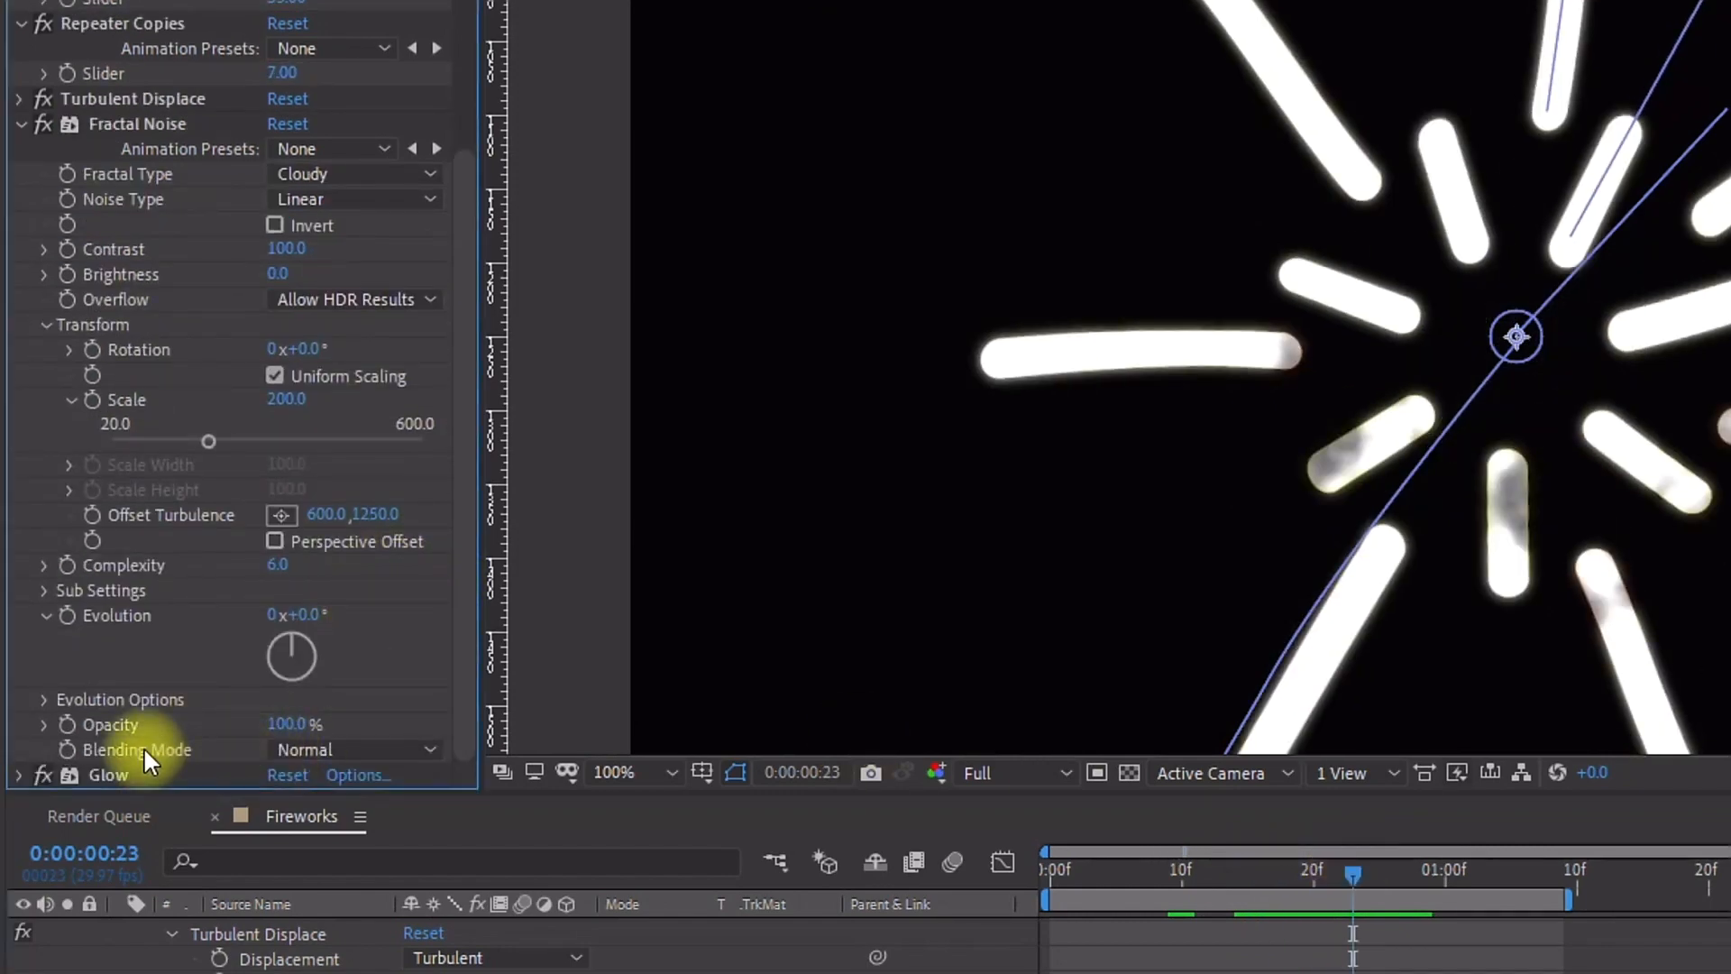
pyautogui.click(325, 749)
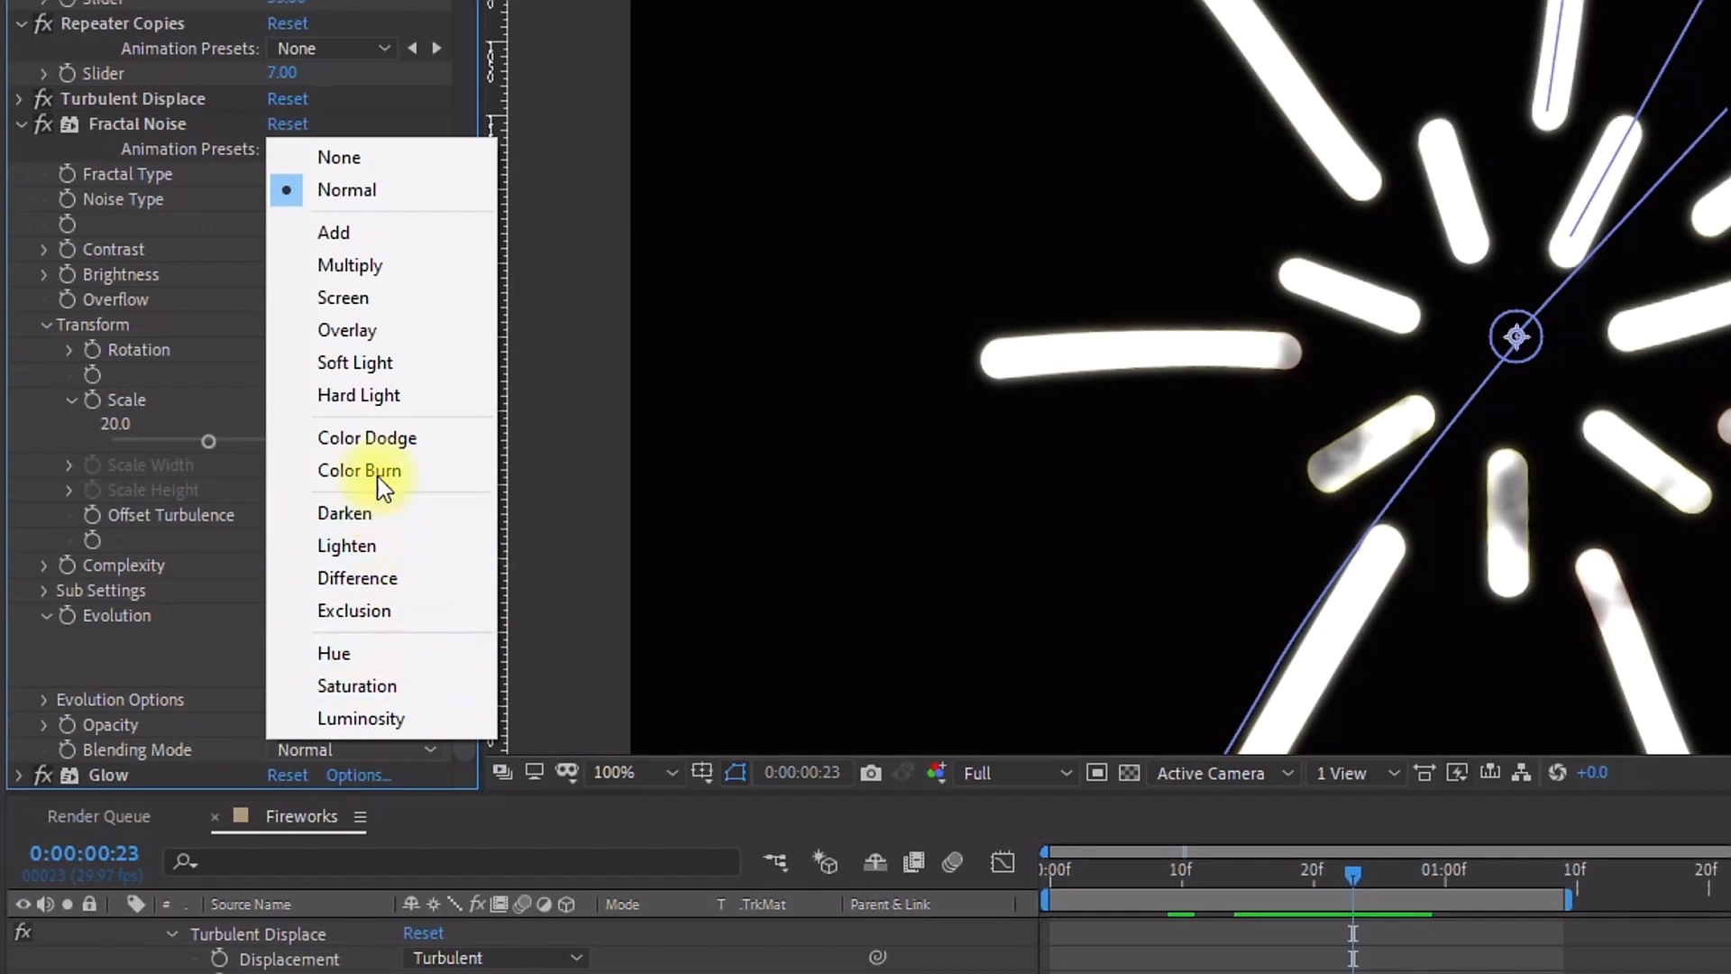
pyautogui.click(365, 331)
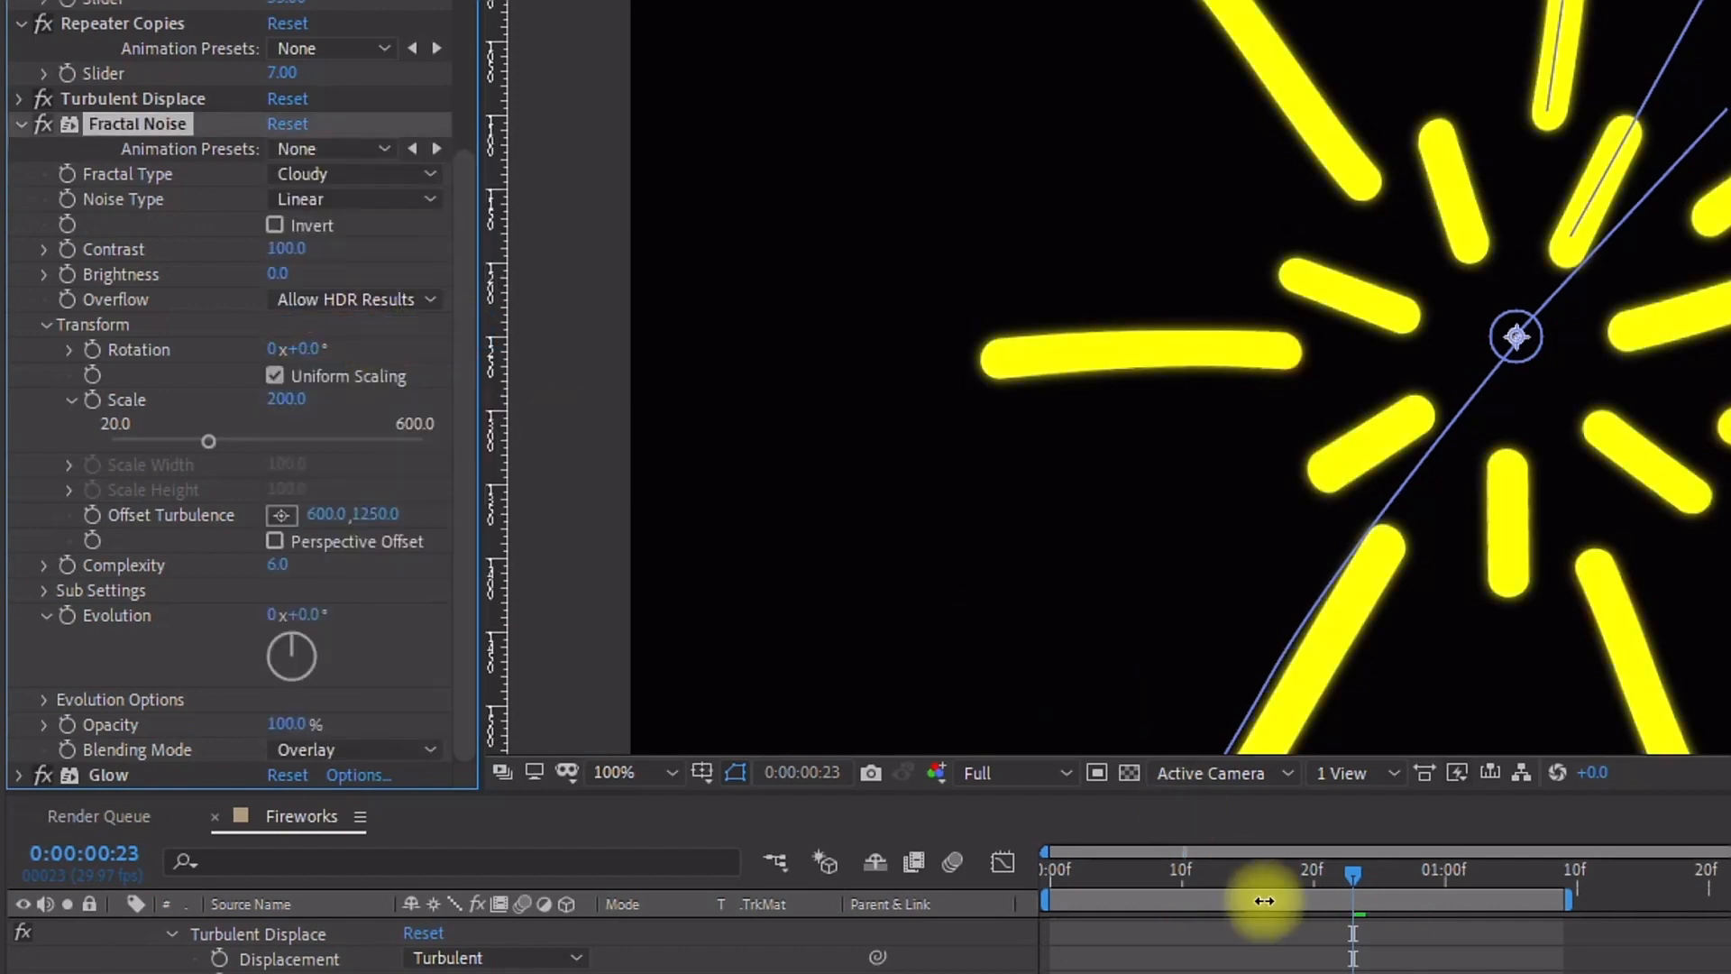
# Step: Move to the start of the timeline and set the Glow Threshold to 0%
pyautogui.moveTo(1279, 869); pyautogui.dragTo(1064, 870)
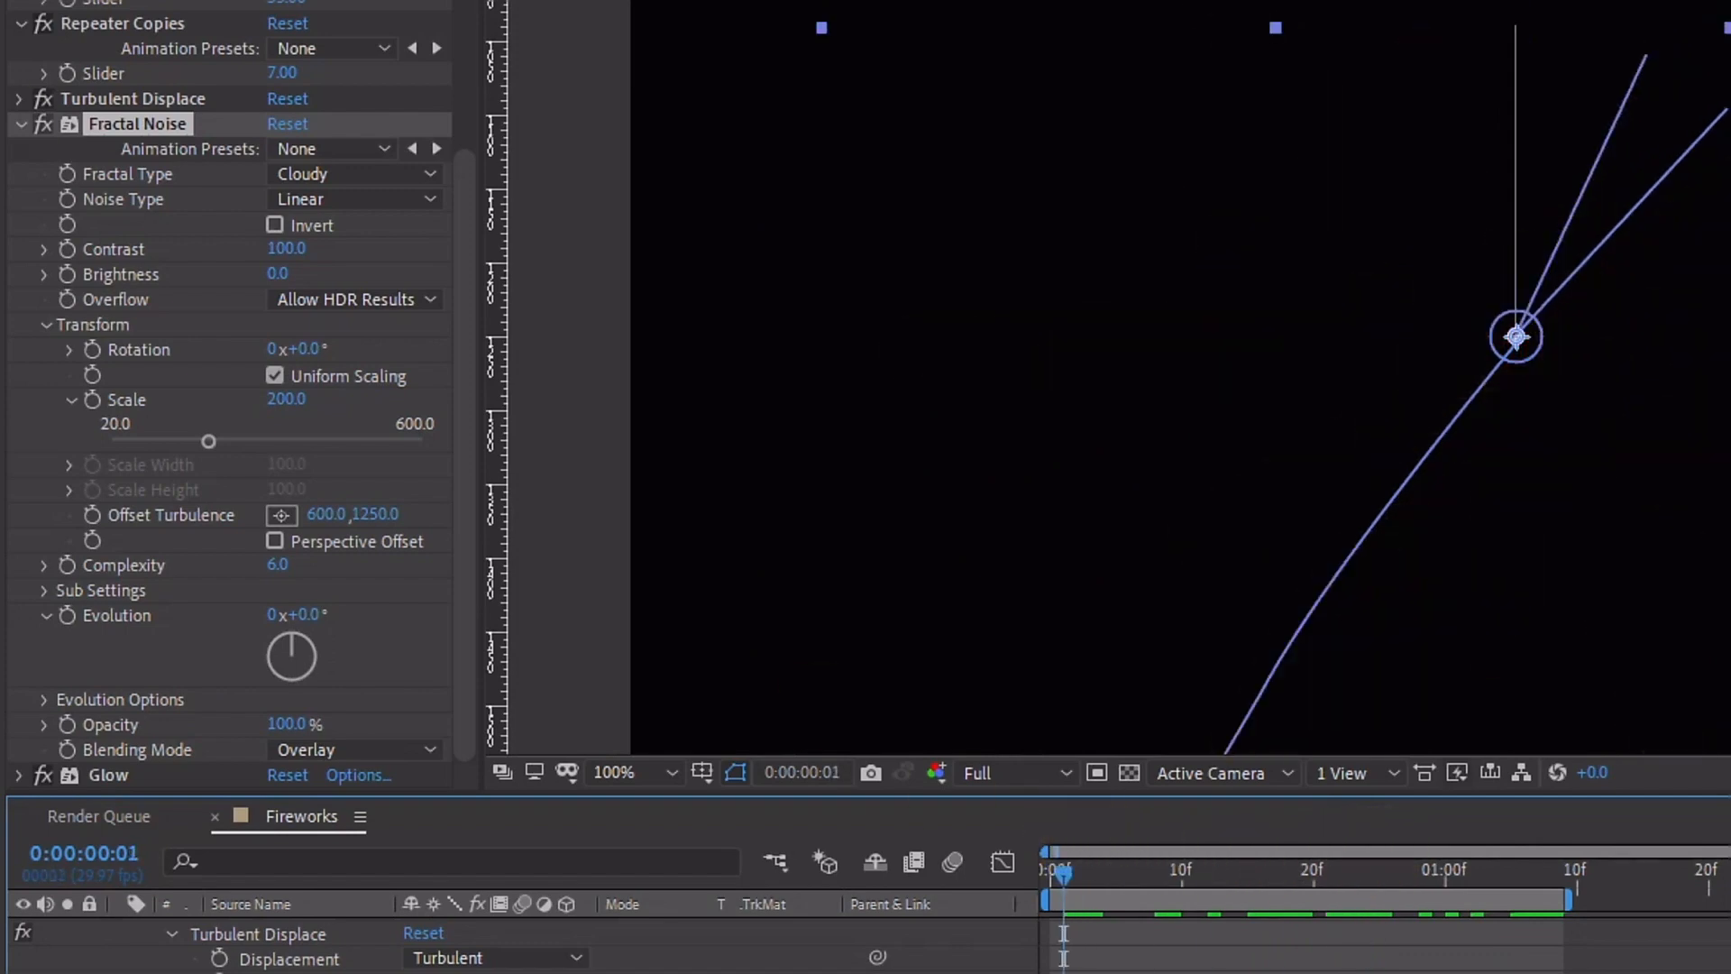
pyautogui.click(23, 125)
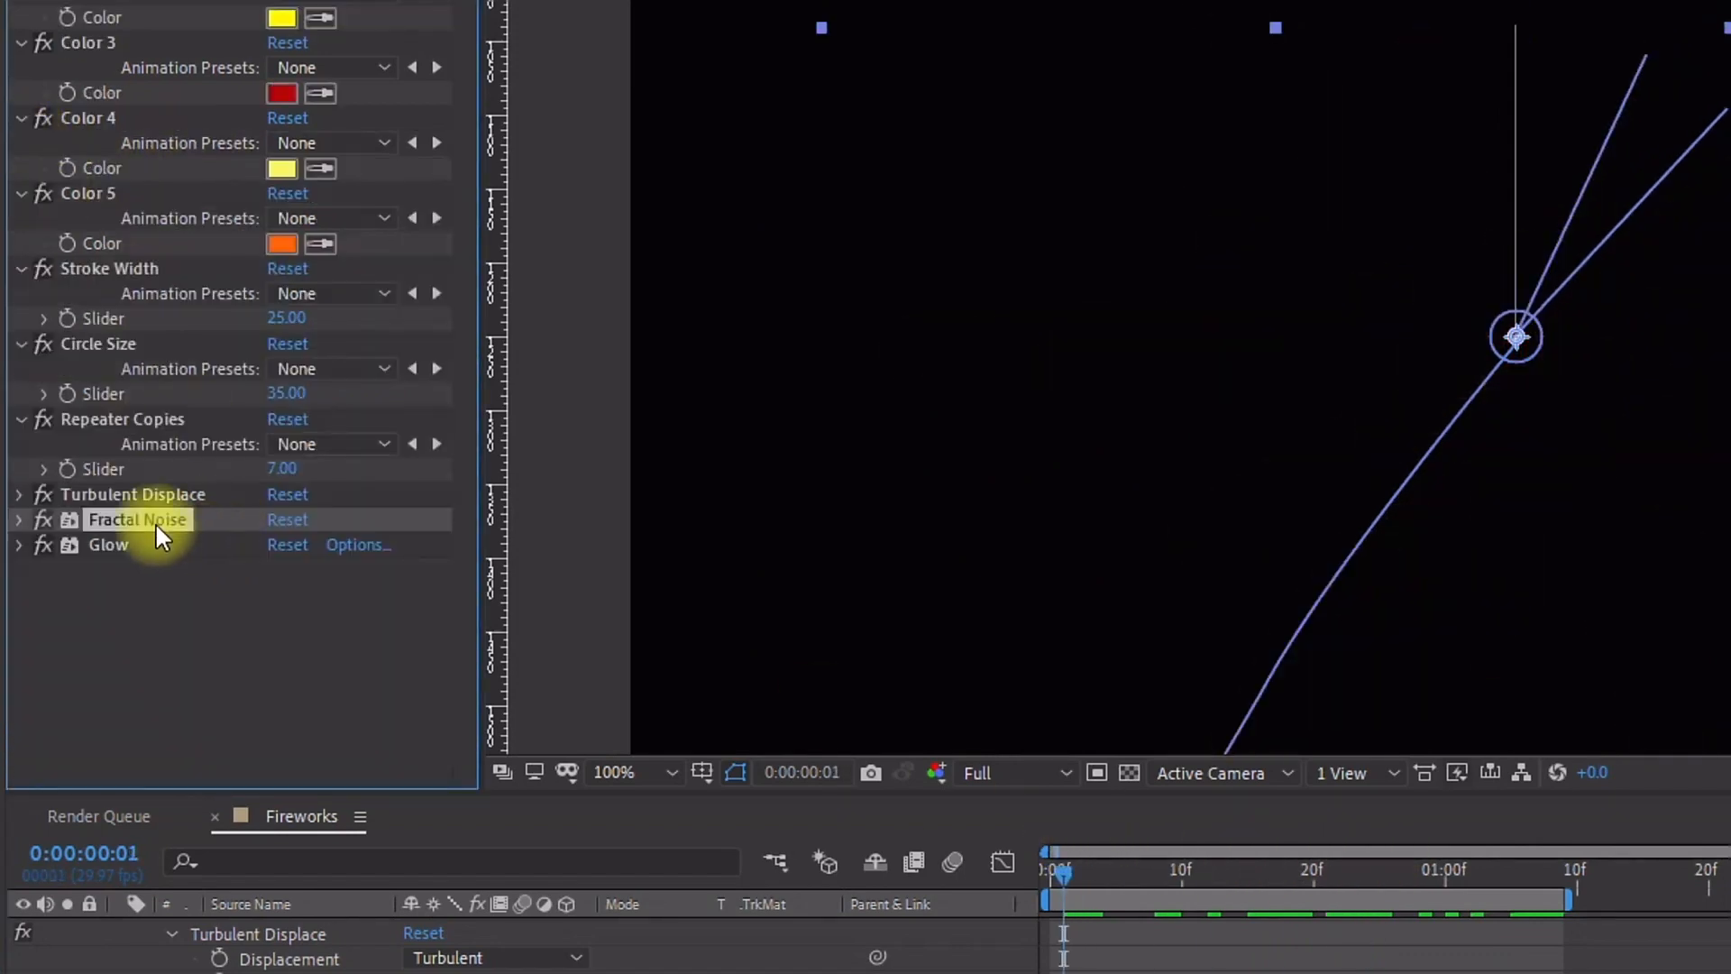
pyautogui.click(100, 541)
pyautogui.click(19, 544)
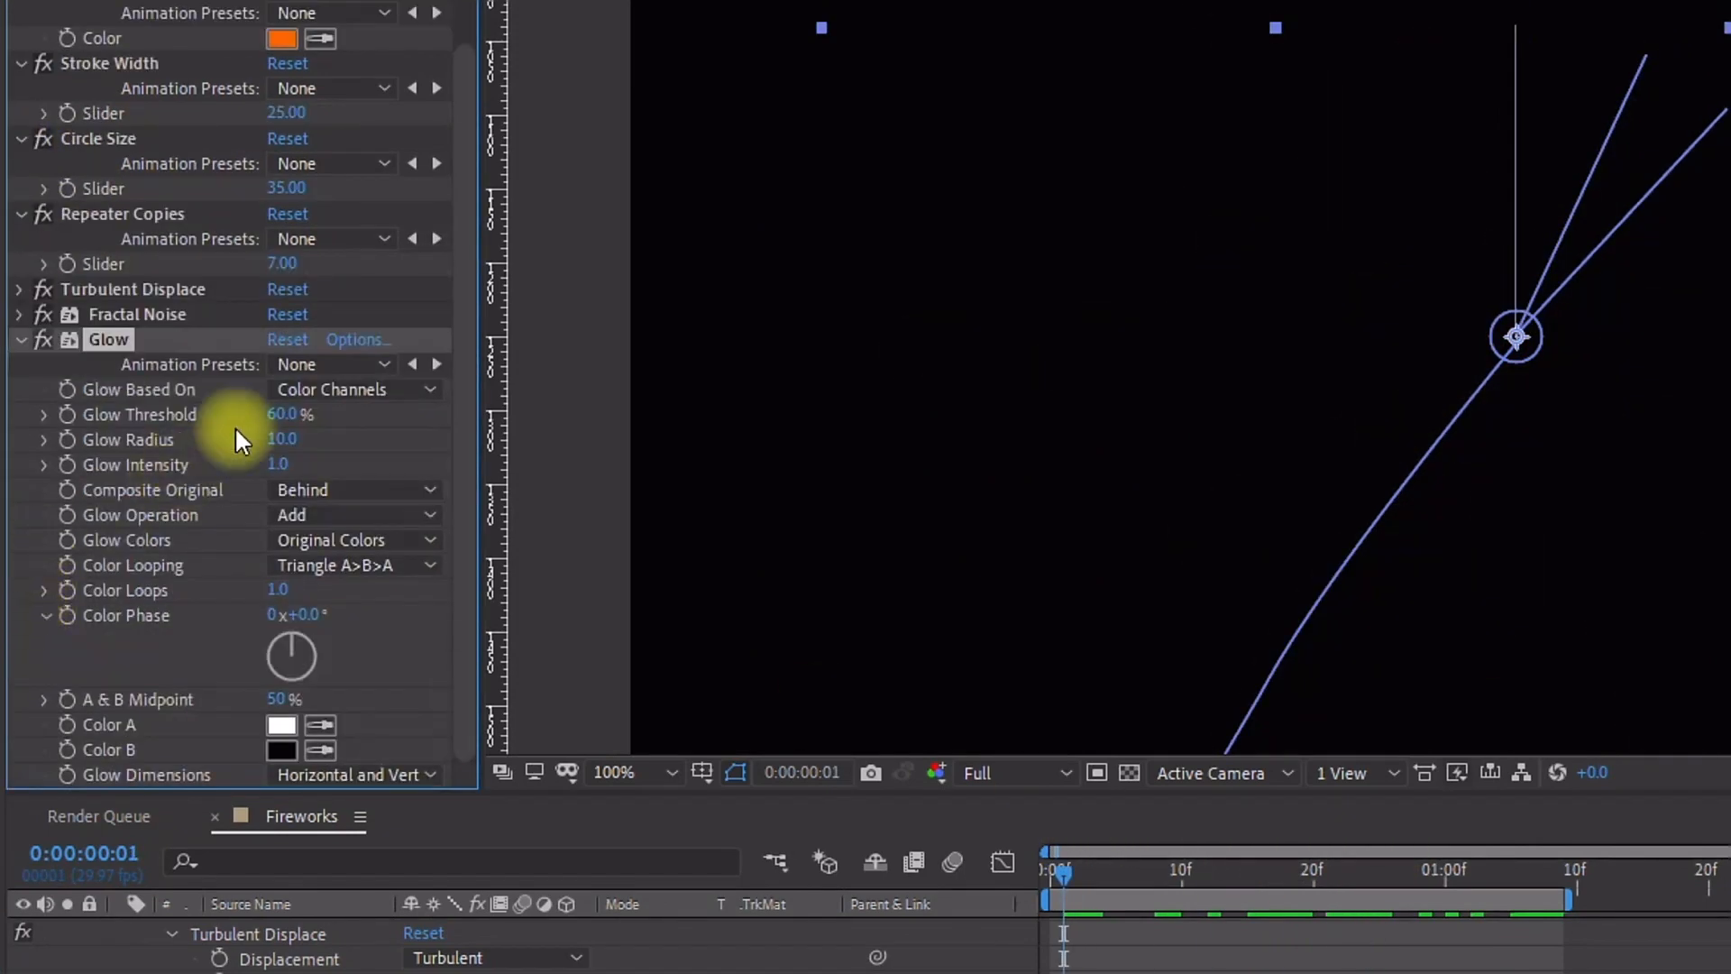
pyautogui.click(287, 414)
pyautogui.write('0')
pyautogui.press('Return')
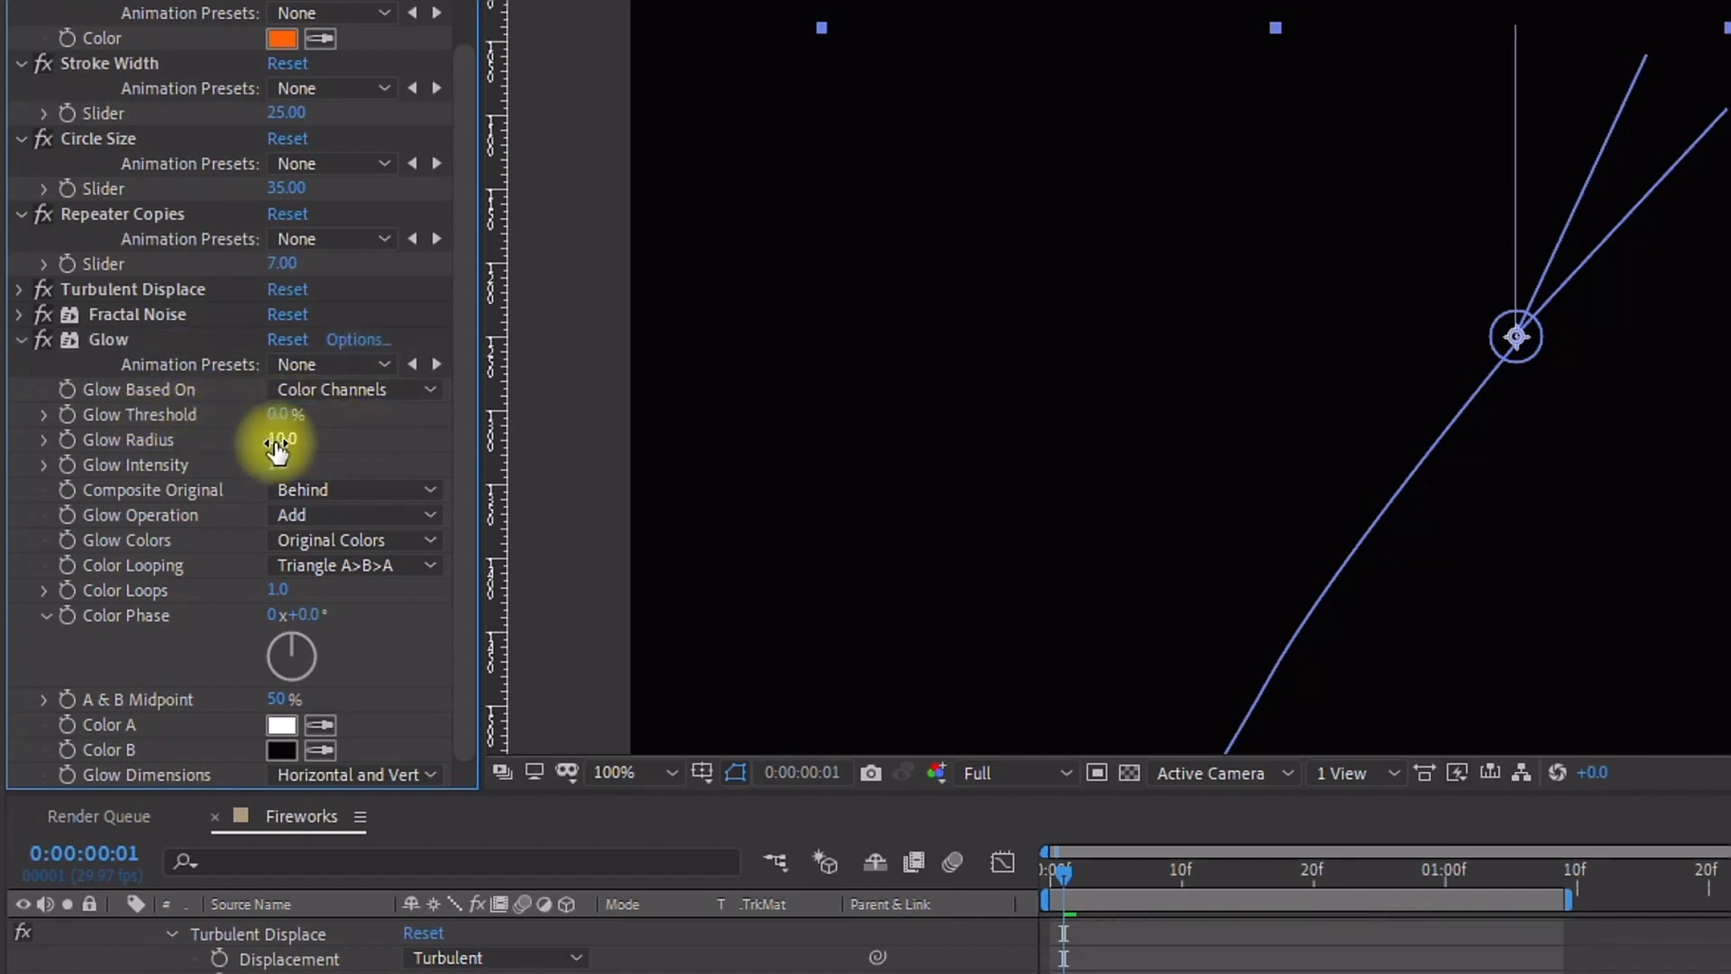
# Step: Set the Glow Radius to 300
pyautogui.click(282, 436)
pyautogui.write('300')
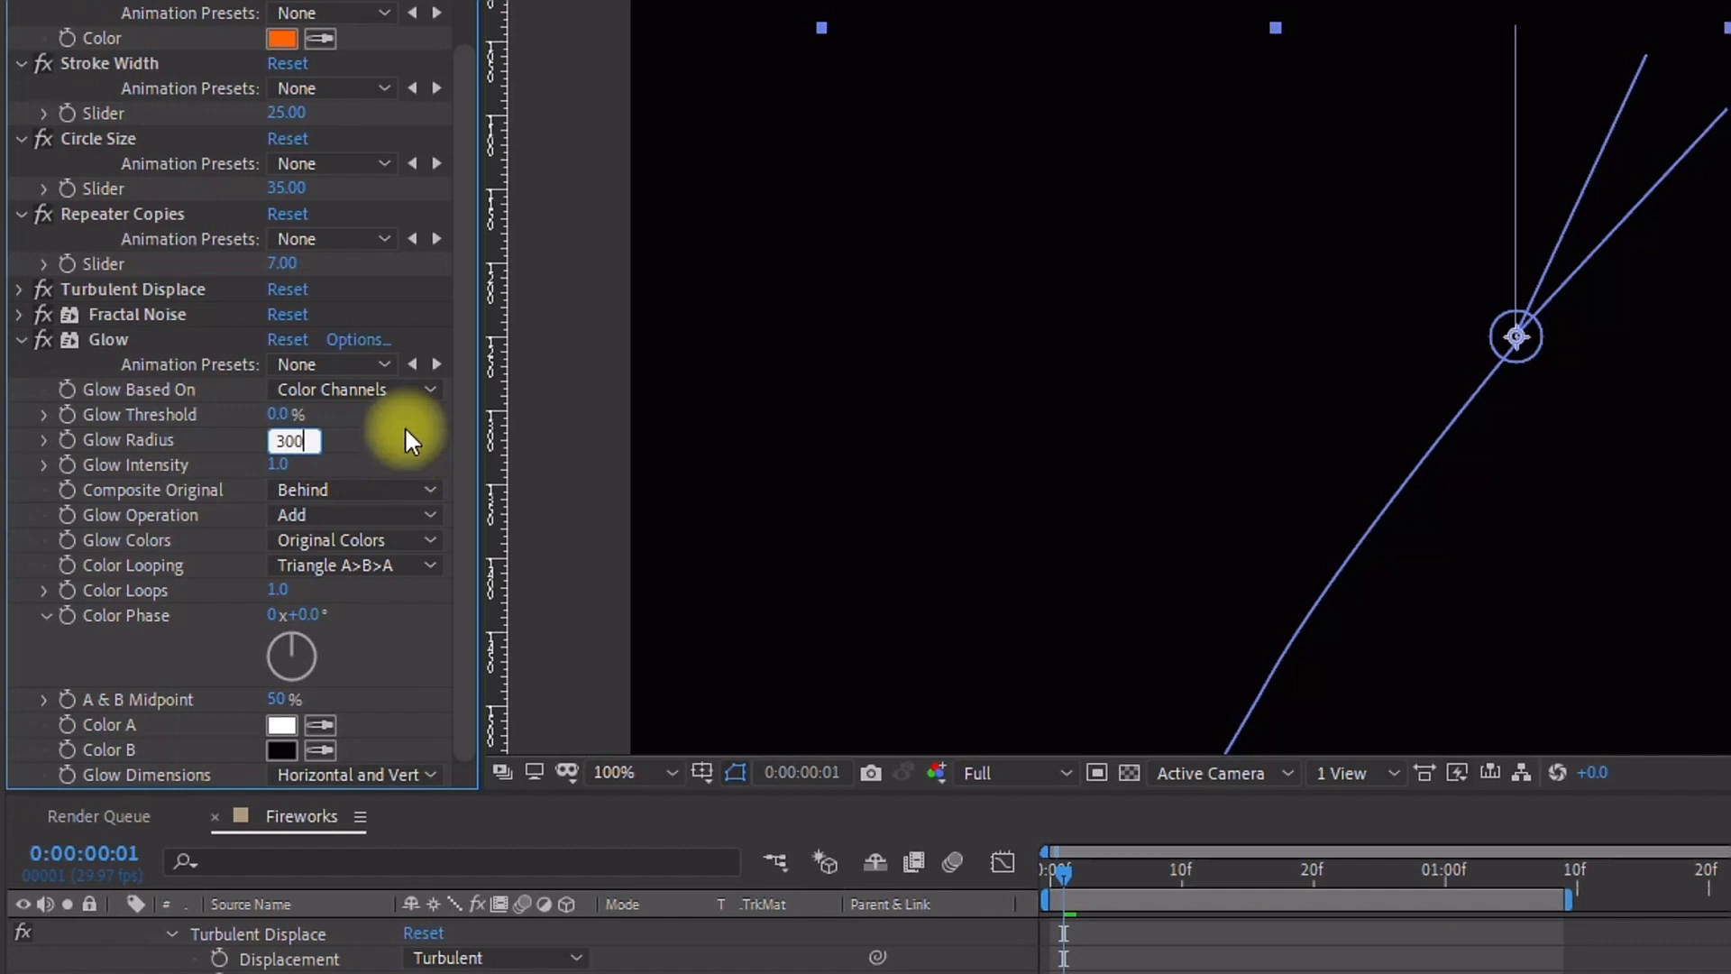
pyautogui.press('Return')
# Step: Set the Glow Intensity to 3
pyautogui.click(283, 464)
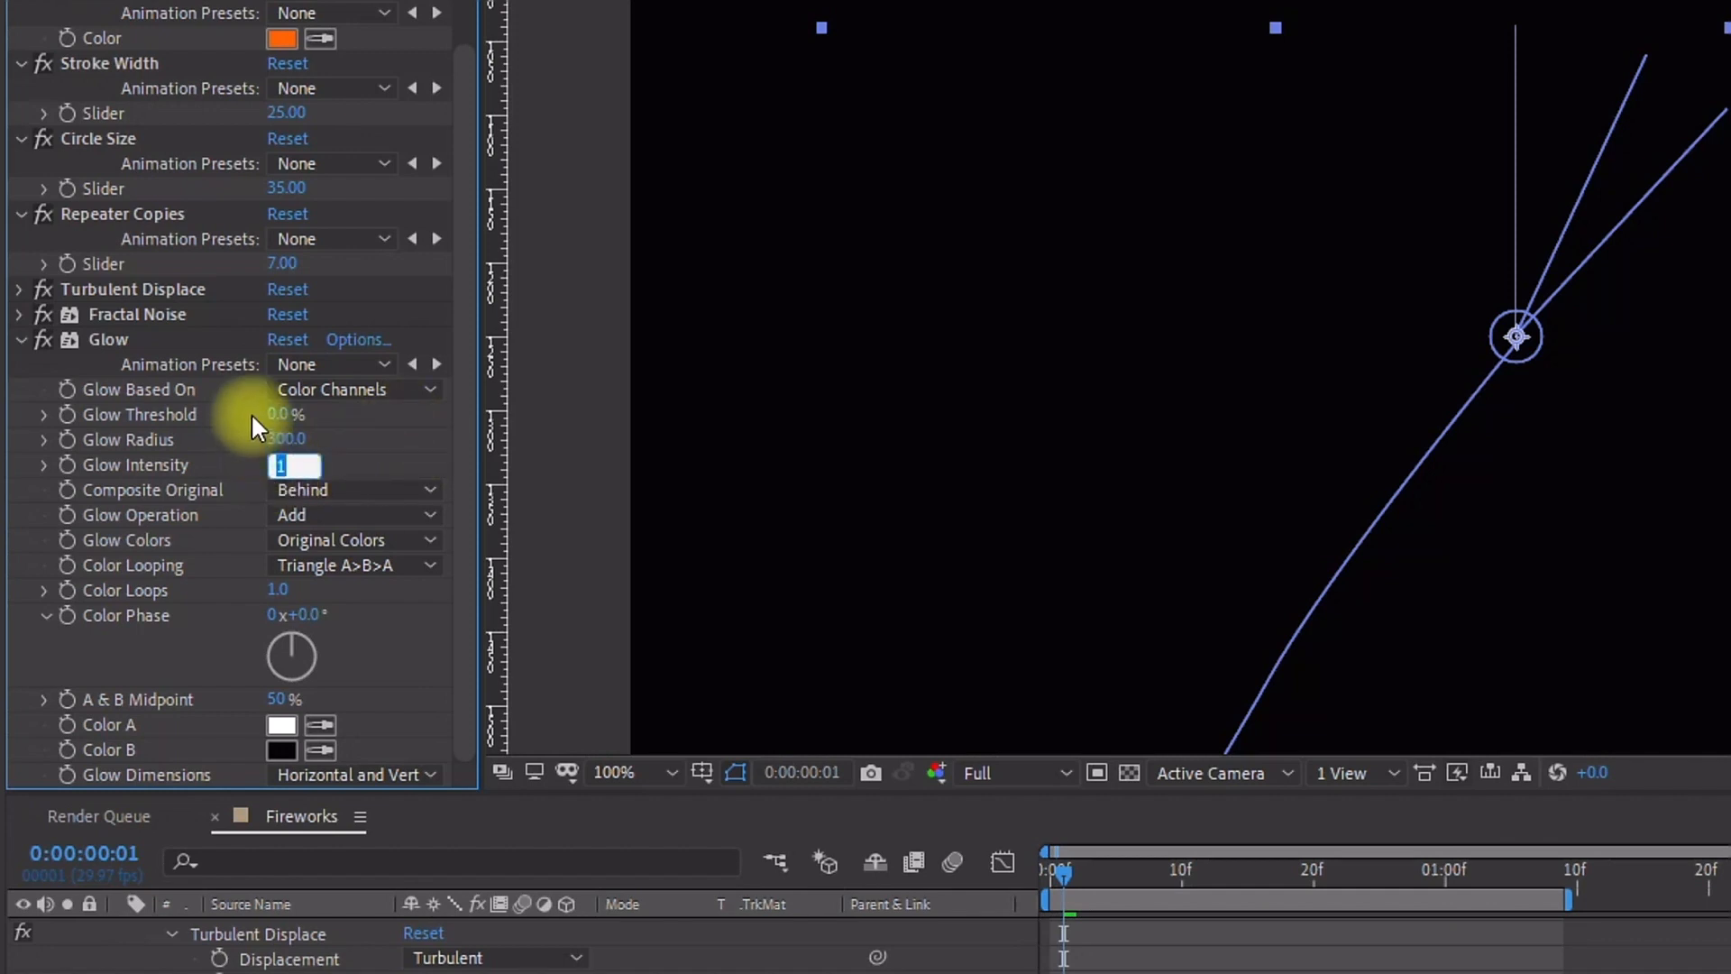
pyautogui.write('3')
pyautogui.press('Return')
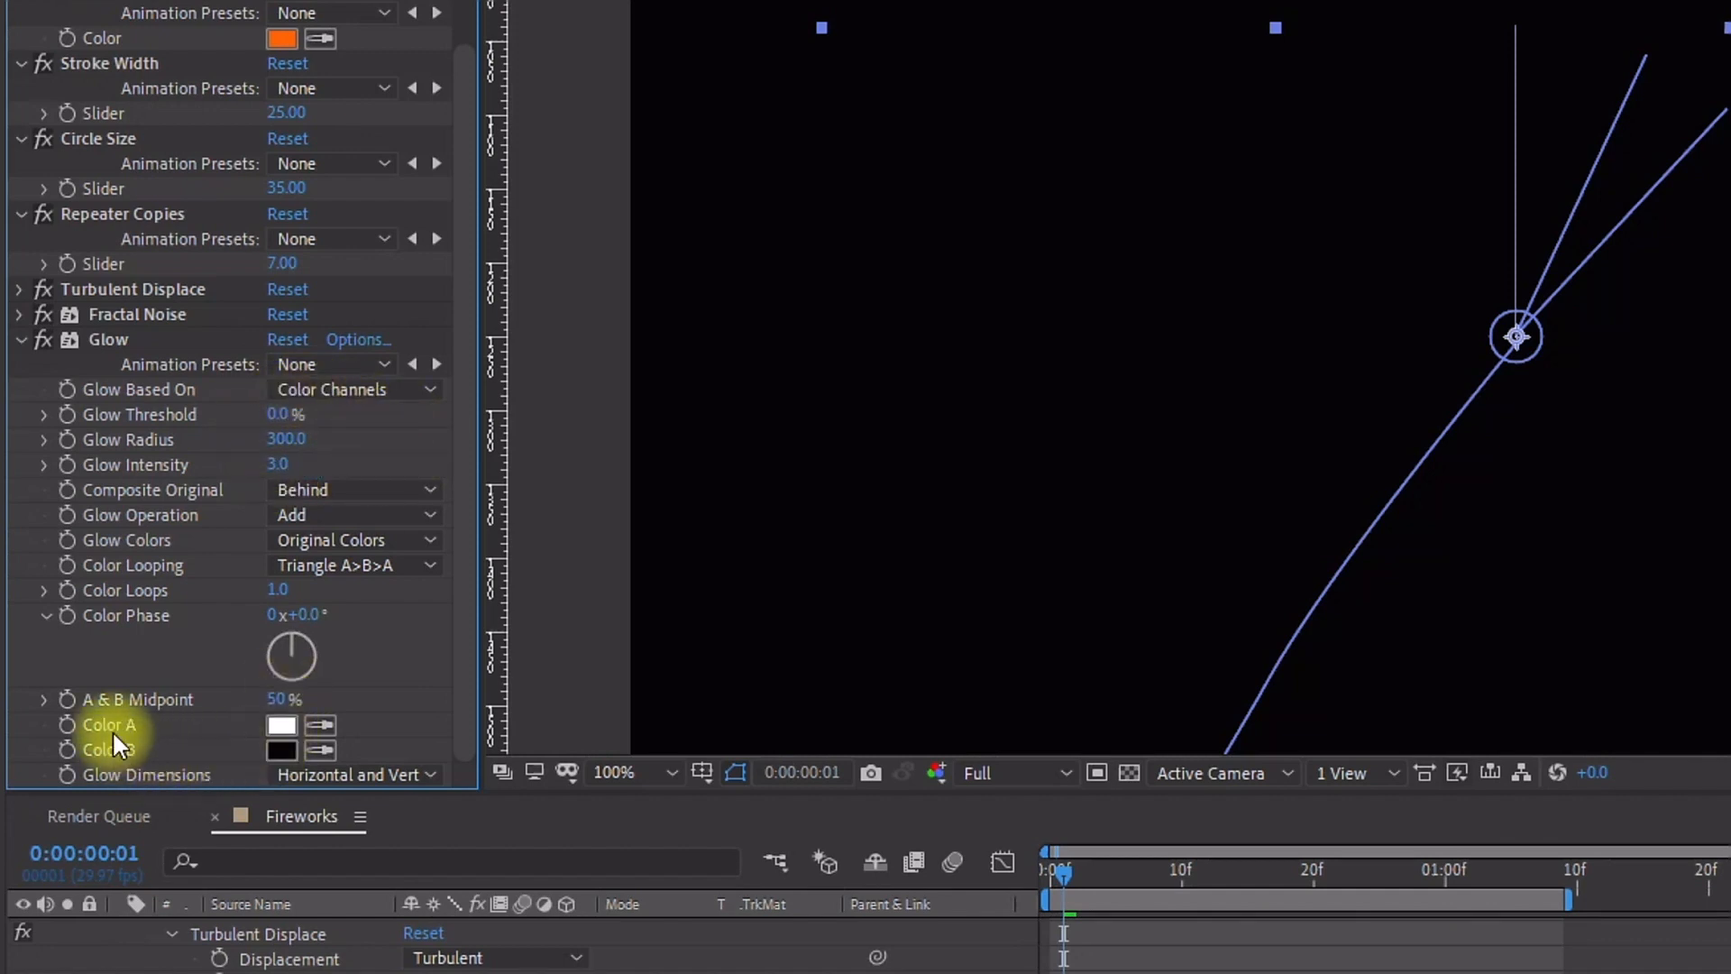
# Step: Make the Glow Color B white by sampling Color A with the eyedropper
pyautogui.click(312, 745)
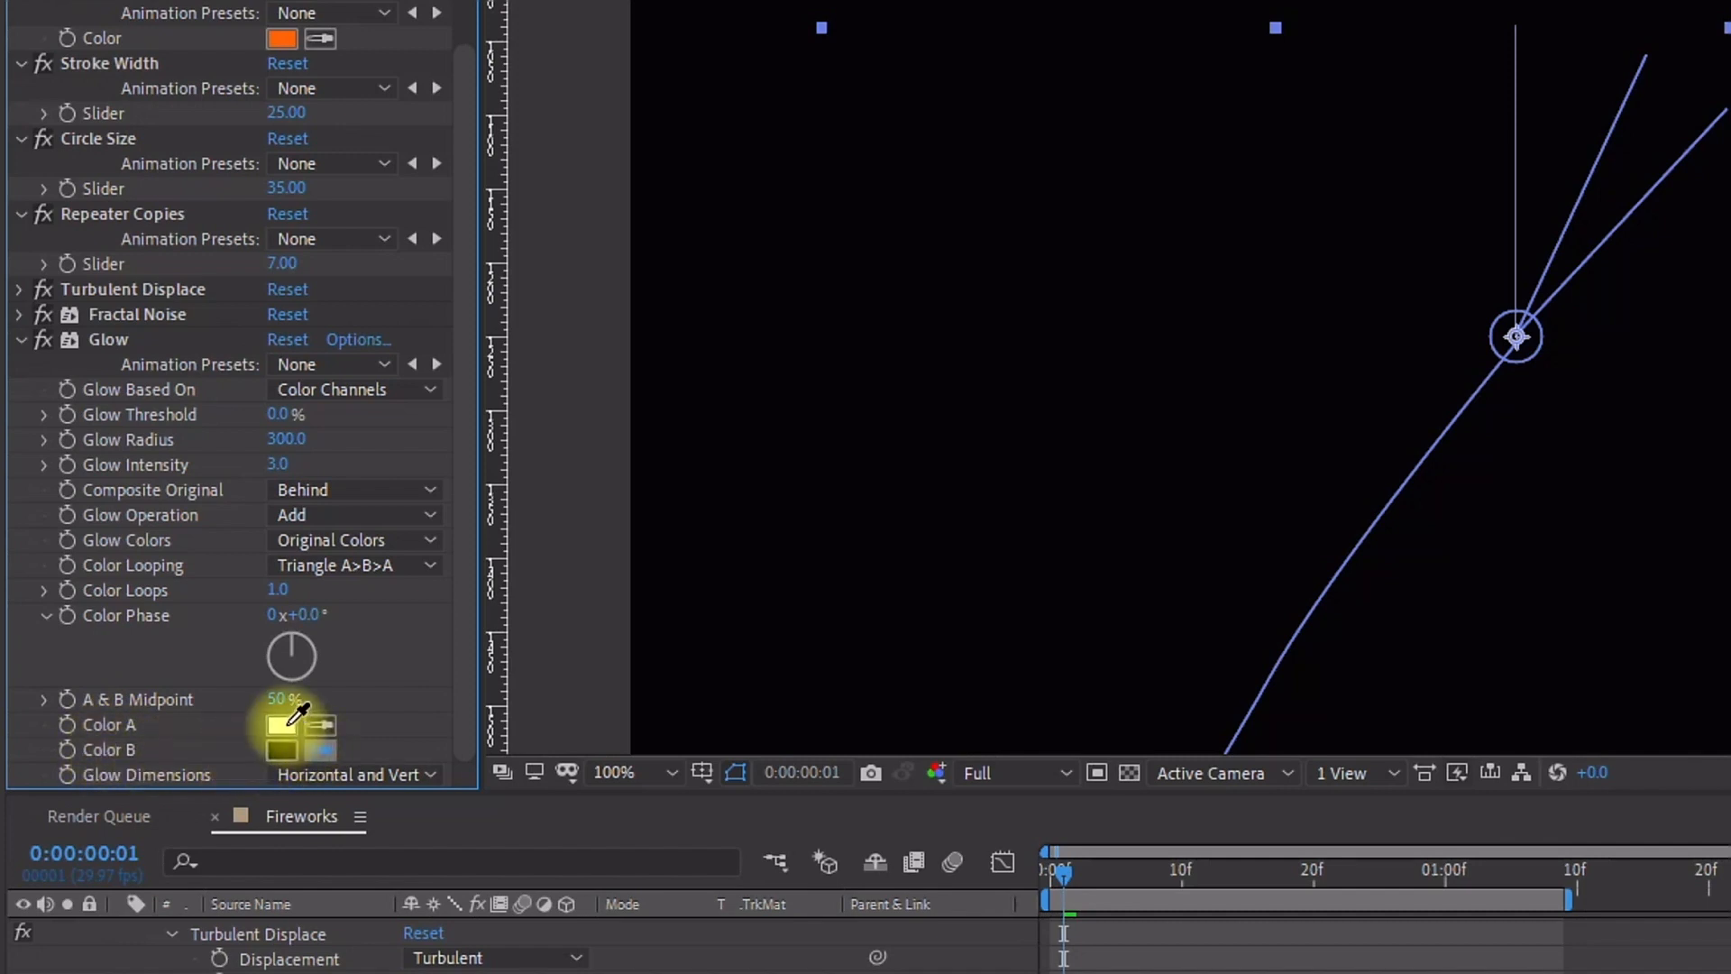
pyautogui.click(290, 724)
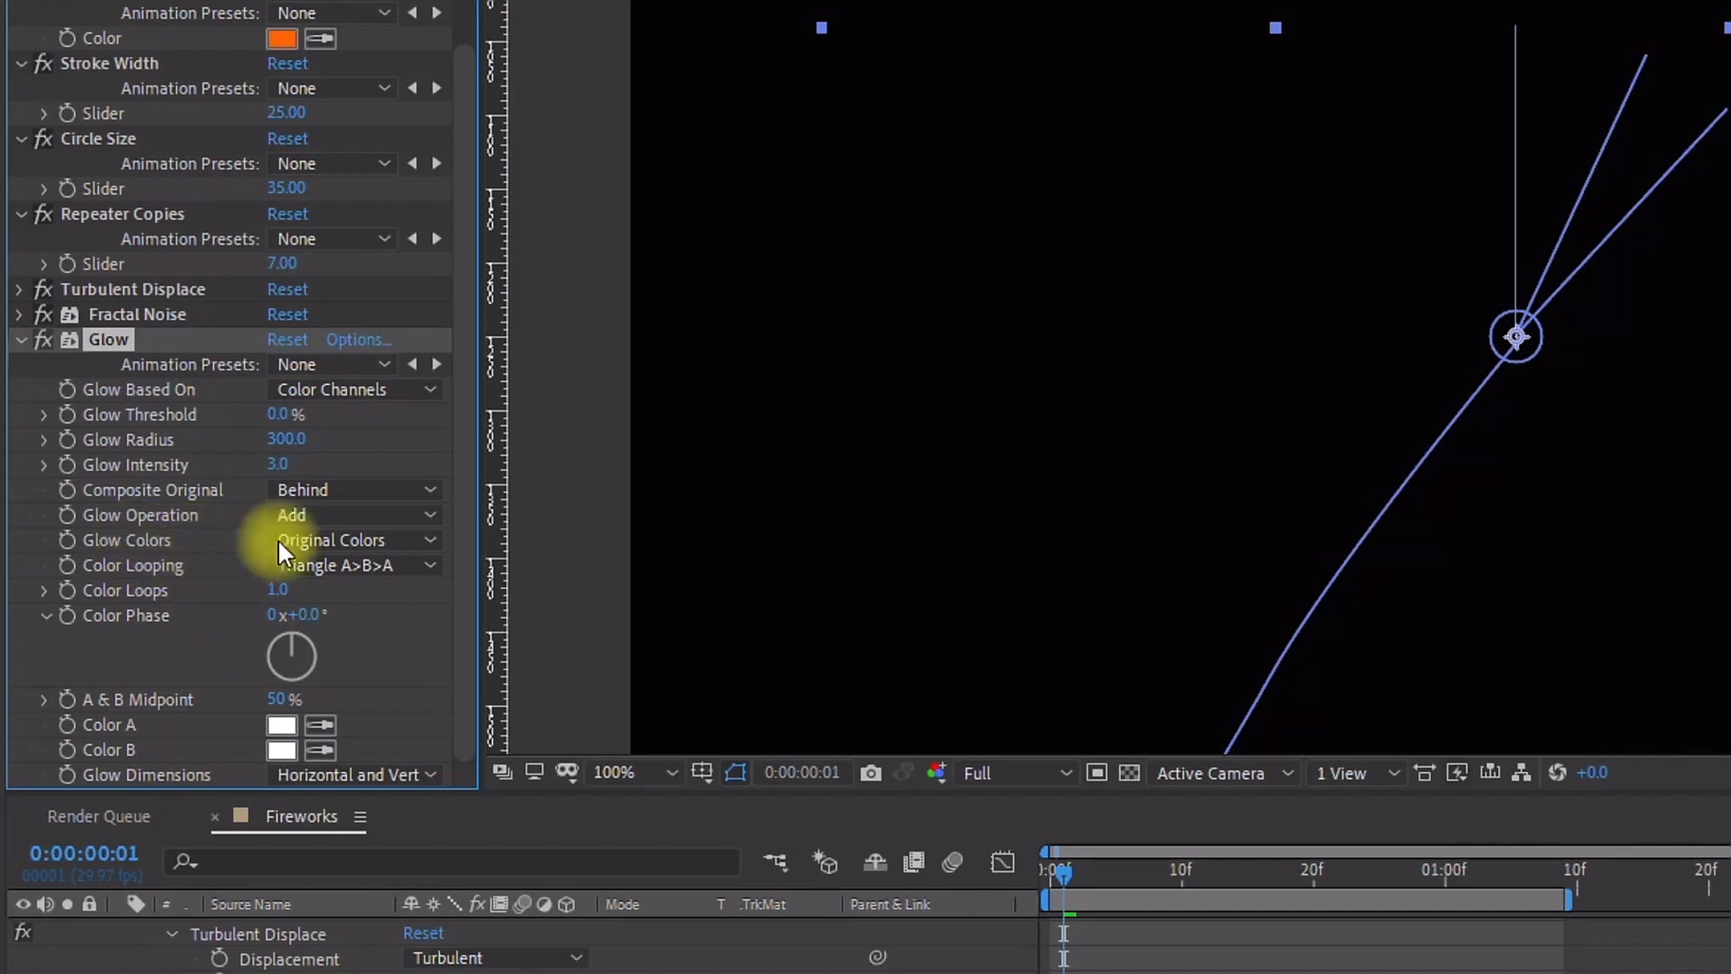
# Step: Set the Glow Colors option to A & B Colors
pyautogui.click(317, 536)
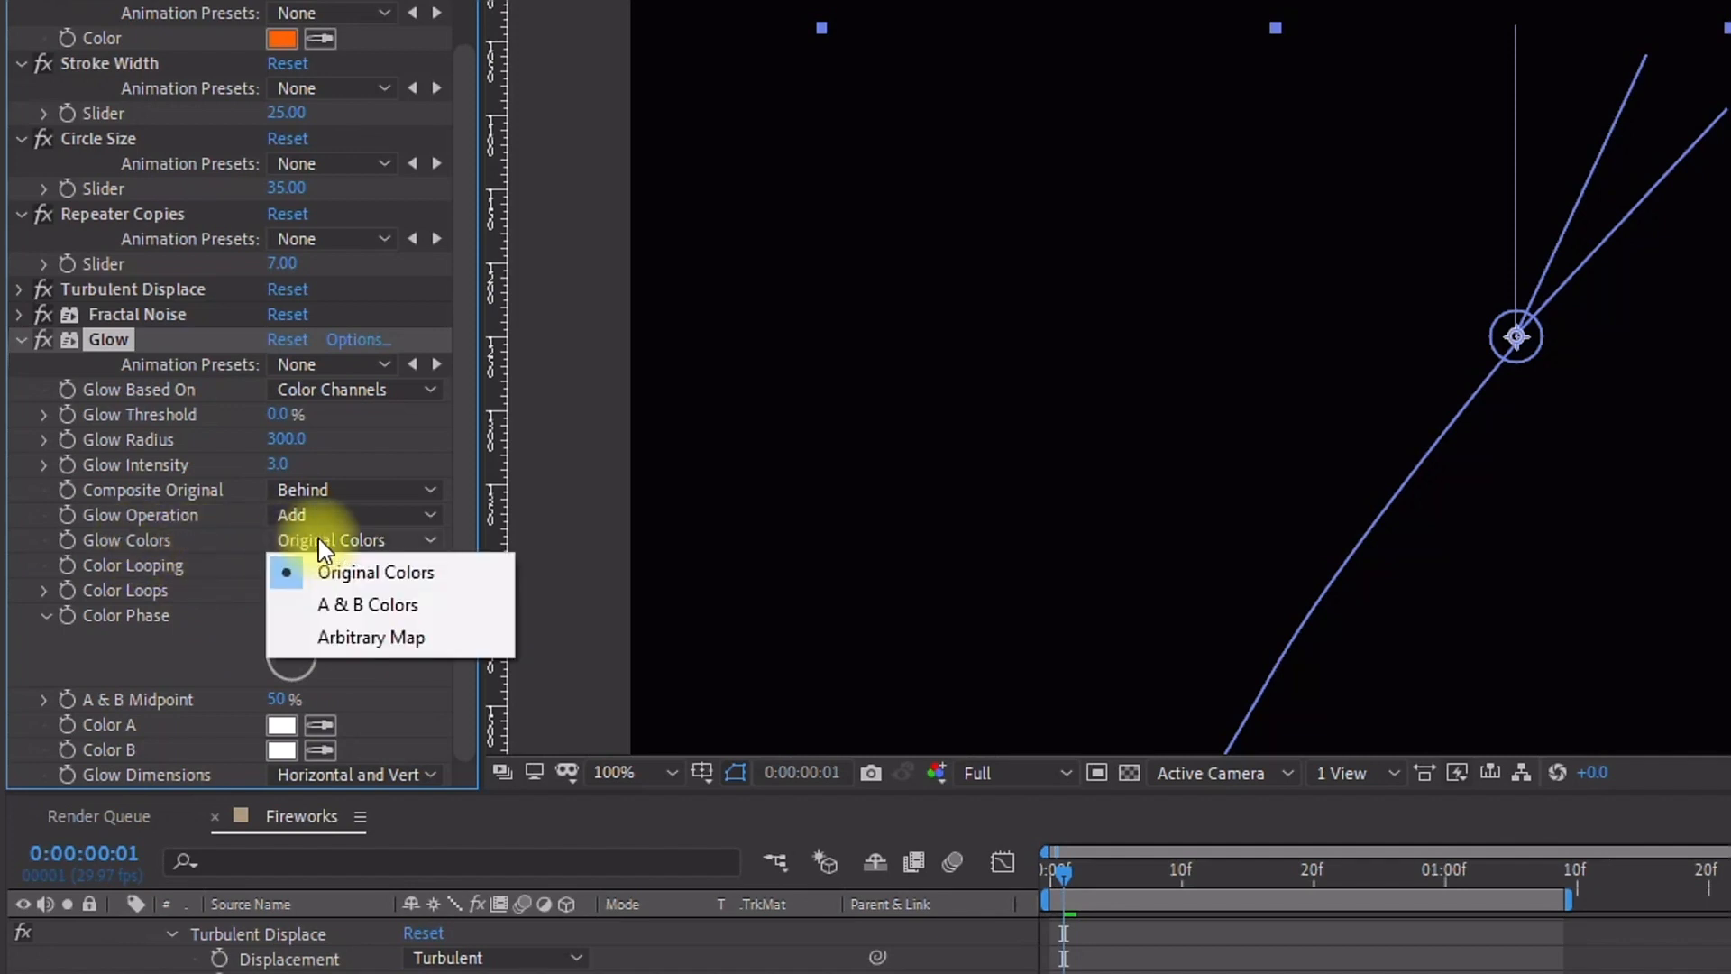
pyautogui.click(367, 613)
# Step: Add the expression wiggle(50,3) to the Glow Intensity property
pyautogui.moveTo(1064, 873); pyautogui.dragTo(1338, 875)
pyautogui.moveTo(1124, 756); pyautogui.dragTo(1093, 768)
pyautogui.scroll(-1, 1082, 469)
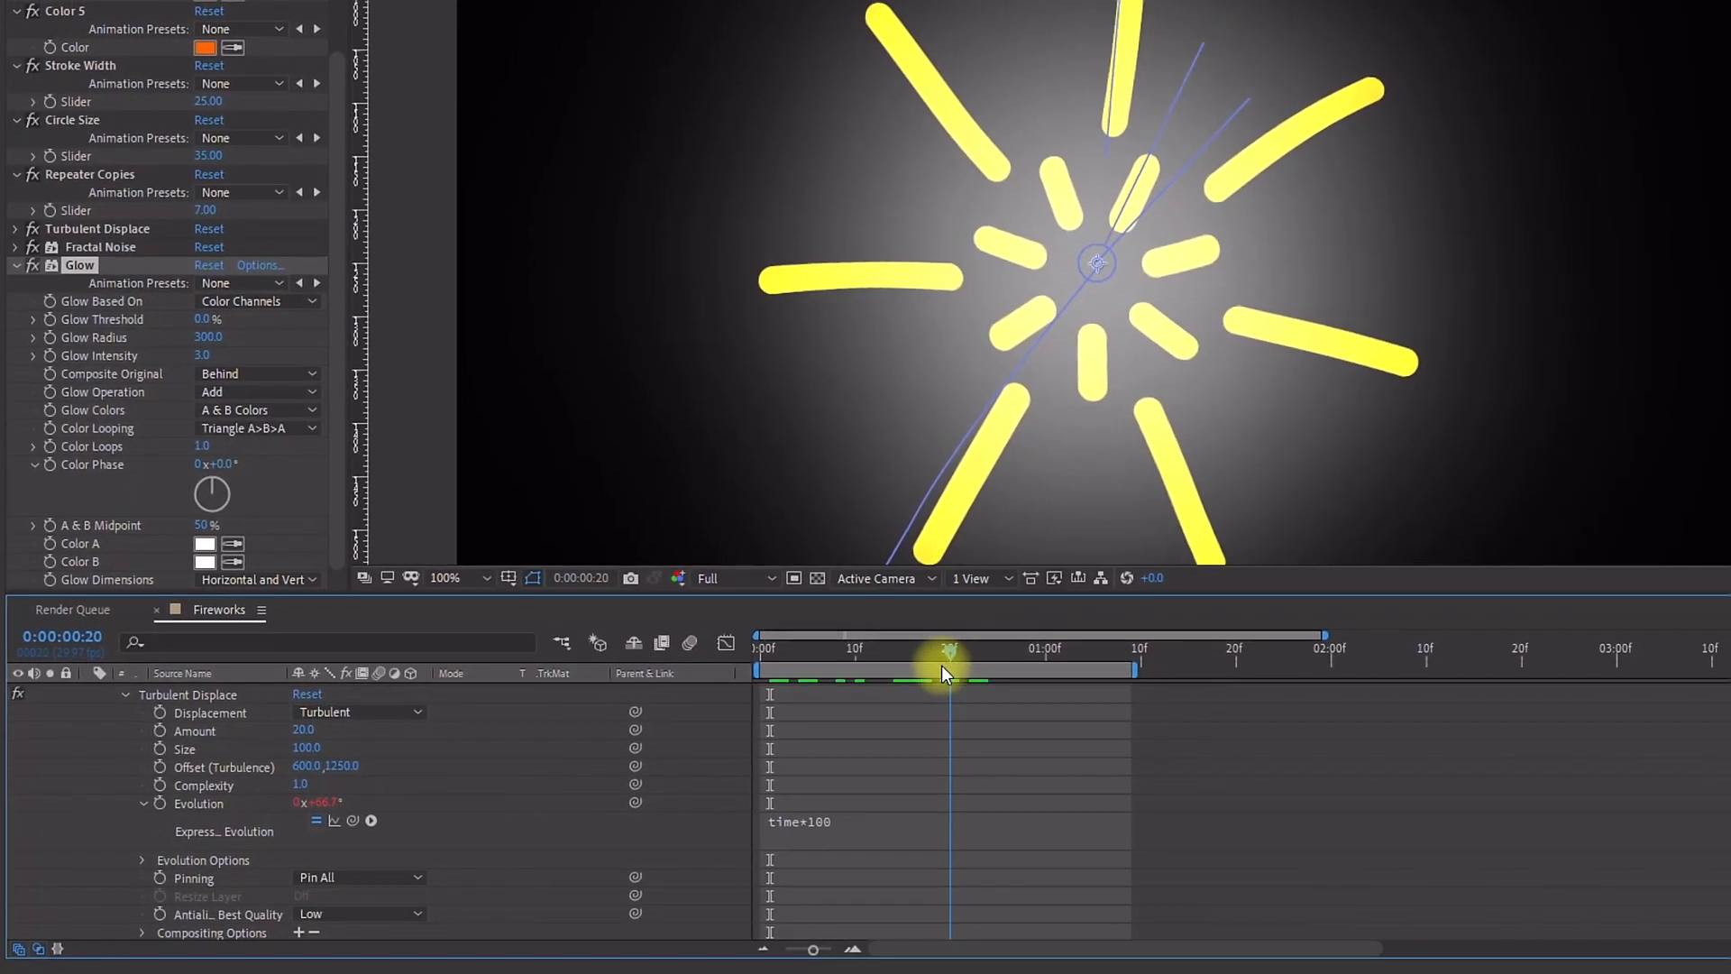
pyautogui.moveTo(770, 642); pyautogui.dragTo(969, 652)
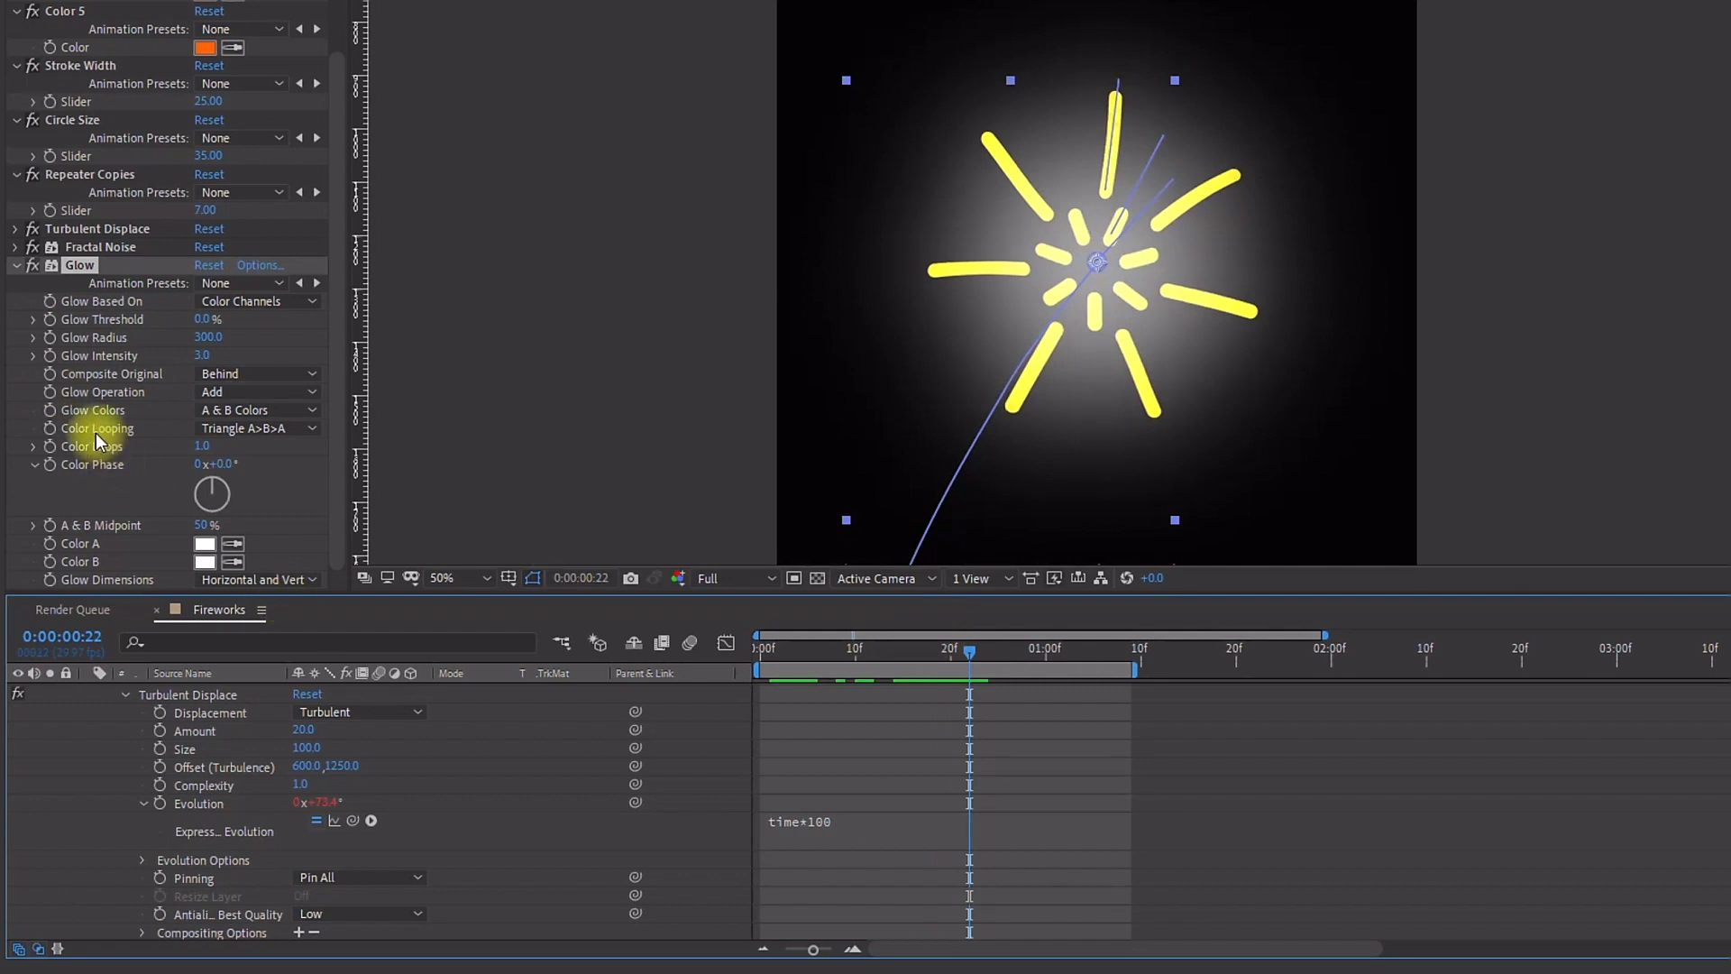
pyautogui.keyDown('alt'); pyautogui.click(51, 357); pyautogui.keyUp('alt')
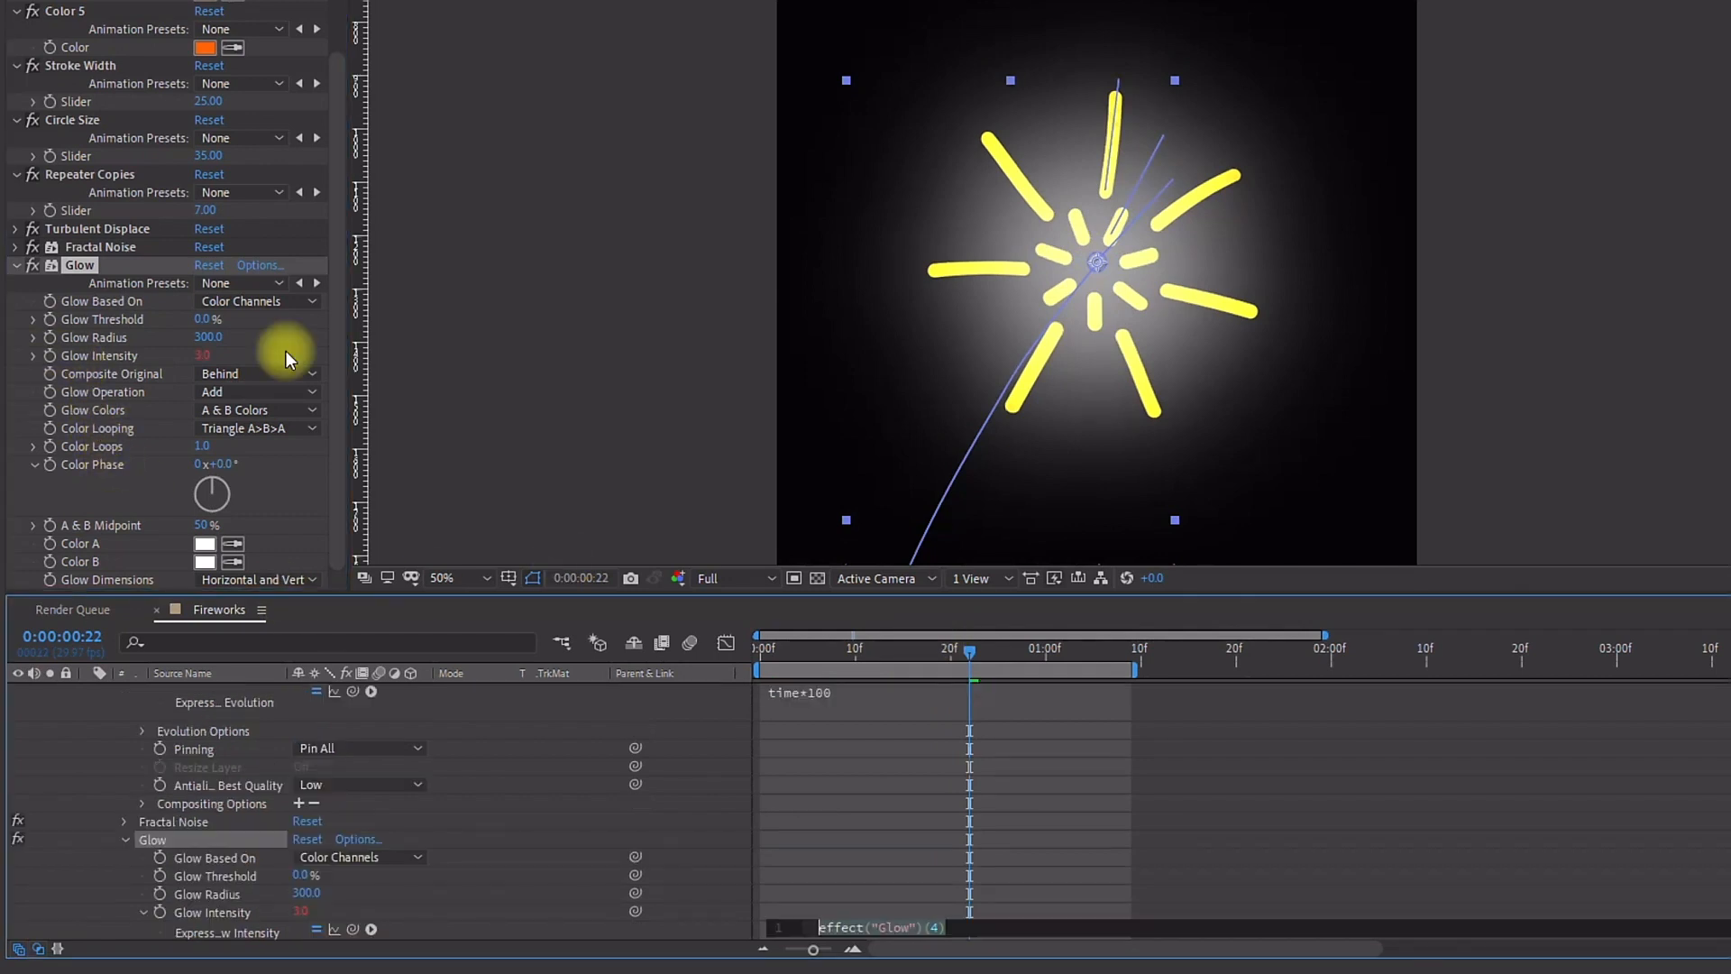
pyautogui.write('wiggle(50,3')
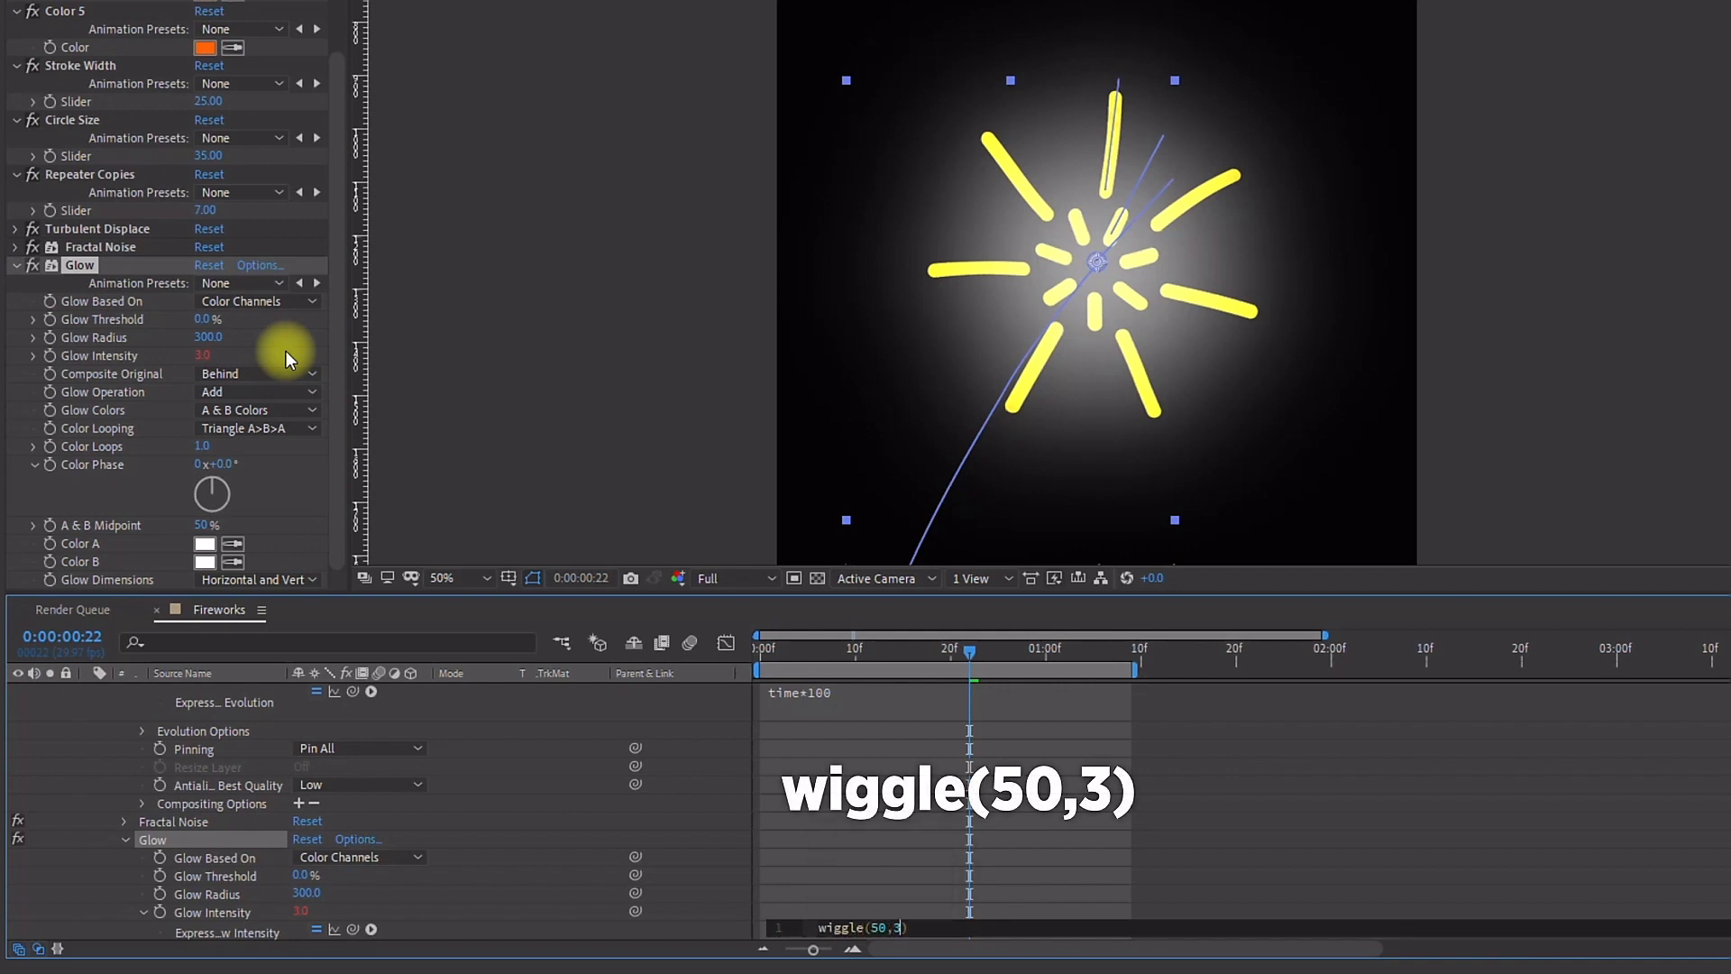
pyautogui.click(786, 863)
pyautogui.scroll(-1, 821, 893)
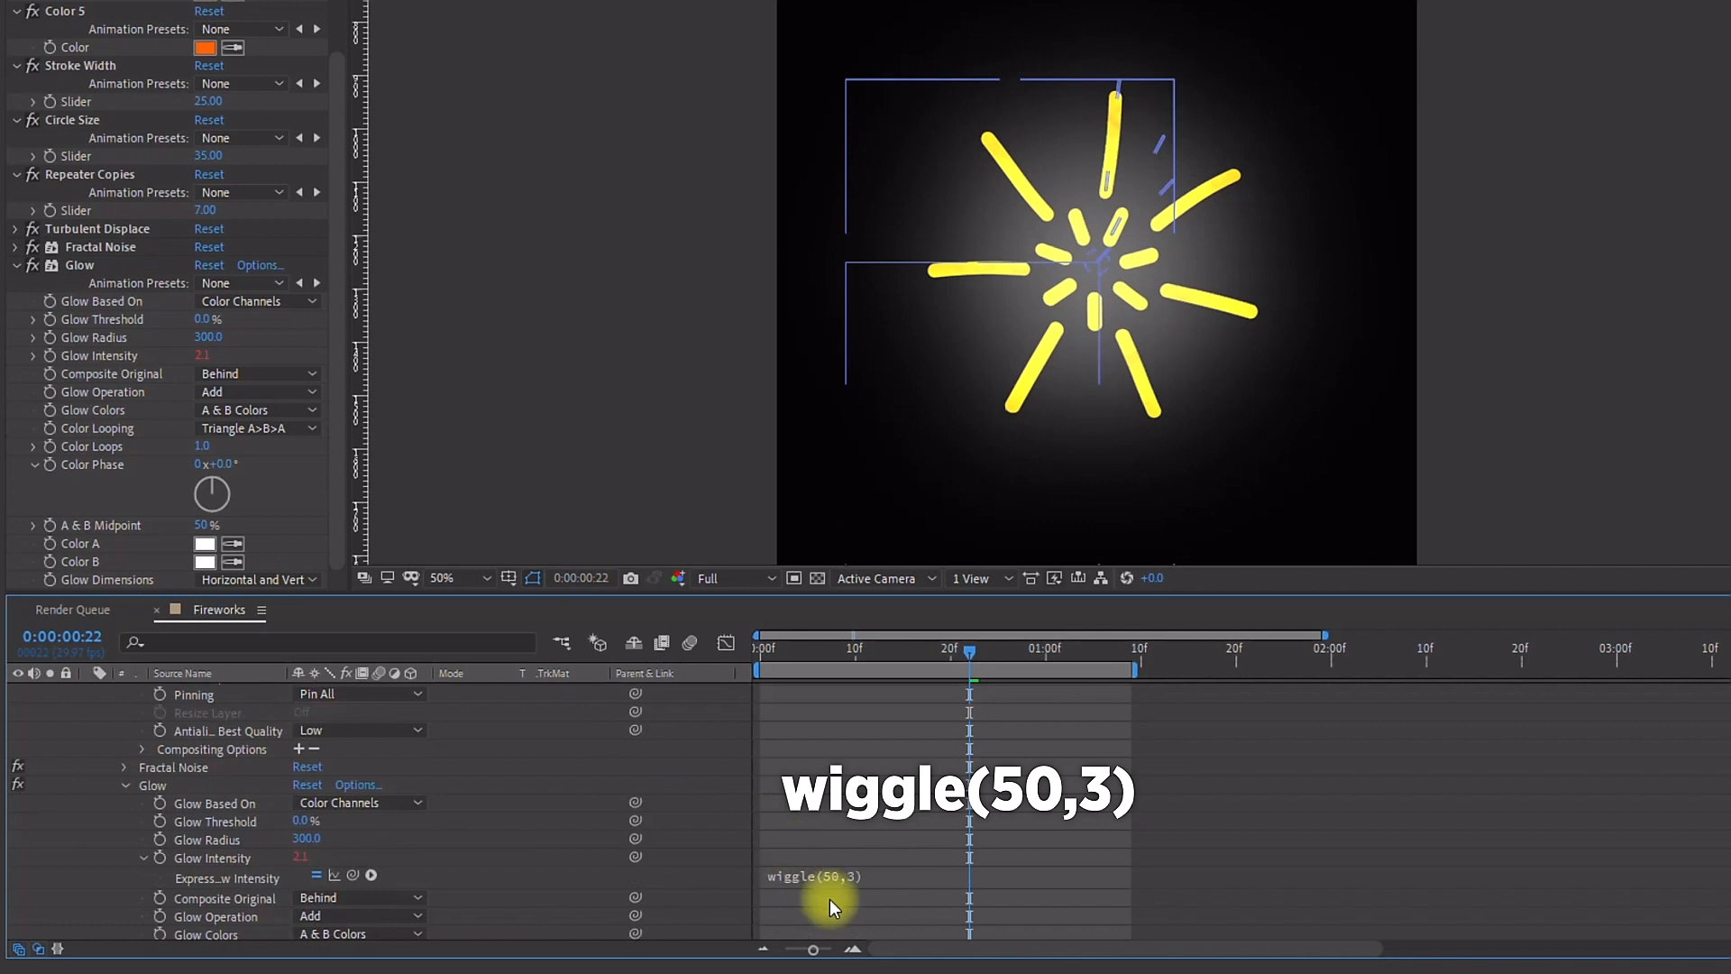
# Step: Play back the animation to review the wiggling glow
pyautogui.click(801, 878)
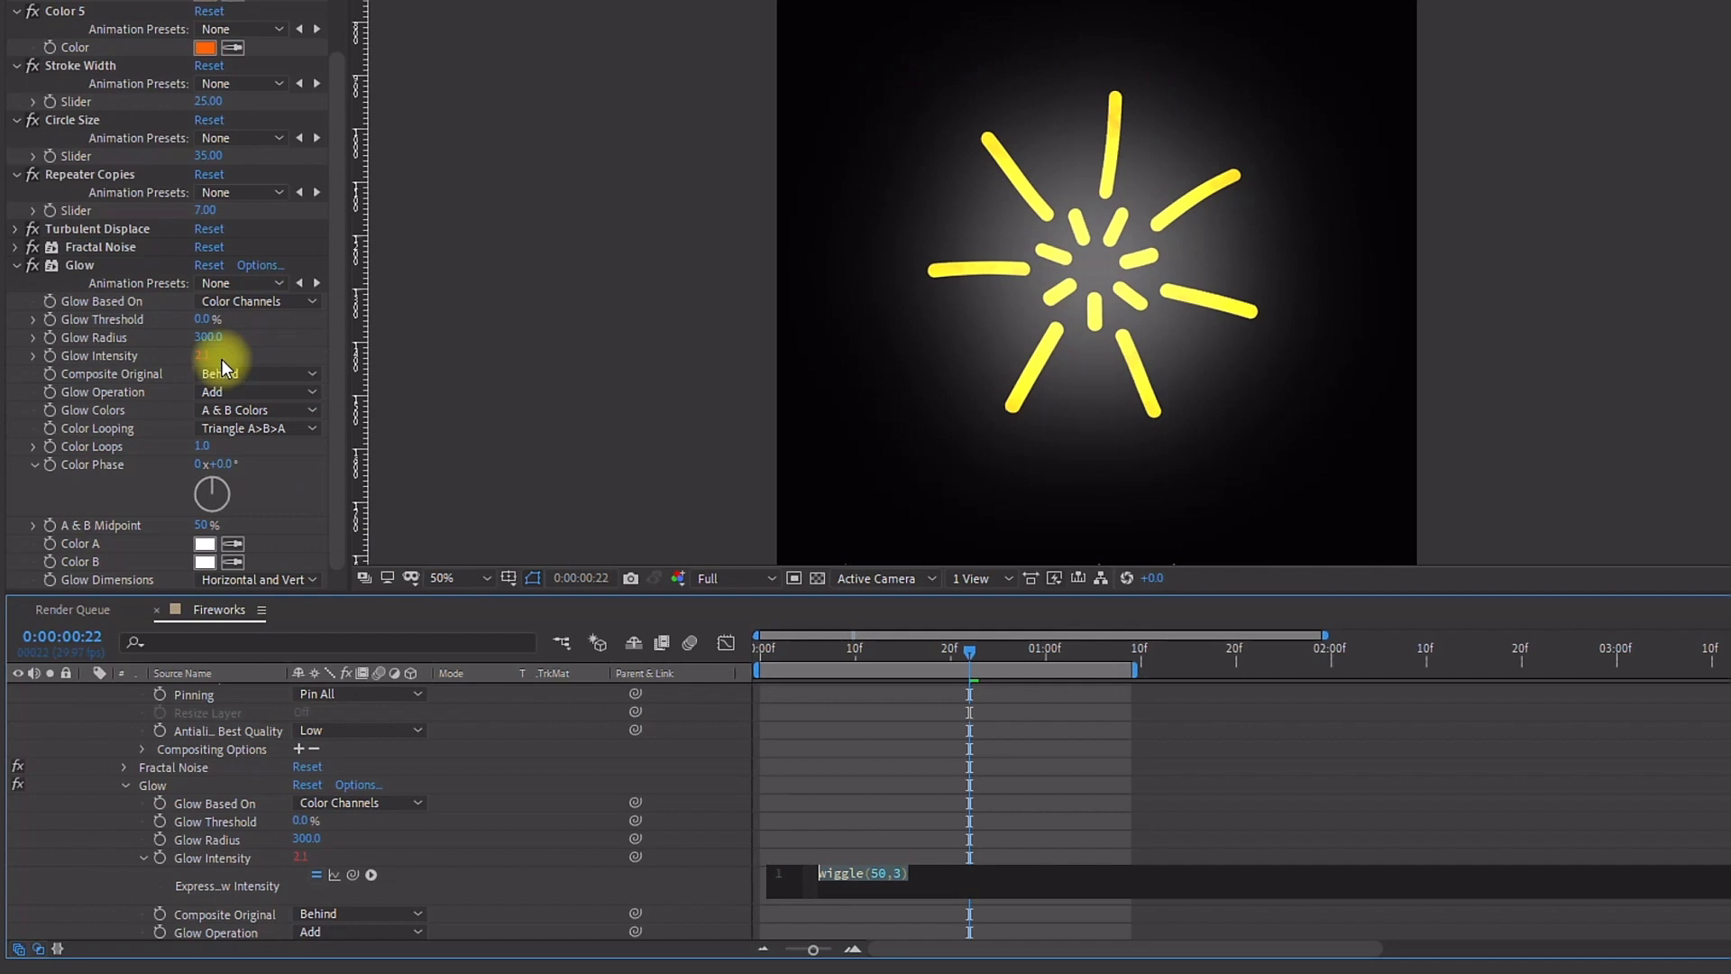
pyautogui.click(1367, 409)
pyautogui.press('space')
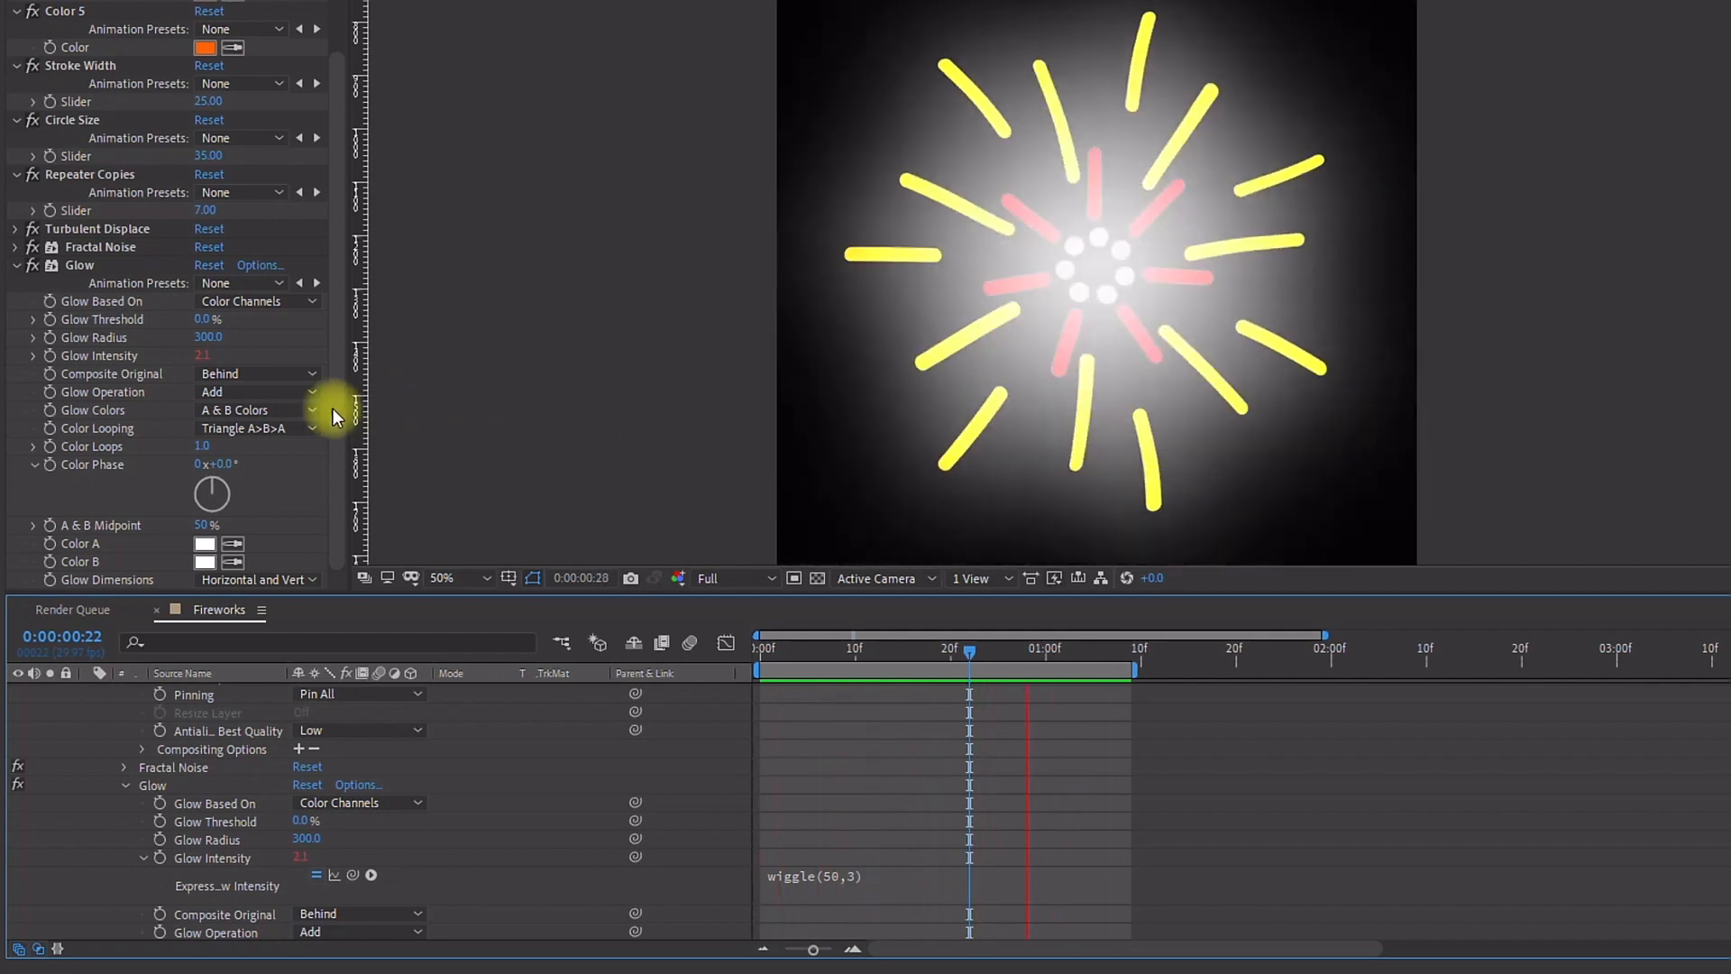
pyautogui.click(226, 346)
pyautogui.click(211, 359)
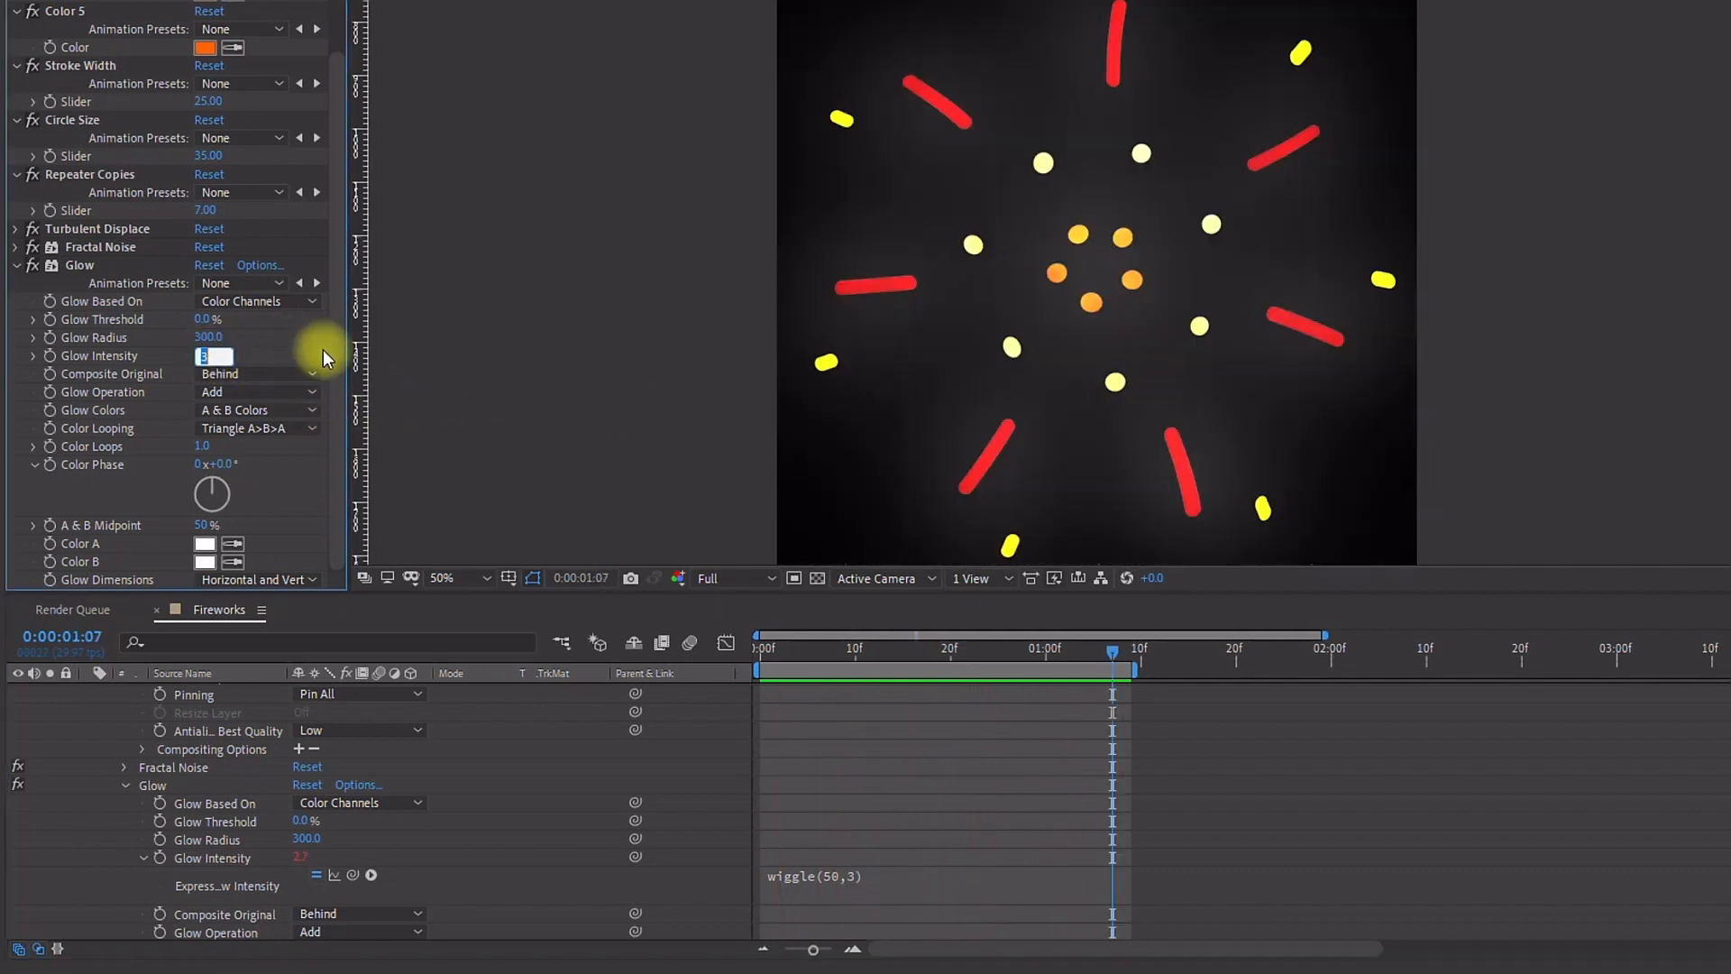
# Step: Change the Glow Intensity expression to wiggle(50,2) and play it back
pyautogui.click(905, 871)
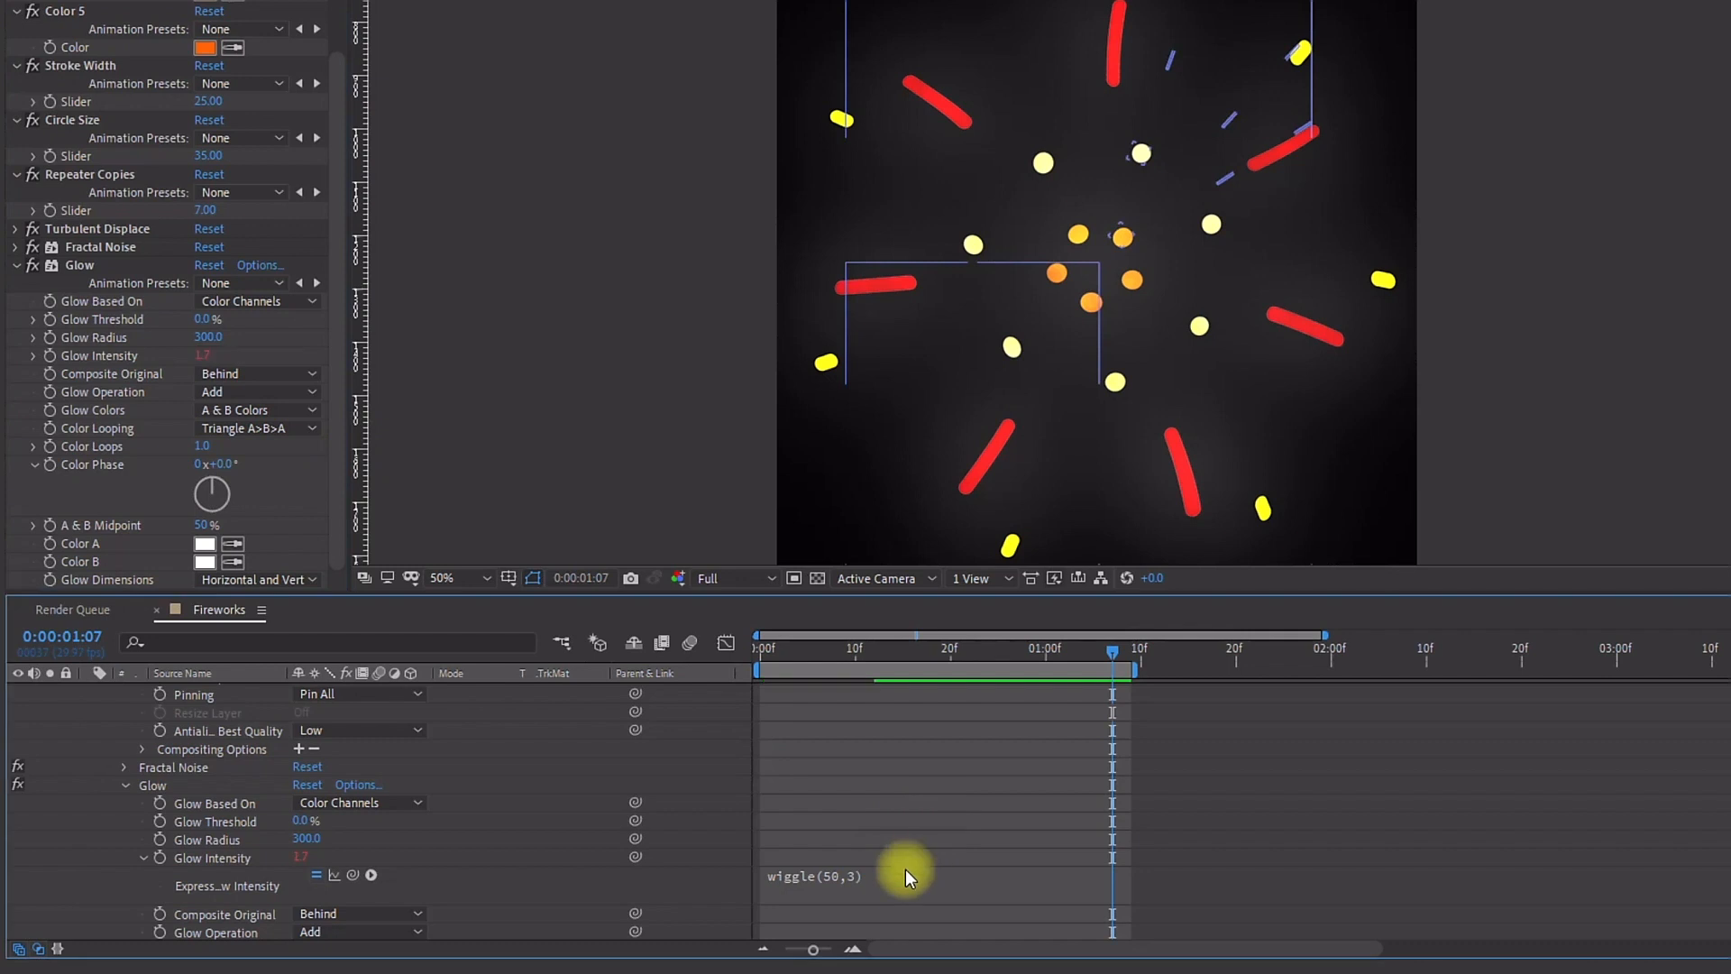
pyautogui.click(893, 873)
pyautogui.click(898, 872)
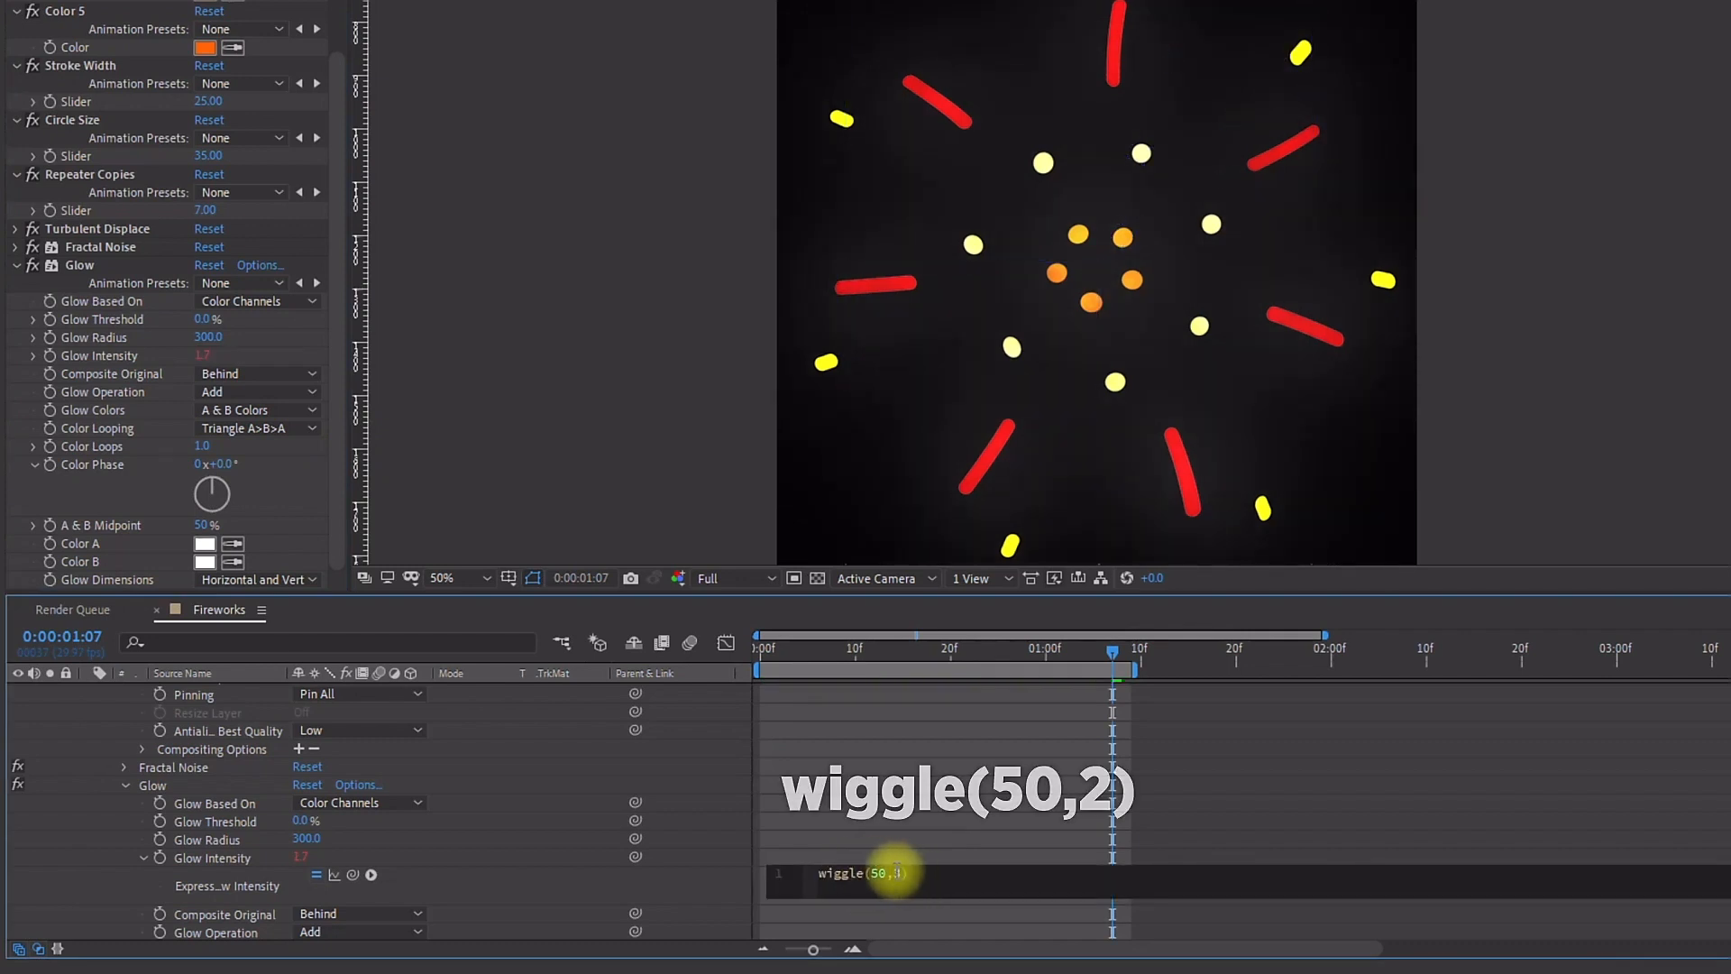
pyautogui.press('BackSpace')
pyautogui.write('2')
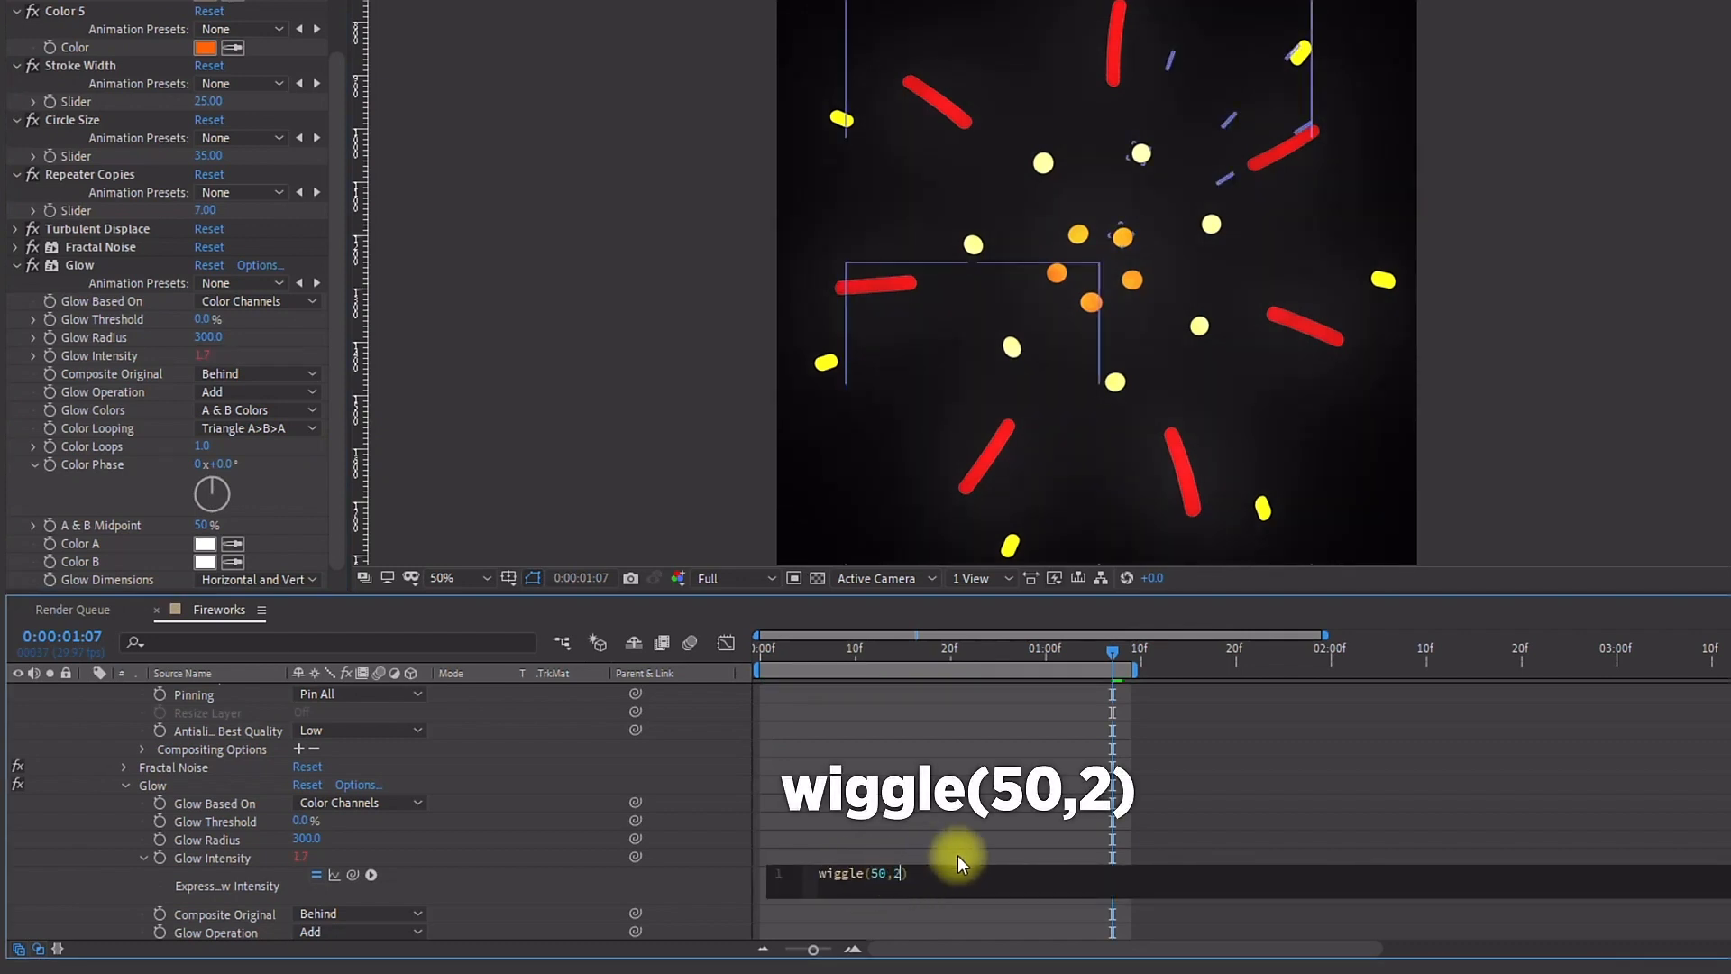
pyautogui.click(736, 750)
pyautogui.press('space')
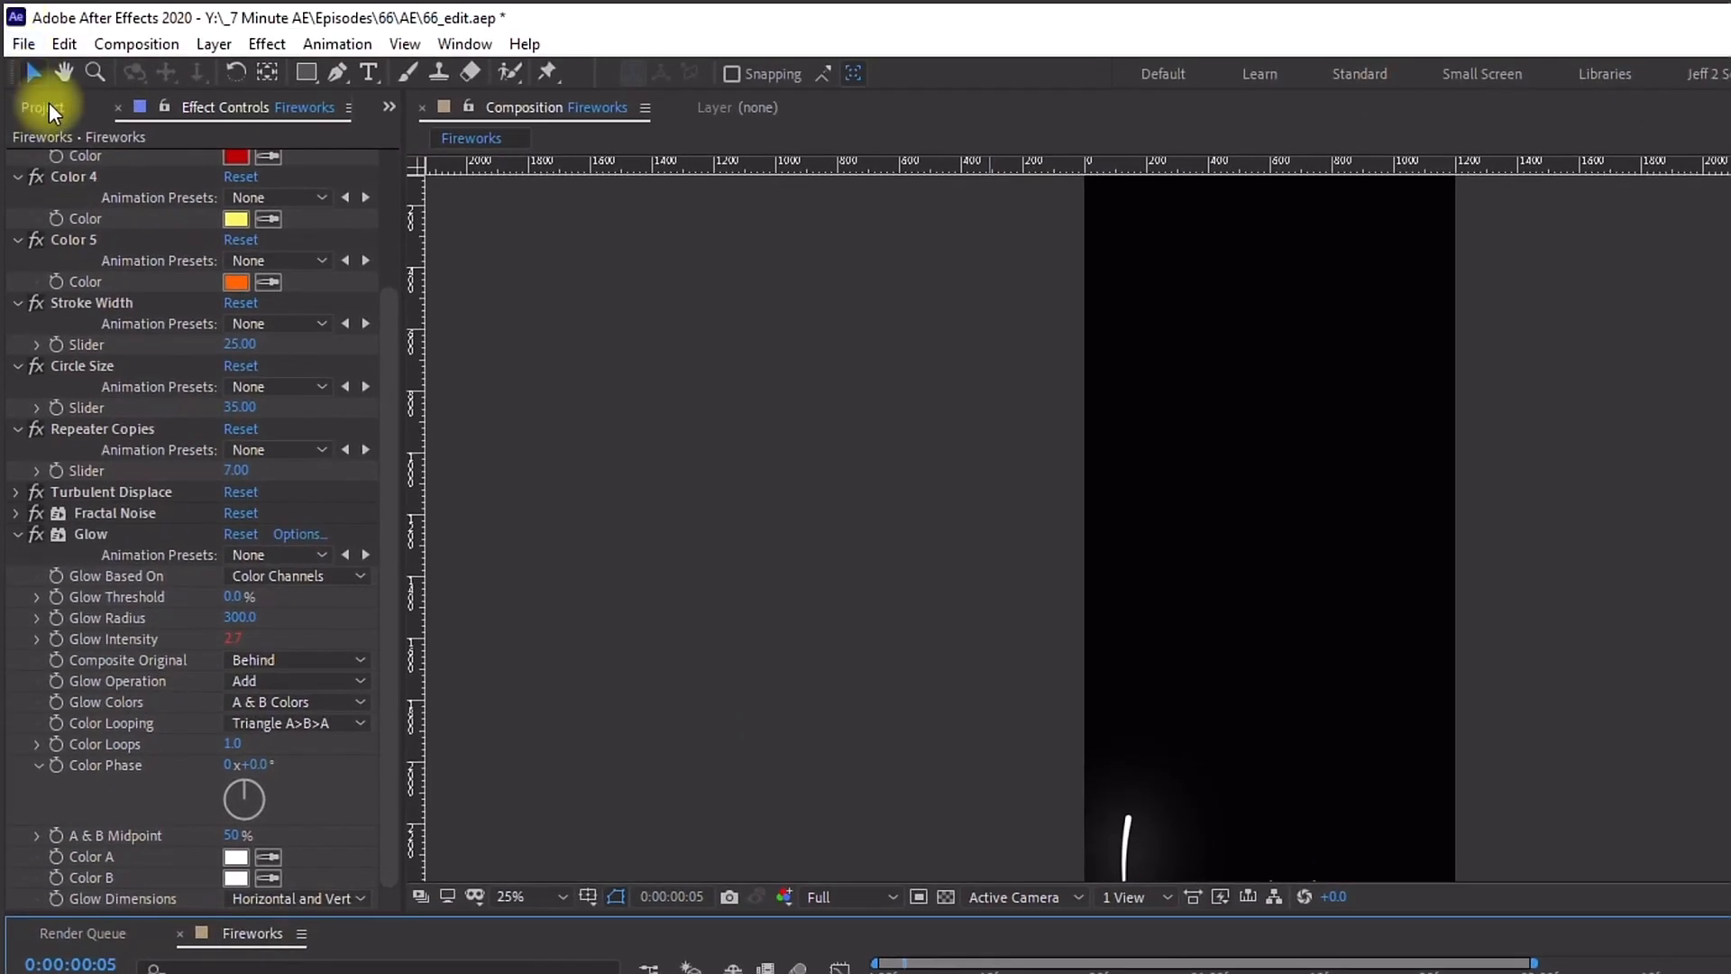
# Step: Create a new 1920 x 1080 composition named Fireworks Display
pyautogui.click(49, 107)
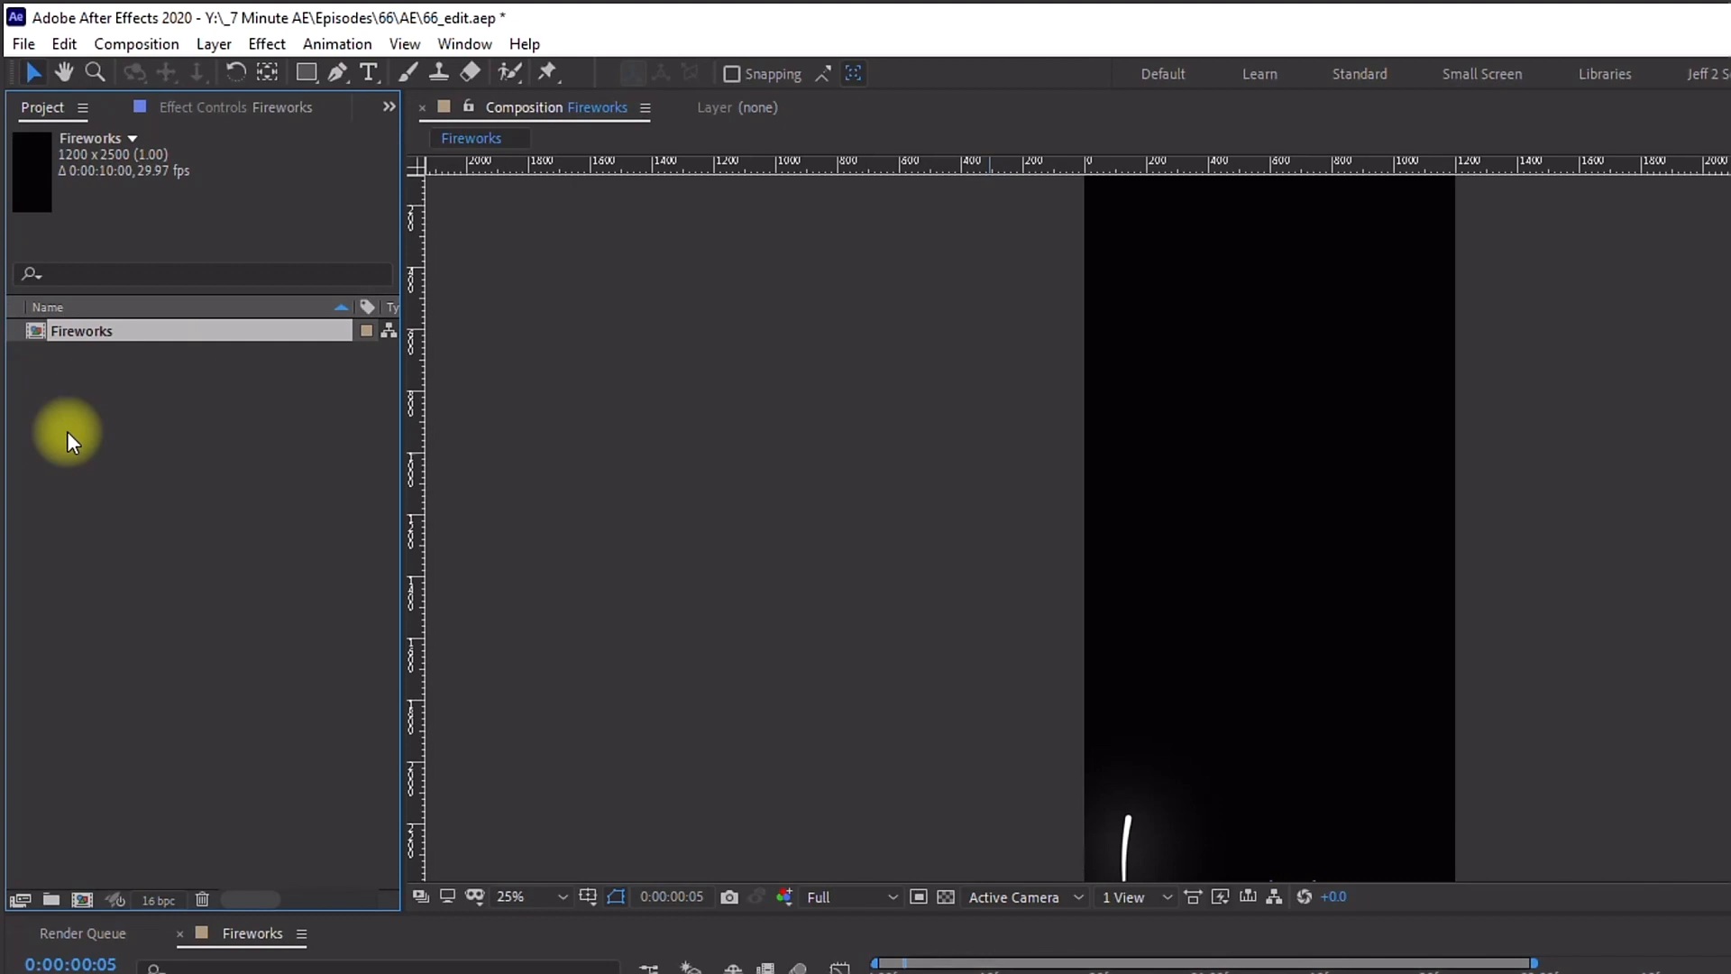
pyautogui.hotkey('ctrl', 'n')
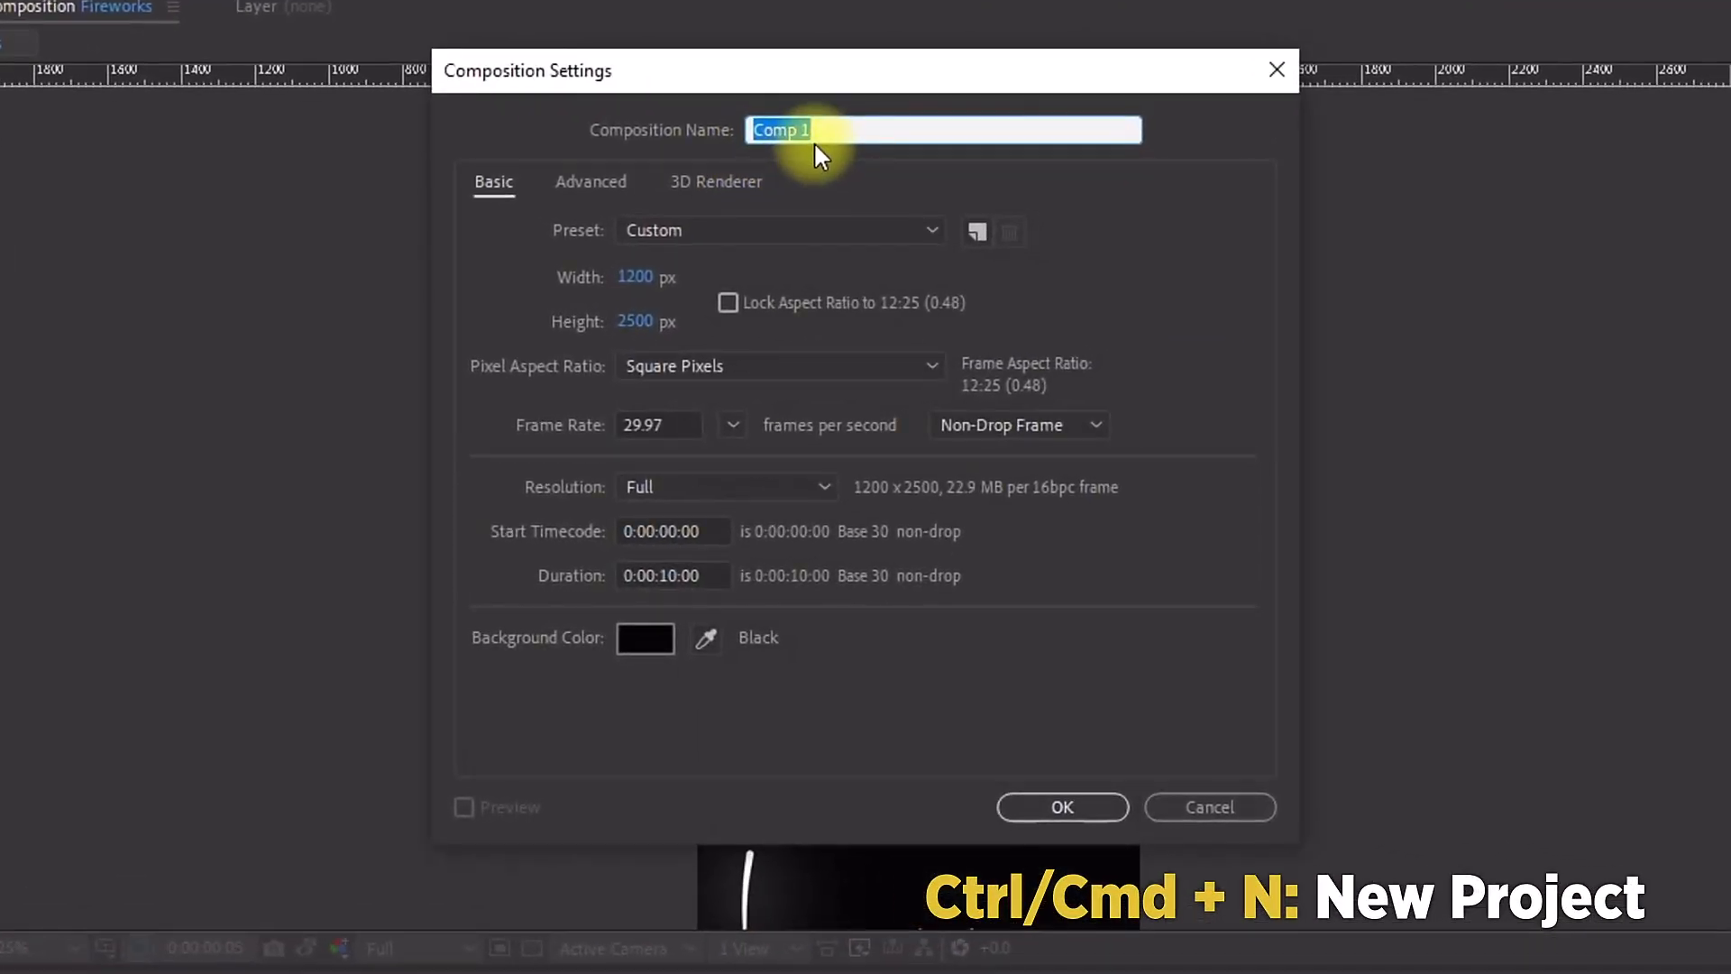
pyautogui.write('Fireworks Display')
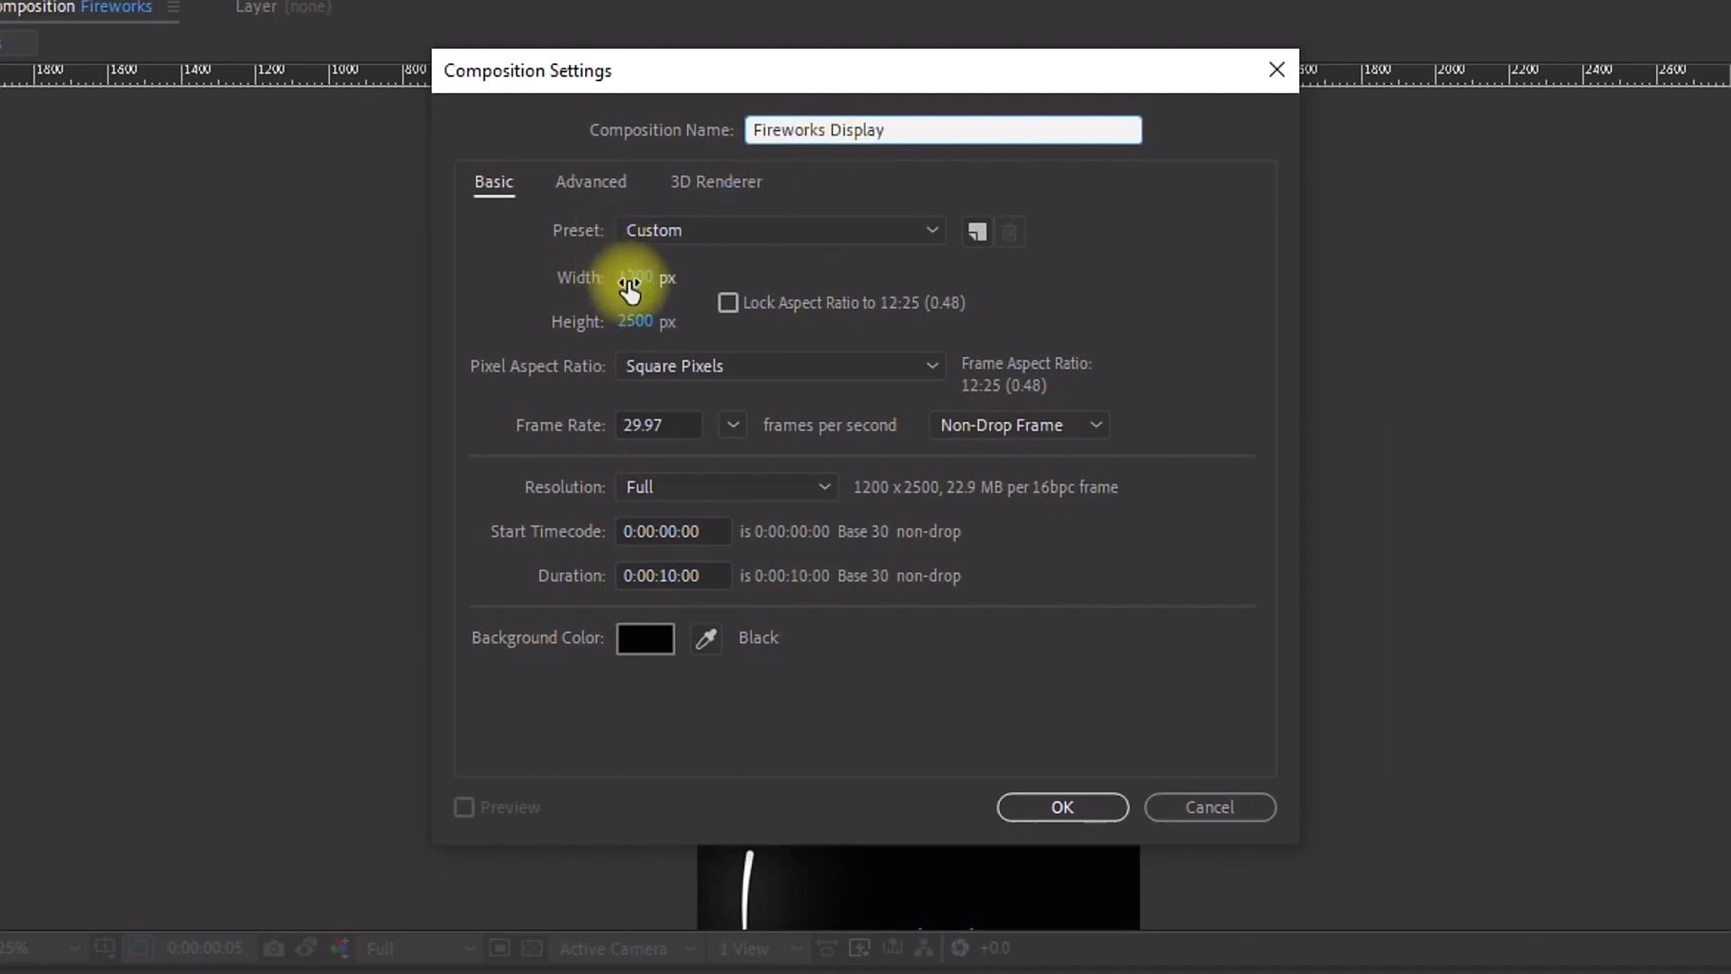
pyautogui.click(628, 285)
pyautogui.write('1920')
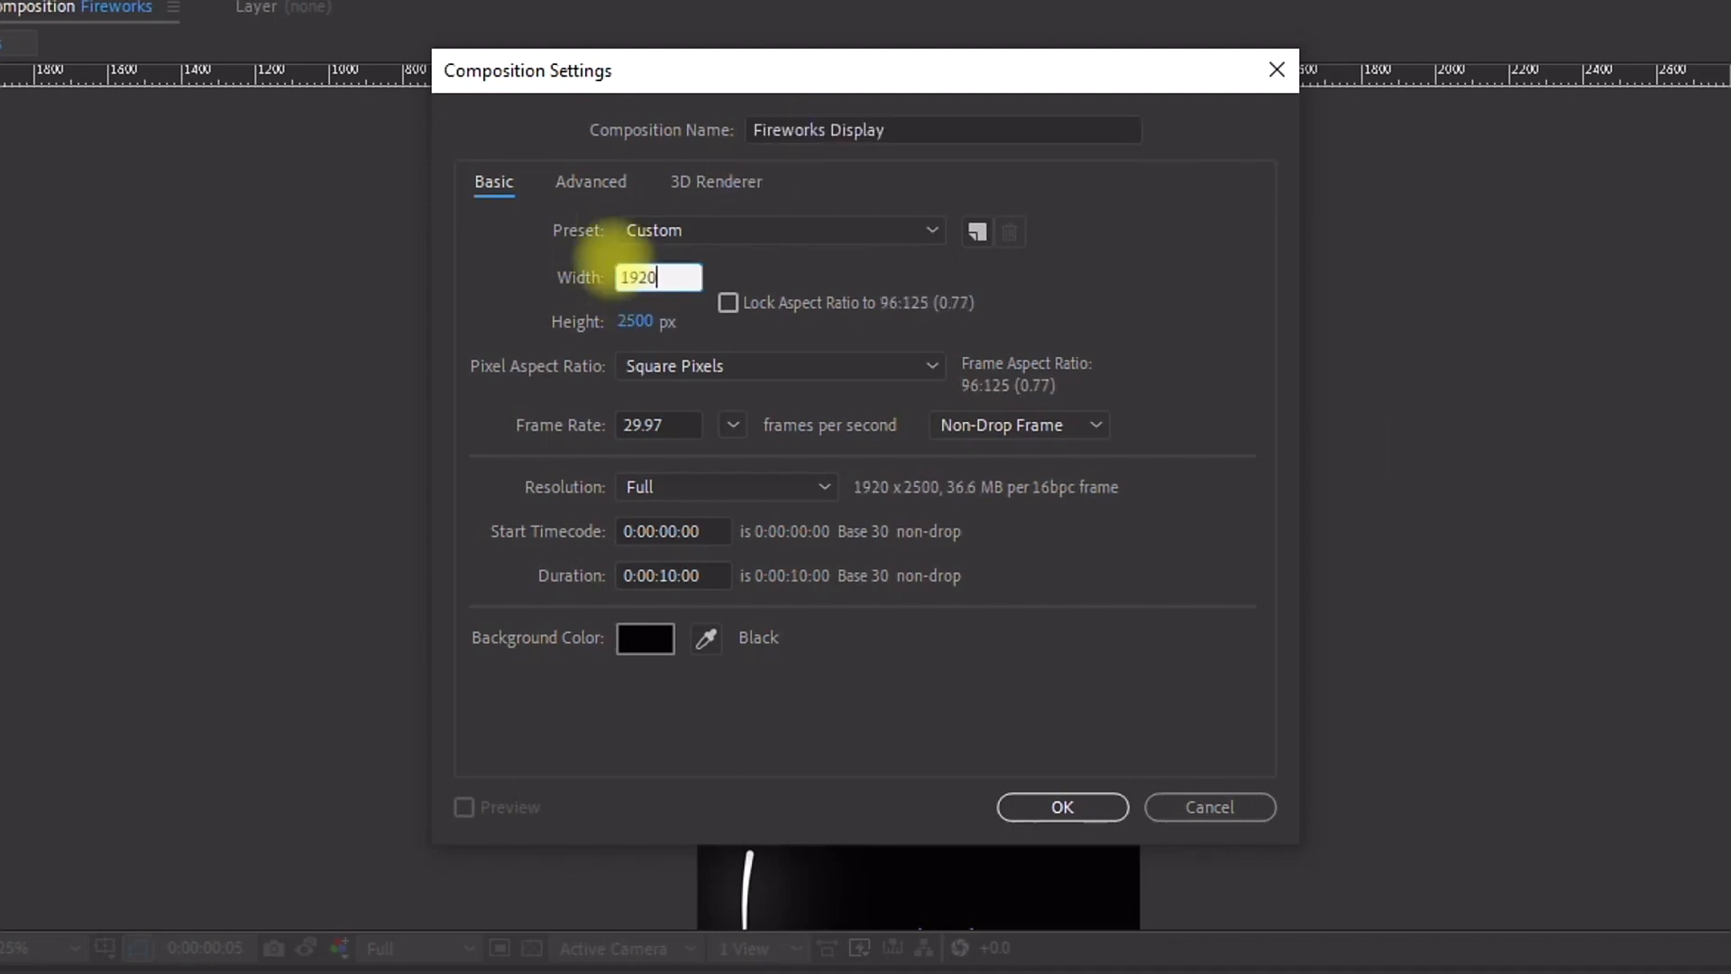
pyautogui.click(635, 321)
pyautogui.write('1080')
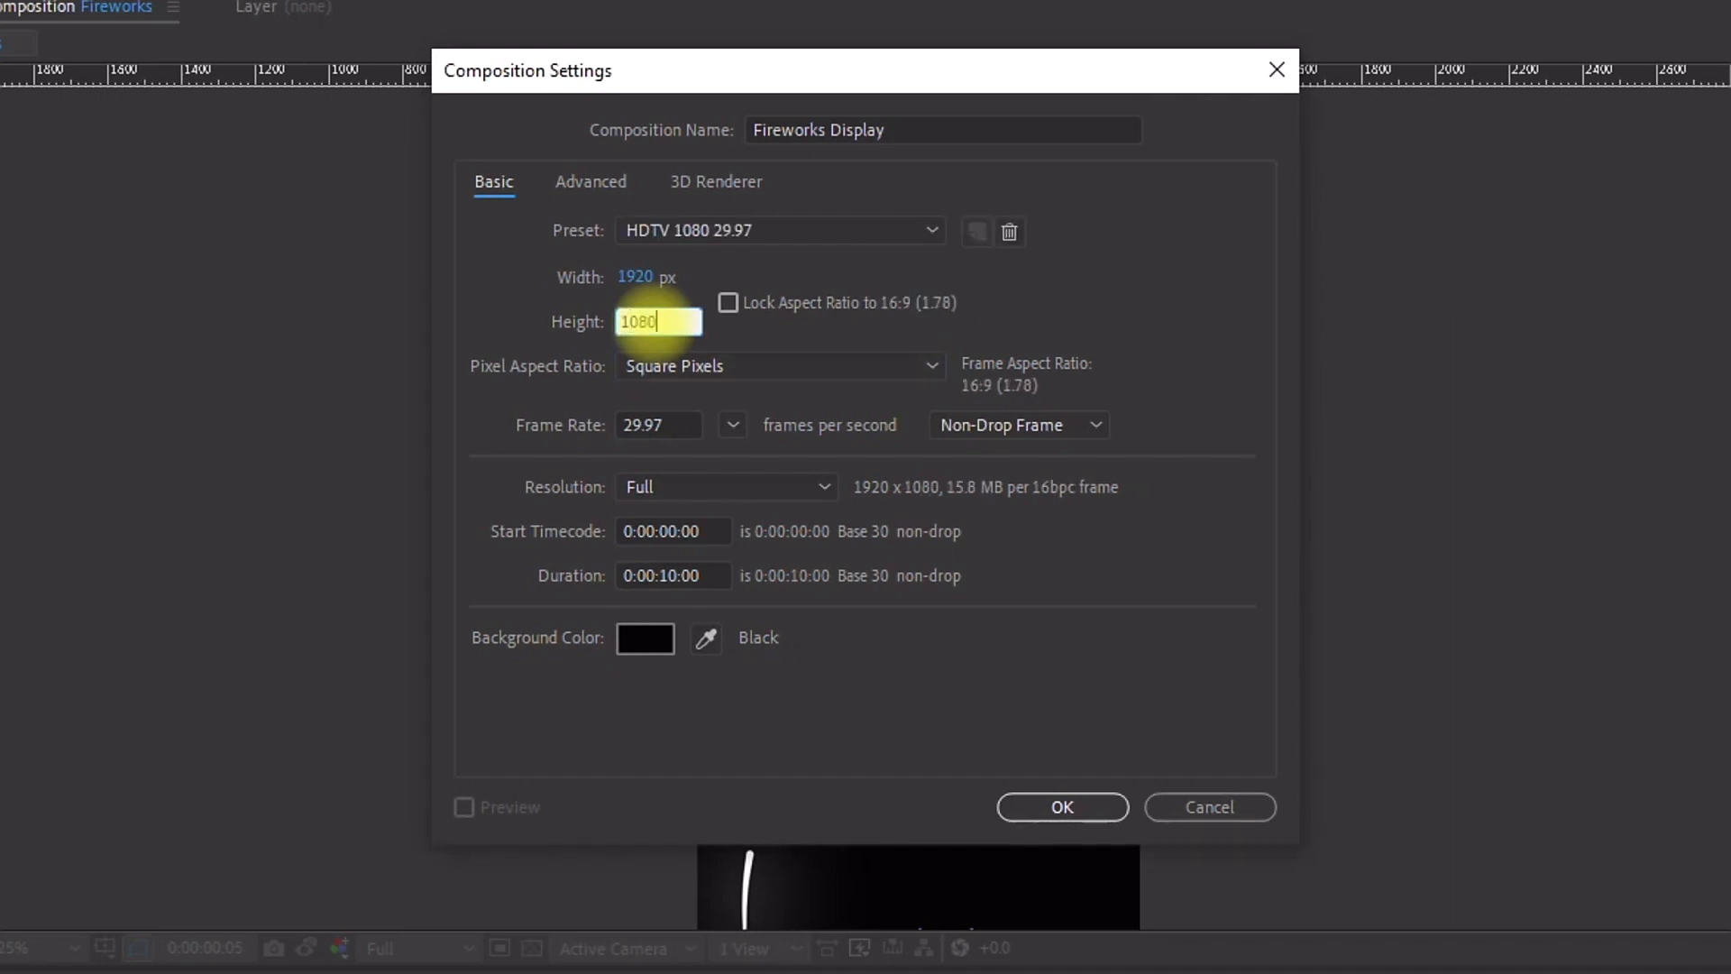
pyautogui.click(831, 640)
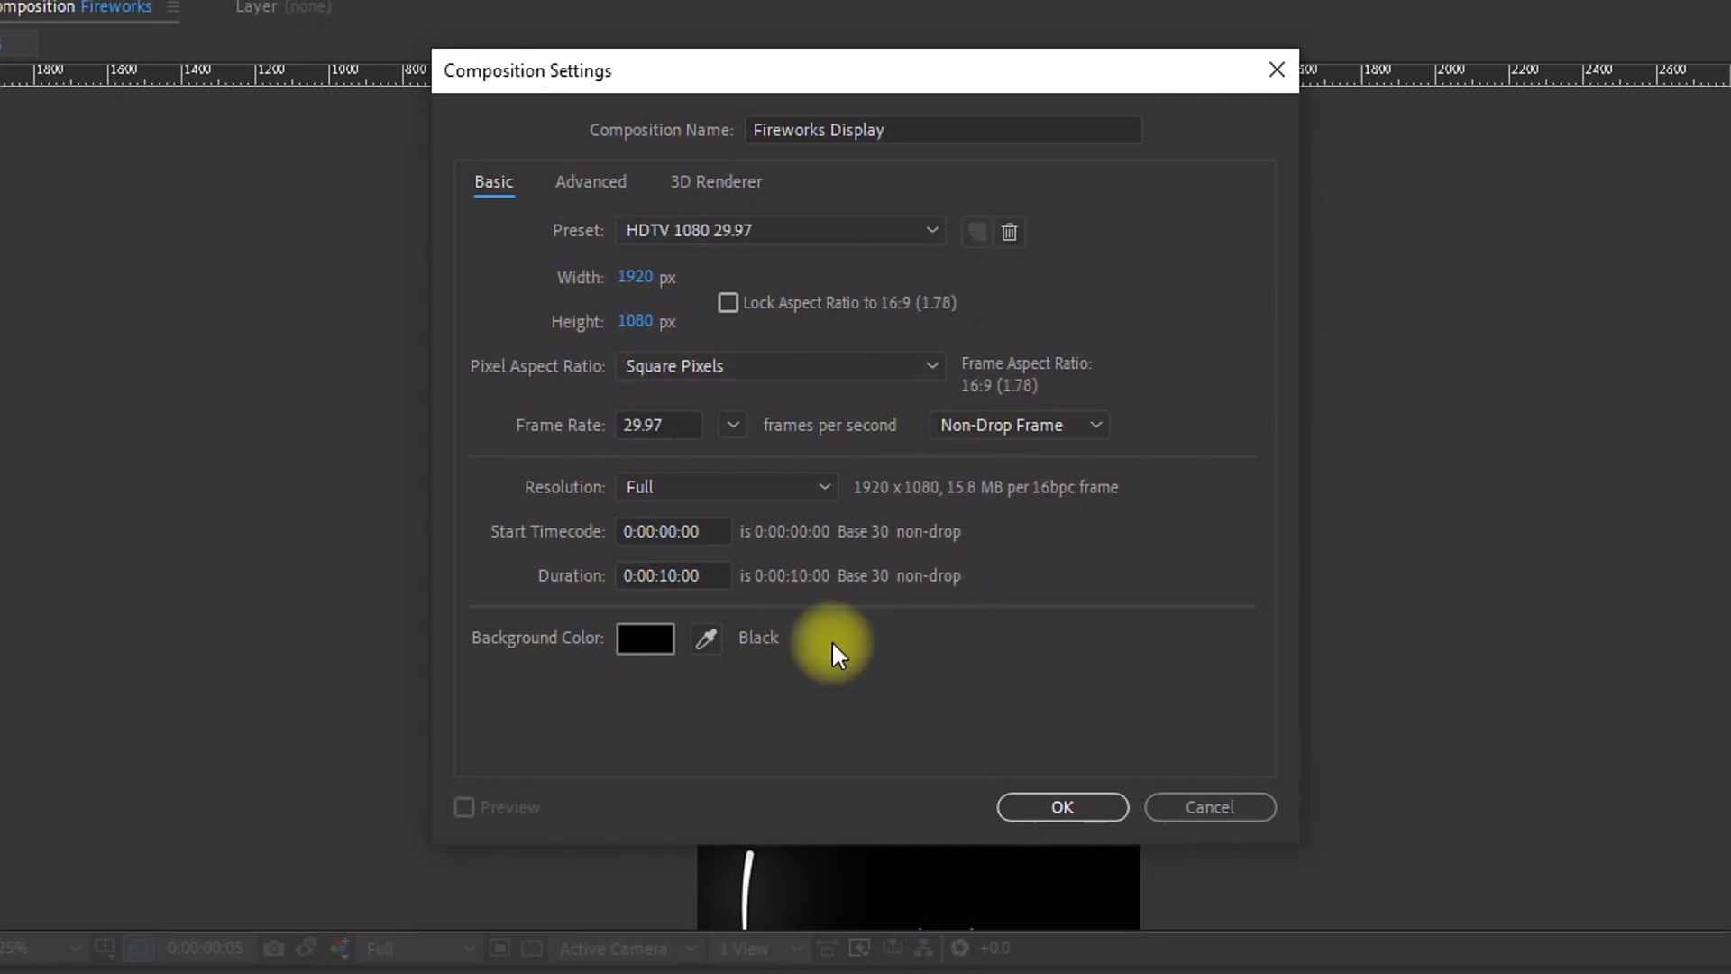
pyautogui.click(1078, 807)
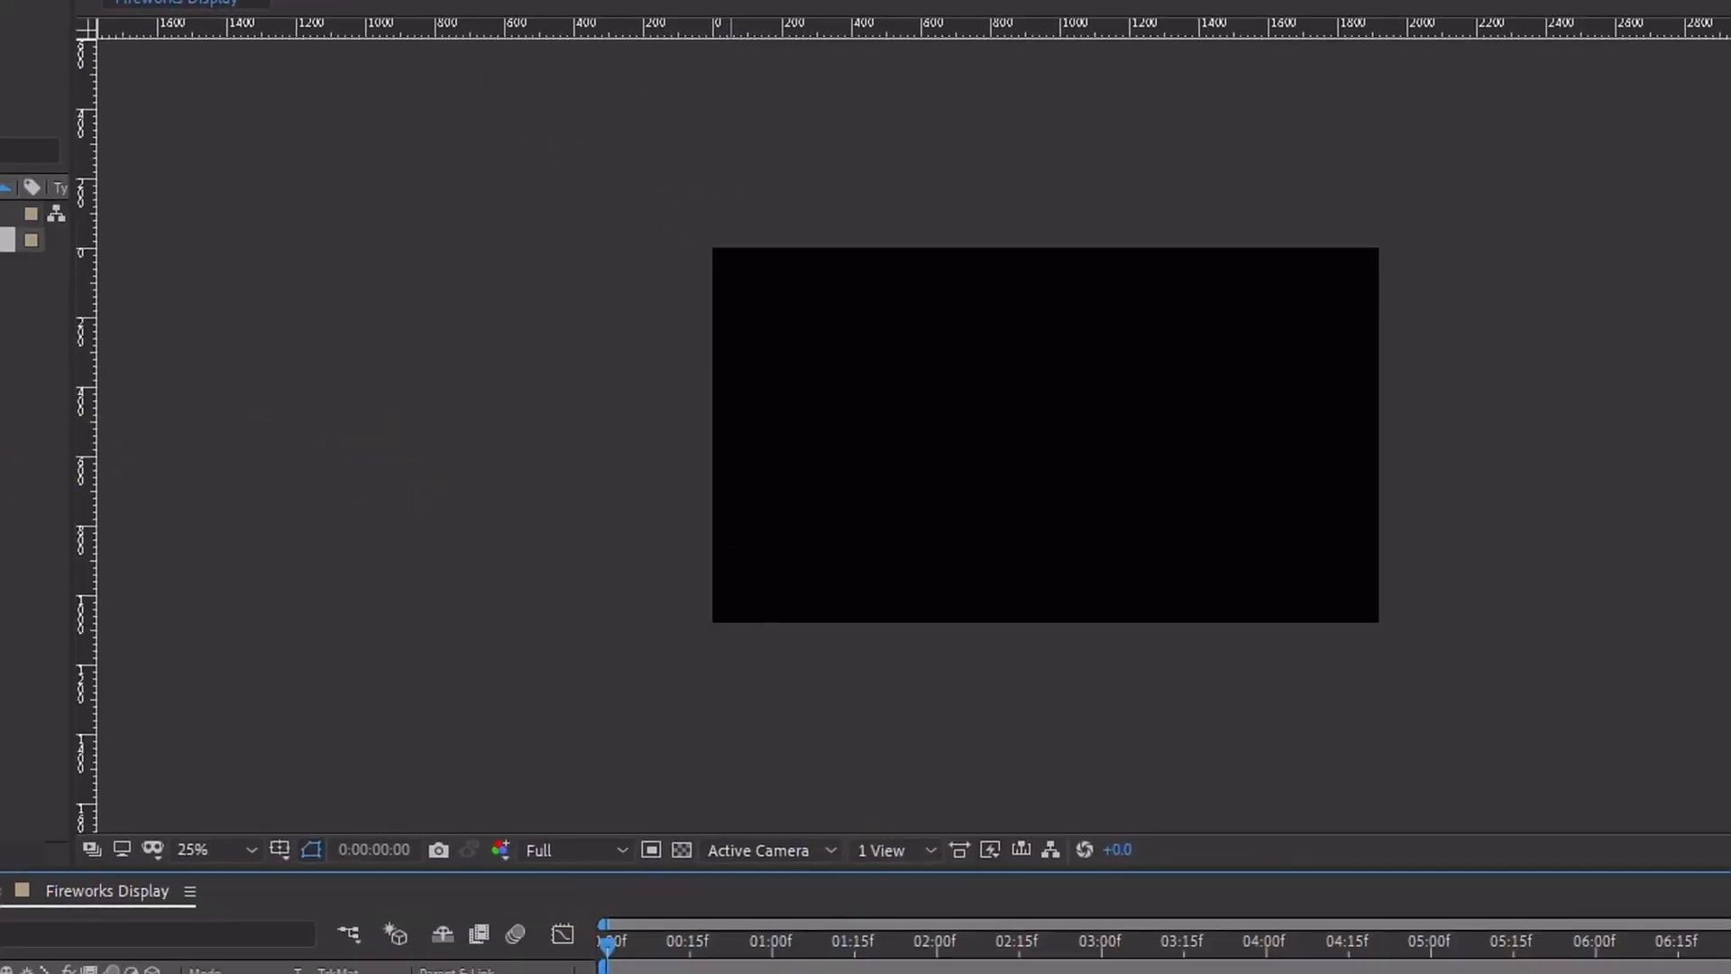
# Step: Add the Fireworks composition to the Fireworks Display timeline and turn on Collapse Transformations
pyautogui.moveTo(42, 123); pyautogui.dragTo(216, 861)
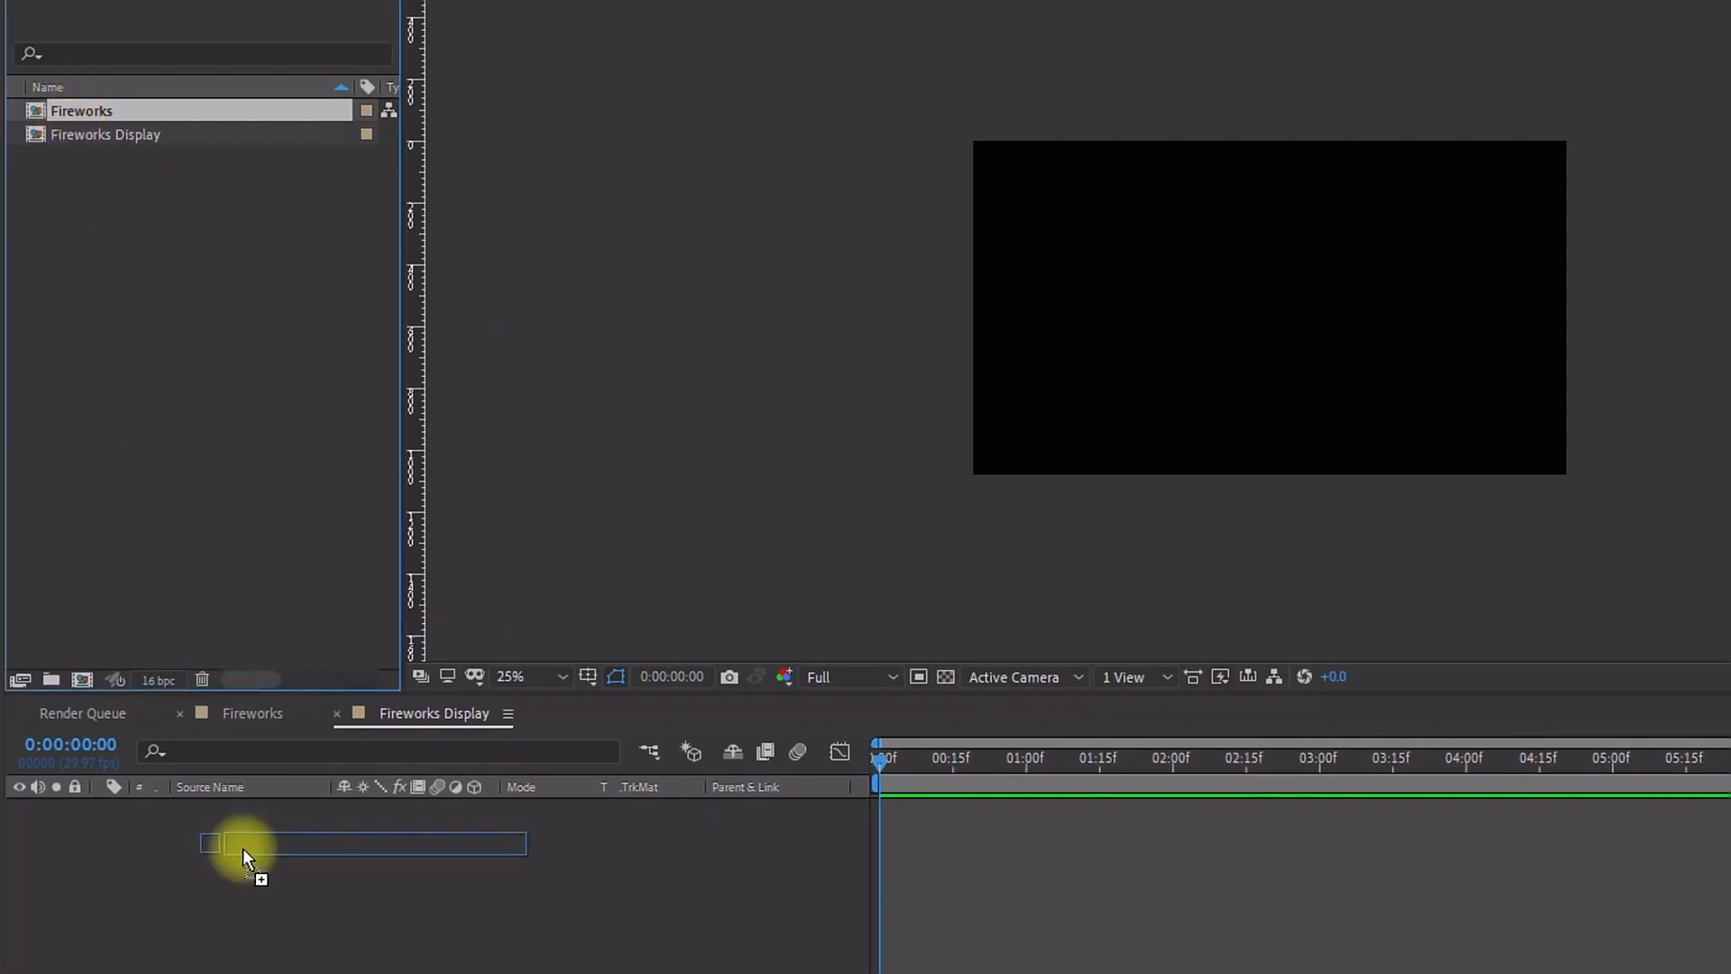
pyautogui.moveTo(216, 861); pyautogui.dragTo(217, 861)
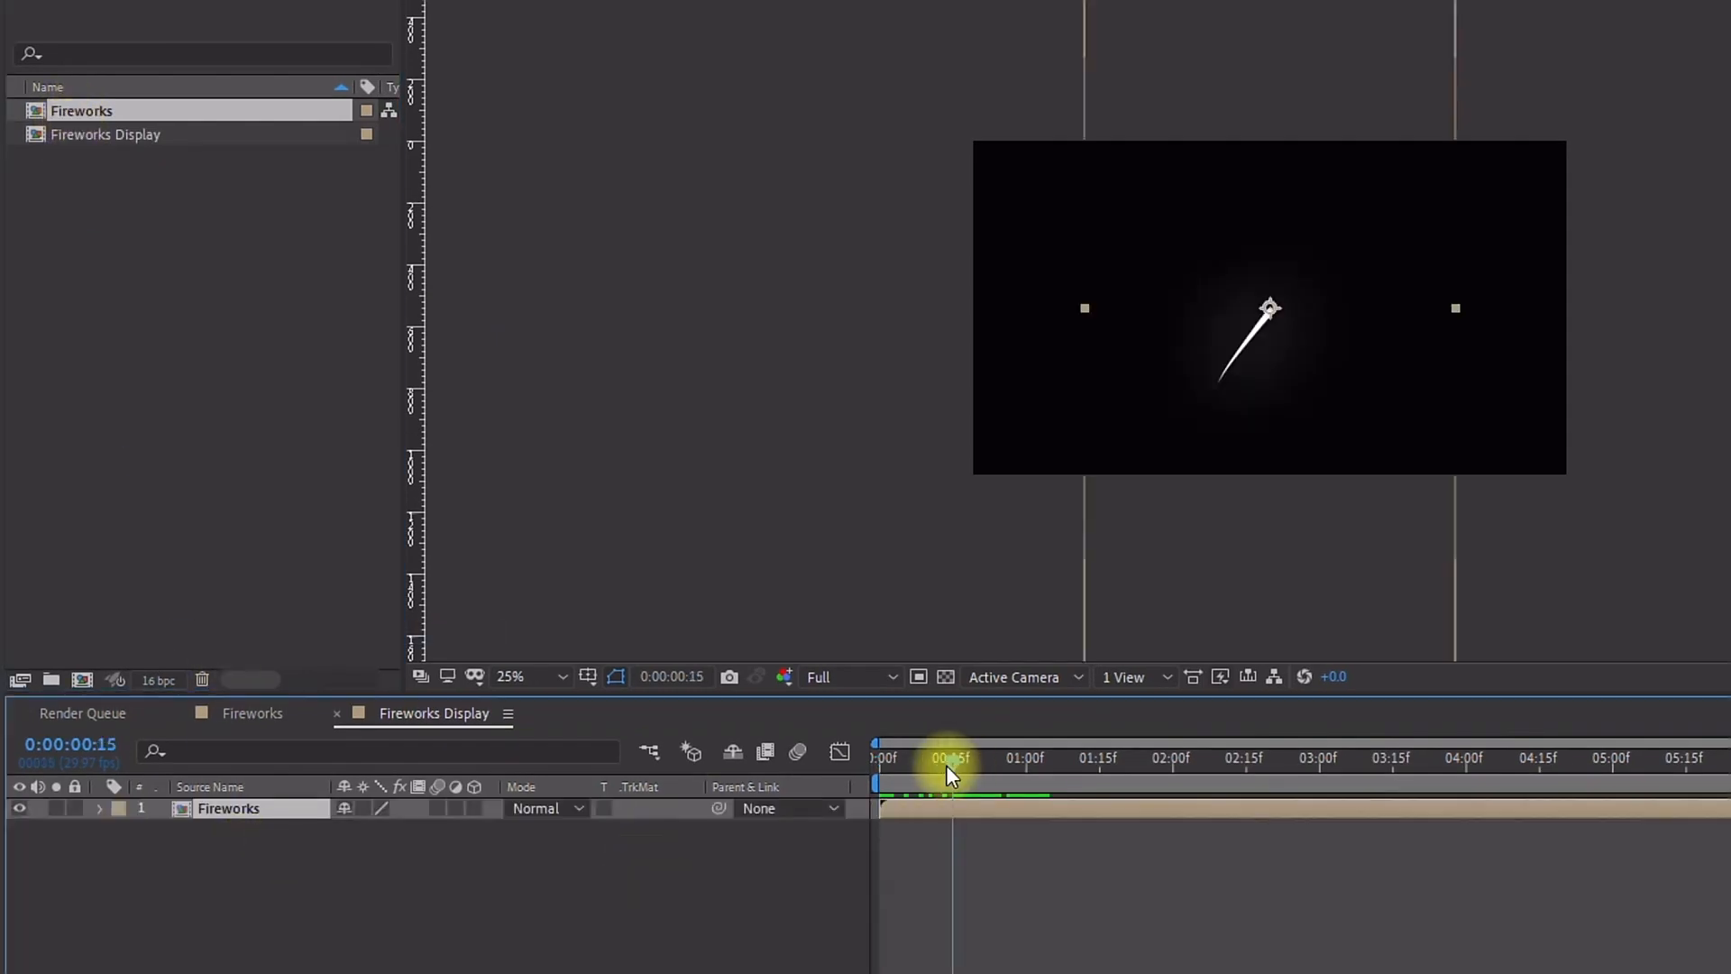
pyautogui.moveTo(949, 771); pyautogui.dragTo(1046, 758)
pyautogui.press('.')
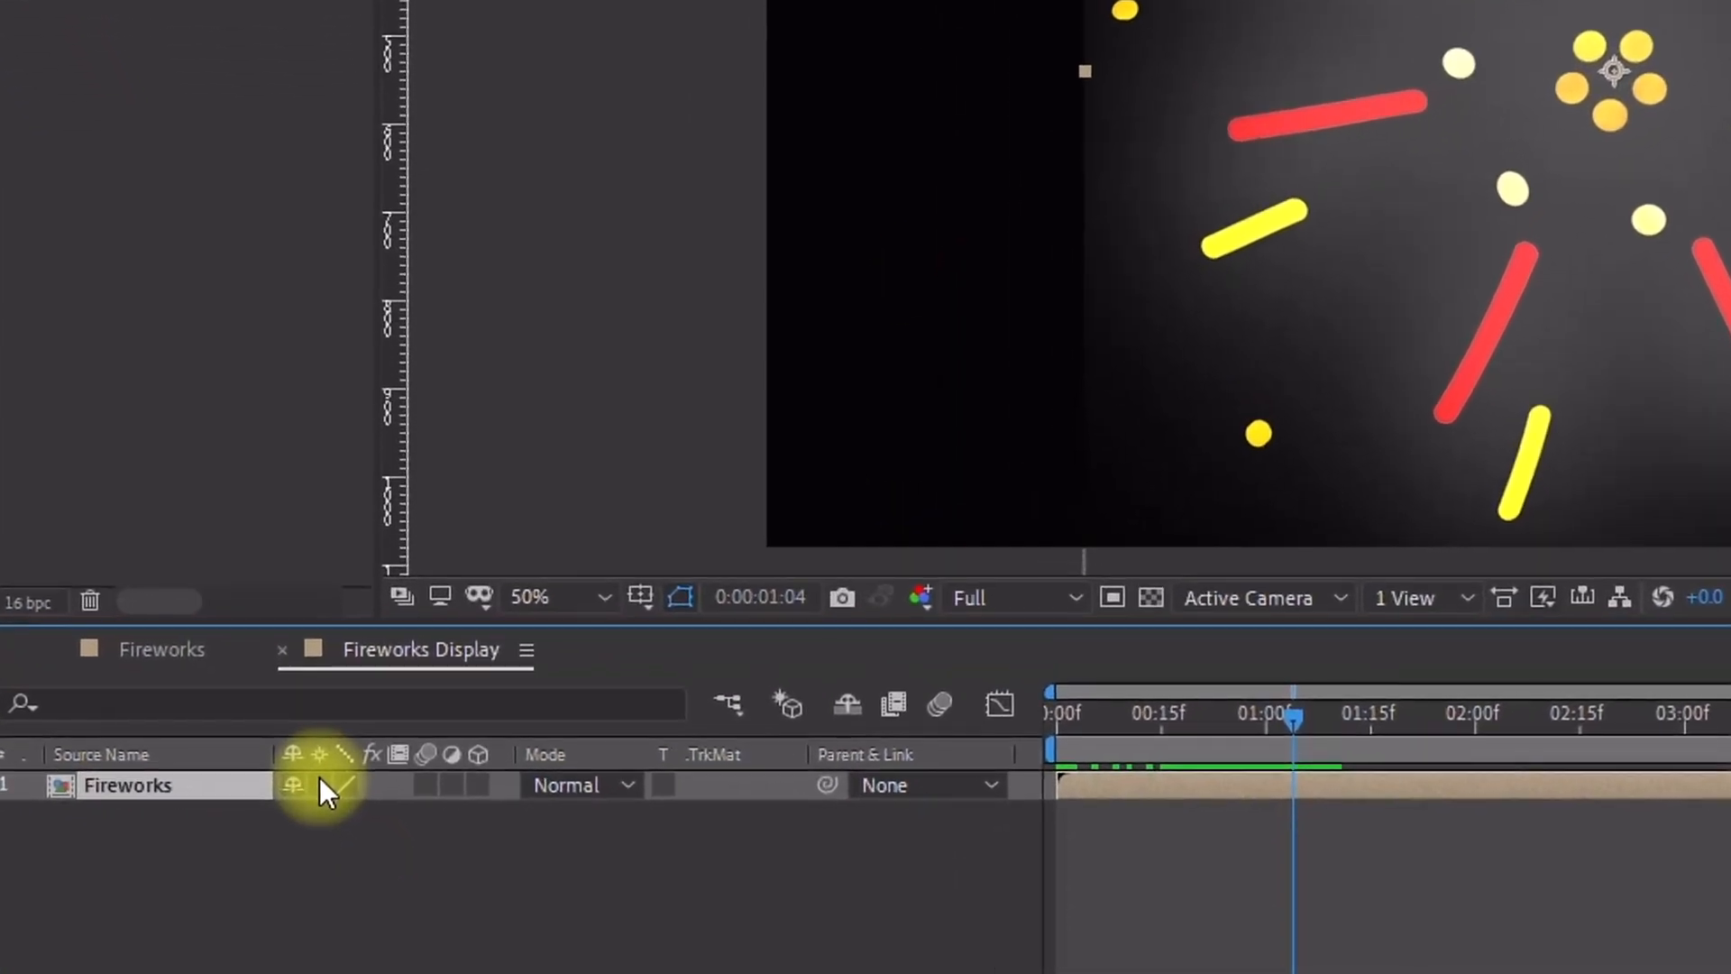
pyautogui.click(353, 804)
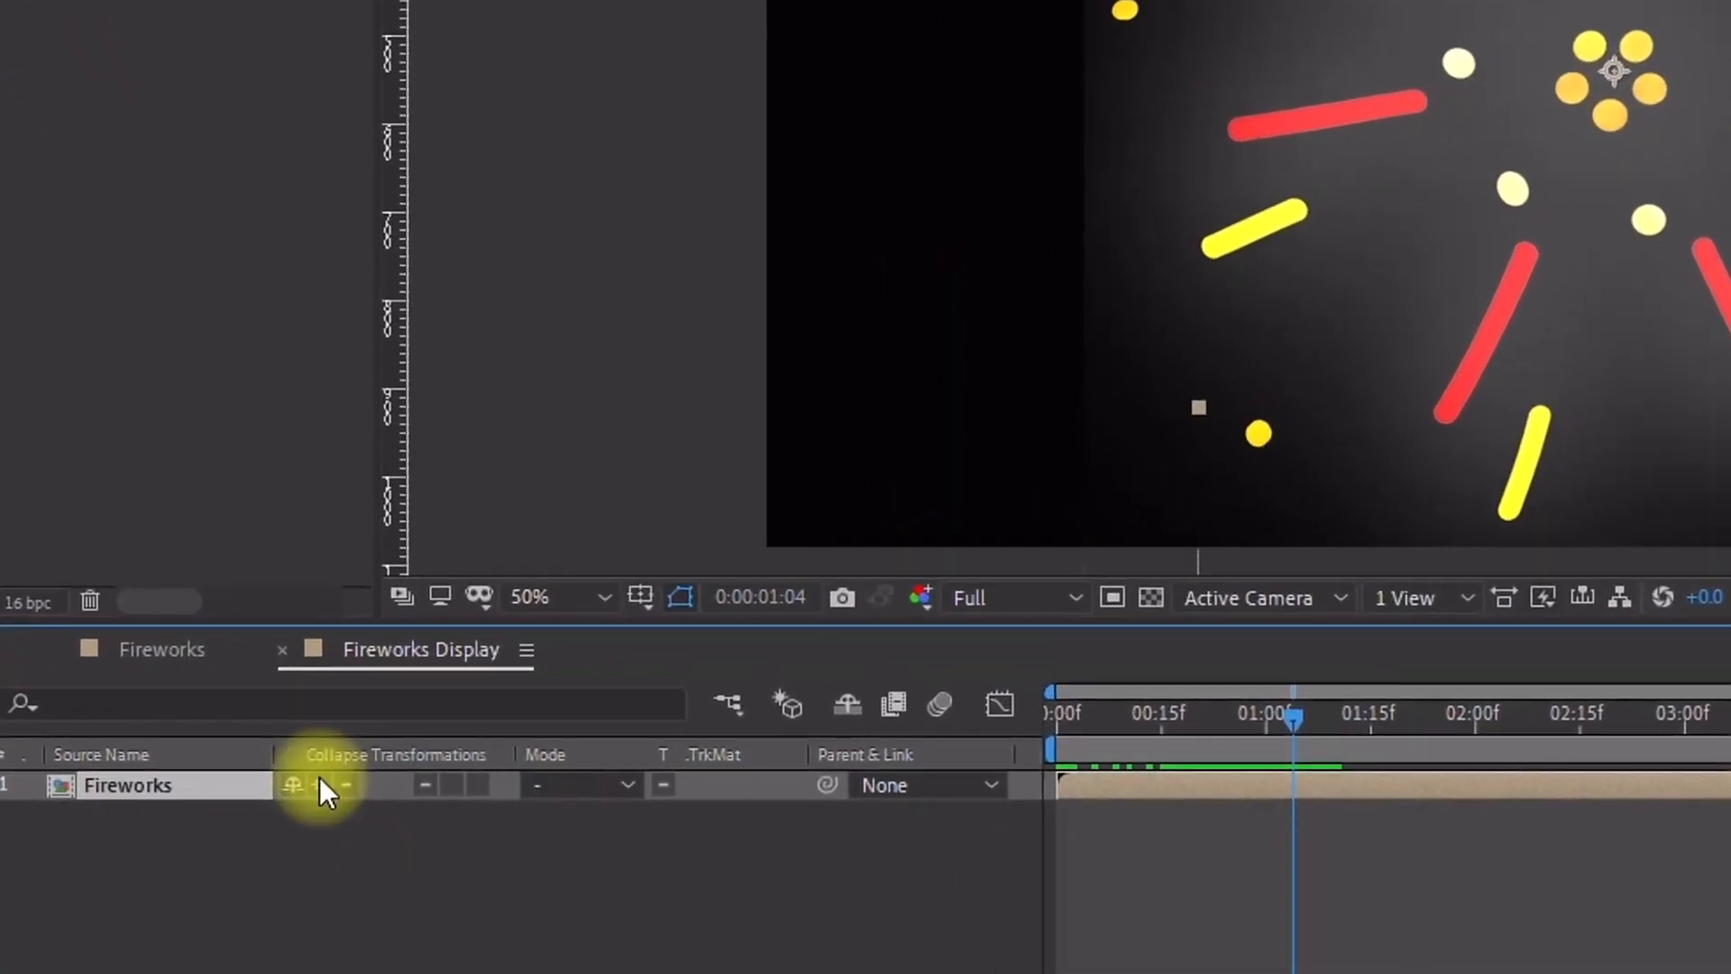
# Step: Scale the Fireworks layer to 30% and move it toward the left of the frame
pyautogui.moveTo(1267, 711); pyautogui.dragTo(1138, 732)
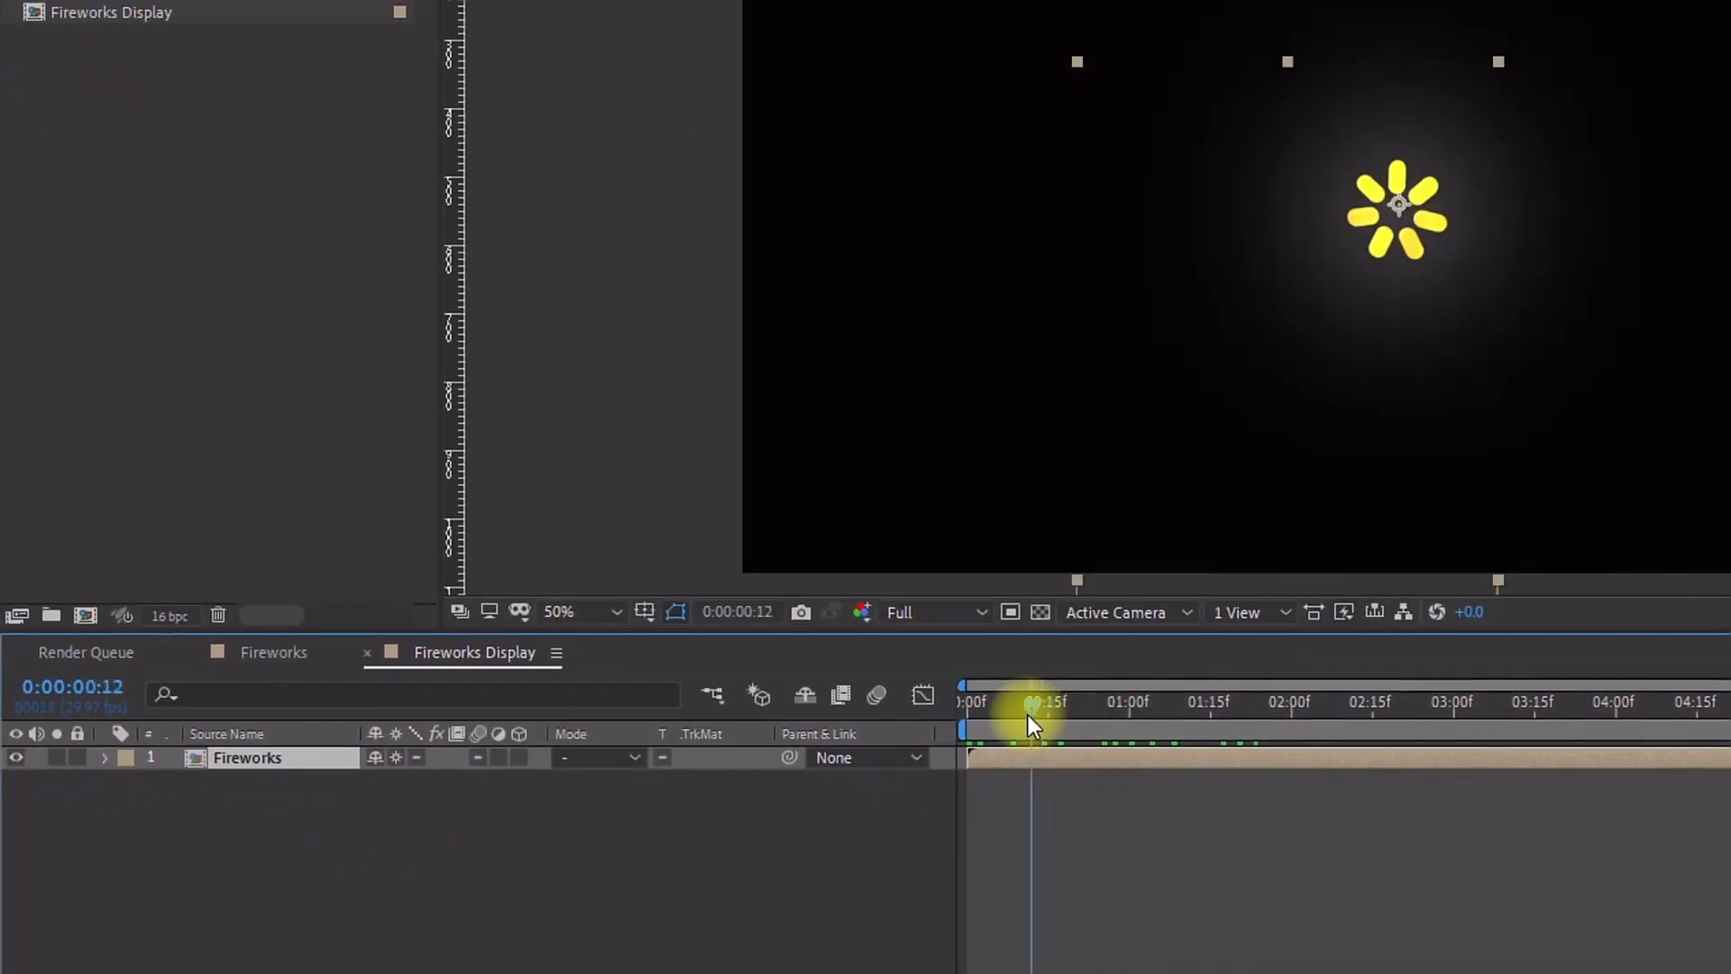
pyautogui.moveTo(1028, 716); pyautogui.dragTo(1087, 713)
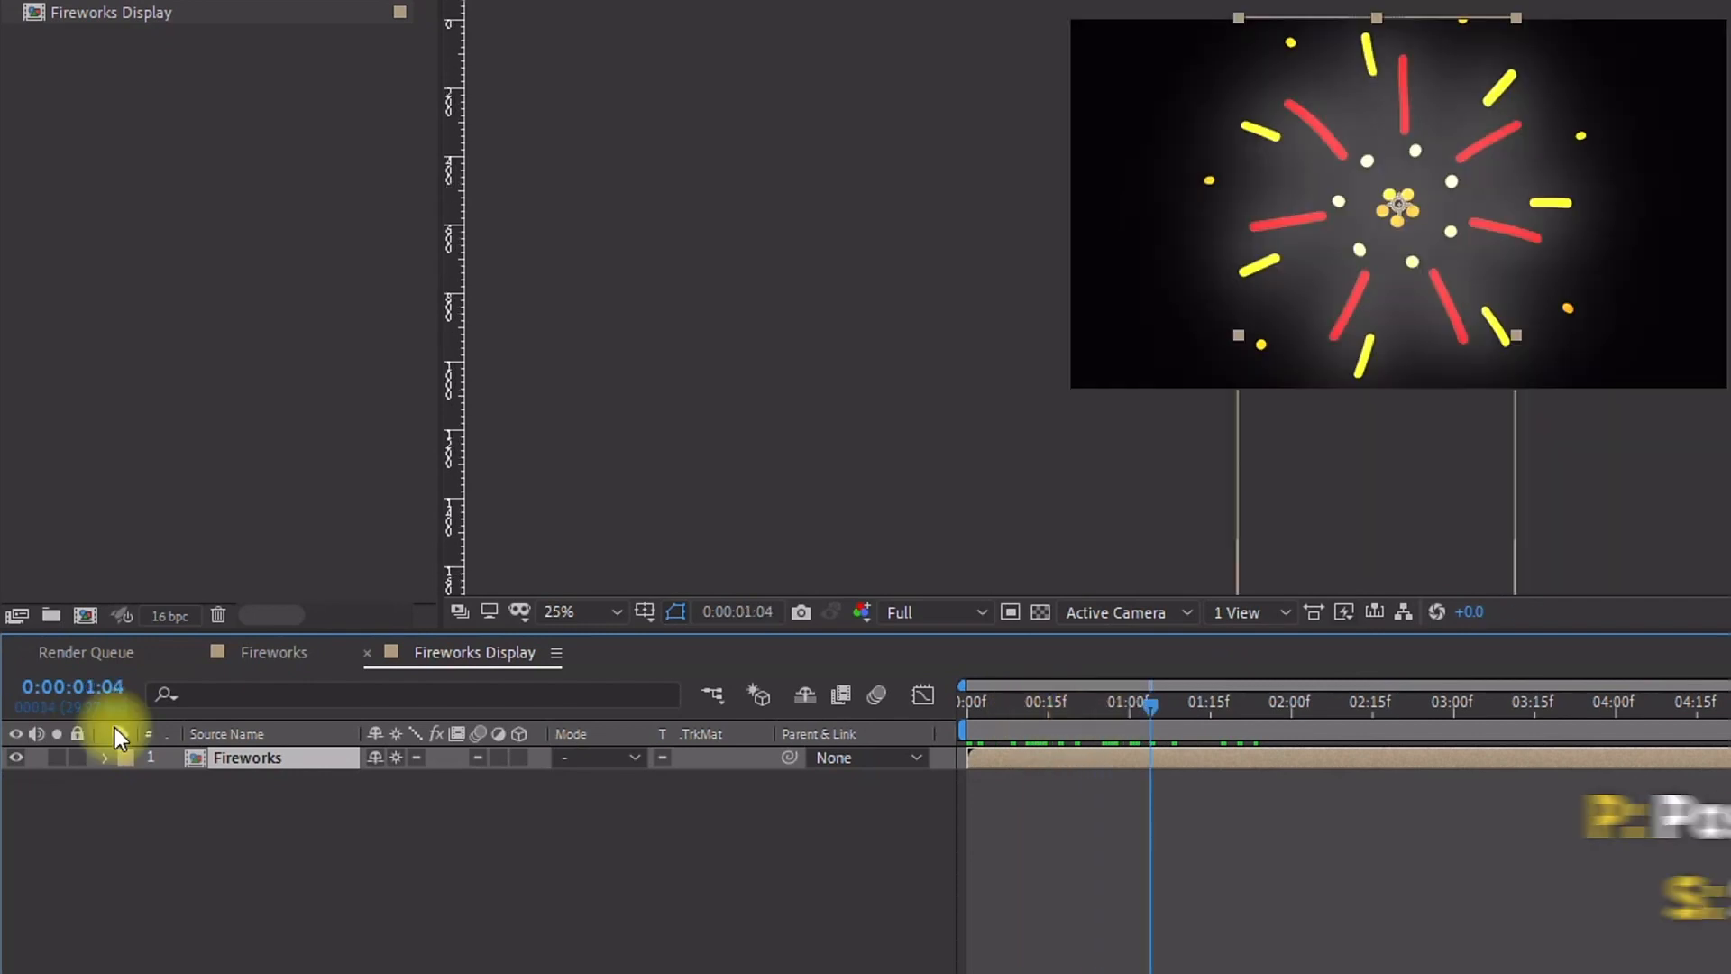
pyautogui.press('p')
pyautogui.hotkey('shift', 's')
pyautogui.click(425, 802)
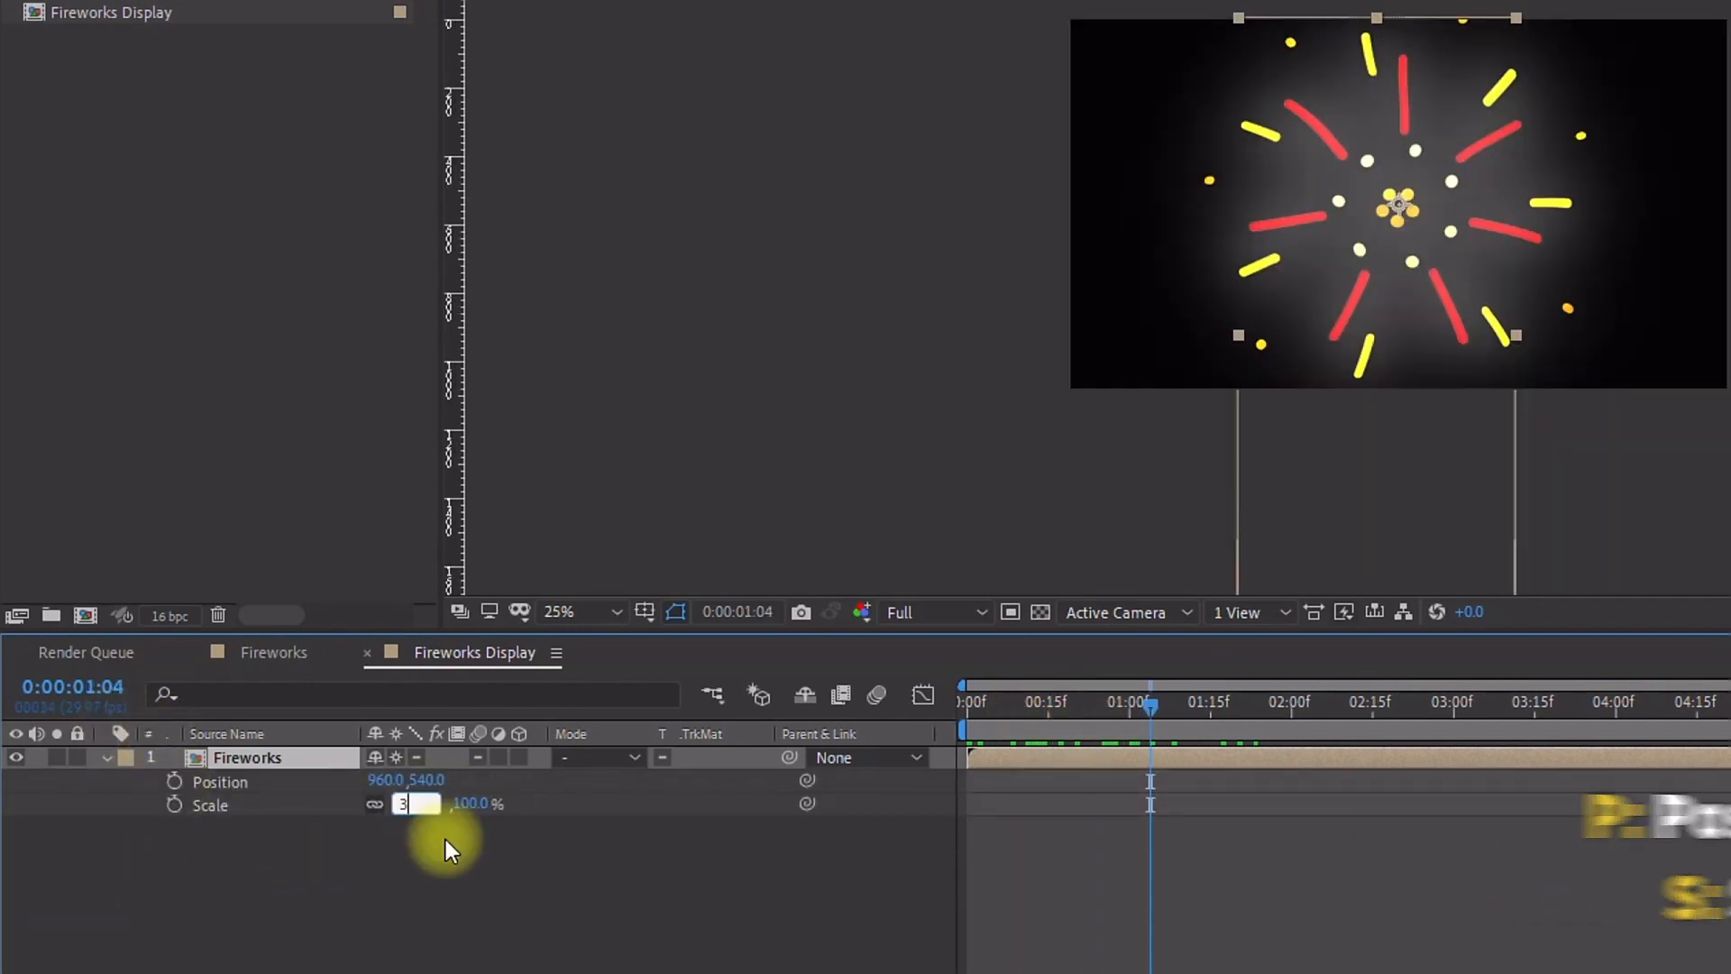
pyautogui.write('30')
pyautogui.press('Return')
pyautogui.moveTo(1407, 208); pyautogui.dragTo(1140, 220)
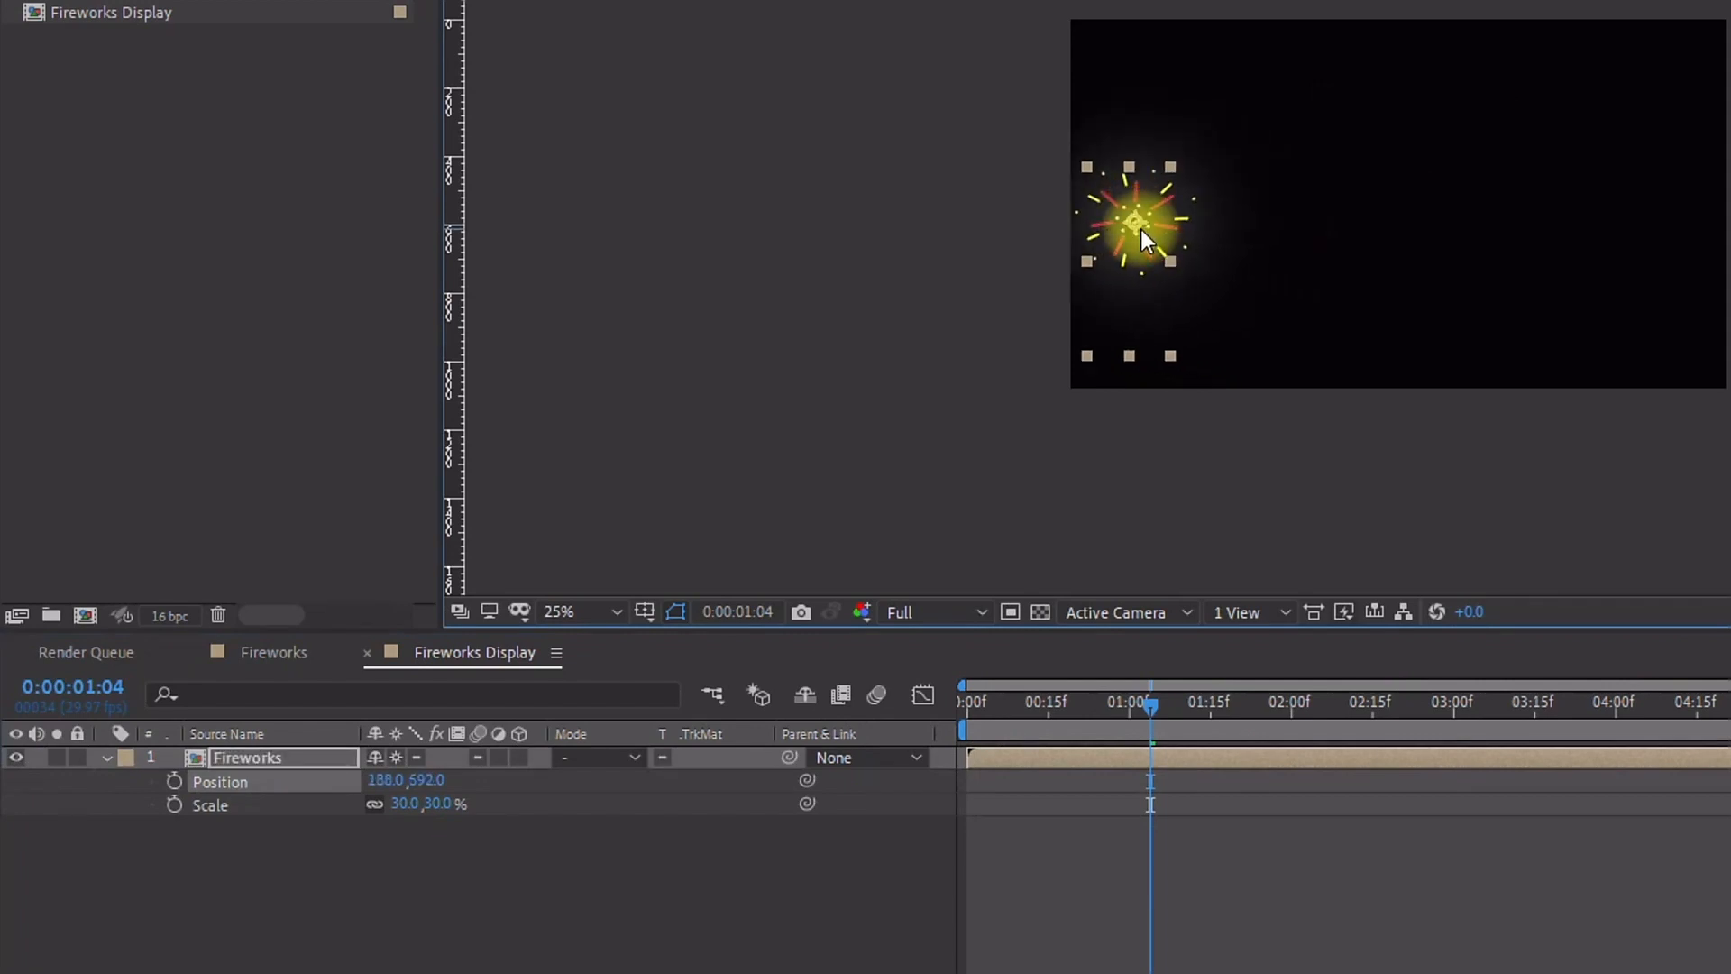
# Step: Duplicate the Fireworks layer six times and spread the copies across the frame
pyautogui.hotkey('ctrl', 'd')
pyautogui.moveTo(1132, 222); pyautogui.dragTo(1221, 246)
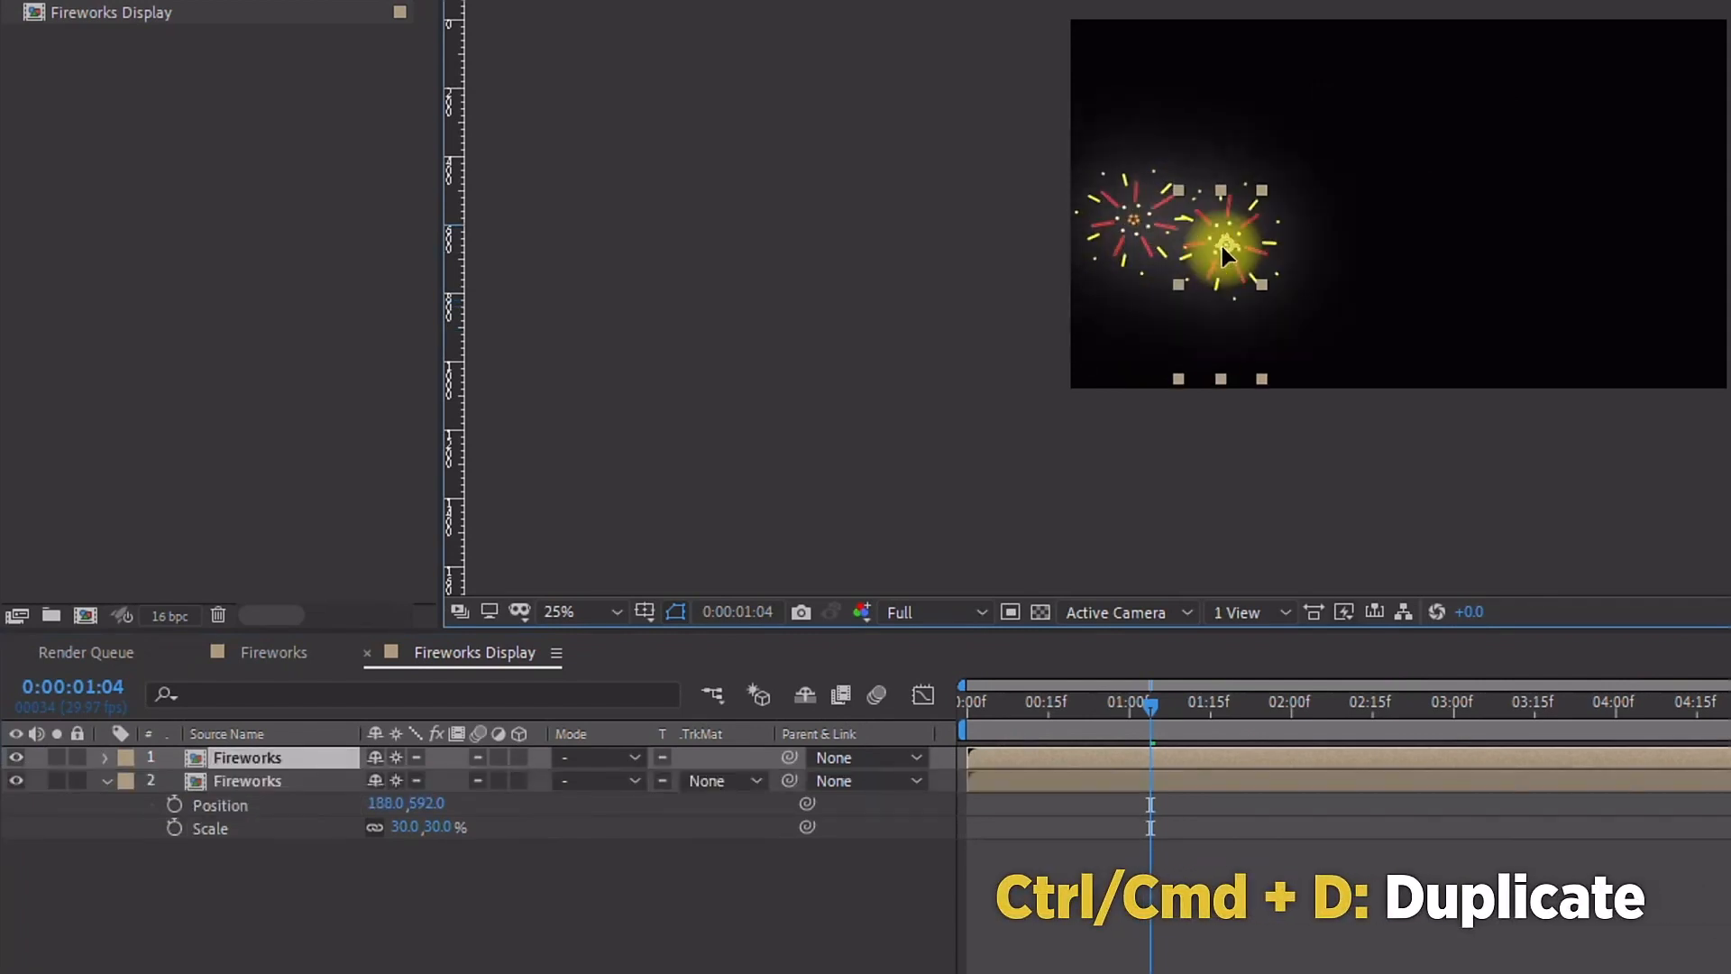
pyautogui.hotkey('ctrl', 'd')
pyautogui.moveTo(1281, 196); pyautogui.dragTo(1298, 165)
pyautogui.hotkey('ctrl', 'd')
pyautogui.moveTo(1298, 165); pyautogui.dragTo(1640, 96)
pyautogui.hotkey('ctrl', 'd')
pyautogui.hotkey('ctrl', 'd')
pyautogui.hotkey('ctrl', 'd')
pyautogui.moveTo(1605, 242); pyautogui.dragTo(1650, 251)
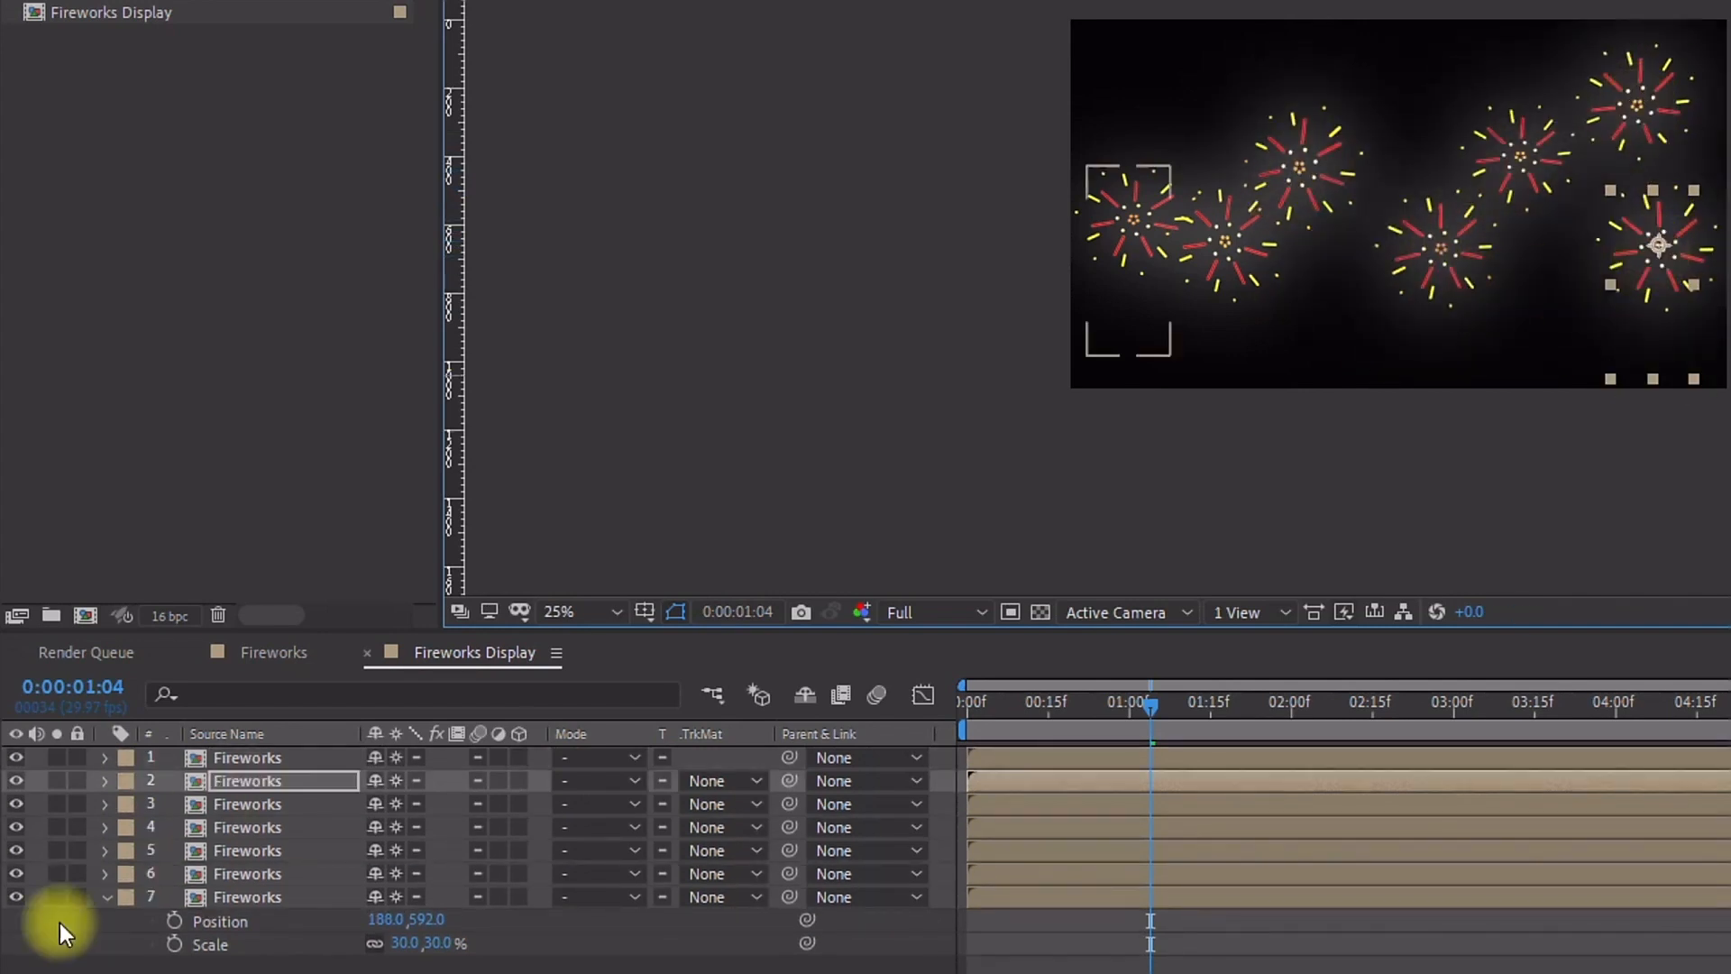
# Step: Reveal the Scale of all Fireworks layers and set layers 1, 3 and 4 to 50%, 20% and 65%
pyautogui.click(237, 758)
pyautogui.keyDown('shift'); pyautogui.click(244, 897); pyautogui.keyUp('shift')
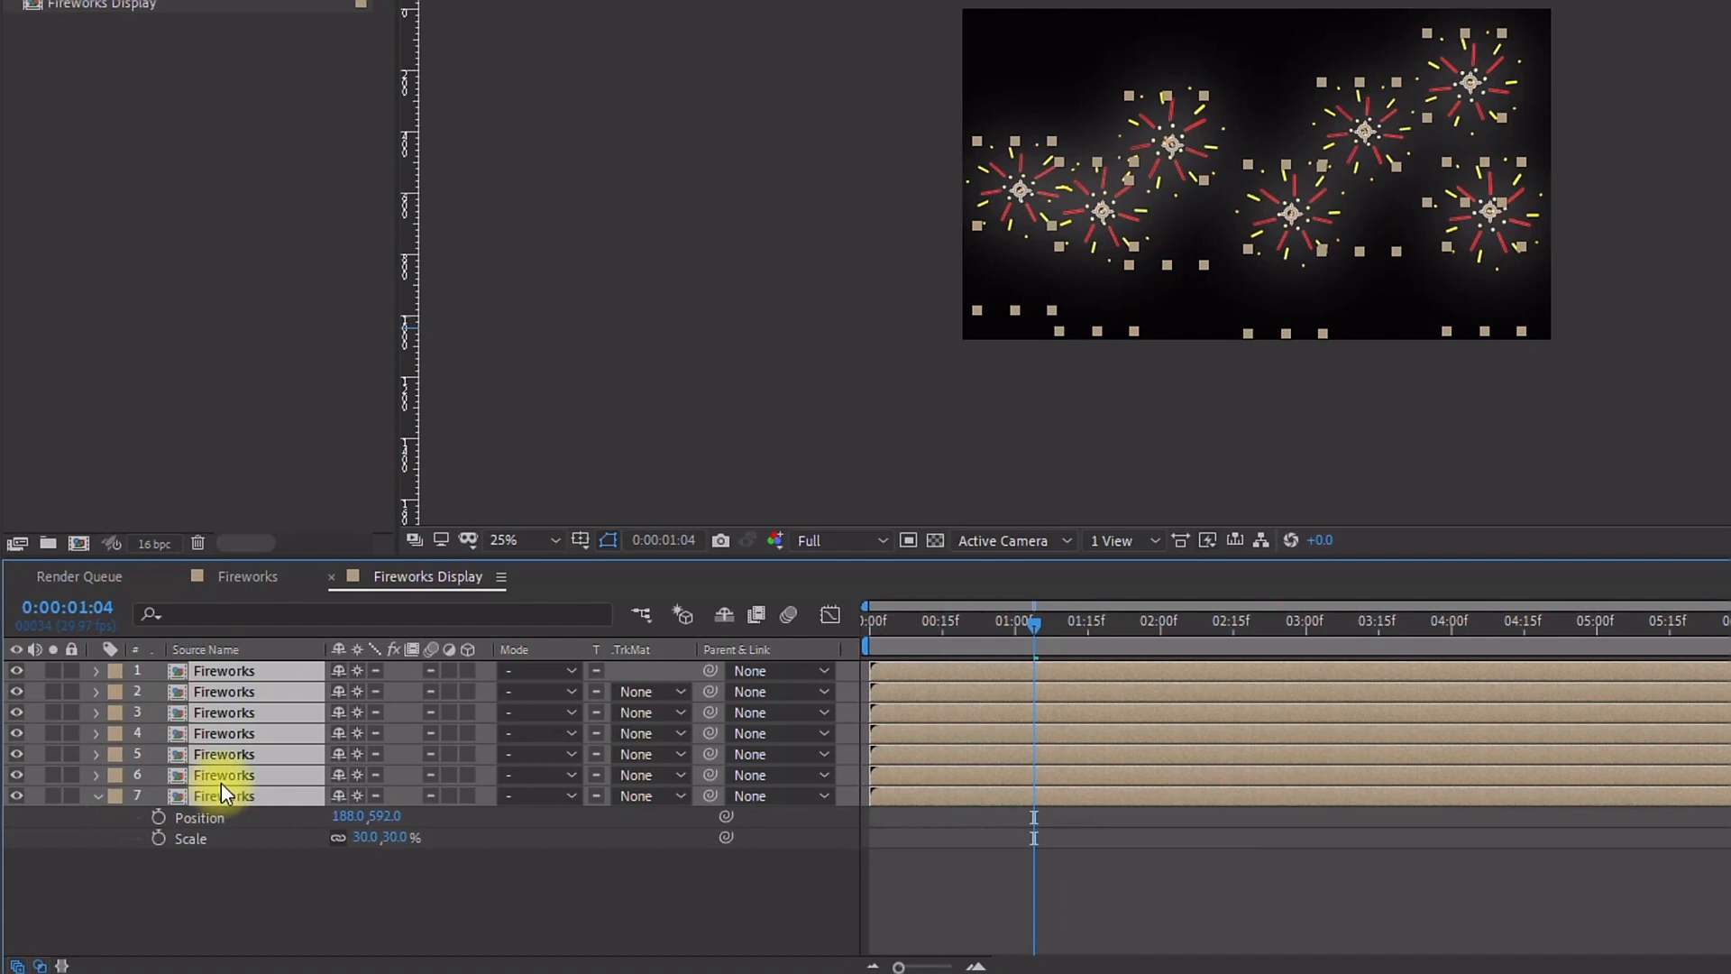
pyautogui.press('s')
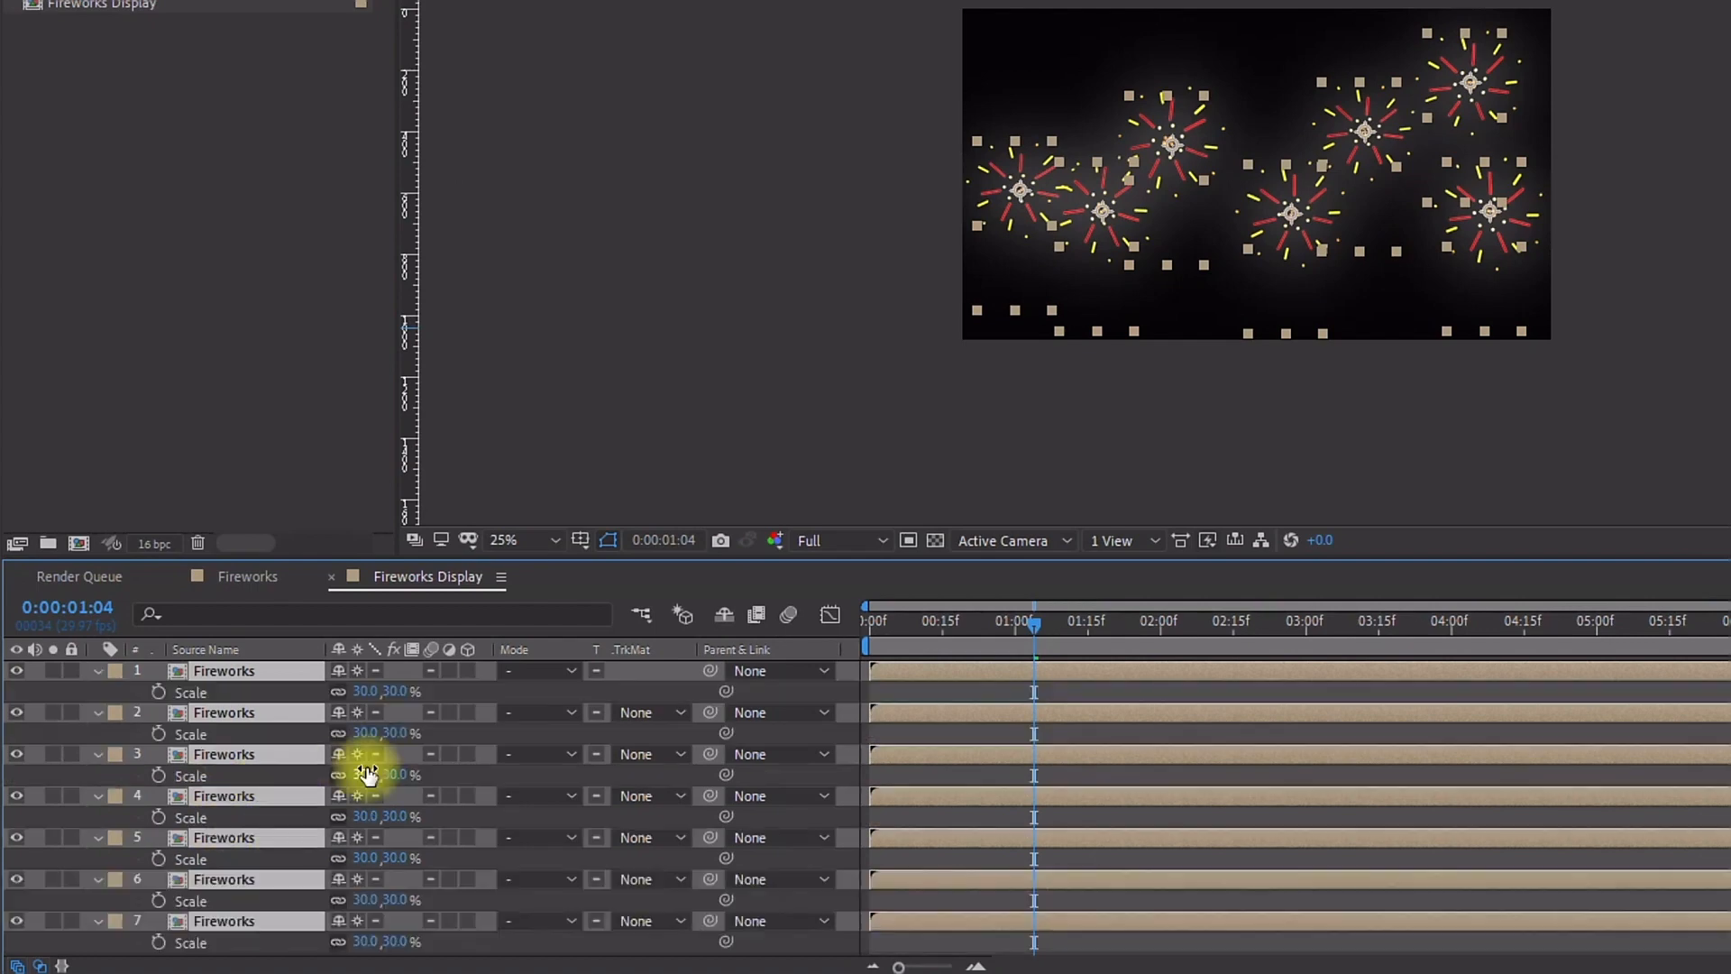
pyautogui.click(365, 688)
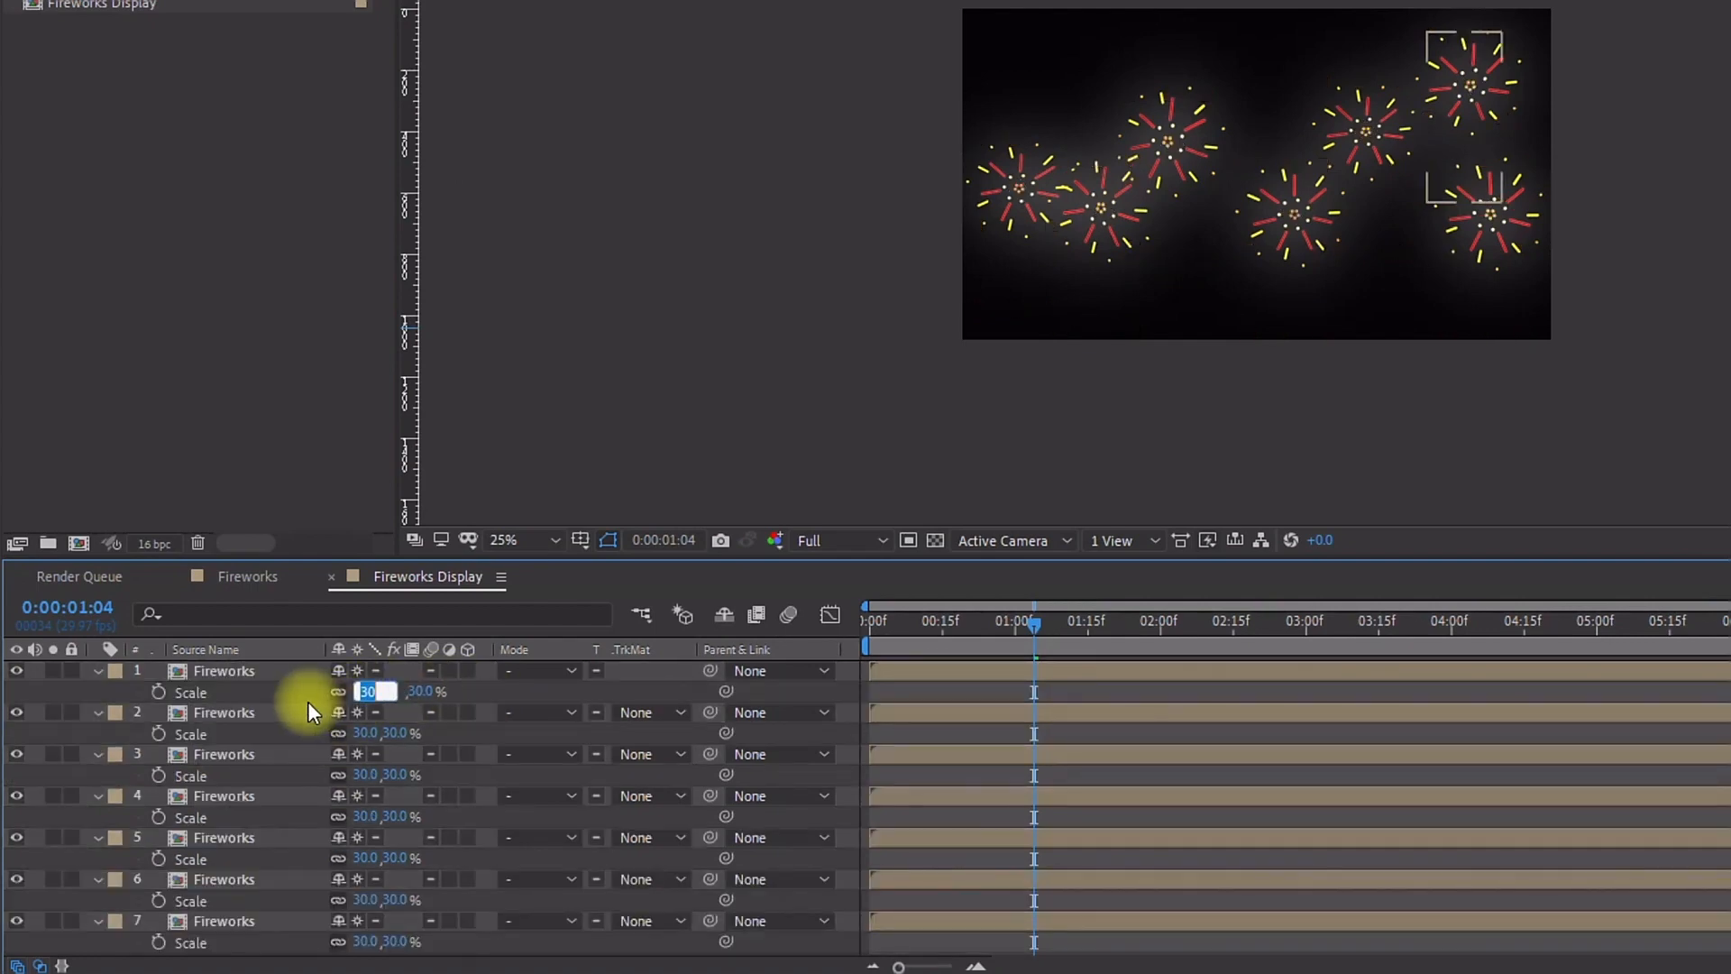
pyautogui.click(367, 774)
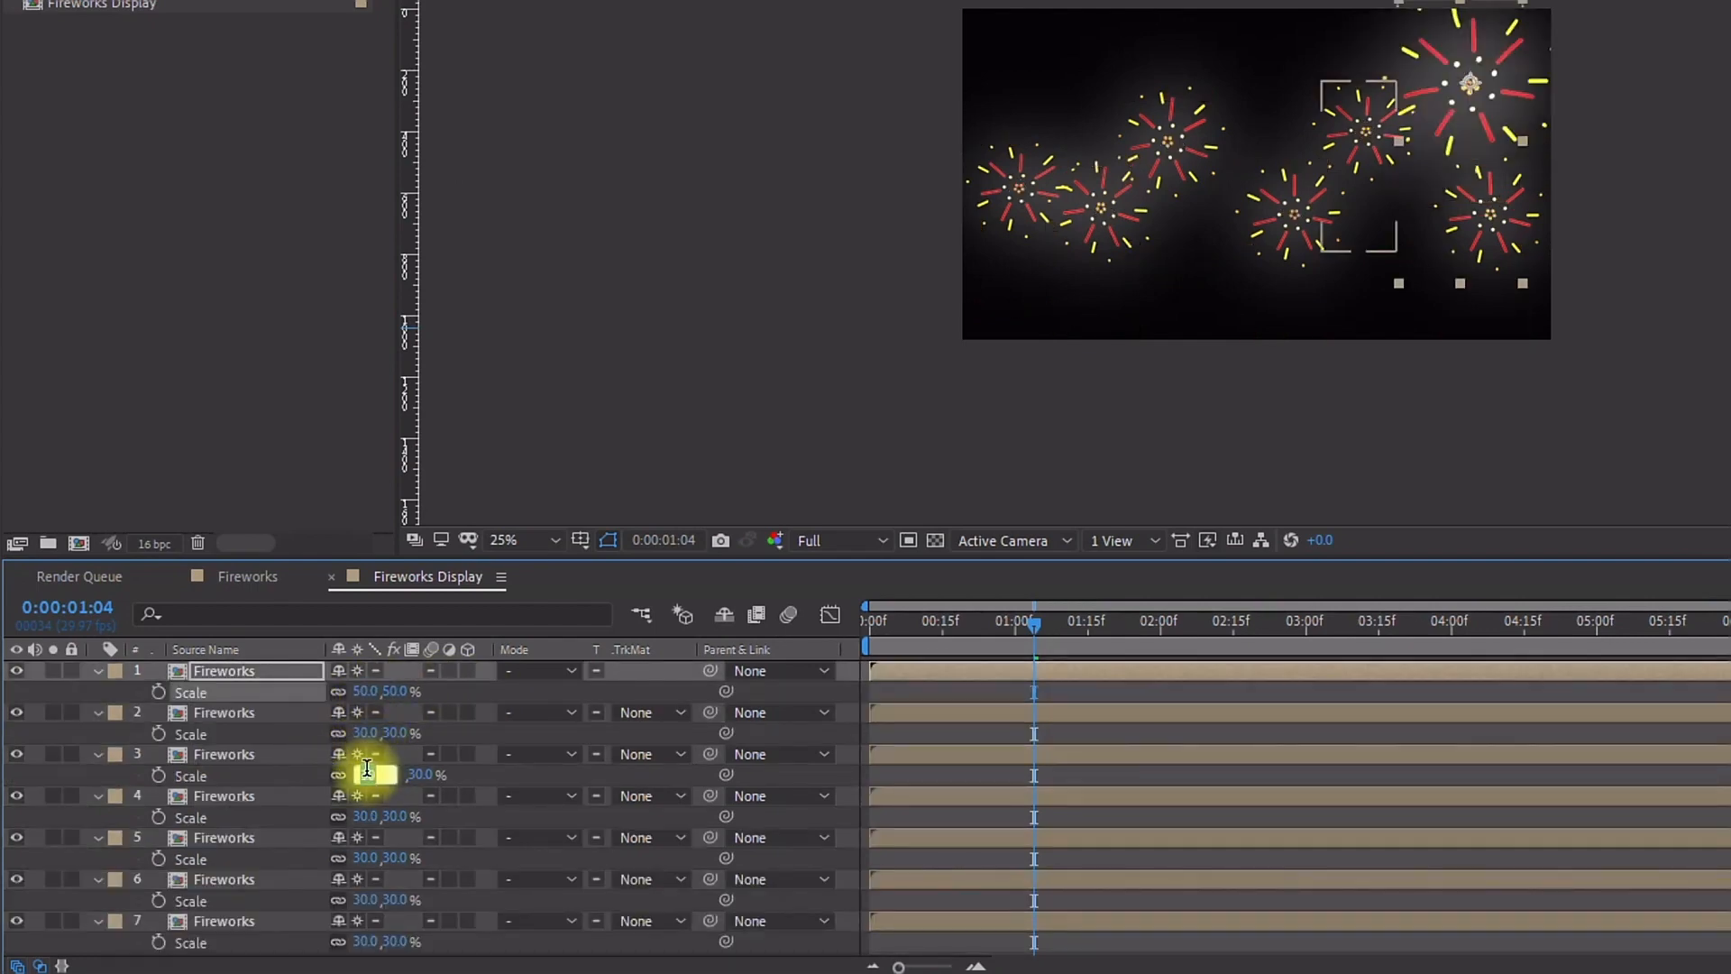
pyautogui.write('20')
pyautogui.click(365, 816)
pyautogui.write('65')
pyautogui.press('Return')
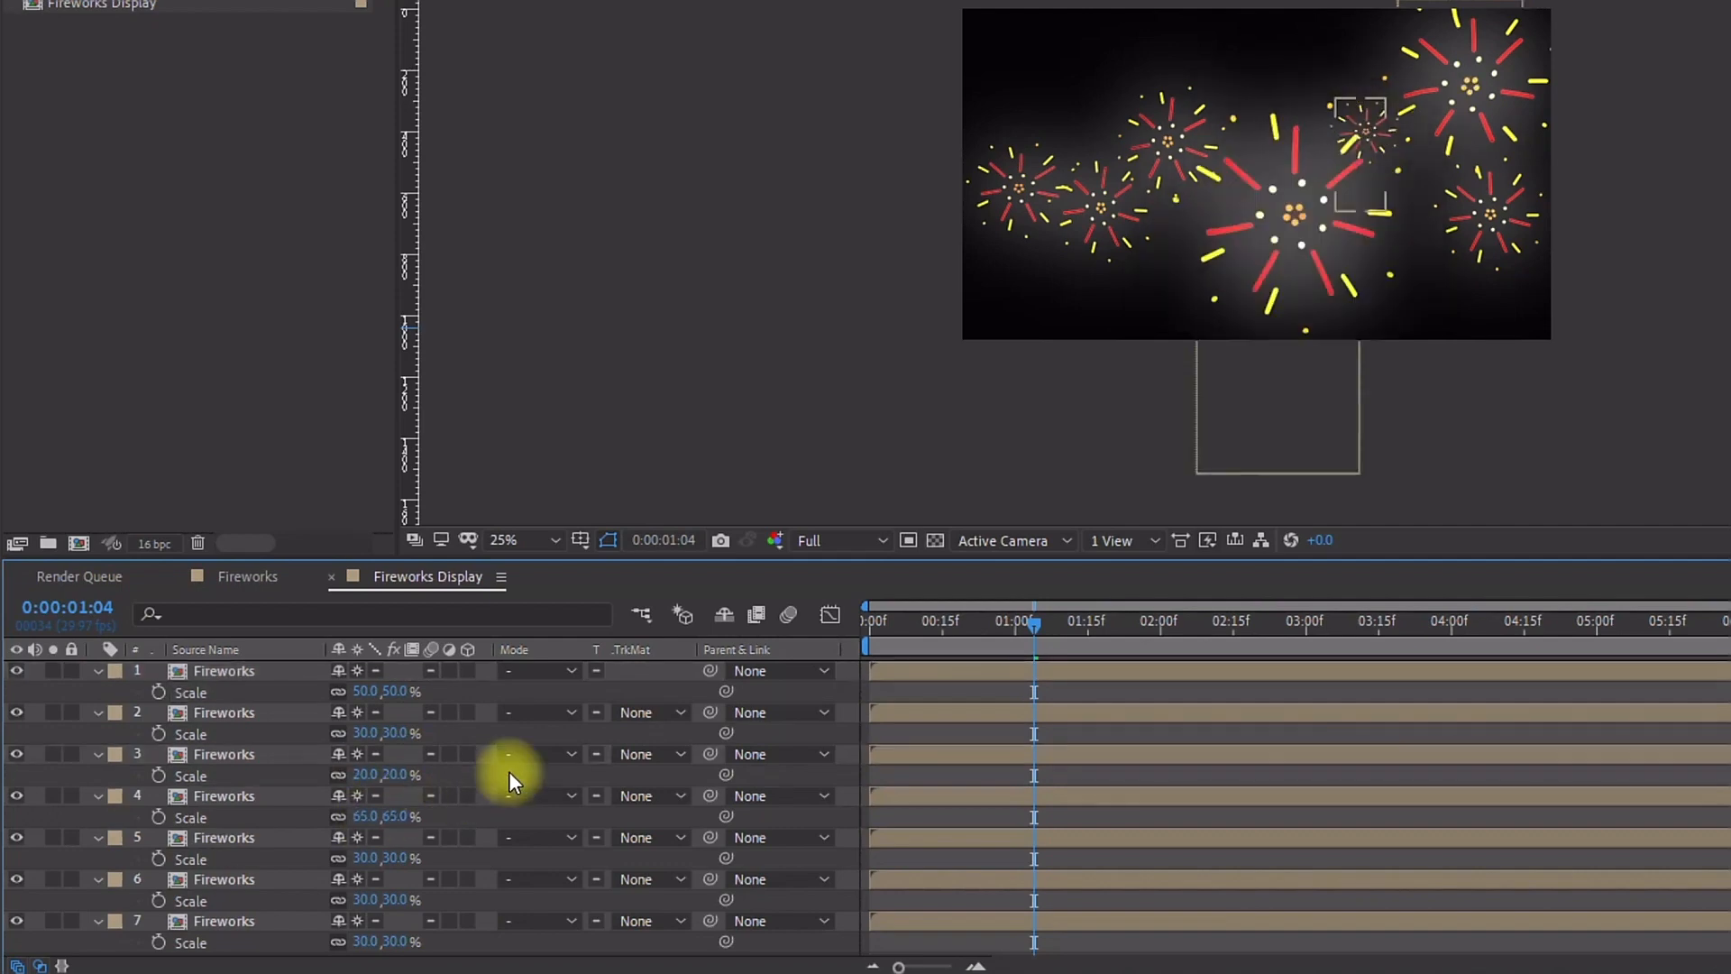
# Step: Set the scale of layers 6 and 7 to 25% and 45%
pyautogui.click(367, 899)
pyautogui.write('25')
pyautogui.click(365, 940)
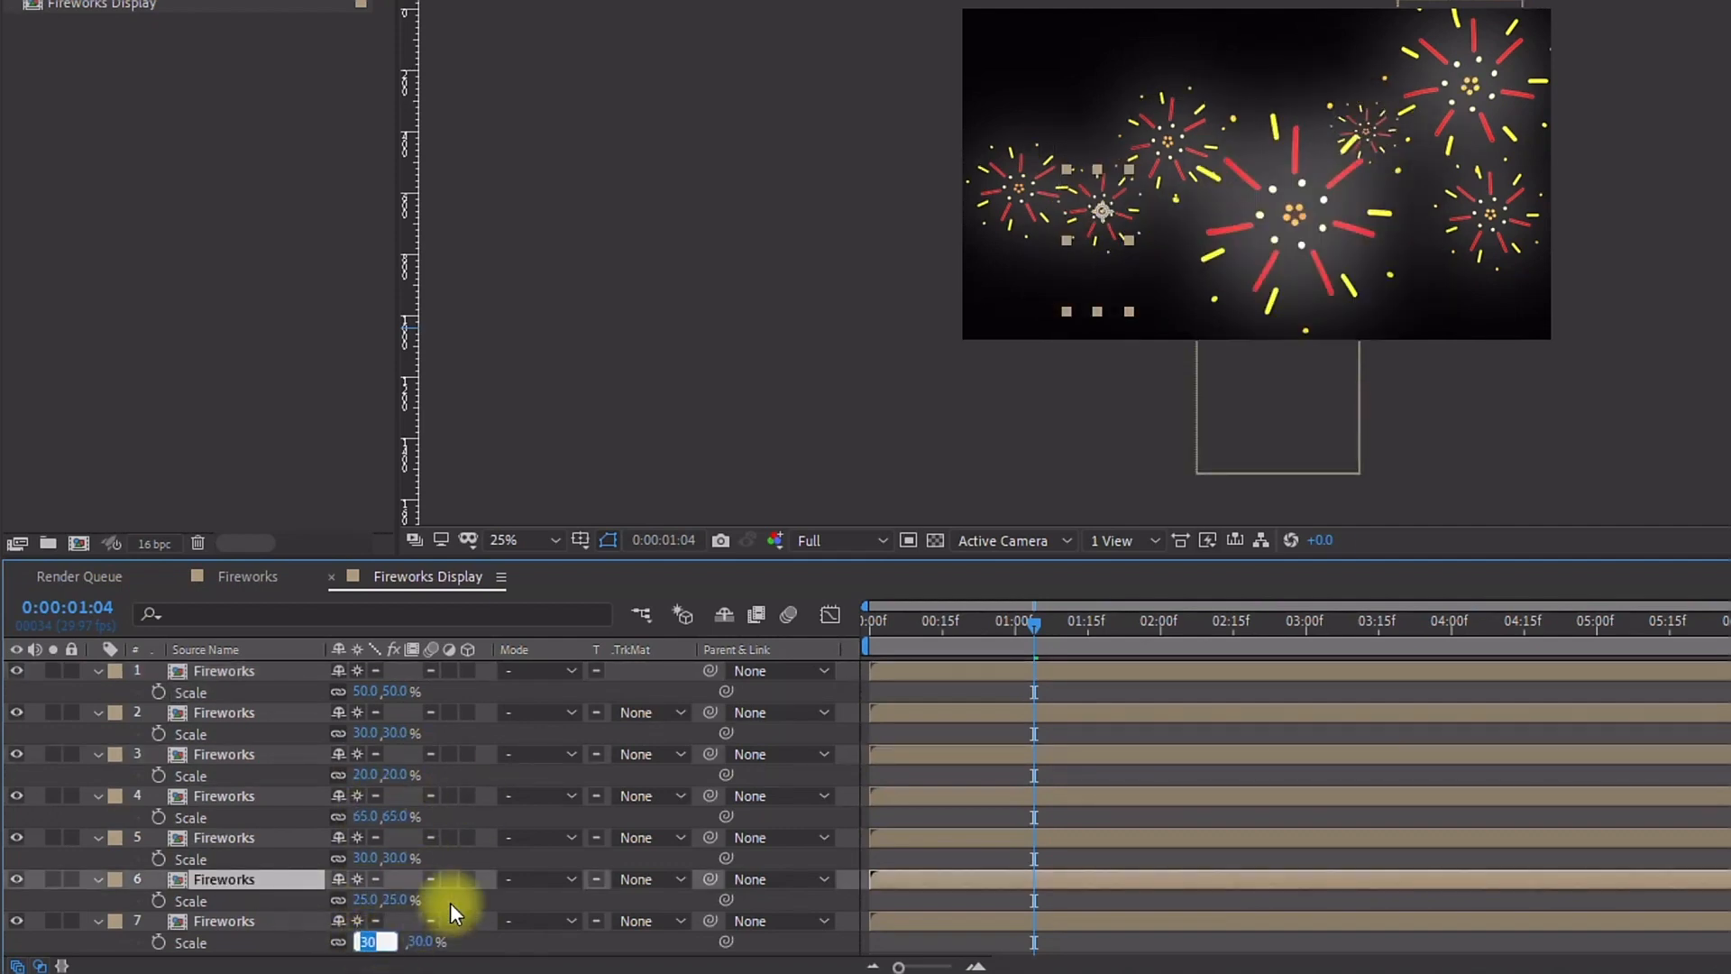
pyautogui.write('45')
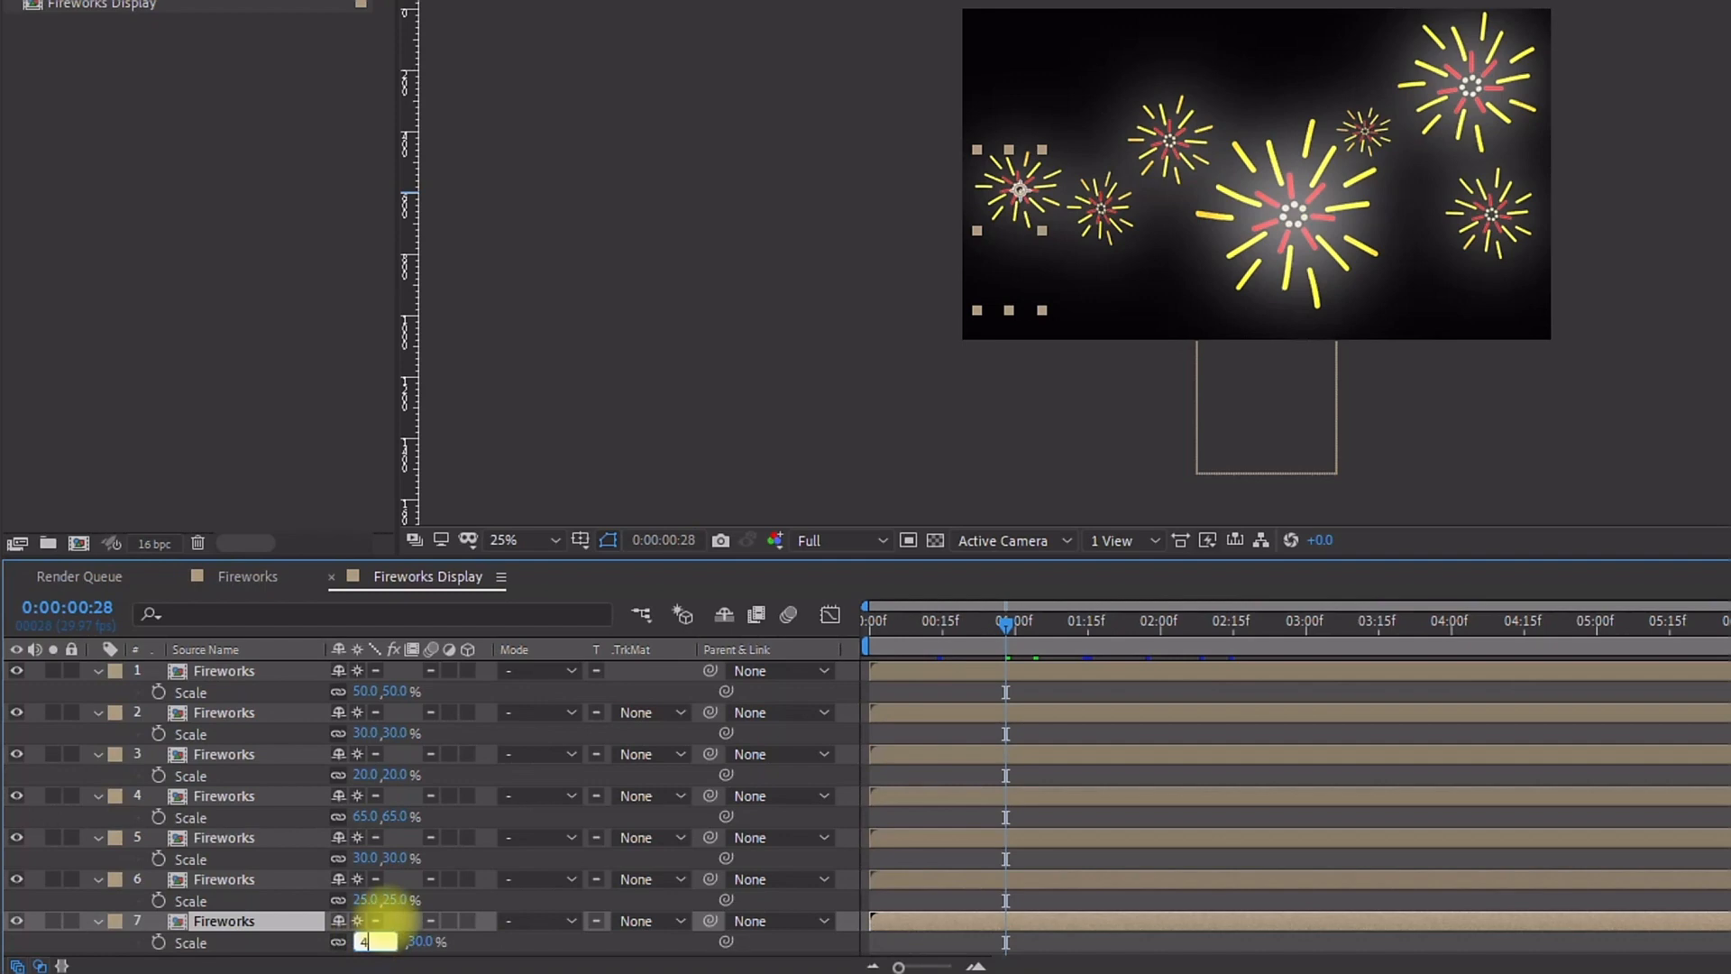
pyautogui.click(884, 766)
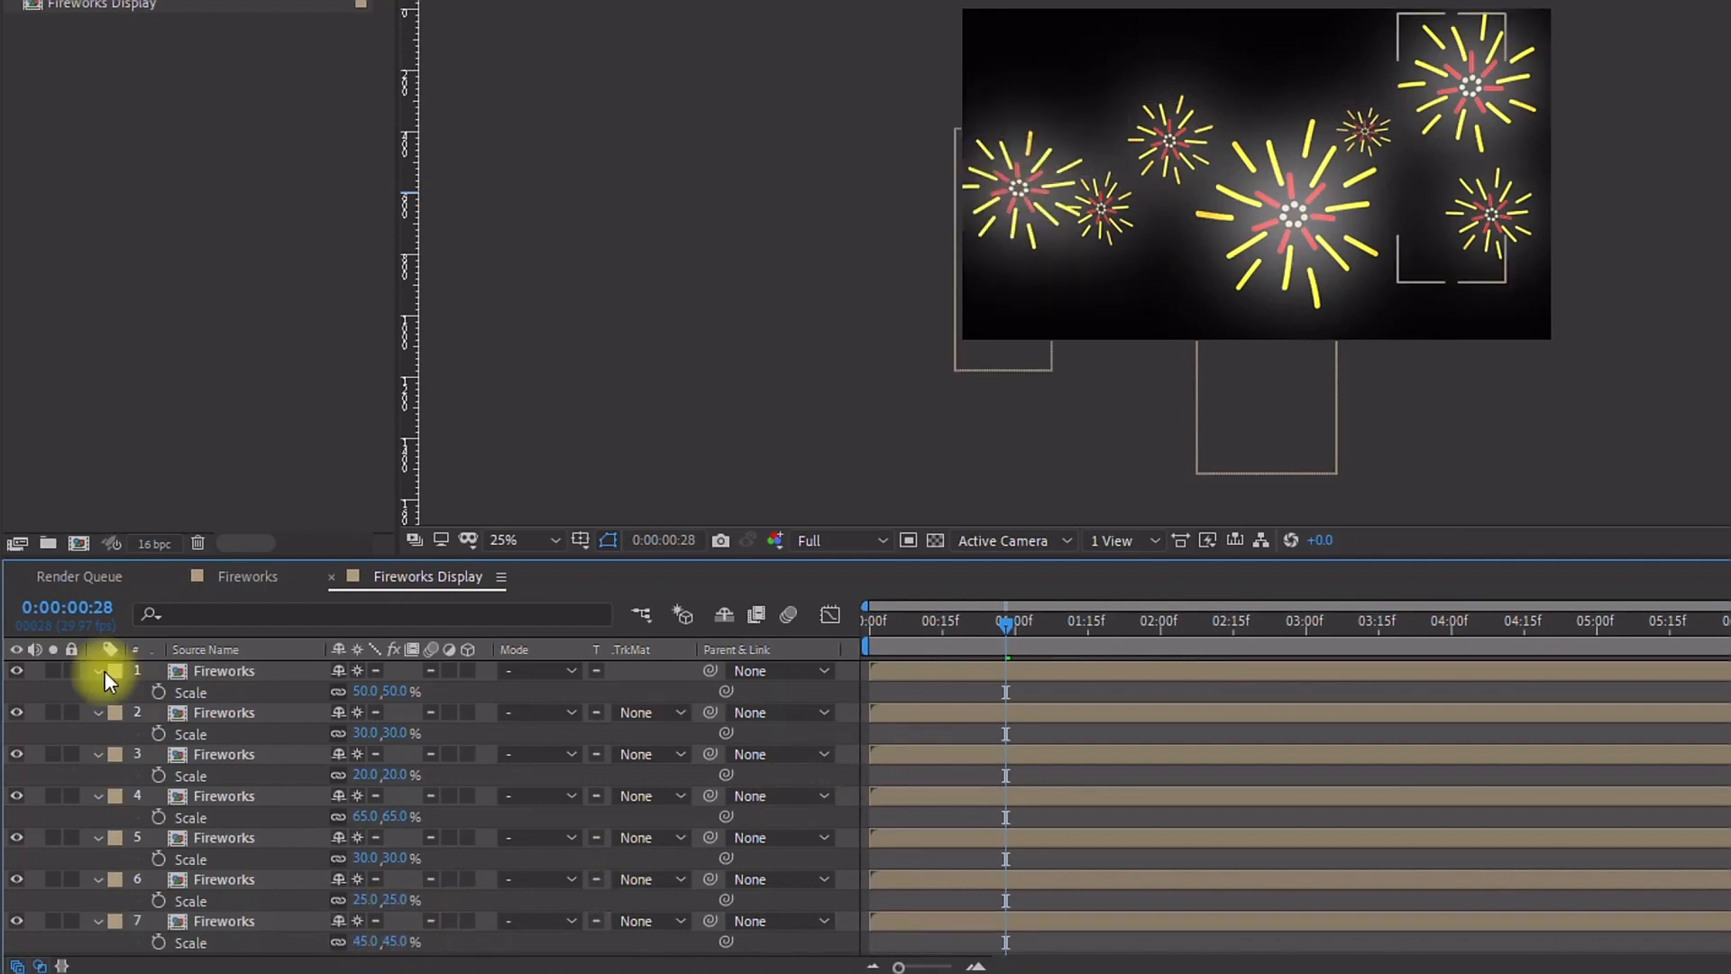
# Step: Trim the out point of all Fireworks layers to 10 frames
pyautogui.hotkey('ctrl', 'a')
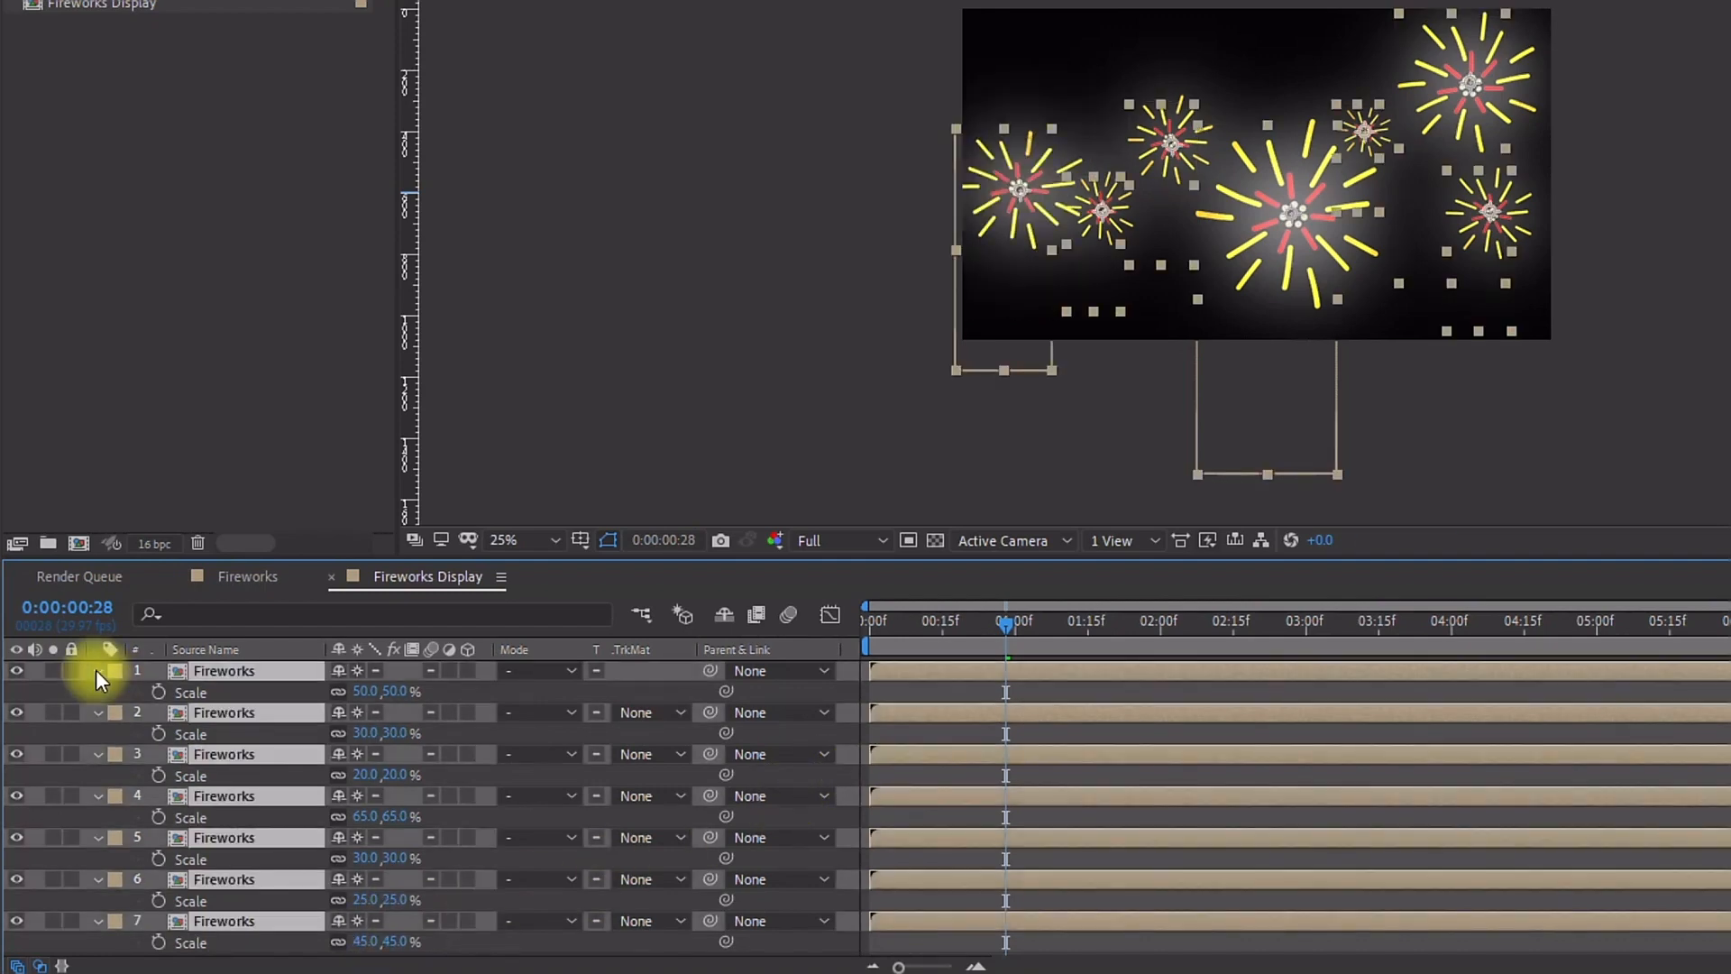
pyautogui.click(96, 671)
pyautogui.moveTo(915, 624); pyautogui.dragTo(824, 624)
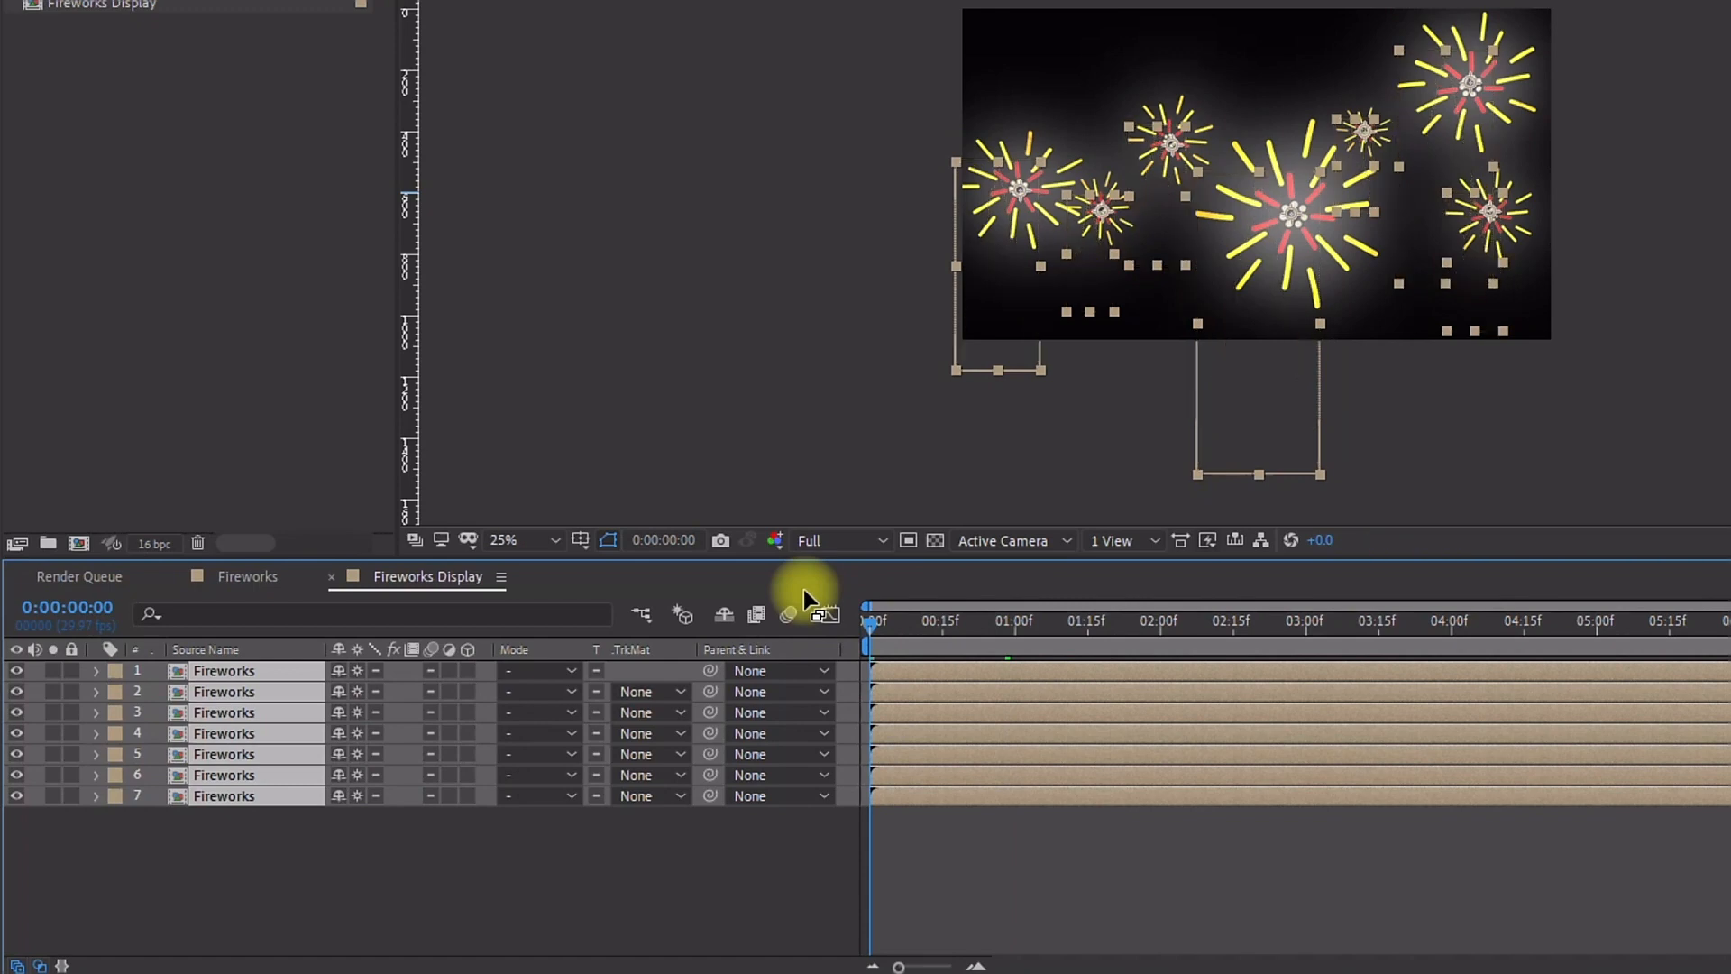
pyautogui.hotkey('shift', 'pagedown')
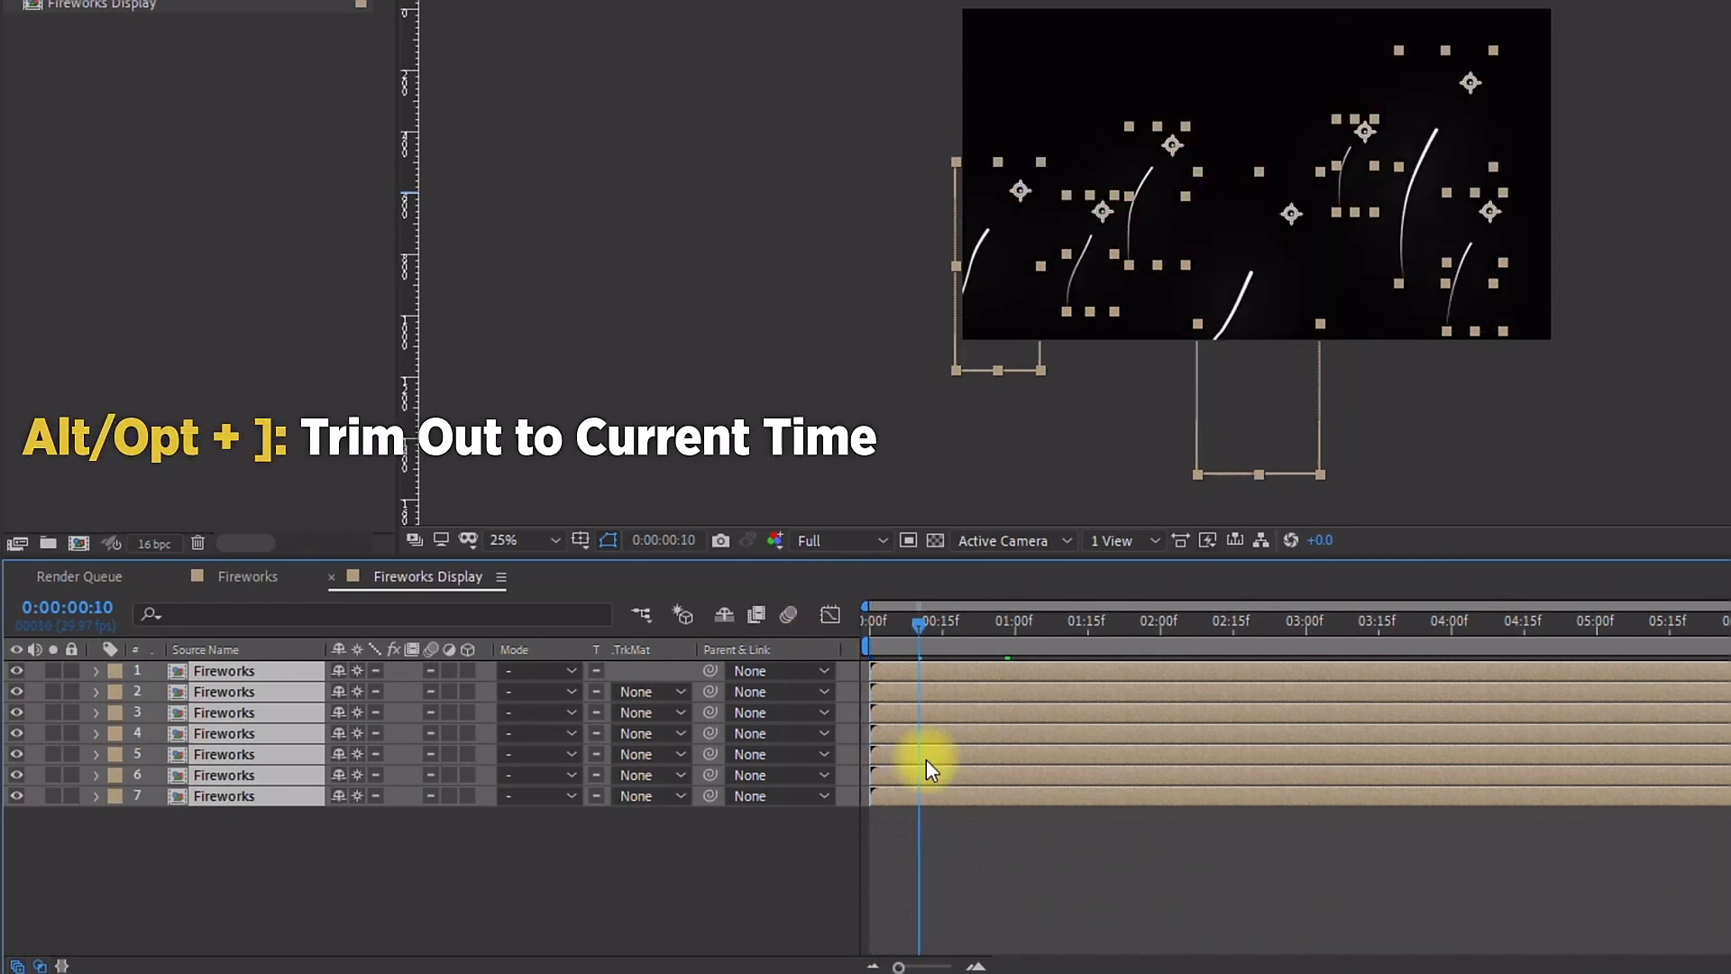
pyautogui.hotkey('alt', ']')
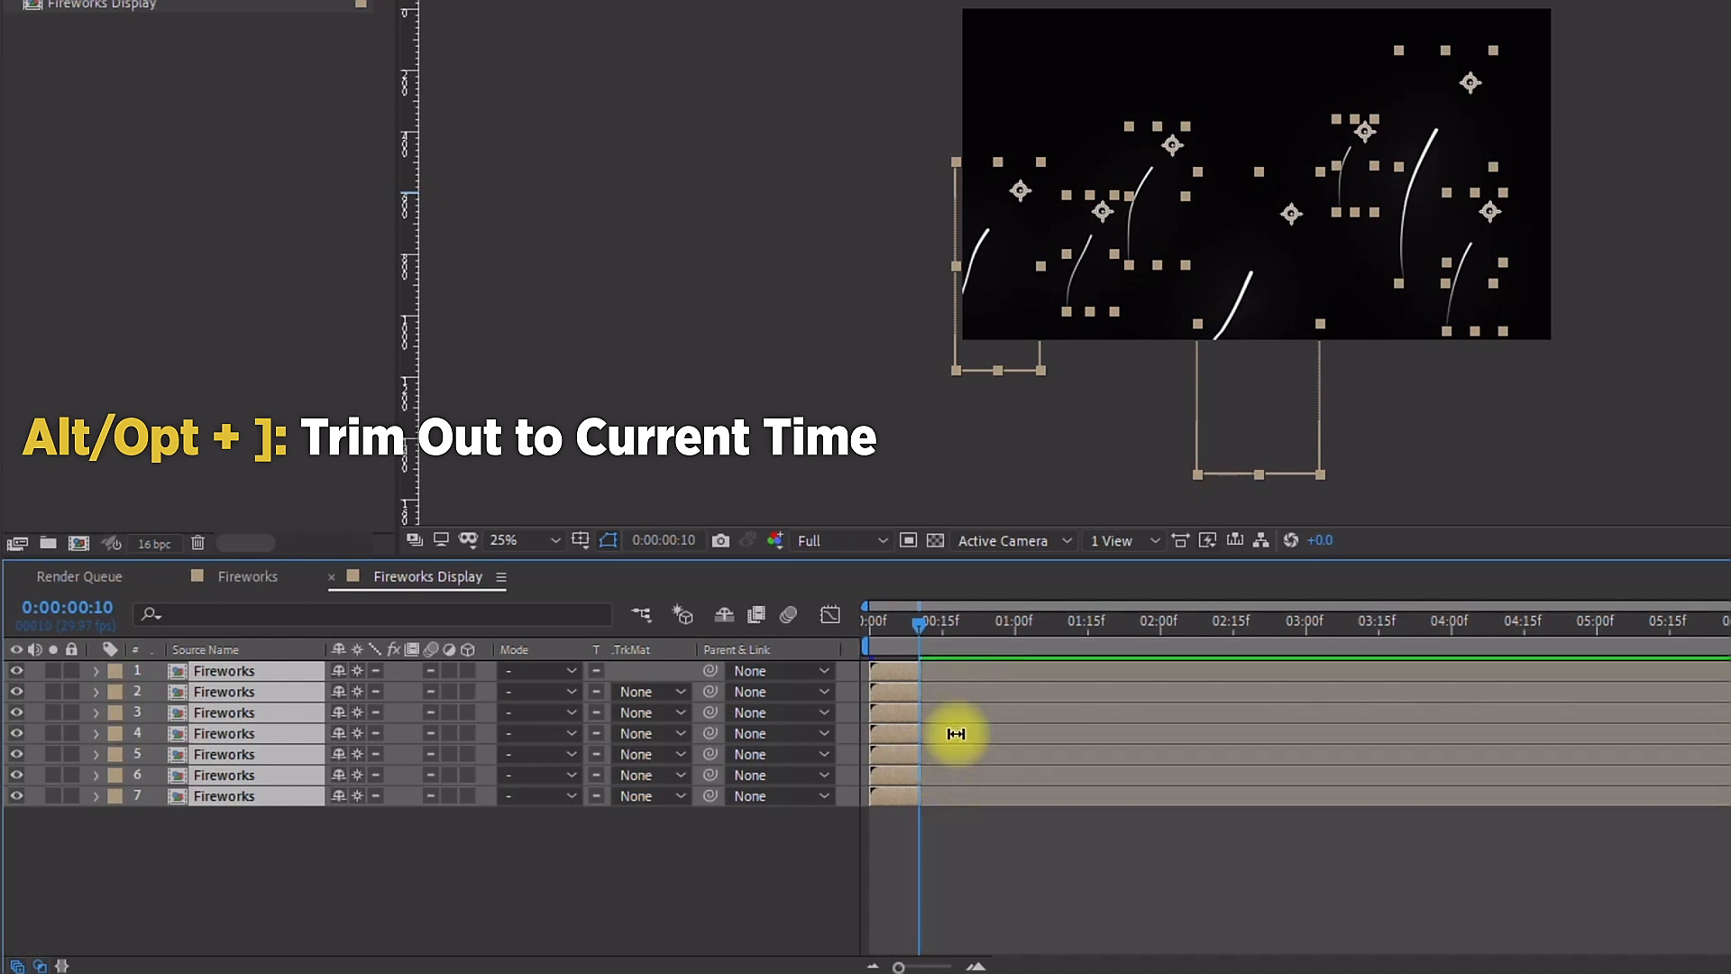
# Step: Sequence the layers end to end from layer 1 down to layer 7, then undo it
pyautogui.rightClick(902, 669)
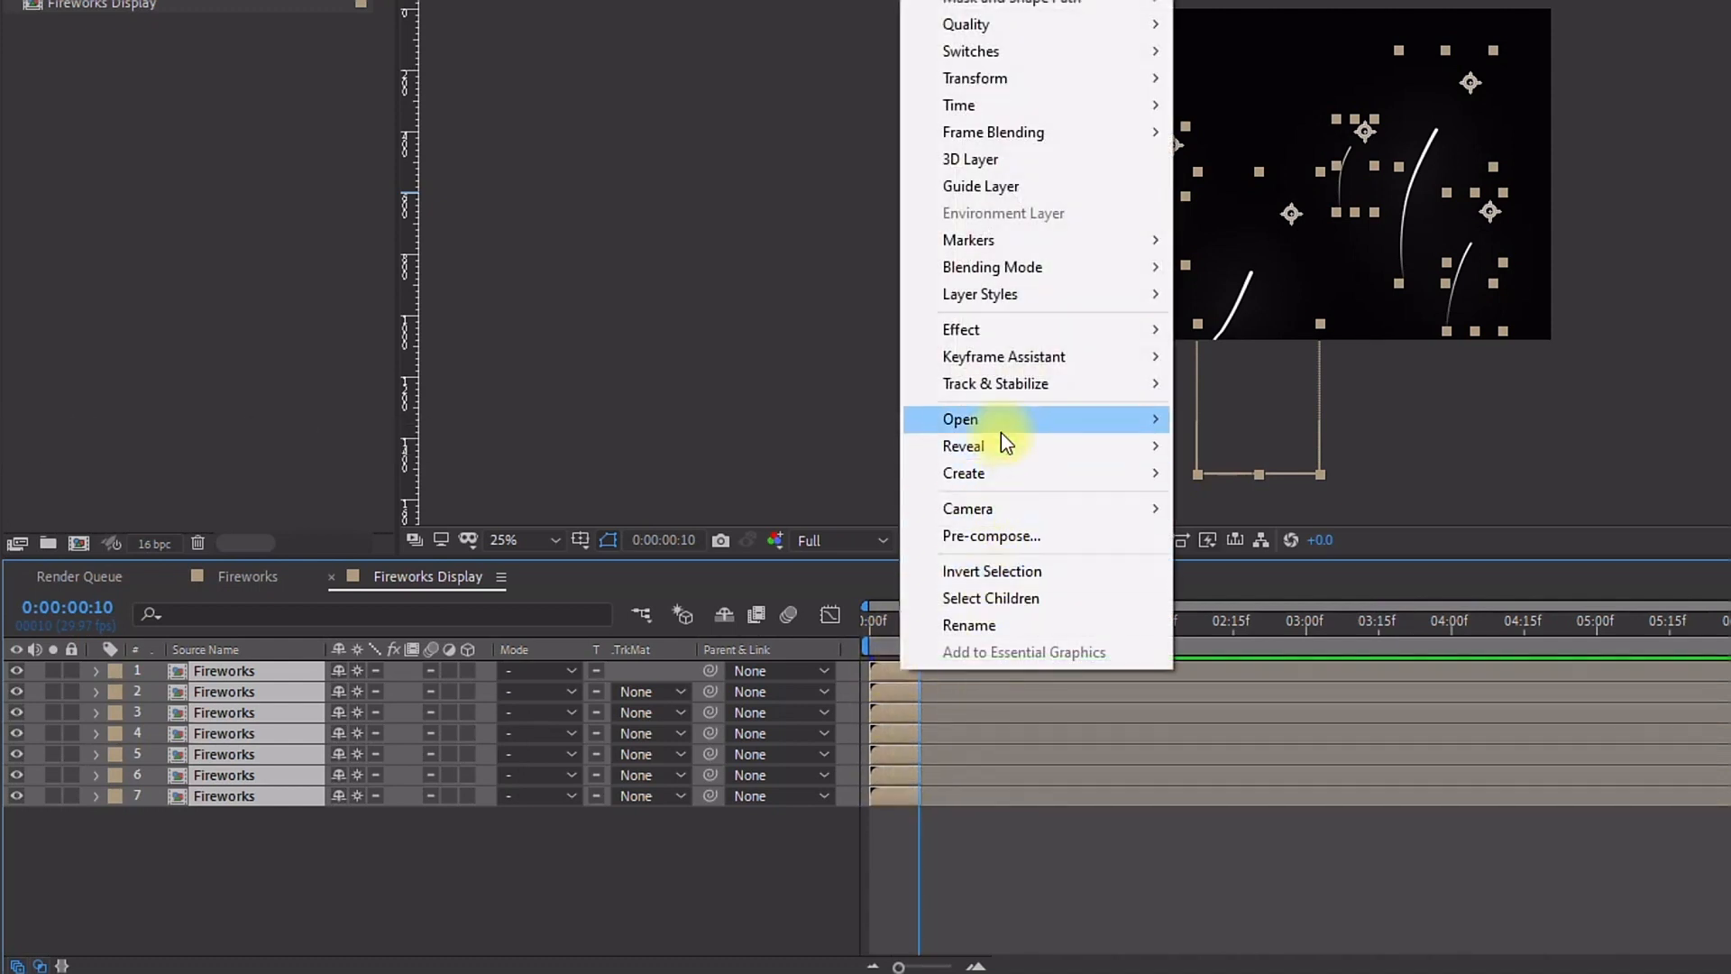
pyautogui.moveTo(1013, 356)
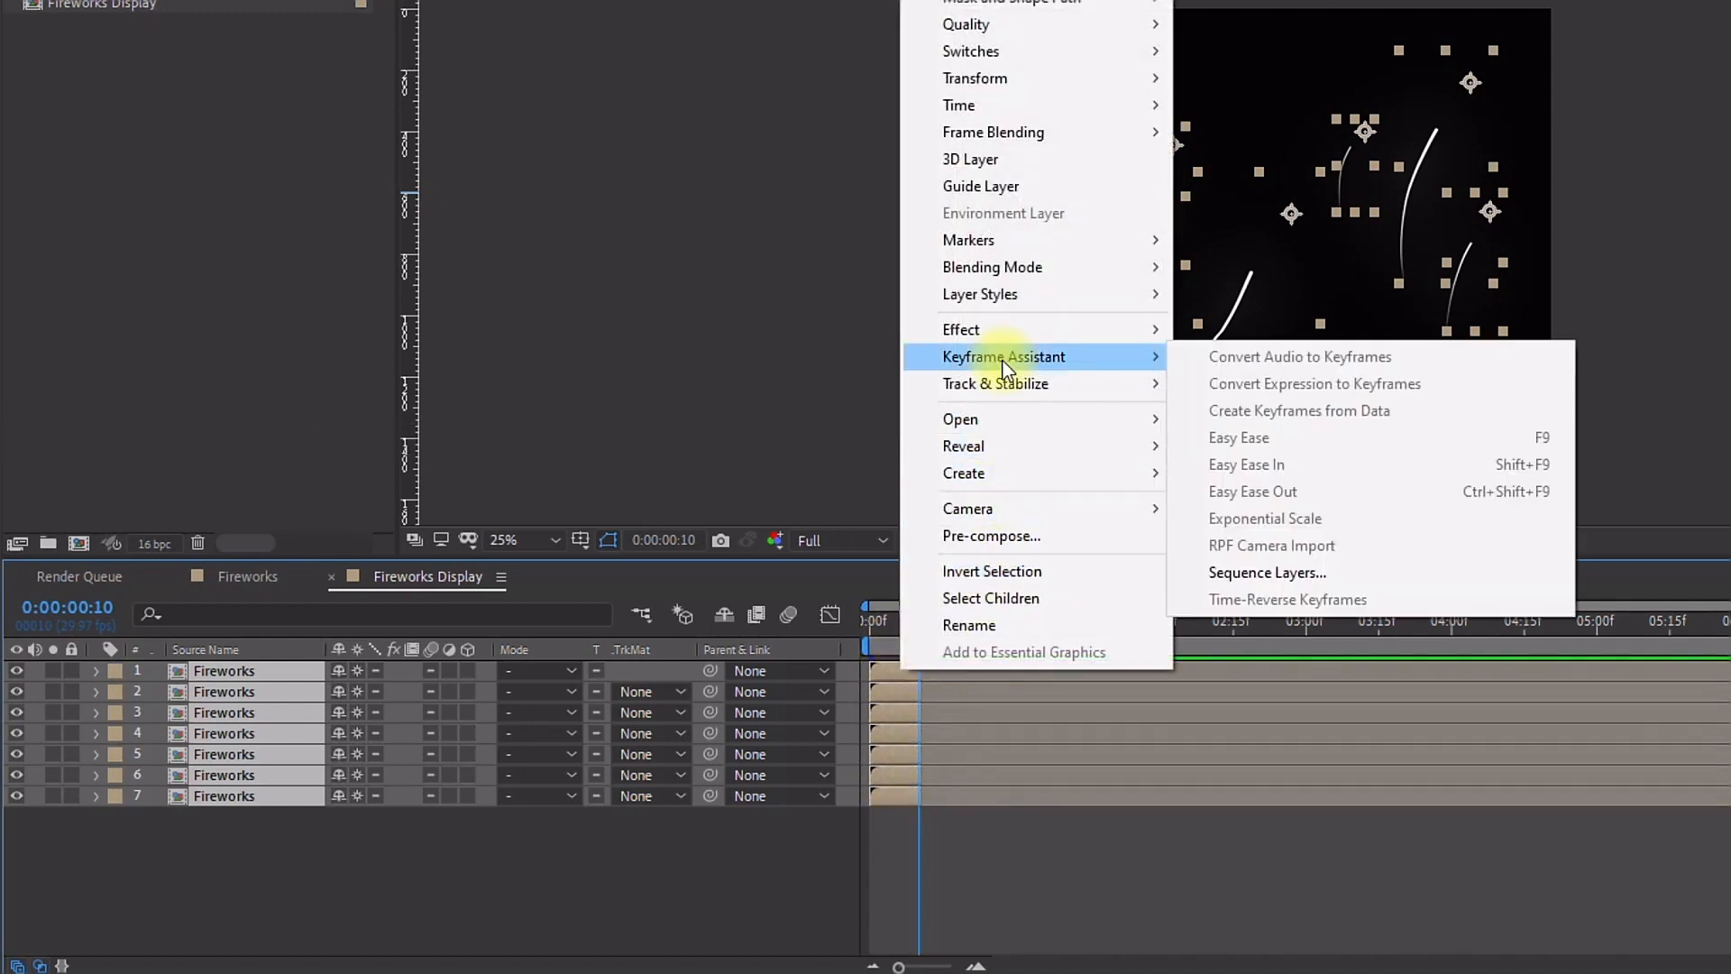
pyautogui.click(1304, 575)
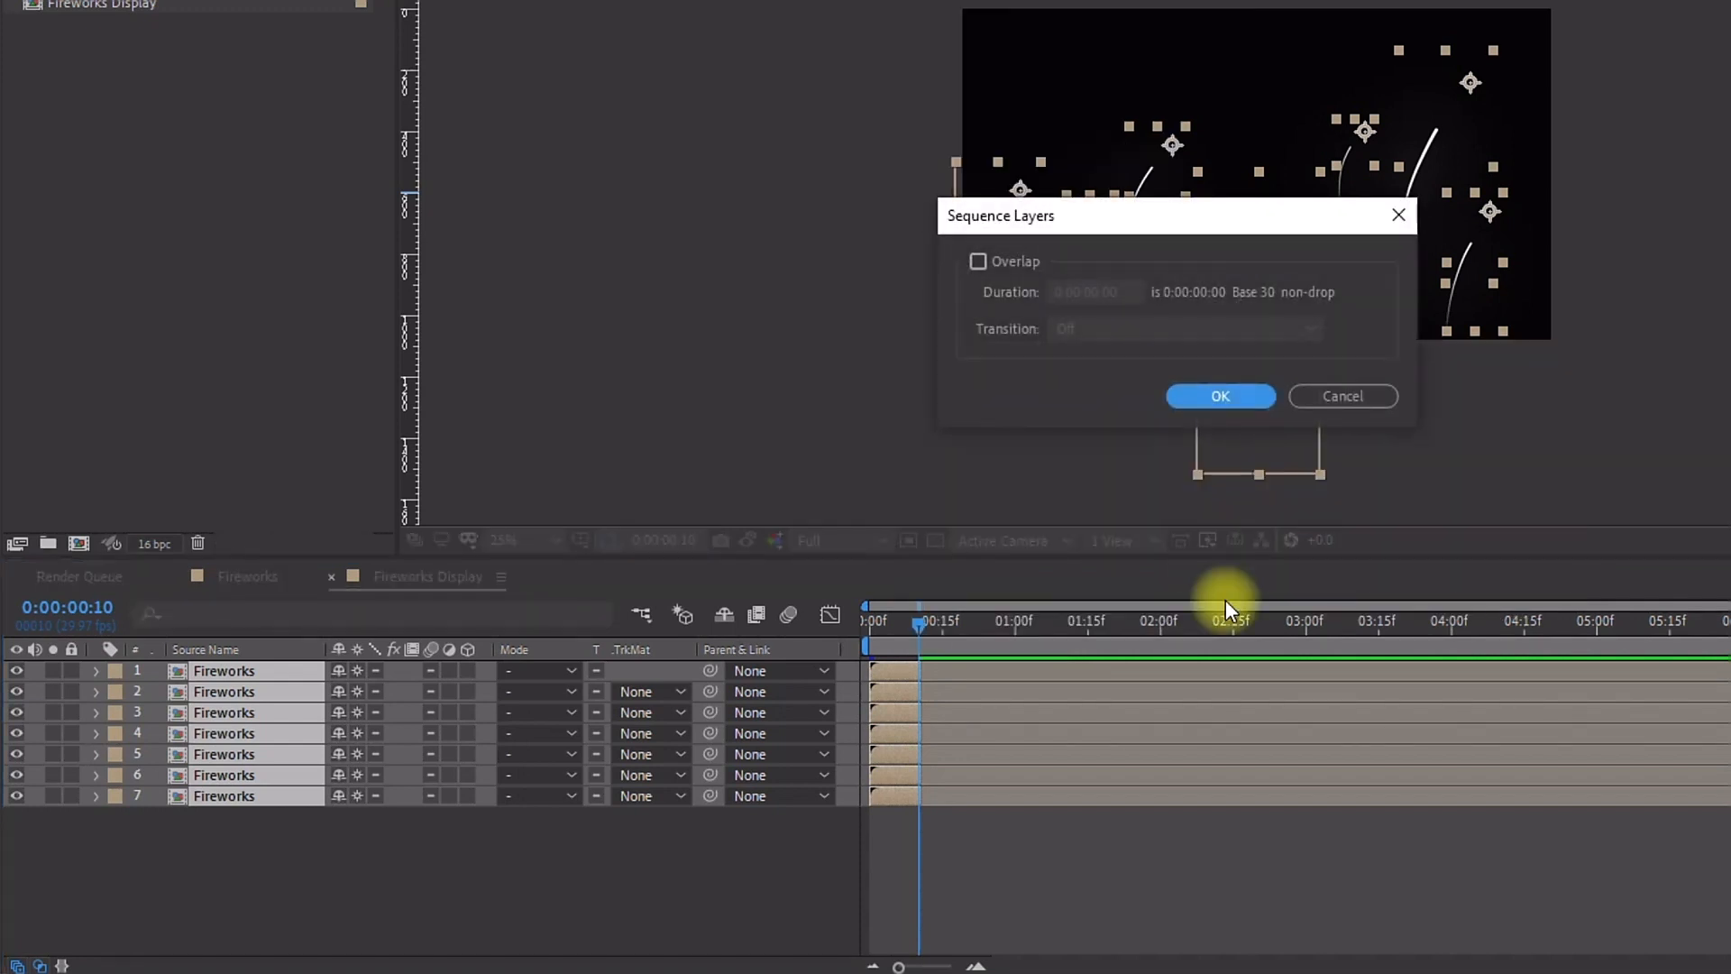
pyautogui.click(1224, 395)
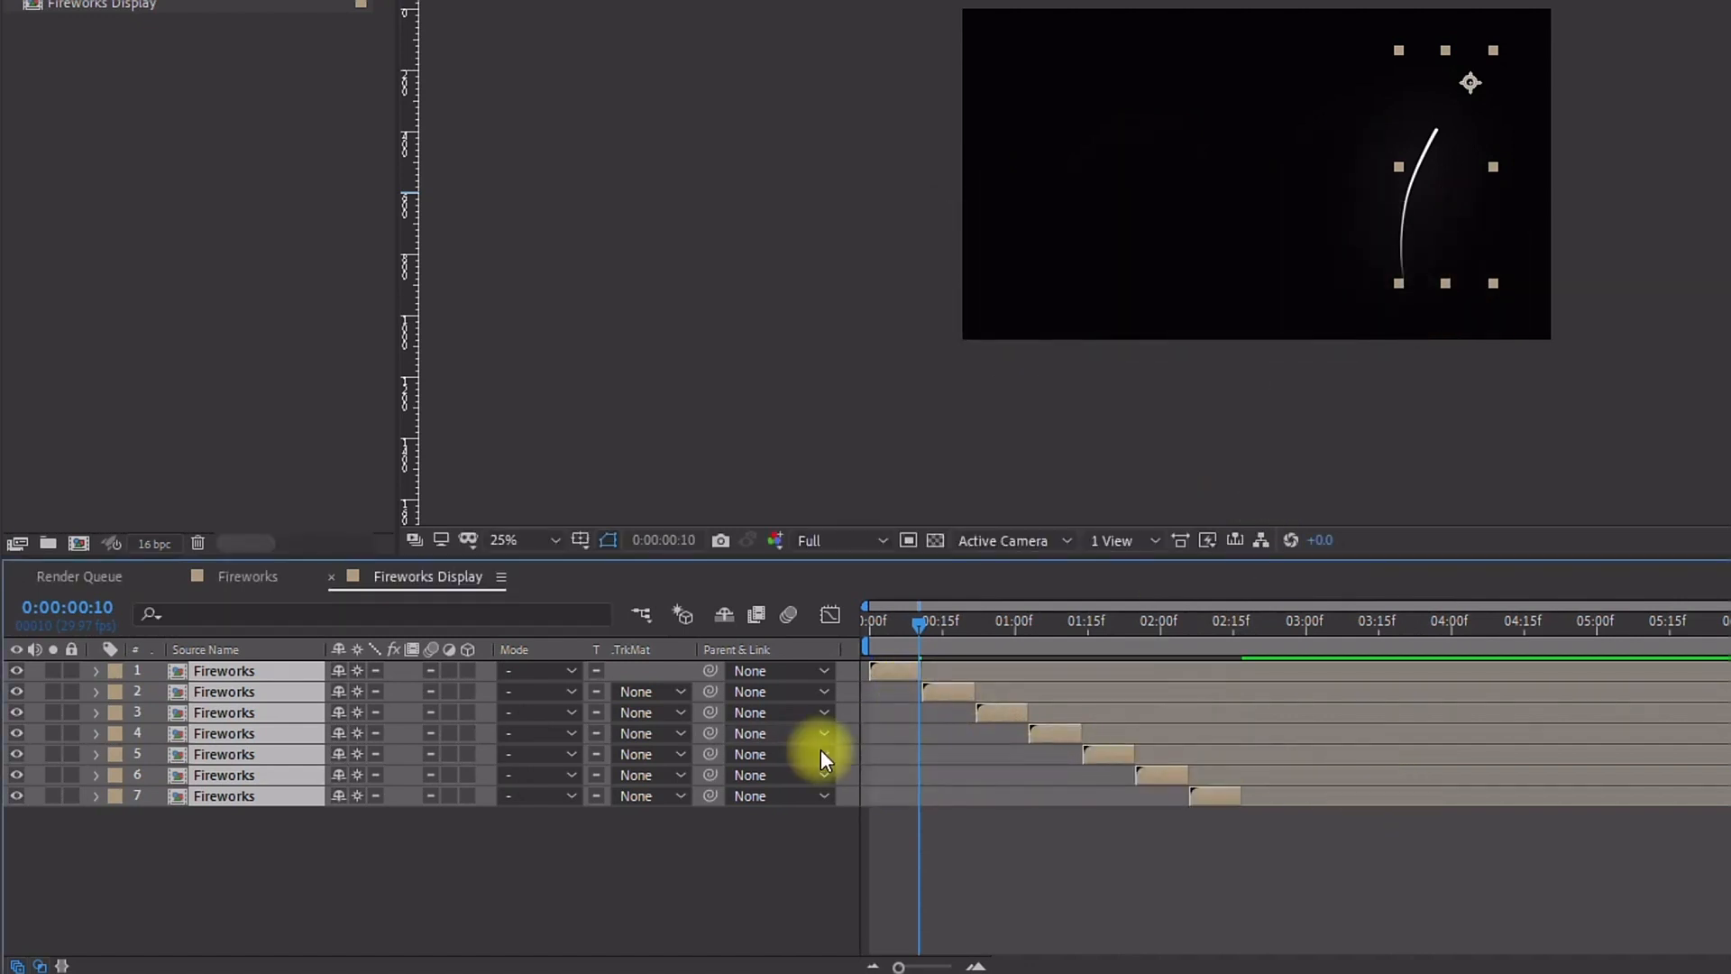
pyautogui.moveTo(873, 621); pyautogui.dragTo(794, 612)
pyautogui.hotkey('ctrl', 'z')
# Step: Sequence the layers end to end starting from layer 7 up to layer 1, then undo it
pyautogui.click(529, 854)
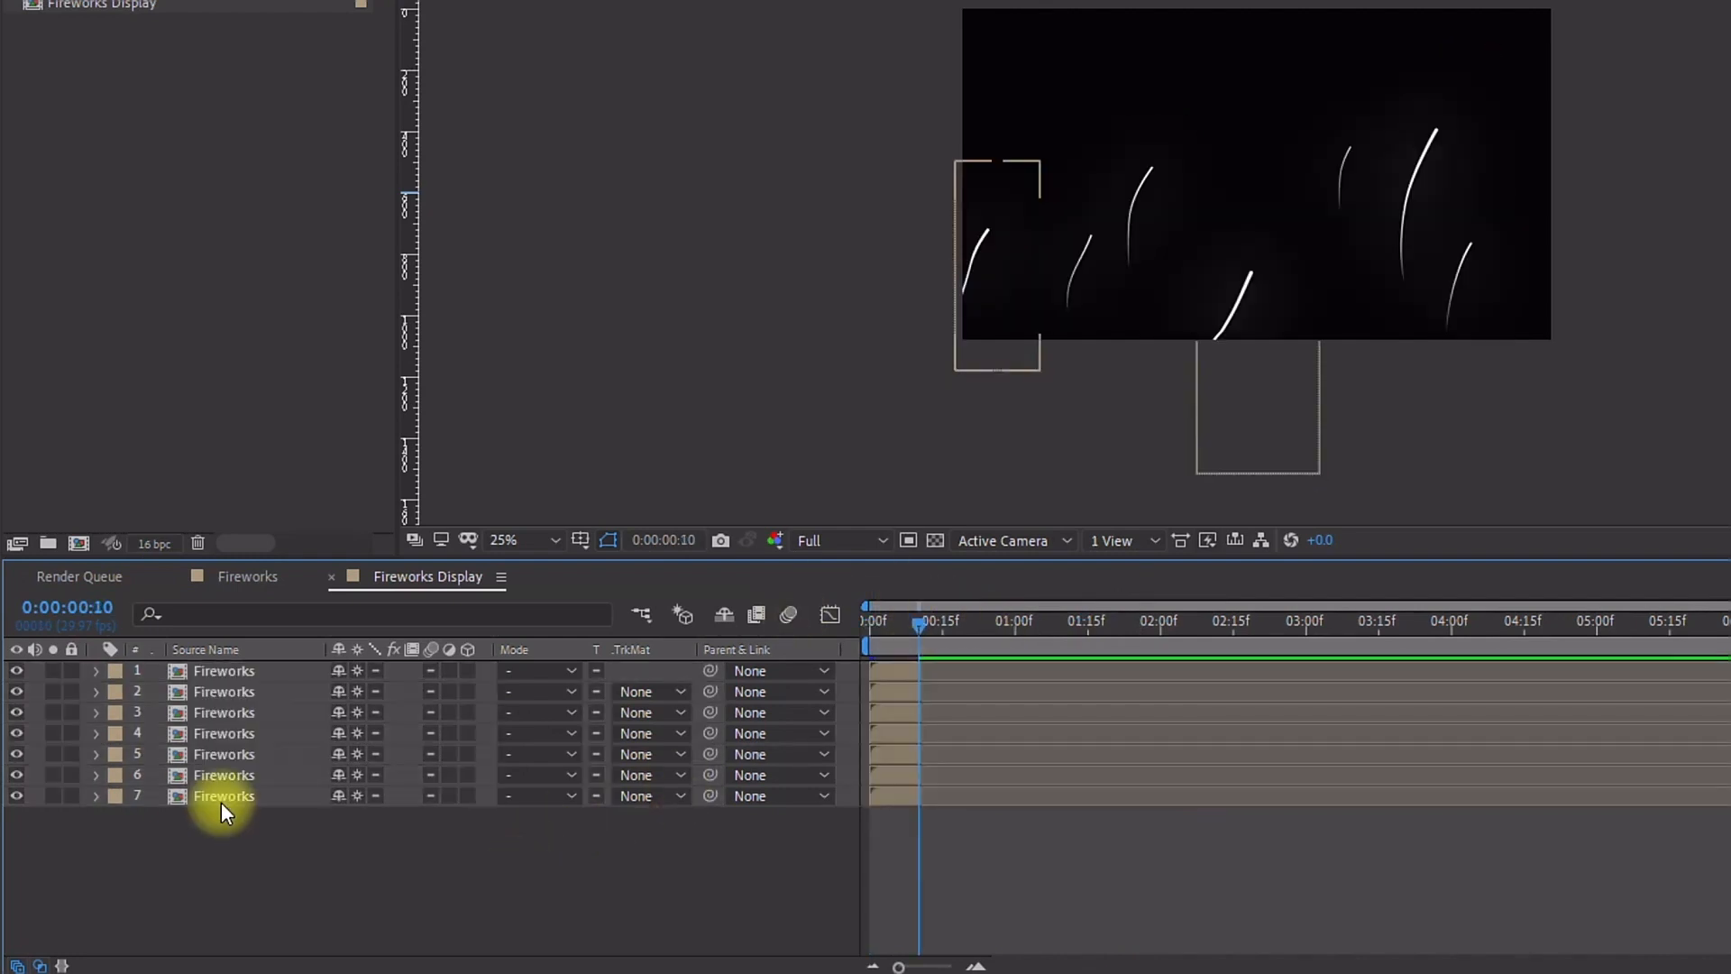
pyautogui.click(214, 797)
pyautogui.keyDown('shift'); pyautogui.click(241, 678); pyautogui.keyUp('shift')
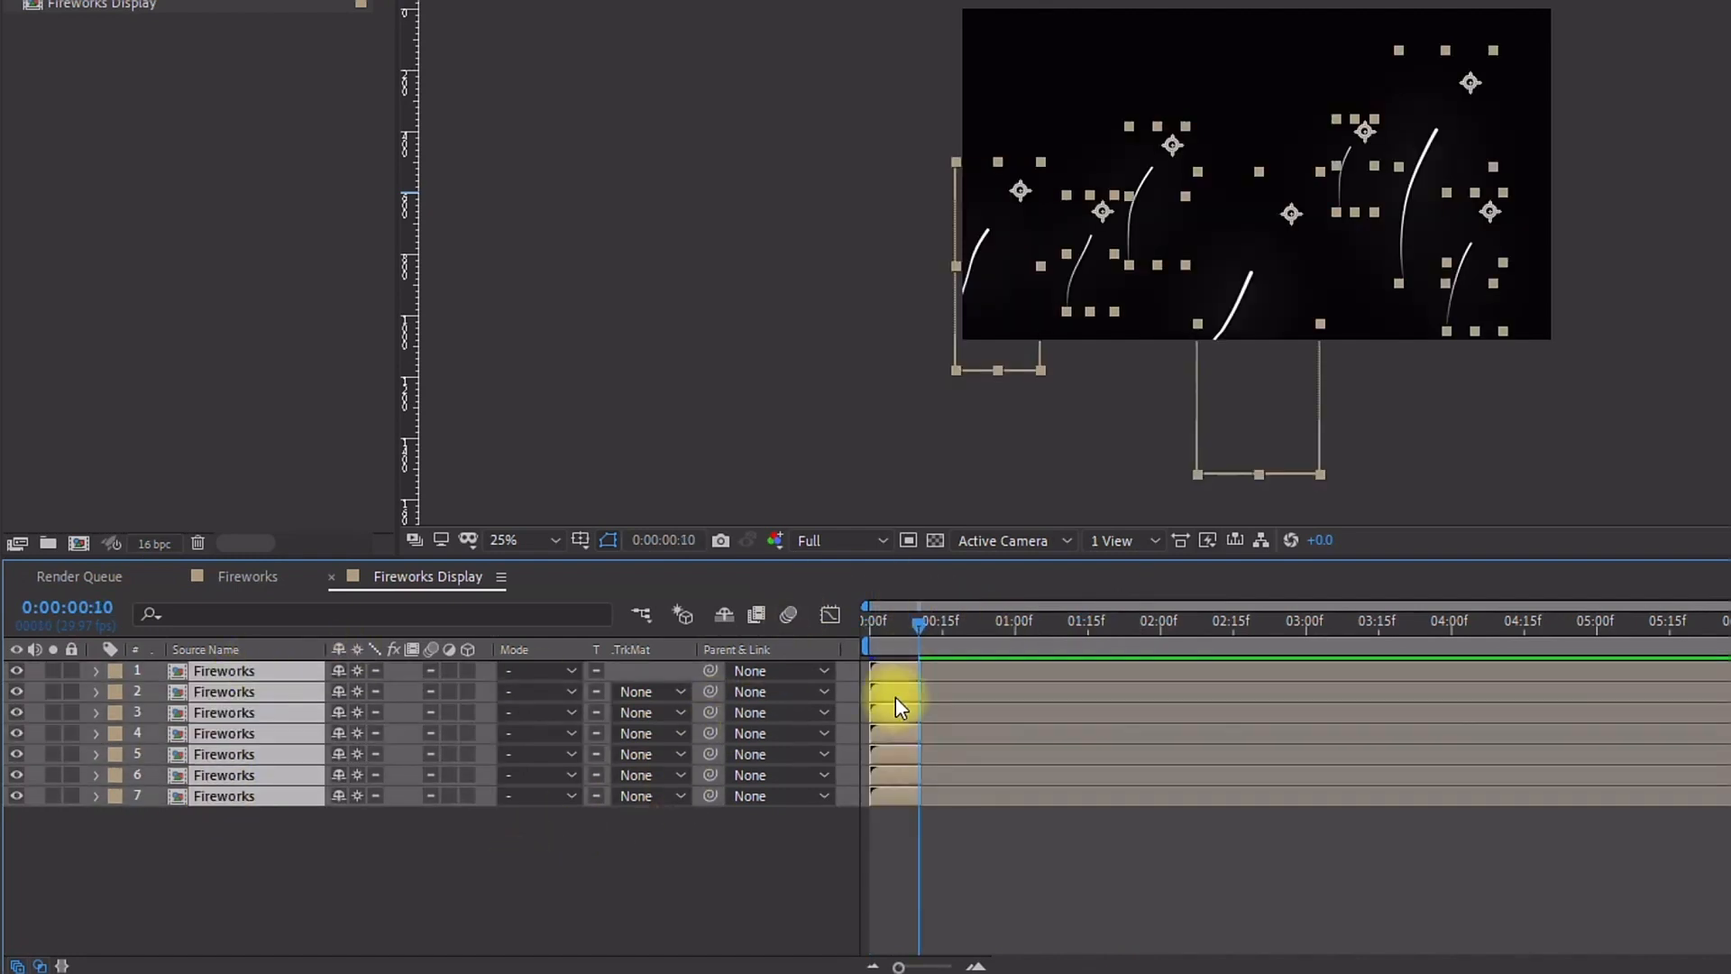
pyautogui.rightClick(872, 712)
pyautogui.moveTo(1121, 386)
pyautogui.click(1248, 607)
pyautogui.click(1226, 402)
pyautogui.moveTo(918, 622); pyautogui.dragTo(853, 619)
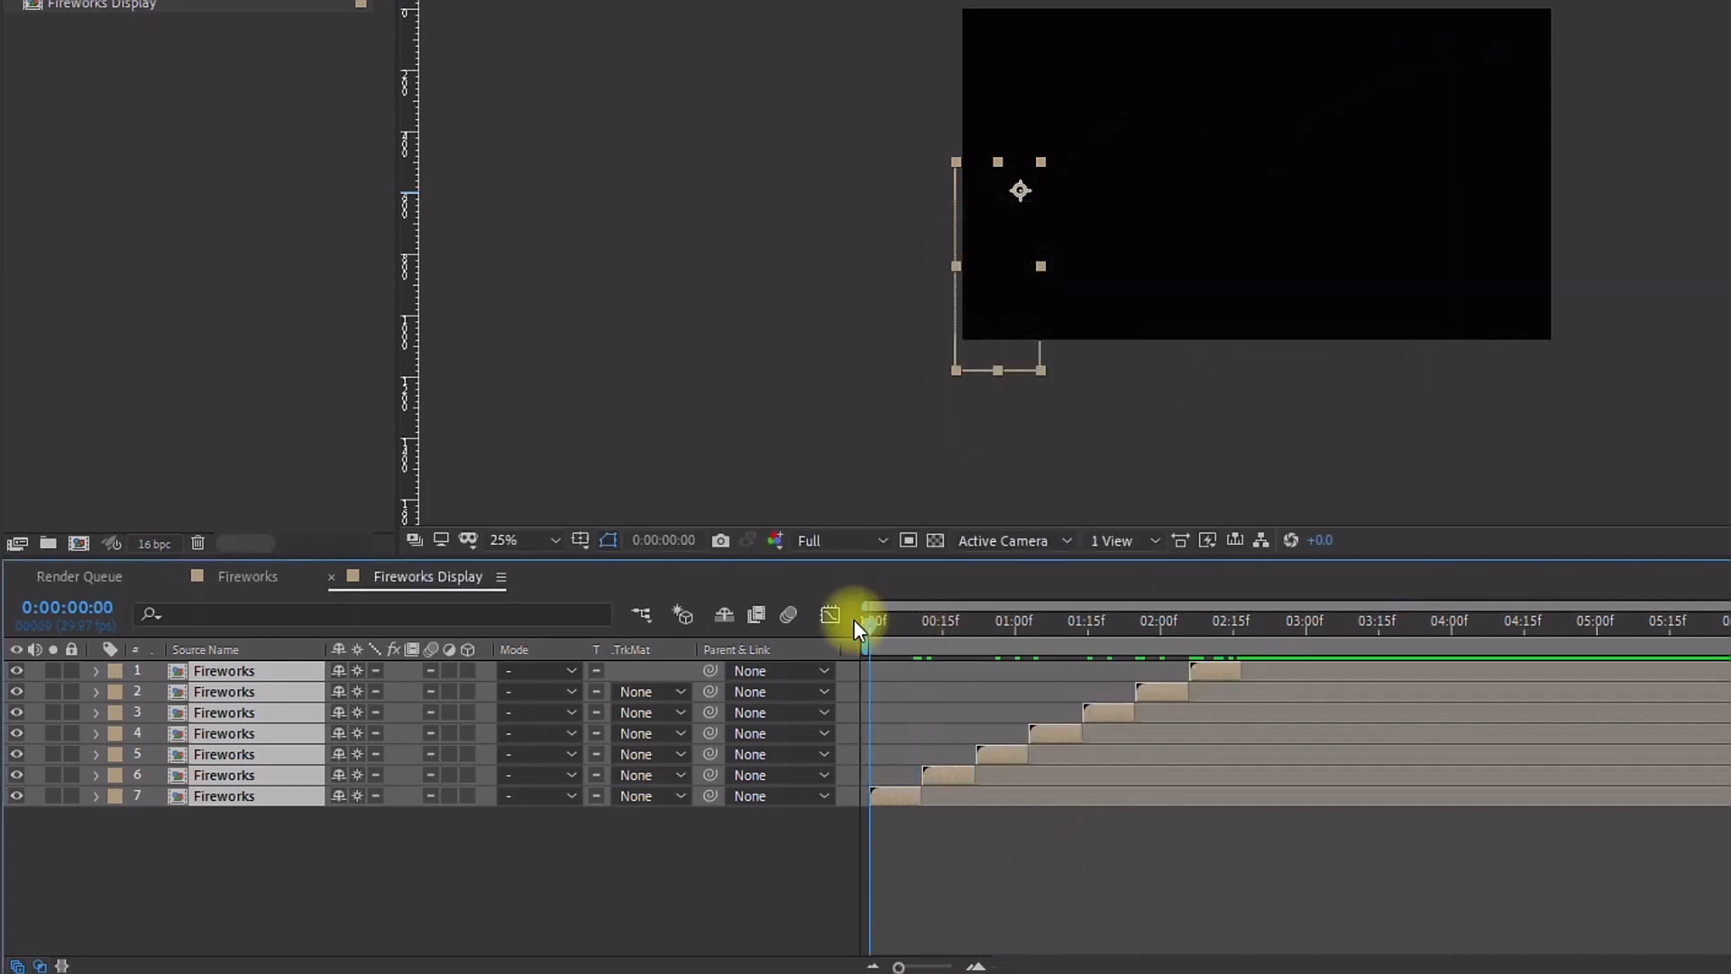
pyautogui.hotkey('ctrl', 'z')
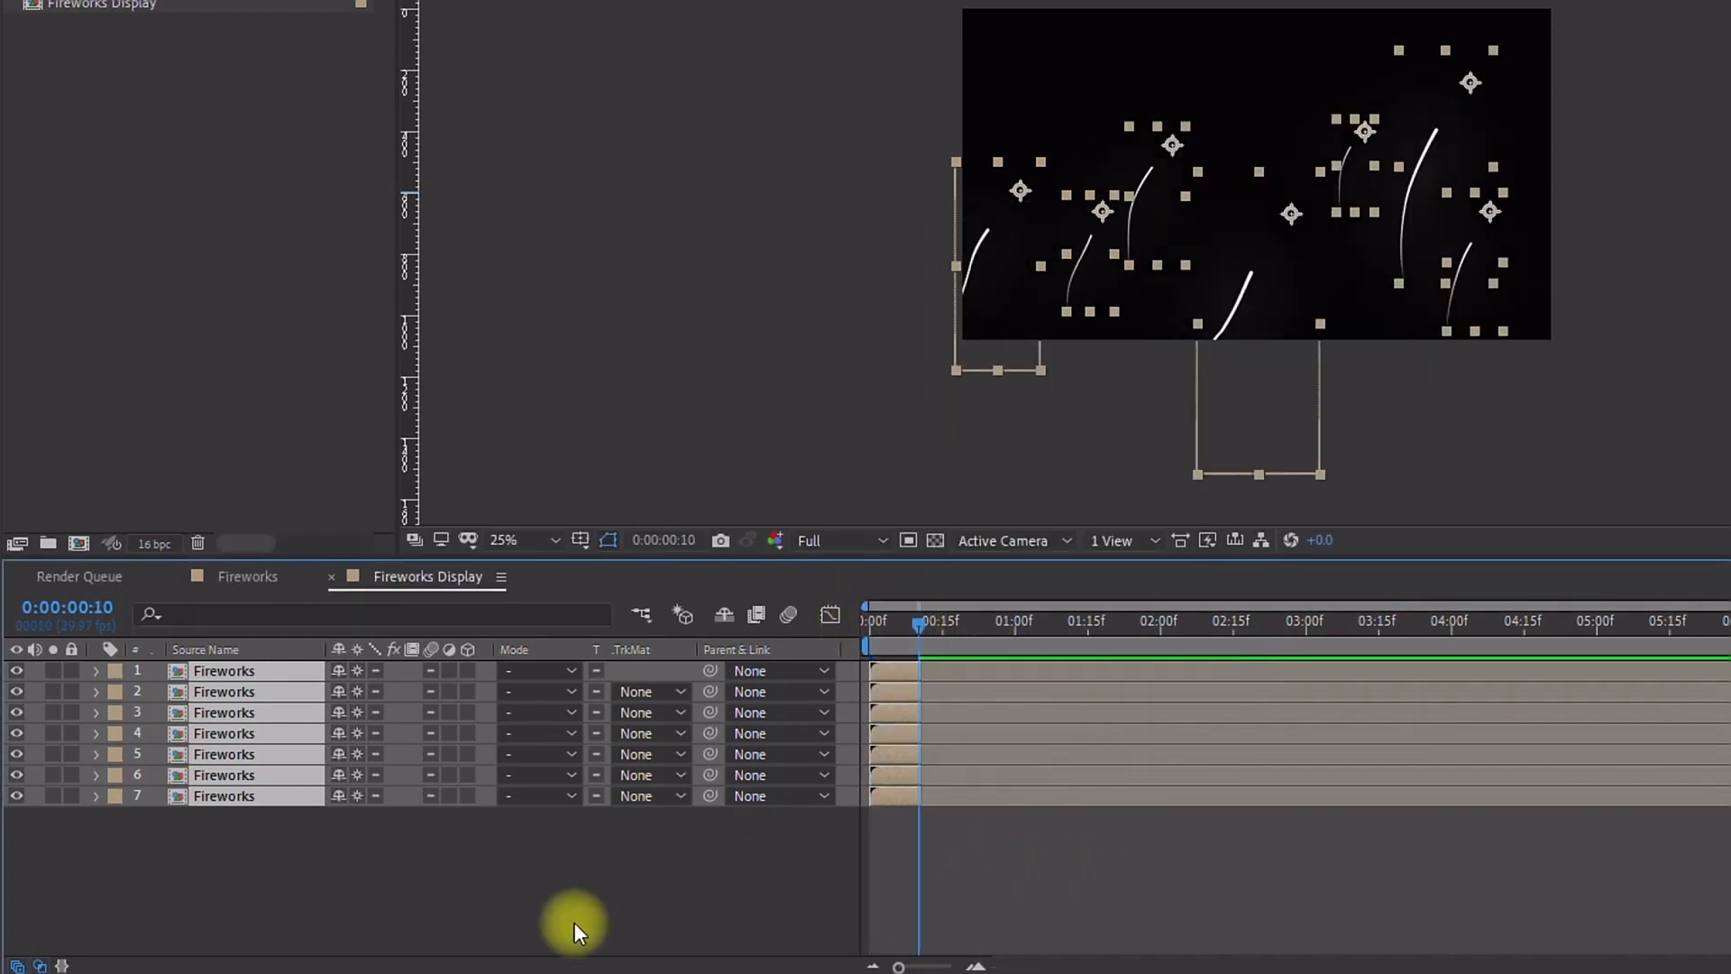
# Step: Select the layers in a shuffled order, sequence them end to end, then undo it
pyautogui.click(574, 922)
pyautogui.click(247, 754)
pyautogui.keyDown('ctrl'); pyautogui.click(256, 711); pyautogui.keyUp('ctrl')
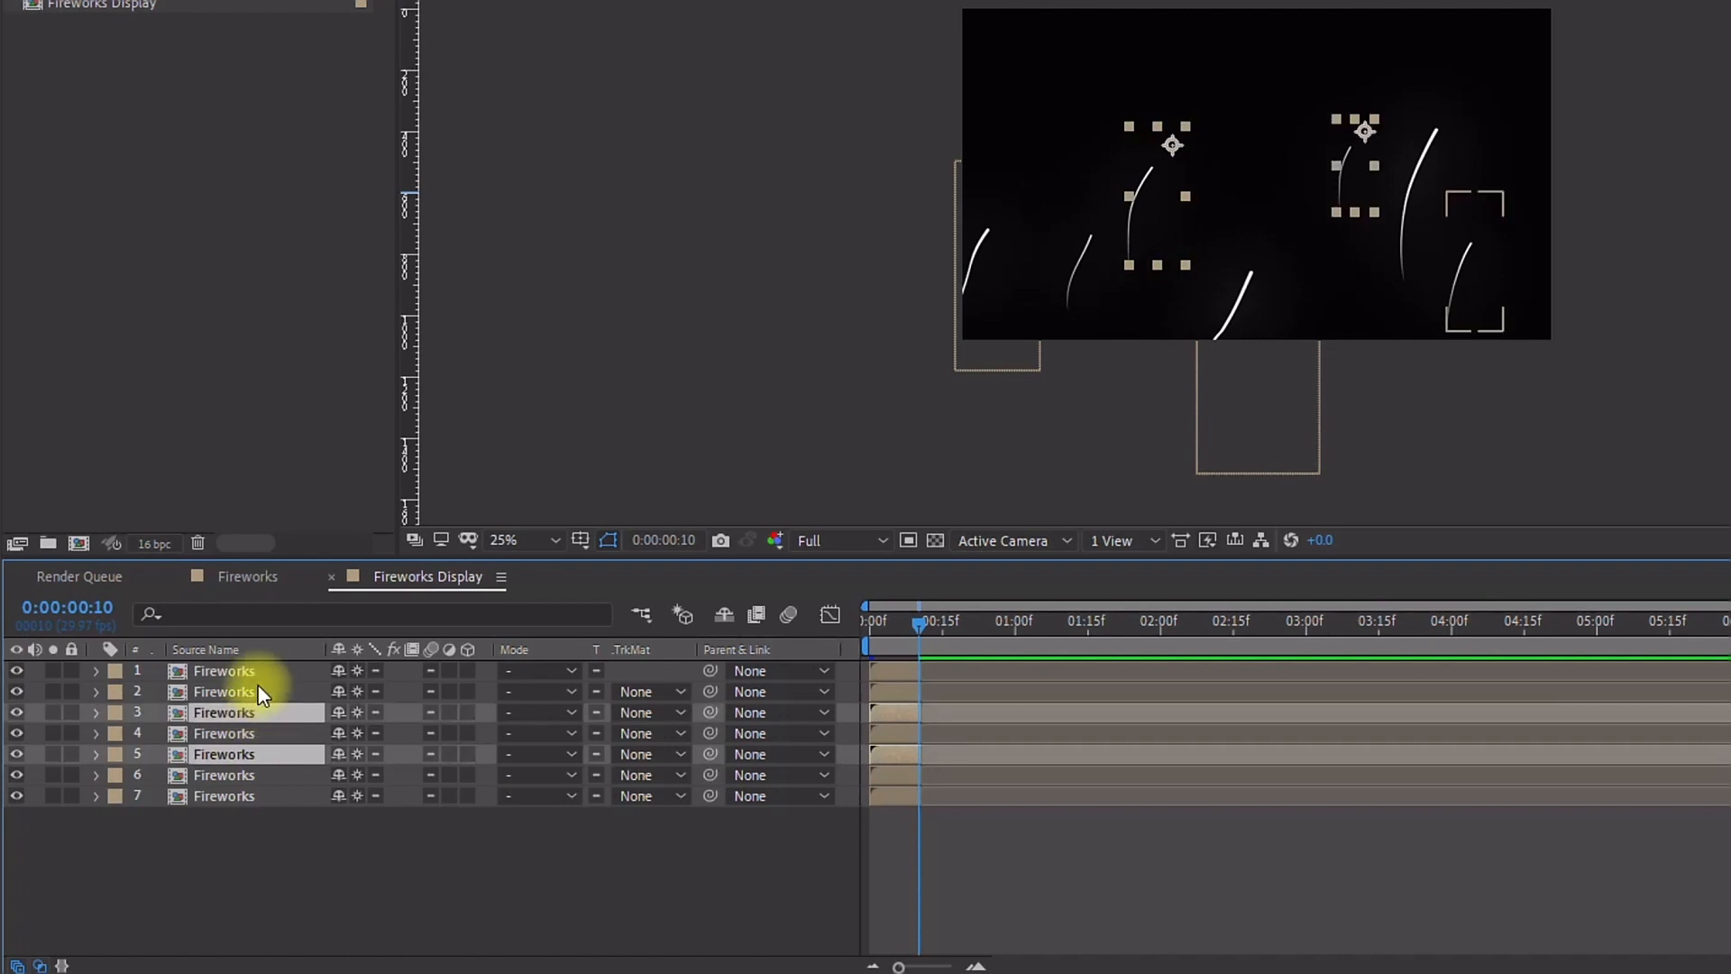
pyautogui.keyDown('ctrl'); pyautogui.click(256, 692); pyautogui.keyUp('ctrl')
pyautogui.keyDown('ctrl'); pyautogui.click(245, 730); pyautogui.keyUp('ctrl')
pyautogui.keyDown('ctrl'); pyautogui.click(229, 790); pyautogui.keyUp('ctrl')
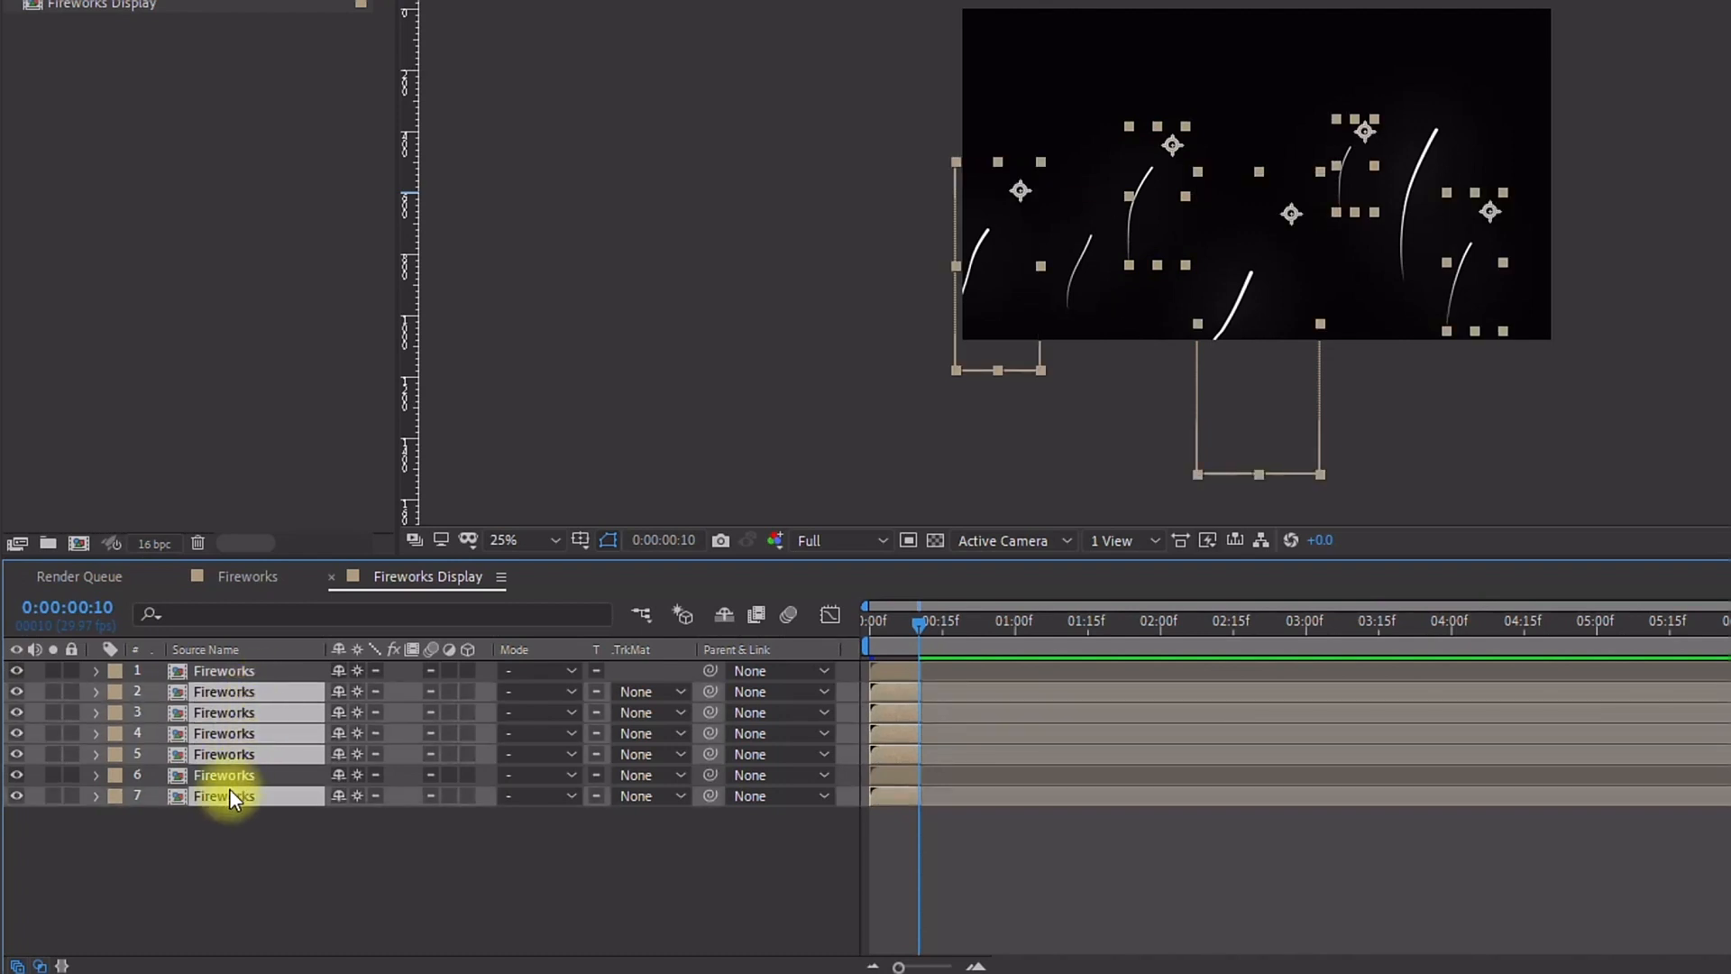
pyautogui.keyDown('ctrl'); pyautogui.click(231, 776); pyautogui.keyUp('ctrl')
pyautogui.keyDown('ctrl'); pyautogui.click(242, 676); pyautogui.keyUp('ctrl')
pyautogui.rightClick(869, 680)
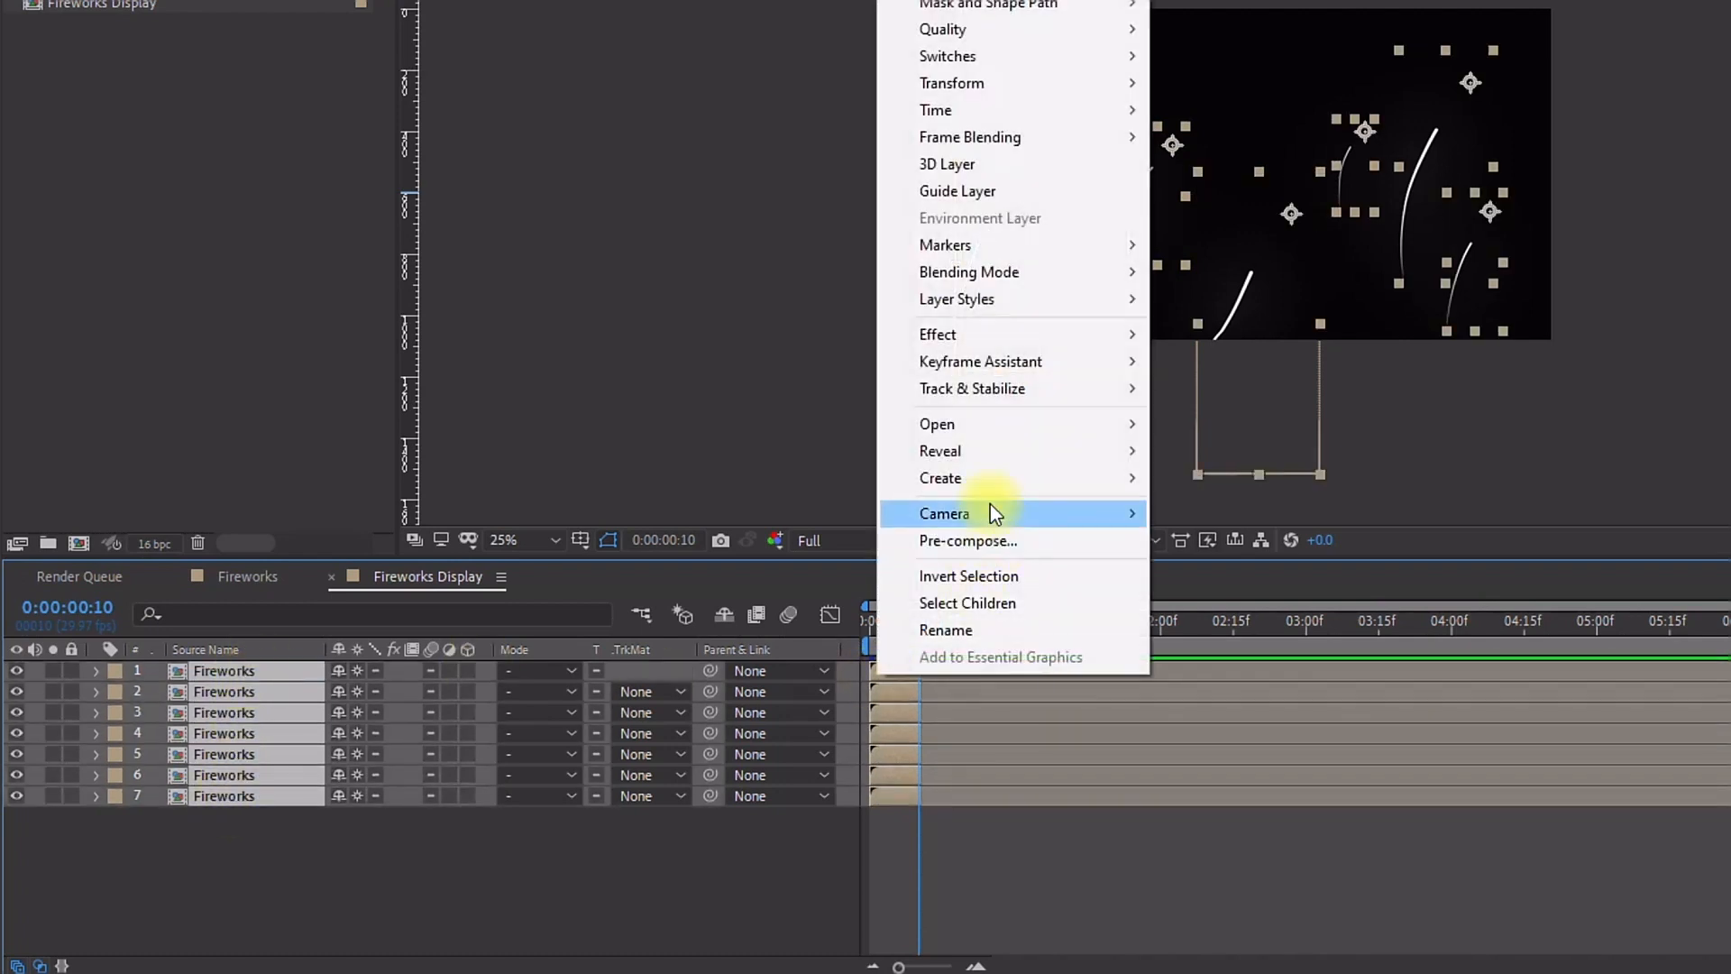
pyautogui.moveTo(1089, 374)
pyautogui.click(1244, 577)
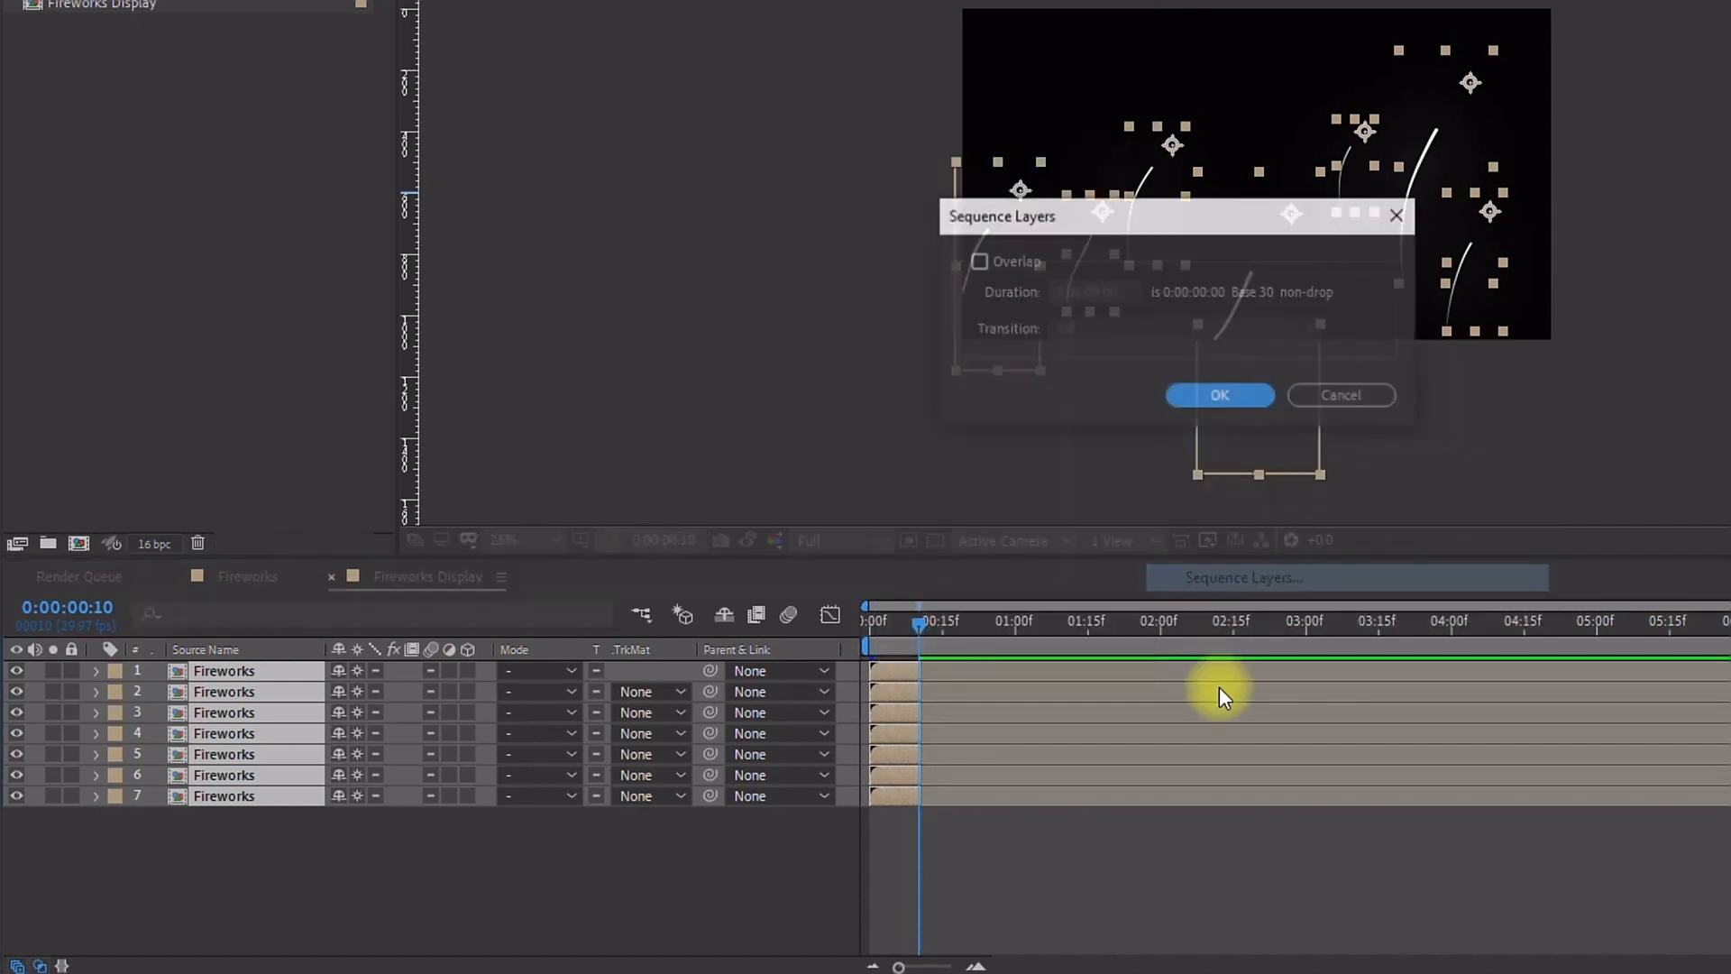
pyautogui.click(1215, 395)
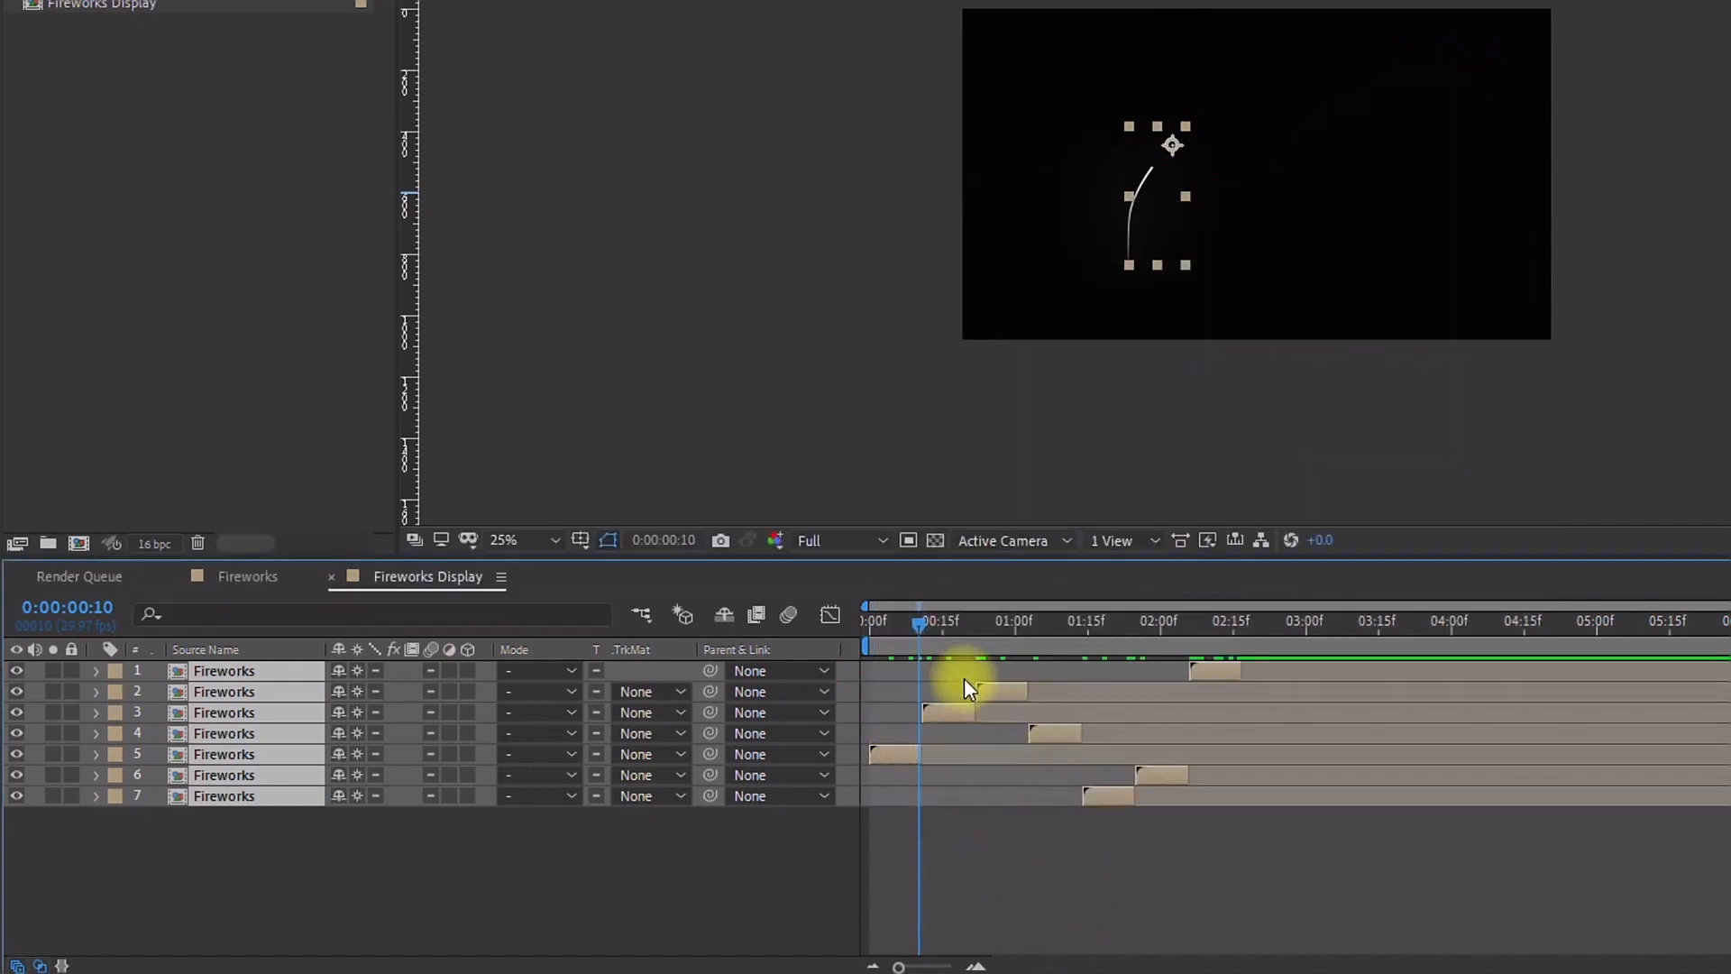
pyautogui.moveTo(864, 624)
pyautogui.mouseDown()
pyautogui.moveTo(1170, 600)
pyautogui.moveTo(855, 596)
pyautogui.mouseUp()
pyautogui.hotkey('ctrl', 'z')
# Step: Select the layers from layer 7 to layer 1 and apply Sequence Layers to stagger their starts
pyautogui.click(425, 900)
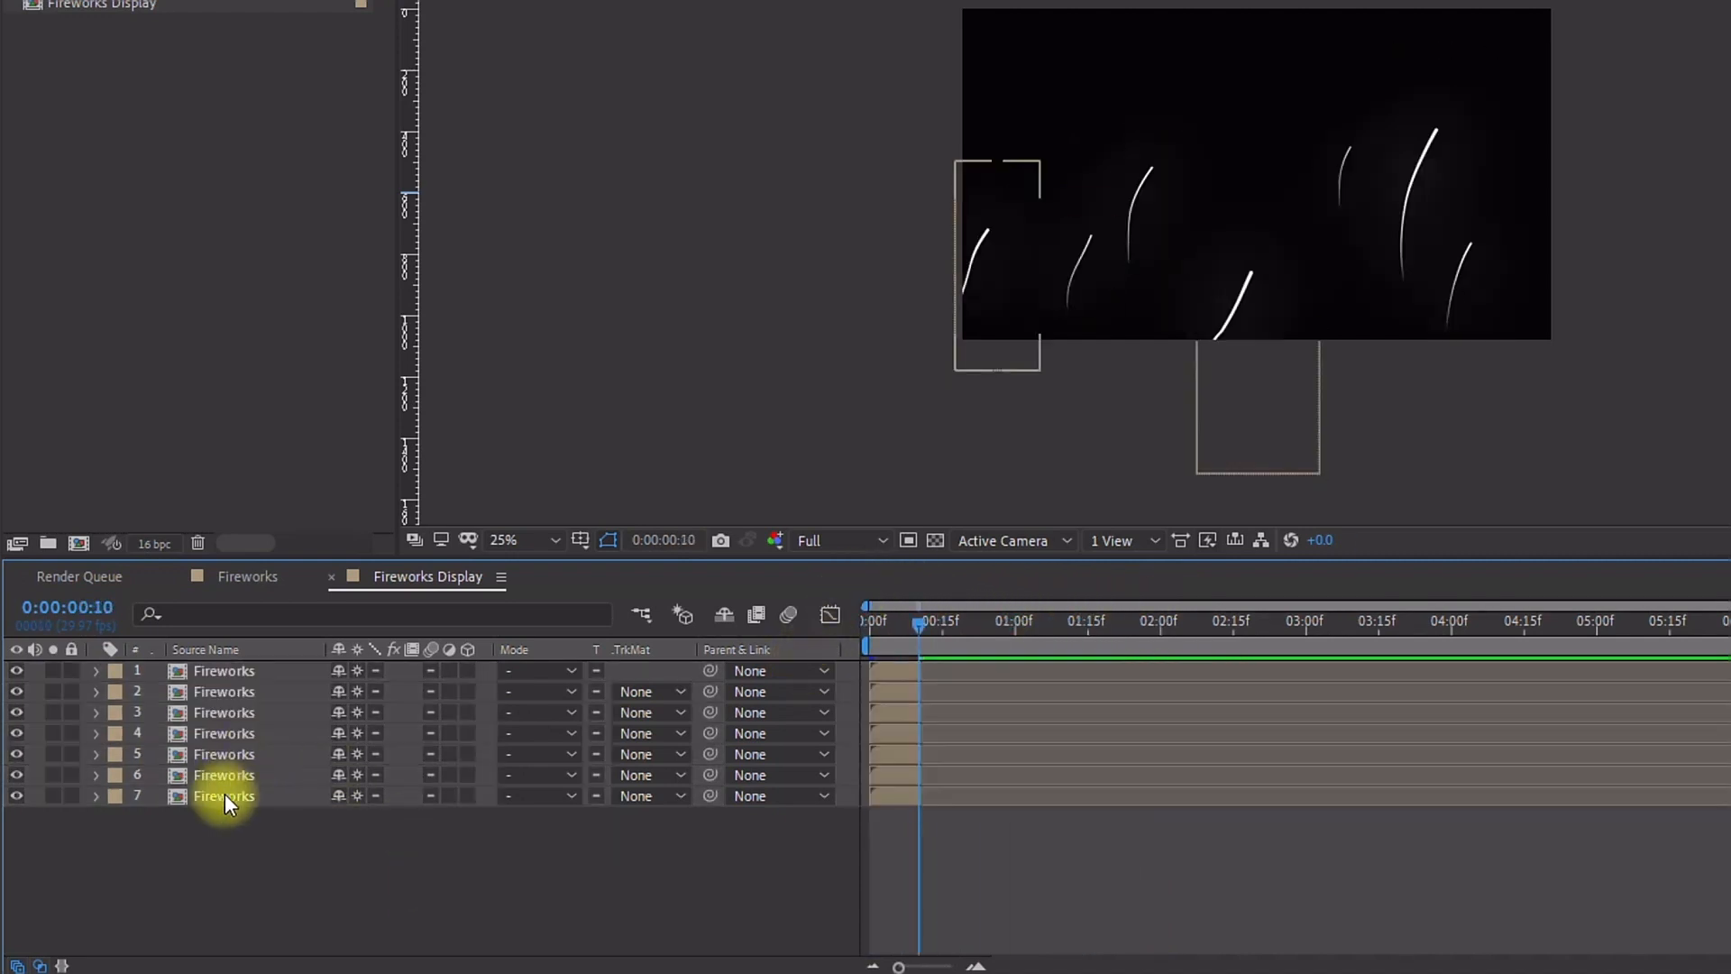
pyautogui.click(231, 794)
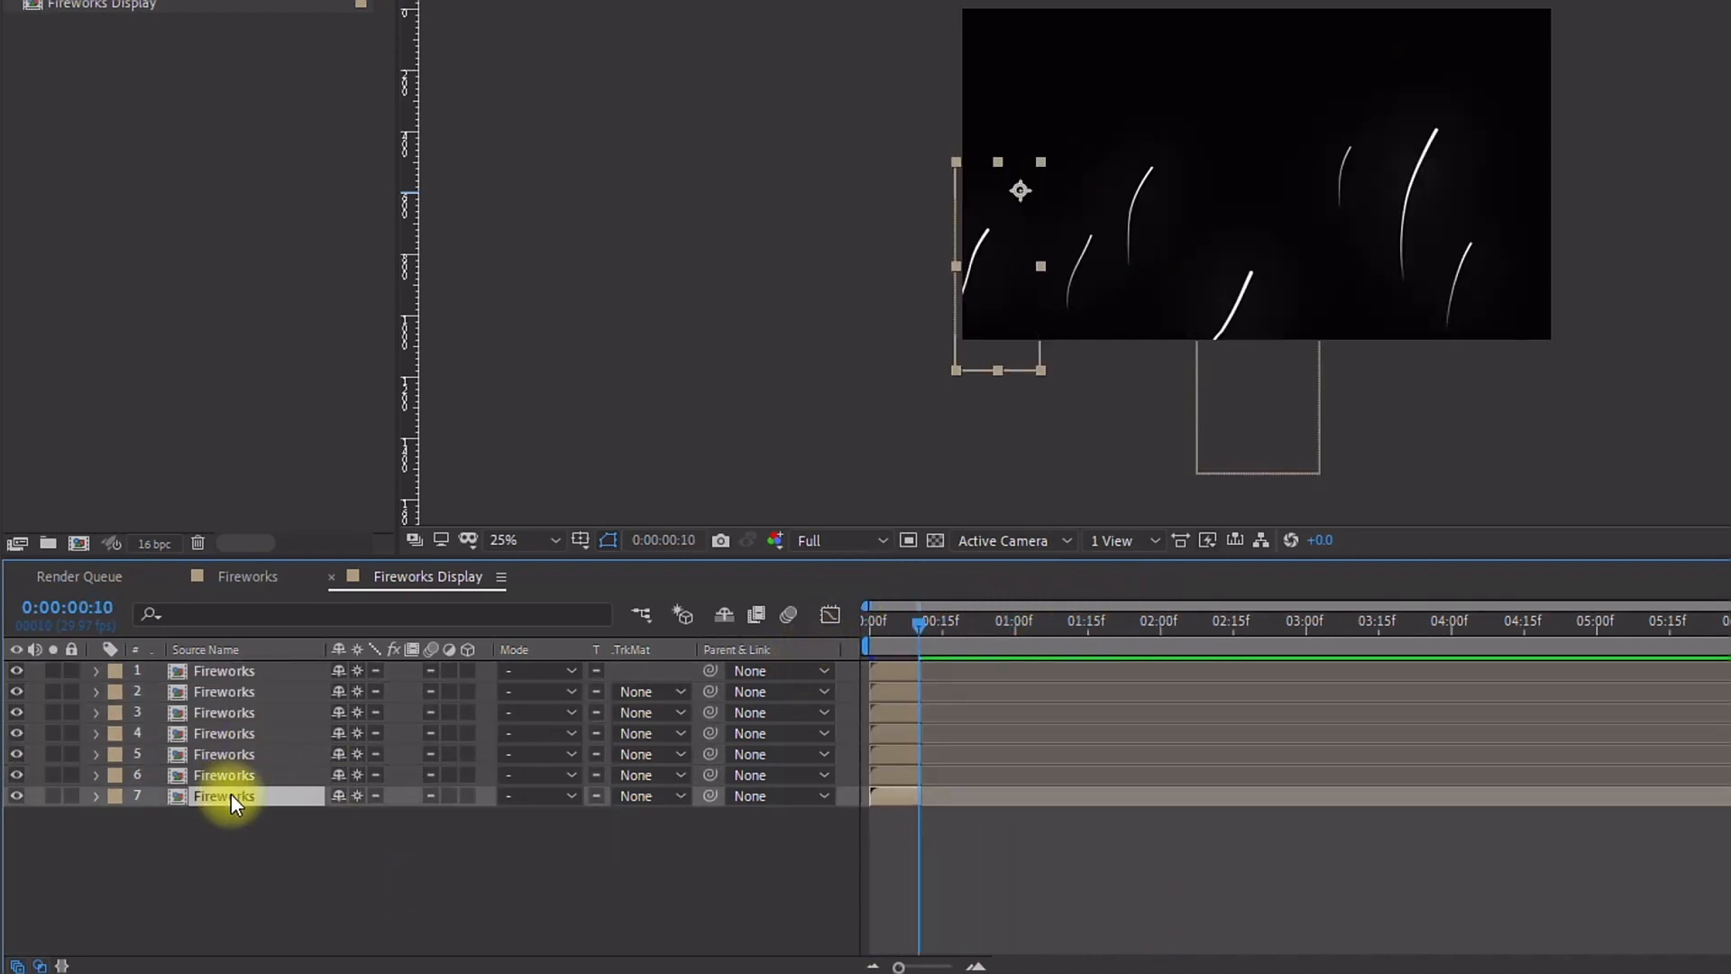
pyautogui.keyDown('shift'); pyautogui.click(236, 668); pyautogui.keyUp('shift')
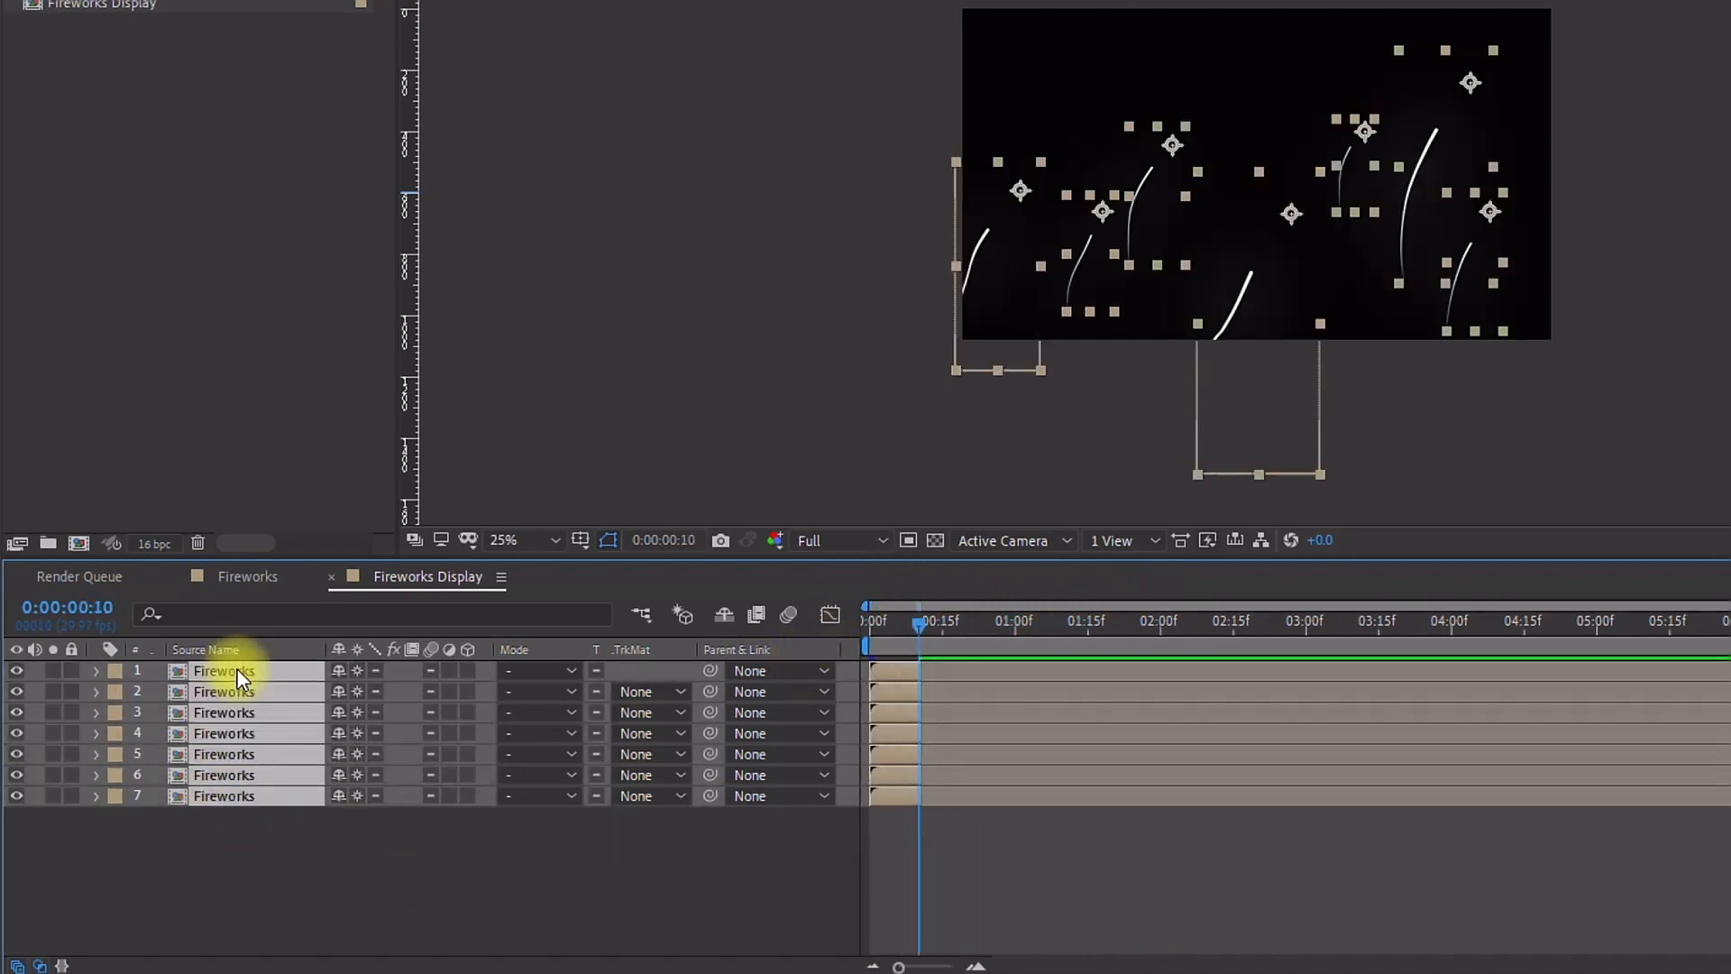
pyautogui.rightClick(906, 692)
pyautogui.moveTo(1109, 390)
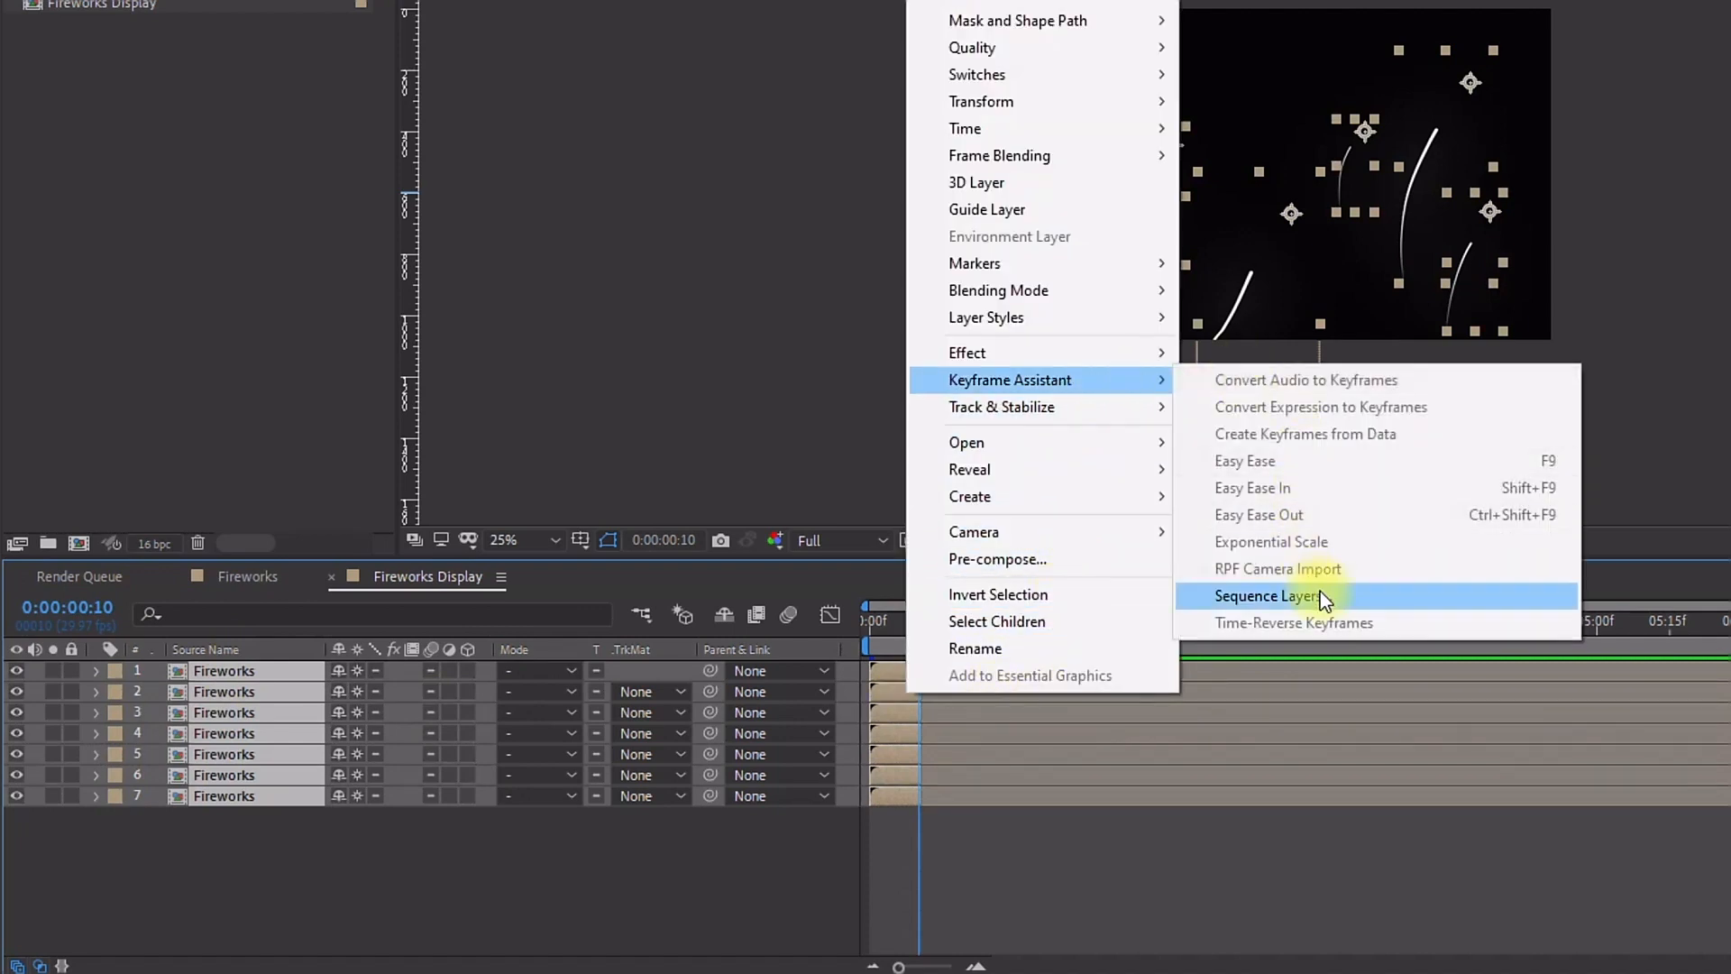
pyautogui.click(1312, 595)
pyautogui.click(1216, 408)
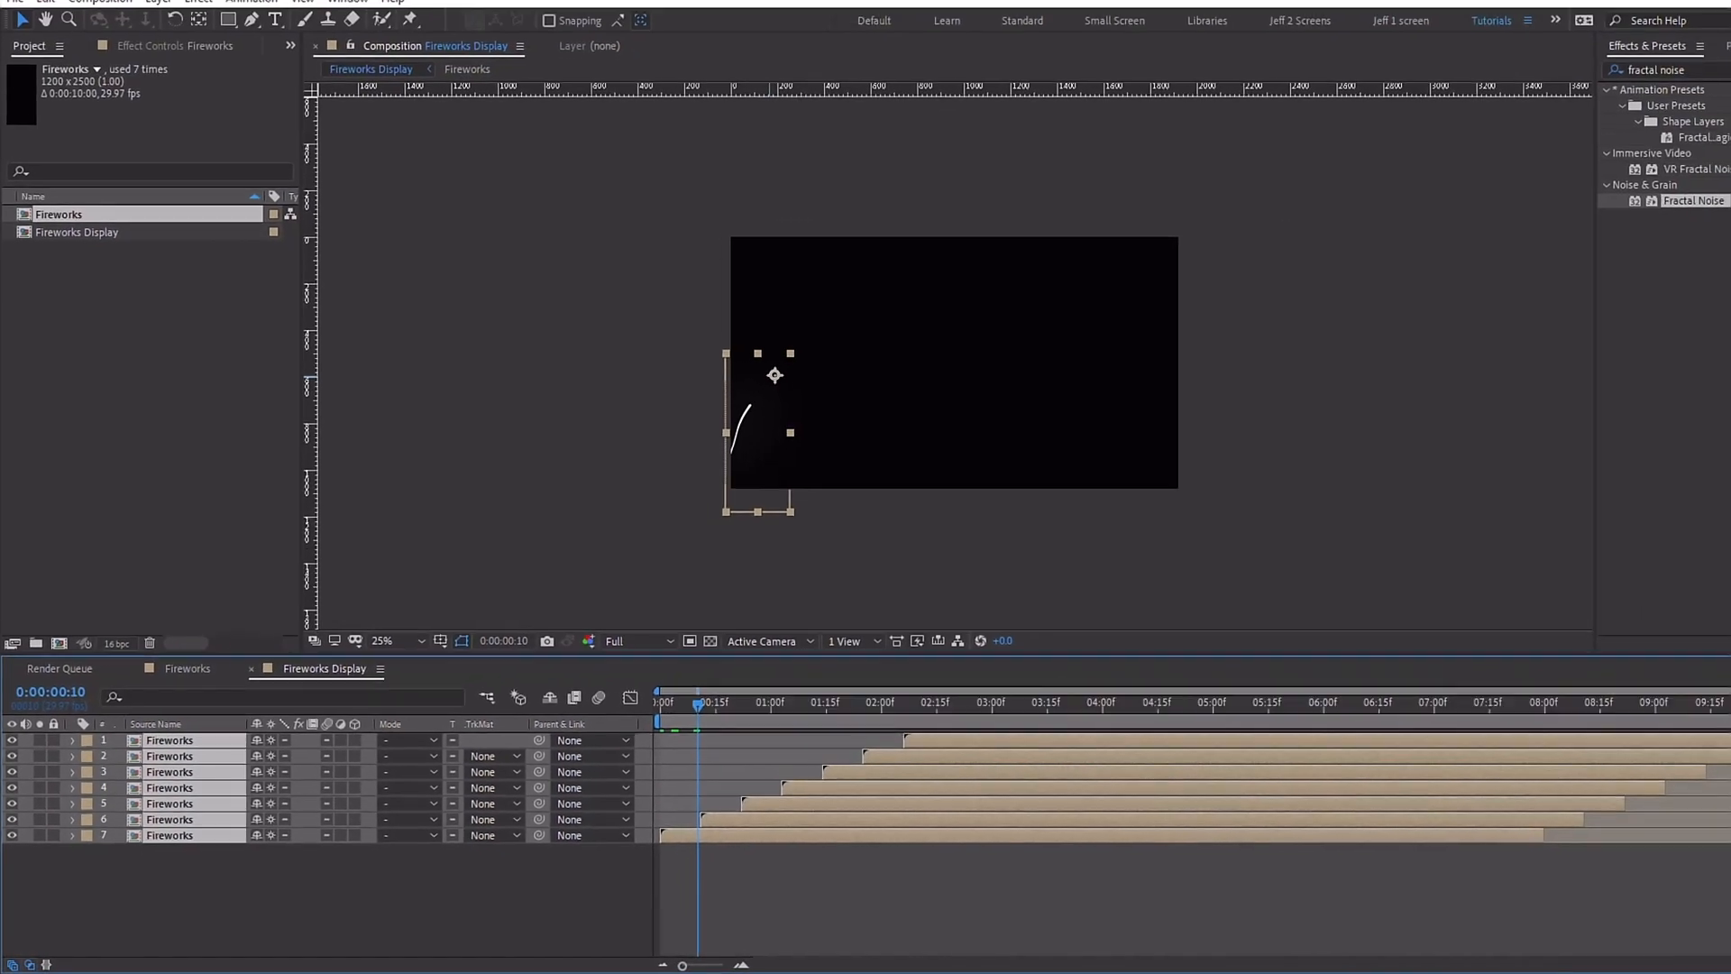
# Step: Set the work area to end at about 4 seconds and preview the staggered bursts
pyautogui.moveTo(1491, 841); pyautogui.dragTo(1719, 825)
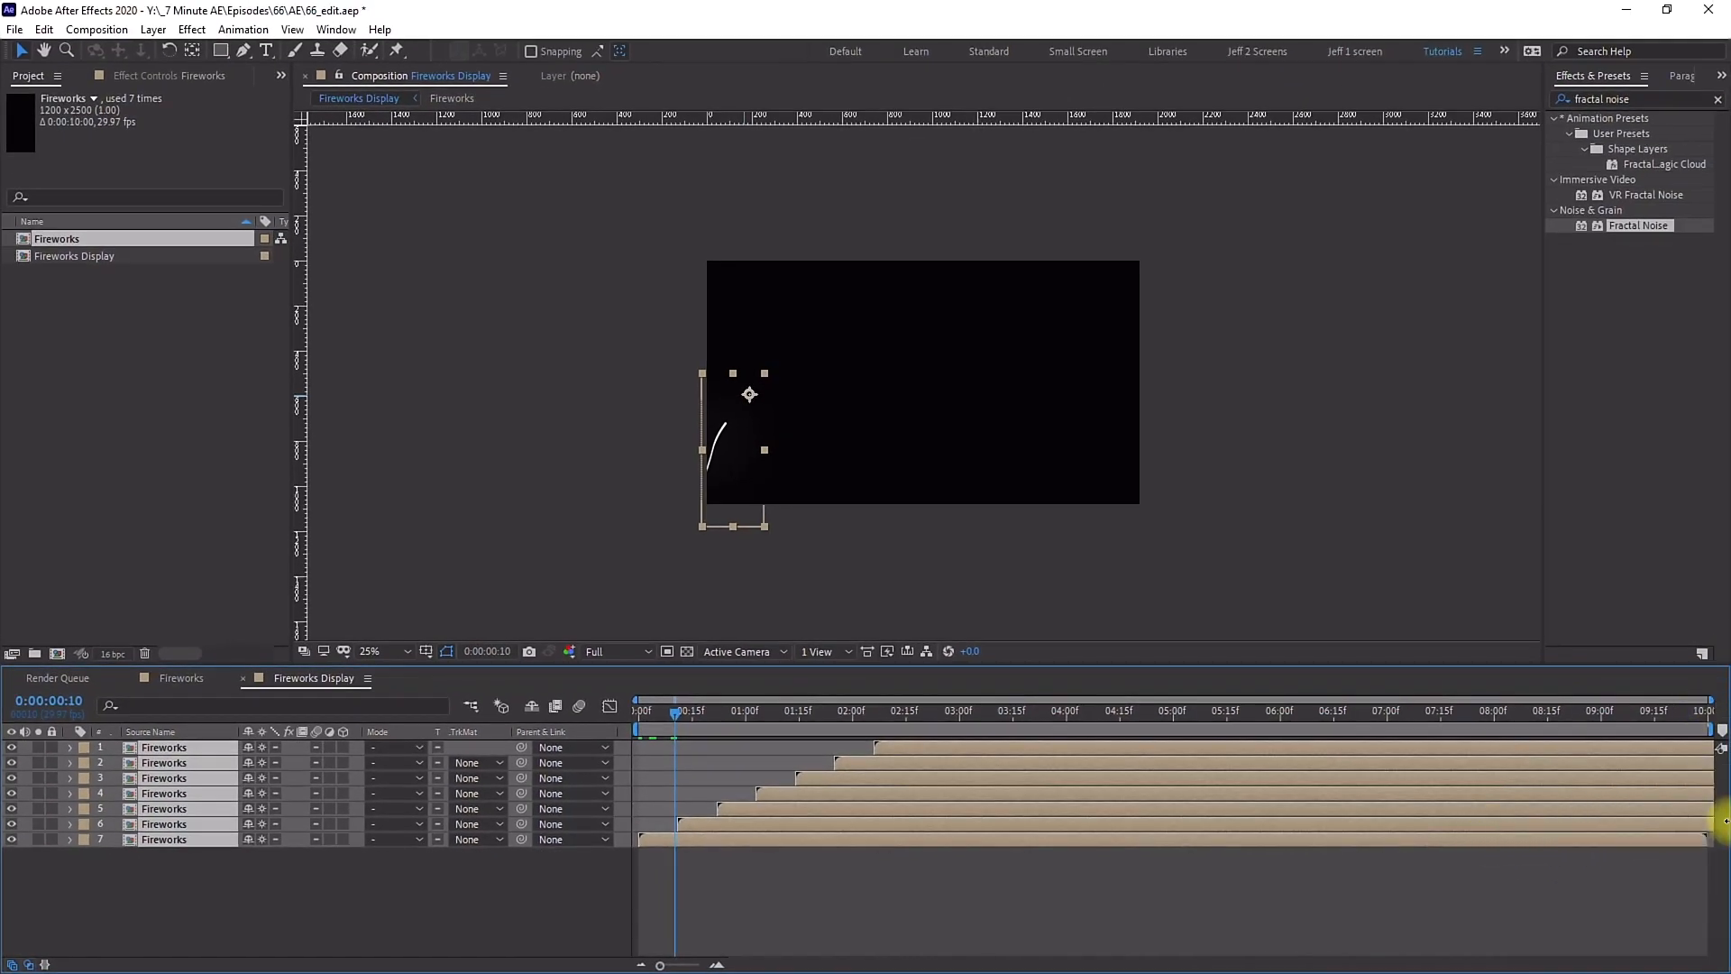
pyautogui.moveTo(689, 711); pyautogui.dragTo(571, 695)
pyautogui.press('space')
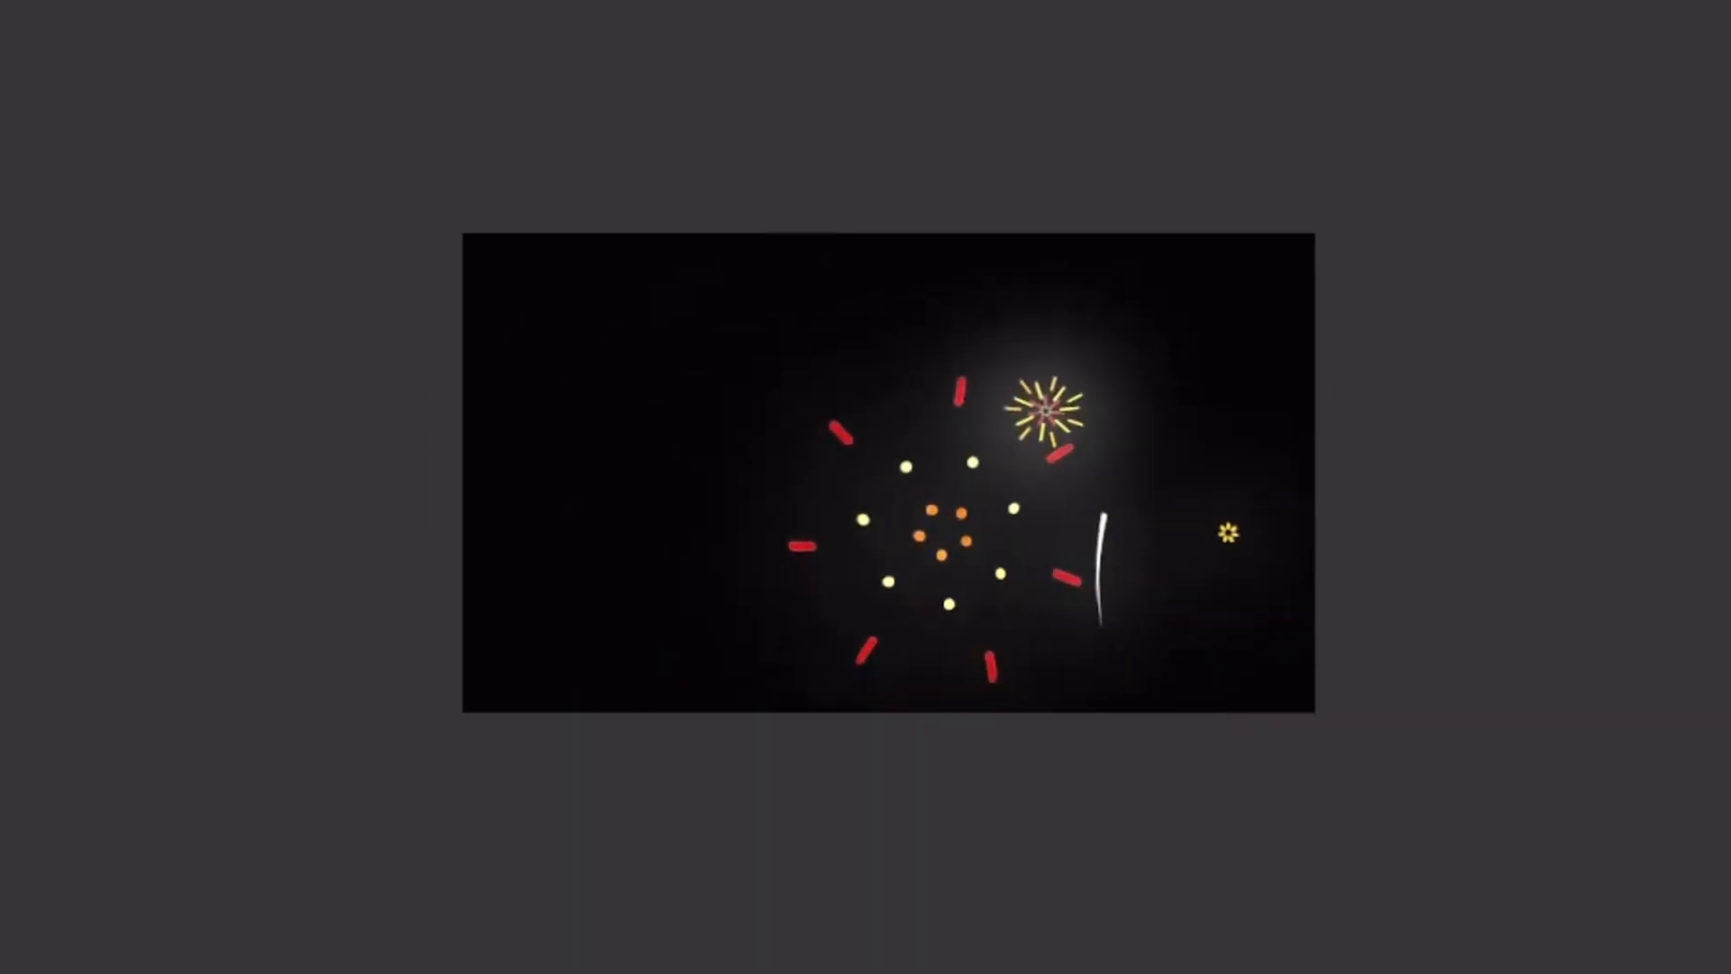
pyautogui.press('space')
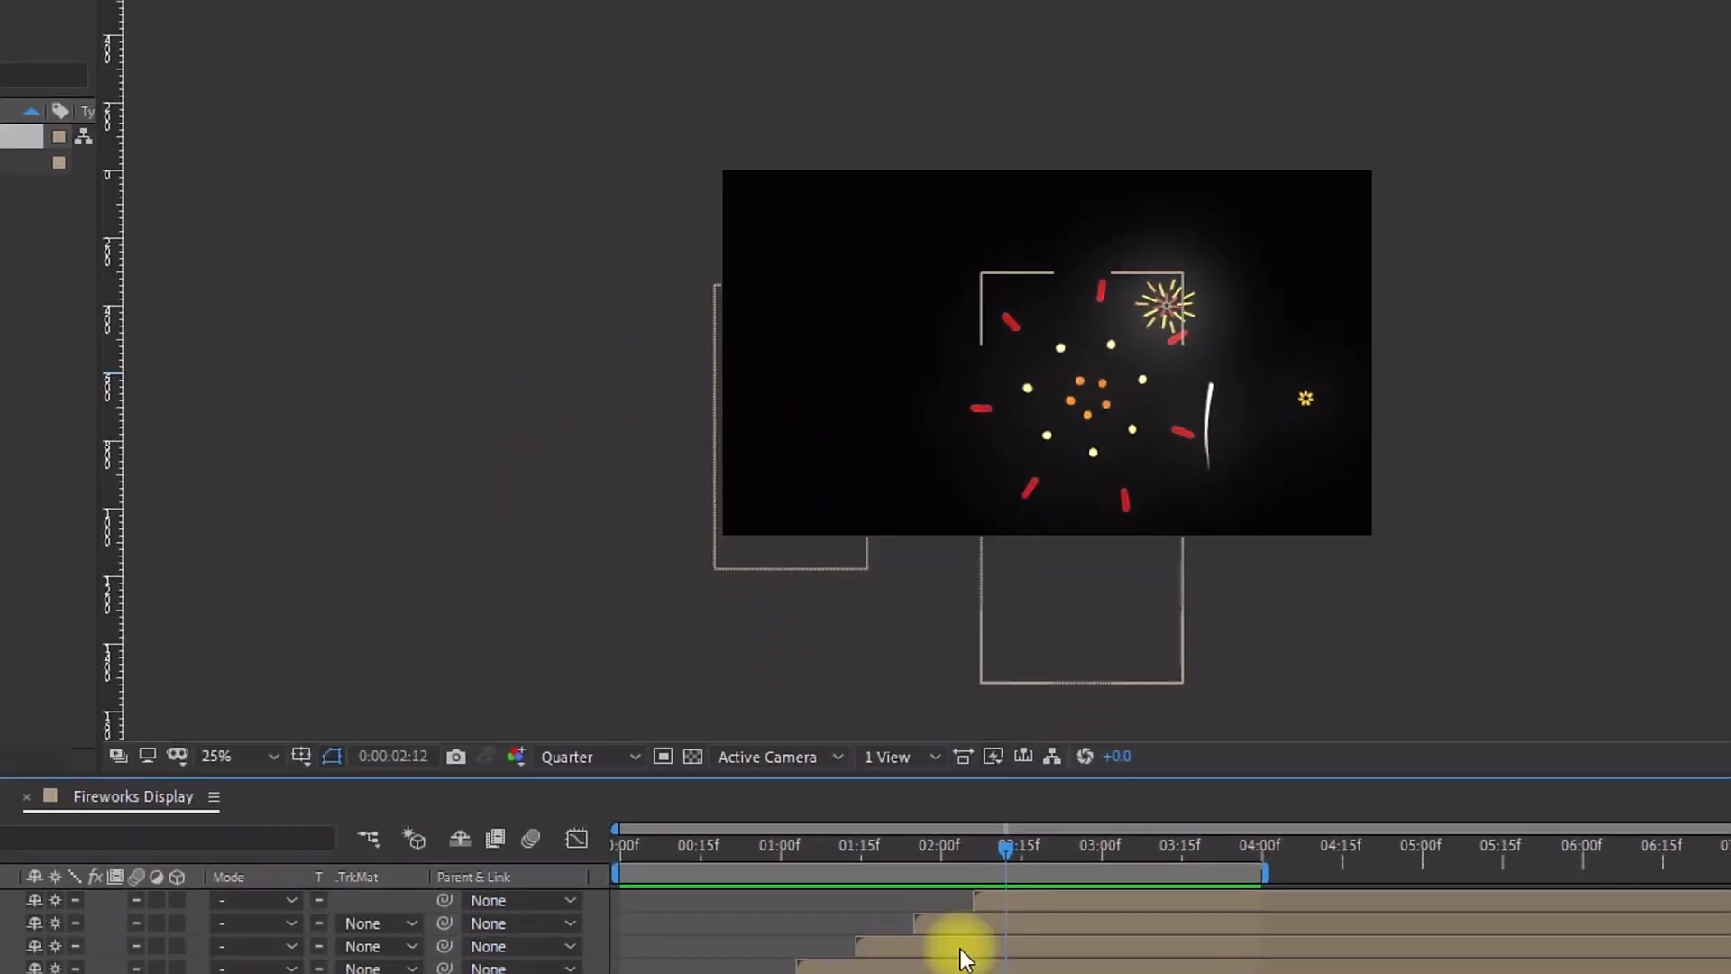
# Step: Select layers 2, 4 and 5 and flip them horizontally
pyautogui.click(1060, 756)
pyautogui.keyDown('ctrl'); pyautogui.click(1019, 796); pyautogui.keyUp('ctrl')
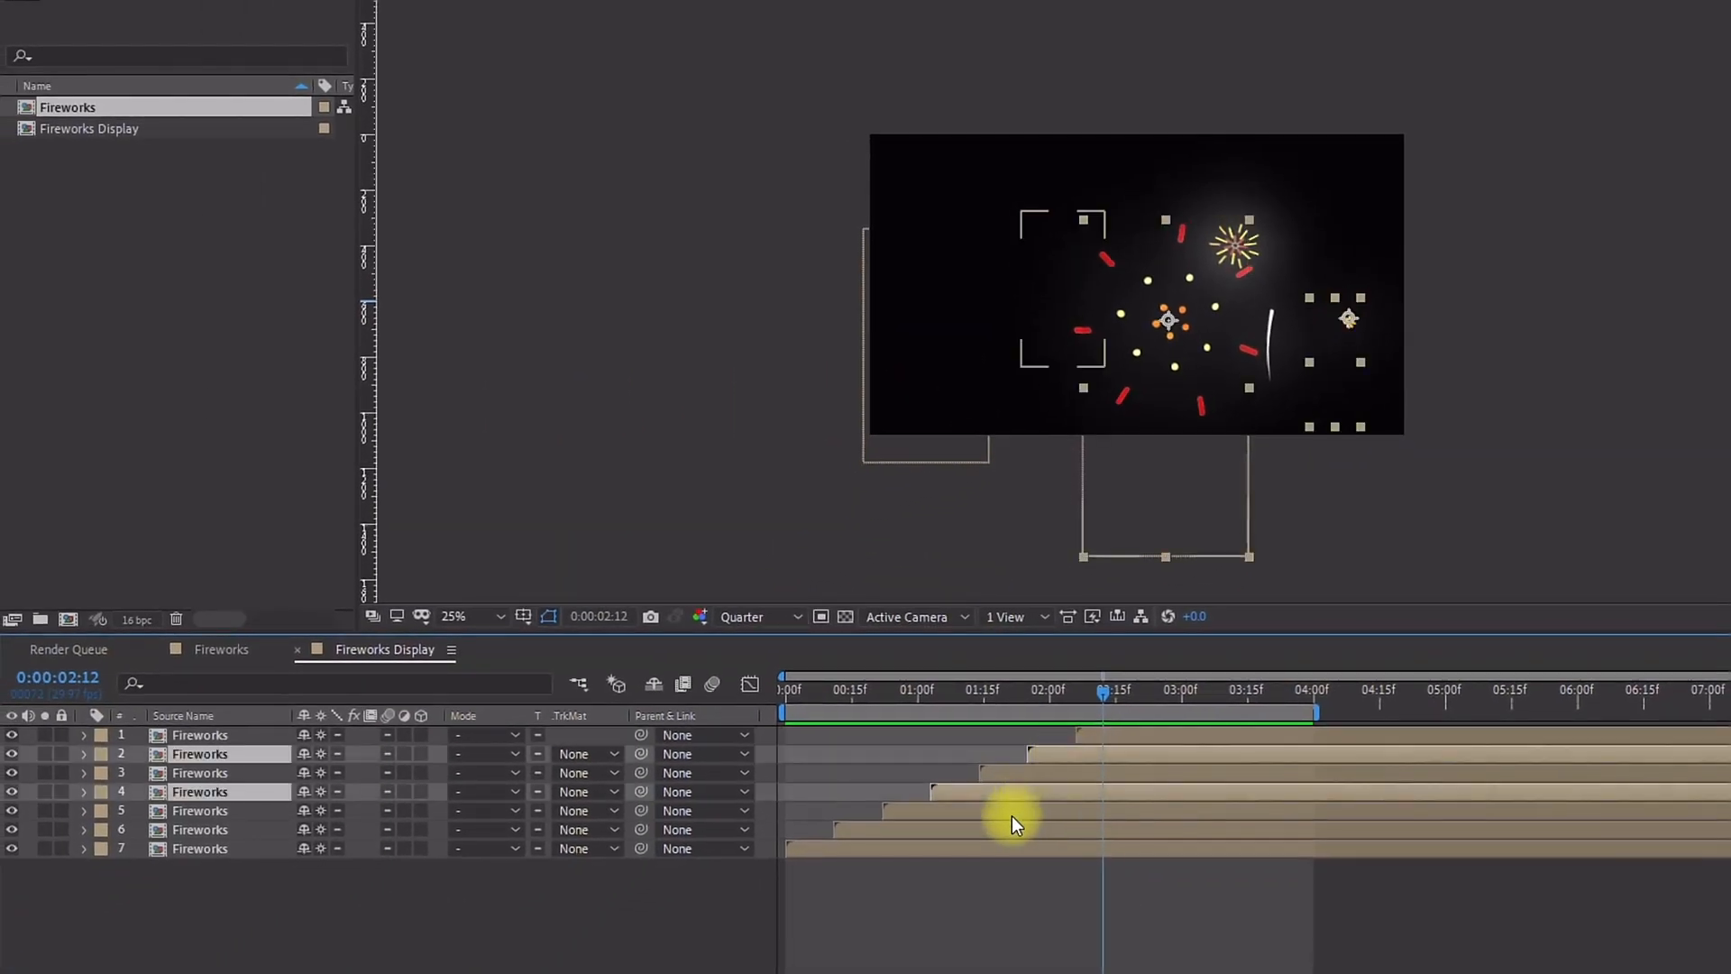
pyautogui.keyDown('ctrl'); pyautogui.click(1003, 810); pyautogui.keyUp('ctrl')
pyautogui.rightClick(1013, 812)
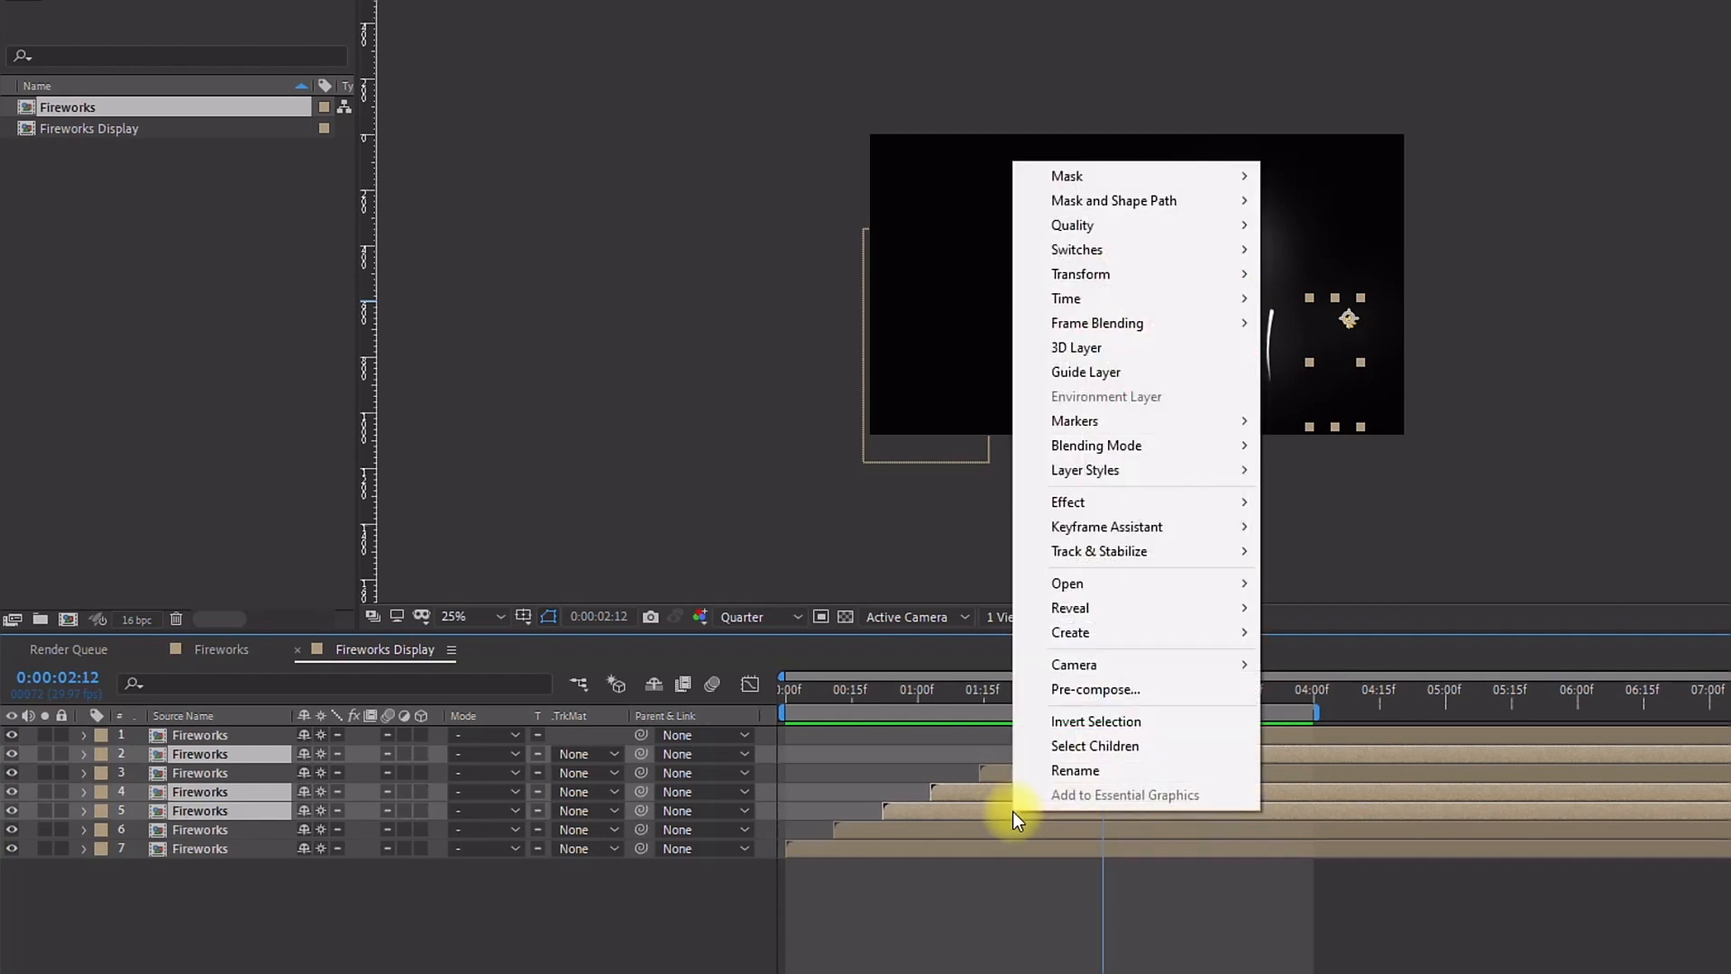
pyautogui.moveTo(1037, 273)
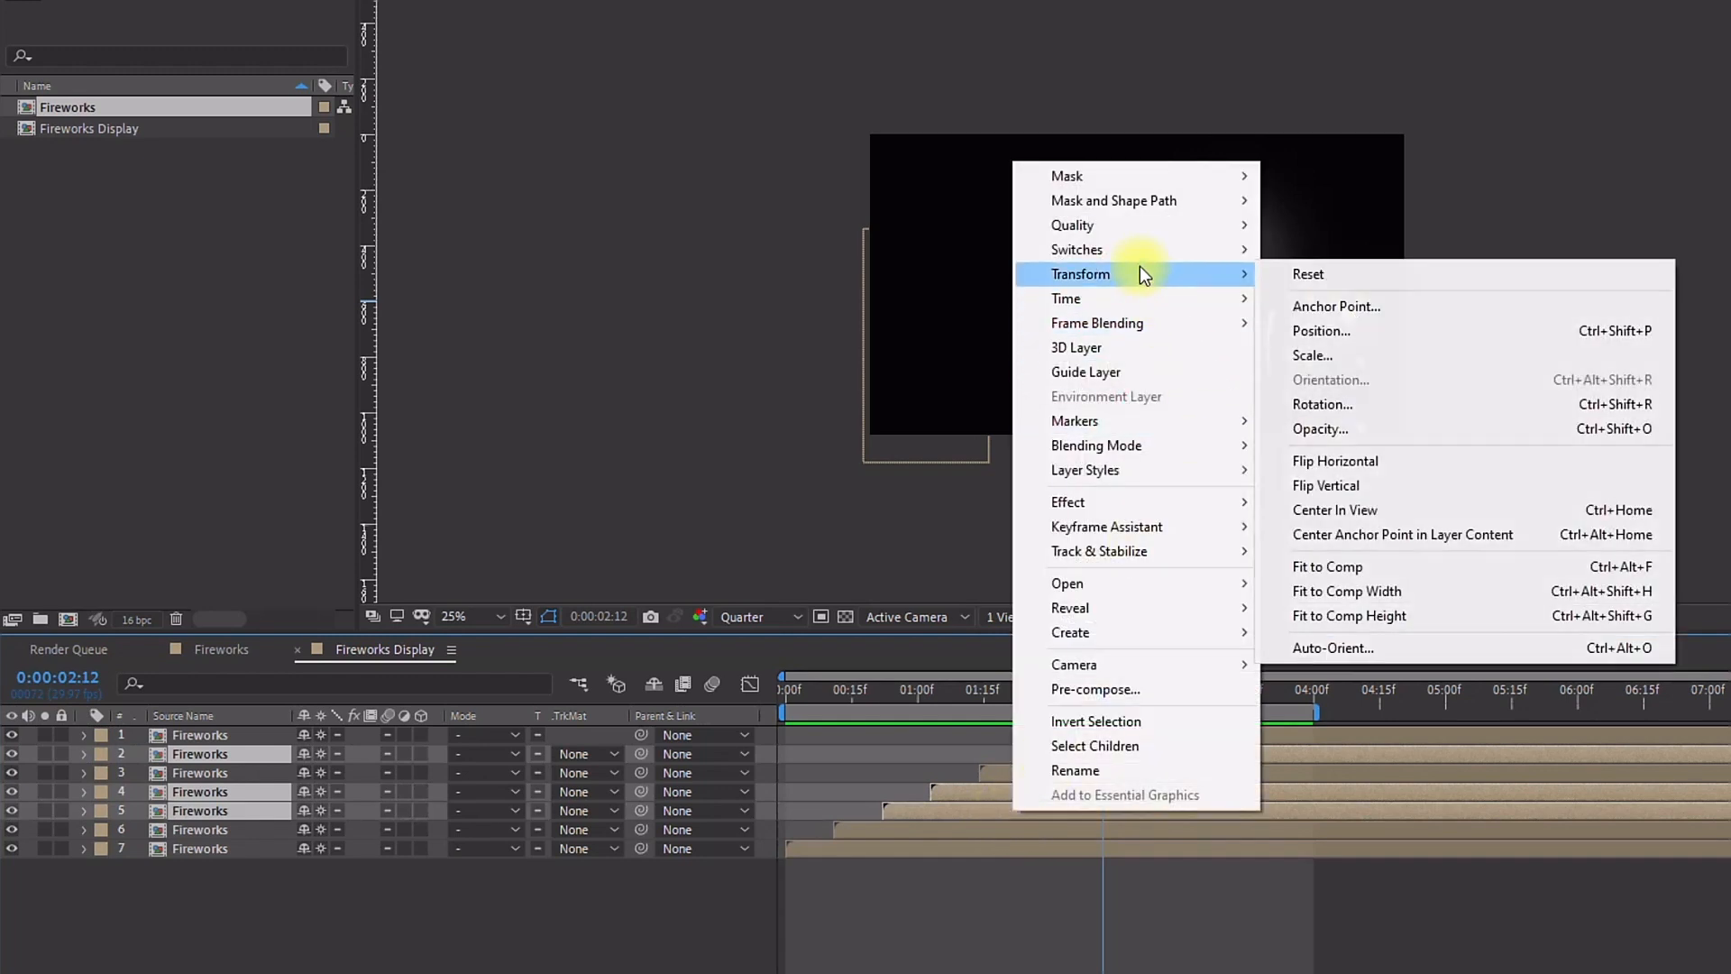
pyautogui.click(1343, 461)
# Step: Apply the Shift Channels effect to layer 6
pyautogui.moveTo(889, 695); pyautogui.dragTo(887, 639)
pyautogui.click(198, 831)
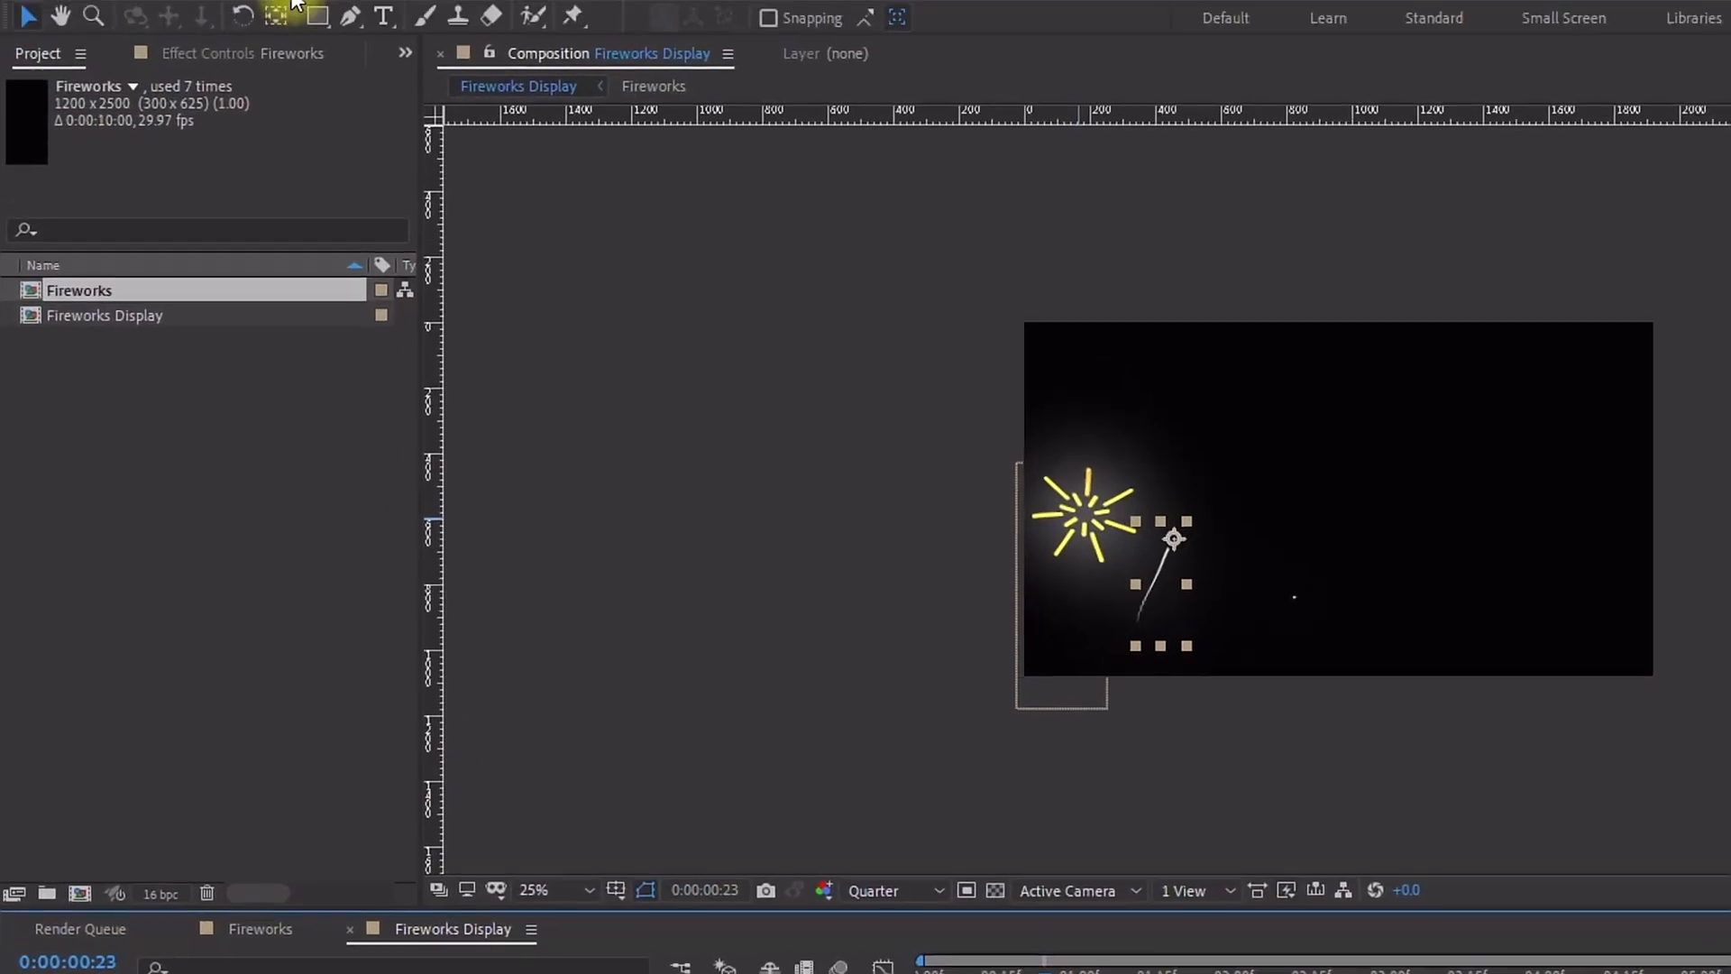
pyautogui.click(294, 46)
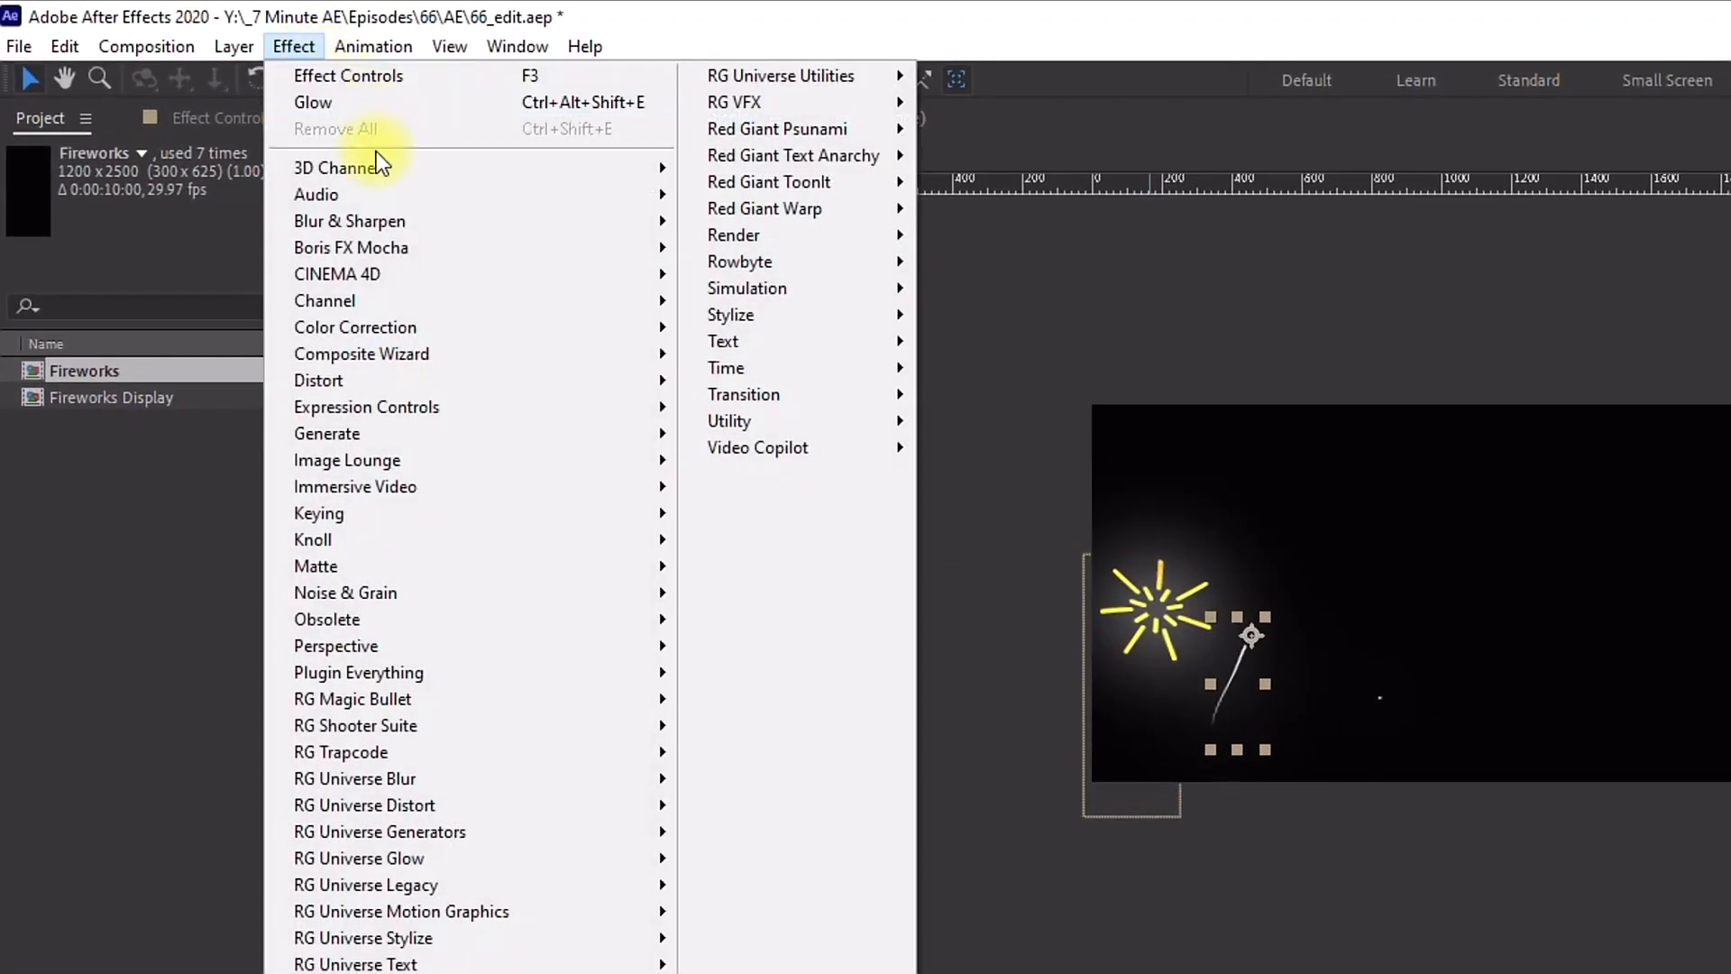
pyautogui.moveTo(404, 301)
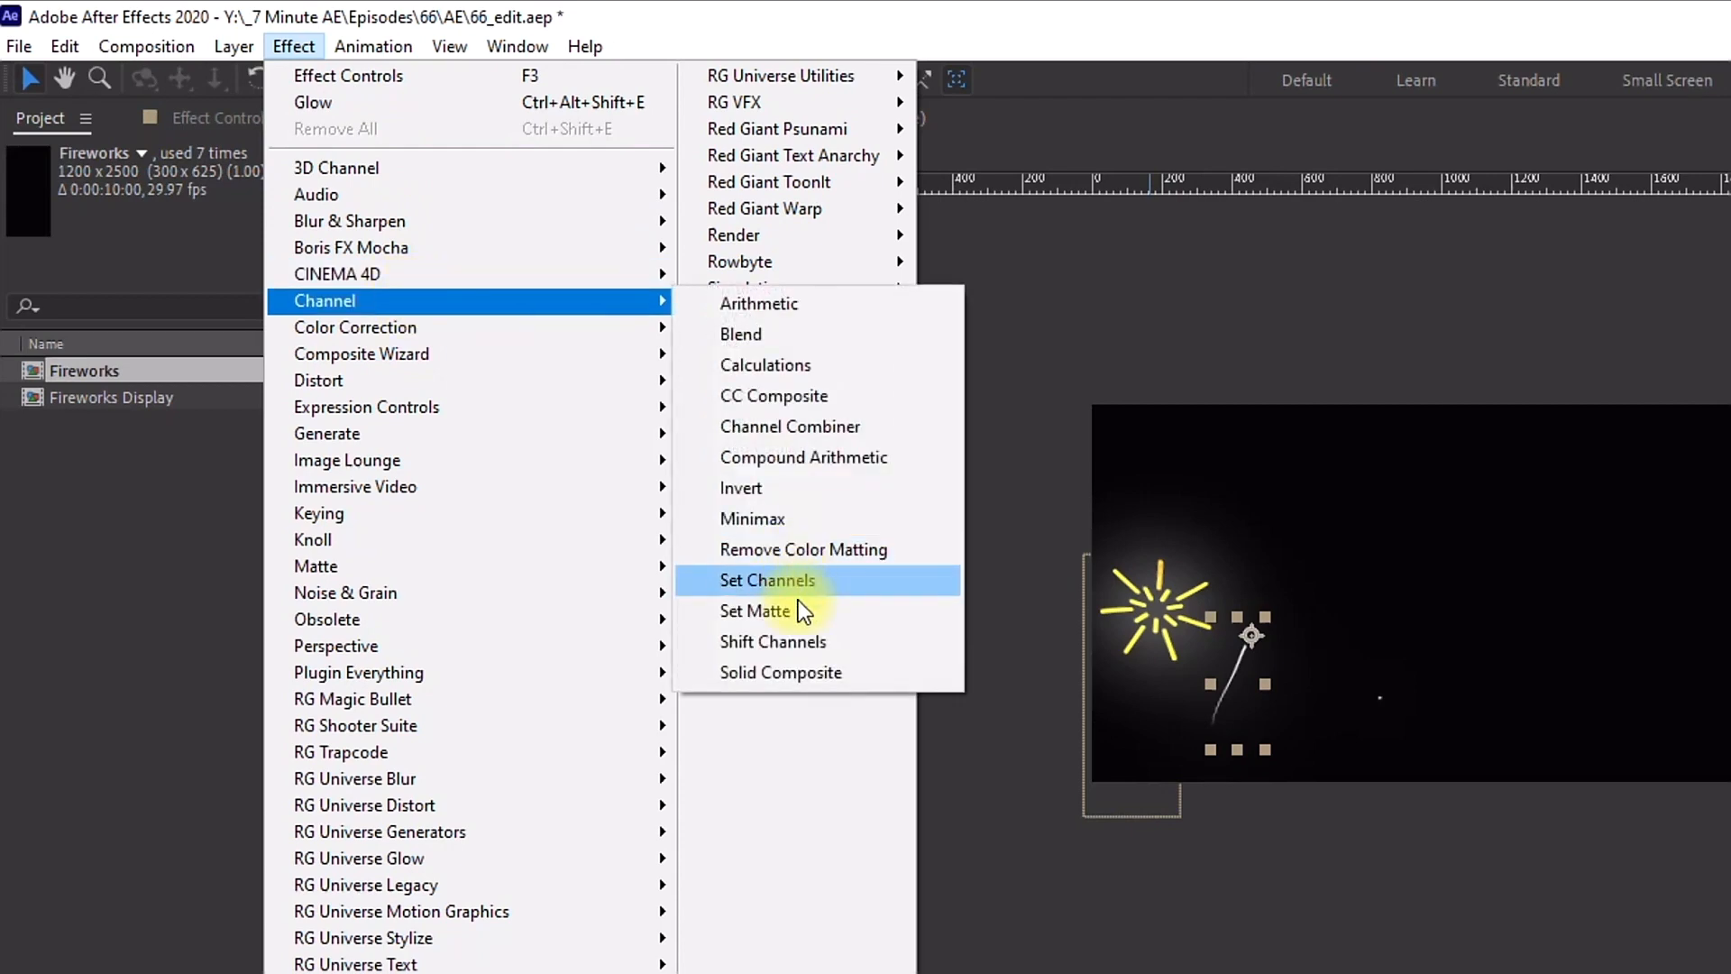
pyautogui.click(799, 640)
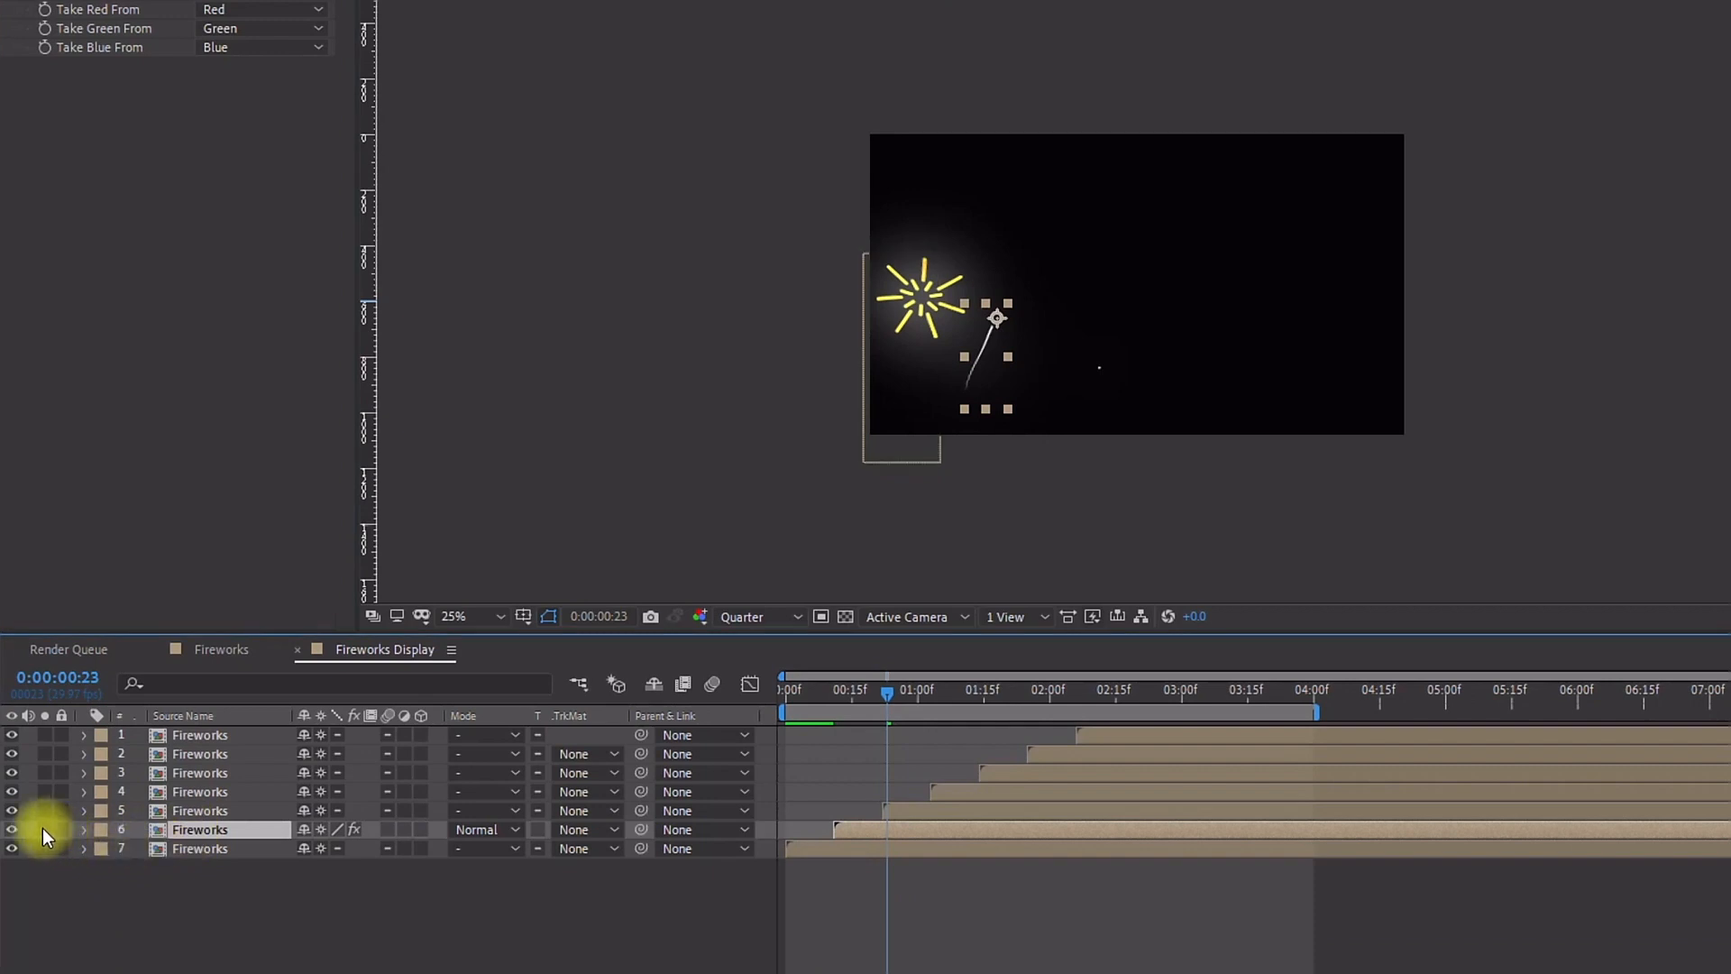
# Step: Solo layer 6 and set its Shift Channels to take red from Blue, green from Red and blue from Green
pyautogui.click(43, 830)
pyautogui.moveTo(988, 700)
pyautogui.mouseDown()
pyautogui.moveTo(954, 695)
pyautogui.moveTo(997, 696)
pyautogui.mouseUp()
pyautogui.press('.')
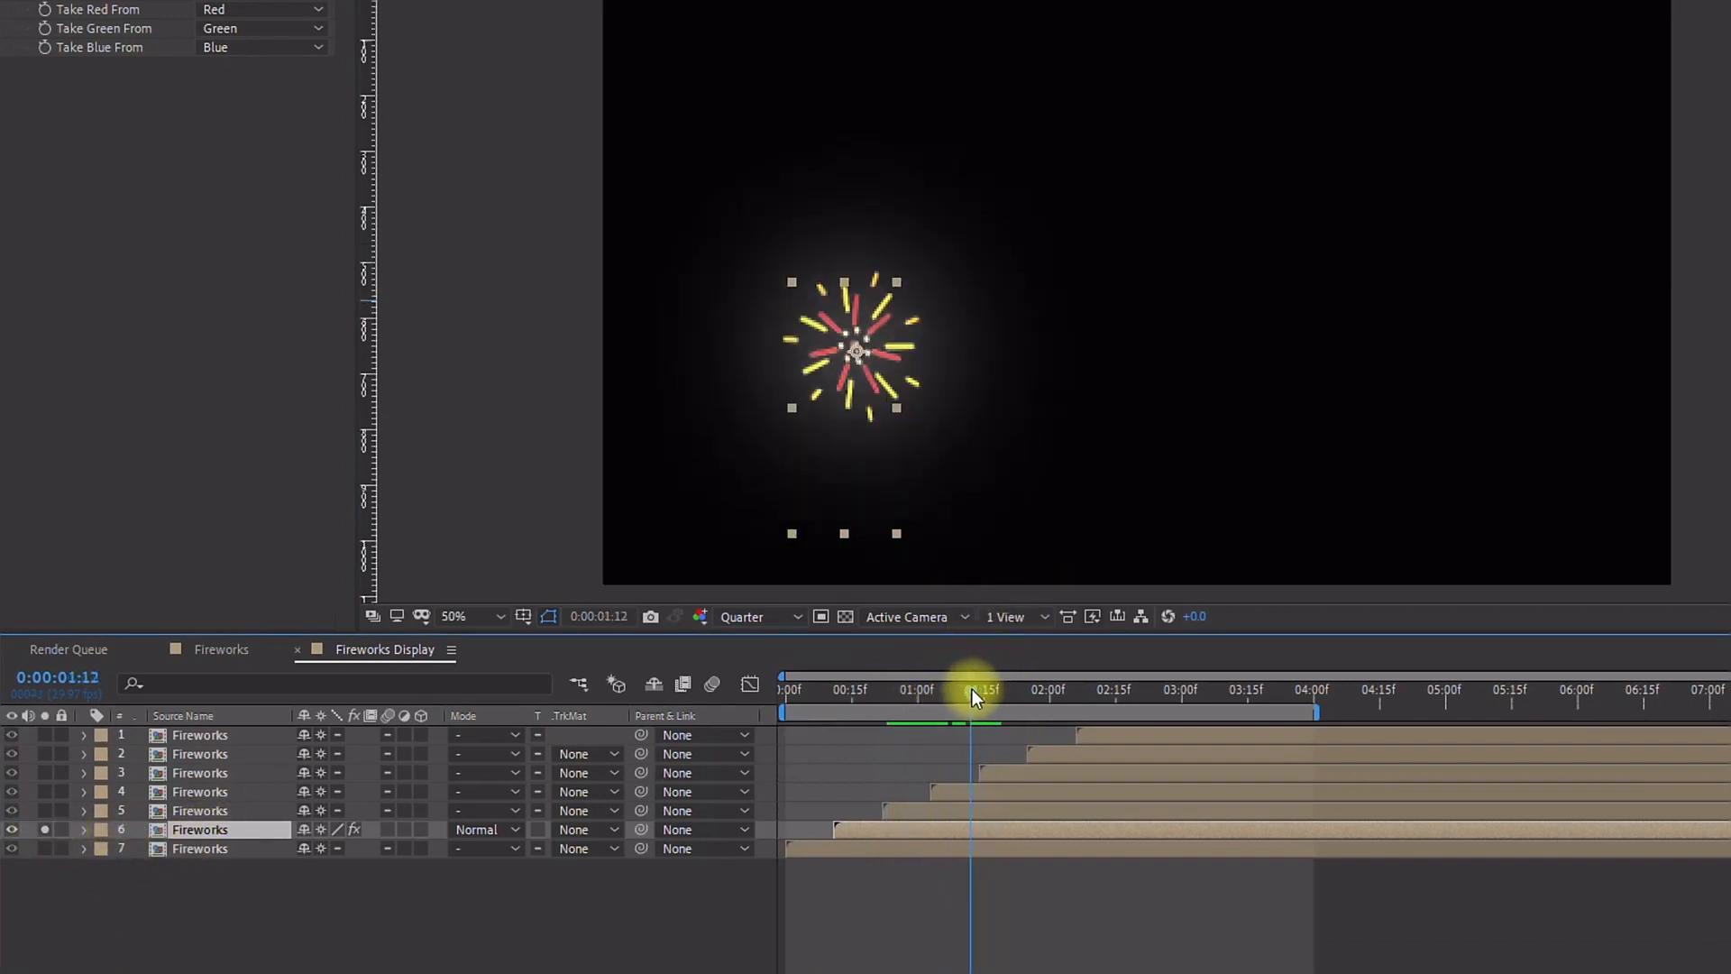
pyautogui.click(753, 622)
pyautogui.click(788, 669)
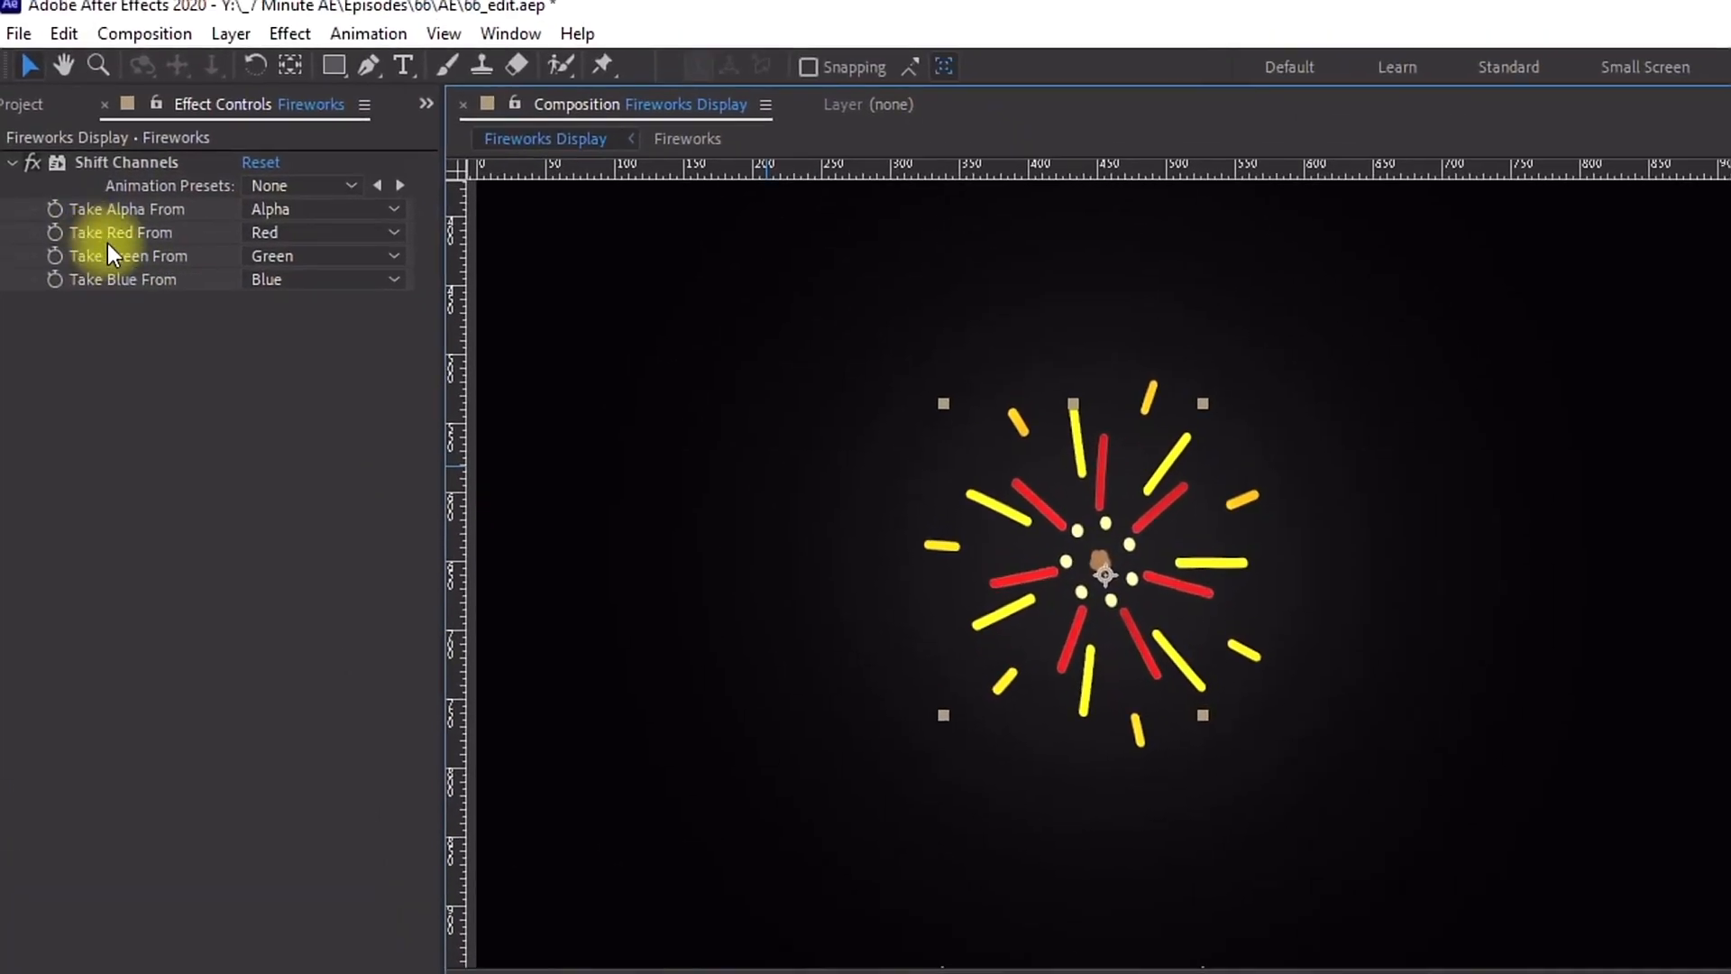
pyautogui.click(267, 33)
pyautogui.click(344, 377)
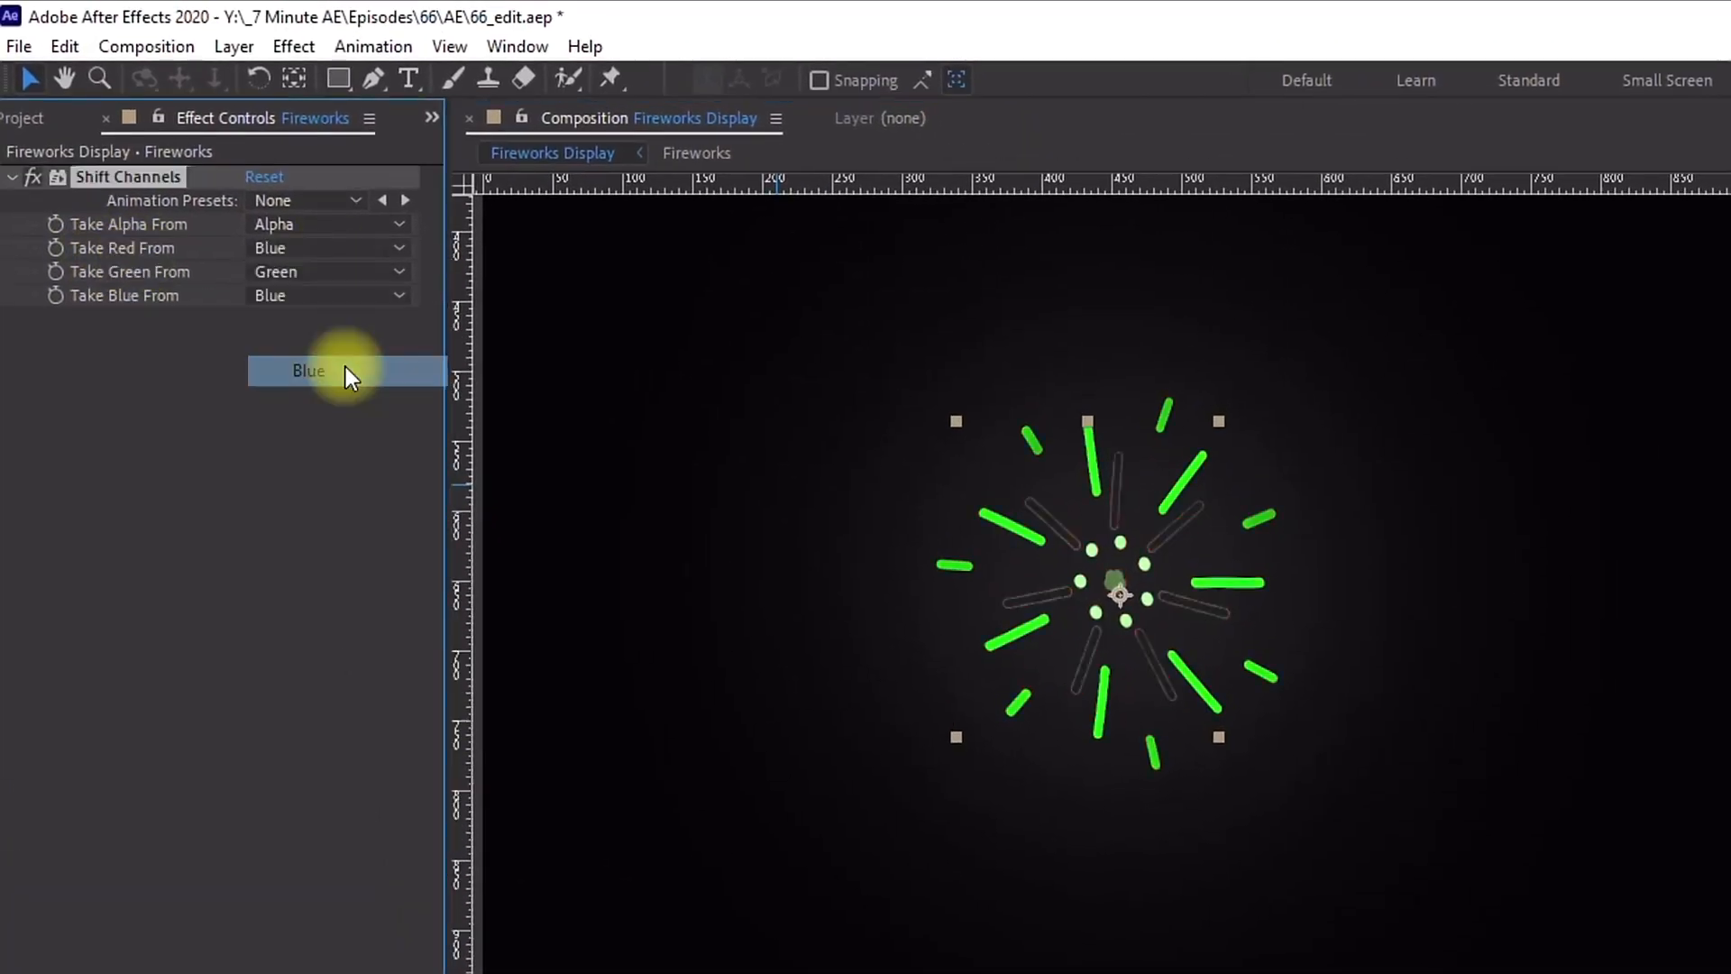
pyautogui.click(279, 273)
pyautogui.click(326, 331)
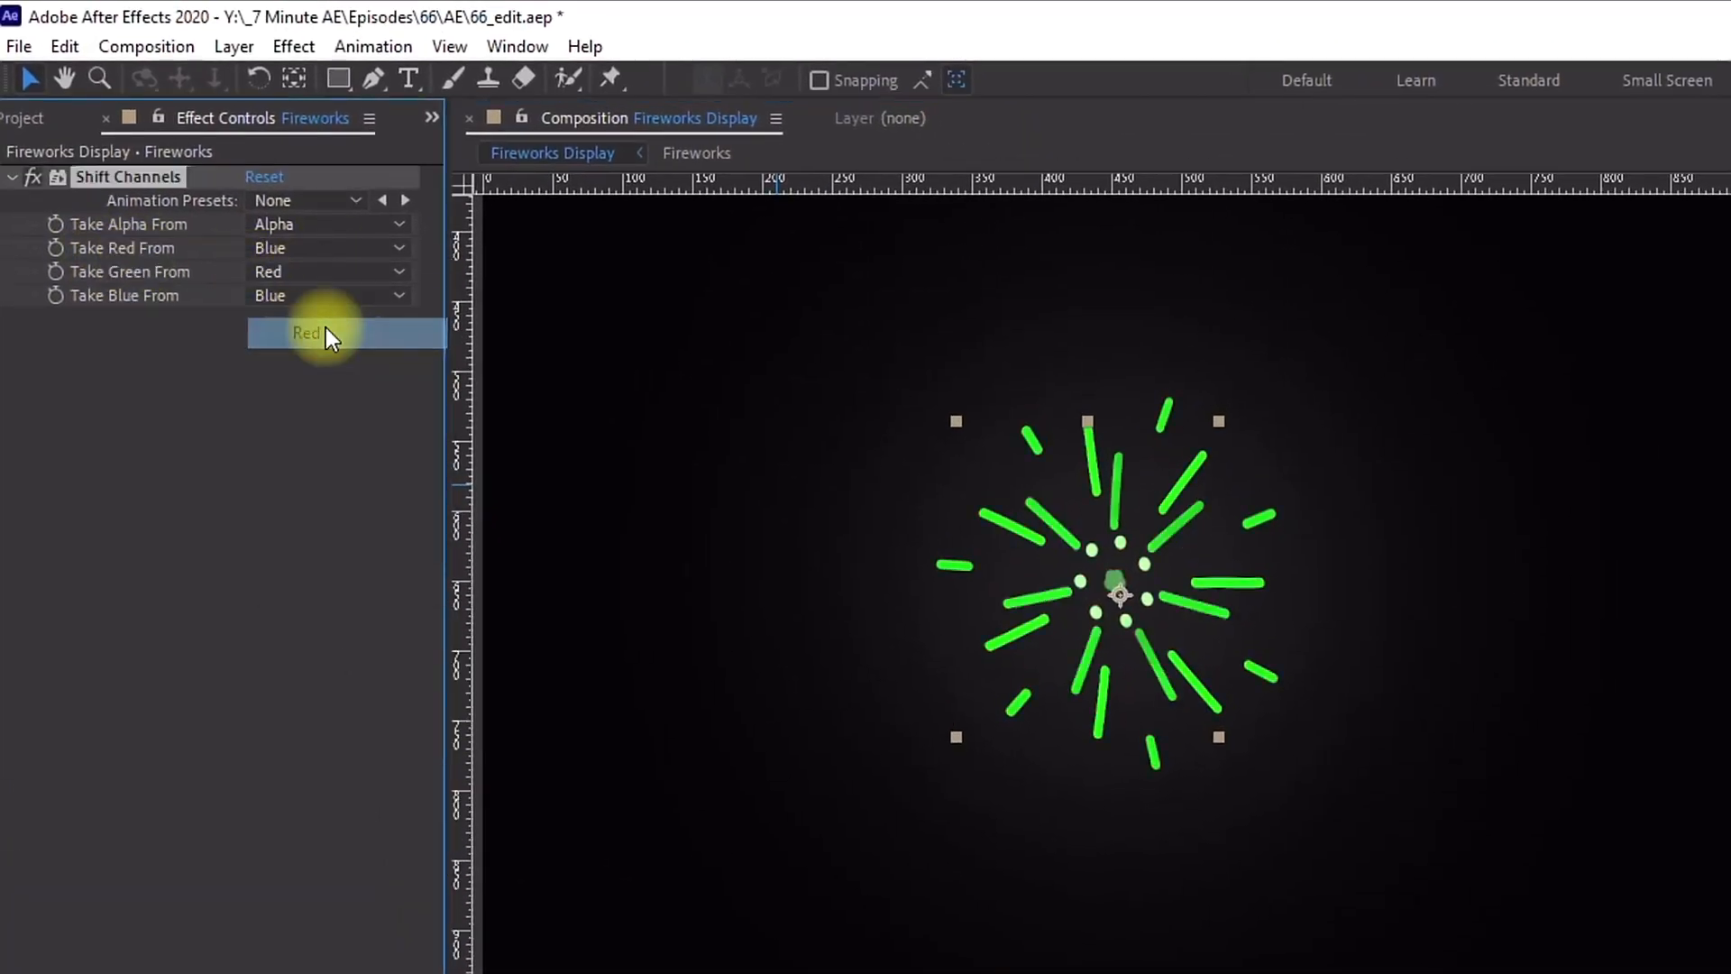
pyautogui.click(289, 295)
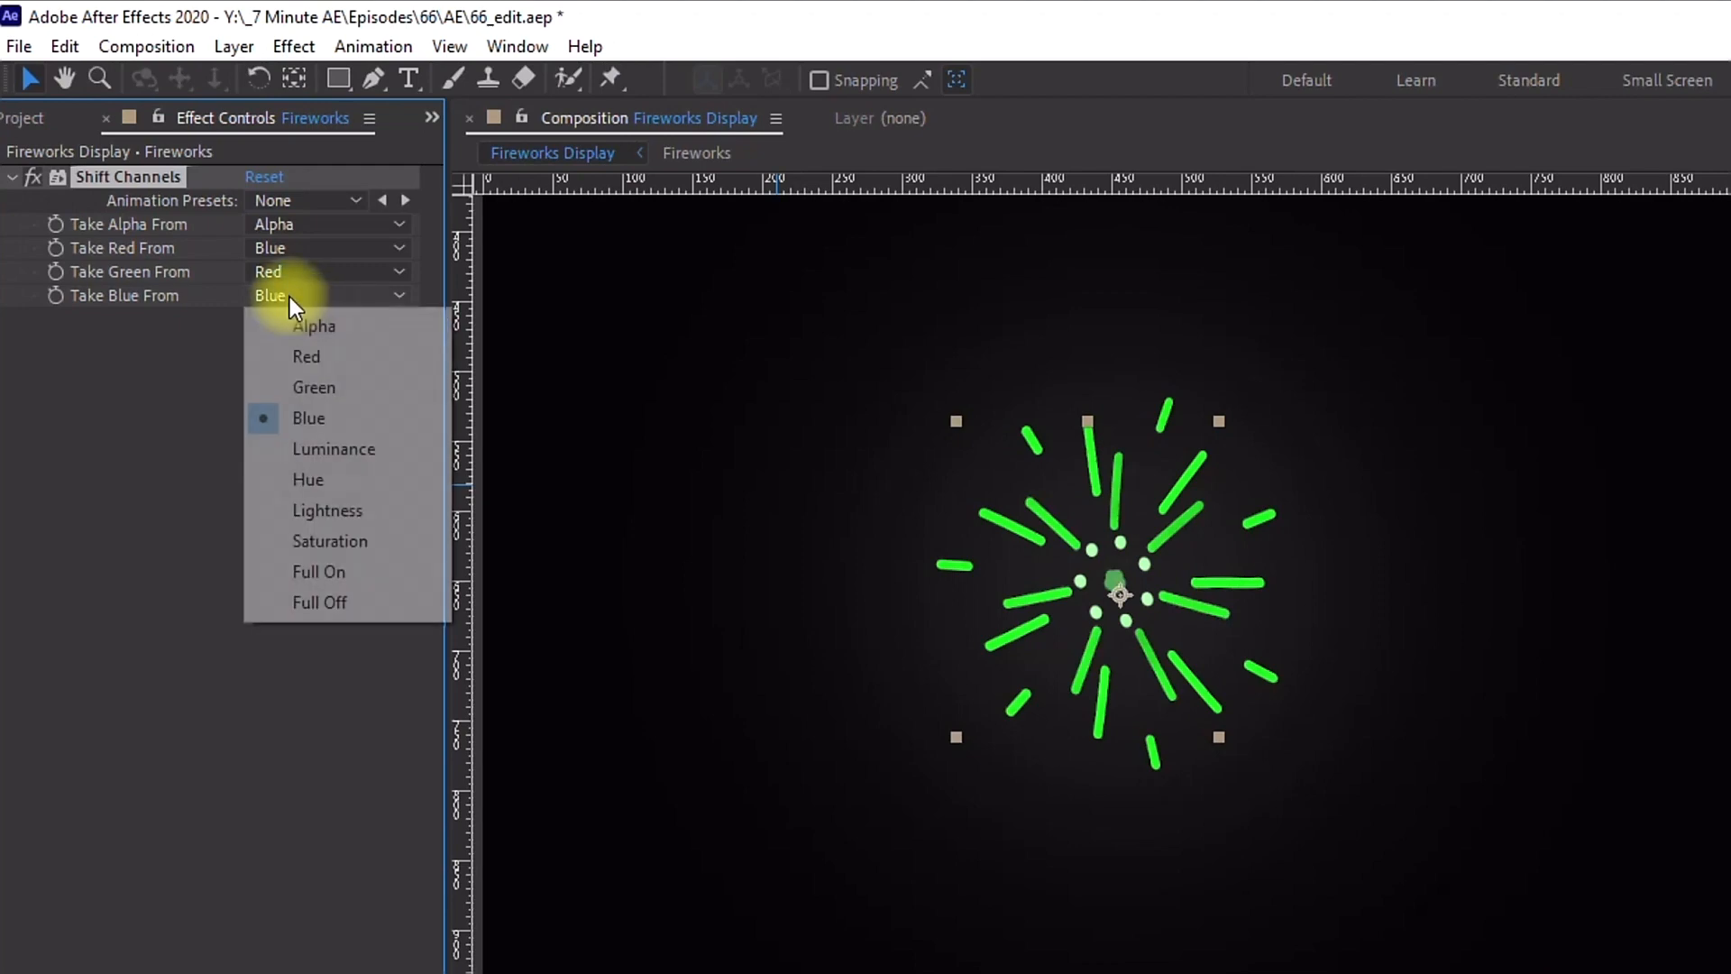
pyautogui.click(324, 392)
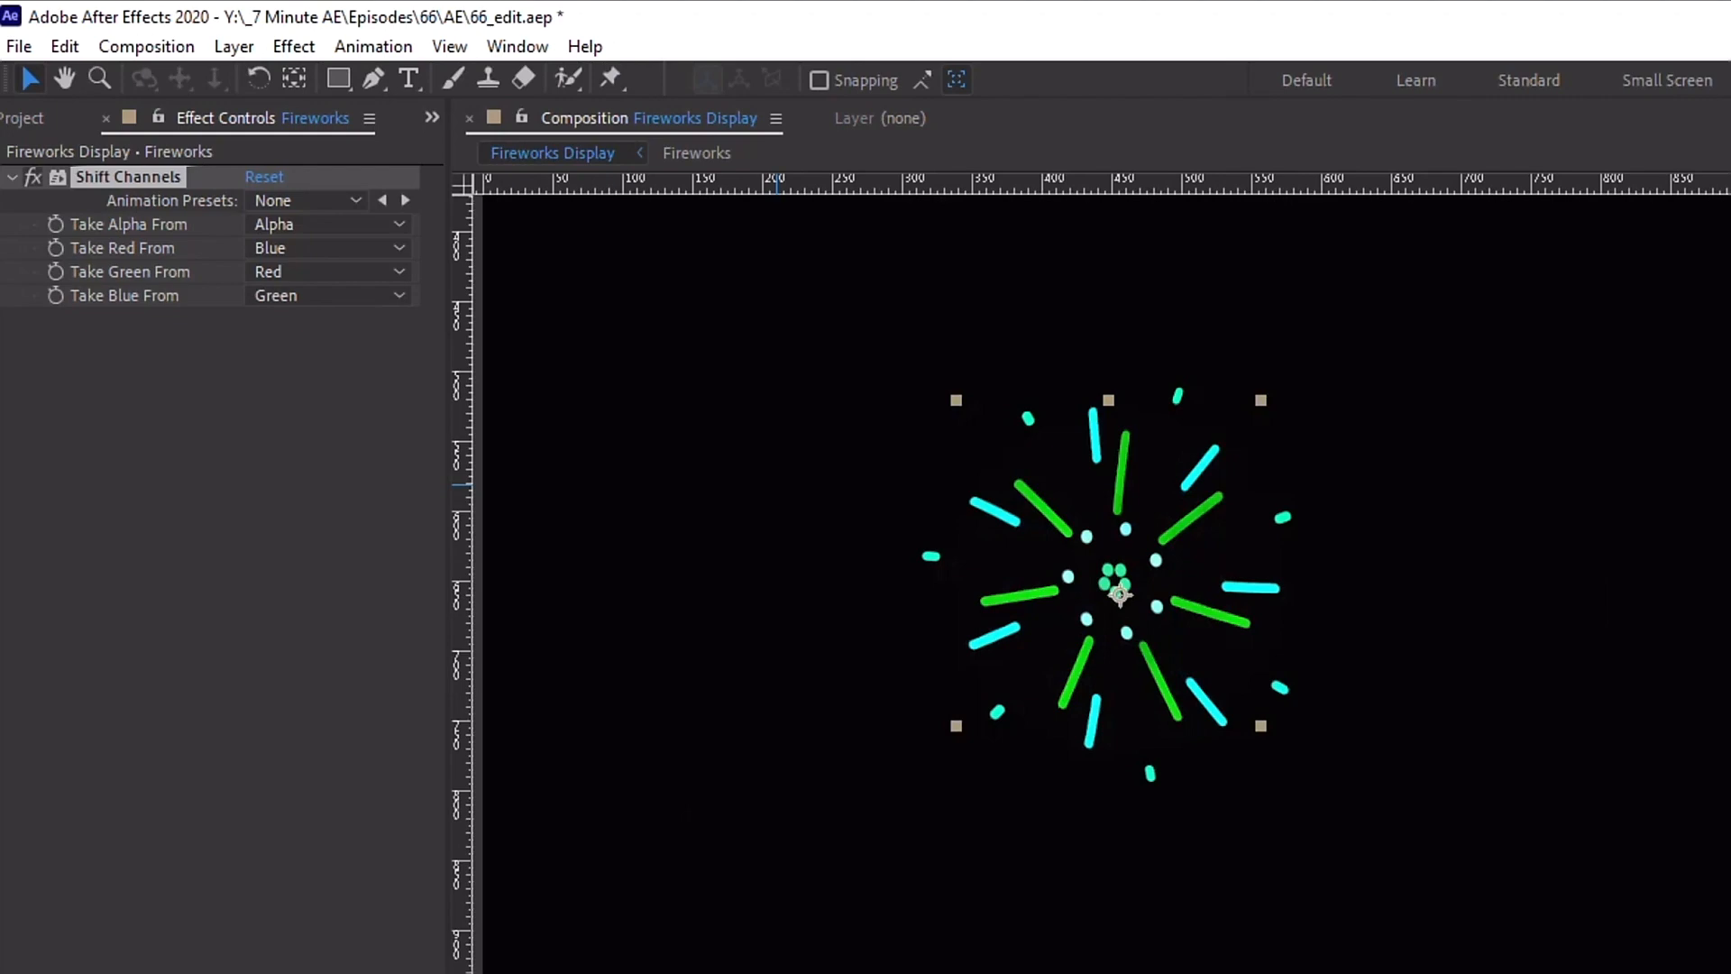
# Step: Apply the Shift Channels effect to layer 4
pyautogui.click(193, 799)
pyautogui.click(956, 691)
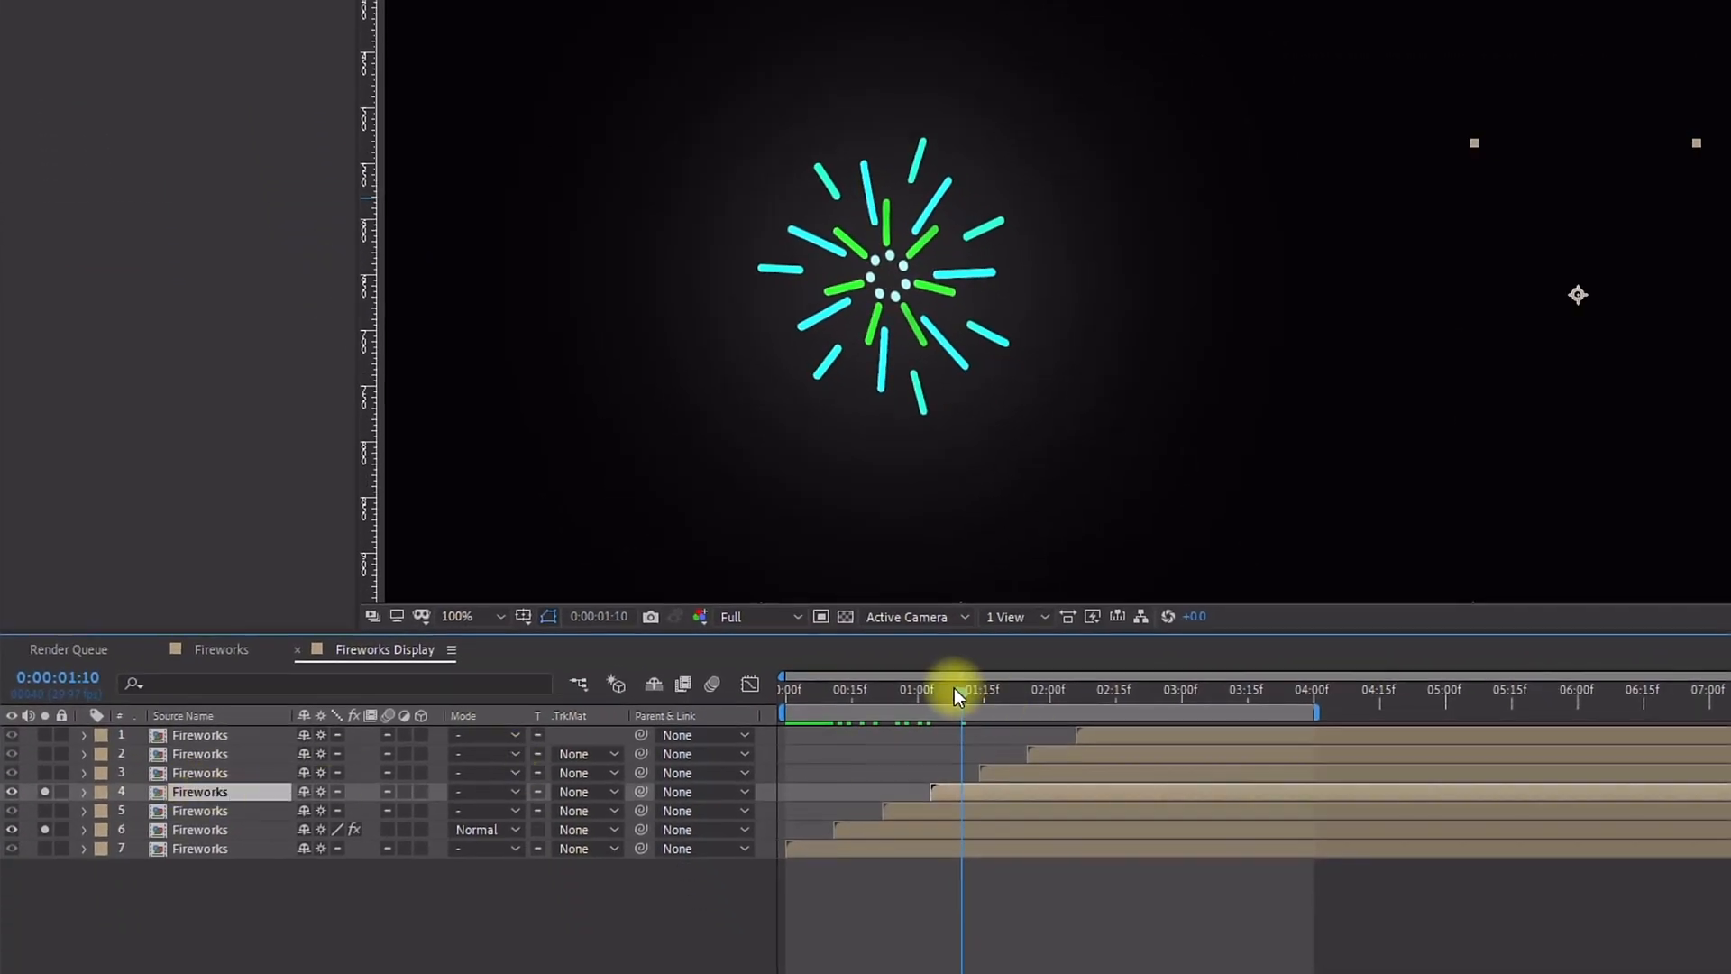
pyautogui.moveTo(954, 689); pyautogui.dragTo(1032, 689)
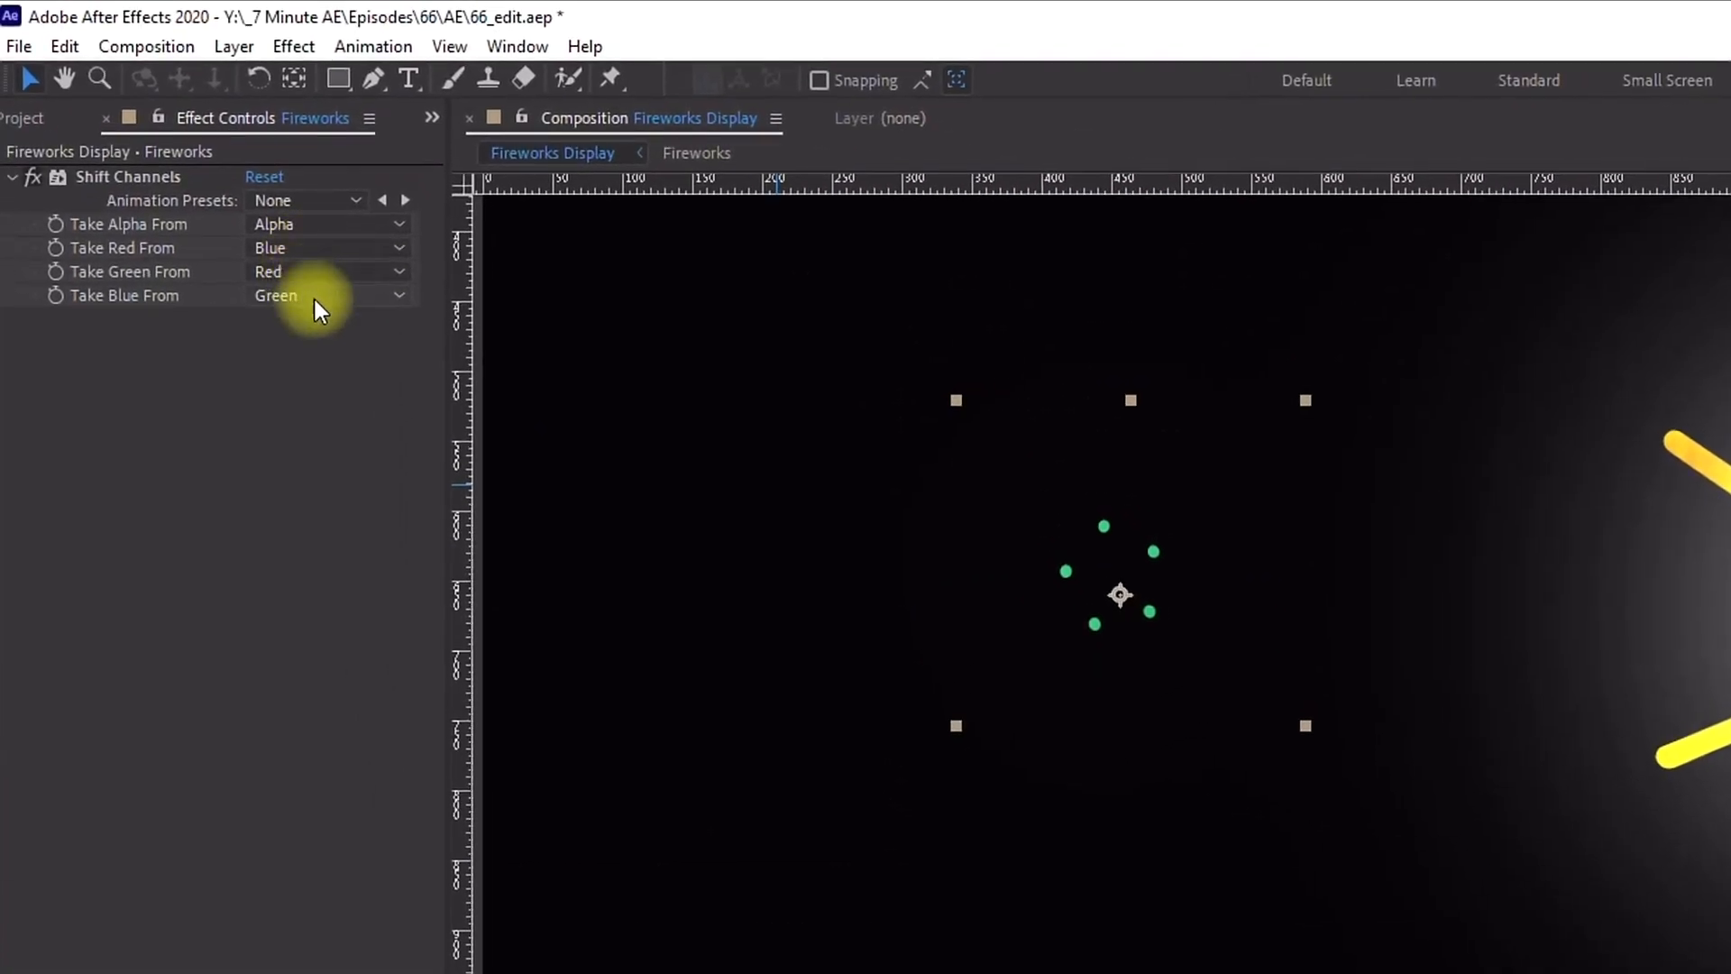
pyautogui.click(981, 933)
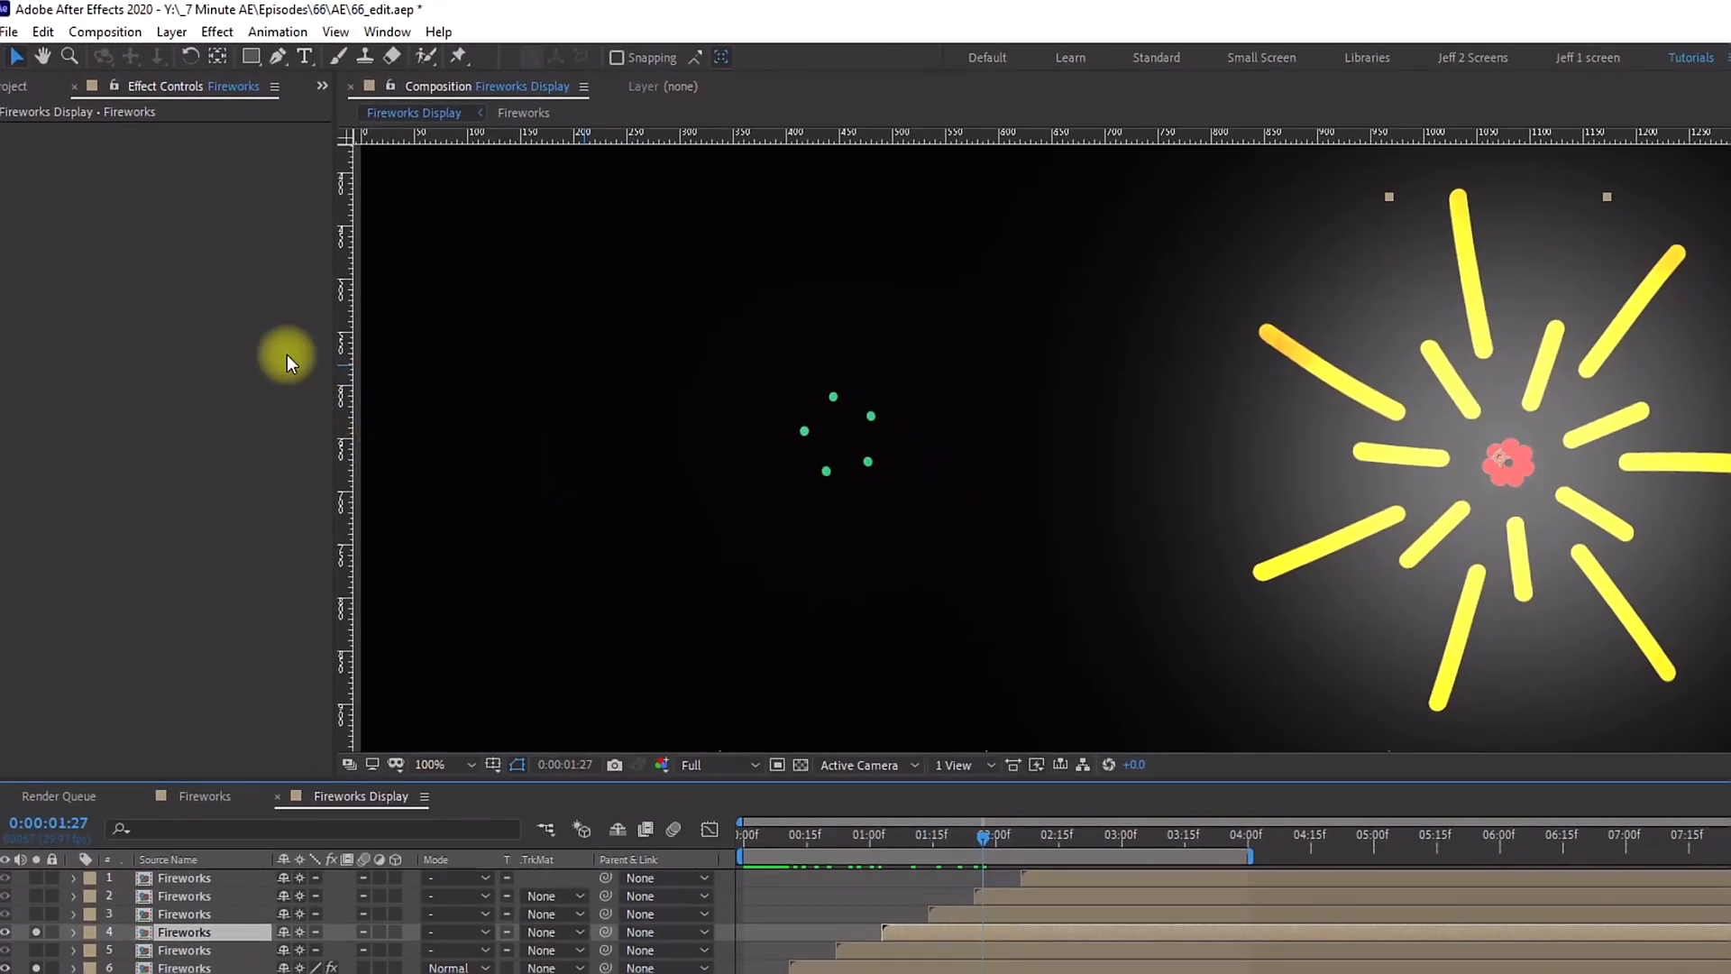
pyautogui.click(214, 32)
pyautogui.click(234, 74)
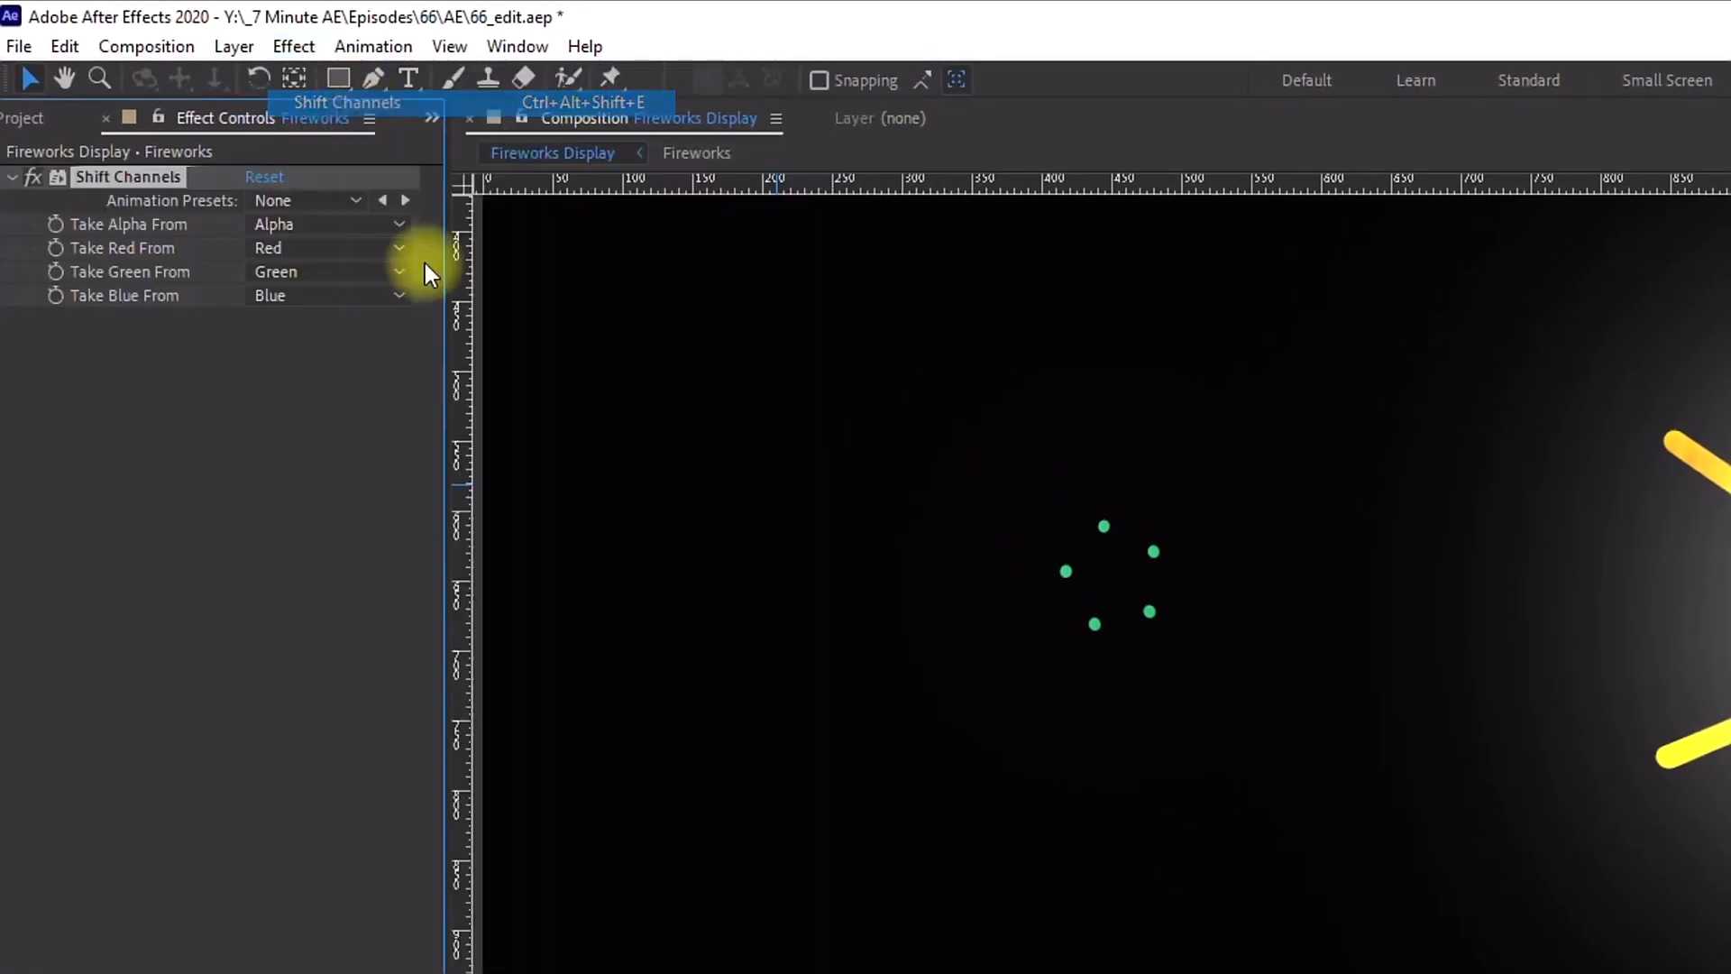
# Step: Set layer 4's Shift Channels to take red from Green, green from Blue and blue from Red
pyautogui.click(307, 249)
pyautogui.click(356, 343)
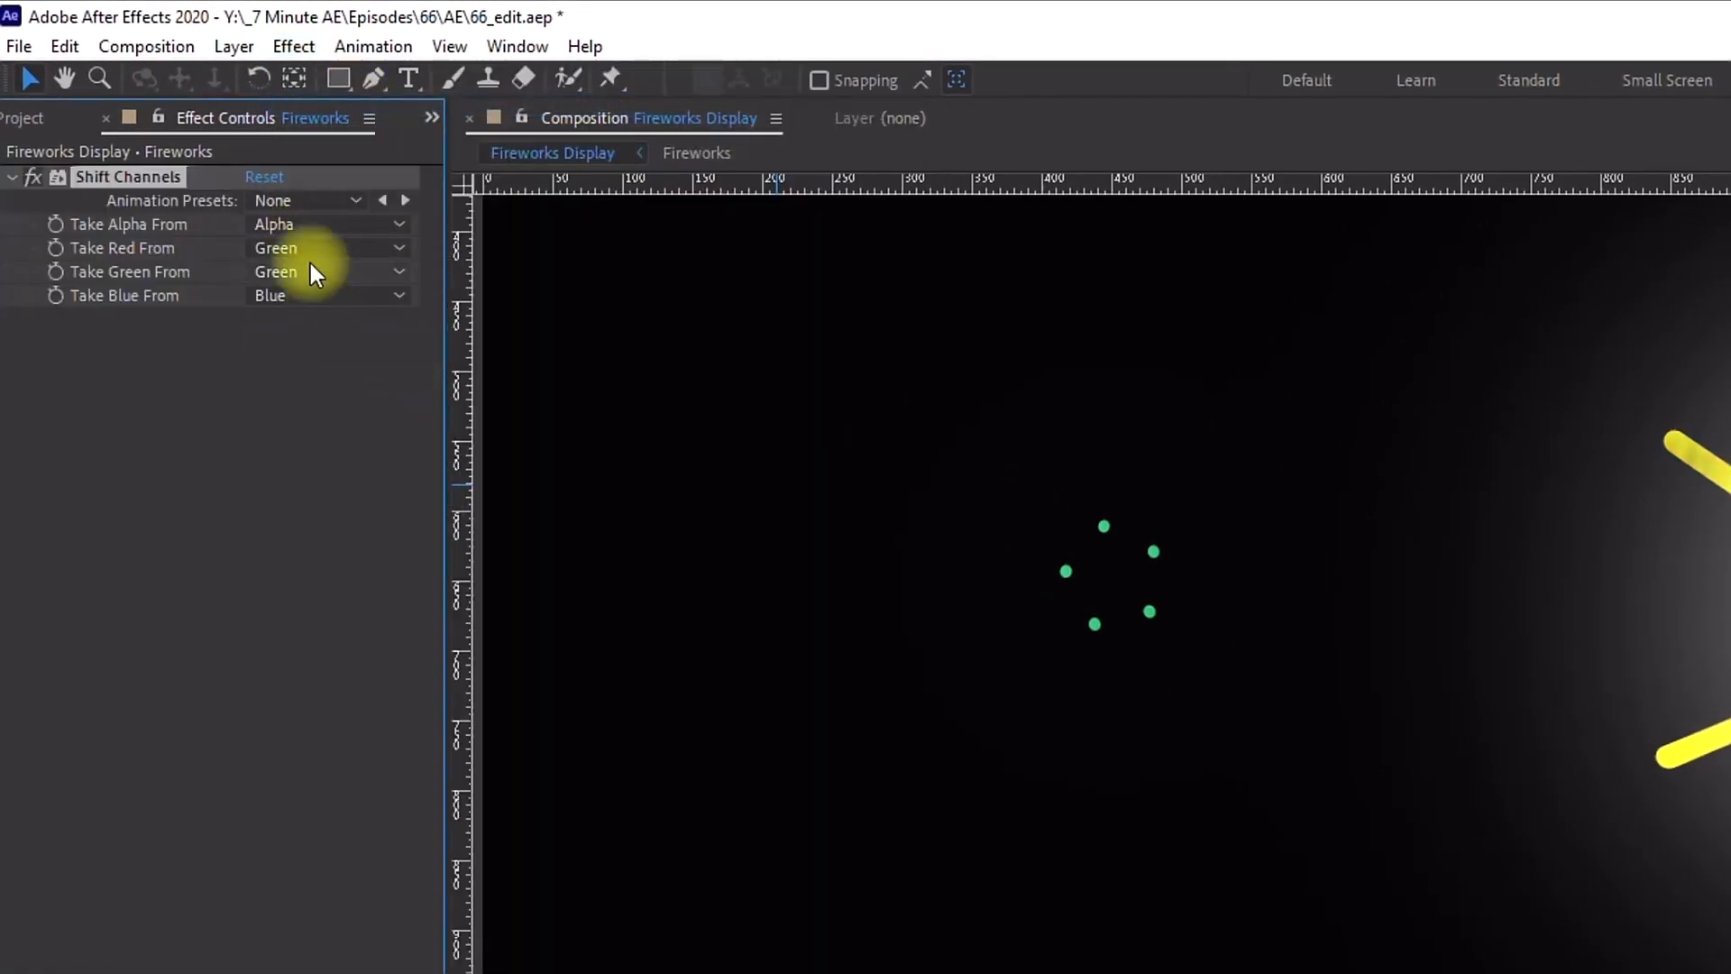
pyautogui.click(309, 275)
pyautogui.click(349, 390)
pyautogui.click(318, 298)
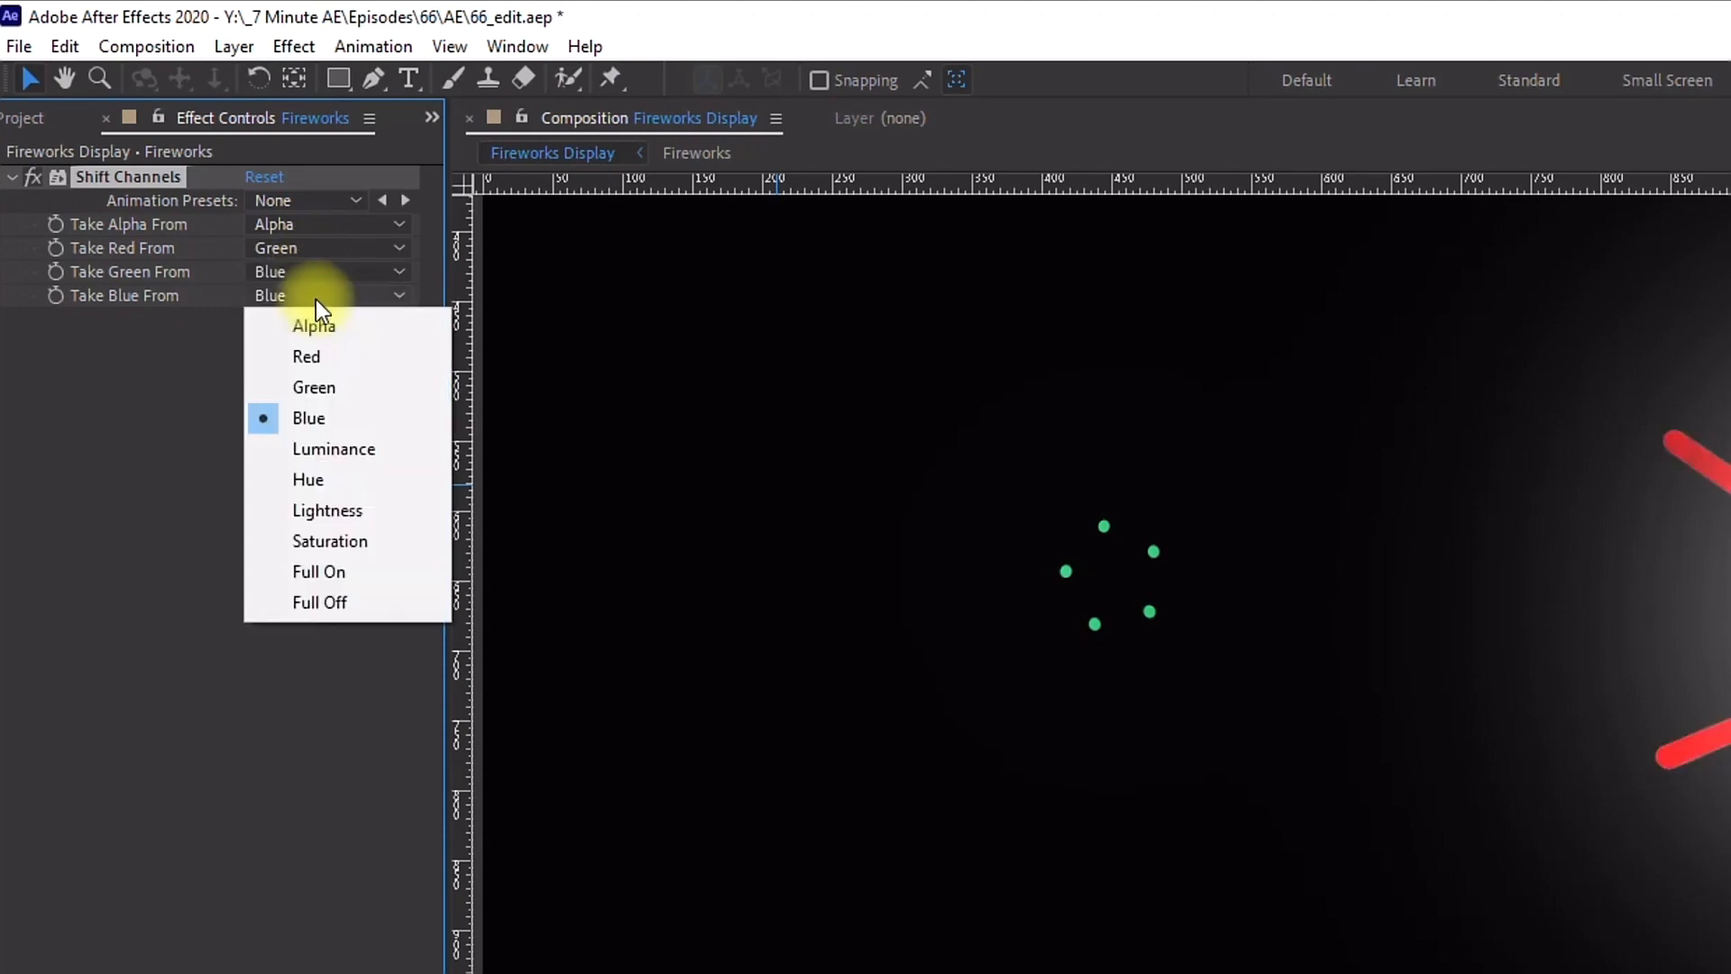
pyautogui.click(337, 356)
# Step: Turn off solo on layers 4 and 6
pyautogui.moveTo(1082, 850); pyautogui.dragTo(927, 737)
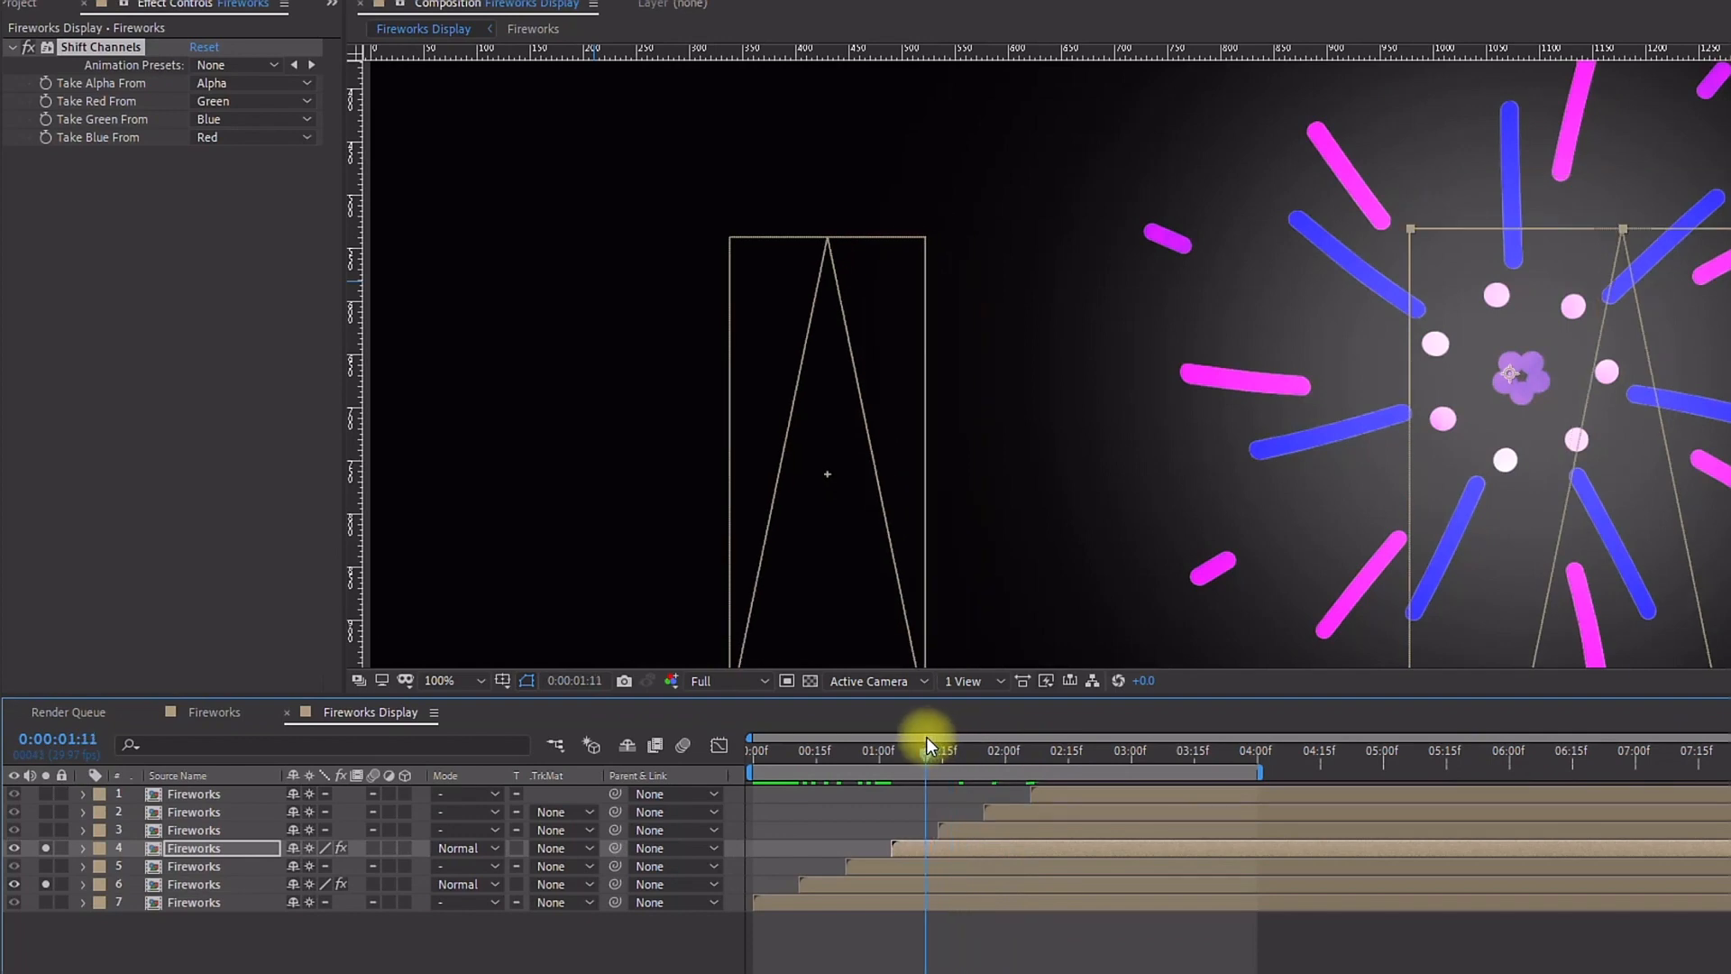
pyautogui.click(45, 847)
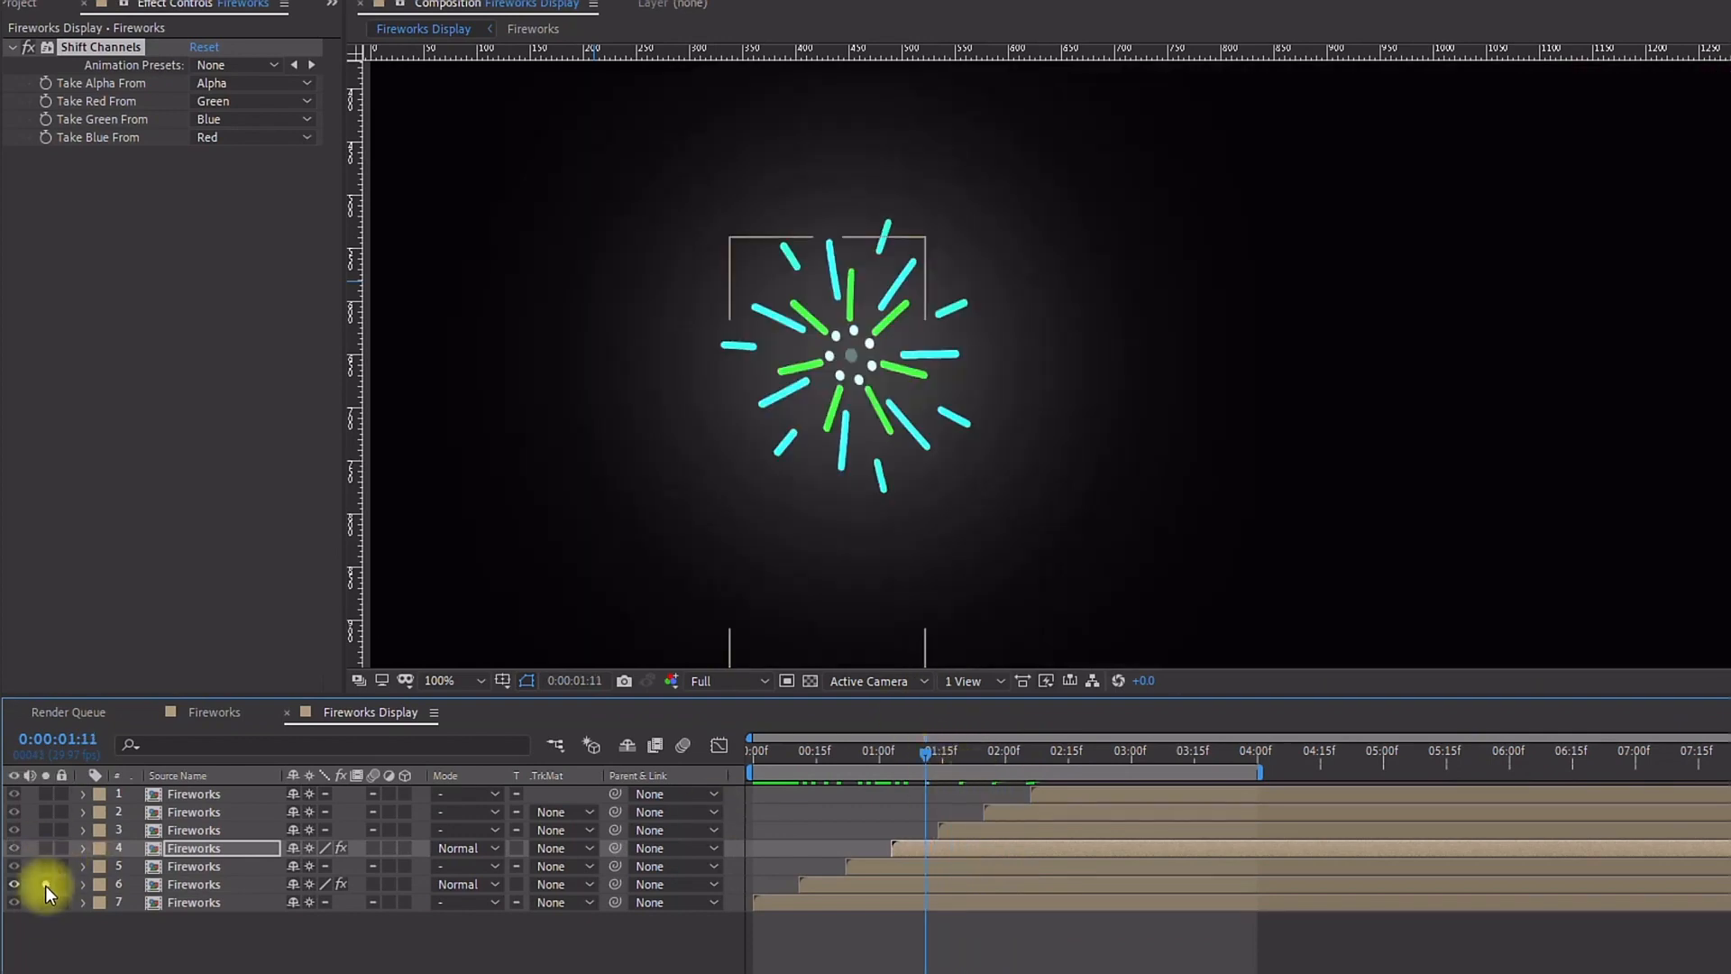
pyautogui.click(46, 884)
# Step: Apply Shift Channels to layer 2, taking red from Blue, green from Red and blue from Red
pyautogui.click(175, 814)
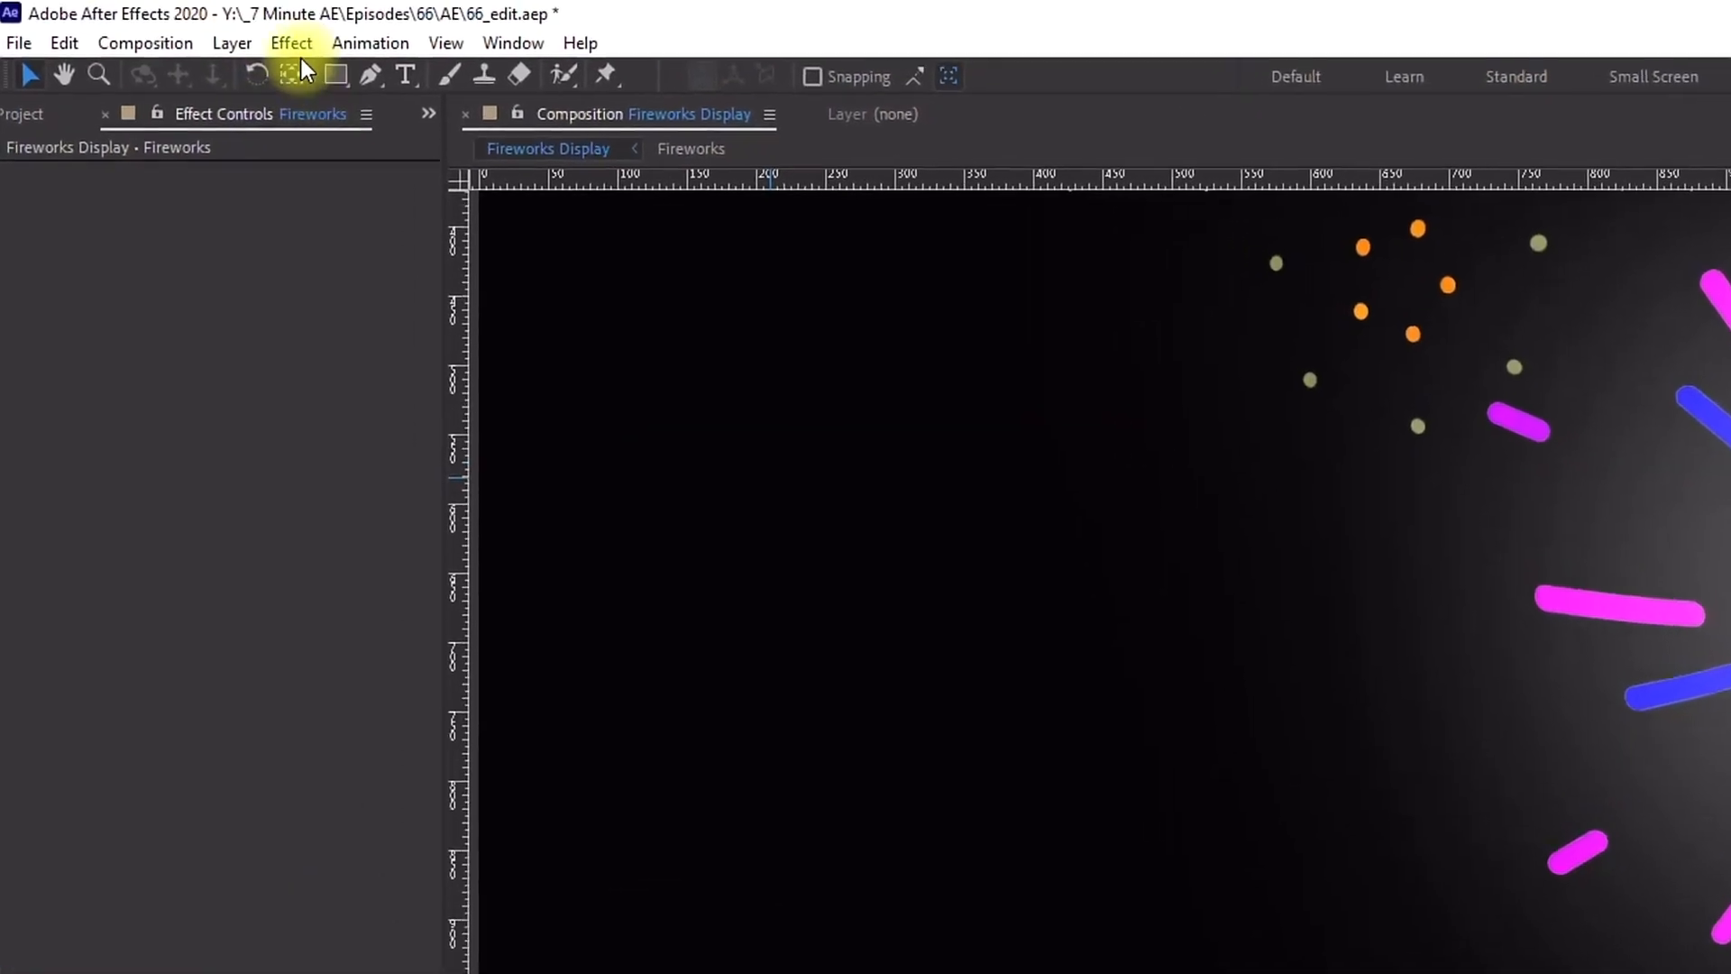
pyautogui.click(294, 46)
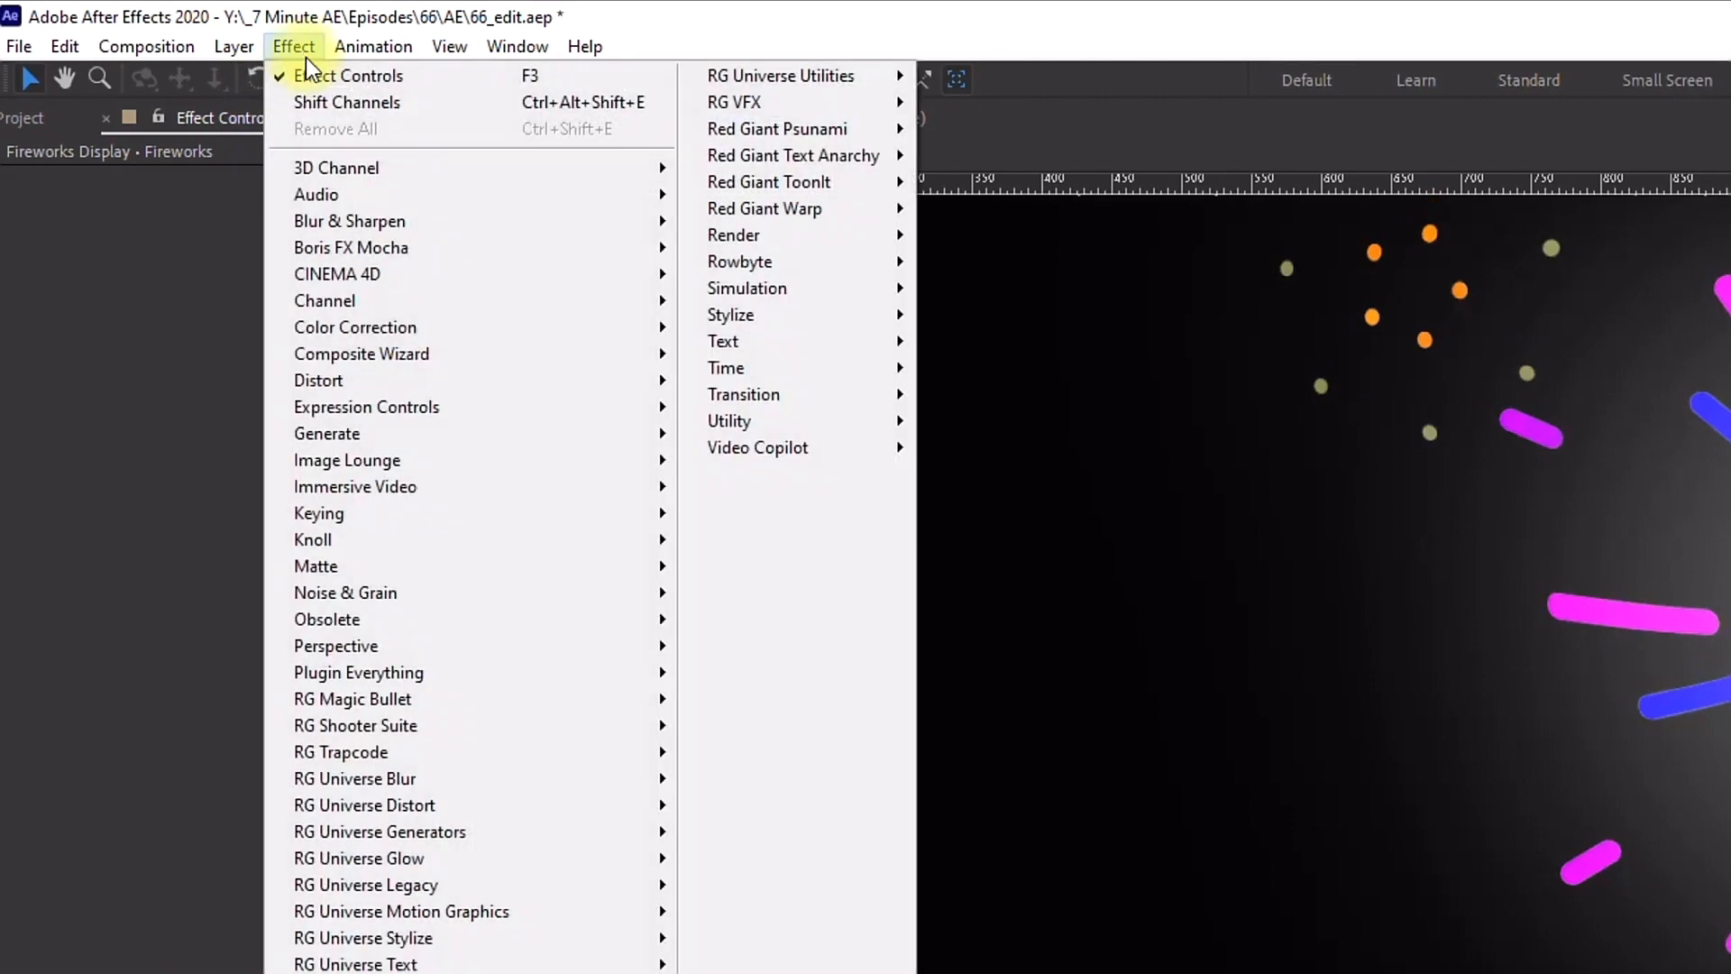
pyautogui.click(338, 101)
pyautogui.click(305, 249)
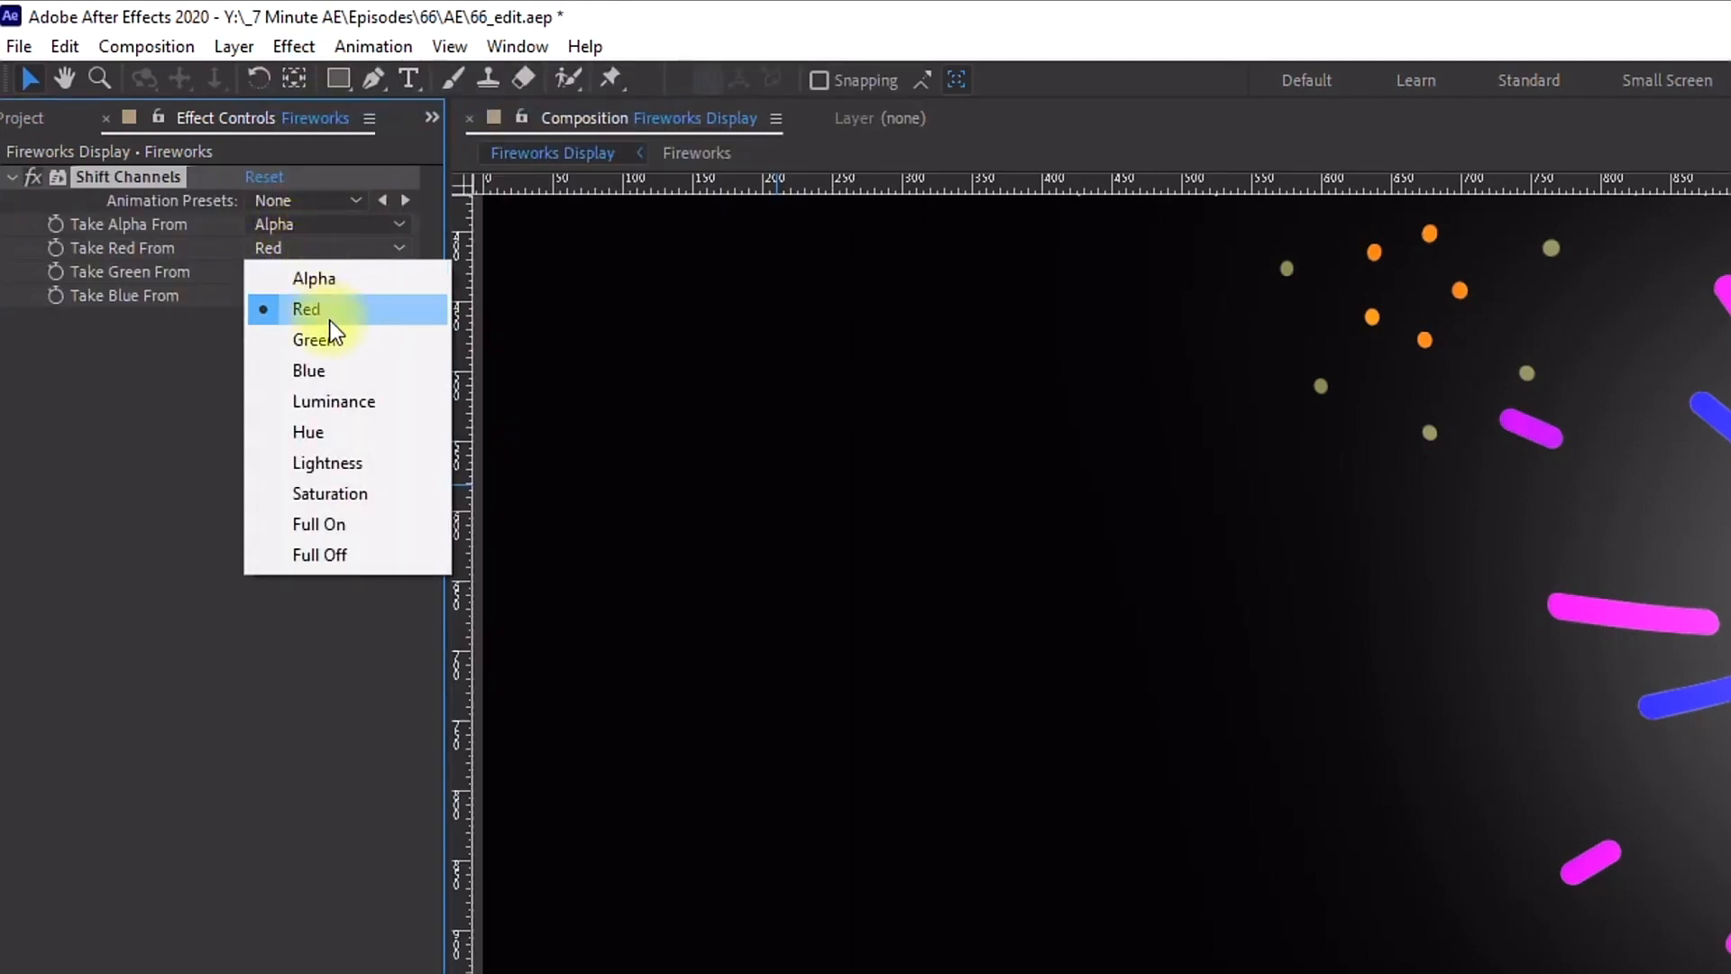
pyautogui.click(325, 369)
pyautogui.click(289, 269)
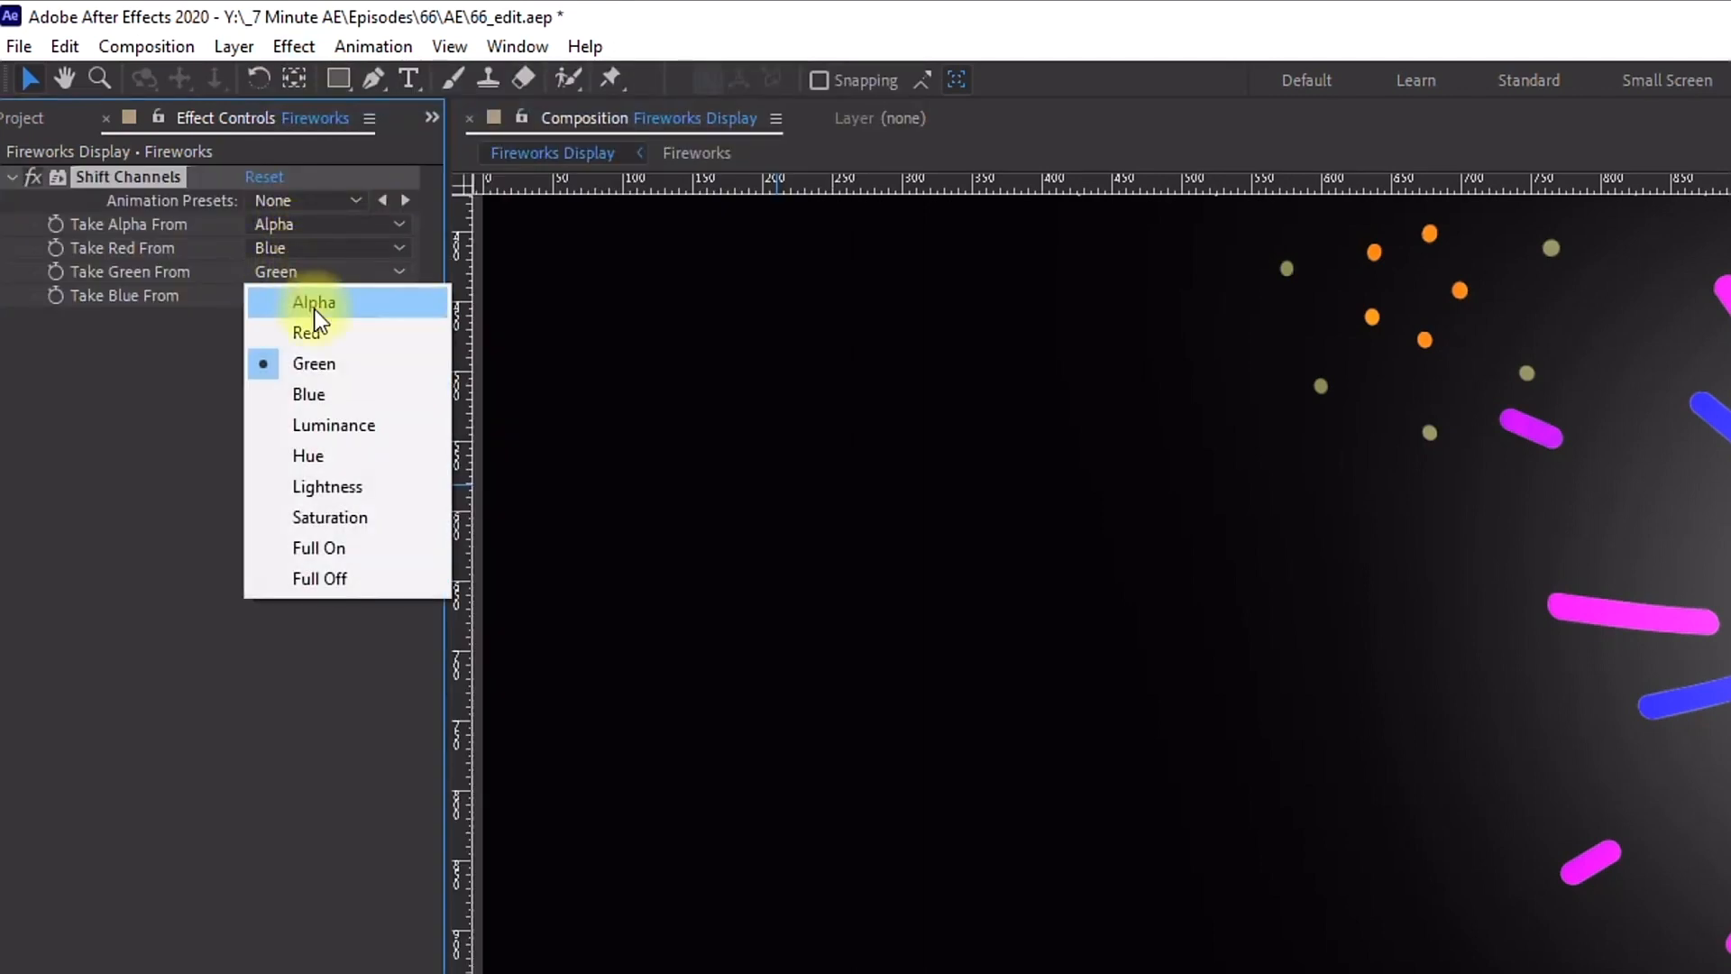
pyautogui.click(322, 330)
pyautogui.click(301, 300)
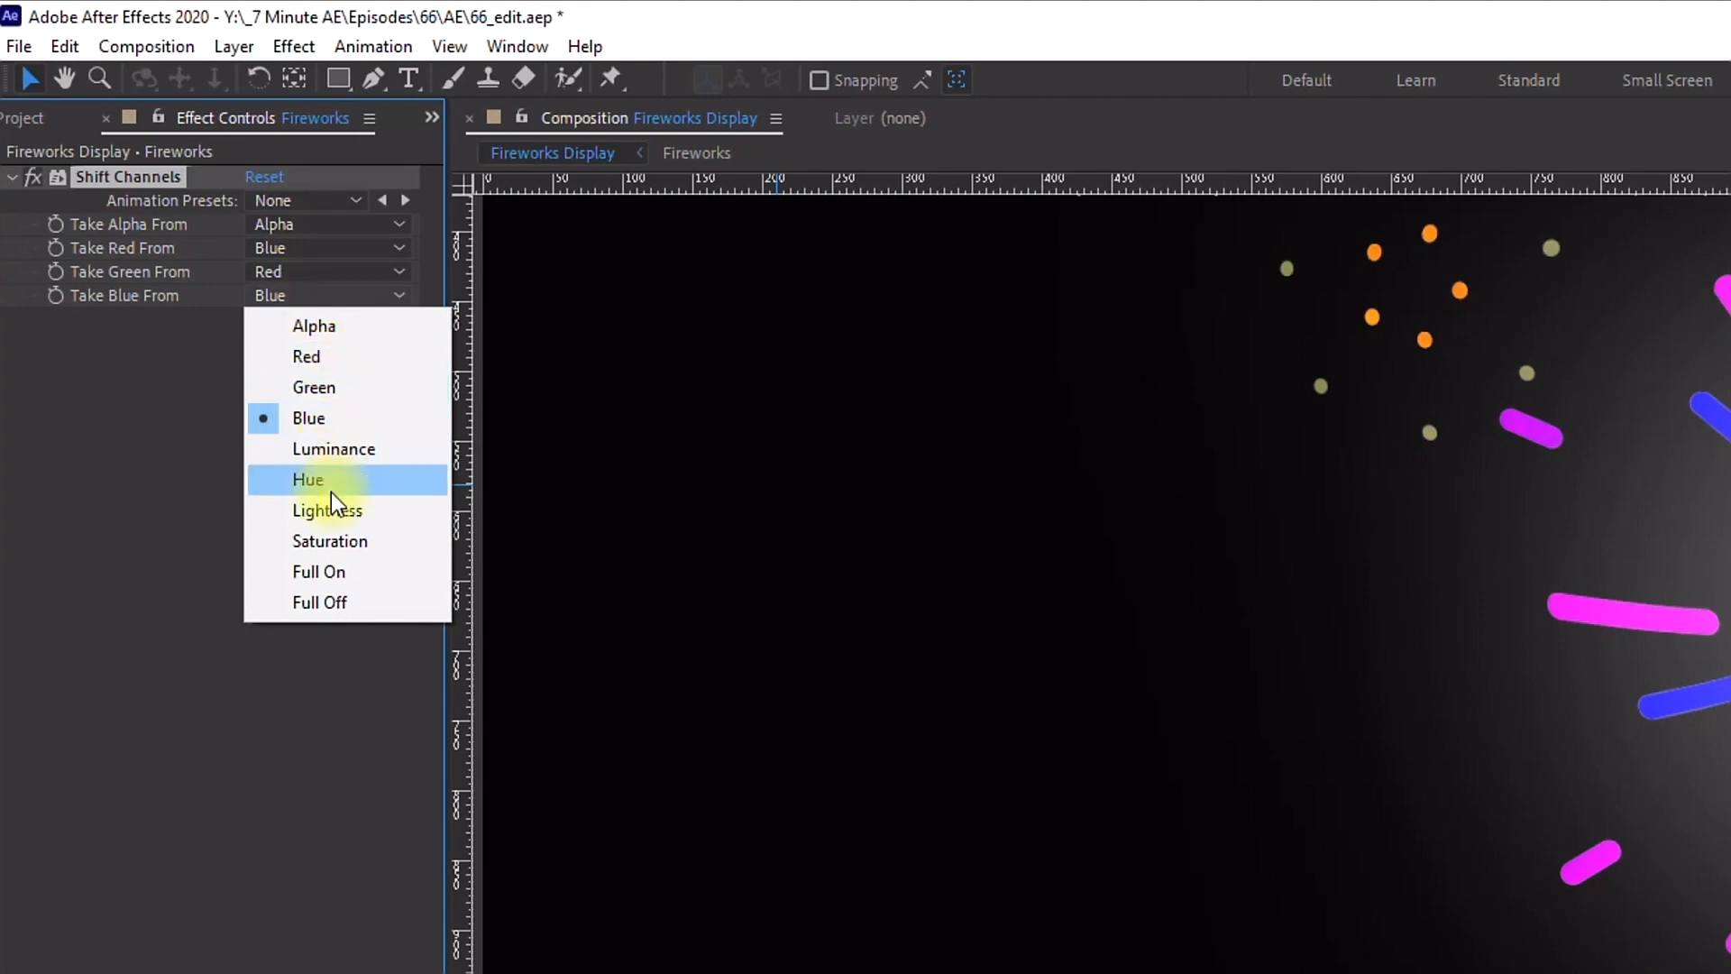
pyautogui.click(330, 368)
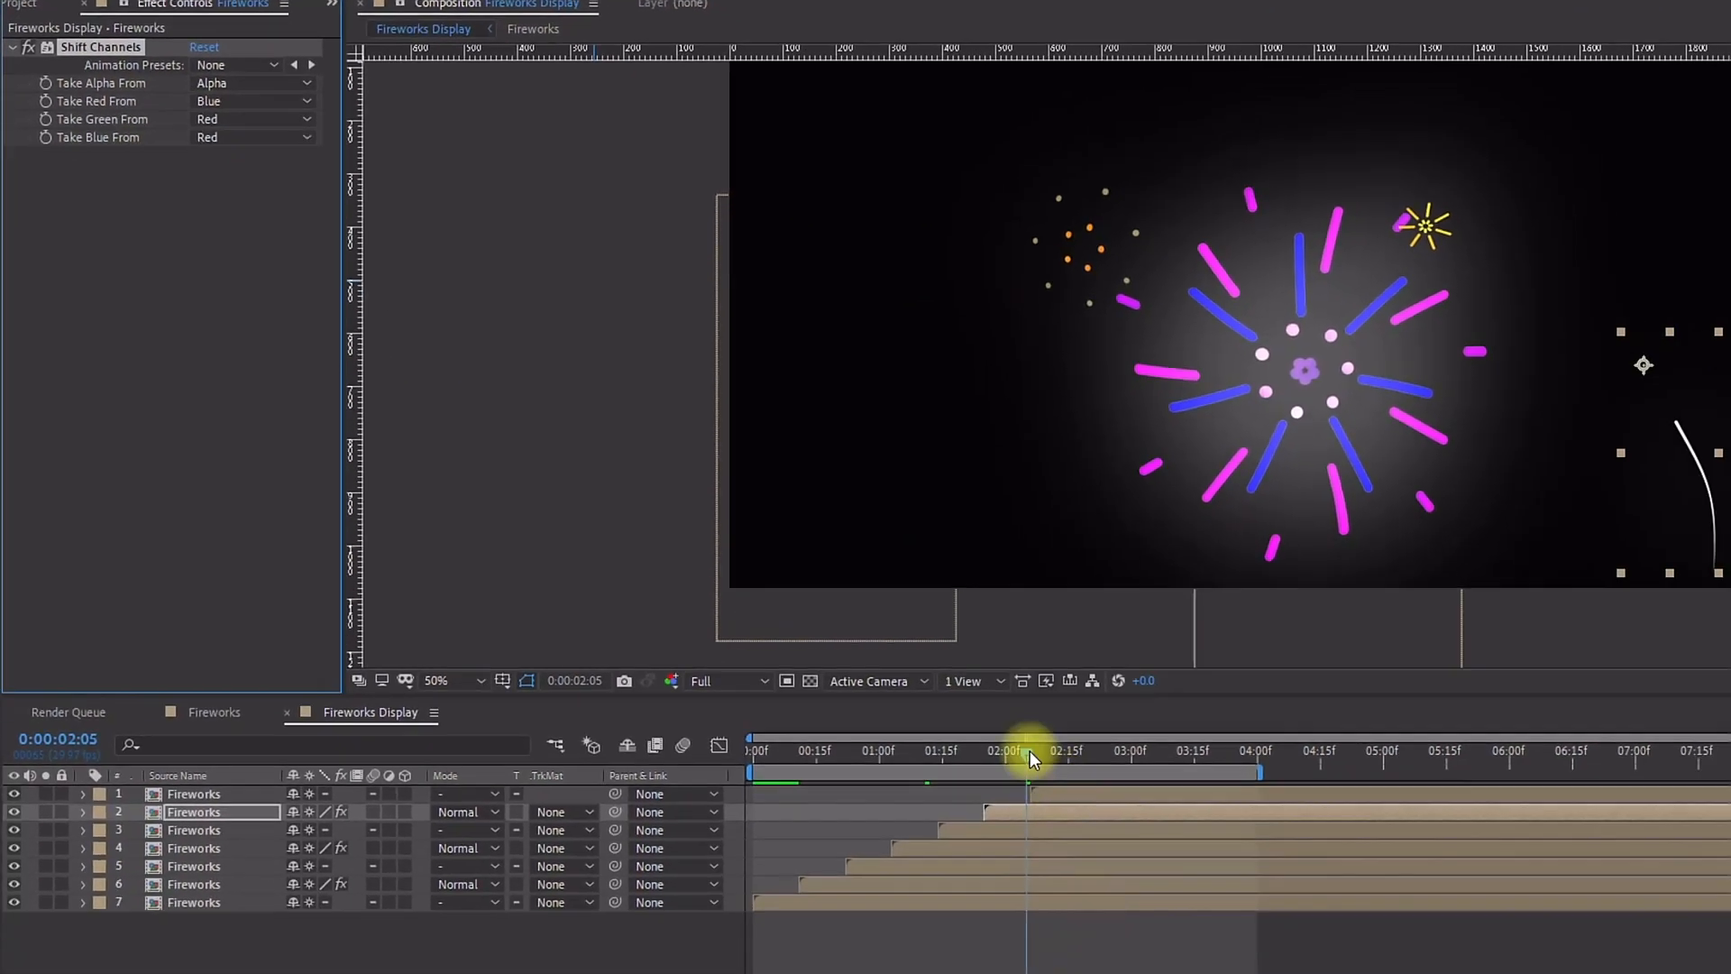
# Step: Preview the recoloured bursts from about 2 seconds
pyautogui.moveTo(1030, 760); pyautogui.dragTo(1096, 760)
pyautogui.press('space')
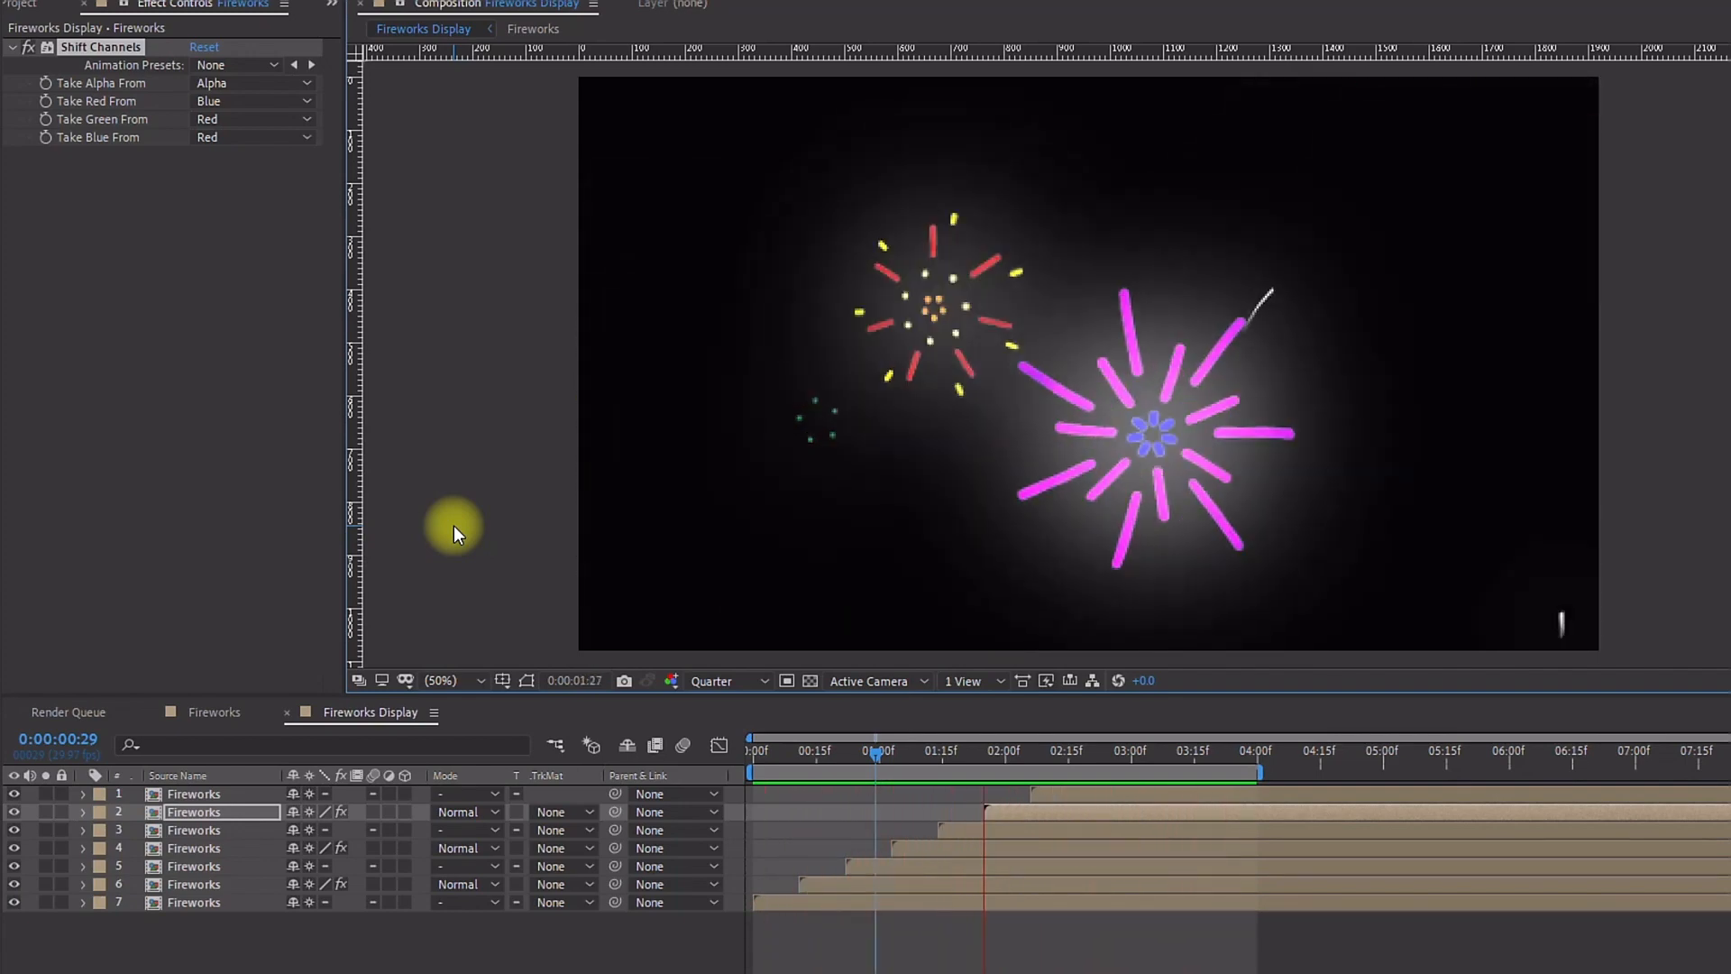
# Step: Create a new 1920x1080 solid layer and move it to the bottom of the layer stack
pyautogui.click(231, 46)
pyautogui.moveTo(393, 78)
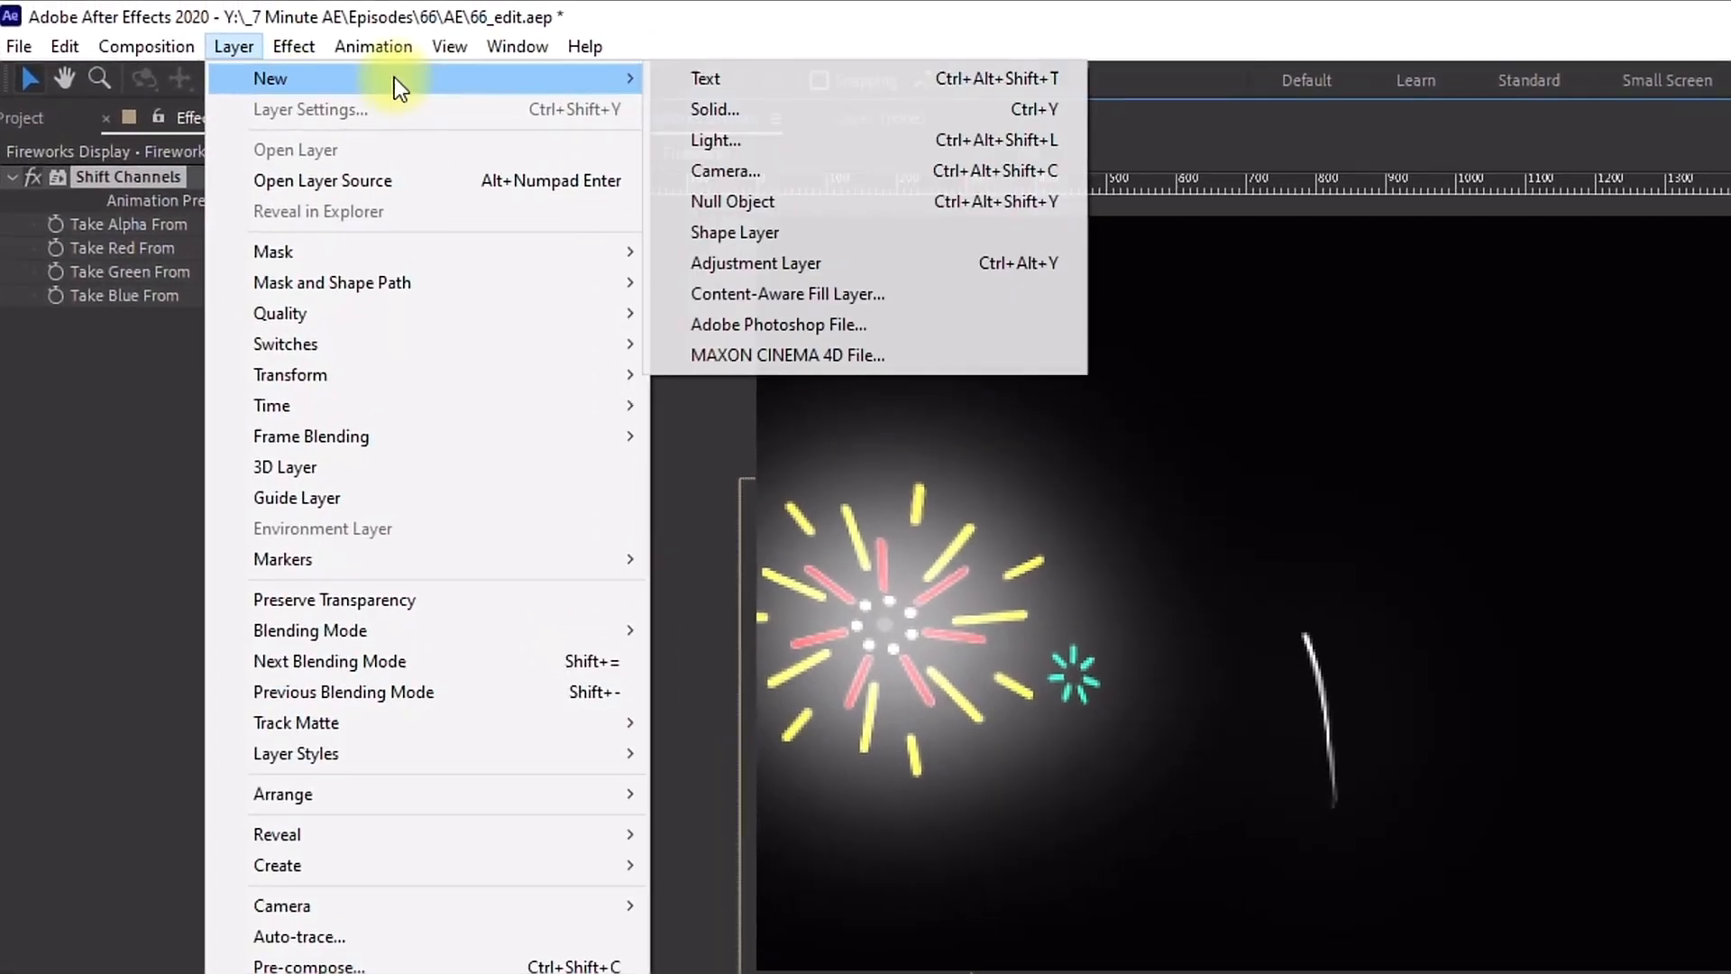
pyautogui.click(772, 101)
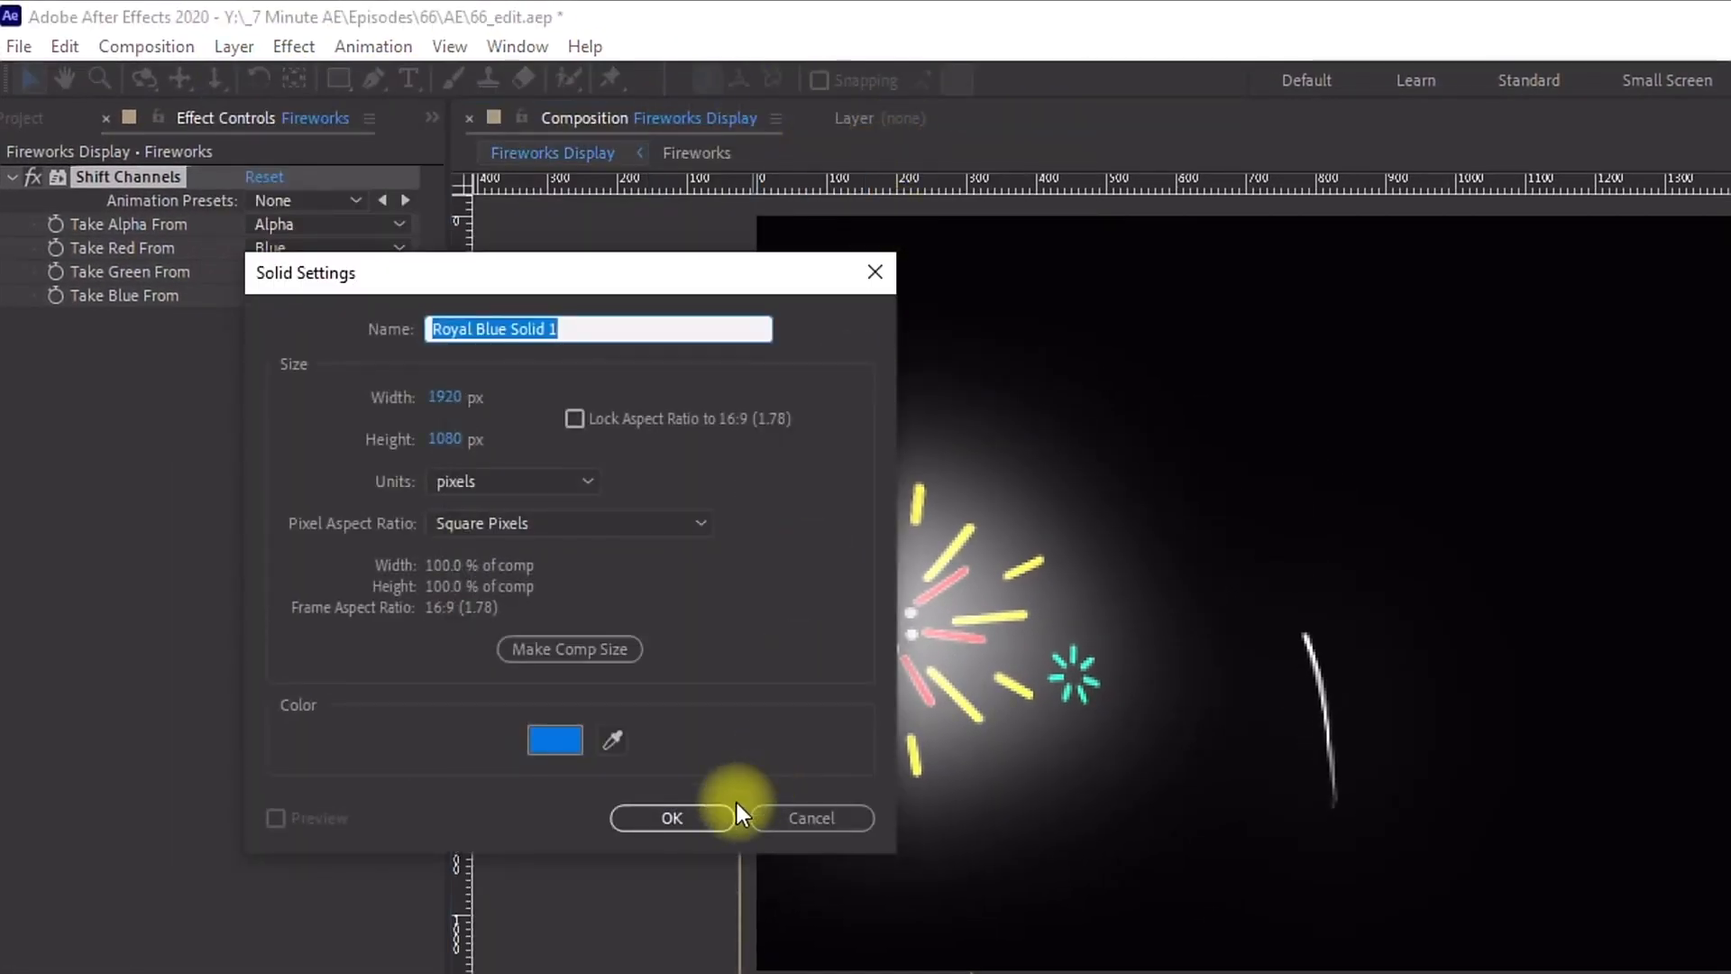
pyautogui.click(667, 818)
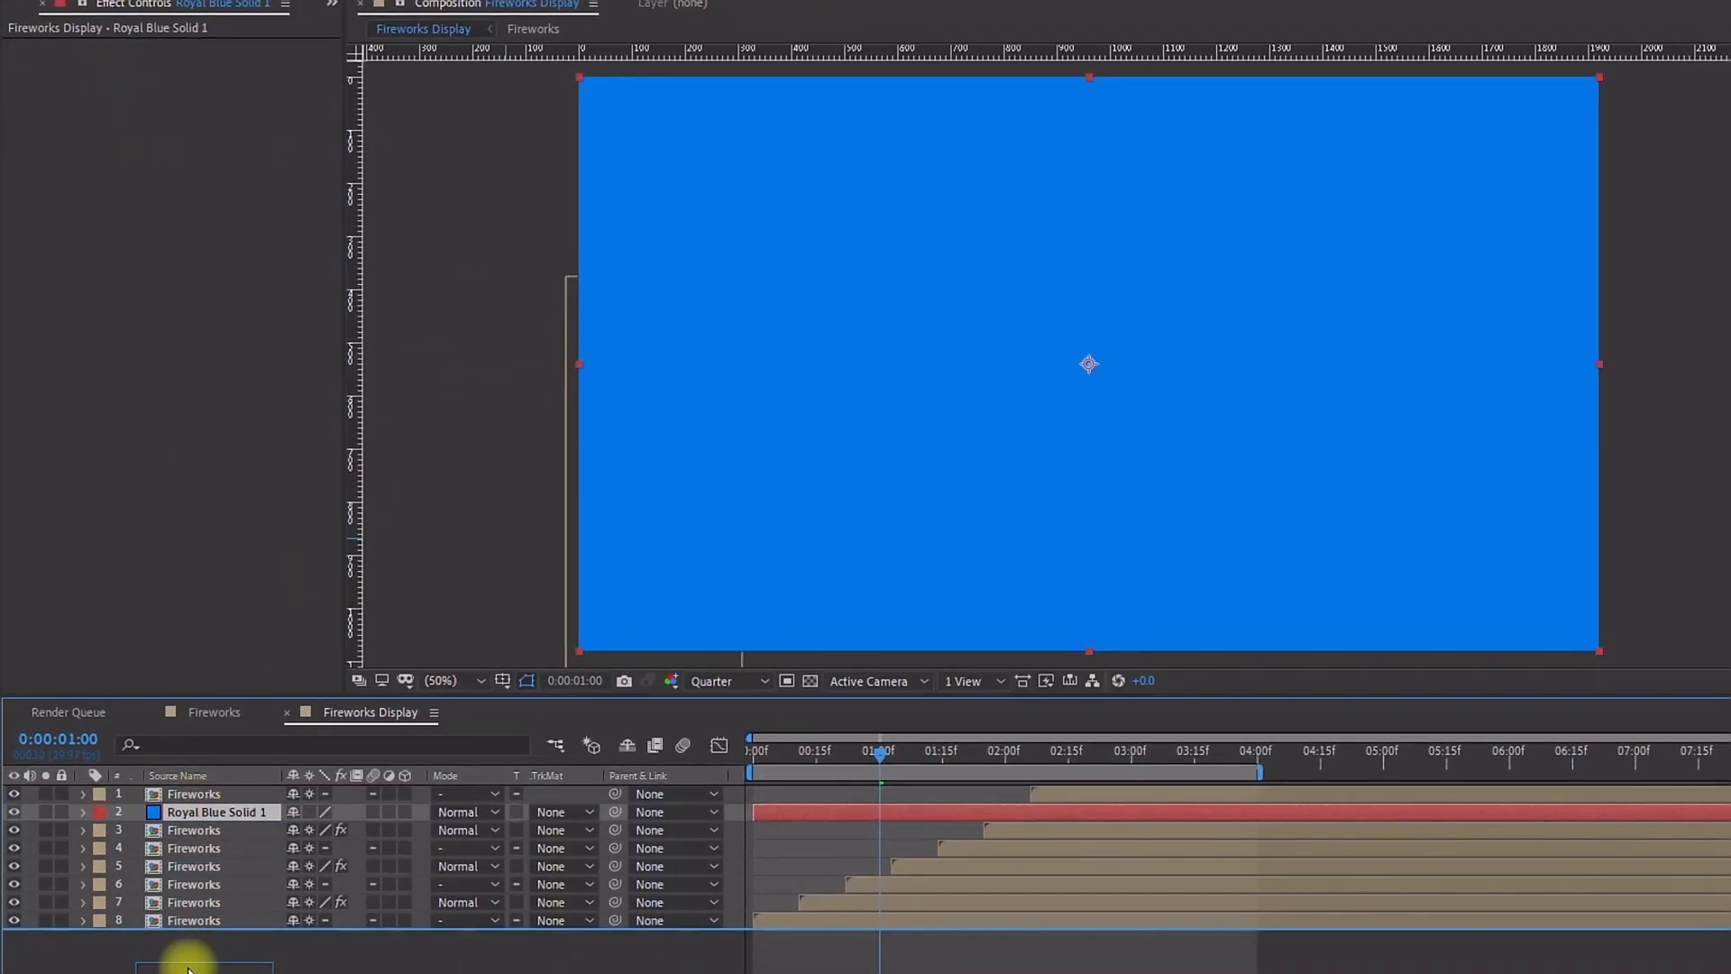
pyautogui.moveTo(189, 969); pyautogui.dragTo(189, 967)
# Step: Apply Gradient Ramp to the solid and set its start colour to 00376F
pyautogui.click(273, 41)
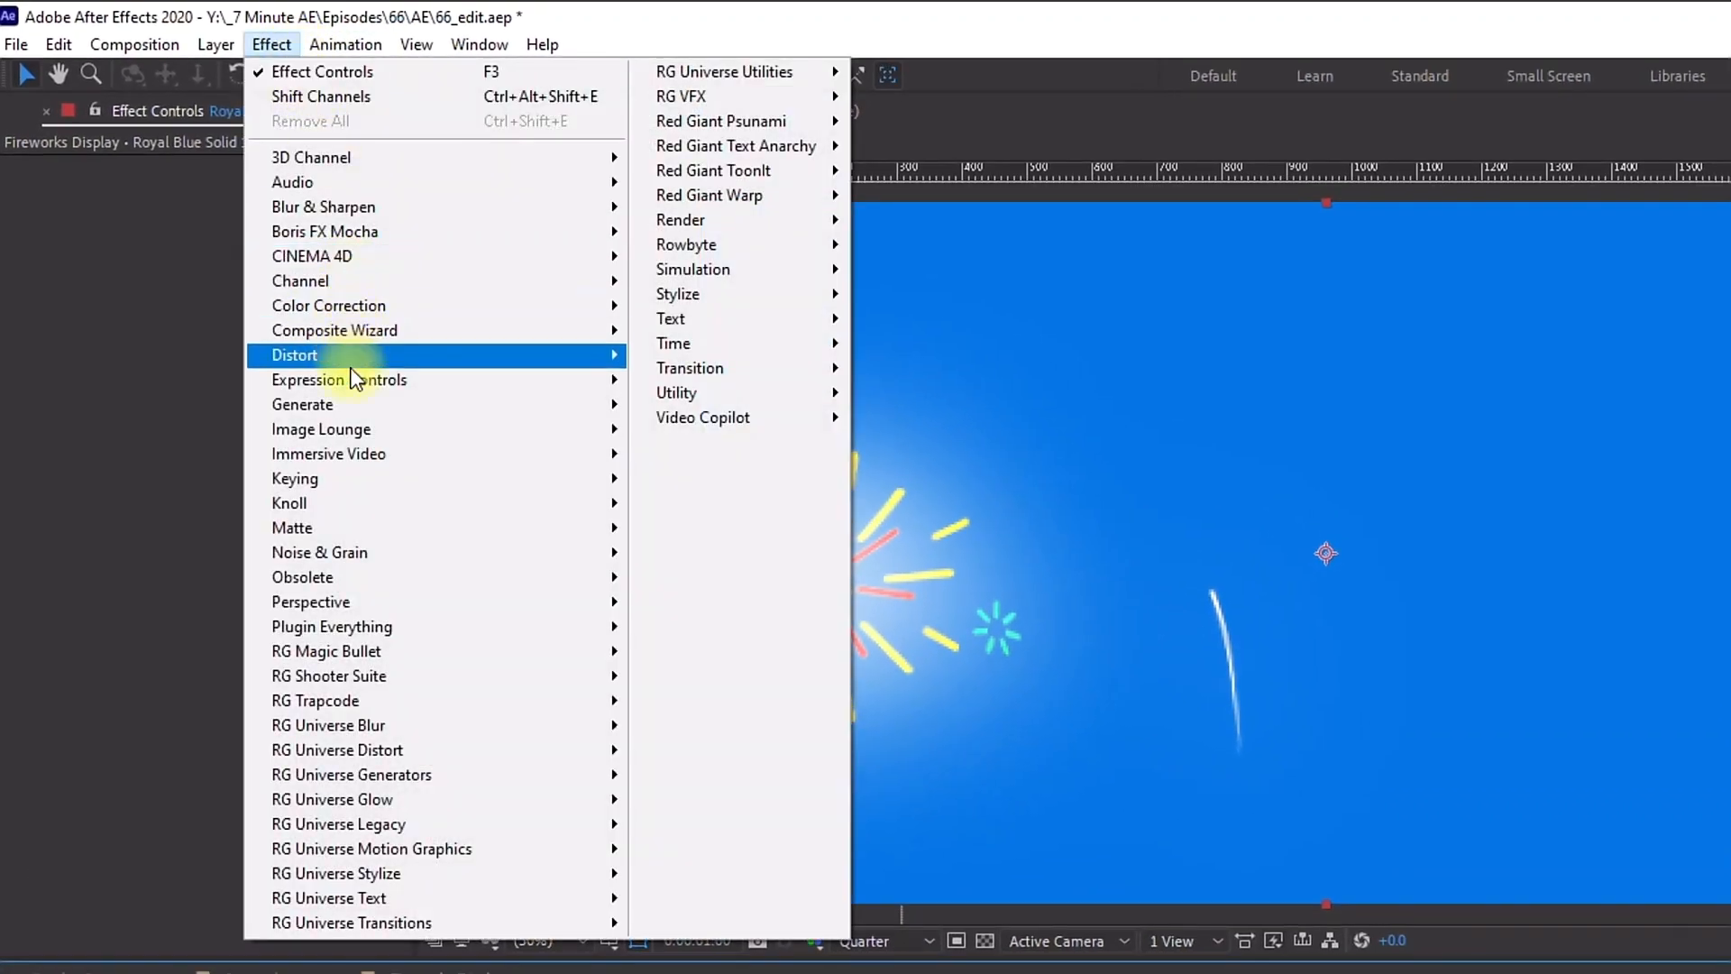
pyautogui.moveTo(354, 408)
pyautogui.click(729, 895)
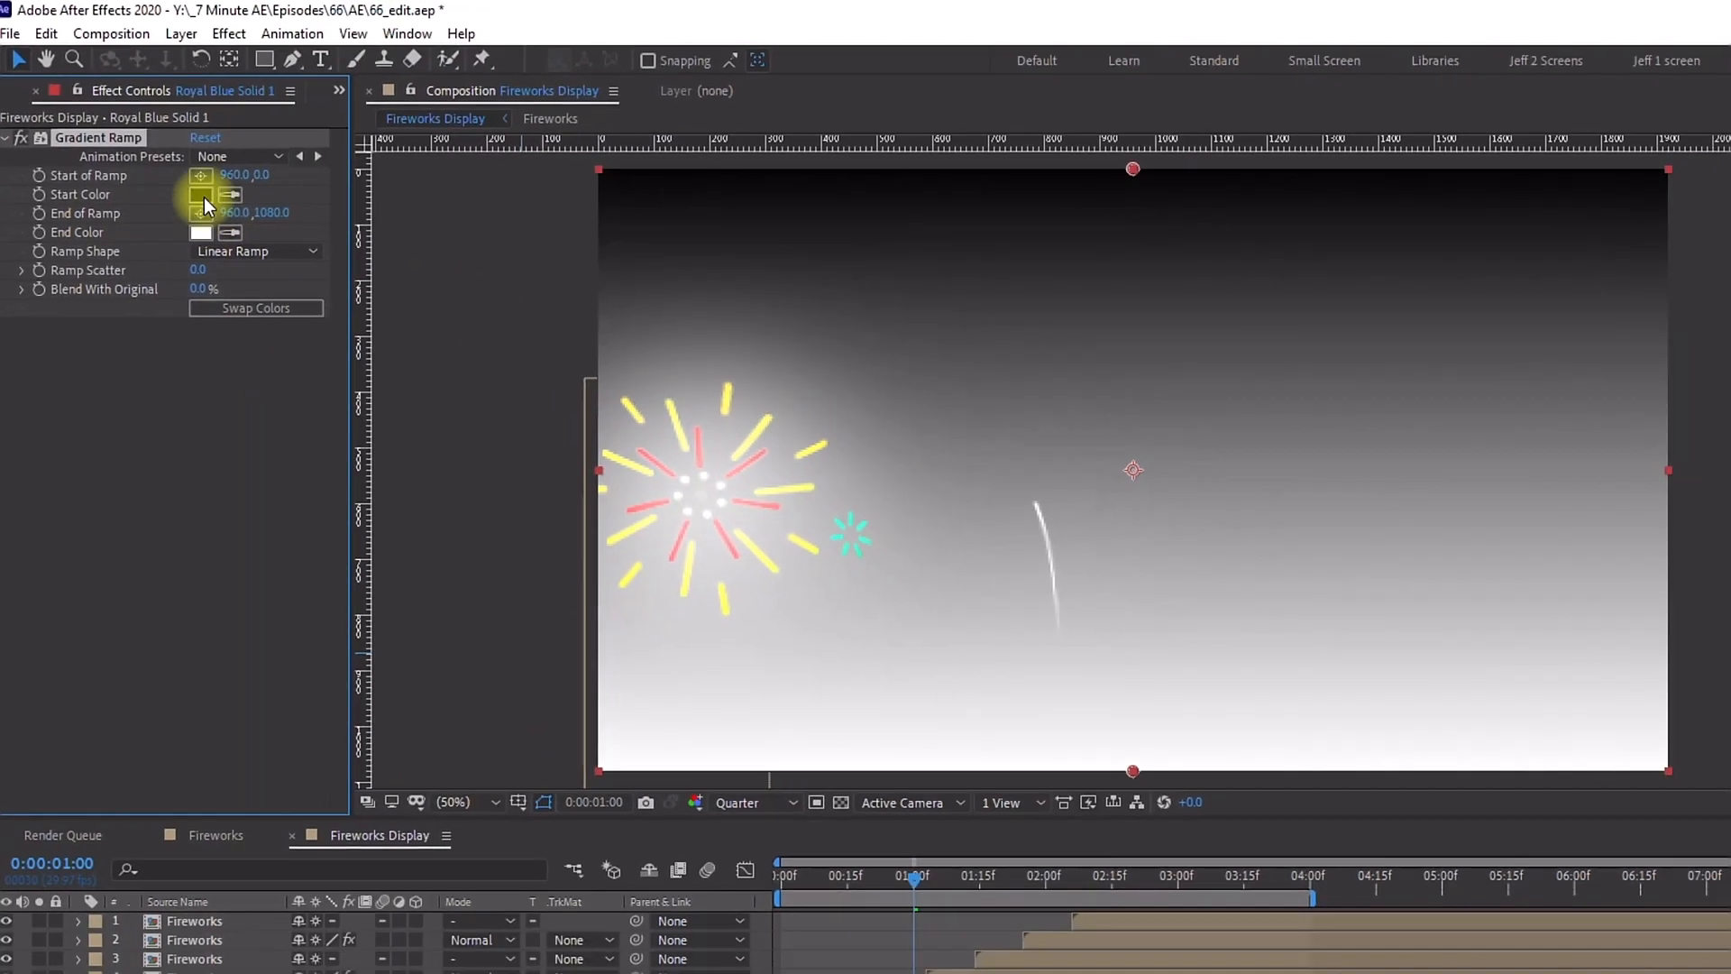
pyautogui.click(237, 232)
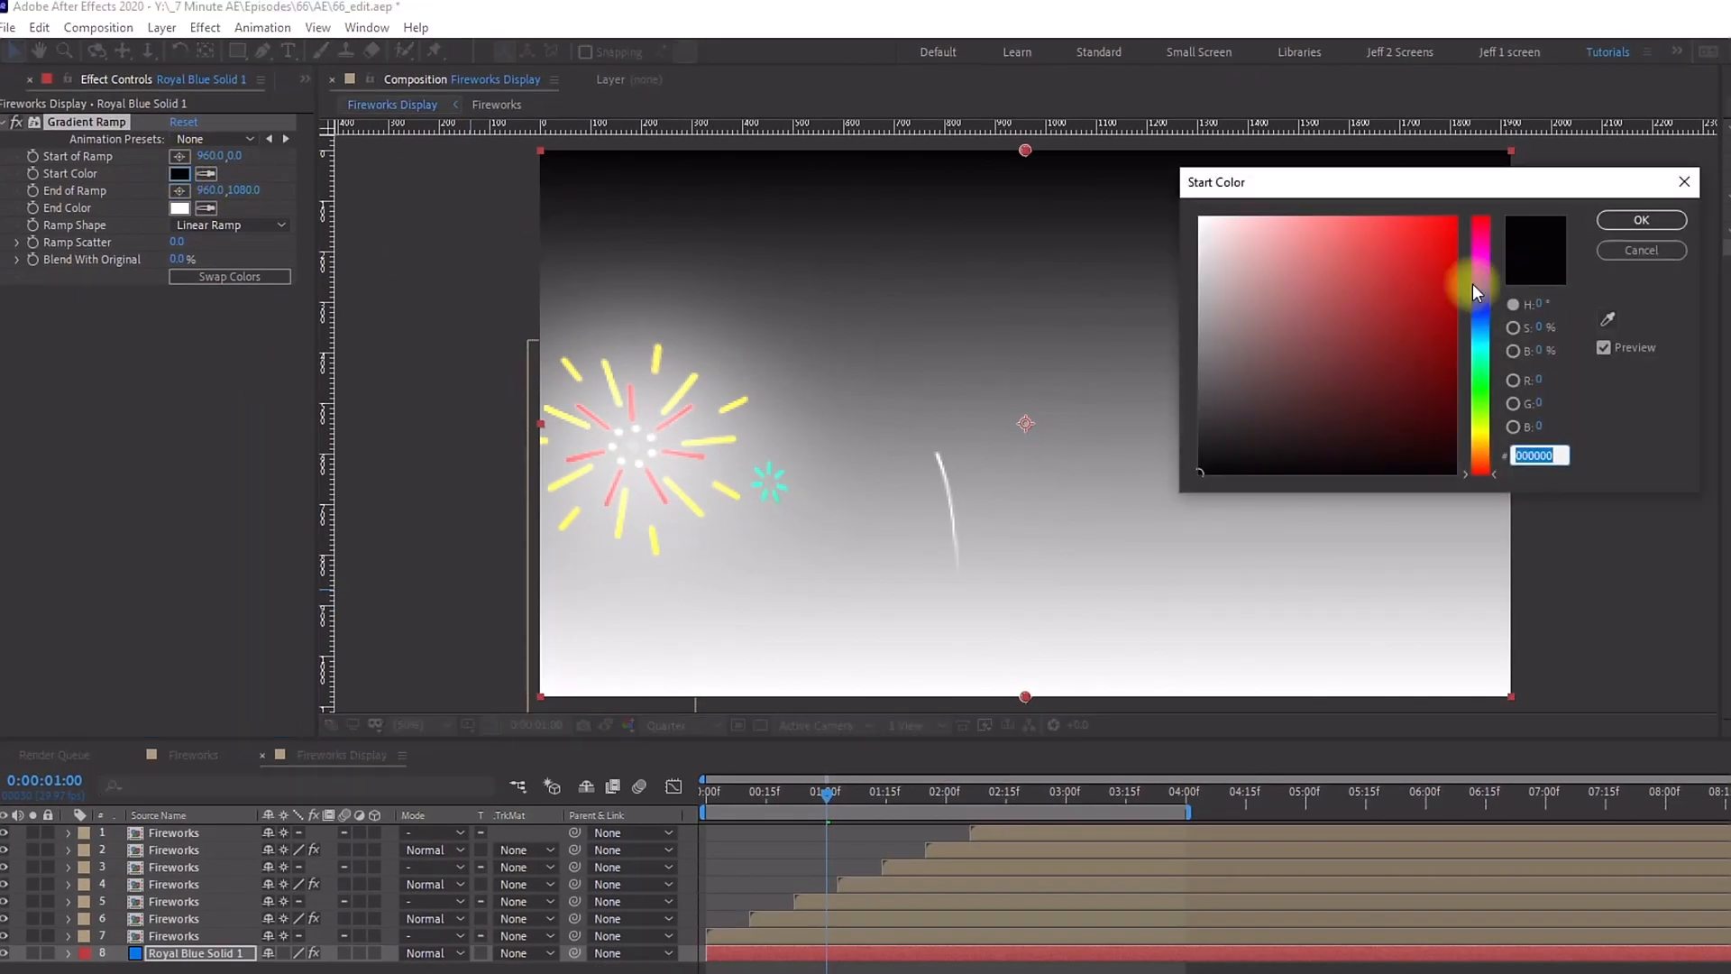
pyautogui.write('00376F')
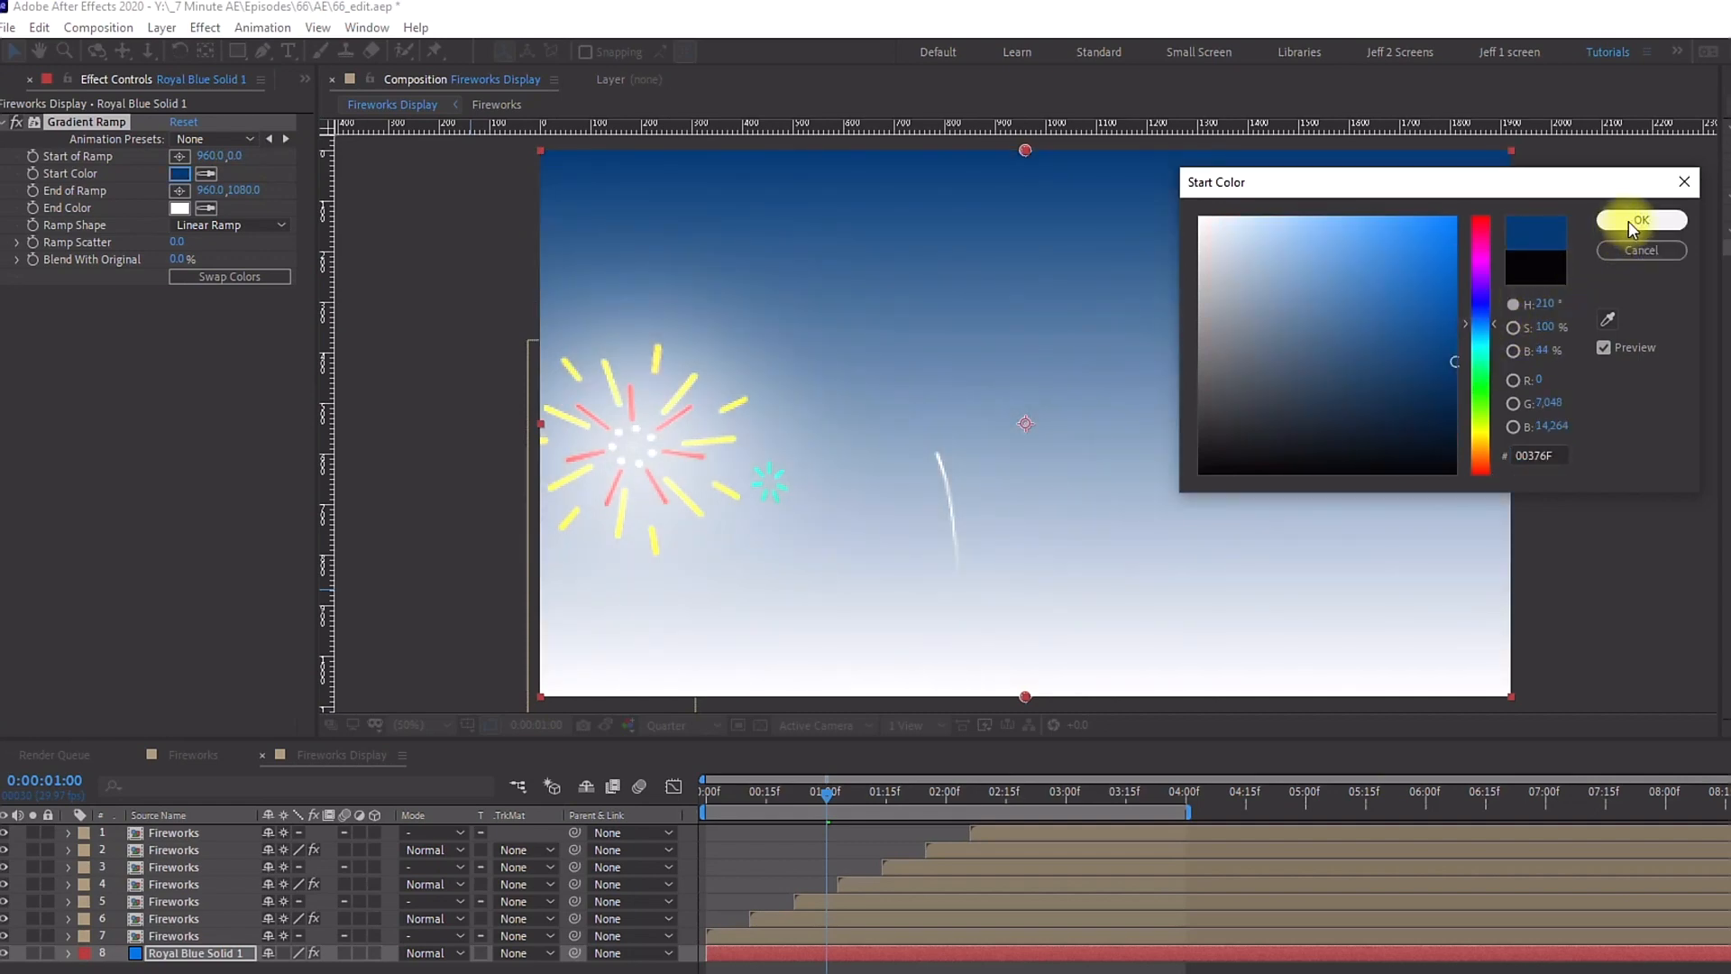
pyautogui.click(1633, 221)
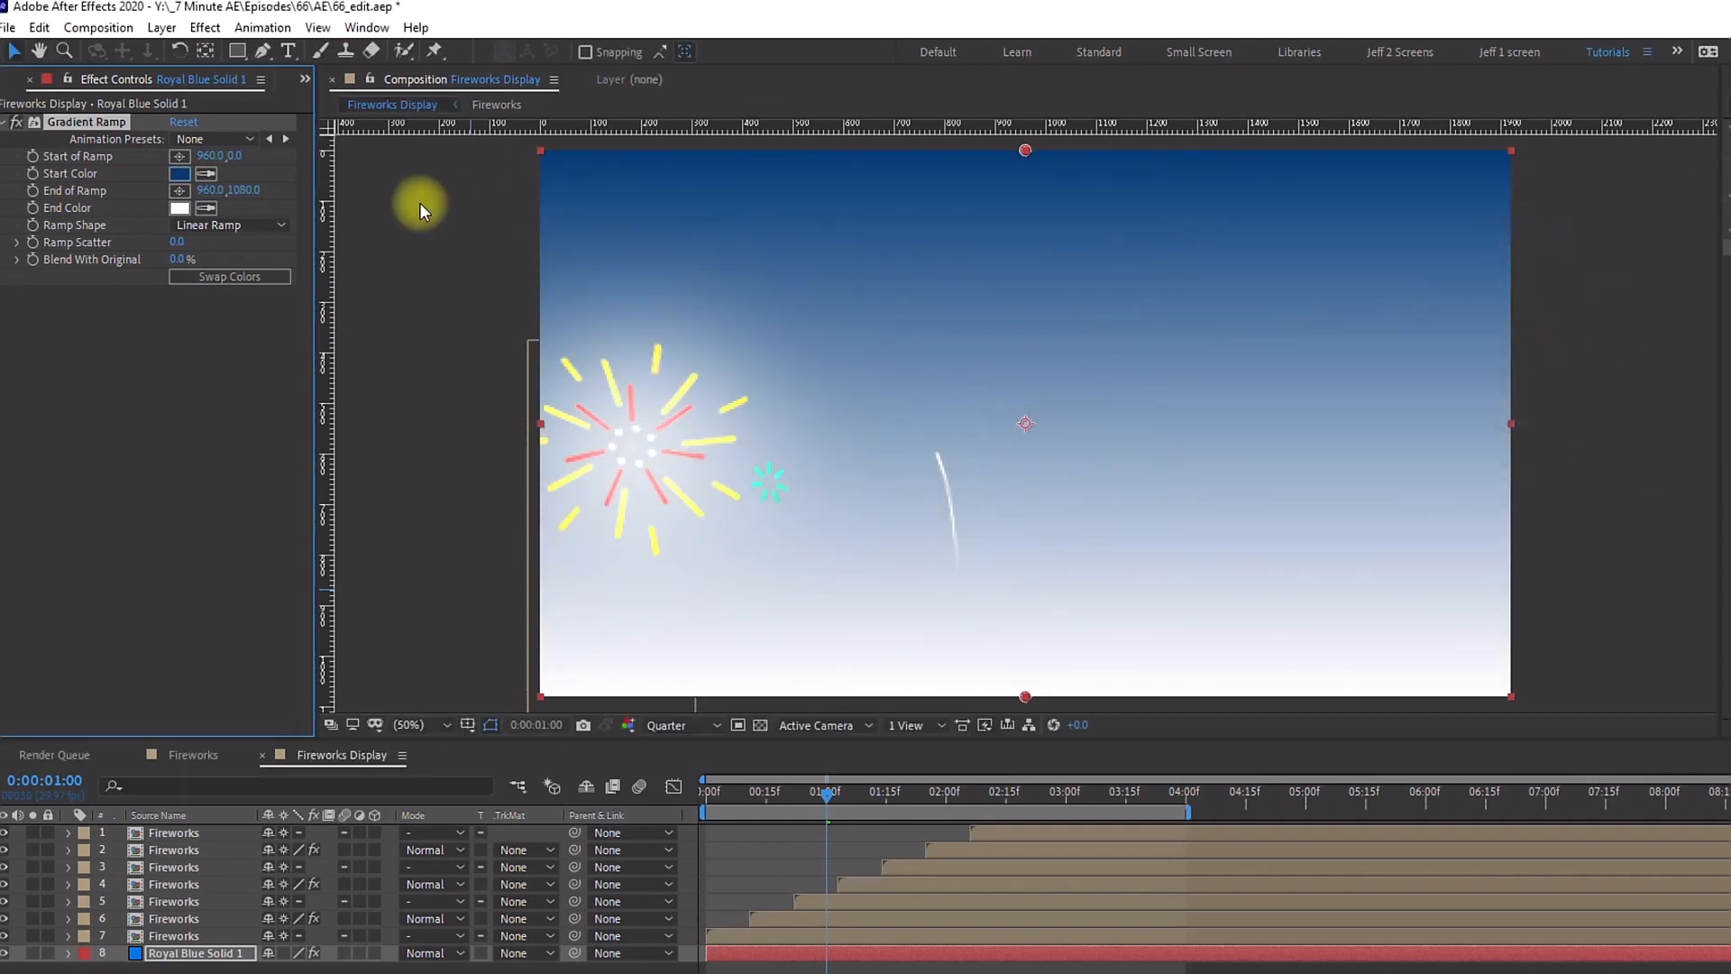
# Step: Set the Gradient Ramp end colour to a dark navy 000811
pyautogui.click(206, 208)
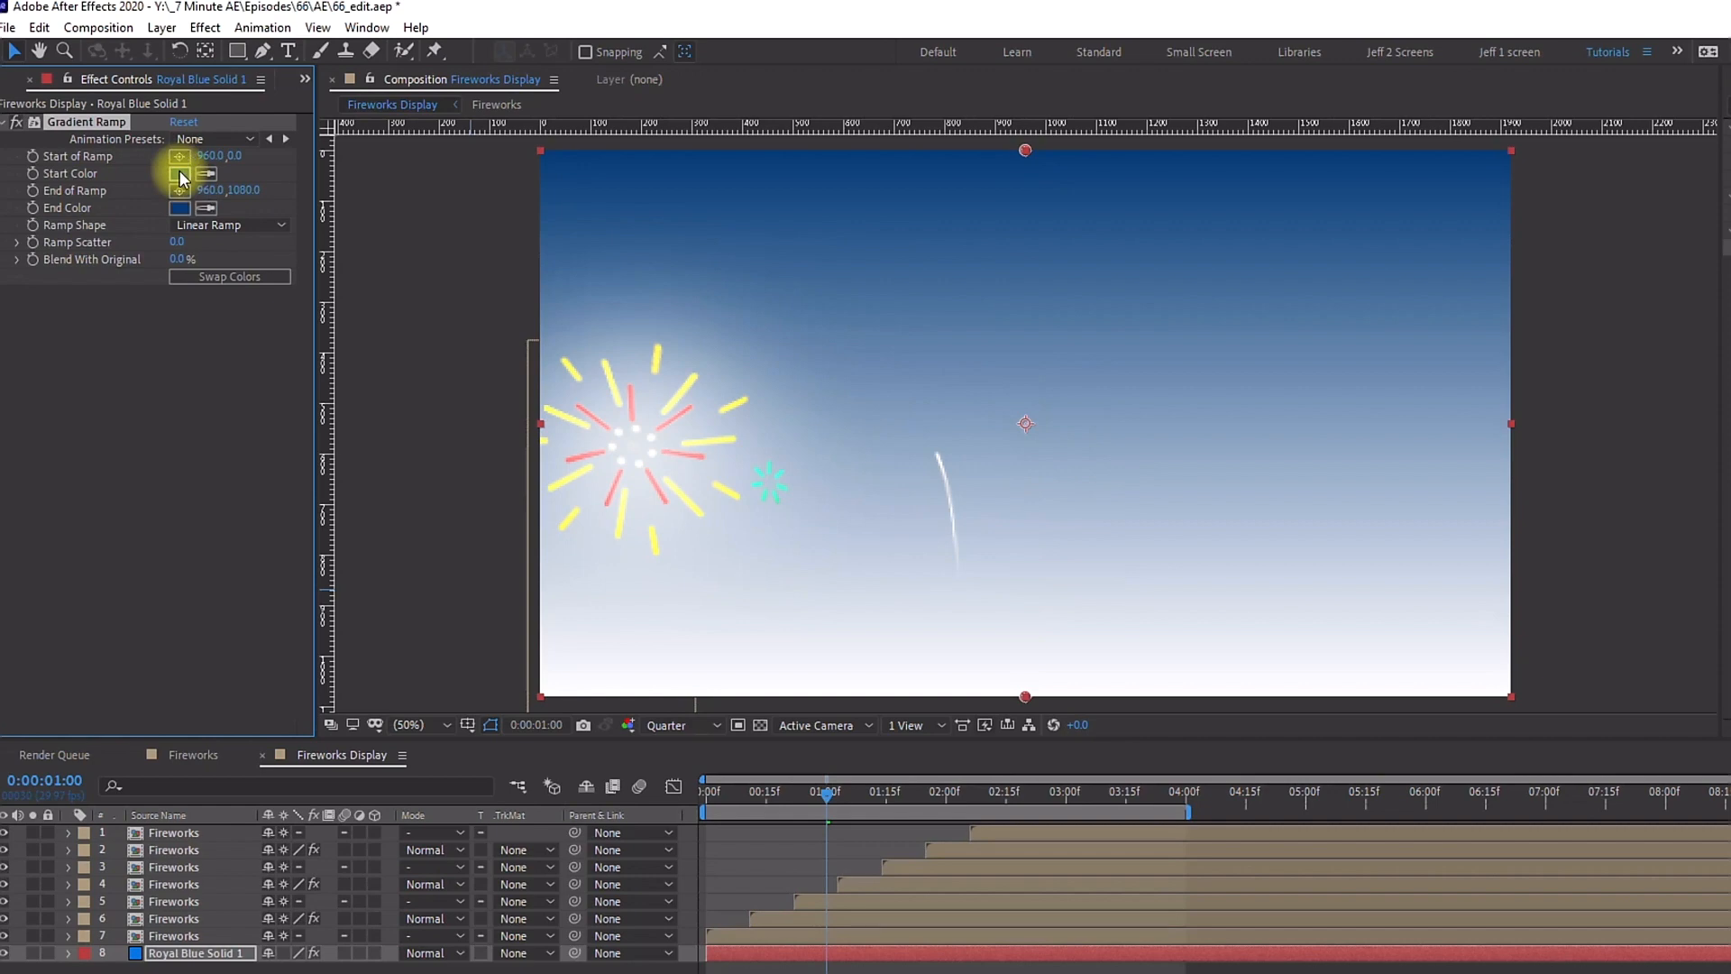
pyautogui.click(180, 174)
pyautogui.click(180, 209)
pyautogui.moveTo(1457, 363); pyautogui.dragTo(1473, 448)
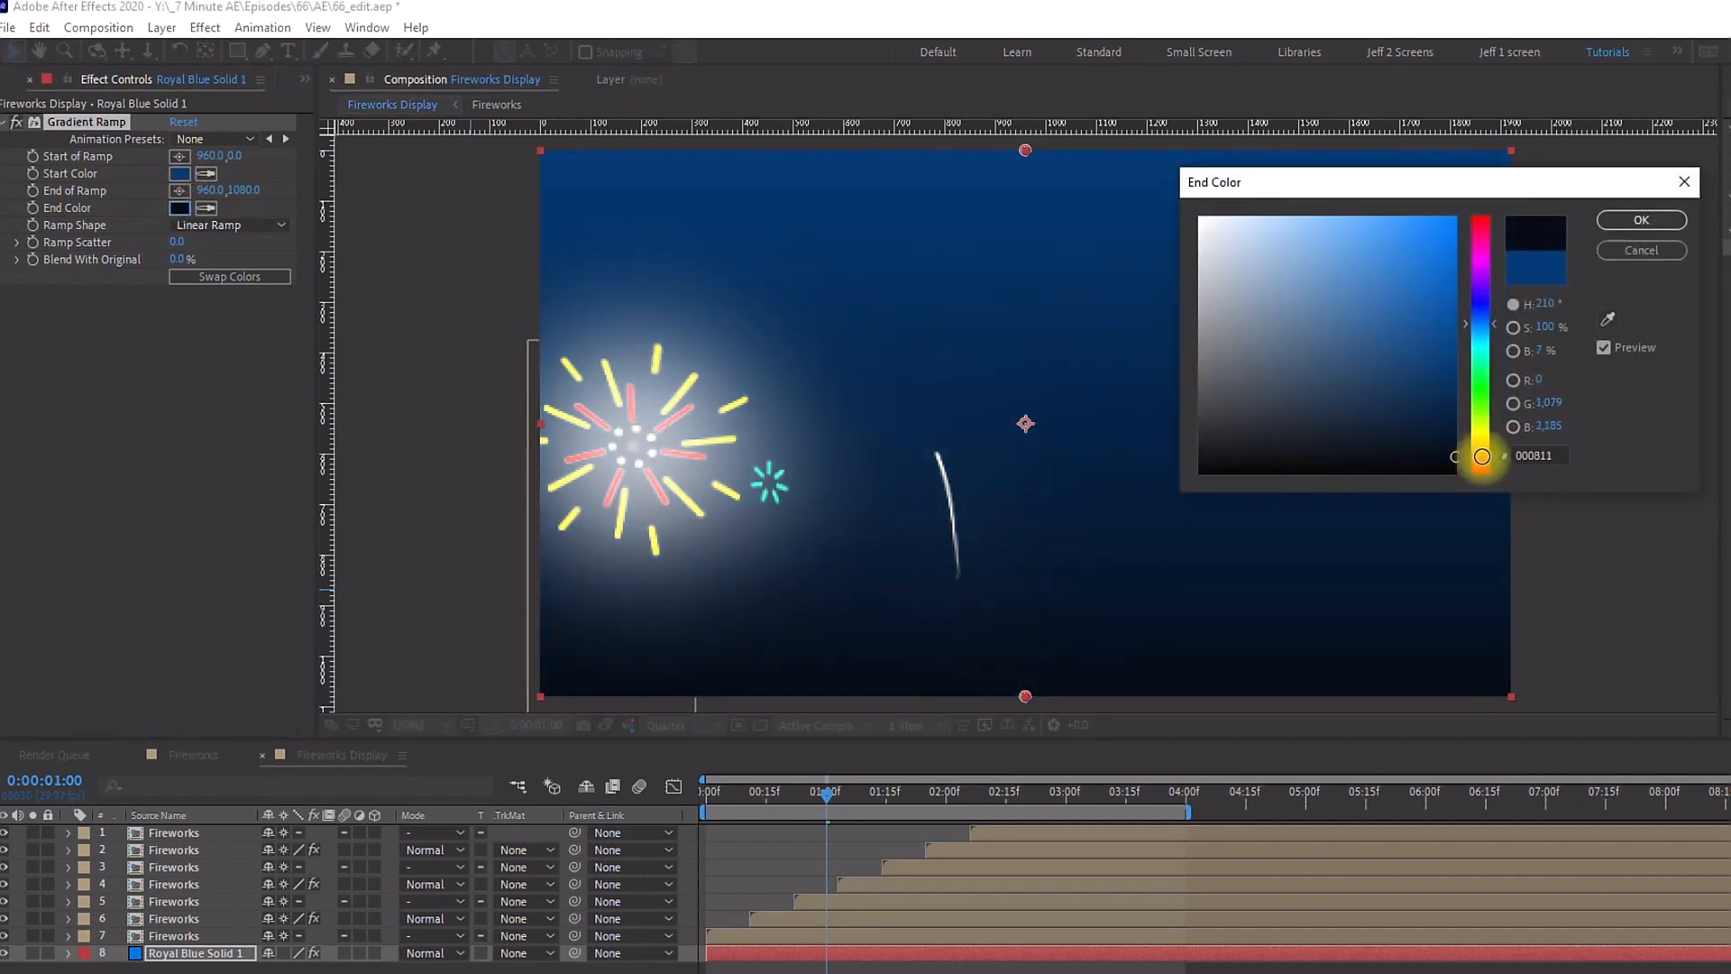
pyautogui.click(1650, 225)
# Step: Switch the ramp shape to Radial Ramp and move the start of the ramp to 960, -445
pyautogui.click(224, 231)
pyautogui.click(242, 267)
pyautogui.click(422, 730)
pyautogui.click(436, 366)
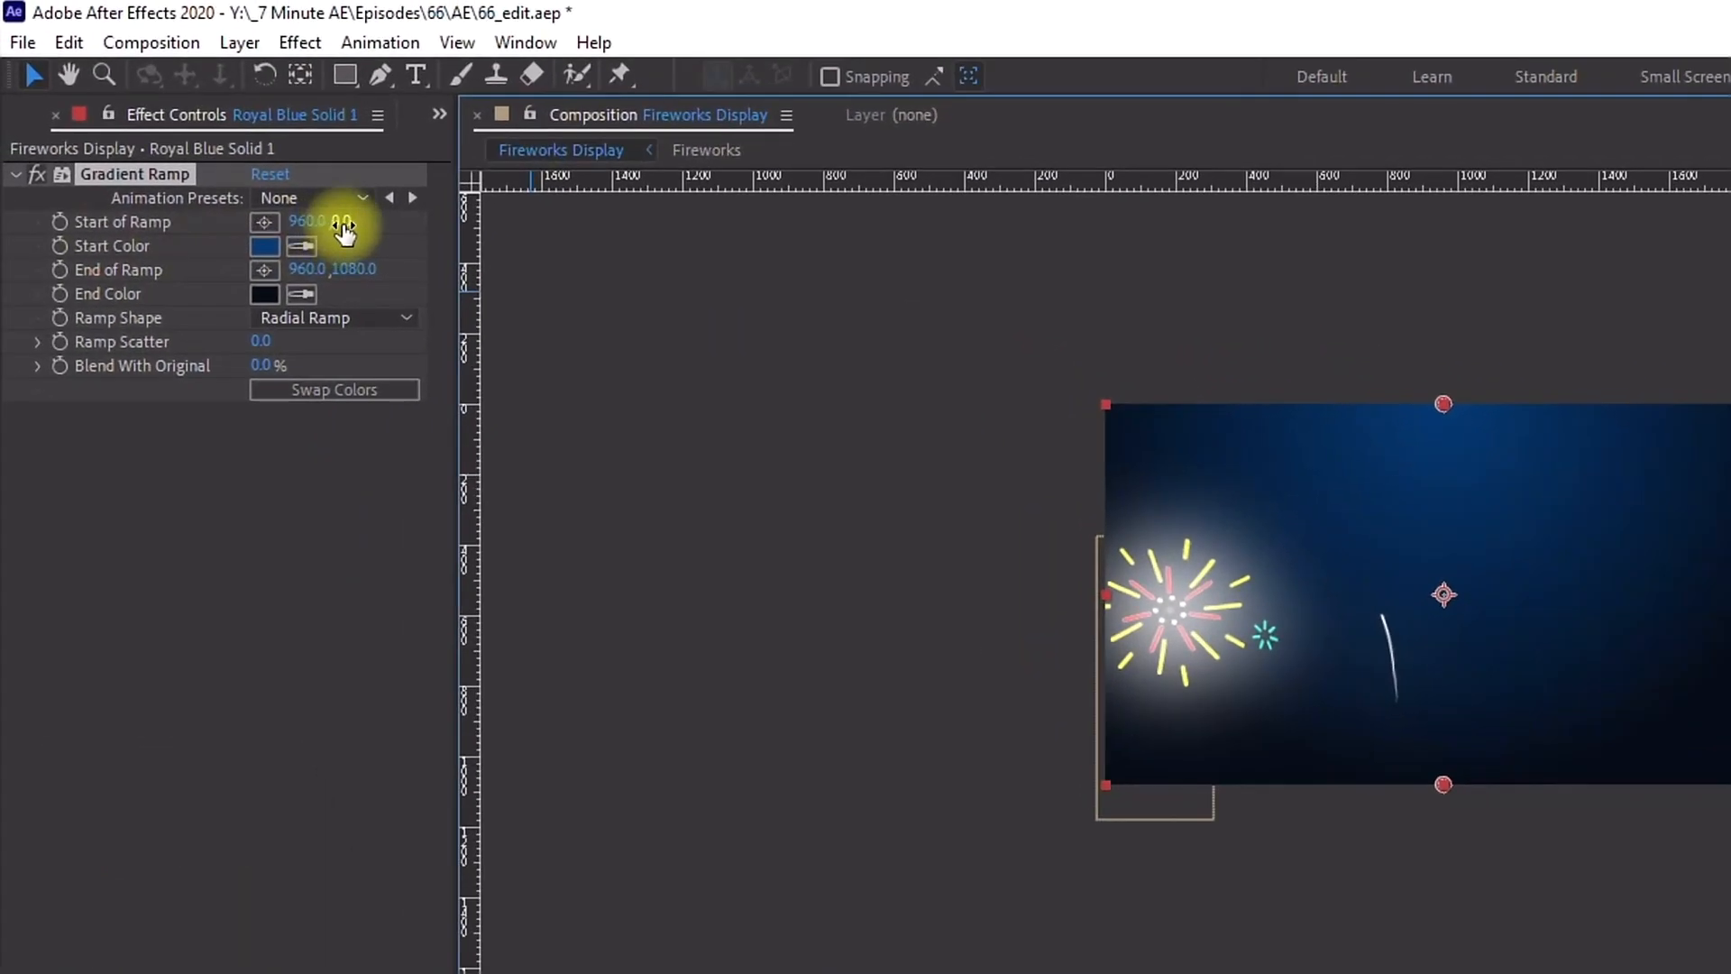
pyautogui.moveTo(343, 231); pyautogui.dragTo(90, 231)
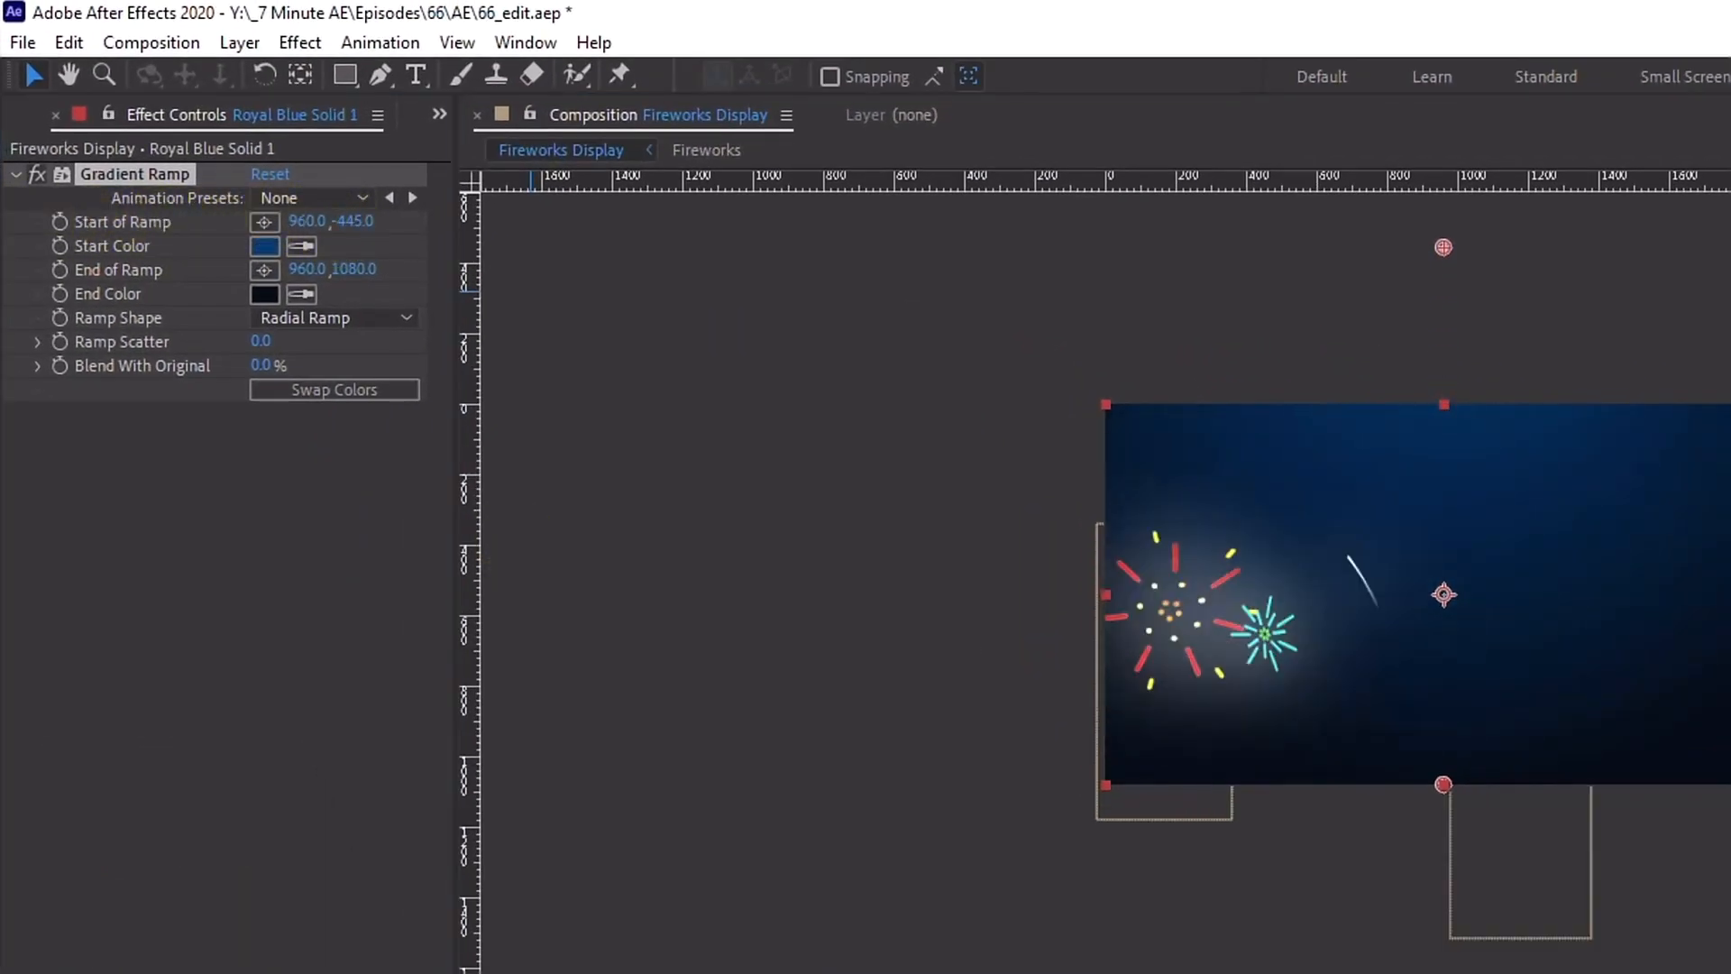
# Step: Create a new white full-size solid layer named Stars
pyautogui.click(422, 180)
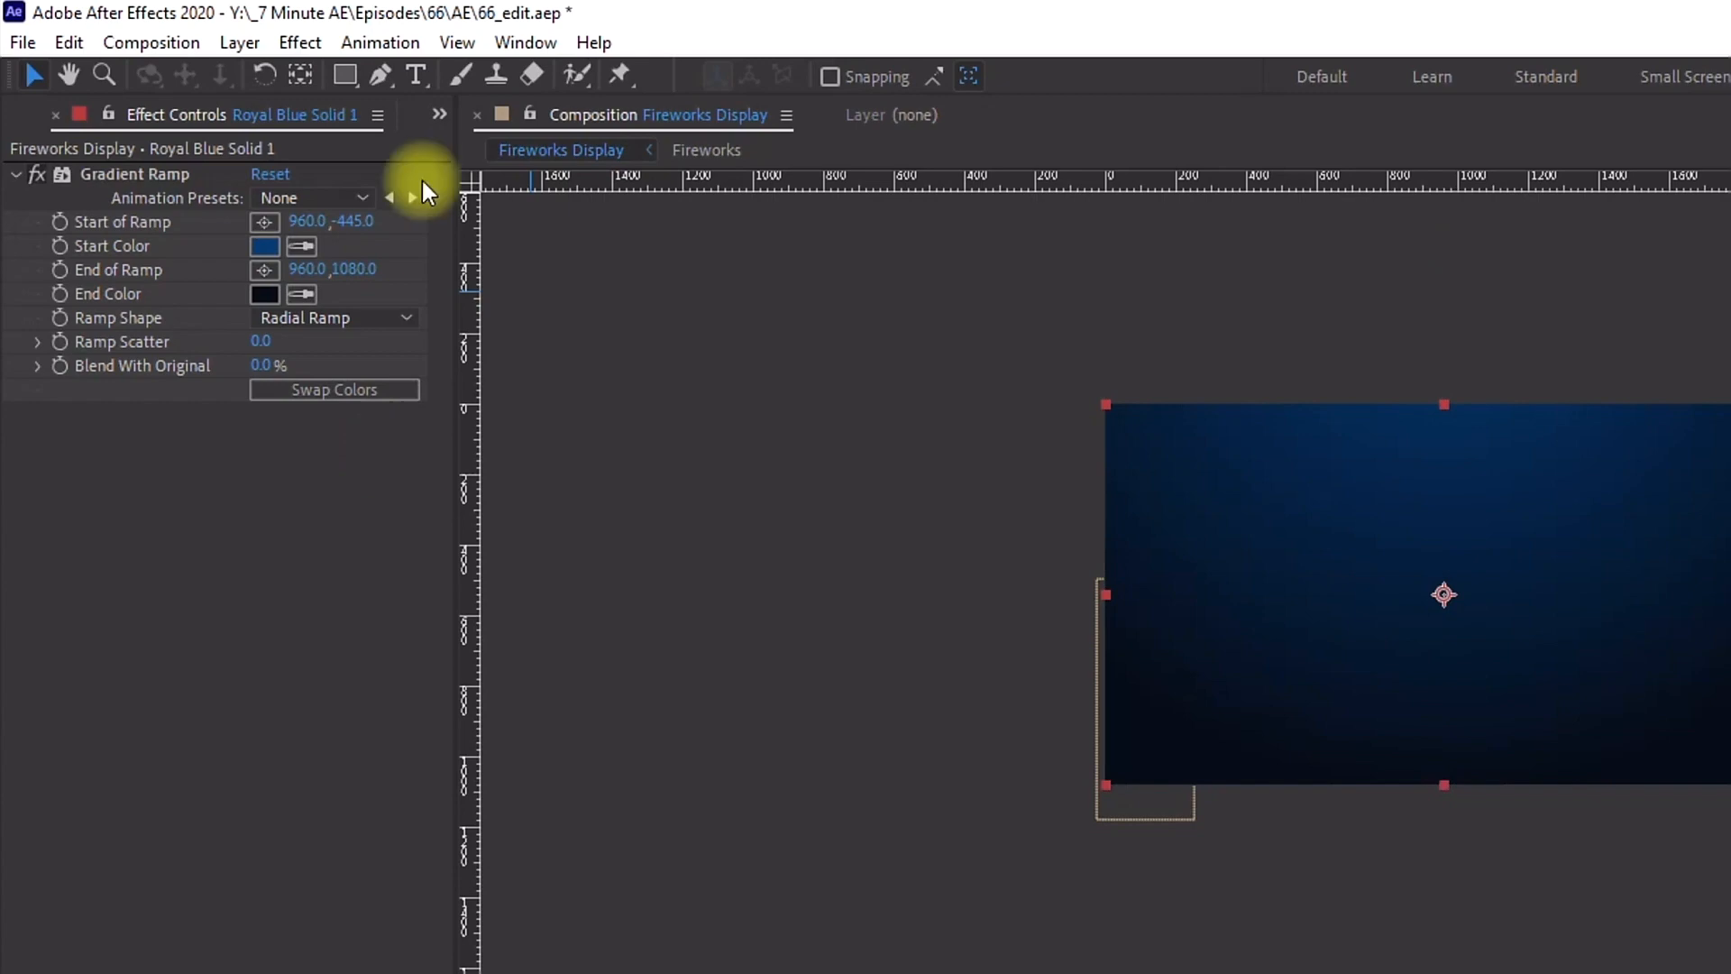
pyautogui.click(241, 42)
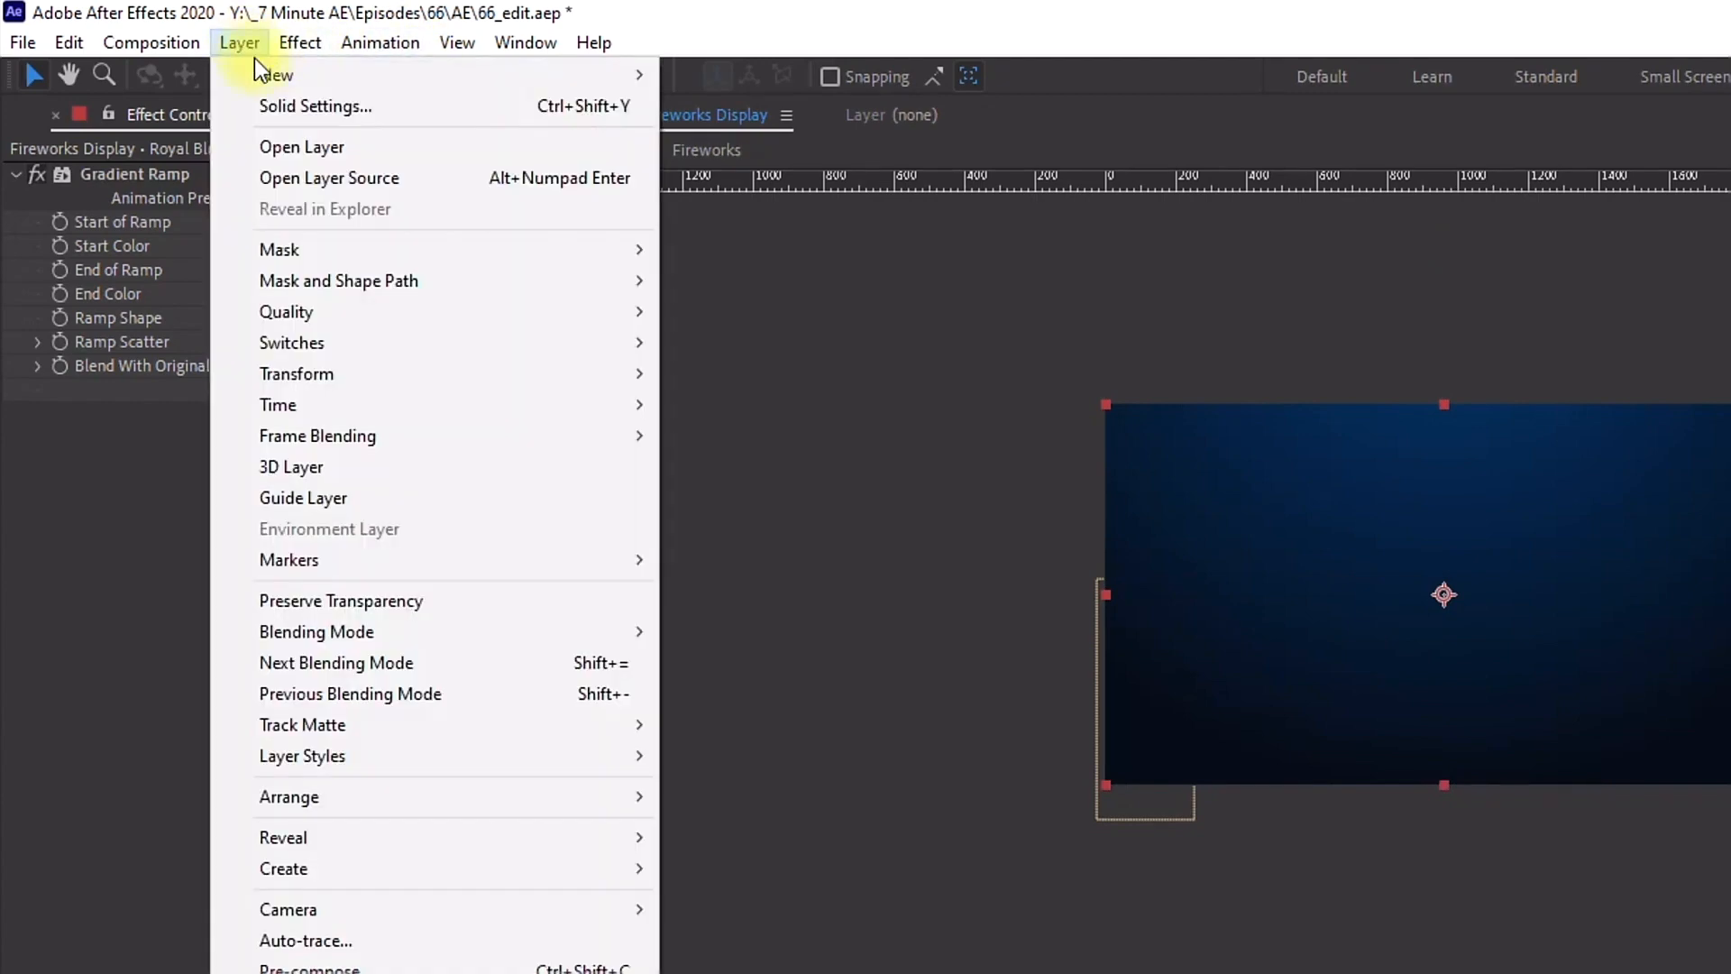
pyautogui.moveTo(387, 77)
pyautogui.click(744, 105)
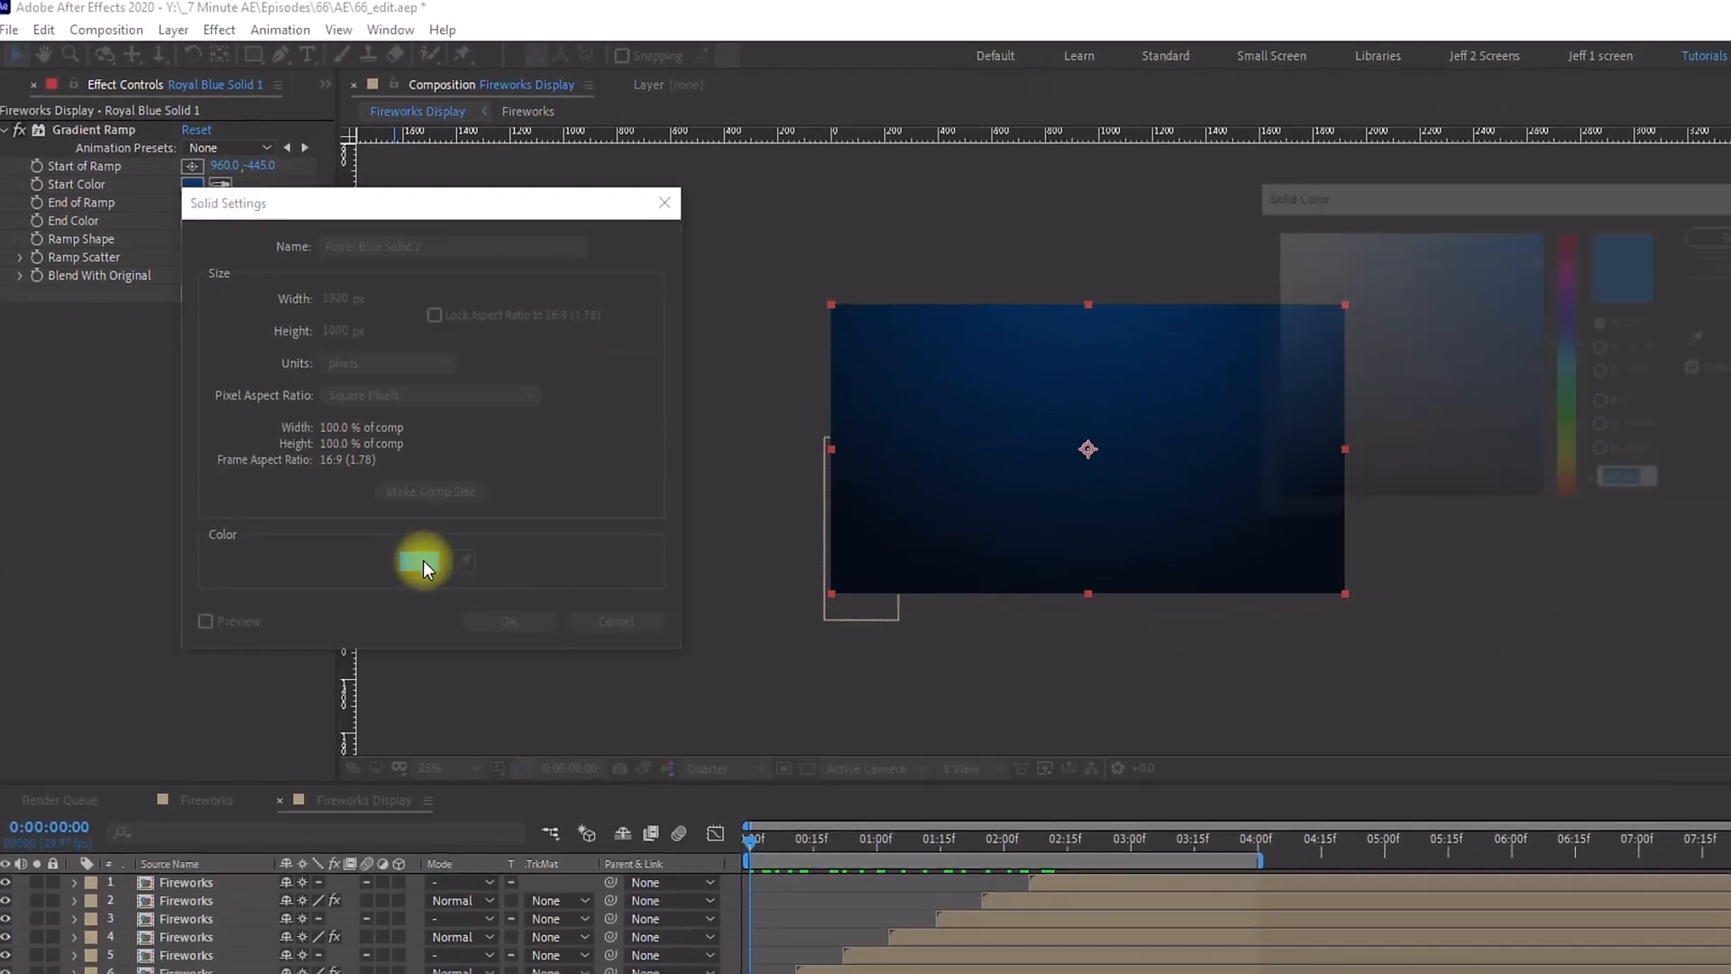
pyautogui.click(419, 560)
pyautogui.moveTo(1246, 251); pyautogui.dragTo(1142, 176)
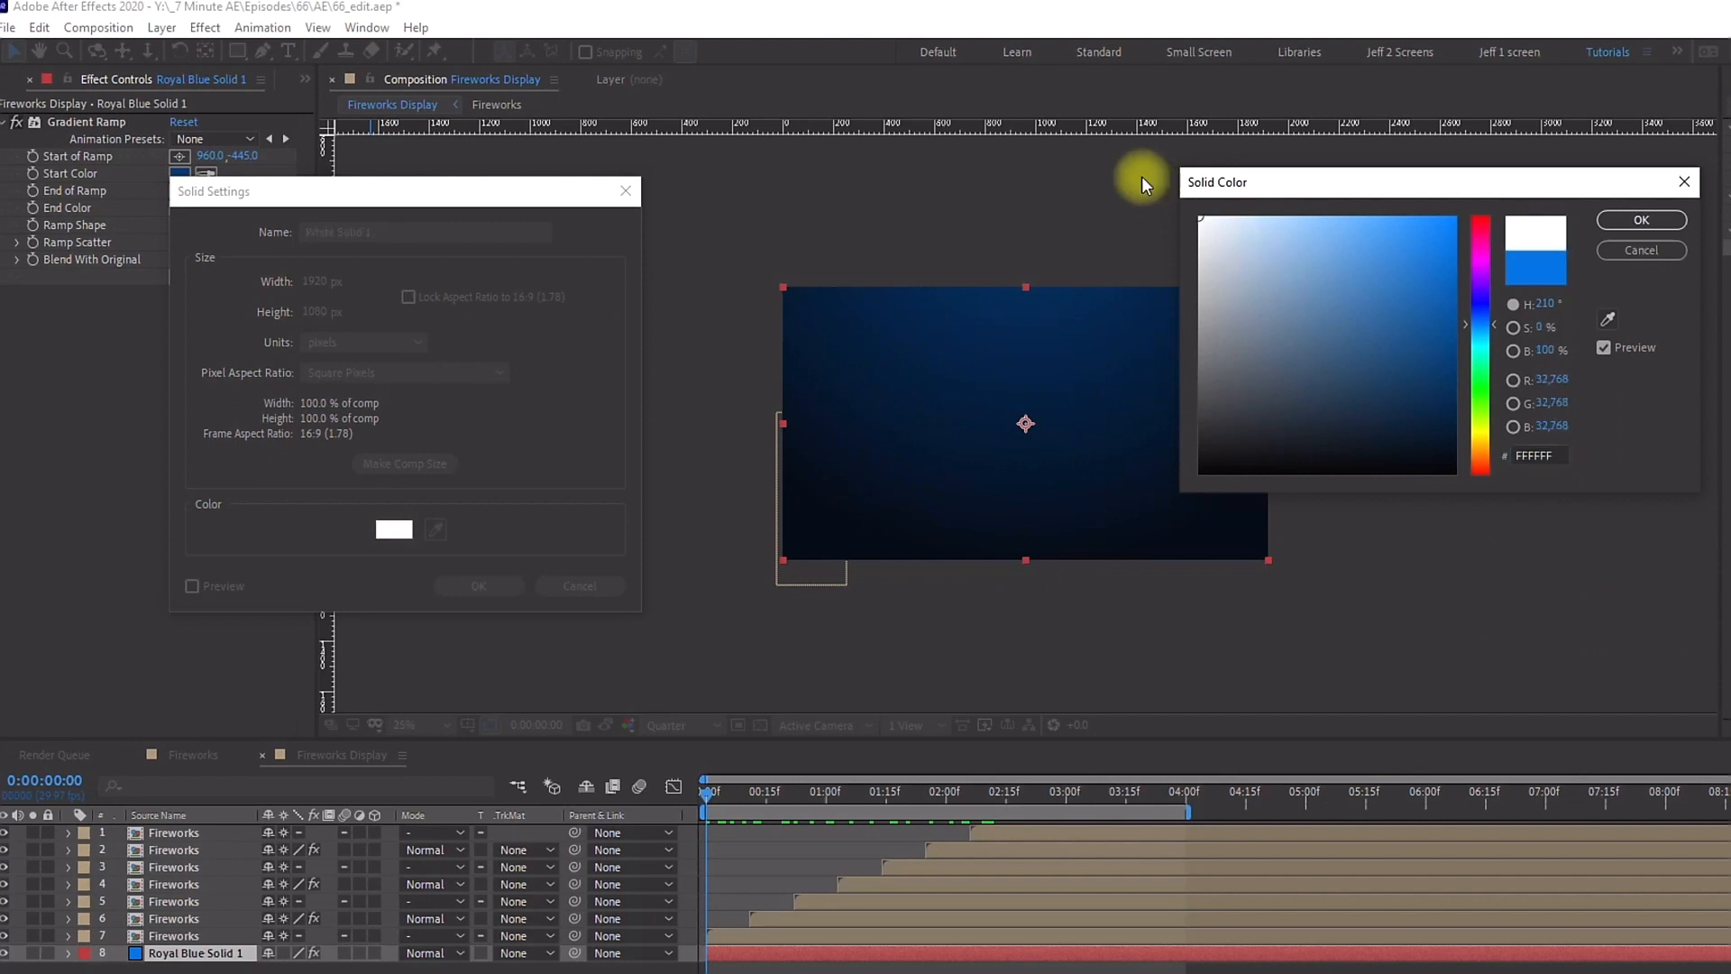
pyautogui.click(1641, 220)
pyautogui.doubleClick(389, 233)
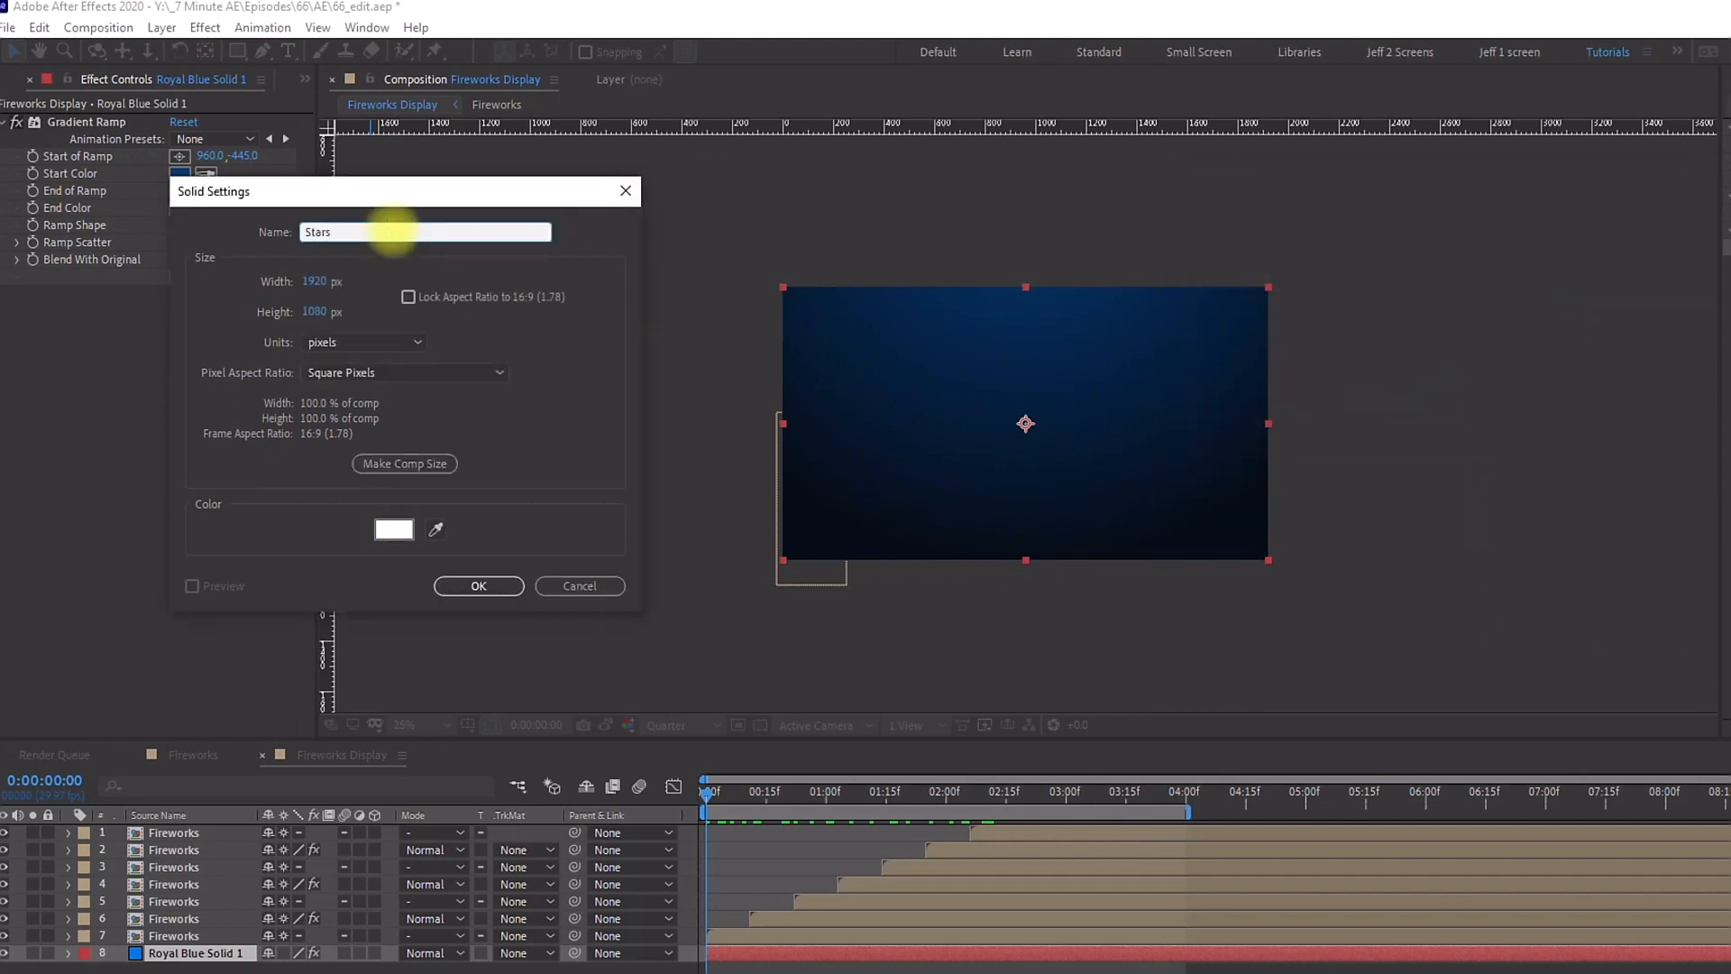
pyautogui.click(462, 588)
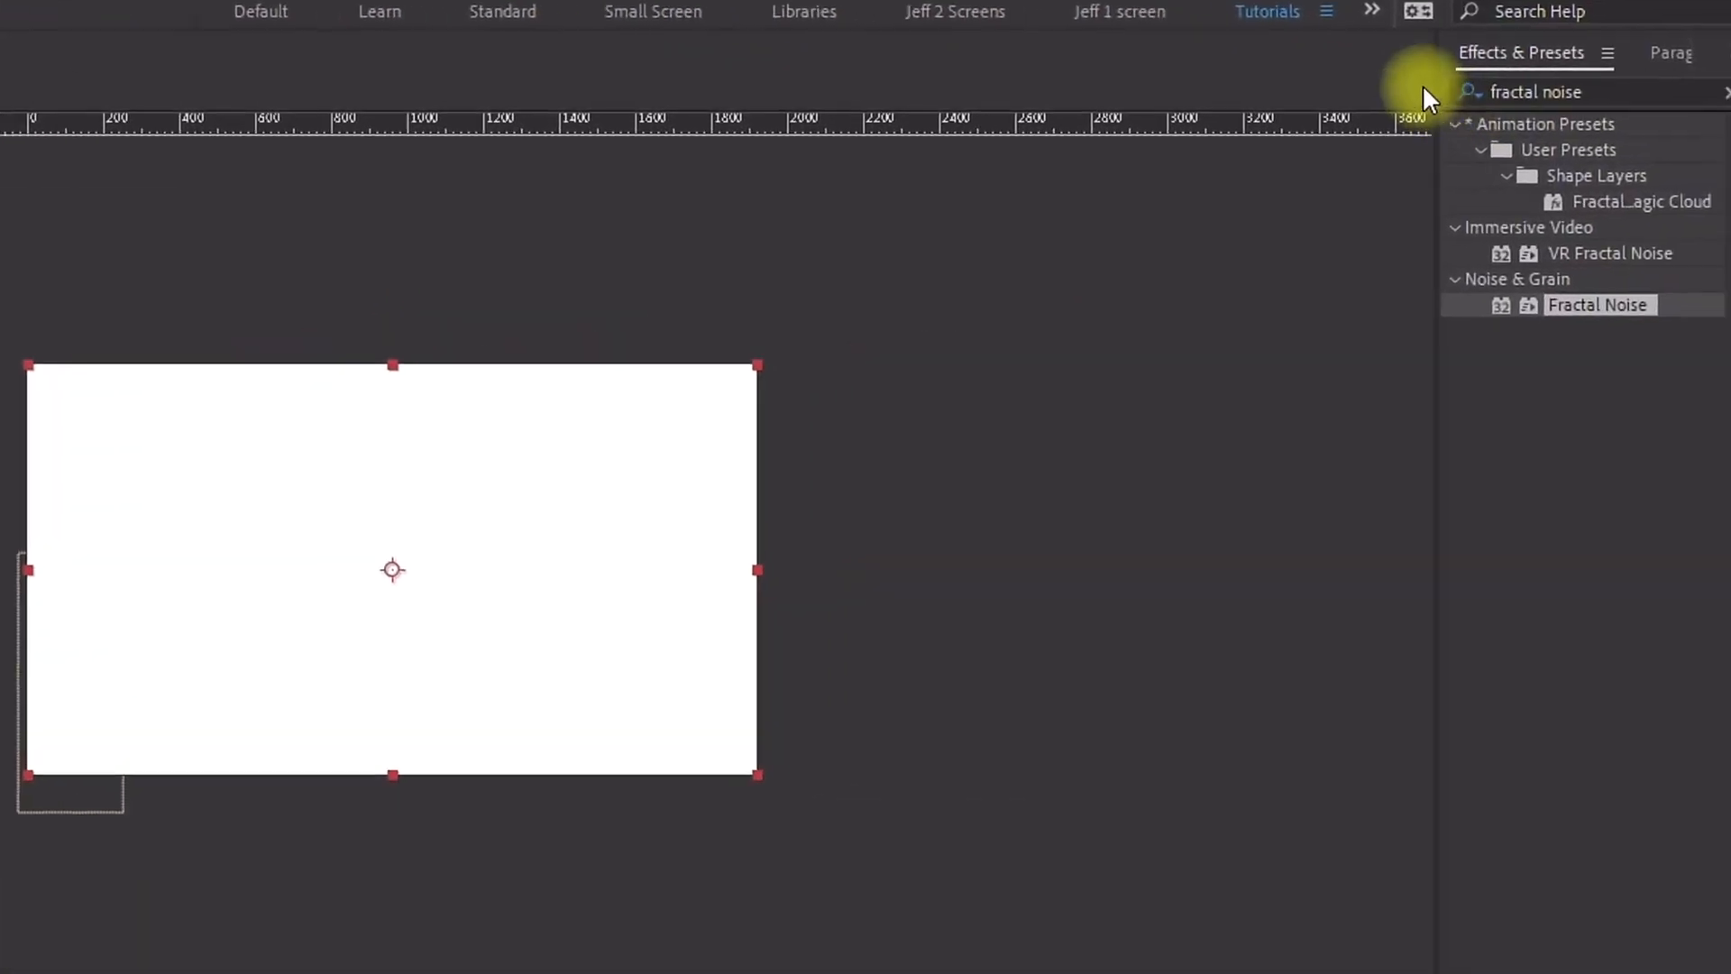
# Step: Search the effects for star burst and apply CC Star Burst to the Stars solid
pyautogui.click(1499, 89)
pyautogui.press('BackSpace')
pyautogui.write('star bur')
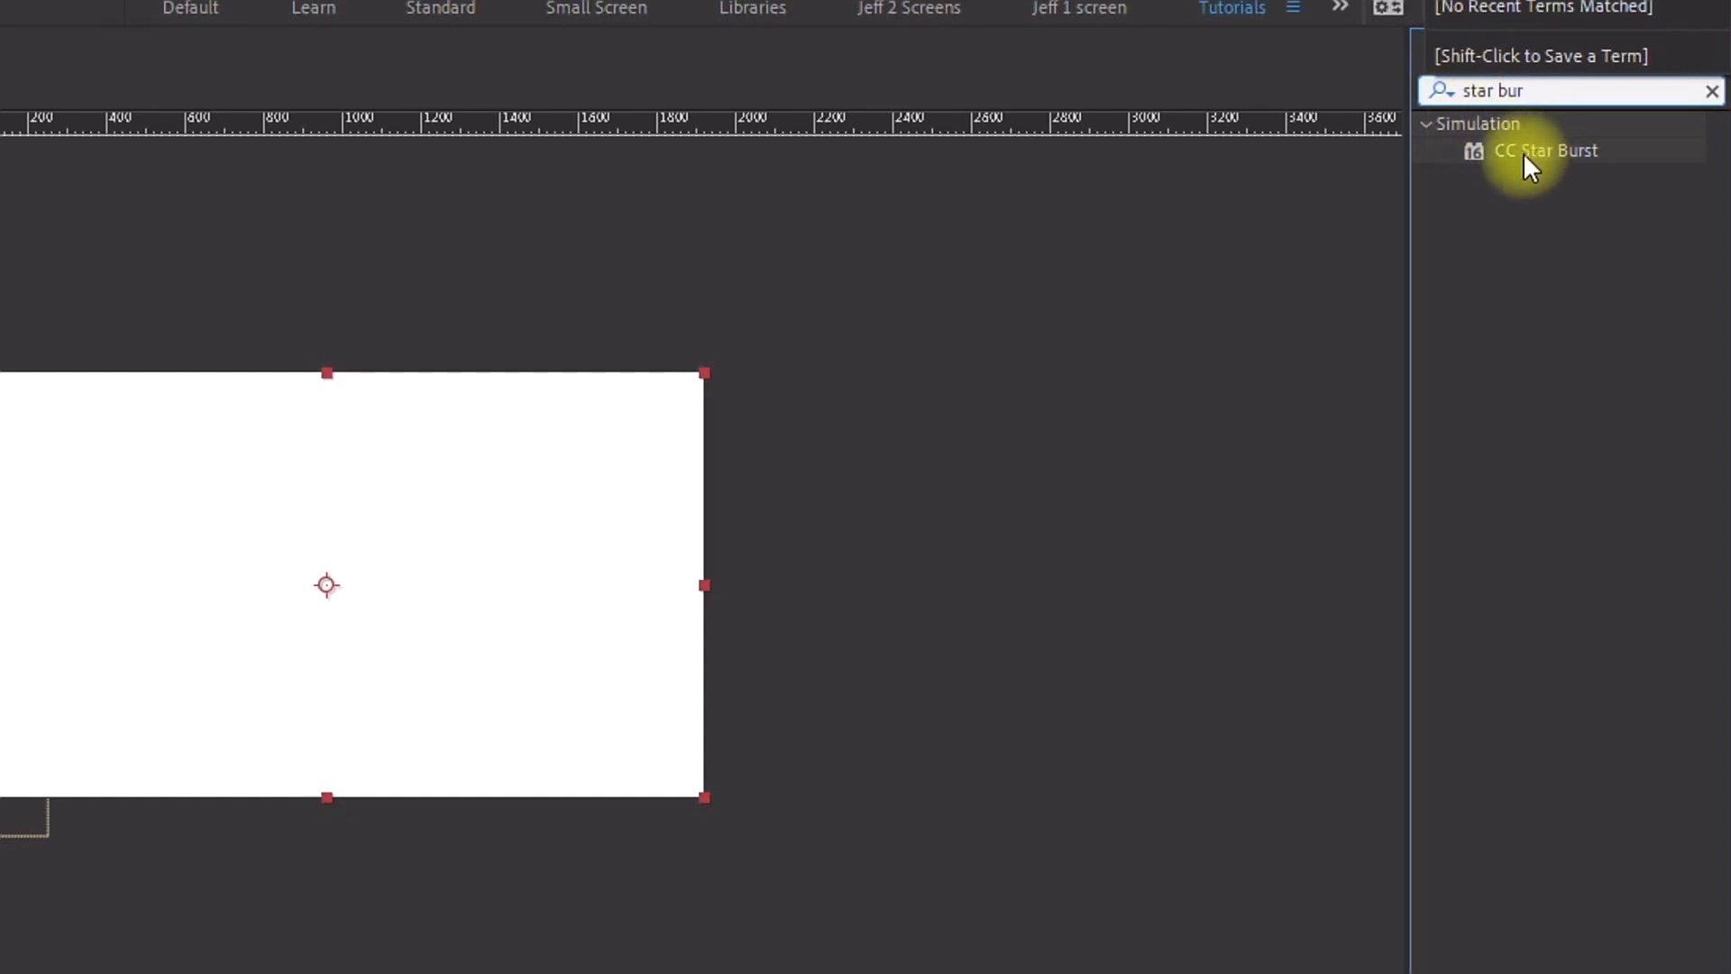
pyautogui.moveTo(1523, 154); pyautogui.dragTo(685, 590)
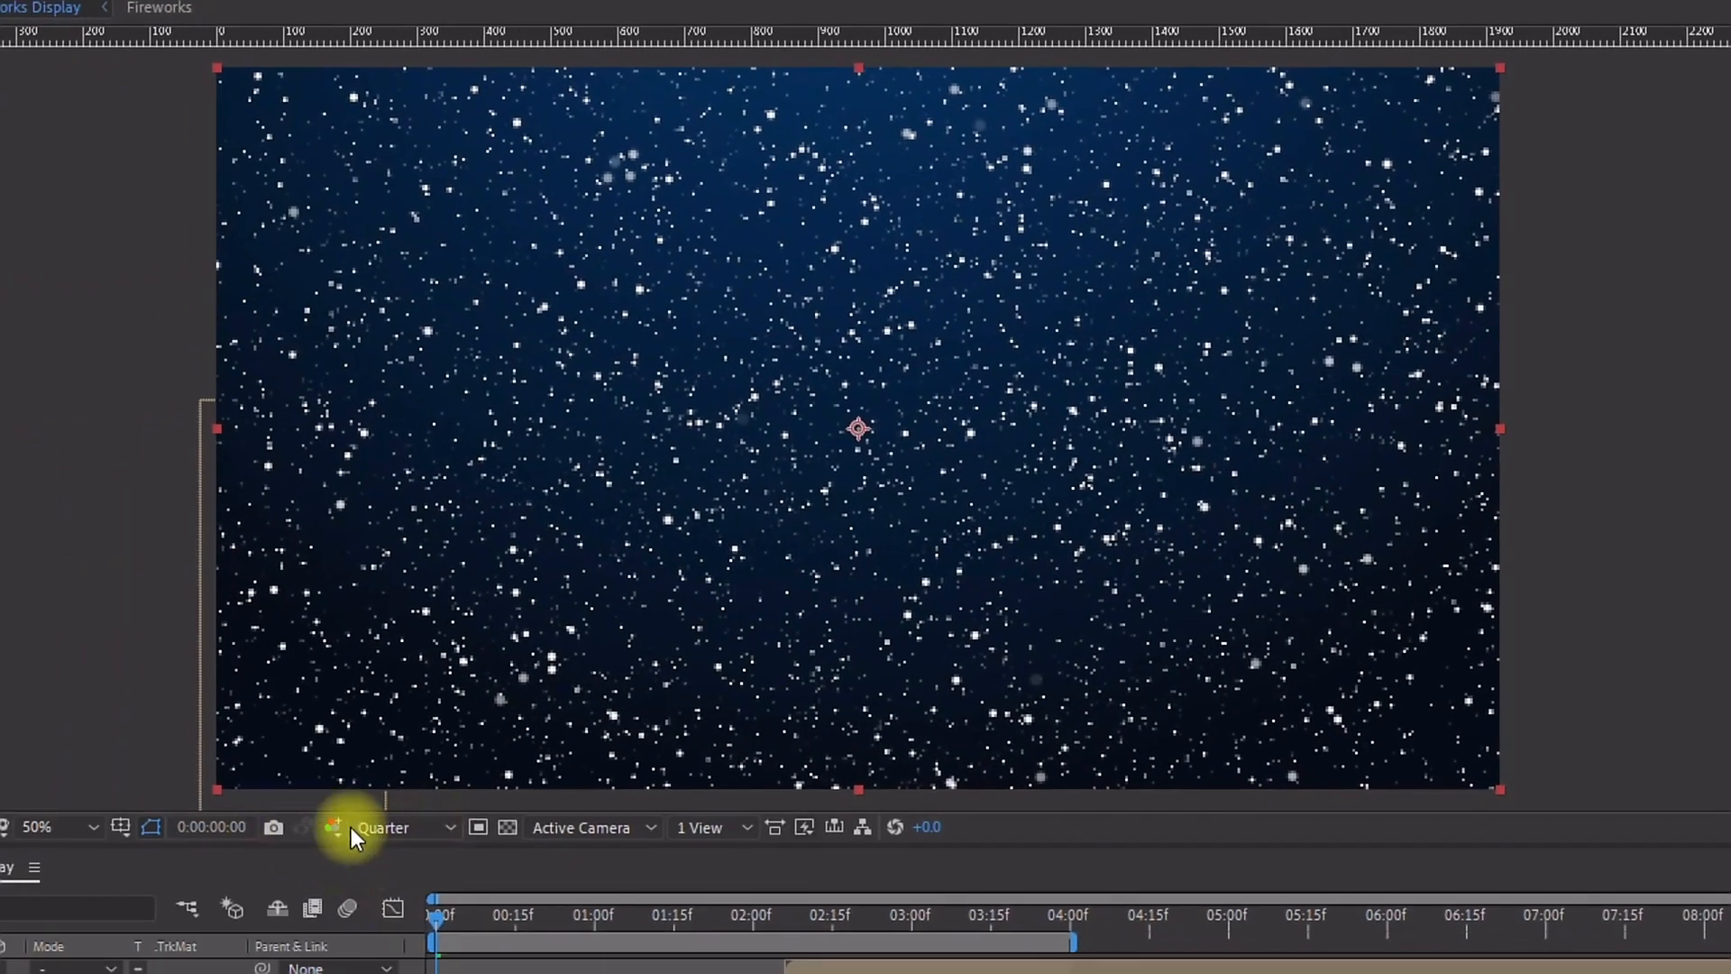
# Step: Set CC Star Burst Scatter to 250, Speed to 0 and Size to 25, then preview the starry sky
pyautogui.click(126, 920)
pyautogui.click(402, 890)
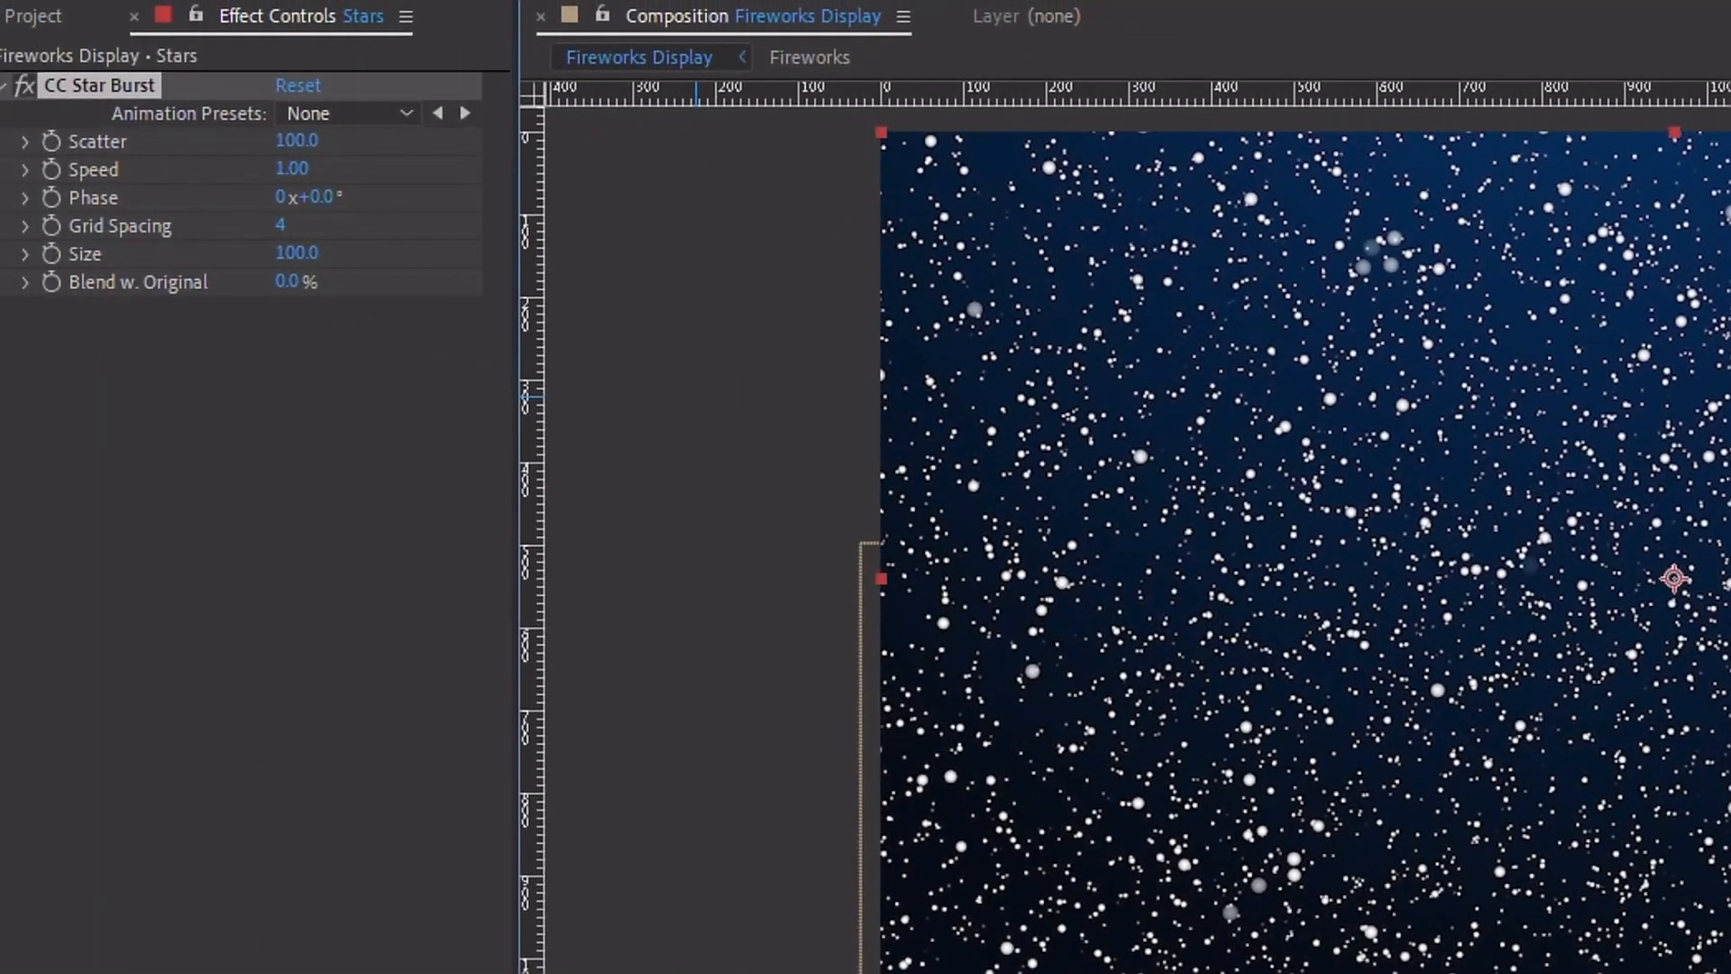
pyautogui.click(306, 141)
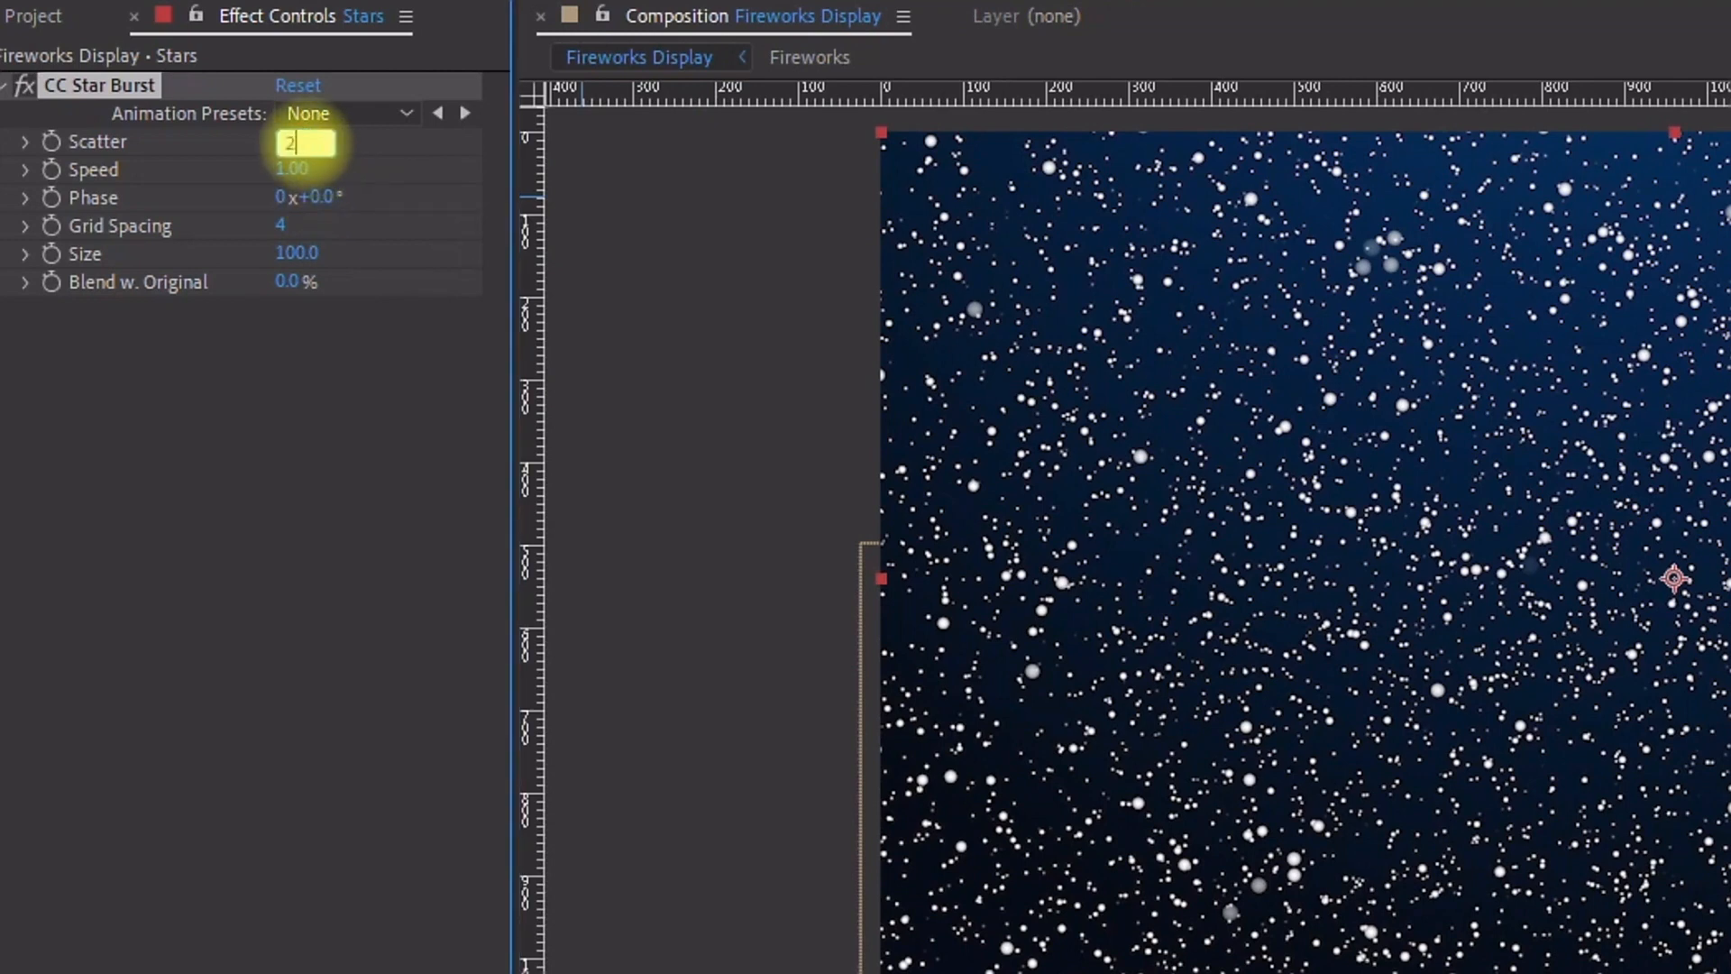
pyautogui.write('250')
pyautogui.click(310, 176)
pyautogui.write('0')
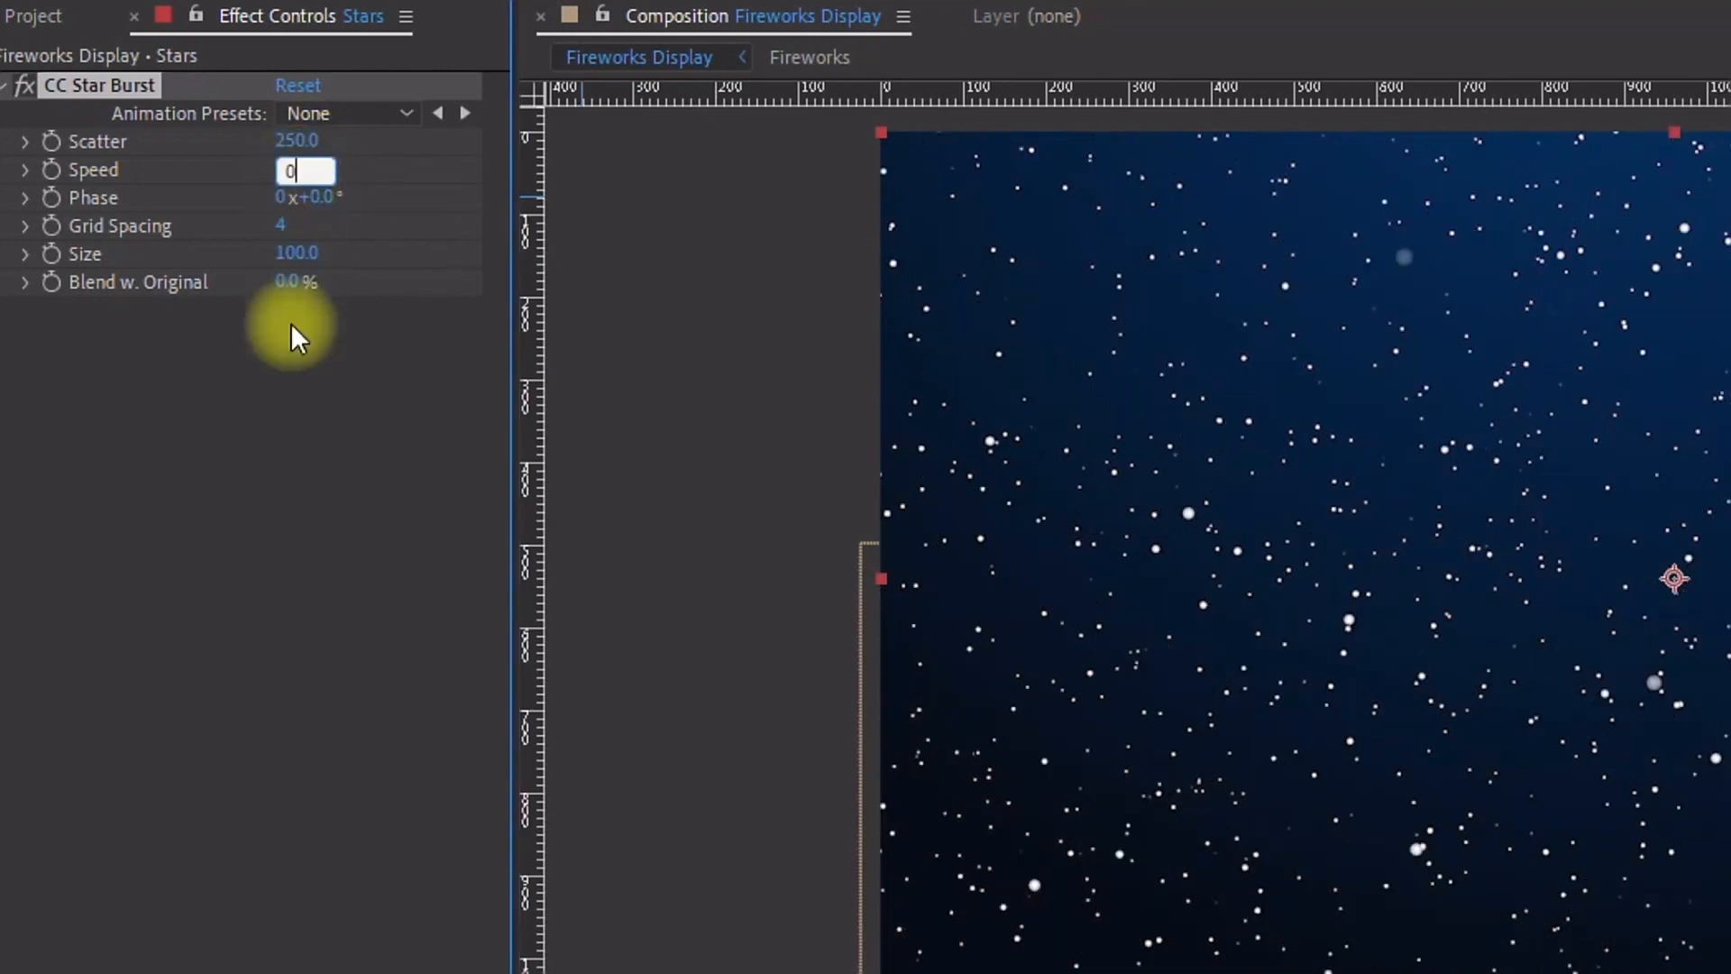
pyautogui.click(289, 345)
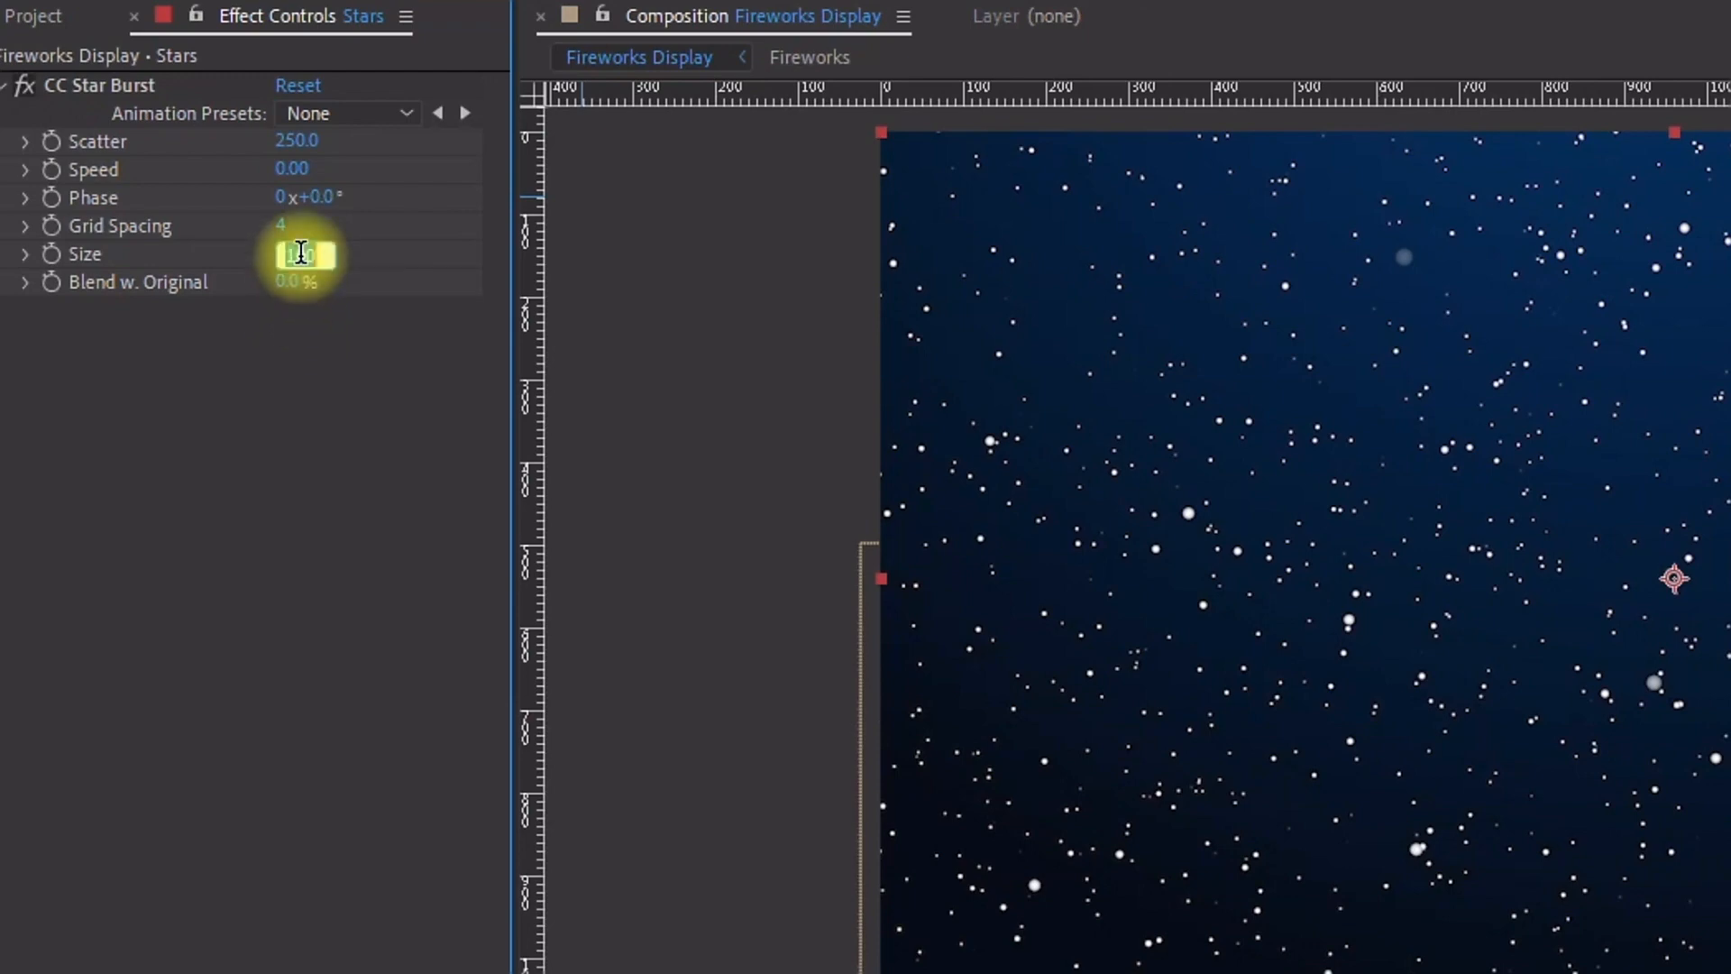
pyautogui.write('20')
pyautogui.press('Return')
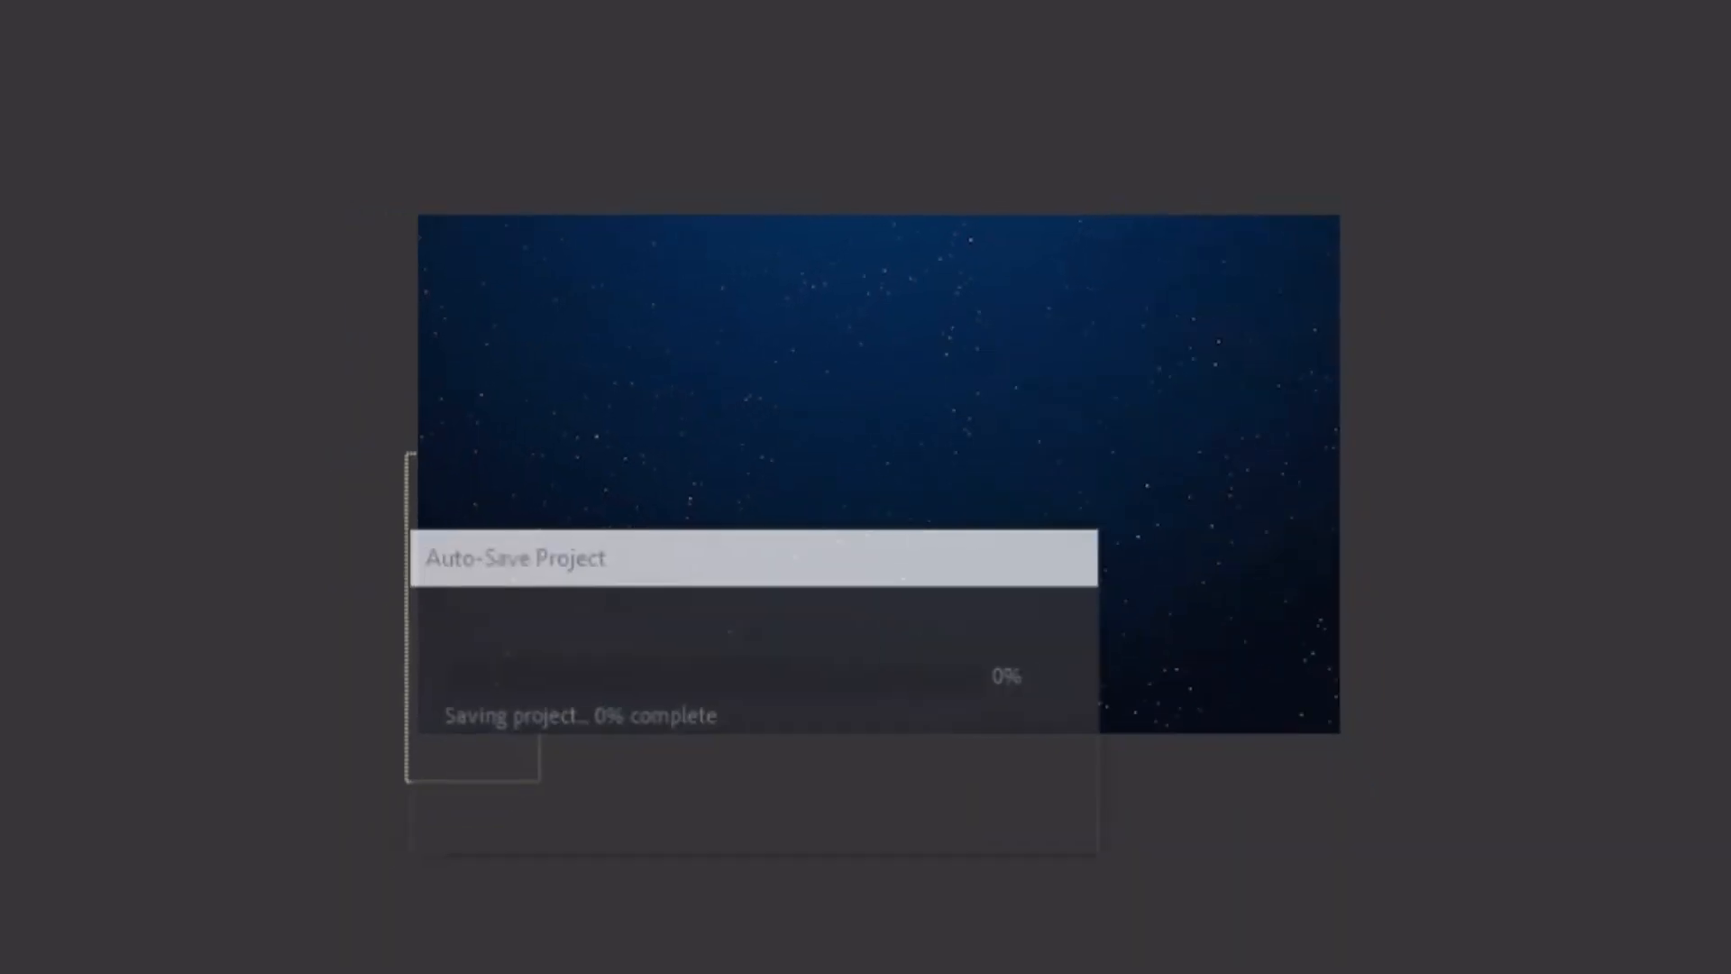
pyautogui.moveTo(699, 717); pyautogui.dragTo(871, 716)
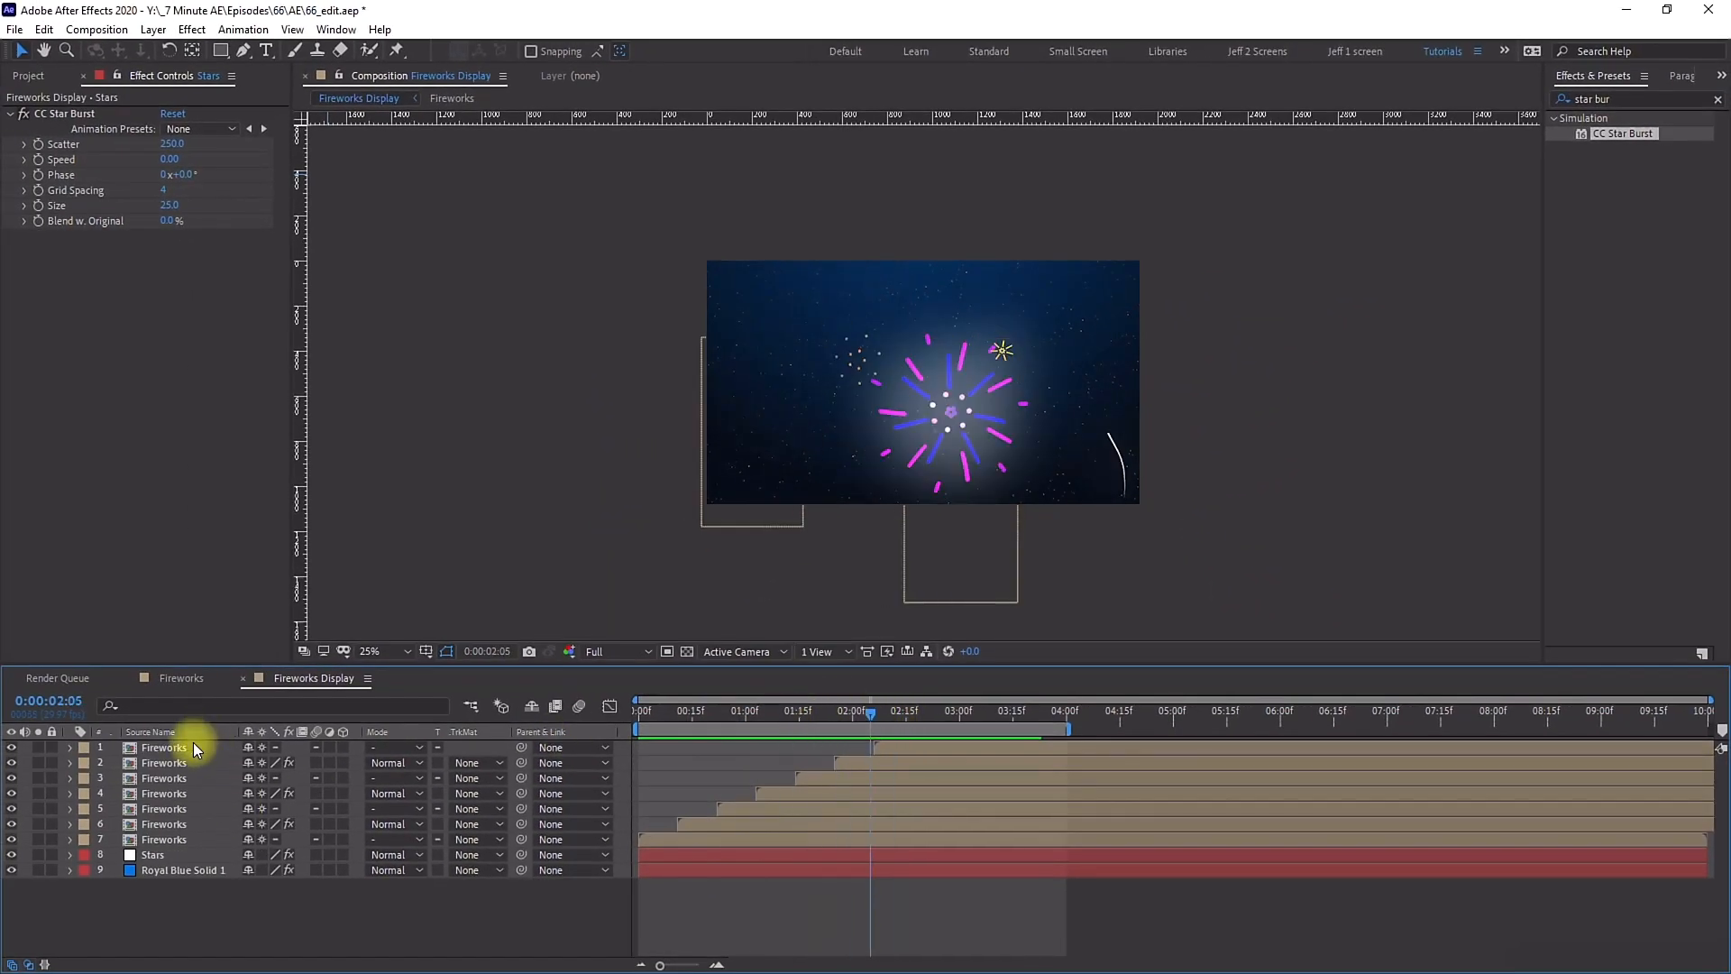
# Step: Open the Fireworks precomp and select the shape layer's contents together with all its effects
pyautogui.doubleClick(159, 748)
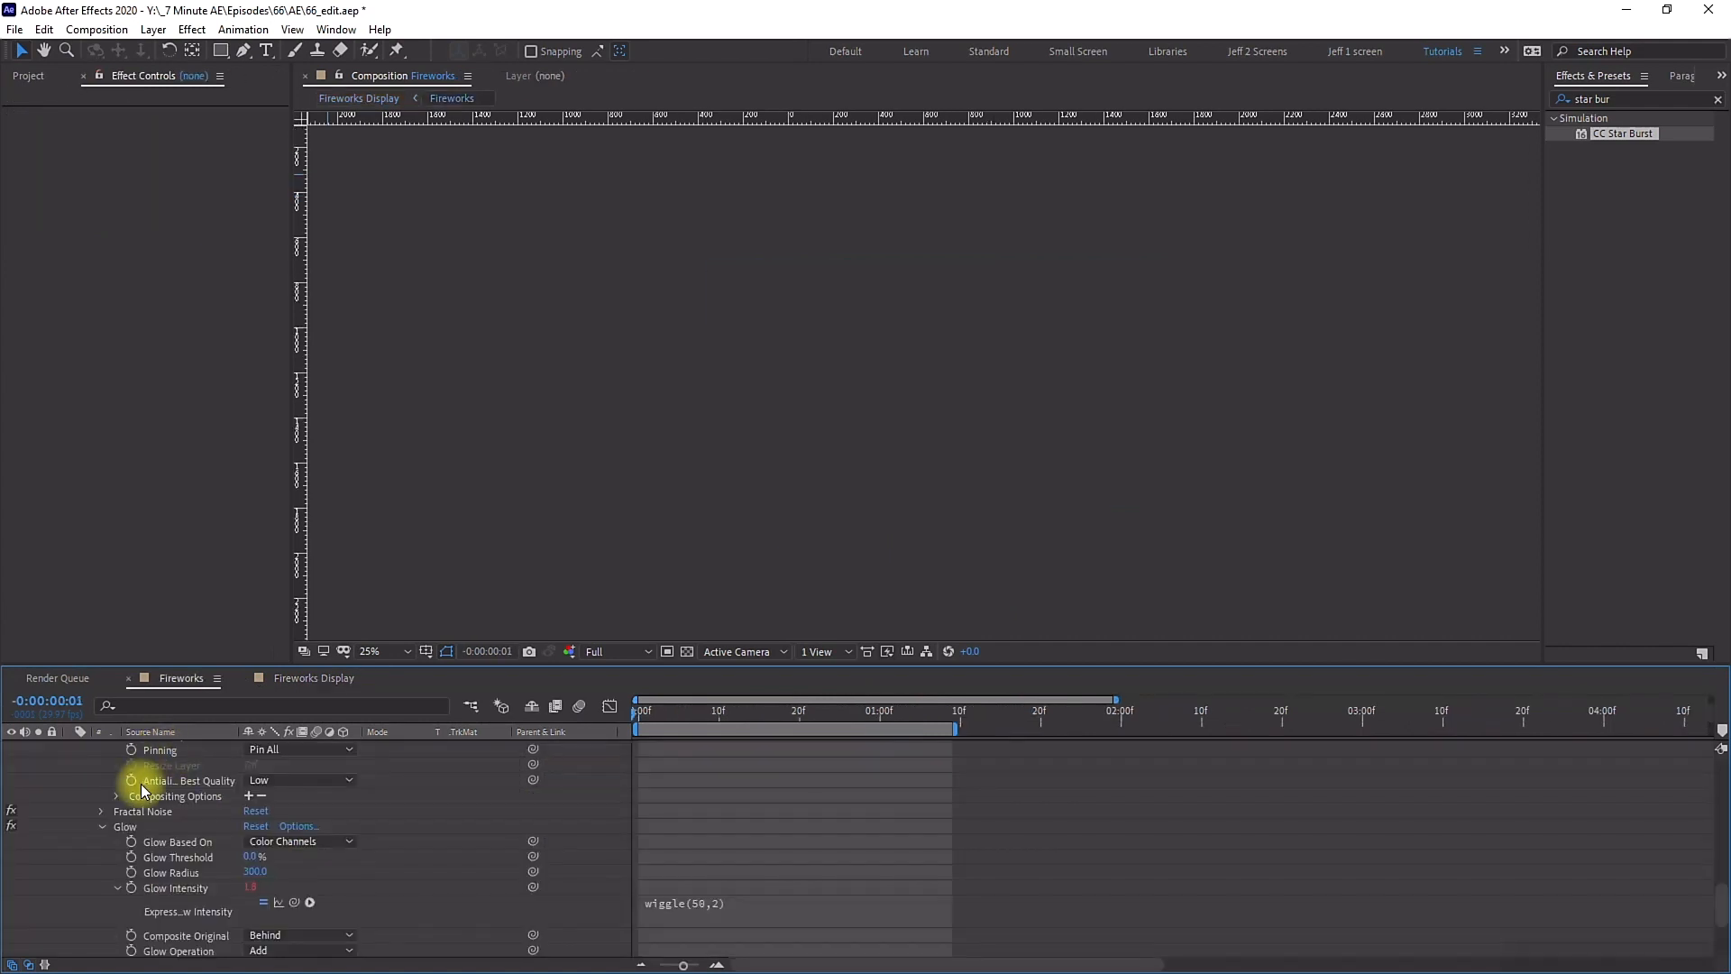
pyautogui.click(58, 744)
pyautogui.click(72, 748)
pyautogui.click(72, 748)
pyautogui.click(126, 780)
pyautogui.hotkey('ctrl', 'a')
pyautogui.click(101, 780)
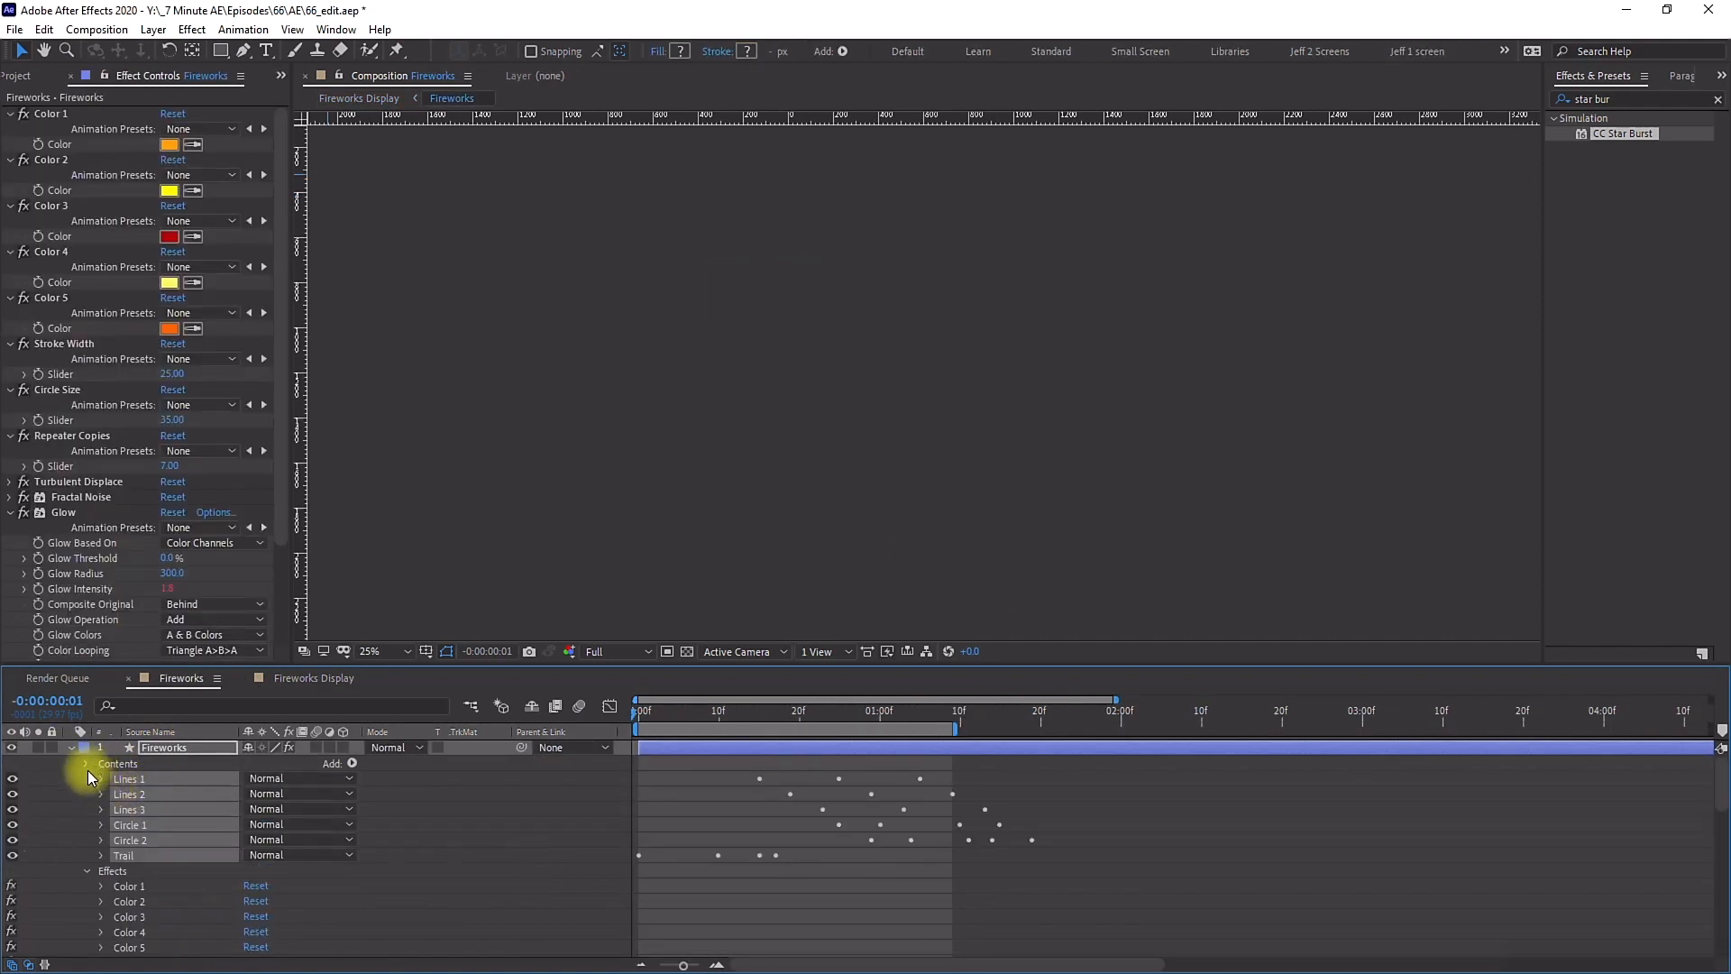
pyautogui.click(87, 763)
pyautogui.click(86, 779)
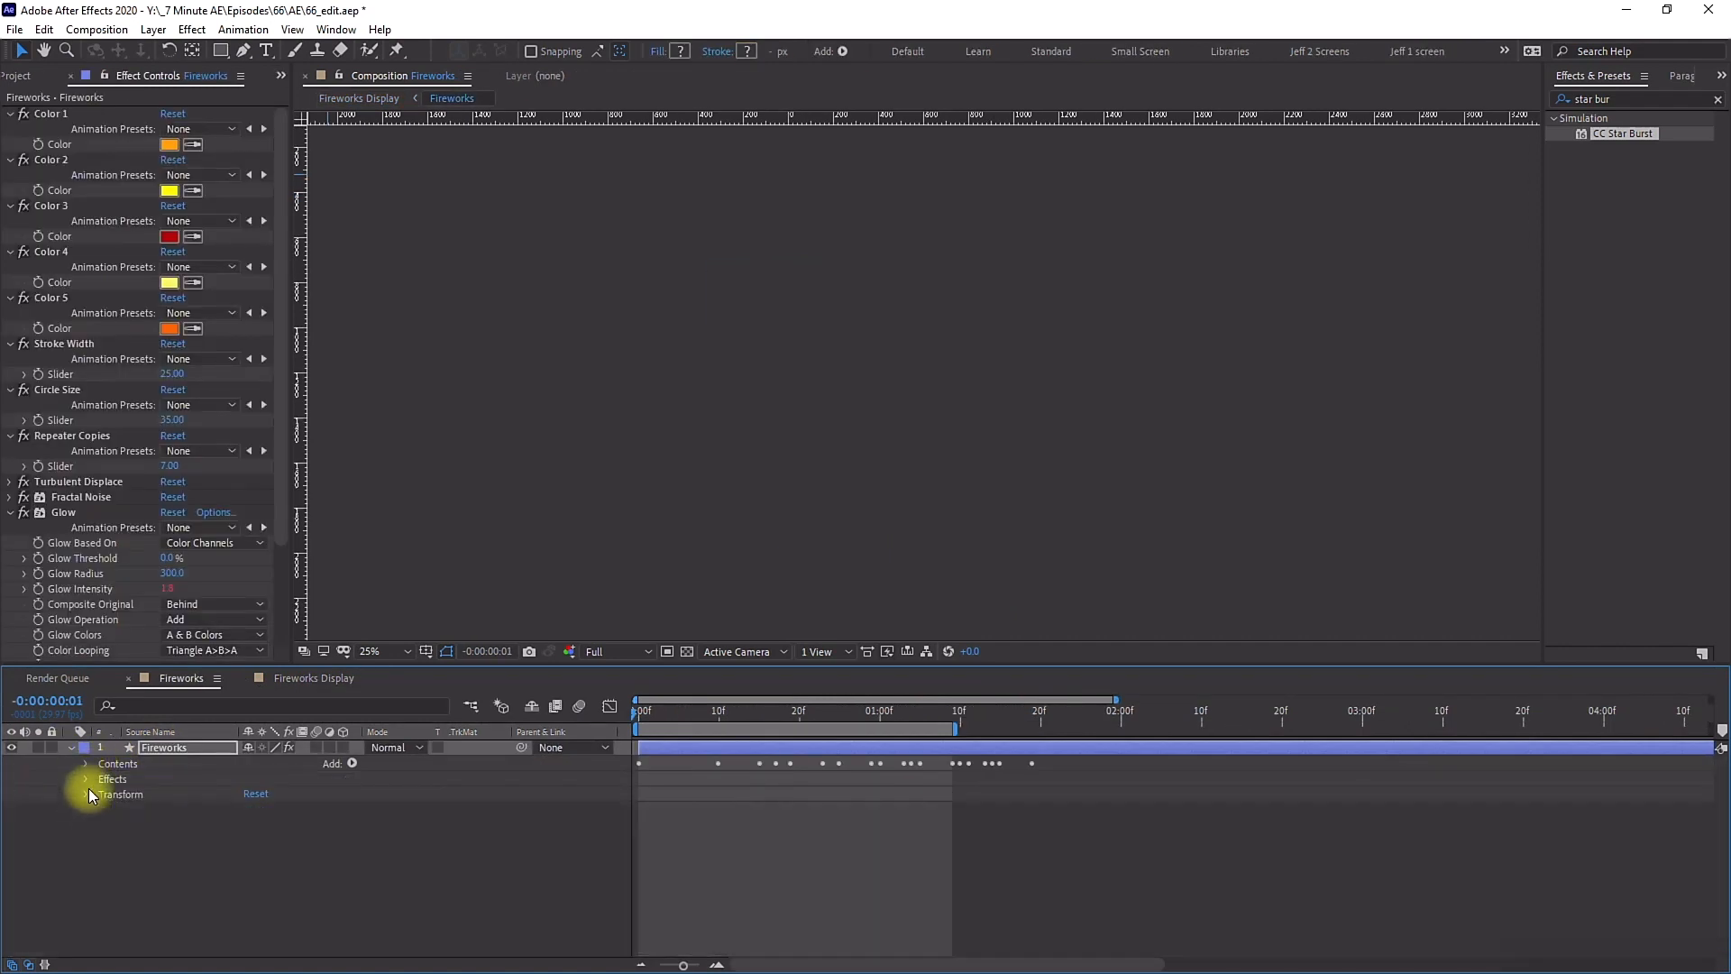
pyautogui.click(47, 115)
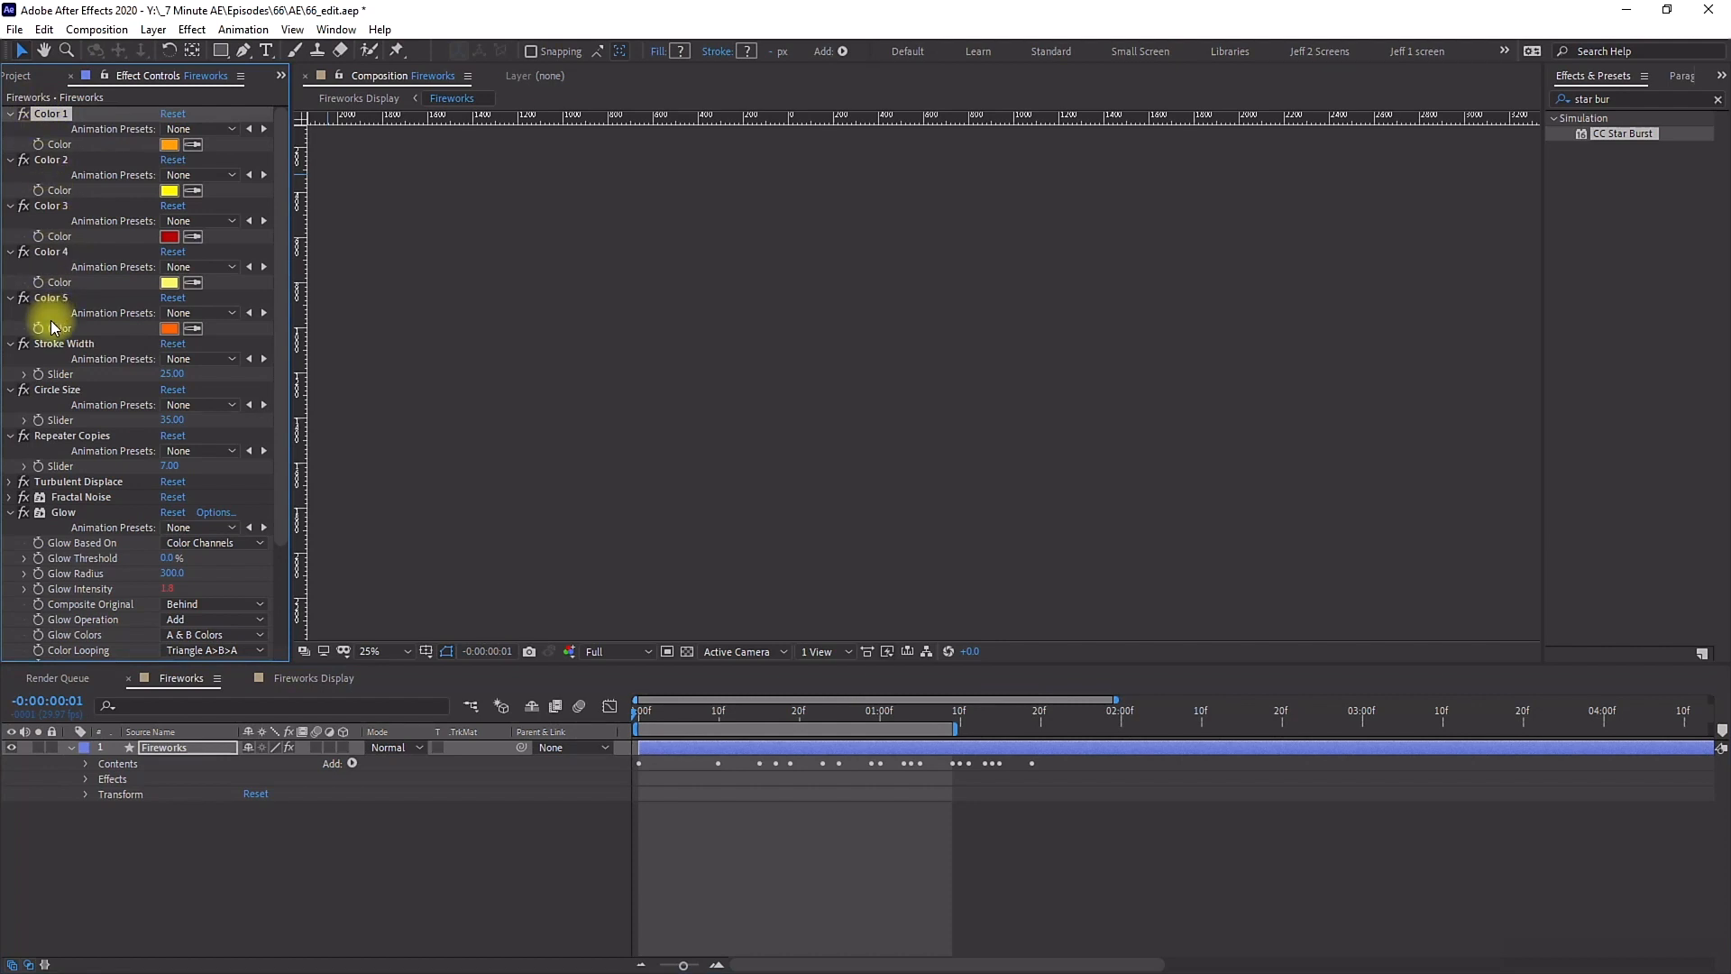
pyautogui.click(52, 346)
pyautogui.click(56, 390)
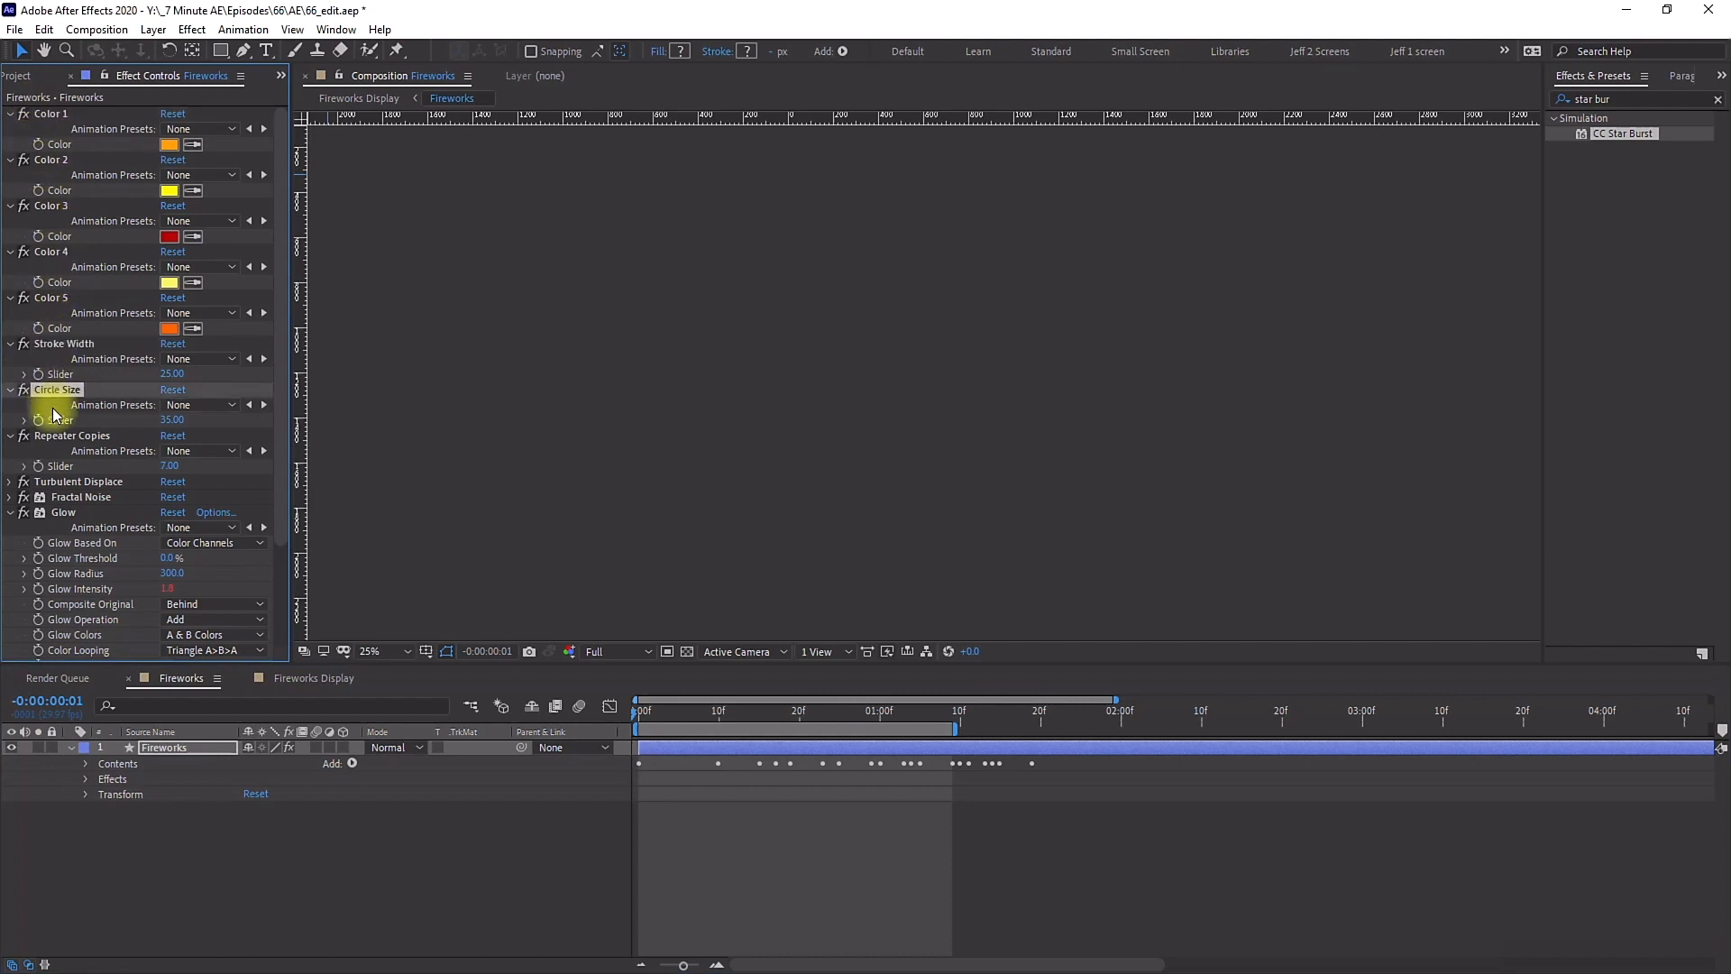
pyautogui.click(8, 512)
pyautogui.click(112, 764)
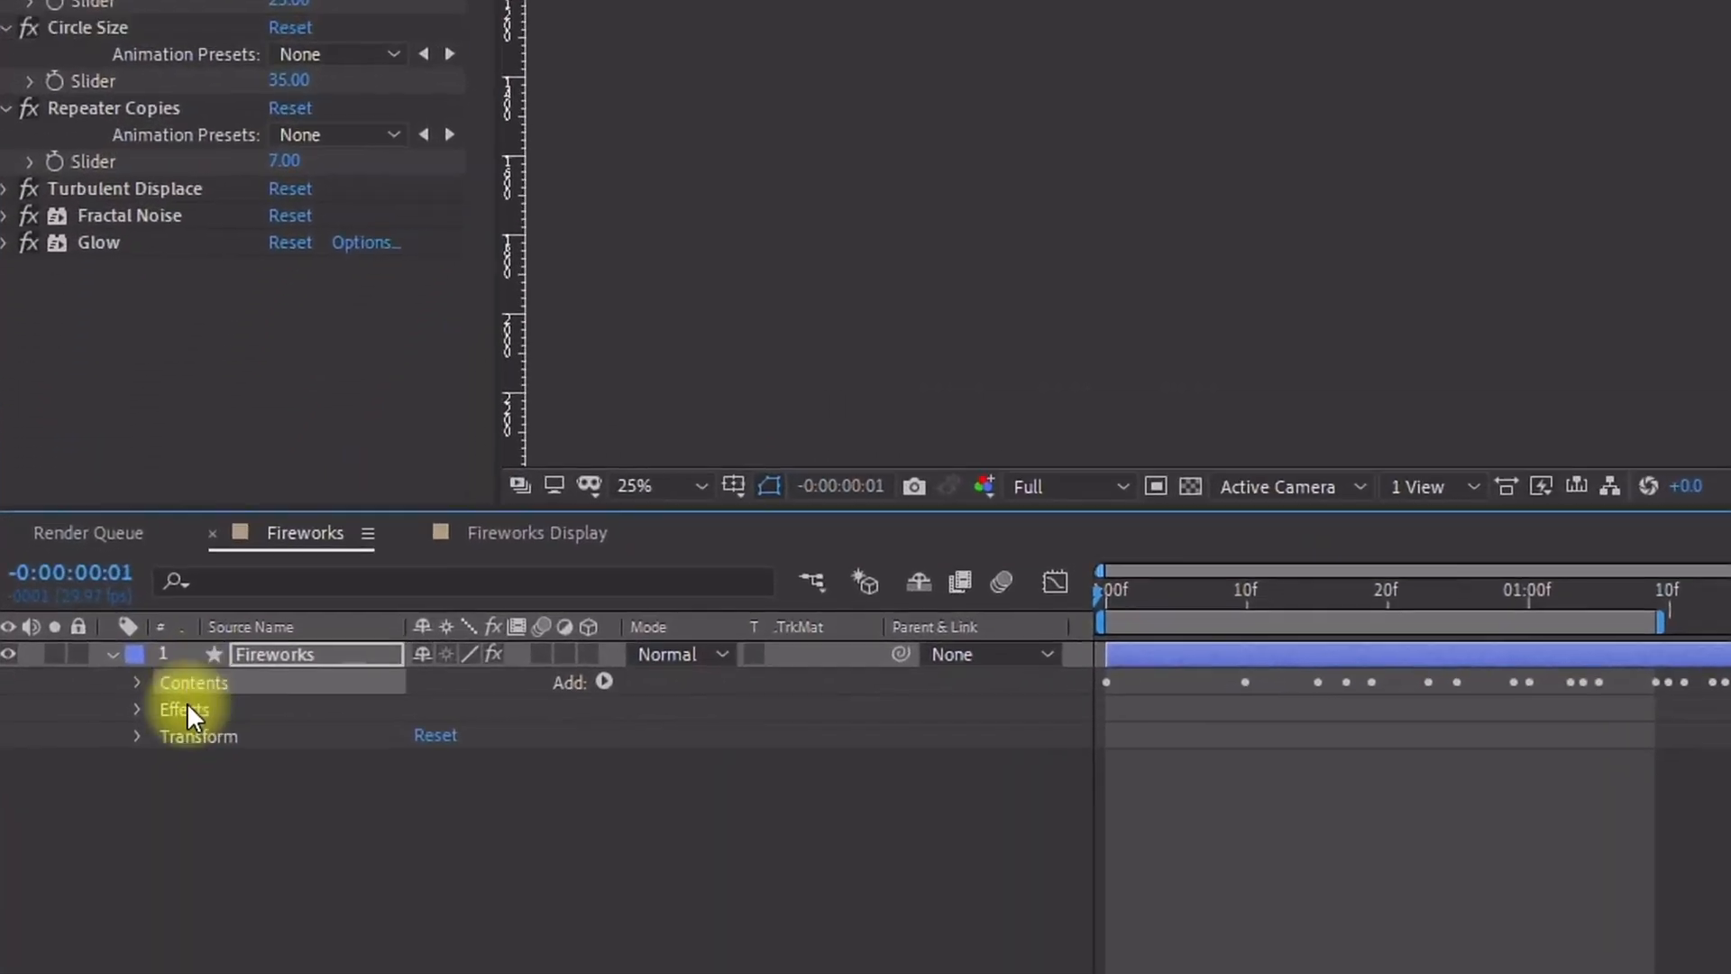
pyautogui.keyDown('ctrl'); pyautogui.click(186, 701); pyautogui.keyUp('ctrl')
pyautogui.keyDown('ctrl'); pyautogui.click(191, 734); pyautogui.keyUp('ctrl')
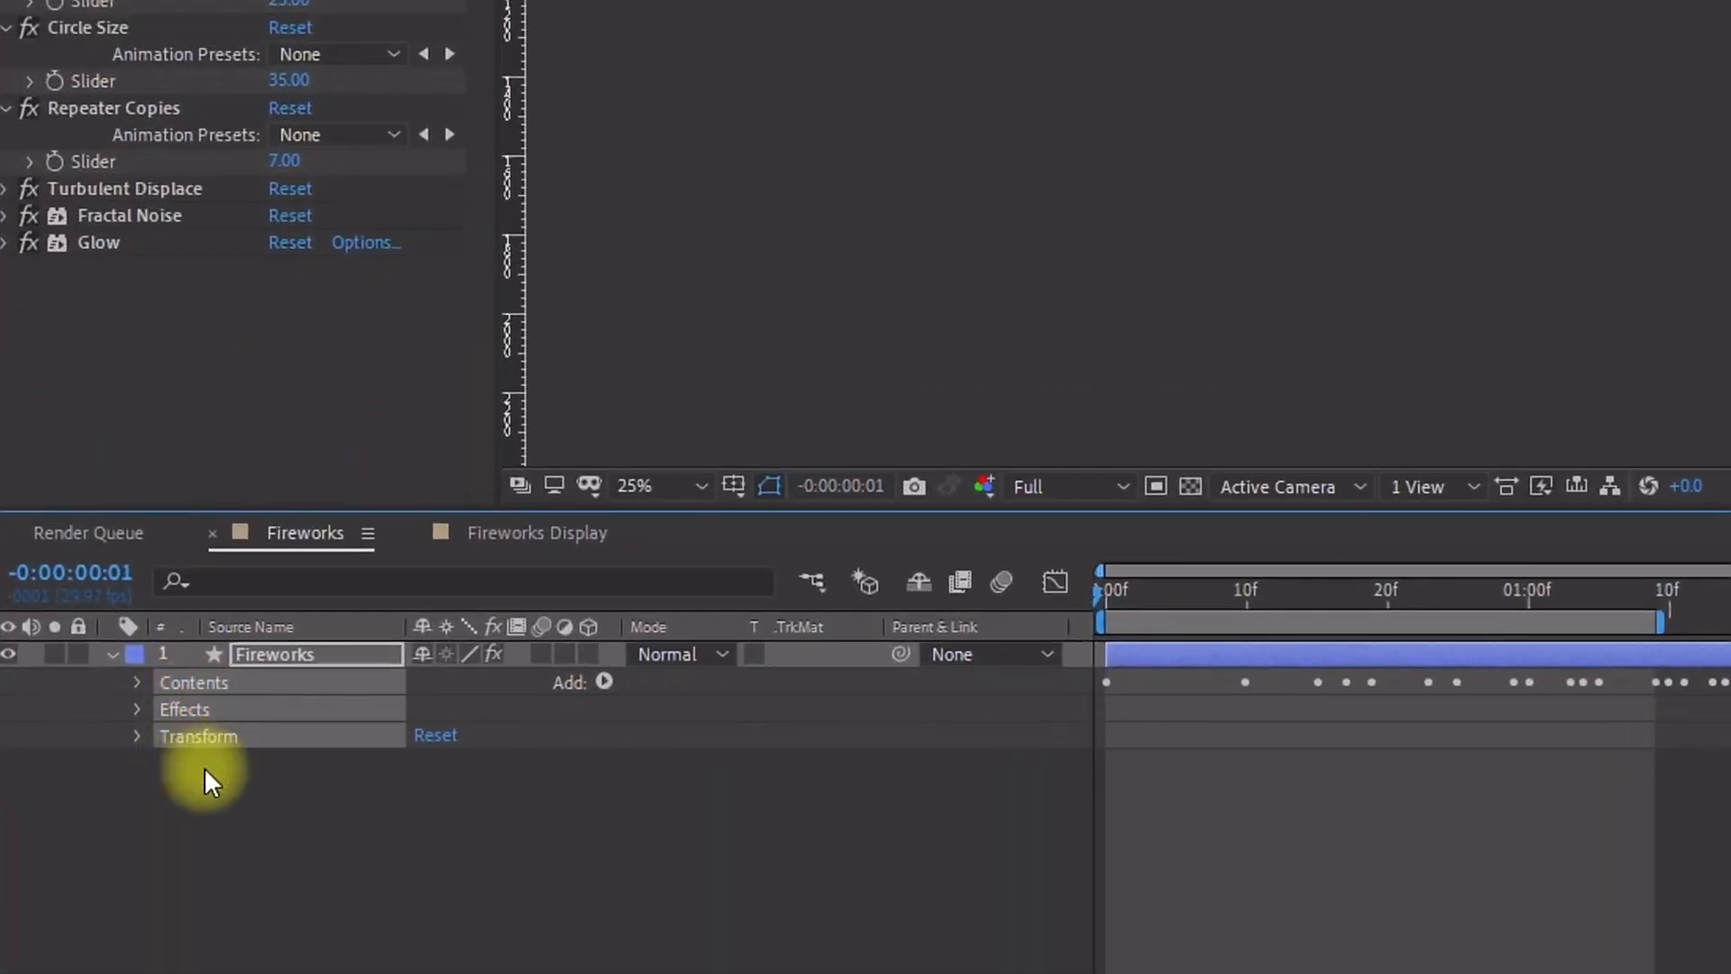
# Step: Save the selection as an animation preset named Fireworks in the User Presets 7MinAE folder
pyautogui.click(360, 82)
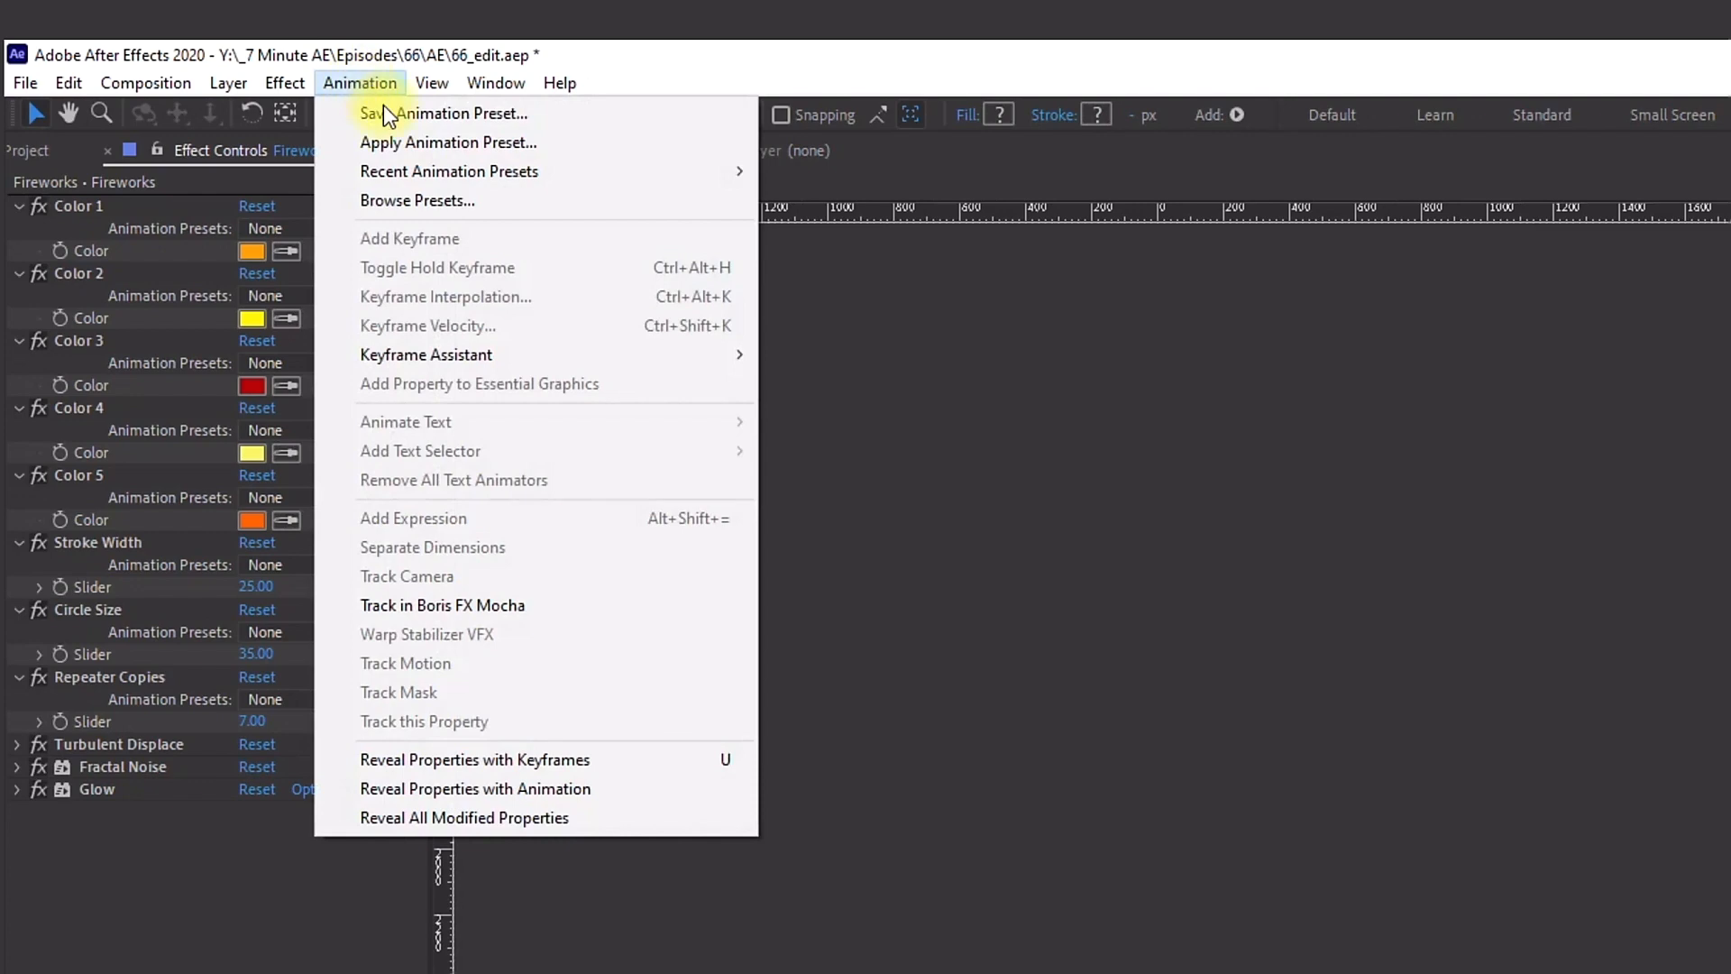
pyautogui.click(408, 115)
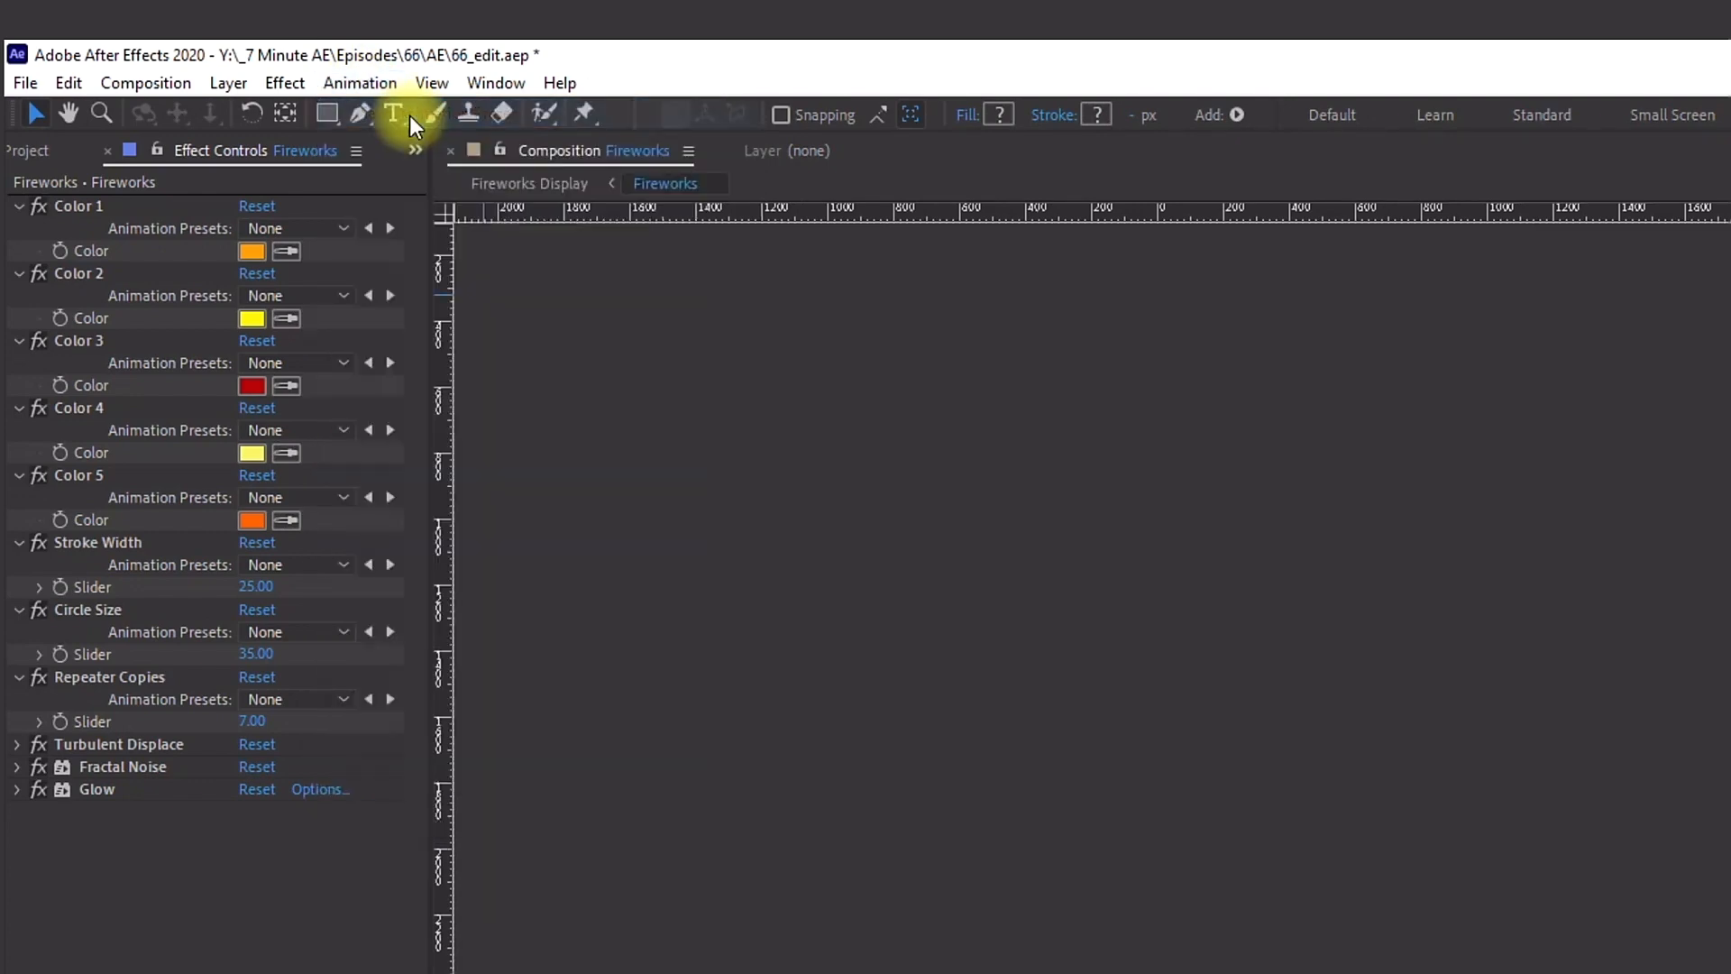
pyautogui.scroll(5, 212, 354)
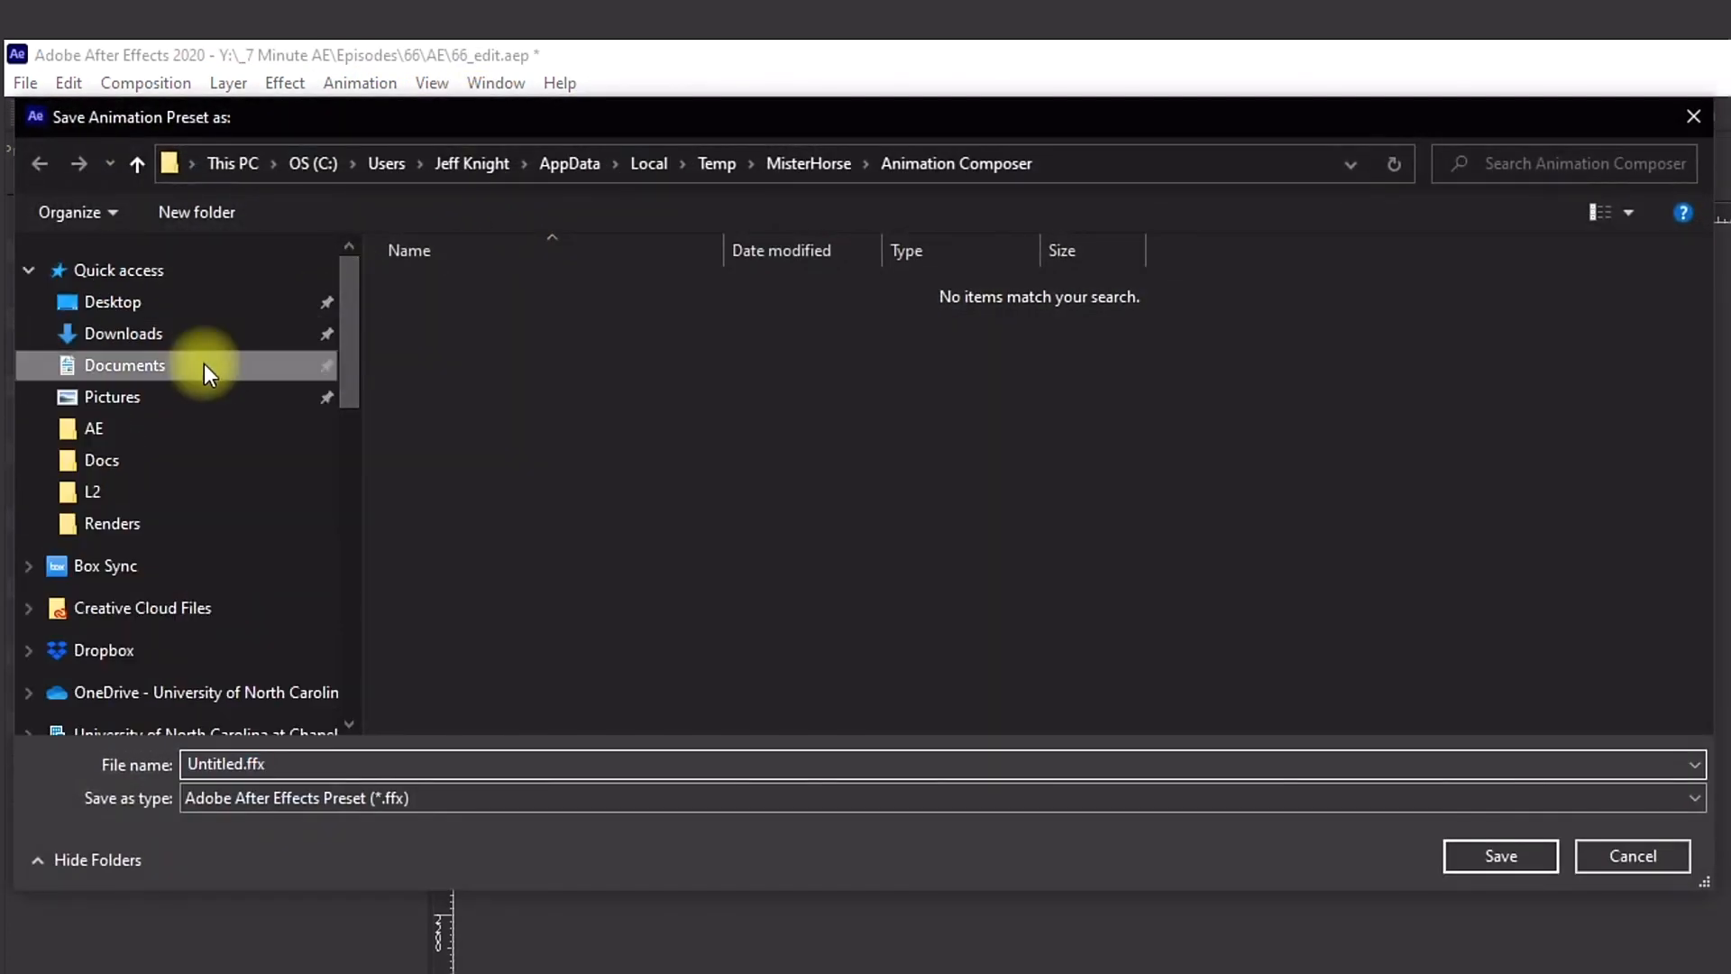
pyautogui.click(204, 365)
pyautogui.click(429, 286)
pyautogui.doubleClick(429, 287)
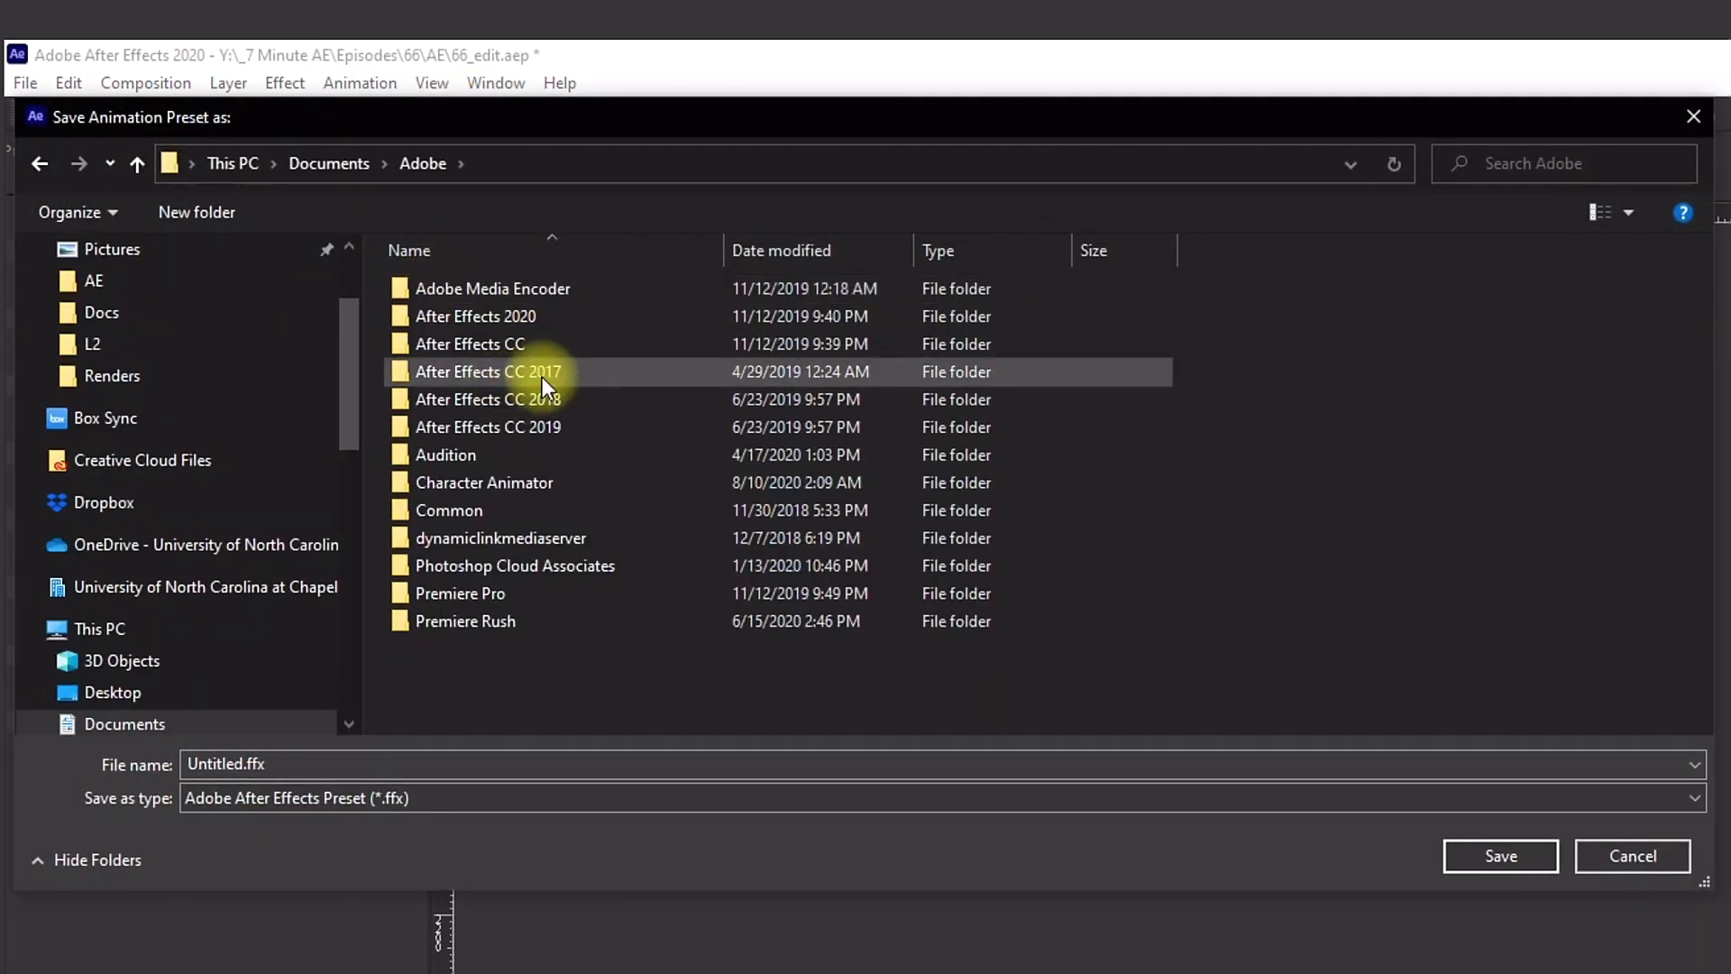
pyautogui.doubleClick(527, 321)
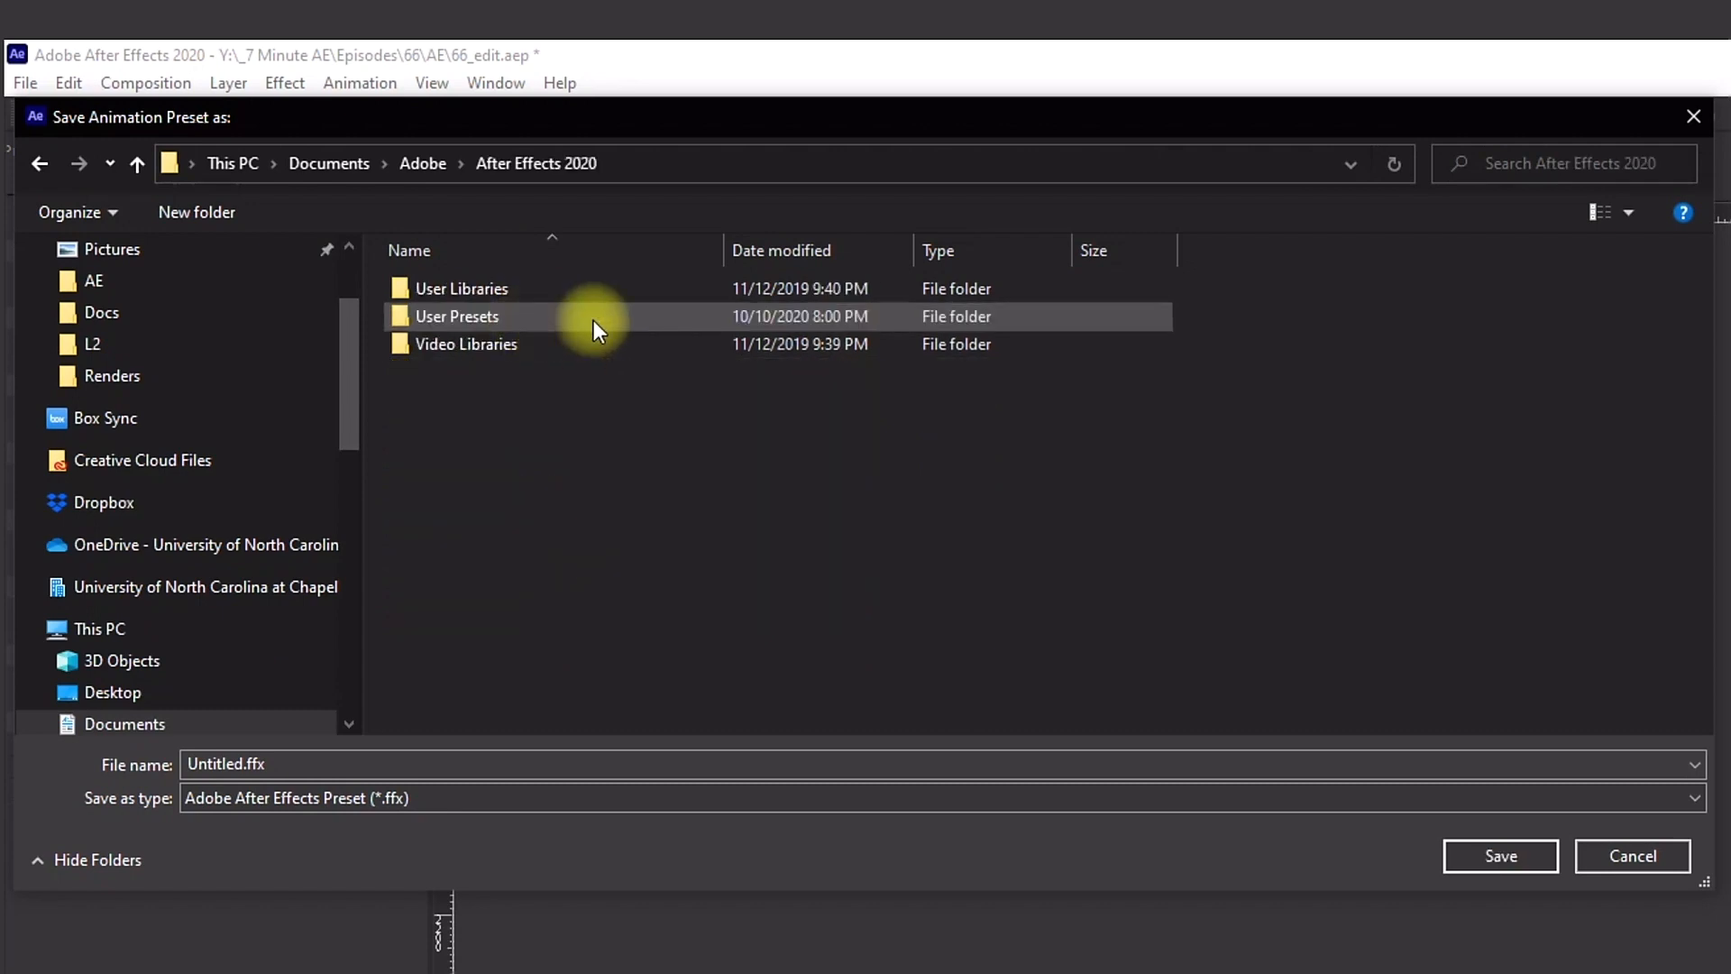
pyautogui.doubleClick(496, 323)
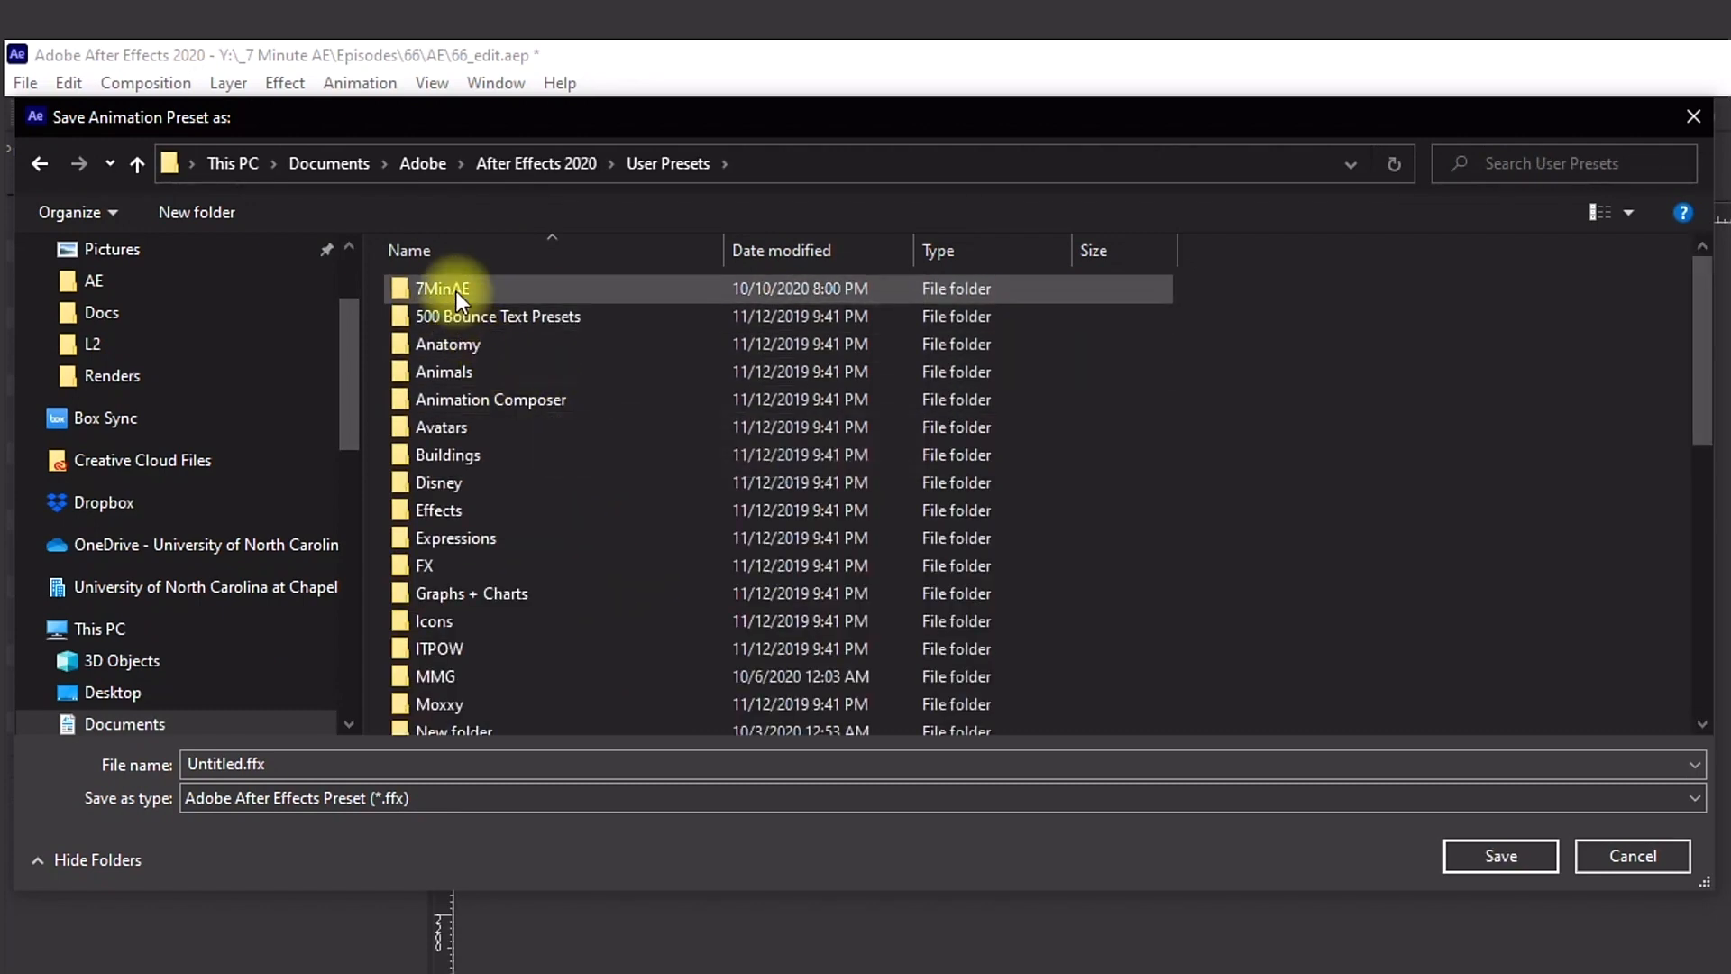
pyautogui.doubleClick(456, 289)
pyautogui.write('Fireworks')
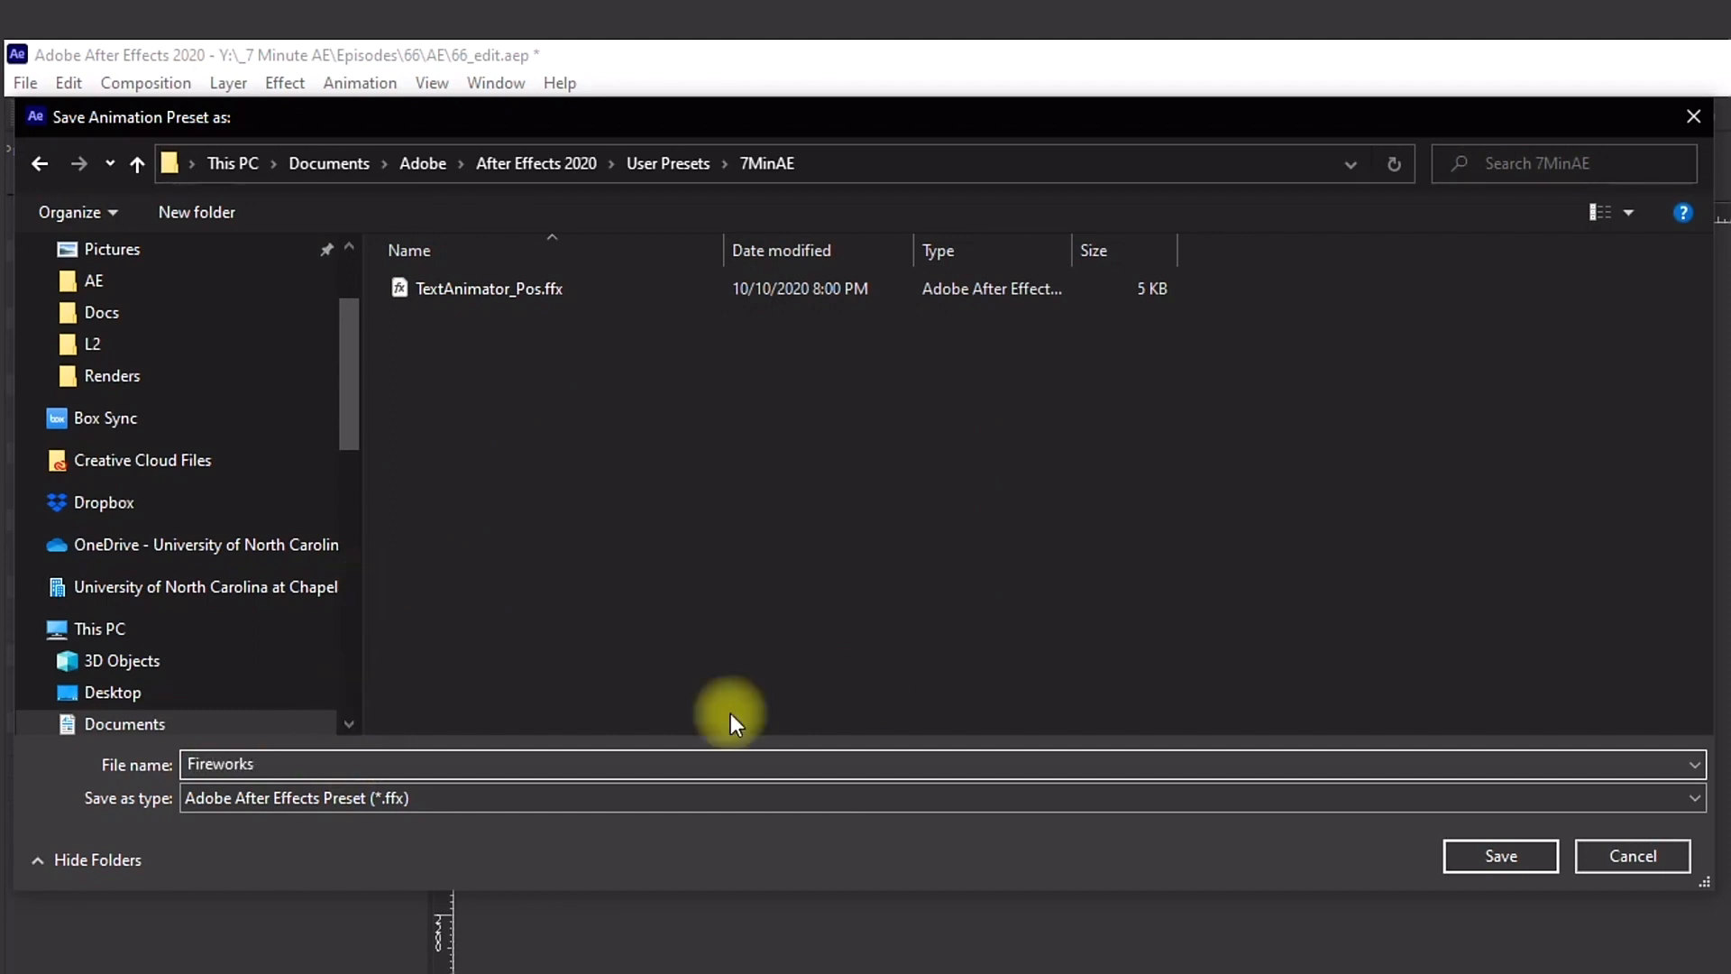
pyautogui.click(1484, 853)
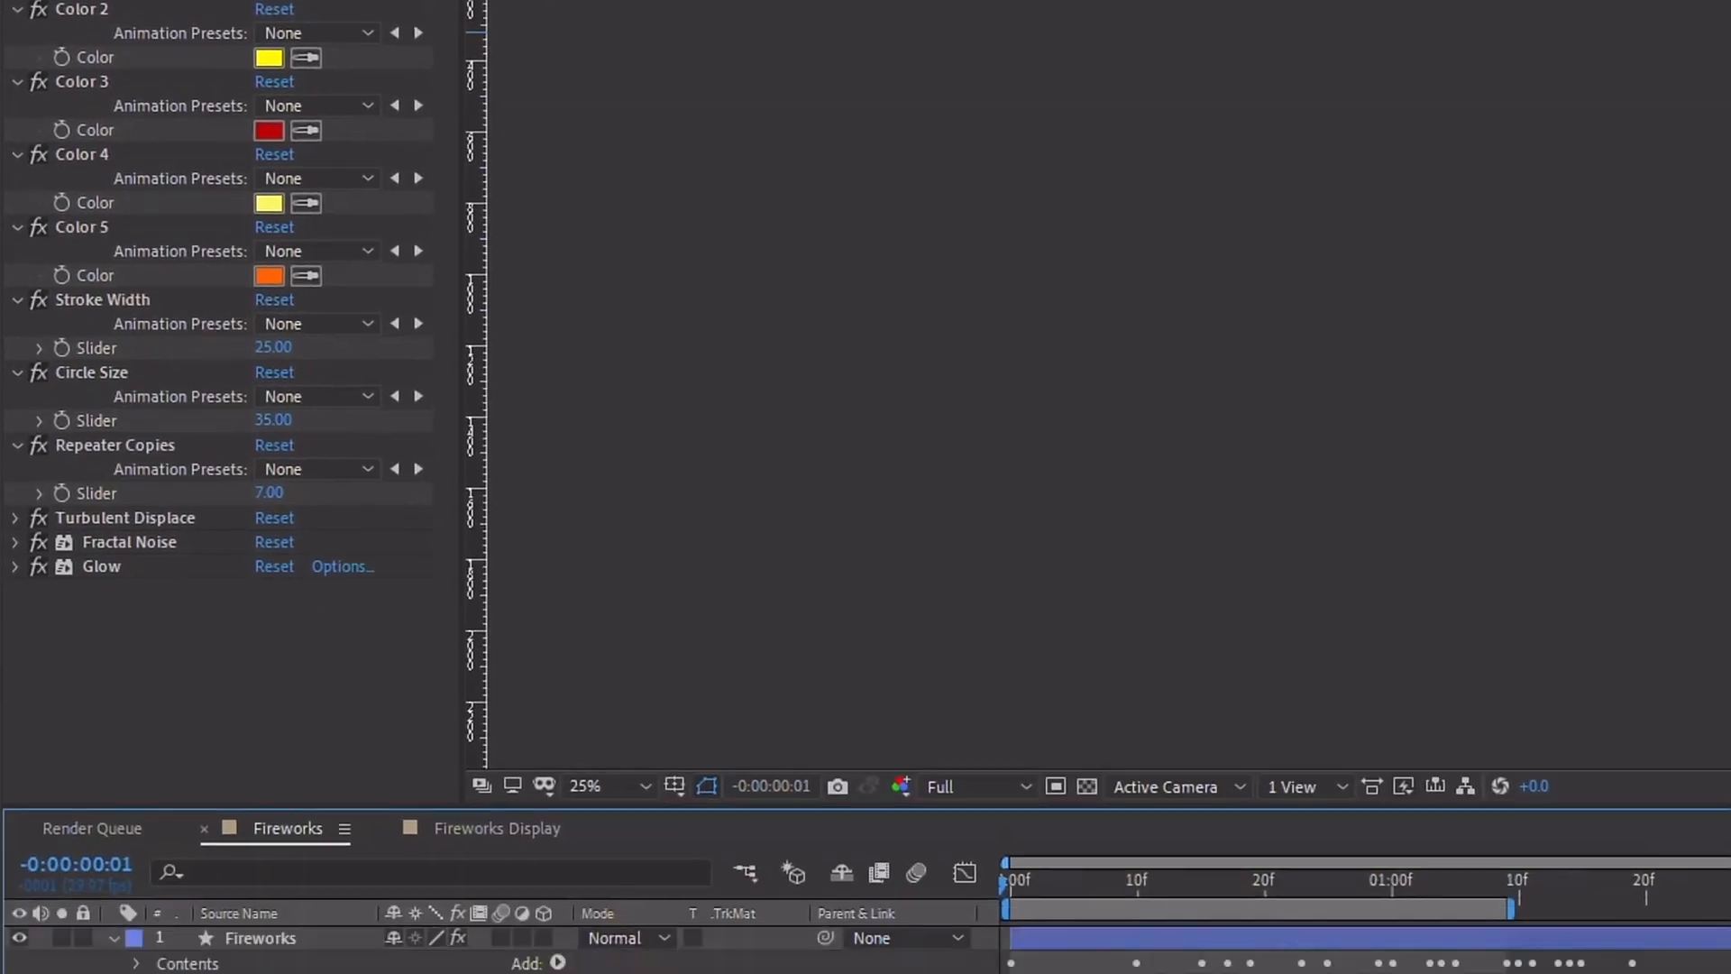
# Step: Delete the Fireworks shape layer from the Fireworks precomp
pyautogui.click(262, 656)
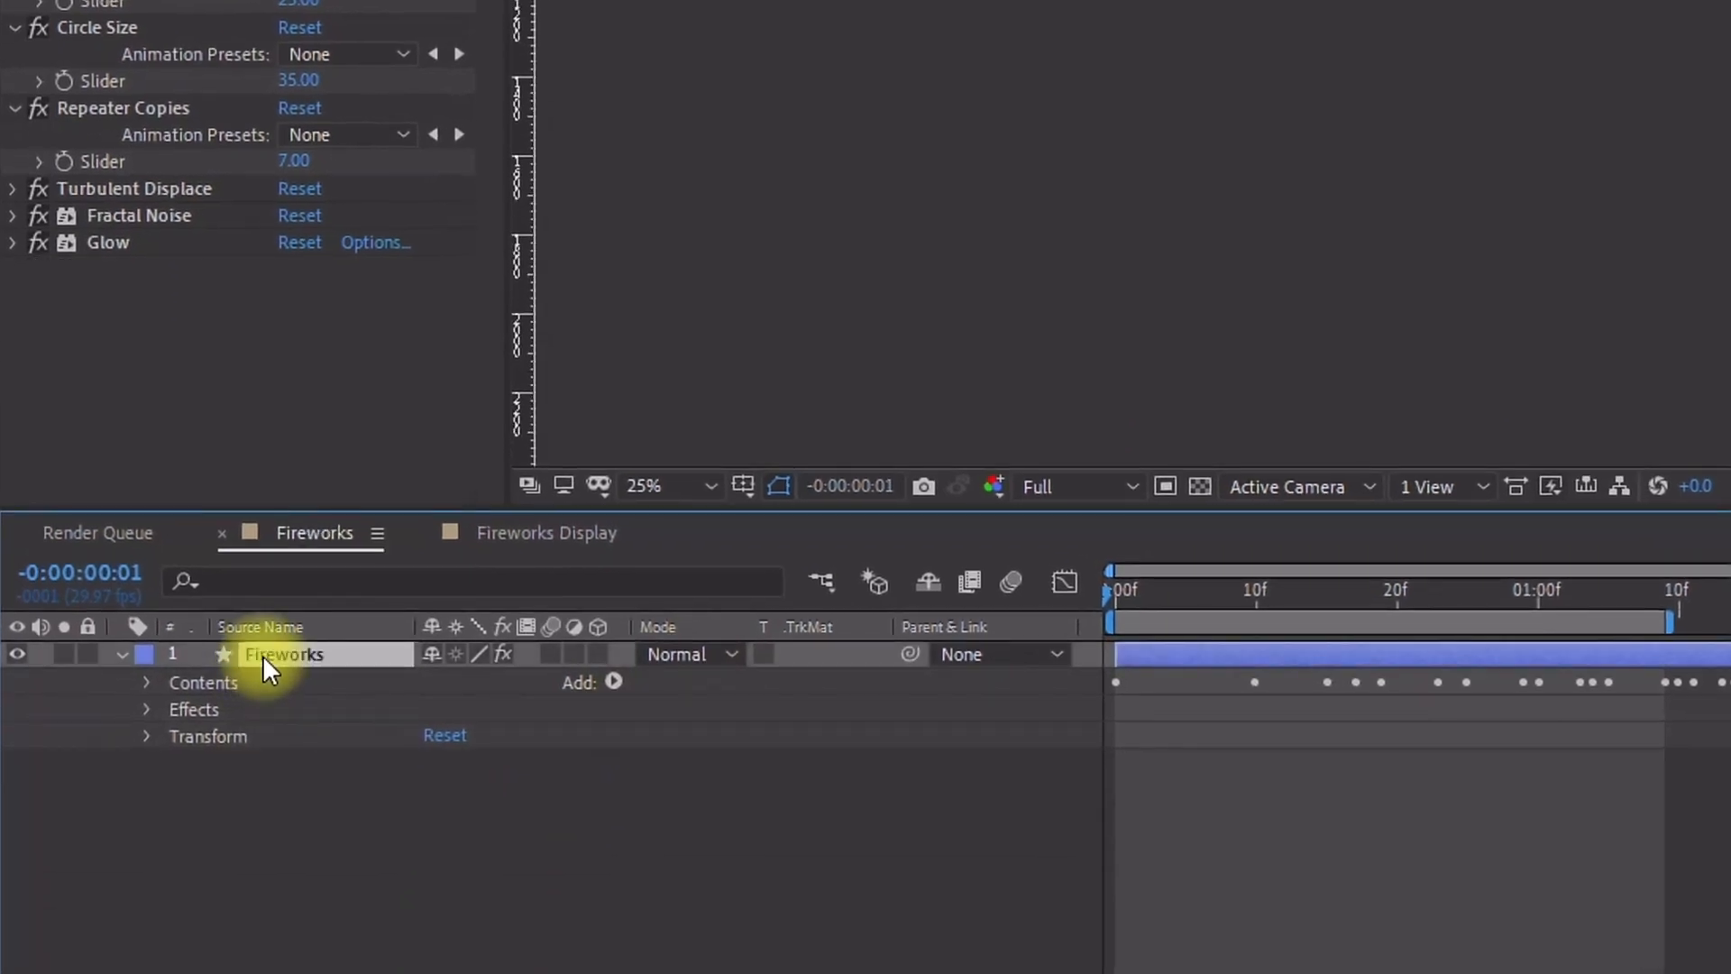
pyautogui.press('Delete')
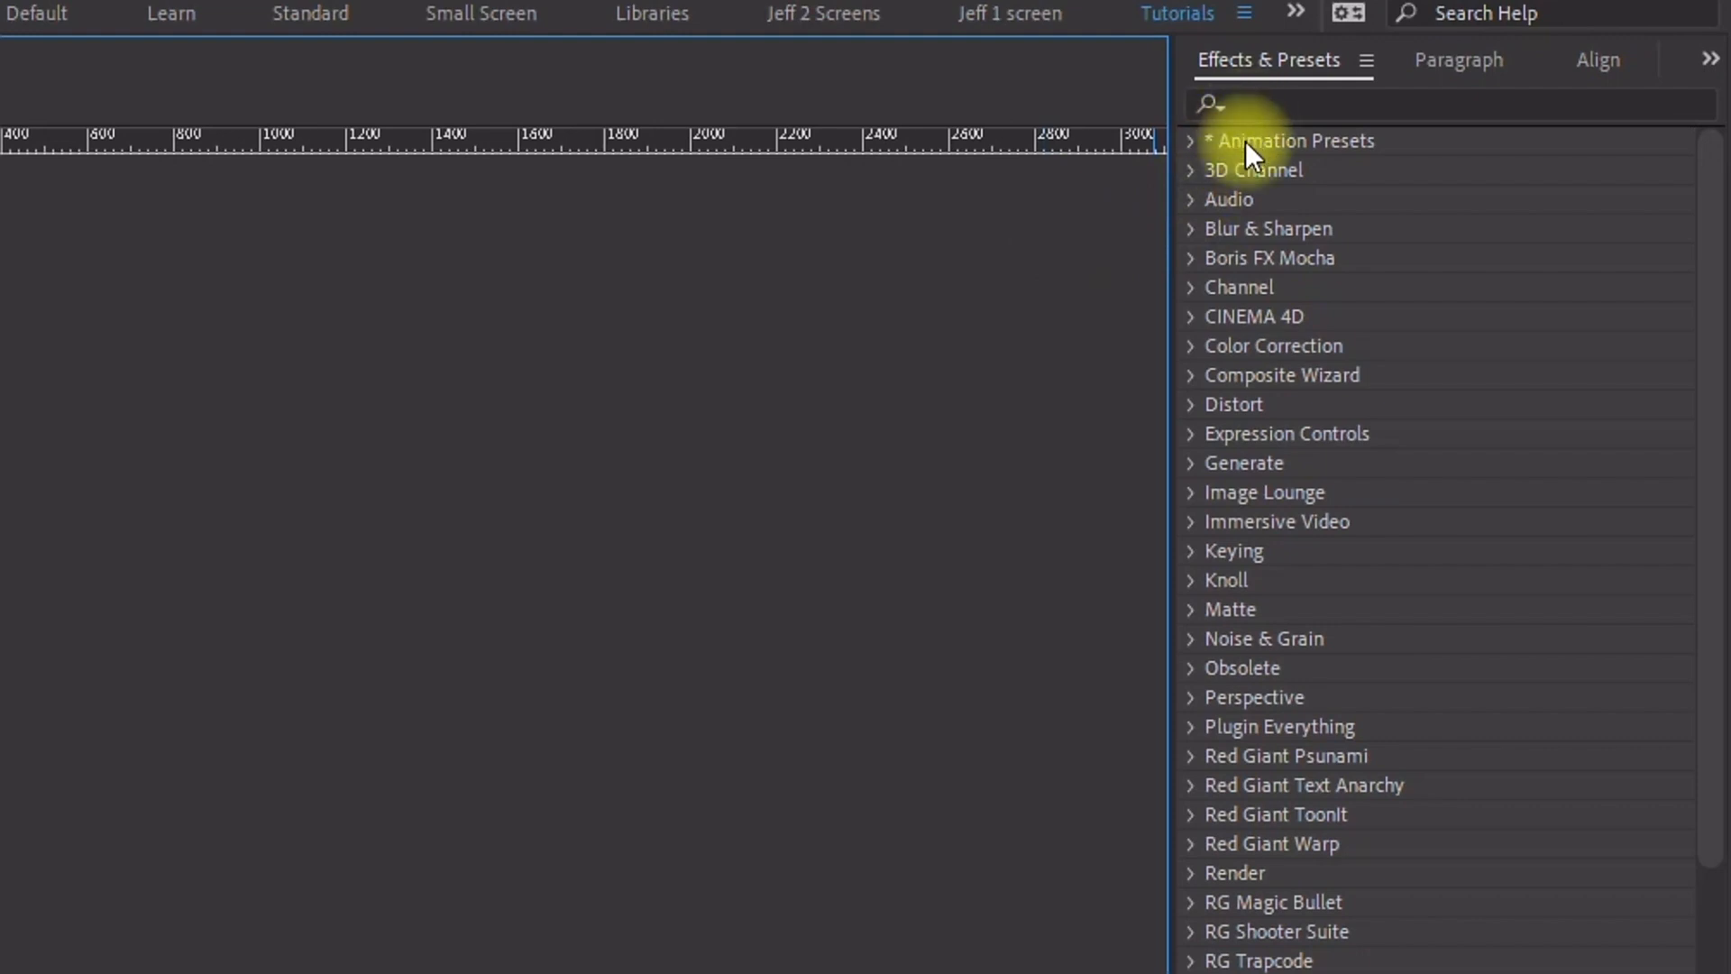
# Step: Apply the Fireworks preset from User Presets 7MinAE to the empty comp, reveal its keyframes and scrub the burst
pyautogui.click(1190, 141)
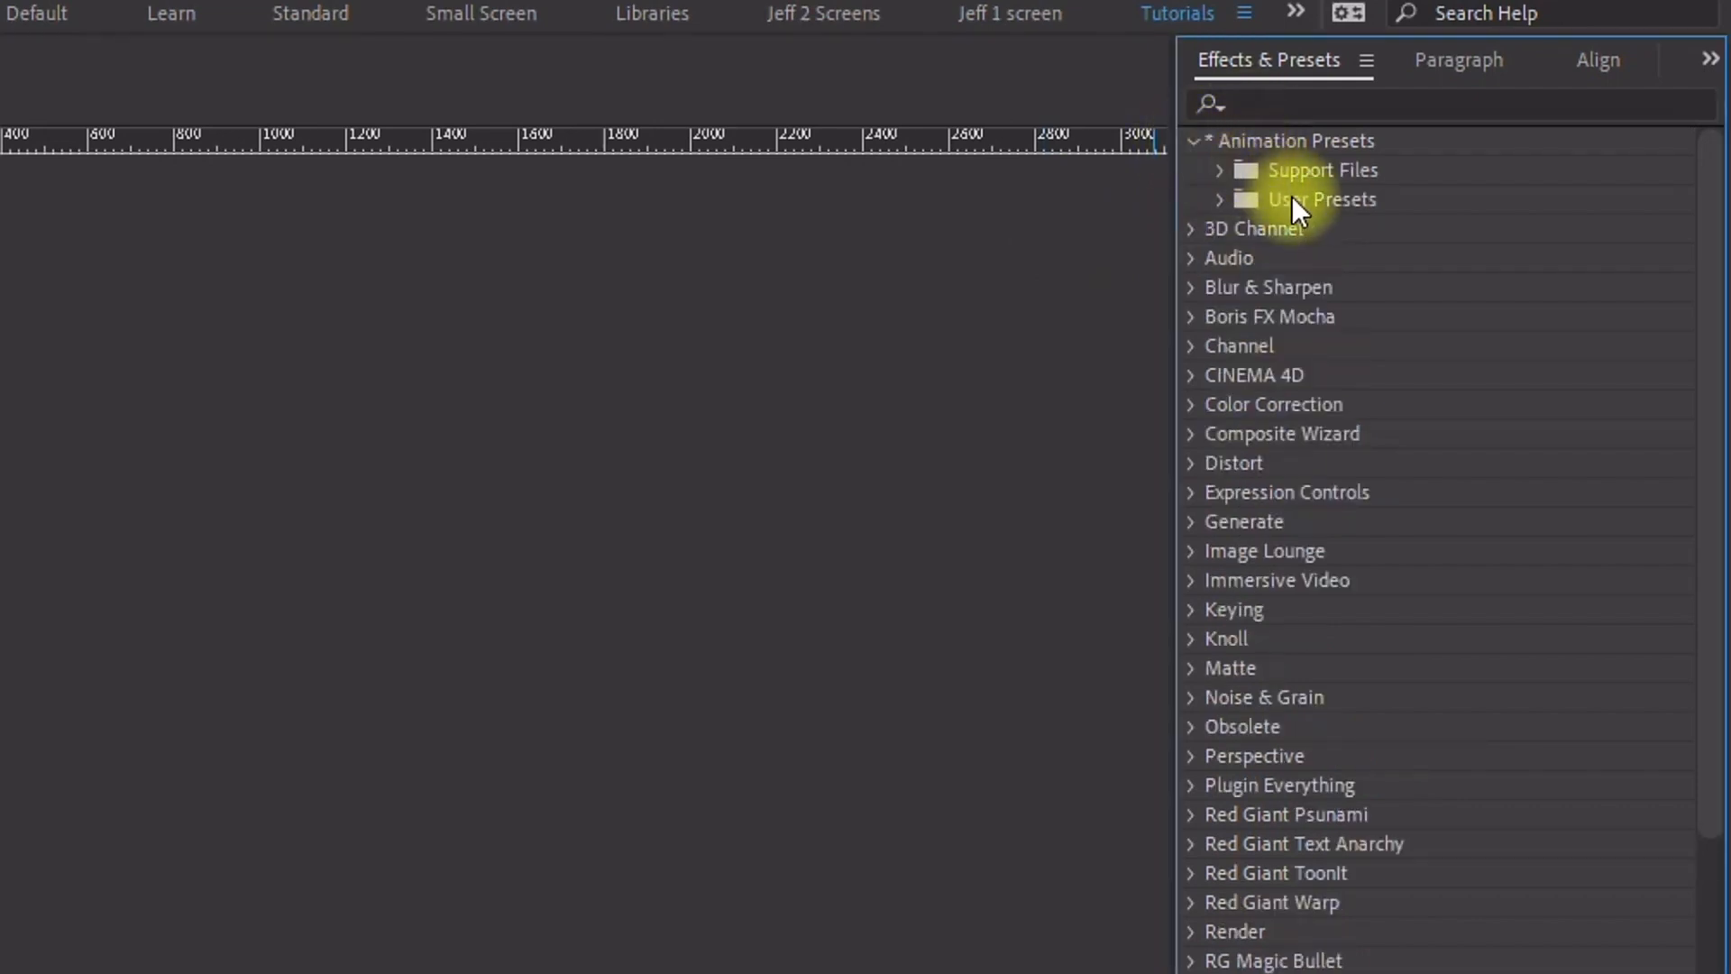
pyautogui.click(1213, 198)
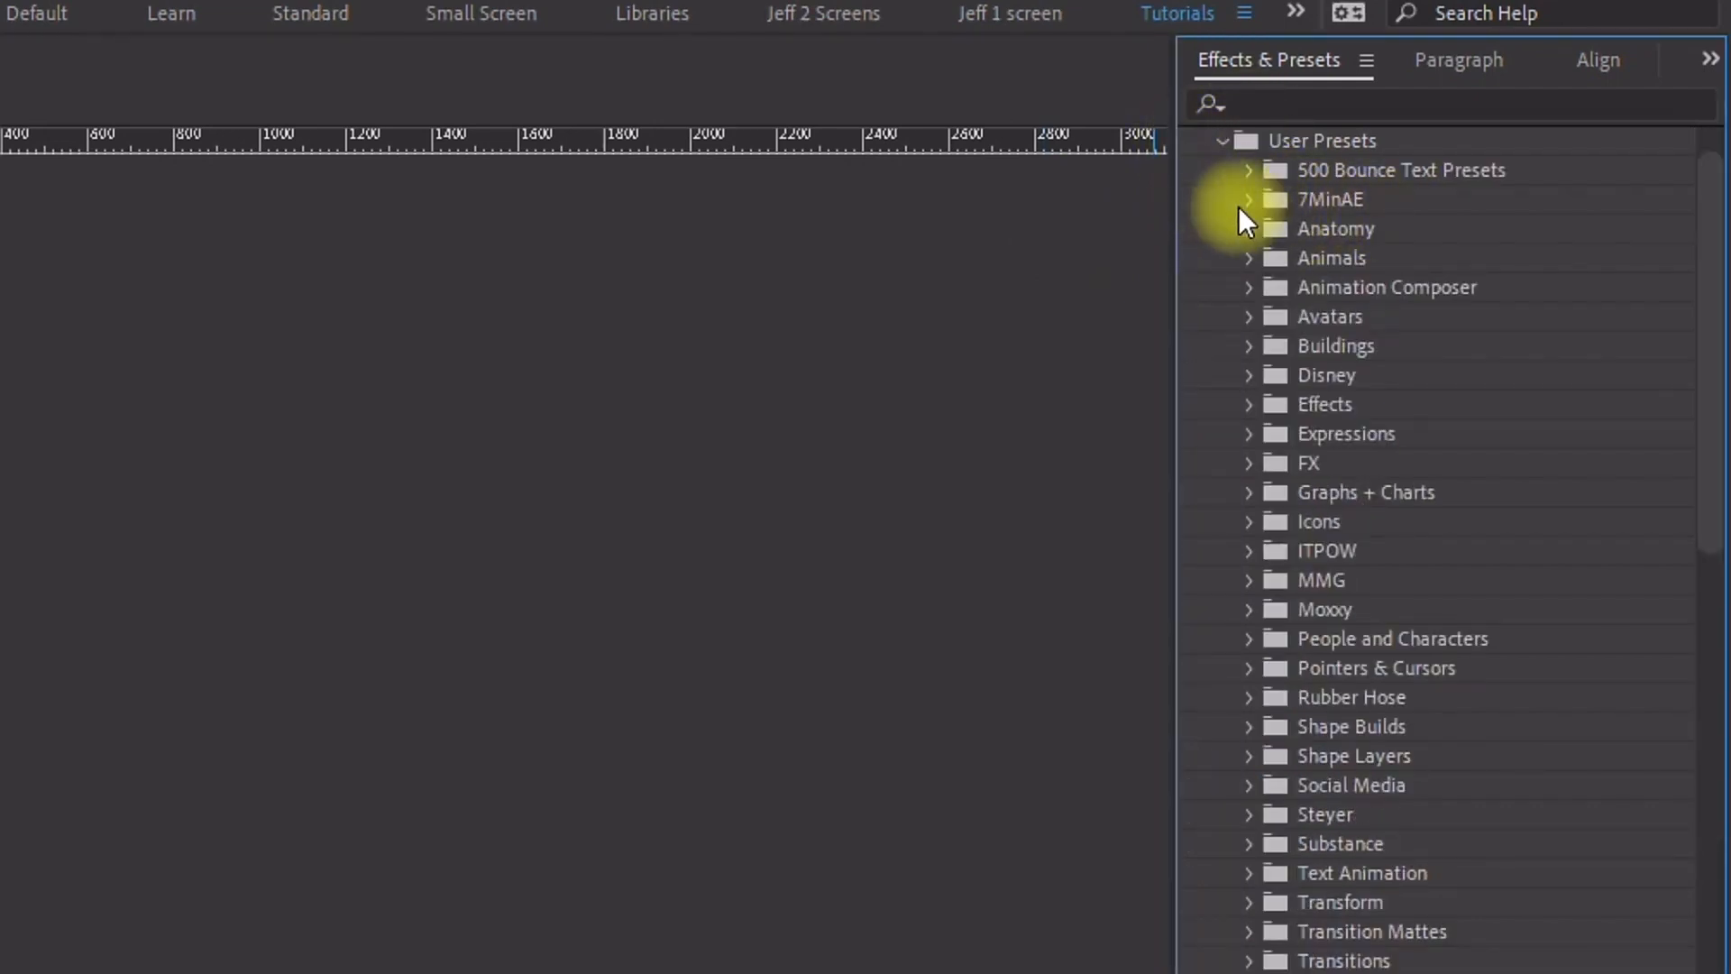
pyautogui.click(1249, 200)
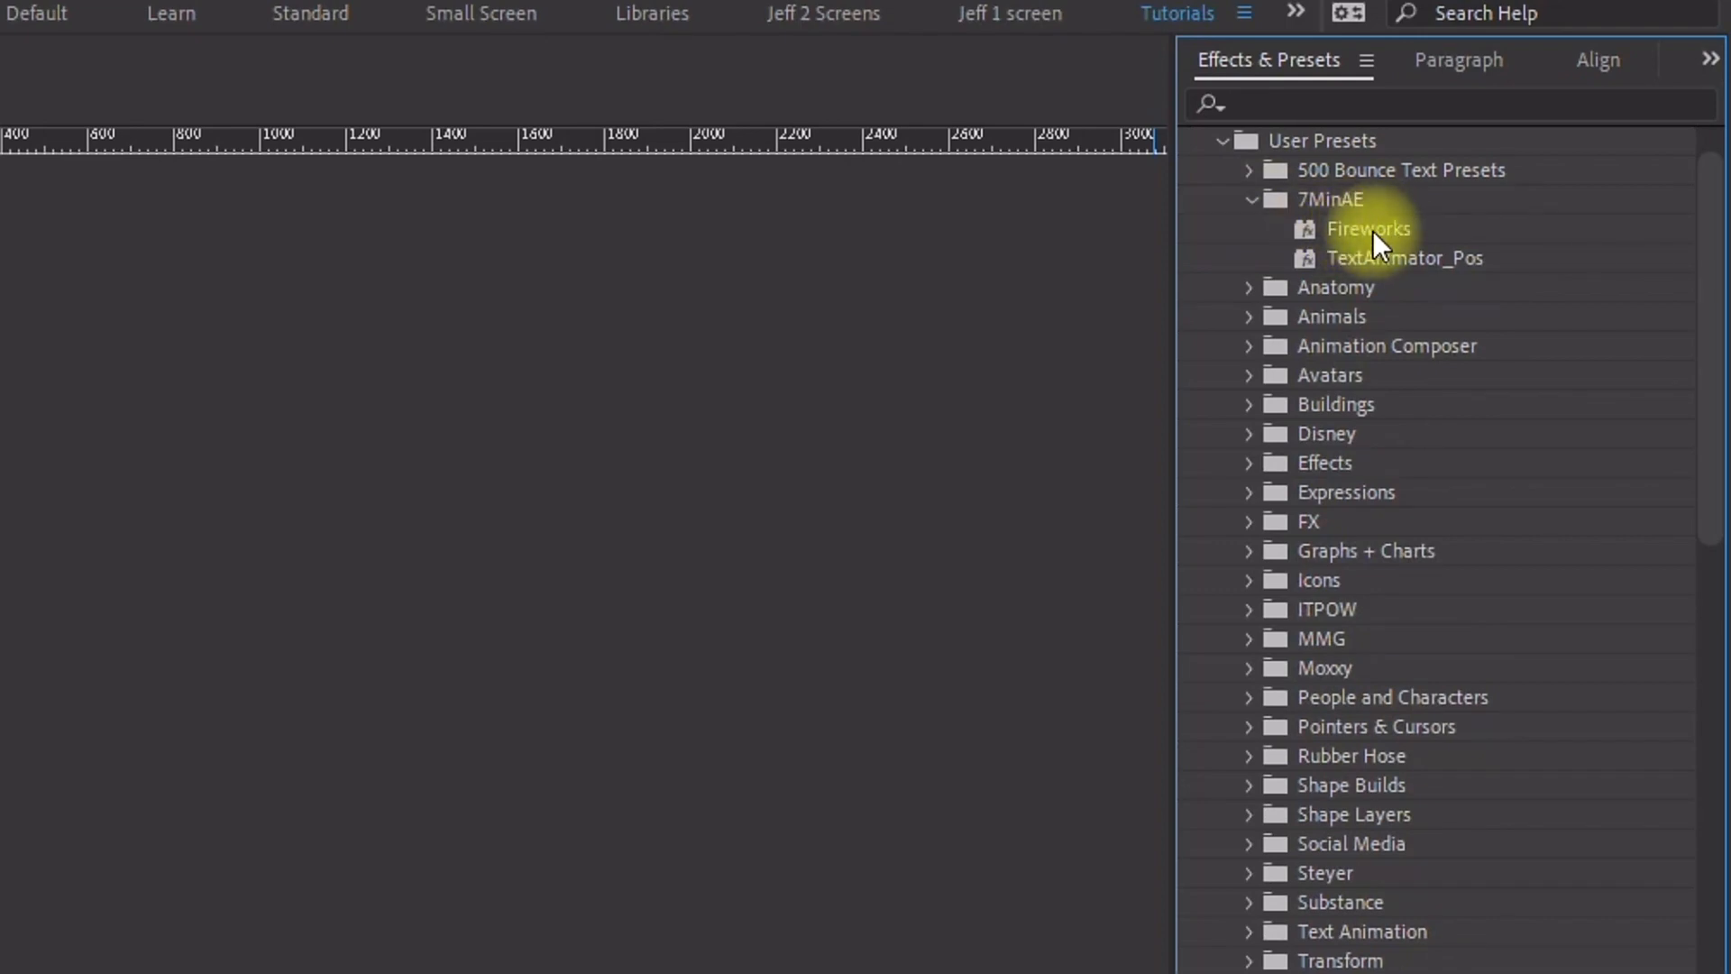
pyautogui.click(1351, 229)
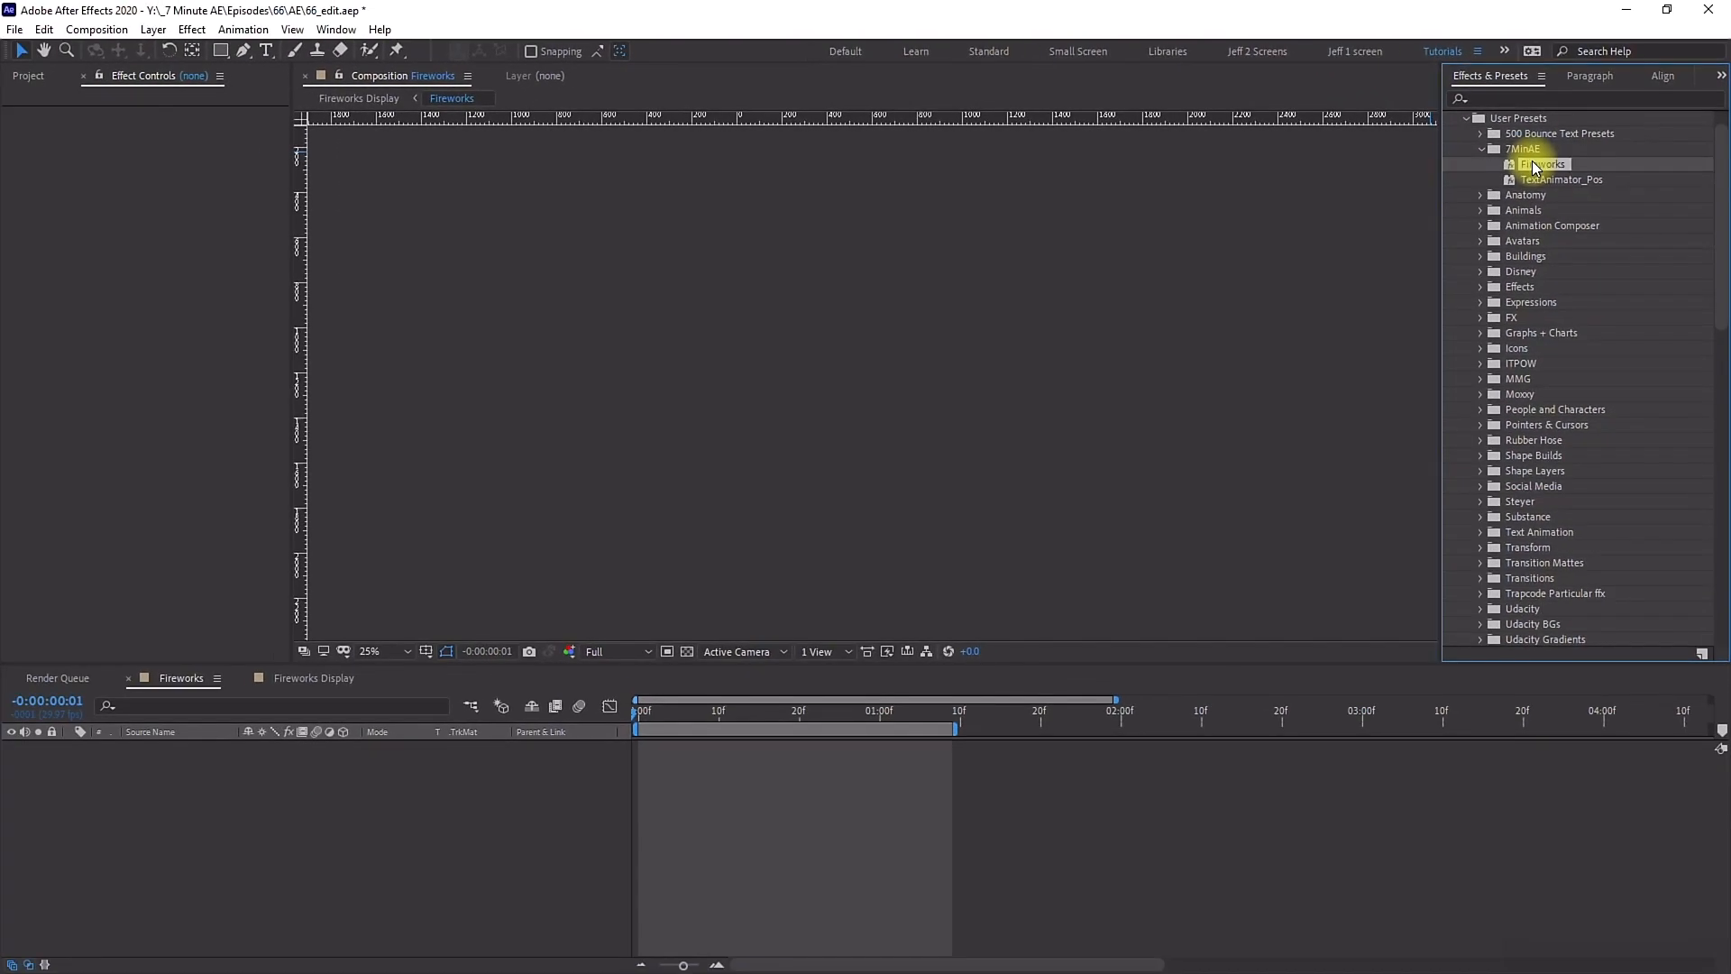
pyautogui.moveTo(1533, 167); pyautogui.dragTo(658, 657)
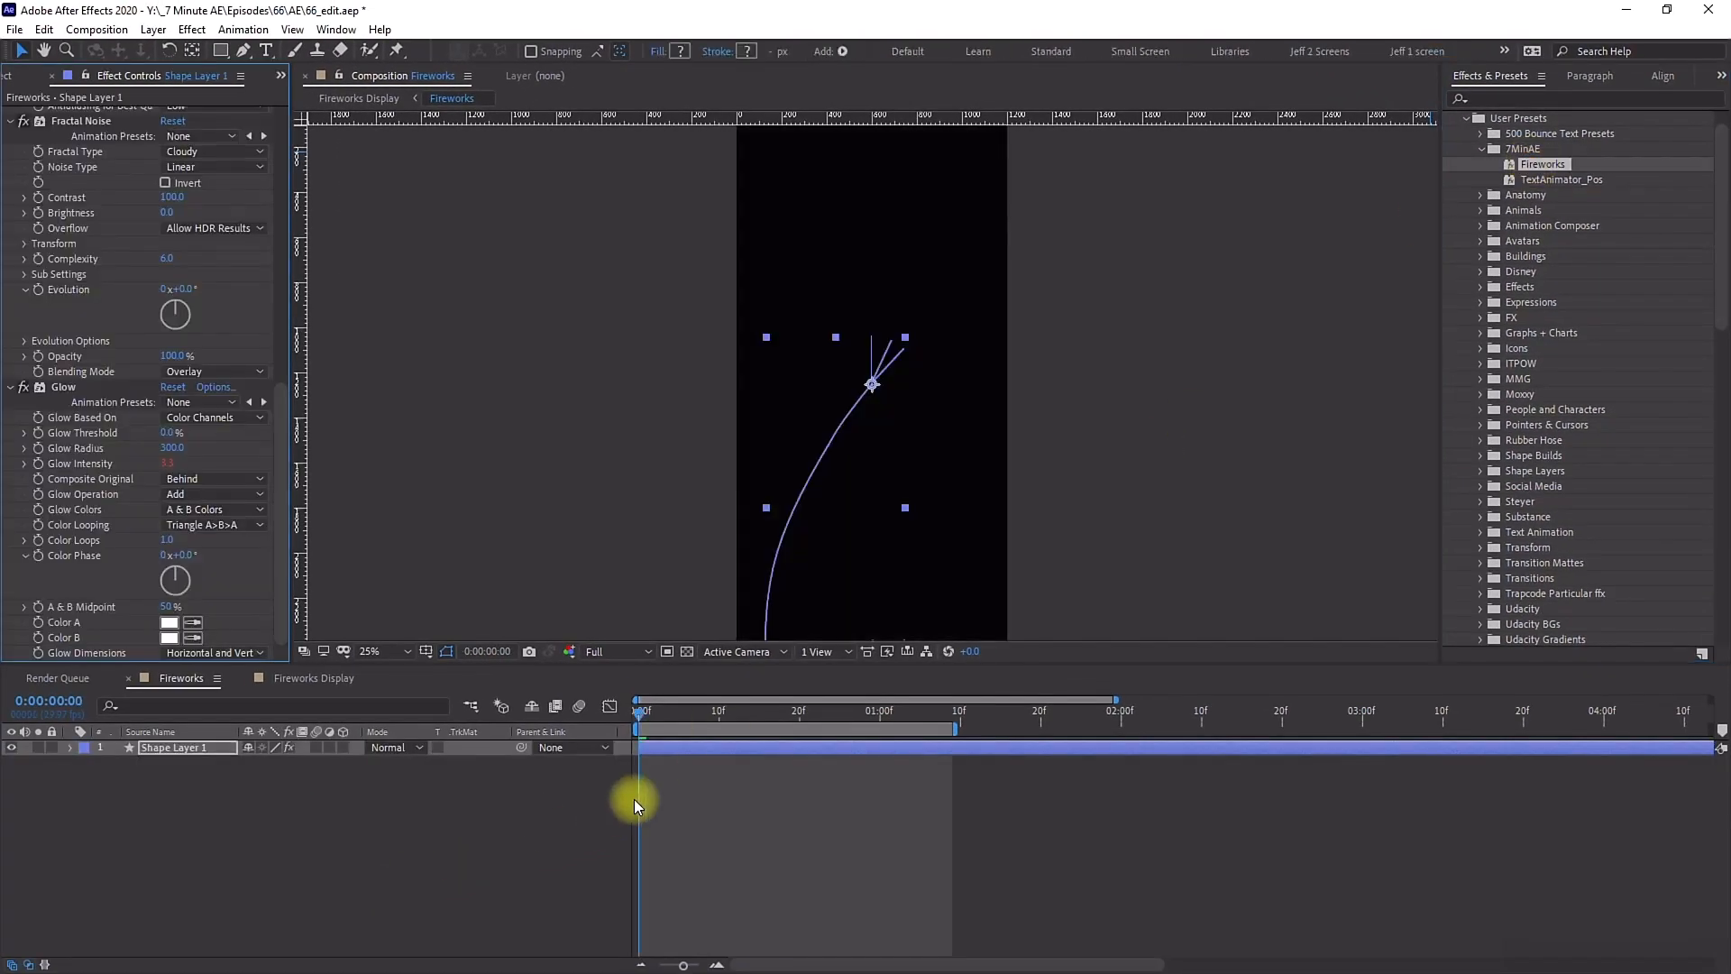
pyautogui.press('u')
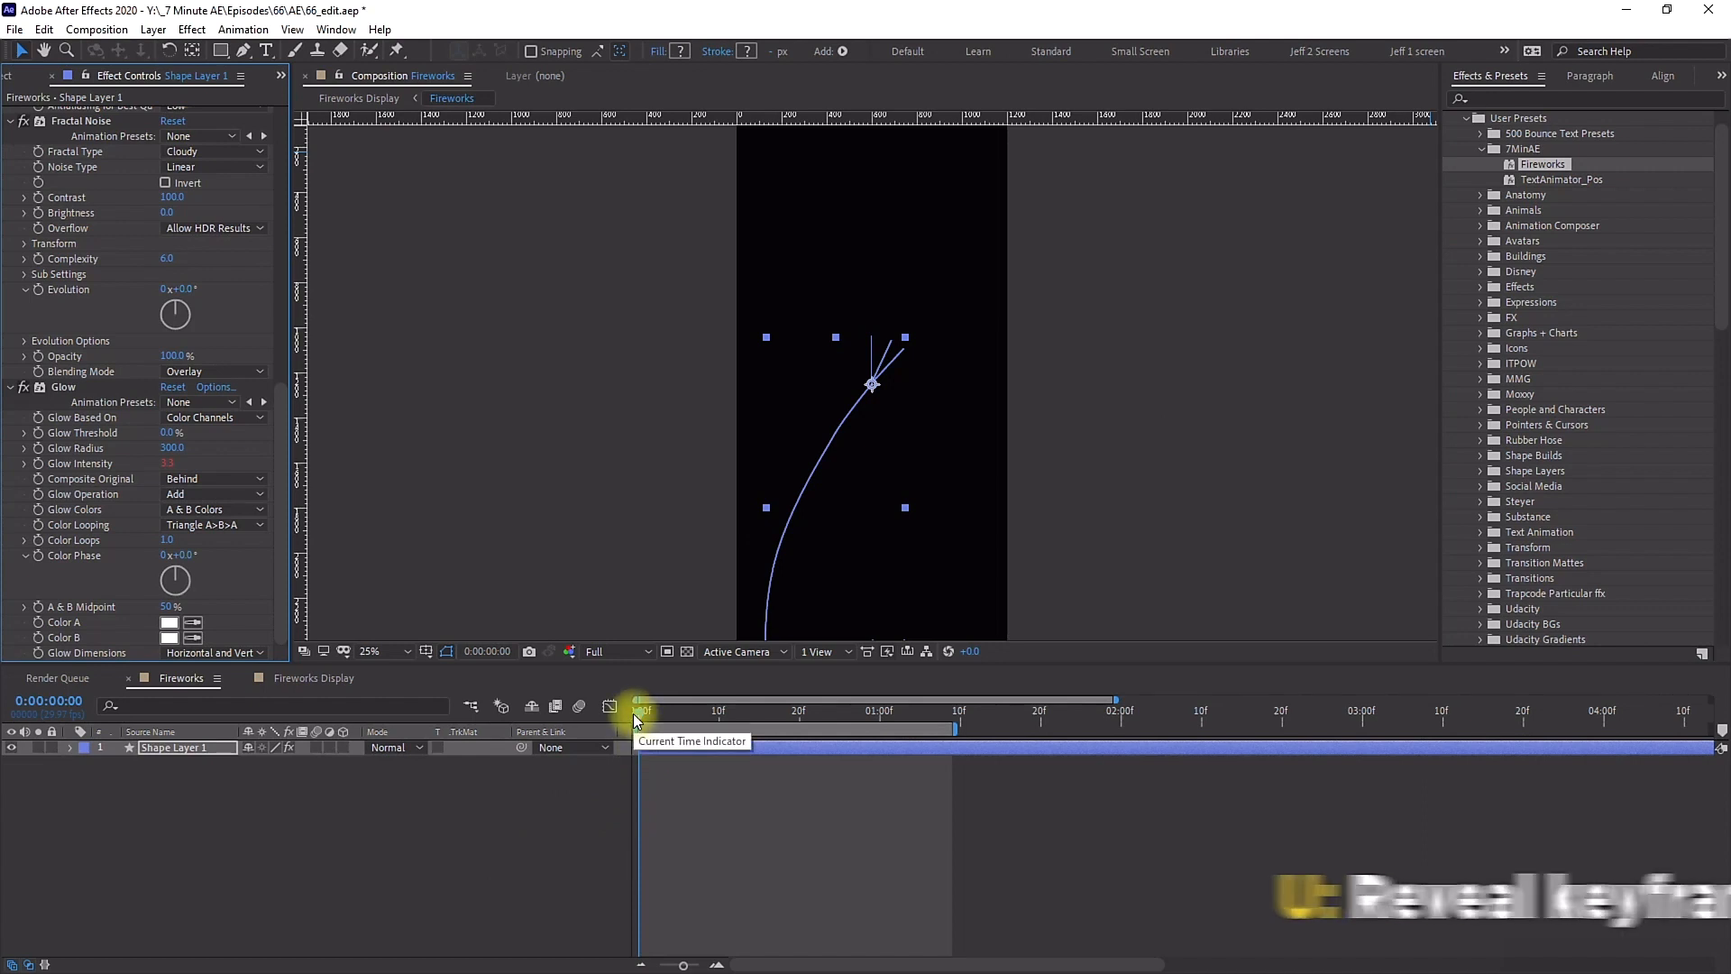
pyautogui.moveTo(645, 715); pyautogui.dragTo(919, 712)
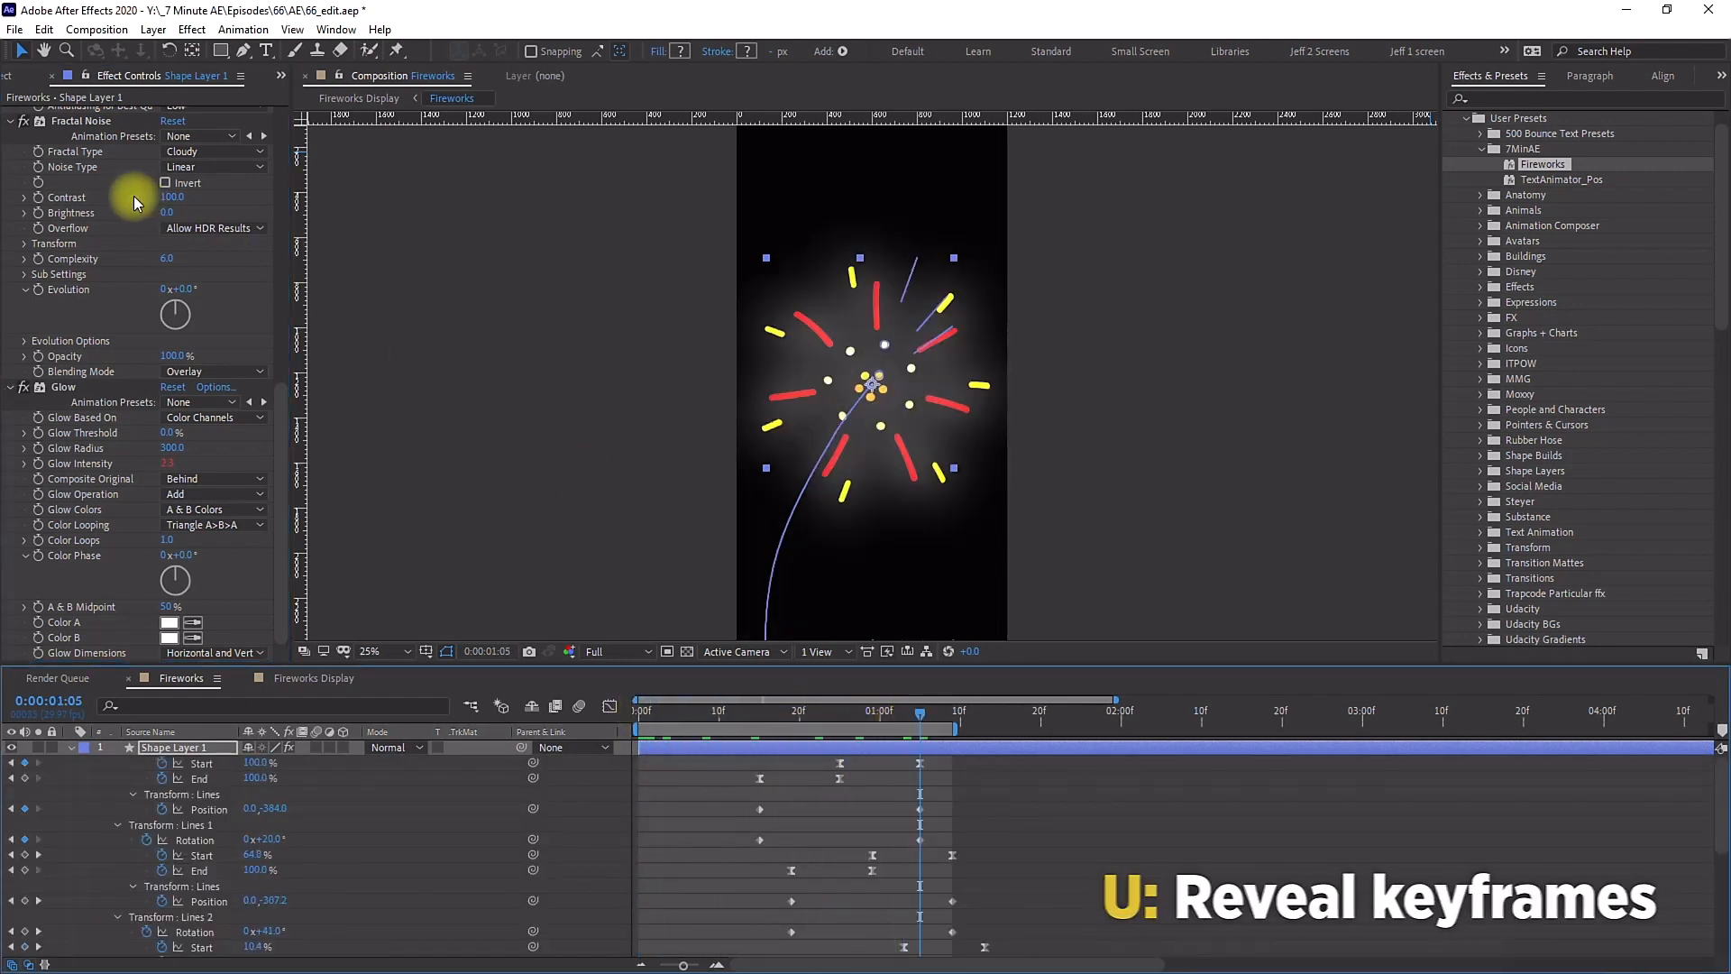
# Step: Collapse and expand the preset's effects to review their controls
pyautogui.click(12, 120)
pyautogui.click(13, 152)
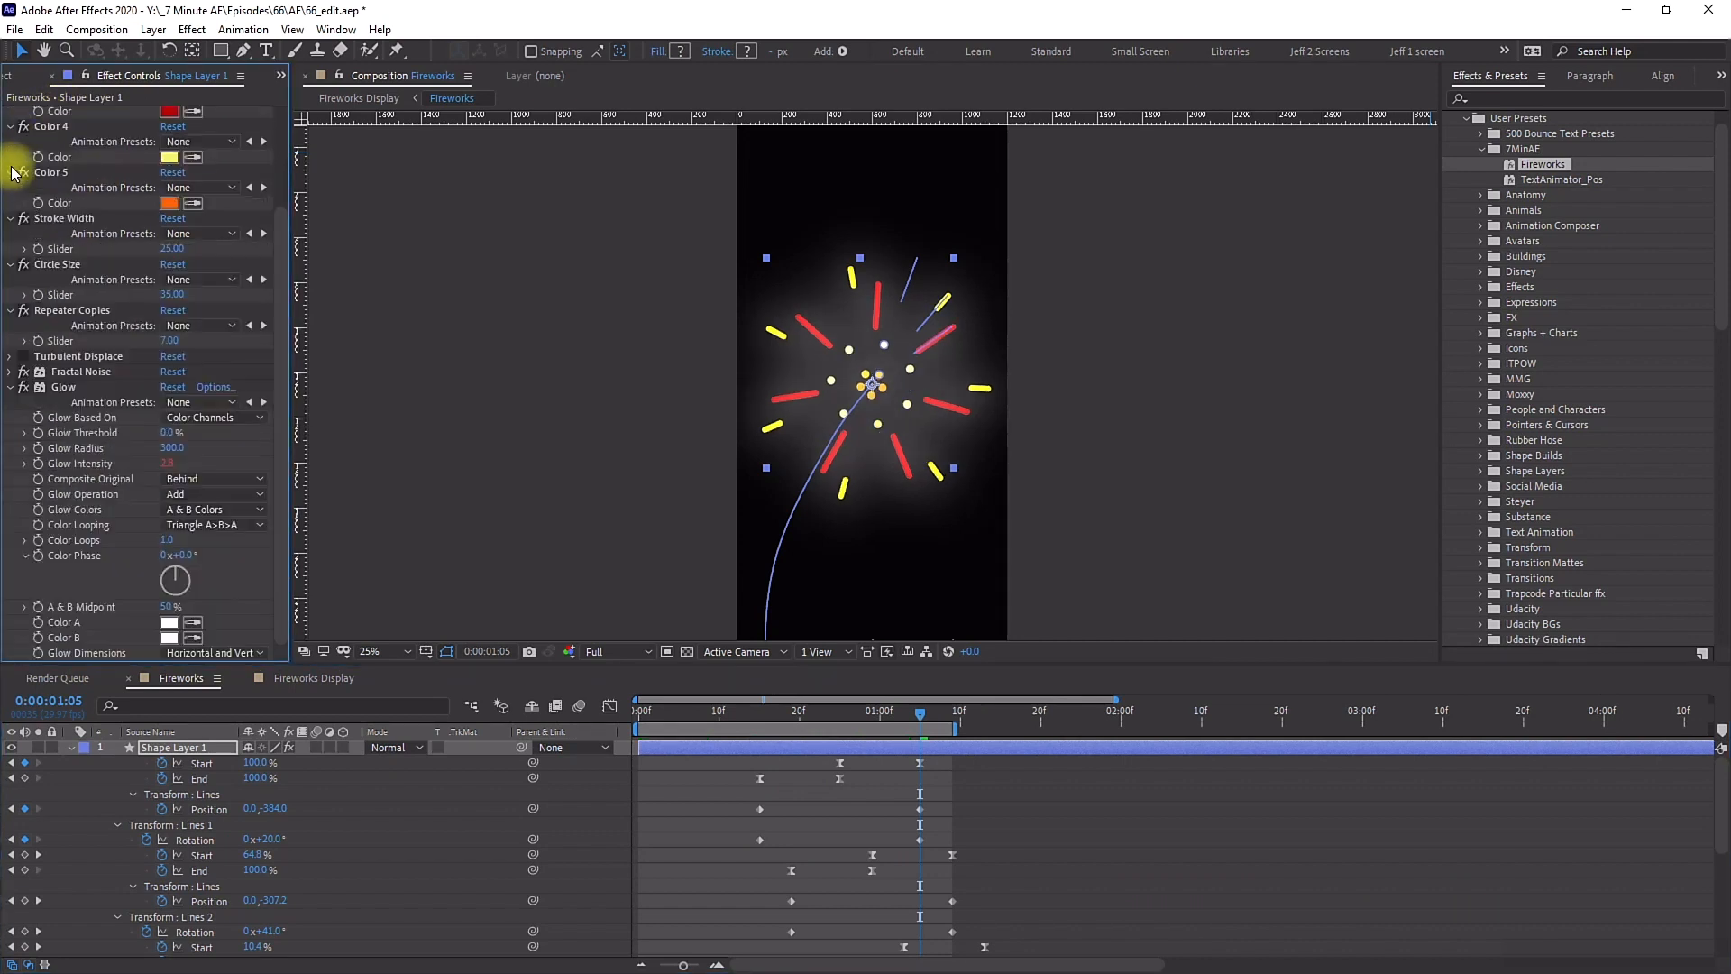
pyautogui.click(12, 389)
pyautogui.click(11, 435)
pyautogui.click(11, 390)
pyautogui.click(11, 343)
pyautogui.click(11, 297)
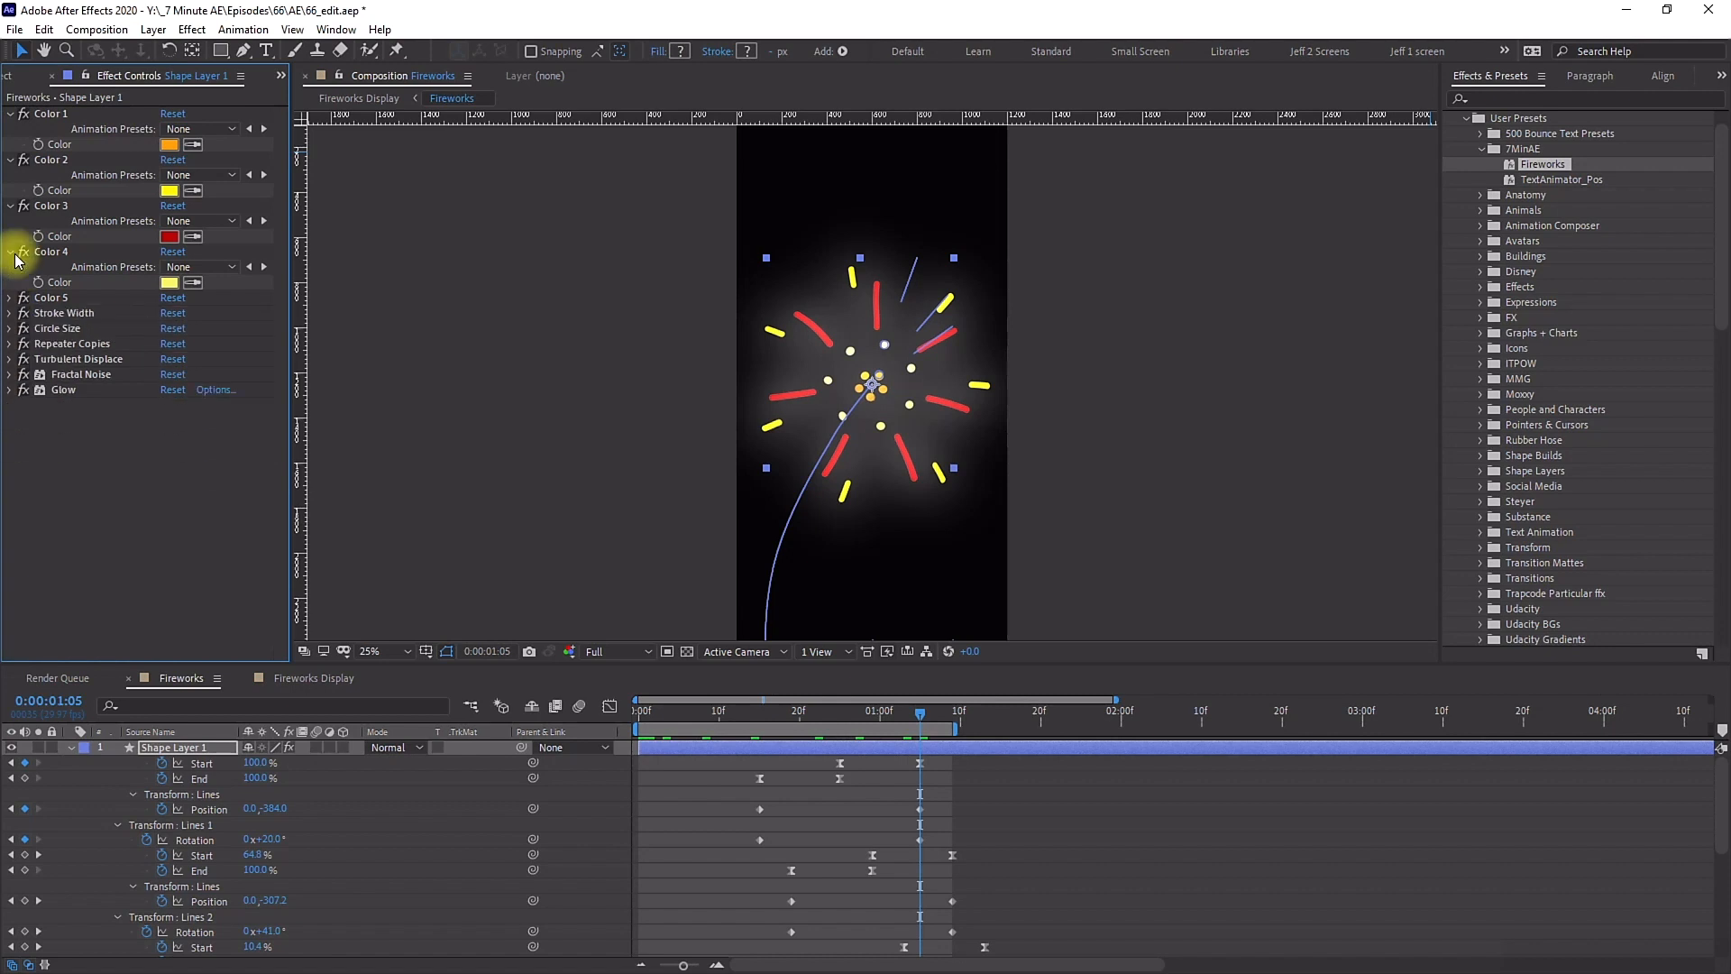
pyautogui.click(12, 252)
pyautogui.click(12, 205)
pyautogui.click(12, 160)
pyautogui.click(12, 114)
# Step: Delete the shape layer created by the preset
pyautogui.click(712, 797)
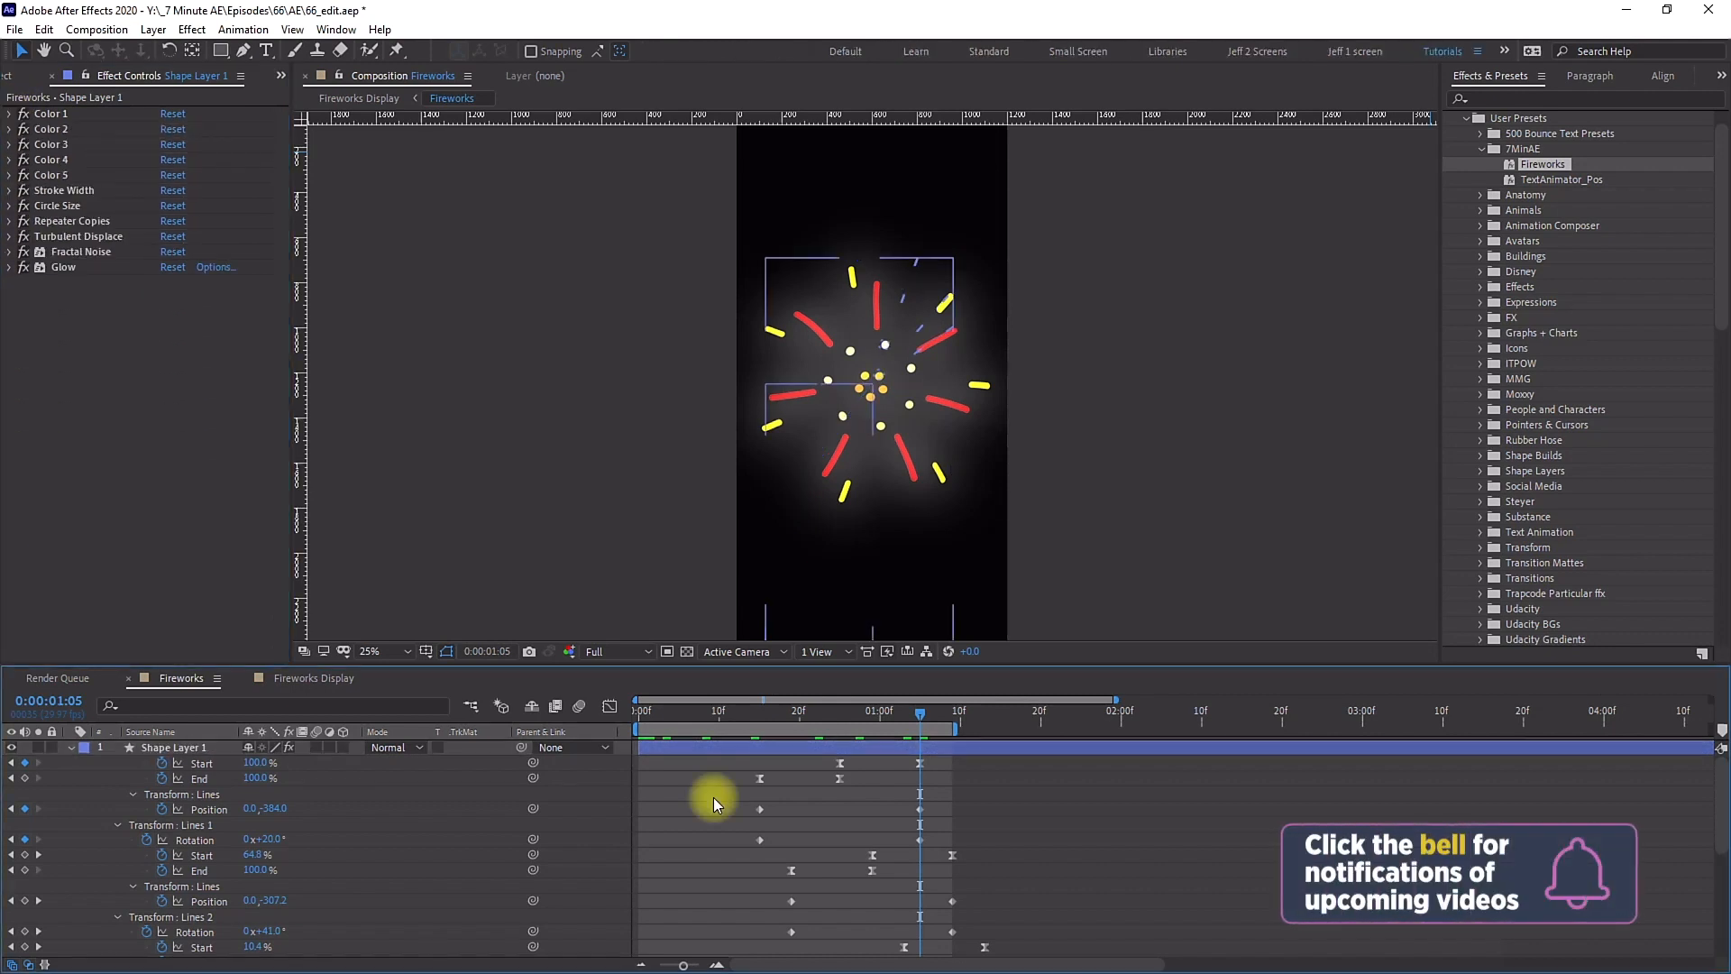
pyautogui.click(149, 747)
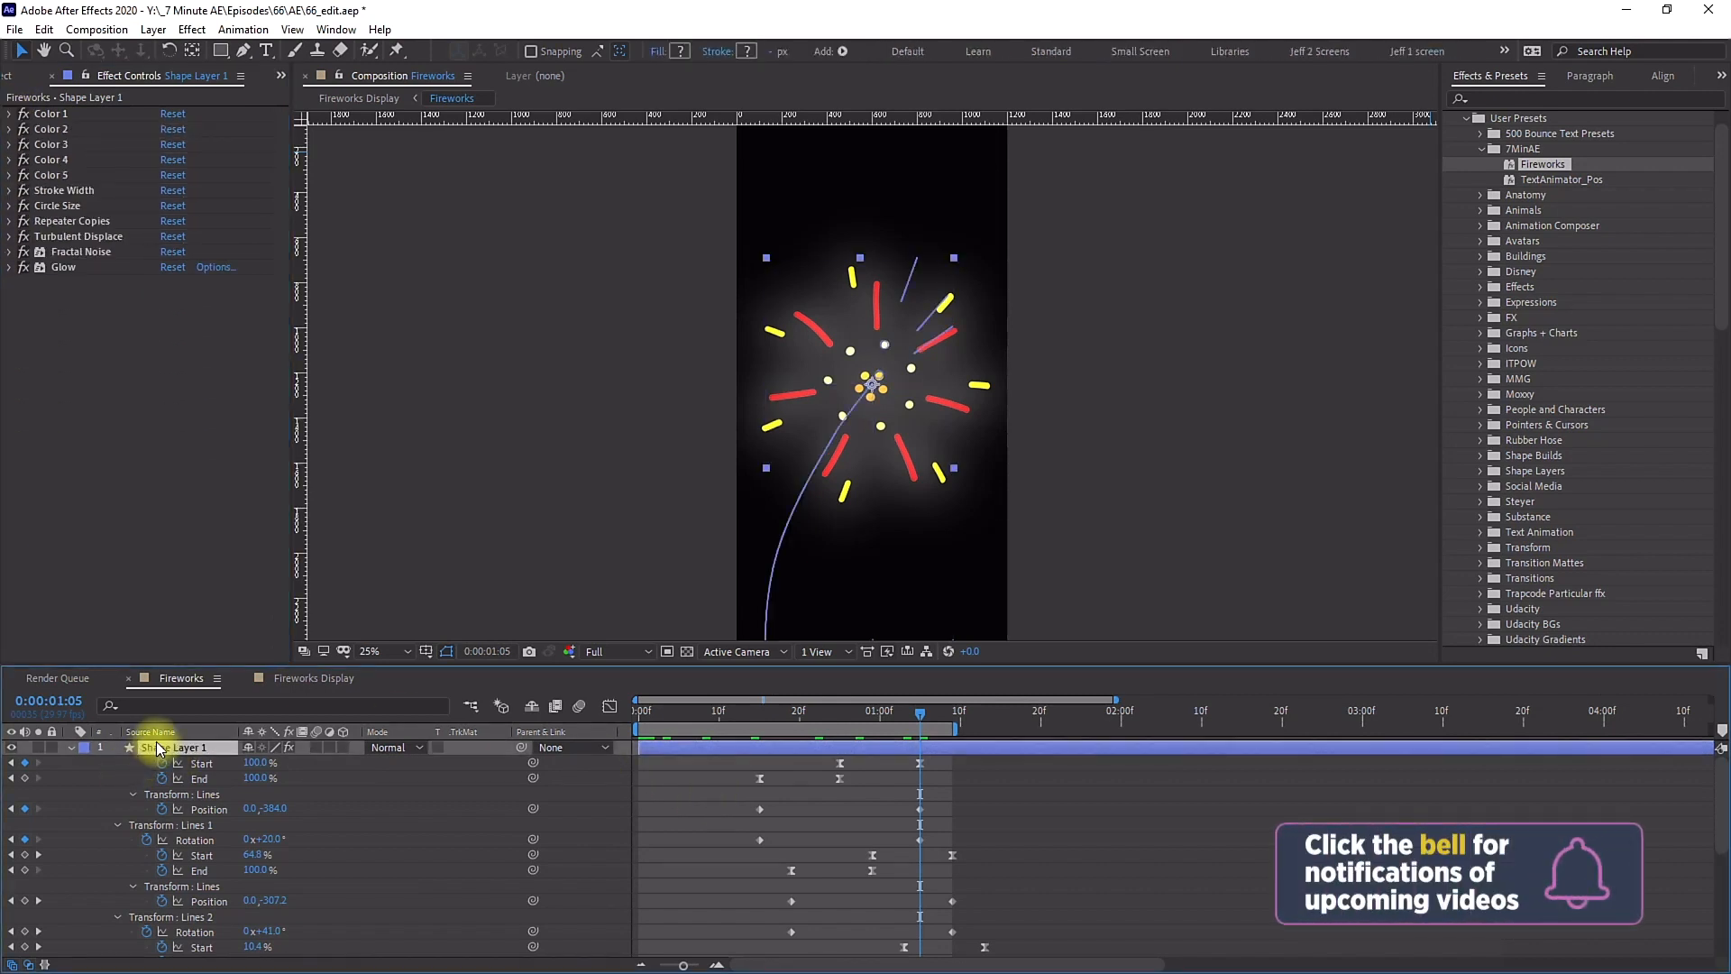
pyautogui.press('Delete')
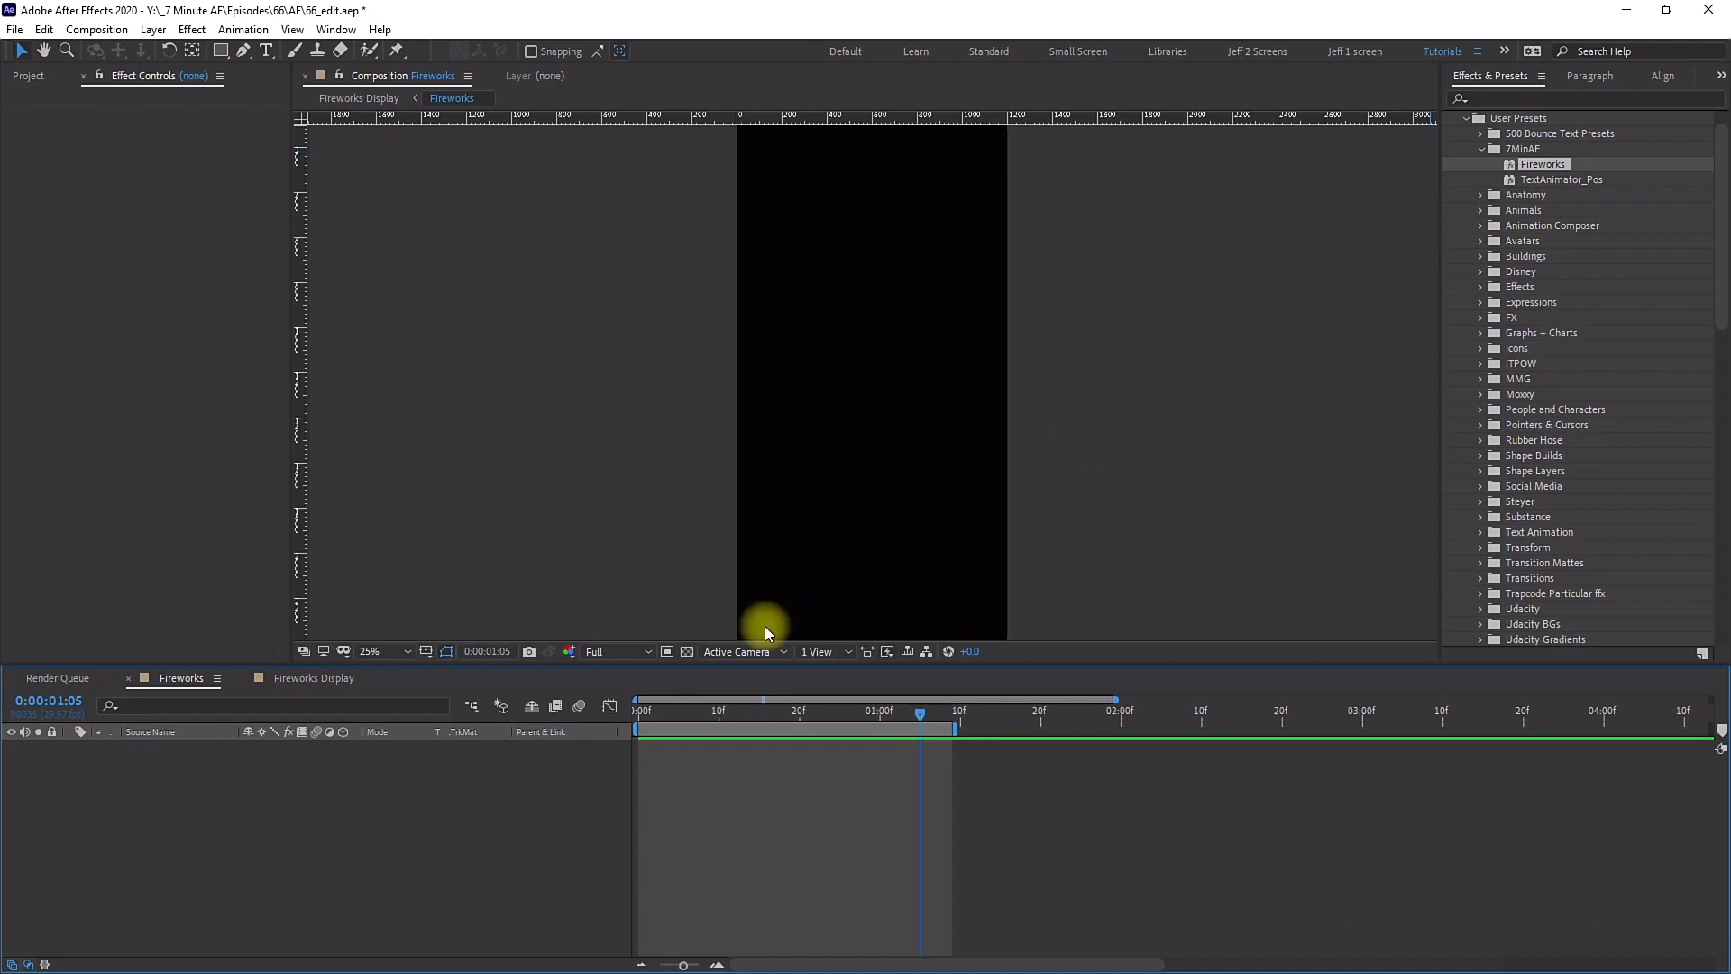
# Step: Try applying the Fireworks preset at the start of the timeline, then undo it
pyautogui.moveTo(665, 724); pyautogui.dragTo(607, 708)
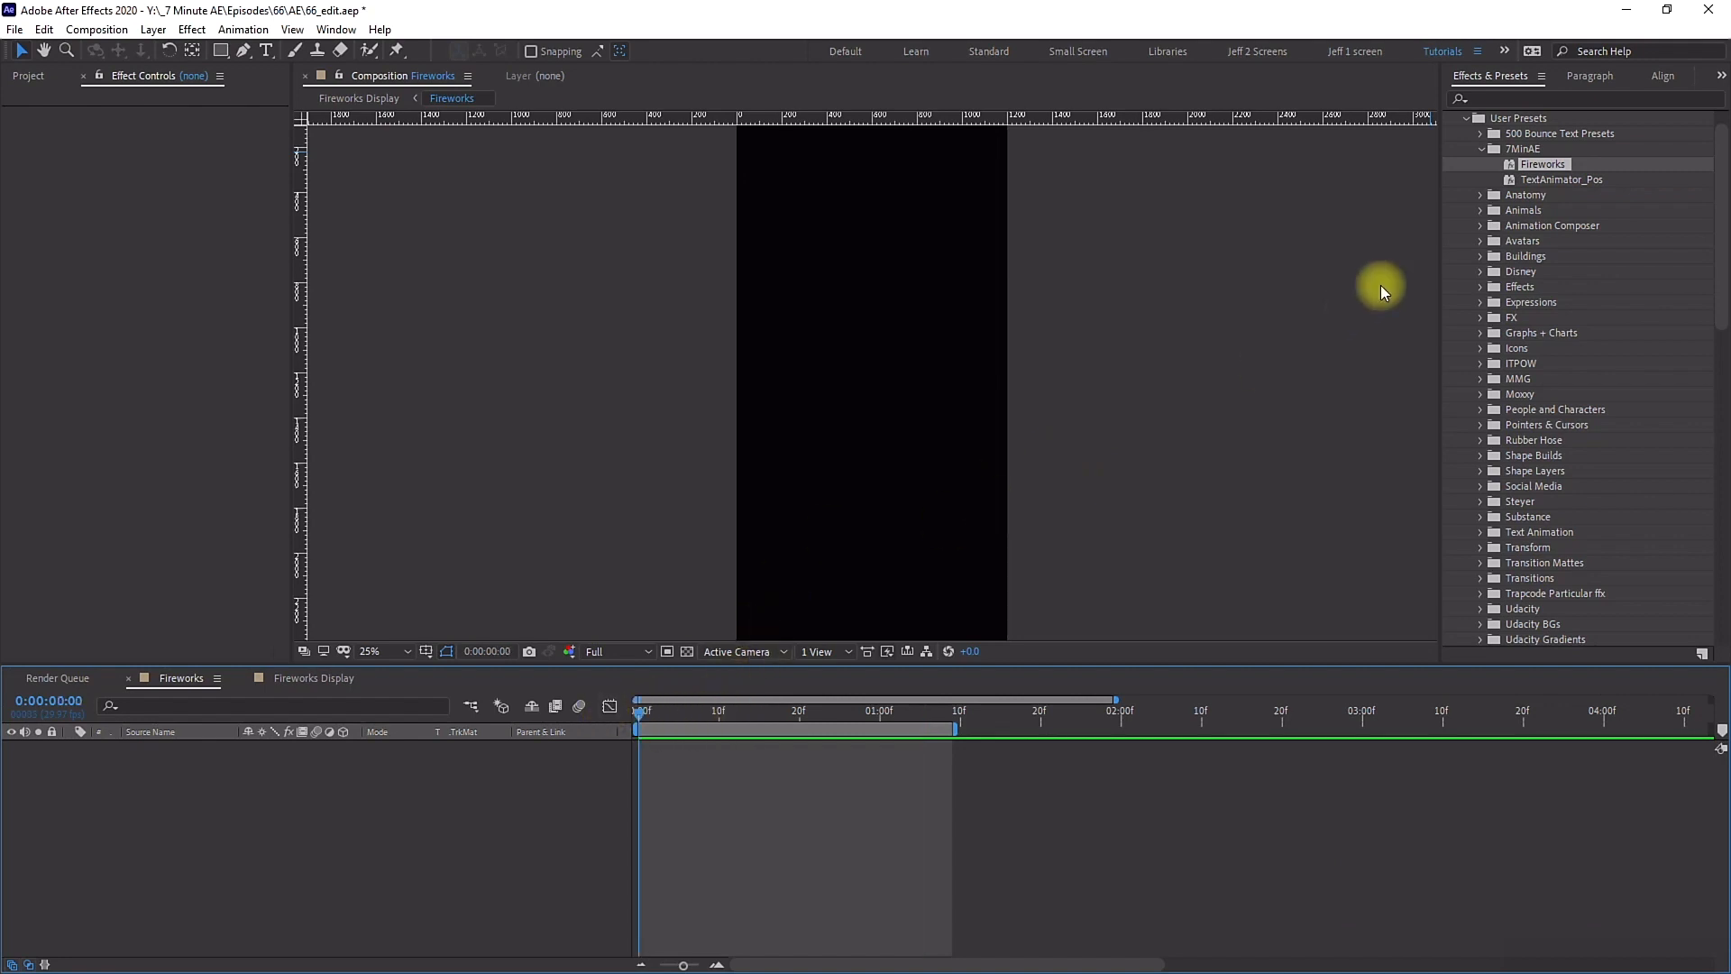
pyautogui.click(1547, 163)
pyautogui.doubleClick(1547, 164)
pyautogui.press('u')
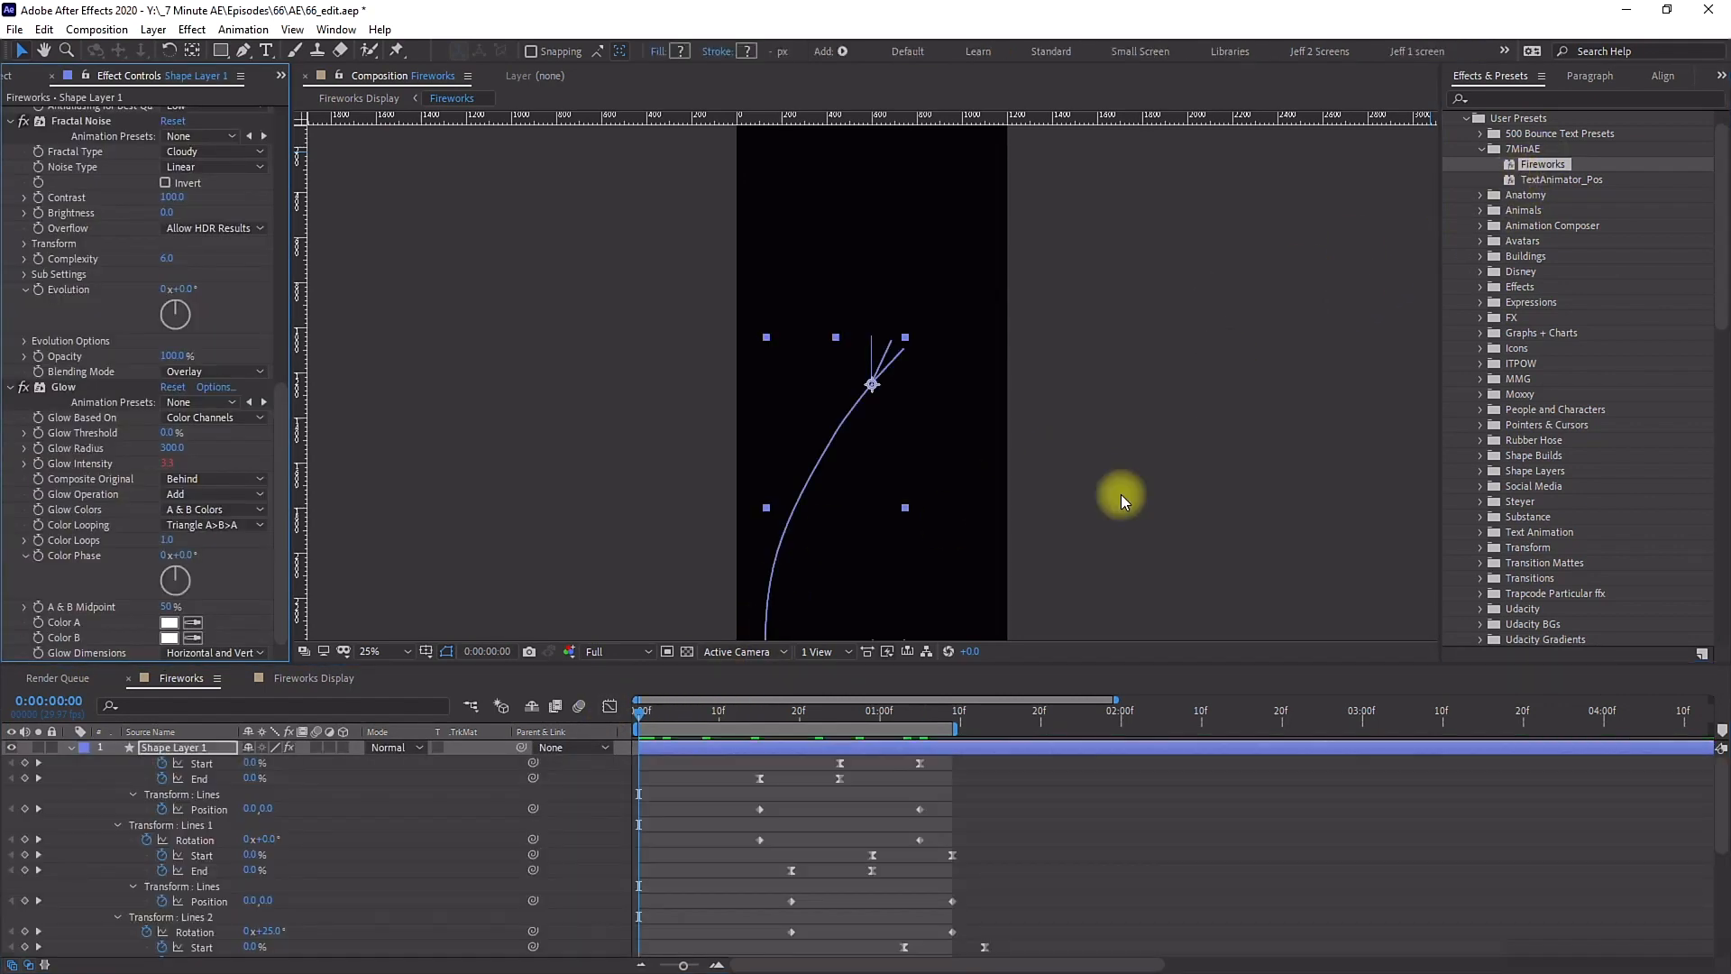
pyautogui.scroll(-3, 672, 812)
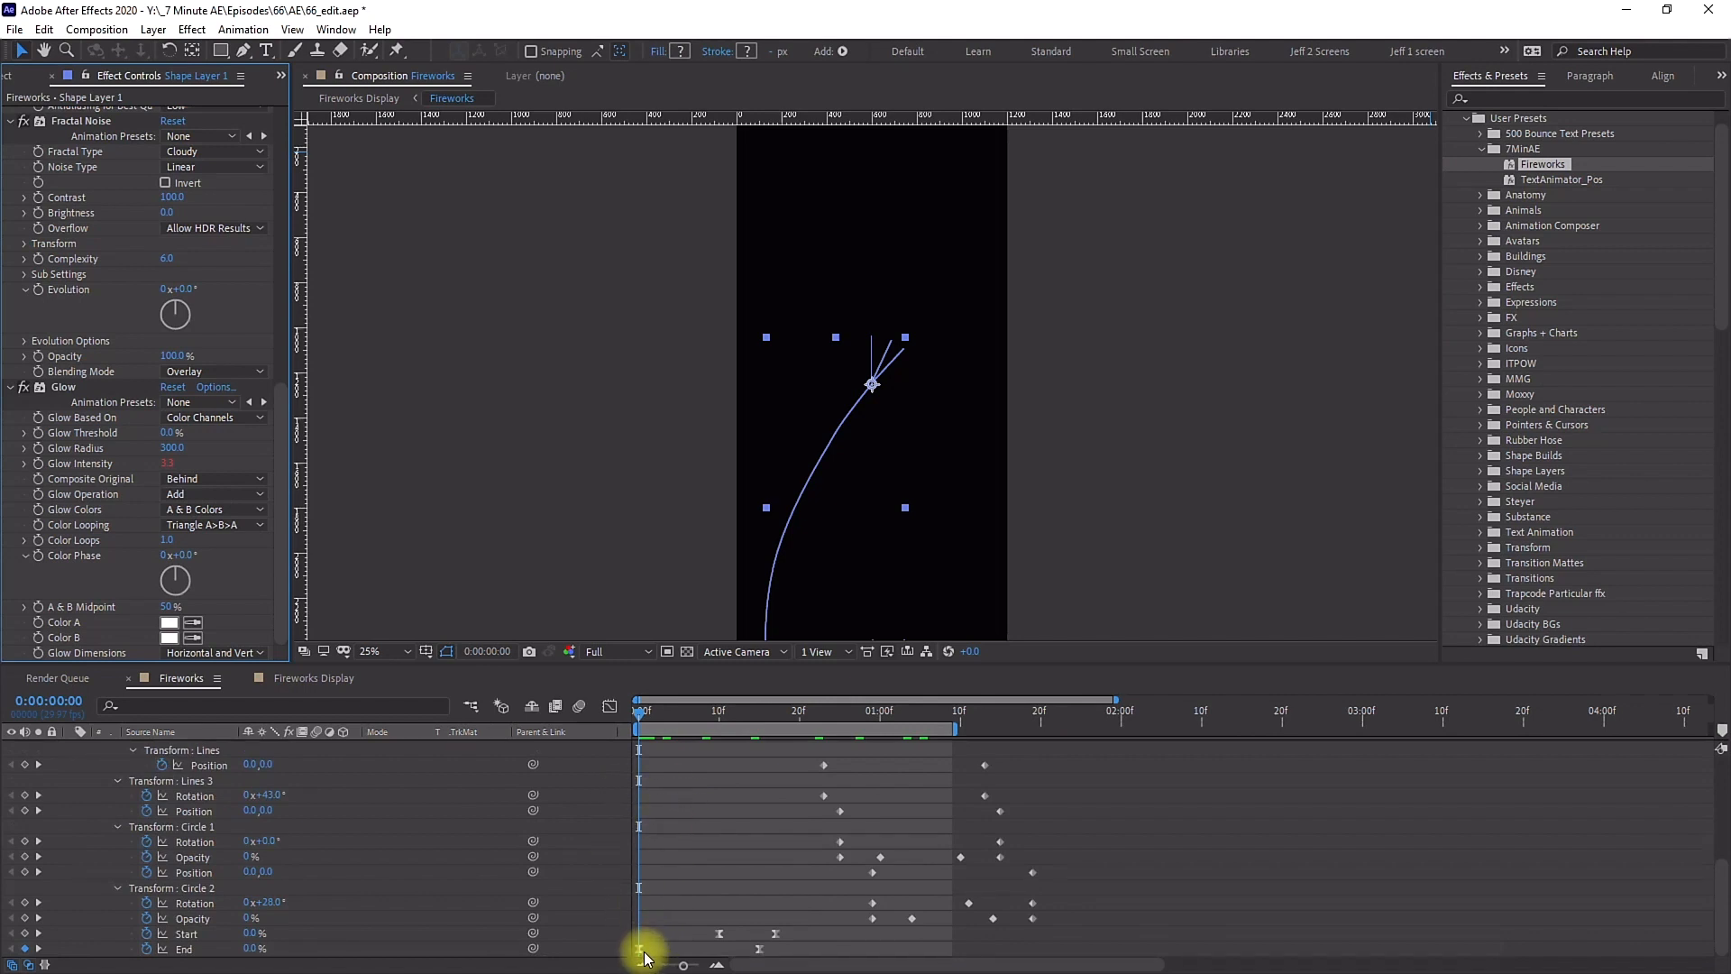
pyautogui.hotkey('ctrl', 'z')
# Step: Apply the Fireworks preset with the current time at 1 second and check that its keyframes start there
pyautogui.moveTo(664, 712); pyautogui.dragTo(879, 715)
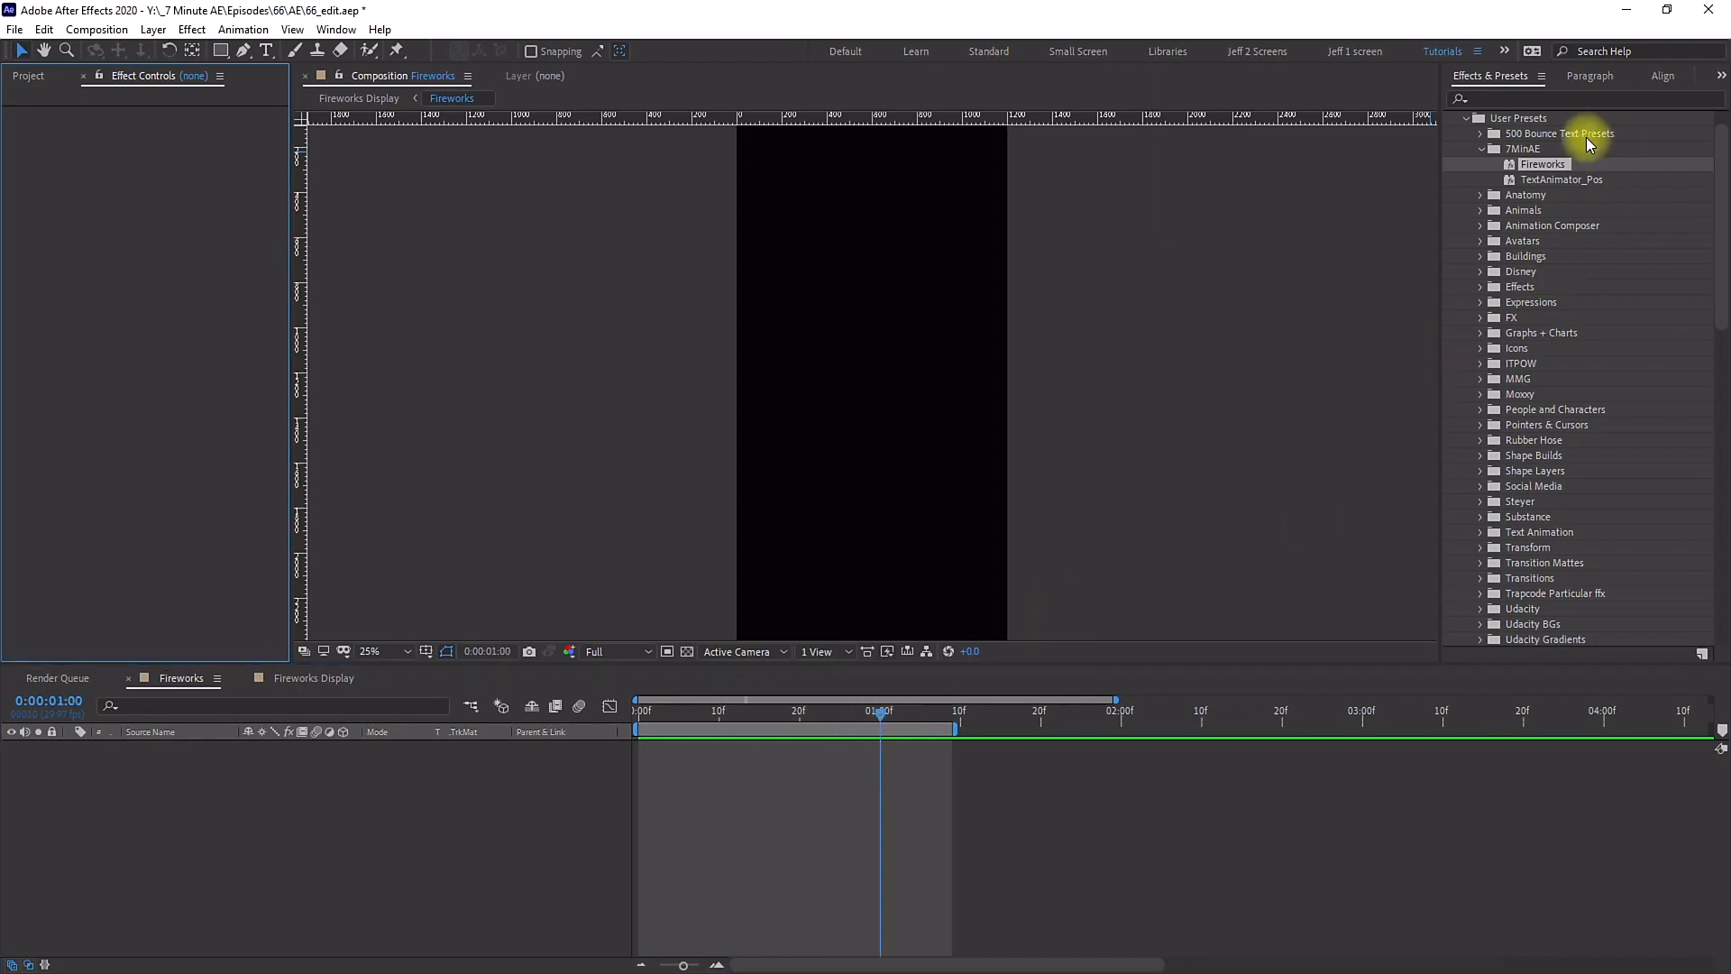
pyautogui.doubleClick(1553, 169)
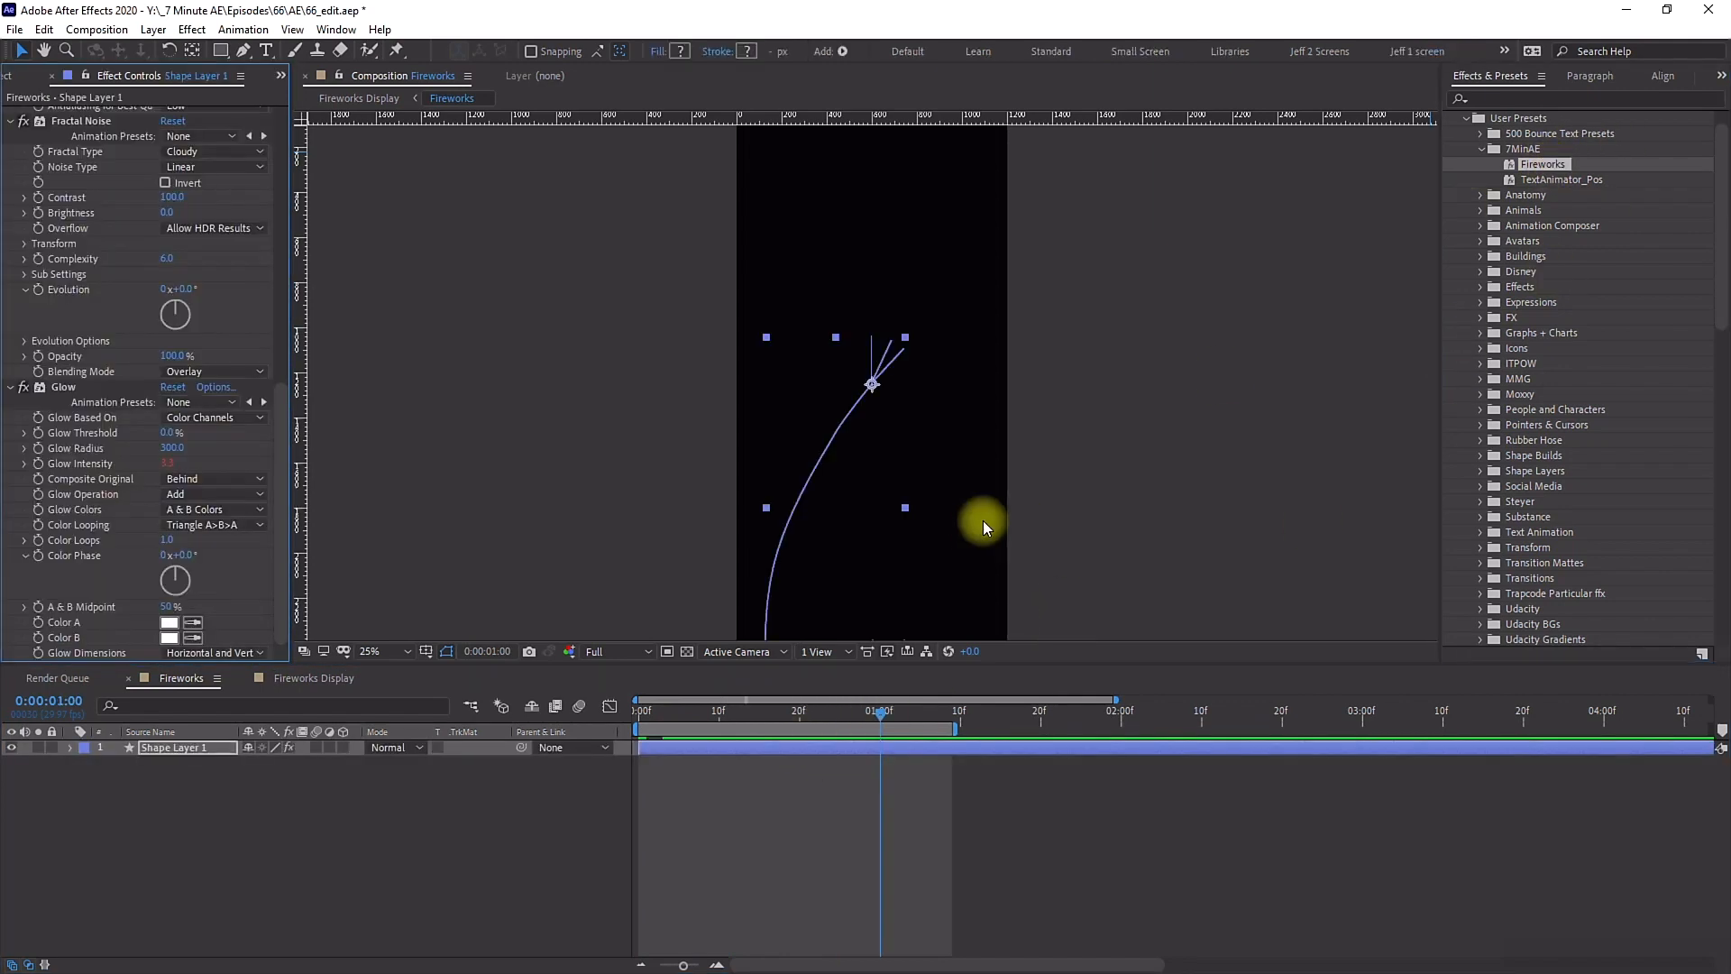
pyautogui.press('u')
pyautogui.scroll(-3, 856, 825)
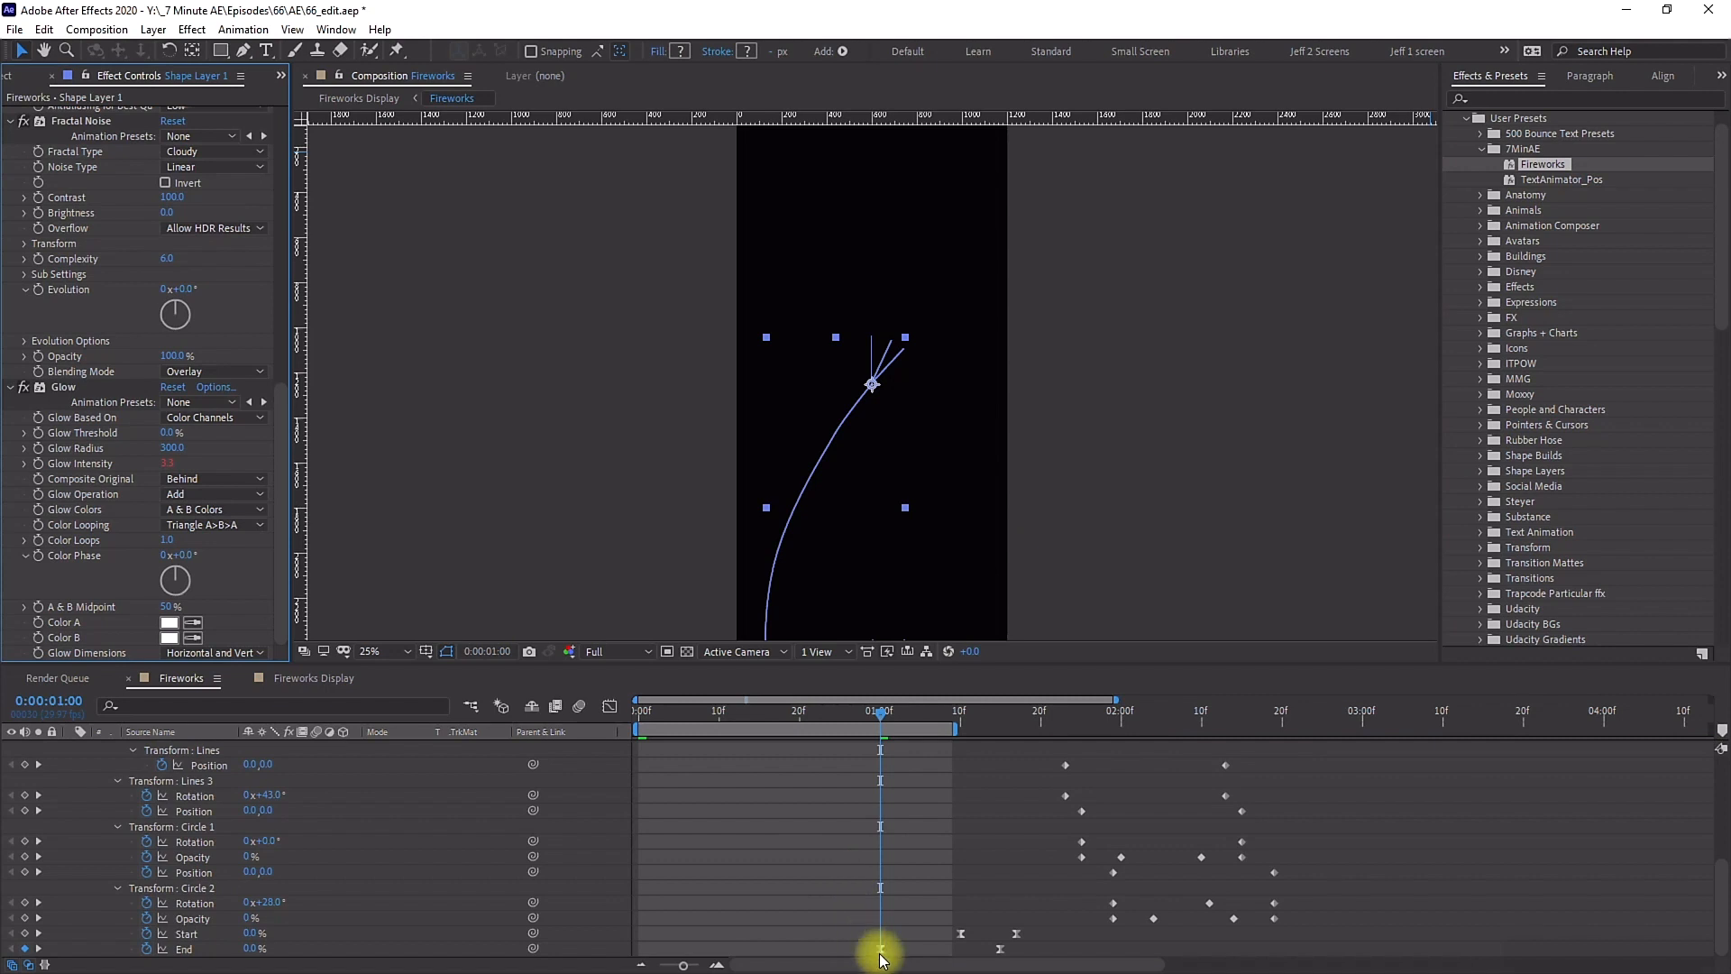
pyautogui.scroll(5, 865, 897)
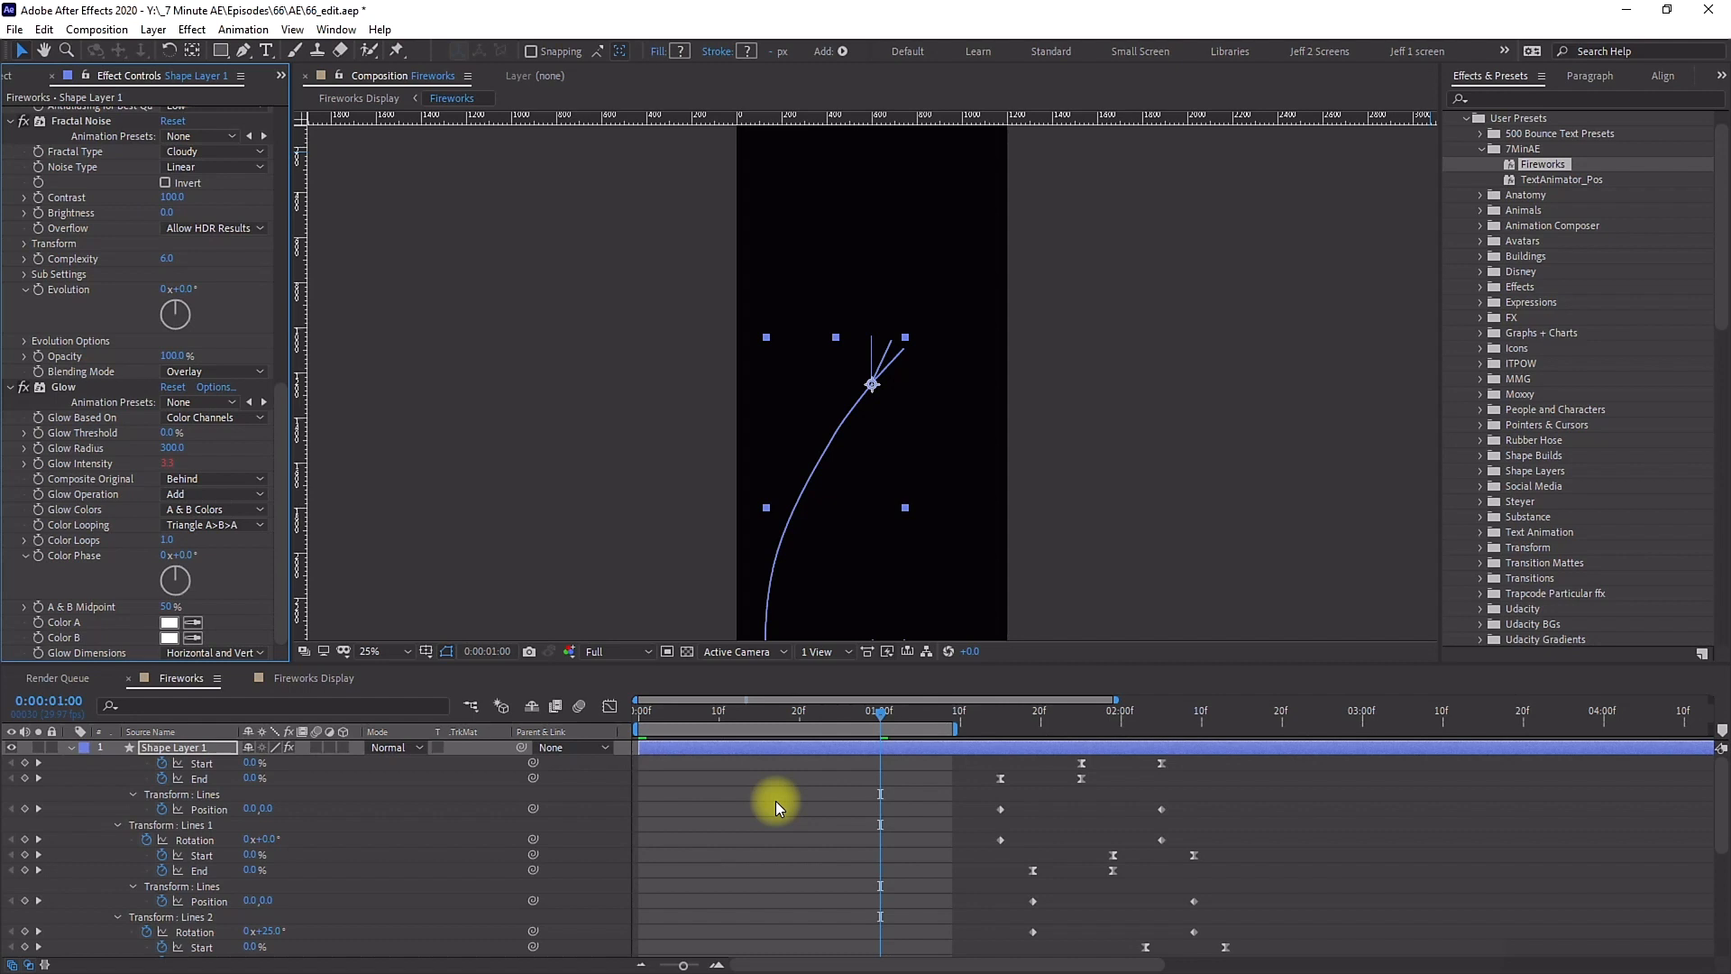
pyautogui.press('Home')
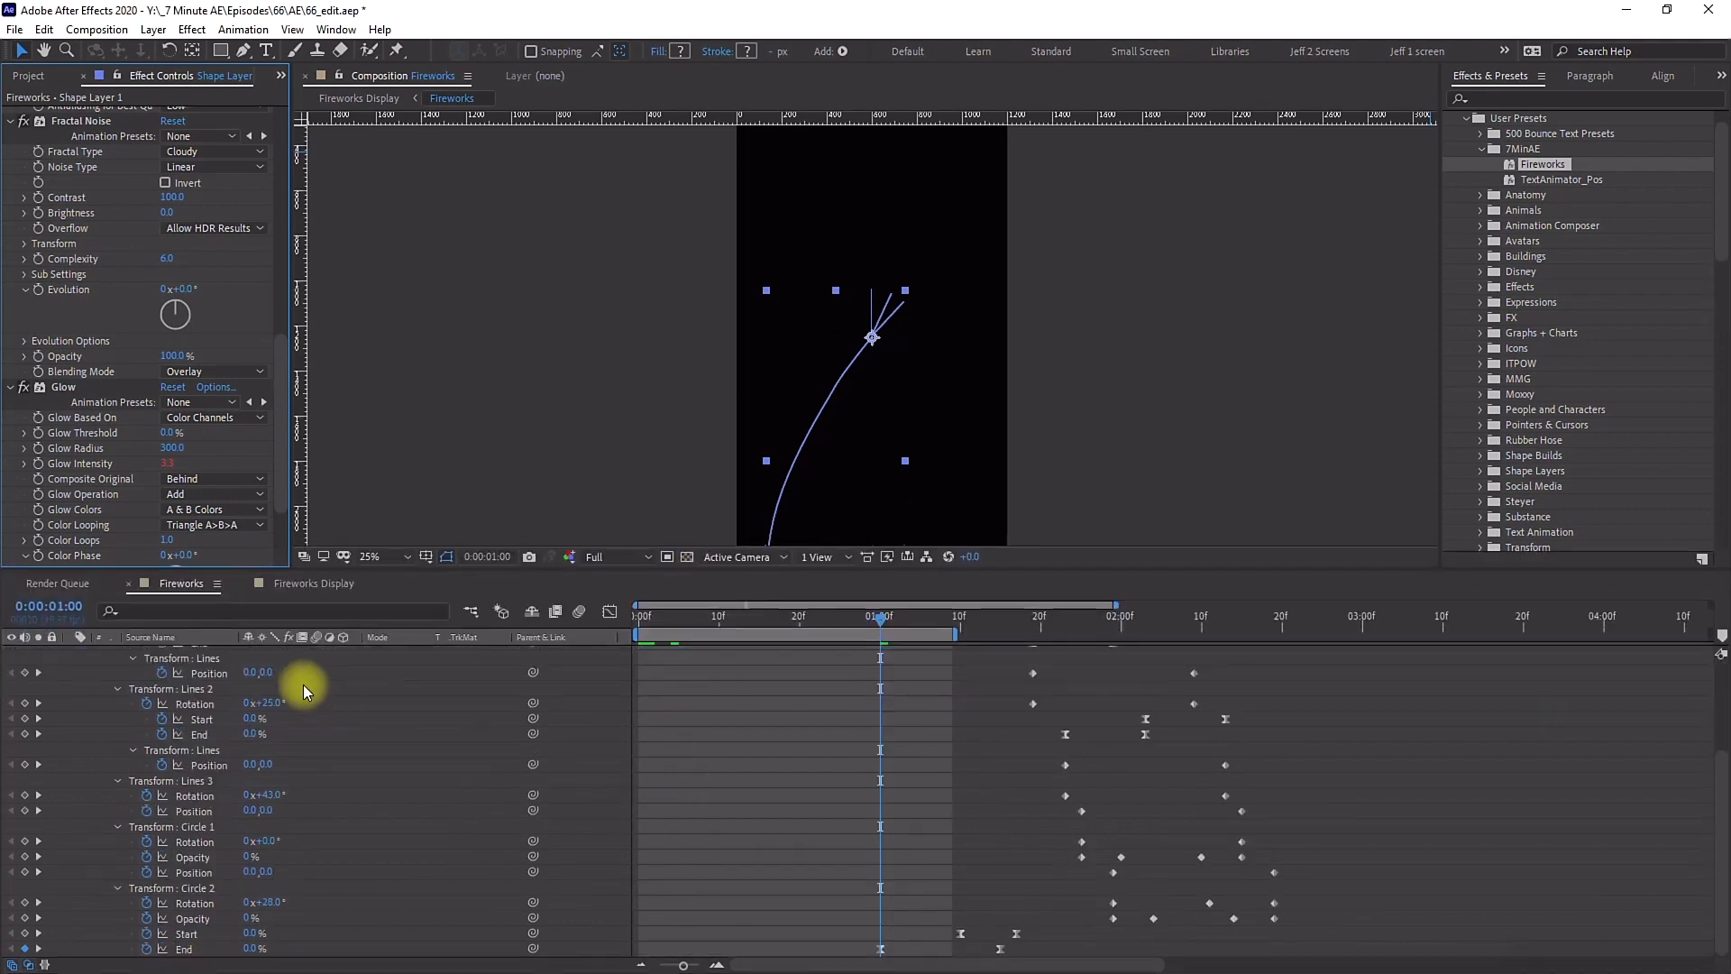
# Step: Collapse the effect controls and layer properties and scrub through the new burst
pyautogui.scroll(10, 66, 340)
pyautogui.click(11, 115)
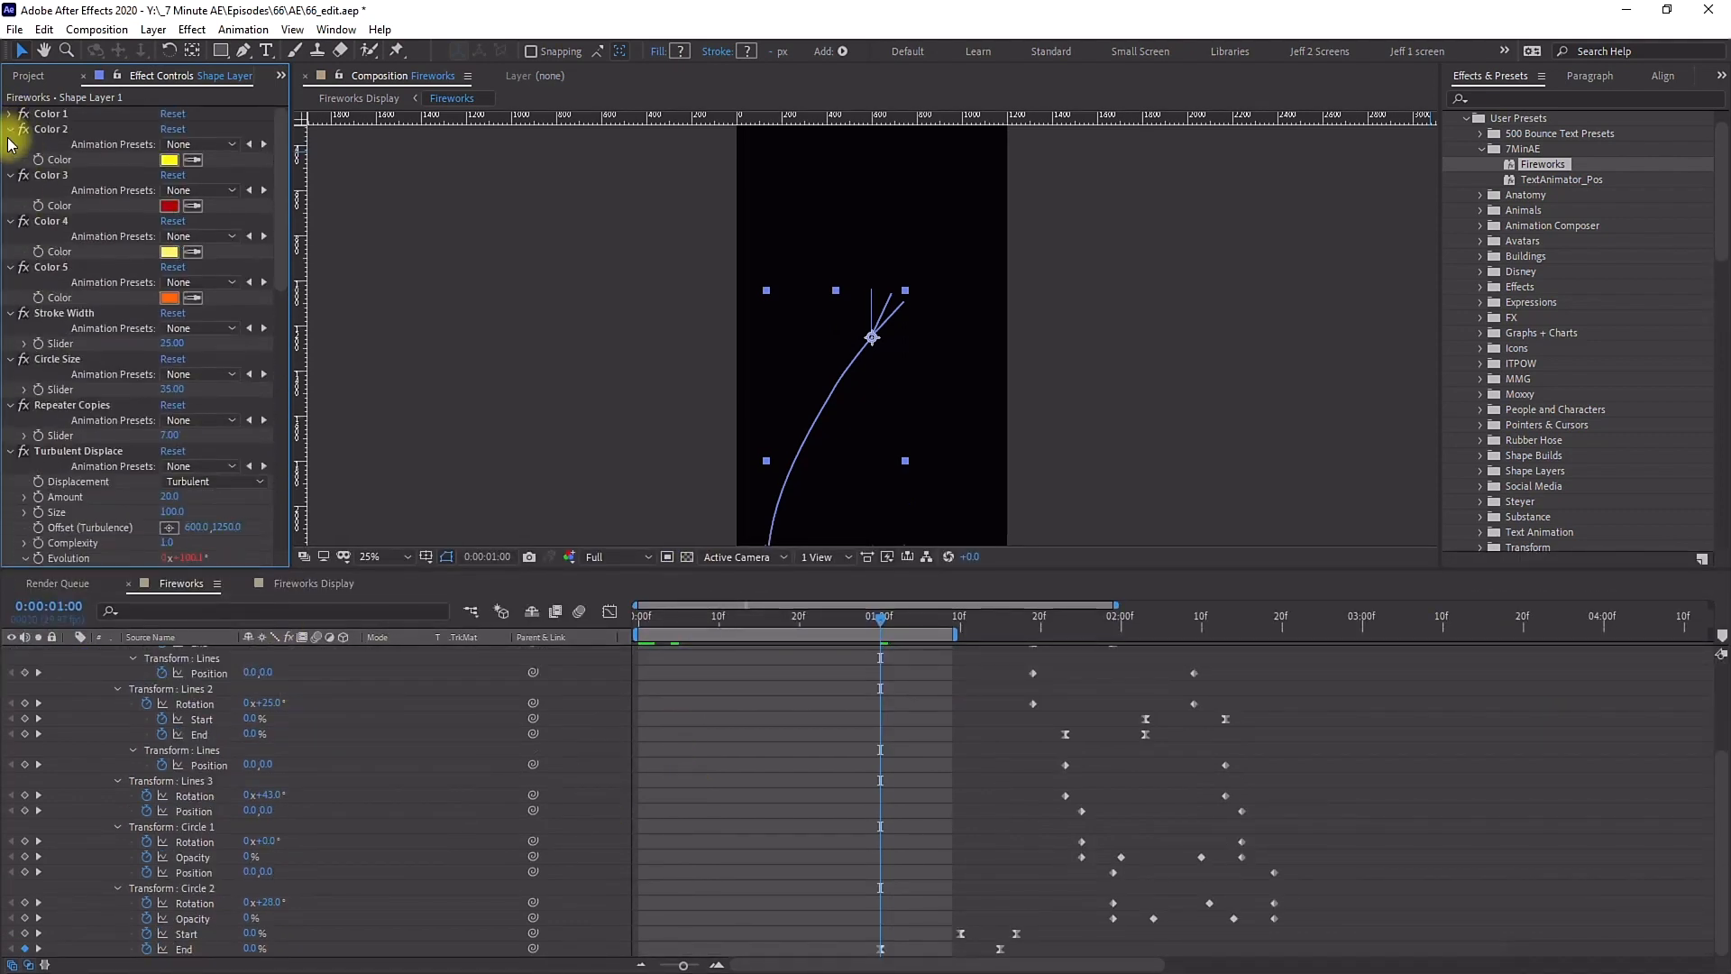
pyautogui.click(11, 129)
pyautogui.click(11, 144)
pyautogui.click(11, 160)
pyautogui.click(11, 175)
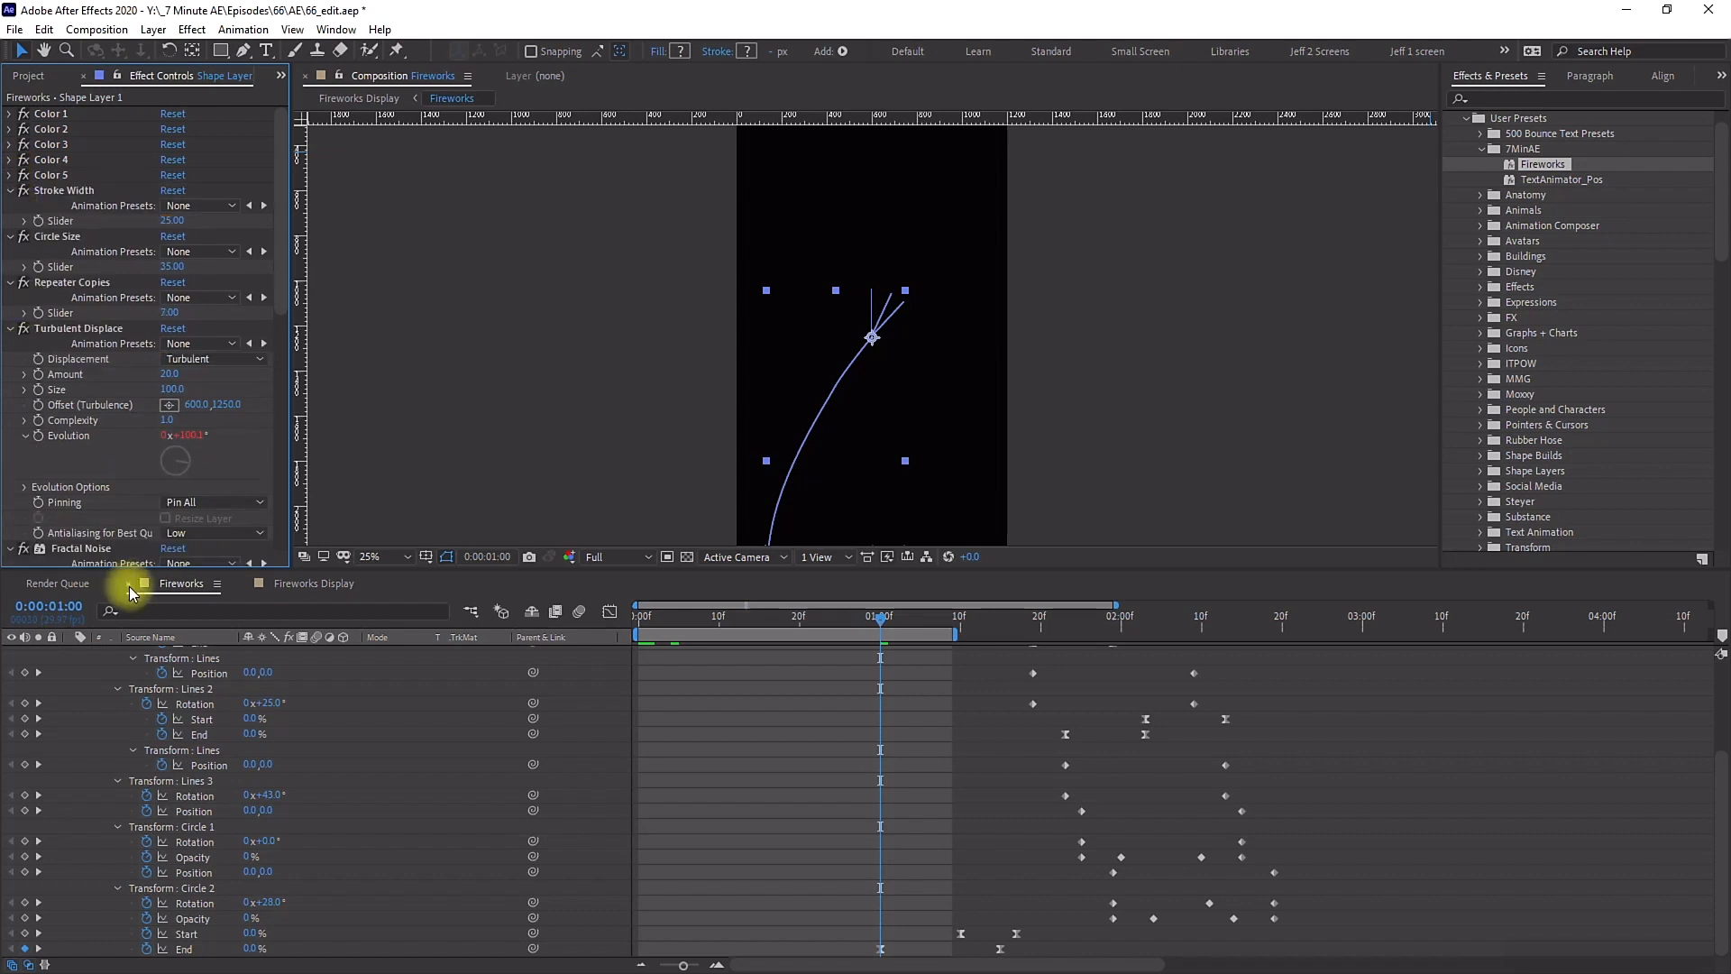
pyautogui.scroll(3, 155, 744)
pyautogui.click(71, 653)
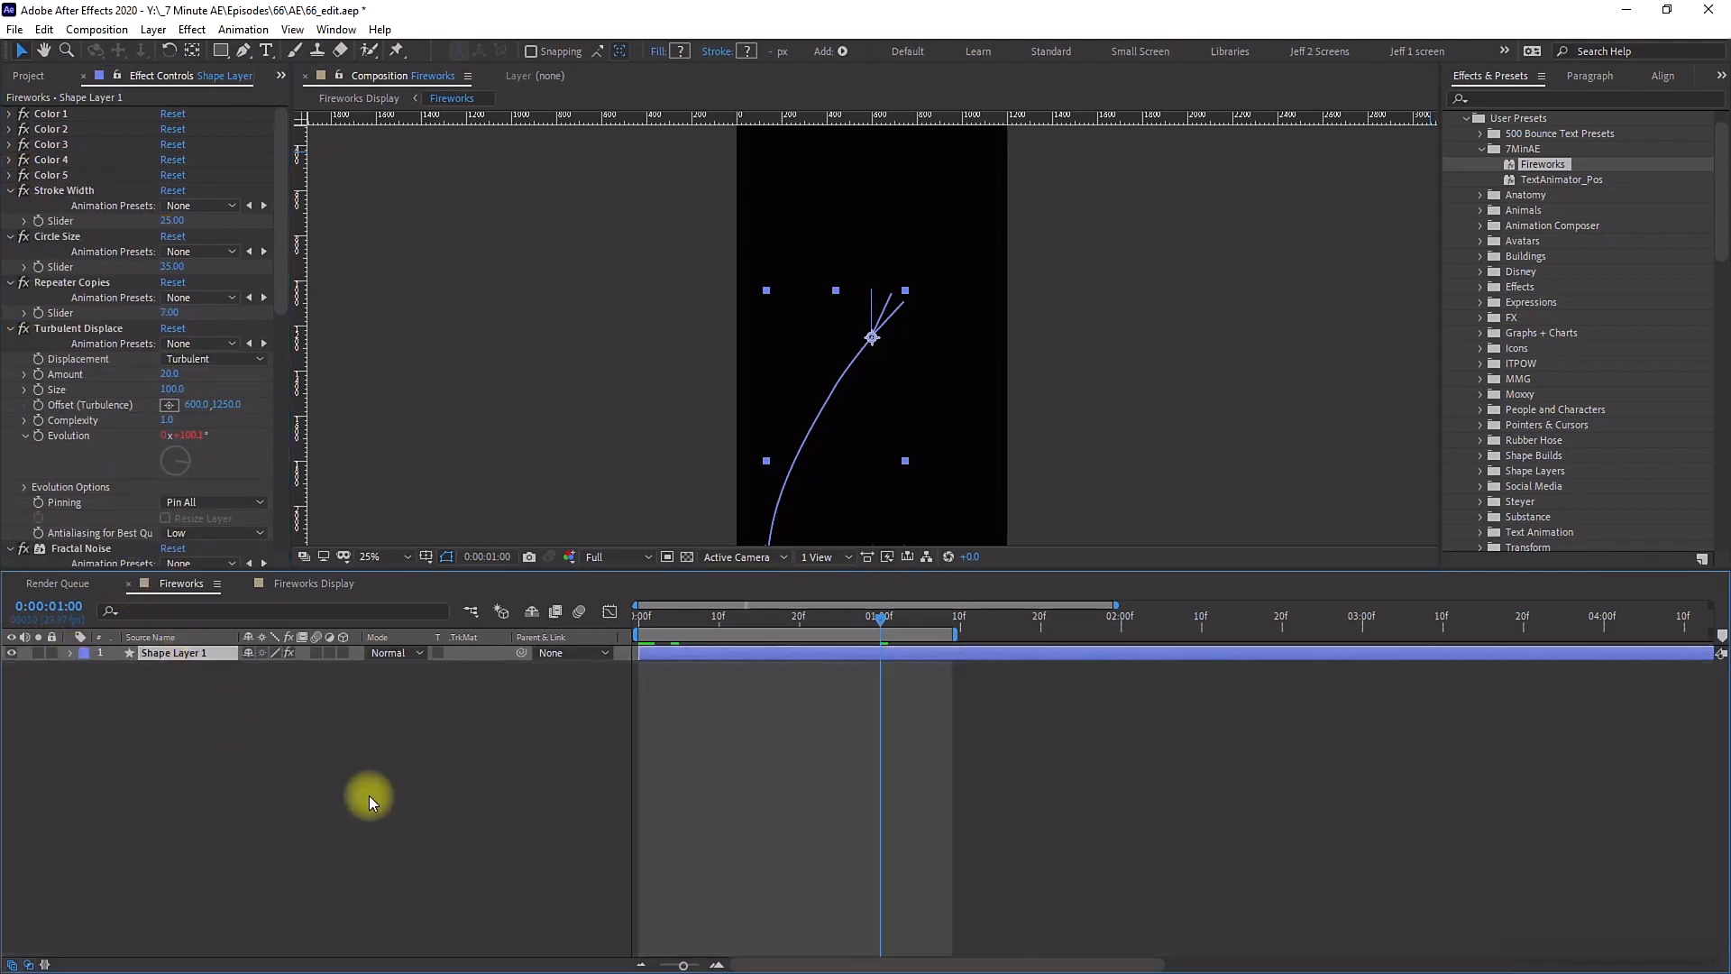
pyautogui.click(980, 617)
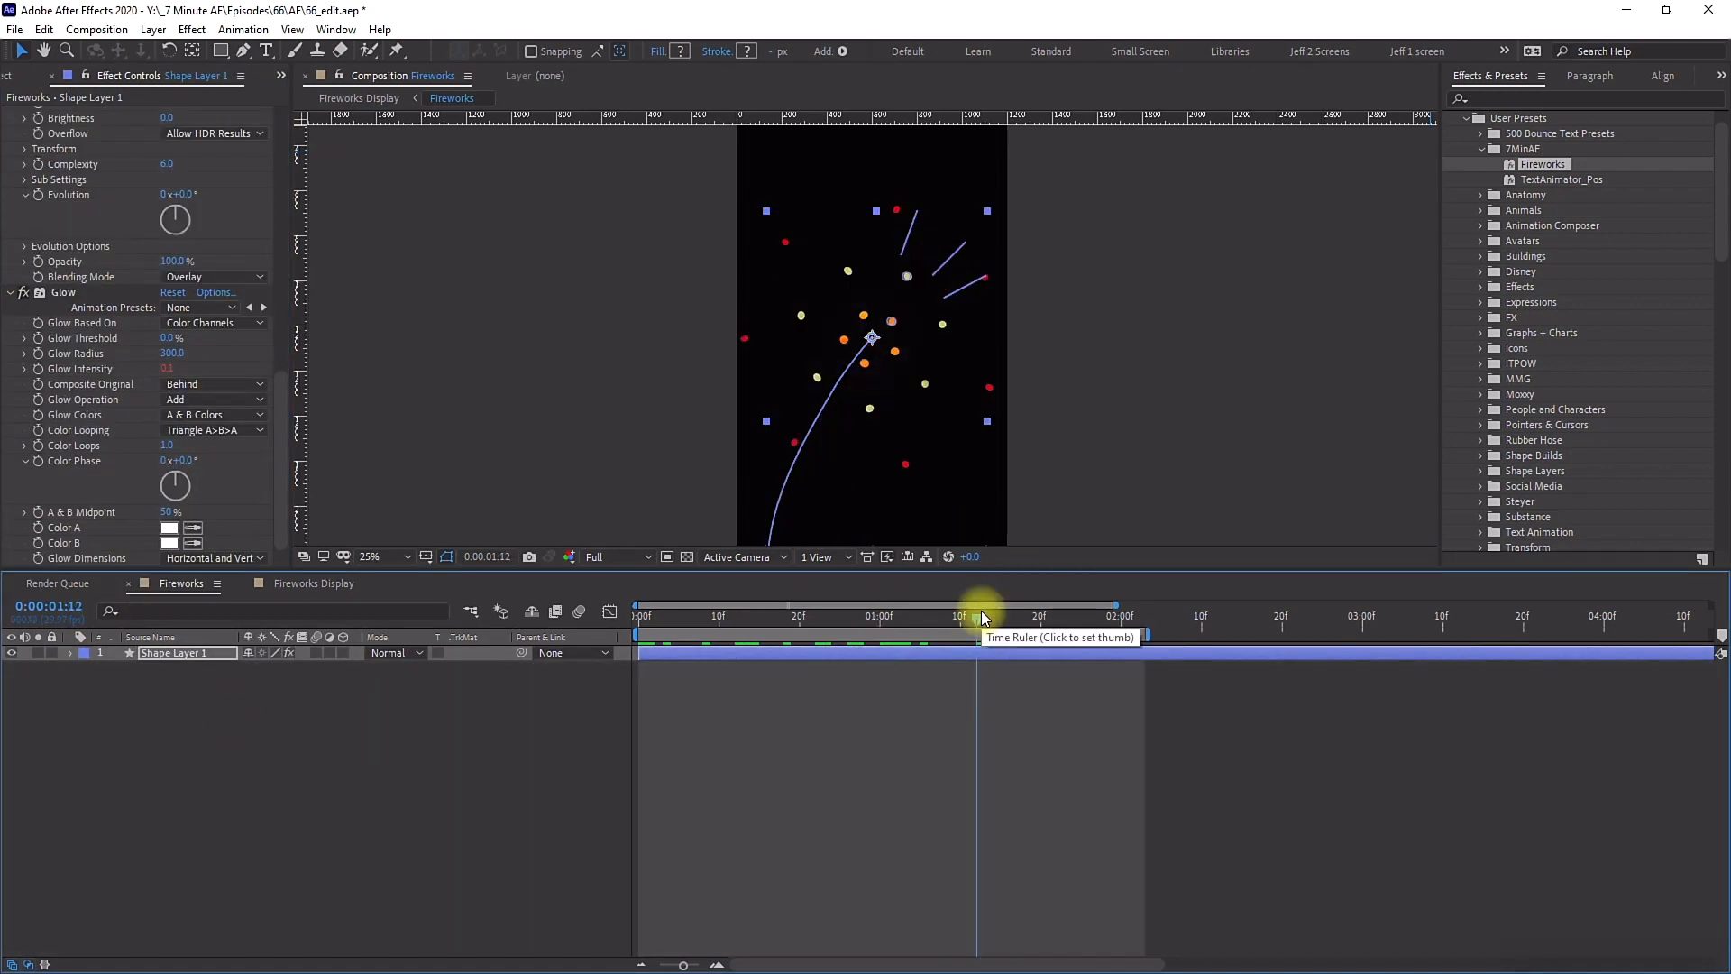
pyautogui.click(13, 292)
pyautogui.scroll(10, 46, 279)
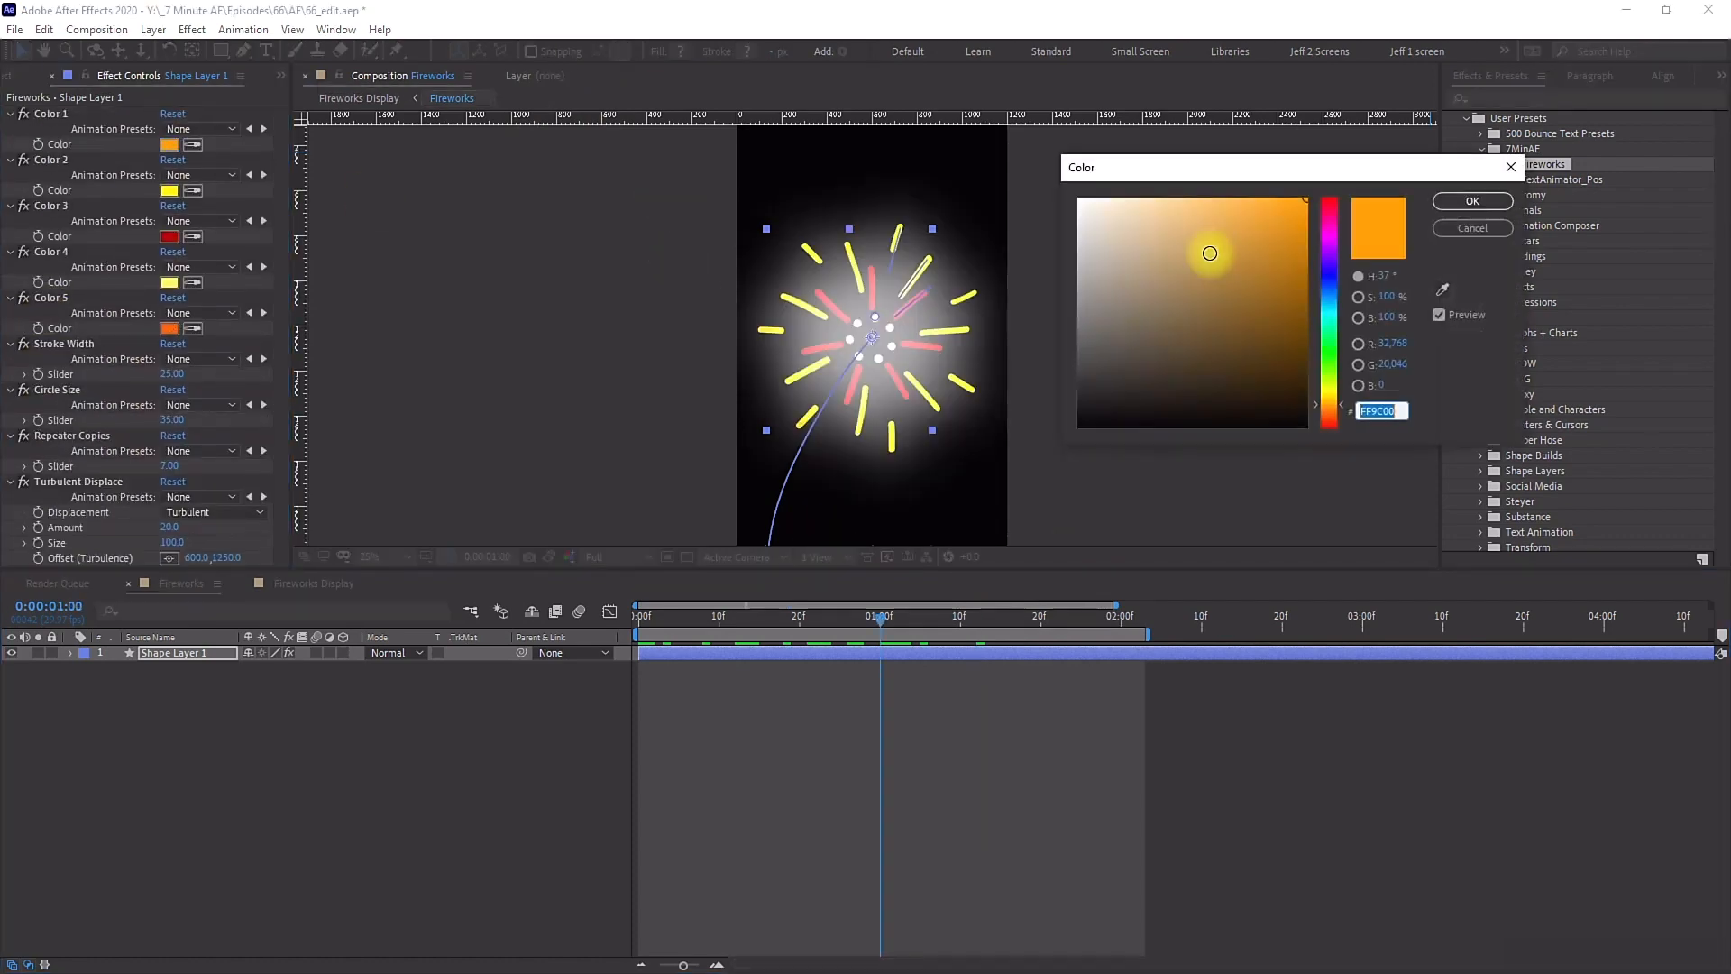
# Step: Recolor the burst's colour effects, setting Color 1 to cyan 00E4FF and Color 2 to magenta
pyautogui.click(1330, 308)
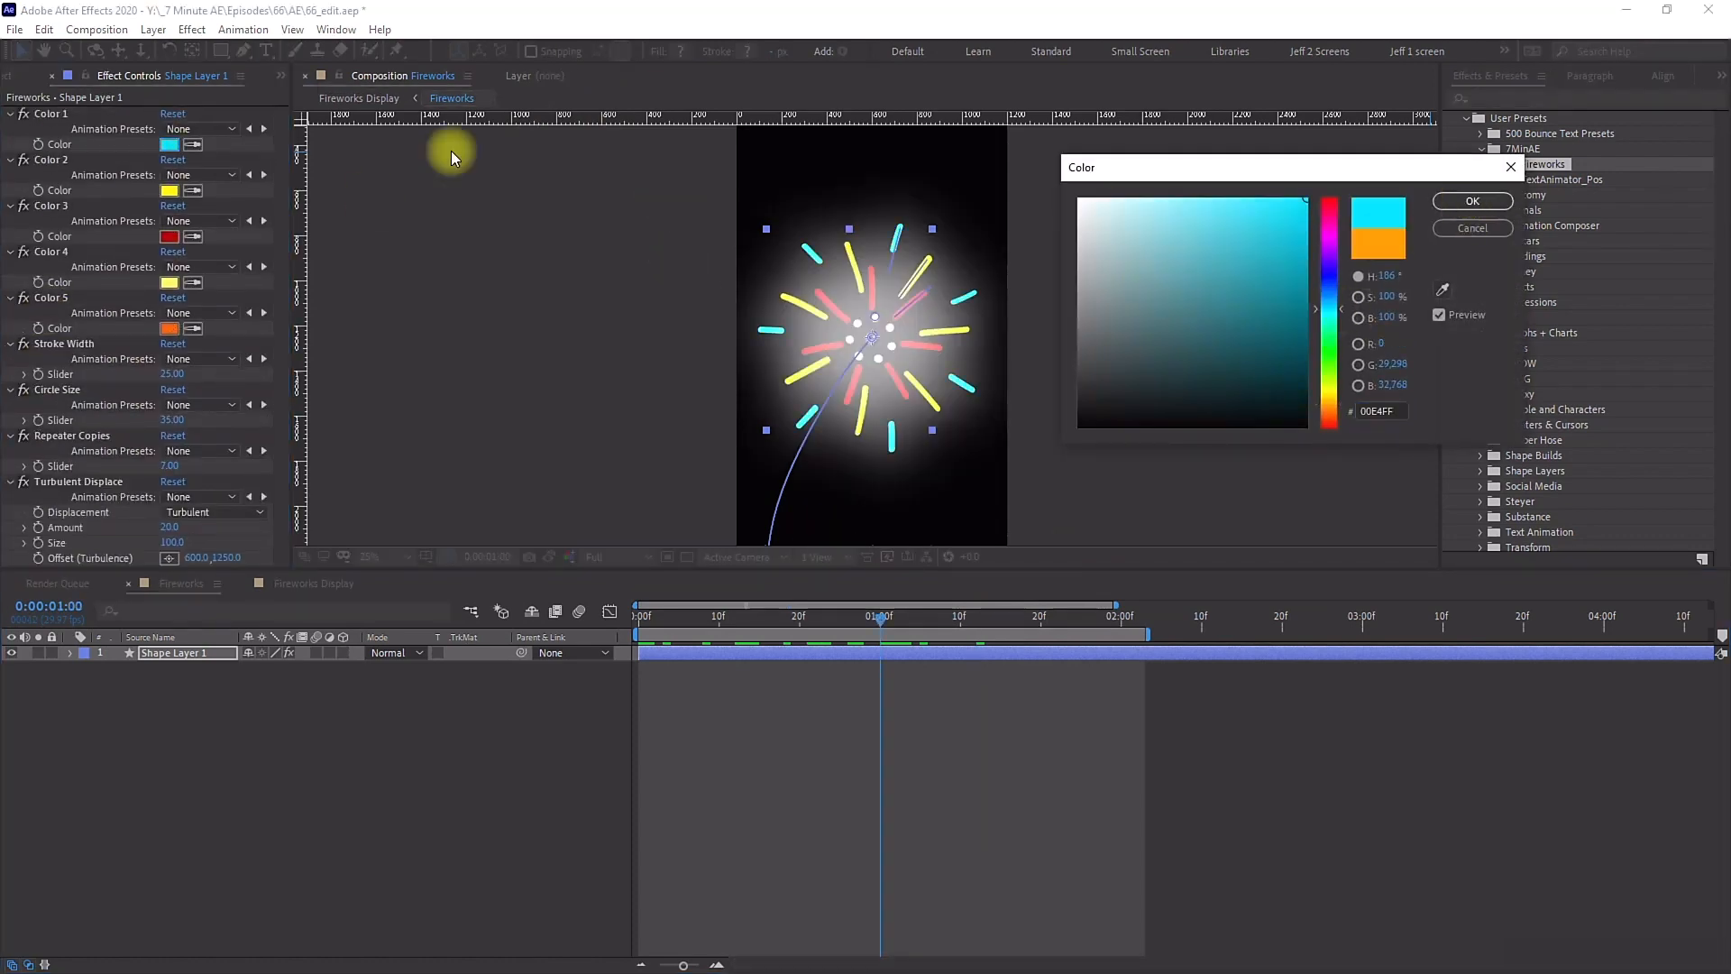
pyautogui.press('Return')
pyautogui.click(170, 190)
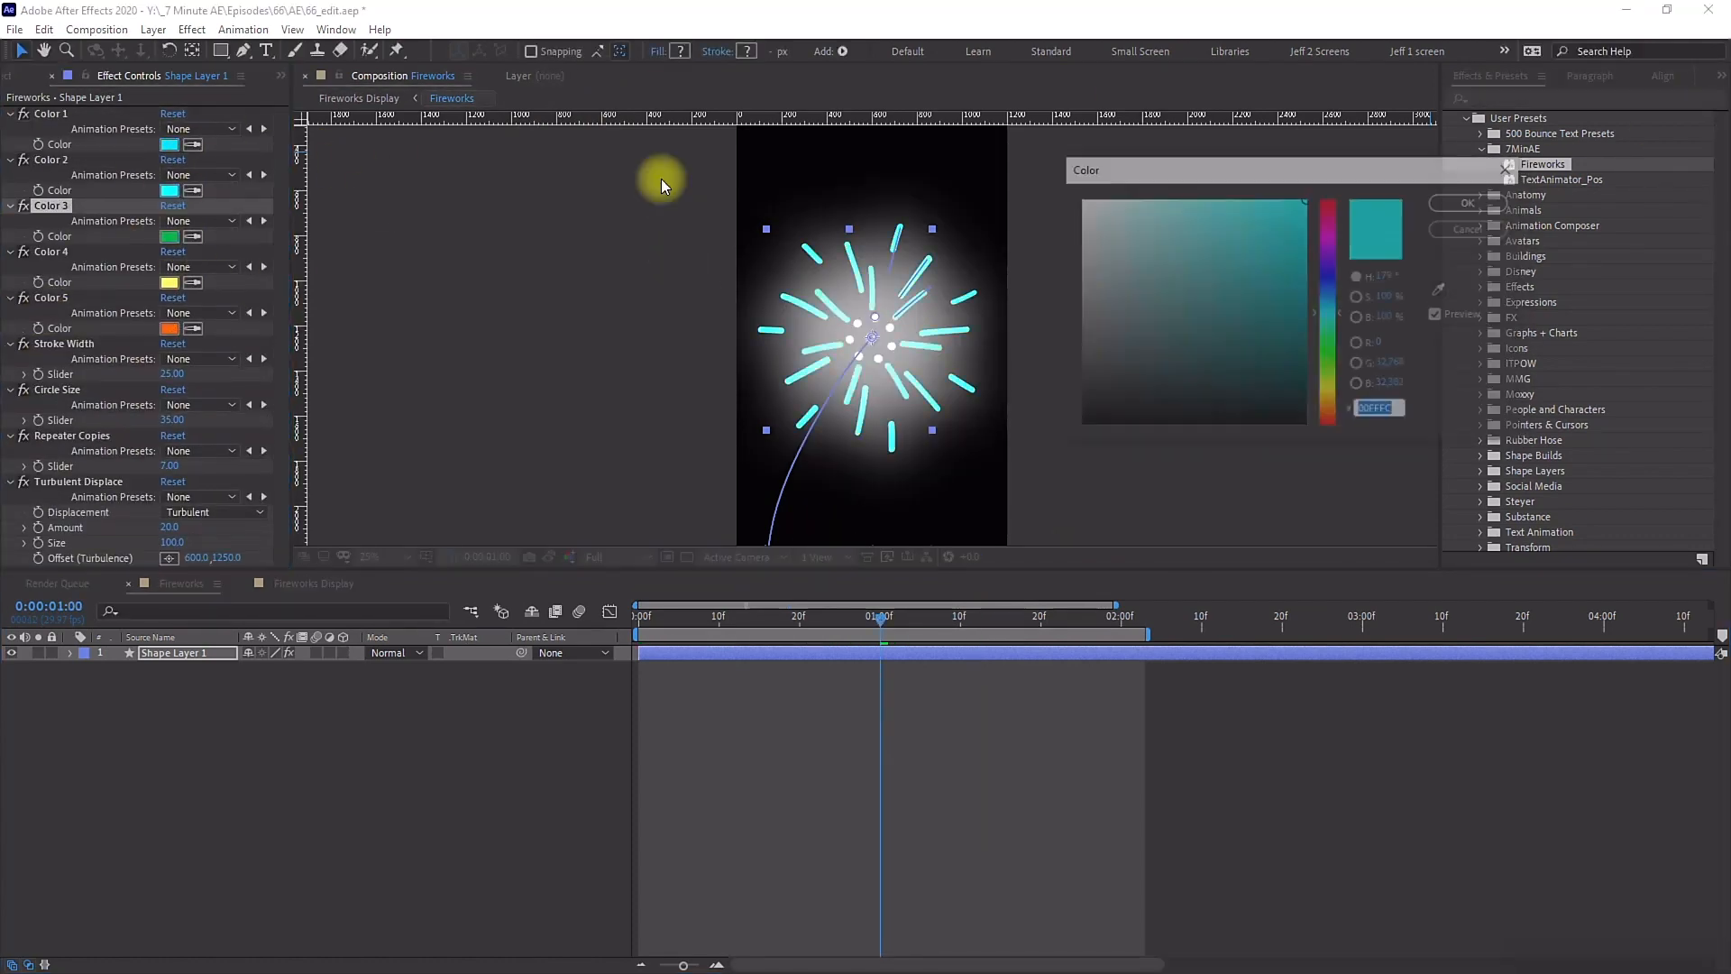
pyautogui.click(1328, 239)
pyautogui.click(1473, 201)
pyautogui.click(169, 282)
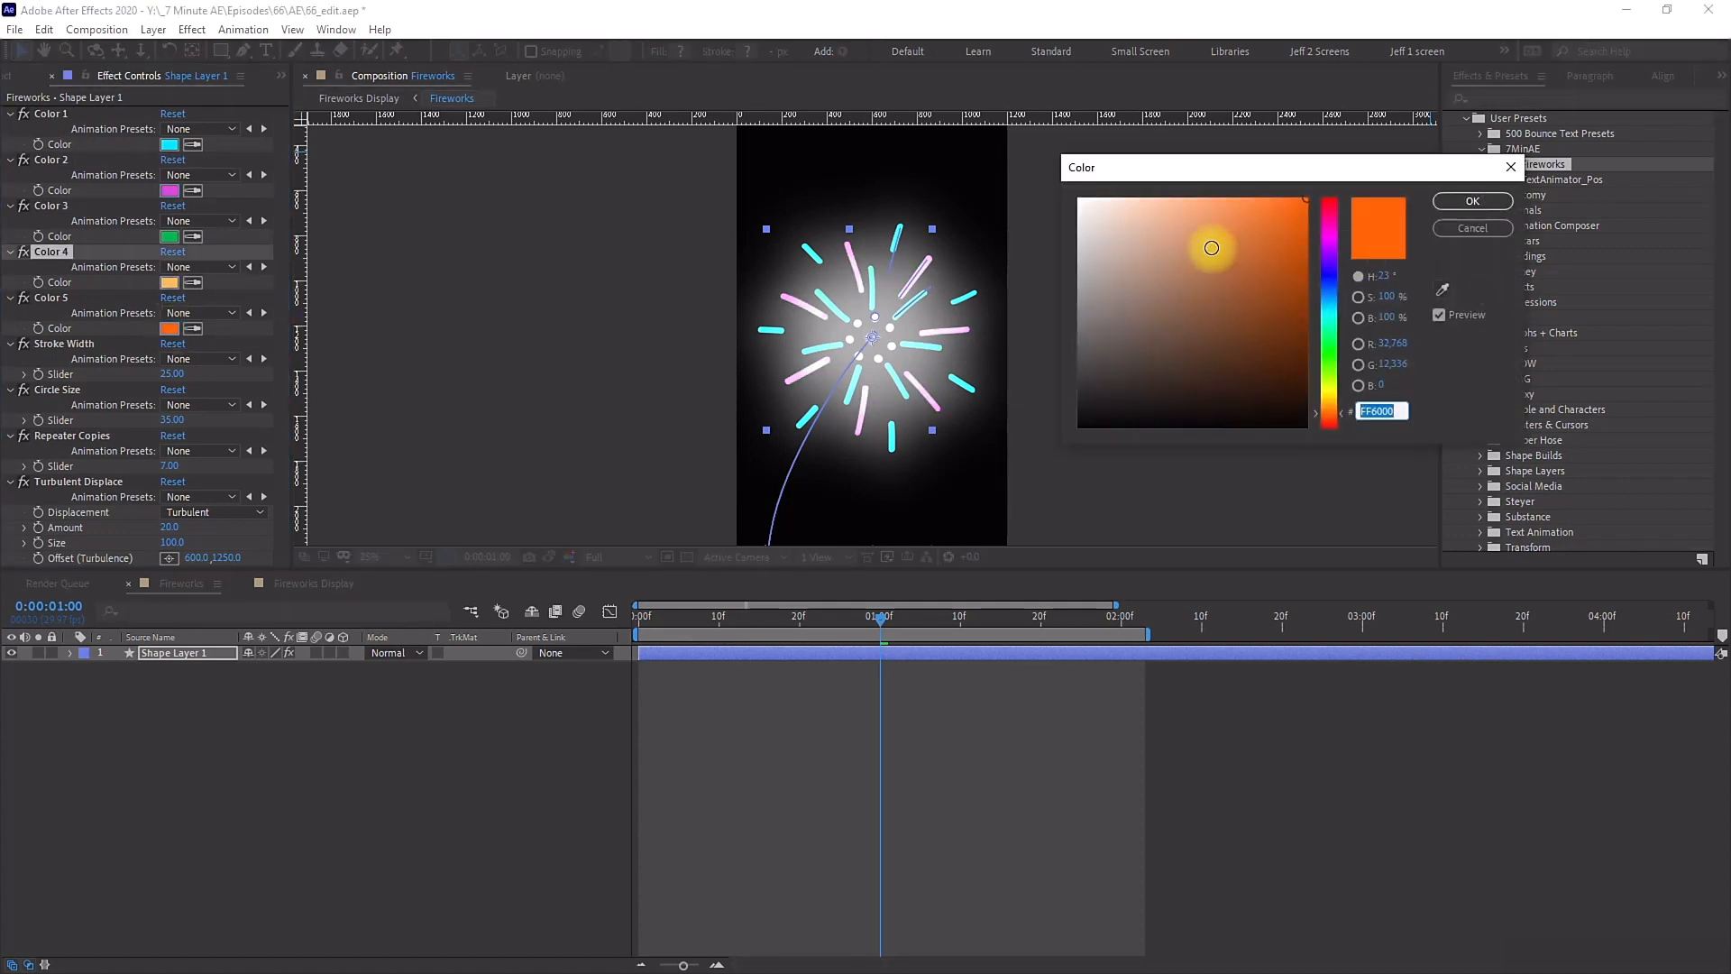
pyautogui.click(1472, 201)
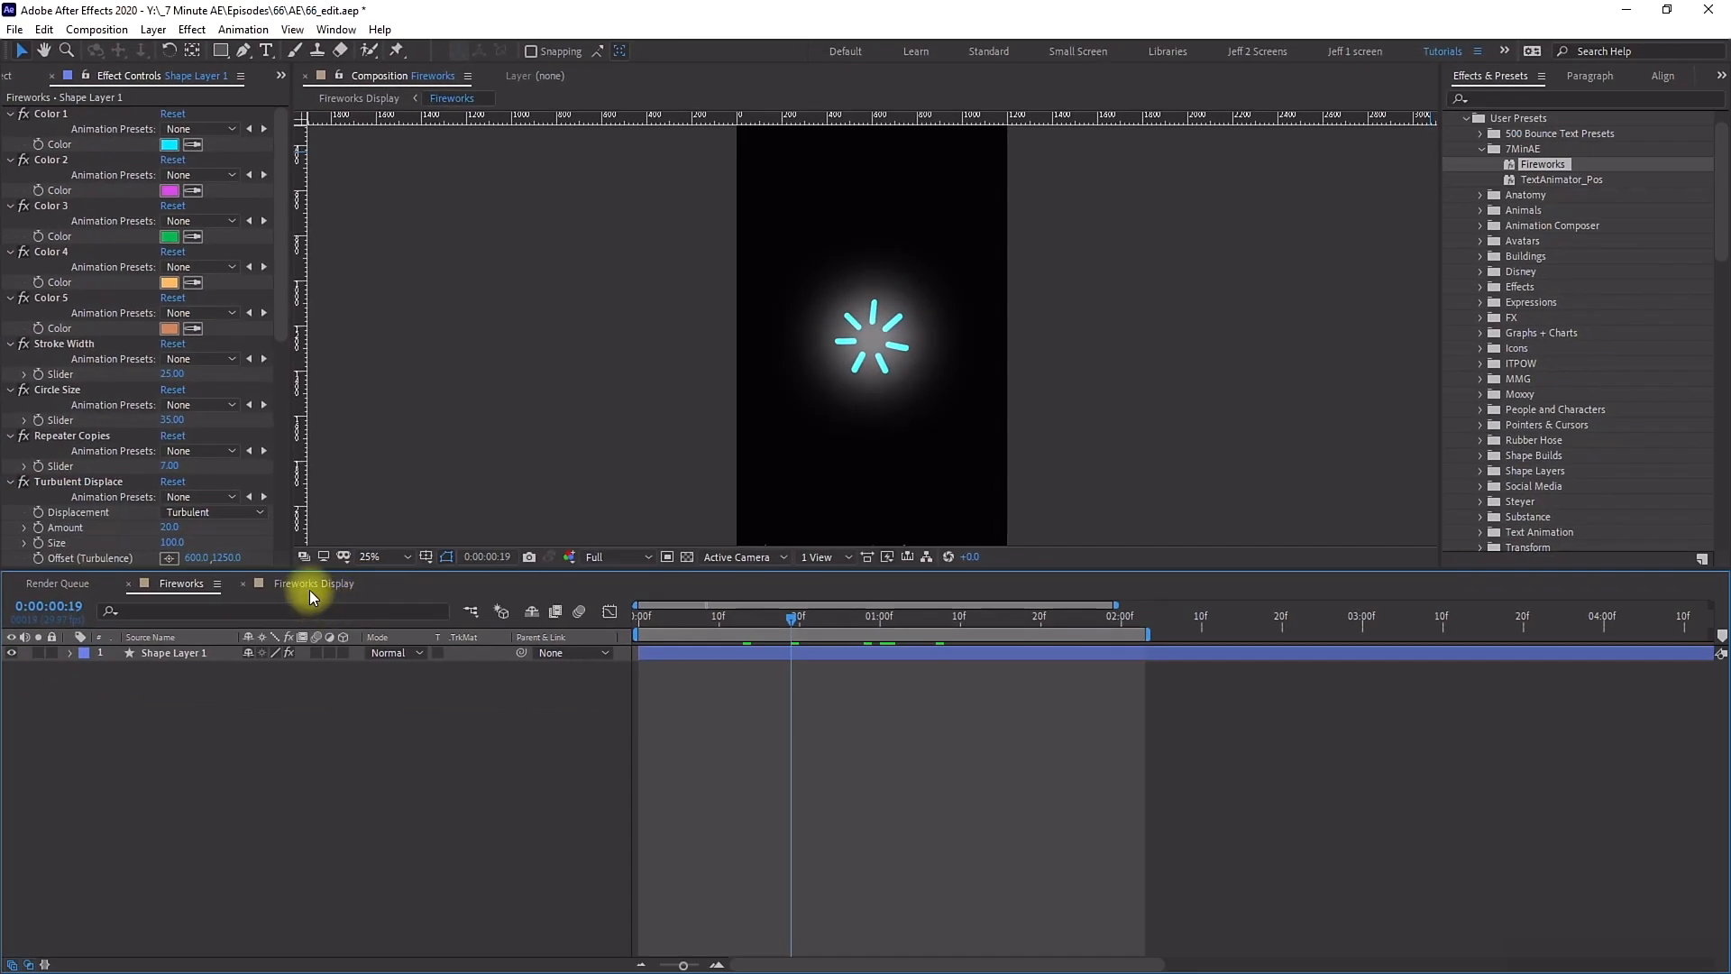
# Step: Switch to the Fireworks Display composition and scrub through the fireworks over the starry sky
pyautogui.click(311, 585)
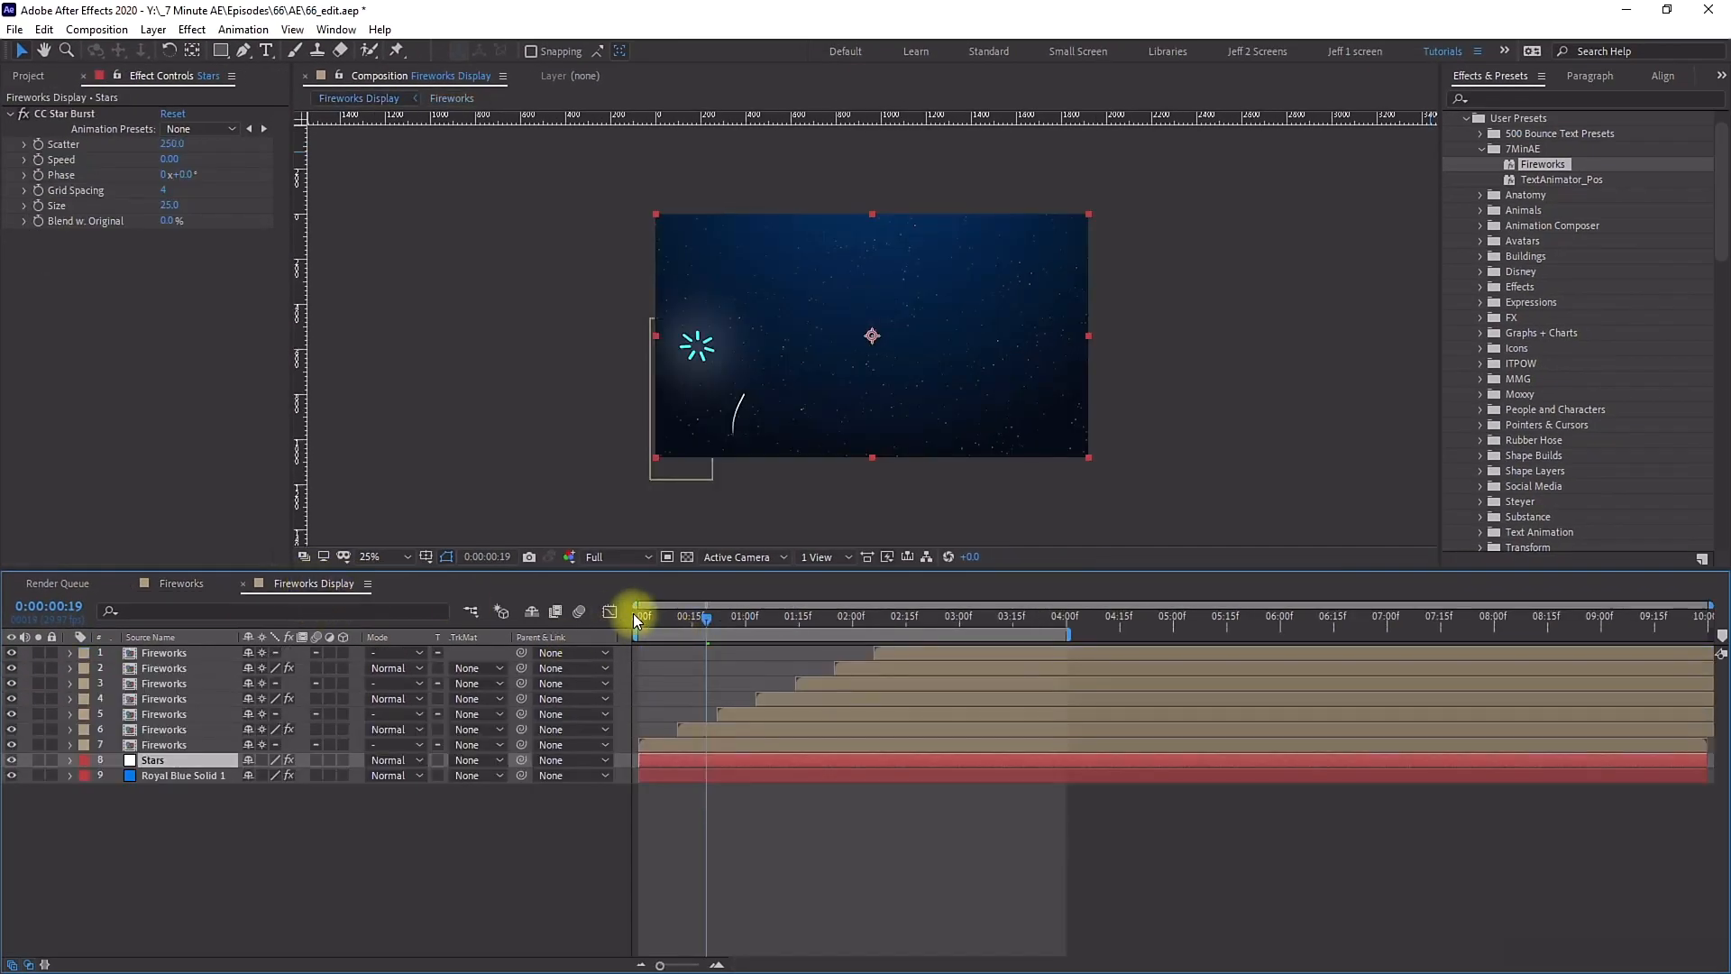
pyautogui.moveTo(668, 617); pyautogui.dragTo(927, 599)
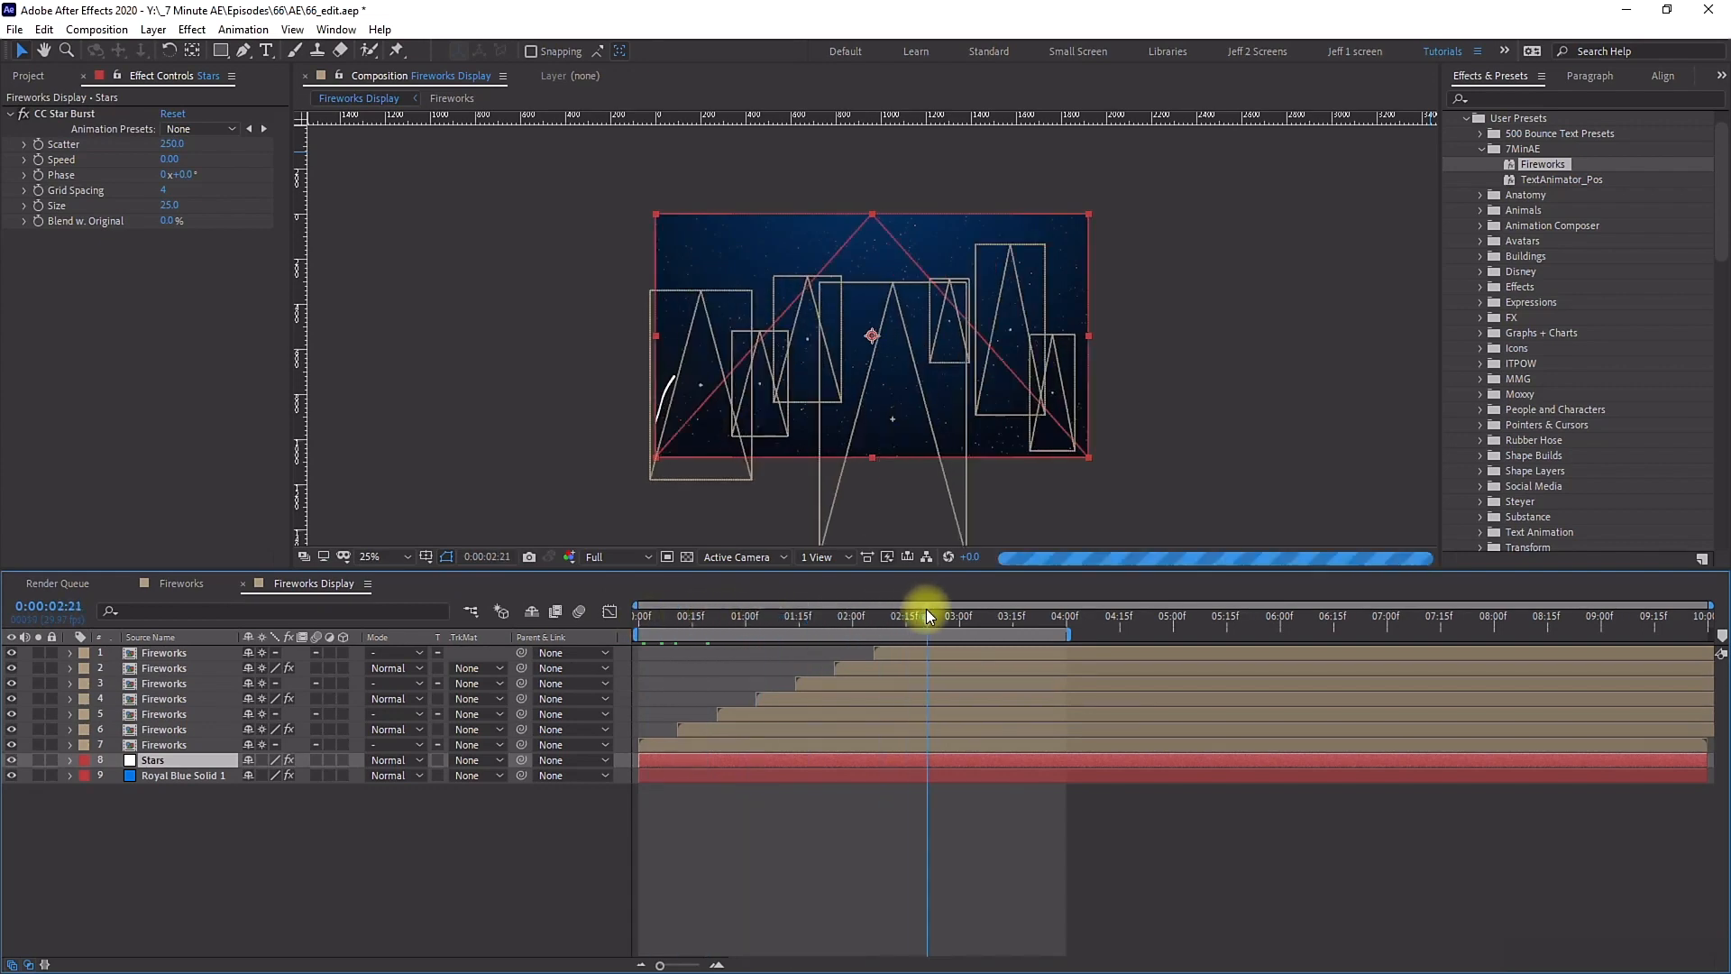